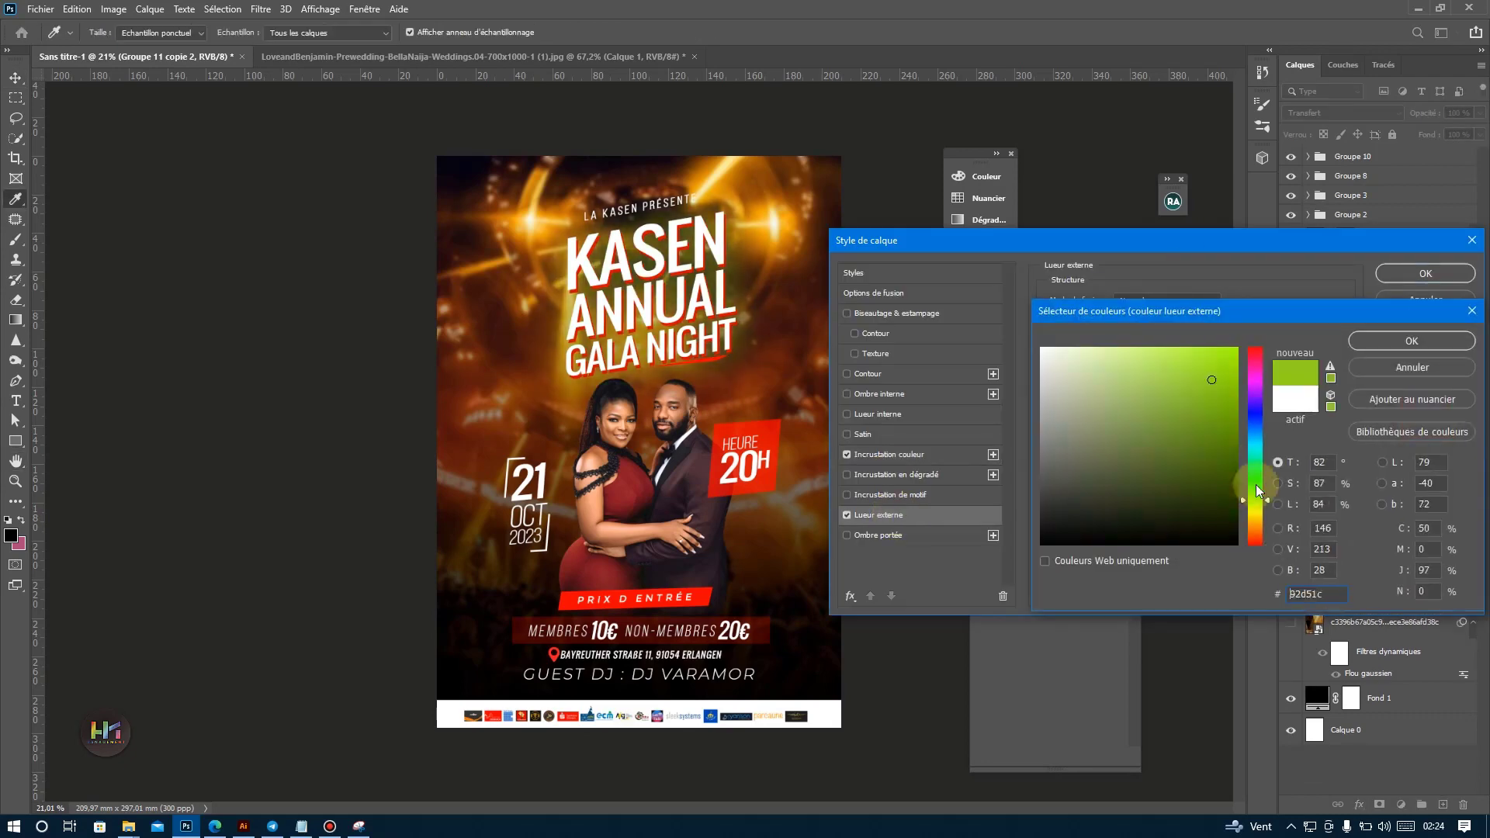
# Shift the title group's outer glow colour from green to a yellow hue.
pyautogui.moveTo(1253, 492); pyautogui.dragTo(1252, 510)
pyautogui.click(1420, 336)
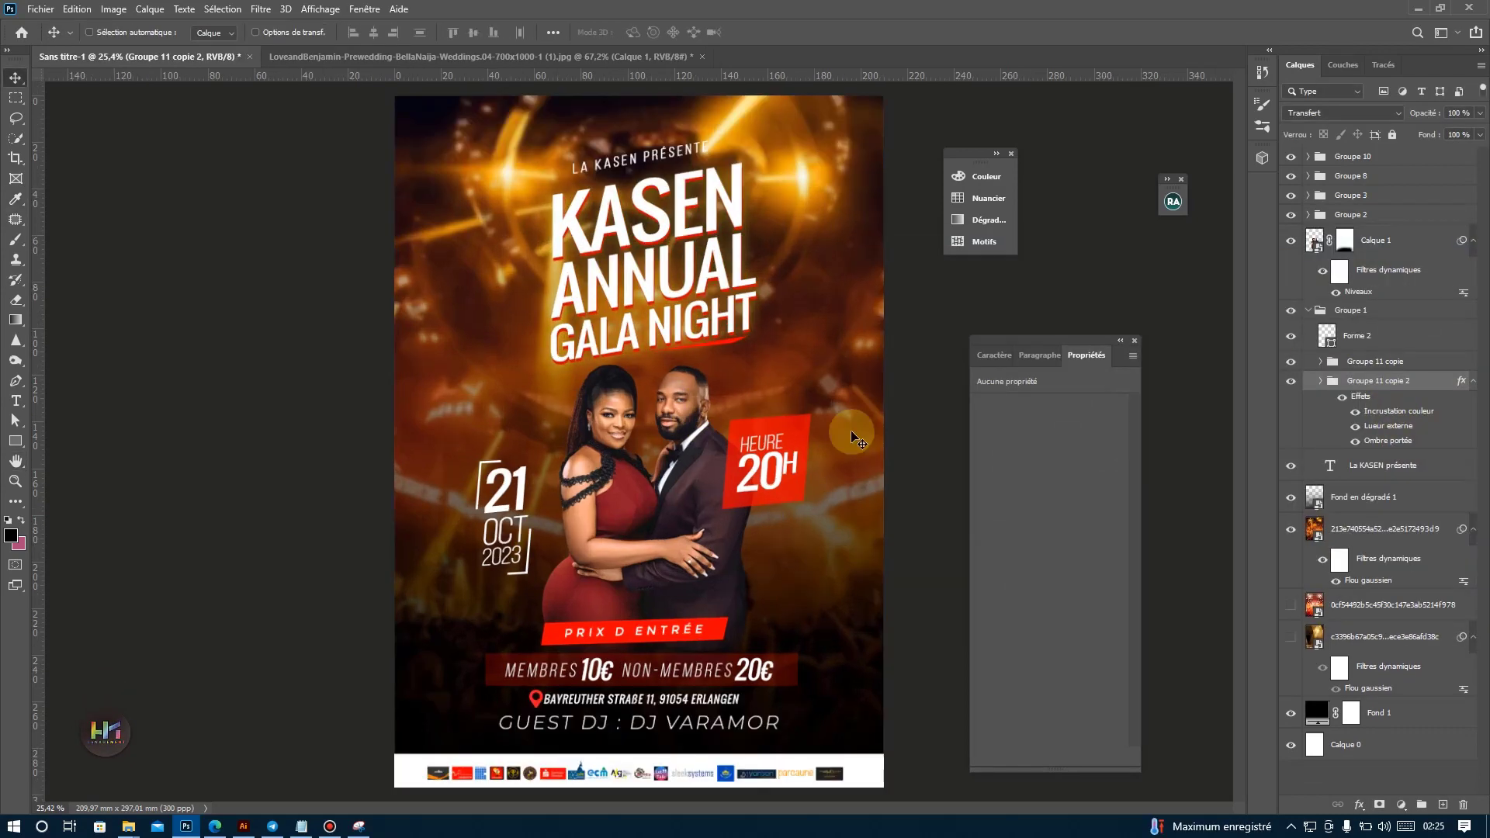
# Change the Fond 1 solid colour fill of the poster background to orange.
pyautogui.click(1343, 113)
pyautogui.click(1319, 311)
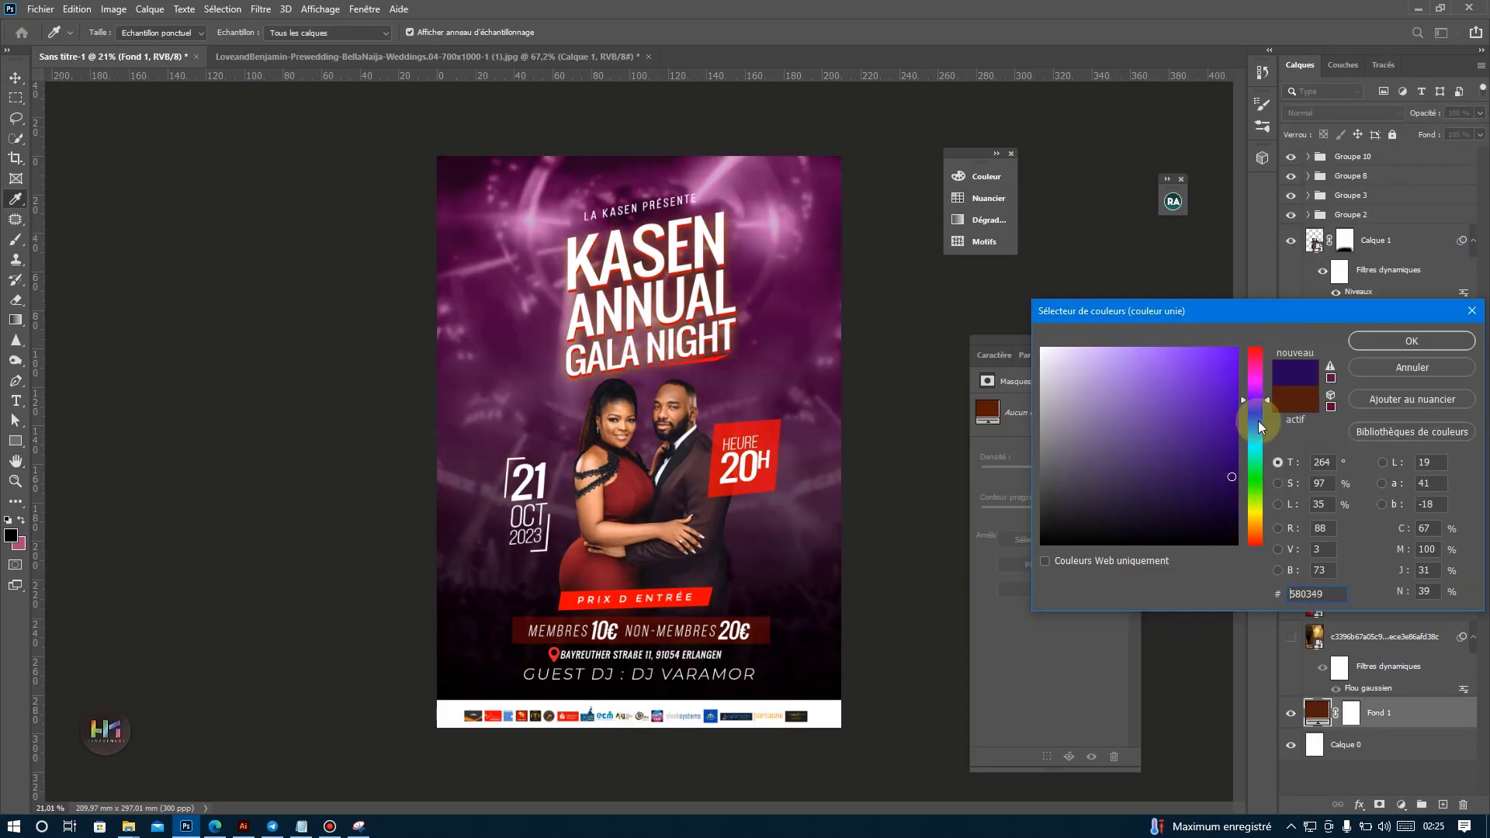
pyautogui.moveTo(1253, 380); pyautogui.dragTo(1254, 536)
pyautogui.click(1420, 336)
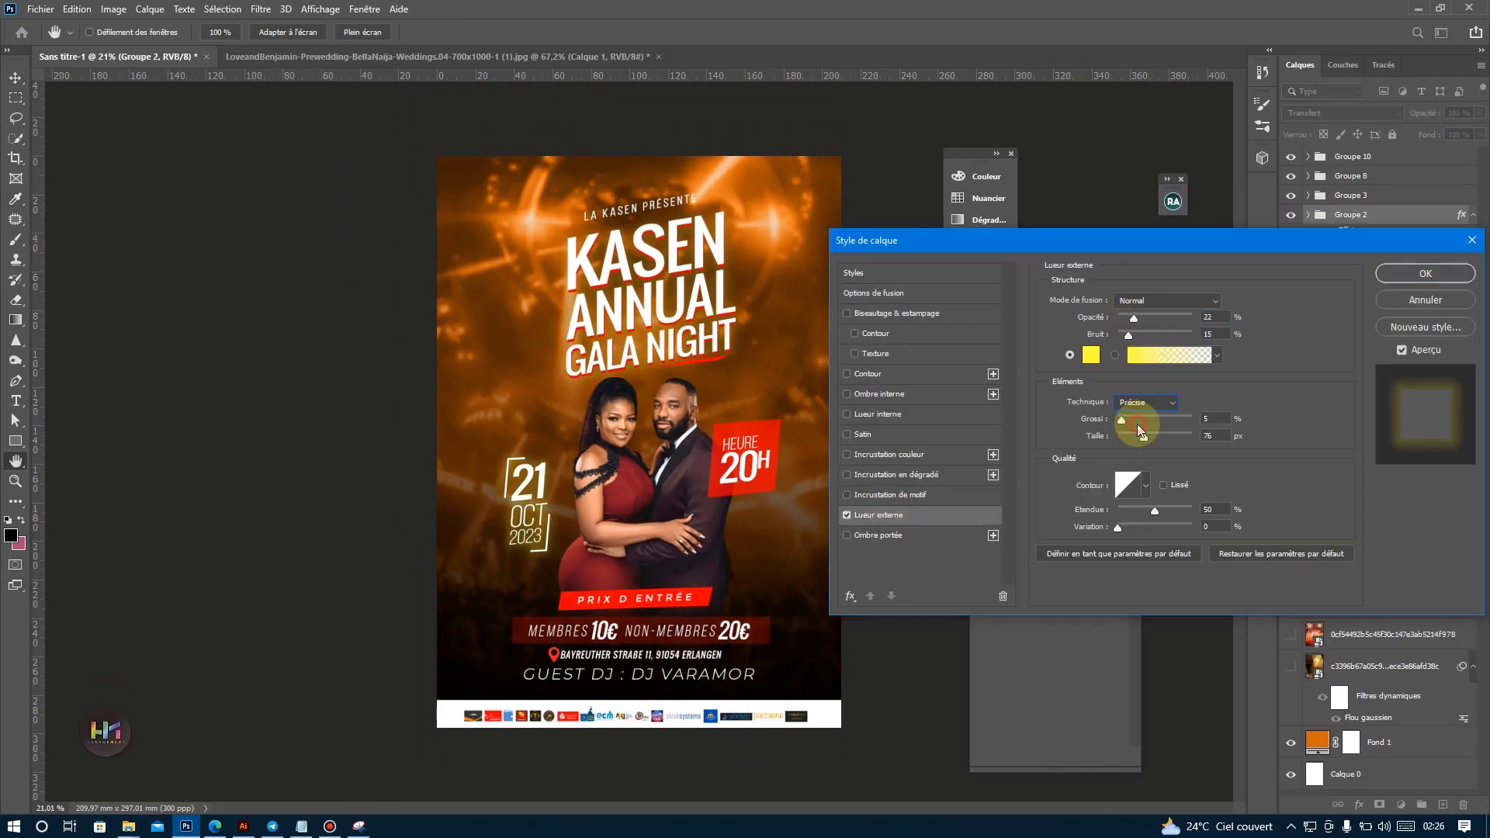
pyautogui.moveTo(1131, 436); pyautogui.dragTo(1129, 440)
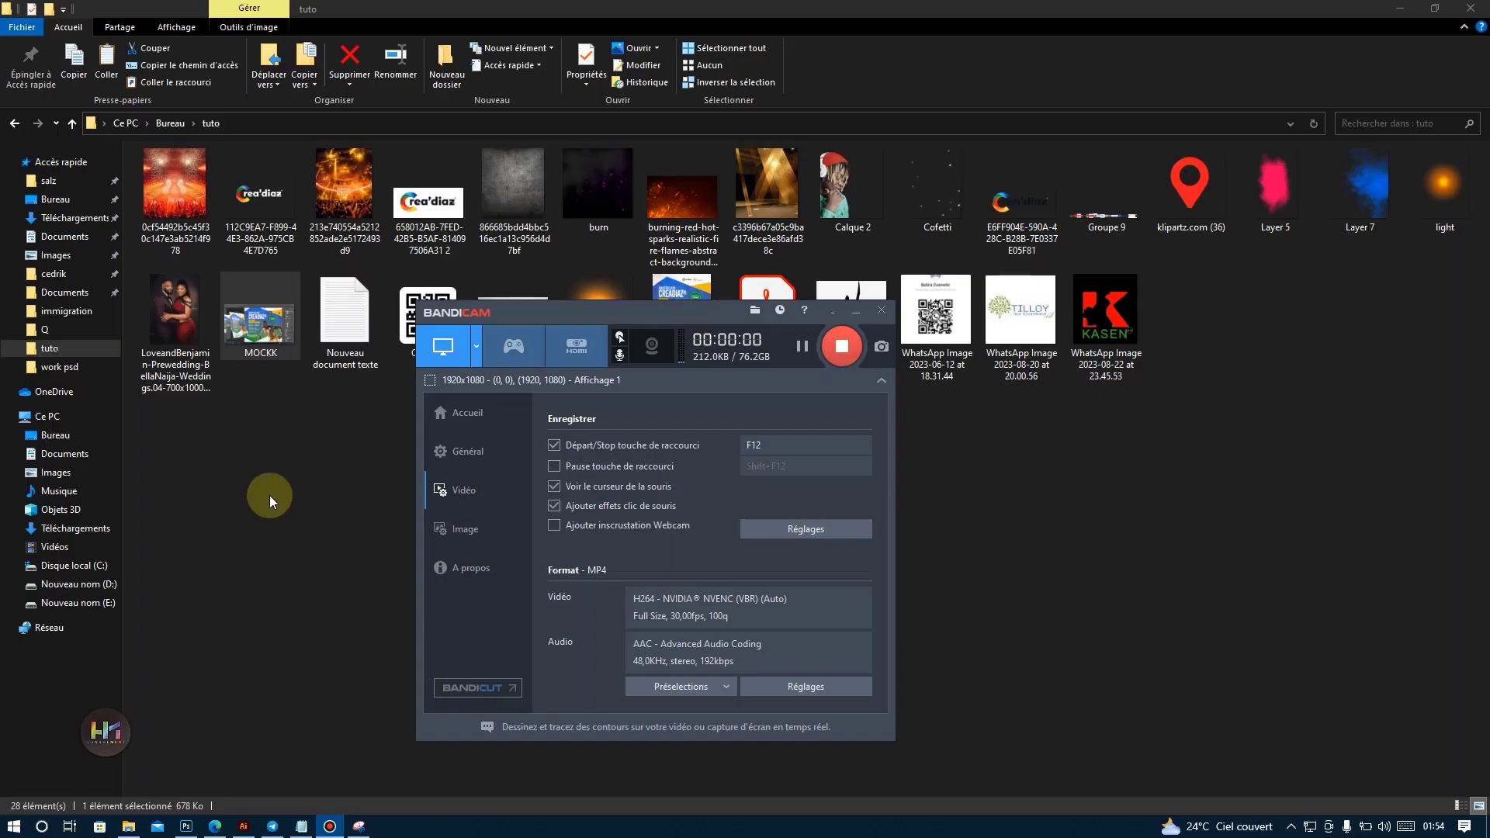
# Switch to Photoshop and unlock the background layer of the blank Sans titre-1 document.
pyautogui.click(268, 495)
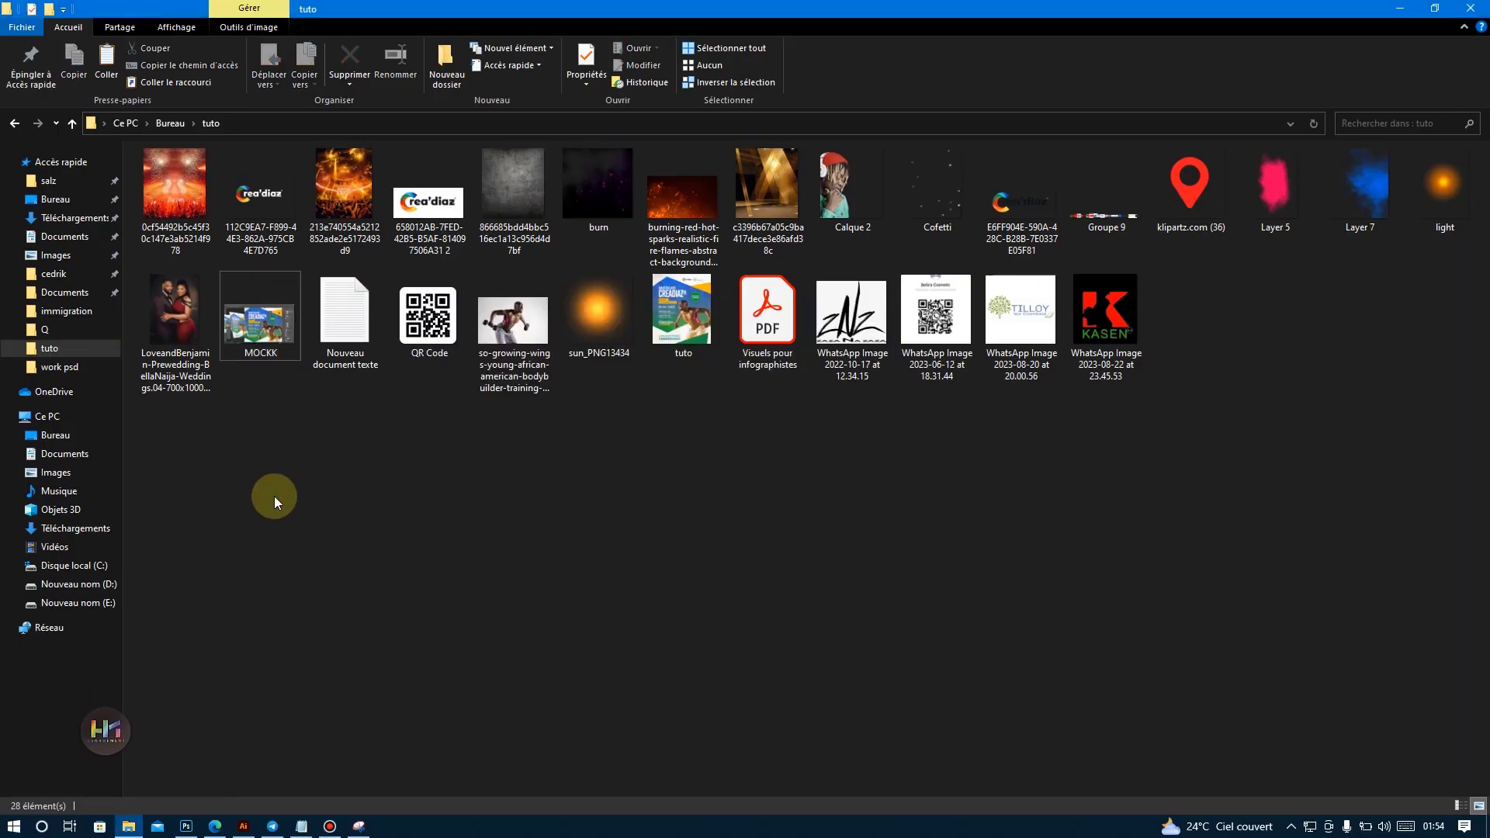
pyautogui.click(186, 827)
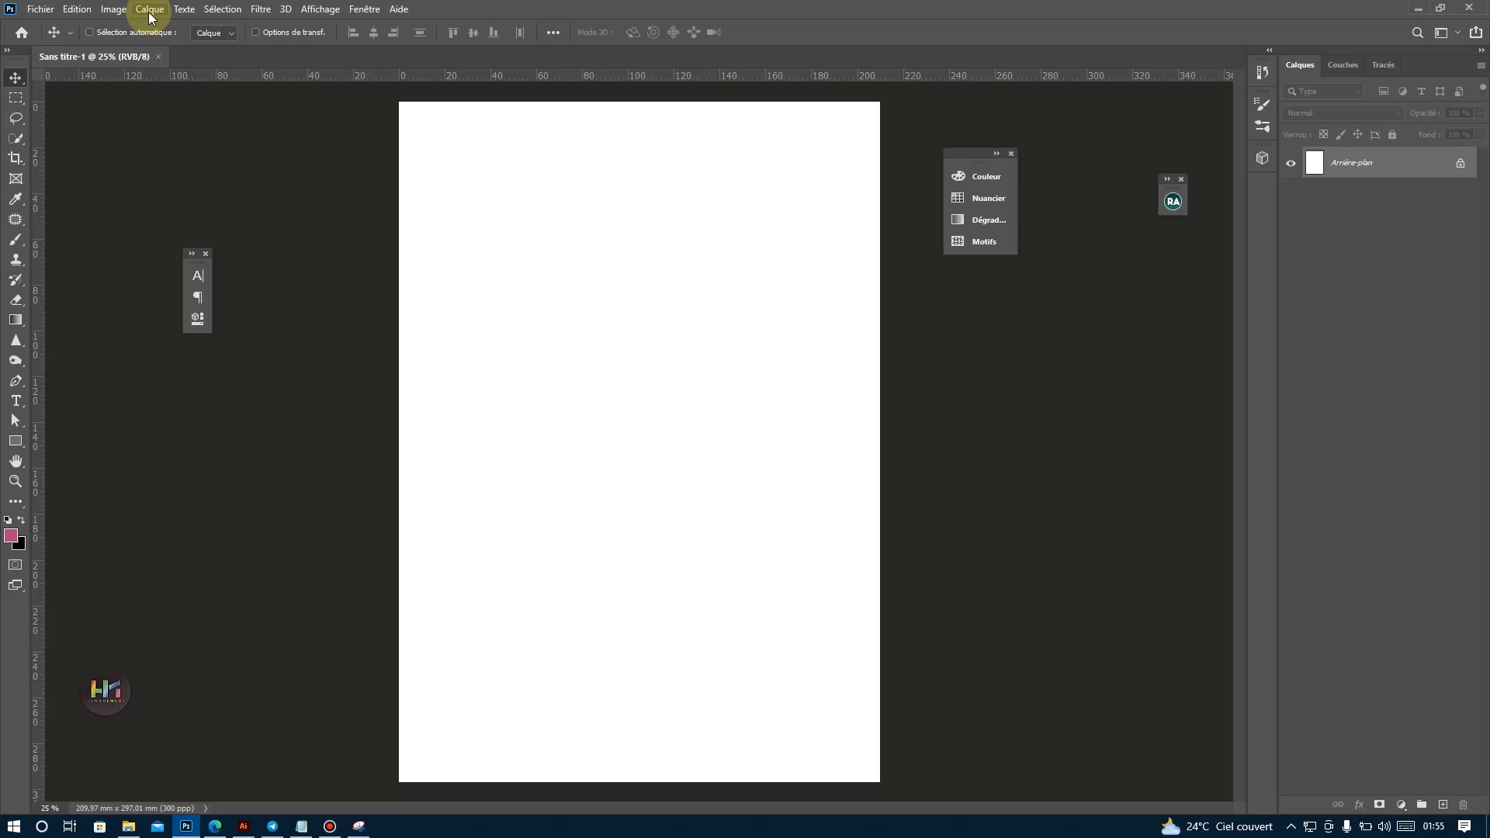
pyautogui.click(1460, 163)
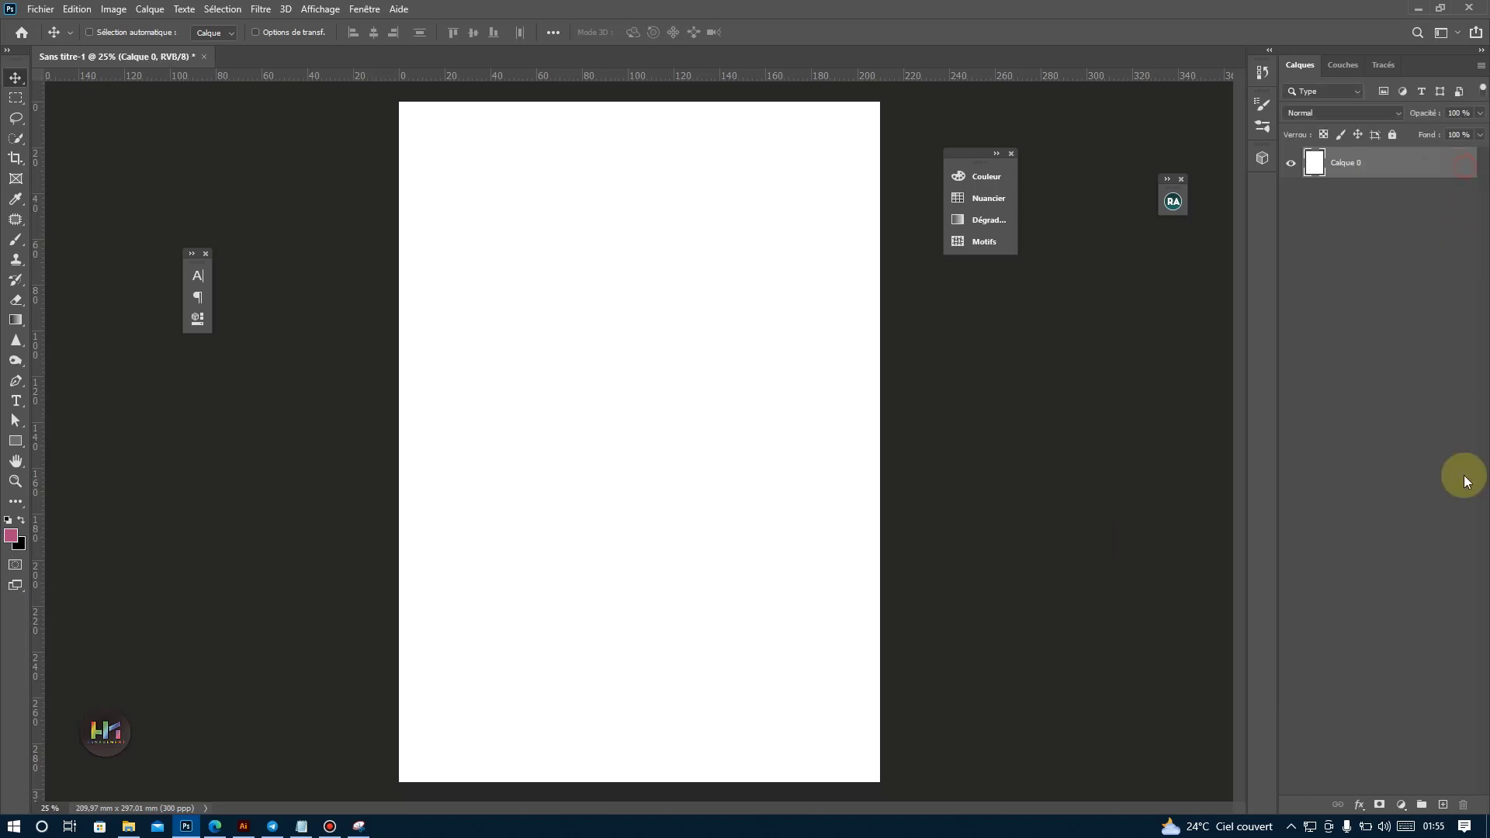
# Add a solid colour fill layer in black (000000) above Calque 0 and fit the document in view.
pyautogui.click(1380, 807)
pyautogui.click(1376, 536)
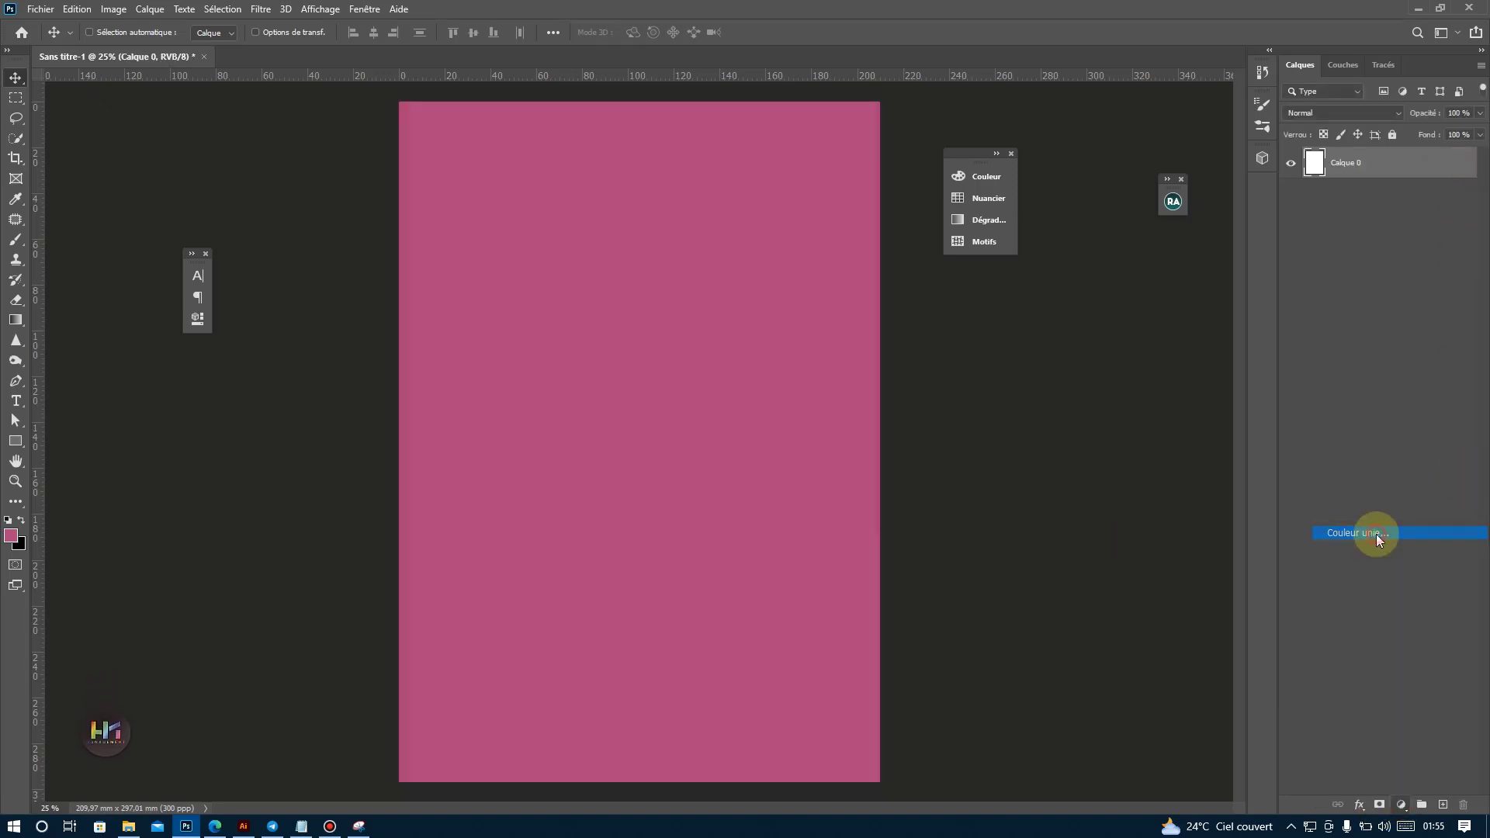
pyautogui.write('512039')
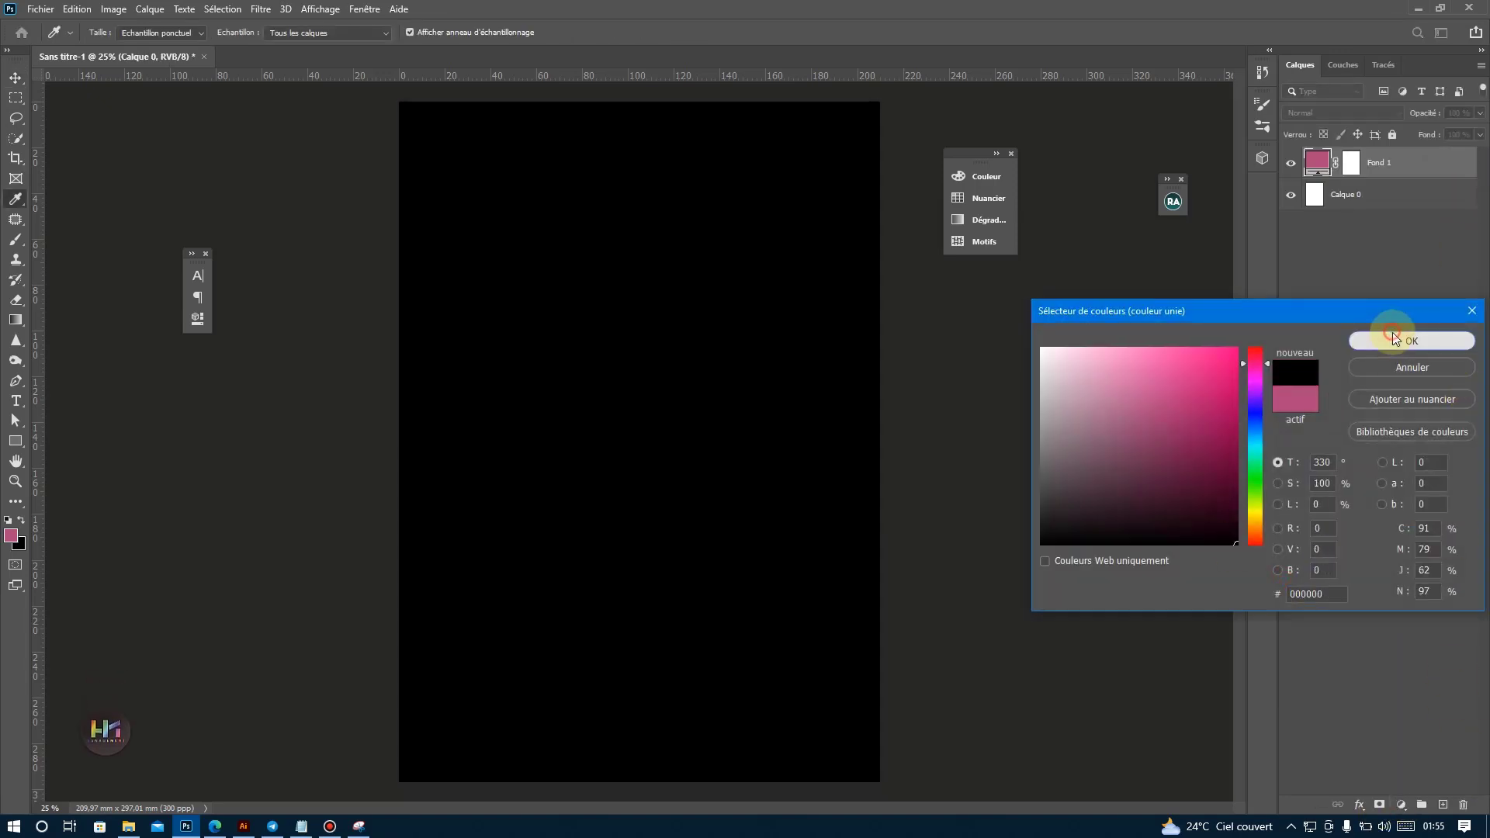
pyautogui.click(1412, 342)
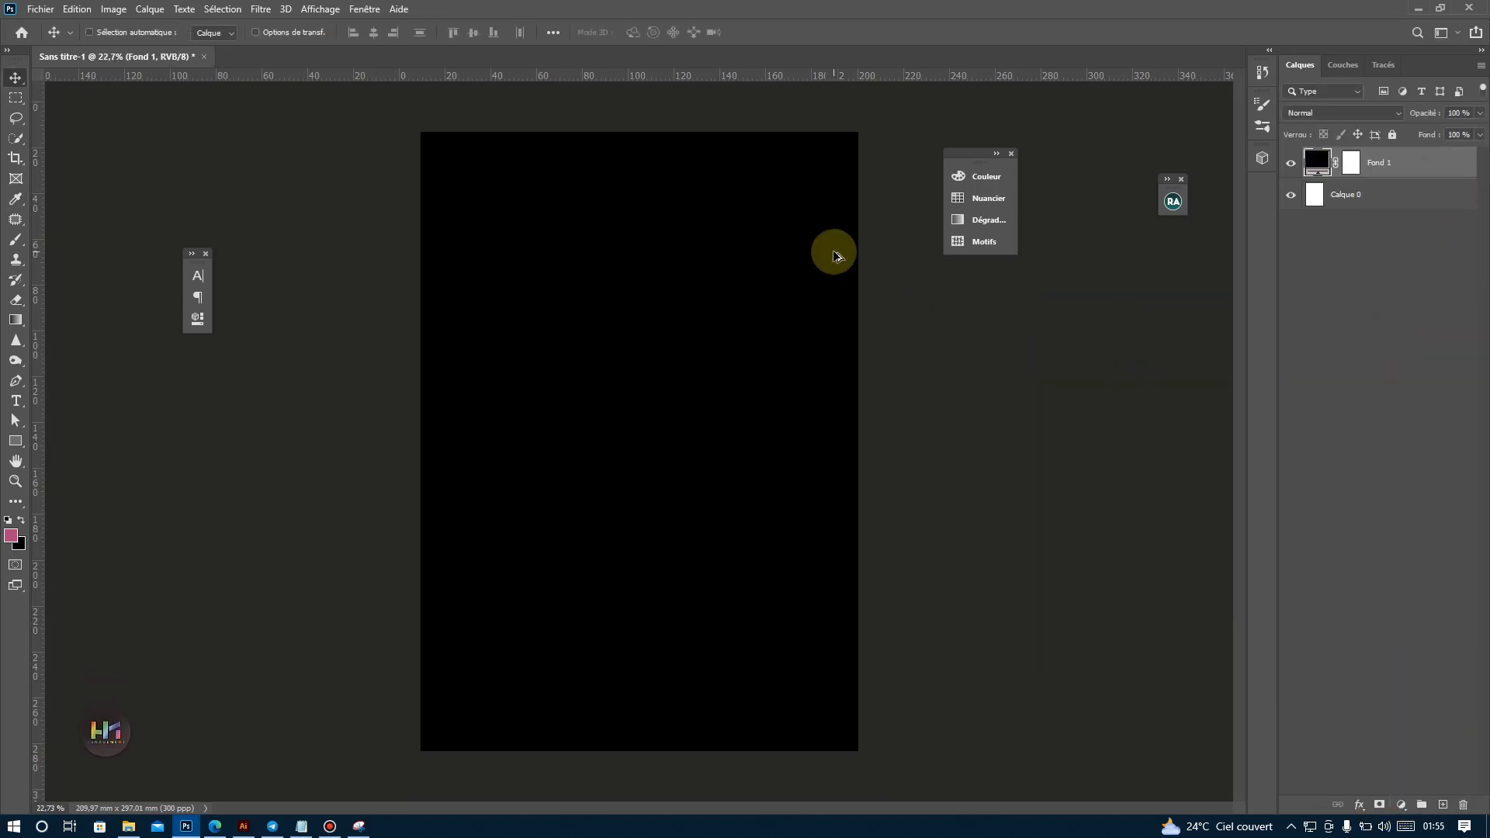
pyautogui.hotkey('ctrl', '0')
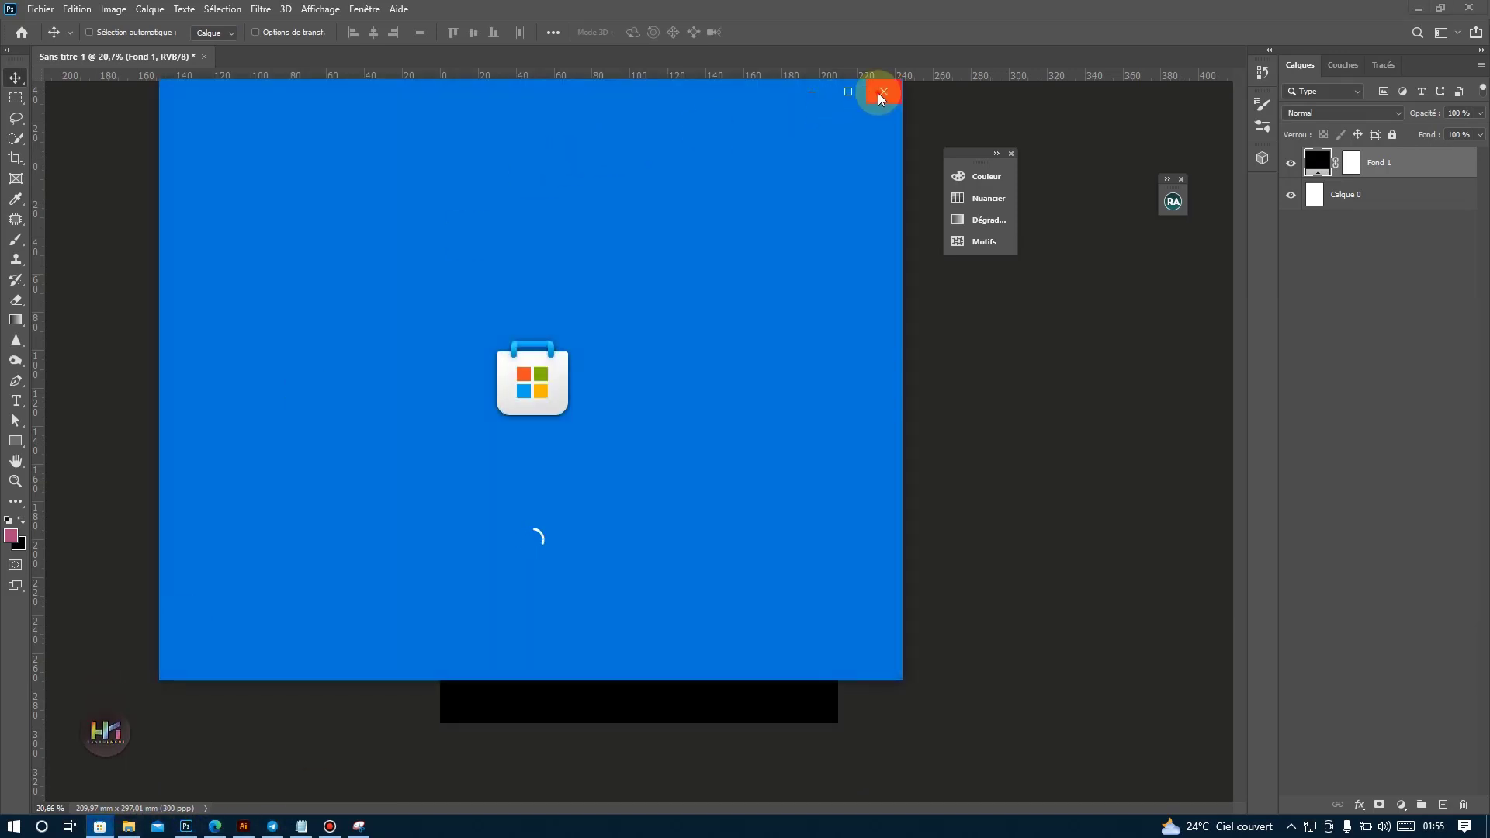
# Dismiss the Microsoft Store window and open the pre-wedding couple photo from the tuto folder with Adobe Photoshop 2020.
pyautogui.click(880, 94)
pyautogui.click(129, 826)
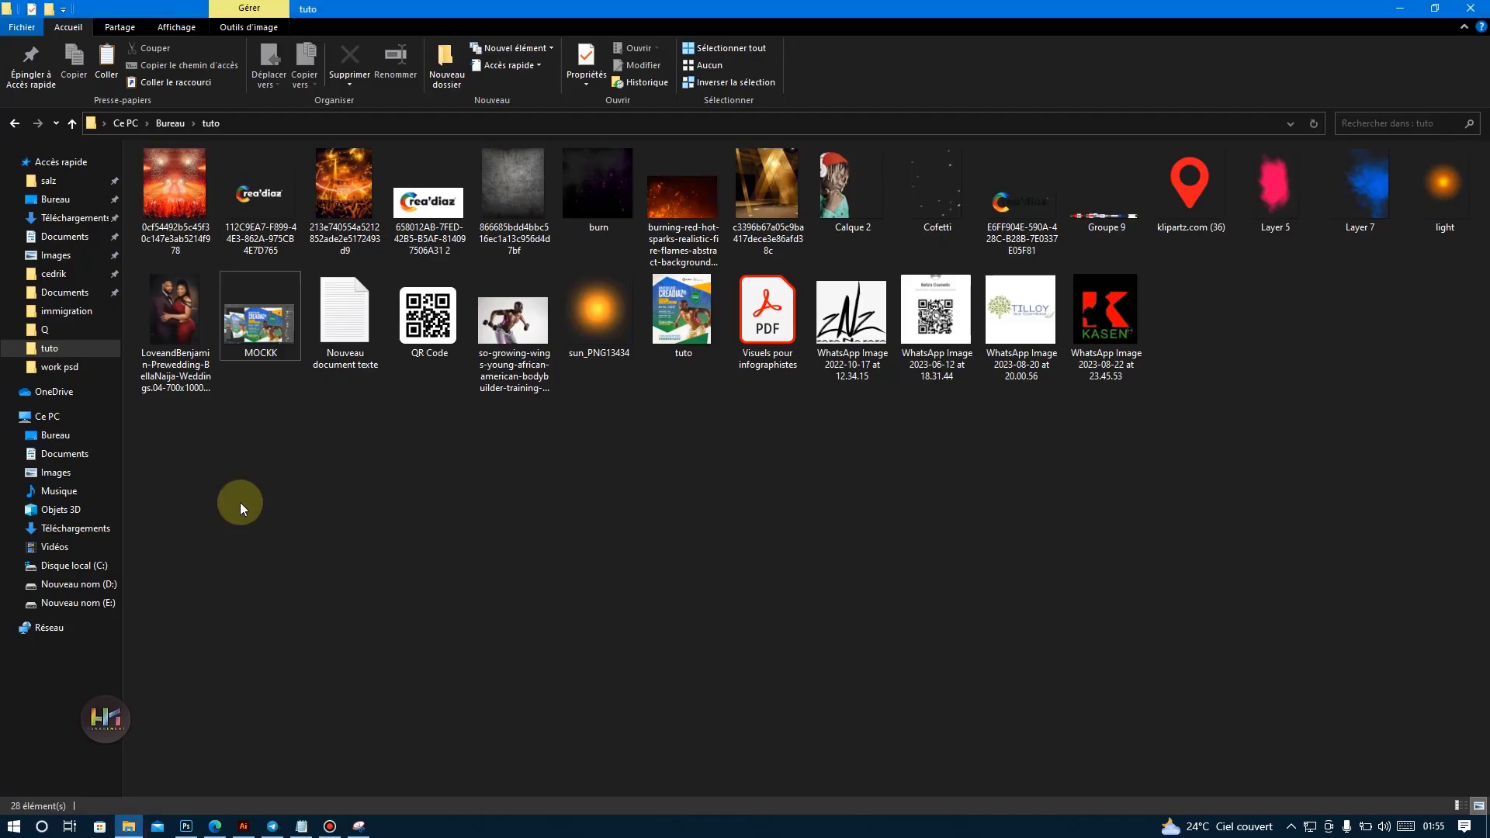
pyautogui.rightClick(174, 301)
pyautogui.moveTo(593, 547)
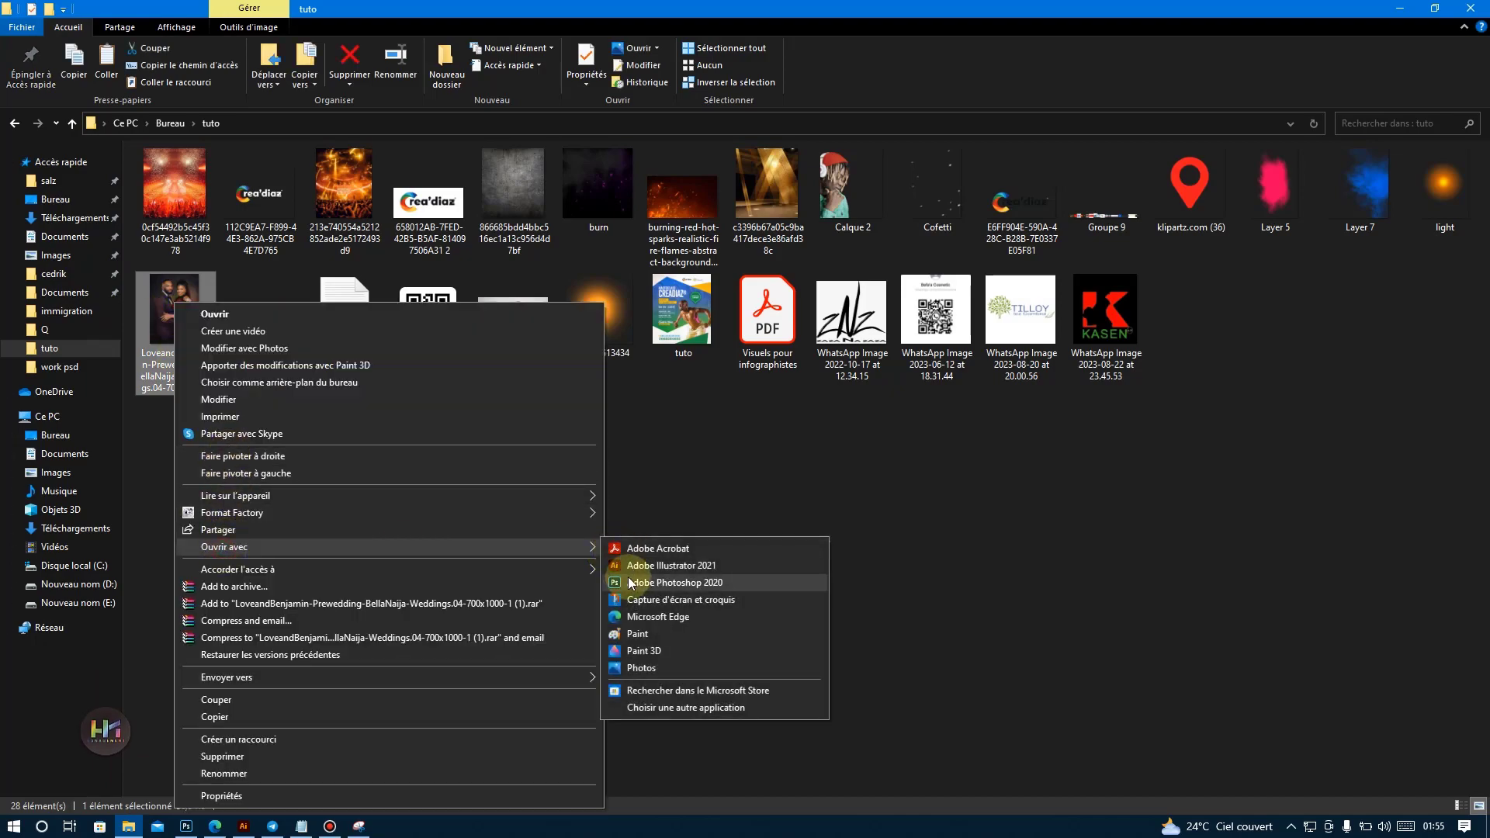
pyautogui.click(627, 582)
# Unlock the background layer of the couple photo.
pyautogui.scroll(5, 710, 288)
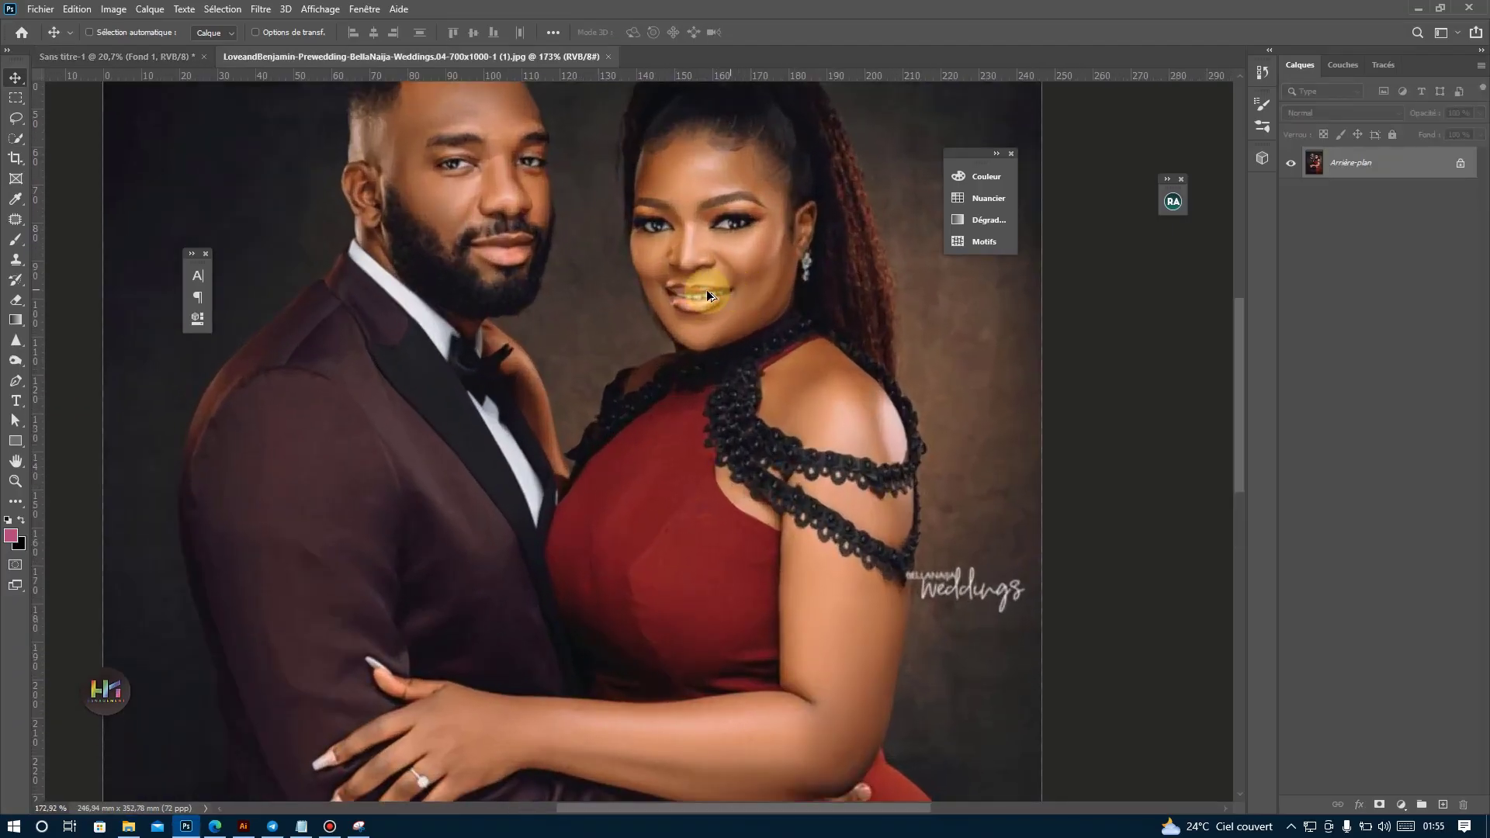
pyautogui.scroll(-12, 702, 290)
pyautogui.scroll(12, 699, 241)
pyautogui.scroll(-8, 373, 318)
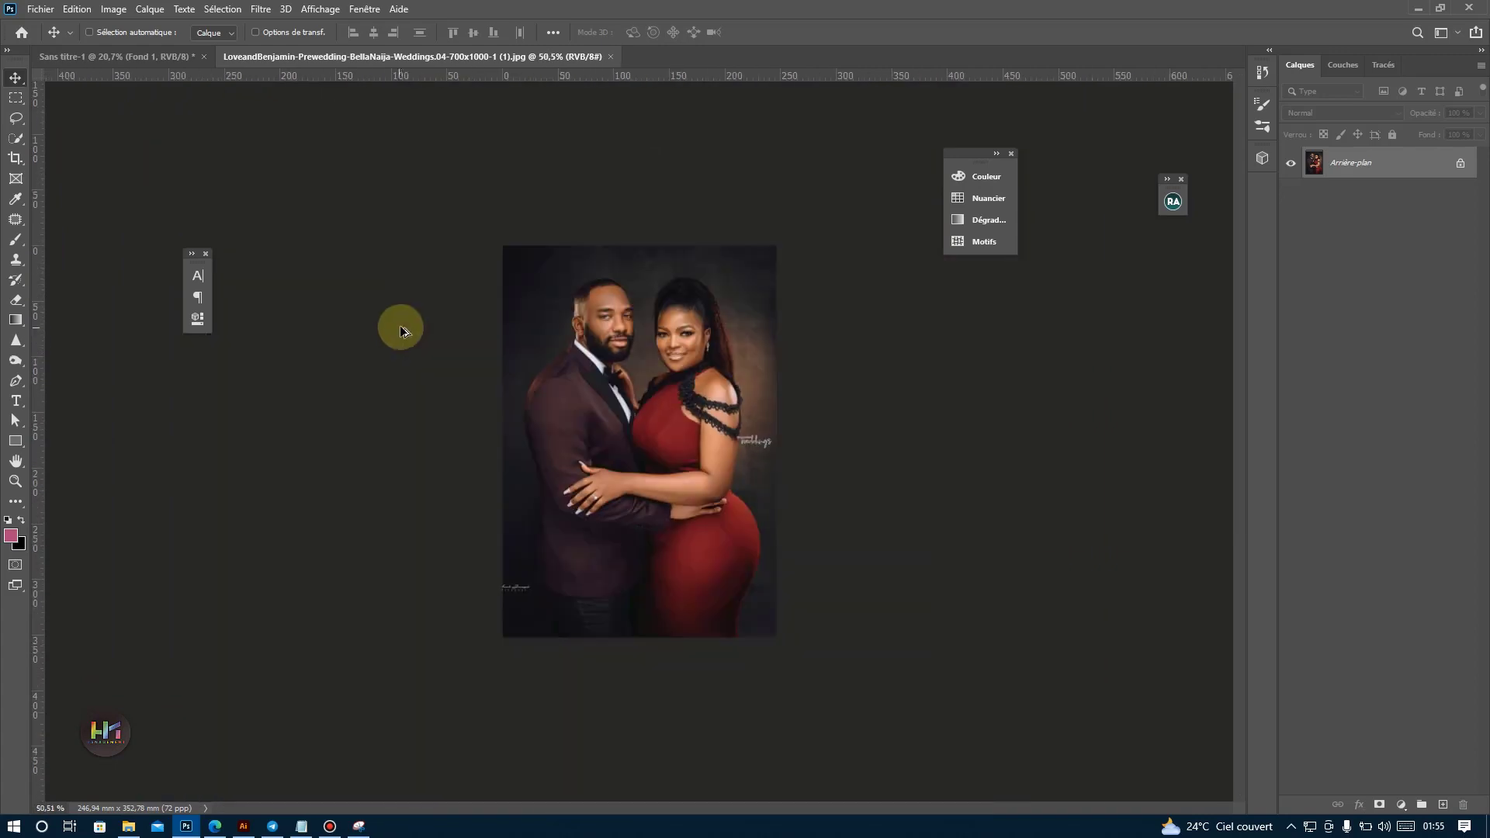
pyautogui.scroll(4, 607, 388)
pyautogui.scroll(2, 757, 274)
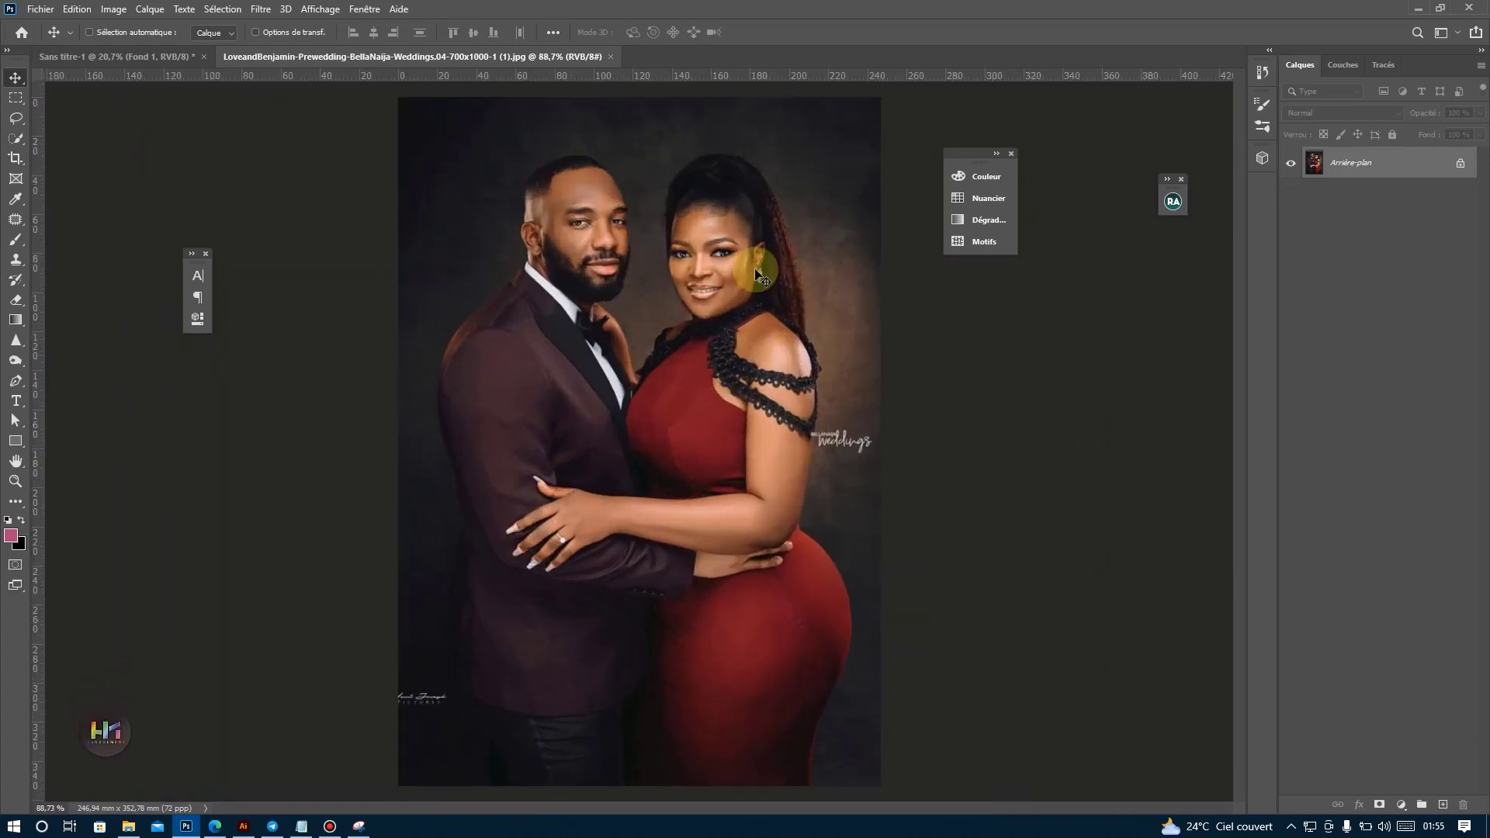
pyautogui.click(1448, 168)
pyautogui.scroll(3, 612, 277)
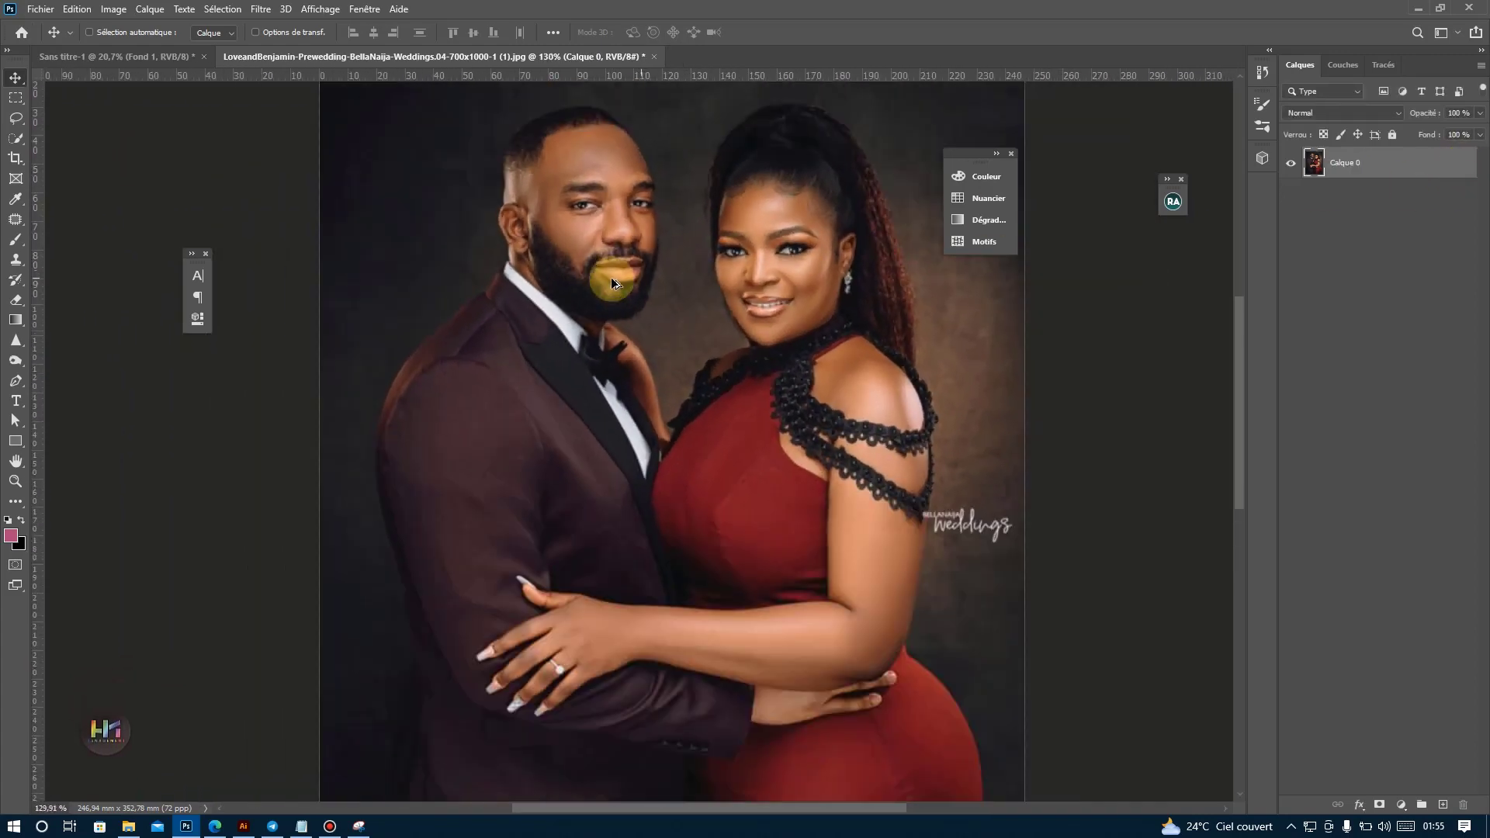
pyautogui.scroll(1, 612, 280)
pyautogui.scroll(-2, 612, 287)
pyautogui.scroll(2, 613, 286)
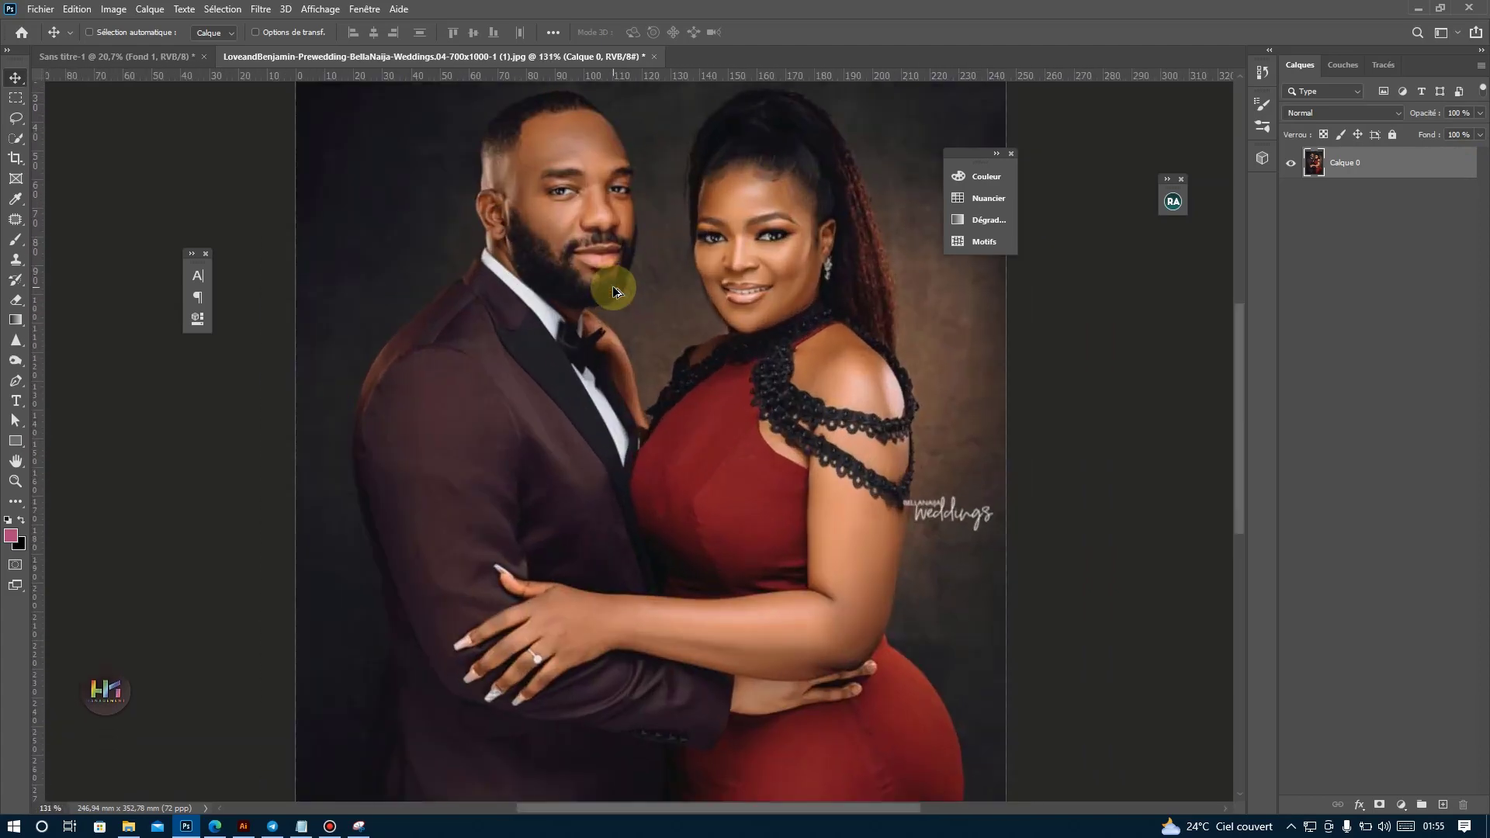
pyautogui.scroll(-7, 612, 286)
pyautogui.scroll(3, 613, 285)
pyautogui.scroll(-2, 613, 286)
pyautogui.scroll(1, 612, 285)
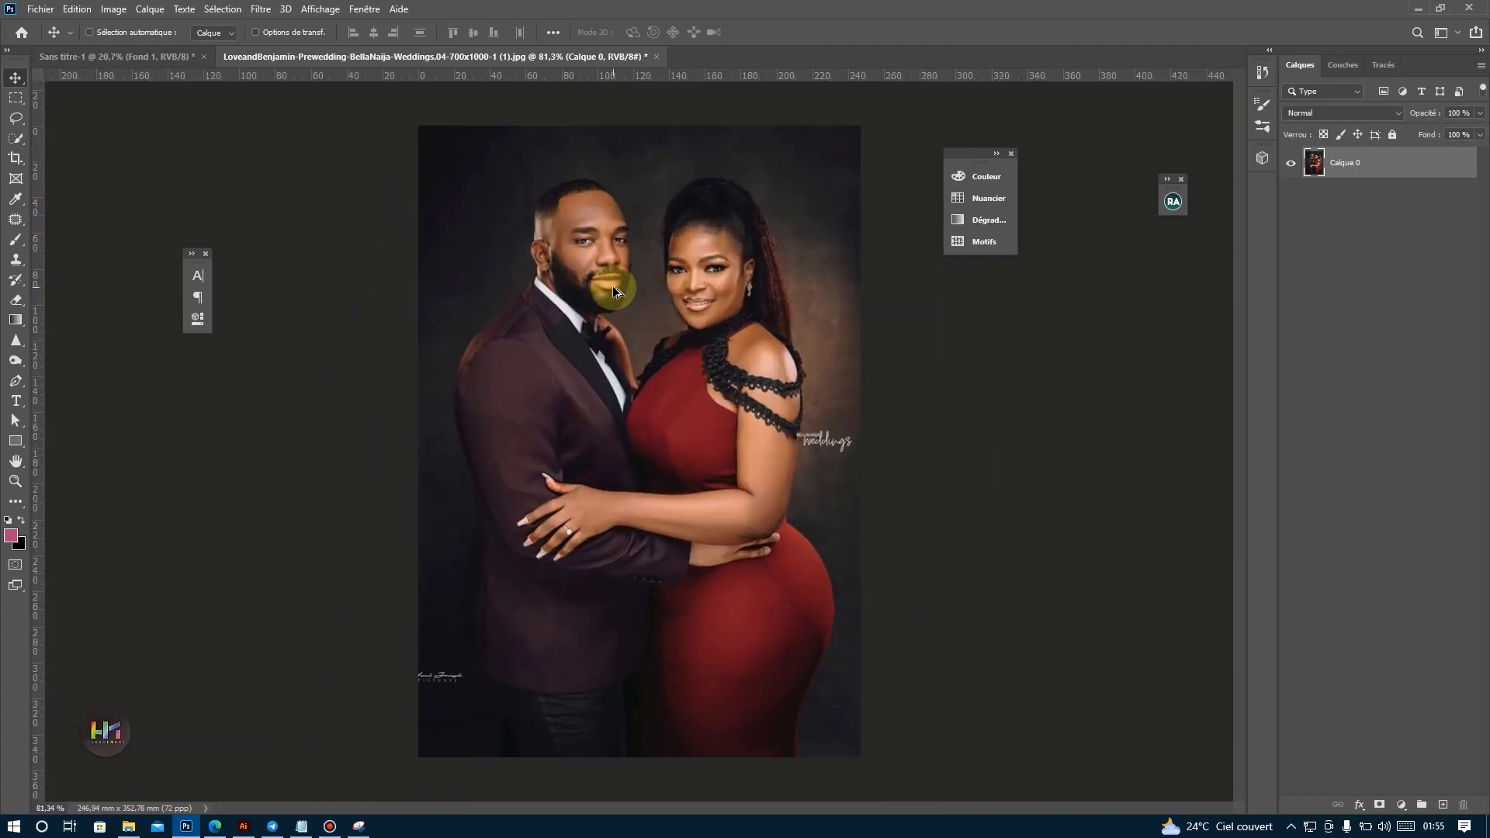
pyautogui.scroll(-2, 613, 286)
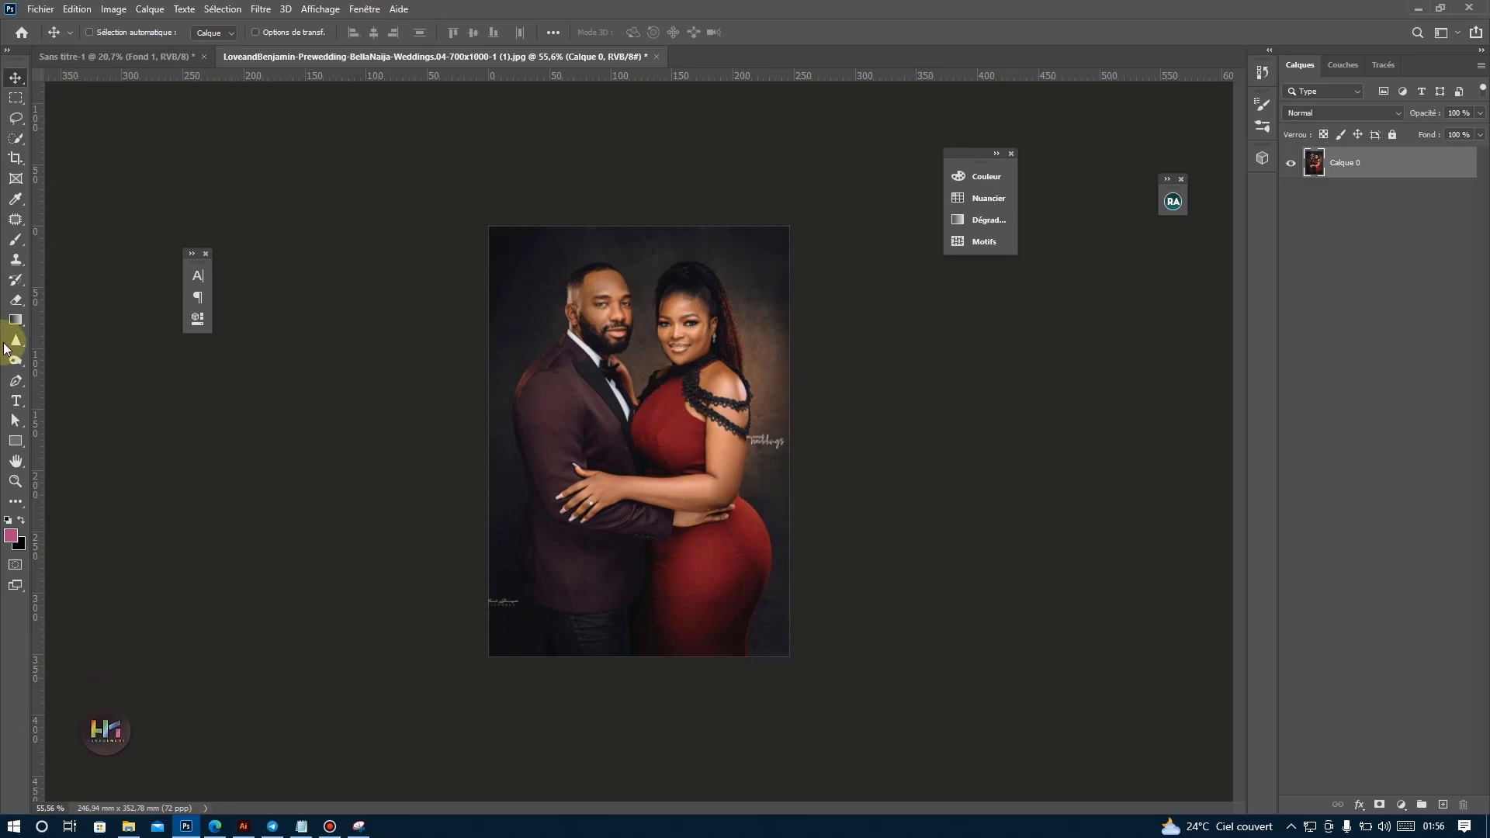
# Switch to the web browser and look over the courses offered on the MES FORMATIONS page.
pyautogui.click(215, 826)
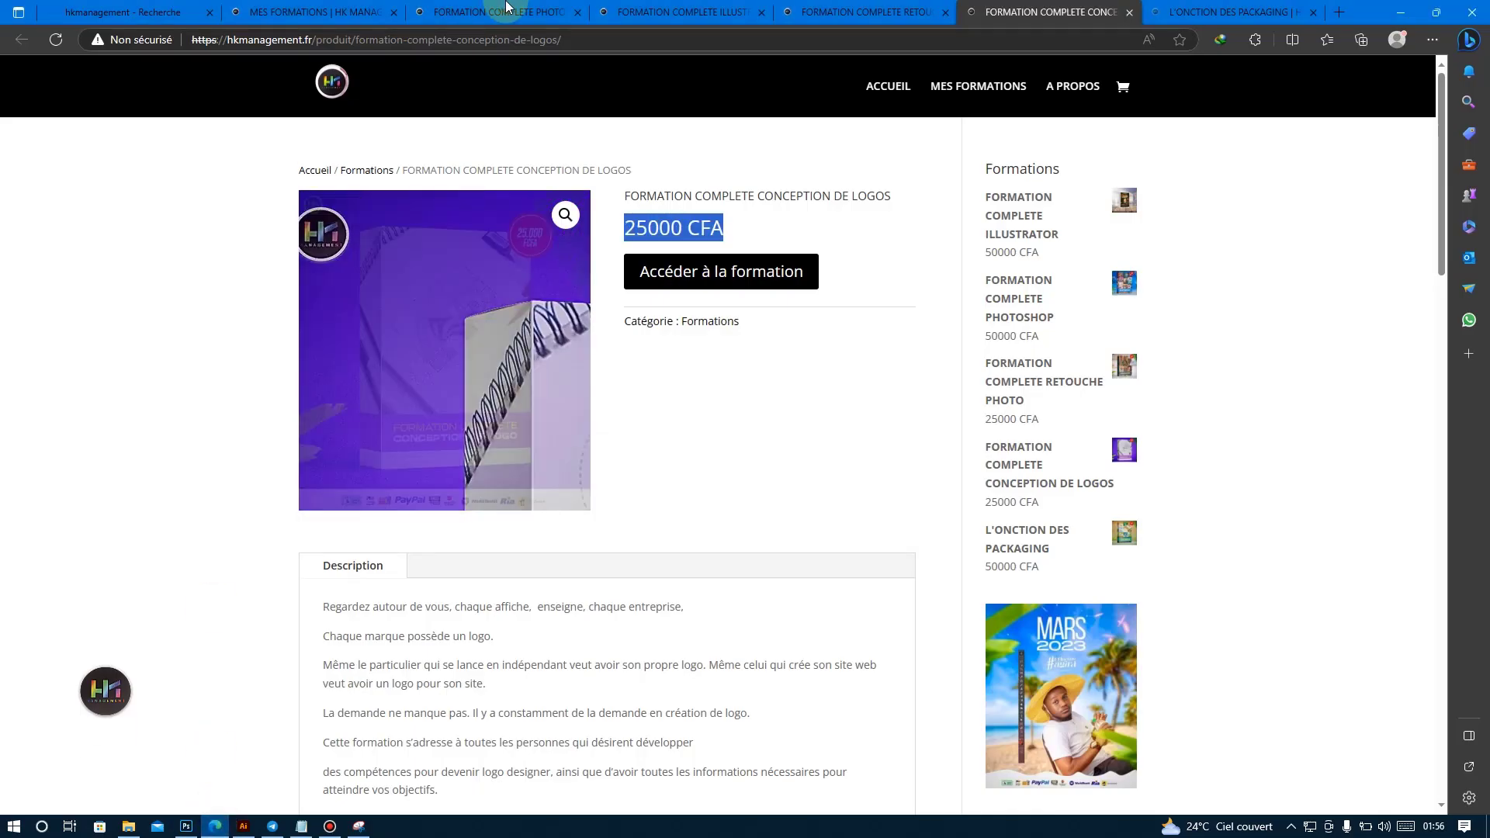
pyautogui.click(504, 12)
pyautogui.click(364, 6)
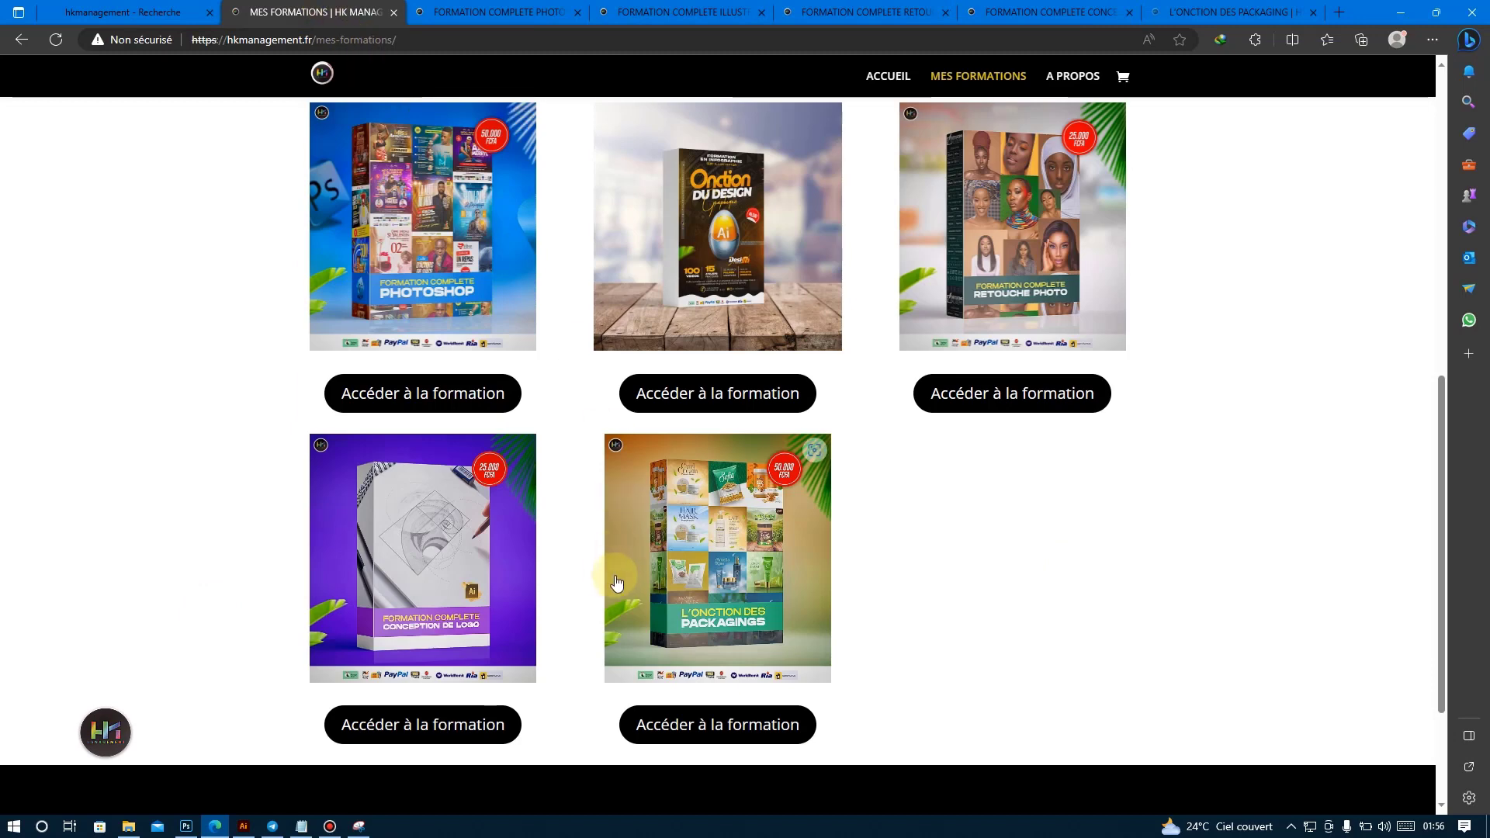
pyautogui.scroll(2, 306, 308)
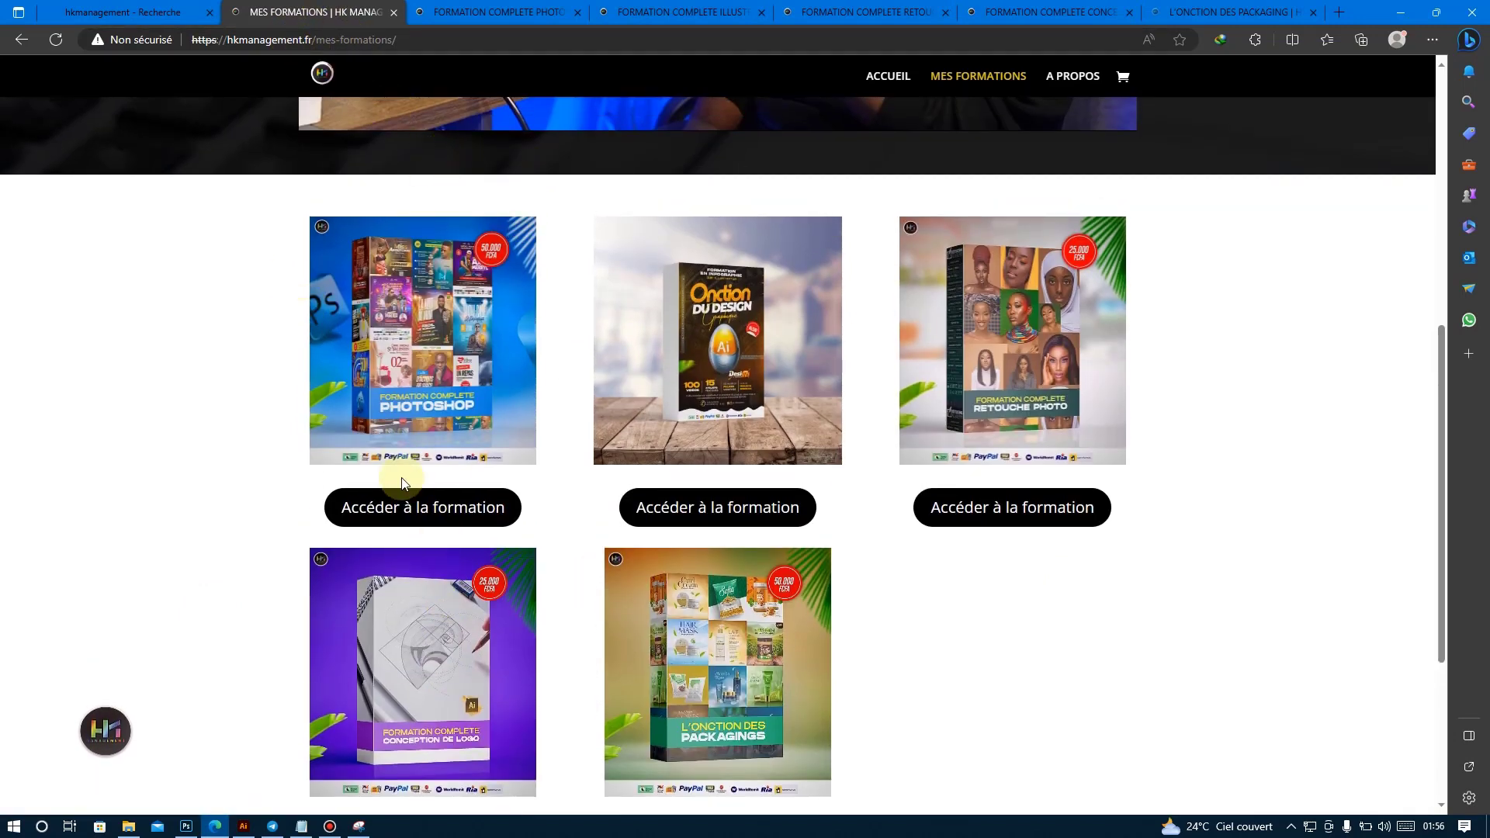
pyautogui.scroll(-3, 593, 442)
pyautogui.scroll(5, 465, 434)
pyautogui.scroll(4, 709, 399)
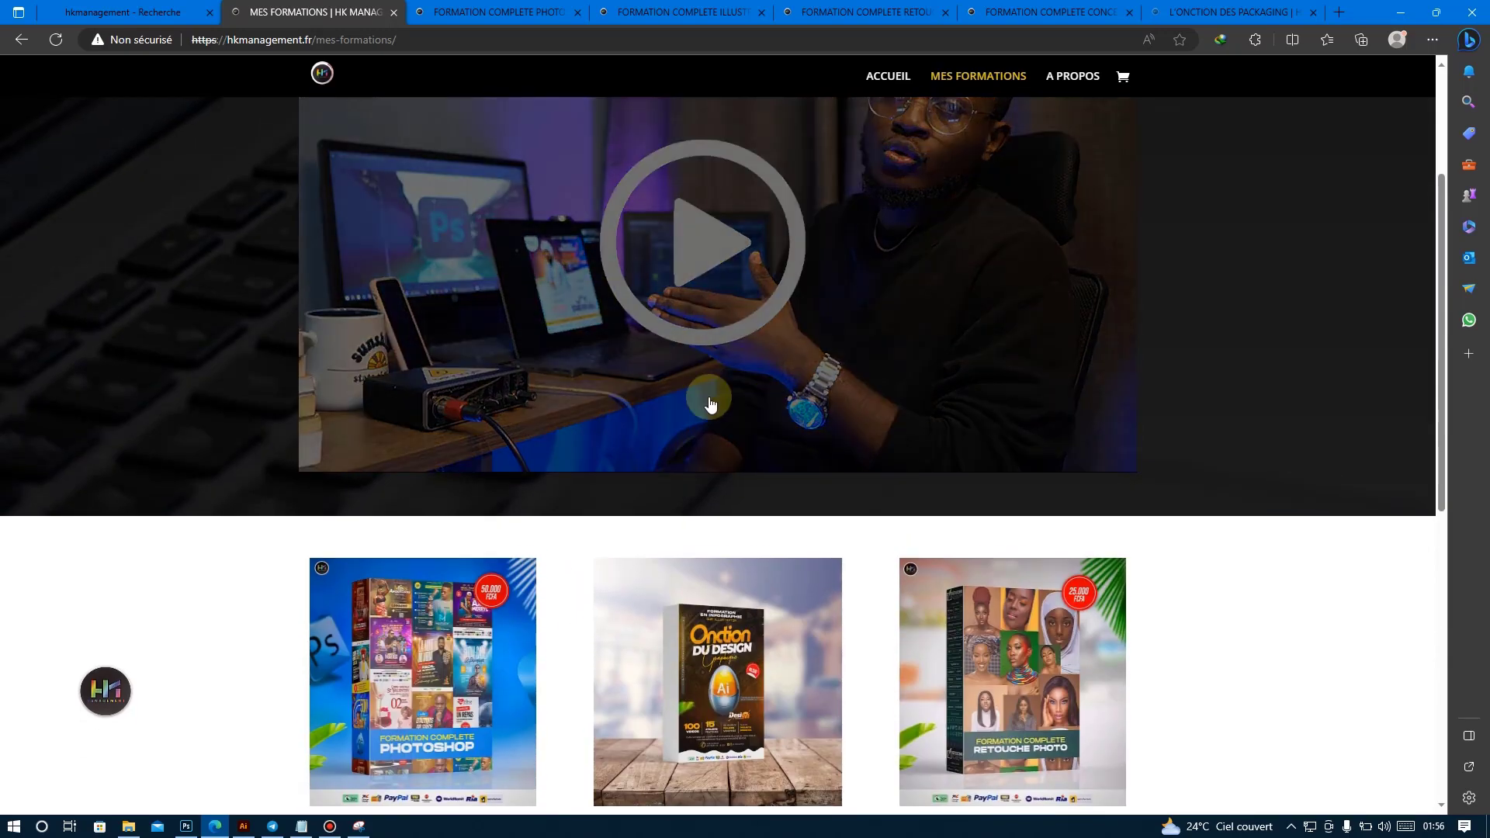
# Show the FORMATION COMPLETE PHOTOSHOP course page and highlight its price.
pyautogui.click(482, 17)
pyautogui.scroll(15, 422, 426)
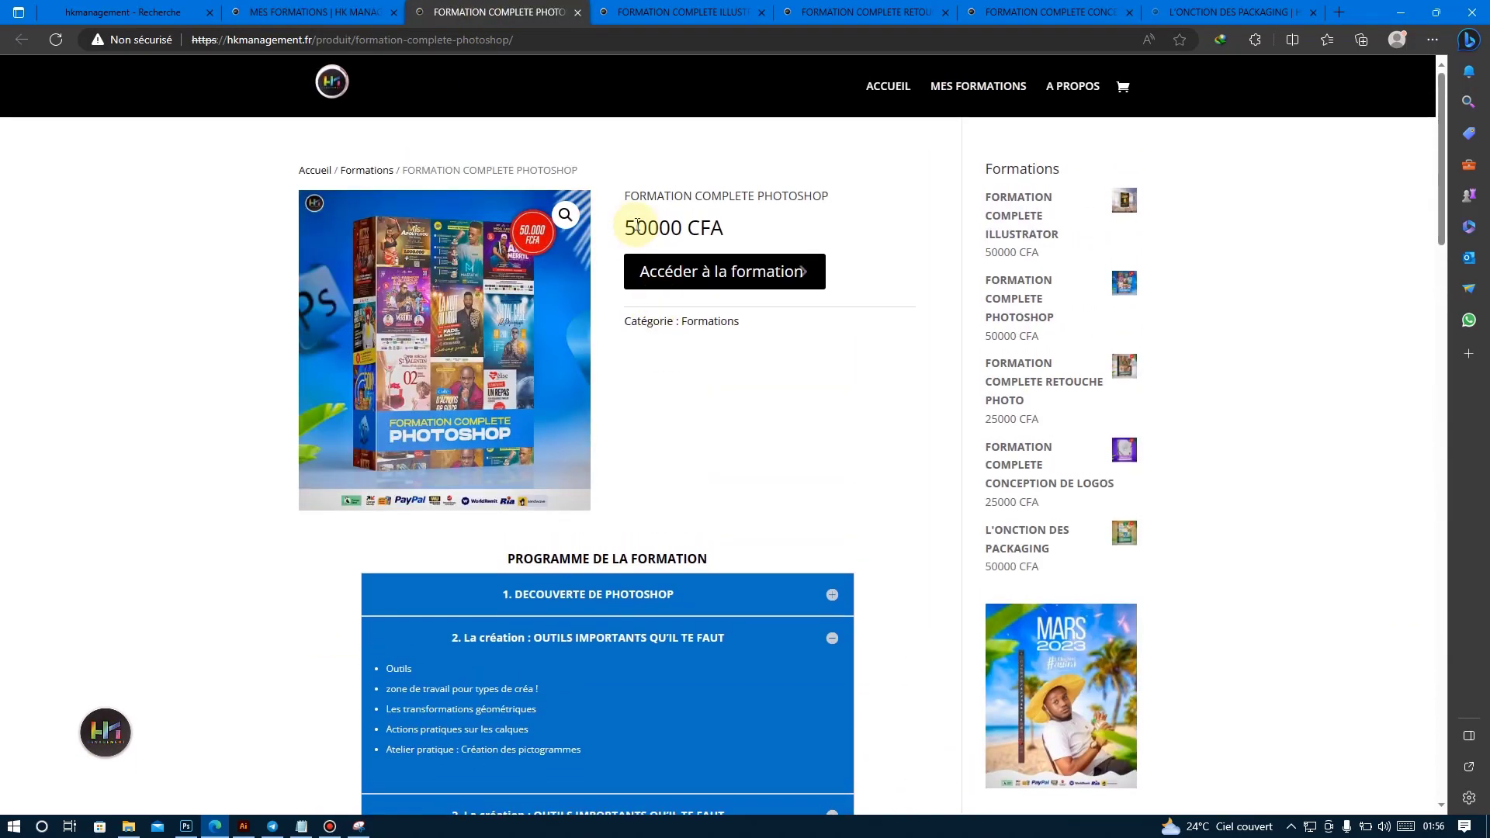
pyautogui.moveTo(627, 225); pyautogui.dragTo(726, 229)
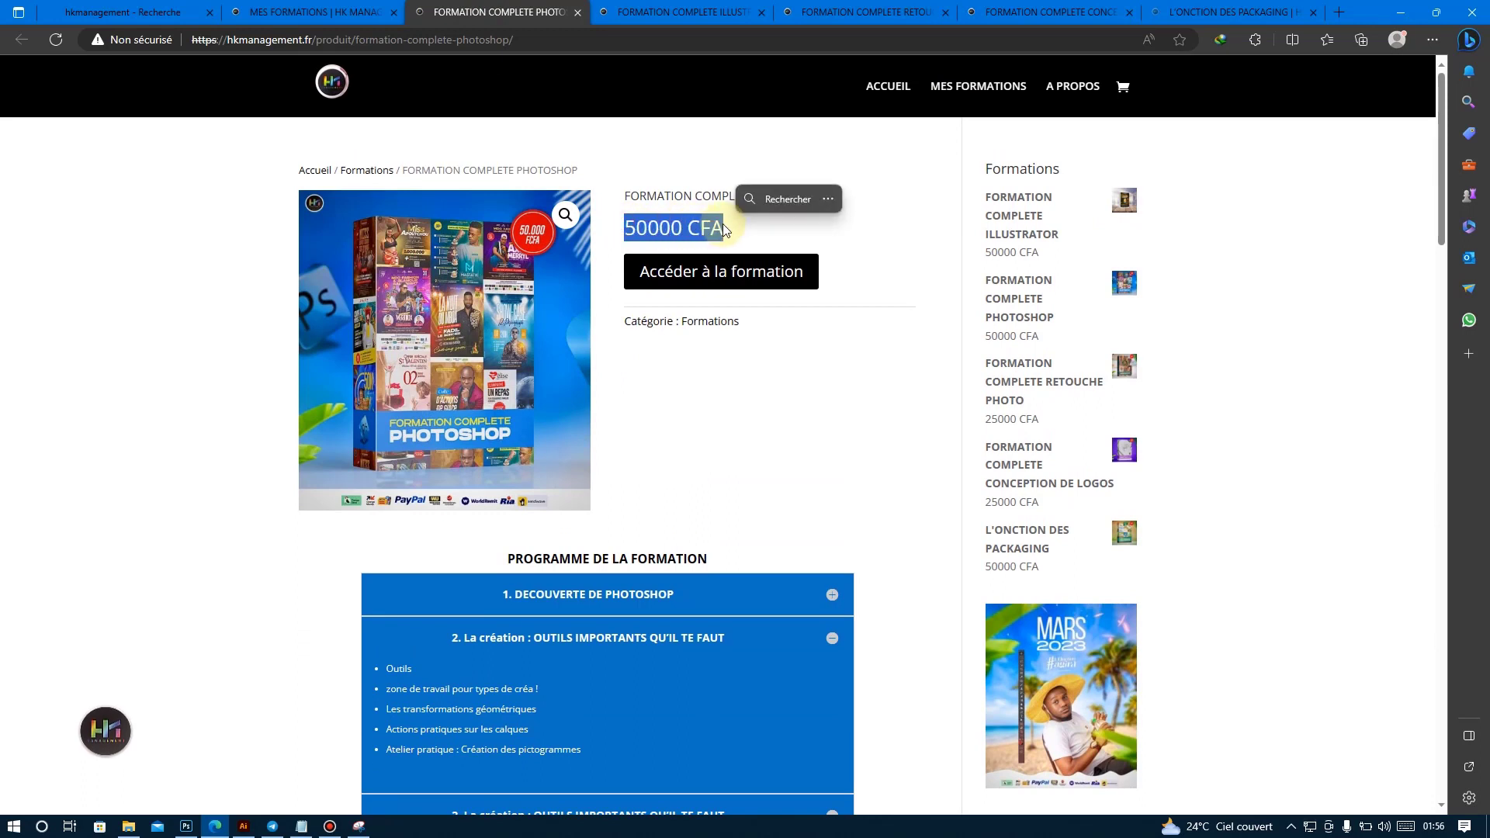
# Open a new File Explorer window on the work psd folder and search it for ACCES.
pyautogui.middleClick(133, 824)
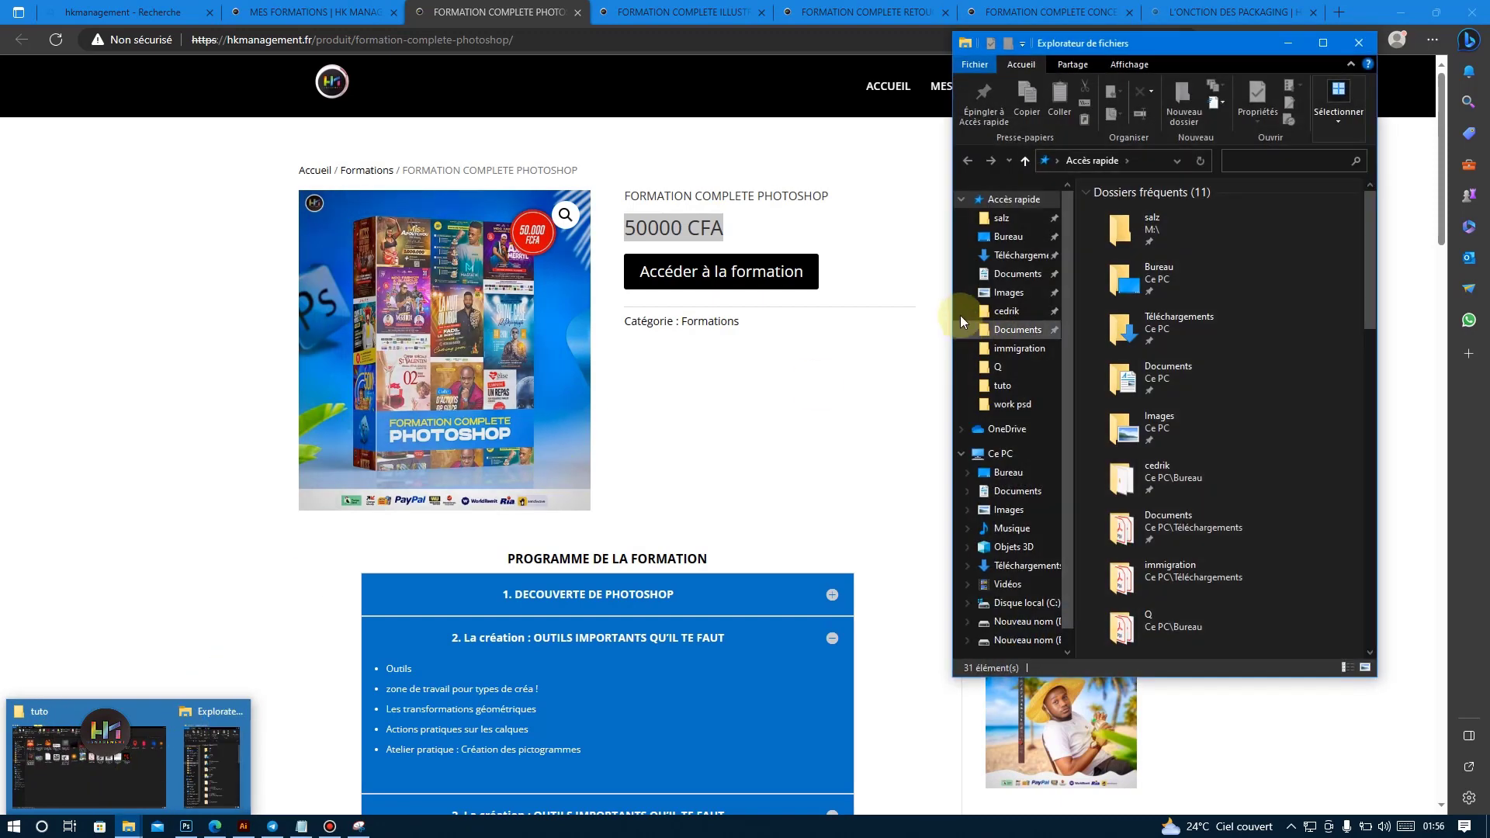
pyautogui.click(1012, 404)
pyautogui.click(1287, 162)
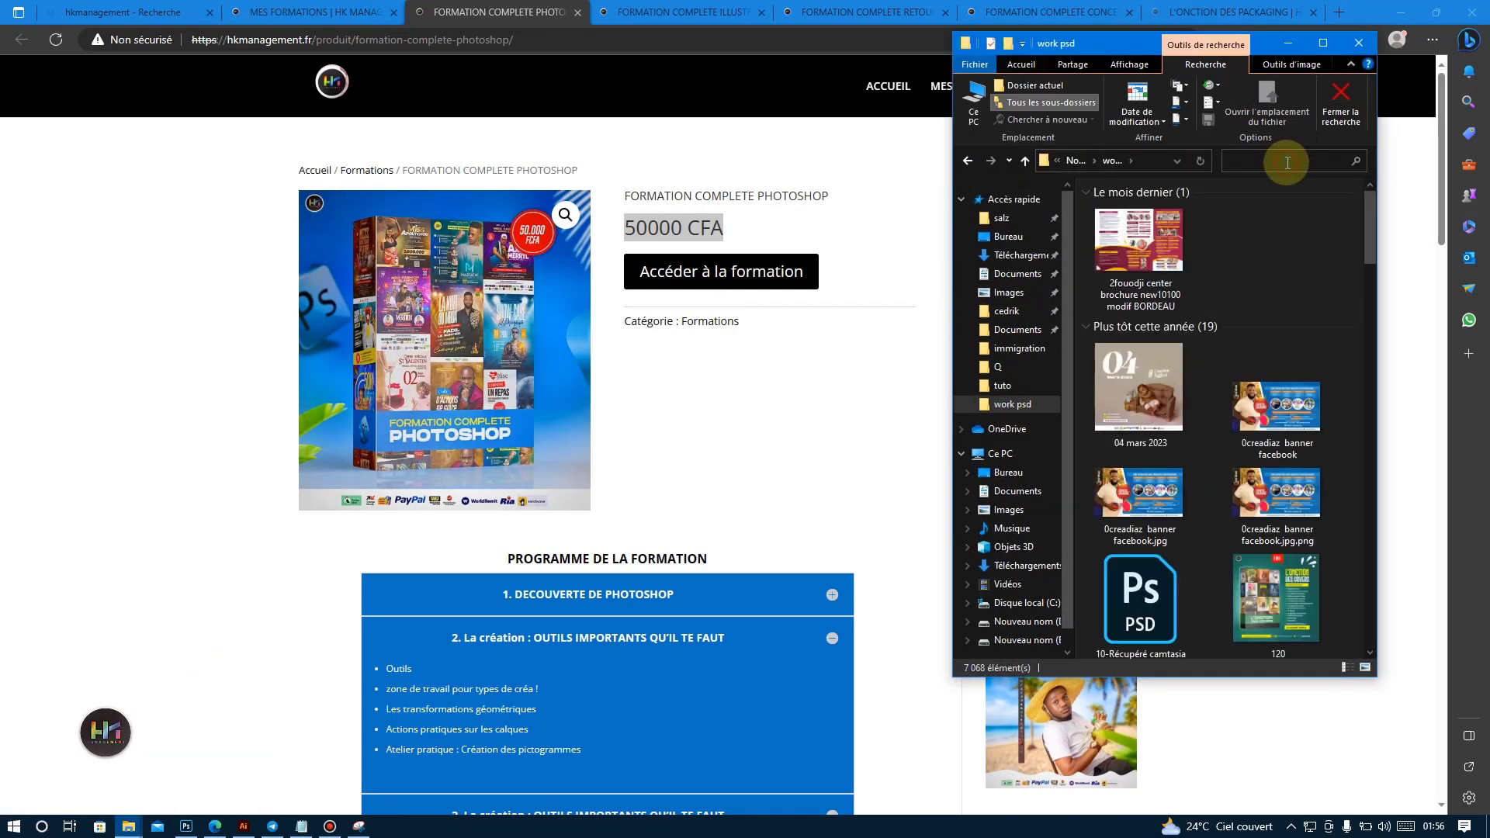
pyautogui.write('ACCES')
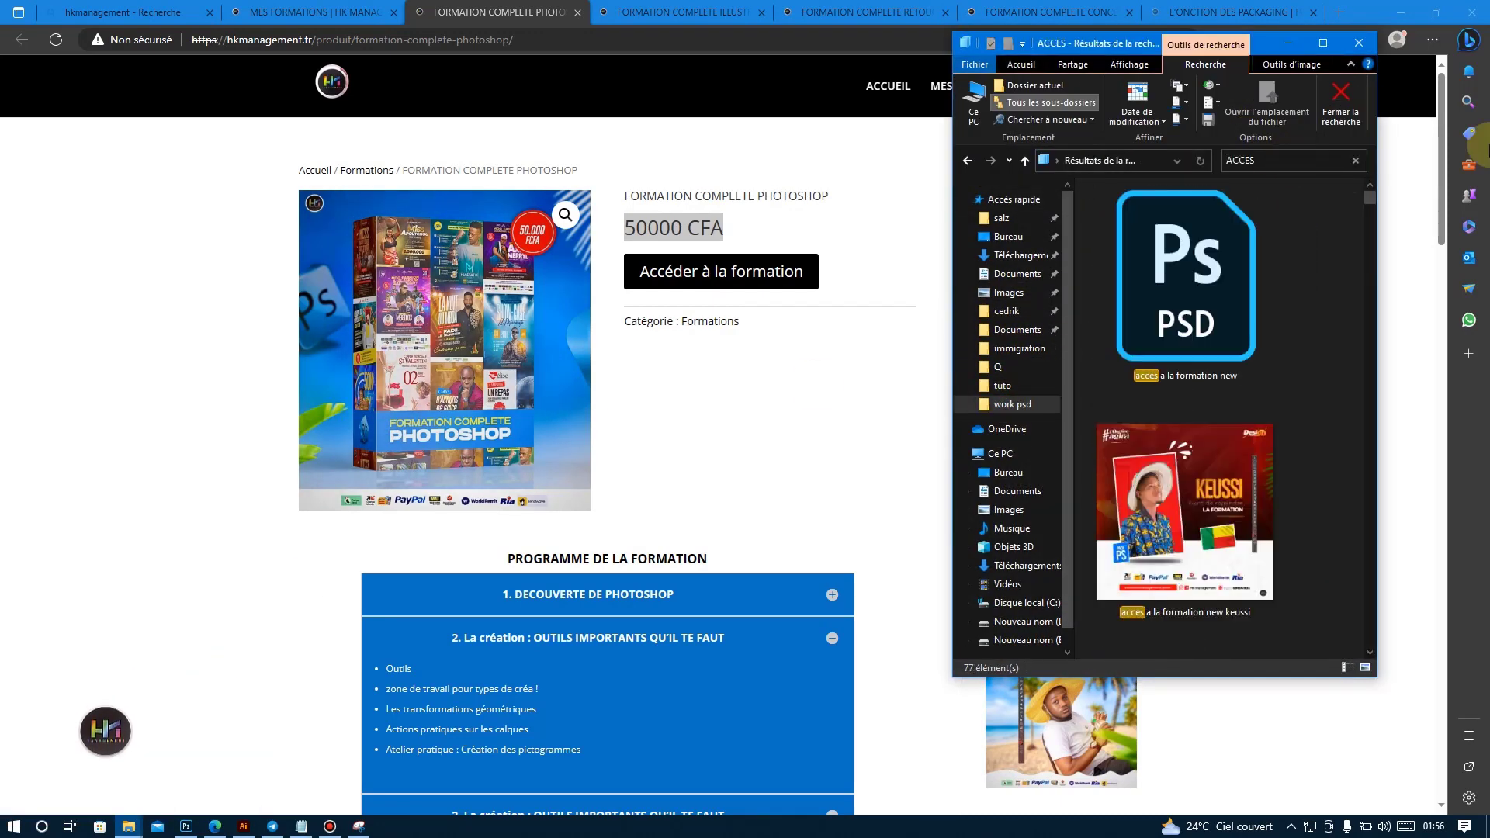
# Maximise the search results window, look through the course access visuals, and minimise it again.
pyautogui.click(1317, 40)
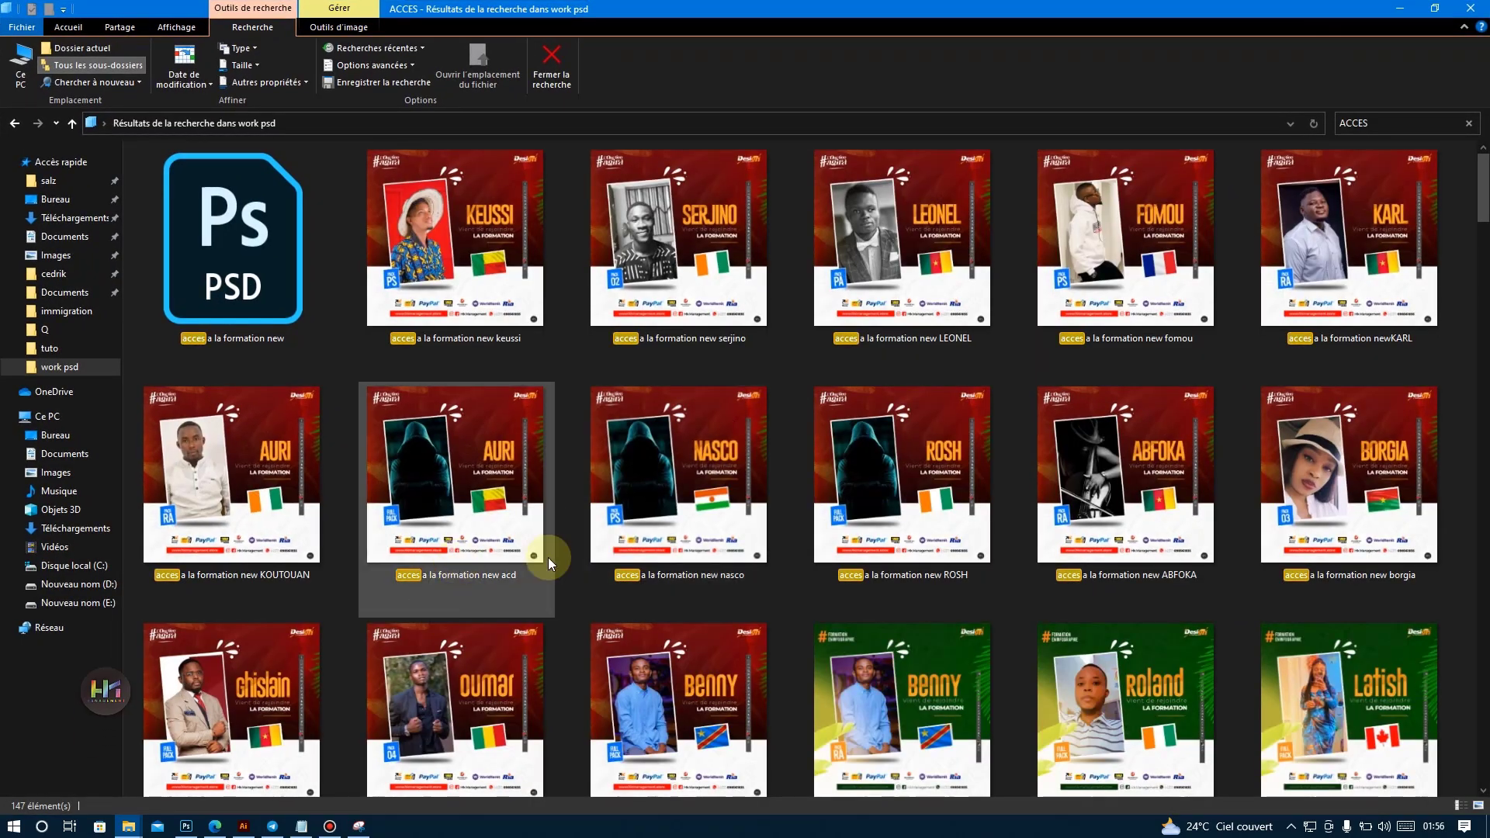
pyautogui.scroll(-12, 713, 519)
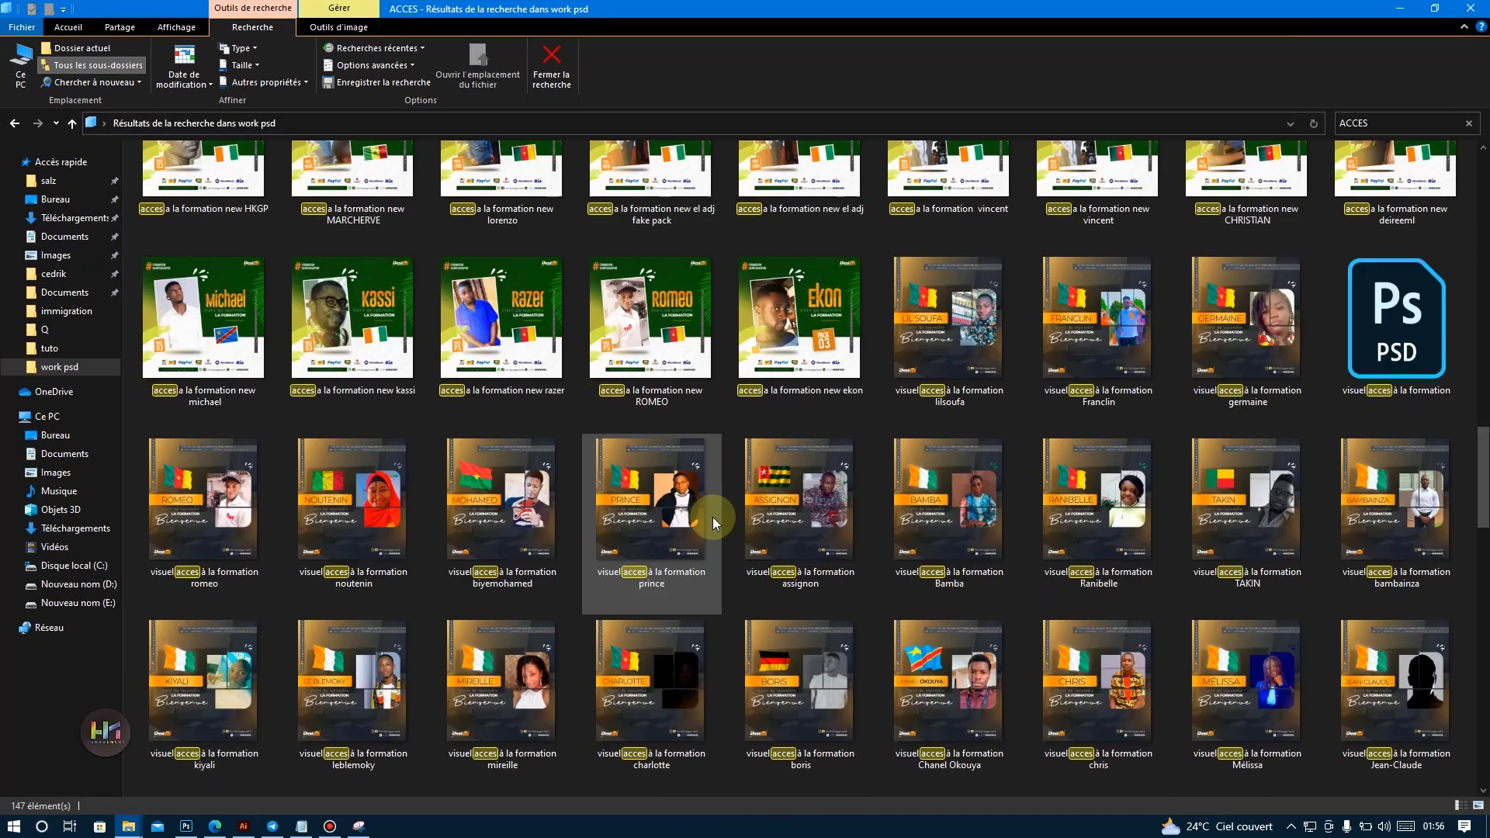
pyautogui.scroll(10, 711, 503)
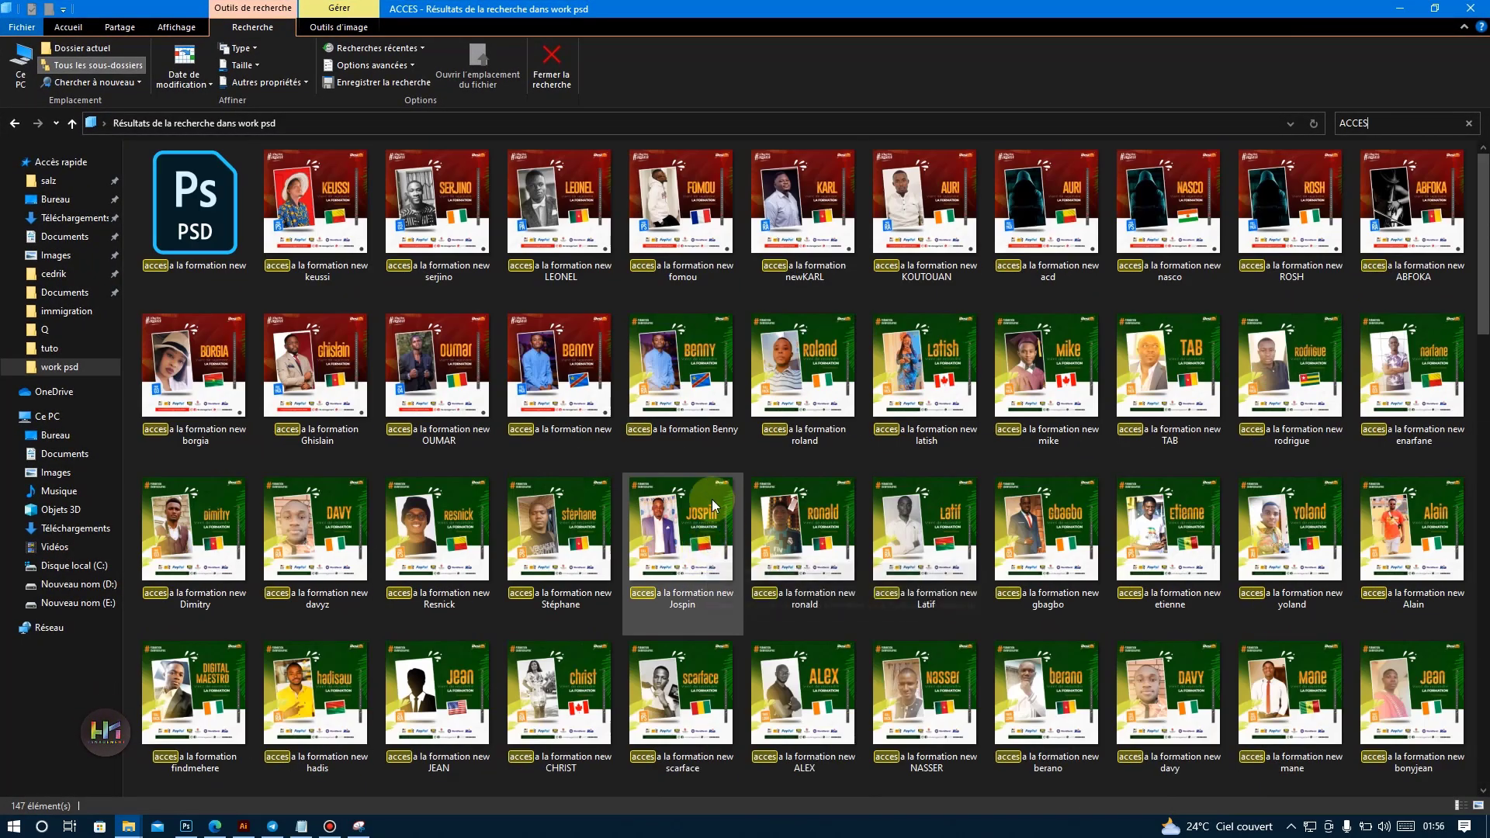
pyautogui.scroll(-8, 711, 500)
pyautogui.scroll(6, 711, 500)
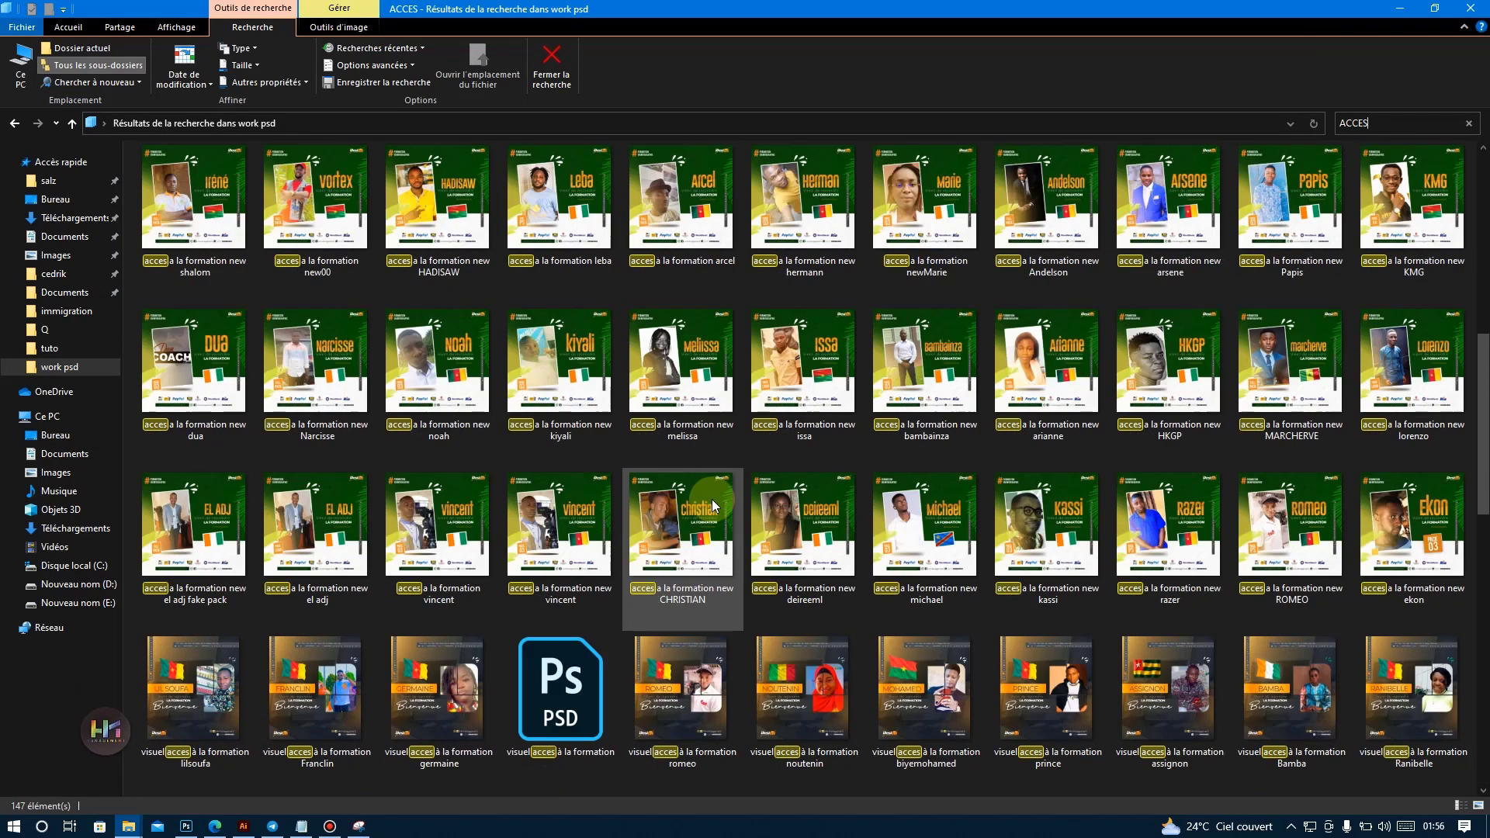
pyautogui.scroll(3, 700, 501)
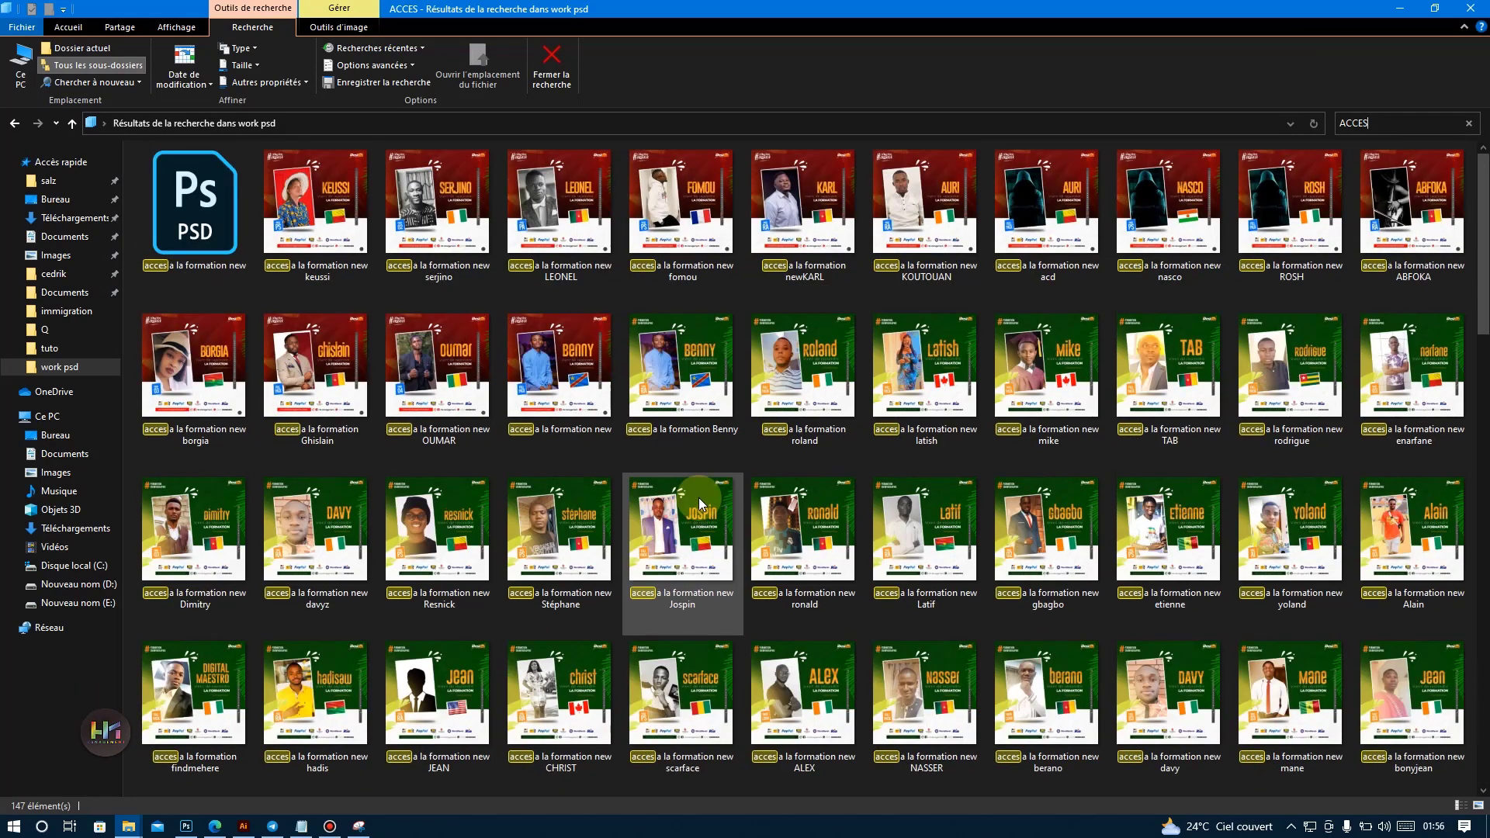
pyautogui.click(1401, 8)
# Browse the Photoshop course programme, collapsing both chapter 2 sections and chapter 4, Actions impératifs pour créer.
pyautogui.scroll(-6, 681, 397)
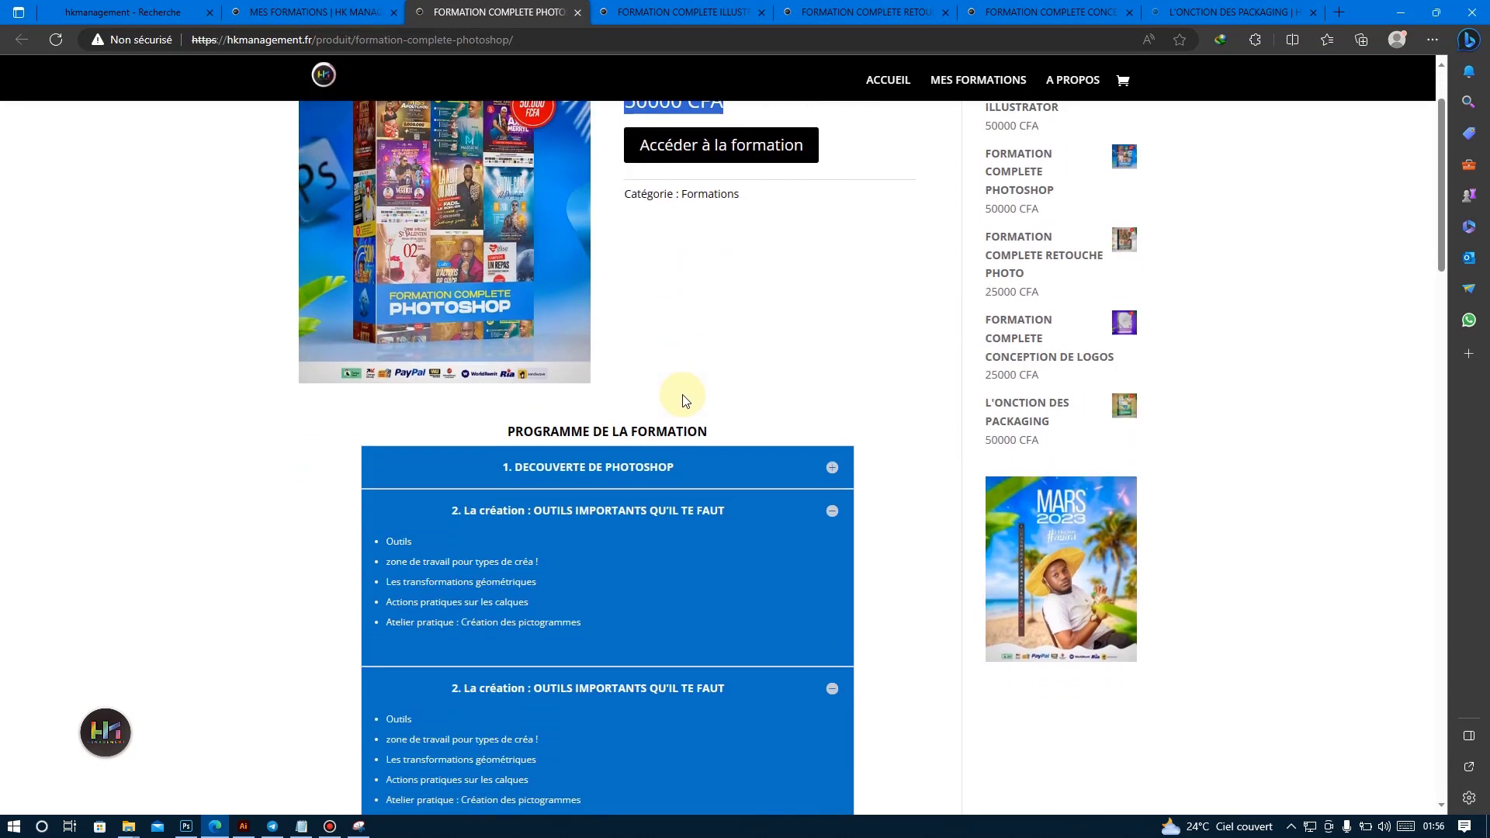
pyautogui.click(832, 162)
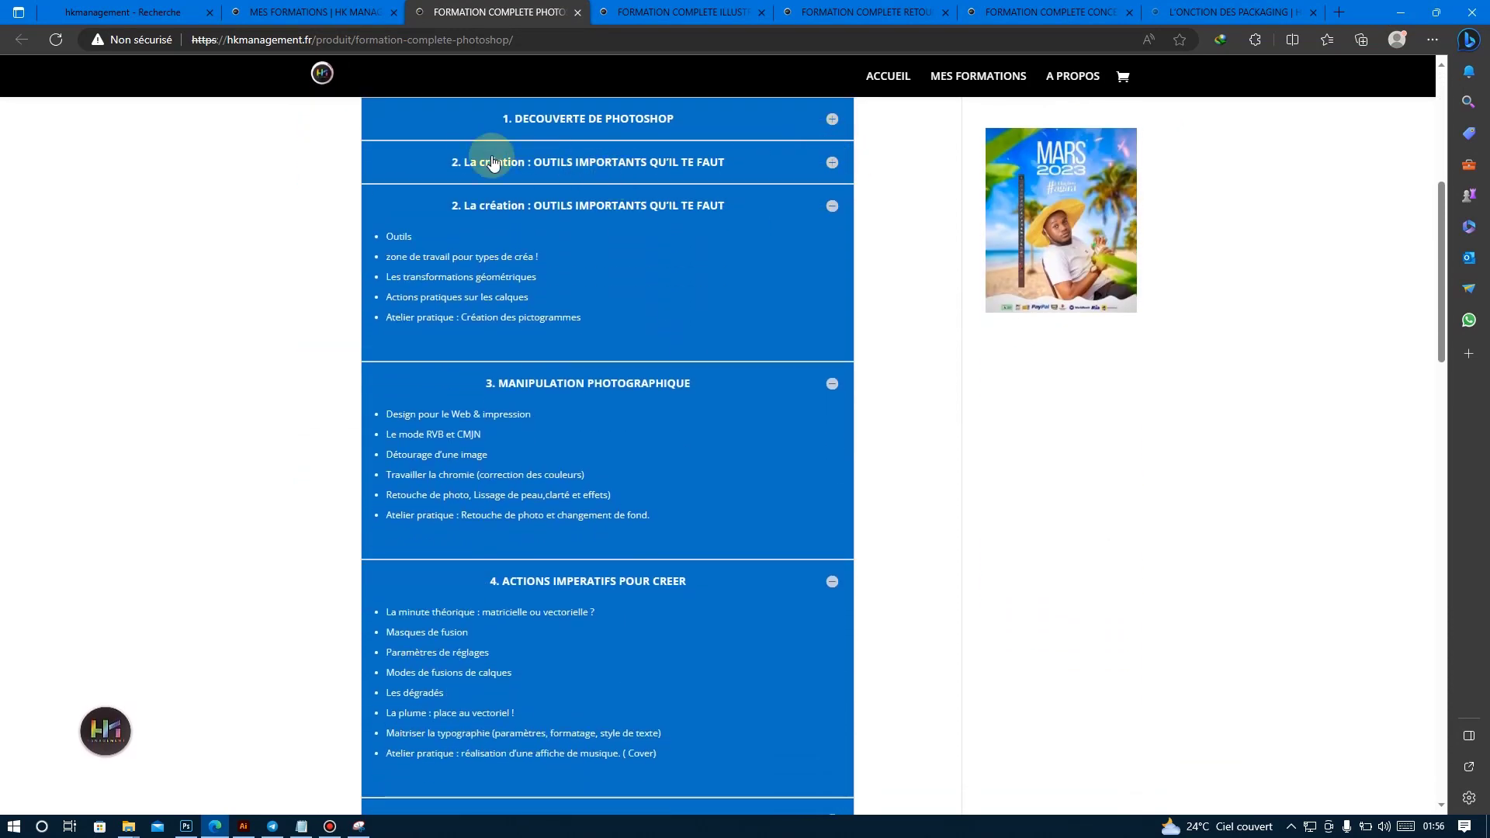
pyautogui.click(832, 206)
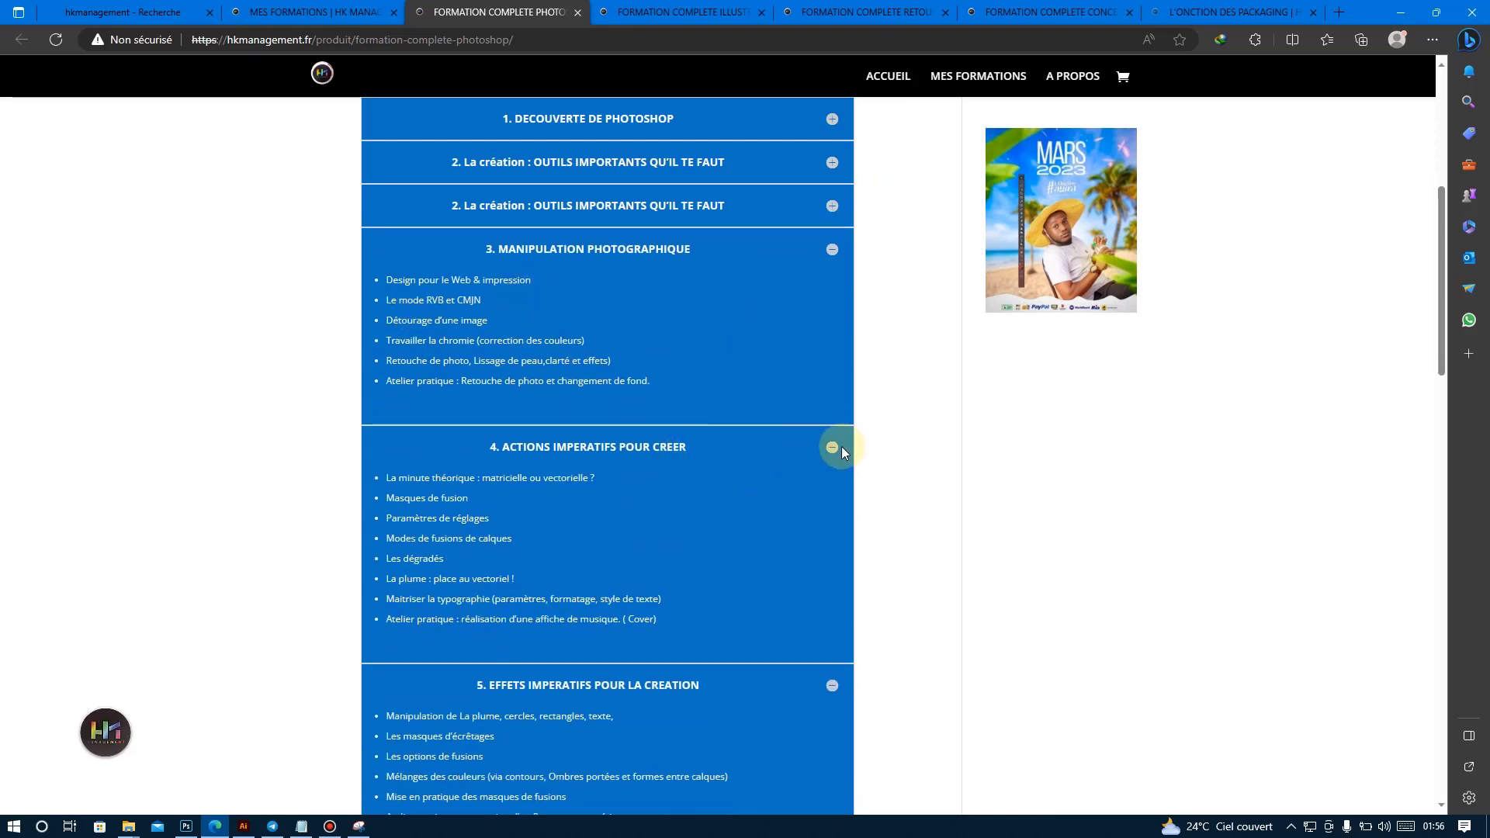
pyautogui.click(833, 448)
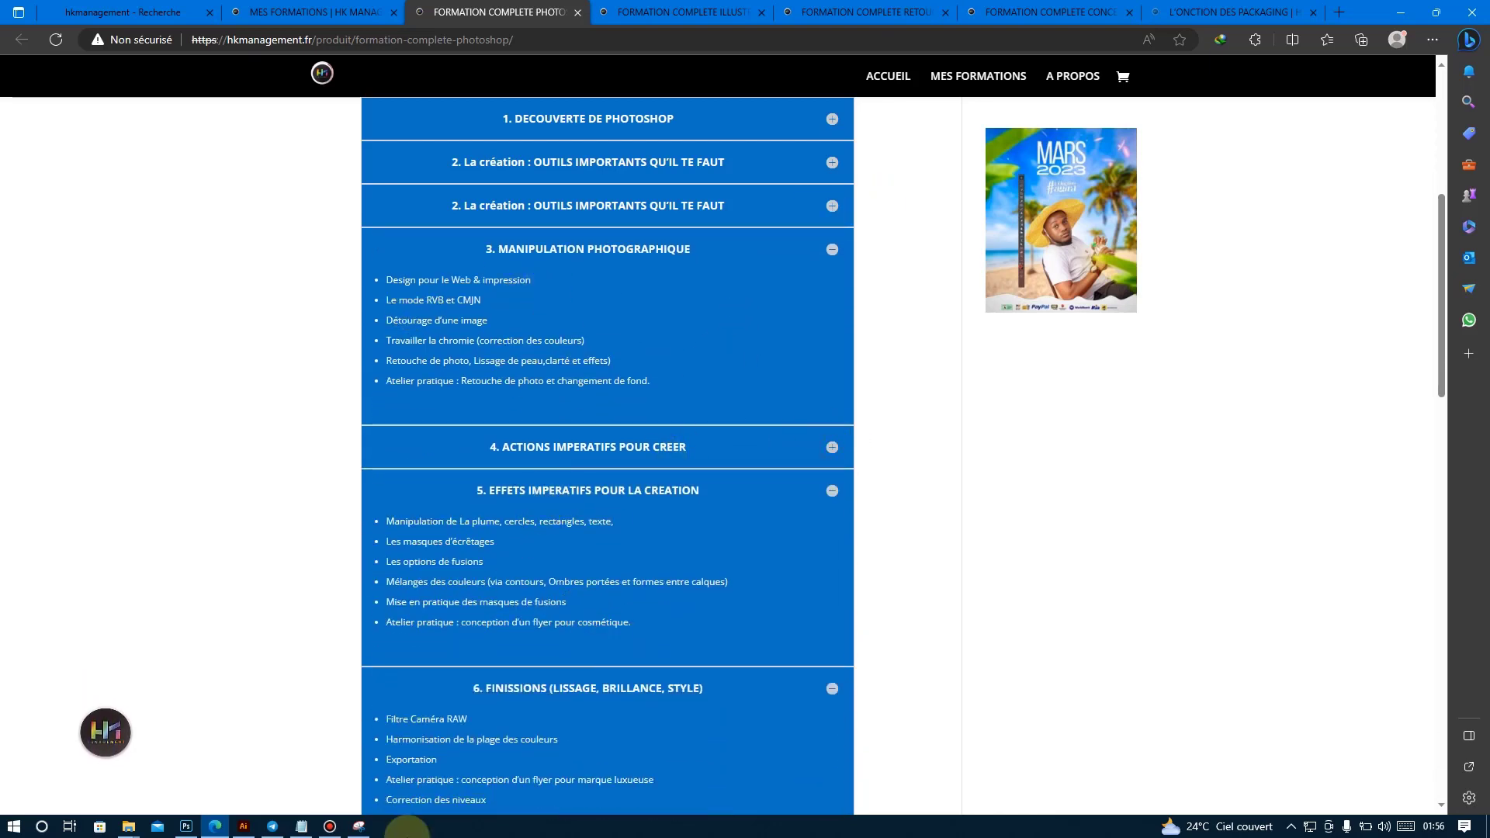
pyautogui.click(326, 829)
pyautogui.click(326, 830)
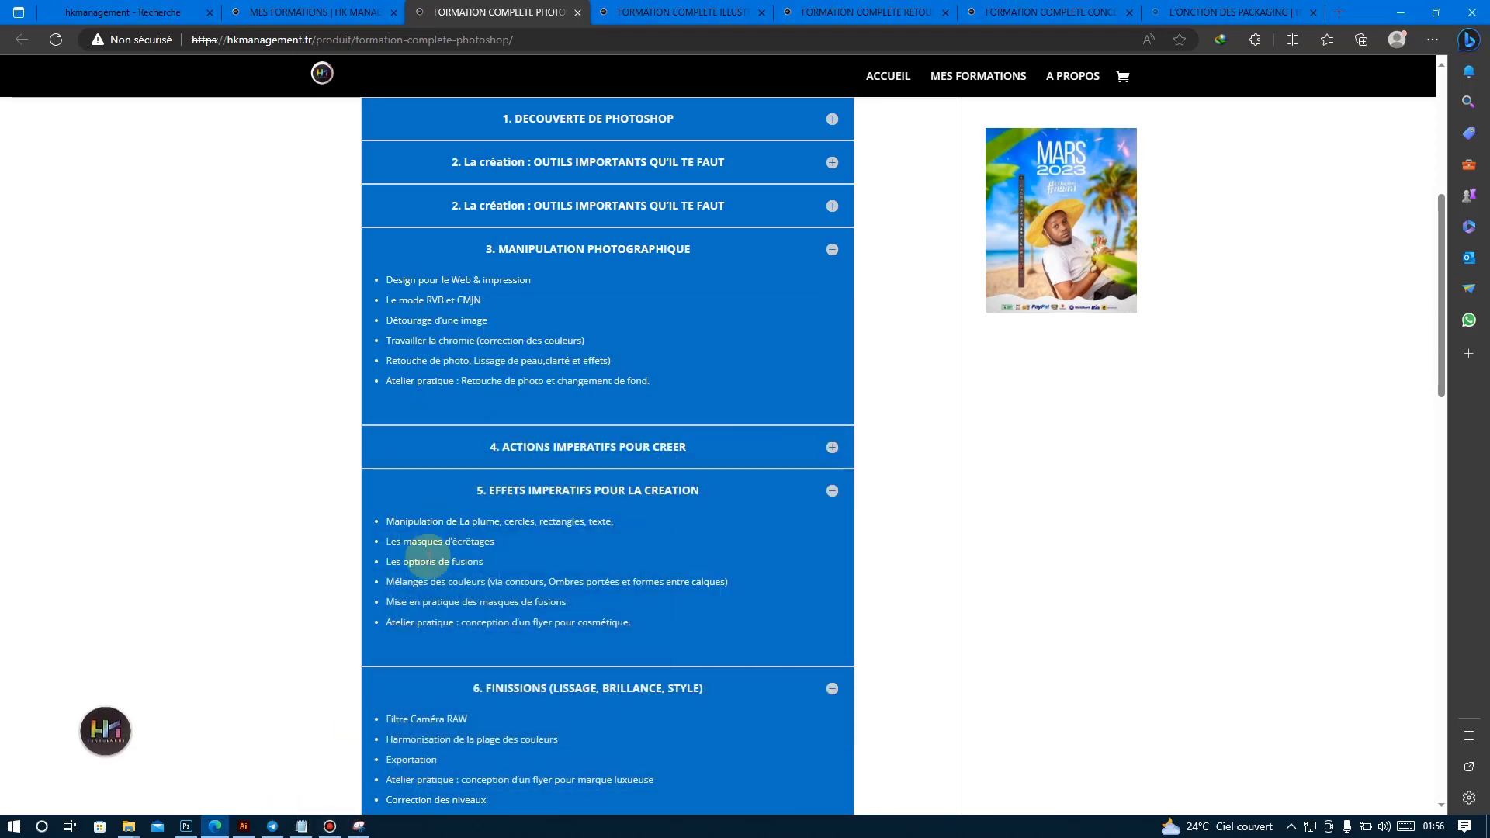
# Expand chapter 7, Notion d'identité visuelle, in the Photoshop course programme and highlight the Conception de bannière lesson.
pyautogui.scroll(-2, 538, 594)
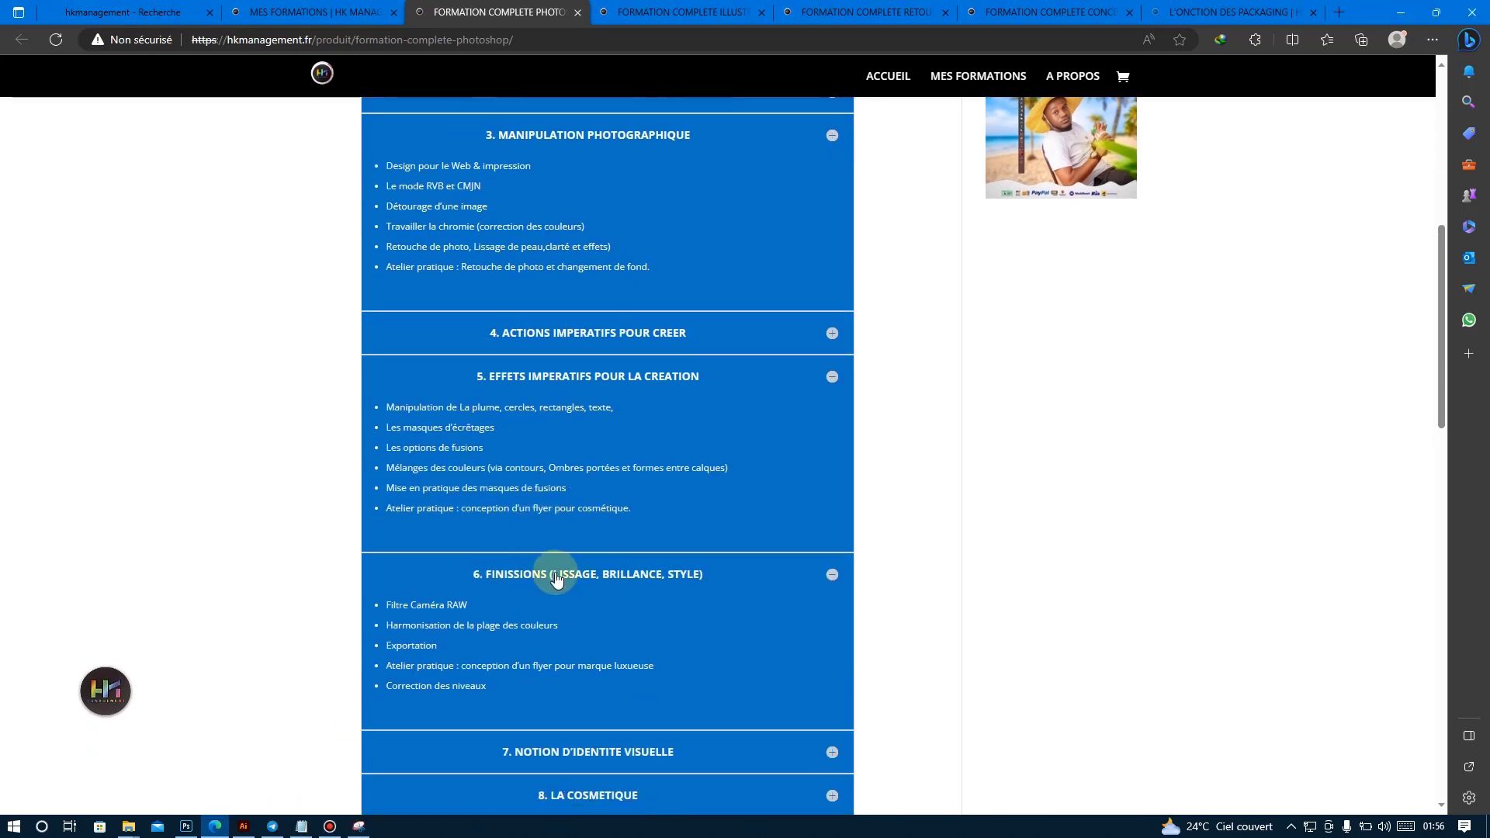
pyautogui.scroll(-6, 556, 578)
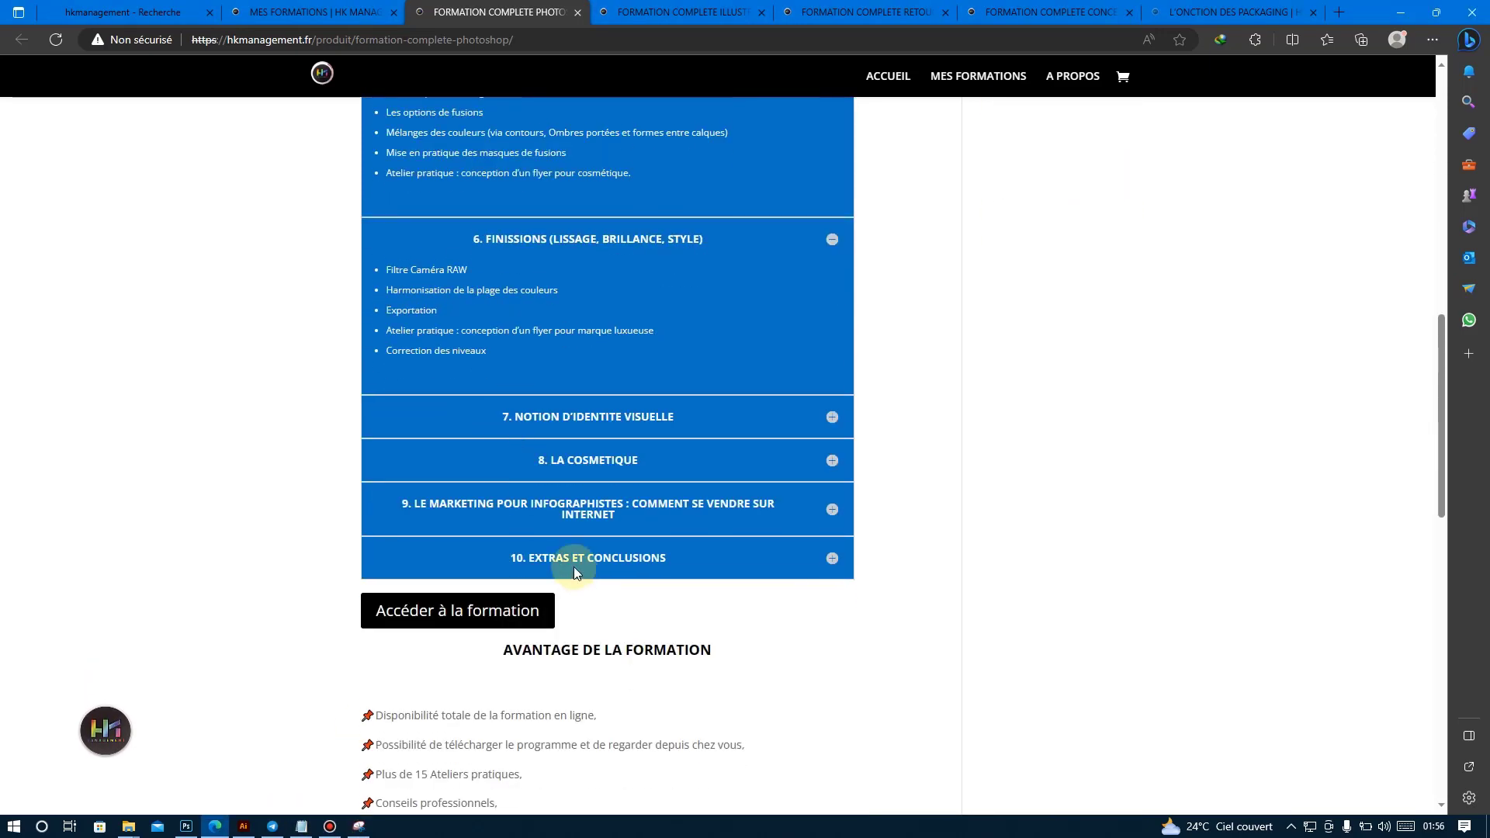
pyautogui.click(828, 410)
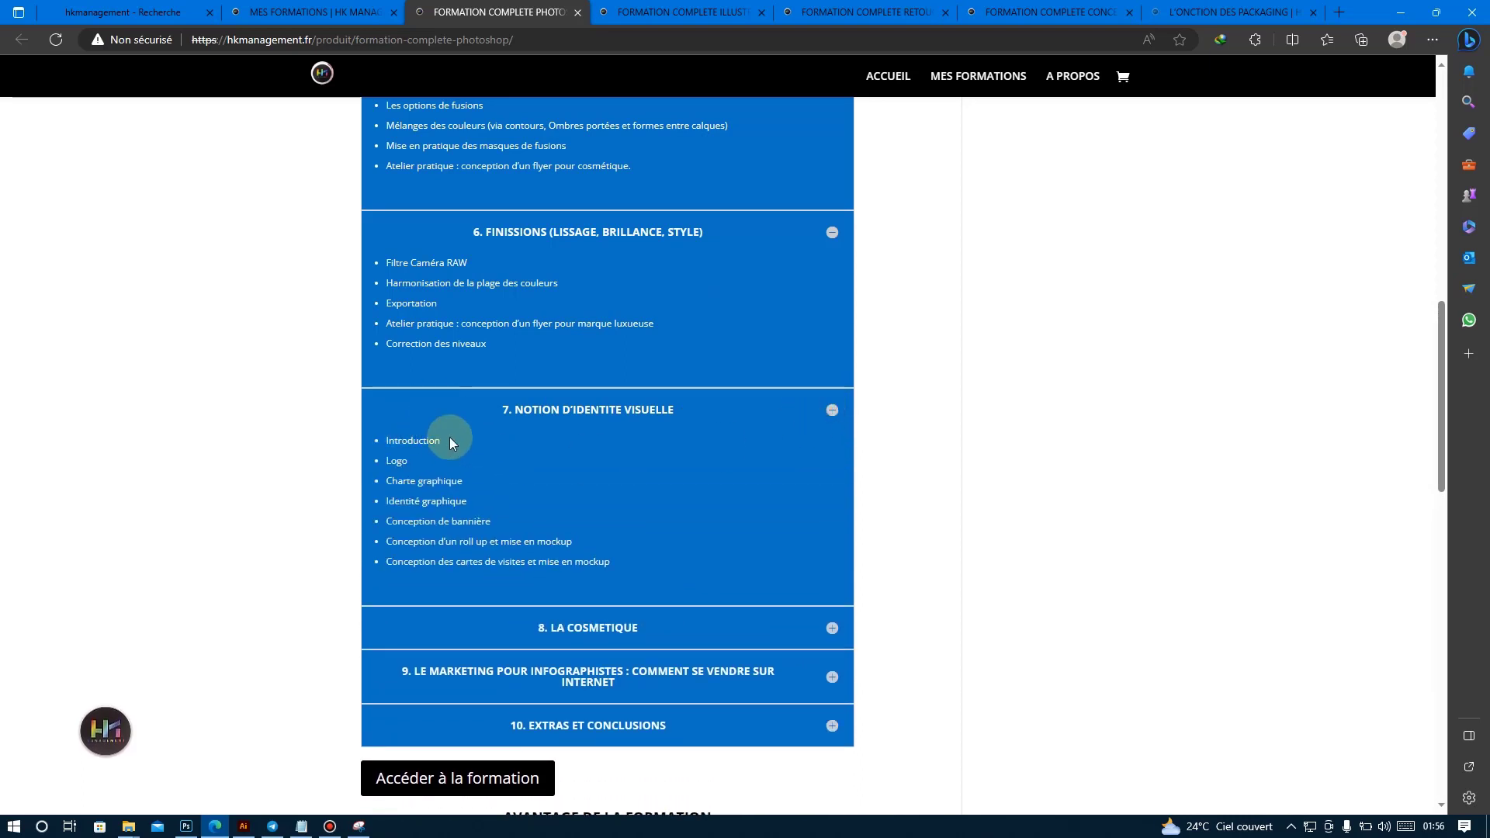
pyautogui.moveTo(386, 466); pyautogui.dragTo(454, 521)
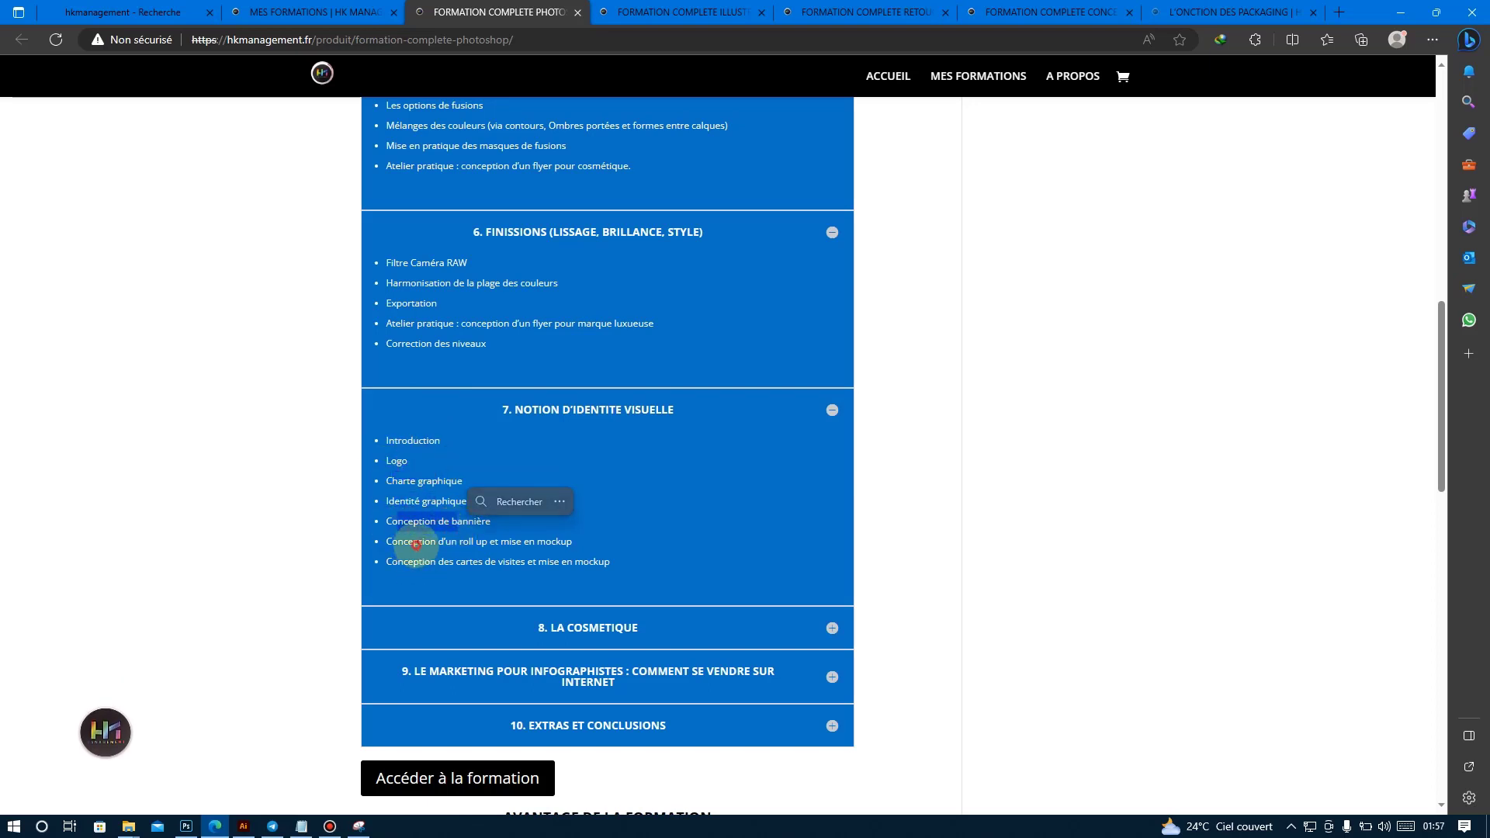
# Show the lessons of chapter 8, La cosmétique, highlighting the product label lesson, and those of the marketing chapter 9.
pyautogui.click(579, 620)
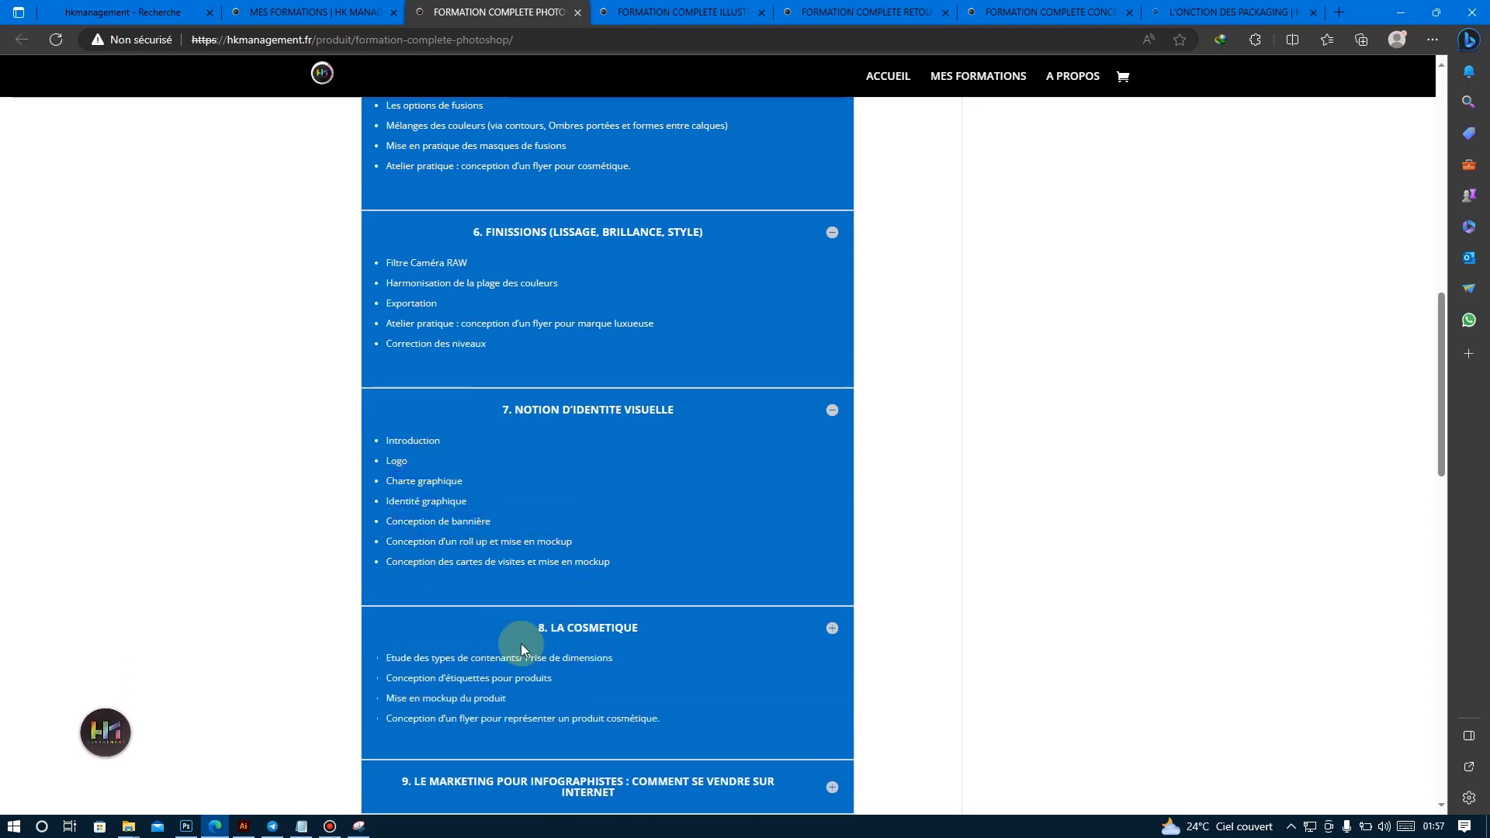
pyautogui.scroll(-1, 516, 632)
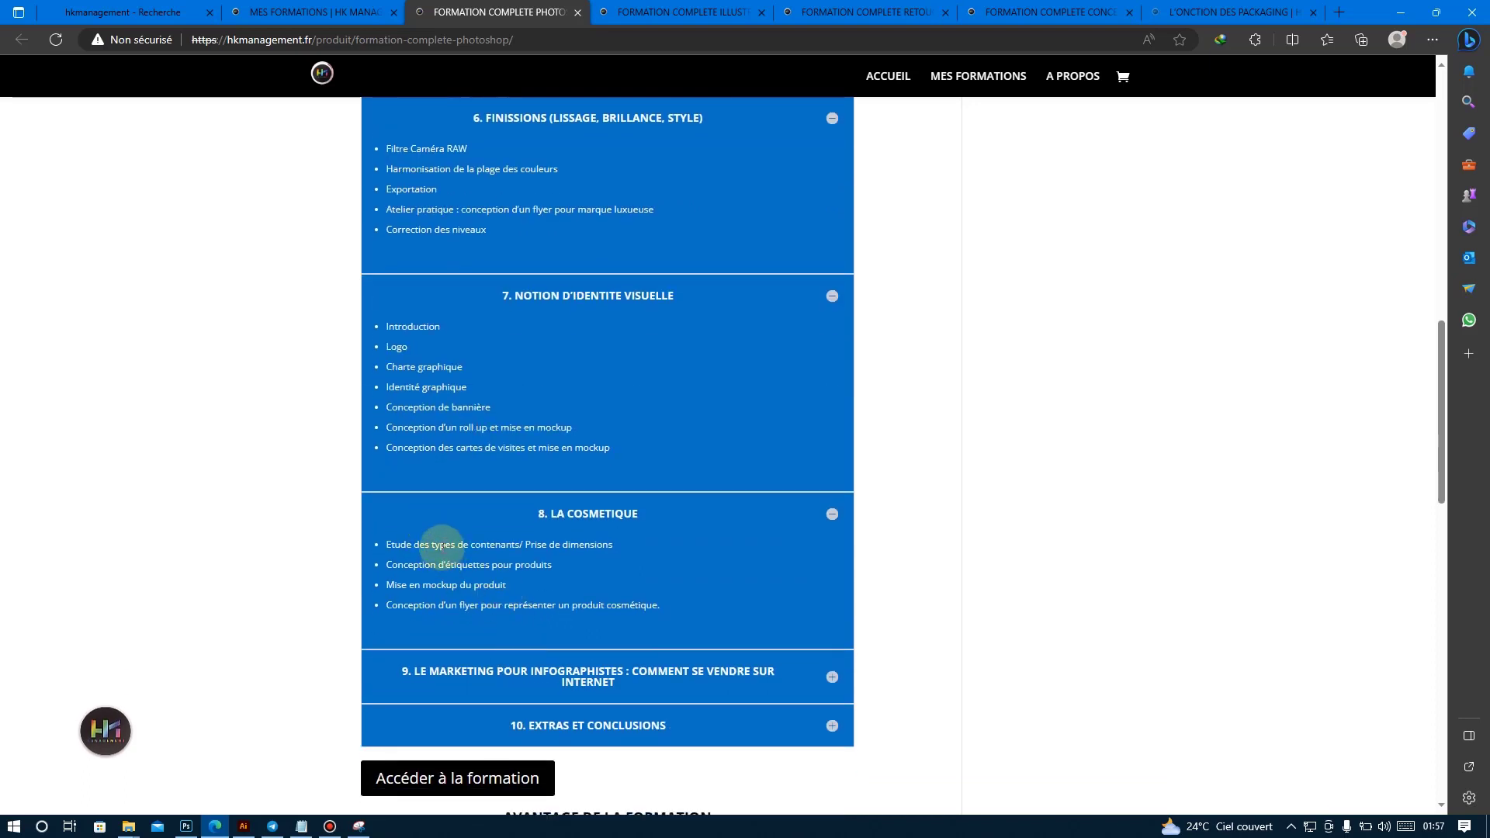
pyautogui.moveTo(442, 547); pyautogui.dragTo(611, 543)
pyautogui.moveTo(398, 565); pyautogui.dragTo(552, 565)
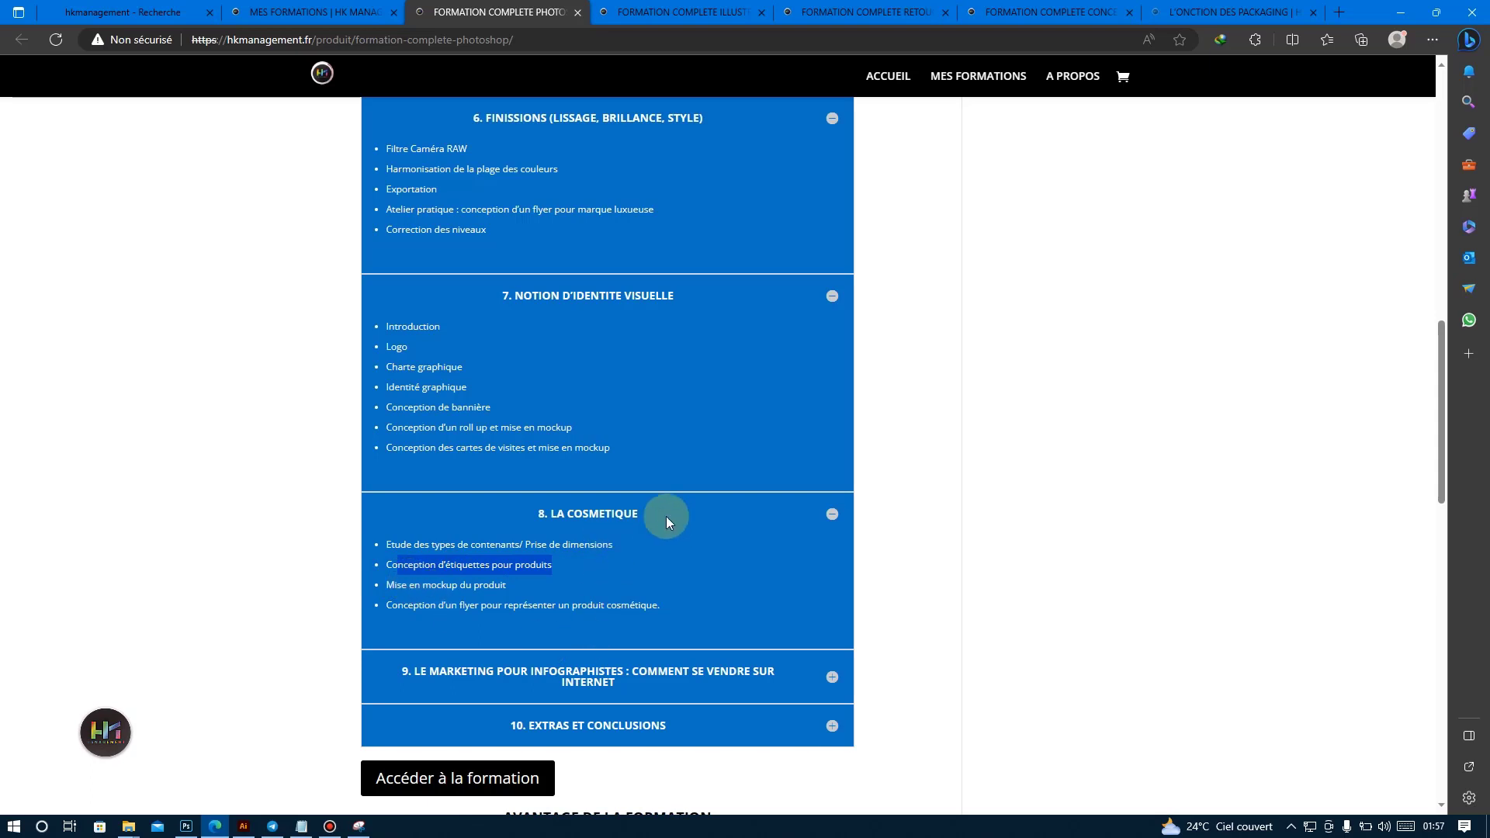
pyautogui.click(829, 515)
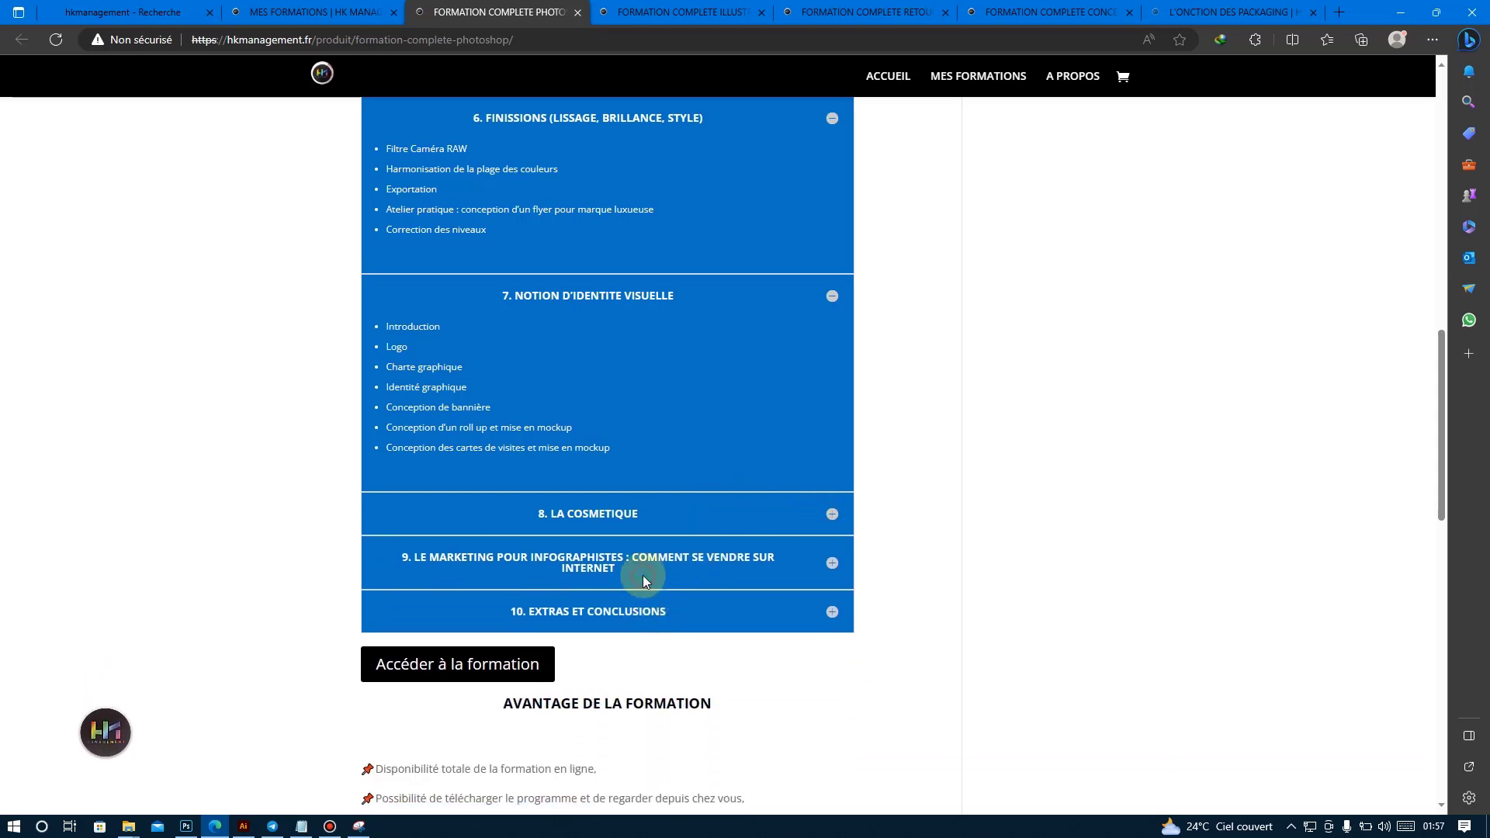
pyautogui.click(832, 563)
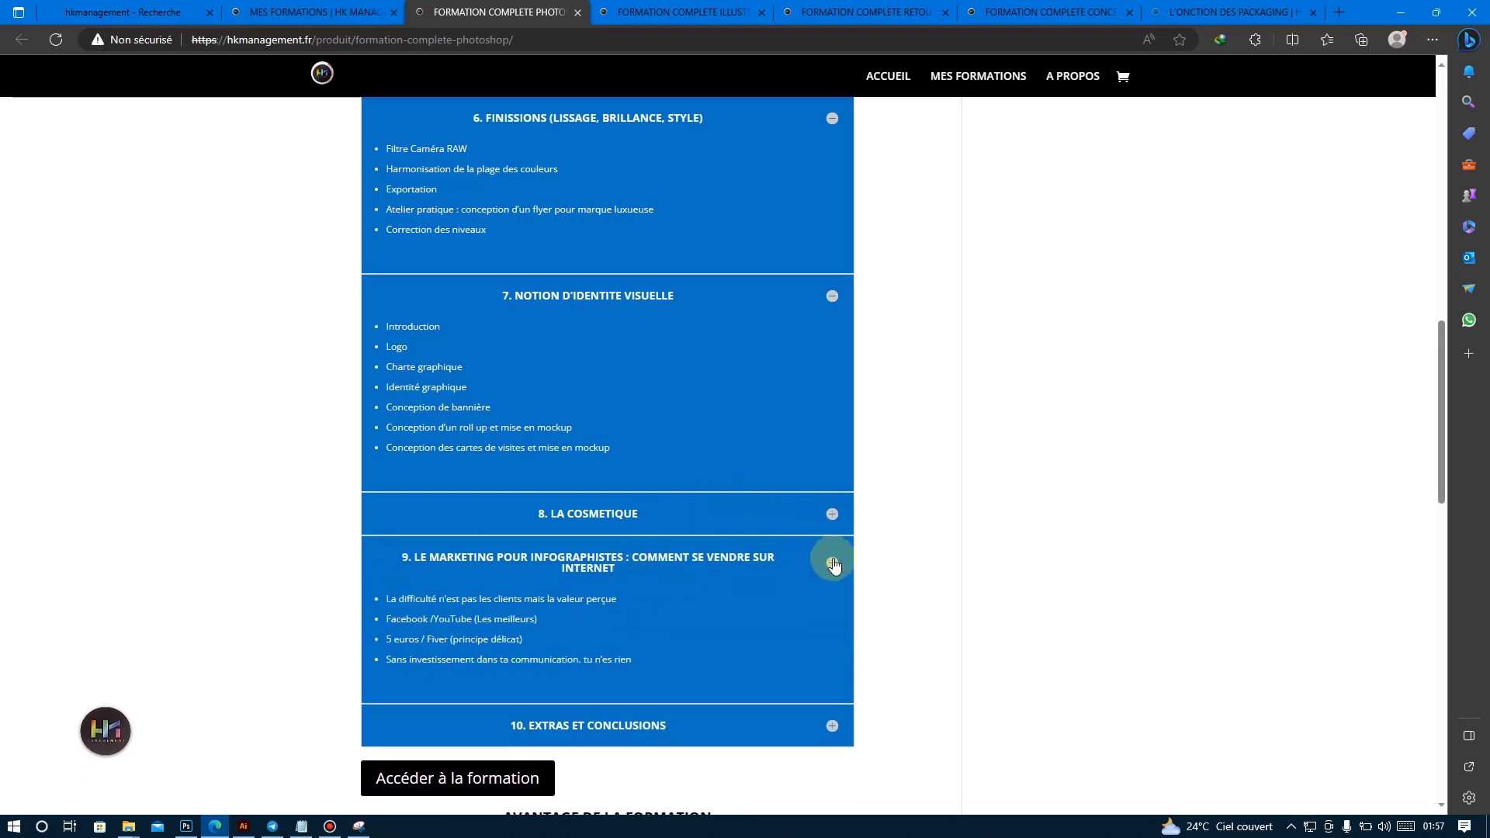
pyautogui.click(826, 568)
# Show the FORMATION COMPLETE ILLUSTRATOR course page and look through its programme down to the Ateliers créatifs chapter.
pyautogui.click(677, 12)
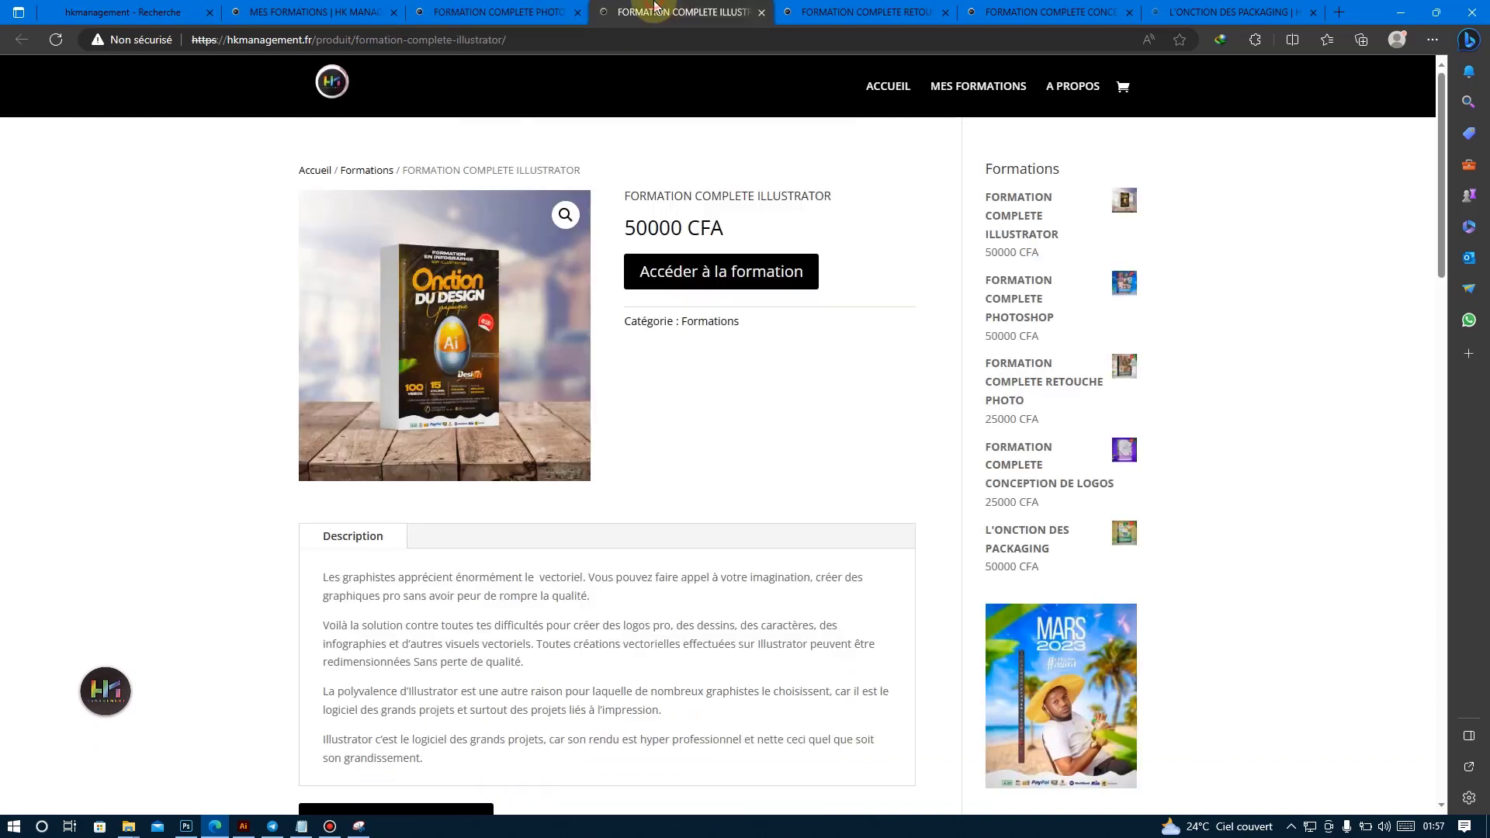
pyautogui.scroll(-10, 571, 360)
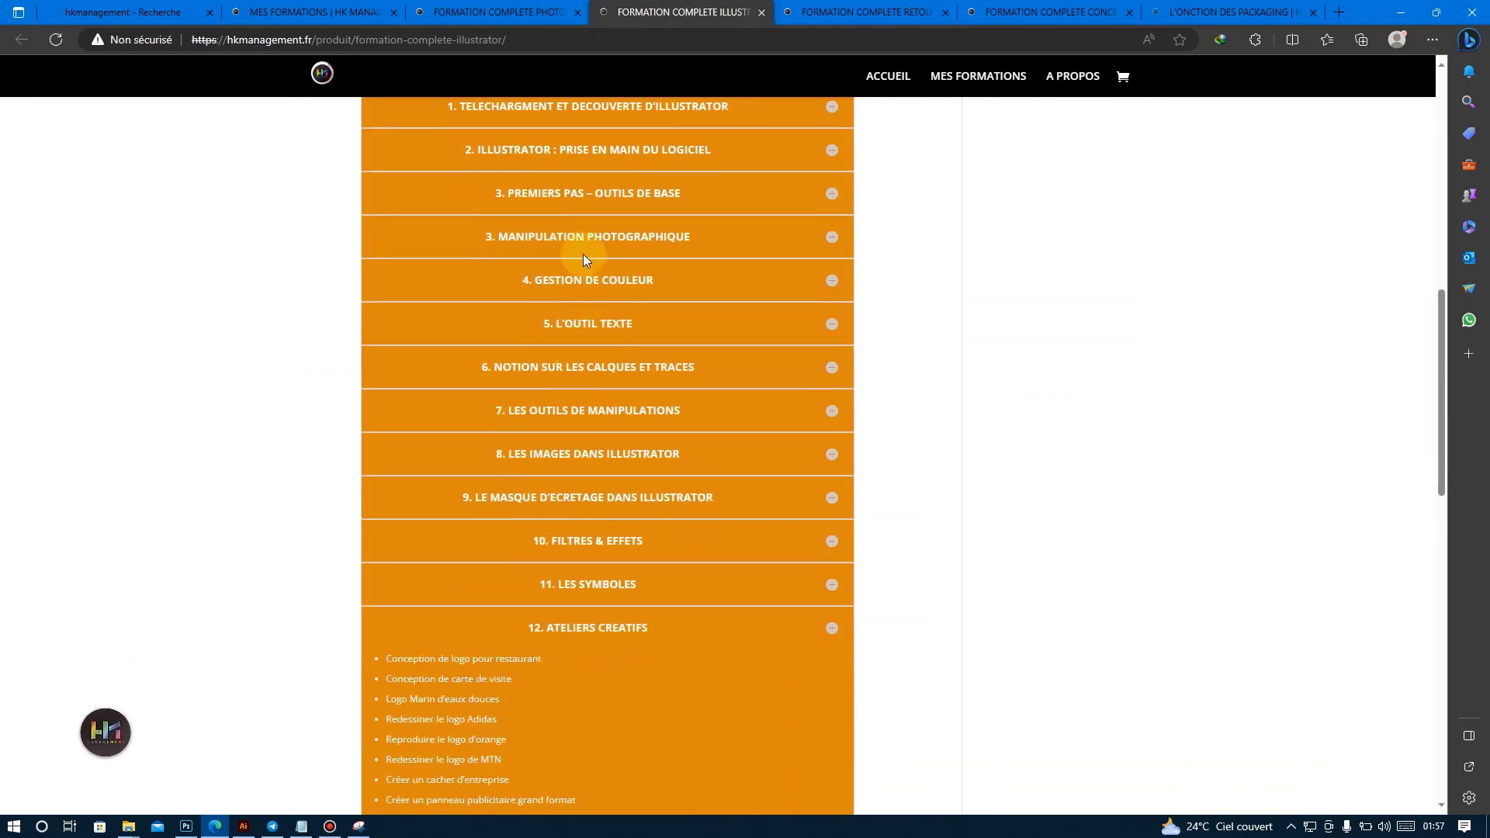
pyautogui.scroll(-6, 583, 253)
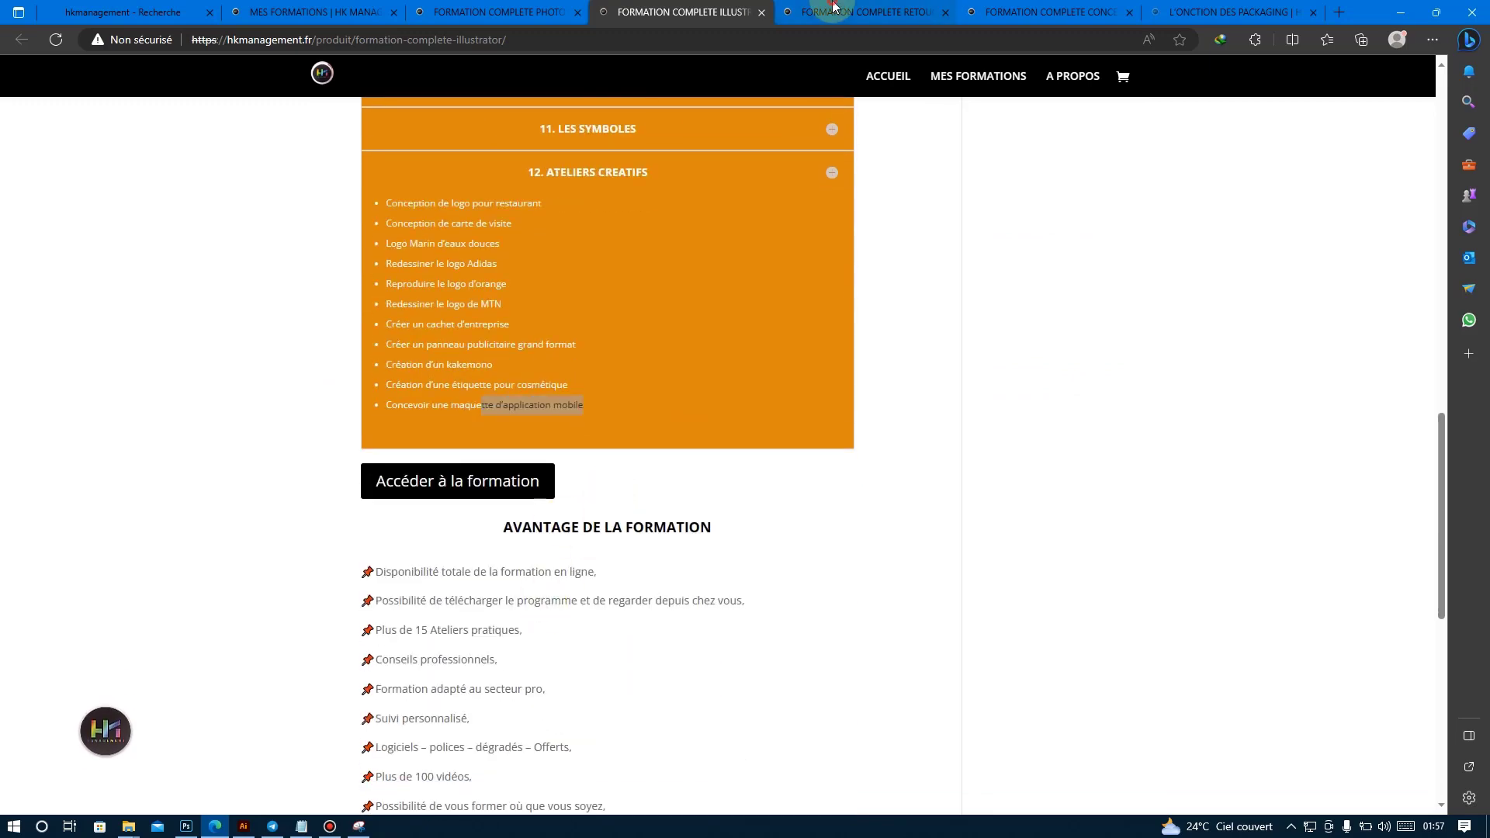
# Show the FORMATION COMPLETE RETOUCHE PHOTO page, view the trainer's portrait works enlarged in the gallery, and close it.
pyautogui.hotkey('ctrl', 'Tab')
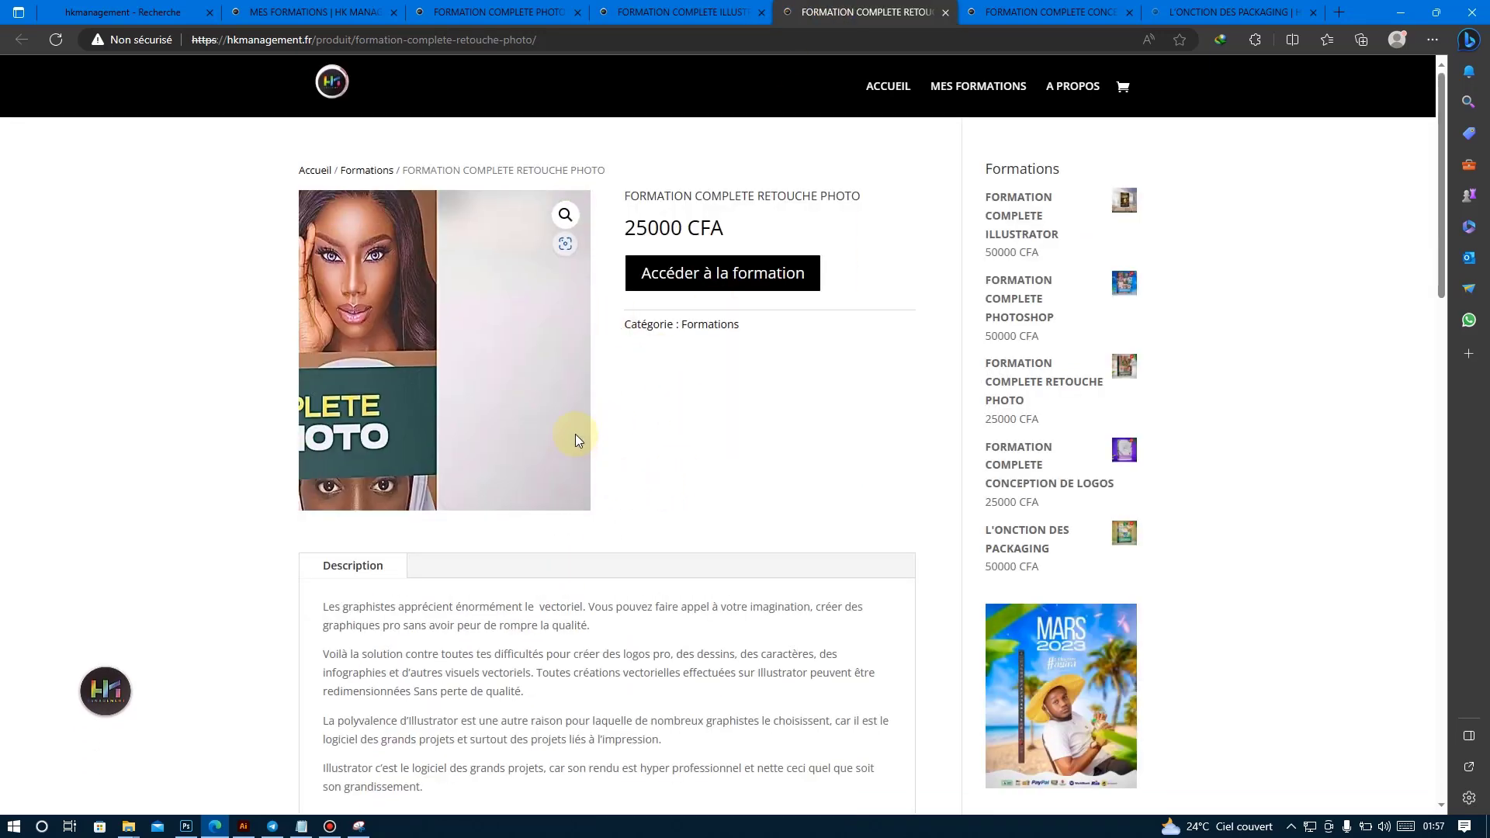
pyautogui.scroll(-15, 575, 436)
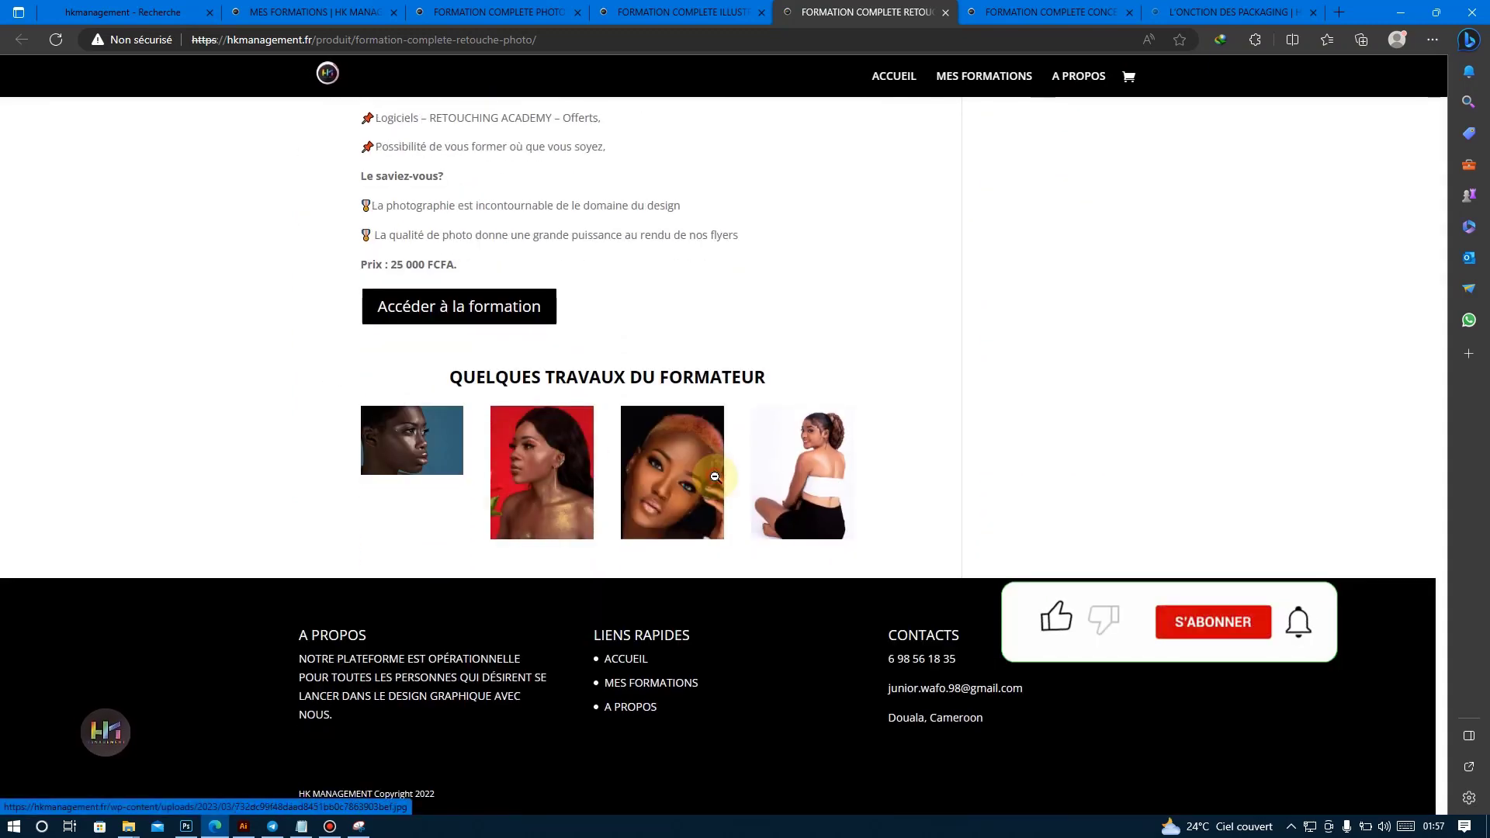
pyautogui.click(672, 465)
pyautogui.click(1420, 440)
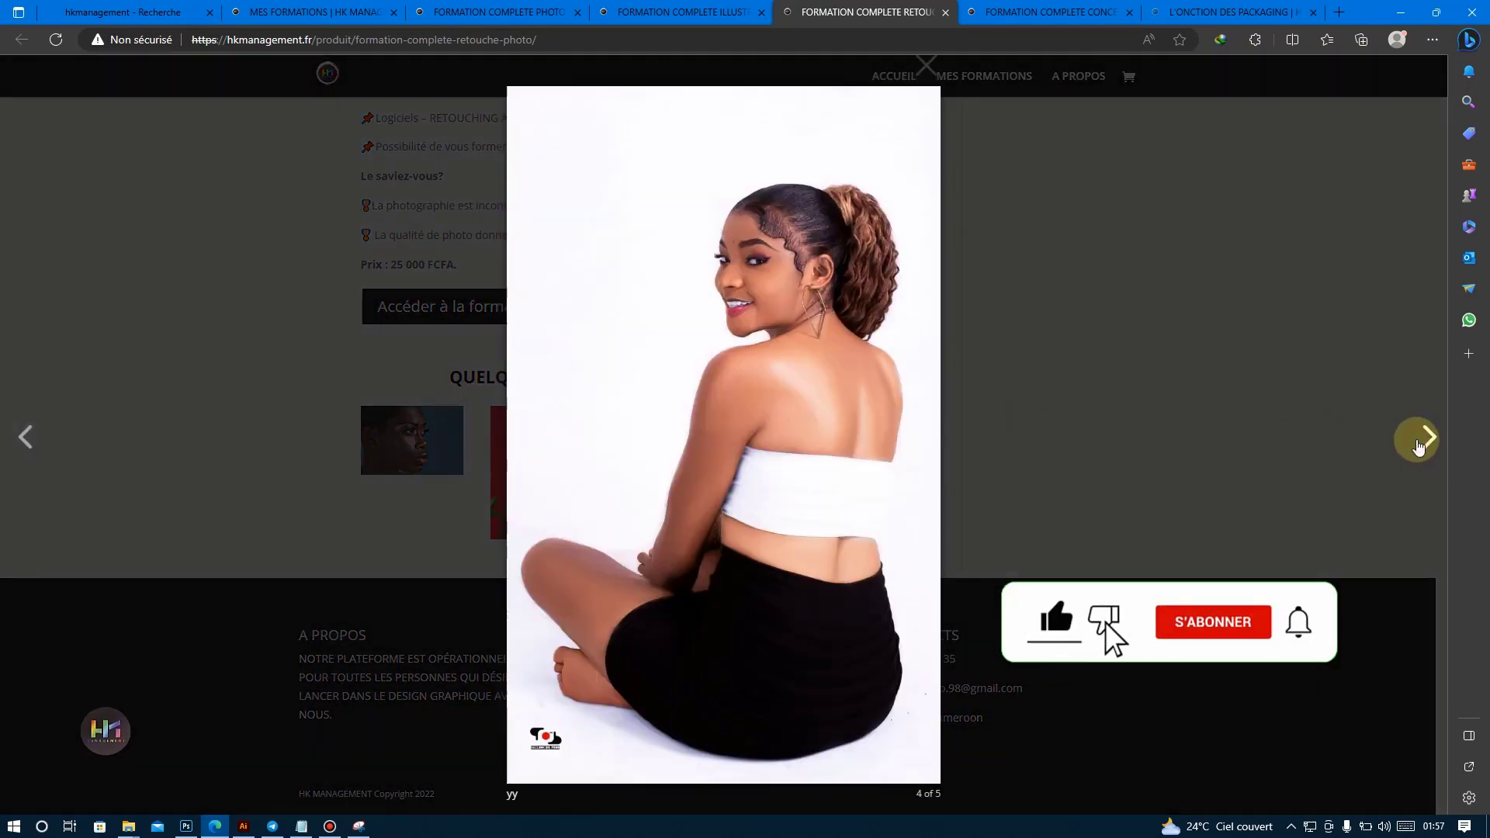
pyautogui.click(1418, 447)
pyautogui.click(25, 433)
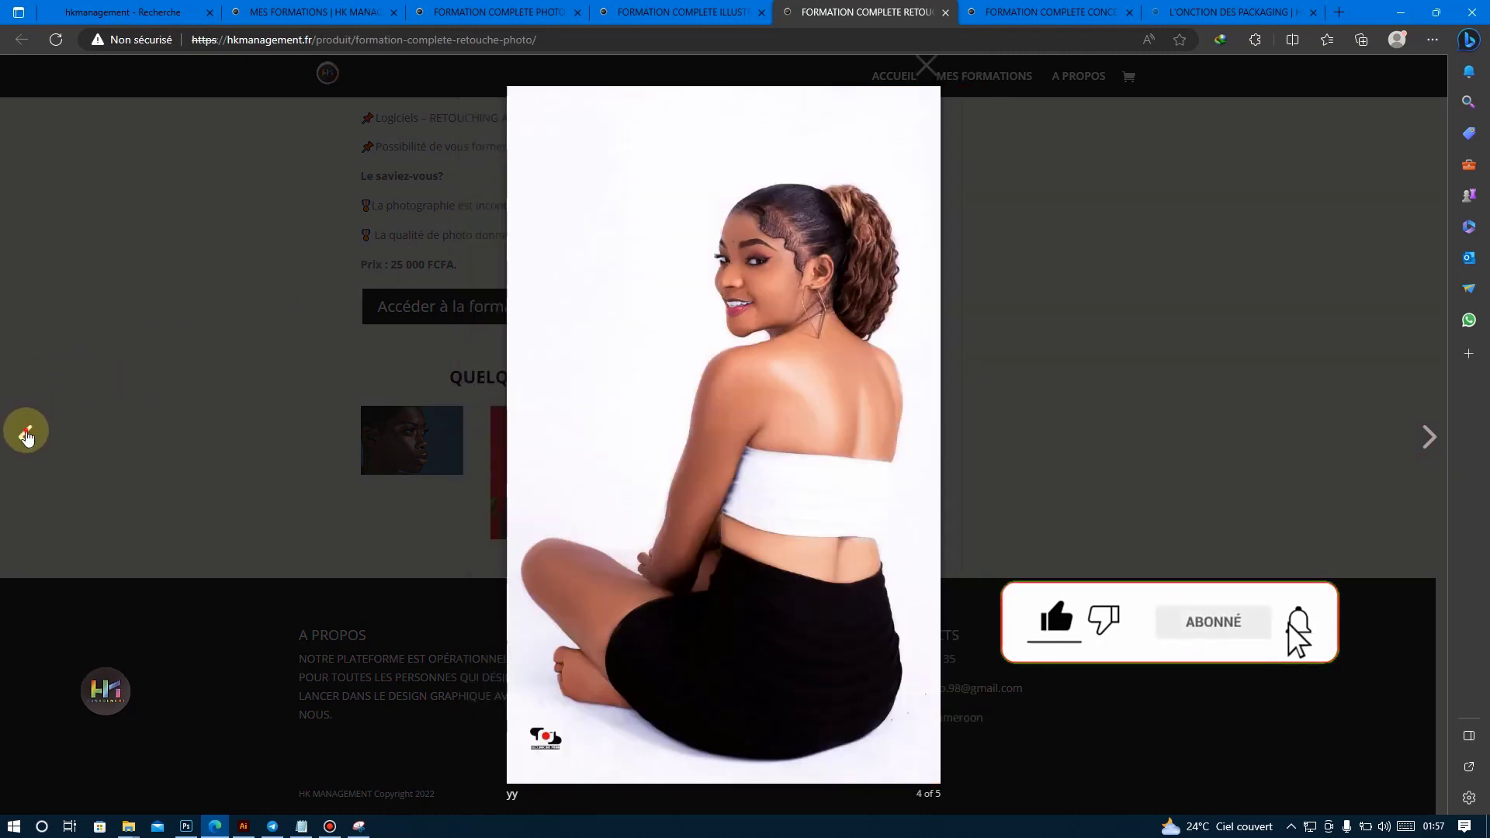
pyautogui.click(25, 437)
pyautogui.click(26, 438)
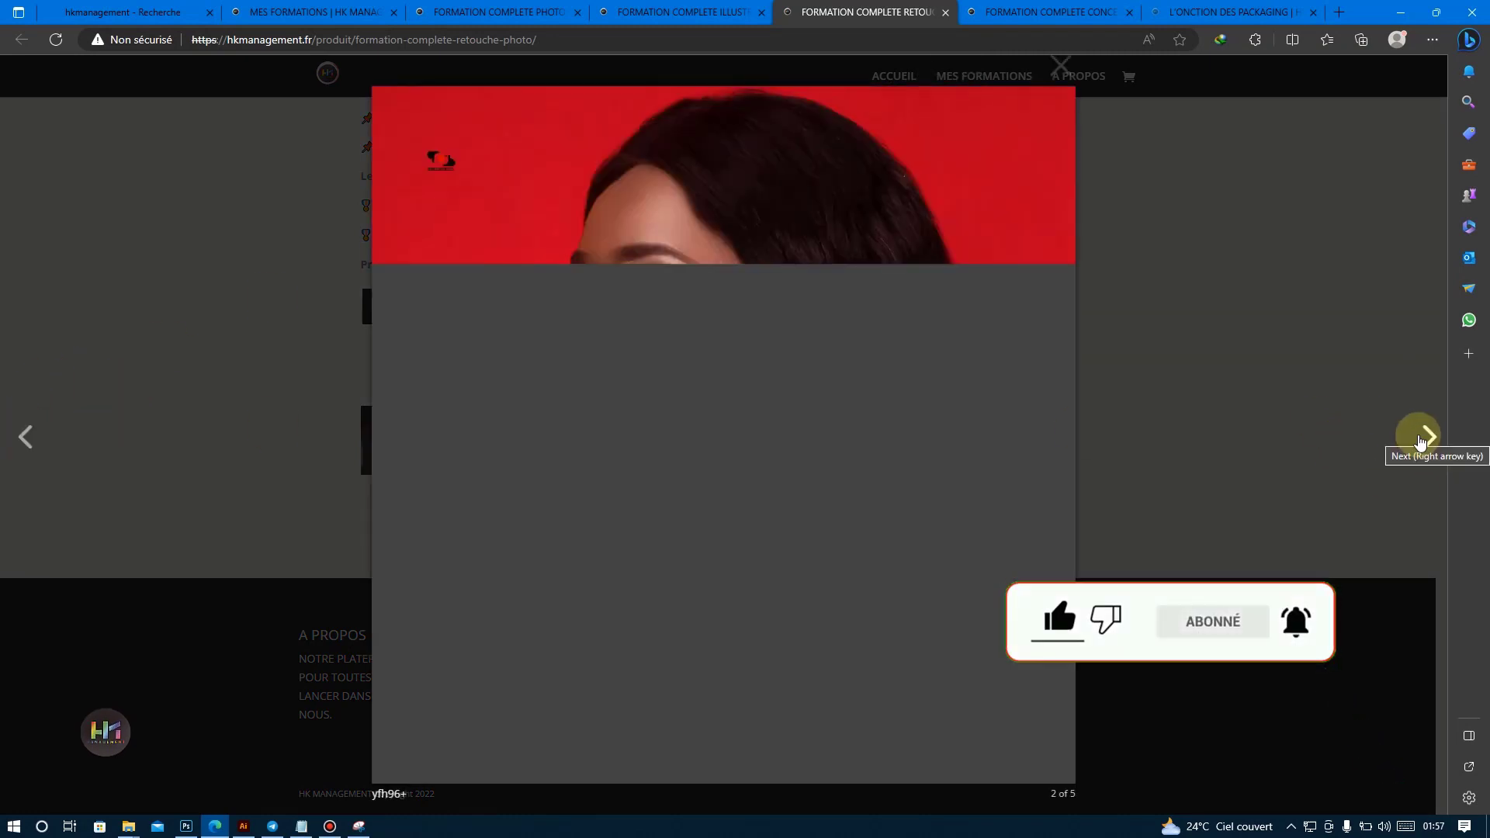
pyautogui.click(1420, 434)
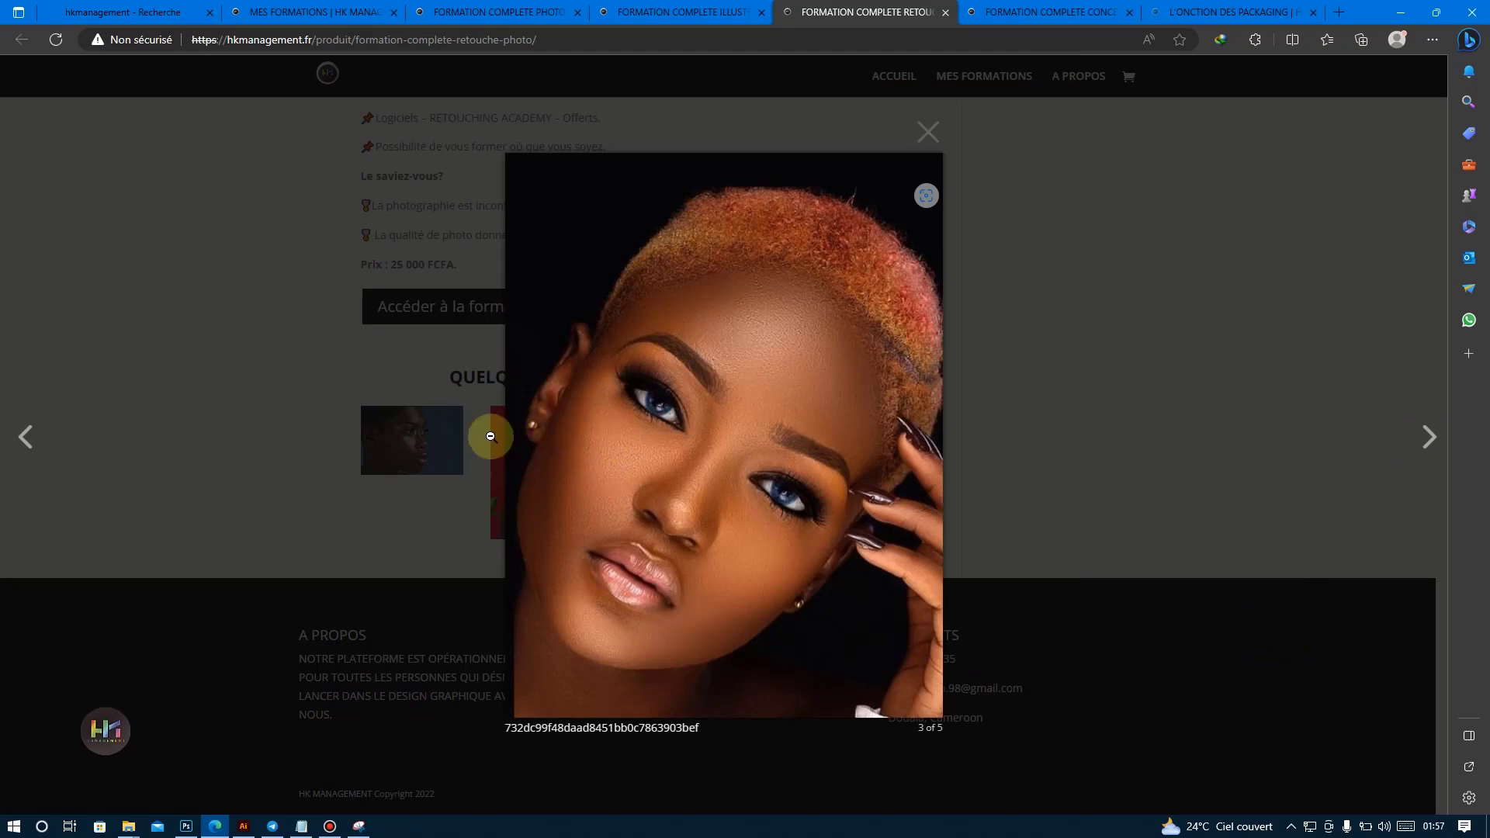
pyautogui.click(285, 328)
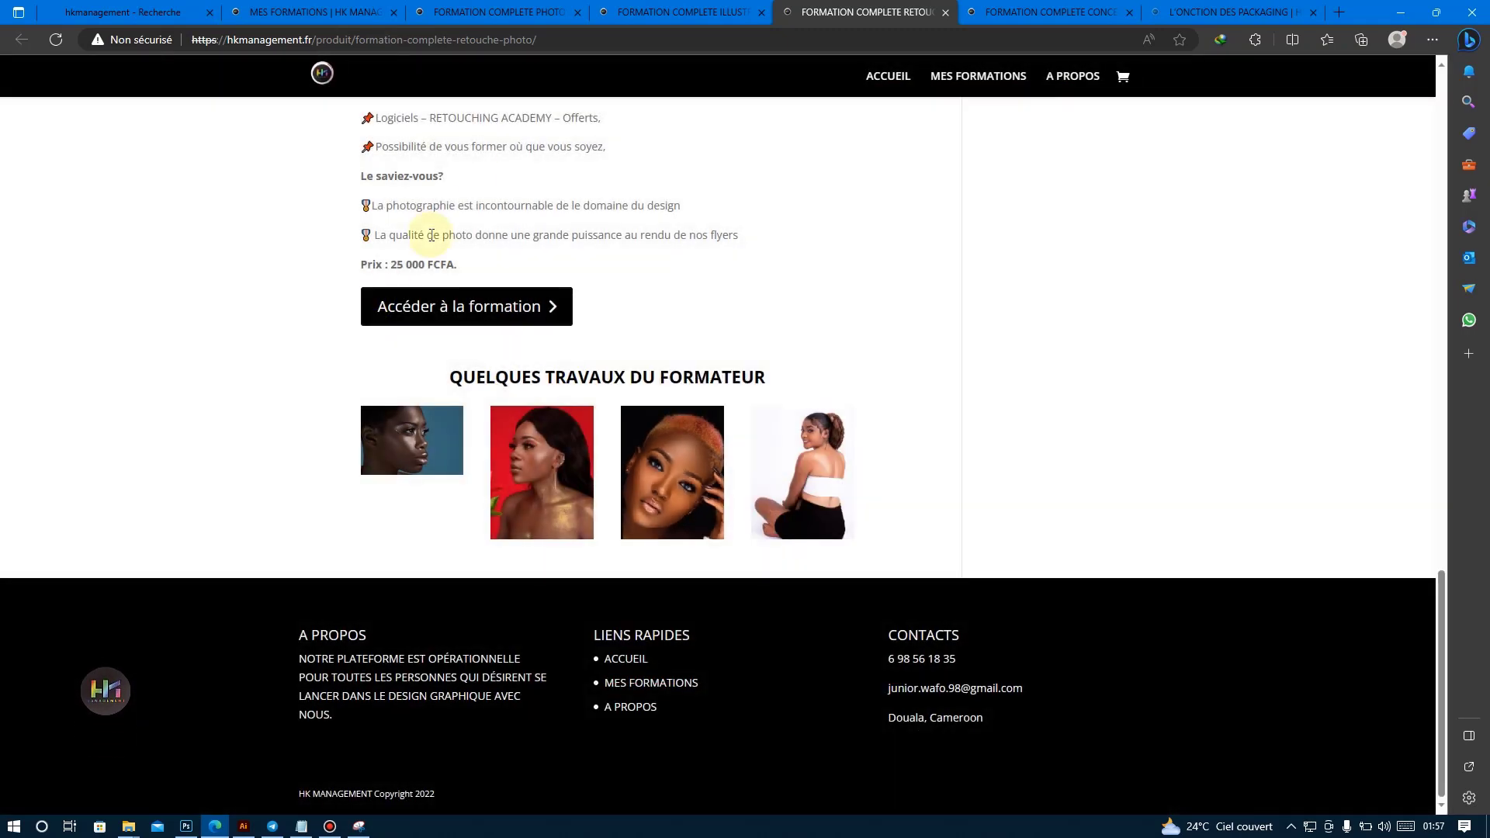
# Show the FORMATION COMPLETE CONCEPTION DE LOGOS course page and look over its description and programme.
pyautogui.click(994, 9)
pyautogui.click(767, 194)
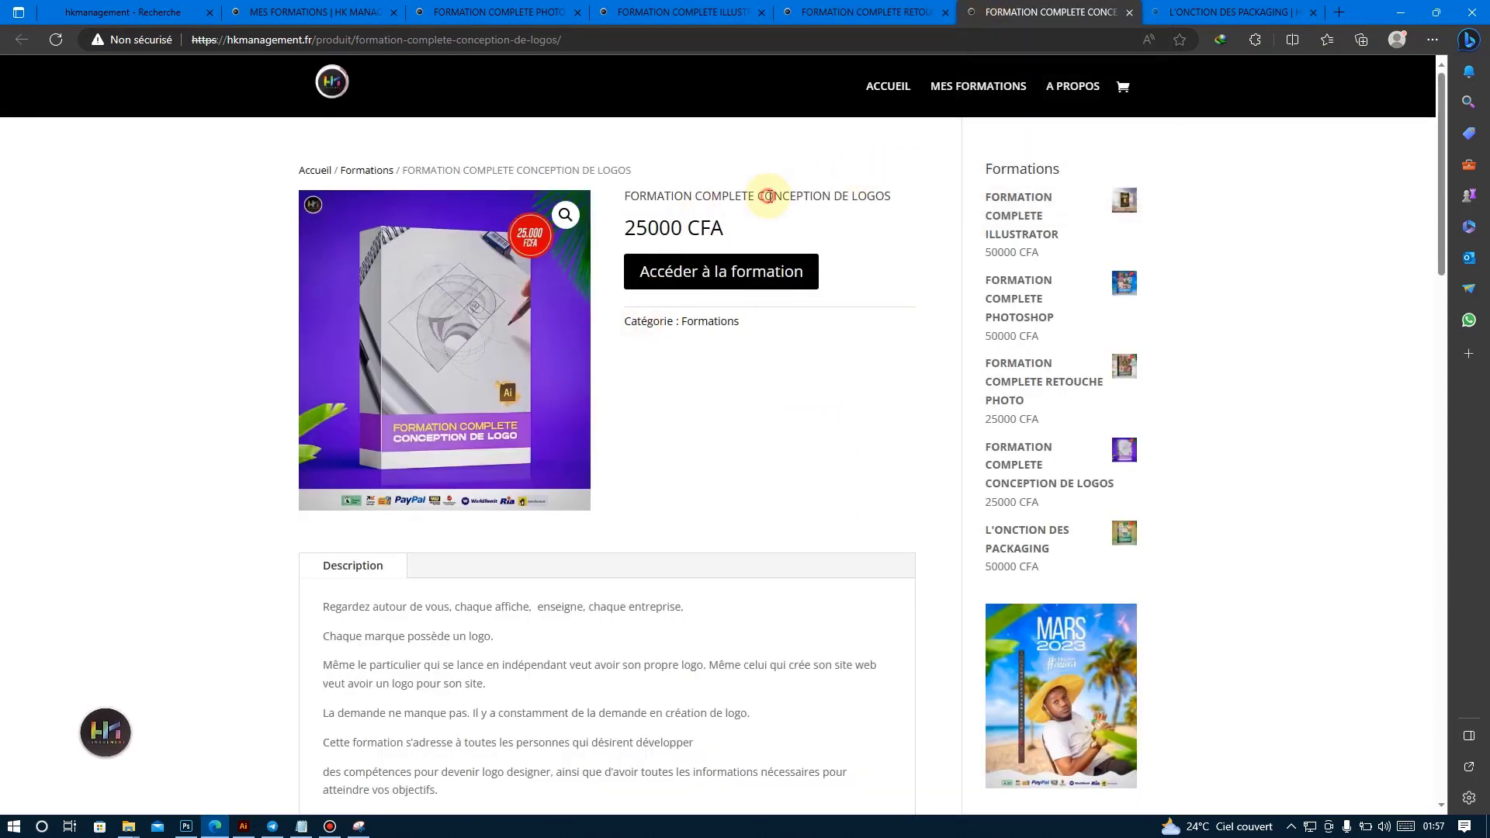
pyautogui.scroll(-15, 784, 202)
pyautogui.scroll(-3, 767, 310)
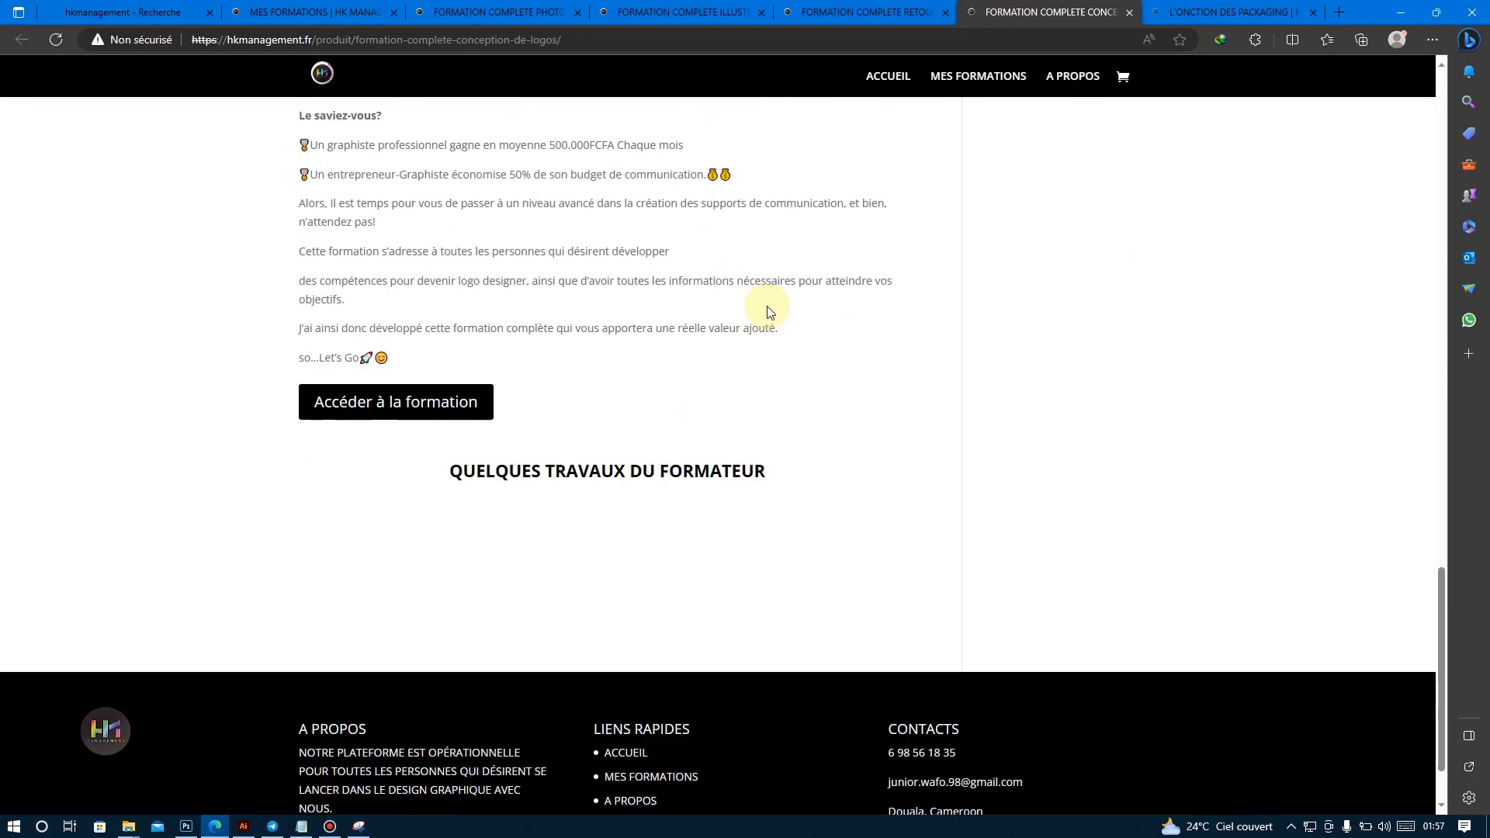
pyautogui.scroll(15, 689, 320)
pyautogui.scroll(-4, 644, 322)
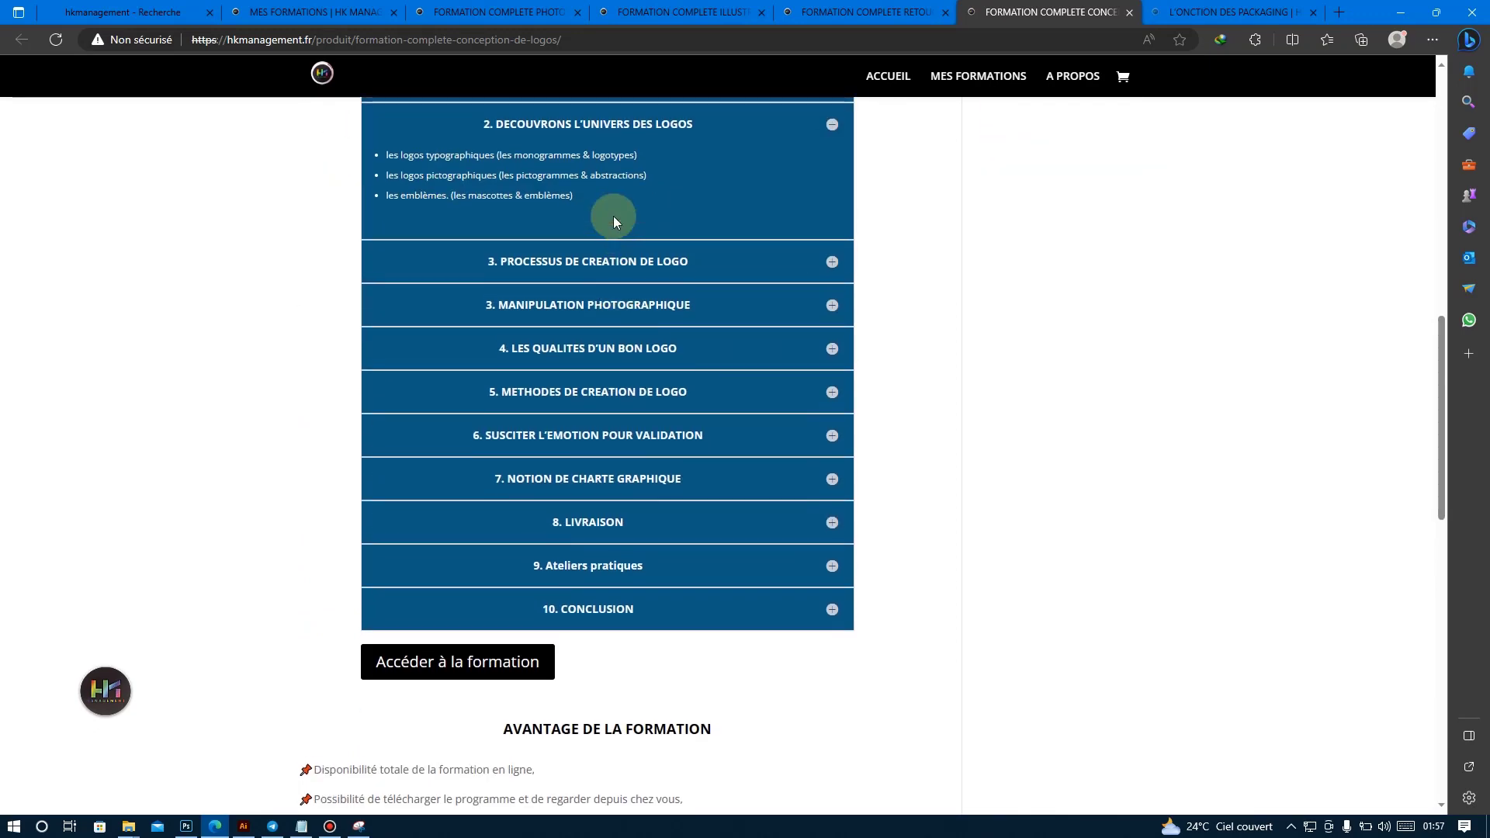
pyautogui.scroll(1, 613, 216)
# Preview the Processus de création de logo and Manipulation photographique chapters of the logo programme, collapsing each again.
pyautogui.click(621, 372)
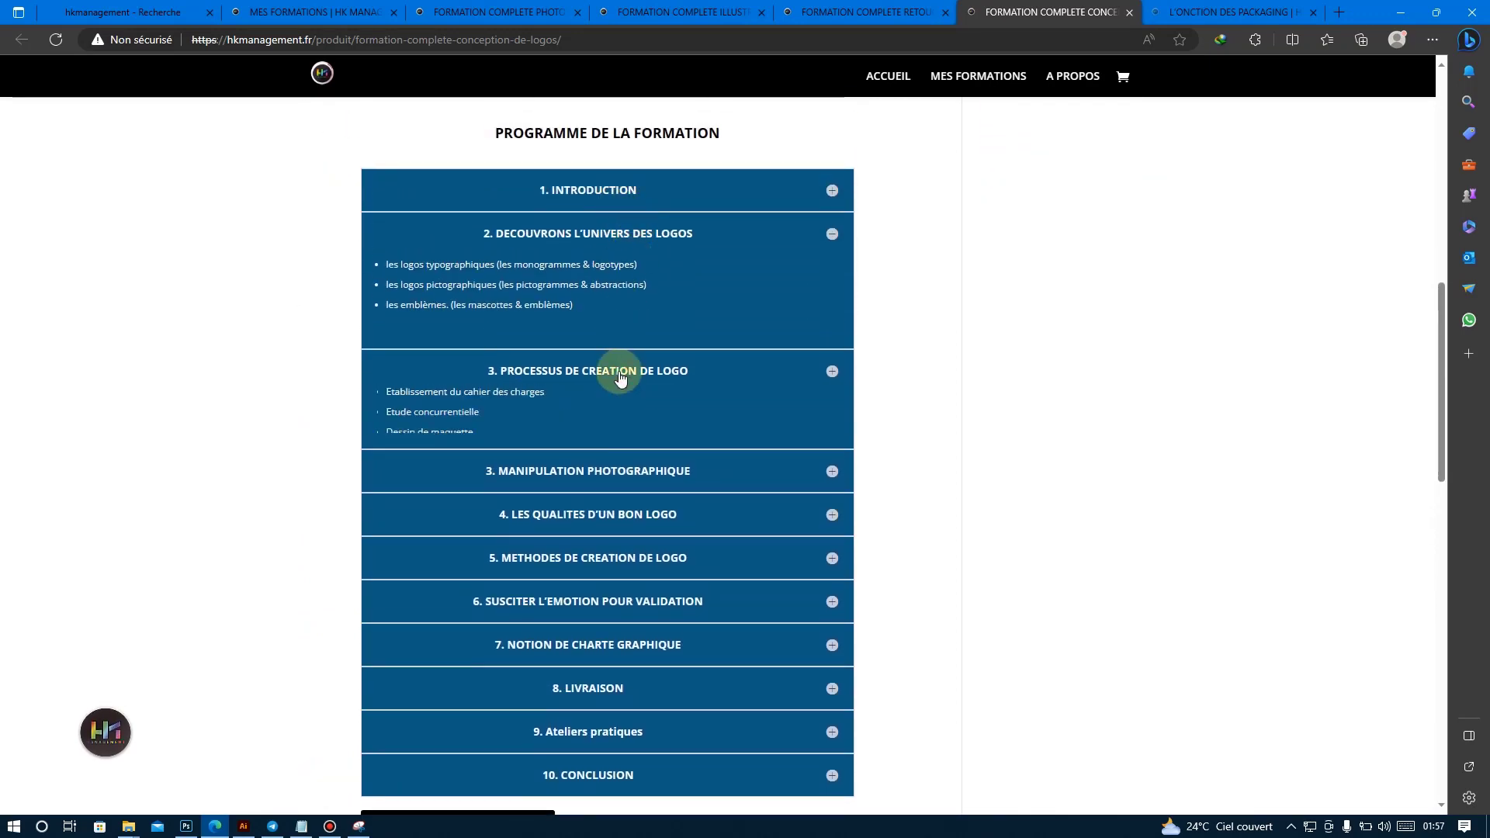
pyautogui.click(620, 384)
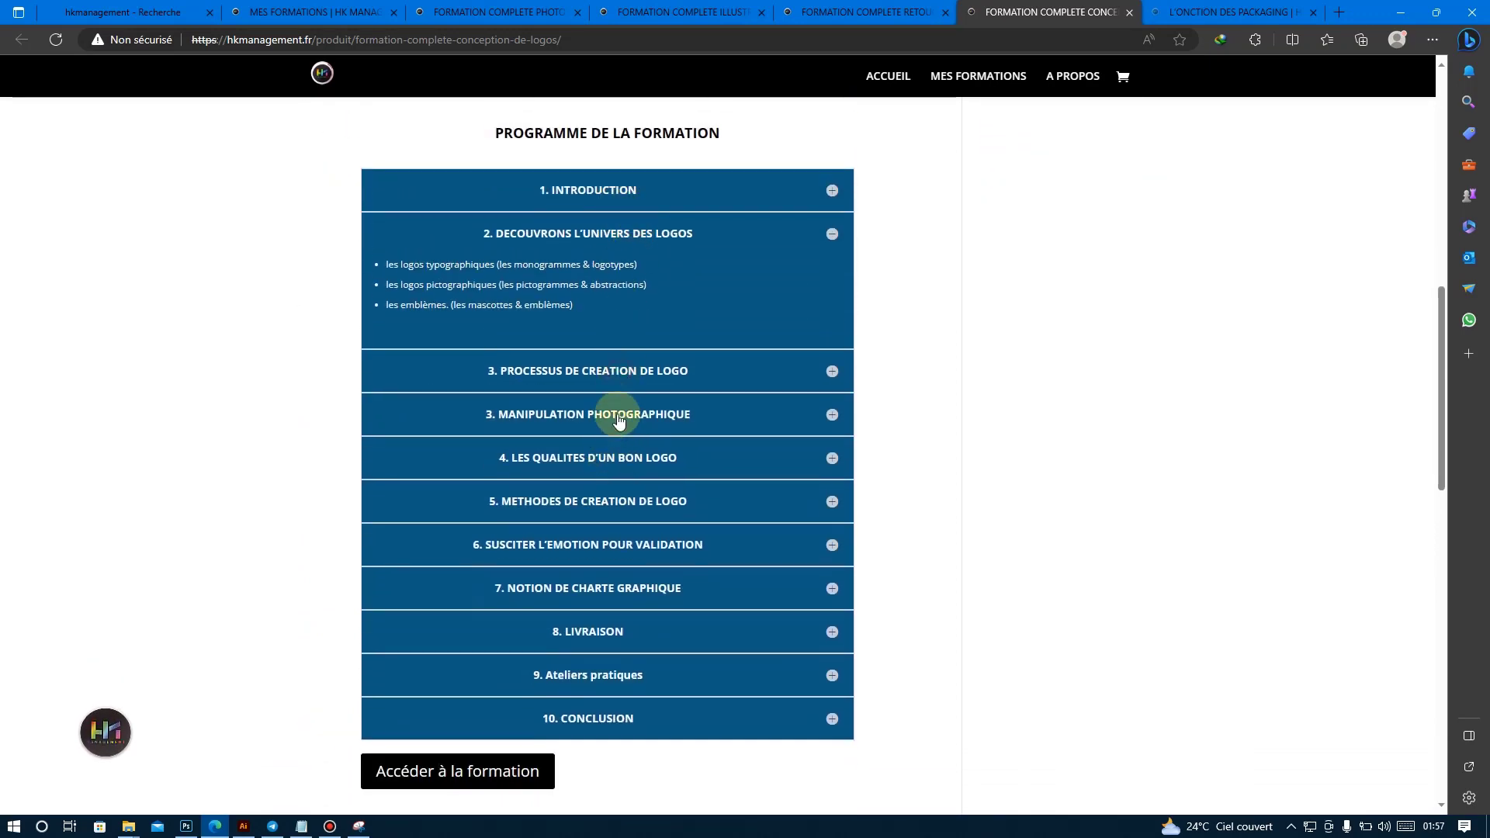
pyautogui.click(619, 418)
pyautogui.click(619, 416)
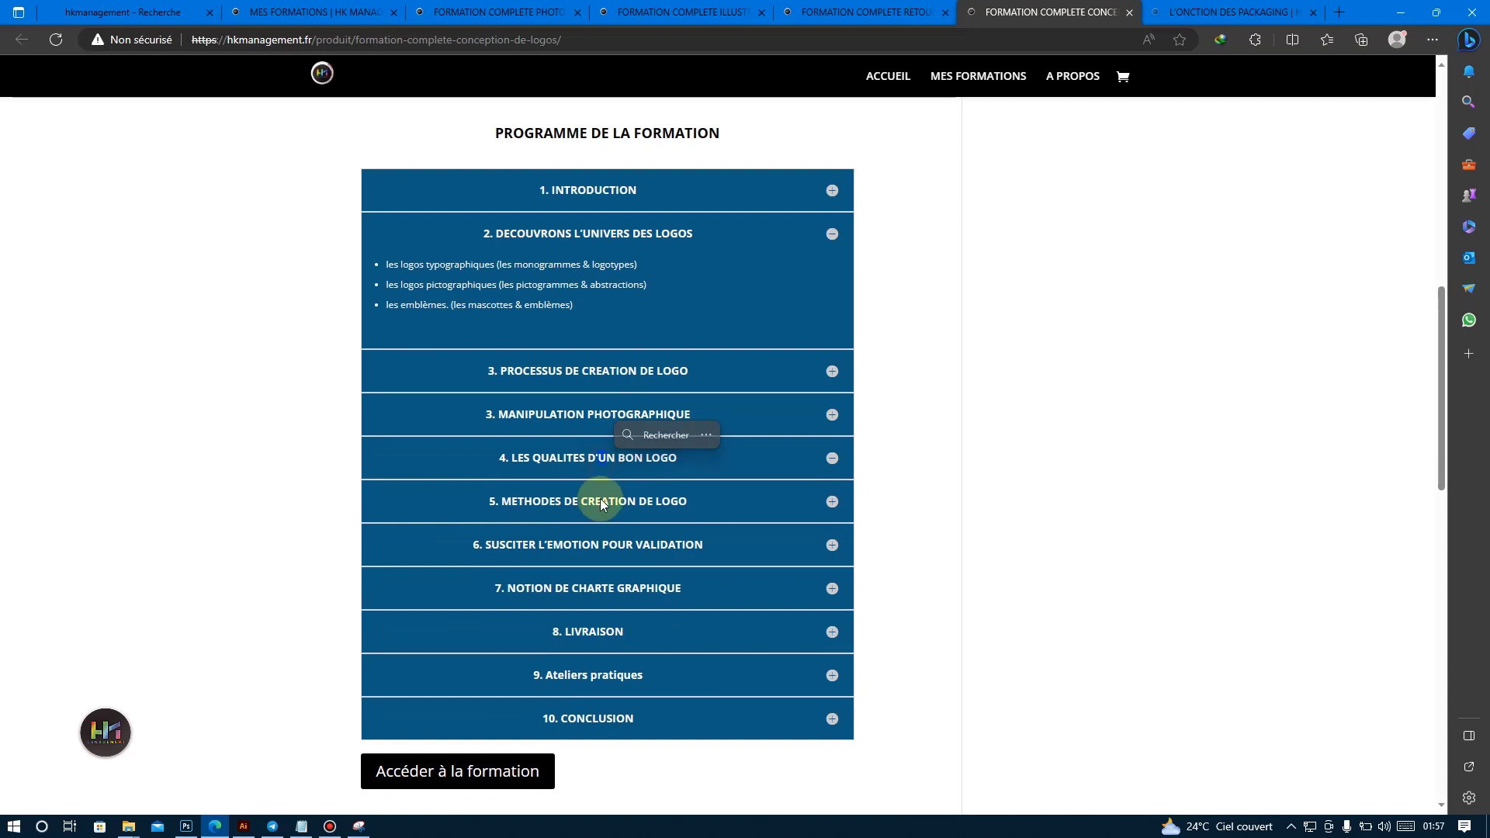
# Expand chapter 9, Ateliers pratiques, in the logo course programme and highlight its listed logo exercises.
pyautogui.click(600, 678)
pyautogui.scroll(-1, 613, 637)
pyautogui.doubleClick(493, 598)
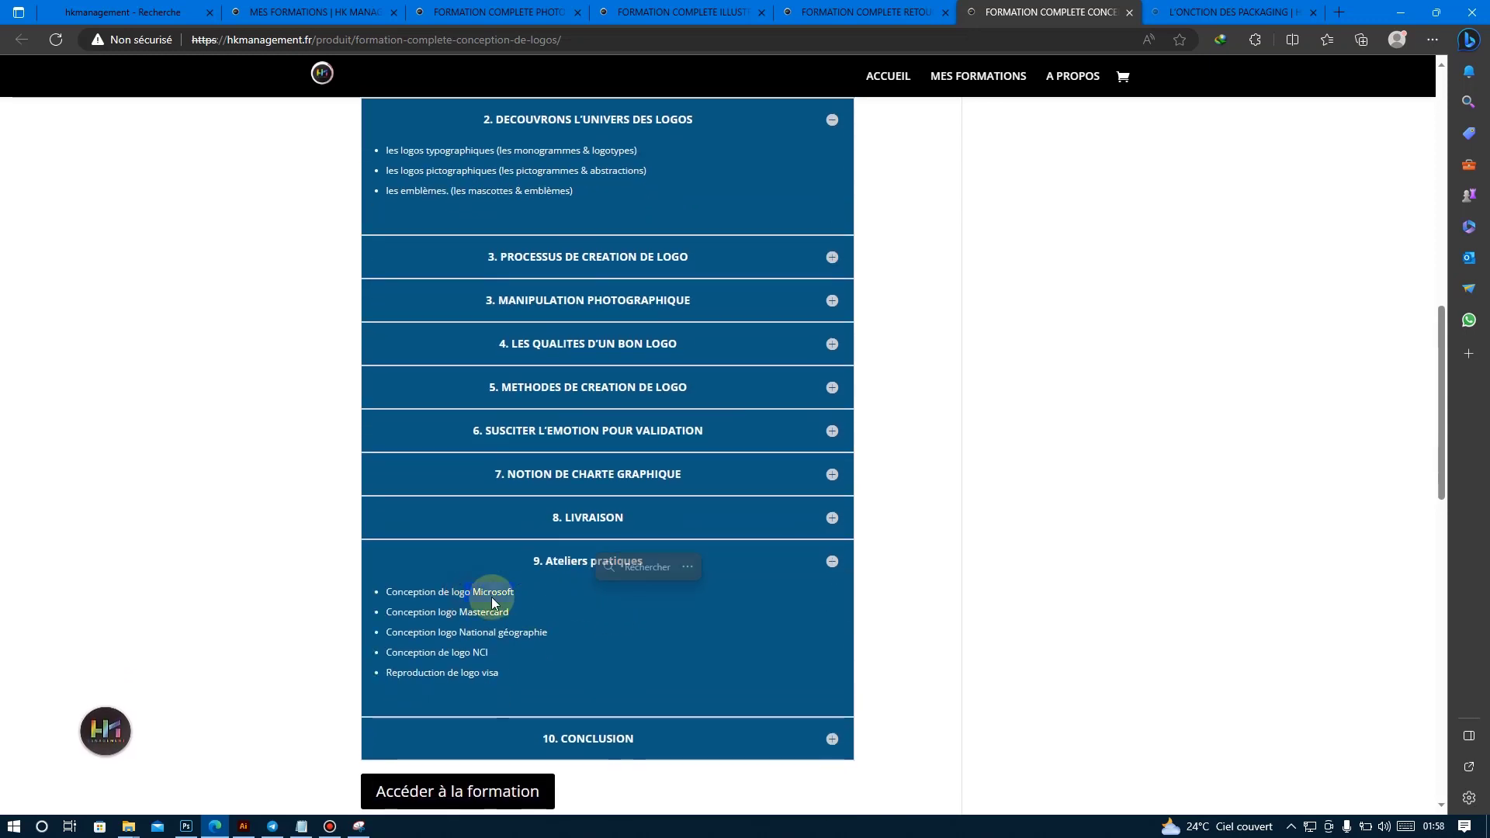
pyautogui.moveTo(468, 612); pyautogui.dragTo(527, 689)
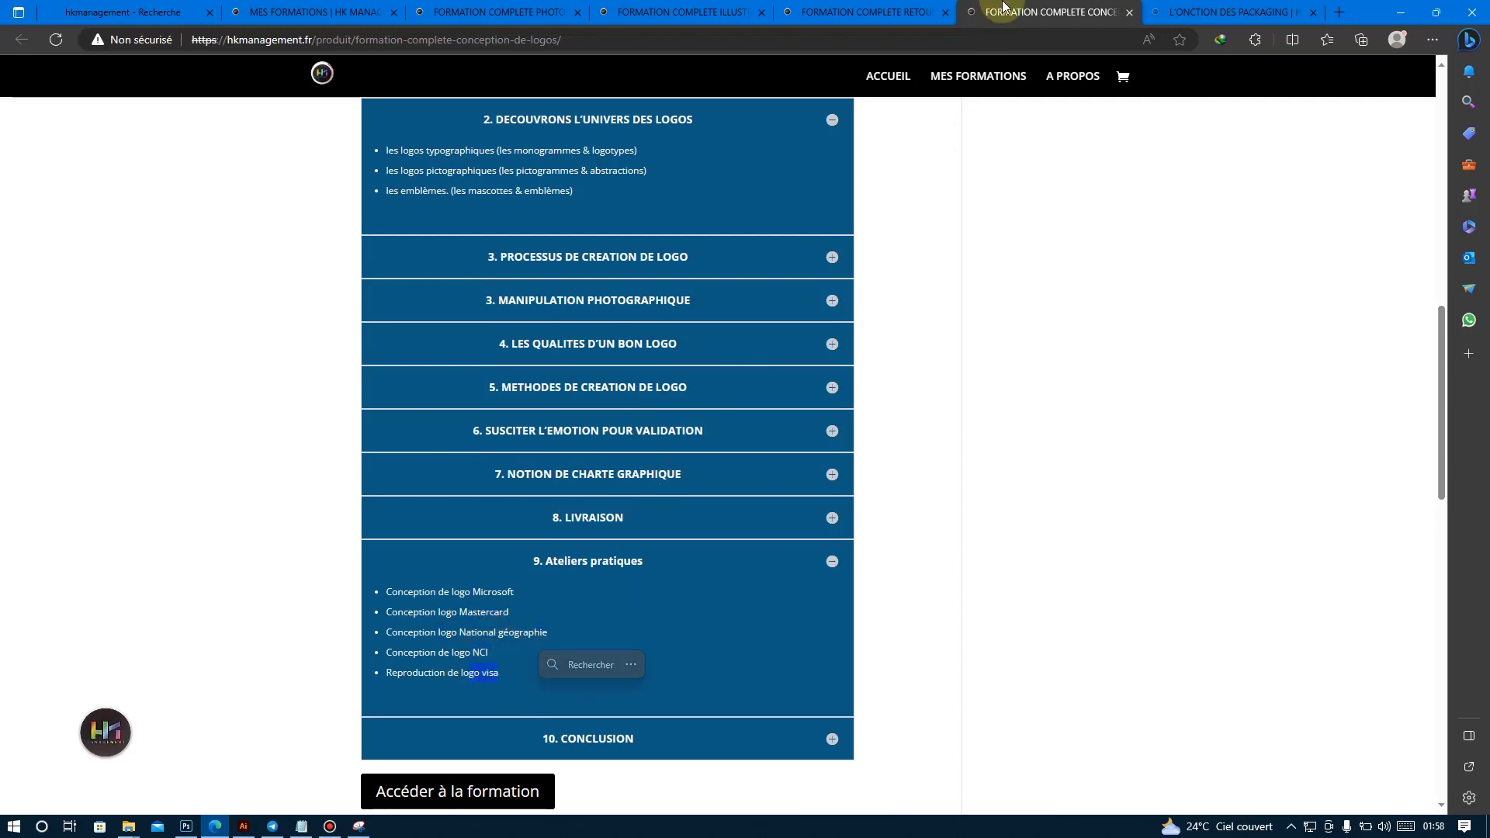
# Return through the open course pages to the Illustrator course and look over the Avantage de la formation section.
pyautogui.click(1208, 8)
pyautogui.click(916, 12)
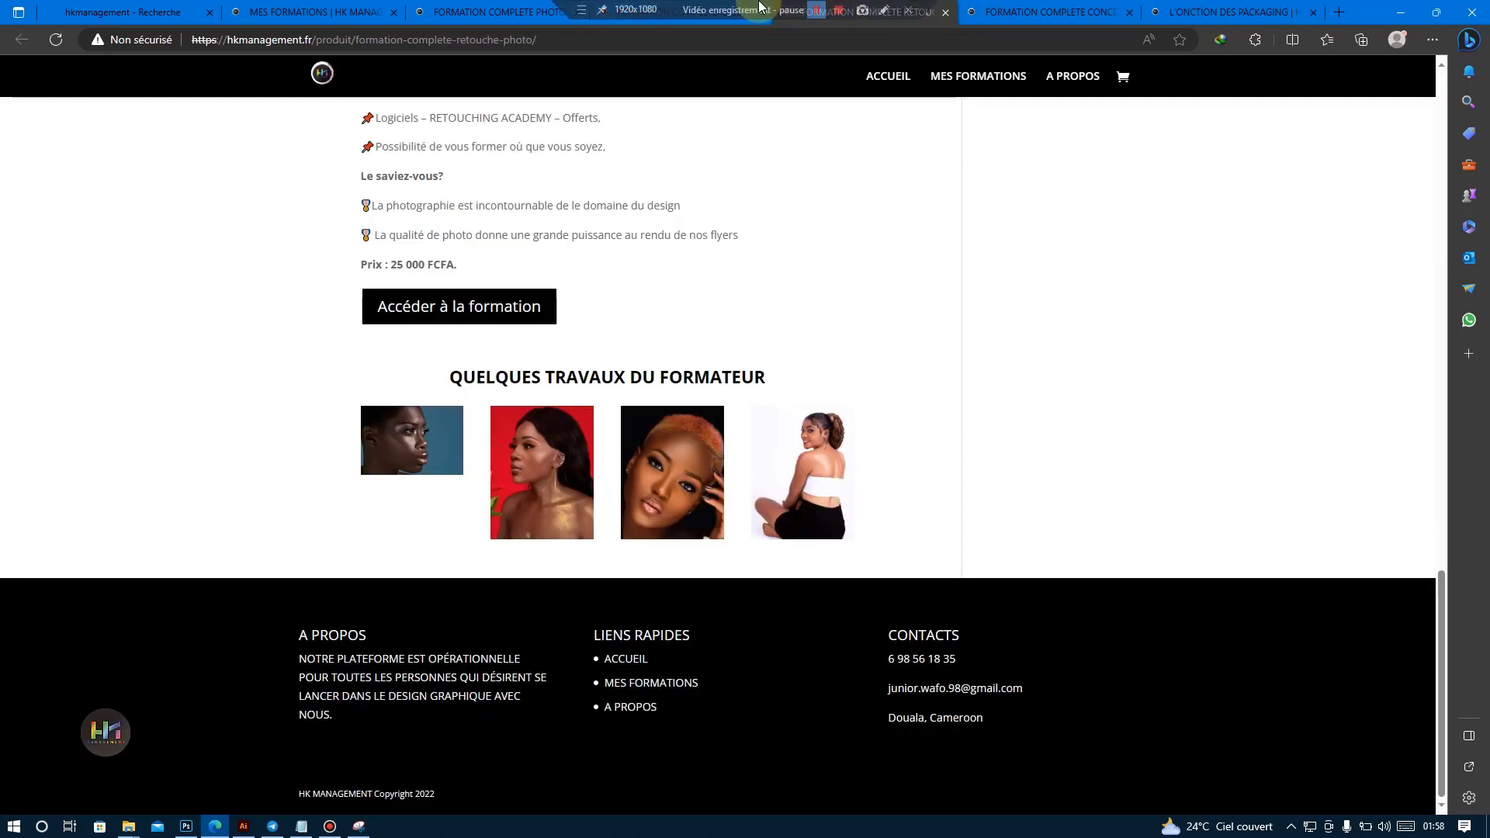
pyautogui.click(601, 12)
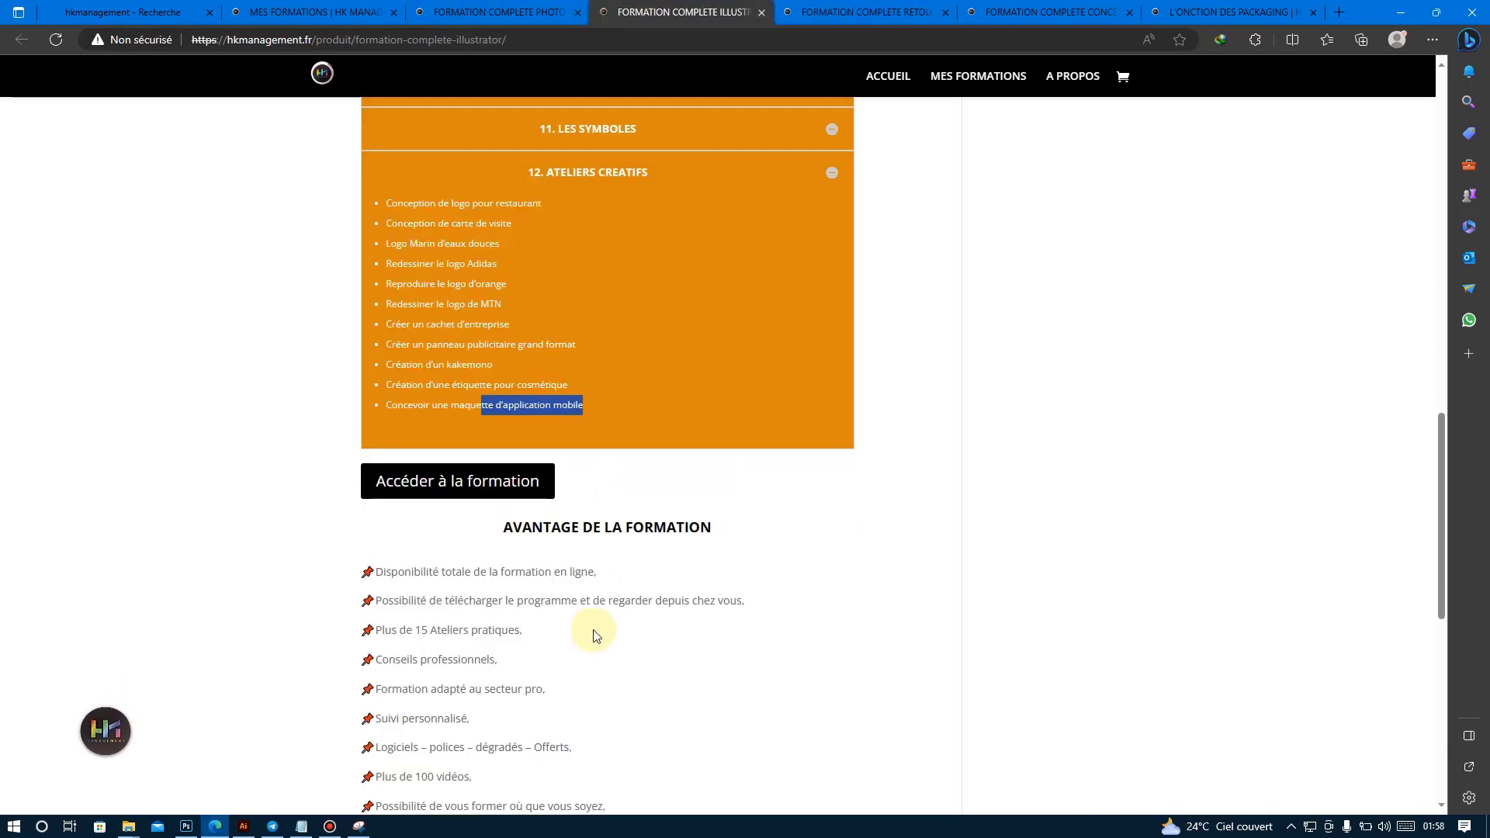
pyautogui.scroll(-1, 613, 590)
pyautogui.scroll(8, 619, 578)
pyautogui.scroll(-10, 632, 616)
pyautogui.scroll(3, 632, 592)
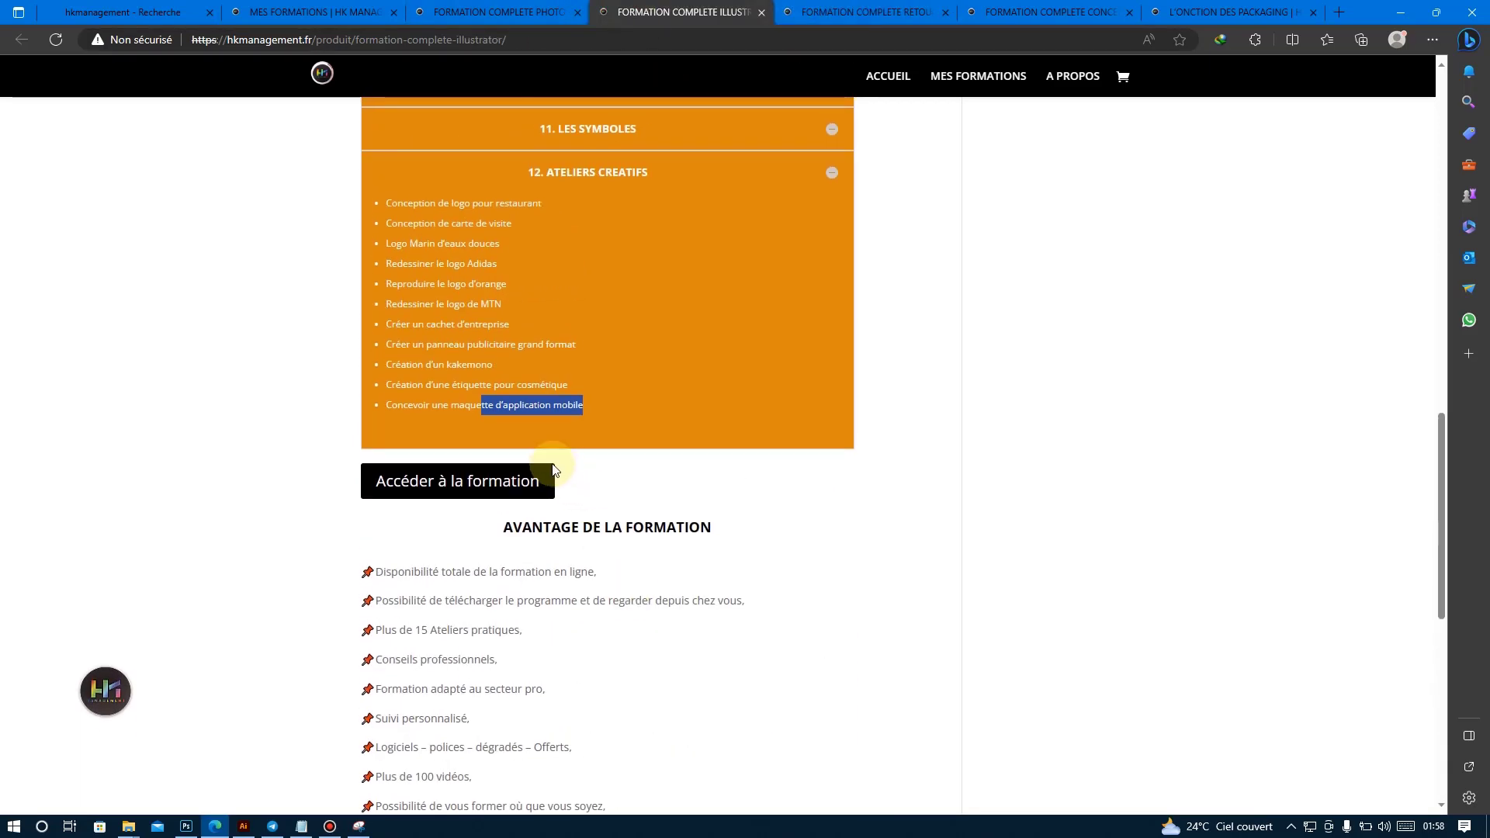
# Highlight practical workshops in the ATELIERS CREATIFS chapter, from the business card and redrawn logos to the company stamp, billboard and kakemono.
pyautogui.moveTo(477, 205); pyautogui.dragTo(520, 227)
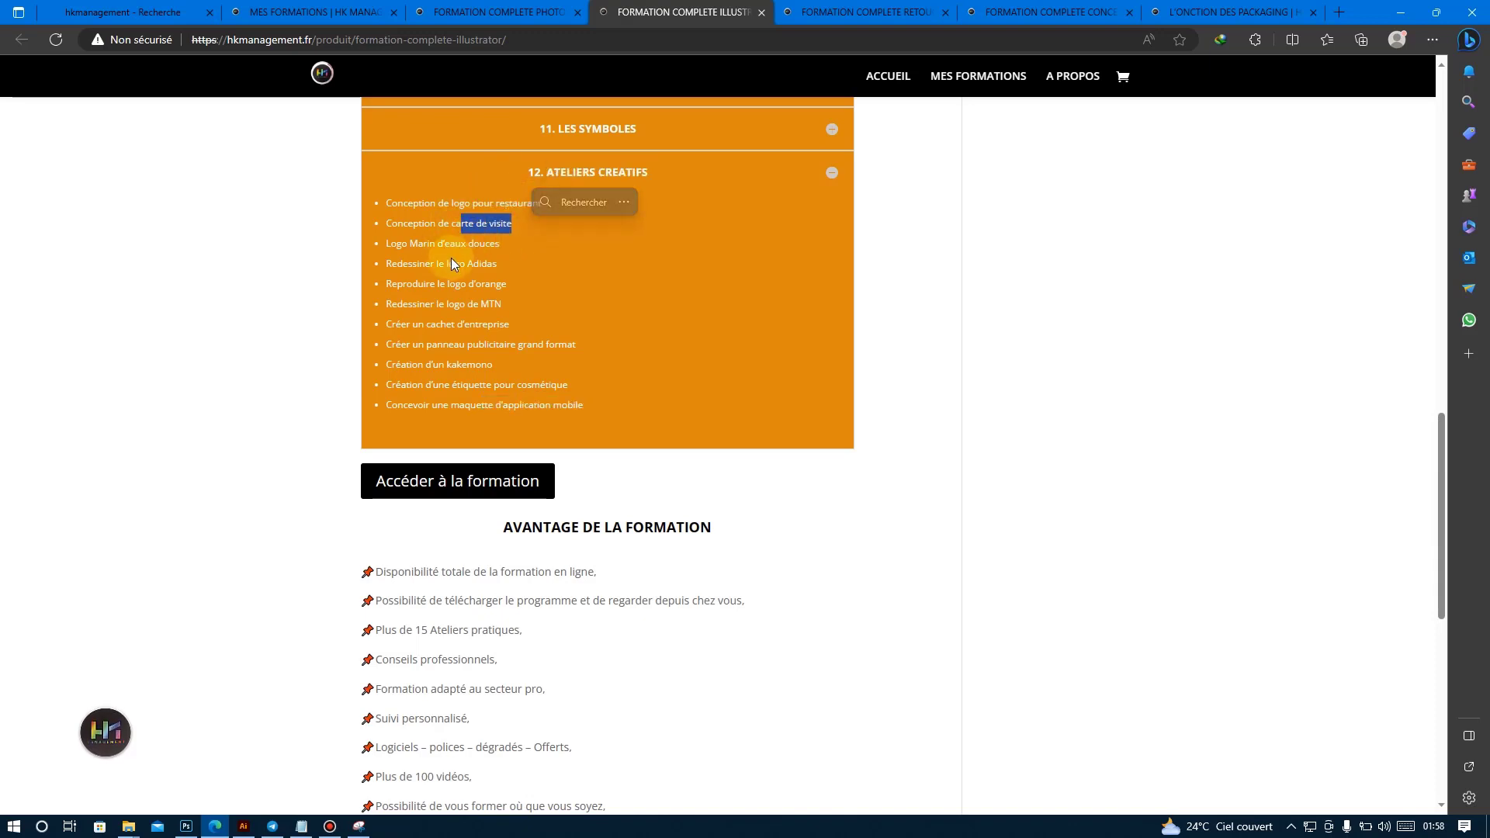
pyautogui.moveTo(445, 267); pyautogui.dragTo(507, 286)
pyautogui.moveTo(436, 325); pyautogui.dragTo(512, 329)
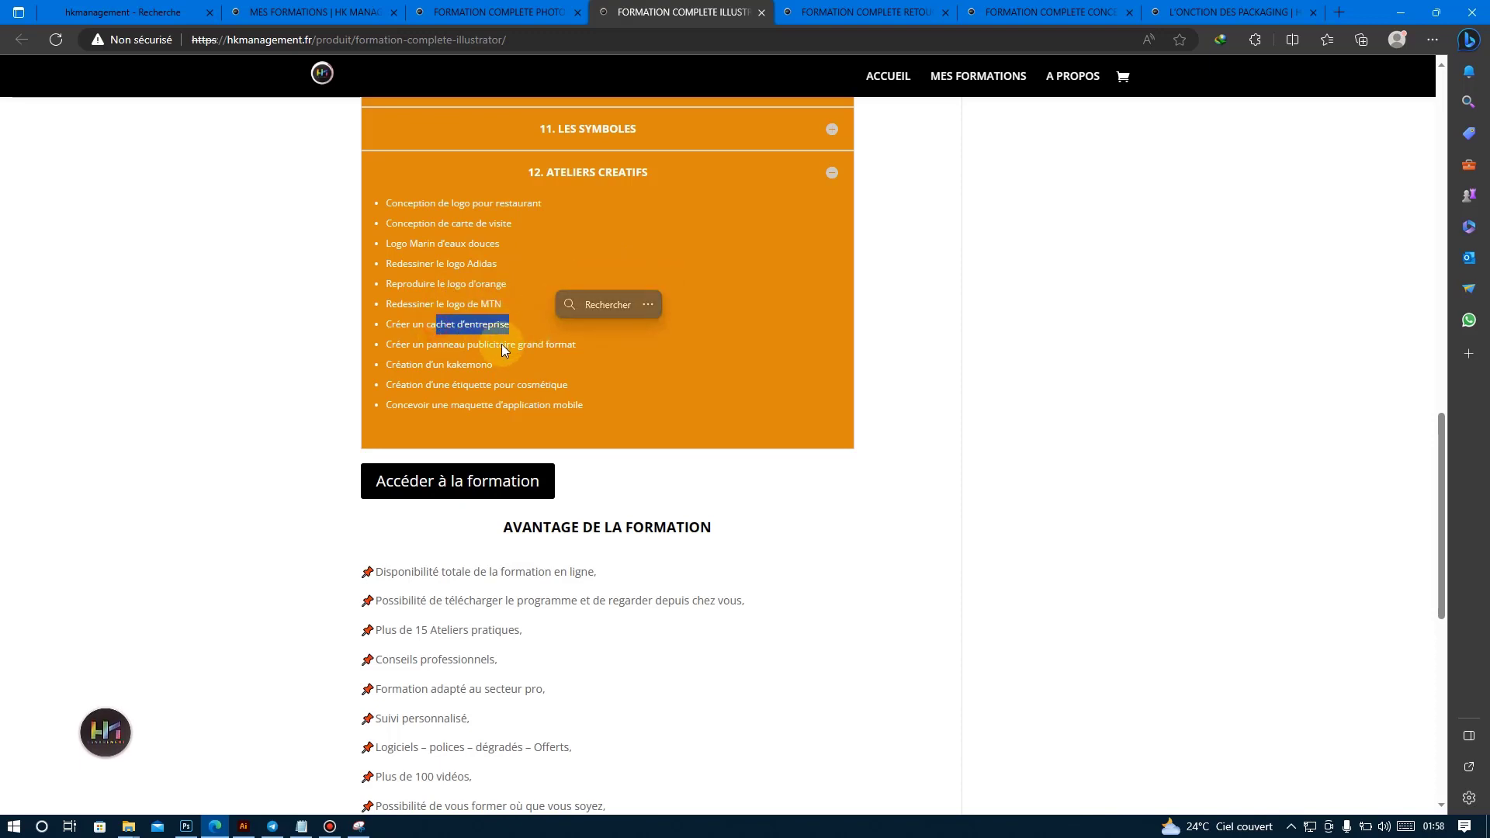
pyautogui.moveTo(458, 344); pyautogui.dragTo(497, 365)
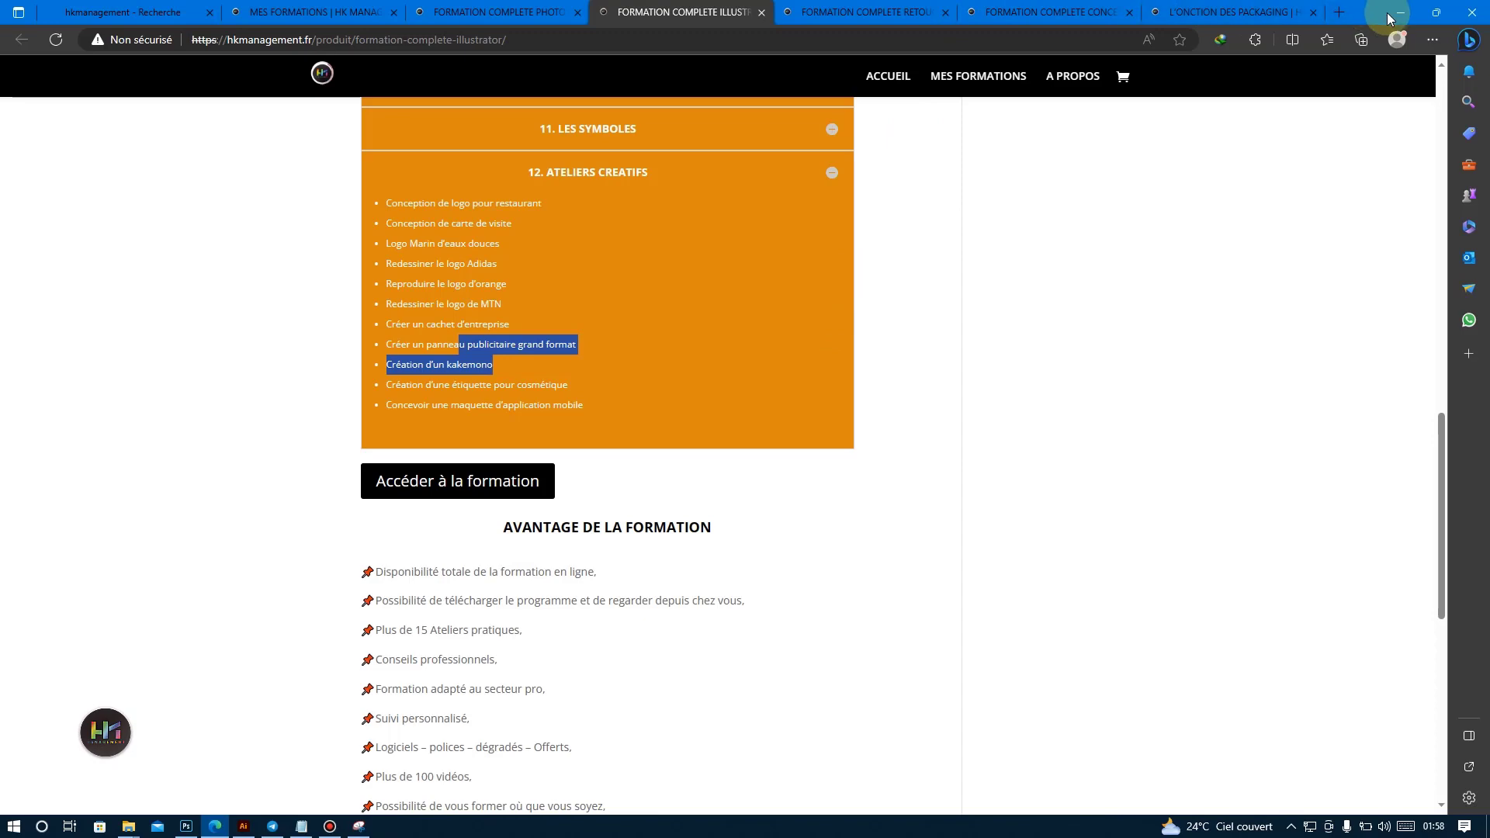
# Return to the beginning of the Illustrator course page and point out the course price.
pyautogui.scroll(15, 629, 476)
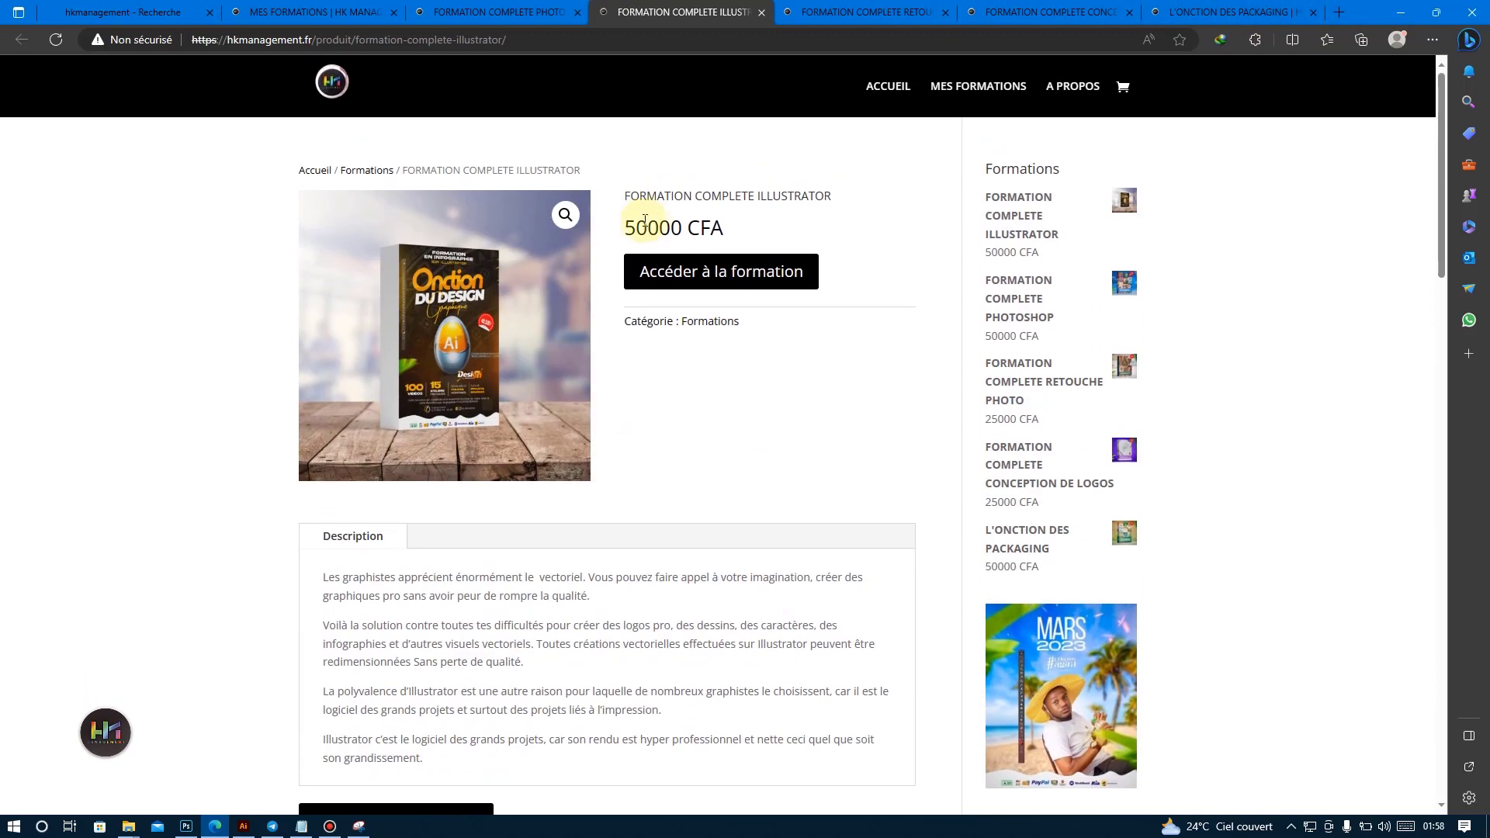
pyautogui.moveTo(730, 227); pyautogui.dragTo(731, 228)
pyautogui.click(666, 366)
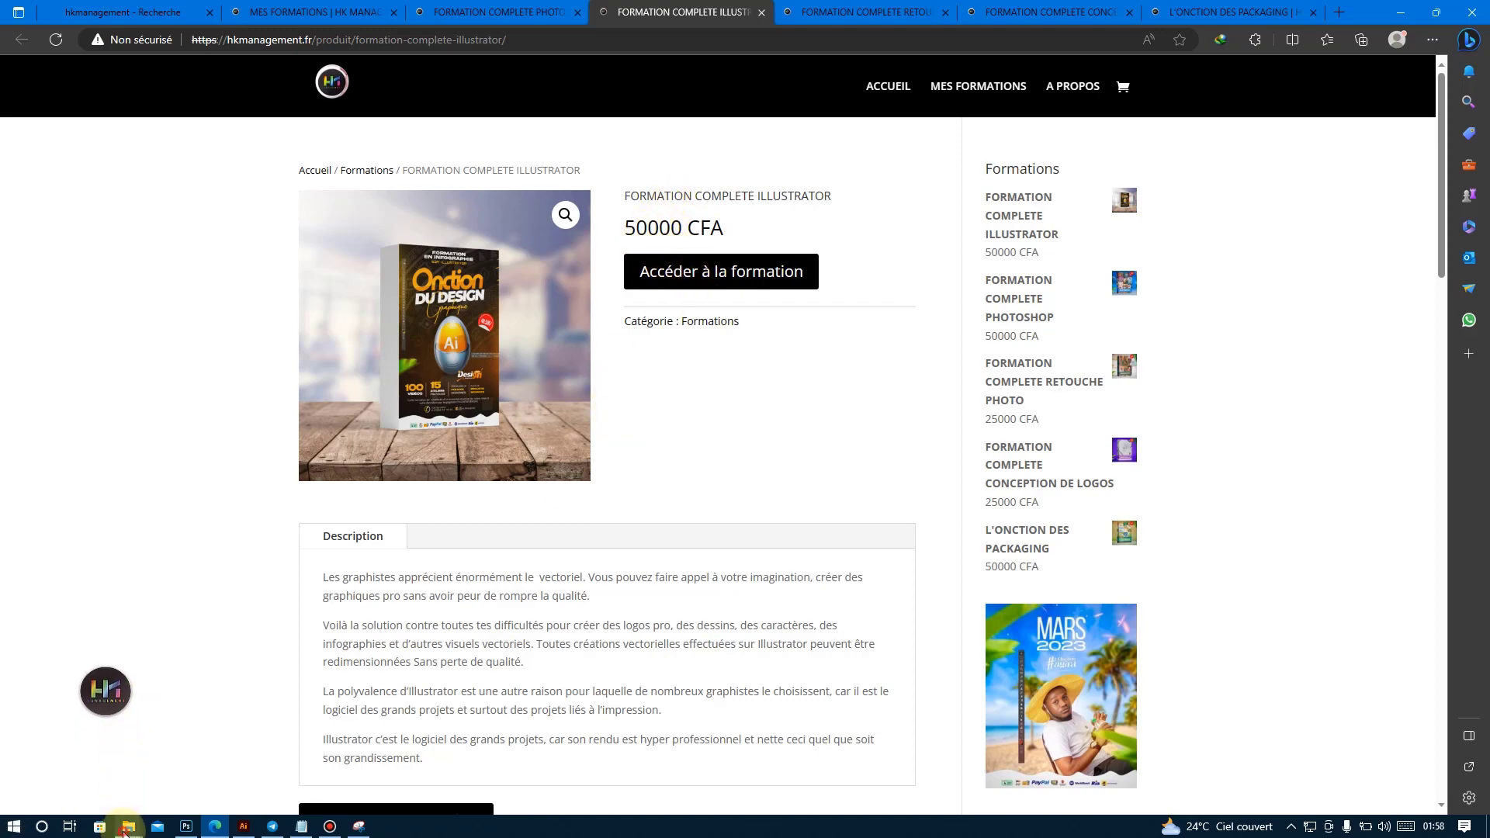
# Switch to File Explorer and look over the ACCES search results showing the course access visuals, then minimize that window.
pyautogui.moveTo(128, 827)
pyautogui.click(248, 752)
pyautogui.scroll(-5, 892, 391)
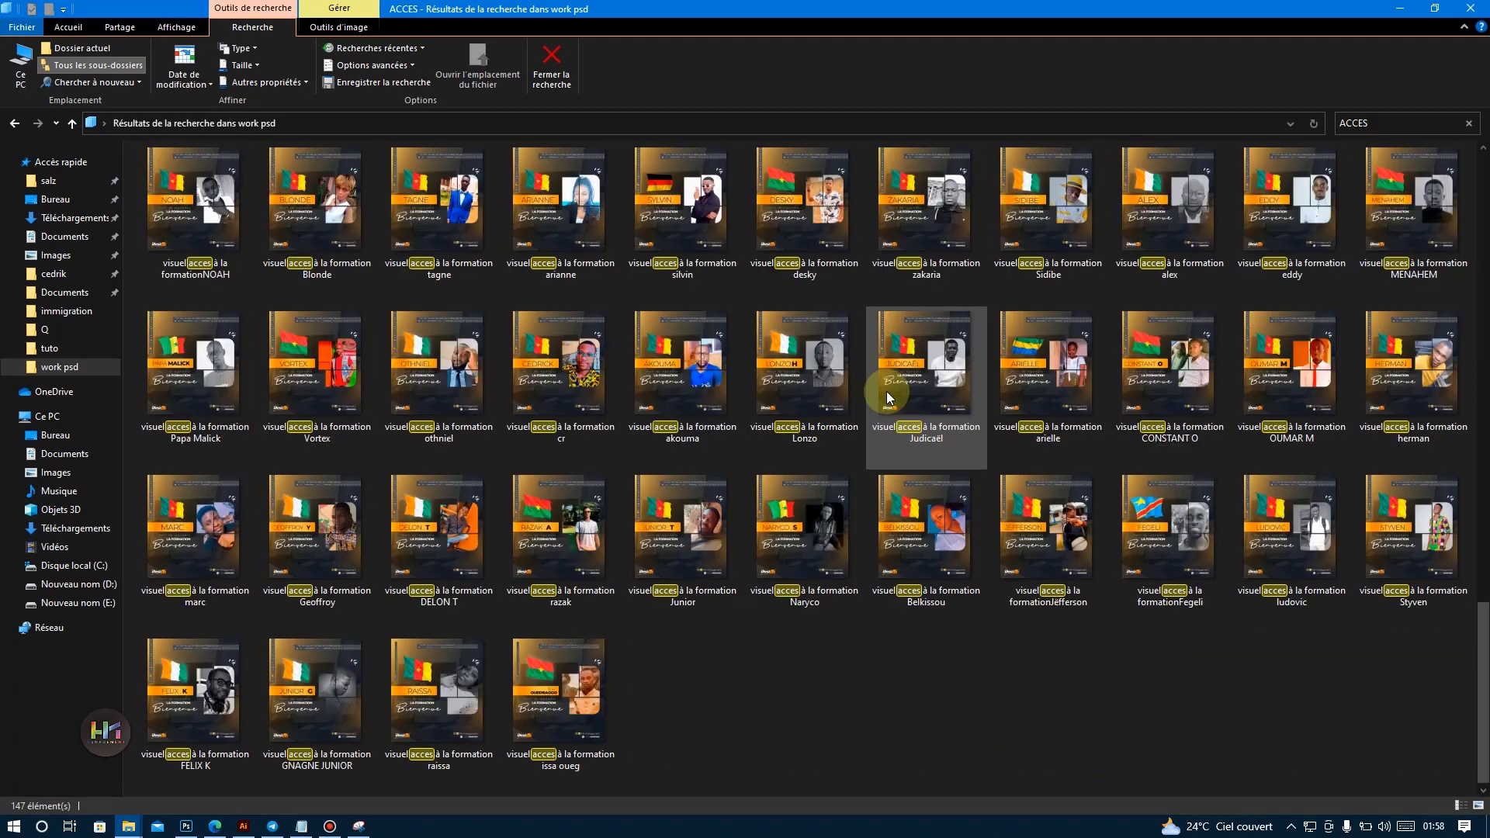
pyautogui.scroll(10, 1053, 331)
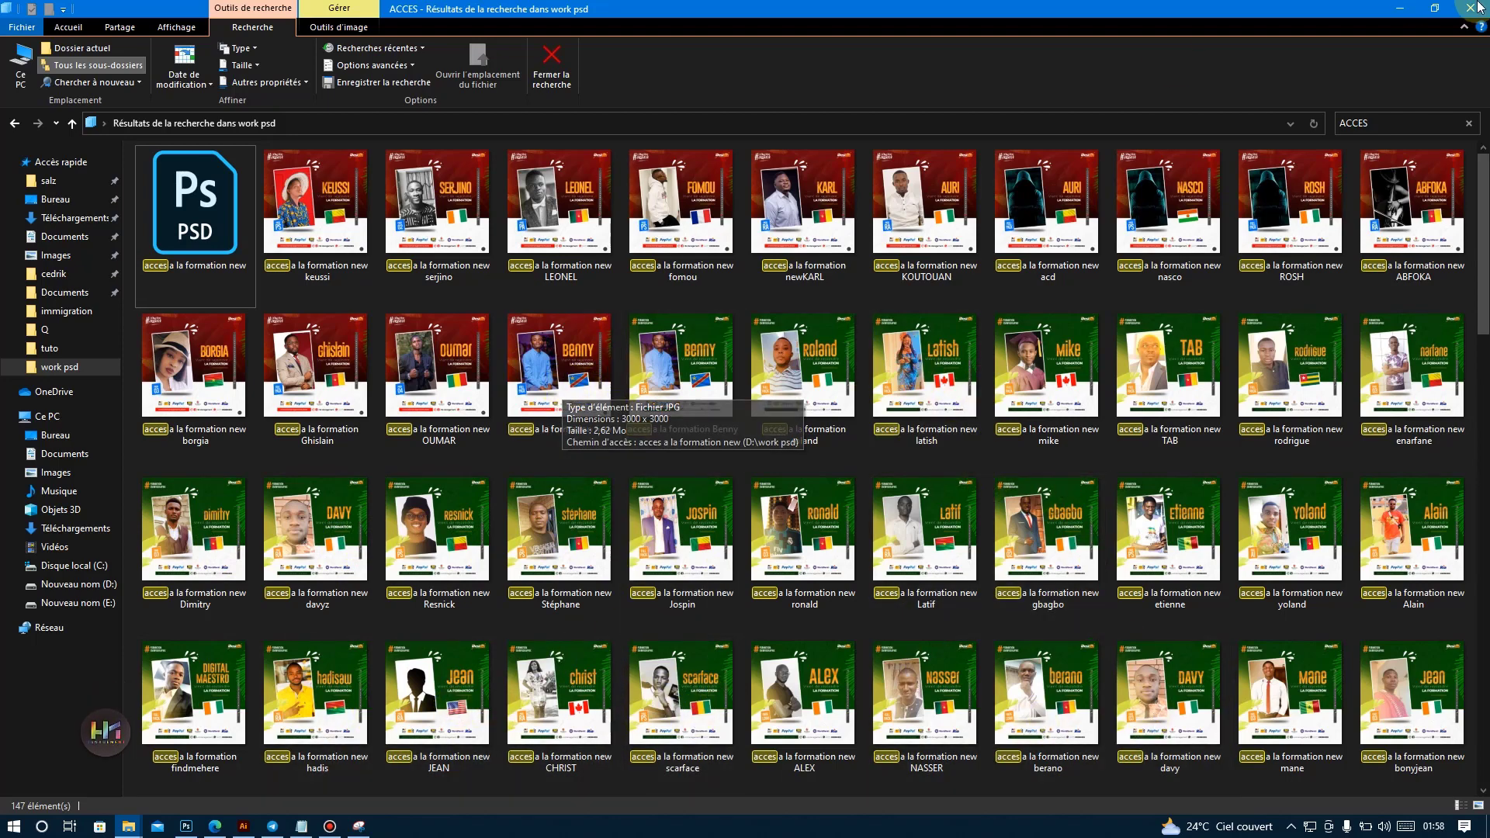
pyautogui.click(1400, 9)
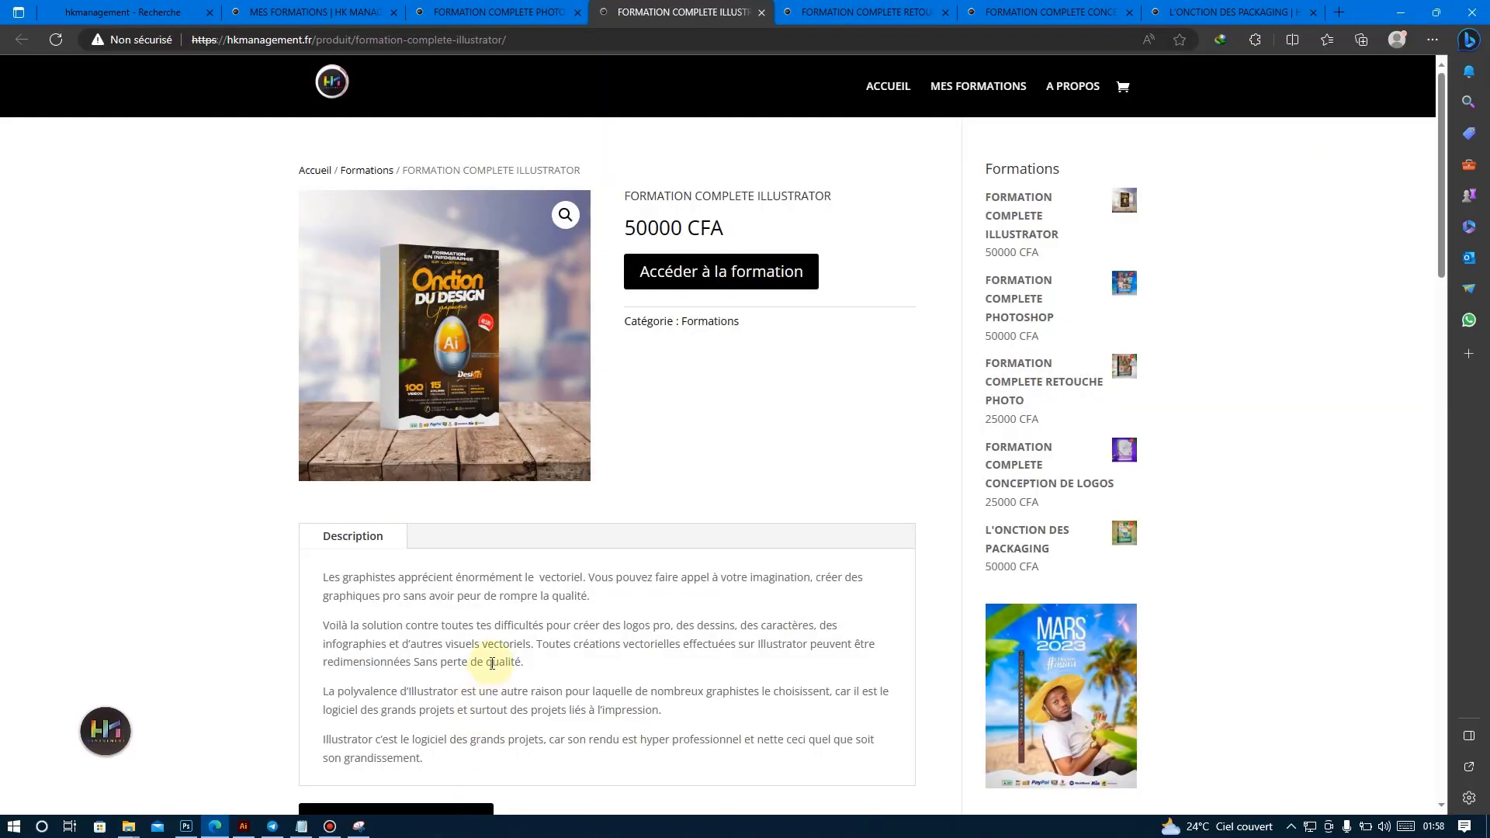
# Switch back to Photoshop and select the couple in the wedding photo automatically with Select Subject.
pyautogui.click(1400, 12)
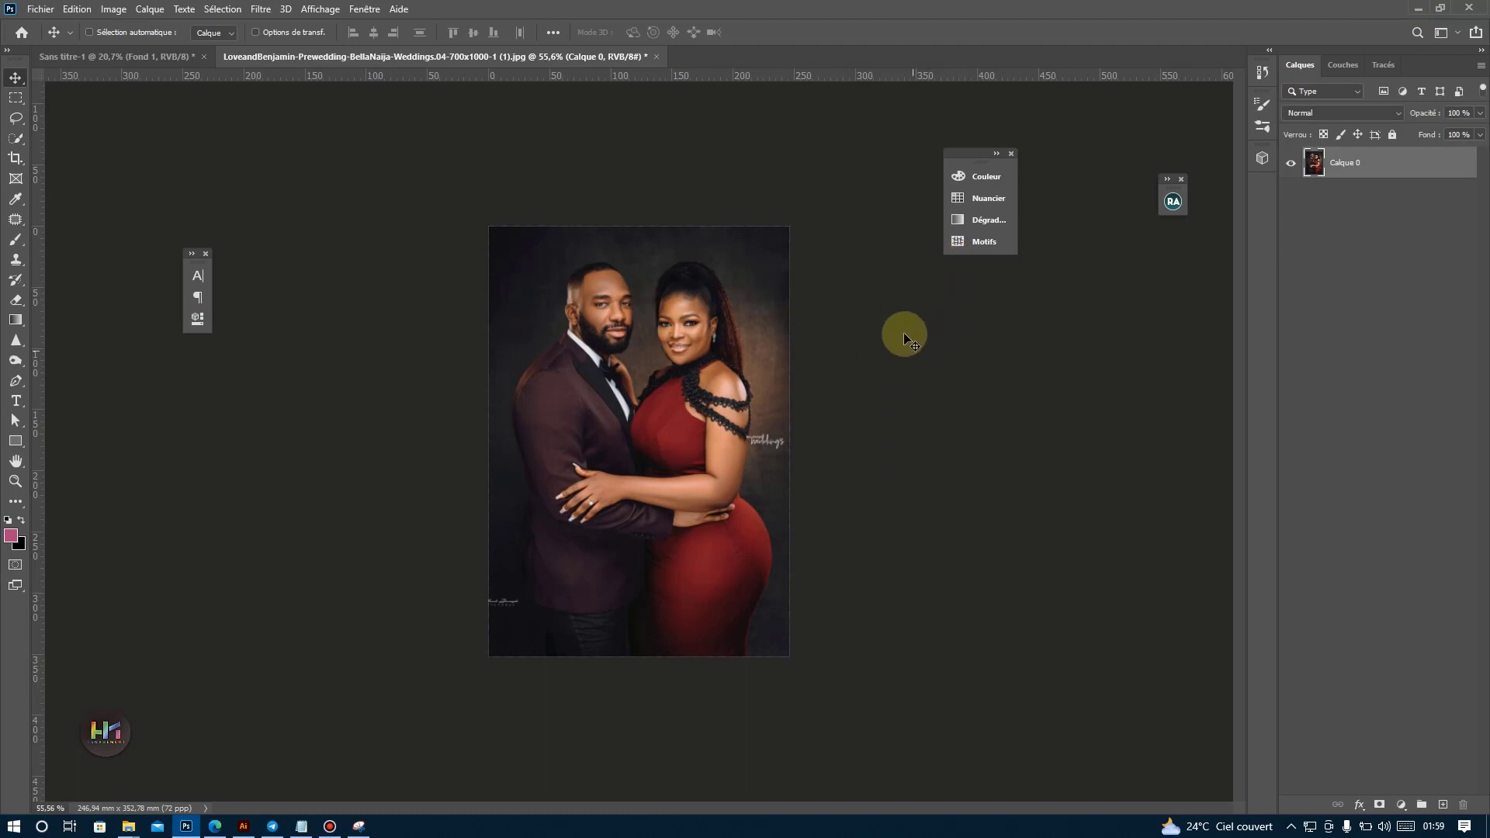
pyautogui.scroll(5, 702, 312)
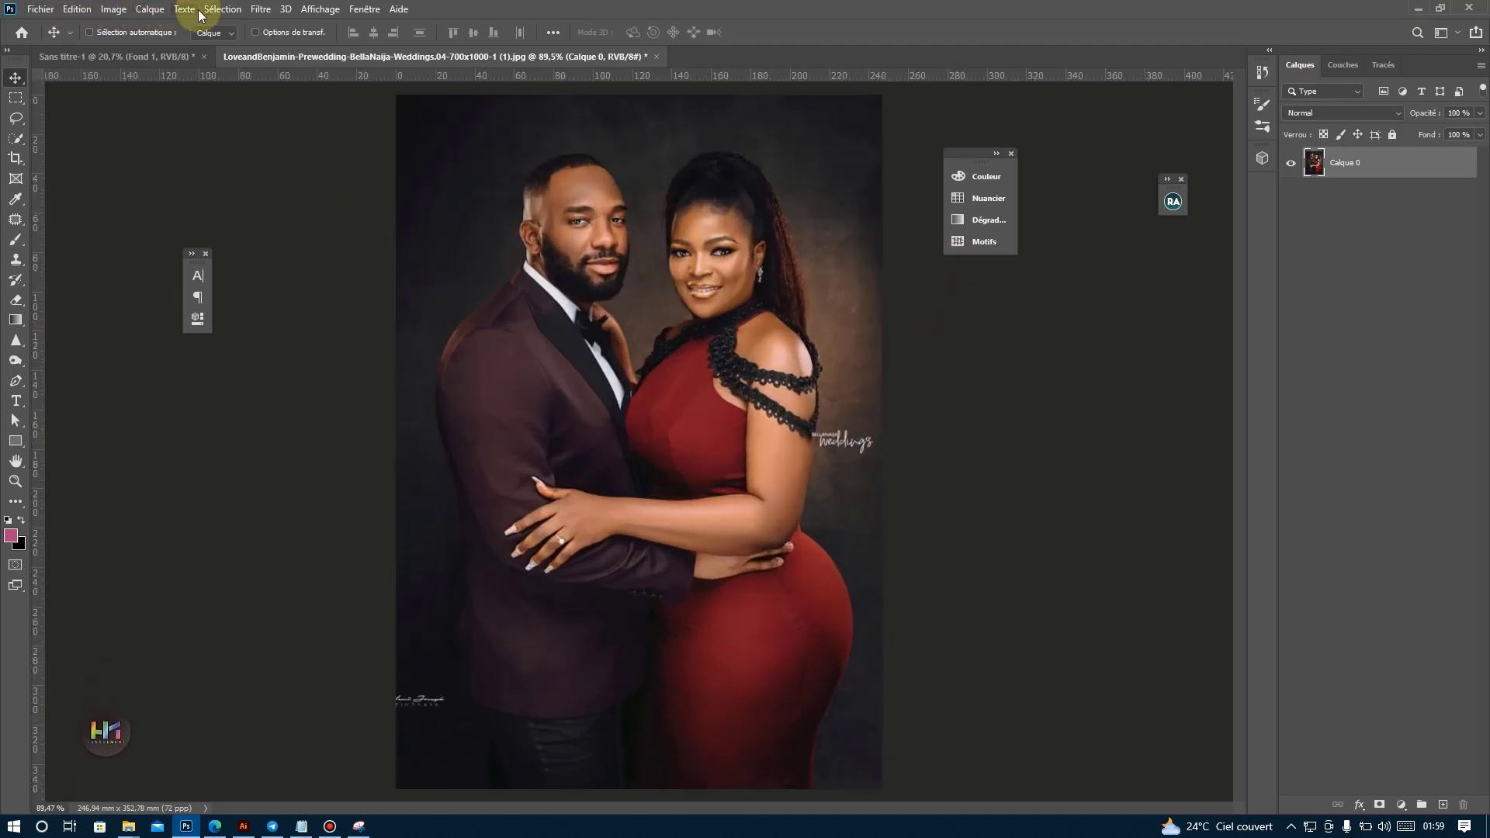
pyautogui.click(238, 9)
pyautogui.click(255, 185)
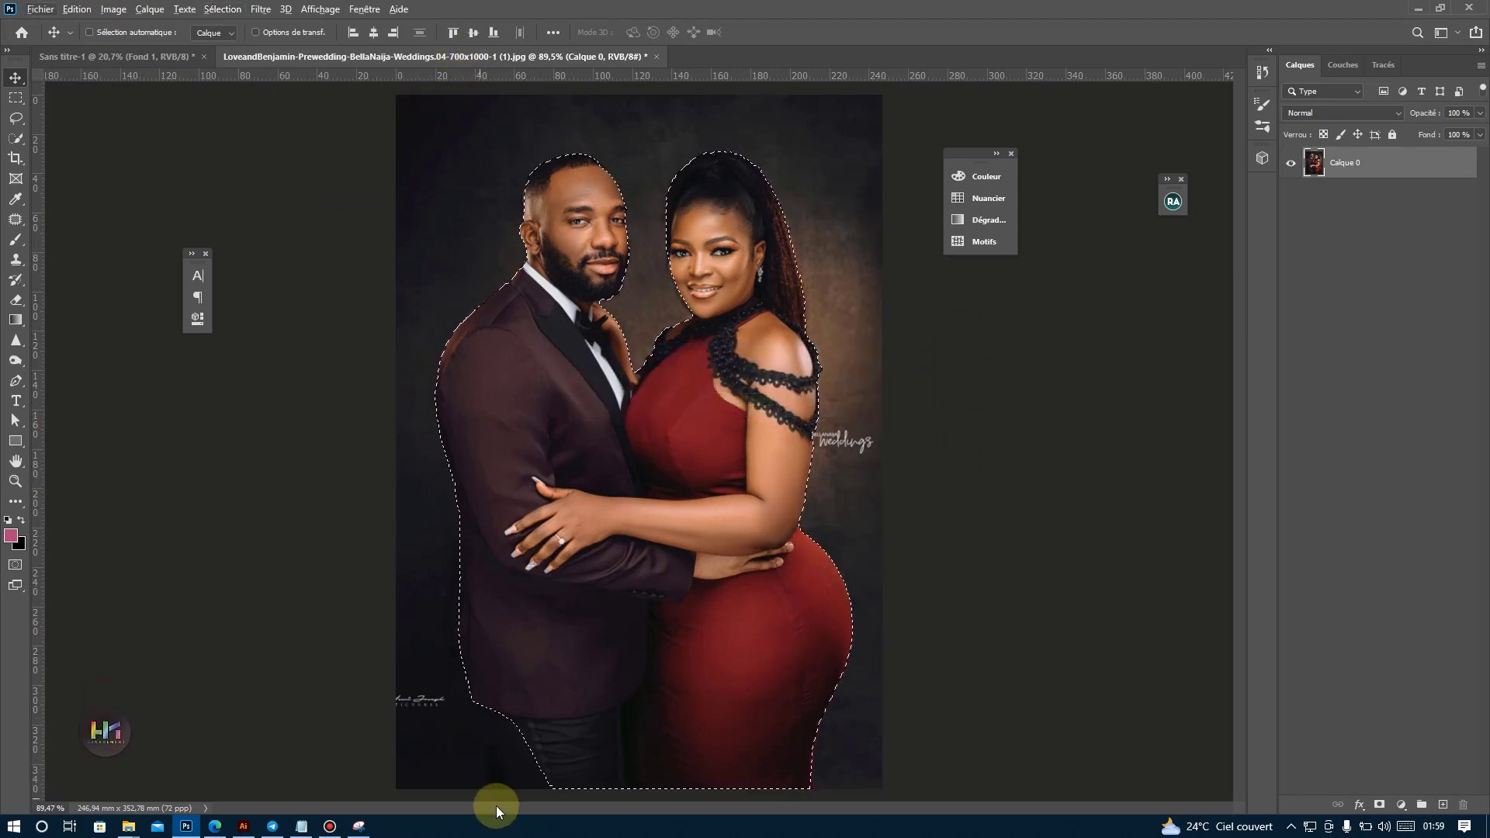
# Use Quick Selection to add the man's missing trouser leg to the selection and subtract the dark background beside it.
pyautogui.click(15, 138)
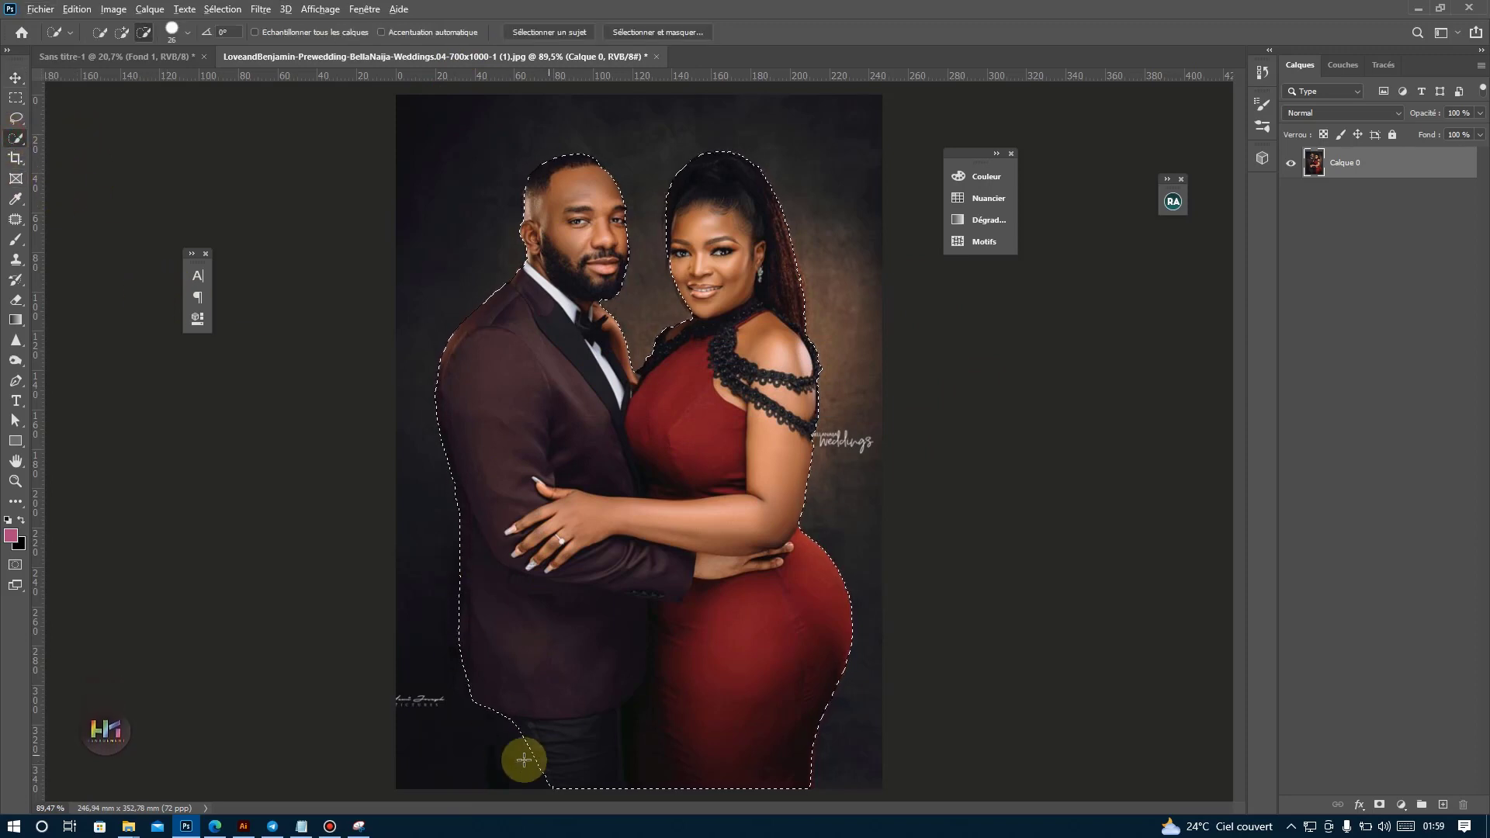
pyautogui.scroll(3, 509, 766)
pyautogui.moveTo(511, 734)
pyautogui.mouseDown()
pyautogui.moveTo(536, 738)
pyautogui.moveTo(516, 725)
pyautogui.mouseUp()
pyautogui.click(122, 31)
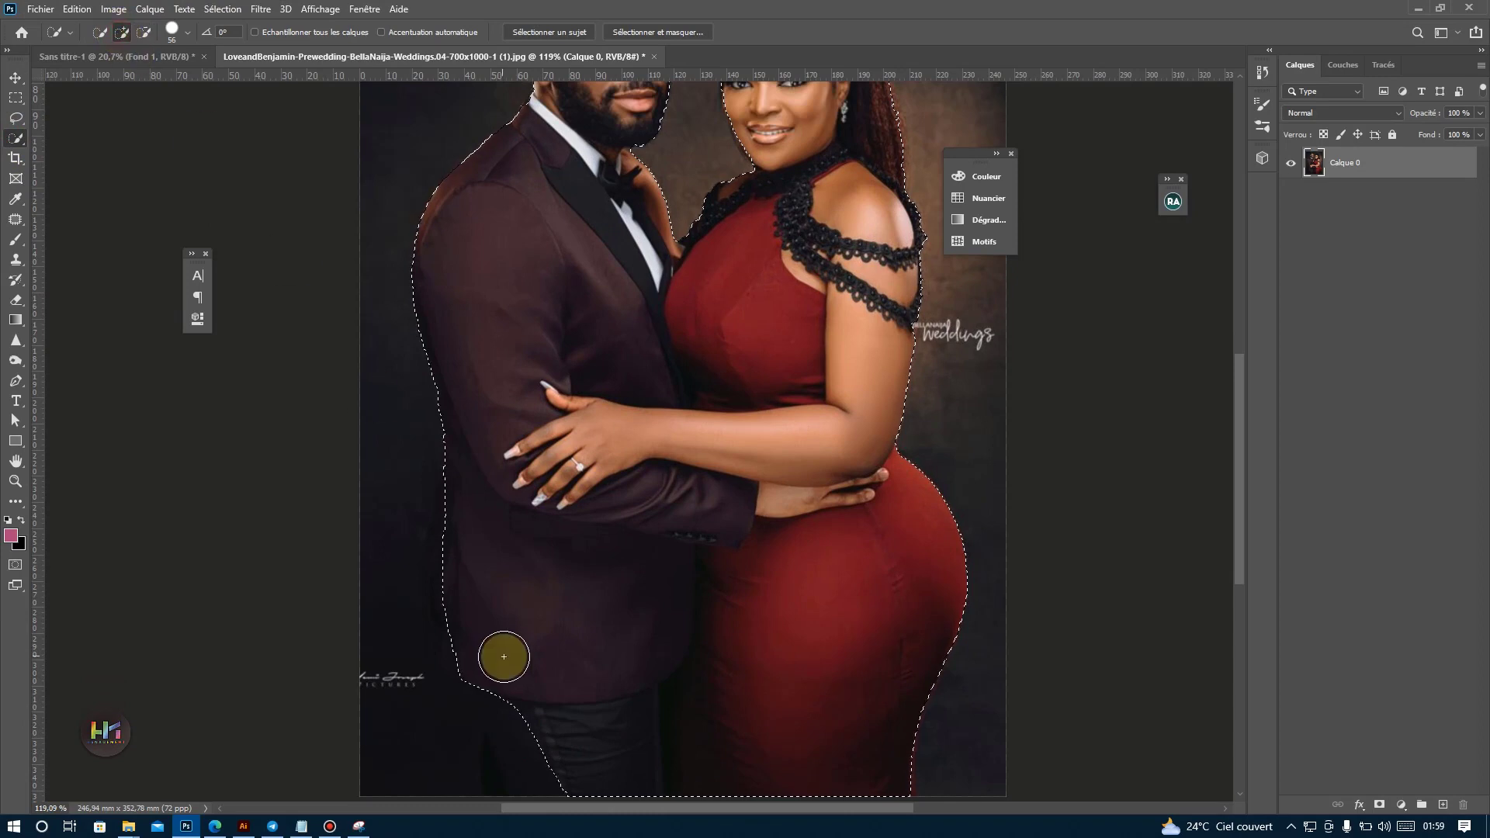
pyautogui.moveTo(504, 656); pyautogui.dragTo(506, 732)
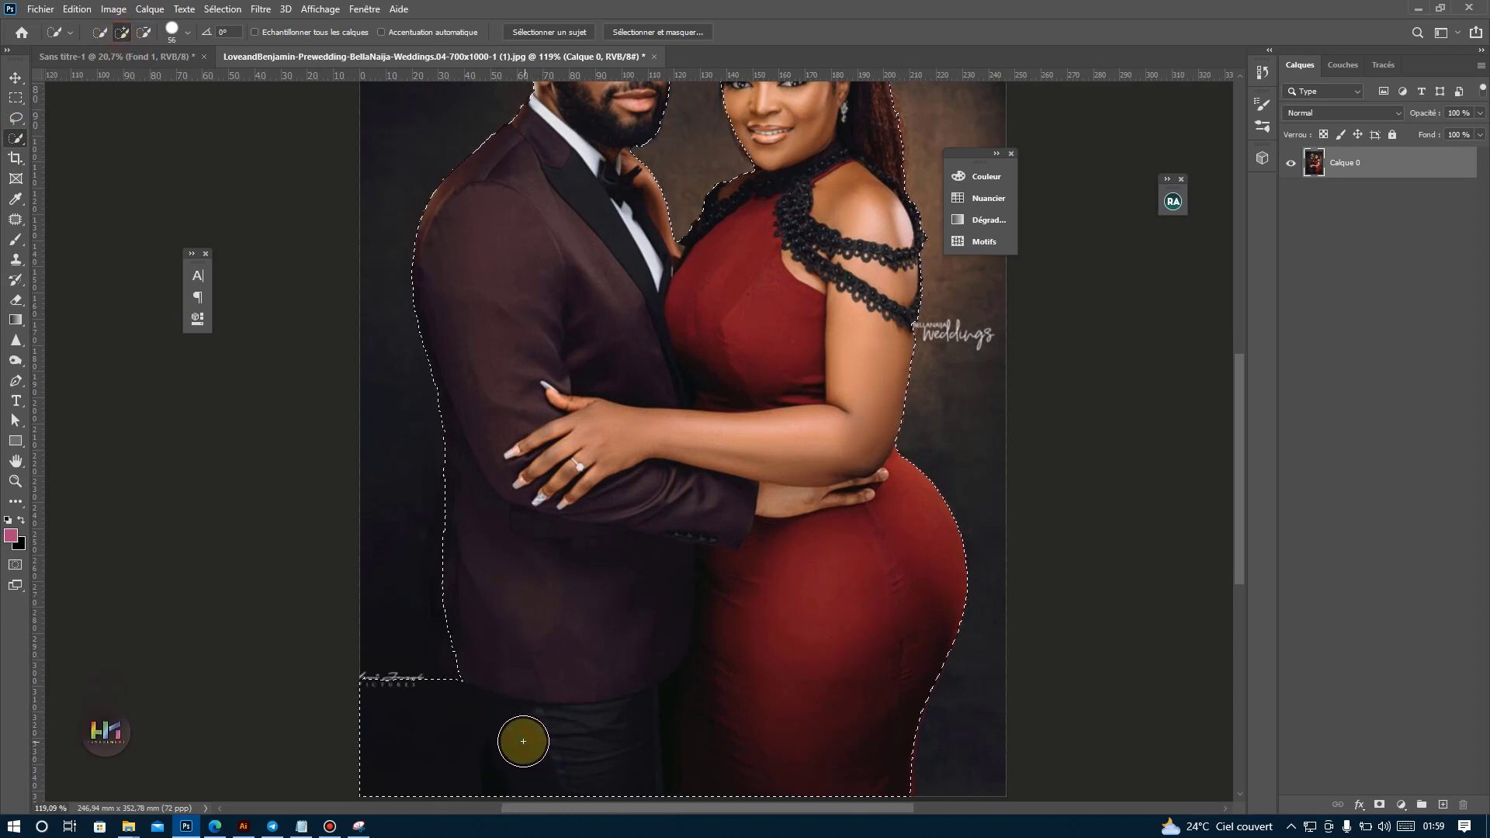
pyautogui.click(143, 32)
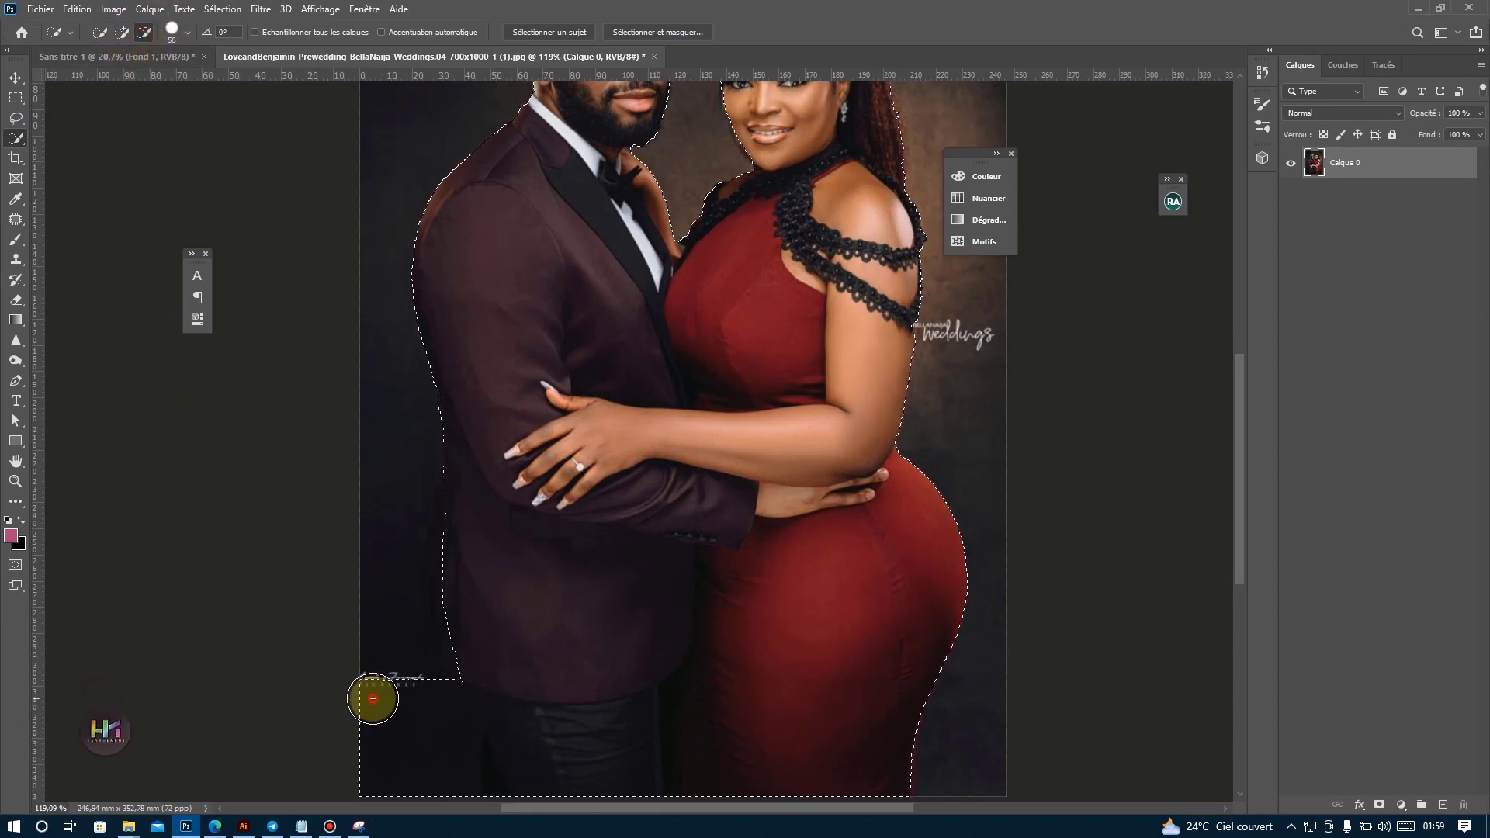
pyautogui.moveTo(373, 698)
pyautogui.mouseDown()
pyautogui.moveTo(385, 775)
pyautogui.moveTo(399, 742)
pyautogui.moveTo(402, 769)
pyautogui.moveTo(425, 766)
pyautogui.moveTo(436, 721)
pyautogui.moveTo(418, 691)
pyautogui.moveTo(437, 808)
pyautogui.mouseUp()
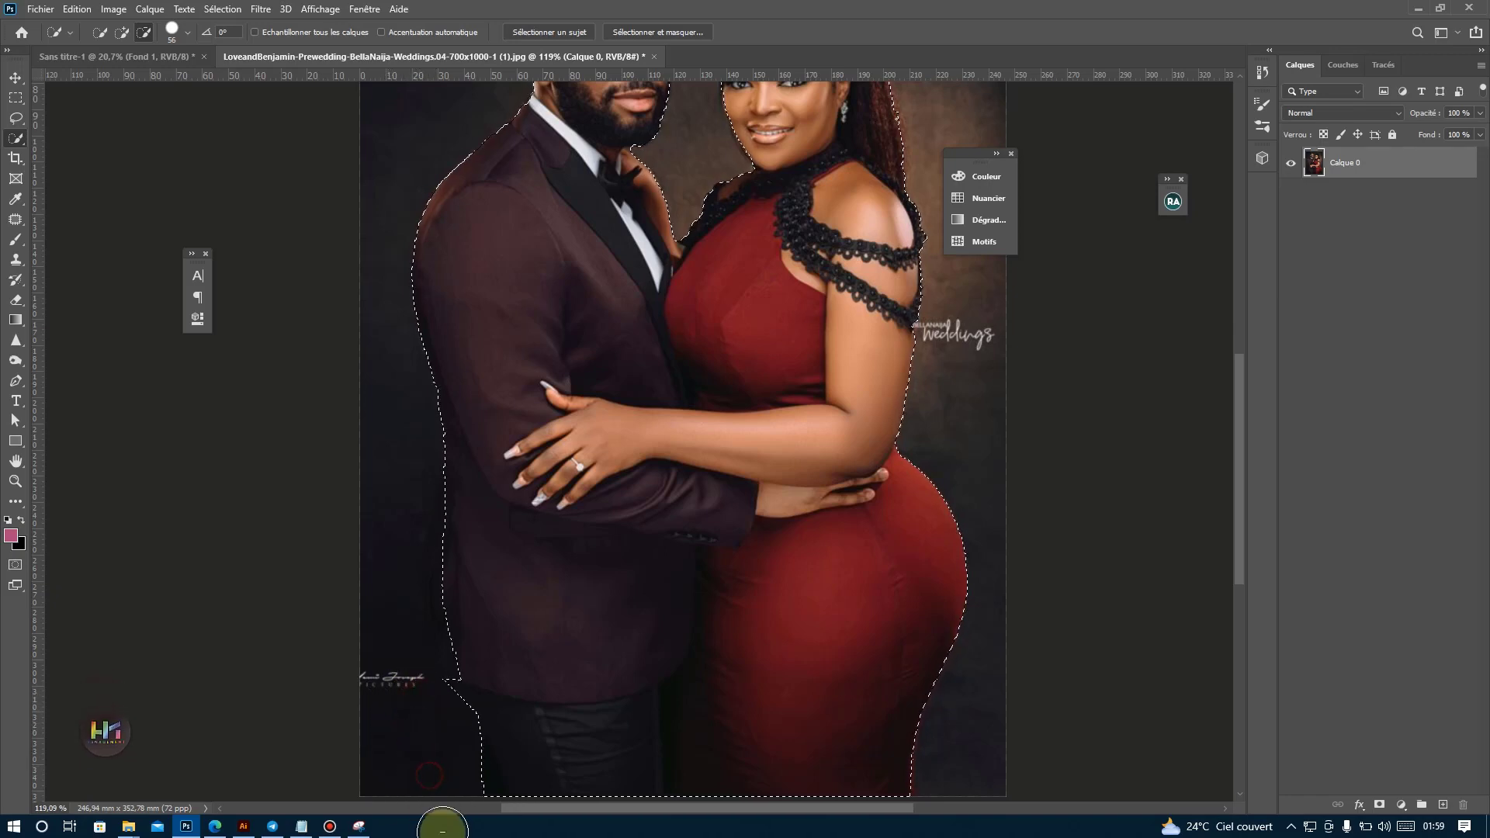
# Extend the selection along the man's jacket edge and subtract the background that spills in beside the jacket.
pyautogui.click(117, 33)
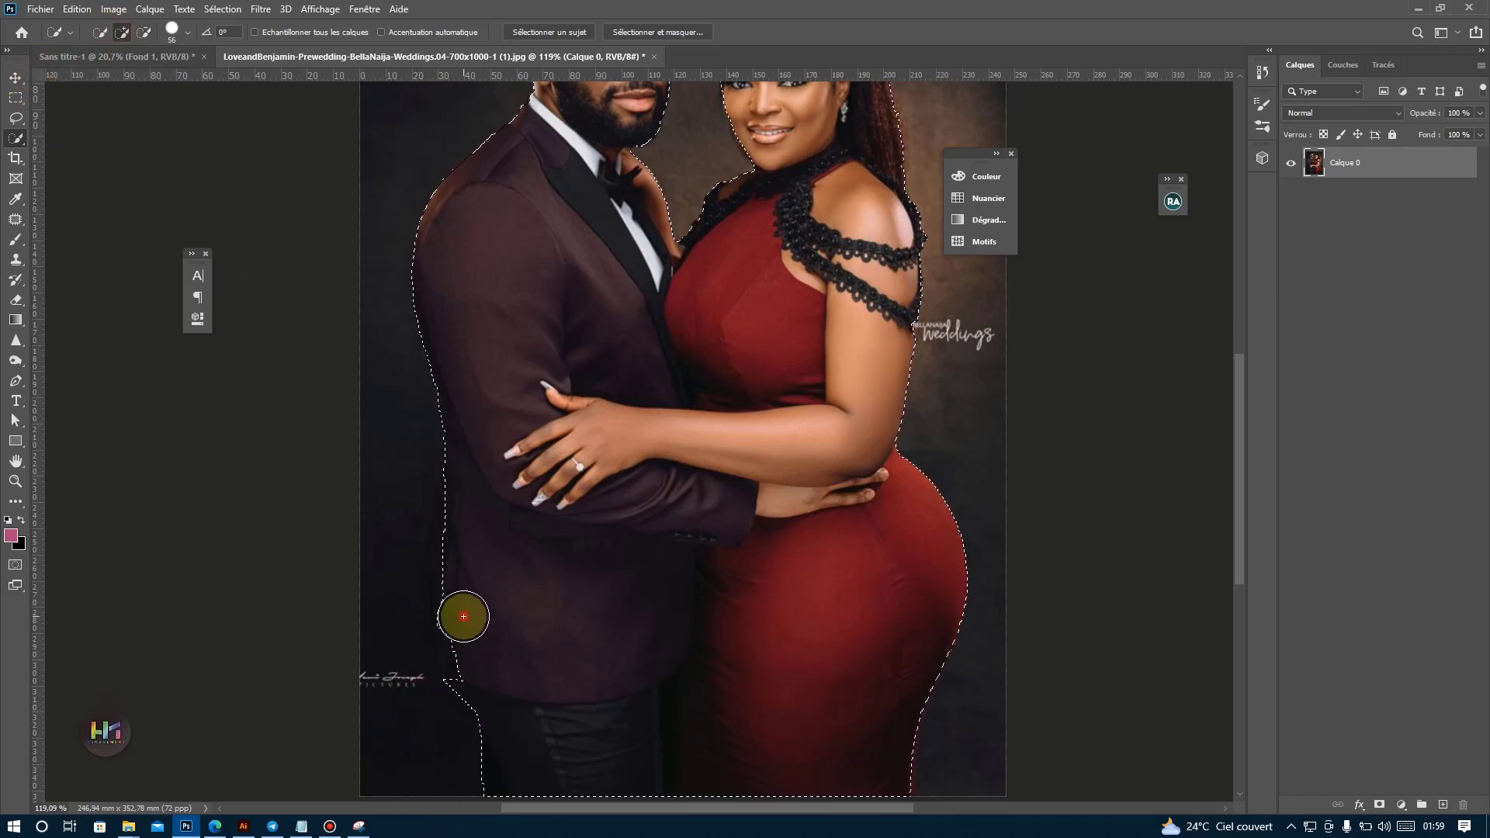
pyautogui.moveTo(475, 668); pyautogui.dragTo(466, 478)
pyautogui.click(143, 32)
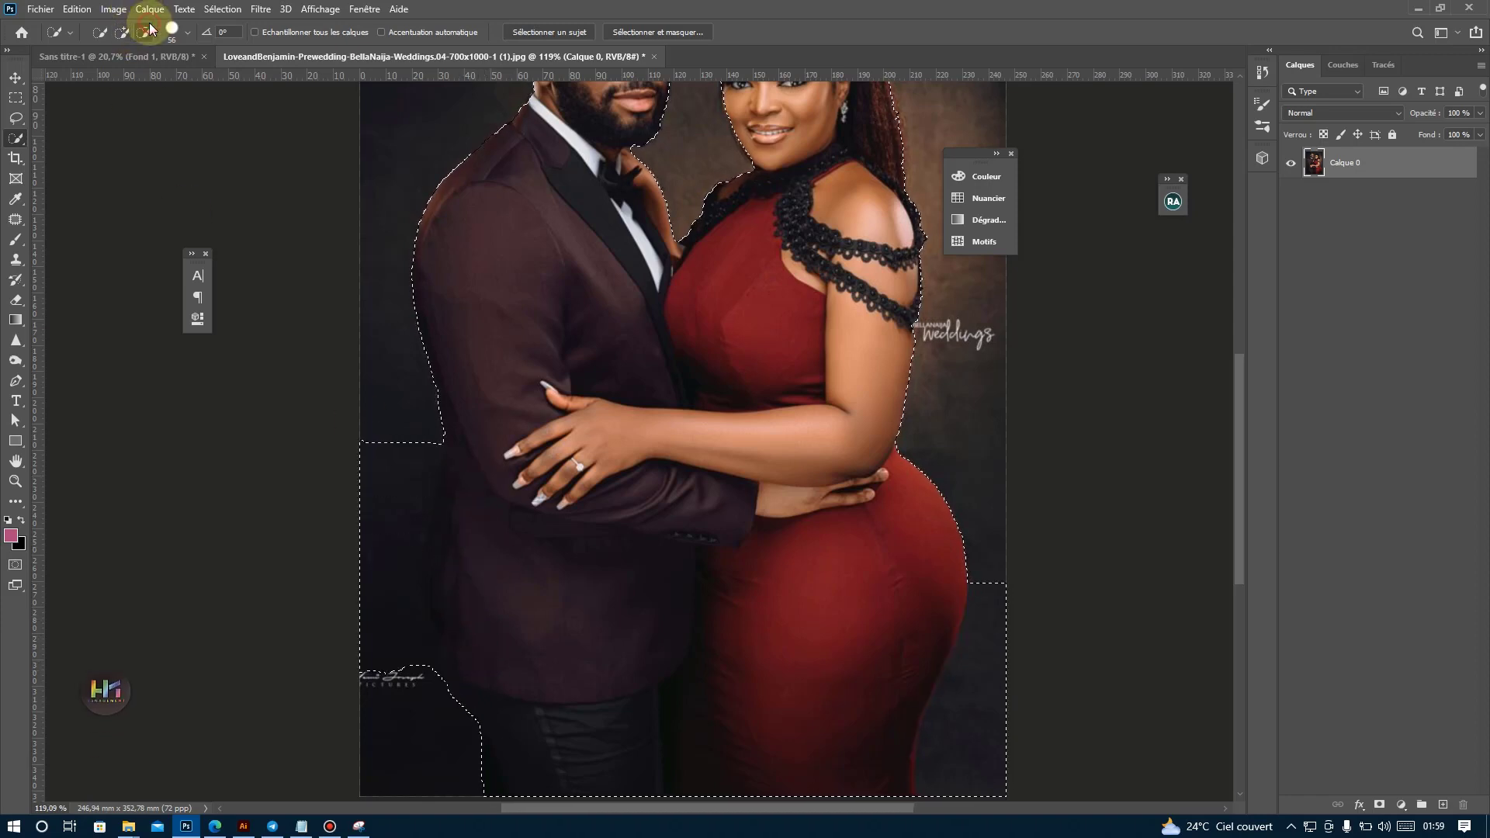
pyautogui.moveTo(383, 439)
pyautogui.mouseDown()
pyautogui.moveTo(369, 532)
pyautogui.moveTo(380, 665)
pyautogui.mouseUp()
pyautogui.moveTo(386, 440)
pyautogui.mouseDown()
pyautogui.moveTo(393, 503)
pyautogui.moveTo(405, 460)
pyautogui.mouseUp()
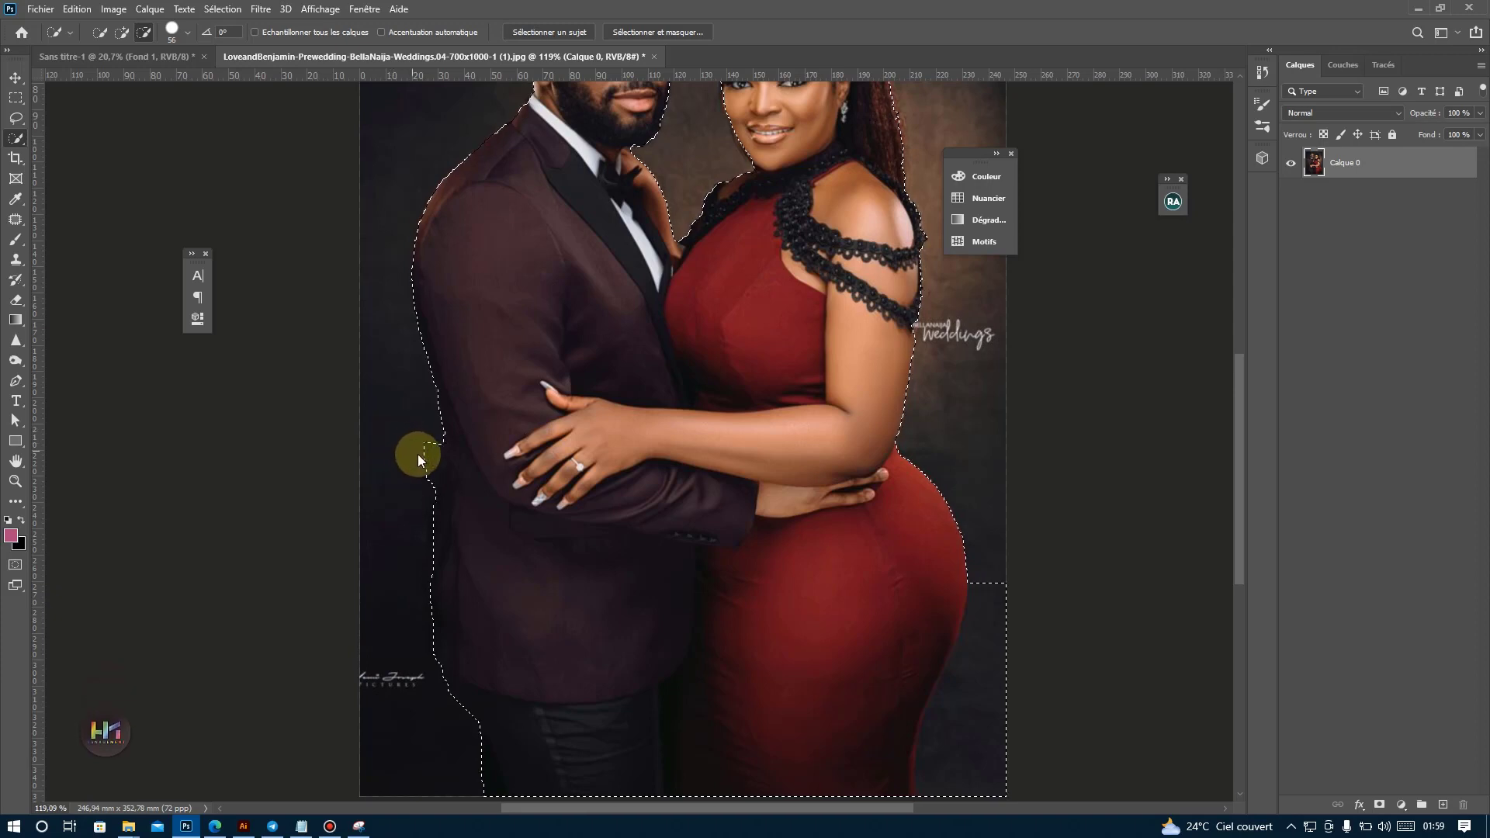
pyautogui.click(412, 455)
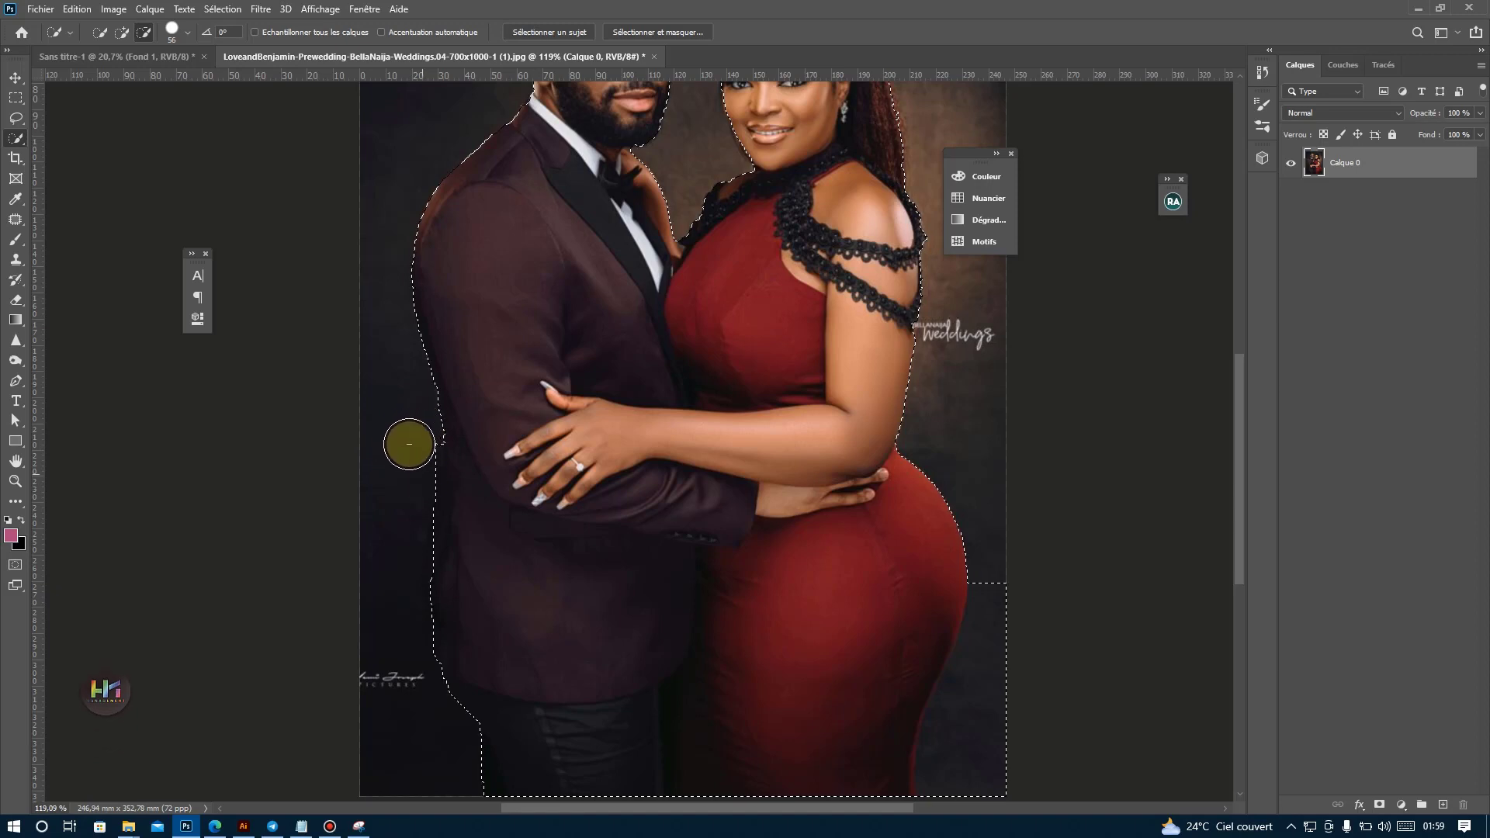
pyautogui.click(409, 443)
pyautogui.click(412, 450)
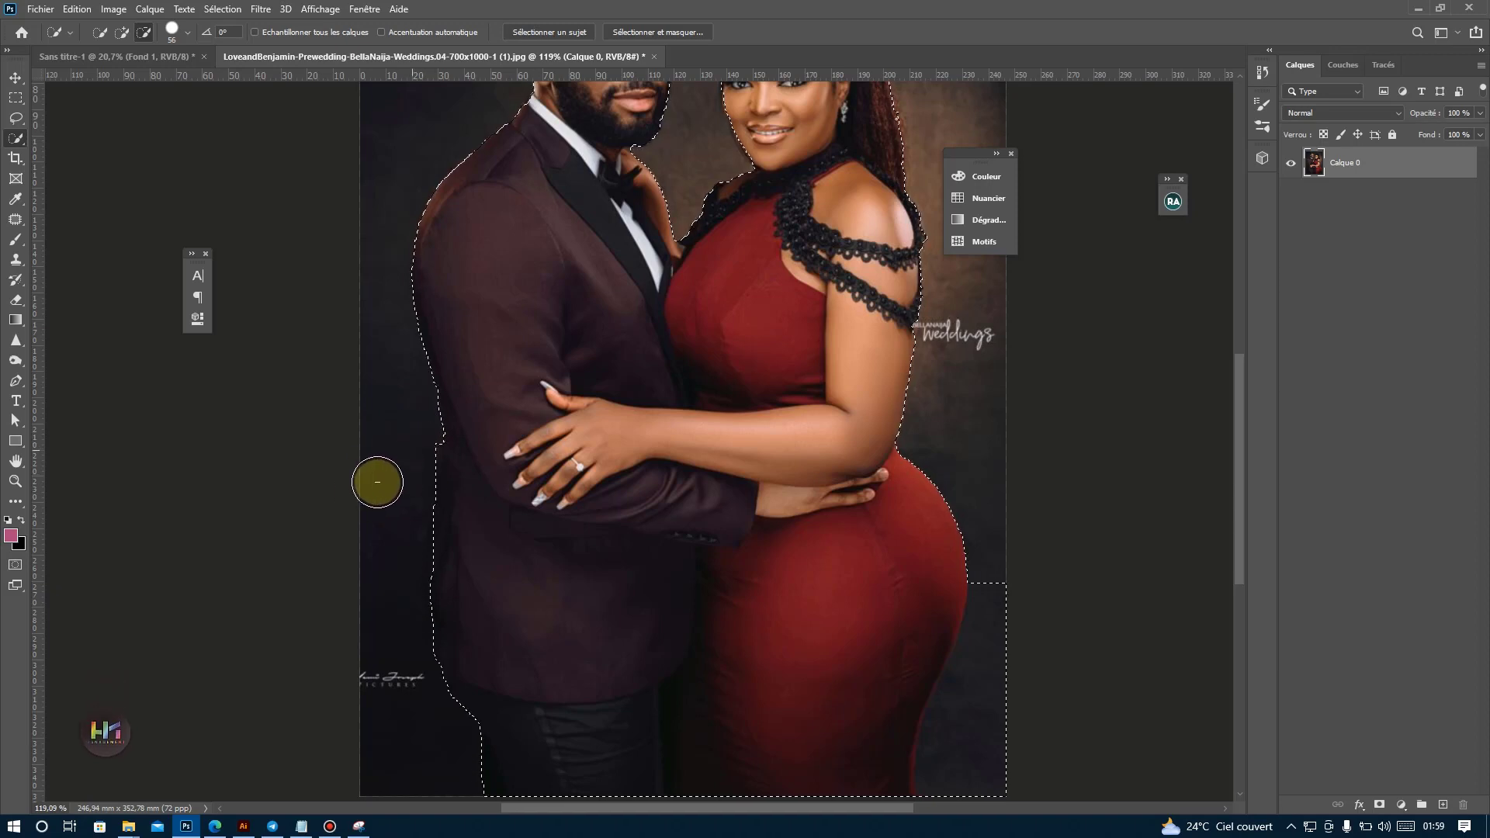
# Subtract the background area beside the lower part of the woman's red dress from the selection.
pyautogui.scroll(-3, 441, 563)
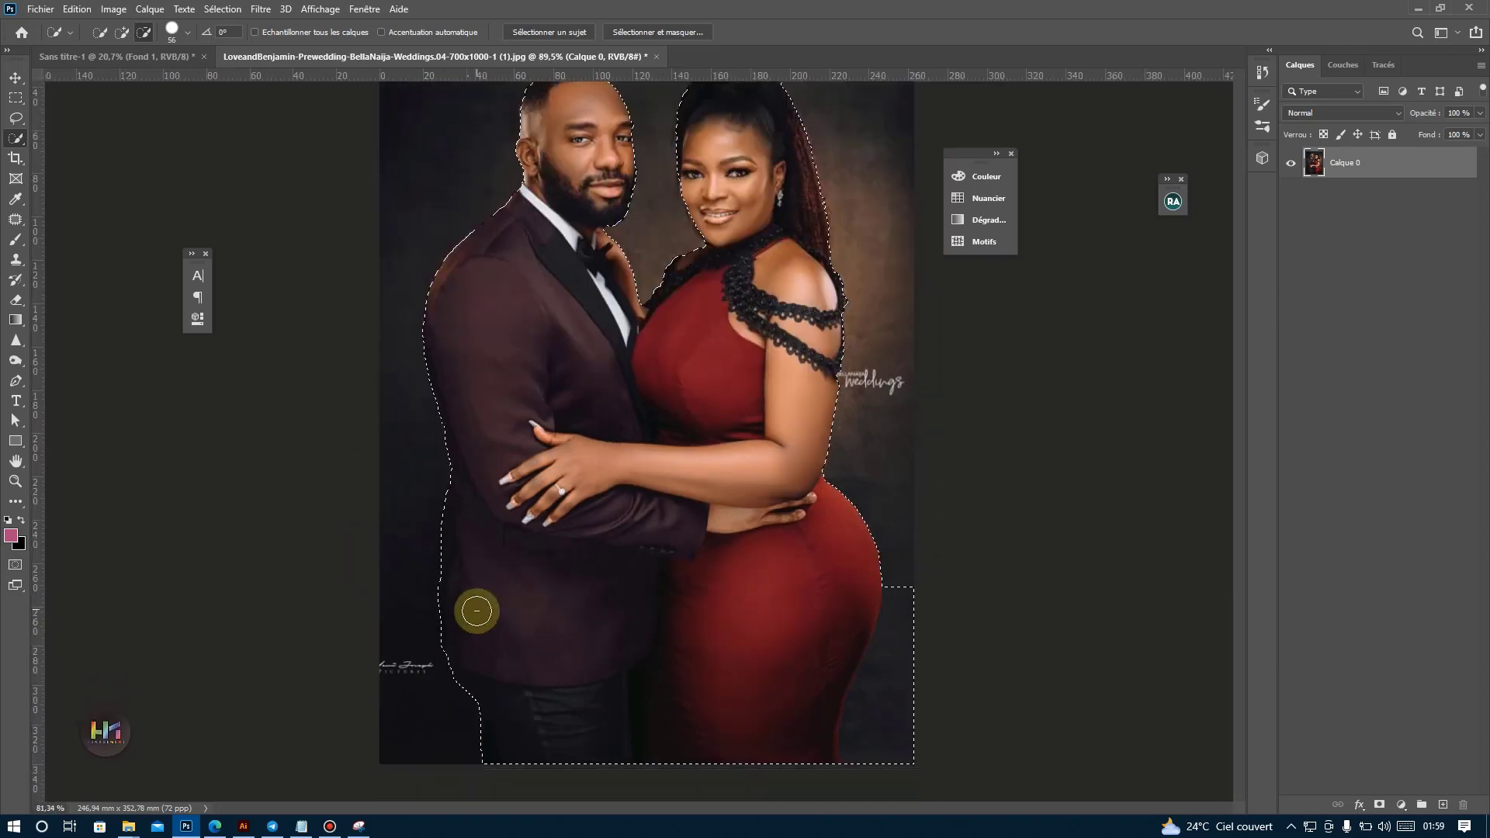
pyautogui.click(658, 32)
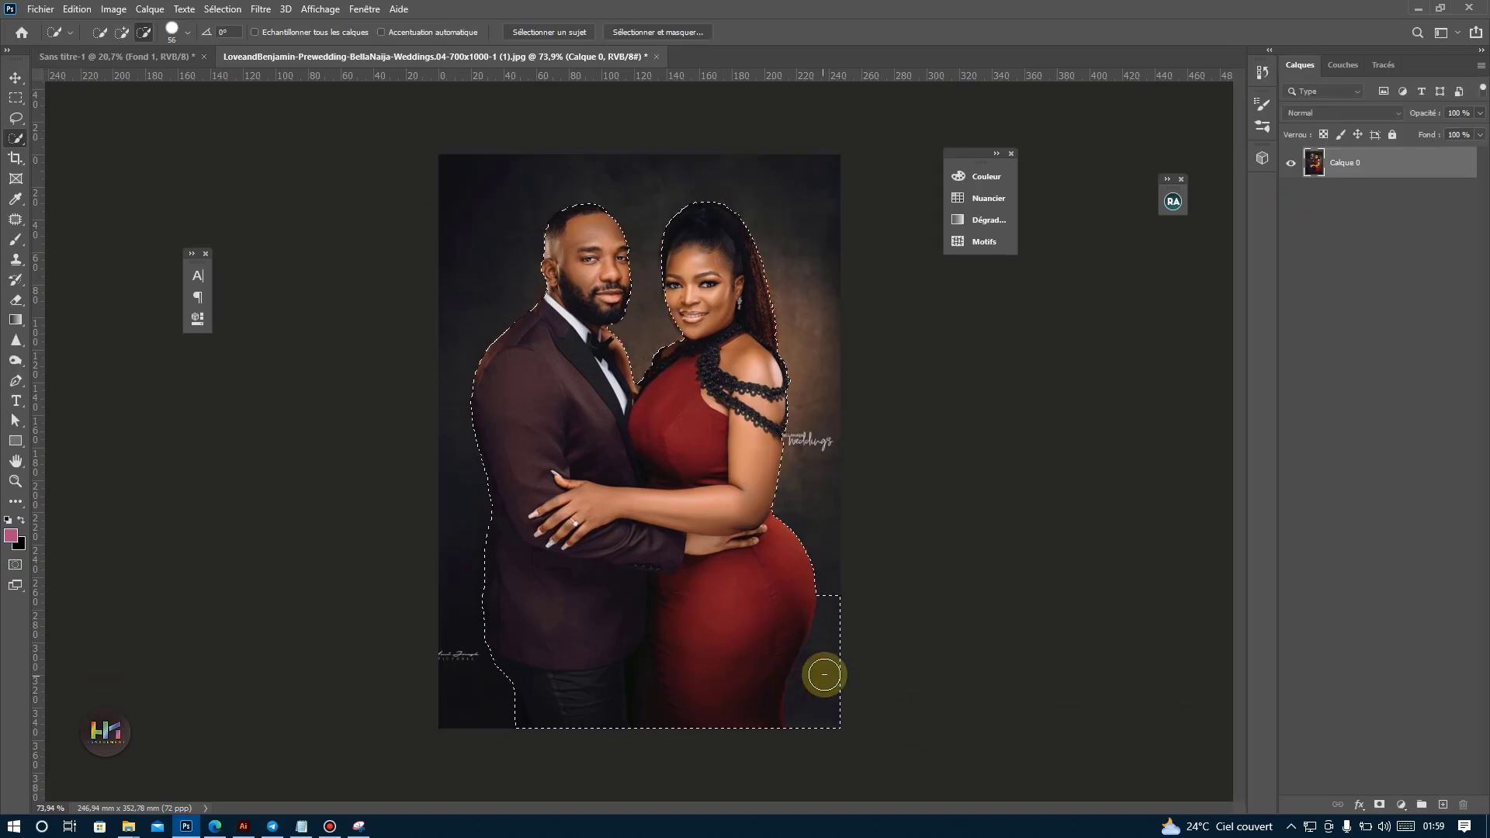
pyautogui.moveTo(831, 686); pyautogui.dragTo(833, 711)
pyautogui.moveTo(834, 653); pyautogui.dragTo(850, 609)
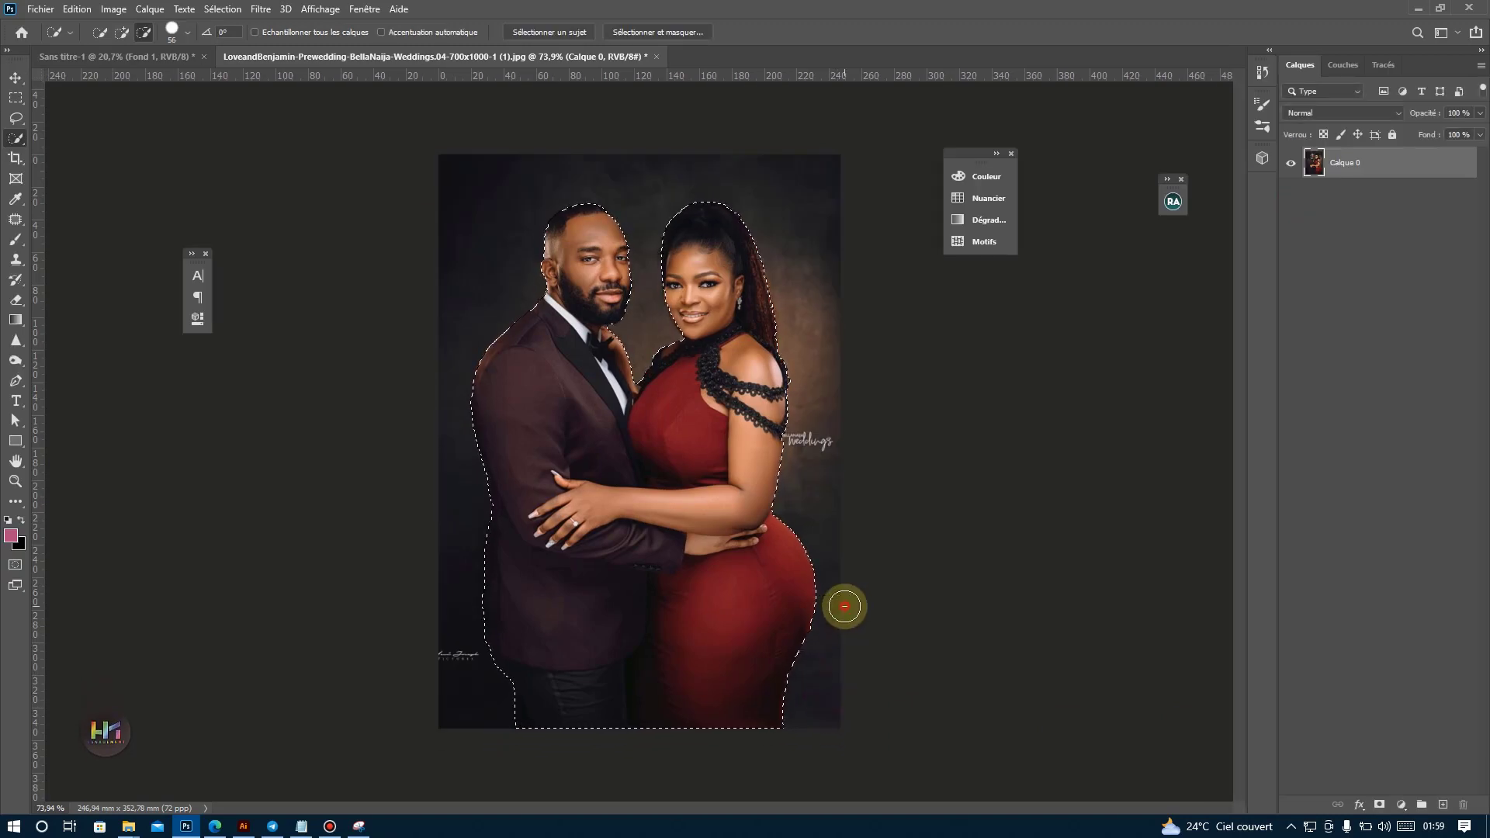
# Smooth the selection's edge in Select and Mask and copy the selected couple to a new layer.
pyautogui.click(658, 32)
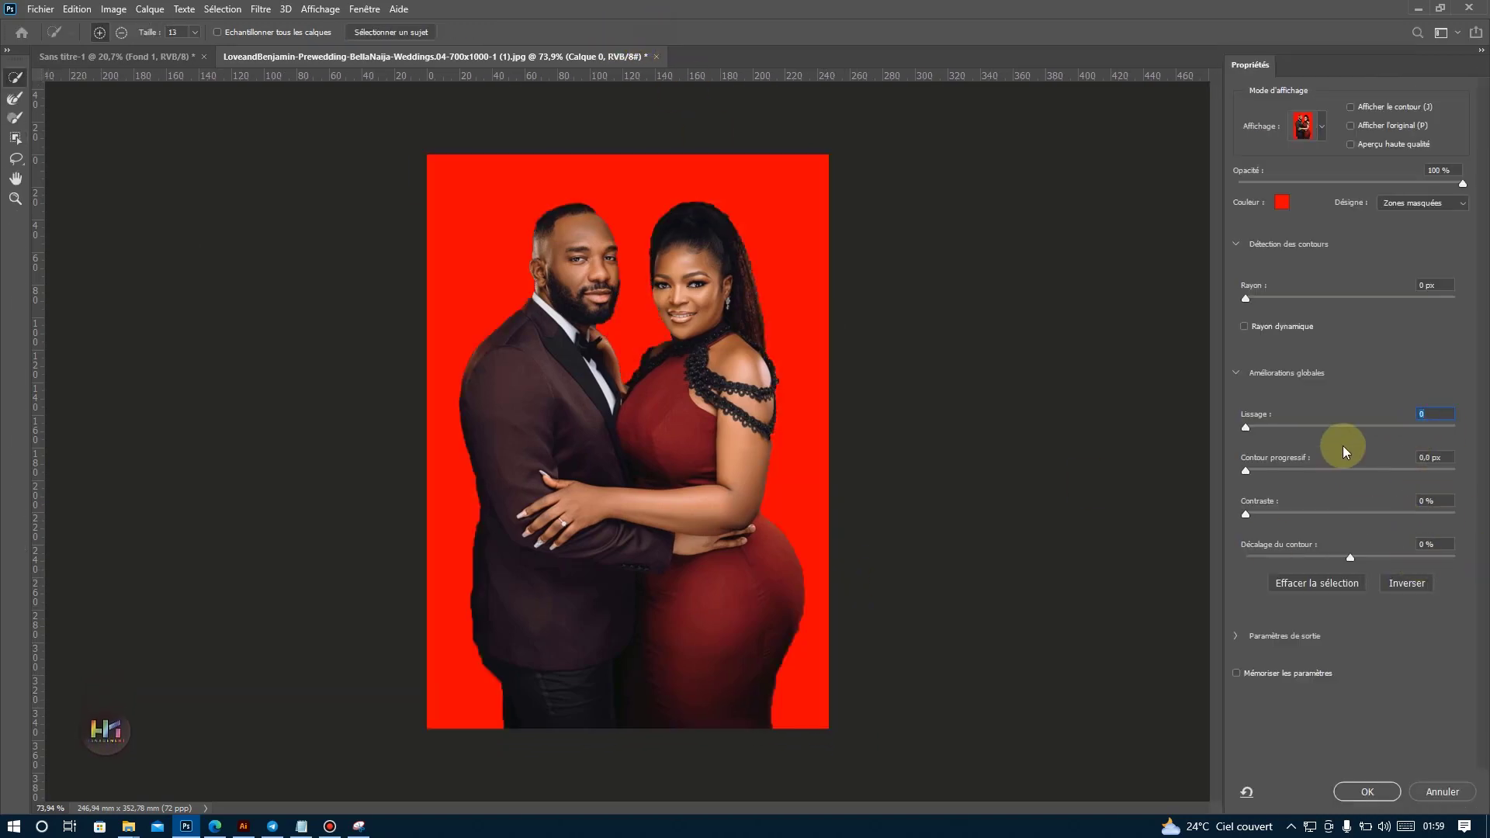
pyautogui.click(1386, 426)
pyautogui.click(1367, 792)
pyautogui.hotkey('ctrl', 'j')
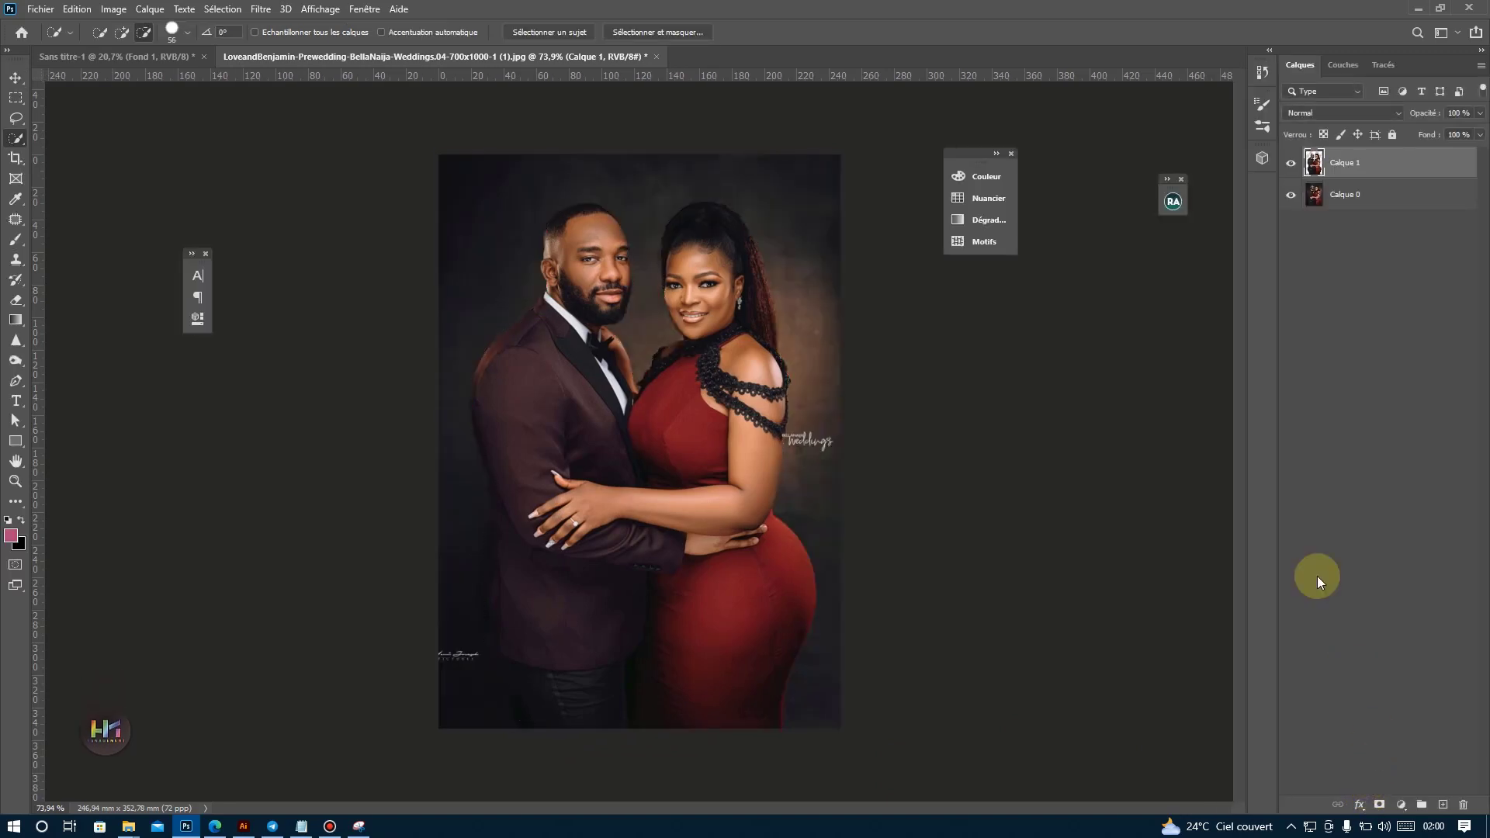
# Hide the original photo layer Calque 0 and convert the cut-out couple's layer into a smart object.
pyautogui.click(1290, 195)
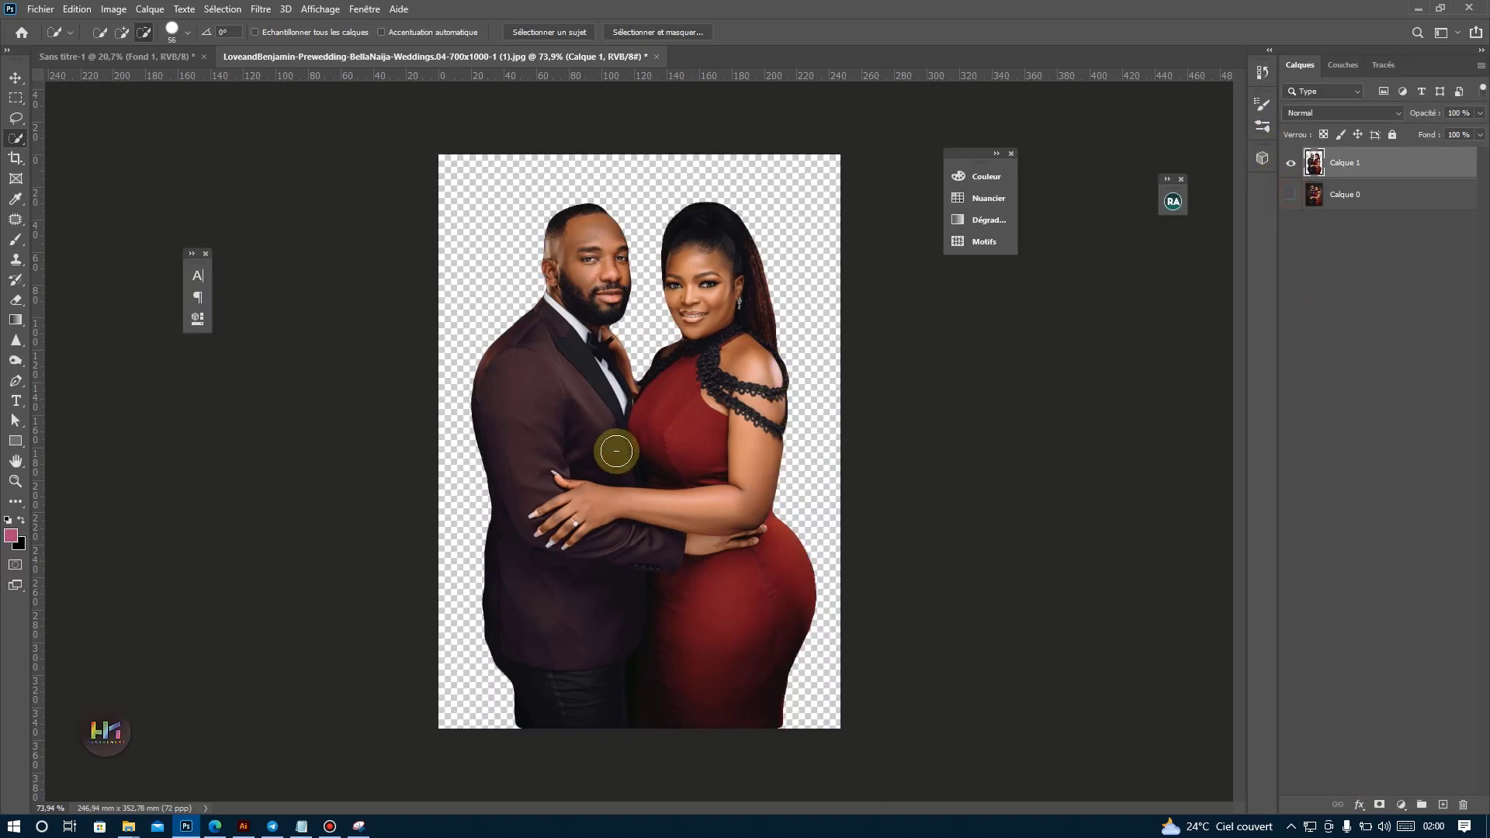
pyautogui.click(16, 77)
pyautogui.rightClick(1397, 162)
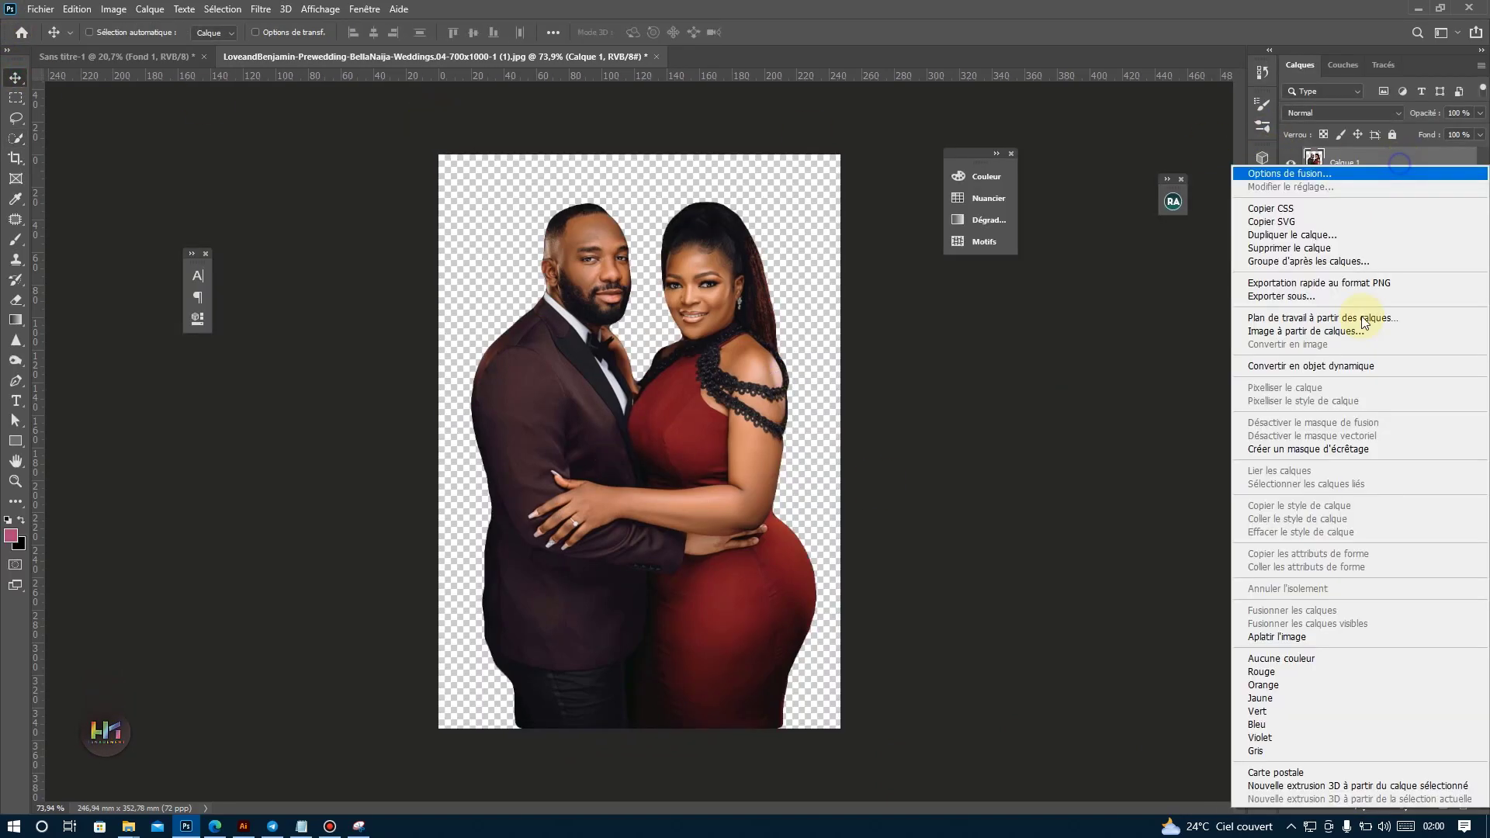
pyautogui.click(1311, 366)
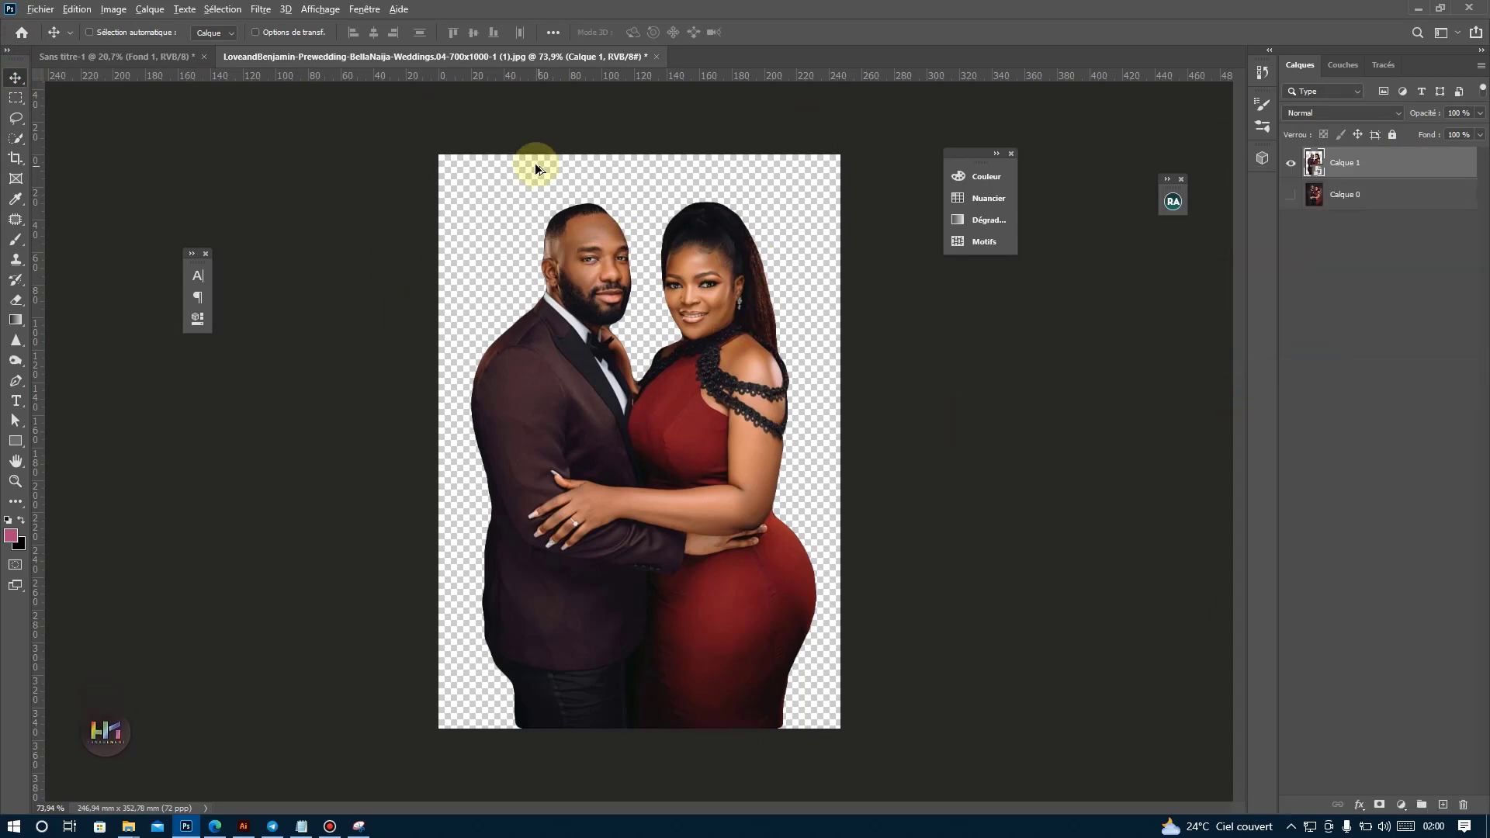
# Brighten the cut-out couple with a Levels adjustment, setting the white input level to 224.
pyautogui.scroll(6, 582, 219)
pyautogui.scroll(-7, 578, 227)
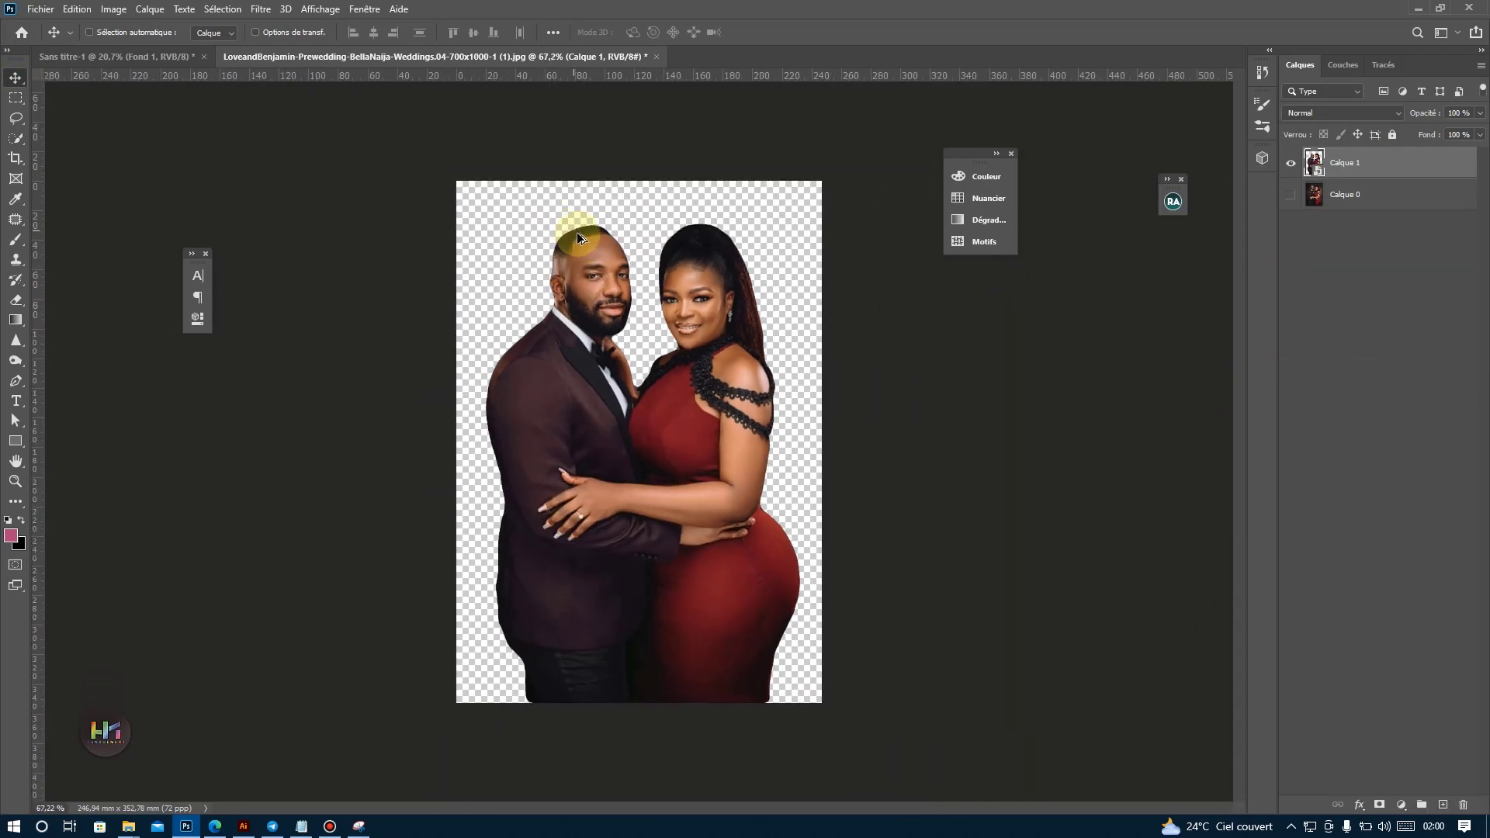
pyautogui.click(102, 9)
pyautogui.moveTo(116, 49)
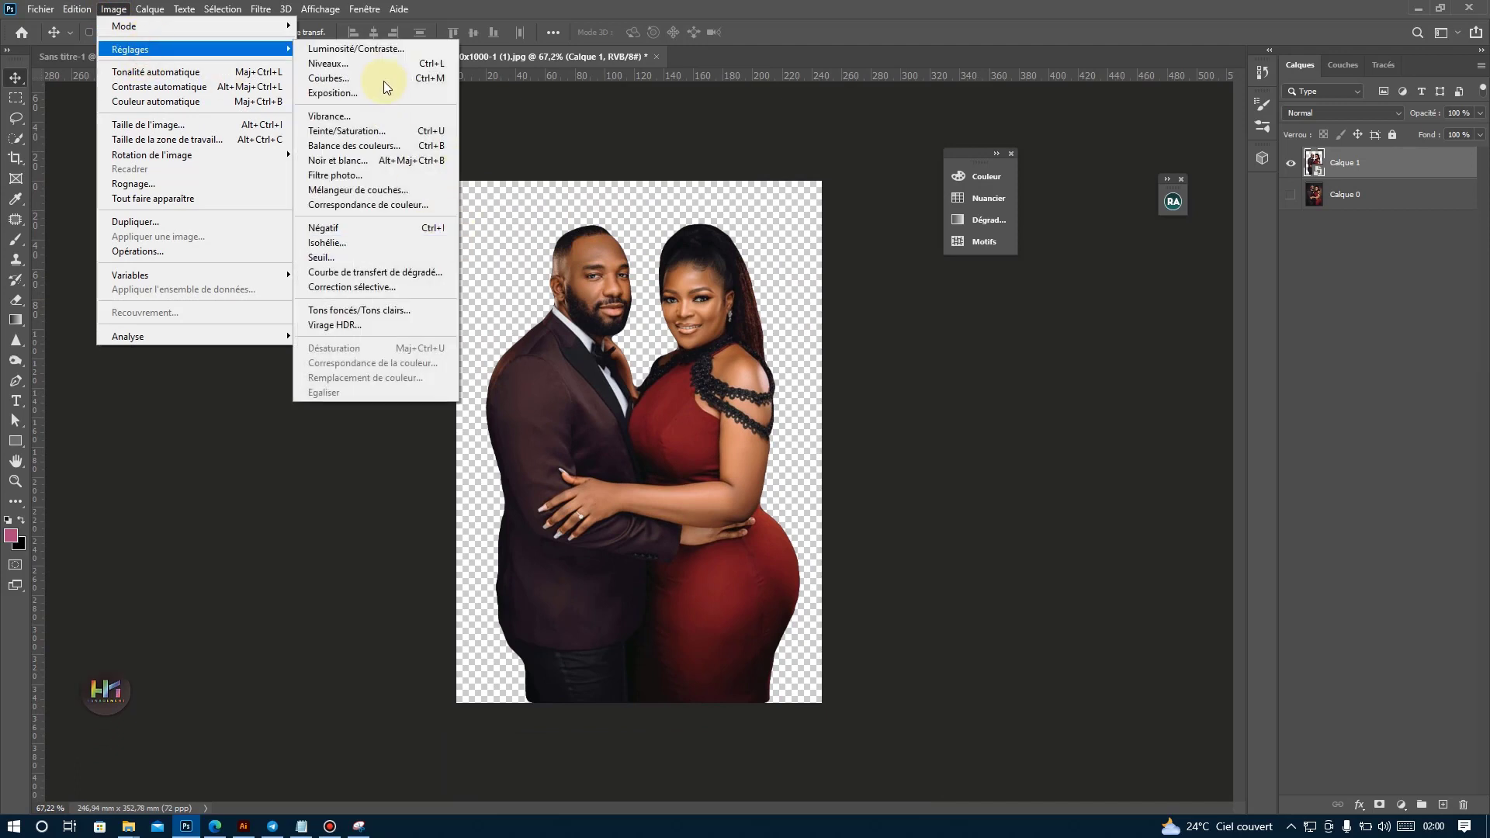
pyautogui.click(328, 62)
pyautogui.moveTo(714, 161); pyautogui.dragTo(1023, 185)
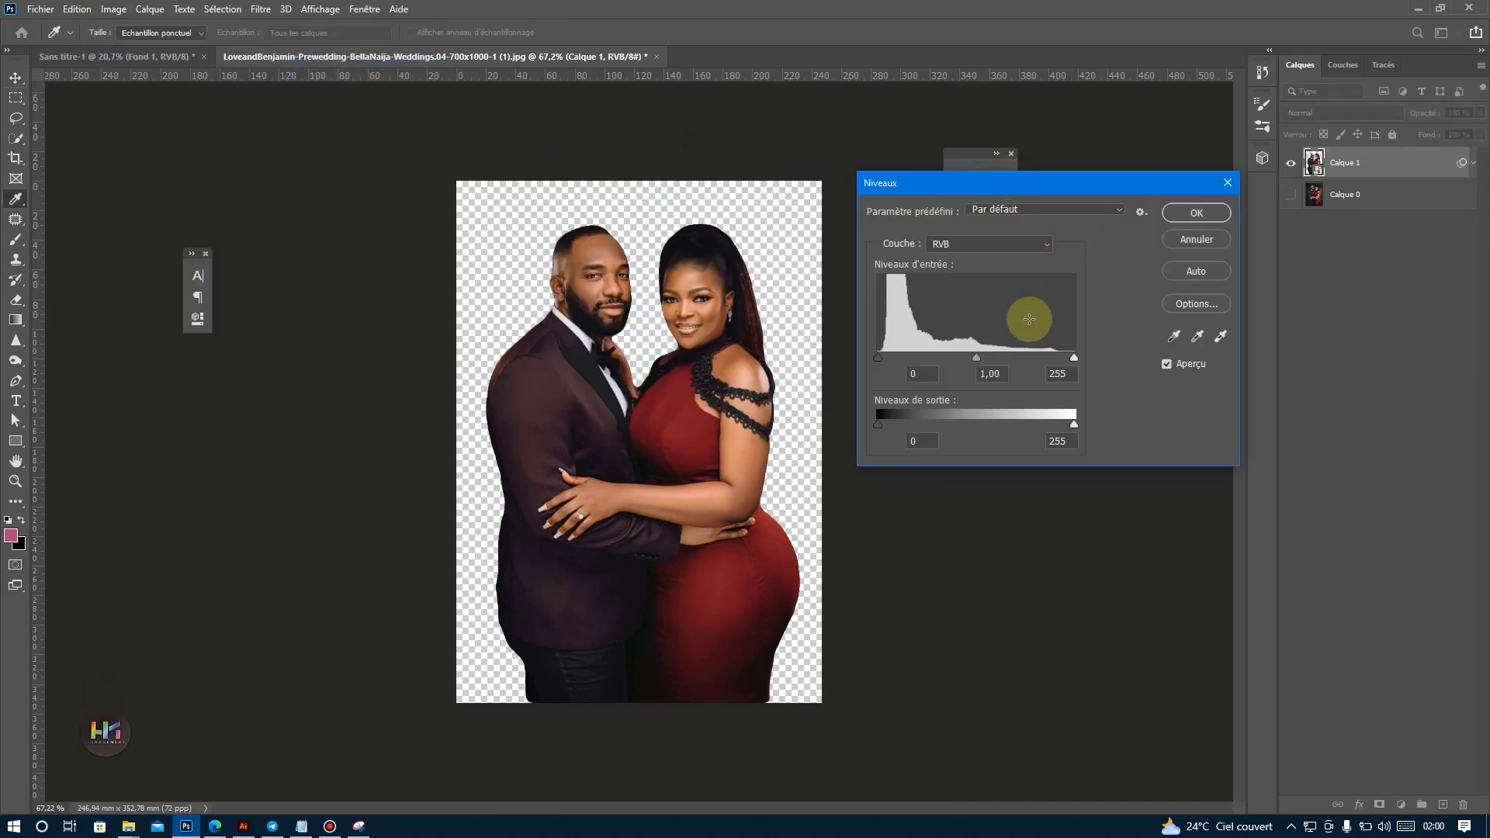
pyautogui.moveTo(1074, 358)
pyautogui.mouseDown()
pyautogui.moveTo(1038, 343)
pyautogui.moveTo(1095, 356)
pyautogui.moveTo(1021, 343)
pyautogui.moveTo(1045, 354)
pyautogui.mouseUp()
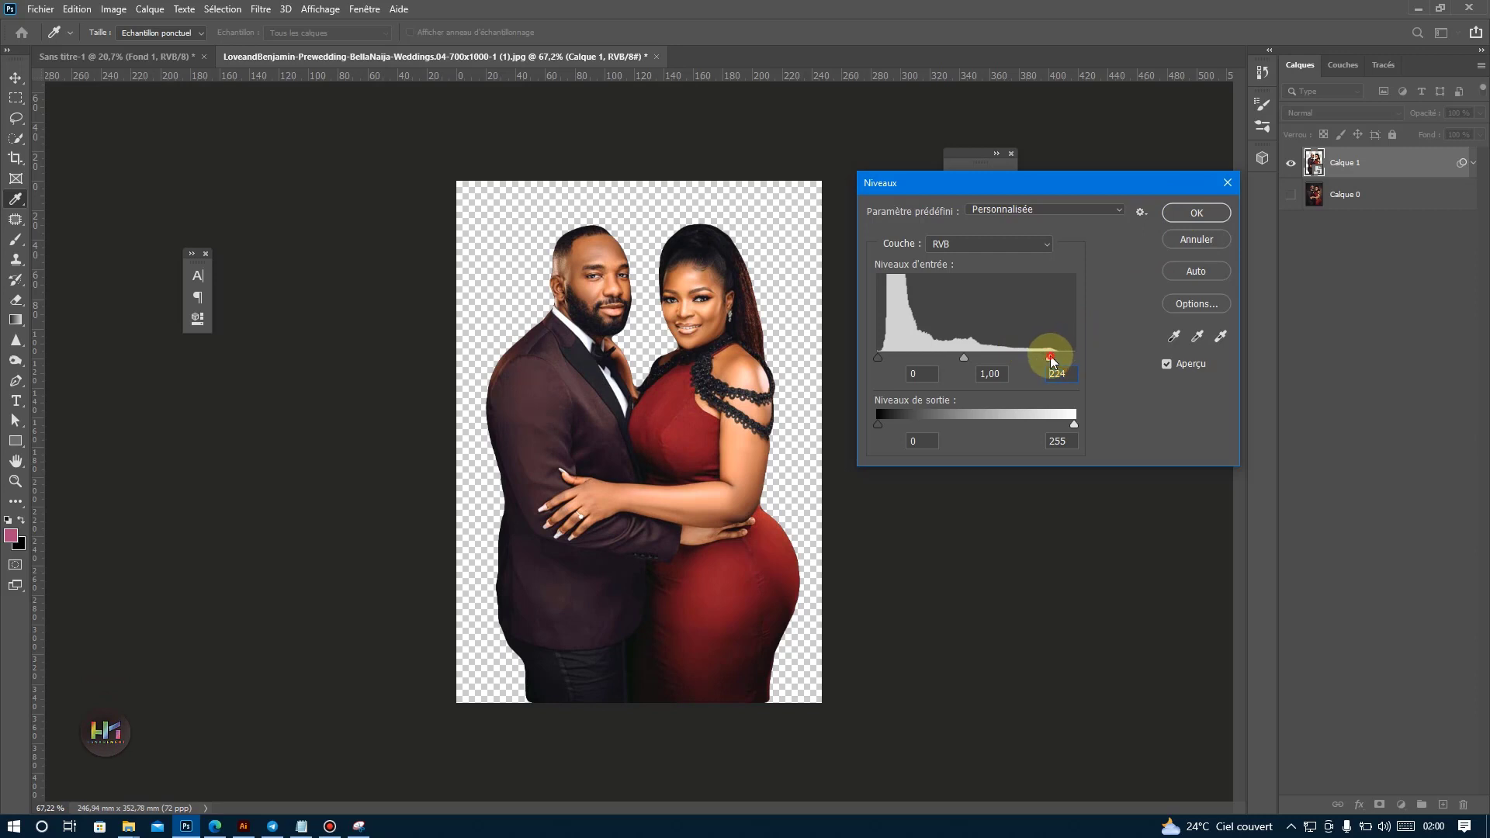
pyautogui.click(1193, 213)
# Compare the brightened couple with the original photo layer, then copy the cut-out into the poster document Sans titre-1.
pyautogui.press('v')
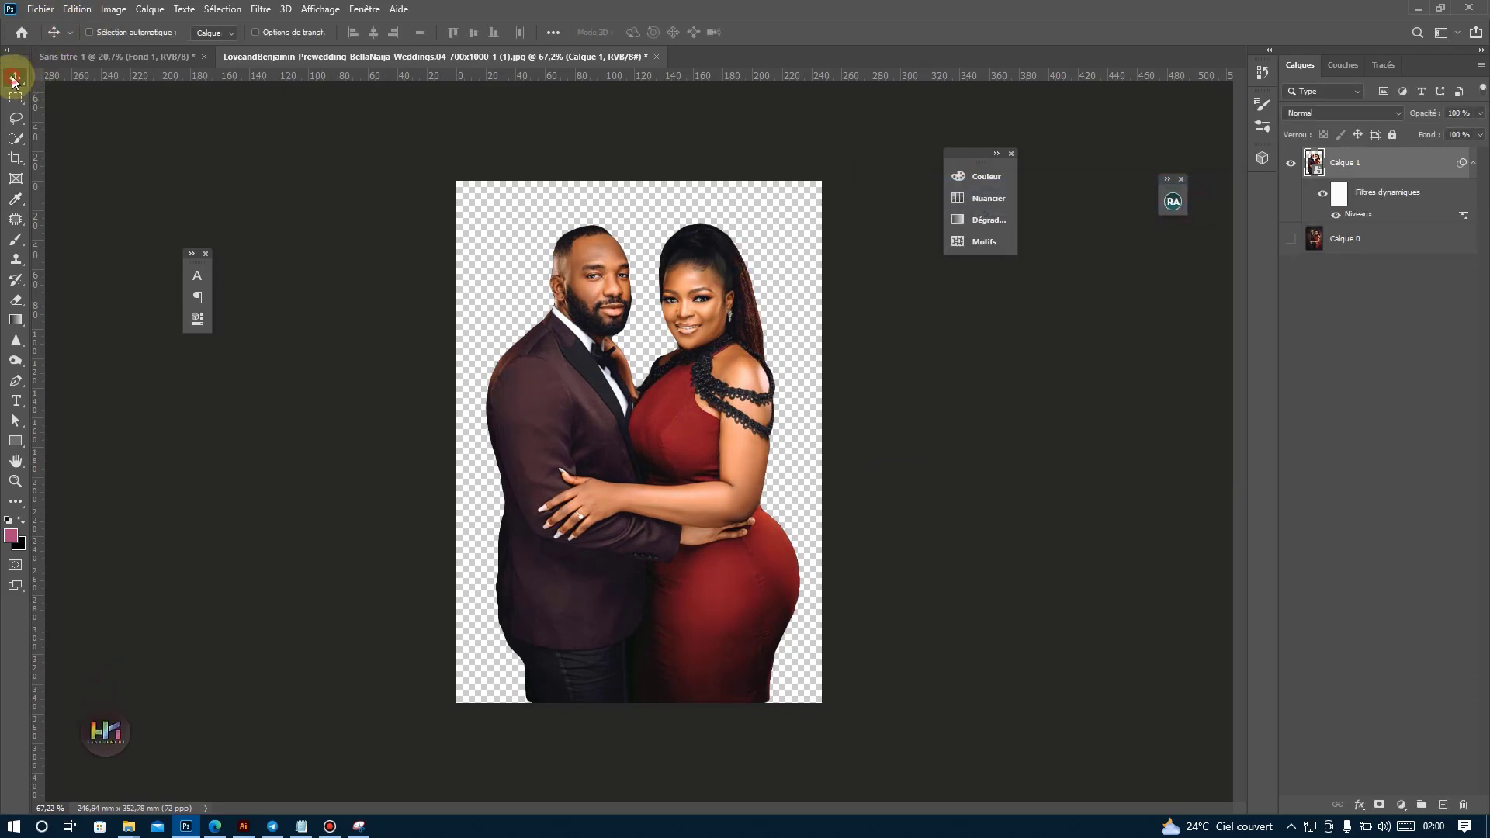
pyautogui.click(1291, 237)
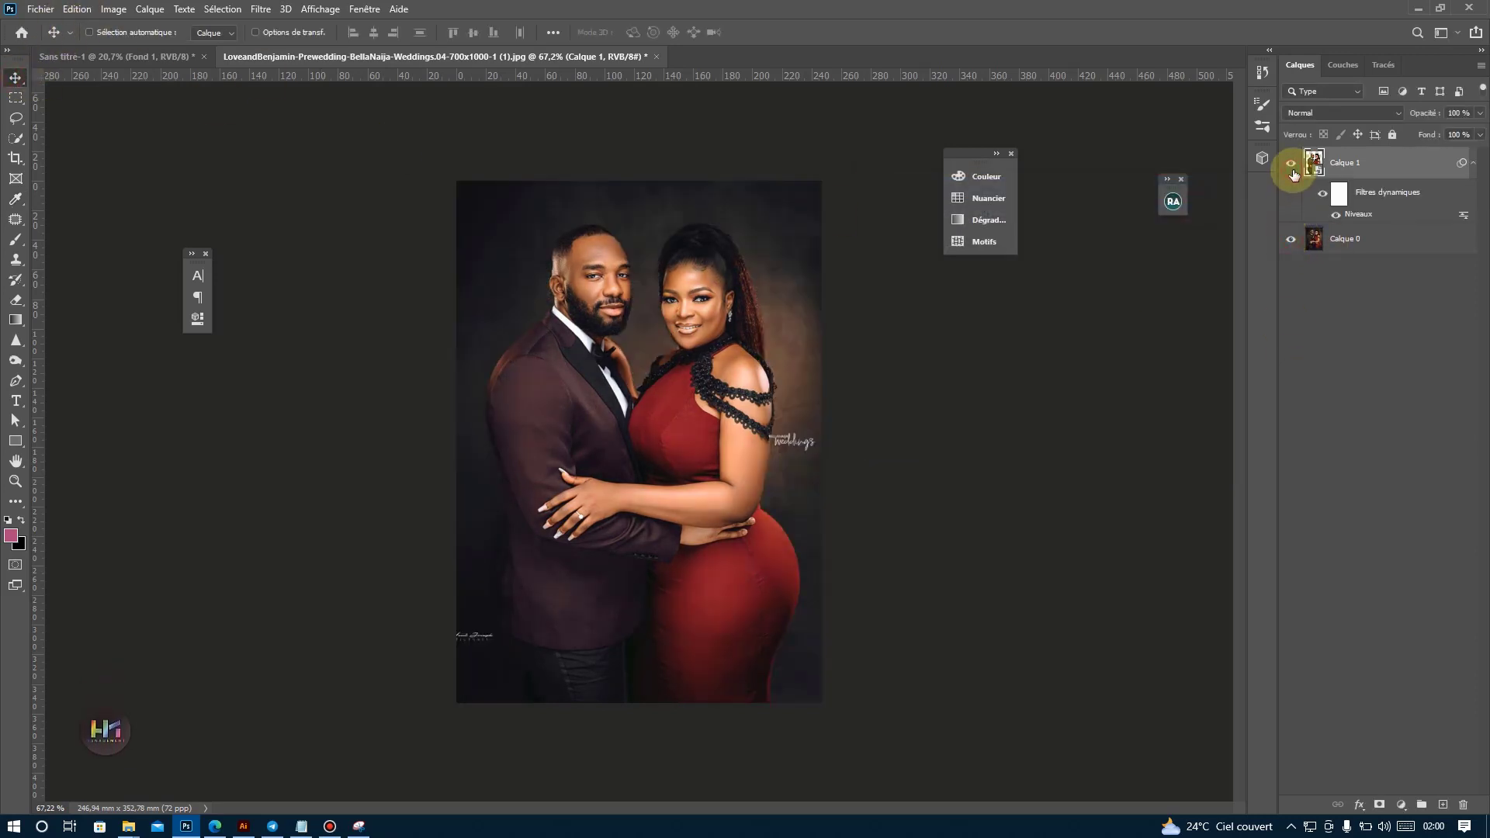
pyautogui.click(1291, 235)
pyautogui.moveTo(610, 409); pyautogui.dragTo(727, 425)
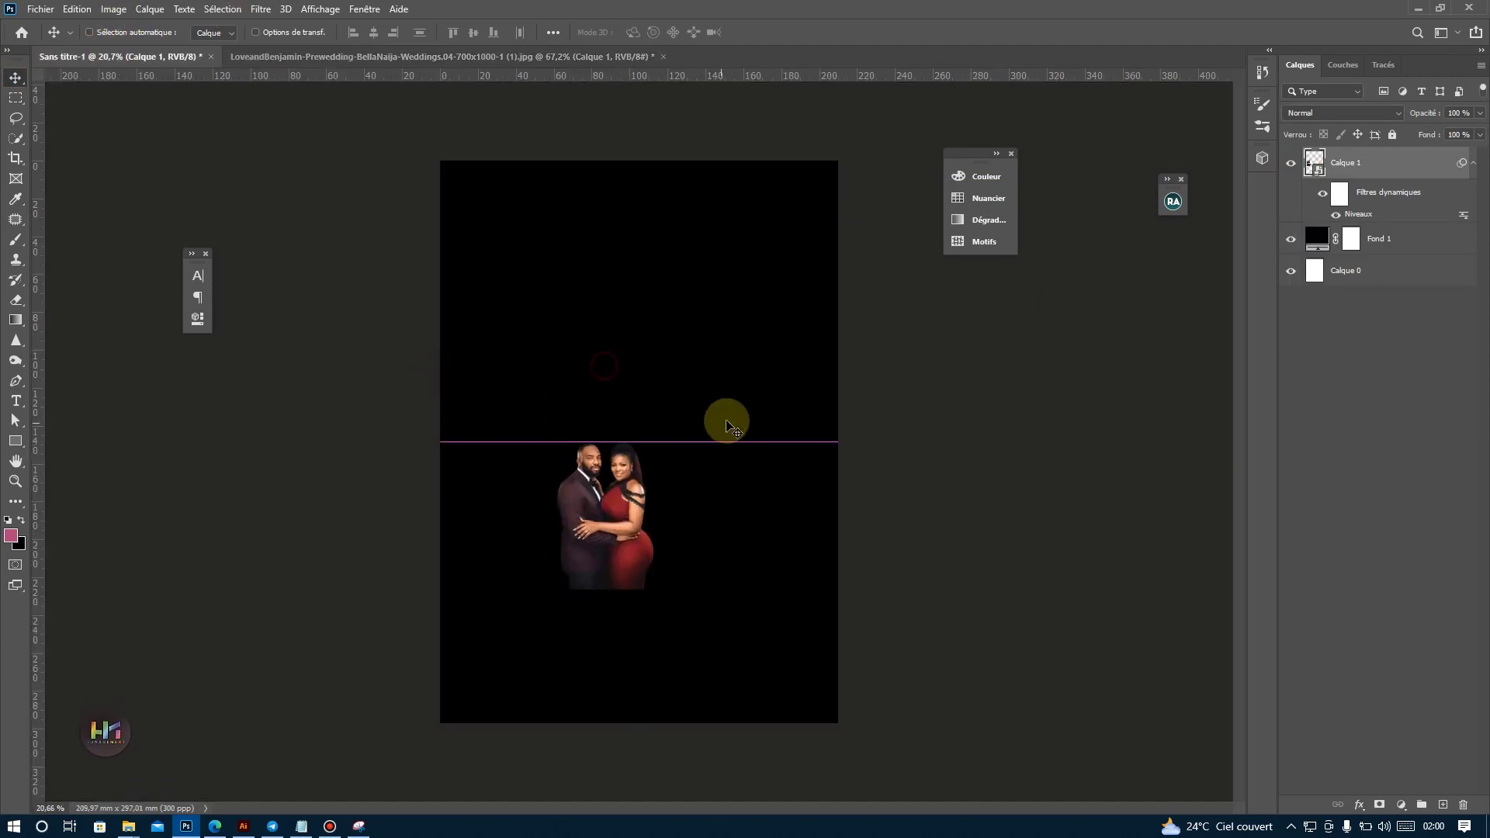
# Scale the couple to about 39.42 % and place it centred along the poster's bottom edge.
pyautogui.hotkey('ctrl', 't')
pyautogui.moveTo(652, 516); pyautogui.dragTo(677, 551)
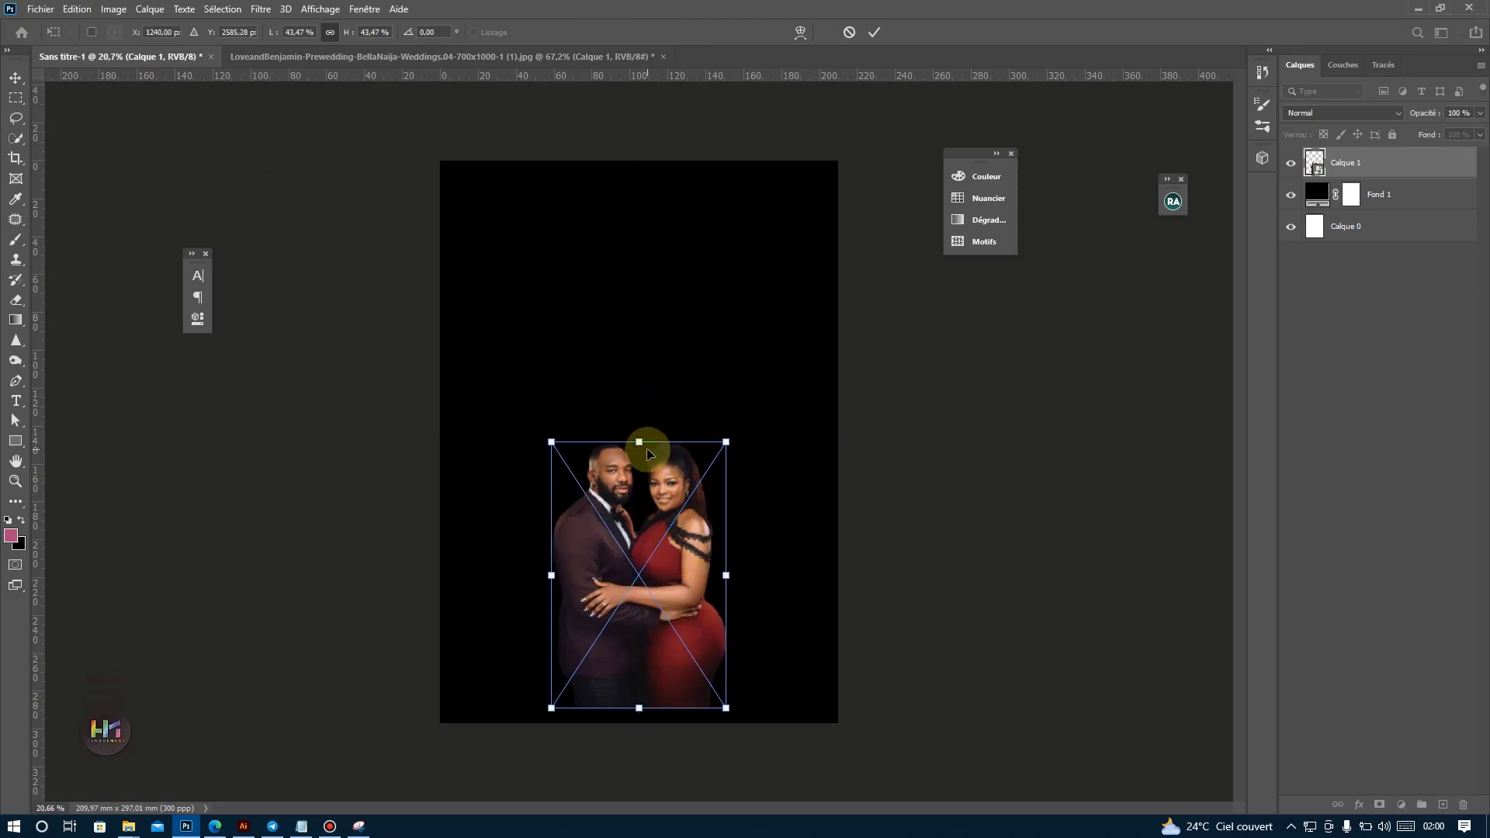
pyautogui.moveTo(643, 441); pyautogui.dragTo(639, 466)
pyautogui.press('Return')
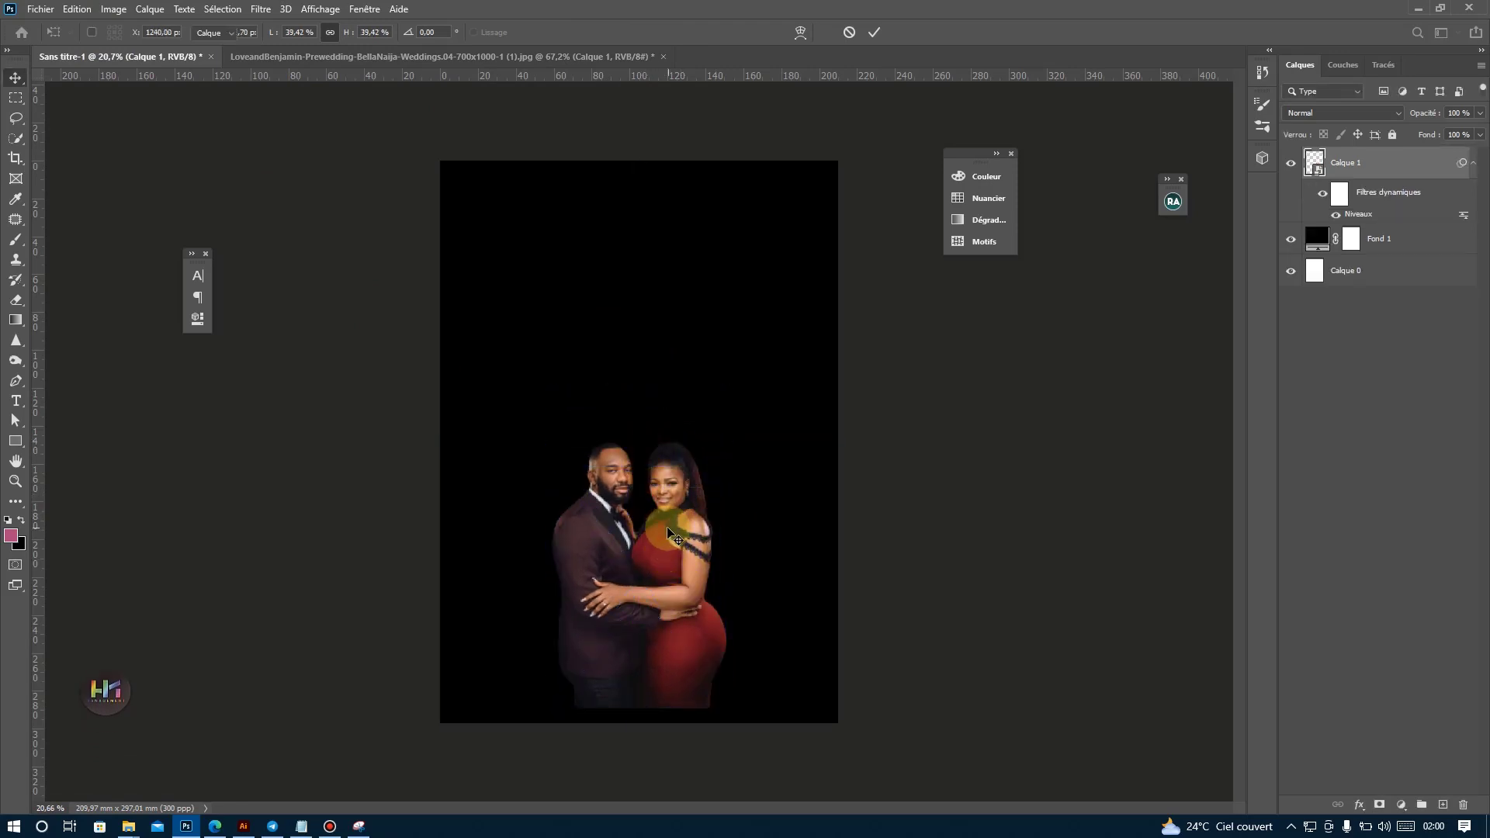
pyautogui.moveTo(672, 531); pyautogui.dragTo(671, 554)
pyautogui.hotkey('ctrl', '+')
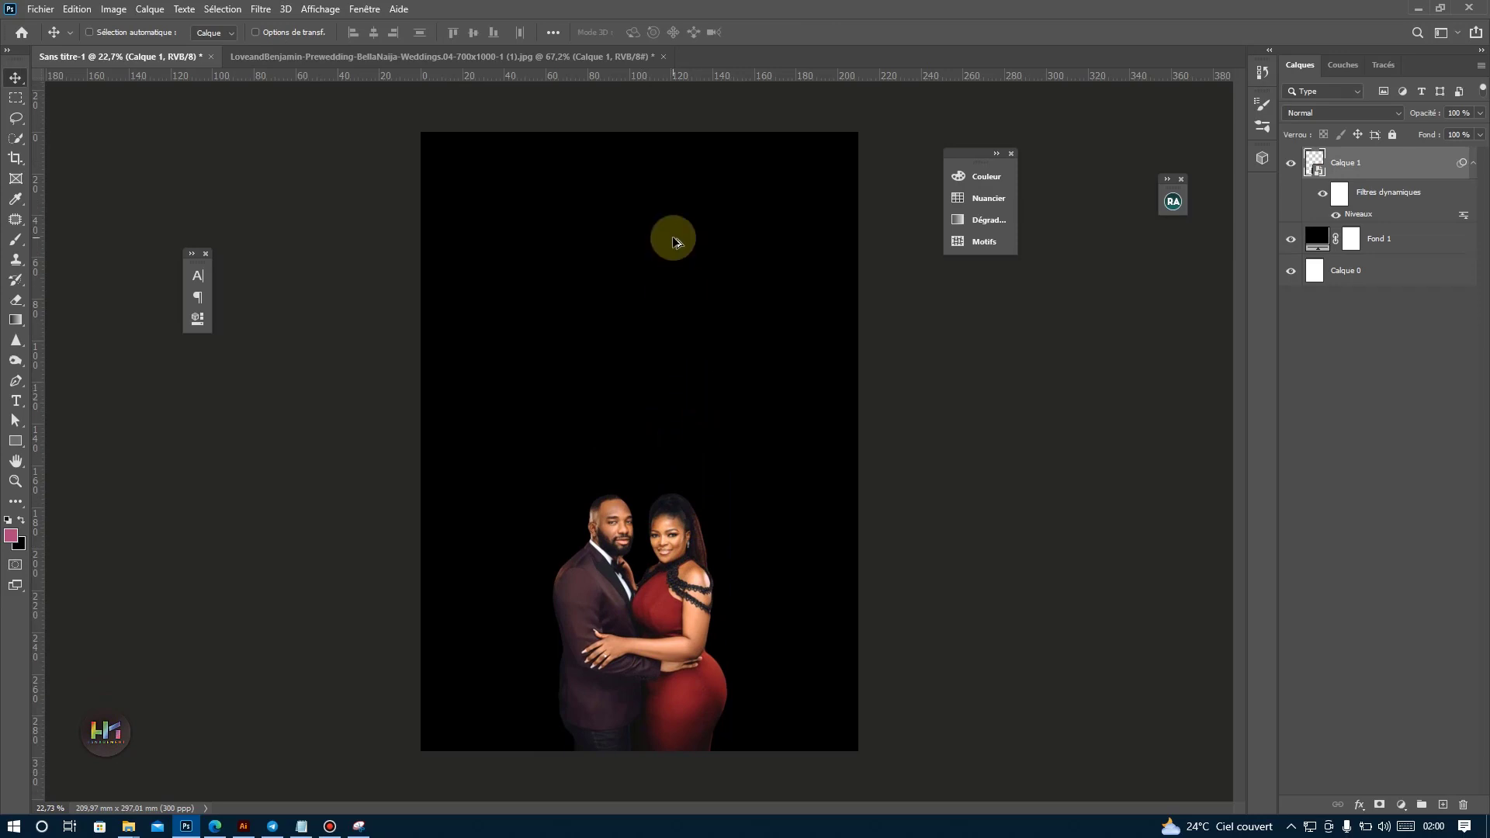
# Copy the event name *KASEN ANNUAL GALA NIGHT from the Notepad text document and return to Photoshop.
pyautogui.scroll(-1, 668, 245)
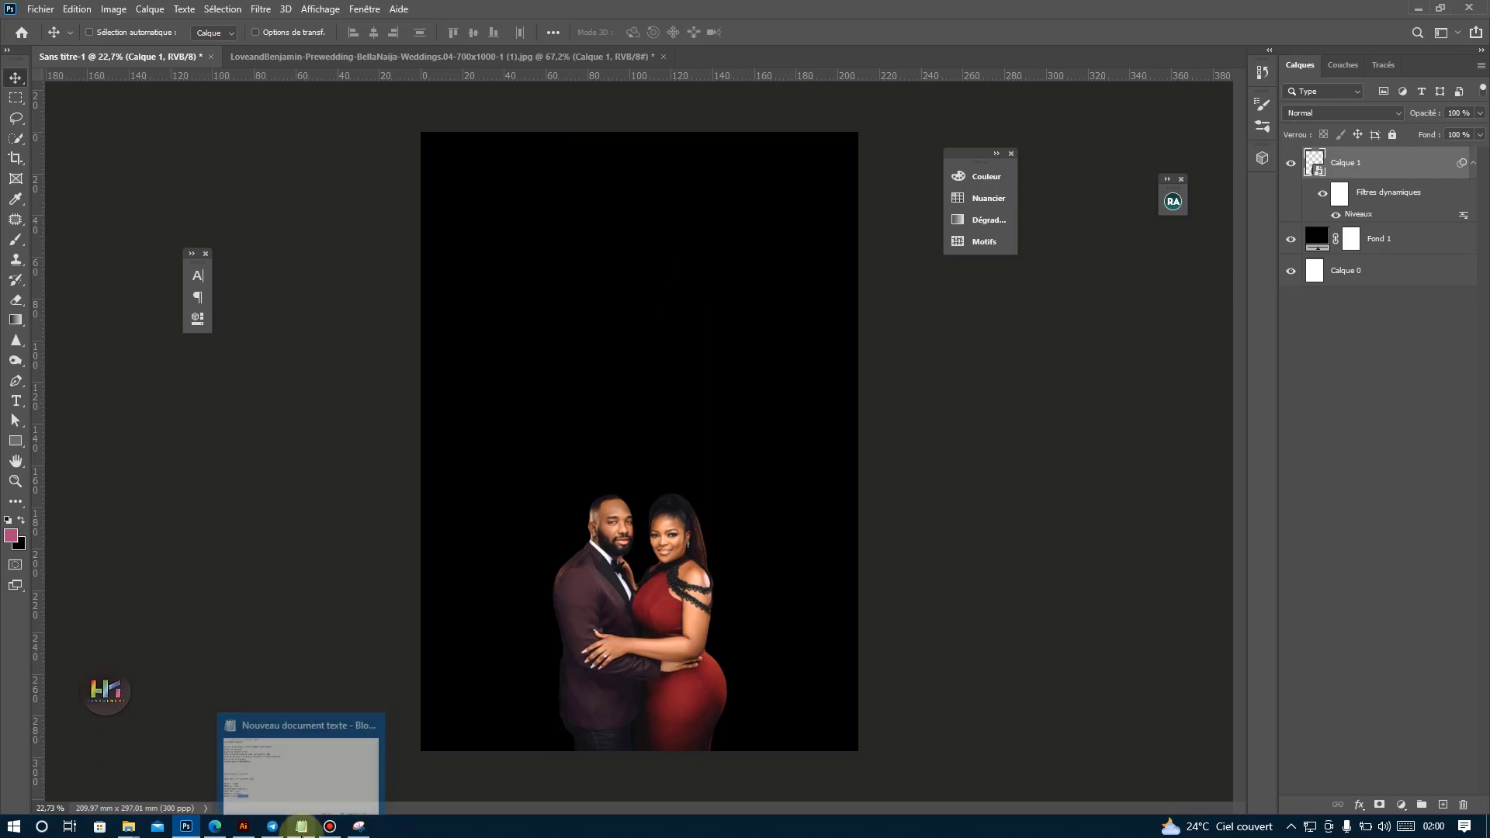
pyautogui.click(301, 757)
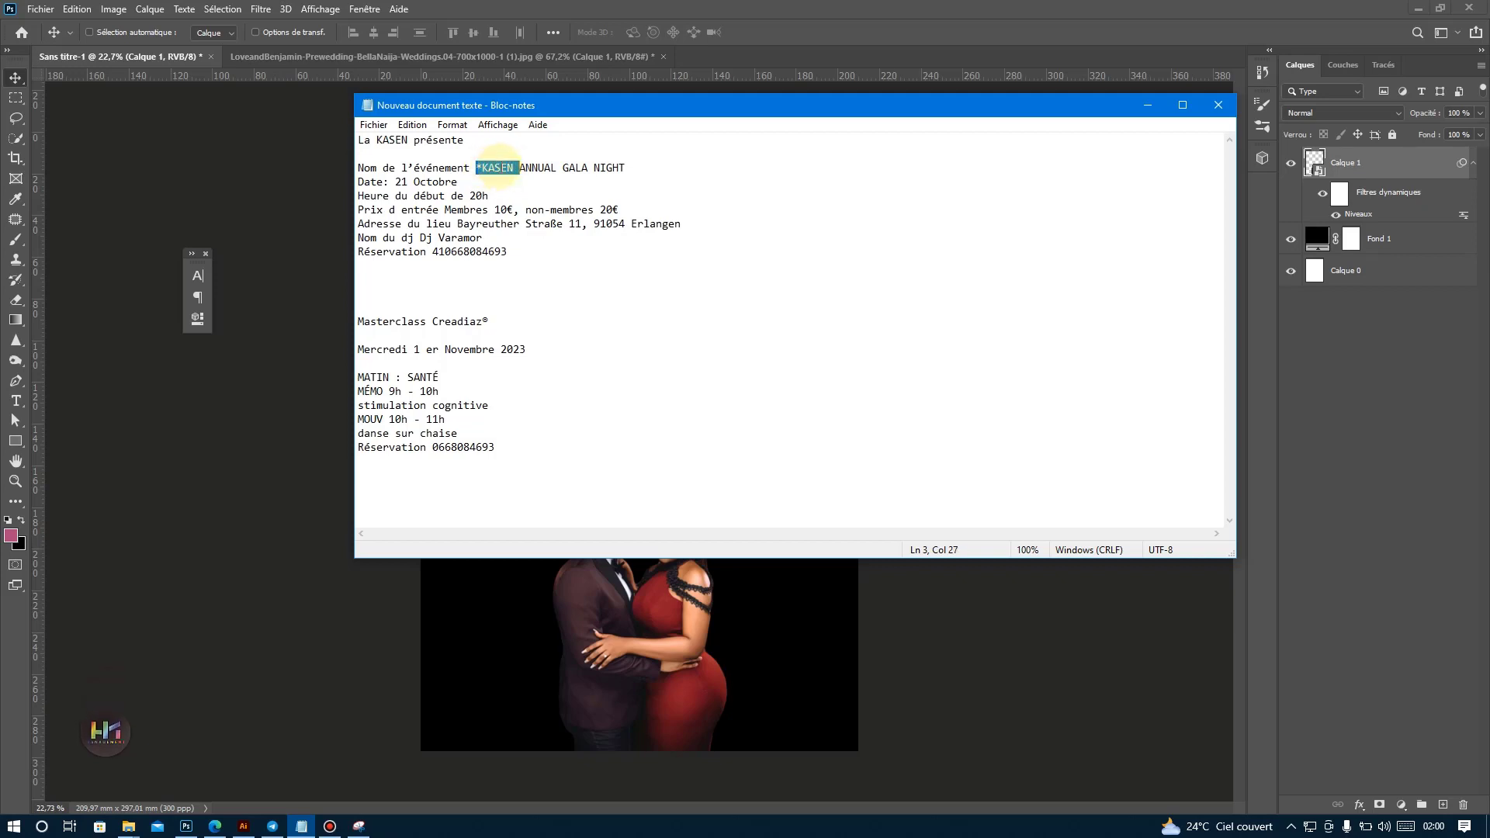
pyautogui.moveTo(481, 167); pyautogui.dragTo(719, 160)
pyautogui.hotkey('ctrl', 'c')
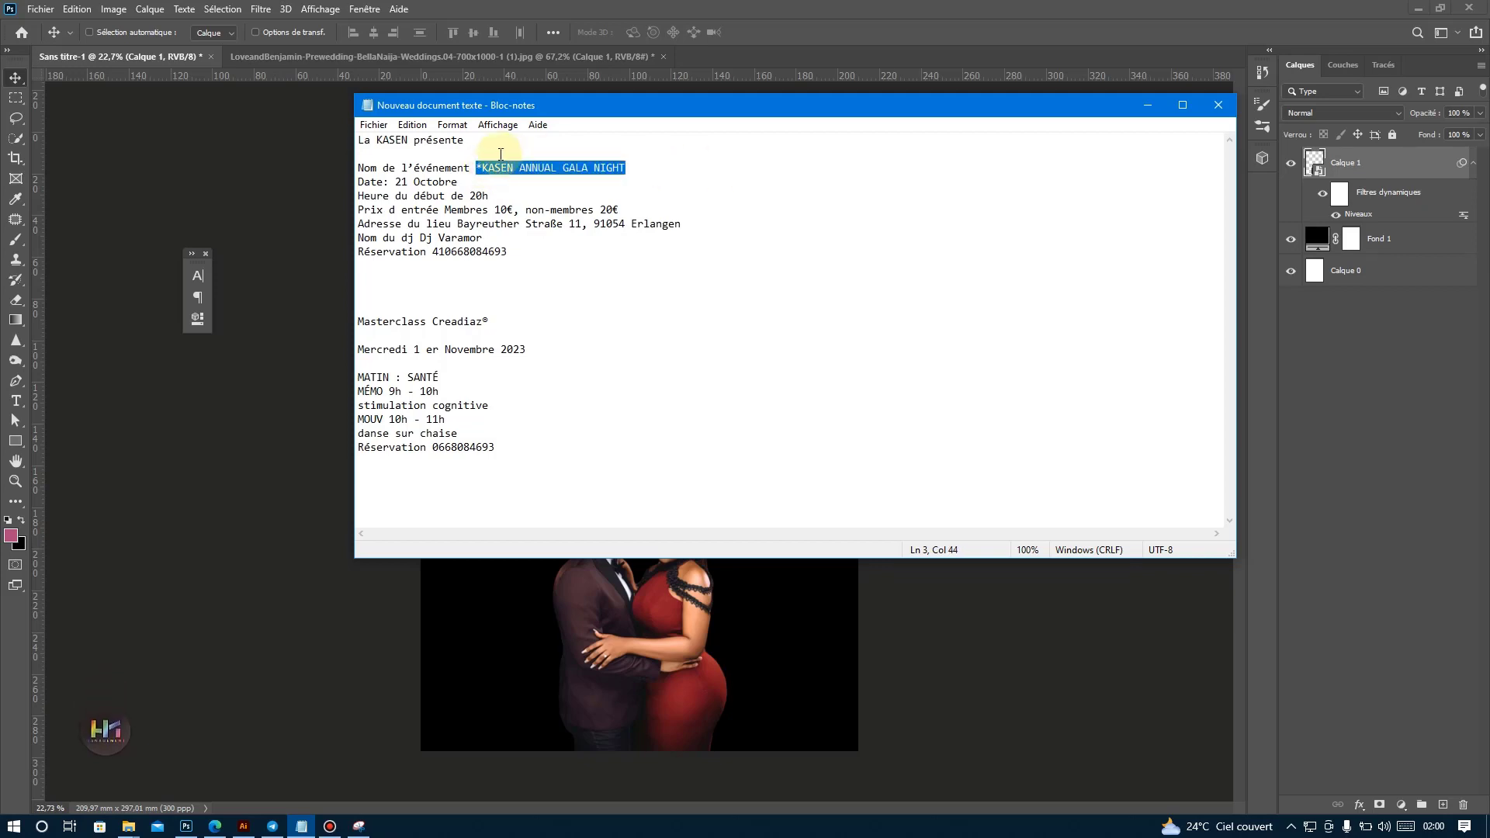
pyautogui.click(187, 827)
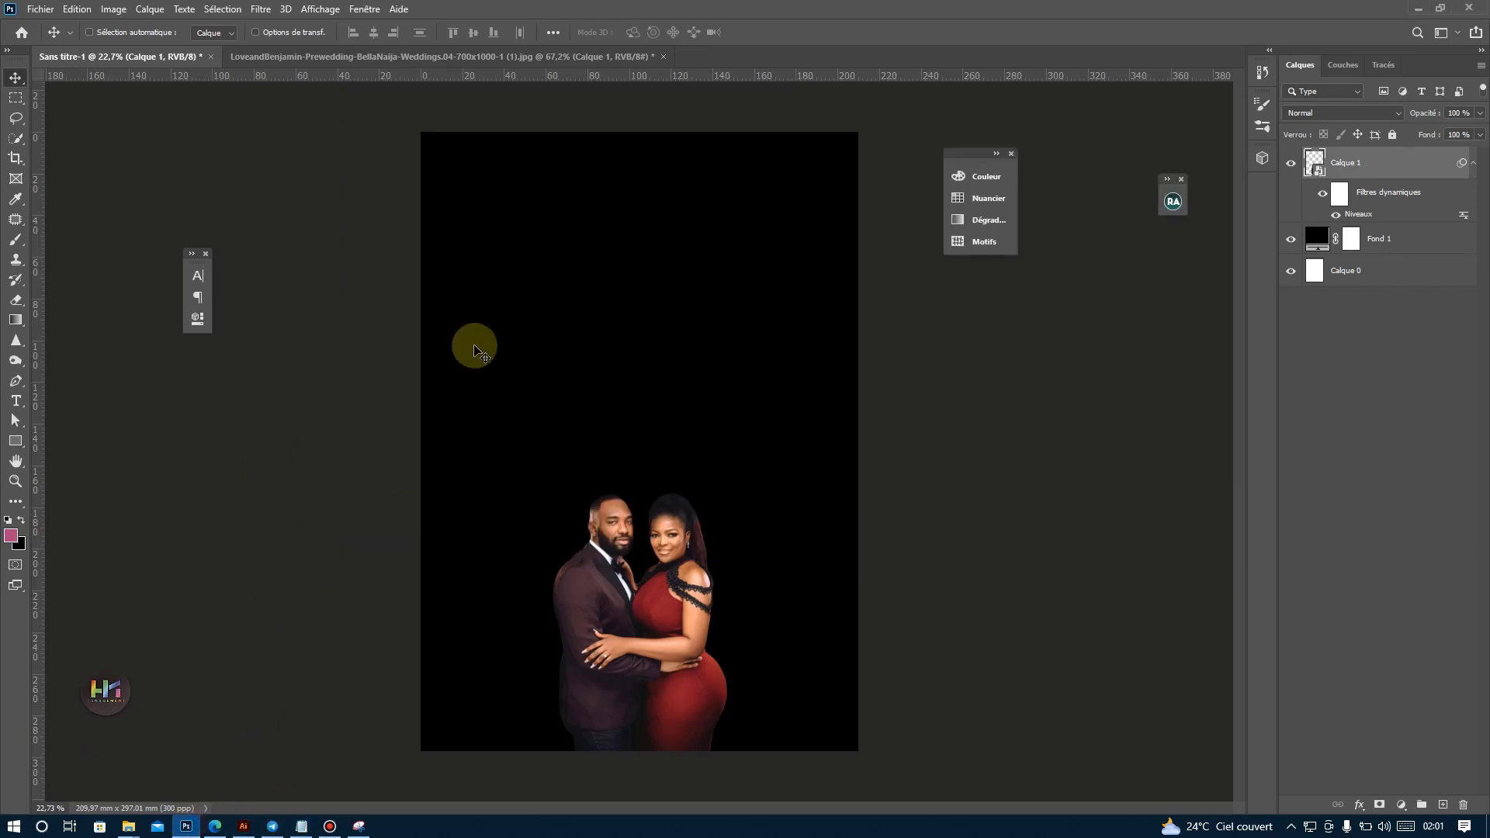
# Paste the event name as white text in the poster's upper part and shorten it to *KASEN.
pyautogui.click(15, 400)
pyautogui.click(504, 243)
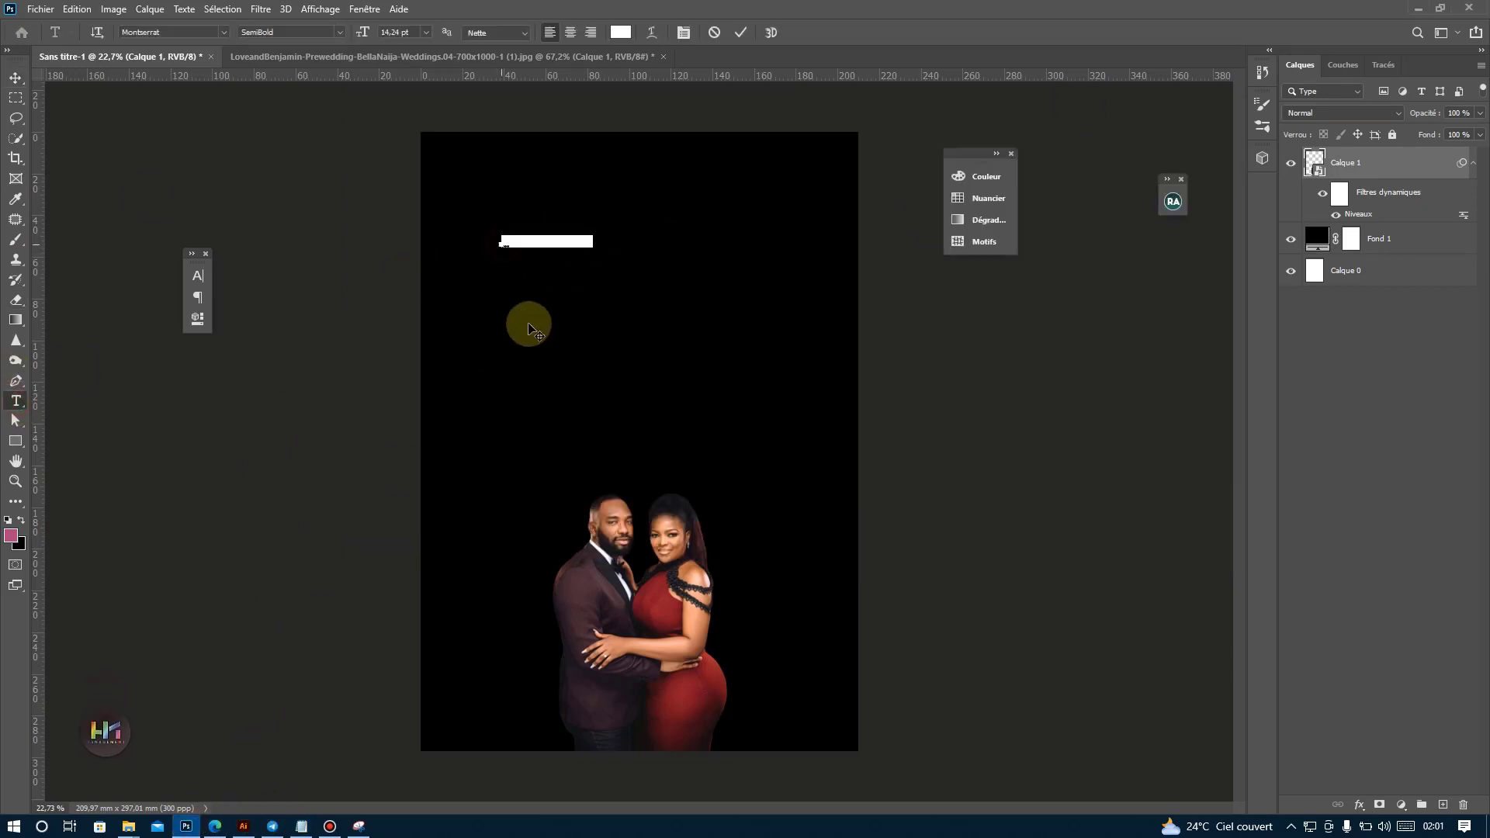
pyautogui.hotkey('ctrl', 'v')
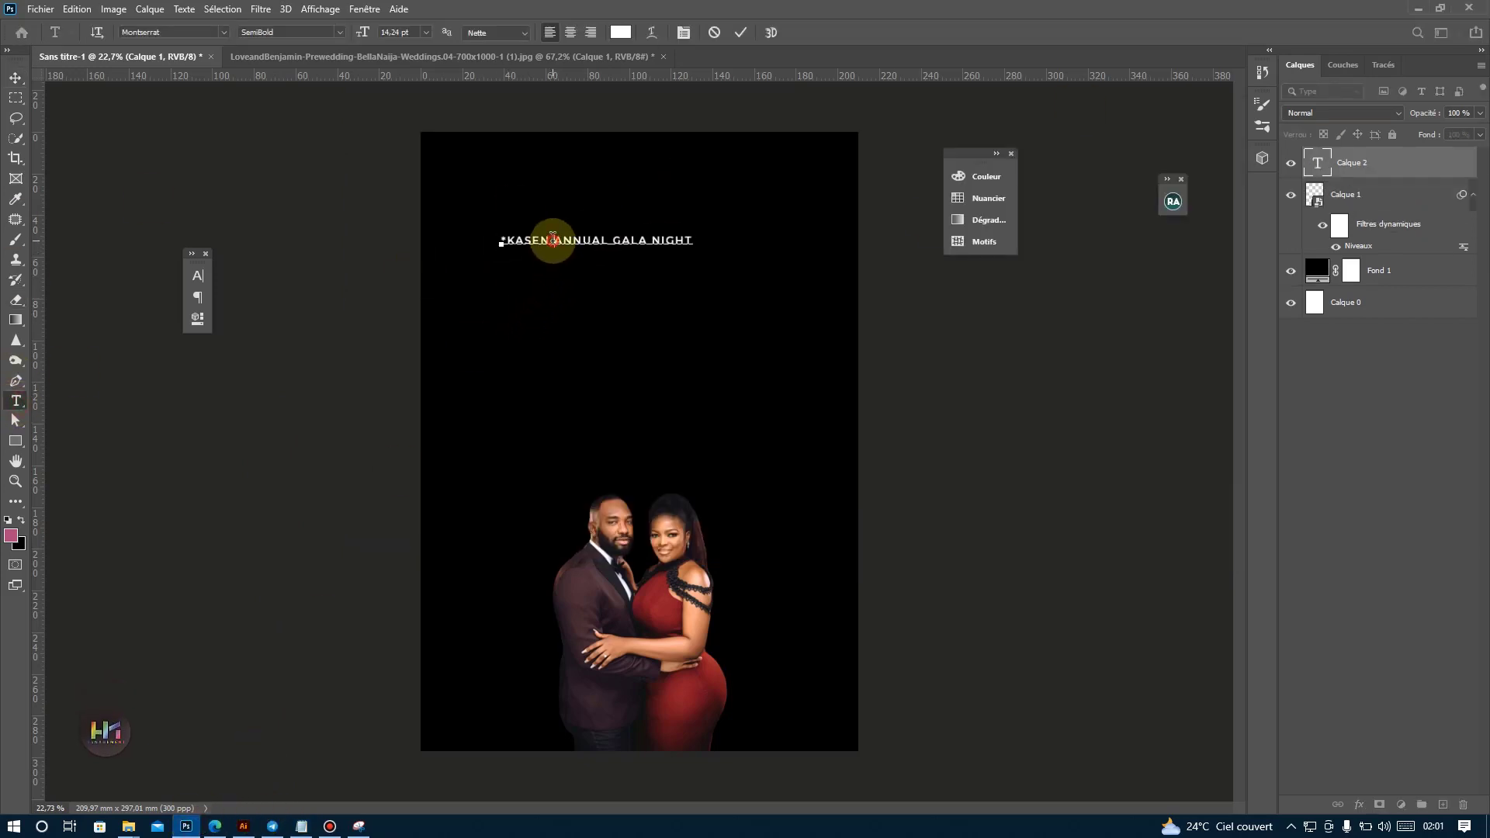
pyautogui.moveTo(552, 239); pyautogui.dragTo(1129, 295)
pyautogui.press('BackSpace')
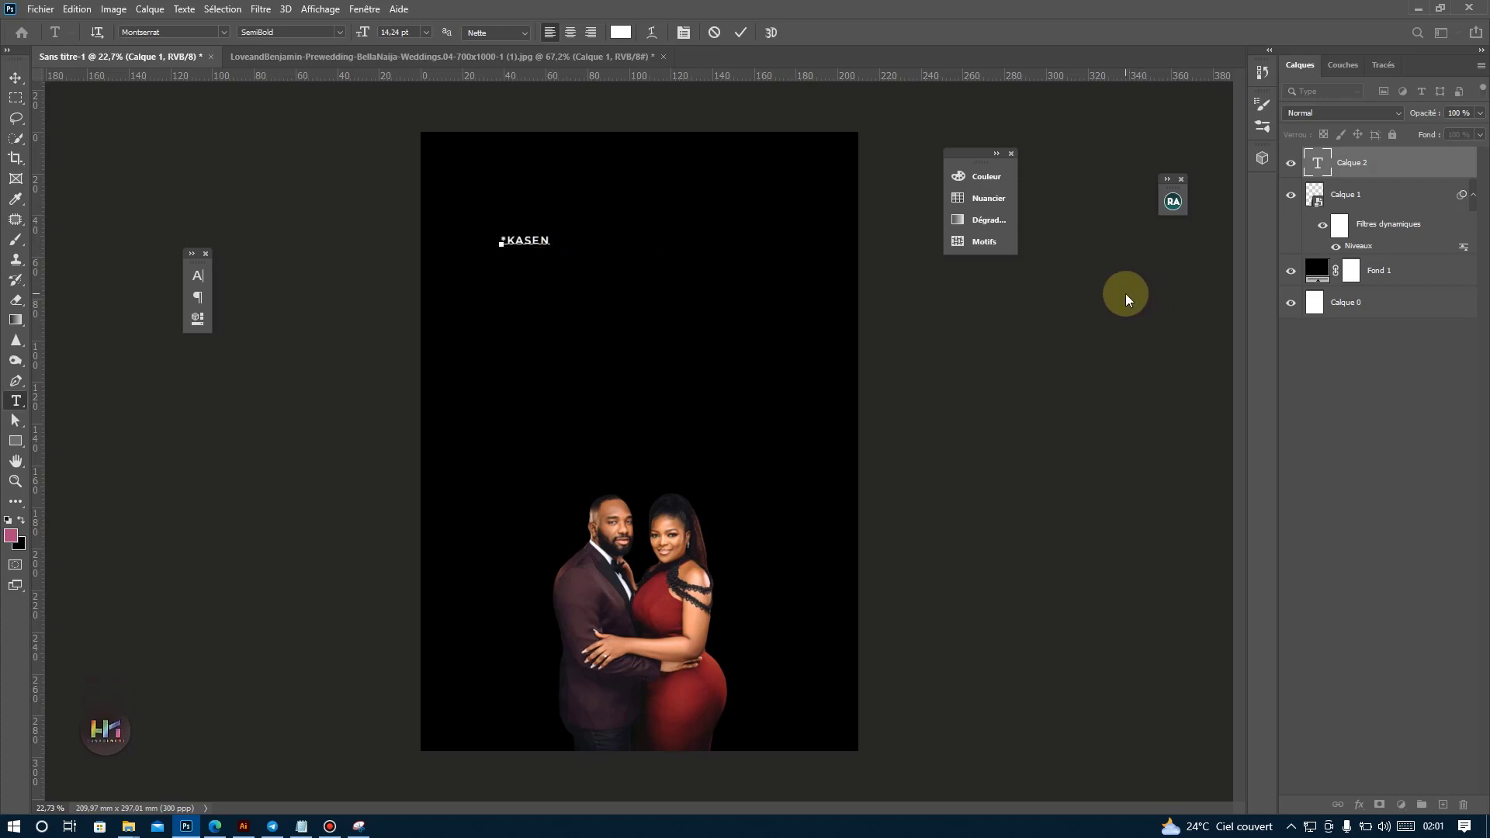
pyautogui.click(740, 32)
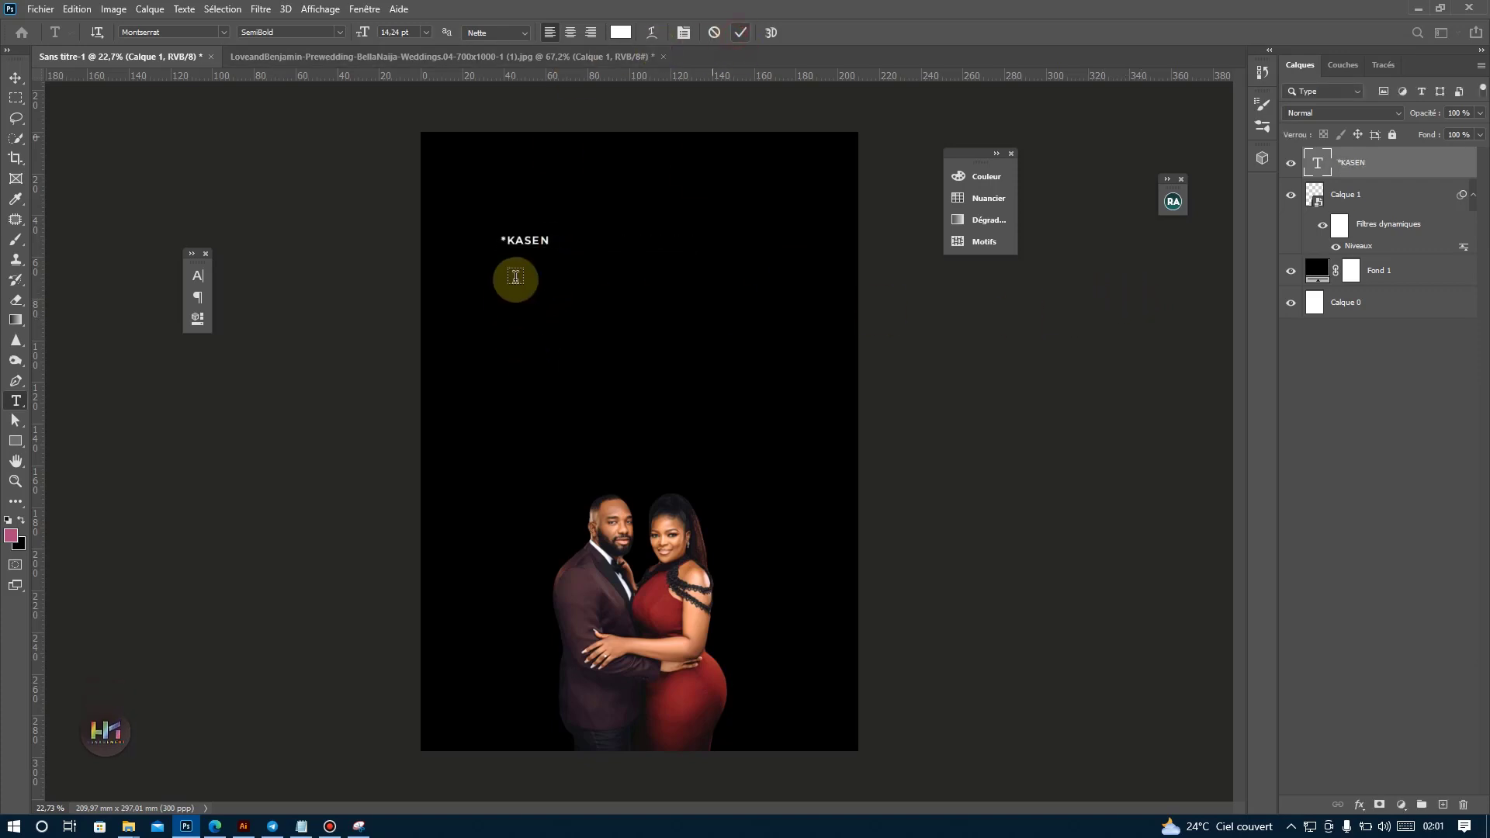
# Enlarge the *KASEN text to about 79.46 pt and remove its leading asterisk.
pyautogui.click(16, 77)
pyautogui.hotkey('ctrl', 't')
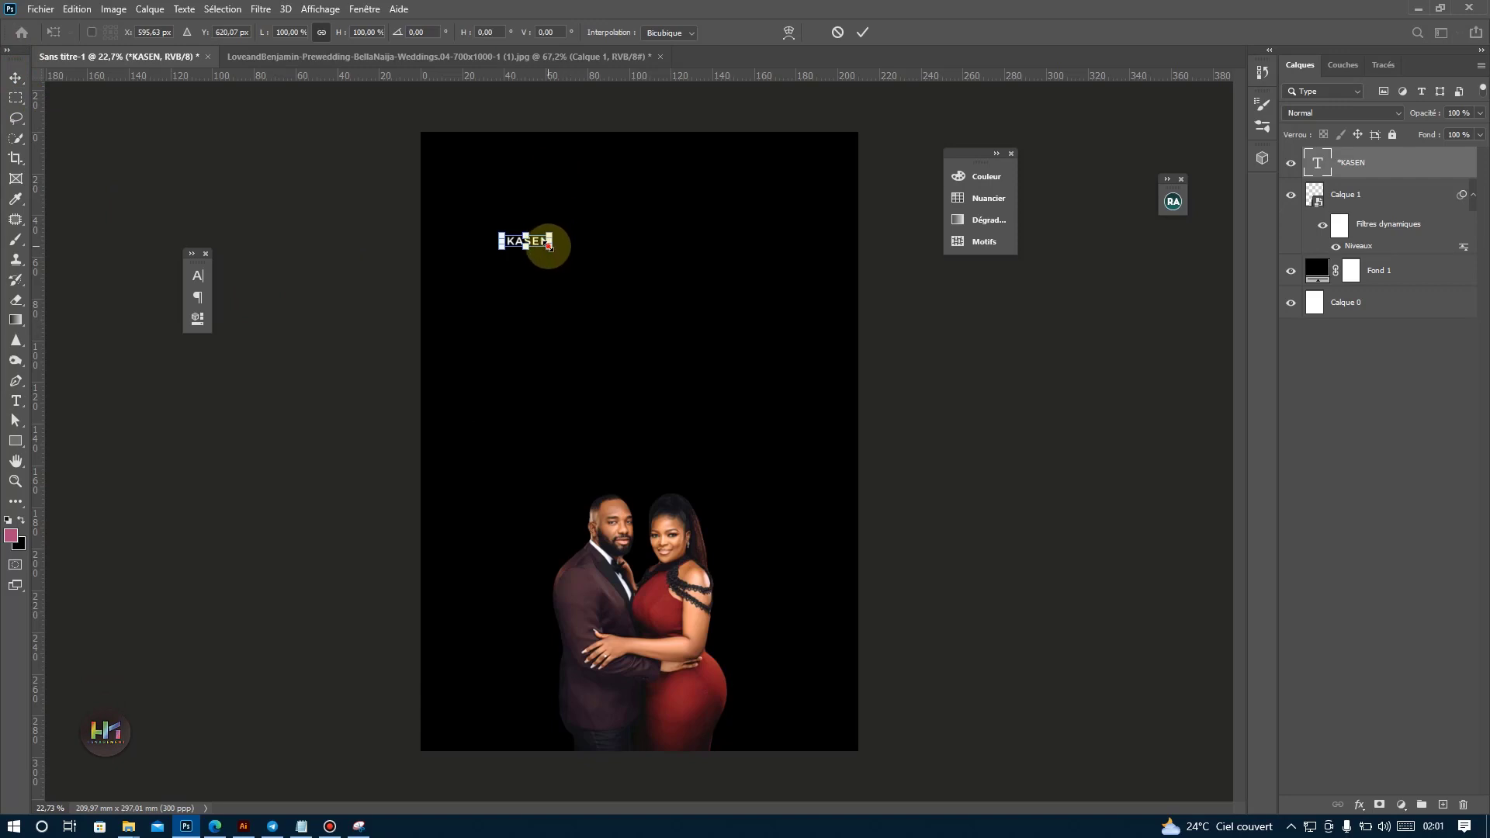
pyautogui.moveTo(550, 245); pyautogui.dragTo(774, 300)
pyautogui.press('Return')
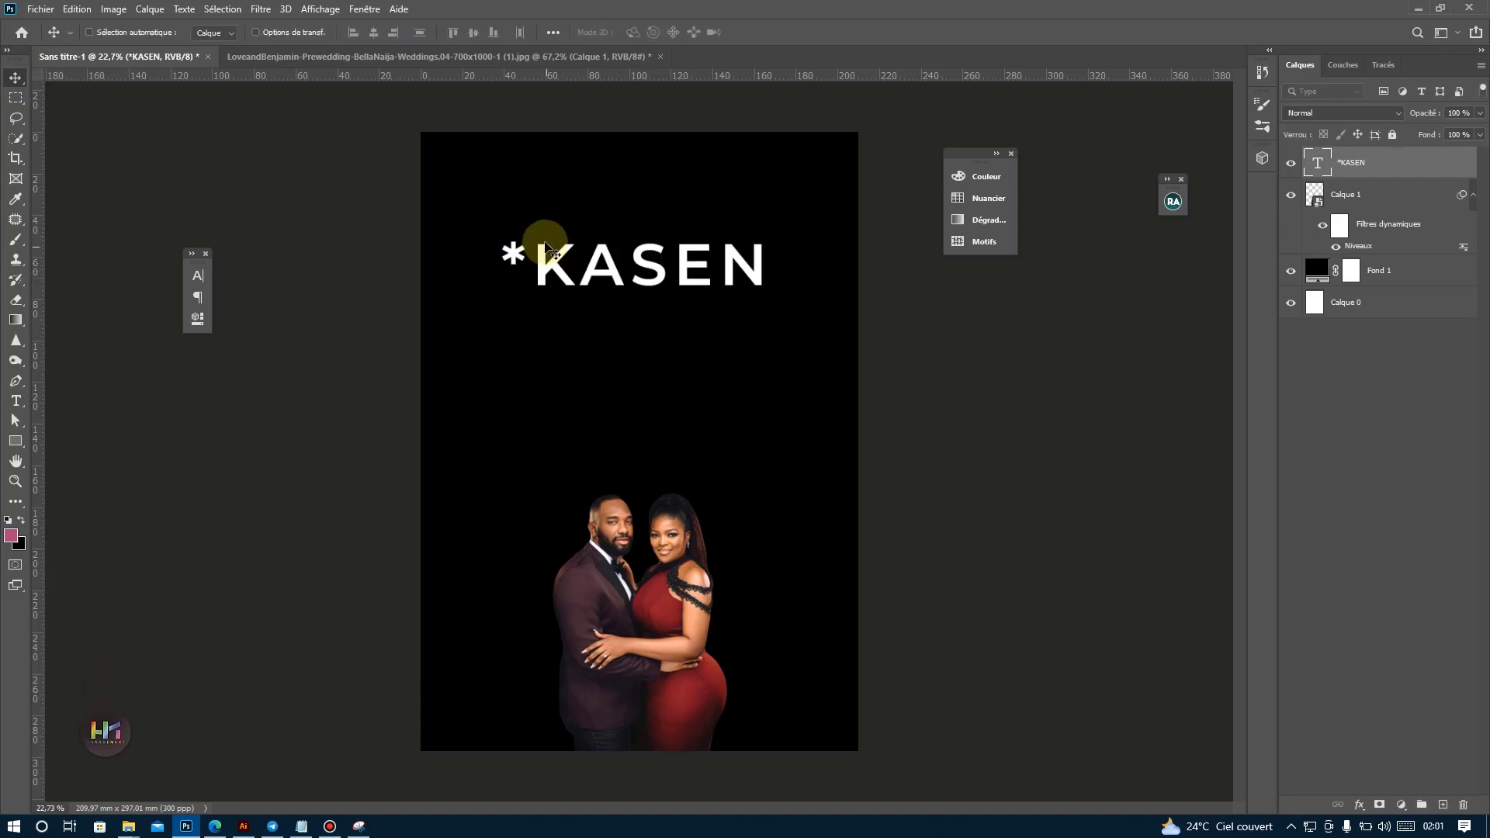
pyautogui.doubleClick(547, 264)
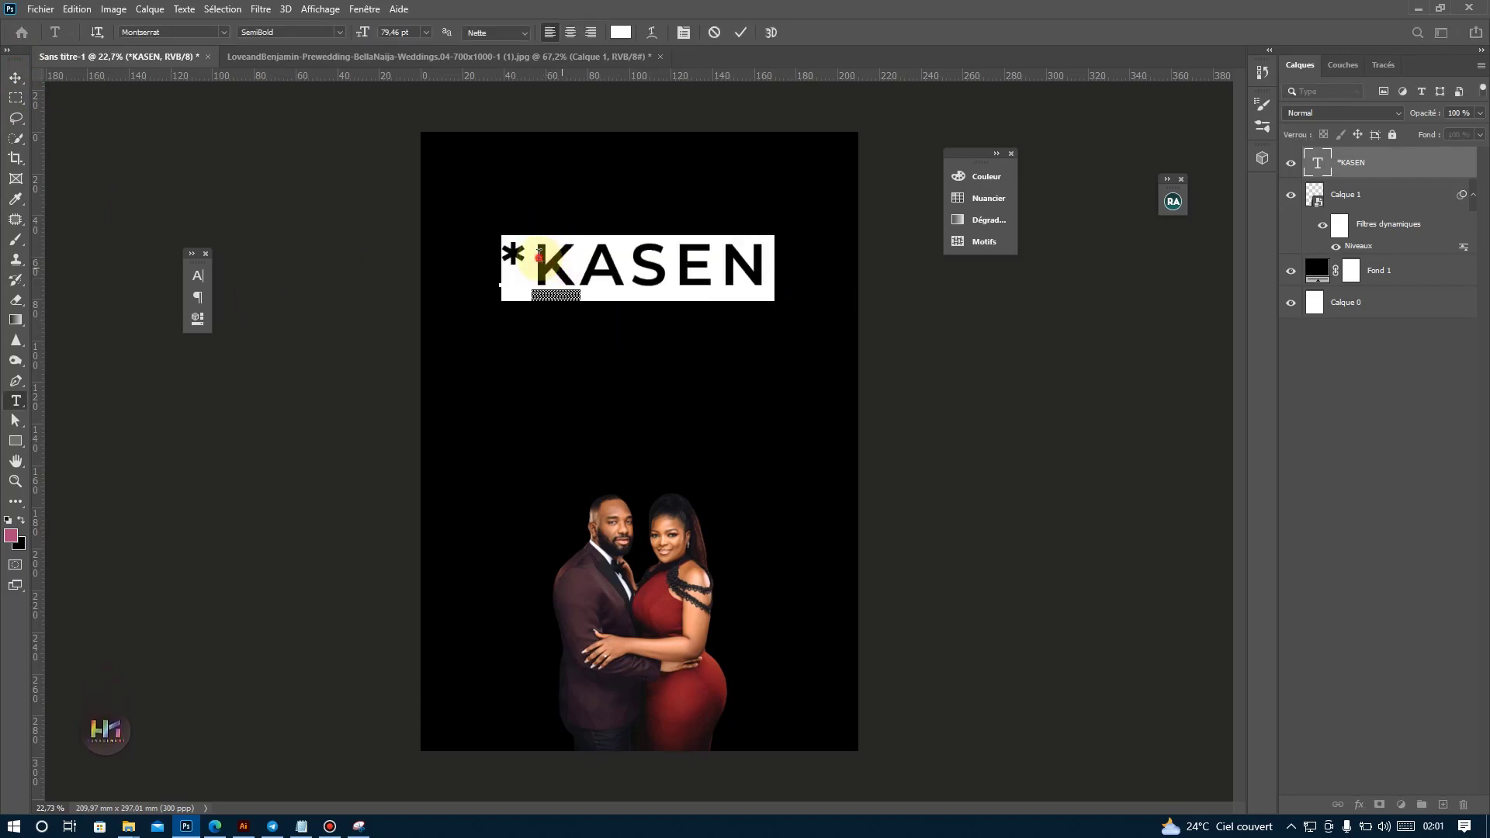
pyautogui.click(537, 247)
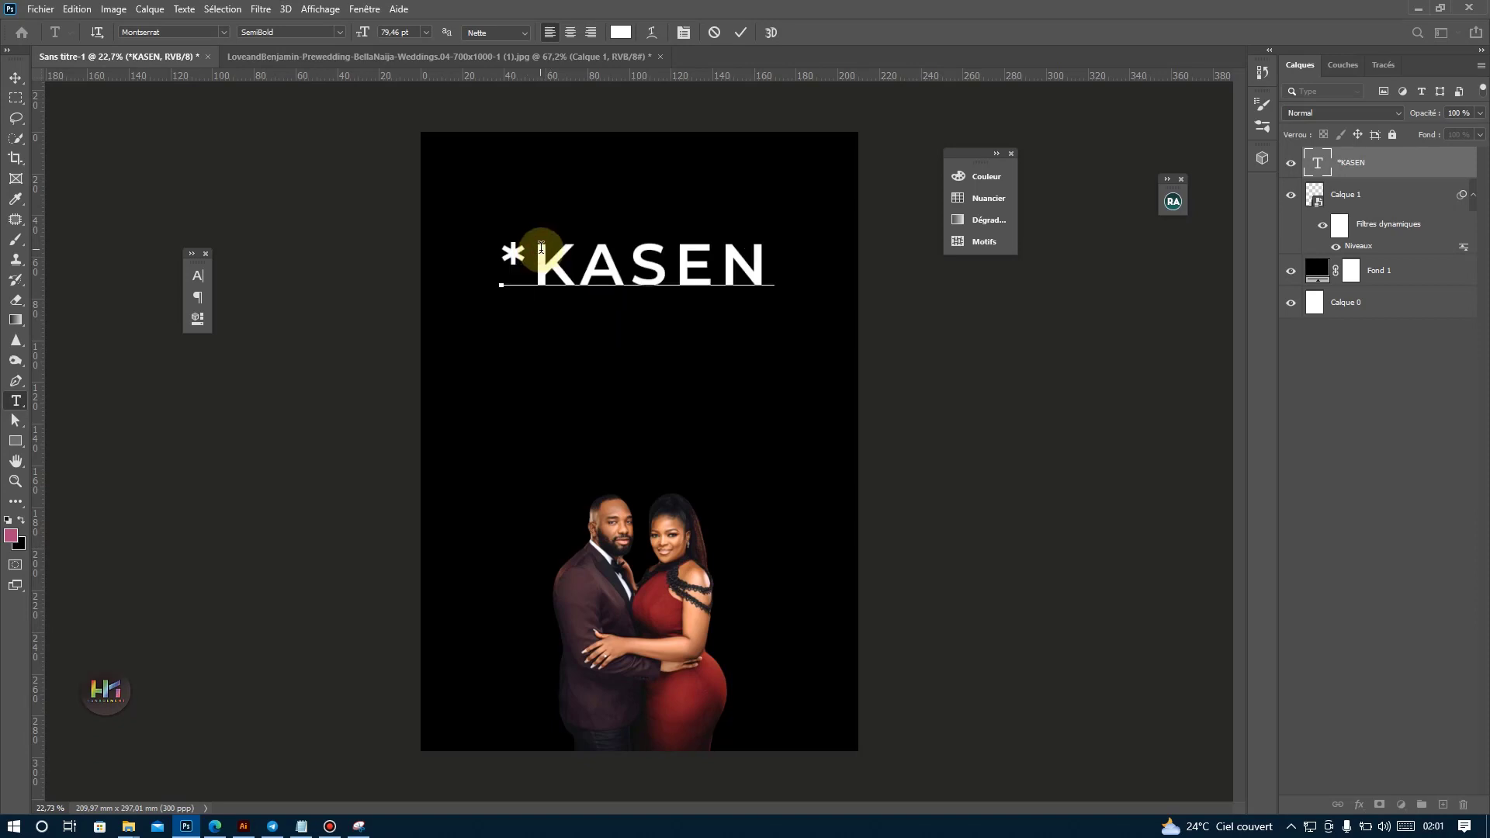
pyautogui.press('BackSpace')
pyautogui.click(23, 81)
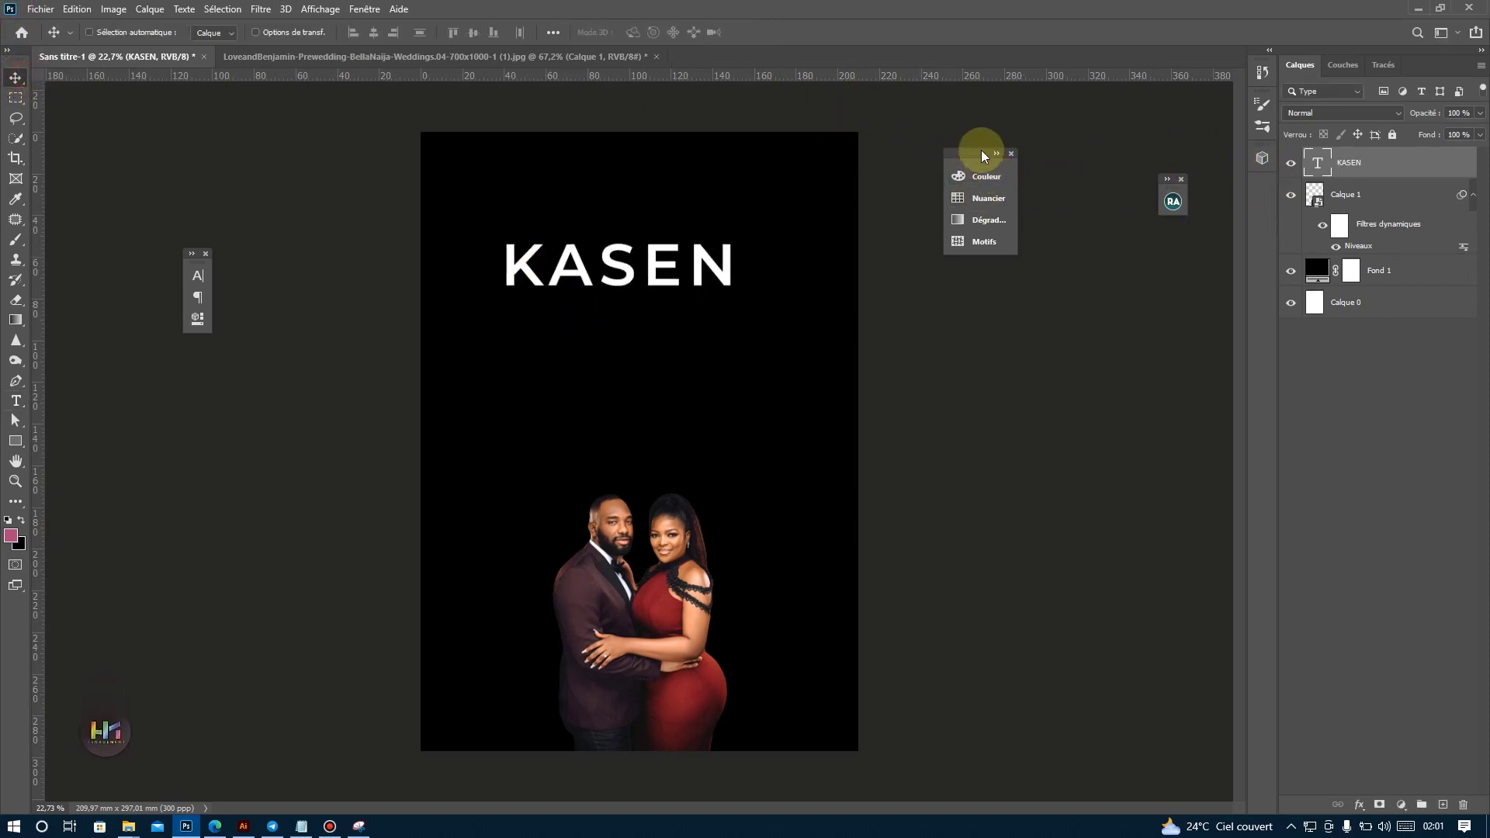
# Set the tracking of the KASEN text to 0.
pyautogui.doubleClick(1318, 169)
pyautogui.click(690, 35)
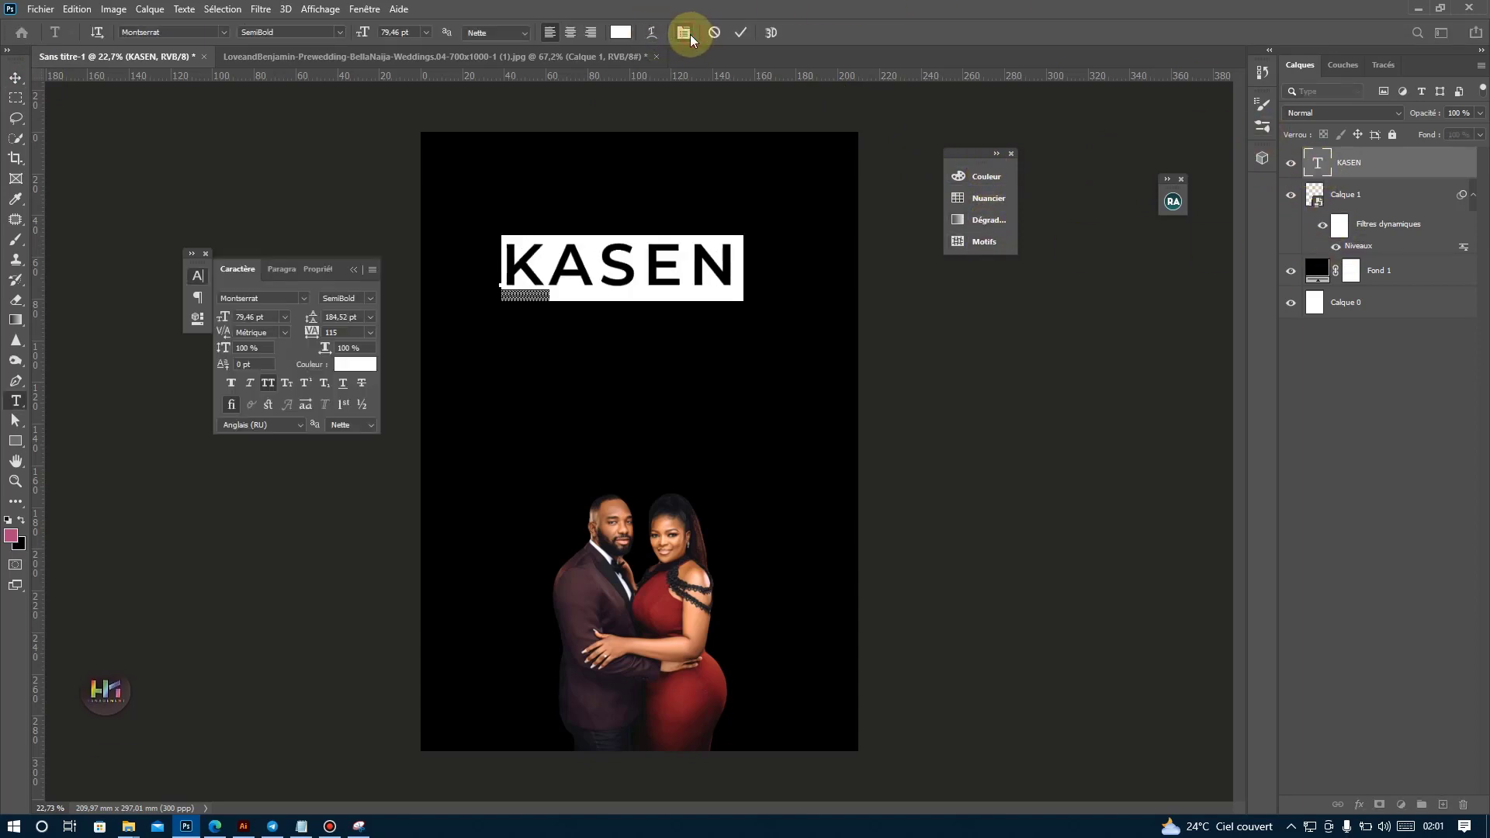
pyautogui.moveTo(338, 269); pyautogui.dragTo(1095, 355)
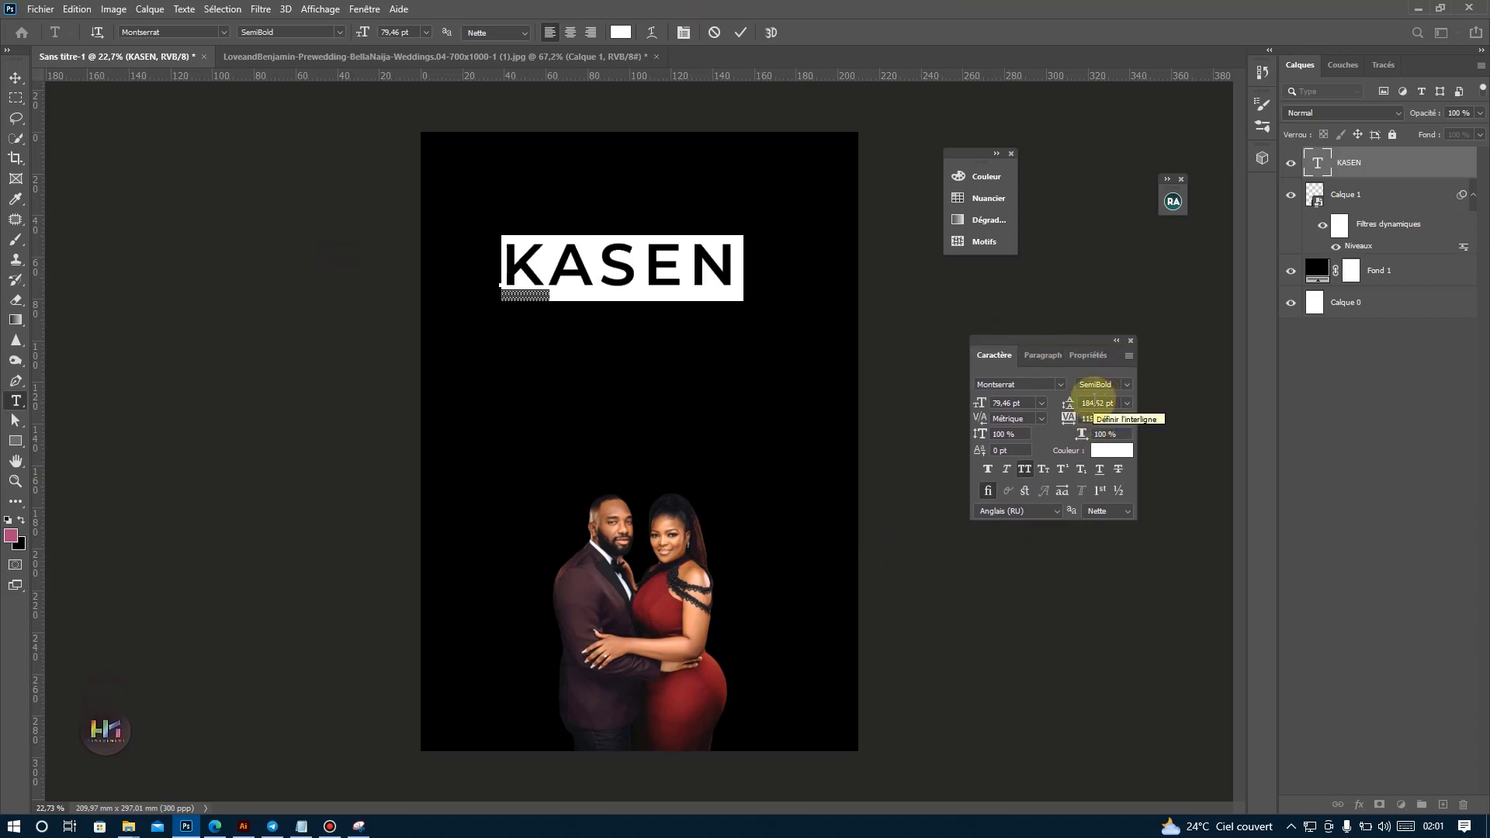
pyautogui.click(1128, 419)
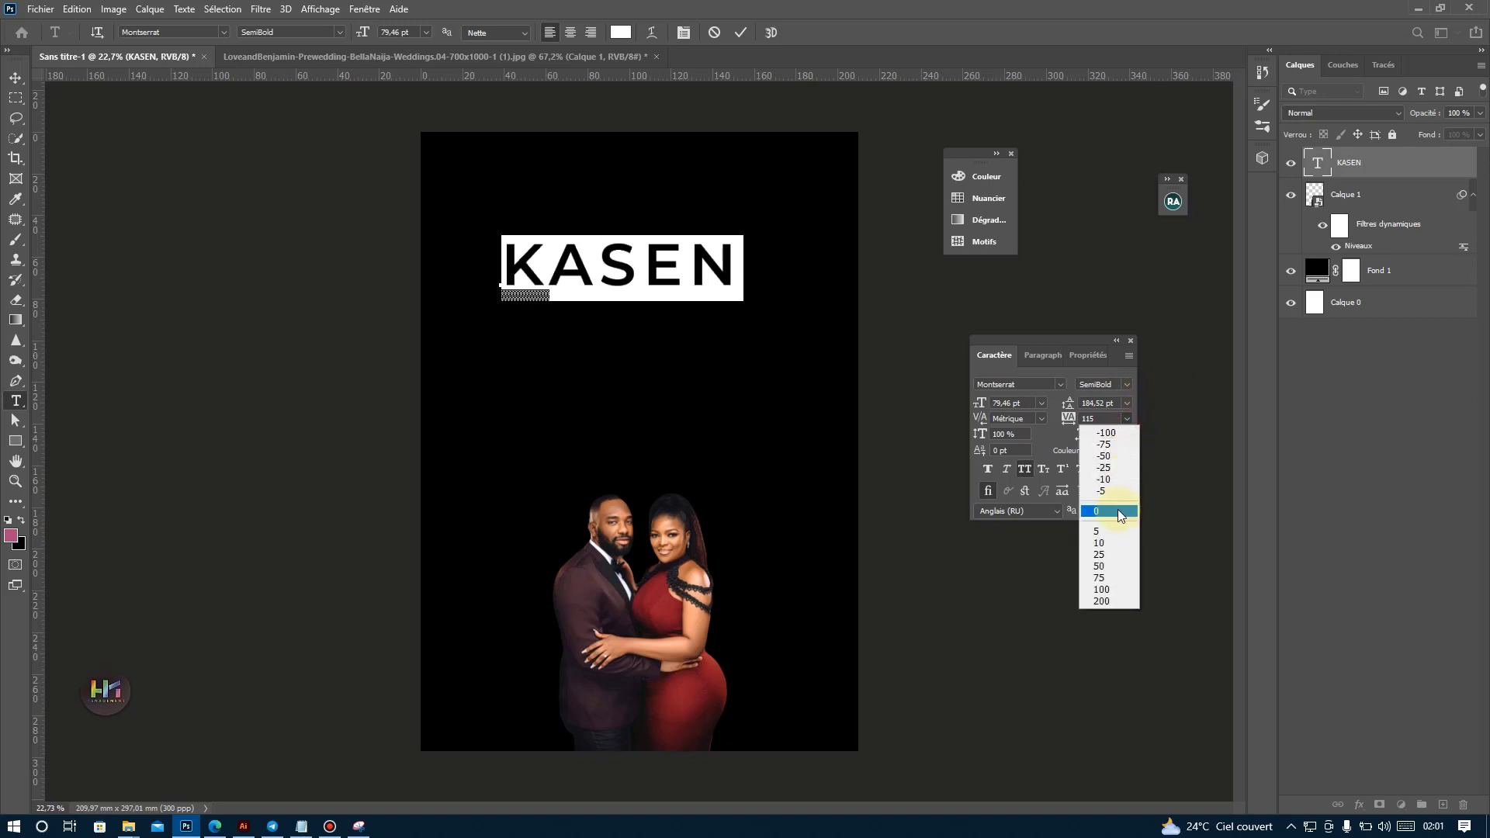
pyautogui.click(1094, 505)
pyautogui.click(16, 77)
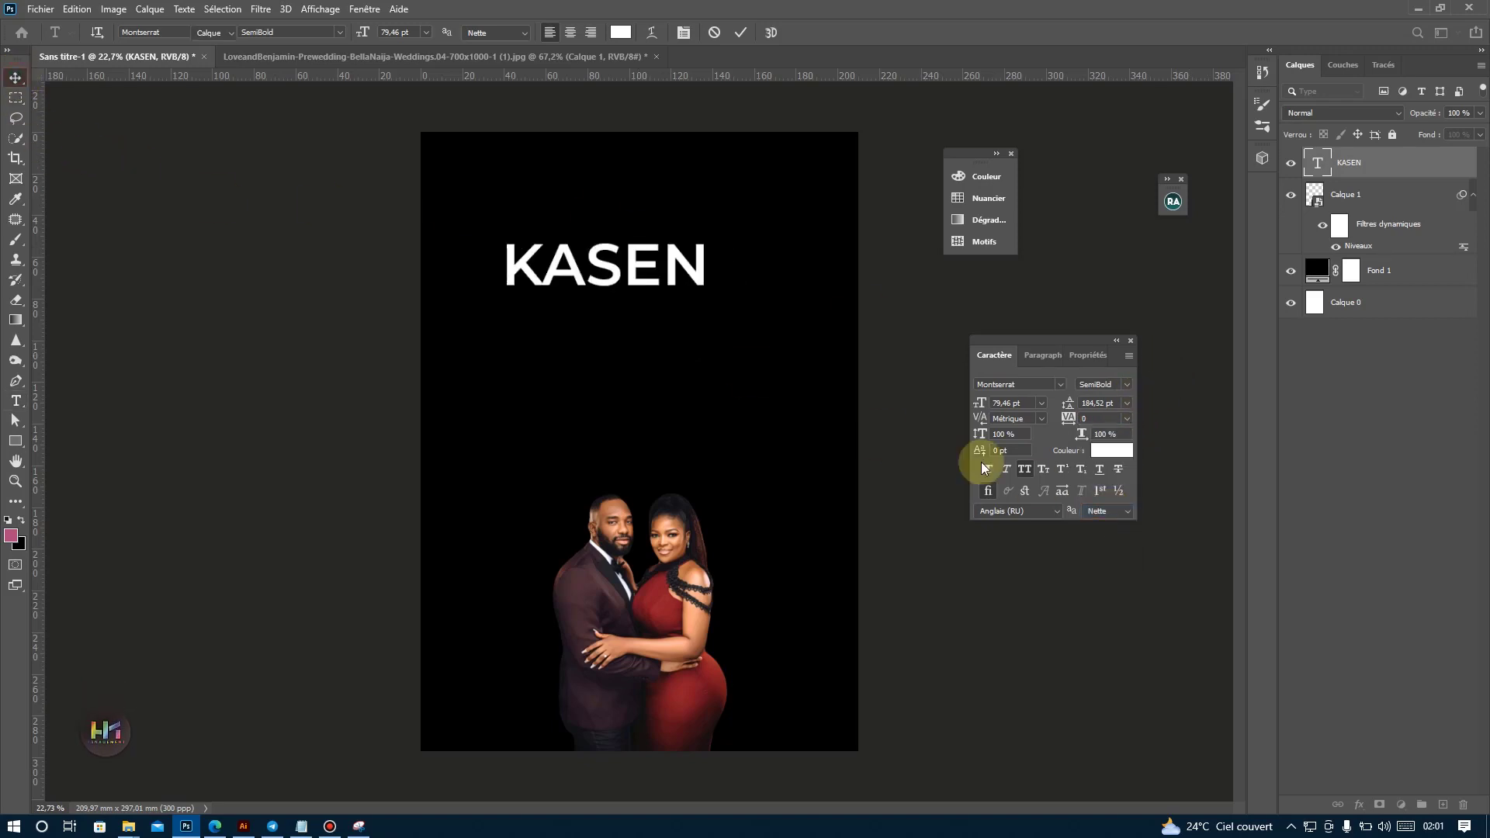
# Centre KASEN on the poster, duplicate it just below, and replace the copy's text with ANNUAL from the Notepad document.
pyautogui.moveTo(631, 253); pyautogui.dragTo(636, 289)
pyautogui.doubleClick(635, 295)
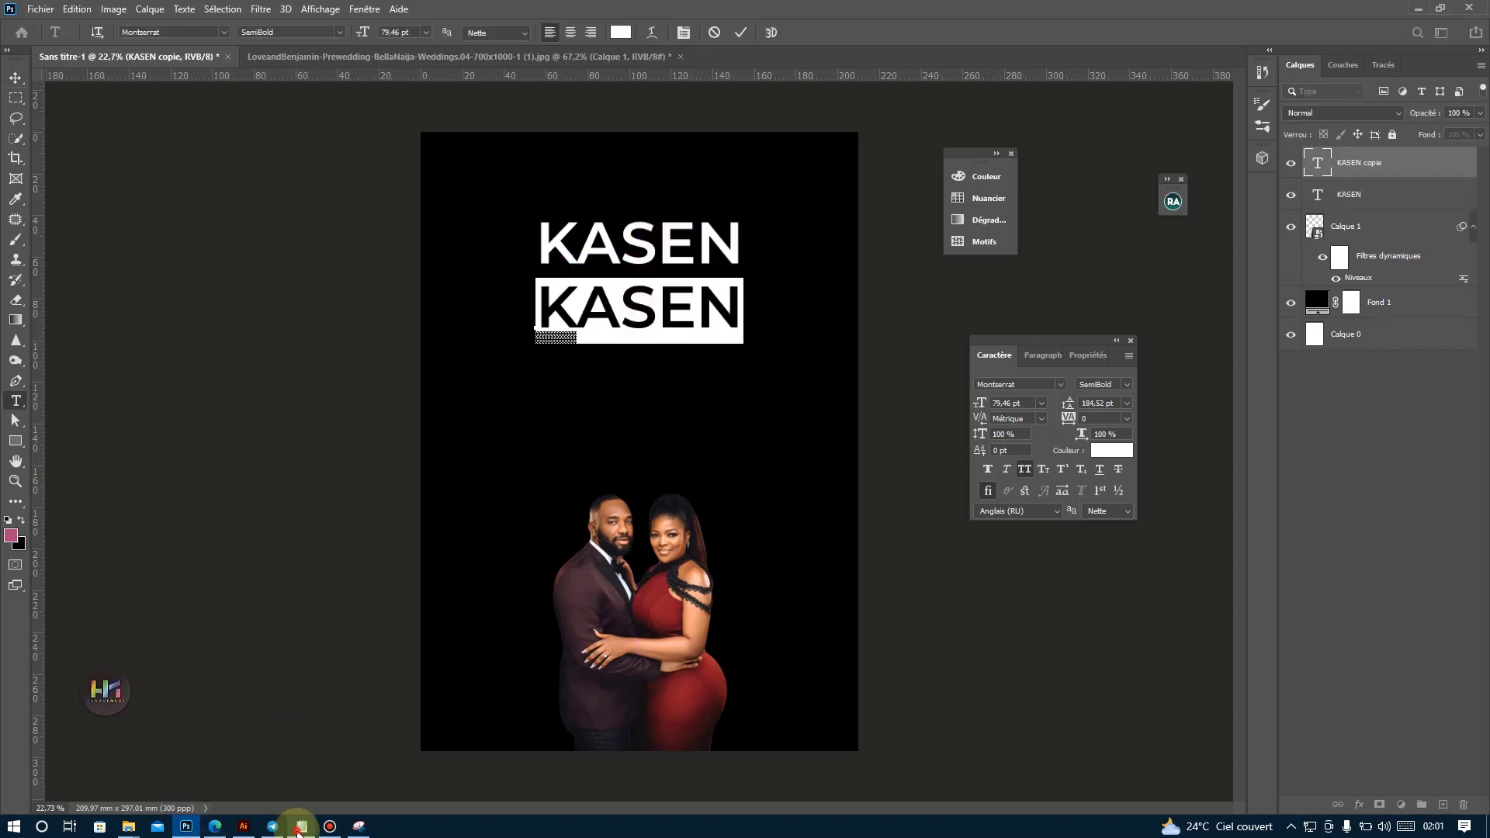
pyautogui.click(301, 826)
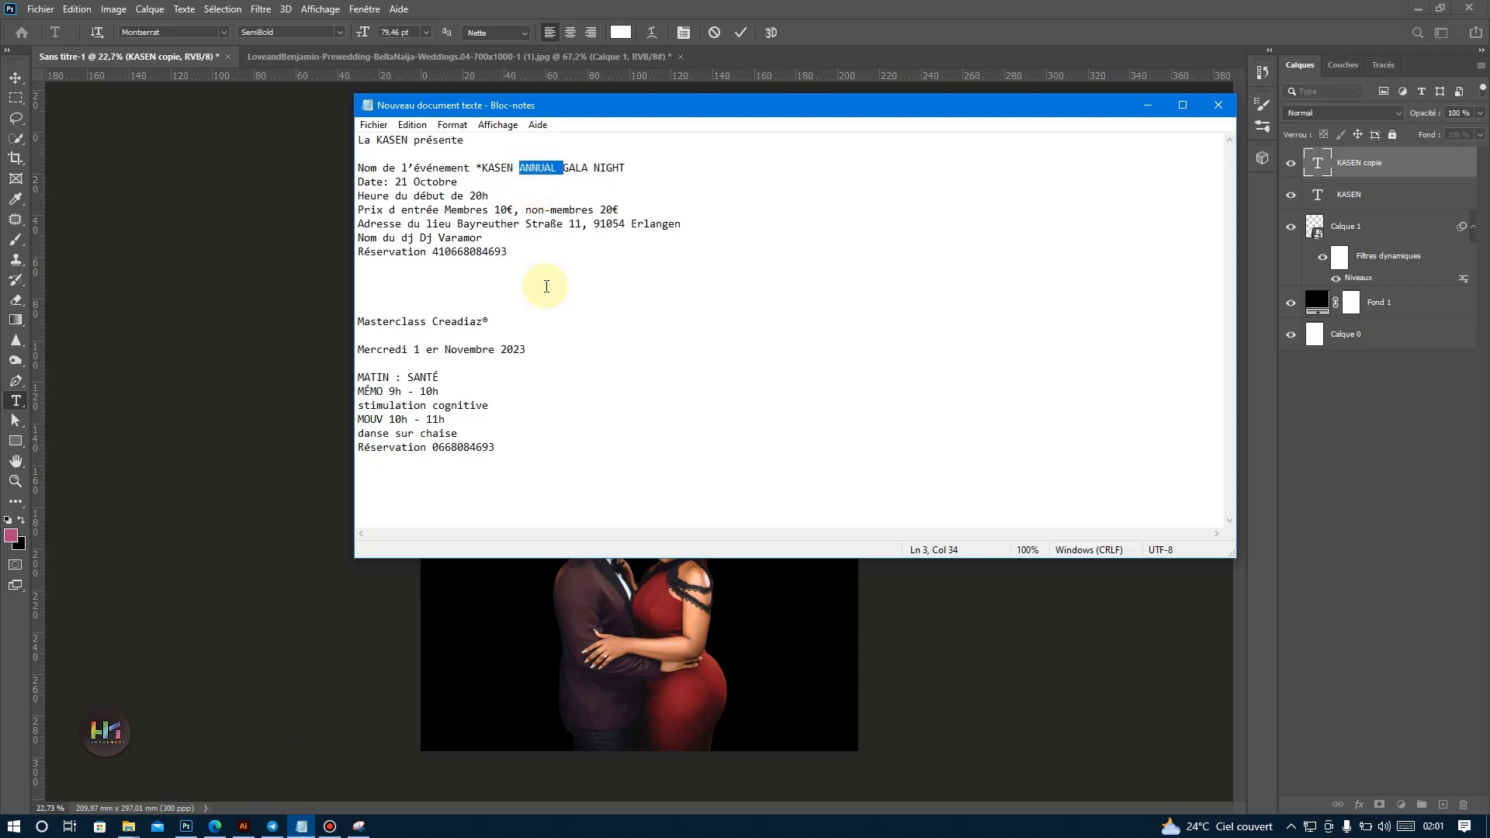
pyautogui.click(186, 826)
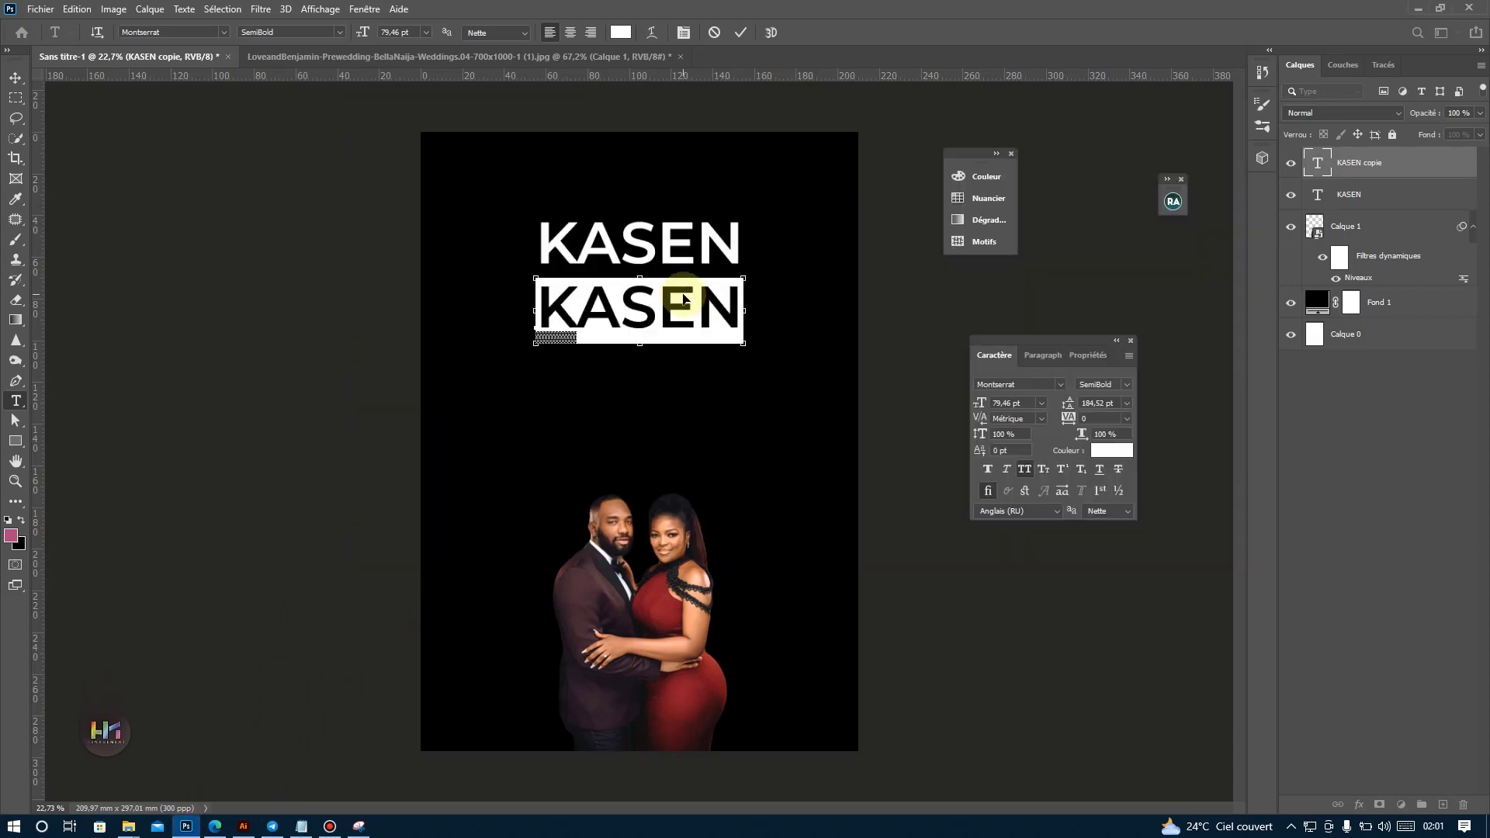
pyautogui.write('ANNUAL')
pyautogui.click(741, 32)
pyautogui.press('v')
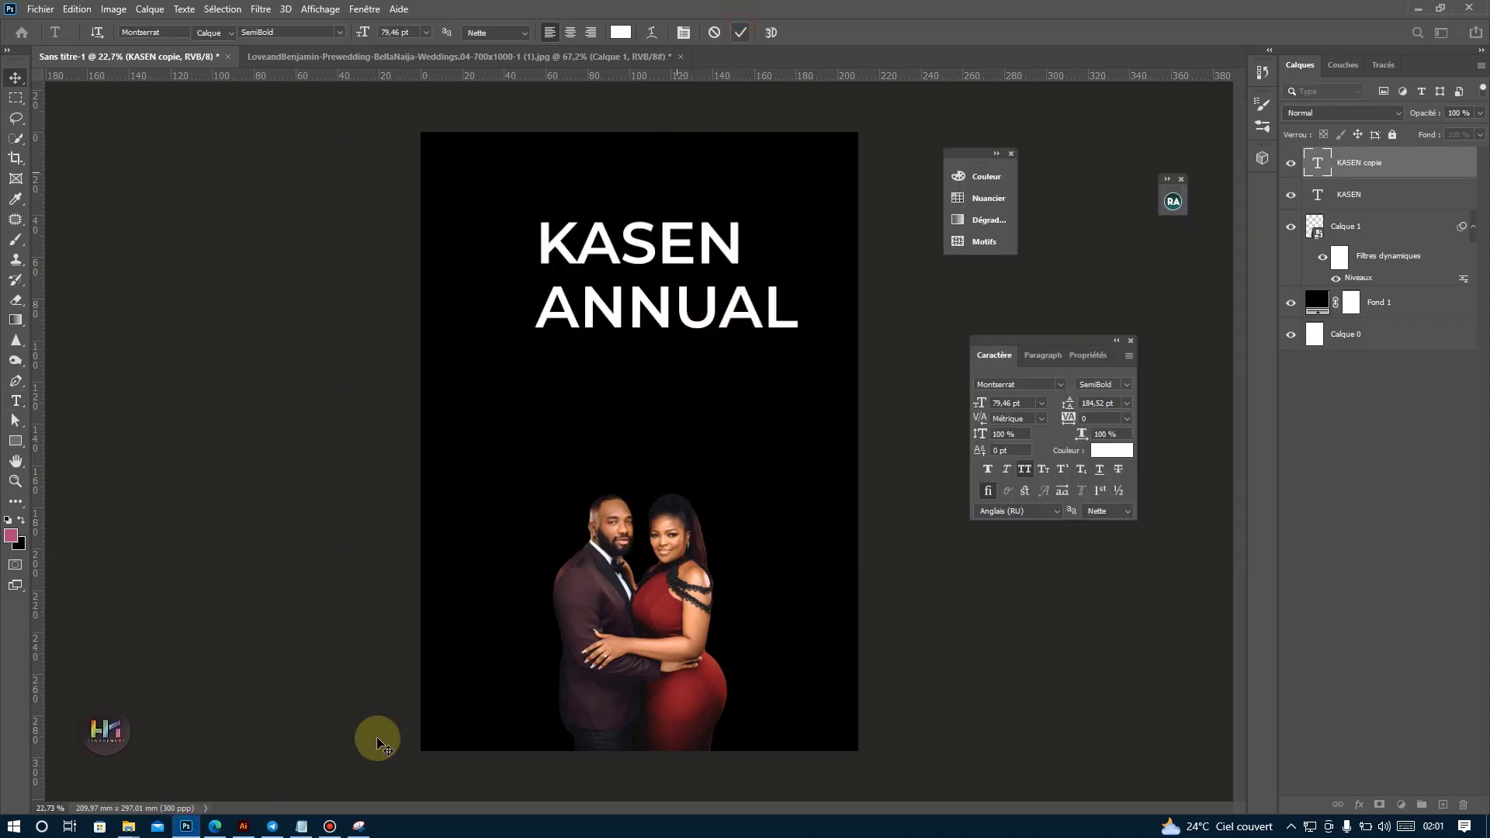
pyautogui.click(330, 826)
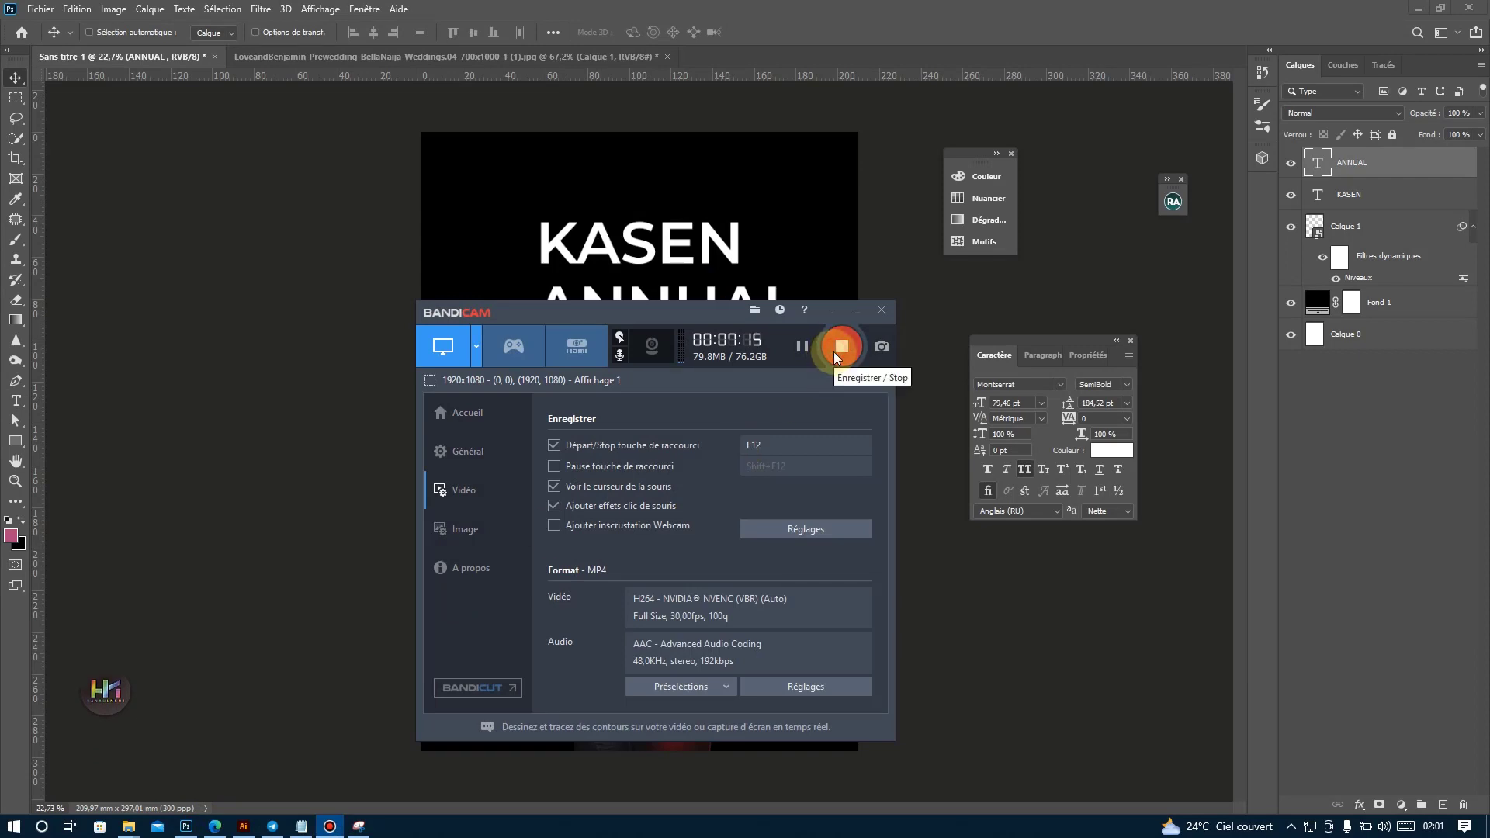
pyautogui.click(511, 169)
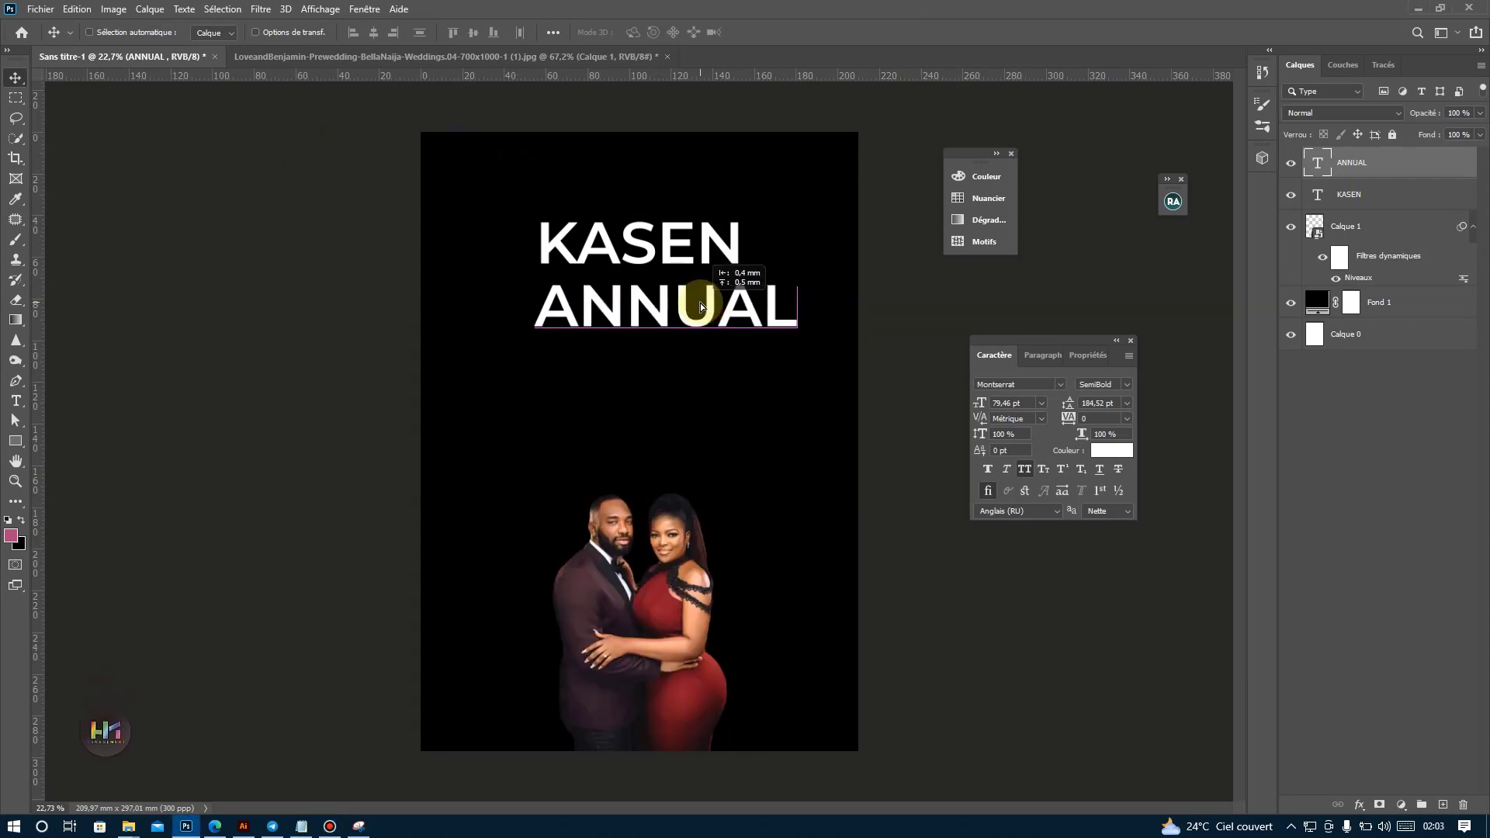
# Remove the trailing space after the word ANNUAL in its text layer.
pyautogui.doubleClick(807, 314)
pyautogui.moveTo(787, 318); pyautogui.dragTo(812, 317)
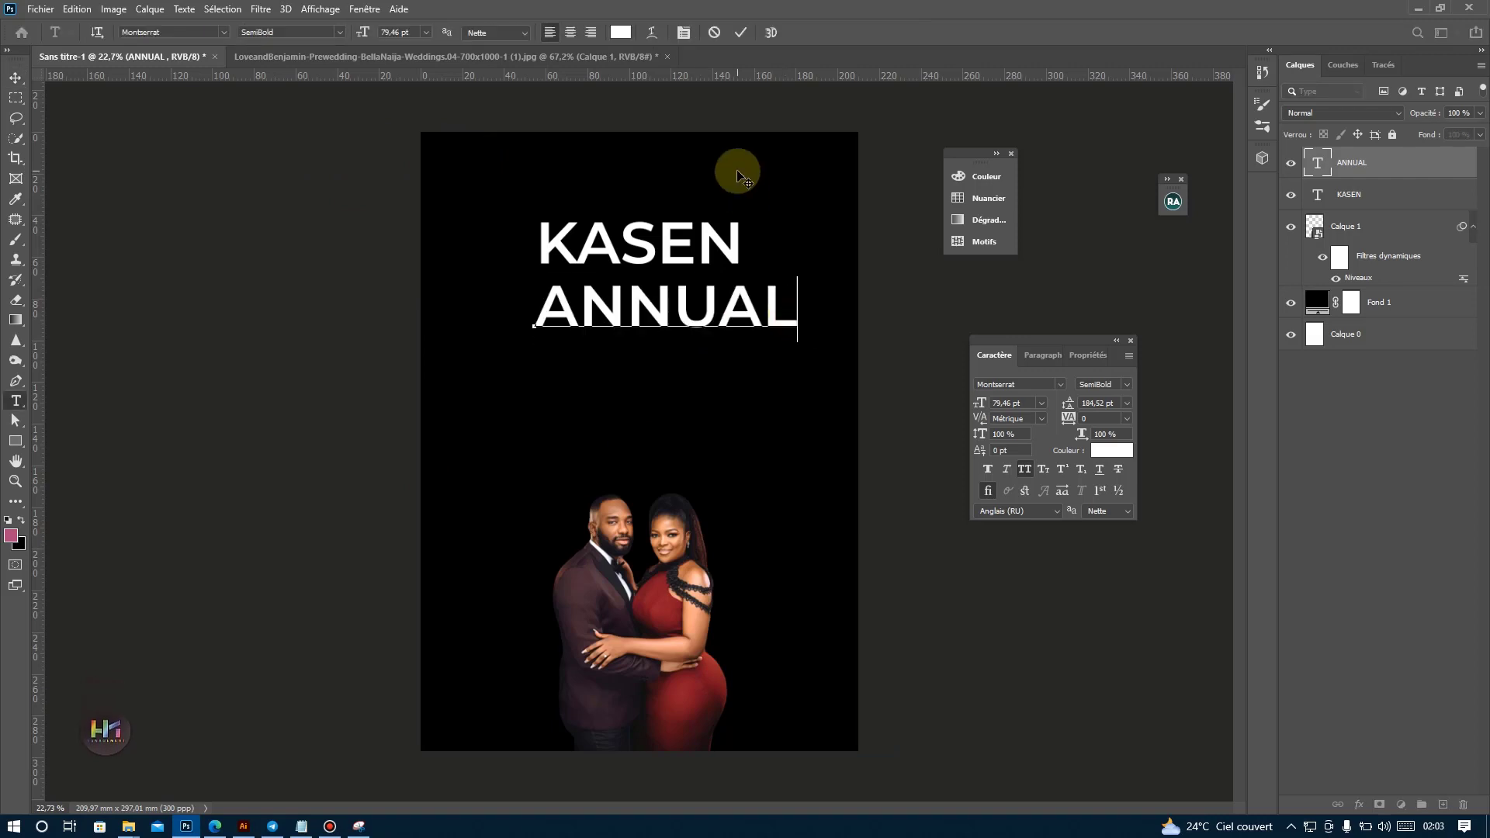
pyautogui.click(742, 31)
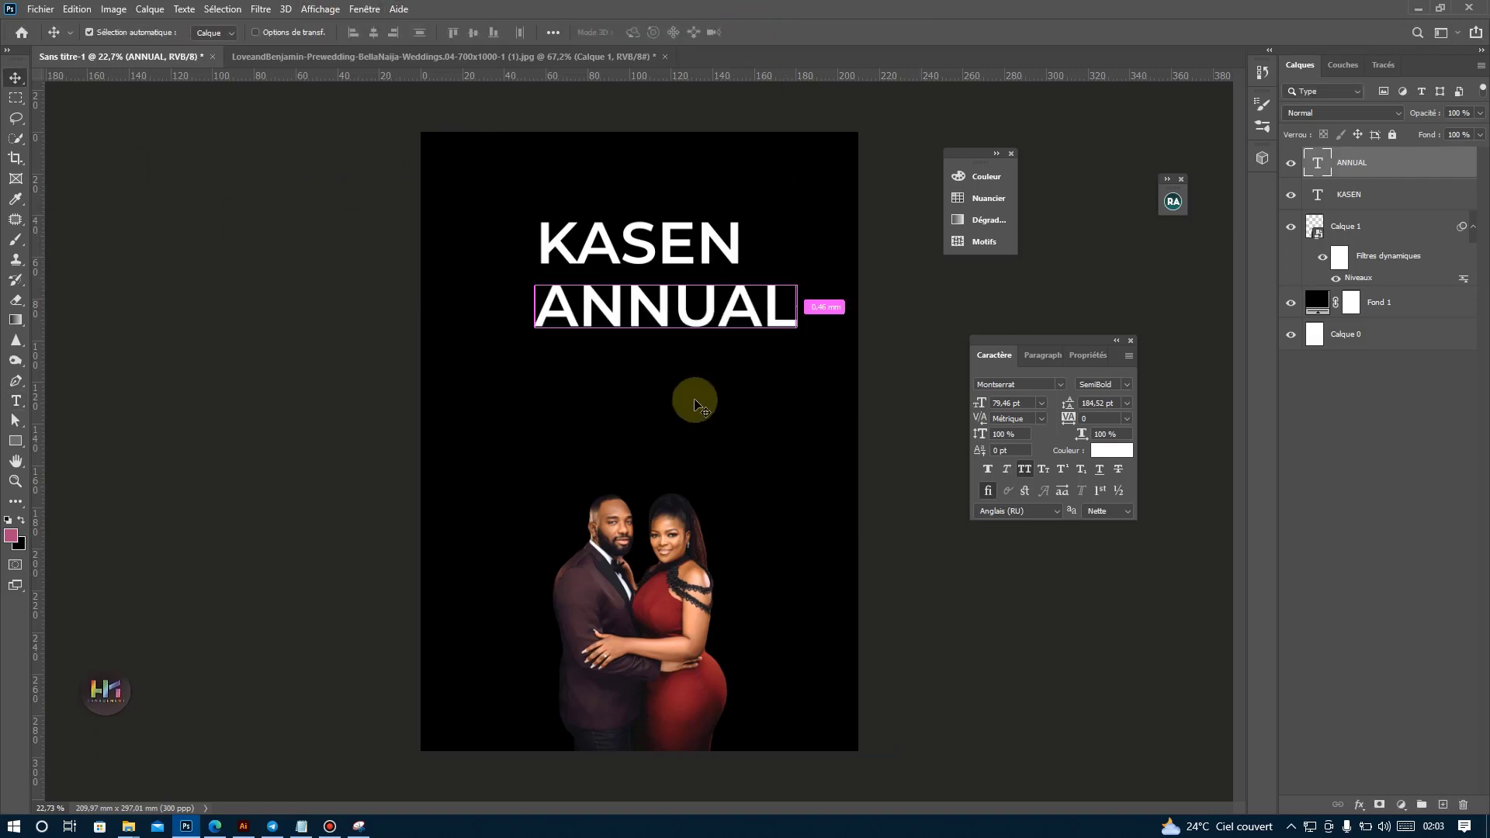
# Scale the ANNUAL text down to about 84.09 % beneath KASEN.
pyautogui.hotkey('ctrl', 't')
pyautogui.moveTo(794, 339); pyautogui.dragTo(705, 299)
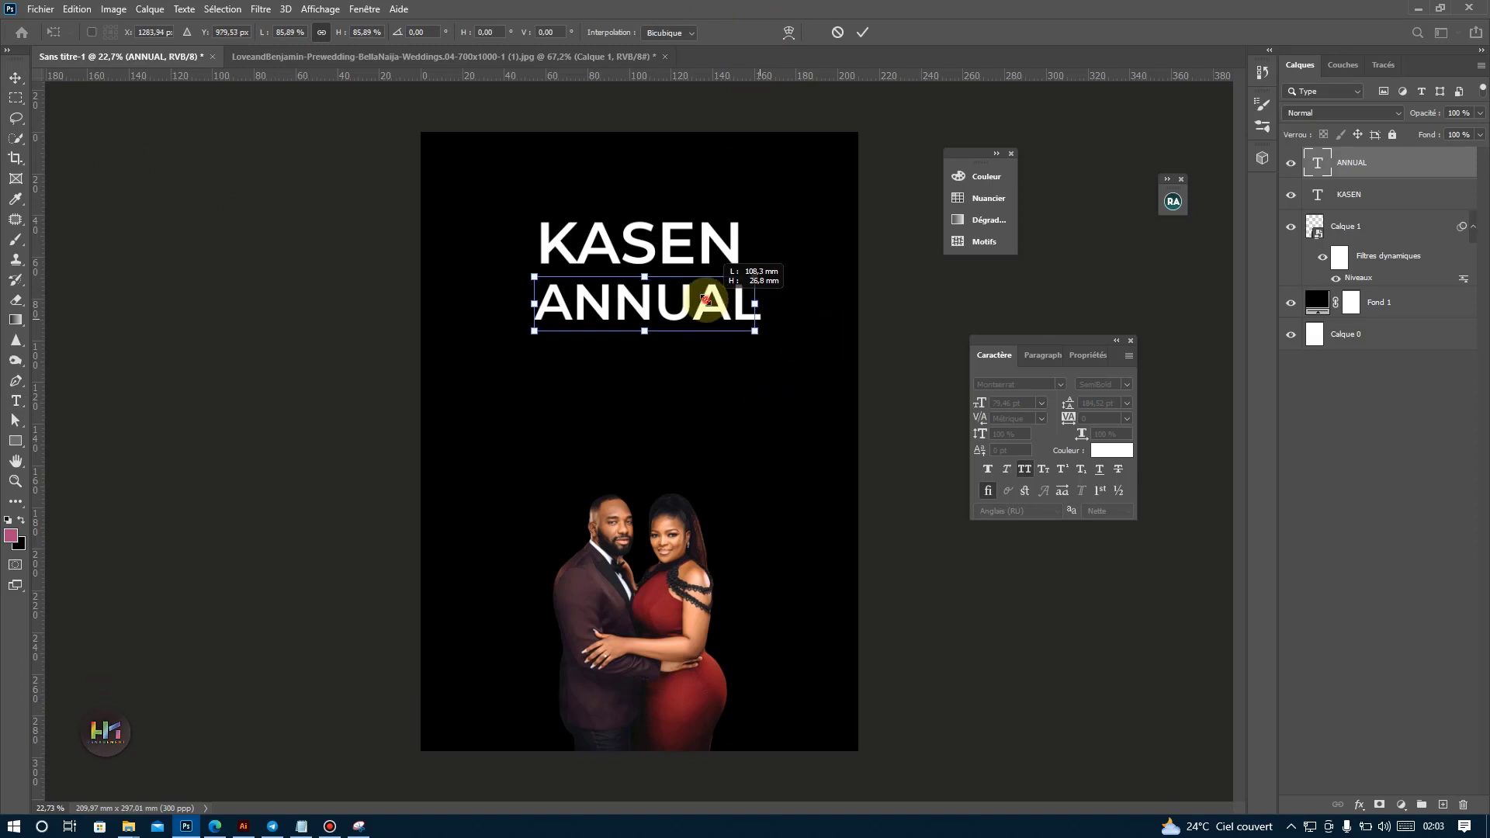
pyautogui.press('Return')
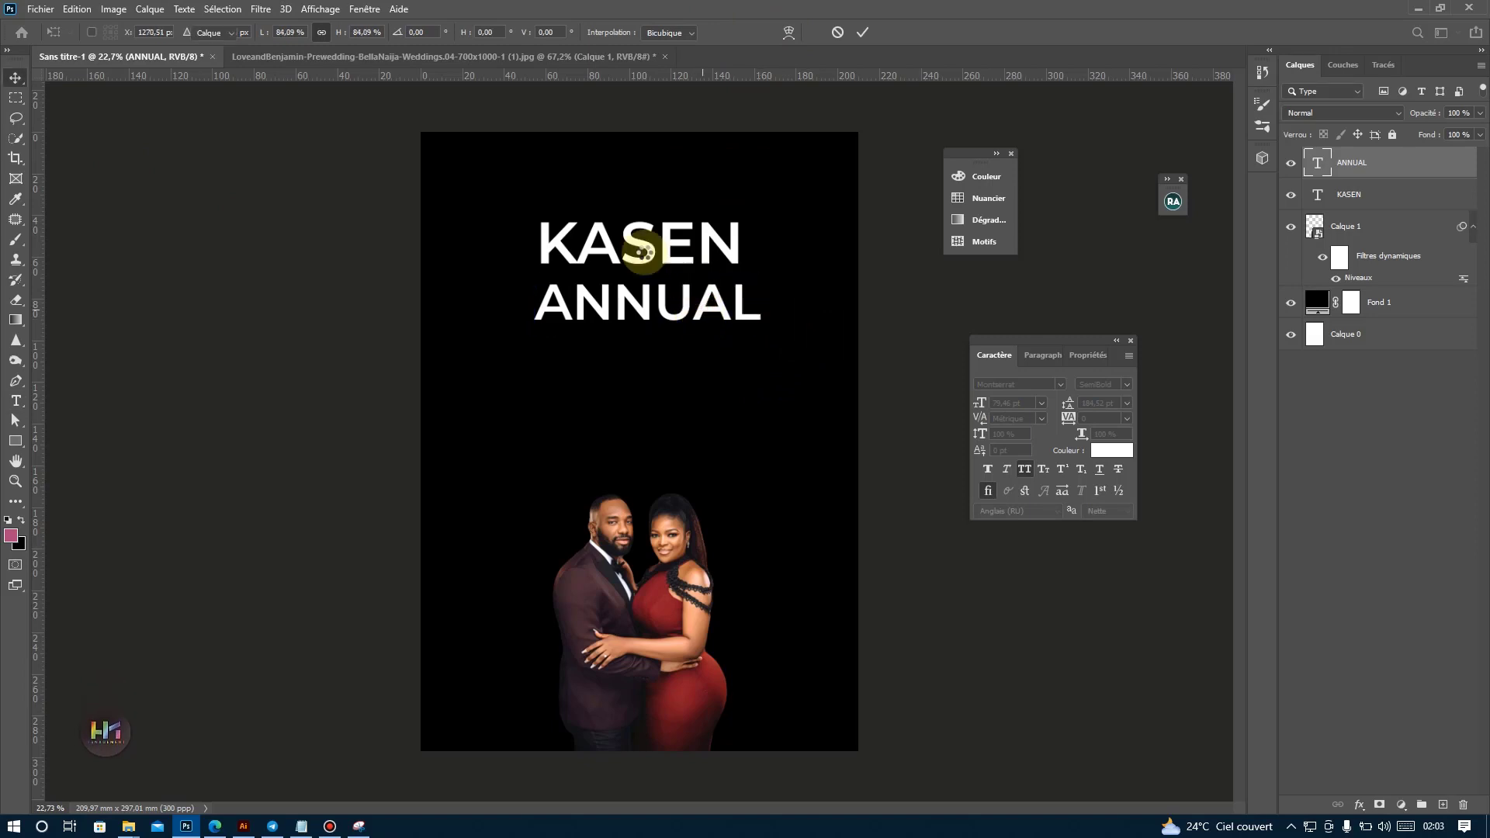
pyautogui.click(14, 79)
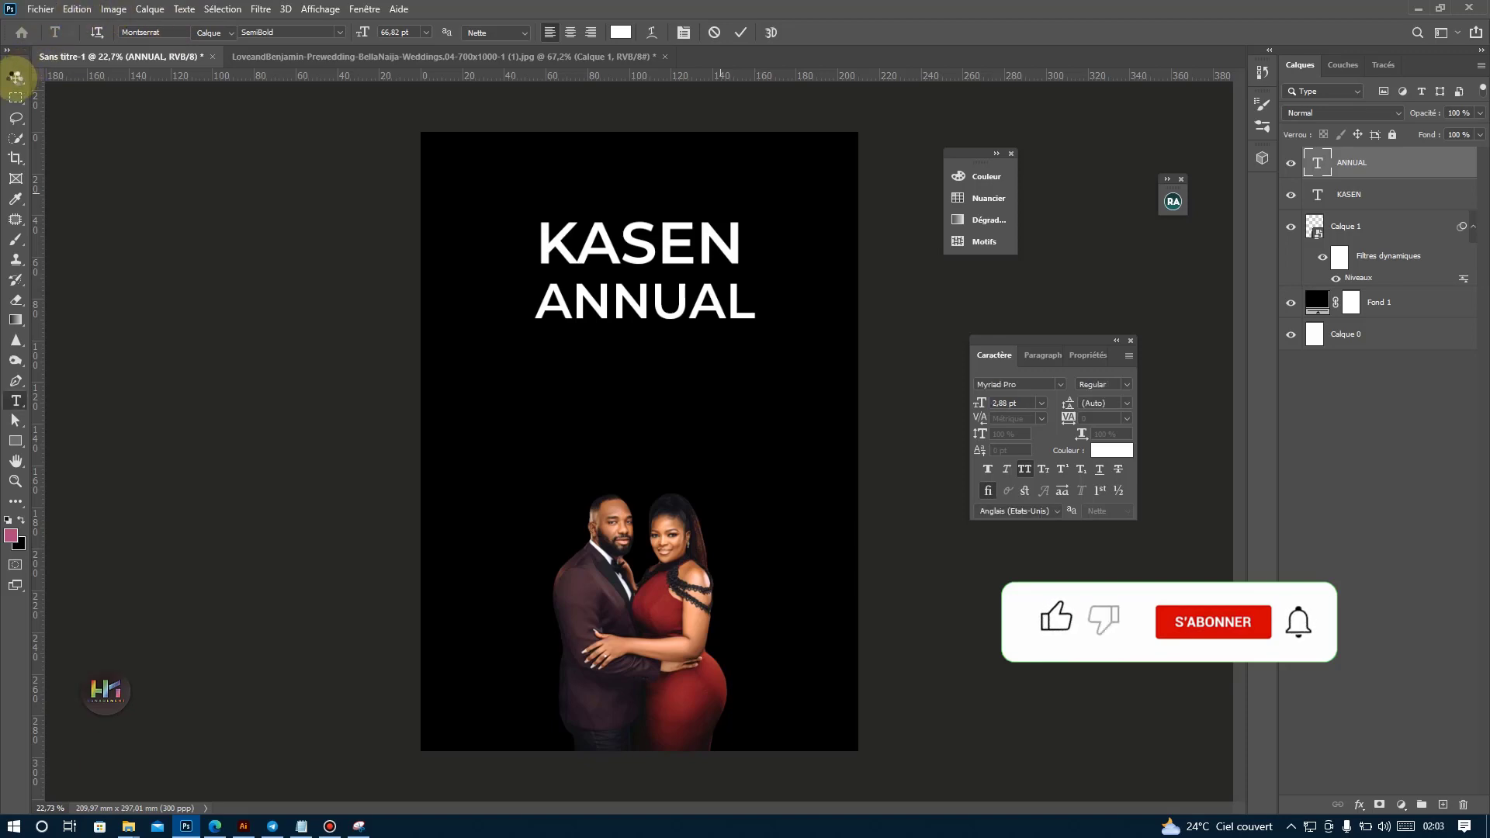
pyautogui.click(16, 80)
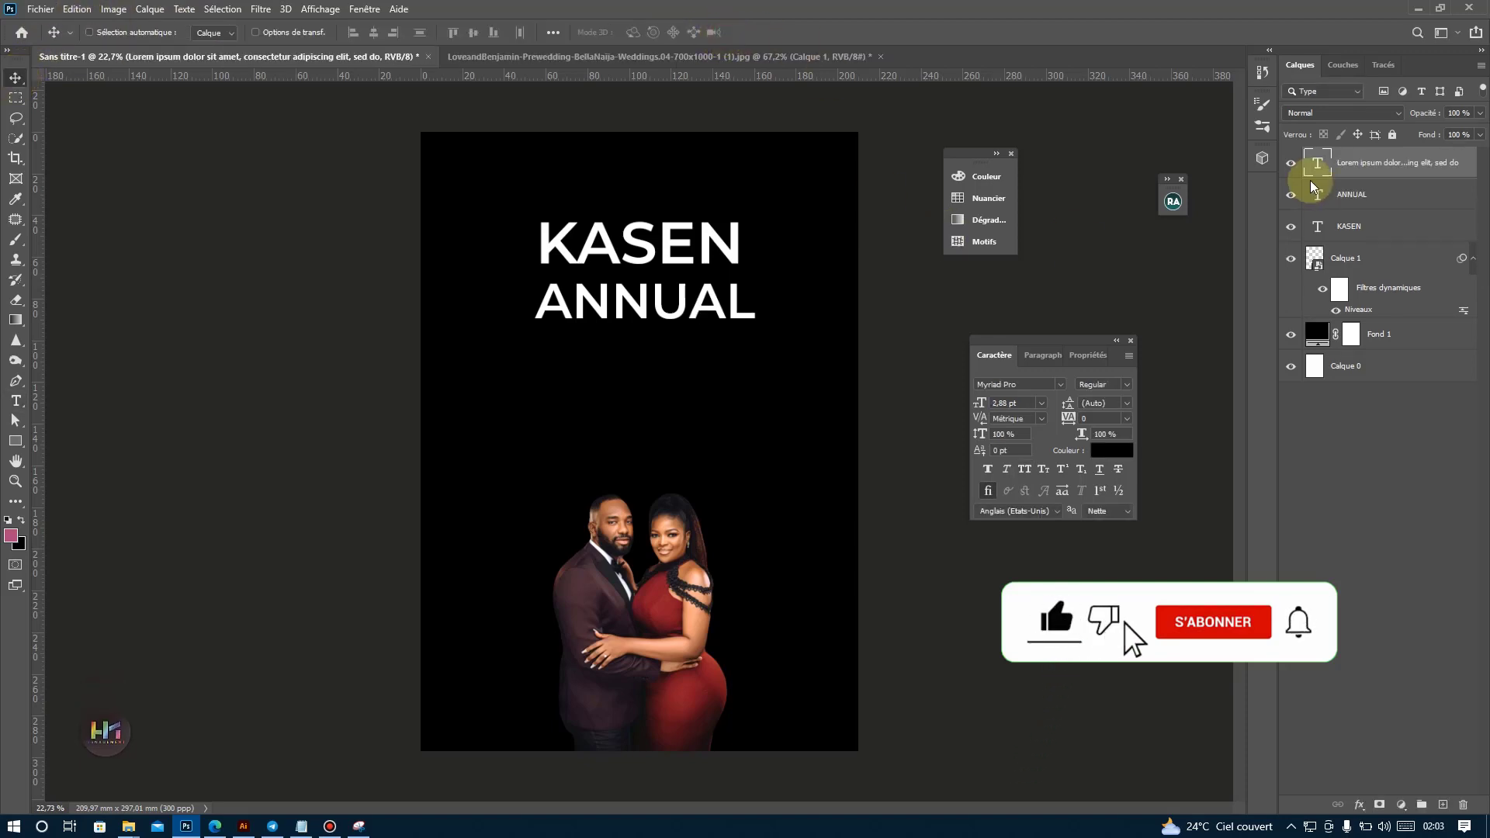
# Undo the stray placeholder text layer and place a duplicate of the ANNUAL text just below the original.
pyautogui.hotkey('ctrl', 'z')
pyautogui.moveTo(657, 316); pyautogui.dragTo(655, 374)
pyautogui.hotkey('ctrl', 'j')
# Replace the ANNUAL copy's text with GALA NIGHT, copied from the event details in the Notepad document.
pyautogui.click(302, 827)
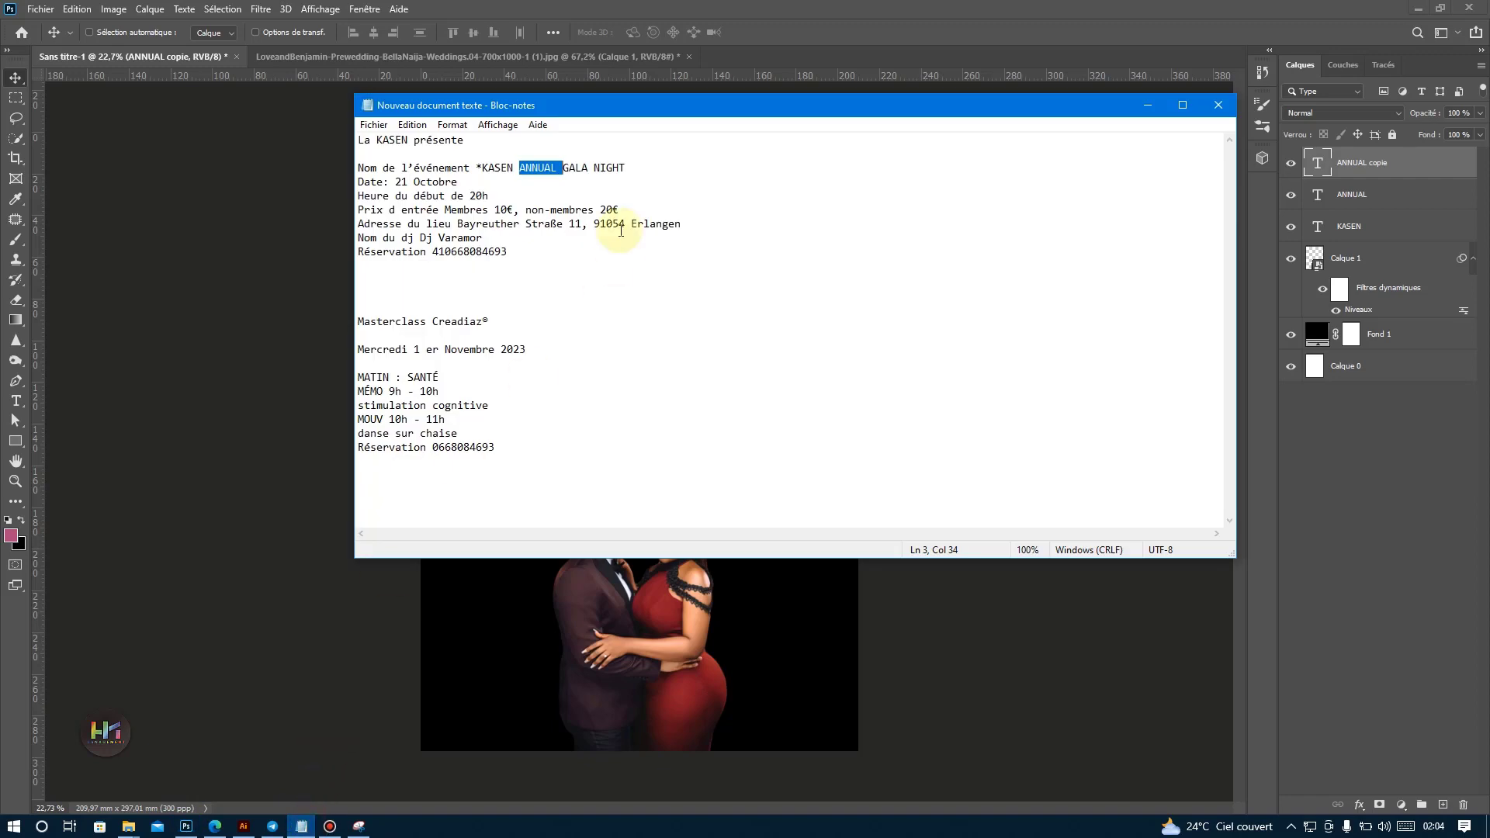
pyautogui.moveTo(575, 168); pyautogui.dragTo(661, 174)
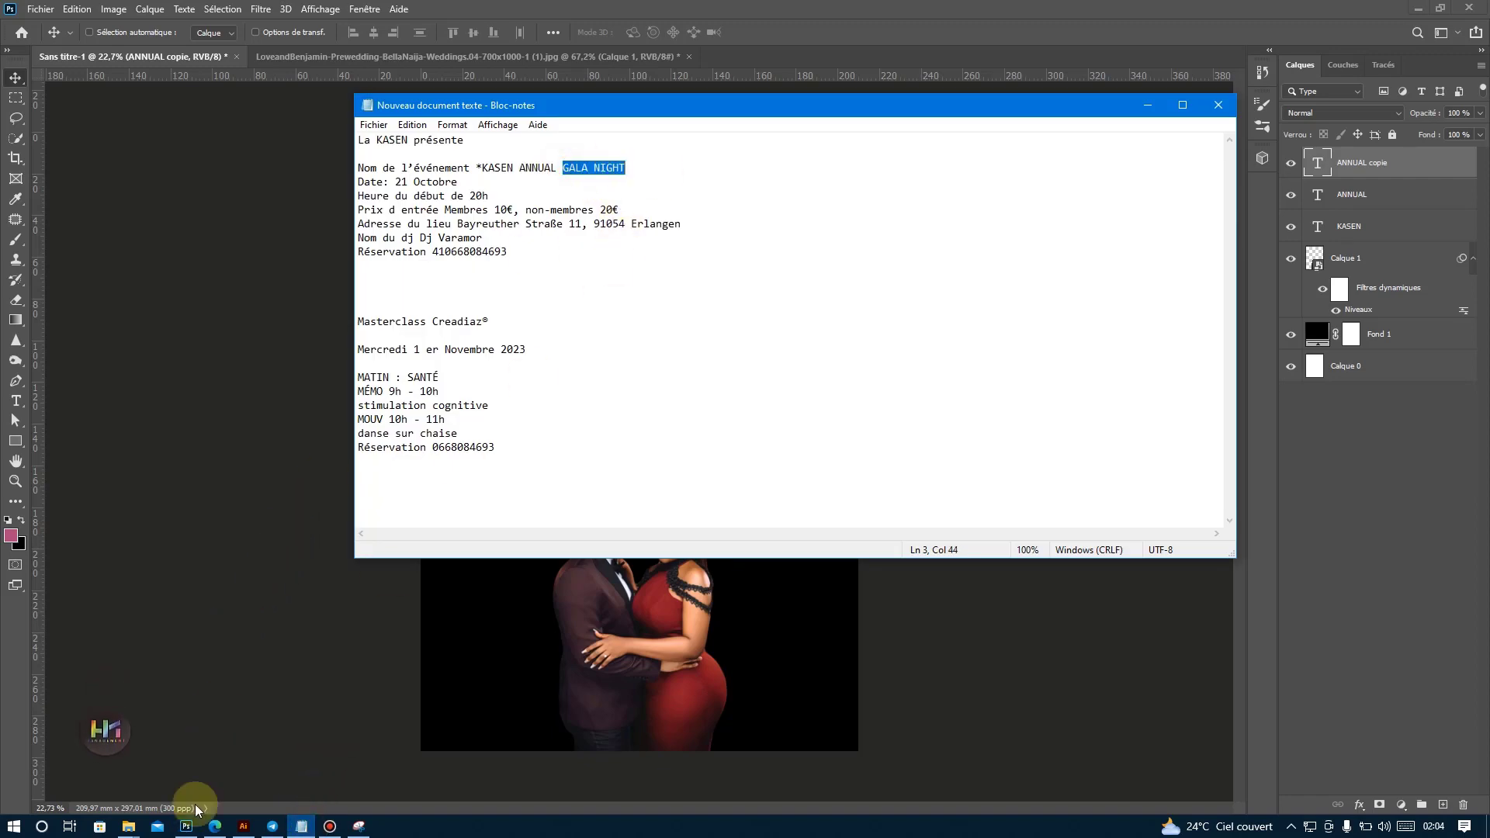
pyautogui.click(184, 827)
pyautogui.doubleClick(581, 343)
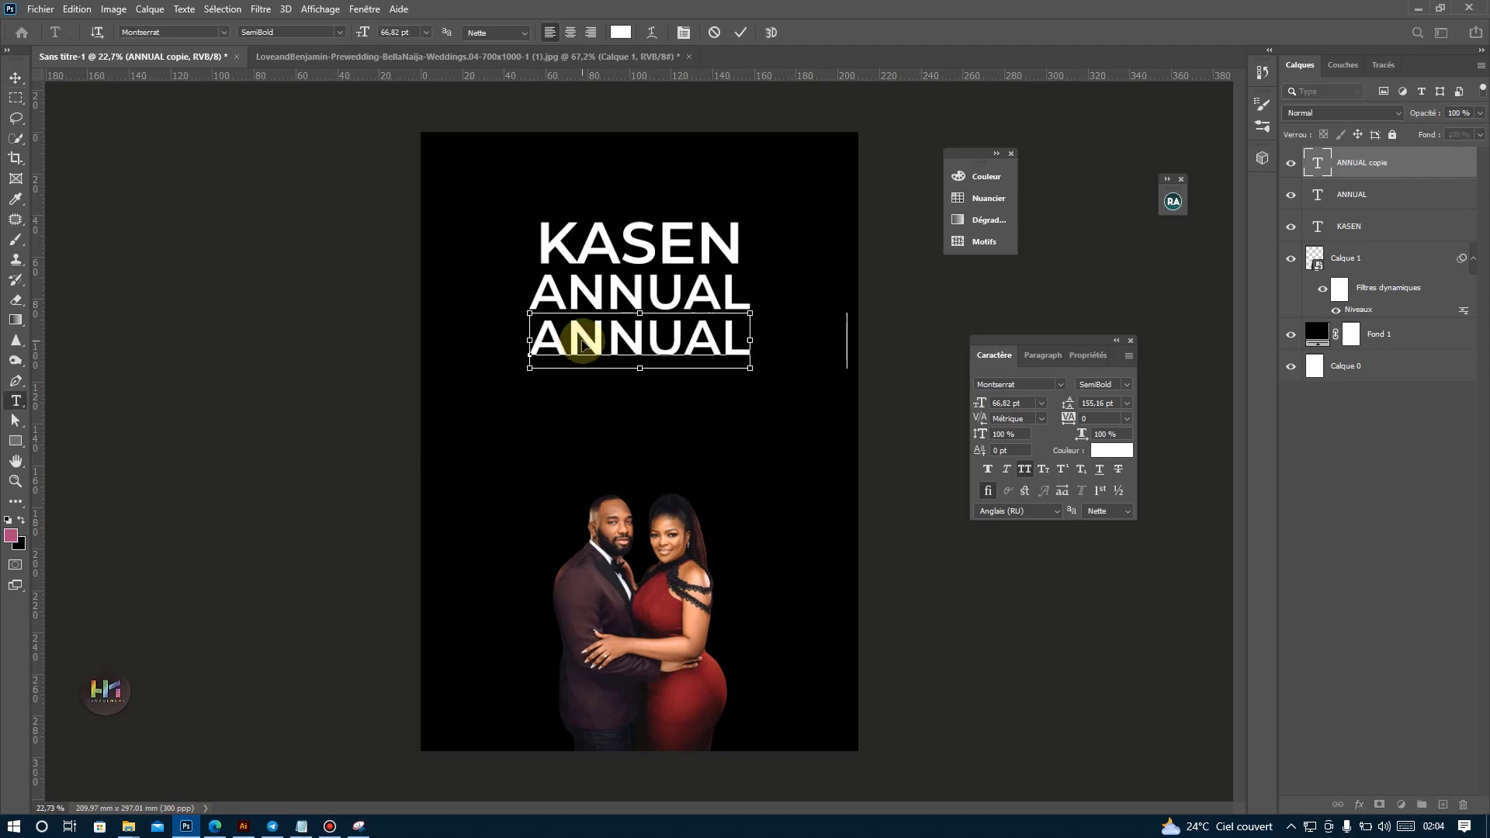
pyautogui.write('GALA NIGHT')
pyautogui.click(742, 35)
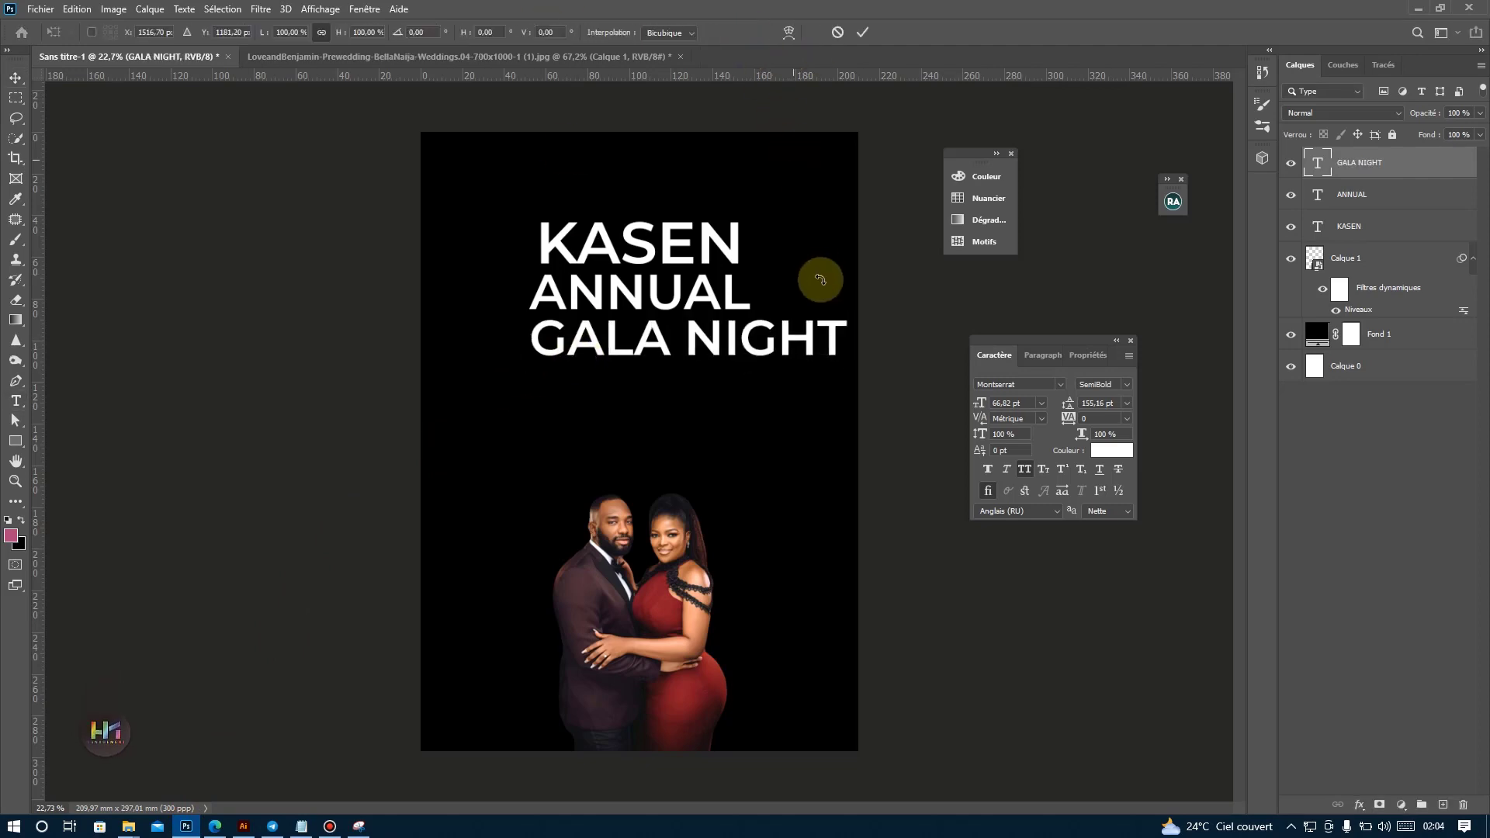
# Scale GALA NIGHT down to about 69.24 % to match ANNUAL's width and move it up close beneath ANNUAL.
pyautogui.hotkey('ctrl', 't')
pyautogui.moveTo(847, 338); pyautogui.dragTo(747, 314)
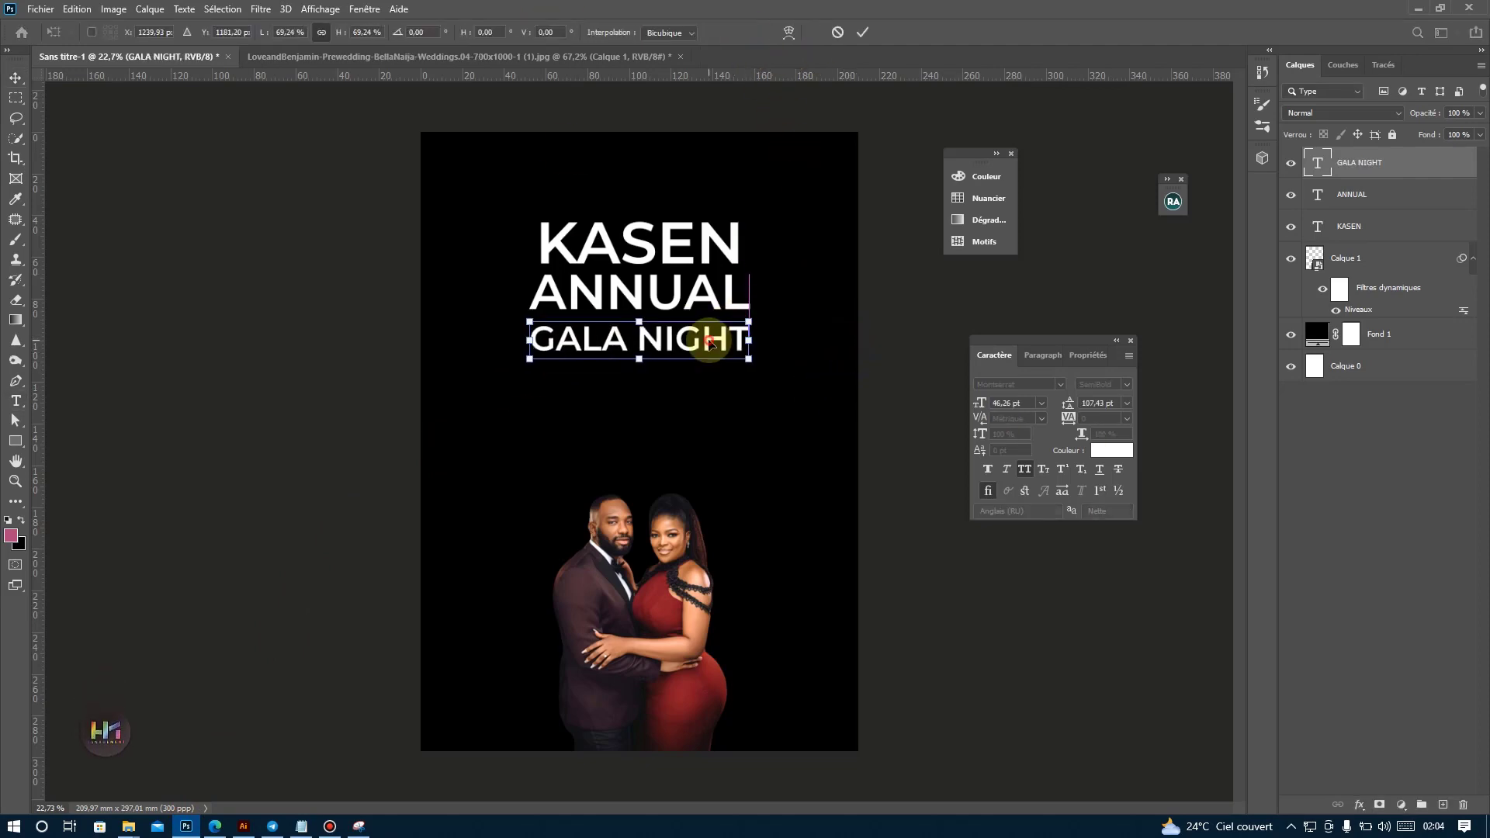
pyautogui.press('Return')
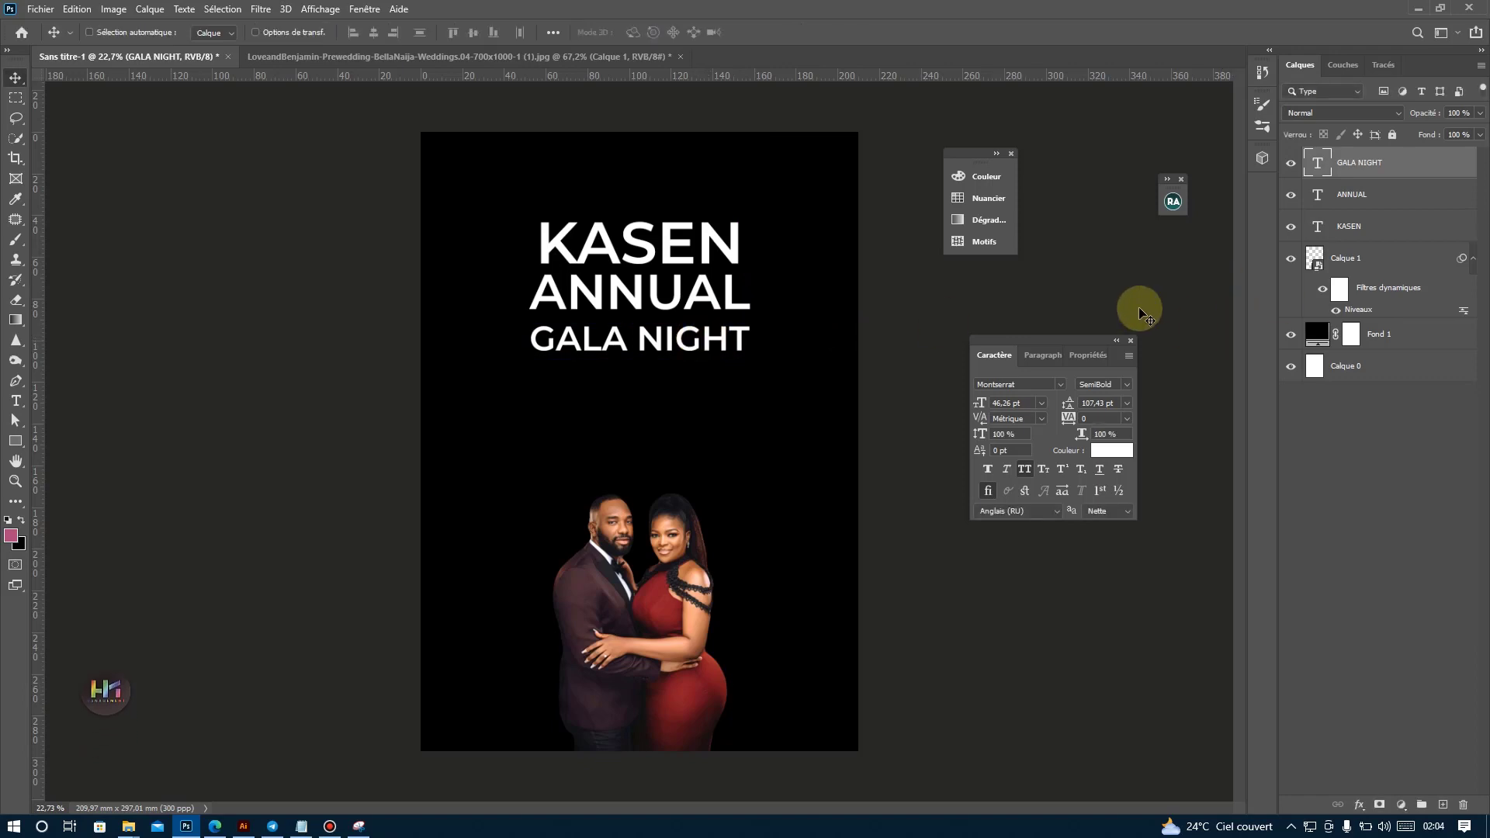
pyautogui.moveTo(561, 318); pyautogui.dragTo(557, 314)
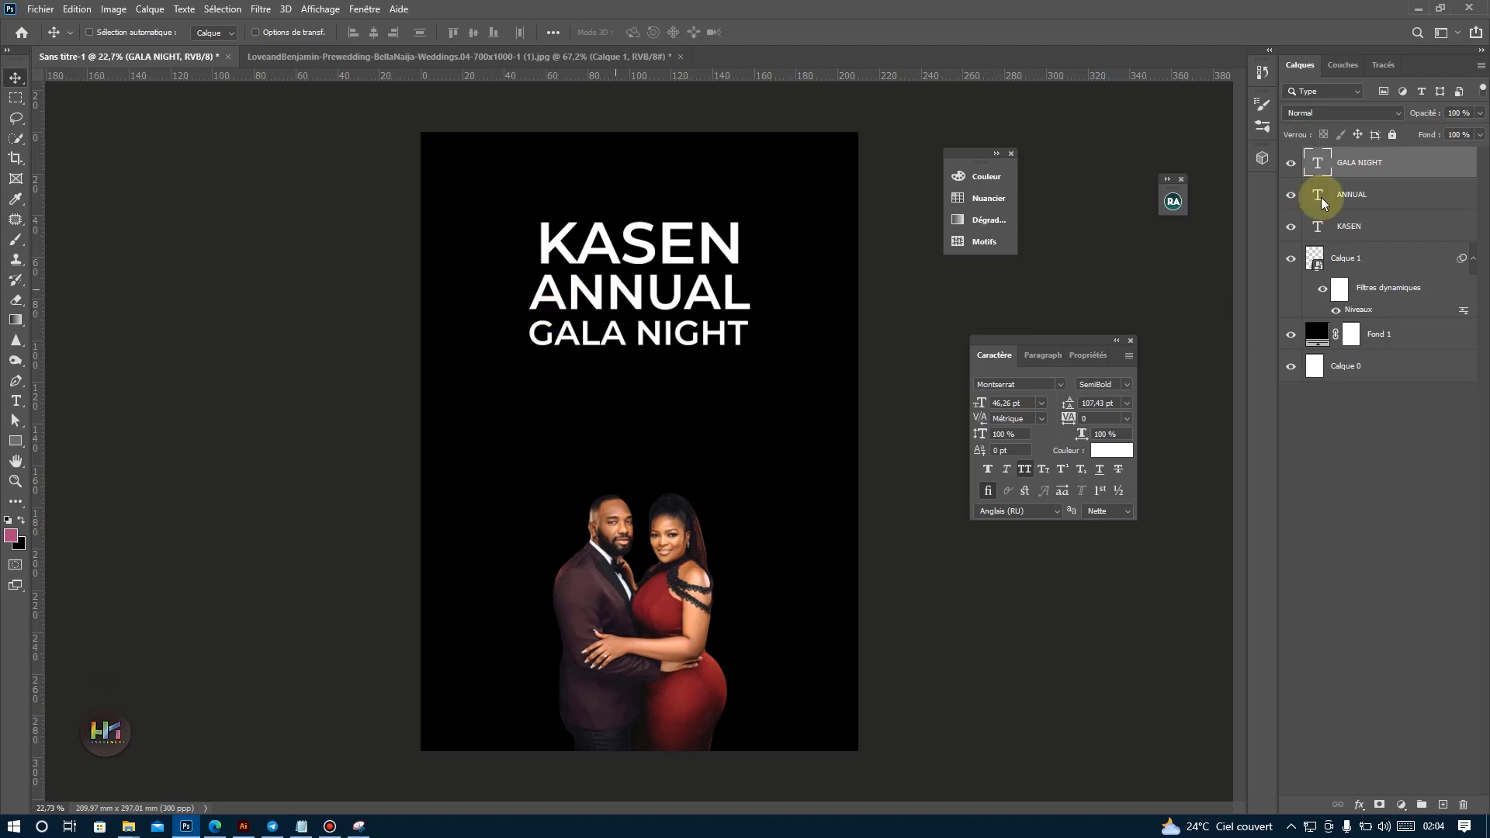
# Set the KASEN, ANNUAL and GALA NIGHT lines together to the Montserrat Black style with faux italic.
pyautogui.keyDown('shift'); pyautogui.click(1397, 226); pyautogui.keyUp('shift')
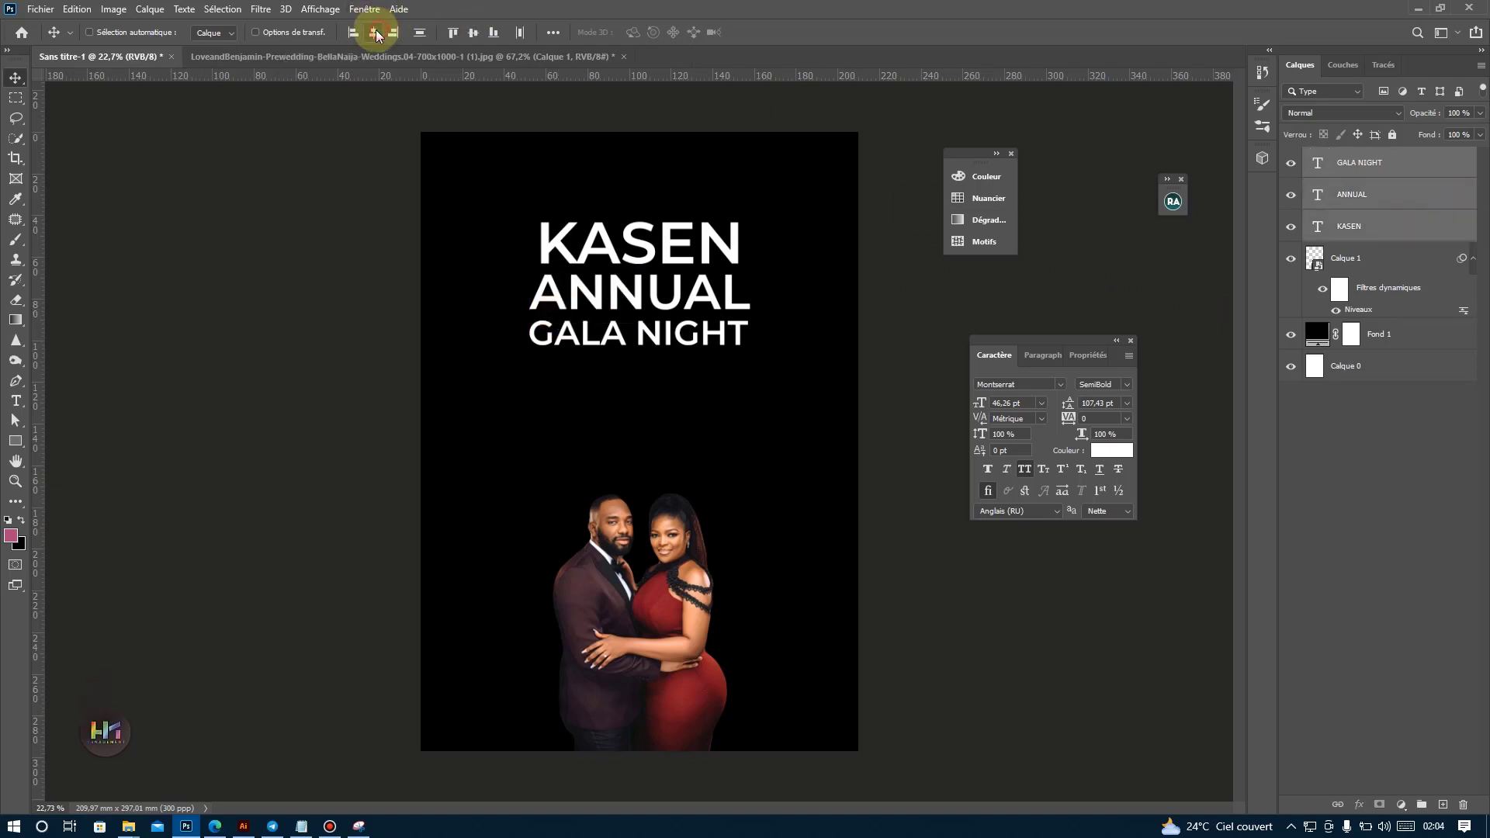
pyautogui.click(1112, 380)
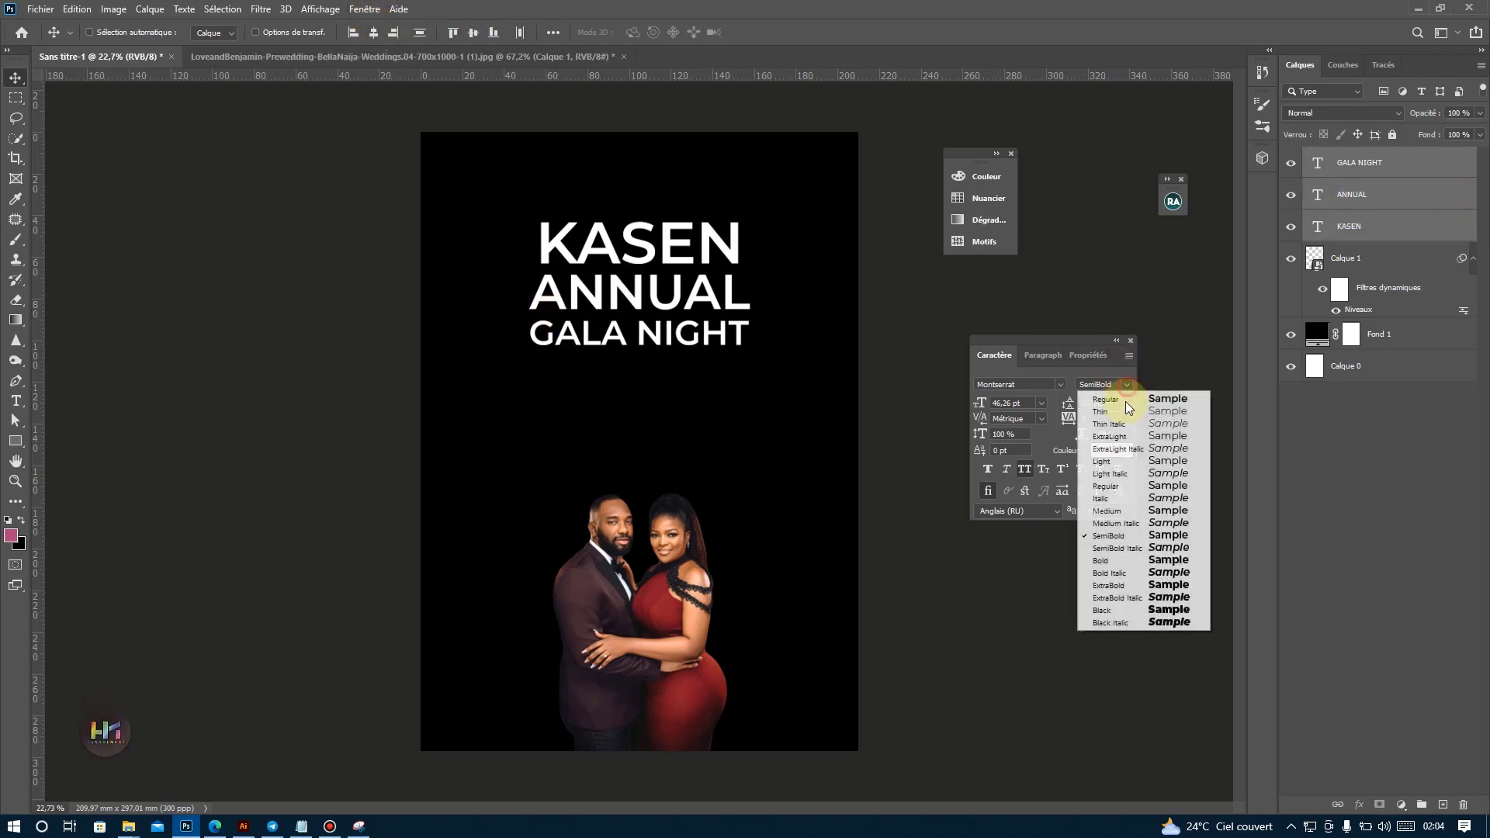
pyautogui.click(1141, 612)
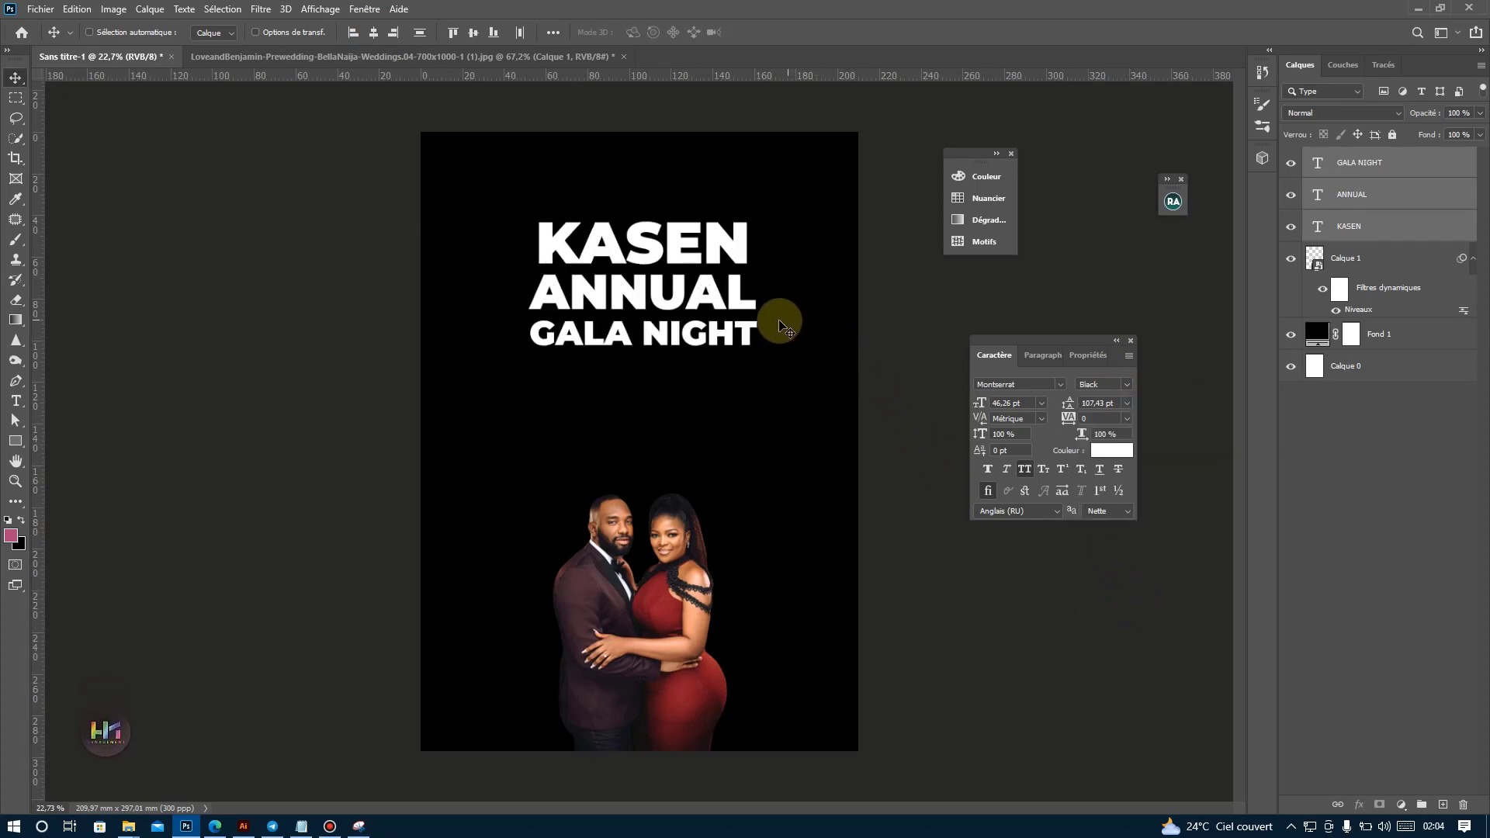
pyautogui.click(1010, 470)
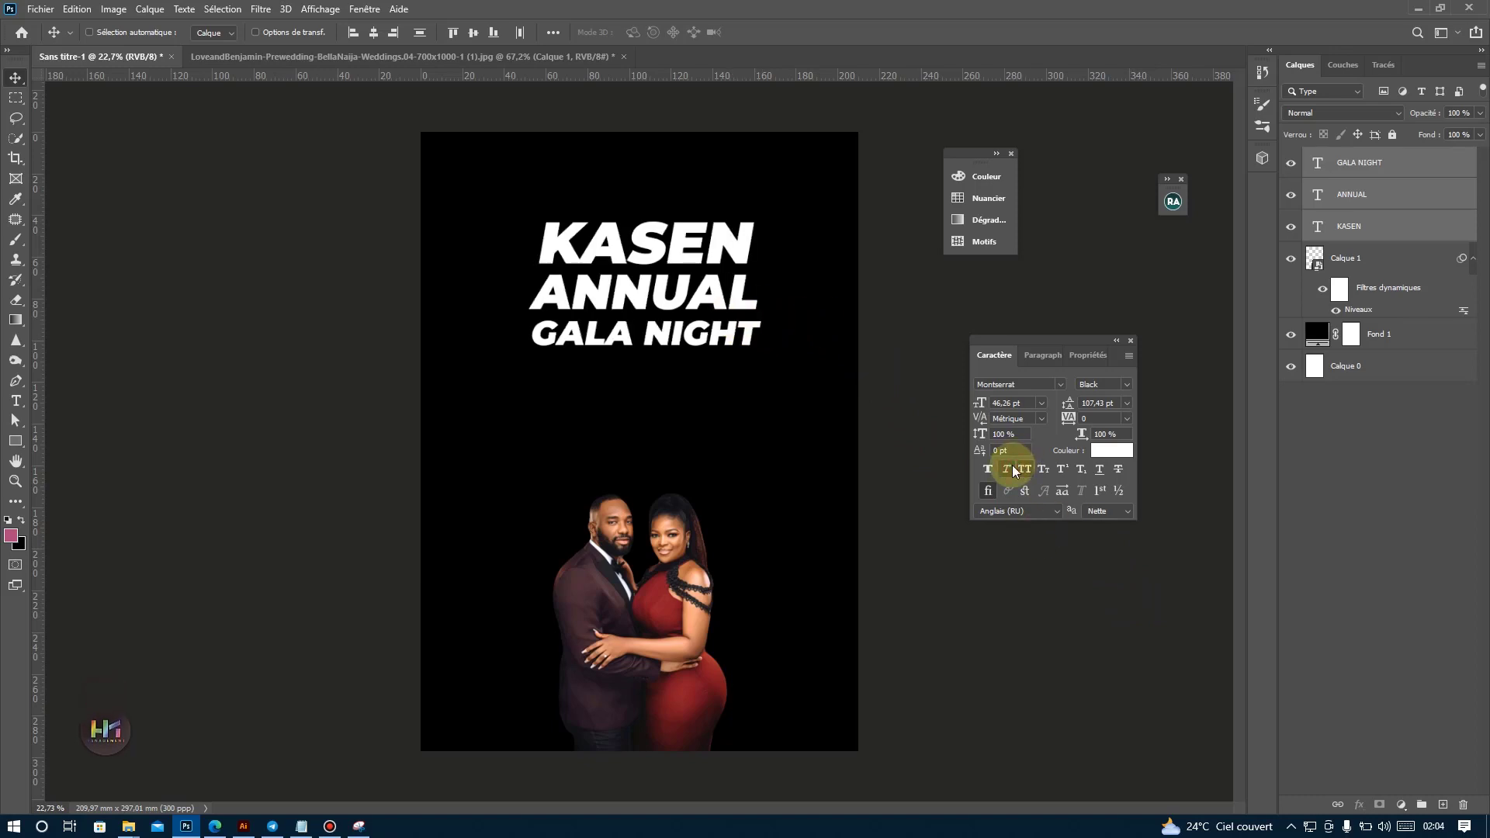
# Nudge GALA NIGHT closer to ANNUAL, and tilt the three title lines together to about -6.22°.
pyautogui.click(1366, 170)
pyautogui.hotkey('shift', 'Up')
pyautogui.hotkey('shift', 'Up')
pyautogui.keyDown('shift'); pyautogui.click(1364, 225); pyautogui.keyUp('shift')
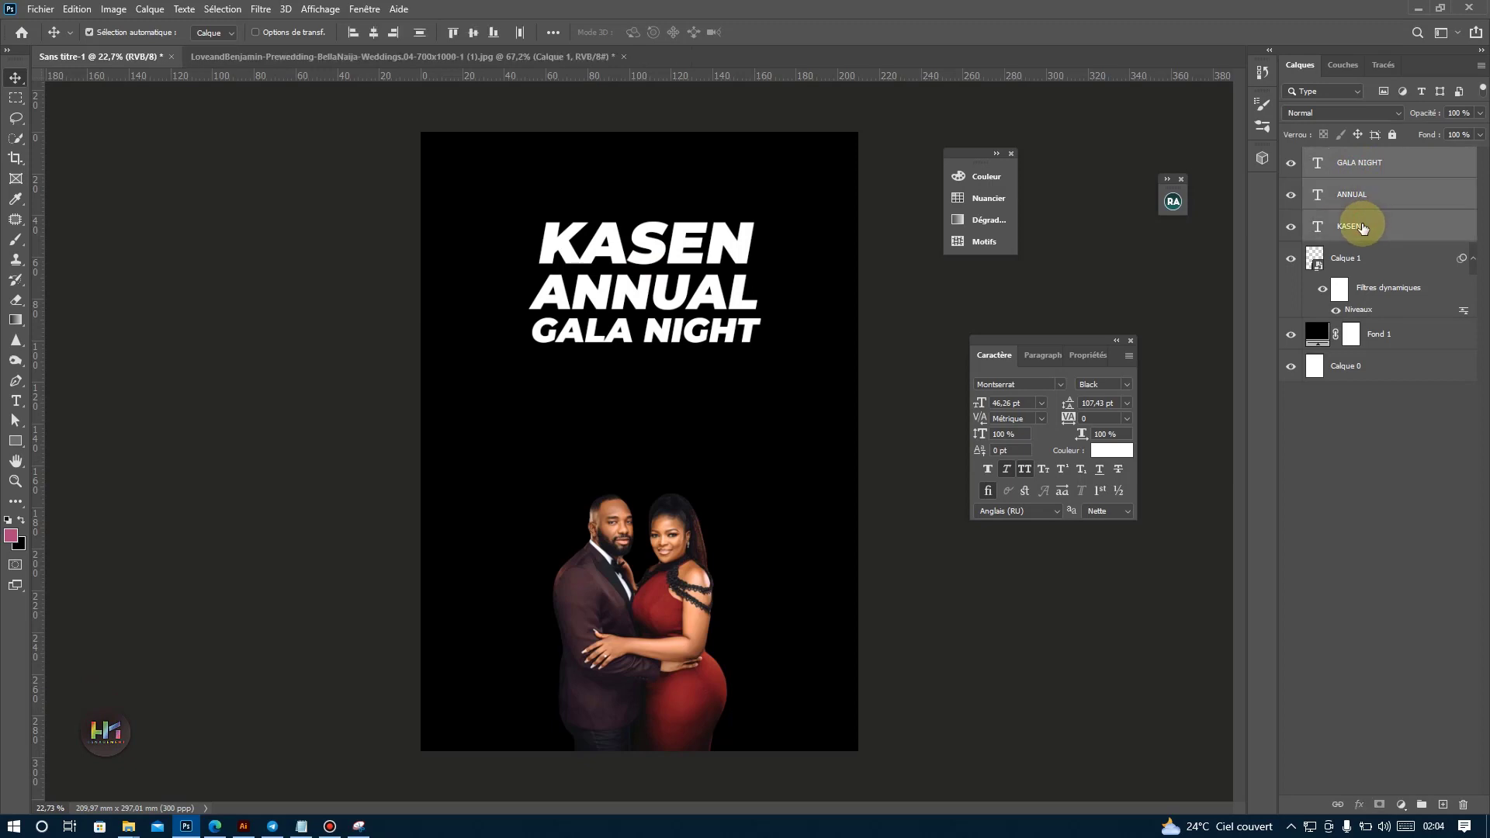
pyautogui.hotkey('ctrl', 't')
pyautogui.moveTo(764, 455); pyautogui.dragTo(752, 416)
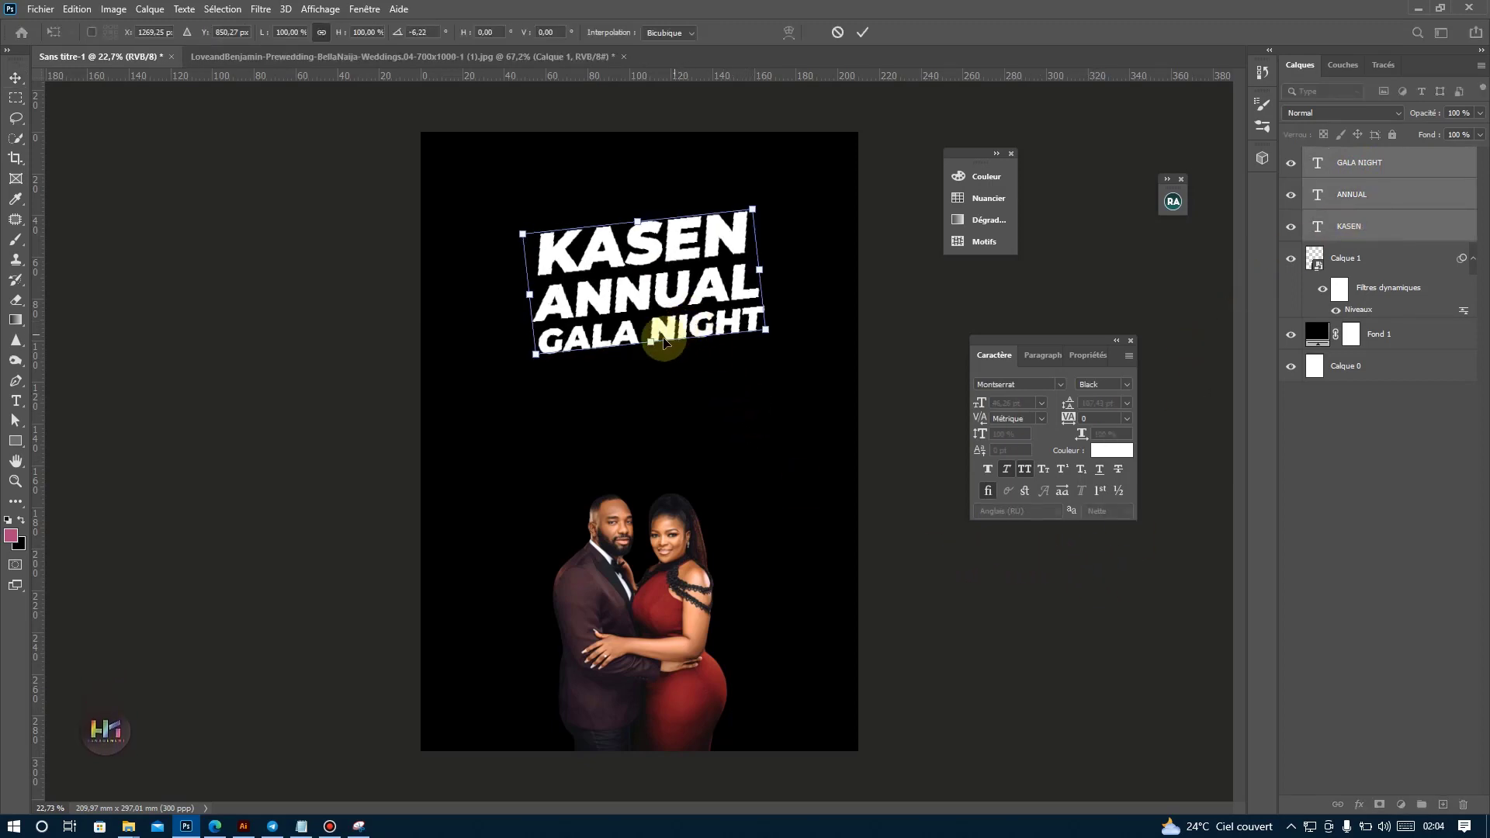
pyautogui.moveTo(650, 343); pyautogui.dragTo(658, 357)
pyautogui.press('Return')
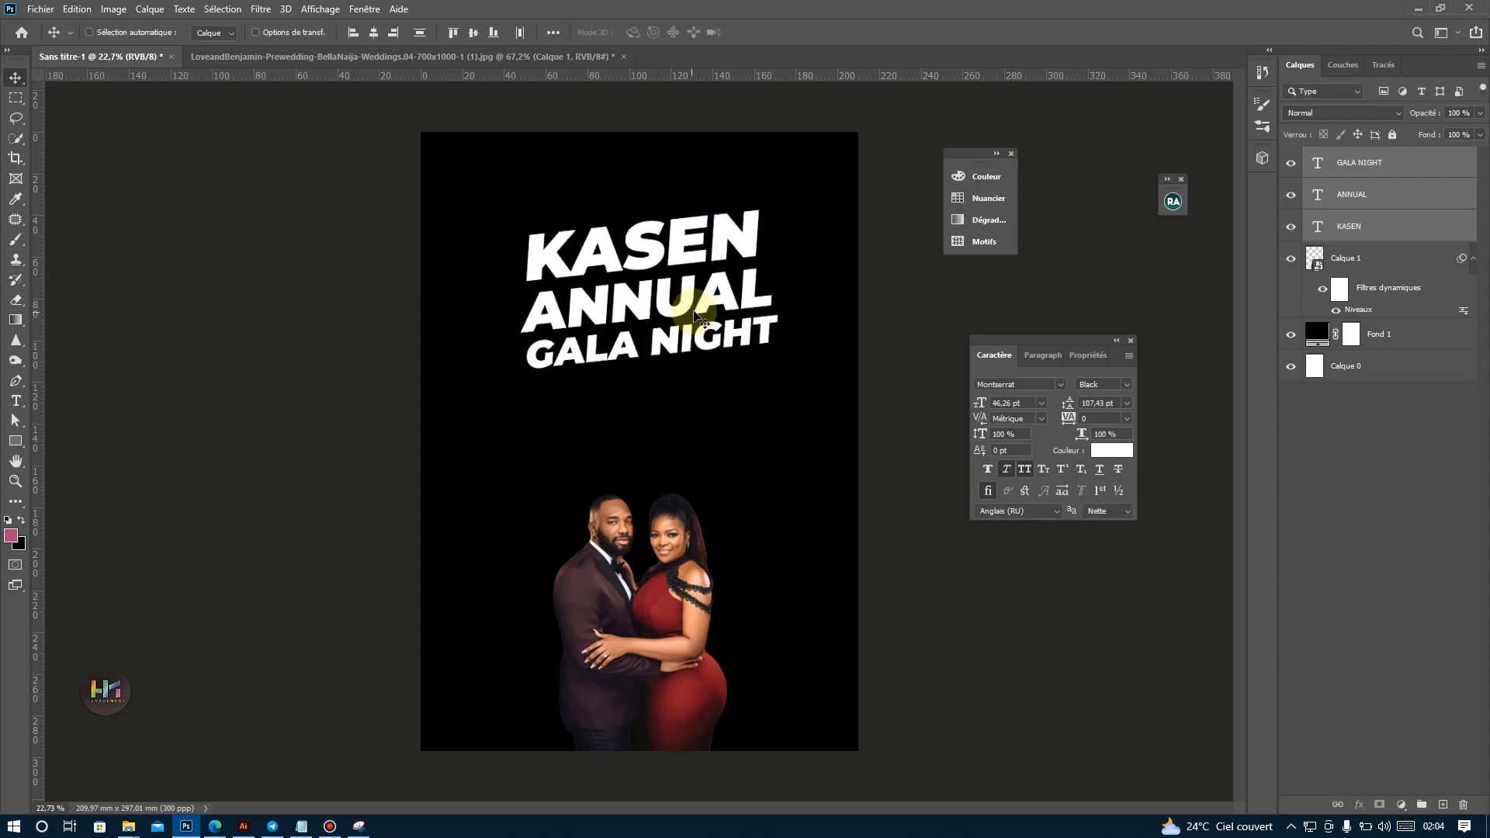
# Change the font of the KASEN, ANNUAL and GALA NIGHT lines to Oswald Regular.
pyautogui.click(1361, 228)
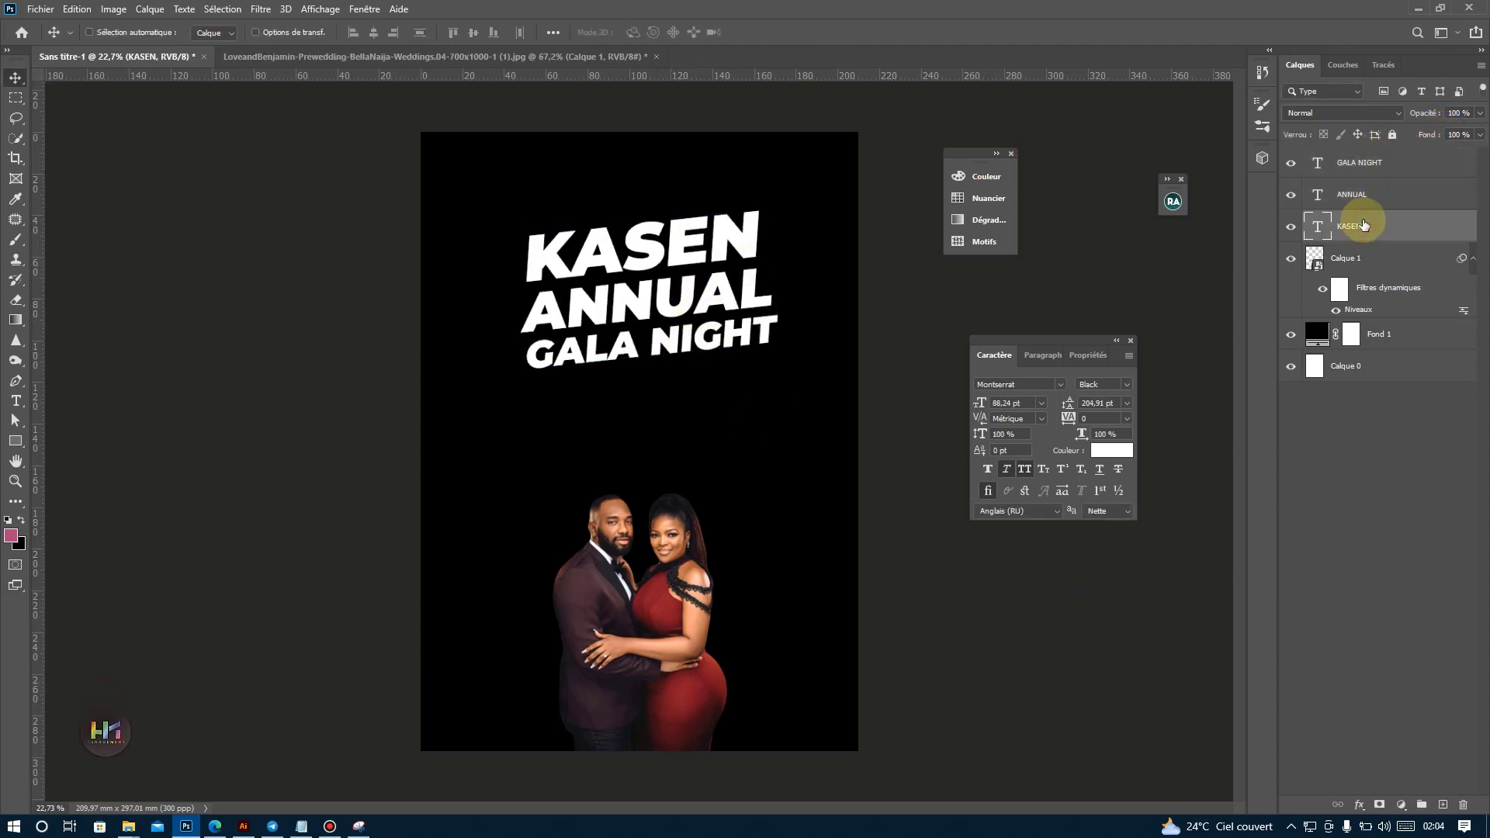
pyautogui.keyDown('shift'); pyautogui.click(1372, 175); pyautogui.keyUp('shift')
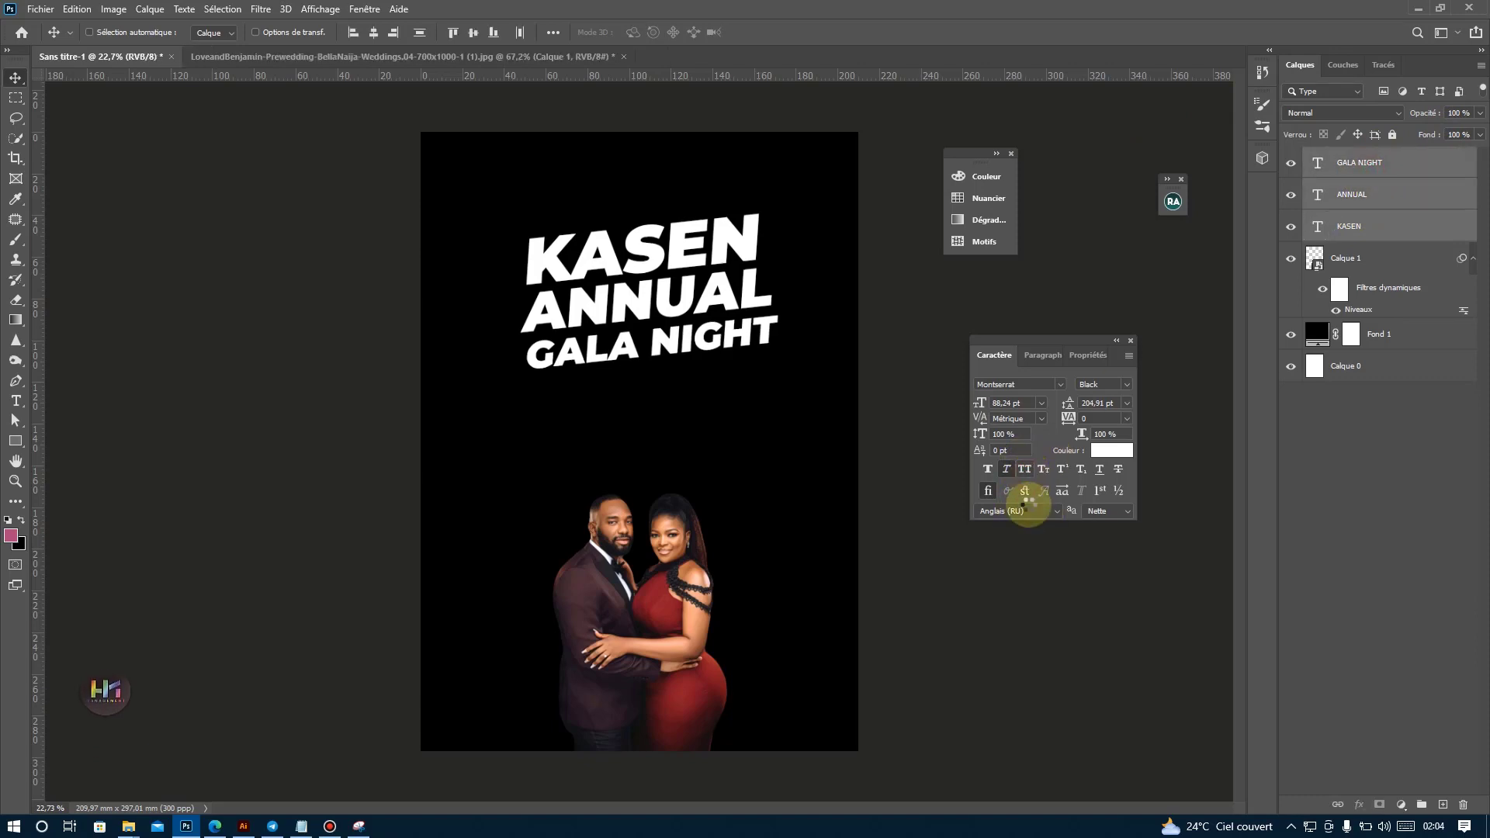
pyautogui.click(1025, 471)
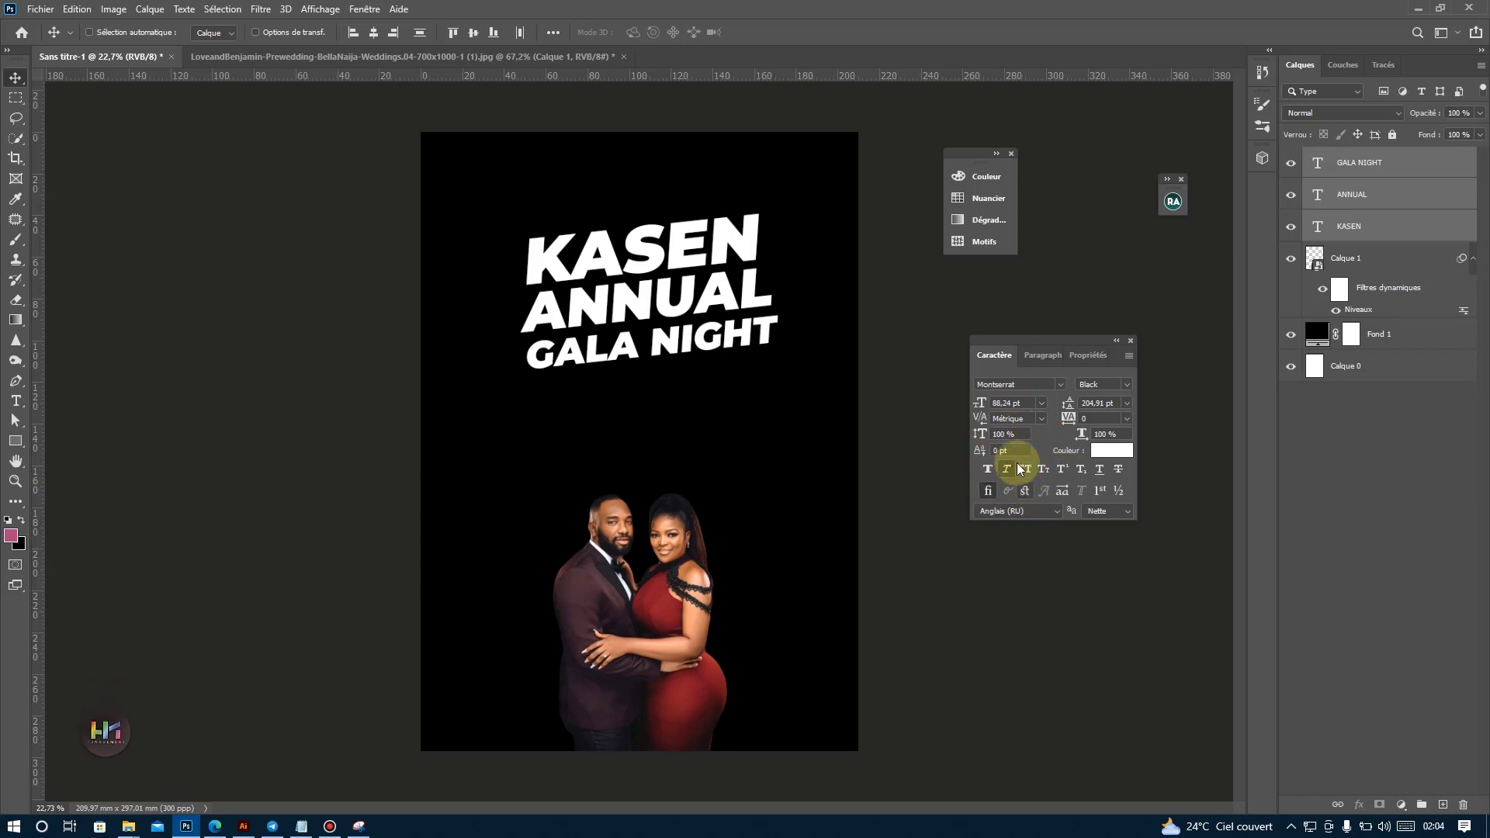
pyautogui.click(1060, 384)
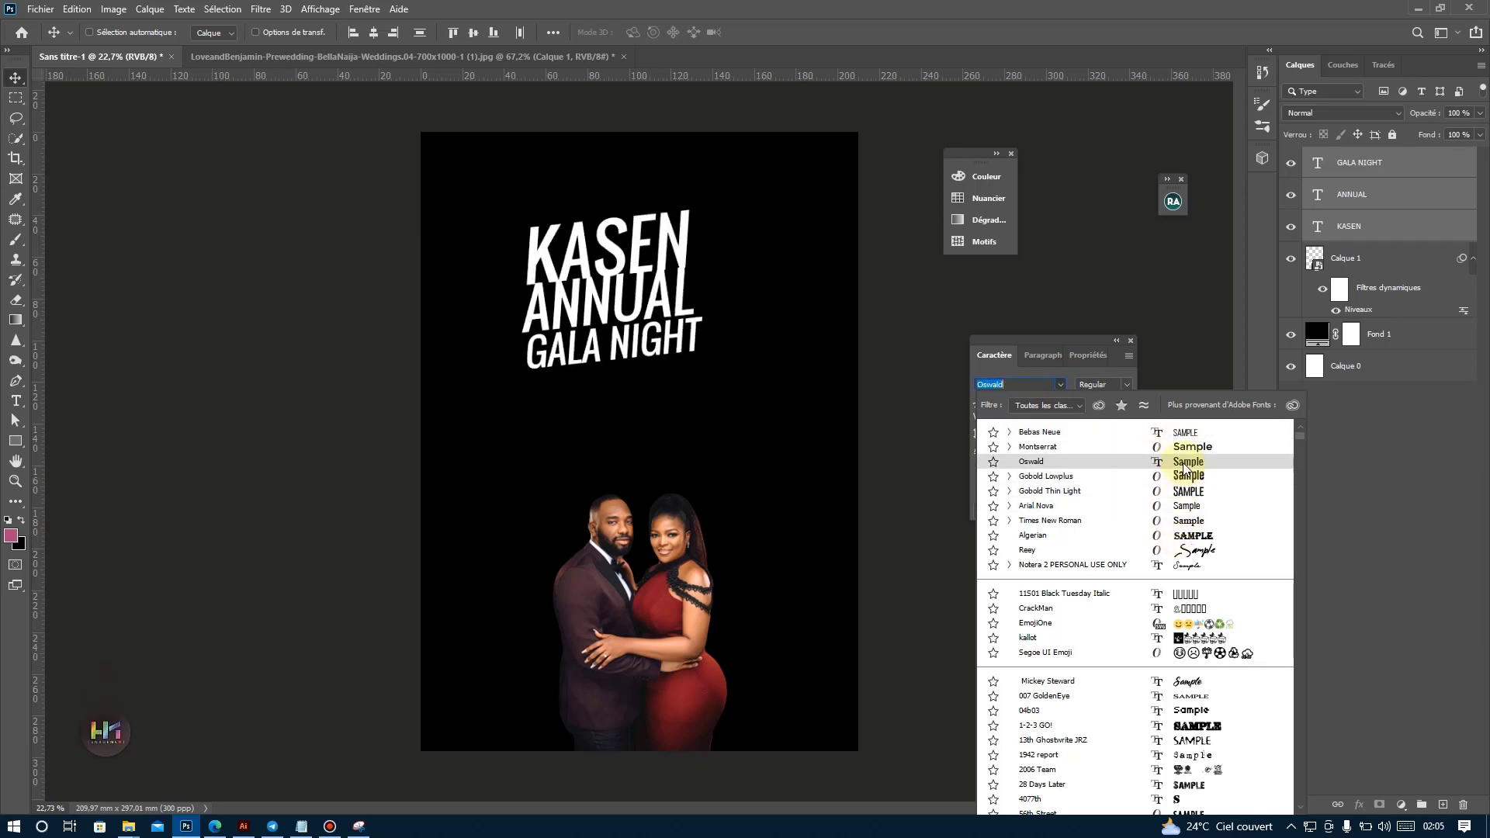
pyautogui.click(1182, 462)
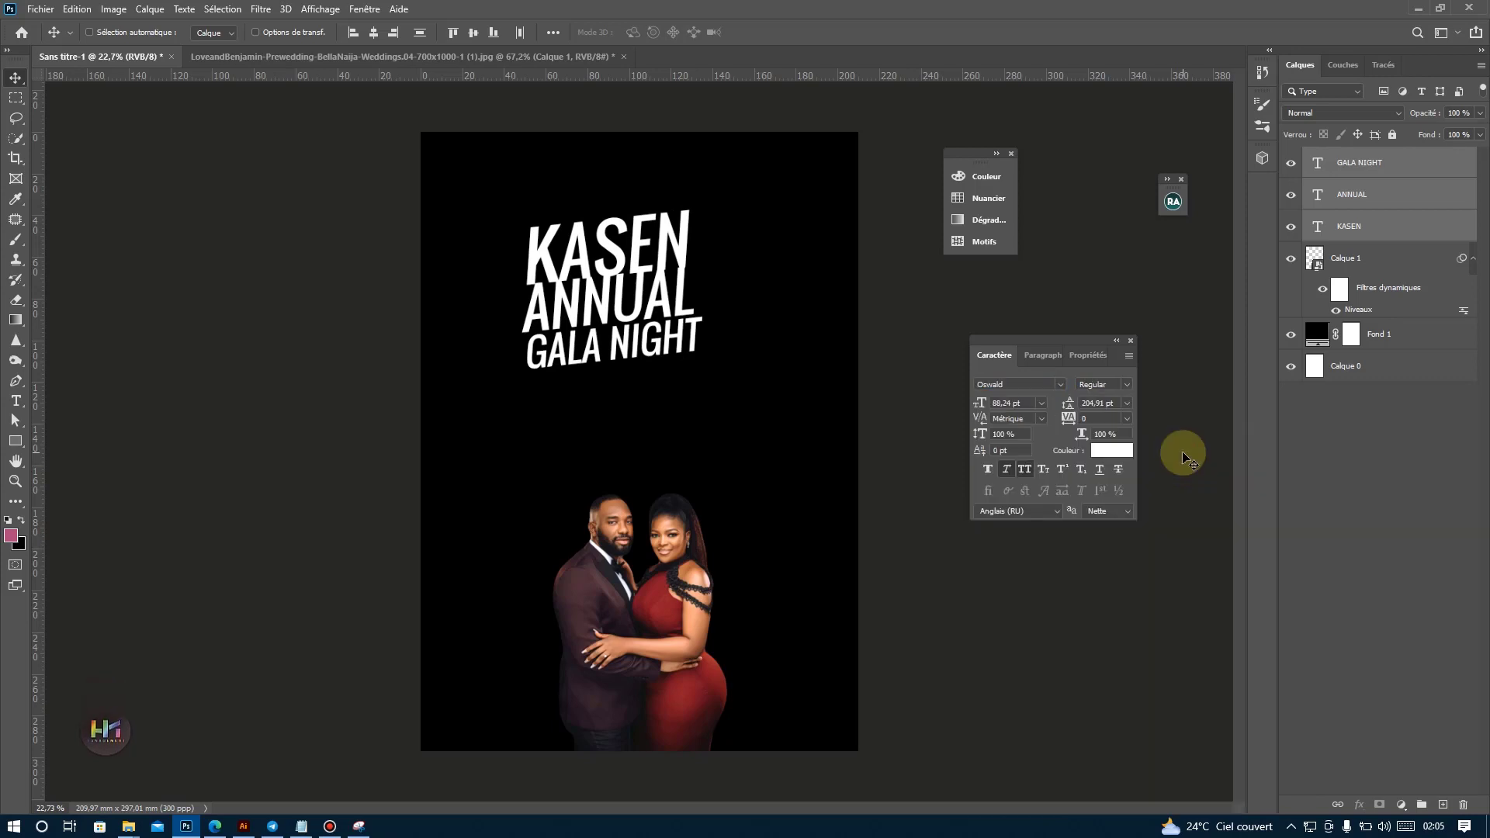
# Enlarge the three title lines together to about 123.29 %.
pyautogui.hotkey('ctrl', 't')
pyautogui.moveTo(702, 366); pyautogui.dragTo(763, 399)
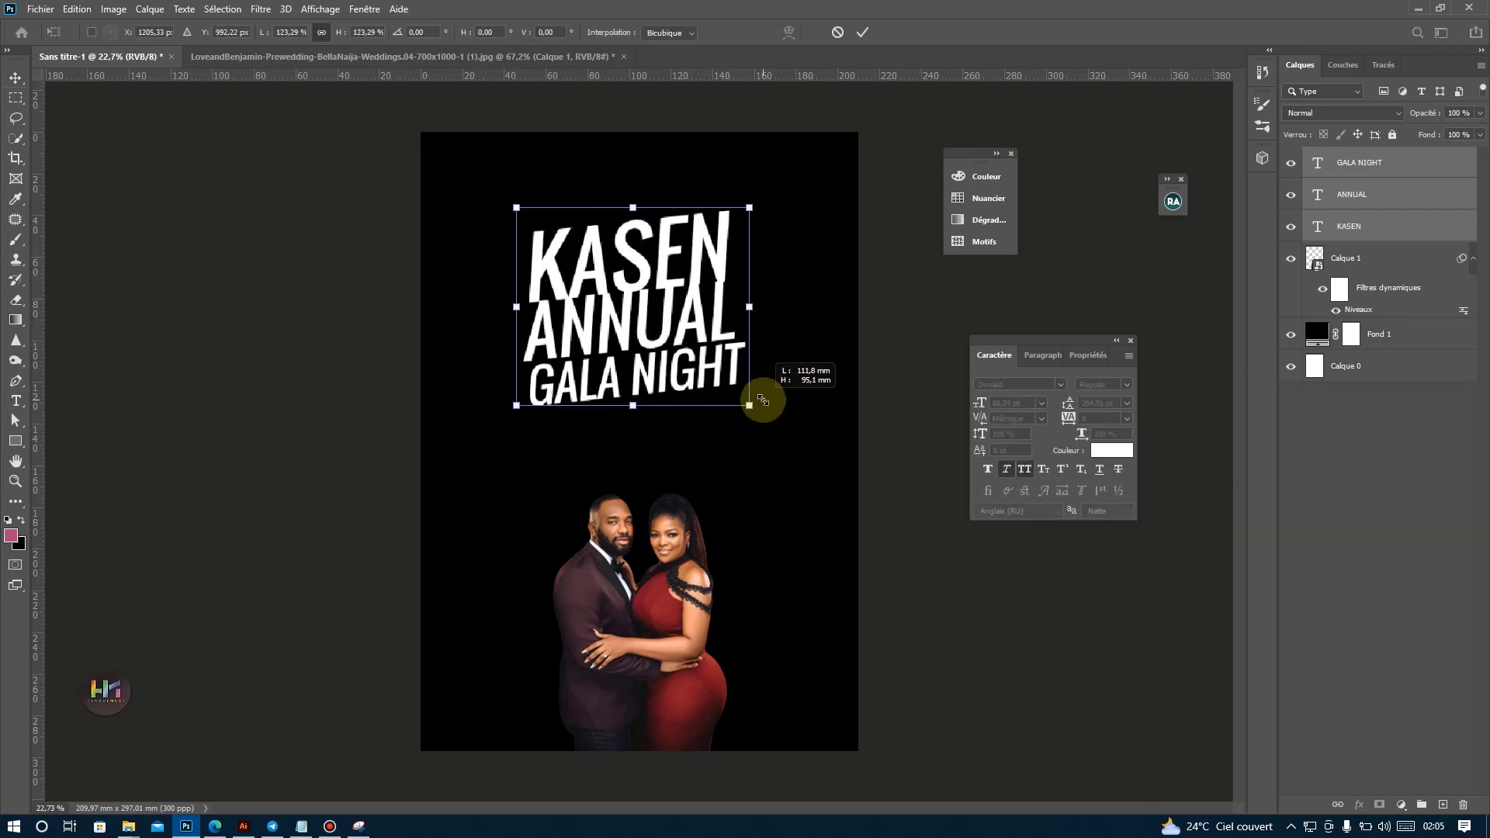
pyautogui.doubleClick(699, 325)
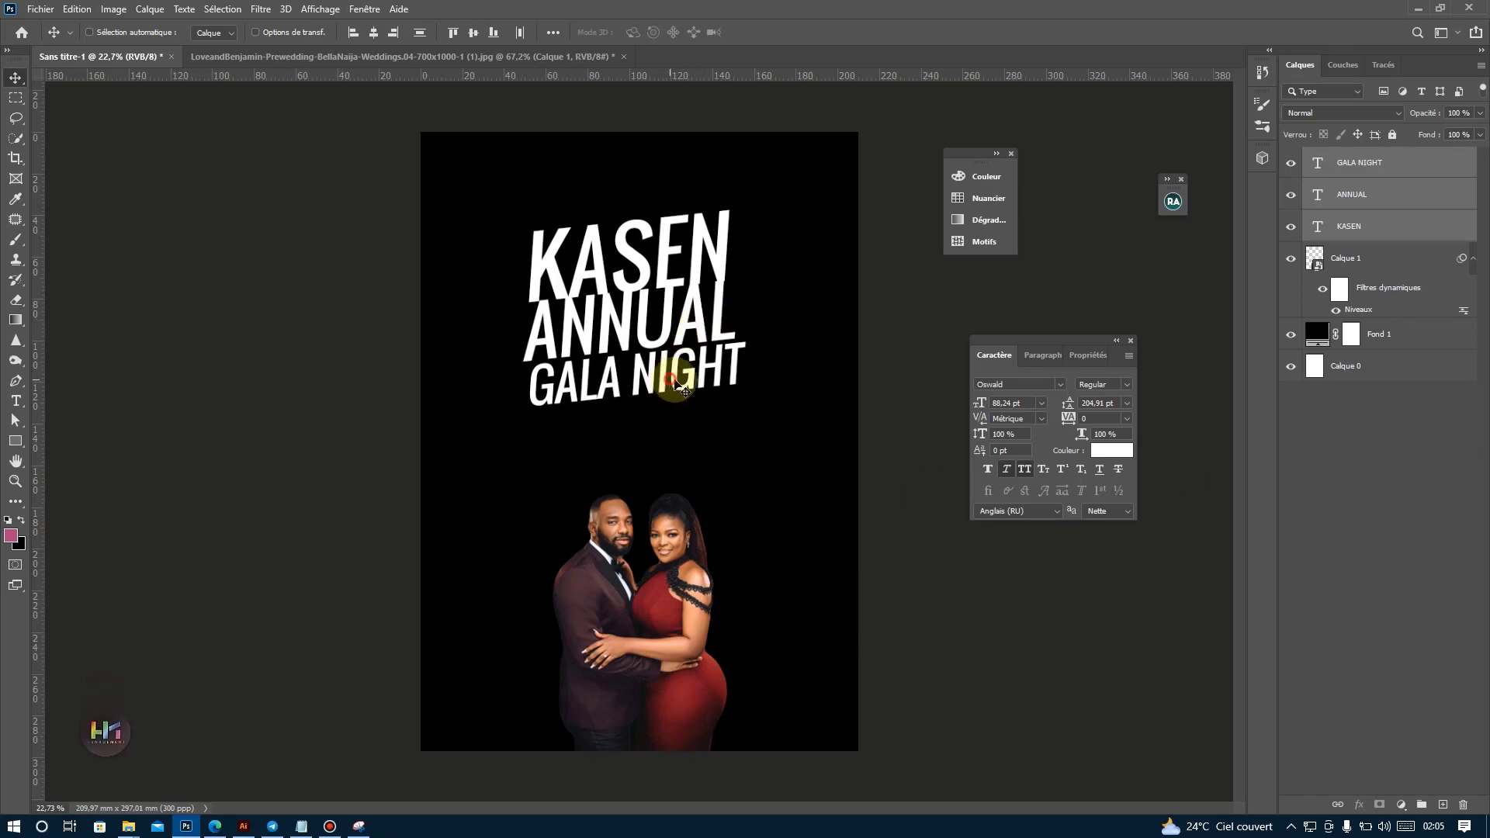
# Space out the title by moving GALA NIGHT slightly down and KASEN slightly up, clear of ANNUAL.
pyautogui.click(1423, 162)
pyautogui.moveTo(711, 376); pyautogui.dragTo(715, 380)
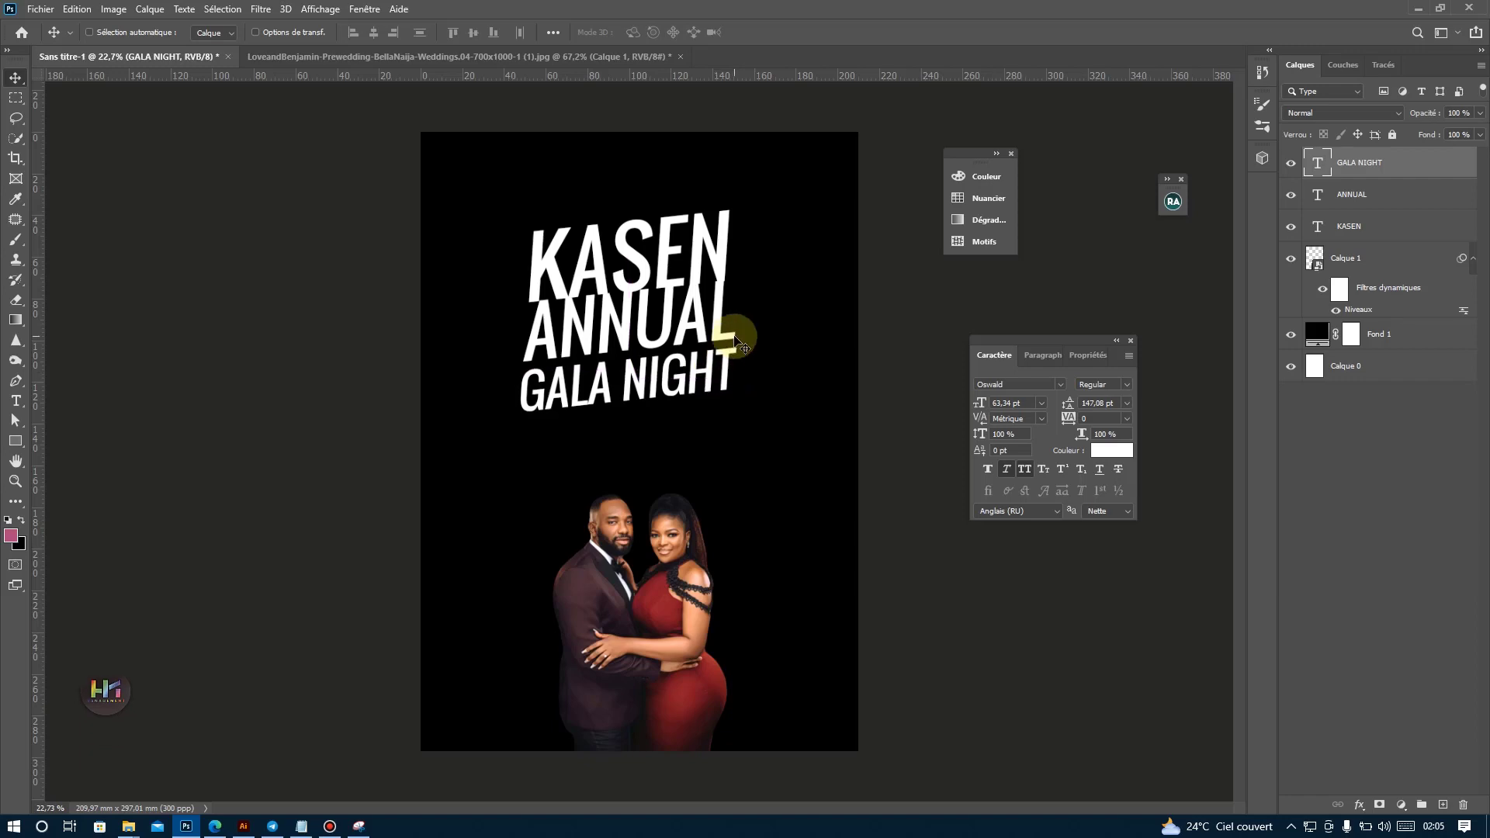
pyautogui.click(1378, 239)
pyautogui.moveTo(764, 306); pyautogui.dragTo(753, 283)
# Set the tracking of all three title lines to -25.
pyautogui.keyDown('shift'); pyautogui.click(1377, 163); pyautogui.keyUp('shift')
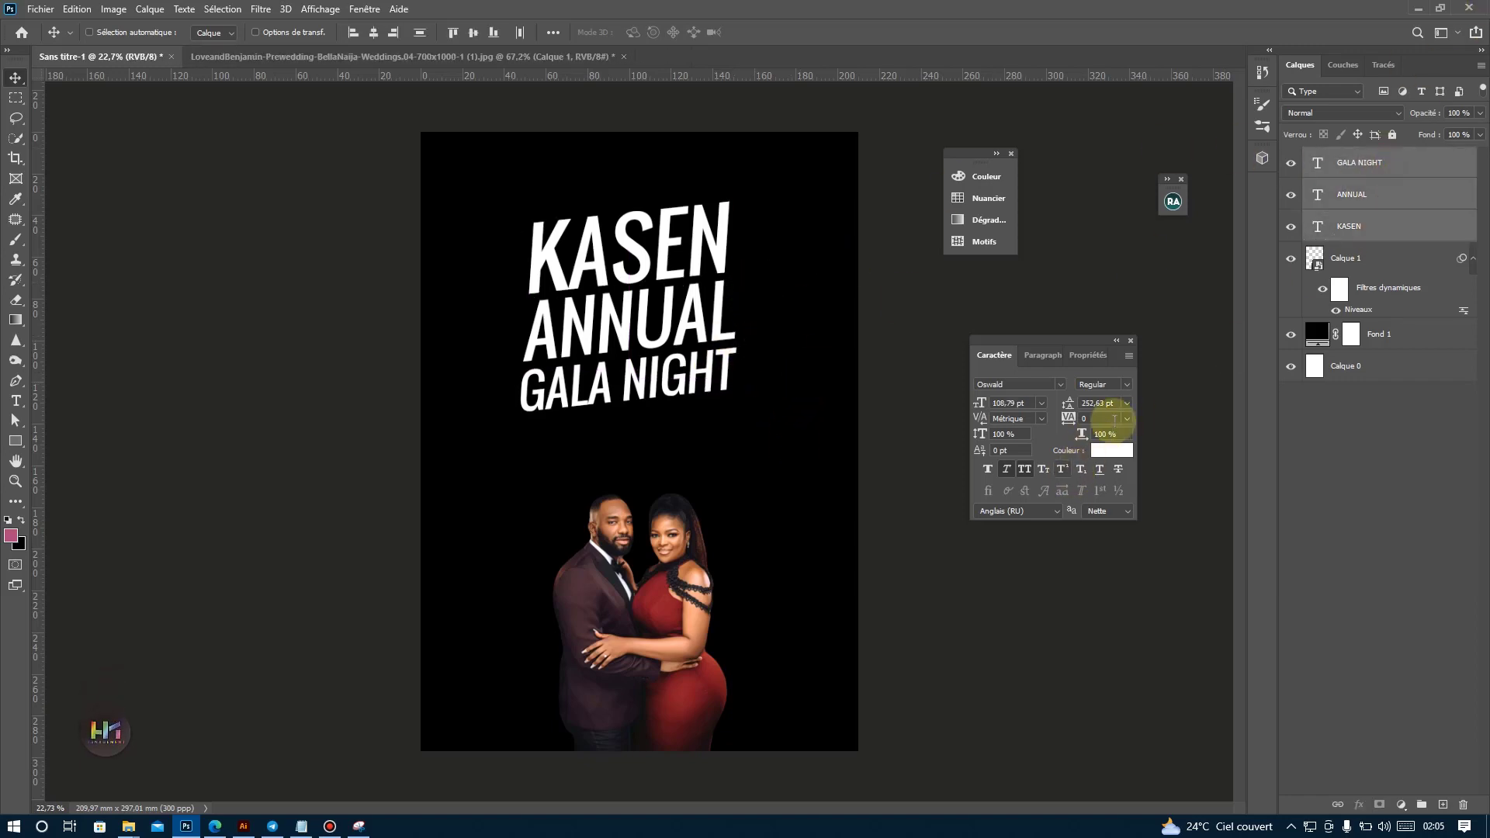
pyautogui.click(1127, 418)
pyautogui.click(1115, 467)
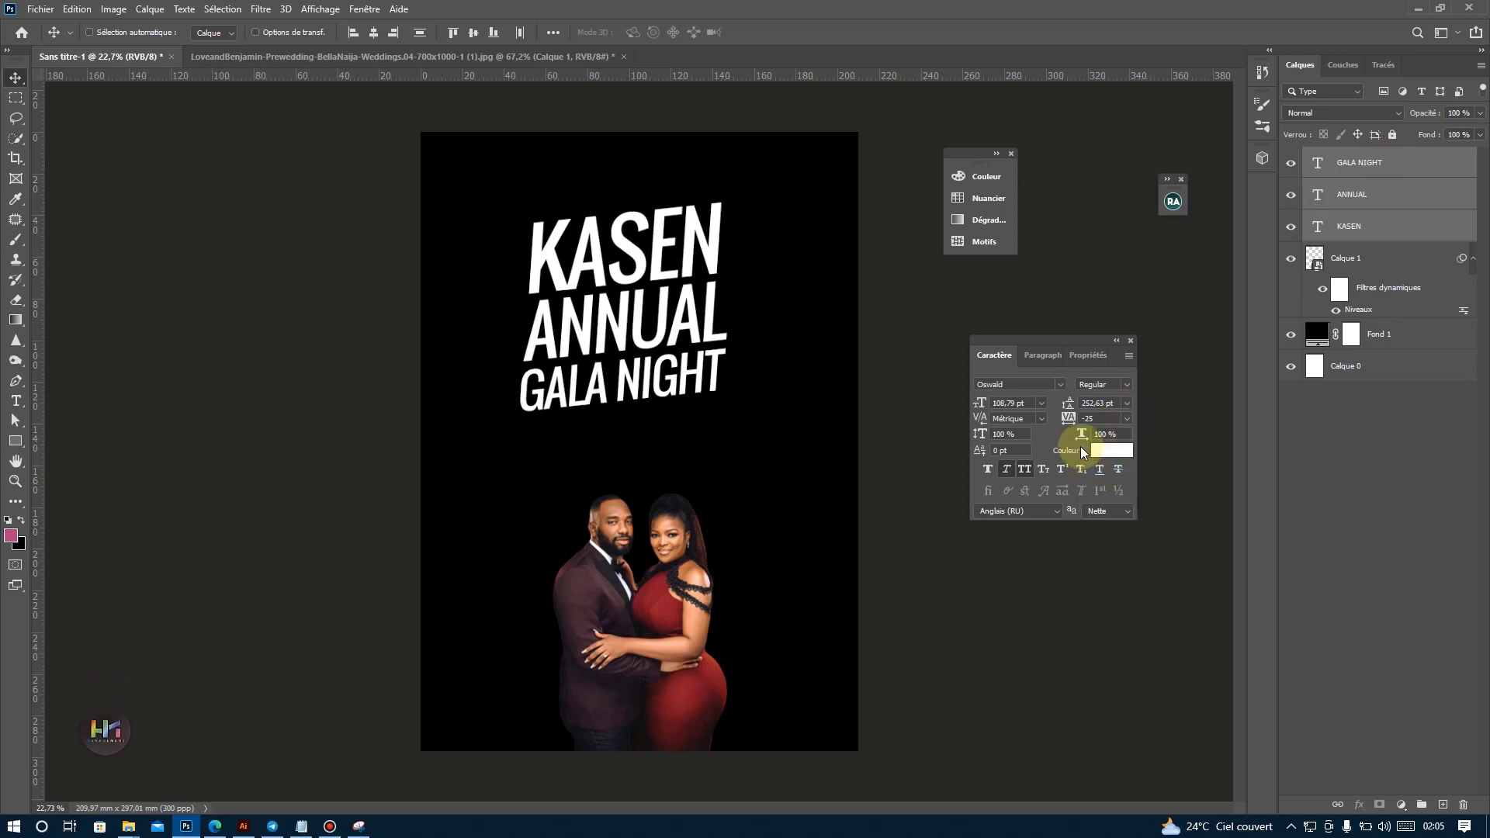
# Resize the title block to about 104.33 % width and 93.76 % height, and centre it above the couple.
pyautogui.moveTo(655, 284); pyautogui.dragTo(767, 296)
pyautogui.hotkey('ctrl', 't')
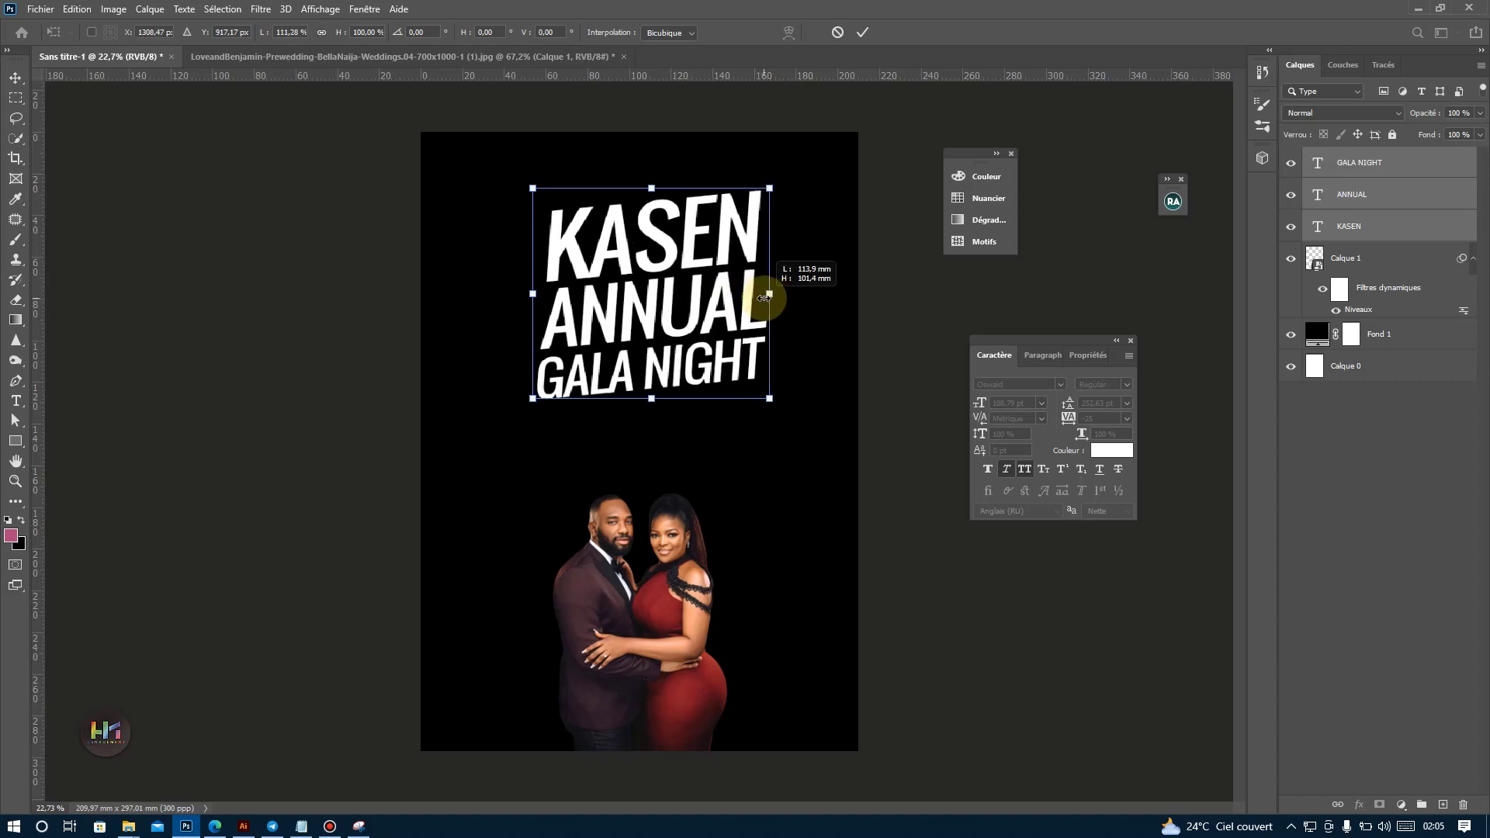
pyautogui.moveTo(652, 188); pyautogui.dragTo(652, 201)
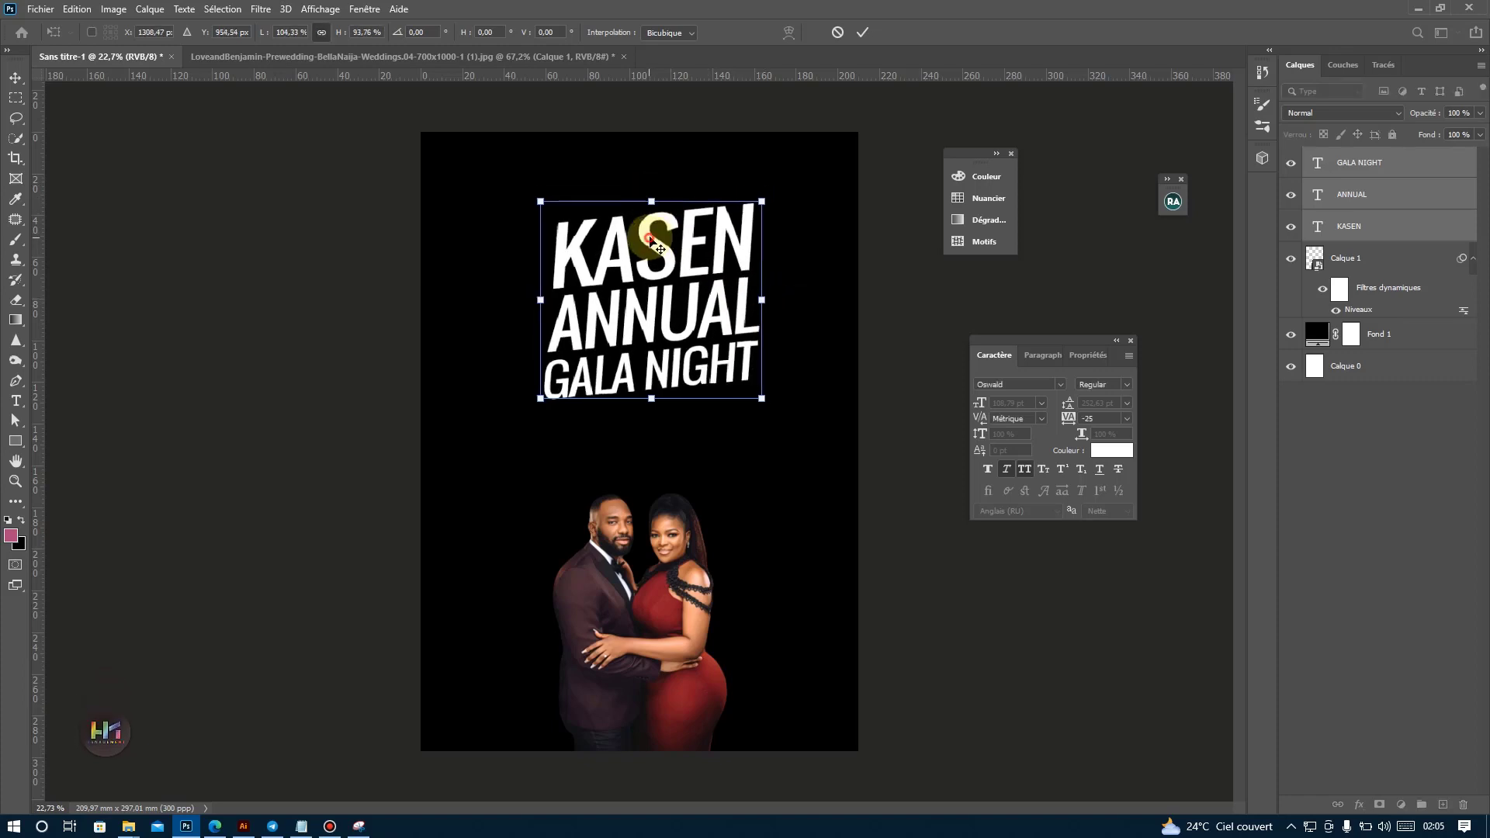
pyautogui.press('Return')
pyautogui.moveTo(702, 277); pyautogui.dragTo(691, 290)
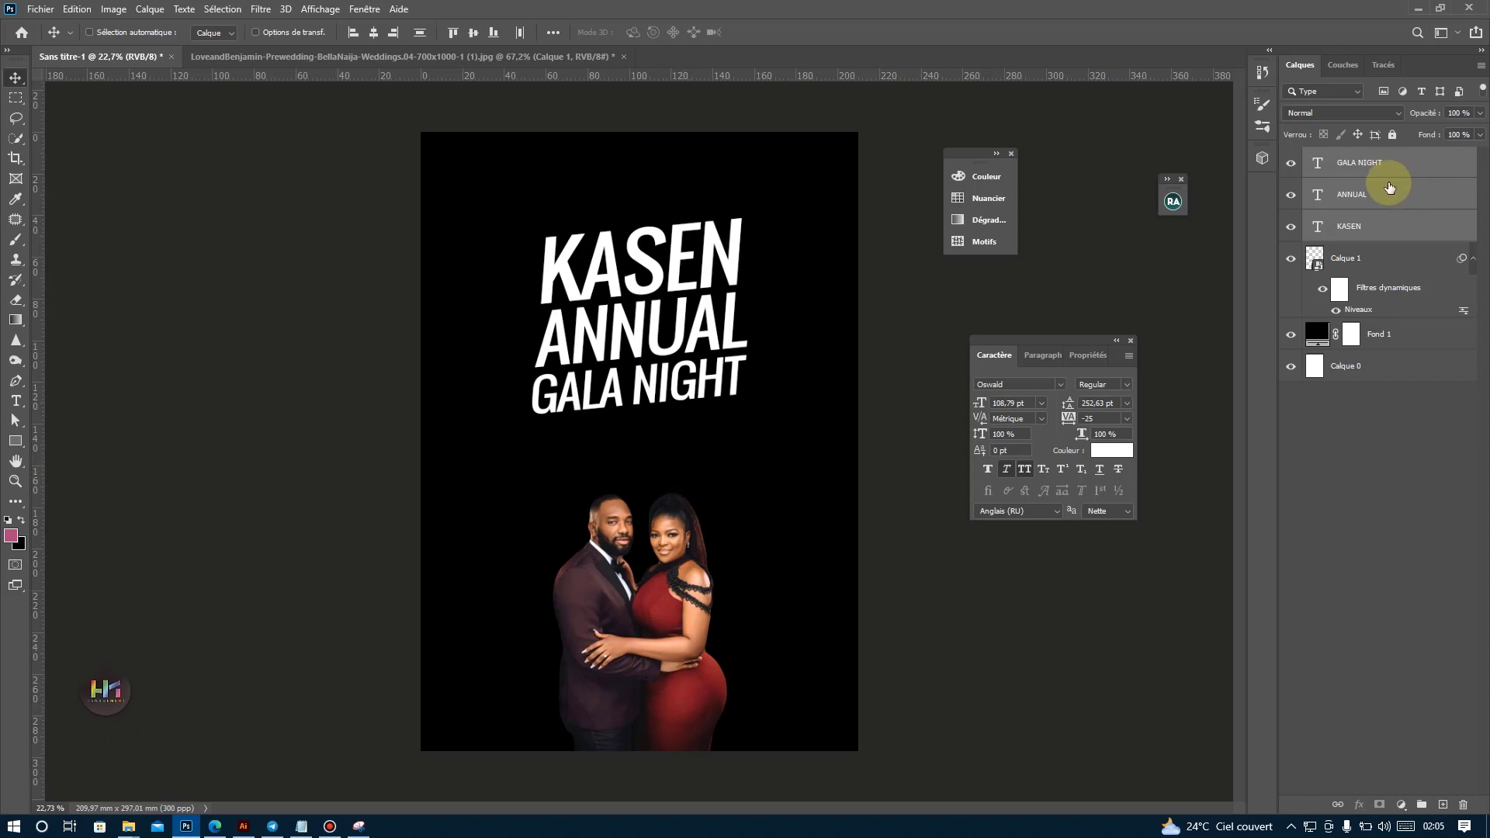
# Duplicate KASEN above the title and replace the copy's text with La KASEN présente from the Notepad document.
pyautogui.click(1379, 163)
pyautogui.click(1324, 232)
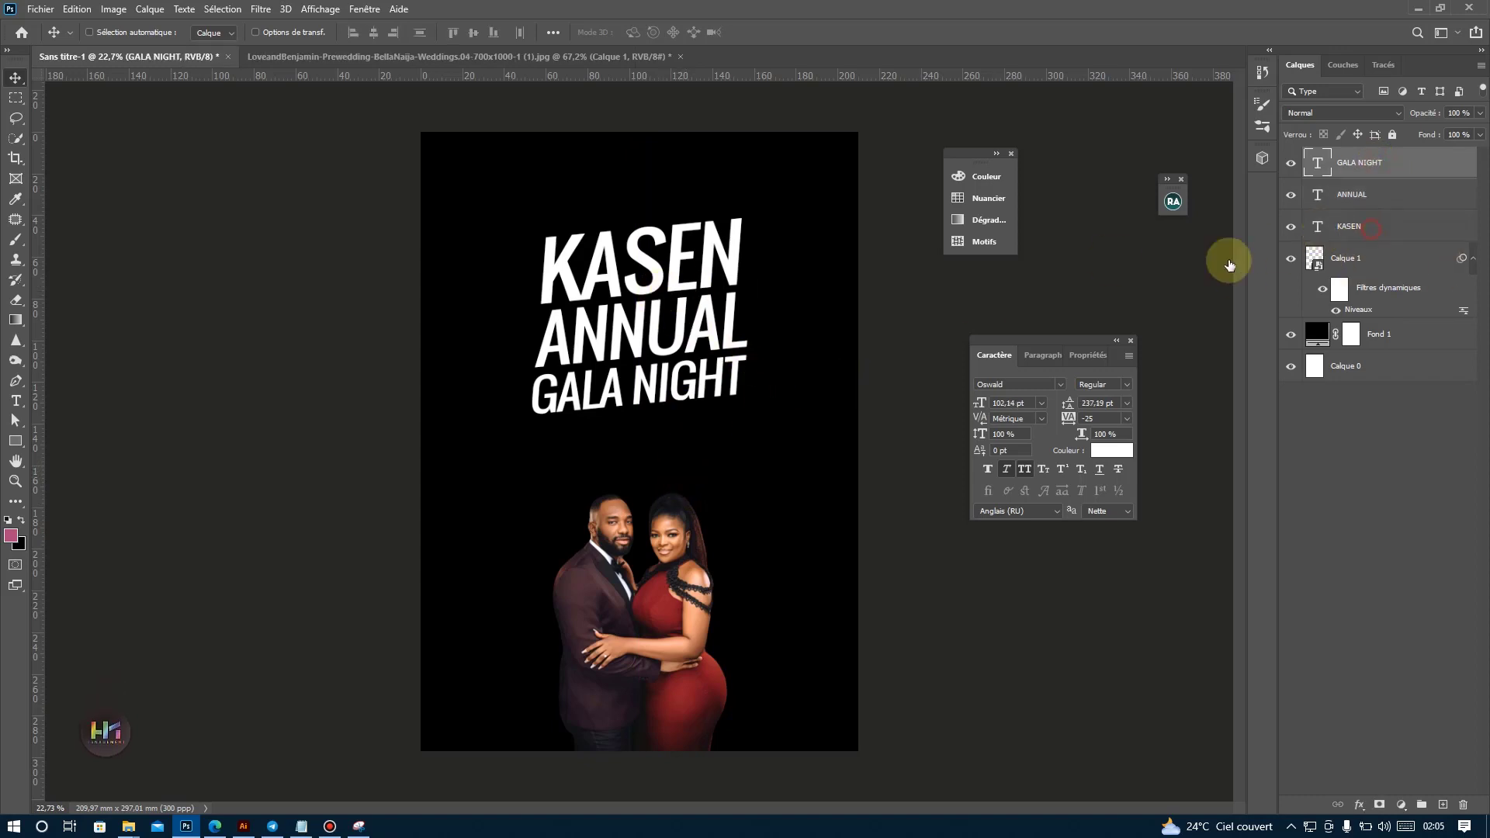
pyautogui.moveTo(633, 246); pyautogui.dragTo(650, 221)
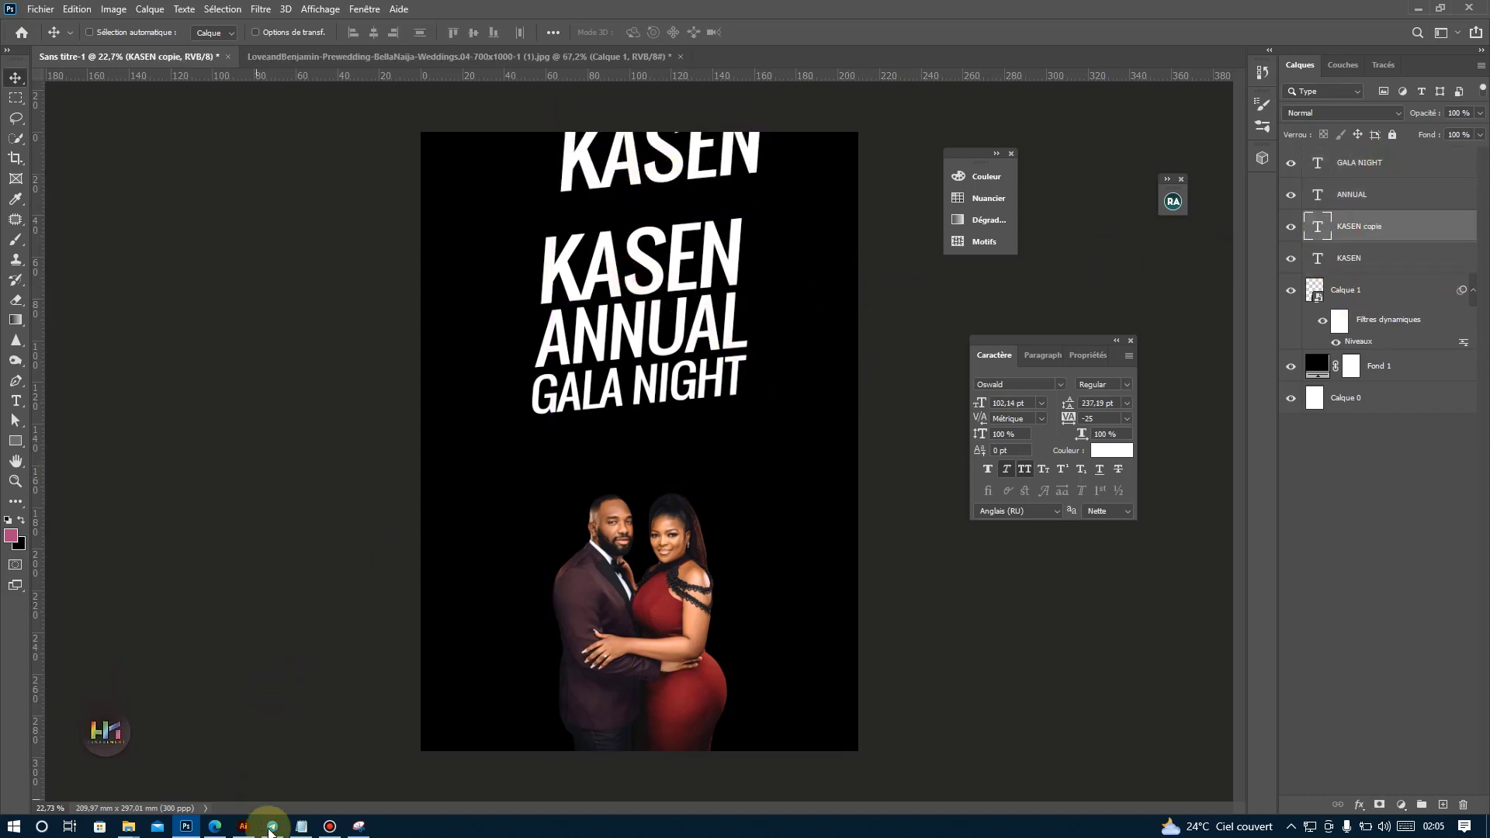
pyautogui.click(302, 826)
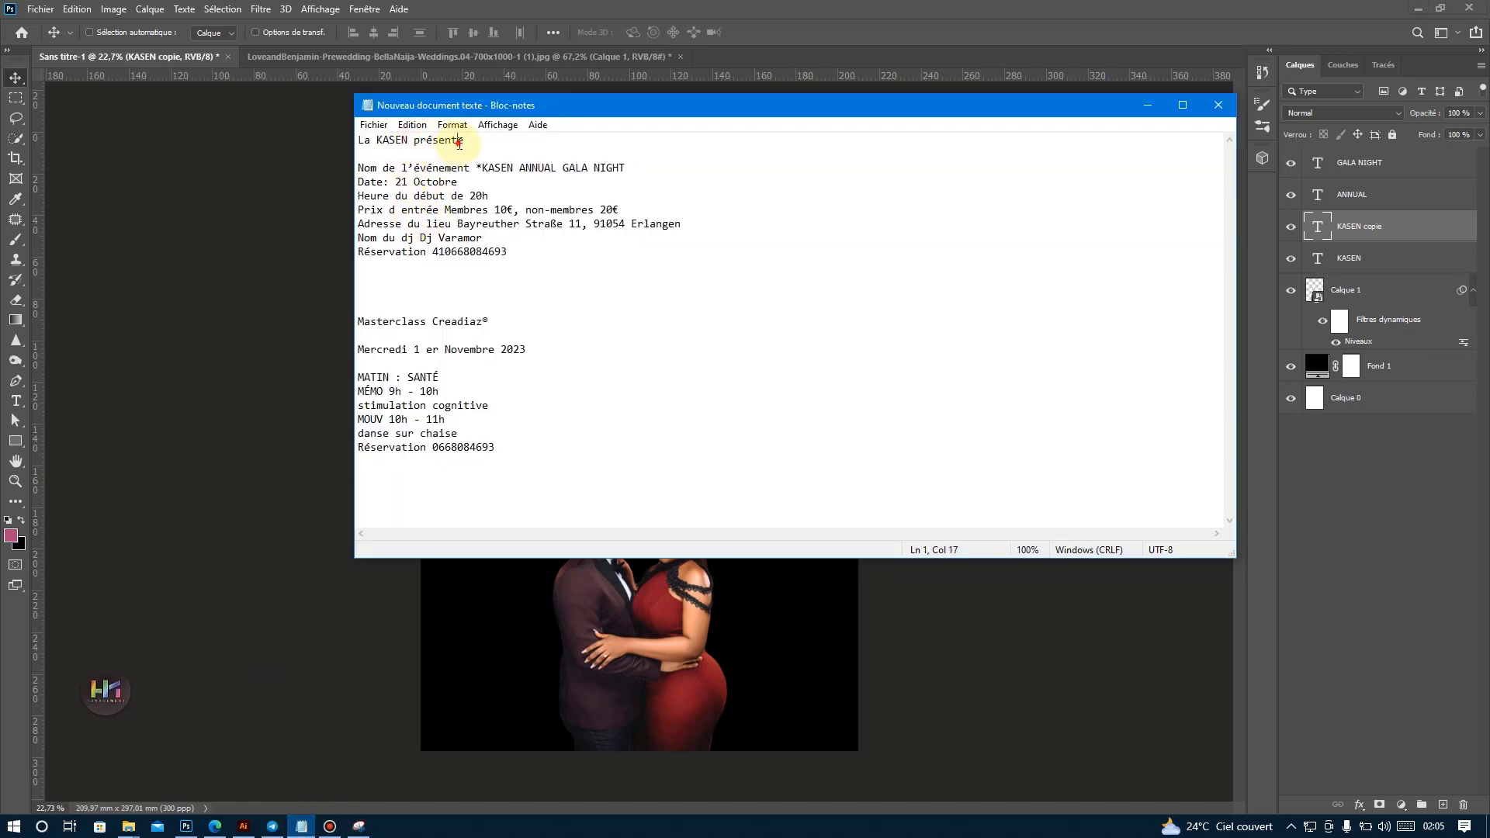
pyautogui.moveTo(459, 143); pyautogui.dragTo(358, 142)
pyautogui.moveTo(450, 141); pyautogui.dragTo(358, 142)
pyautogui.hotkey('ctrl', 'c')
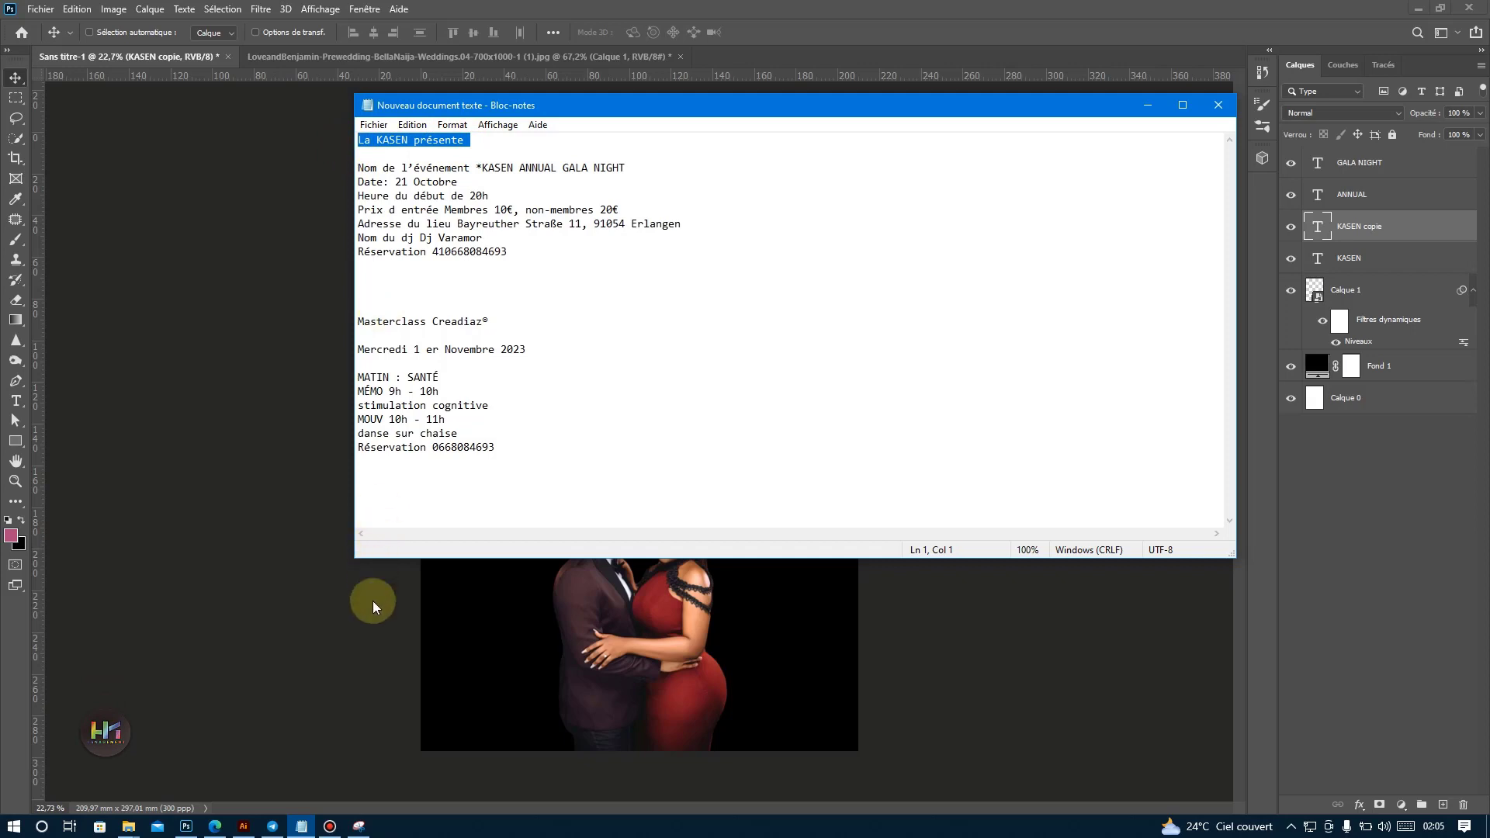
pyautogui.click(187, 827)
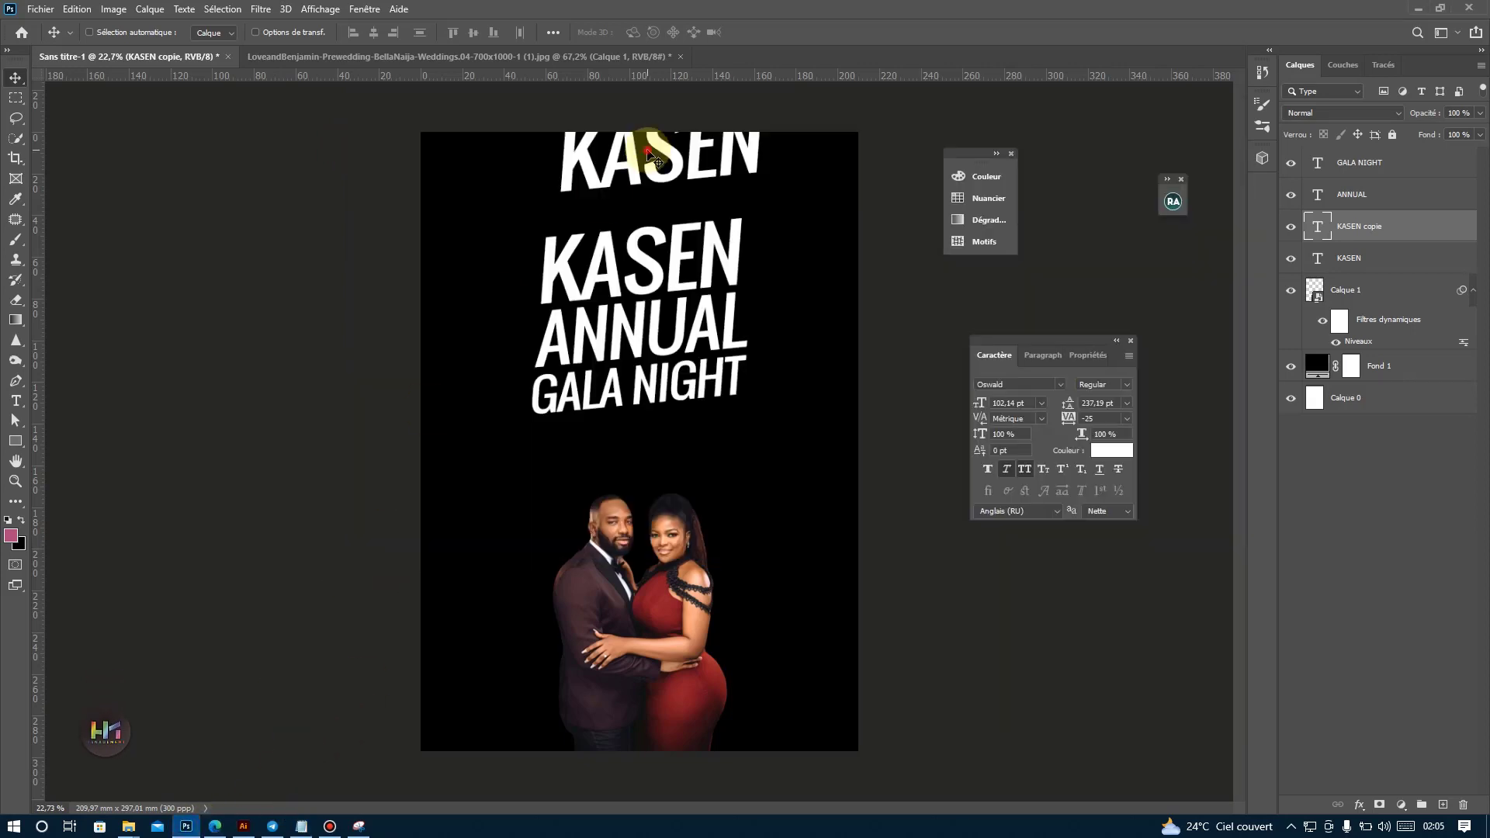
pyautogui.doubleClick(650, 148)
pyautogui.hotkey('ctrl', 'v')
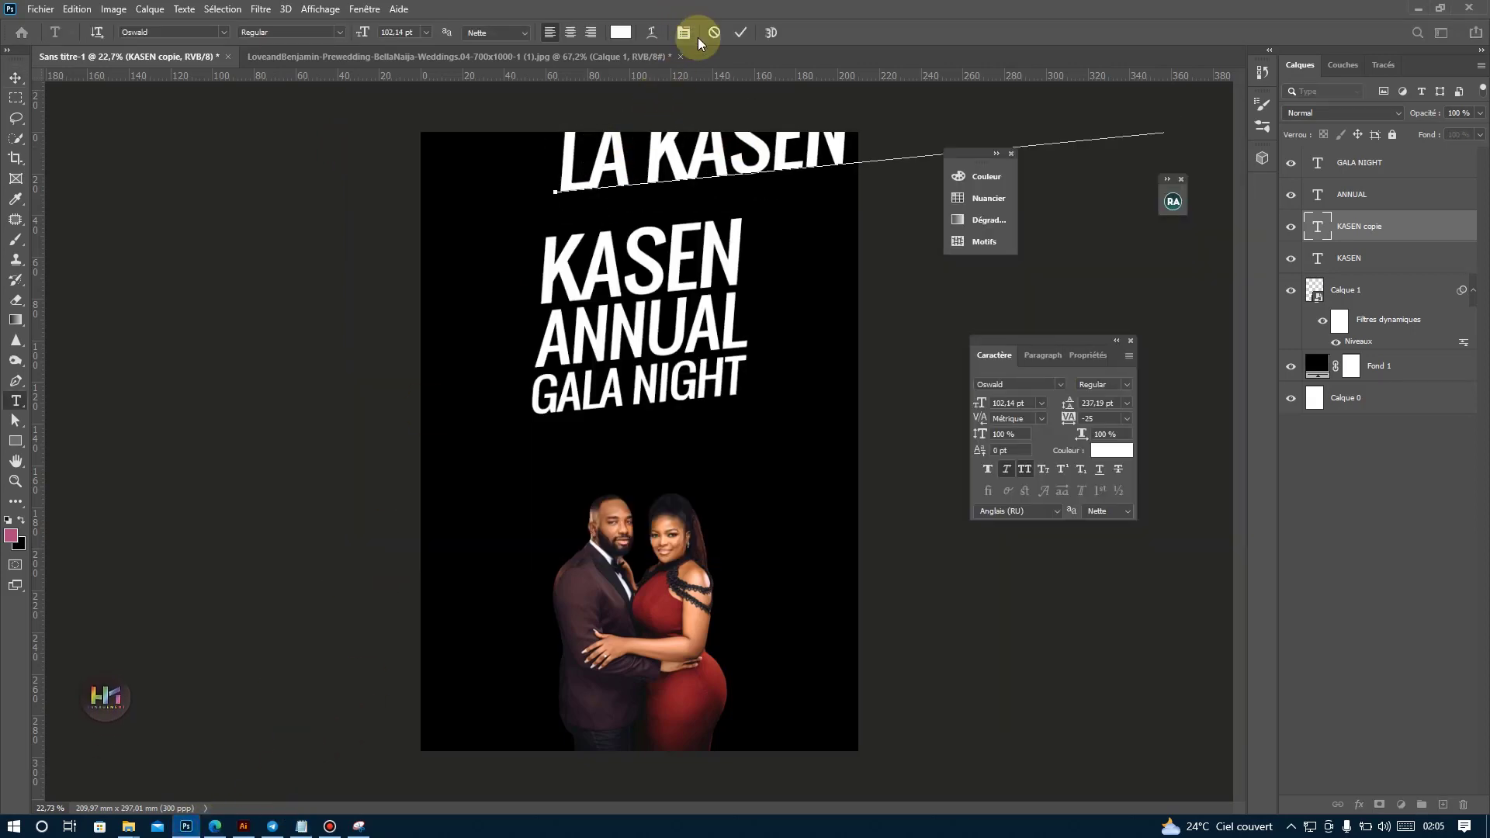
pyautogui.click(740, 32)
# Scale the La KASEN présente line down to about 36.86 pt and place it just above KASEN.
pyautogui.hotkey('ctrl', 't')
pyautogui.moveTo(789, 159); pyautogui.dragTo(740, 299)
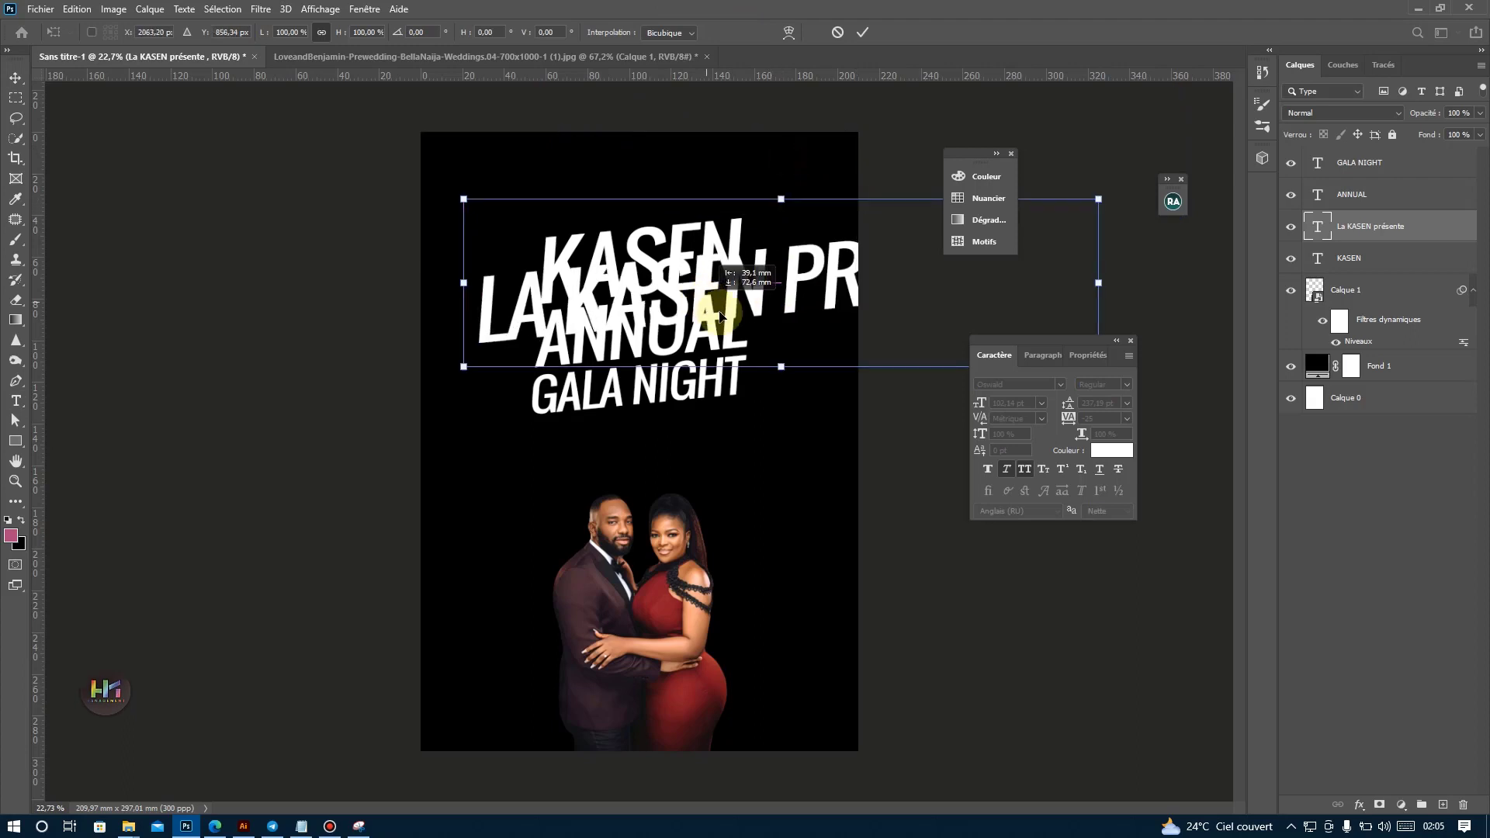
pyautogui.moveTo(778, 375); pyautogui.dragTo(640, 205)
pyautogui.press('Return')
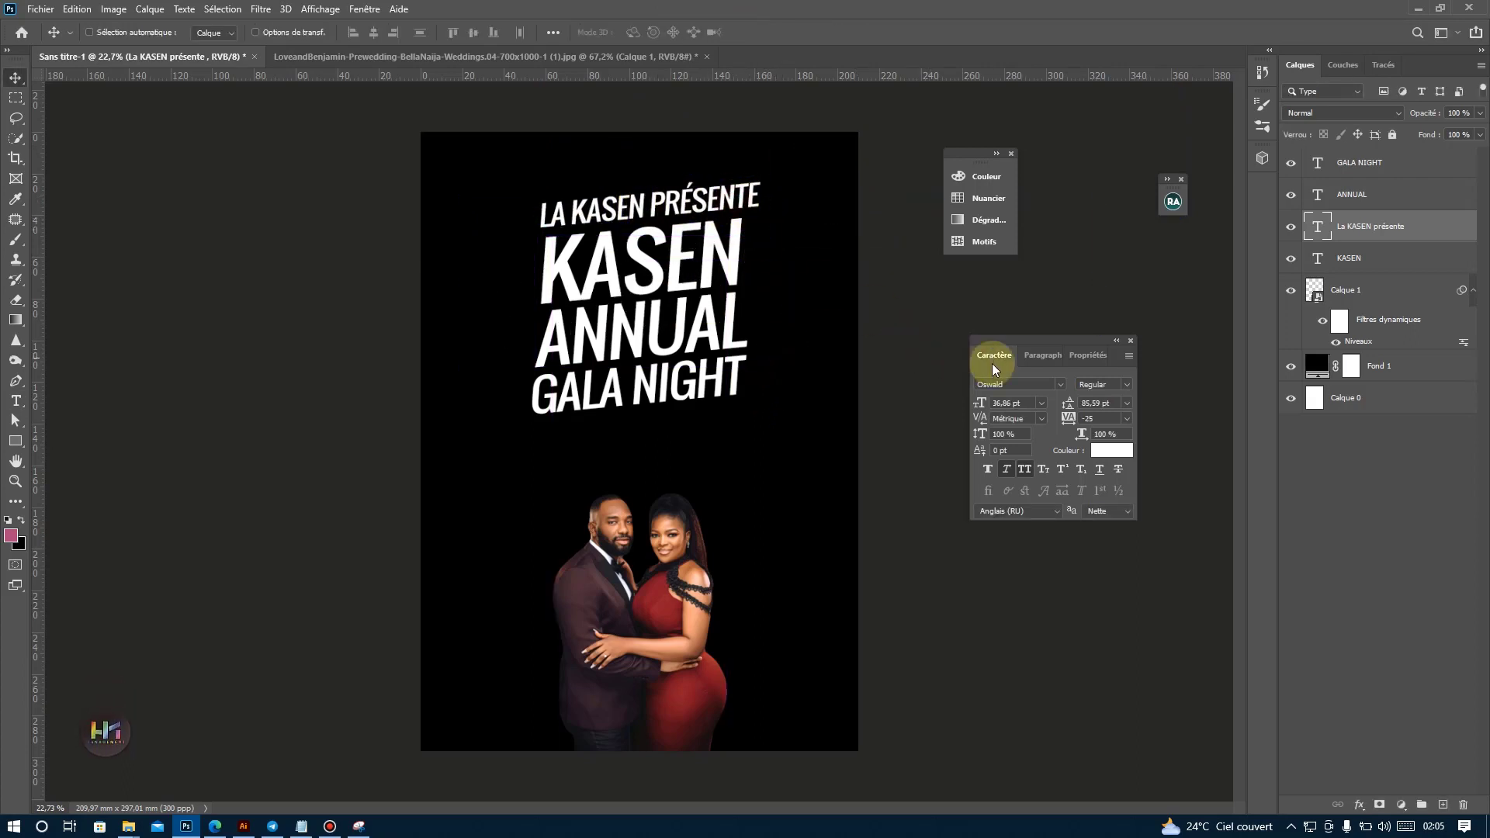
# Set the La KASEN présente line in Bebas Neue Book at 19.86 pt with tracking 200, and centre it above KASEN.
pyautogui.click(1062, 384)
pyautogui.click(1177, 435)
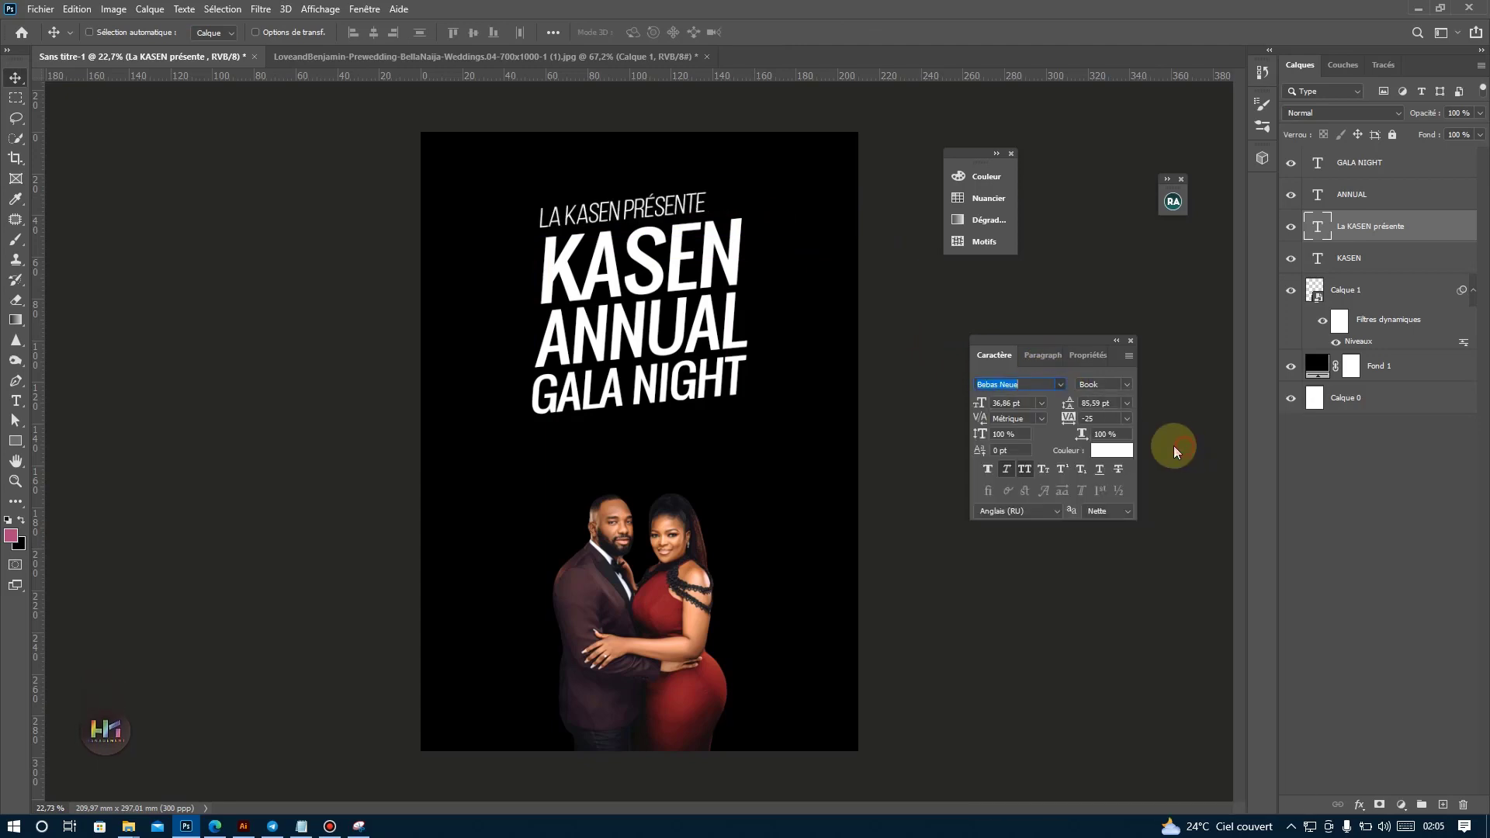
pyautogui.click(1126, 418)
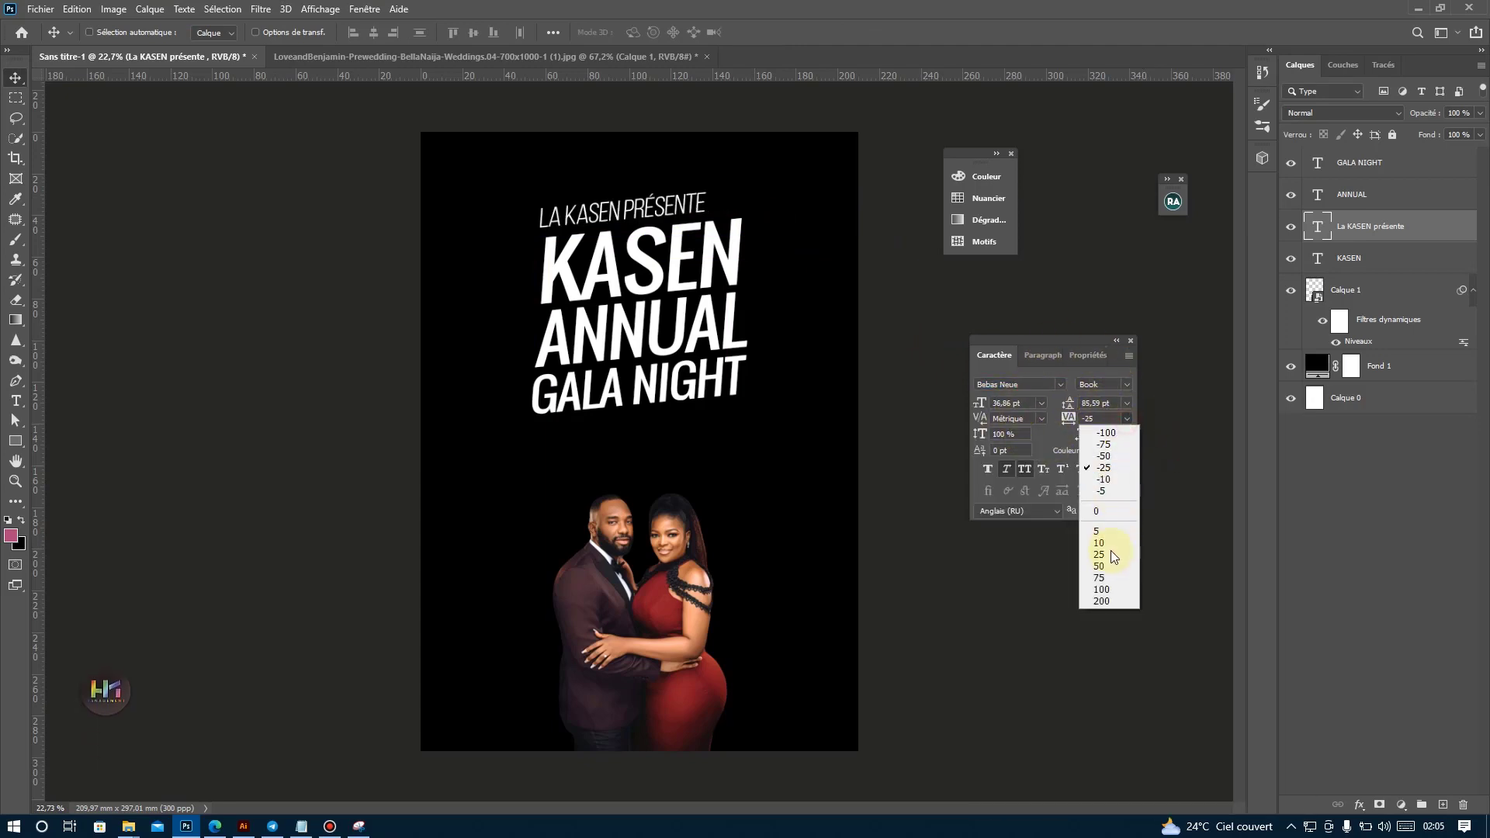
pyautogui.click(1104, 602)
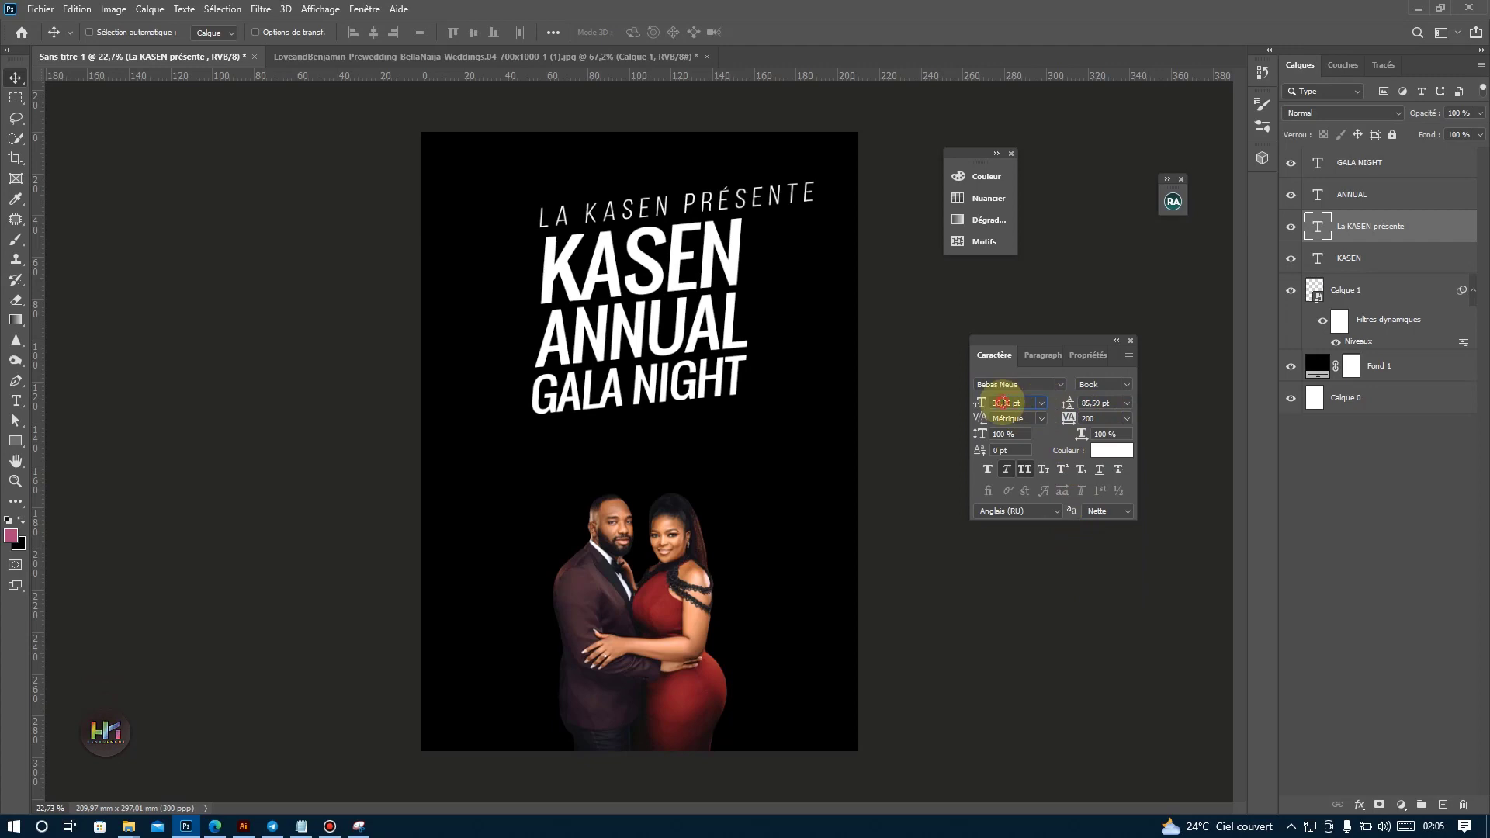
pyautogui.moveTo(1004, 403); pyautogui.dragTo(1002, 403)
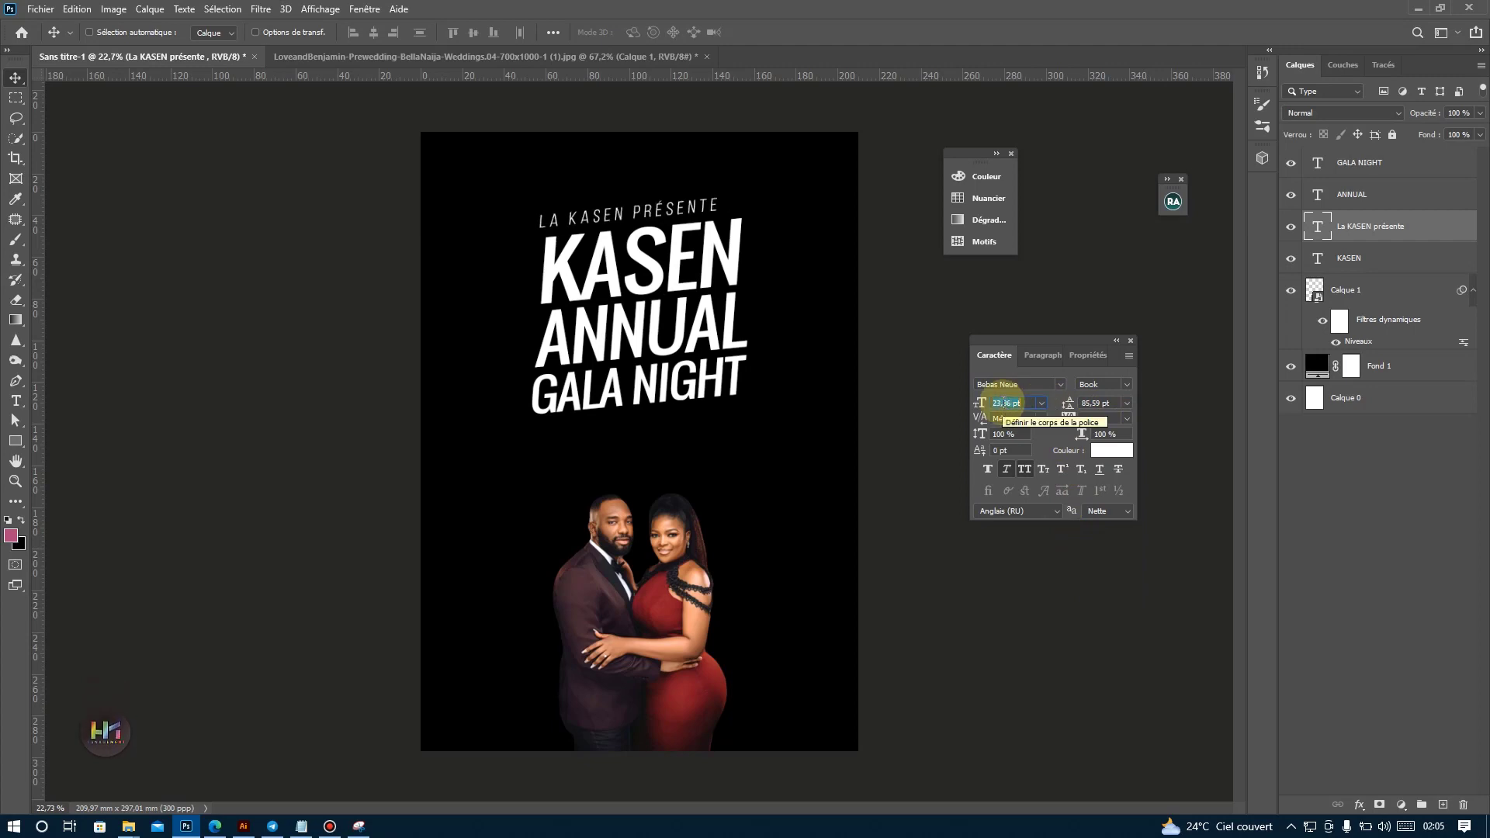
pyautogui.moveTo(657, 210); pyautogui.dragTo(680, 210)
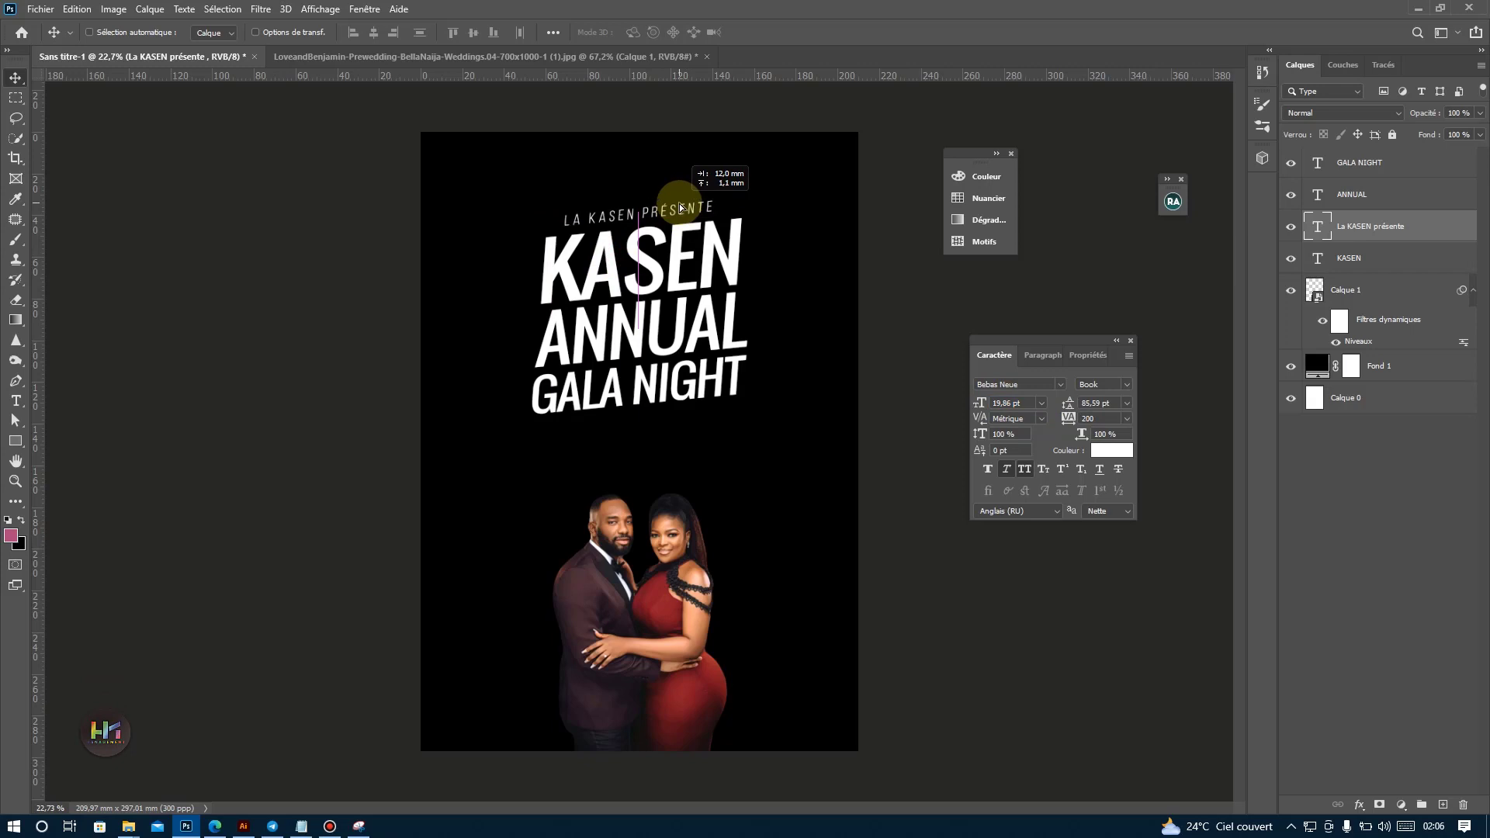
# Apply faux bold to the La KASEN présente line, shift it slightly up, and set its tracking to 140.
pyautogui.click(988, 469)
pyautogui.moveTo(690, 220); pyautogui.dragTo(721, 222)
pyautogui.write('140')
pyautogui.press('Return')
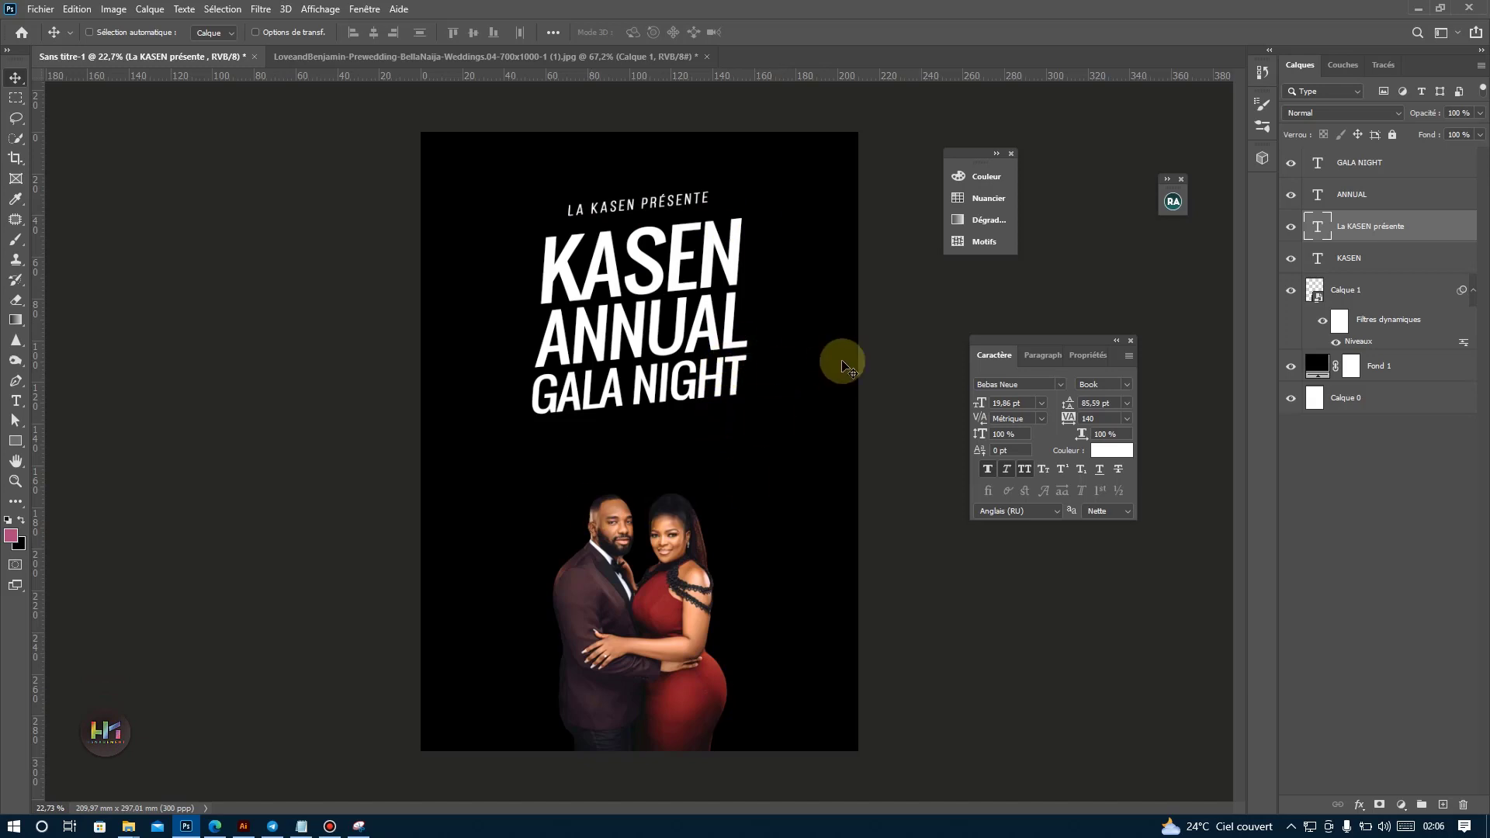
# Group the four text layers and scale the group down slightly above the couple.
pyautogui.click(1362, 258)
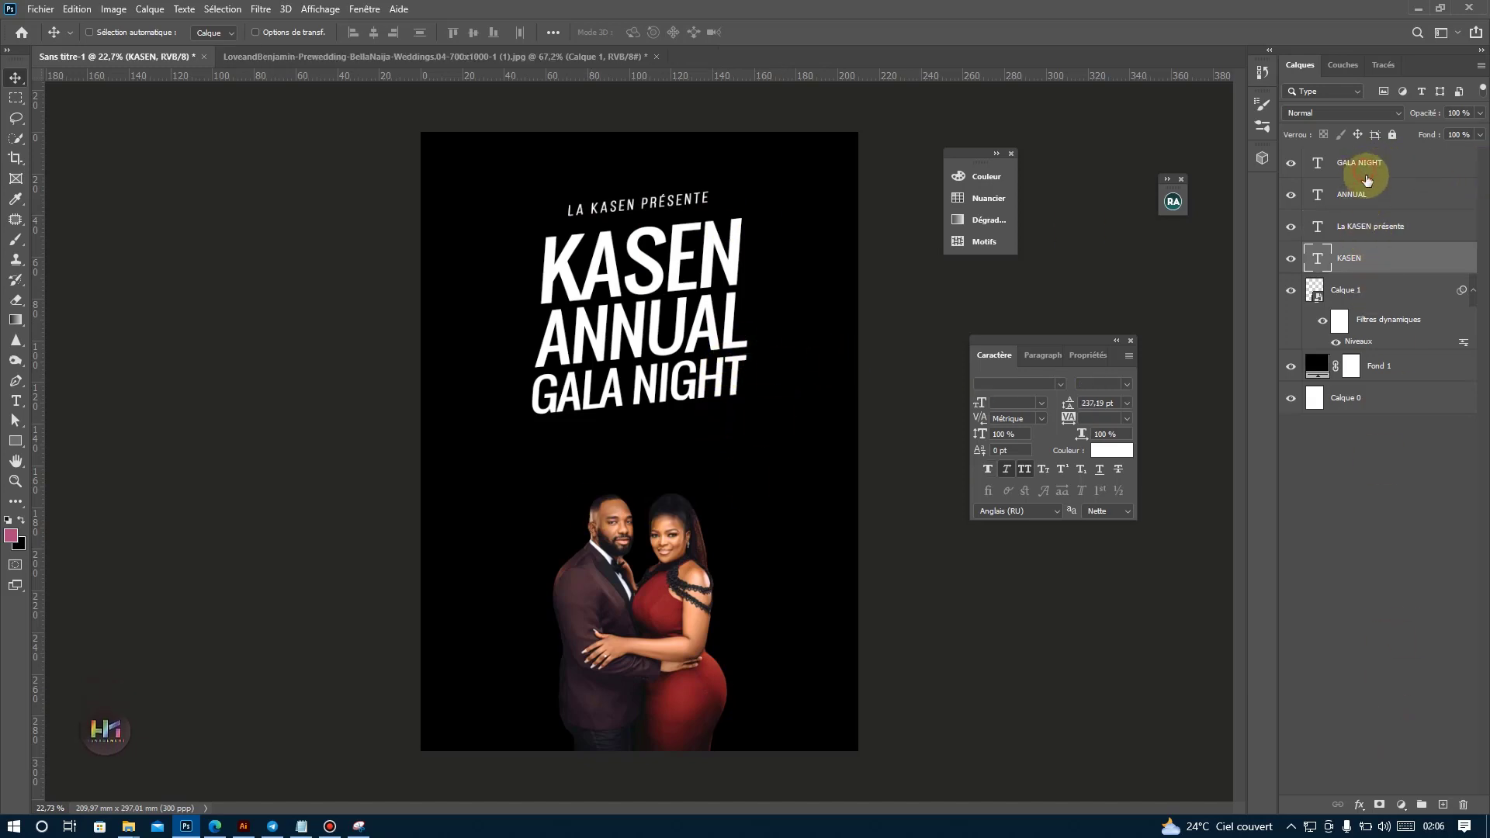
pyautogui.keyDown('shift'); pyautogui.click(1364, 164); pyautogui.keyUp('shift')
pyautogui.click(1422, 805)
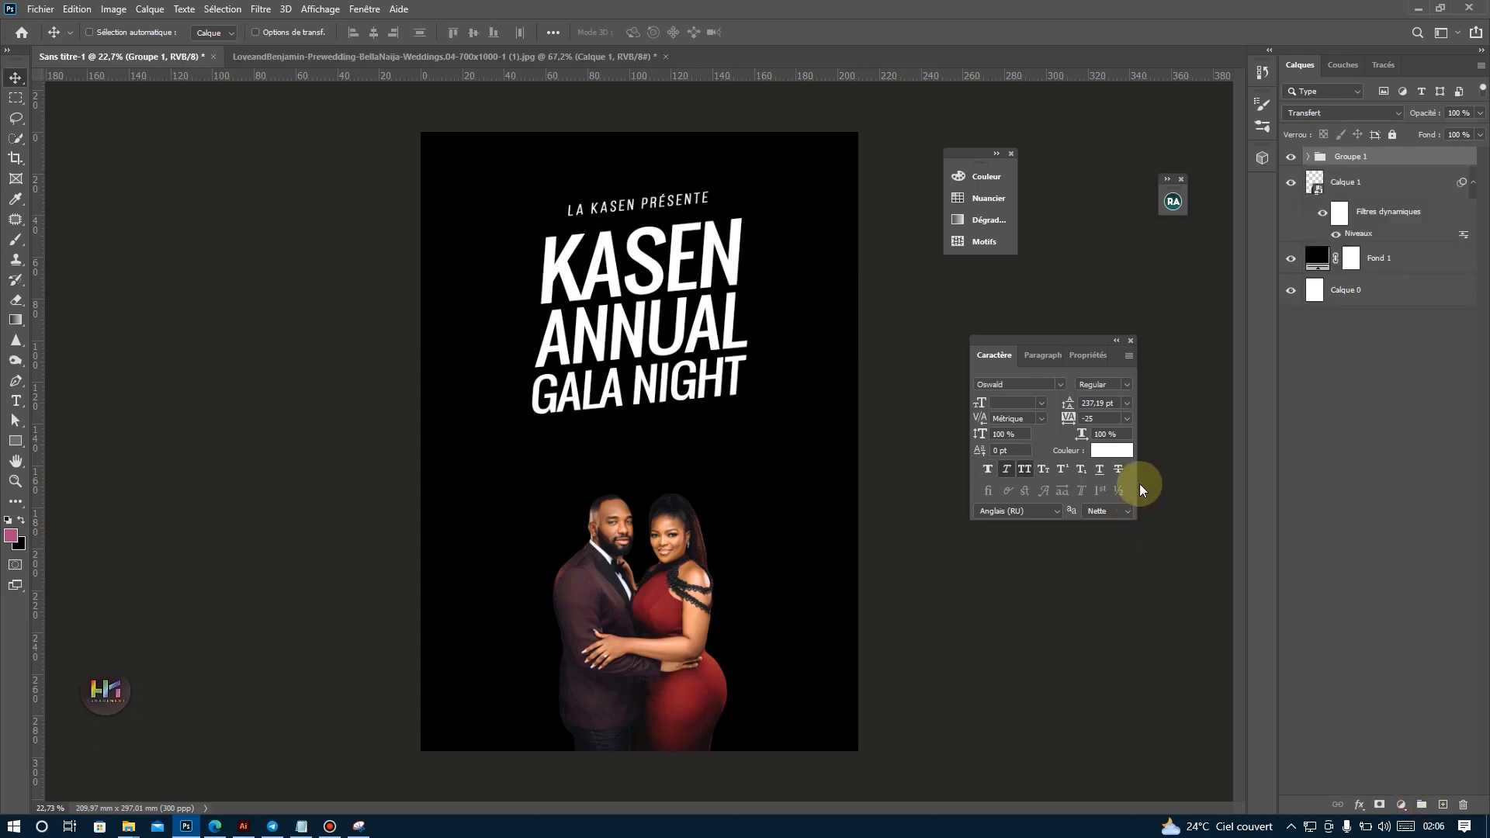
pyautogui.hotkey('ctrl', 't')
pyautogui.moveTo(641, 413); pyautogui.dragTo(641, 408)
pyautogui.press('Return')
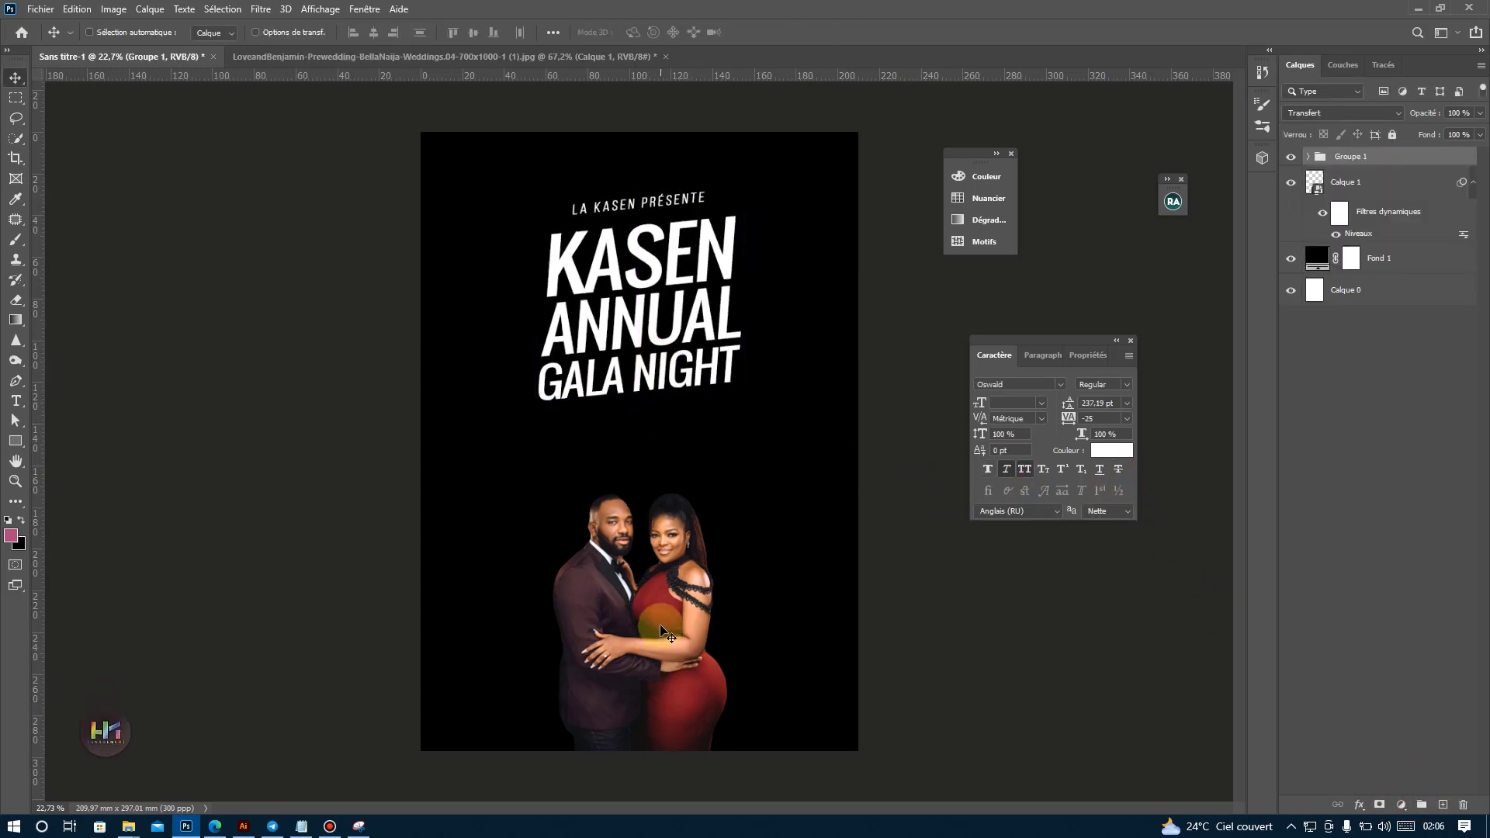
# Move the couple up about 49.5 mm to meet GALA NIGHT and place their layer above the title group.
pyautogui.keyDown('ctrl'); pyautogui.click(678, 586); pyautogui.keyUp('ctrl')
pyautogui.moveTo(671, 670); pyautogui.dragTo(692, 563)
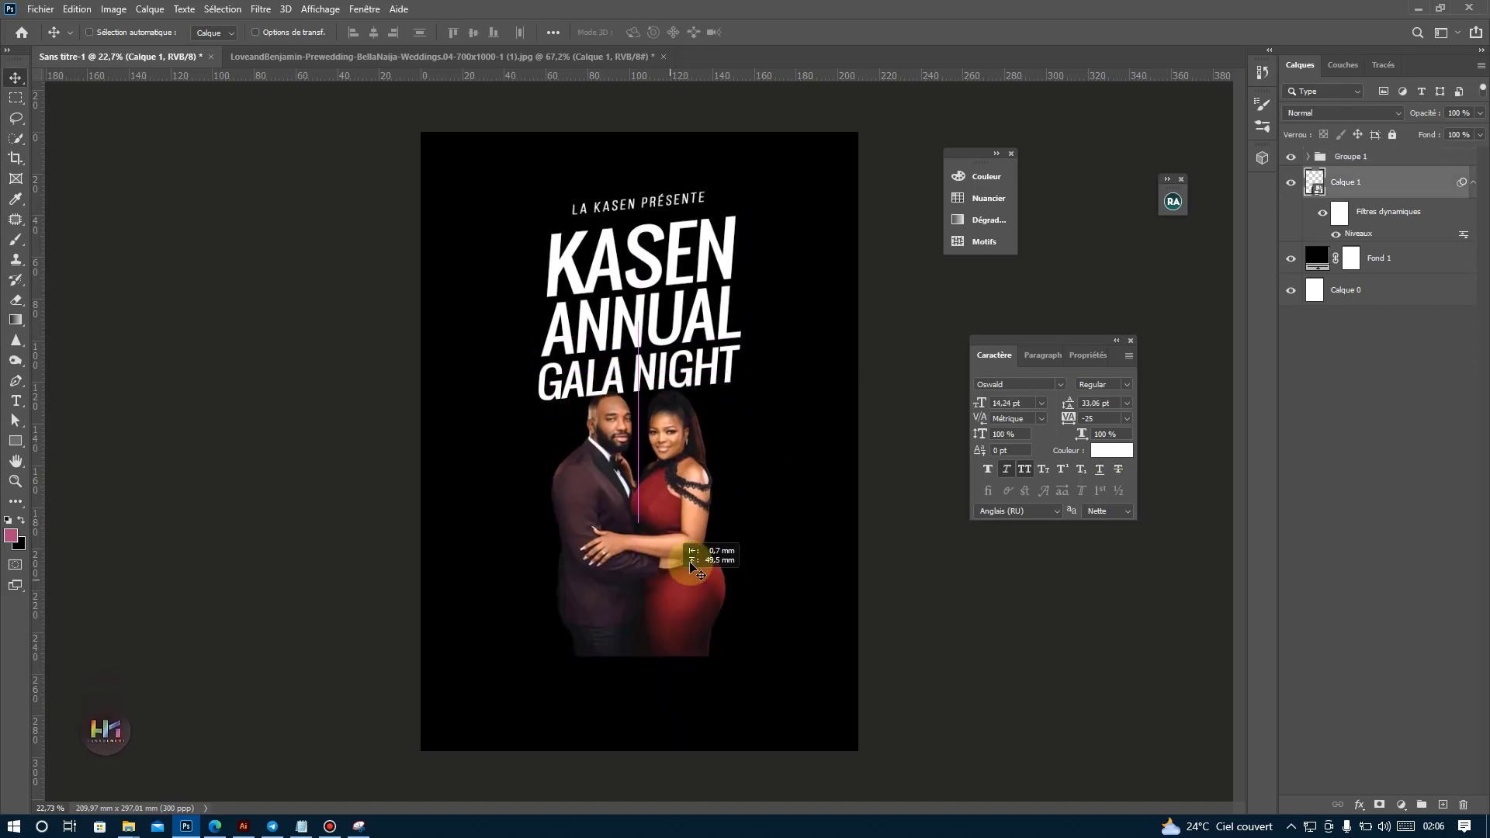
pyautogui.moveTo(1384, 186); pyautogui.dragTo(1397, 155)
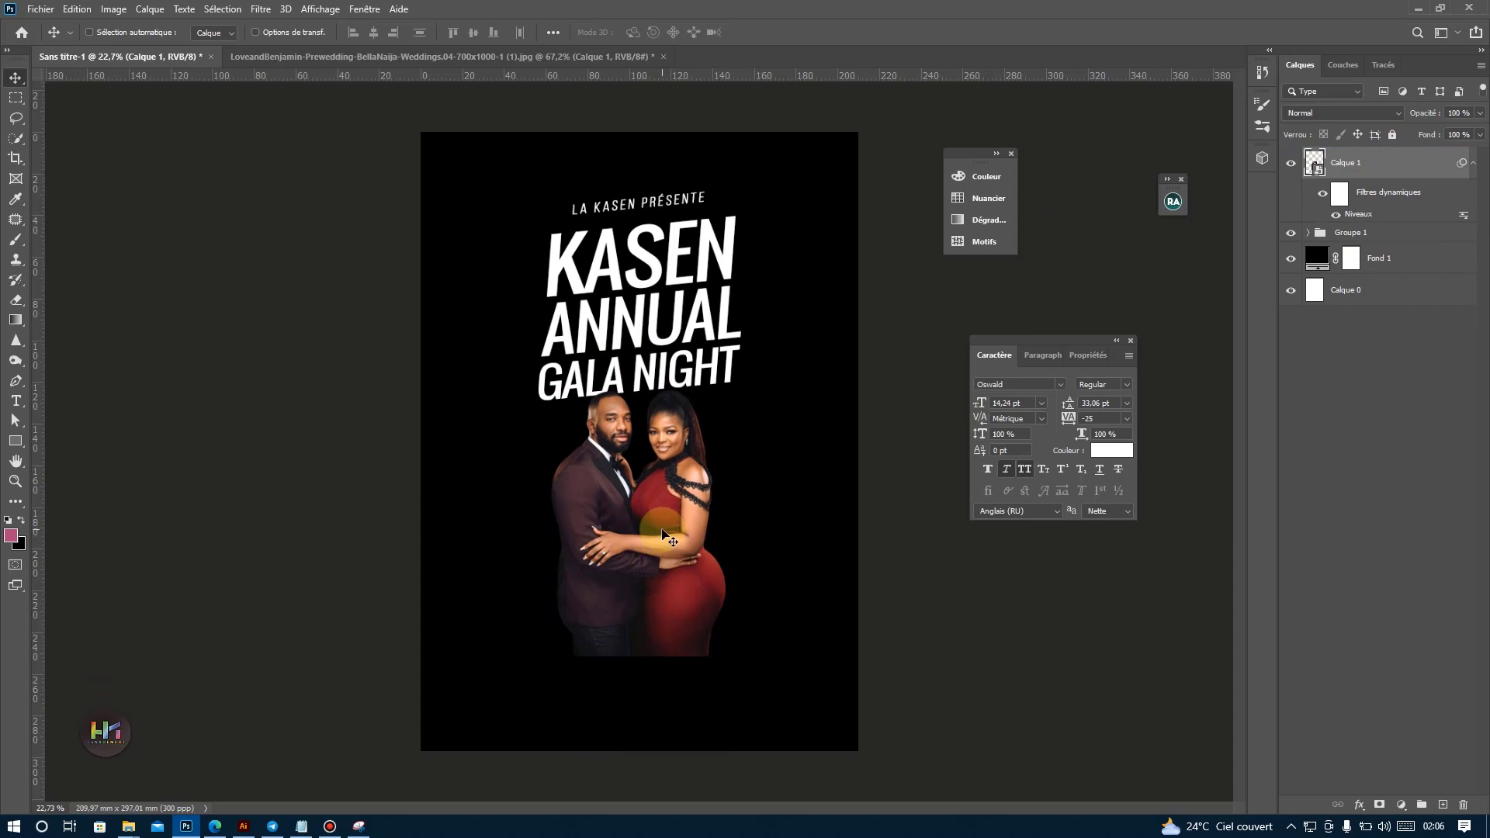
# Enlarge the title group slightly in width and height, keeping GALA NIGHT's lower edge behind the couple's heads.
pyautogui.click(1349, 237)
pyautogui.hotkey('ctrl', 't')
pyautogui.moveTo(639, 397); pyautogui.dragTo(640, 402)
pyautogui.moveTo(748, 299); pyautogui.dragTo(755, 299)
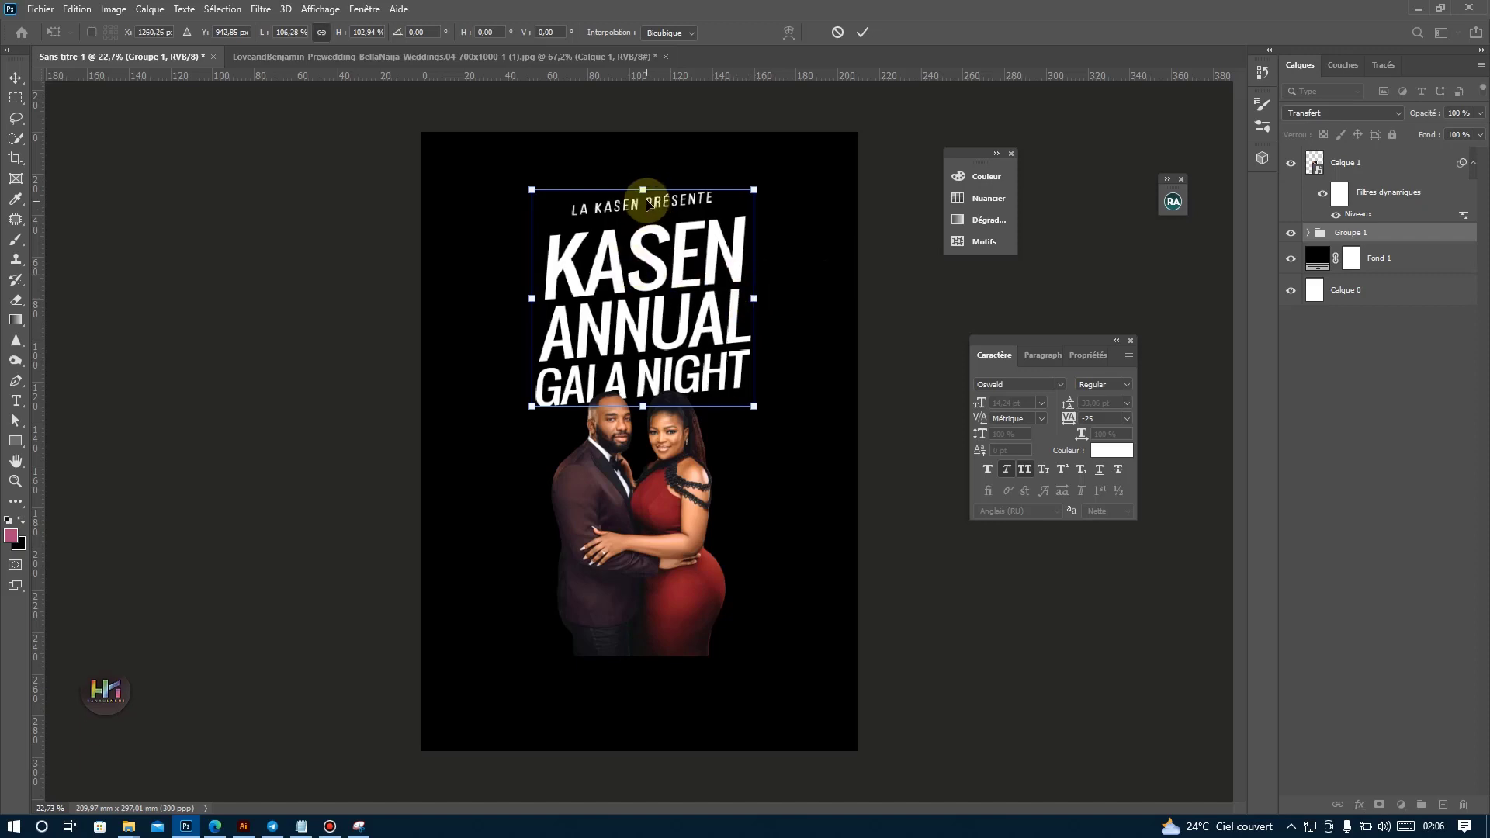
pyautogui.moveTo(643, 191); pyautogui.dragTo(643, 180)
pyautogui.press('Return')
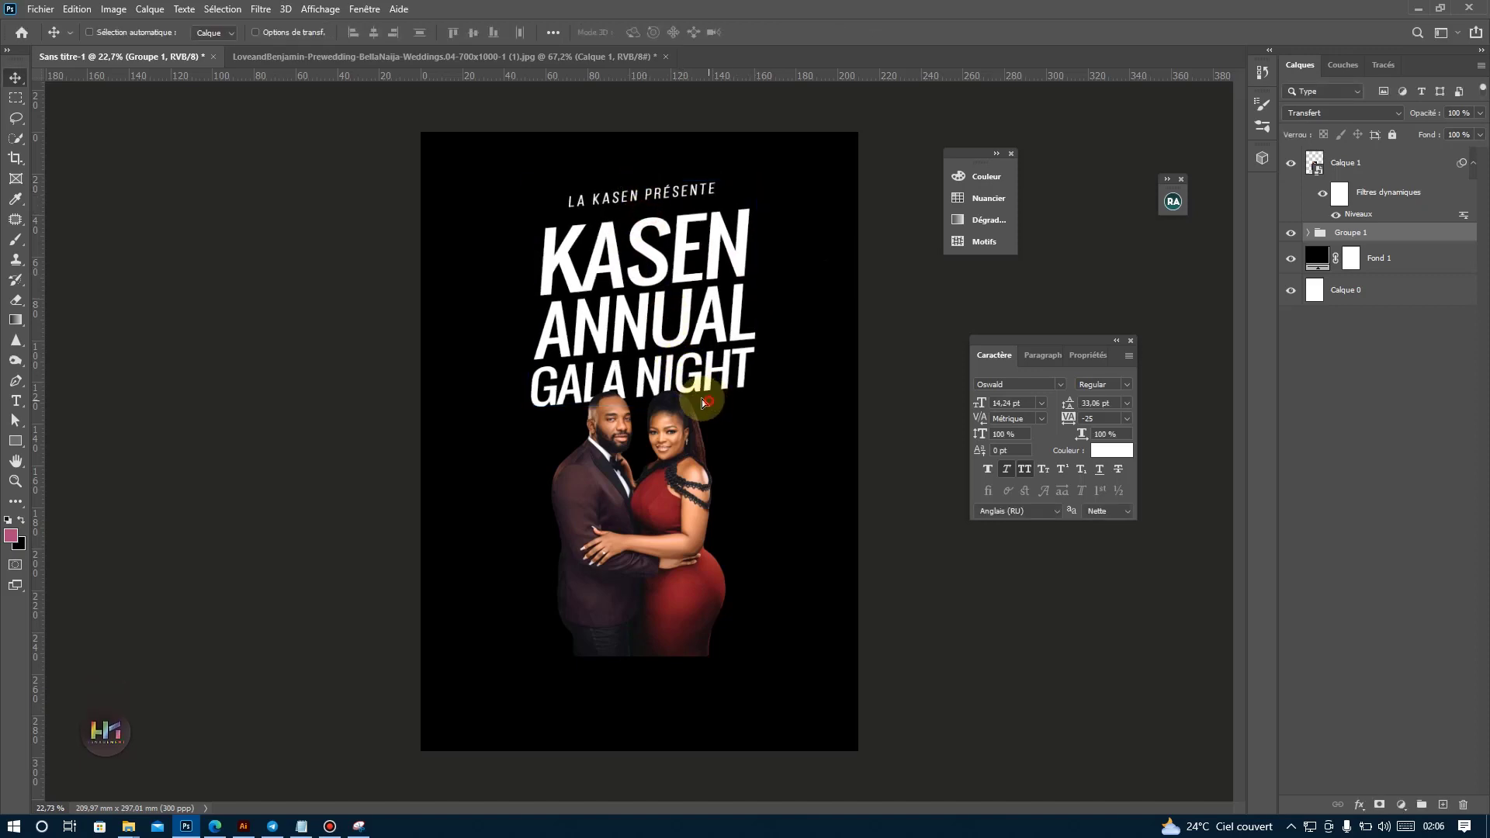
# Flip the couple horizontally and nudge them slightly to the right under the title.
pyautogui.keyDown('ctrl'); pyautogui.click(682, 483); pyautogui.keyUp('ctrl')
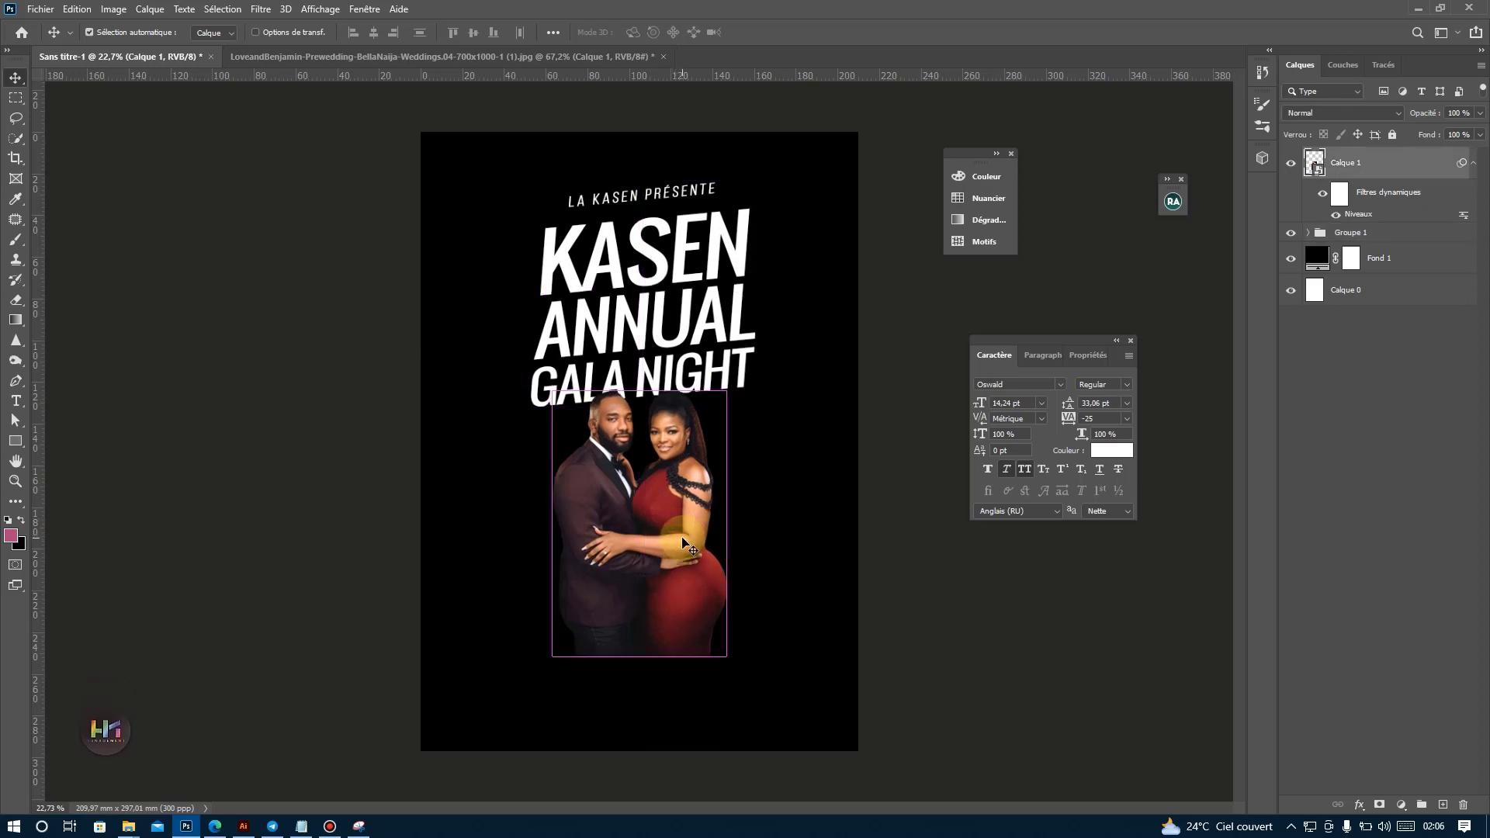
pyautogui.hotkey('ctrl', 't')
pyautogui.rightClick(682, 539)
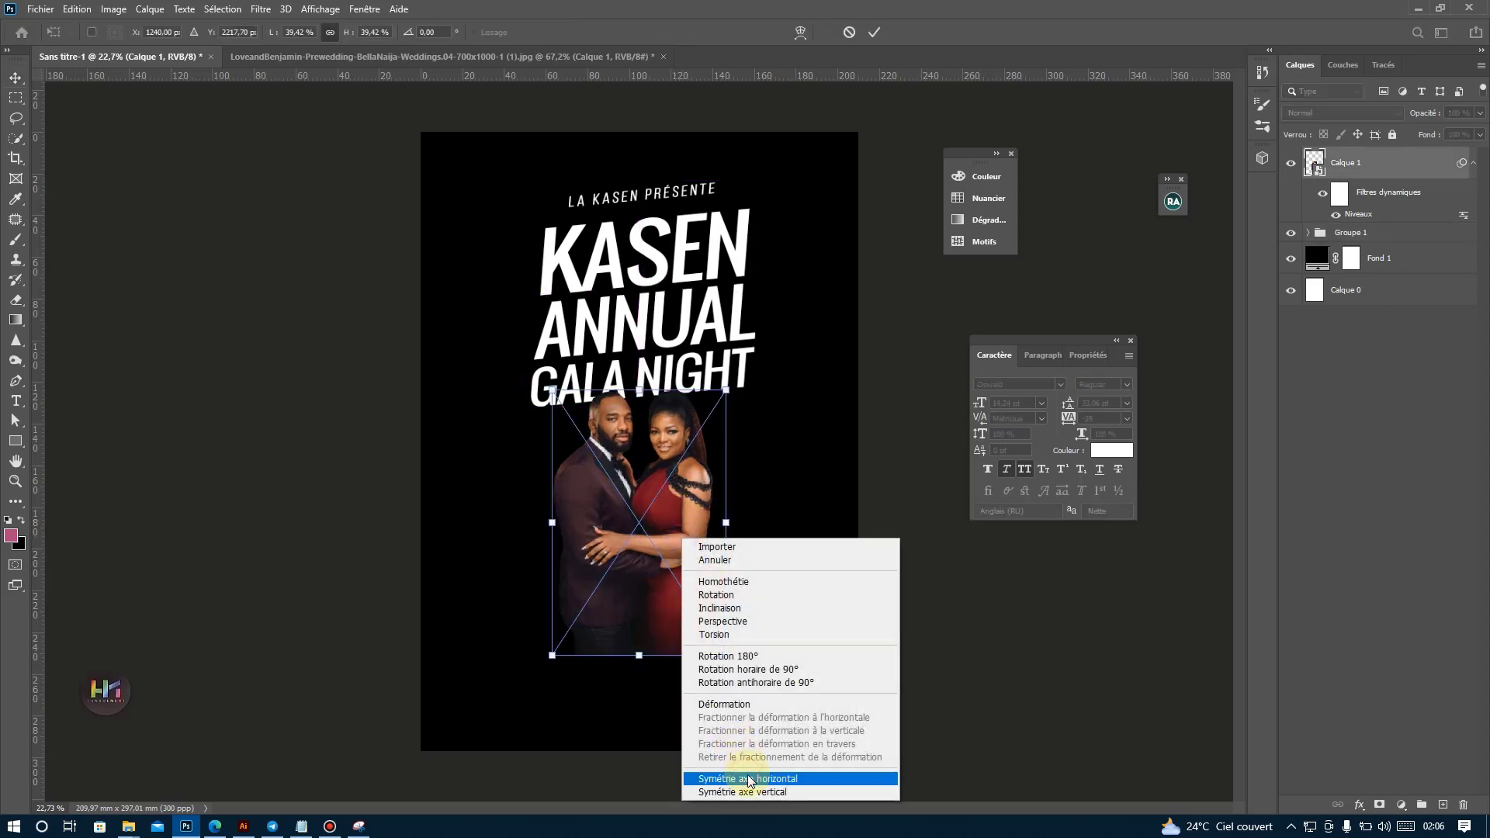
pyautogui.click(748, 779)
pyautogui.press('Return')
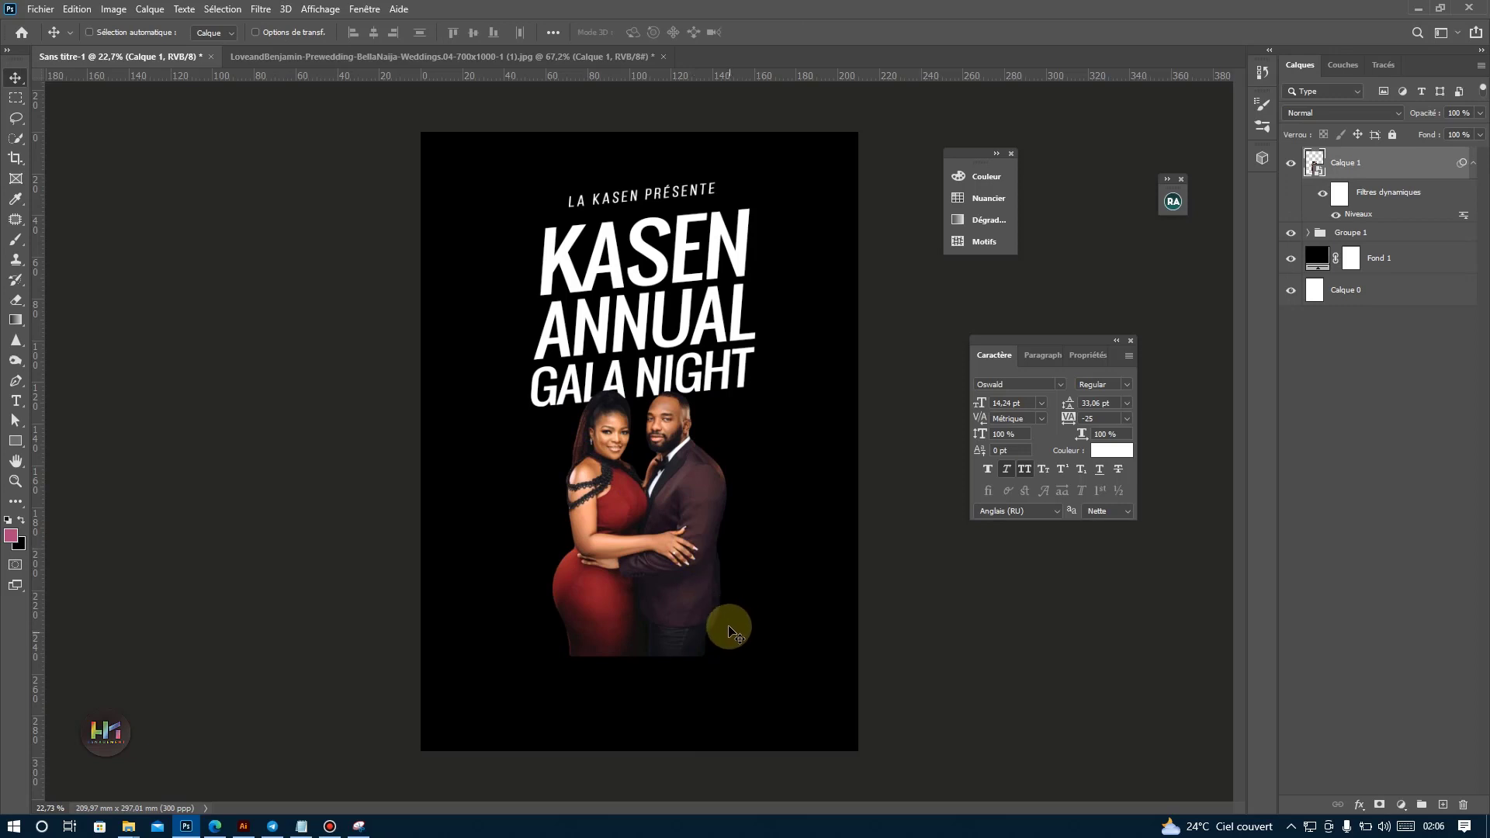
pyautogui.moveTo(683, 540); pyautogui.dragTo(696, 542)
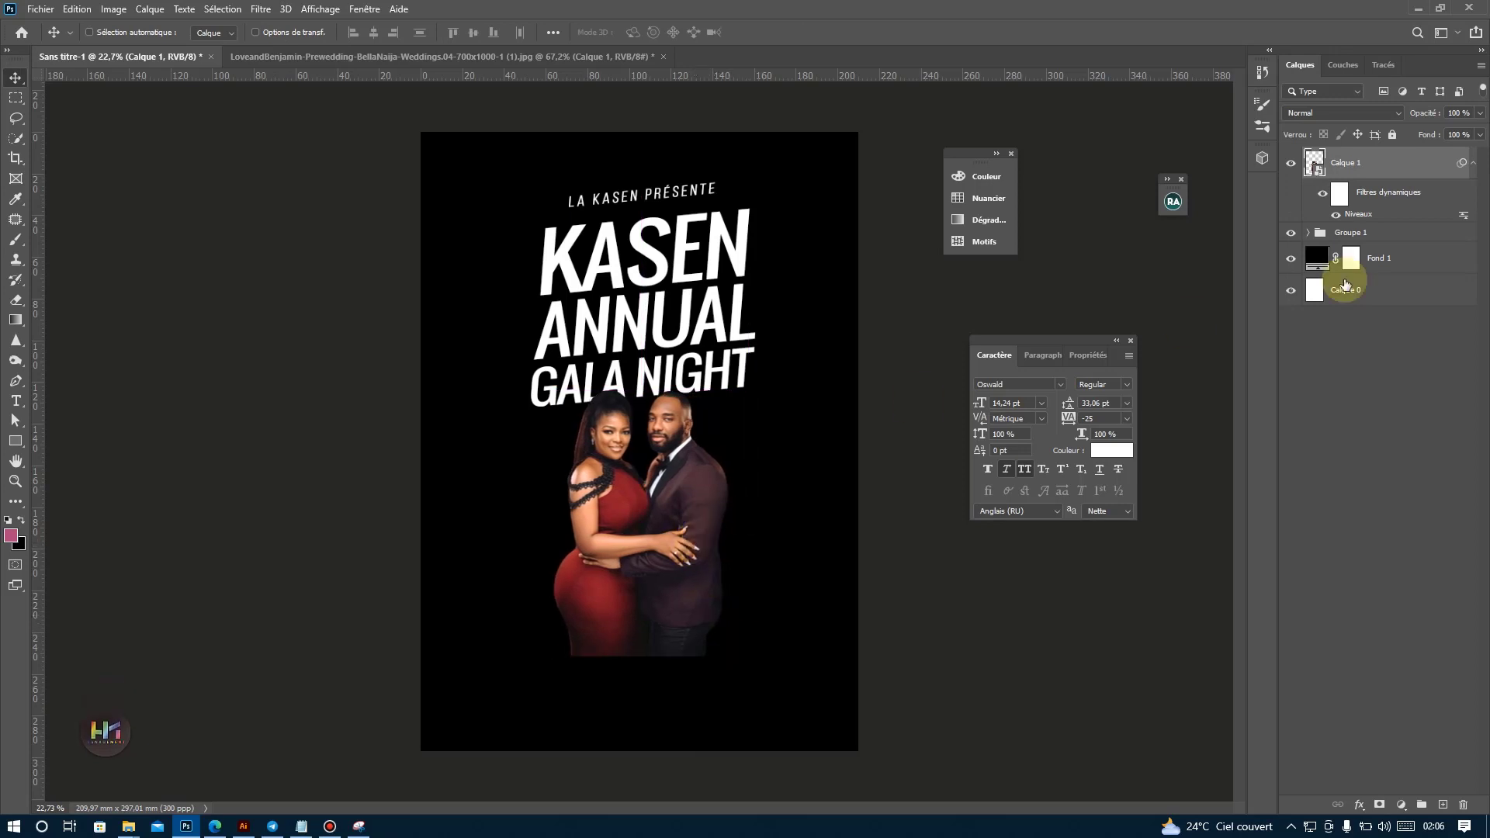
# Add a layer mask to the couple's layer and activate the Brush tool with black as the foreground colour.
pyautogui.click(1379, 807)
pyautogui.click(22, 248)
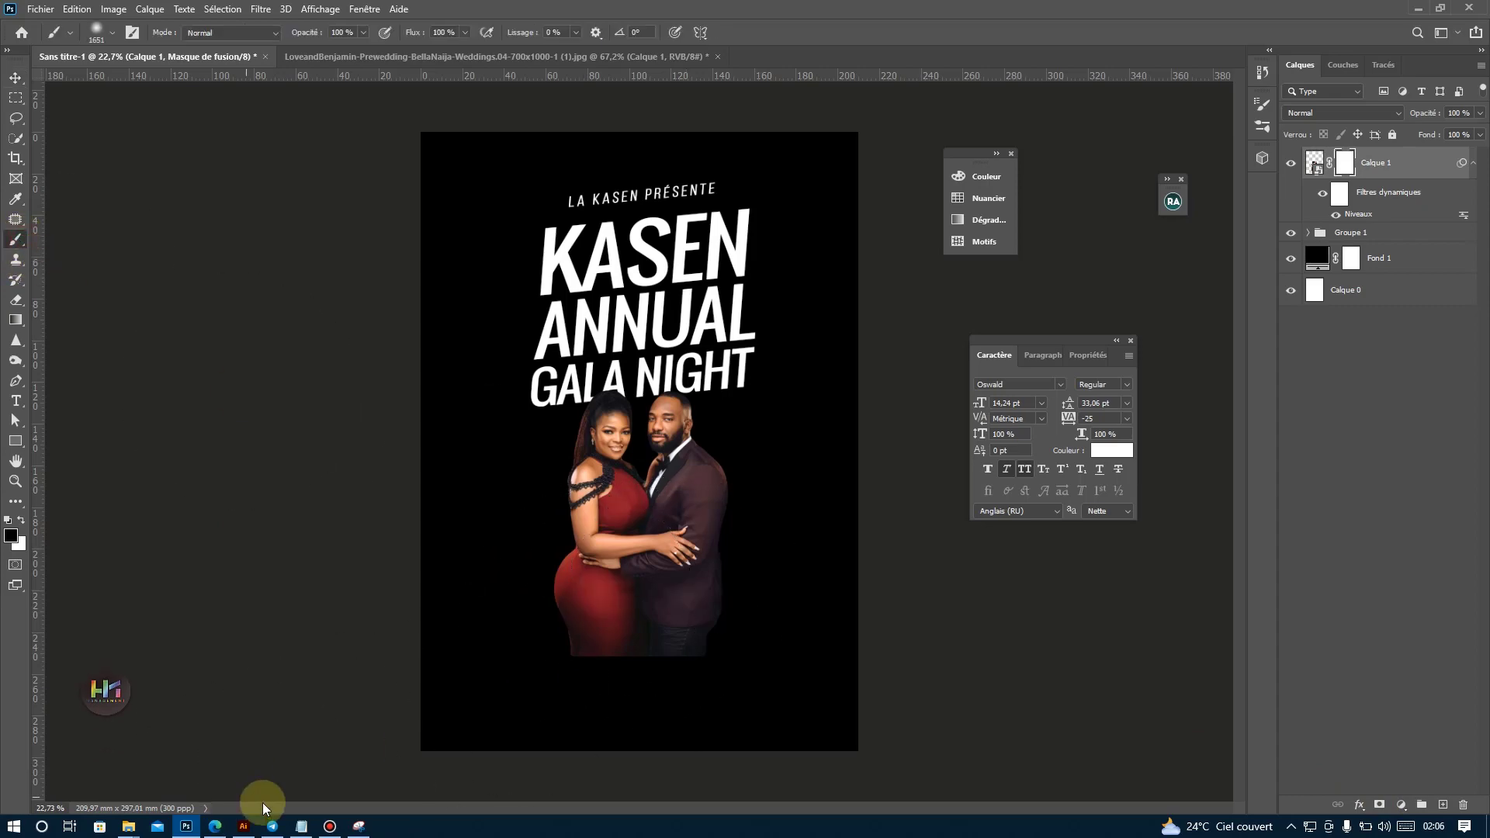
# Switch to the browser and examine the mask topics in sections 4 and 5 of the complete Photoshop course programme.
pyautogui.click(215, 826)
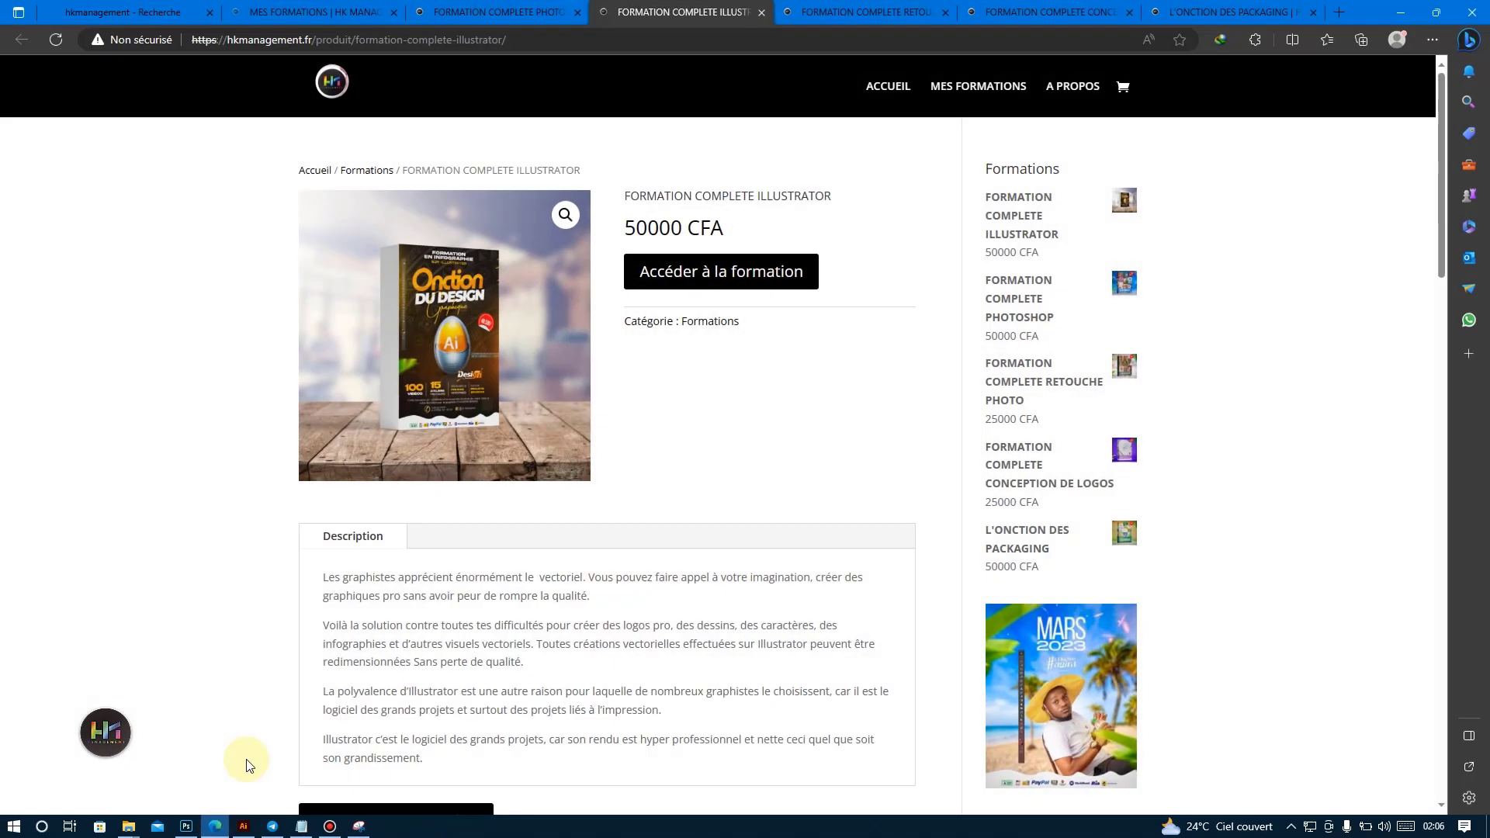
pyautogui.click(302, 8)
pyautogui.click(466, 12)
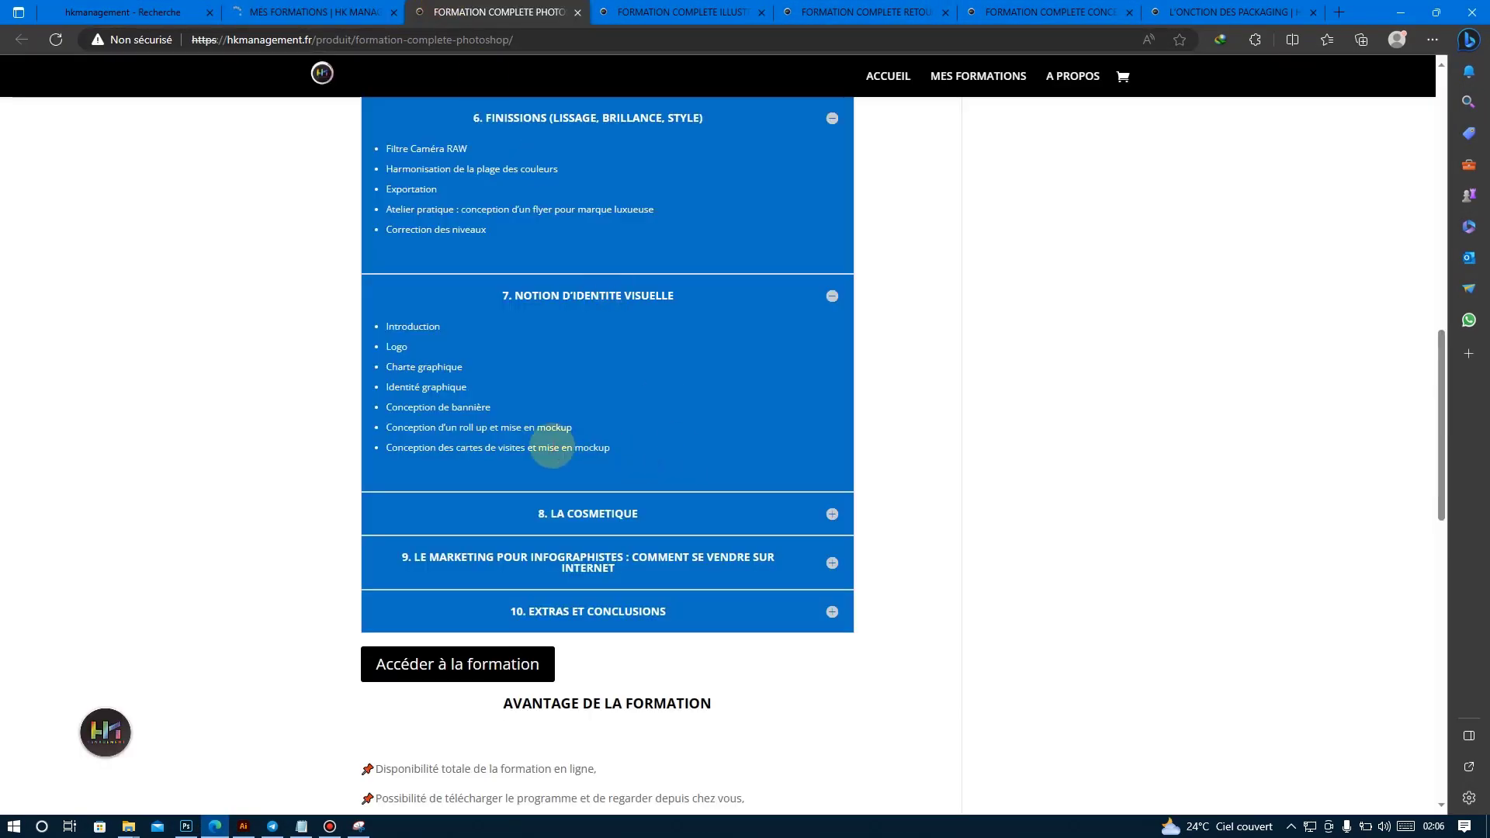
pyautogui.scroll(10, 548, 432)
pyautogui.scroll(-2, 488, 576)
pyautogui.click(559, 476)
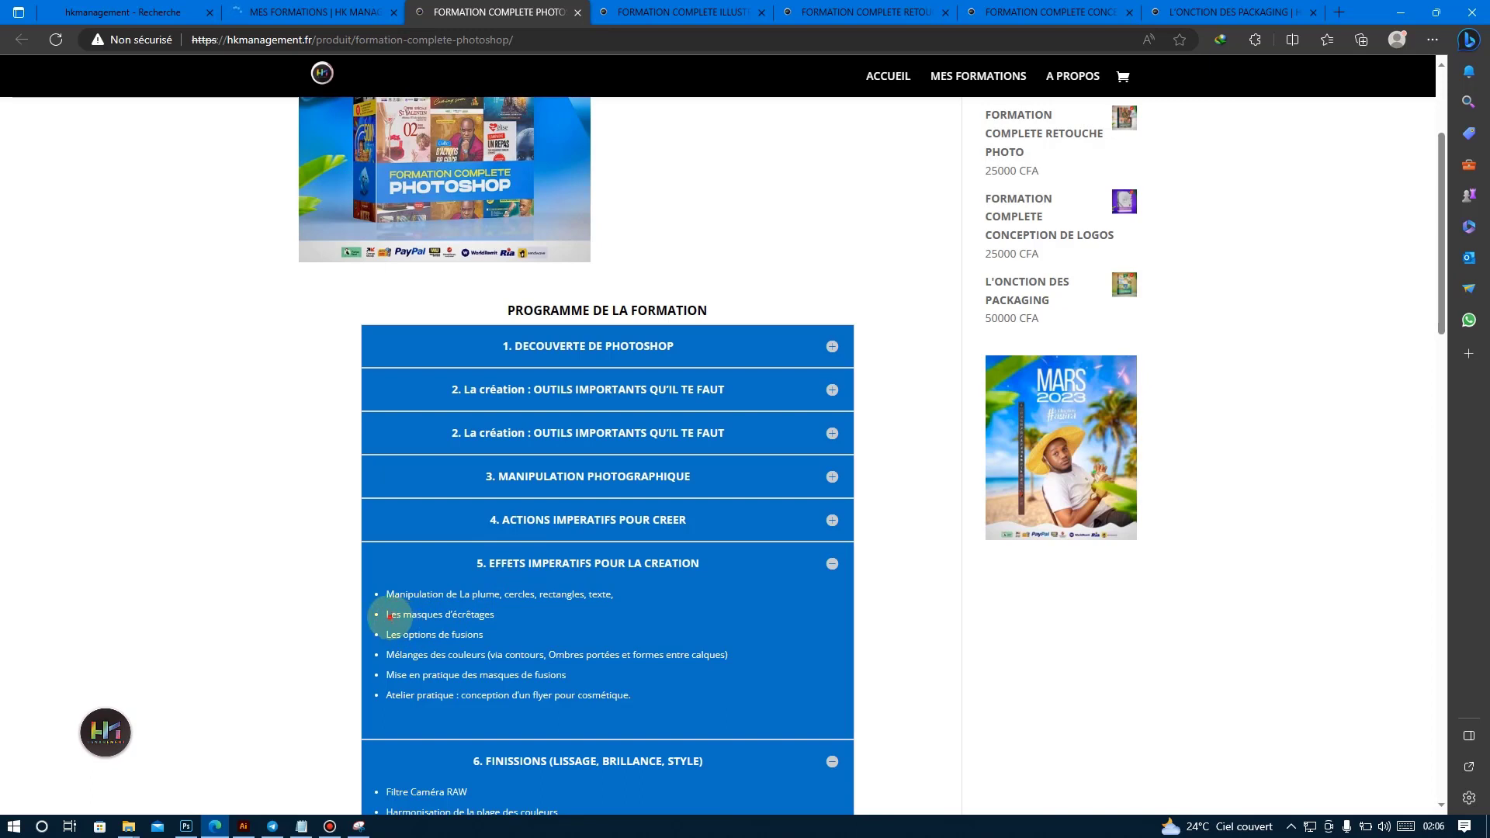
pyautogui.moveTo(388, 615); pyautogui.dragTo(494, 614)
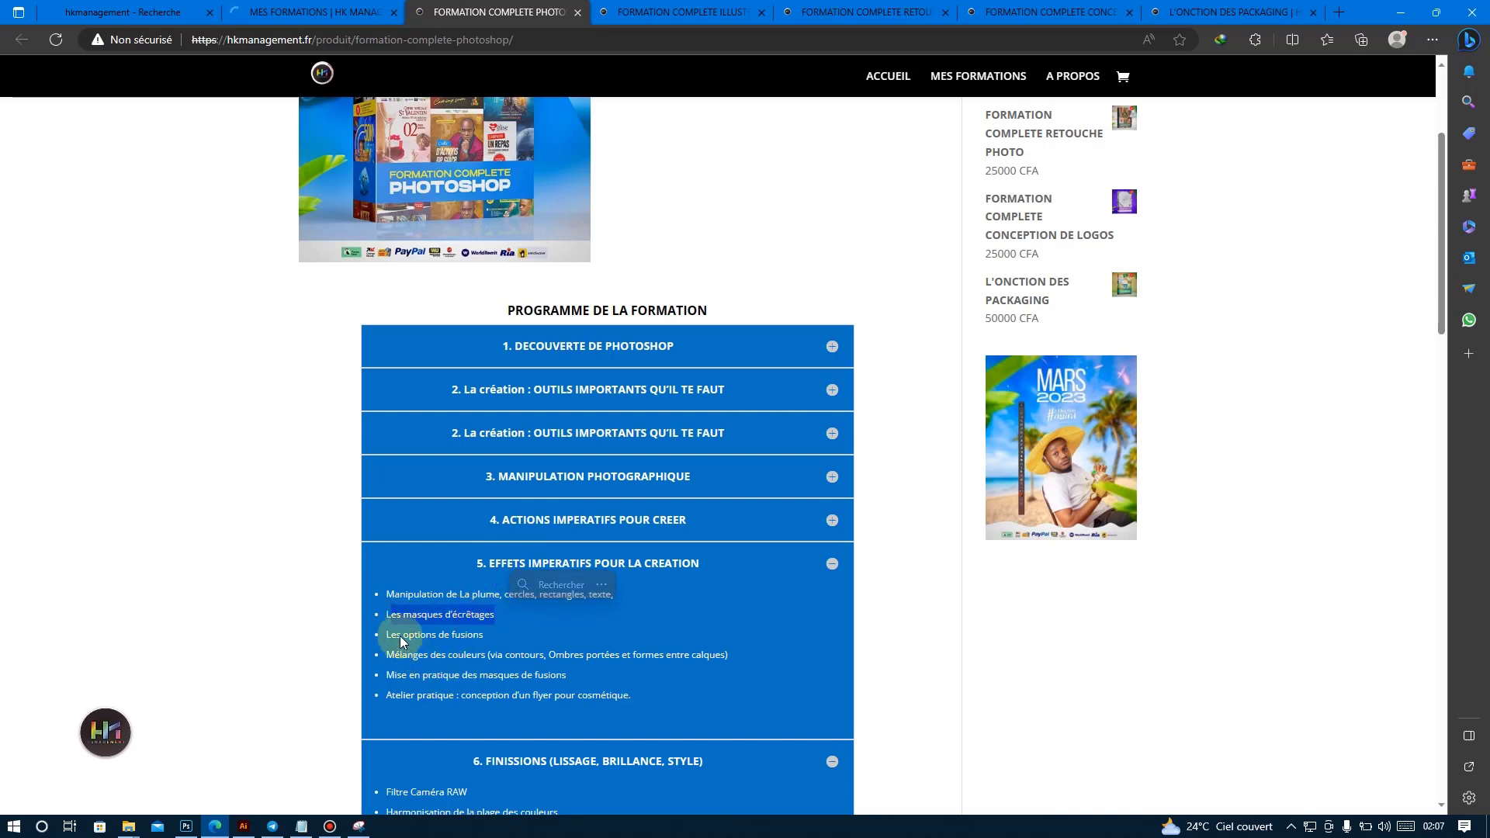
pyautogui.click(547, 565)
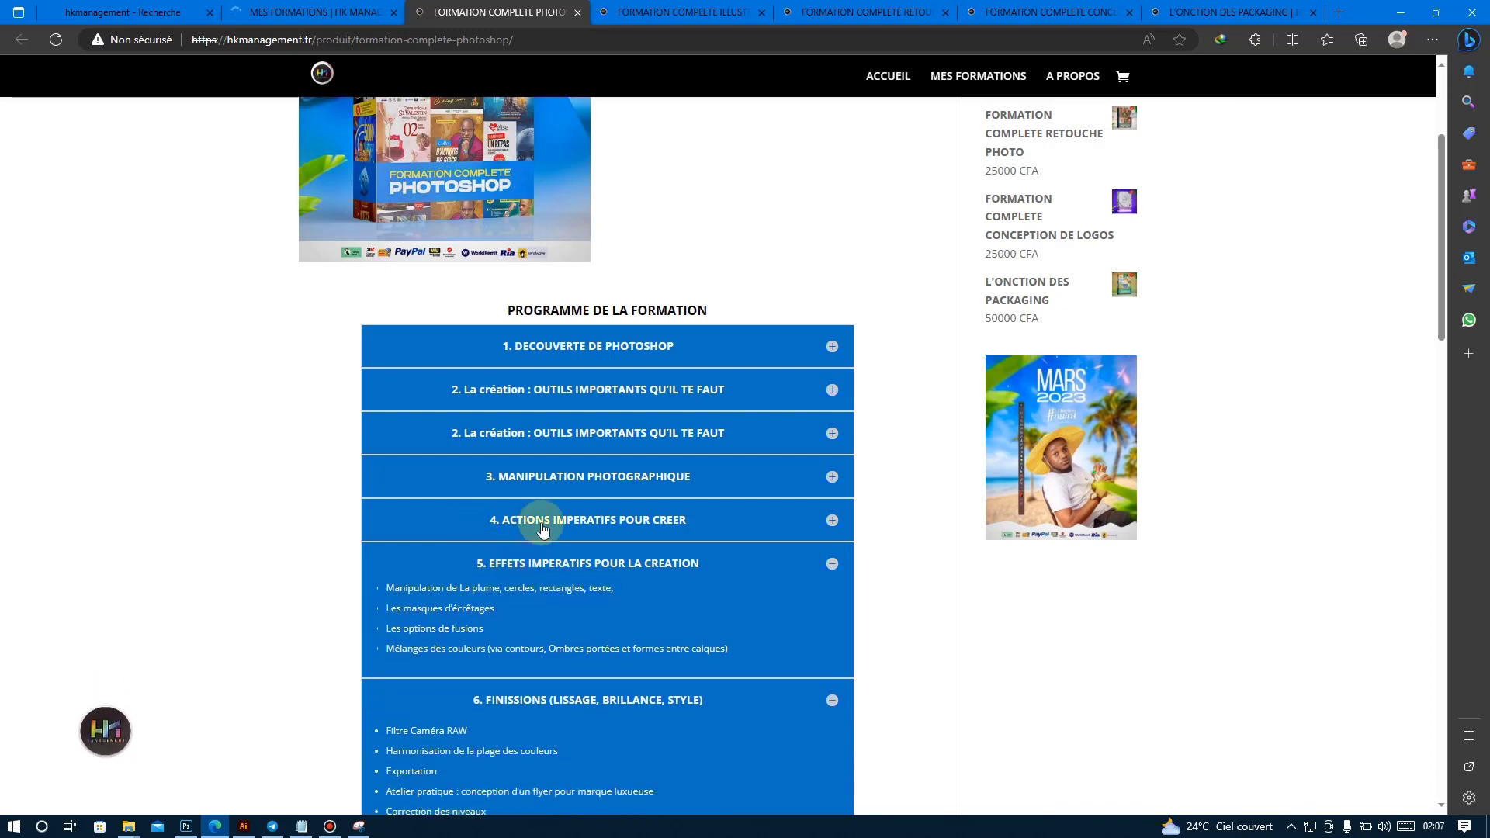
pyautogui.click(543, 530)
pyautogui.moveTo(383, 572); pyautogui.dragTo(449, 578)
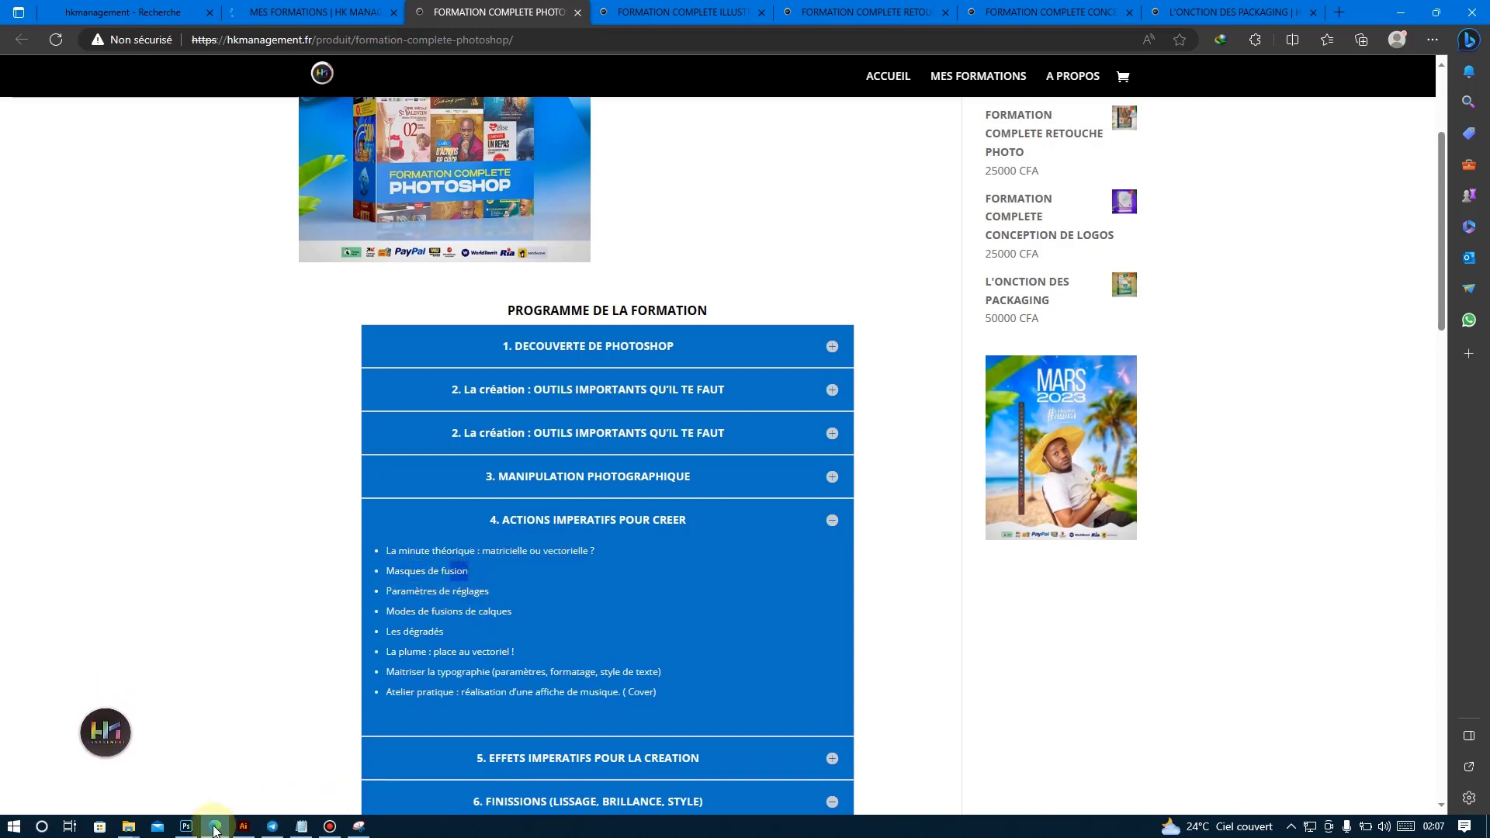
# Return to Photoshop and fade the couple's lower edge into the black background by painting on the mask, undoing the stray stroke over the dress.
pyautogui.click(187, 825)
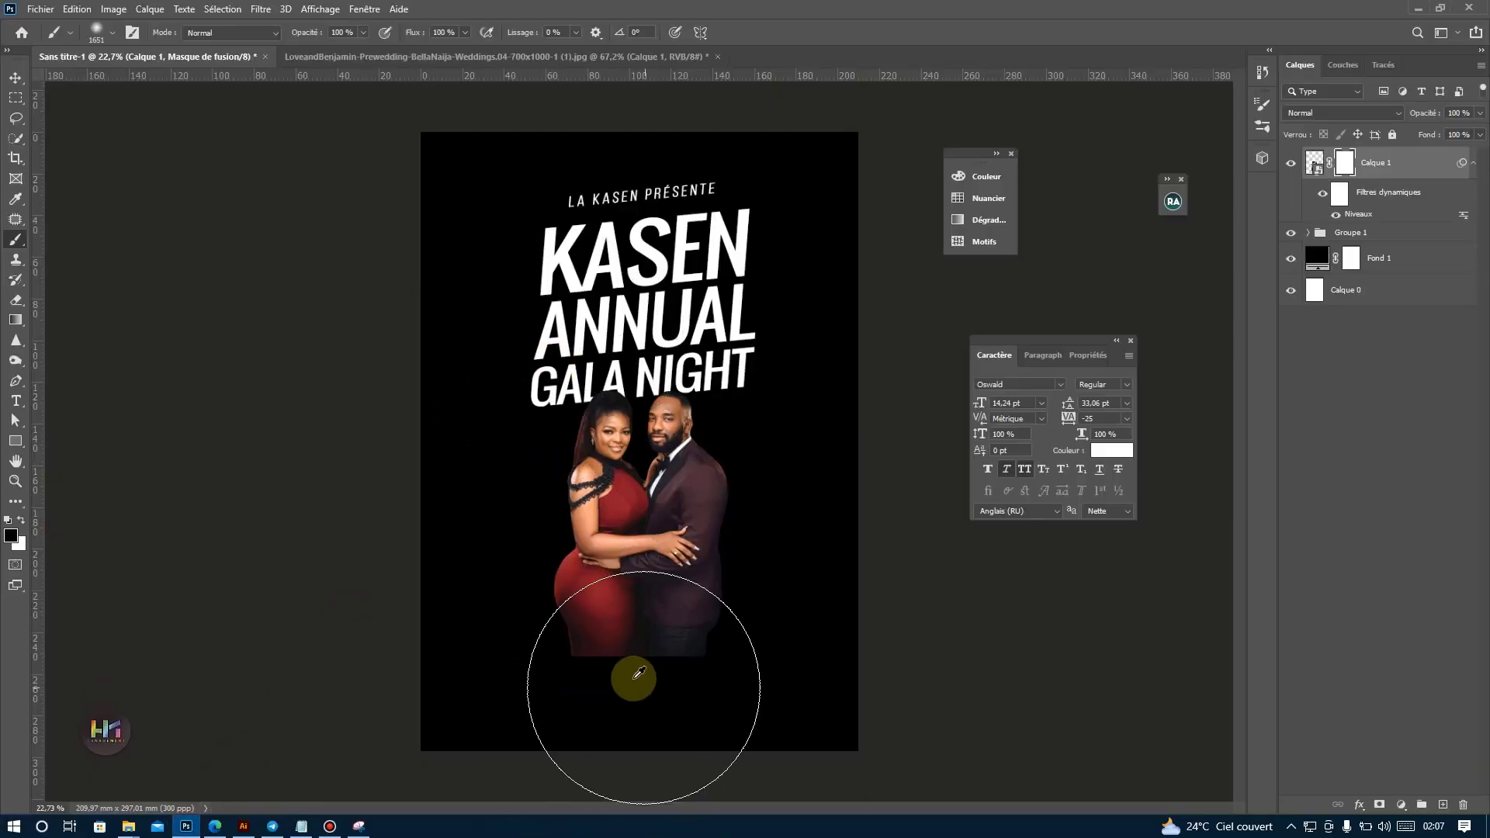
pyautogui.moveTo(745, 699); pyautogui.dragTo(535, 723)
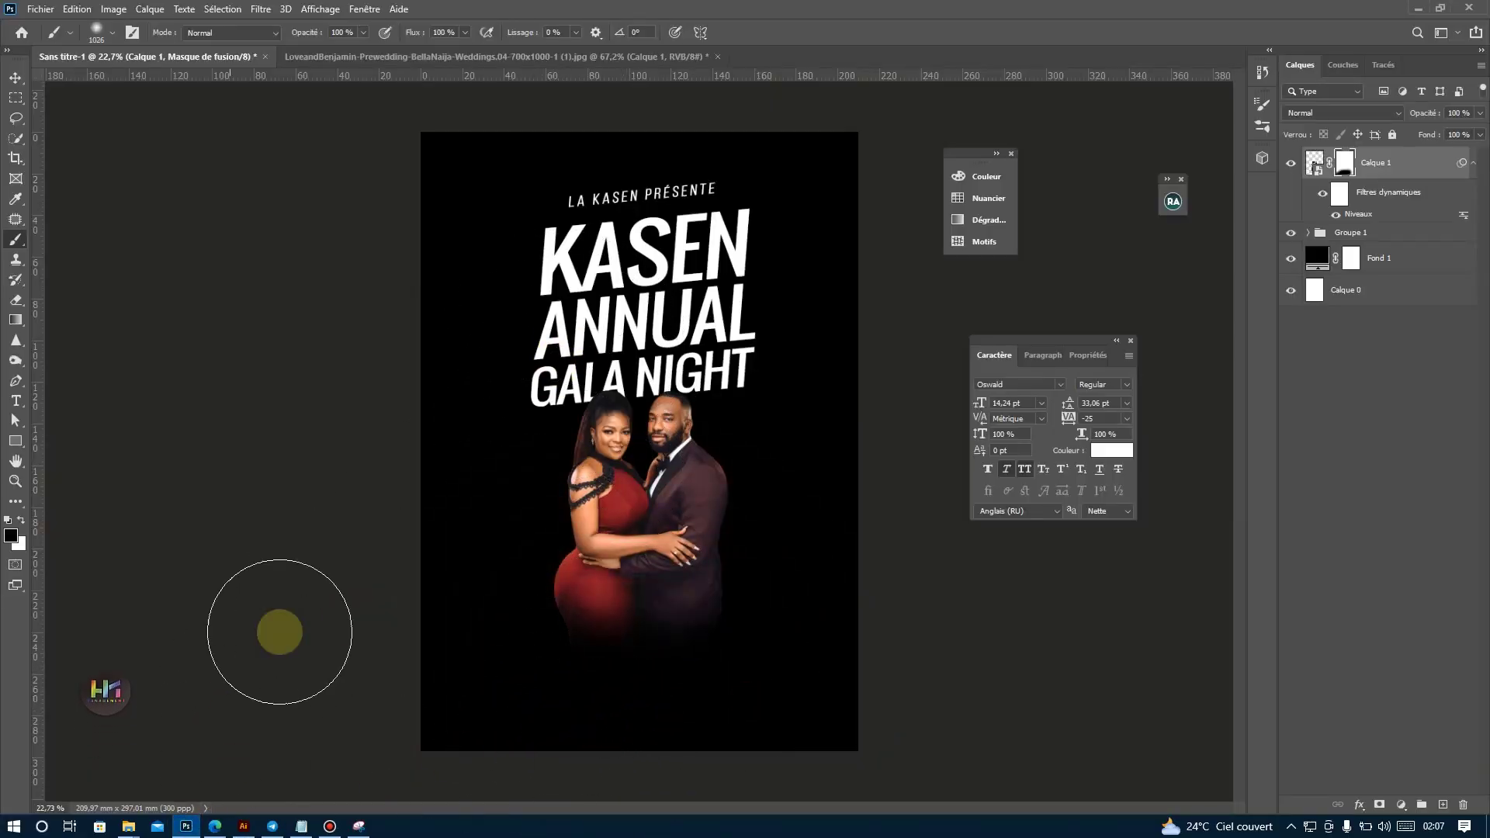
pyautogui.moveTo(610, 537)
pyautogui.mouseDown()
pyautogui.moveTo(570, 557)
pyautogui.moveTo(580, 567)
pyautogui.moveTo(601, 541)
pyautogui.mouseUp()
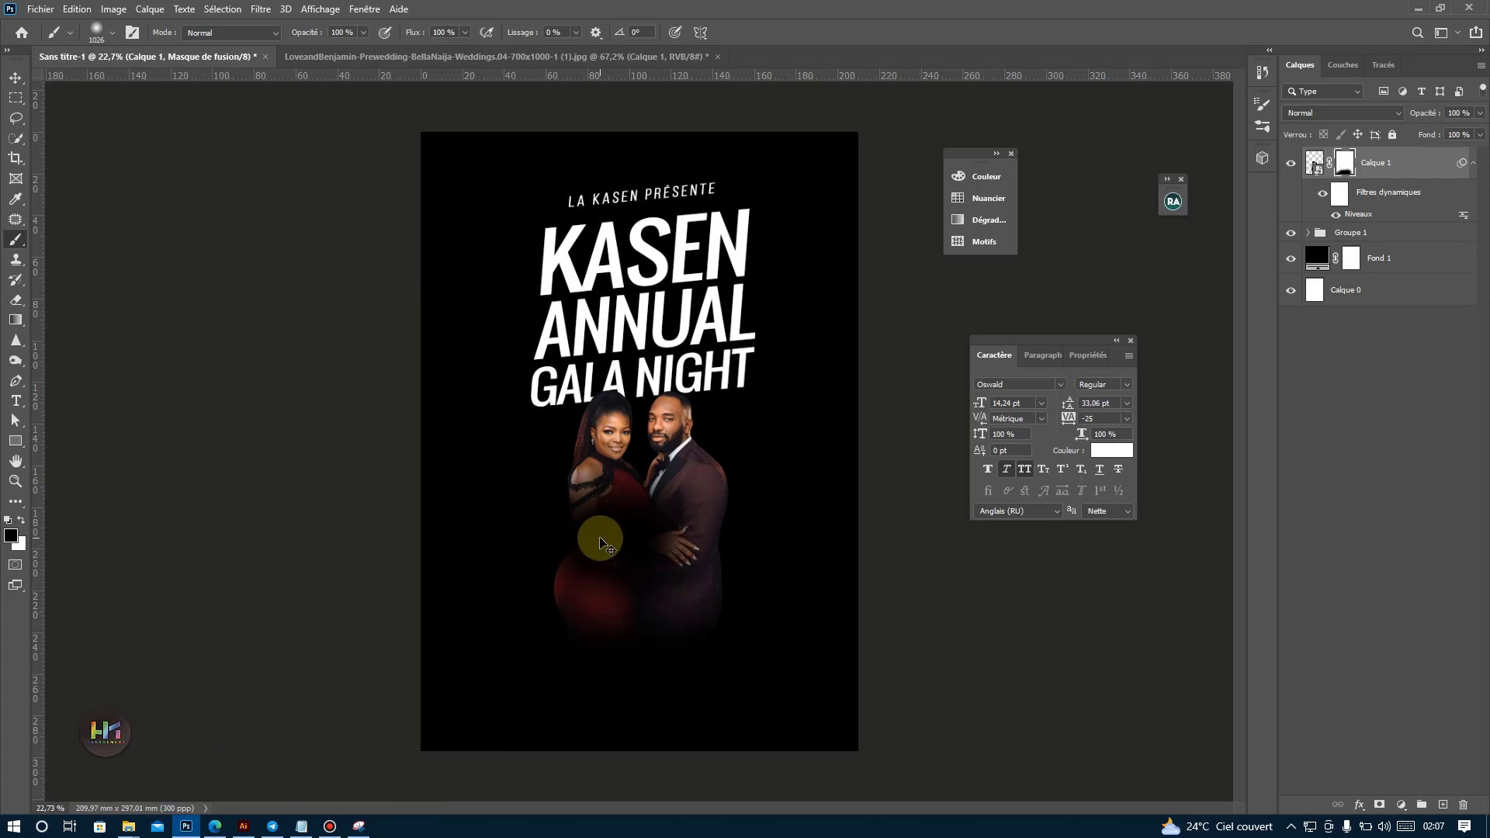
pyautogui.hotkey('ctrl', 'z')
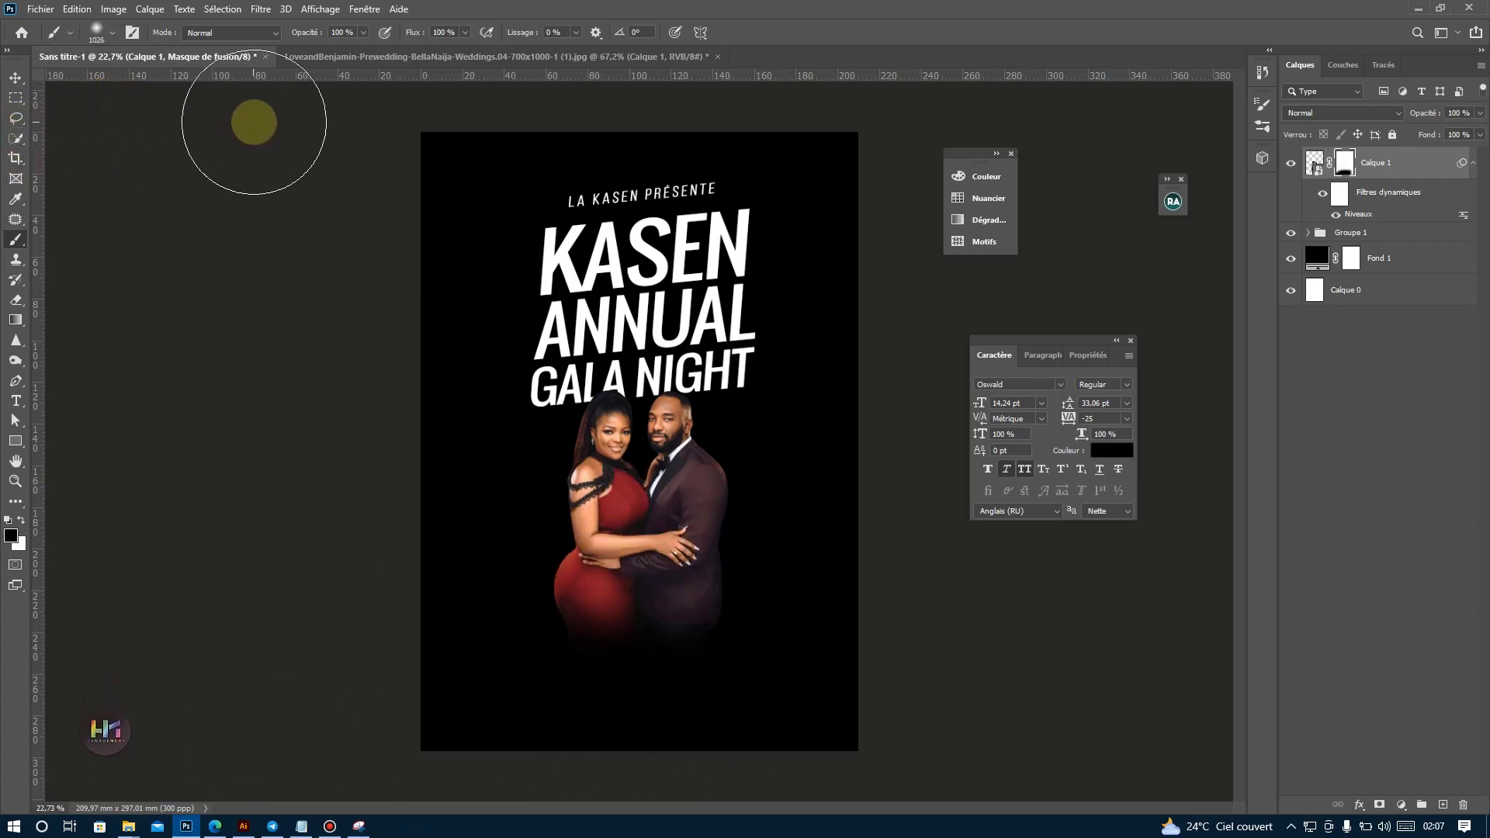
# Enlarge the masked couple slightly, keeping their heads just under the title.
pyautogui.click(15, 78)
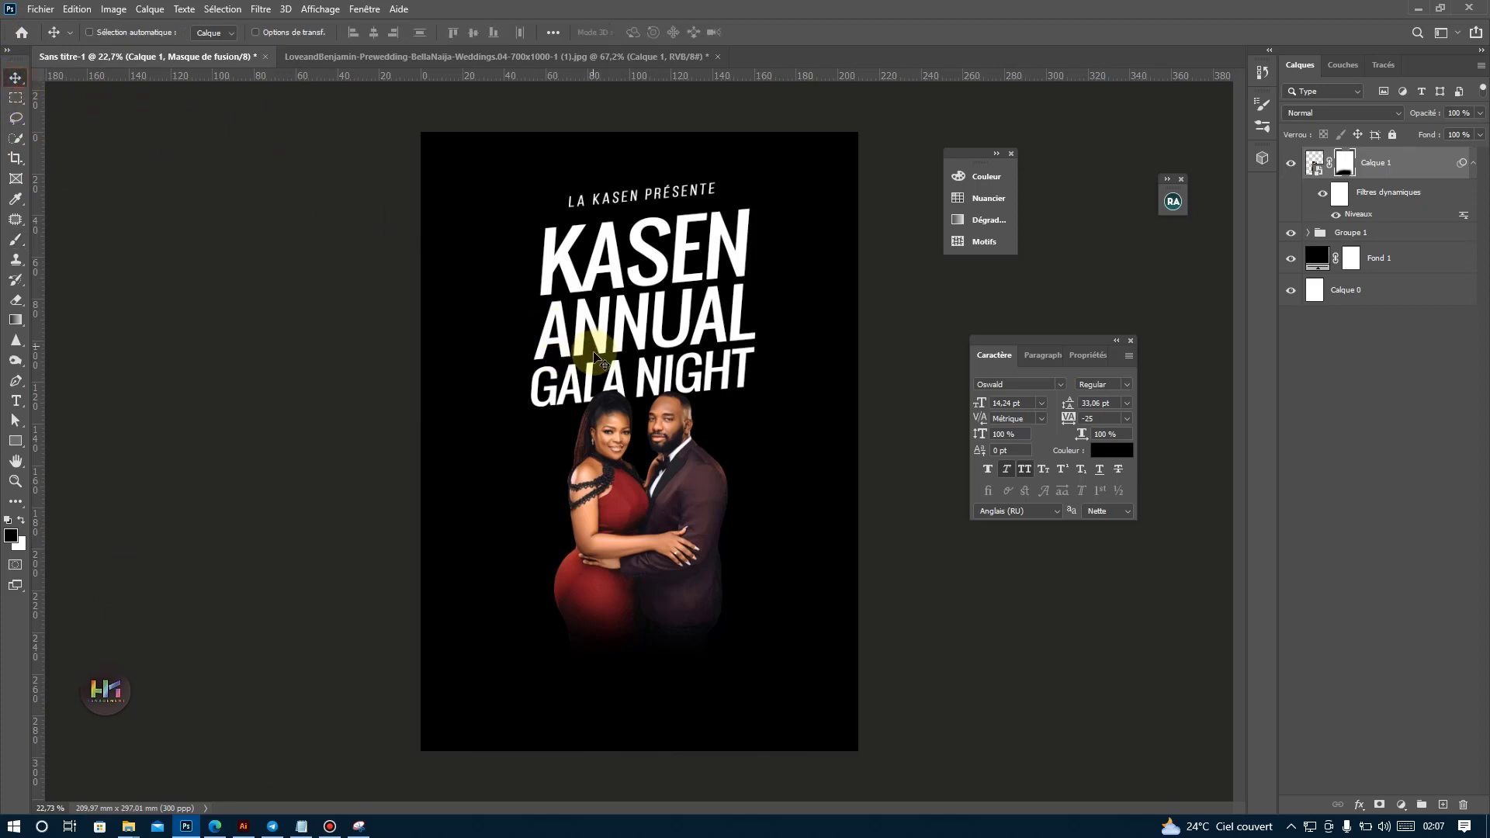
pyautogui.hotkey('ctrl', 't')
pyautogui.moveTo(641, 650); pyautogui.dragTo(637, 666)
pyautogui.press('Return')
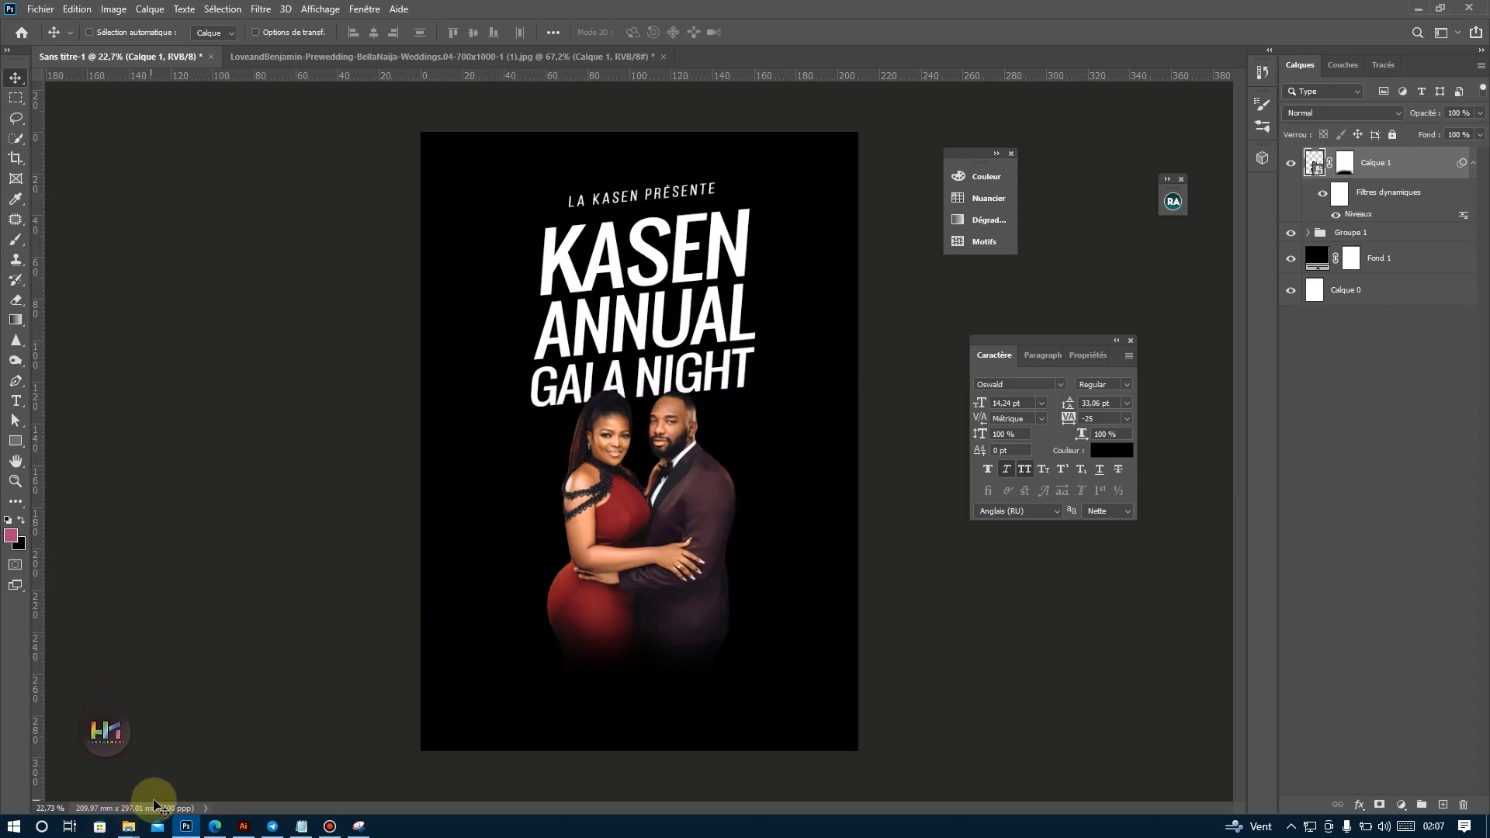
# Take the event date 21 Octobre from the Notepad document and return to the poster in Photoshop.
pyautogui.click(298, 827)
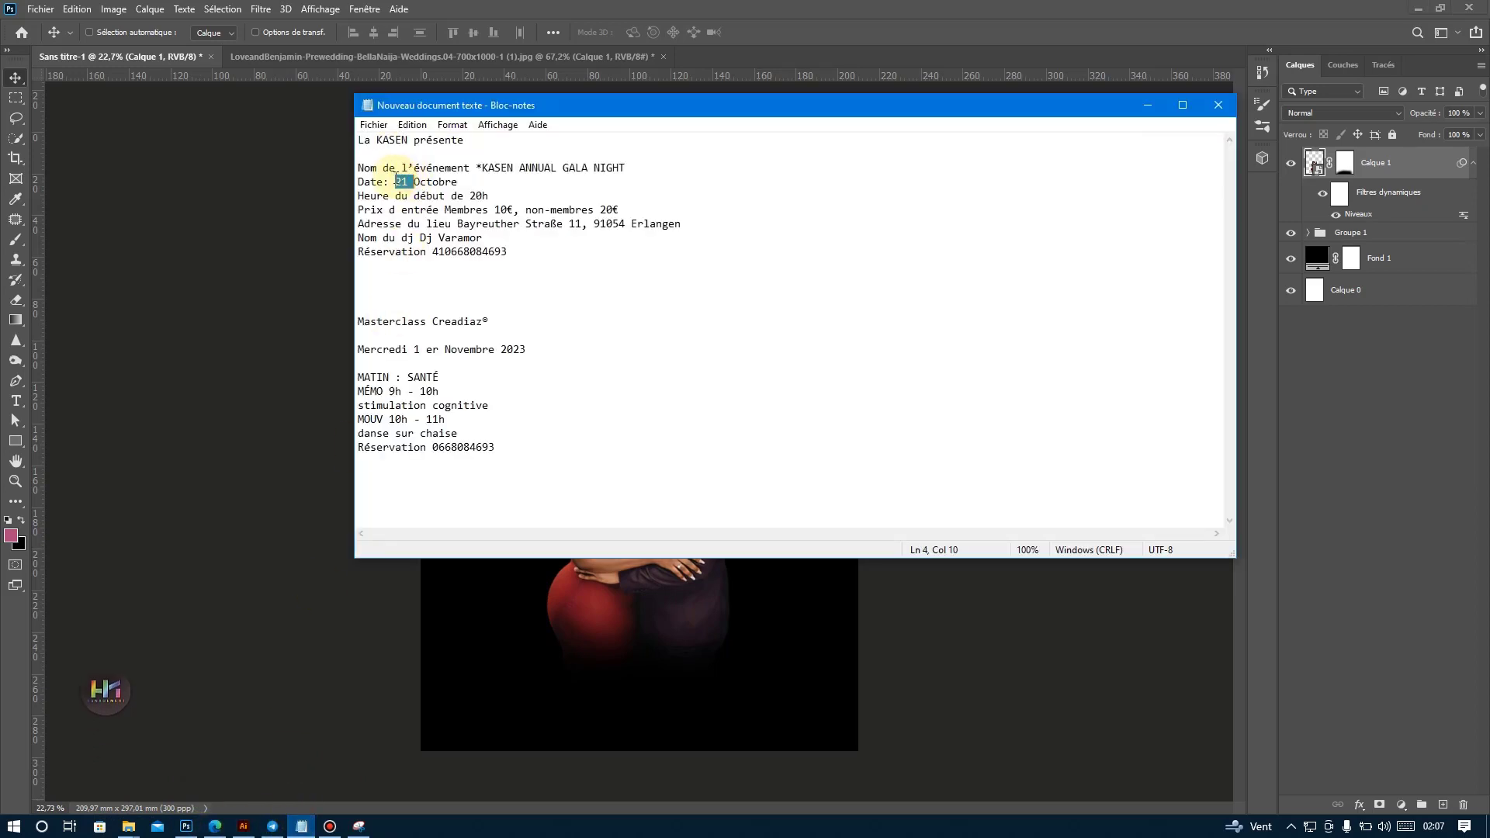
pyautogui.moveTo(458, 192); pyautogui.dragTo(474, 183)
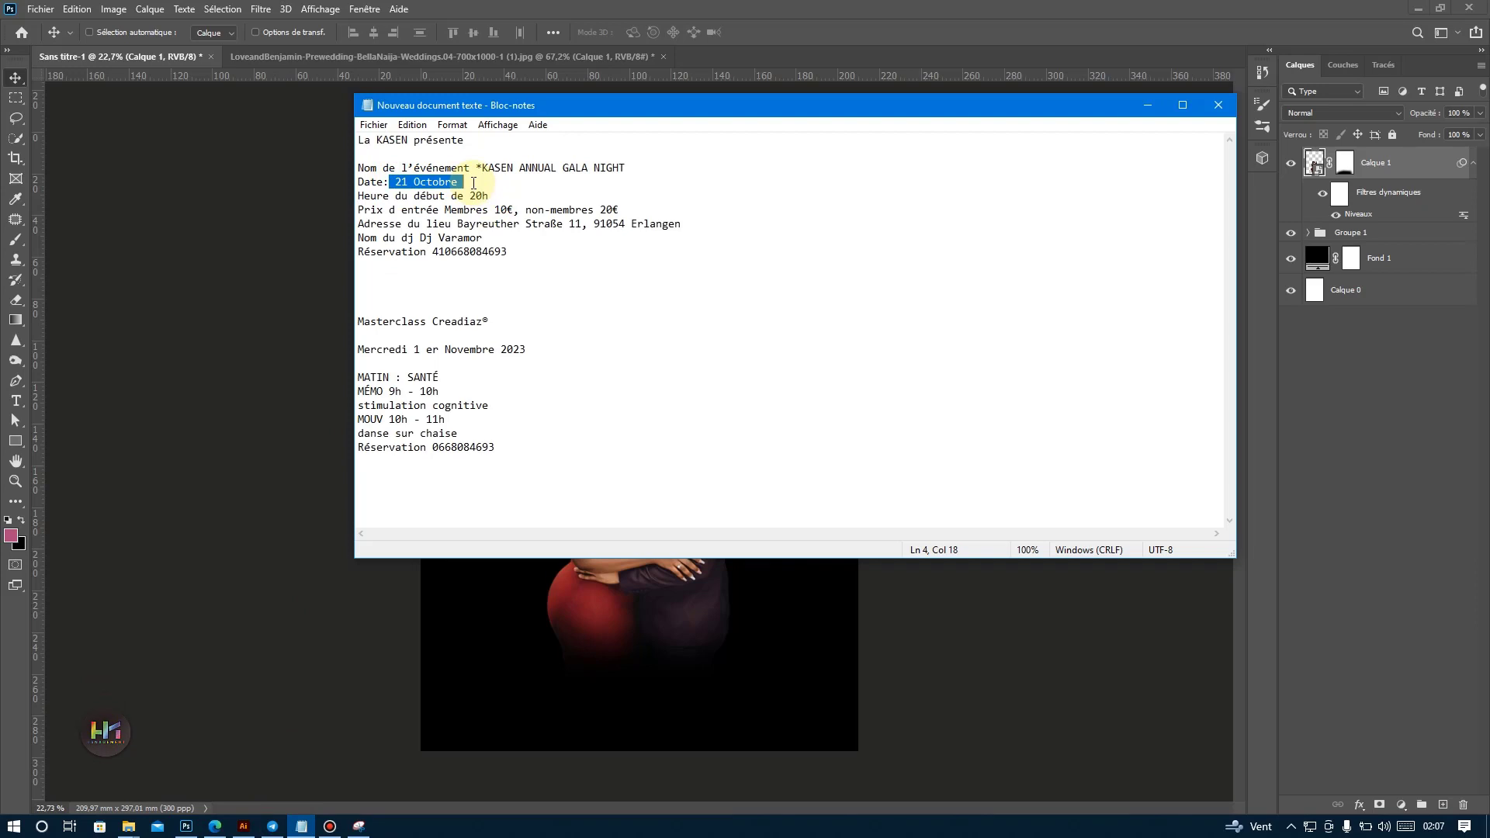
pyautogui.click(187, 826)
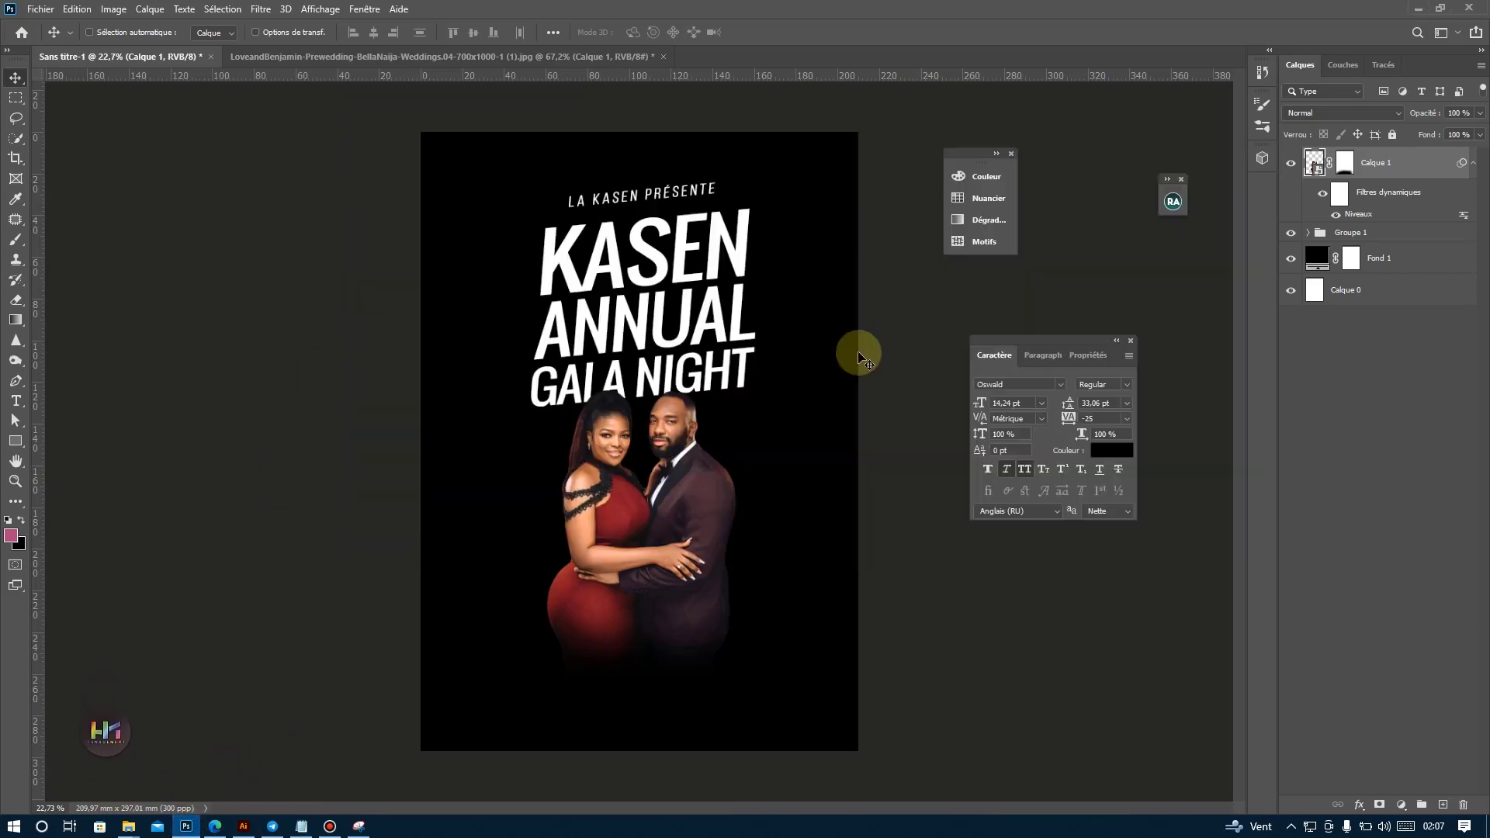
# Duplicate the ANNUAL text to the poster's lower left and place the copy above the couple's layer.
pyautogui.keyDown('ctrl'); pyautogui.click(640, 318); pyautogui.keyUp('ctrl')
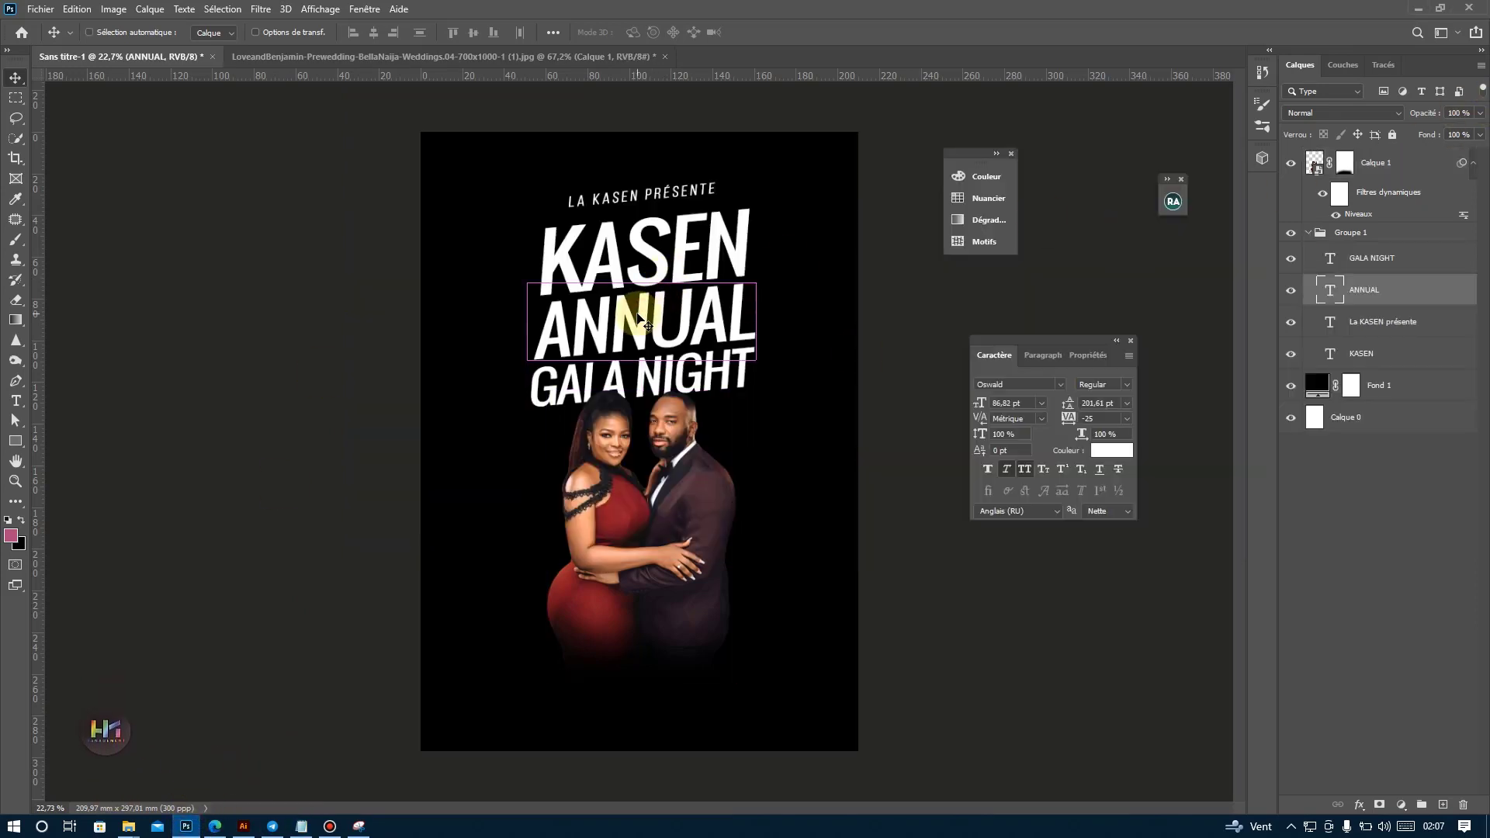
pyautogui.moveTo(629, 311); pyautogui.dragTo(520, 648)
pyautogui.moveTo(1370, 291); pyautogui.dragTo(1389, 157)
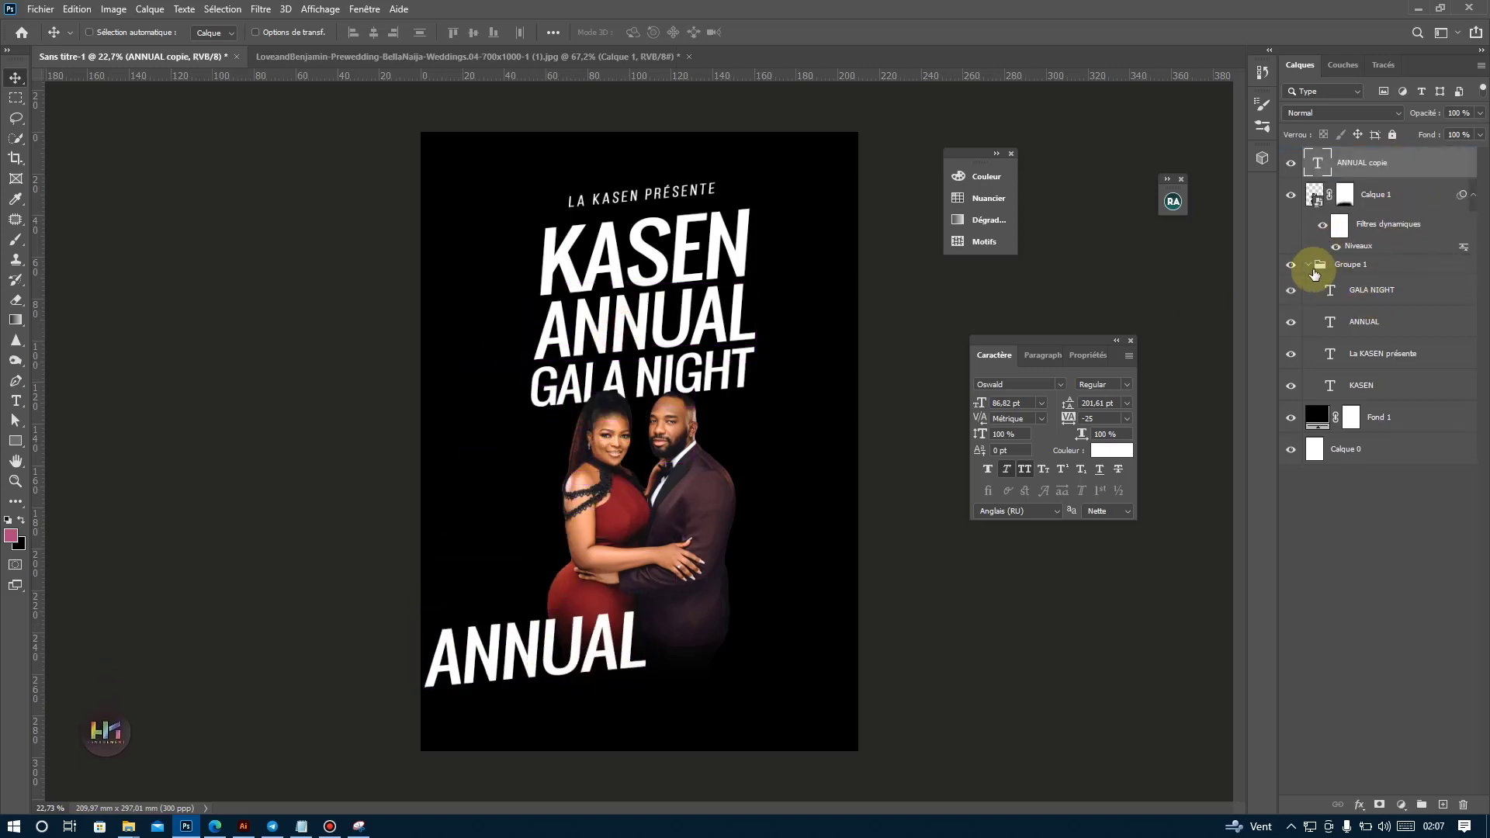
# Replace the copied ANNUAL text with 21 and move it beside the woman's shoulder.
pyautogui.doubleClick(509, 663)
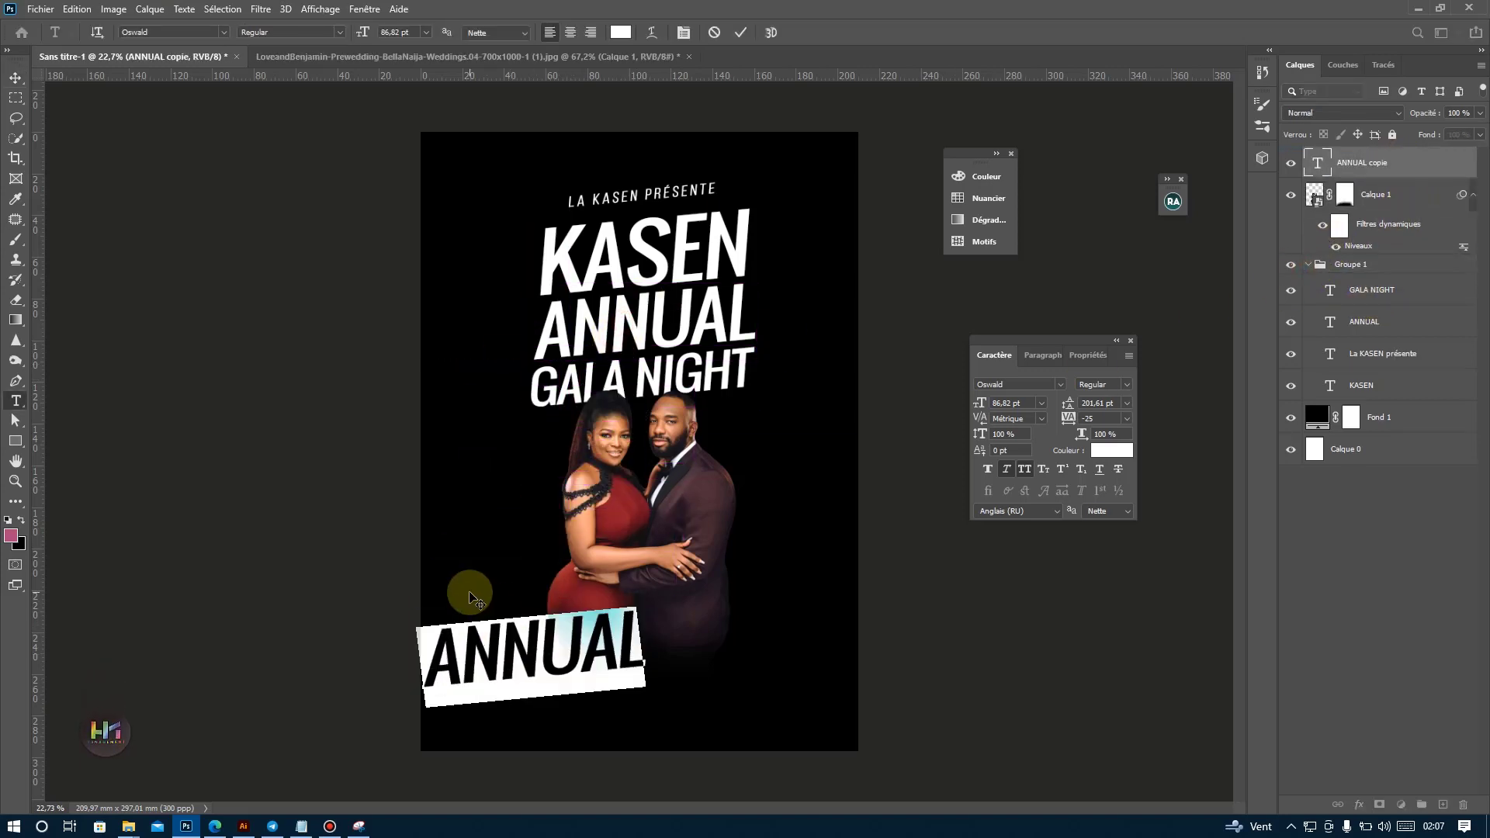
pyautogui.write('21 OCTOBRE')
pyautogui.moveTo(498, 652); pyautogui.dragTo(867, 624)
pyautogui.press('BackSpace')
pyautogui.click(16, 77)
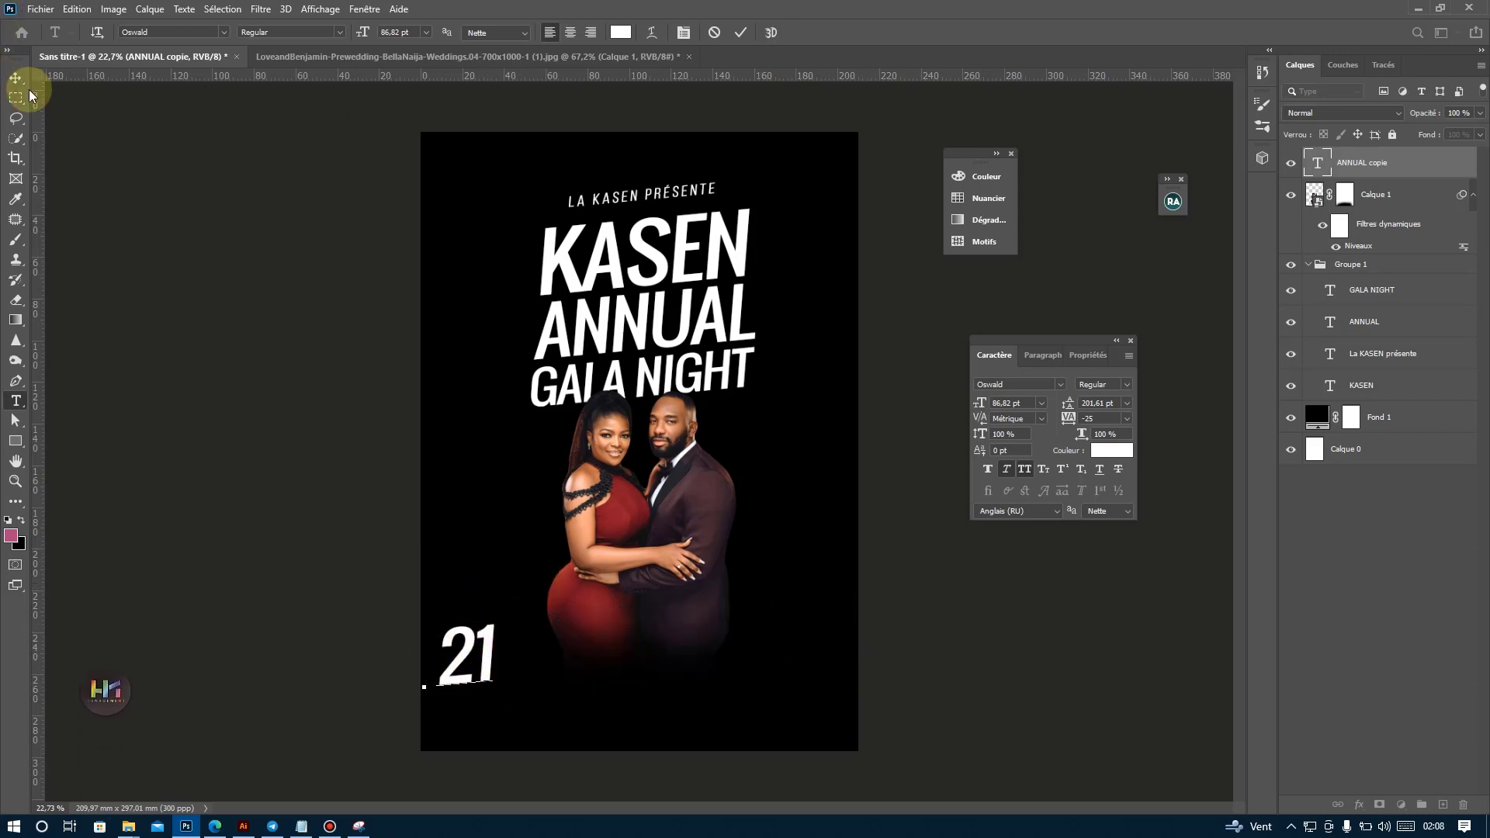
pyautogui.moveTo(405, 584); pyautogui.dragTo(502, 456)
# Try tightening the tracking of the 21 to -65.
pyautogui.click(1060, 384)
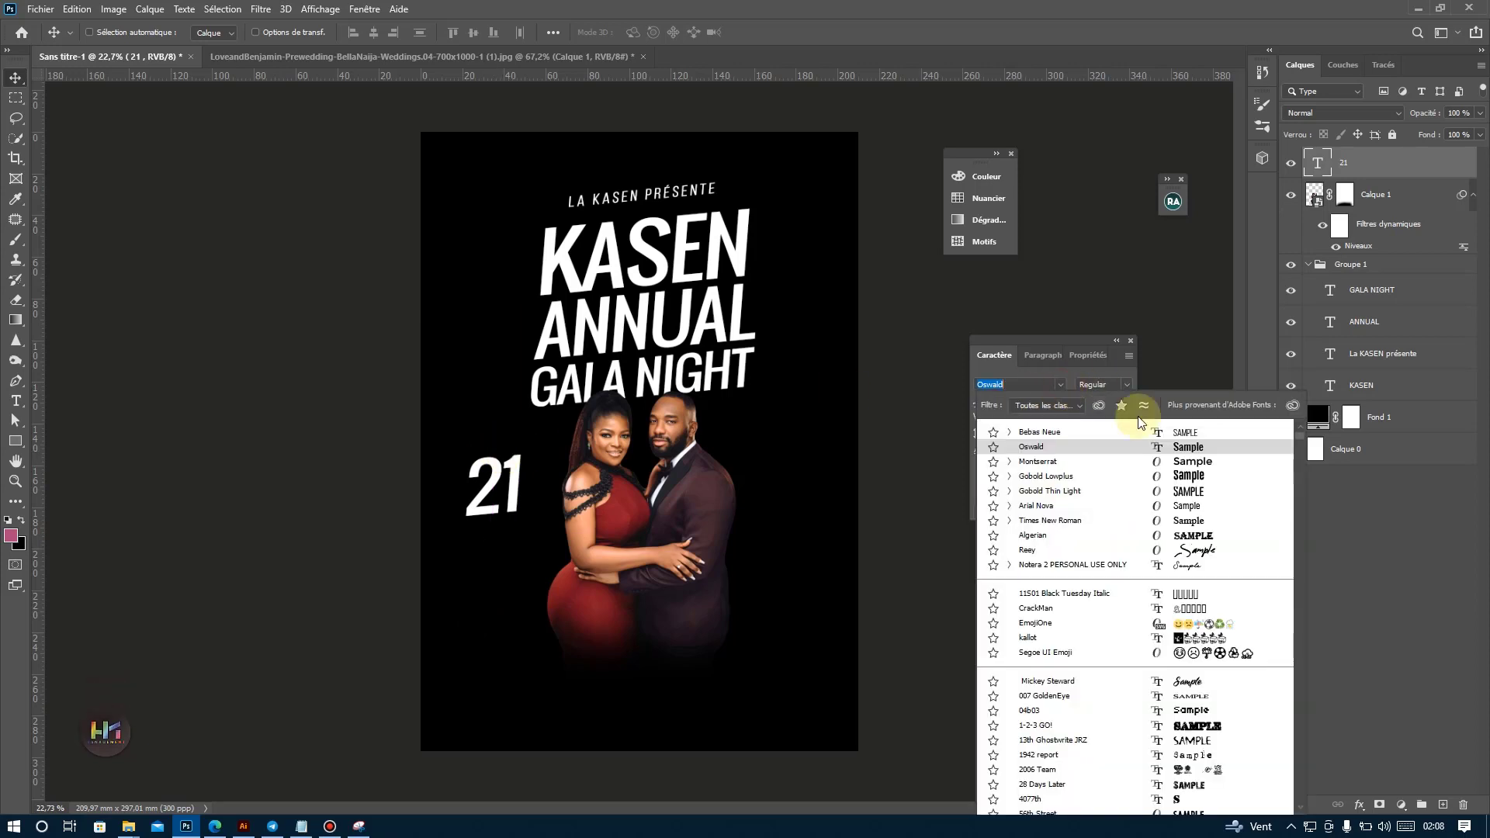
pyautogui.click(437, 529)
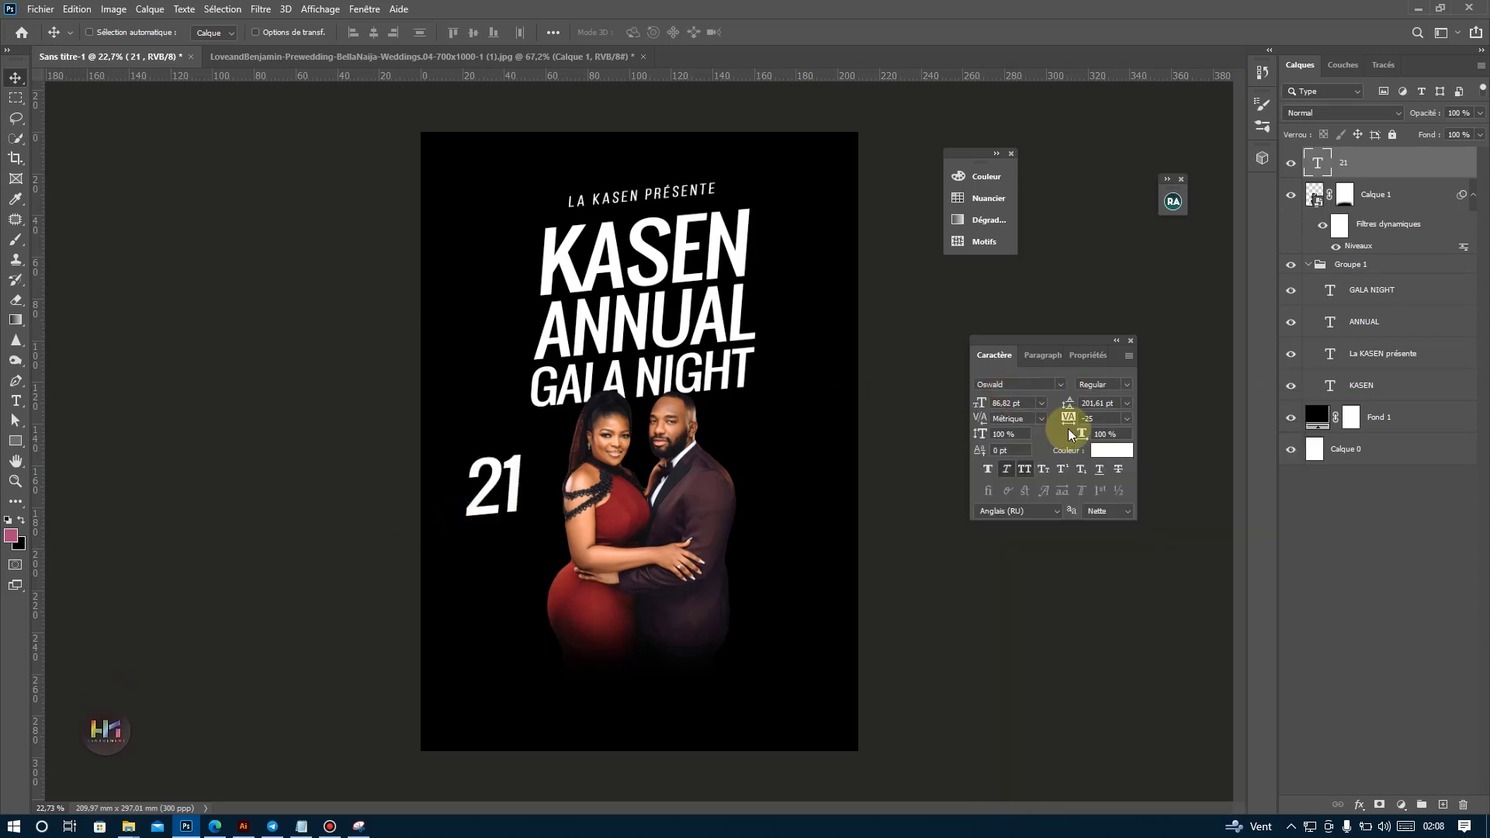
pyautogui.click(1103, 419)
pyautogui.hotkey('shift', 'Up')
pyautogui.hotkey('shift', 'Up')
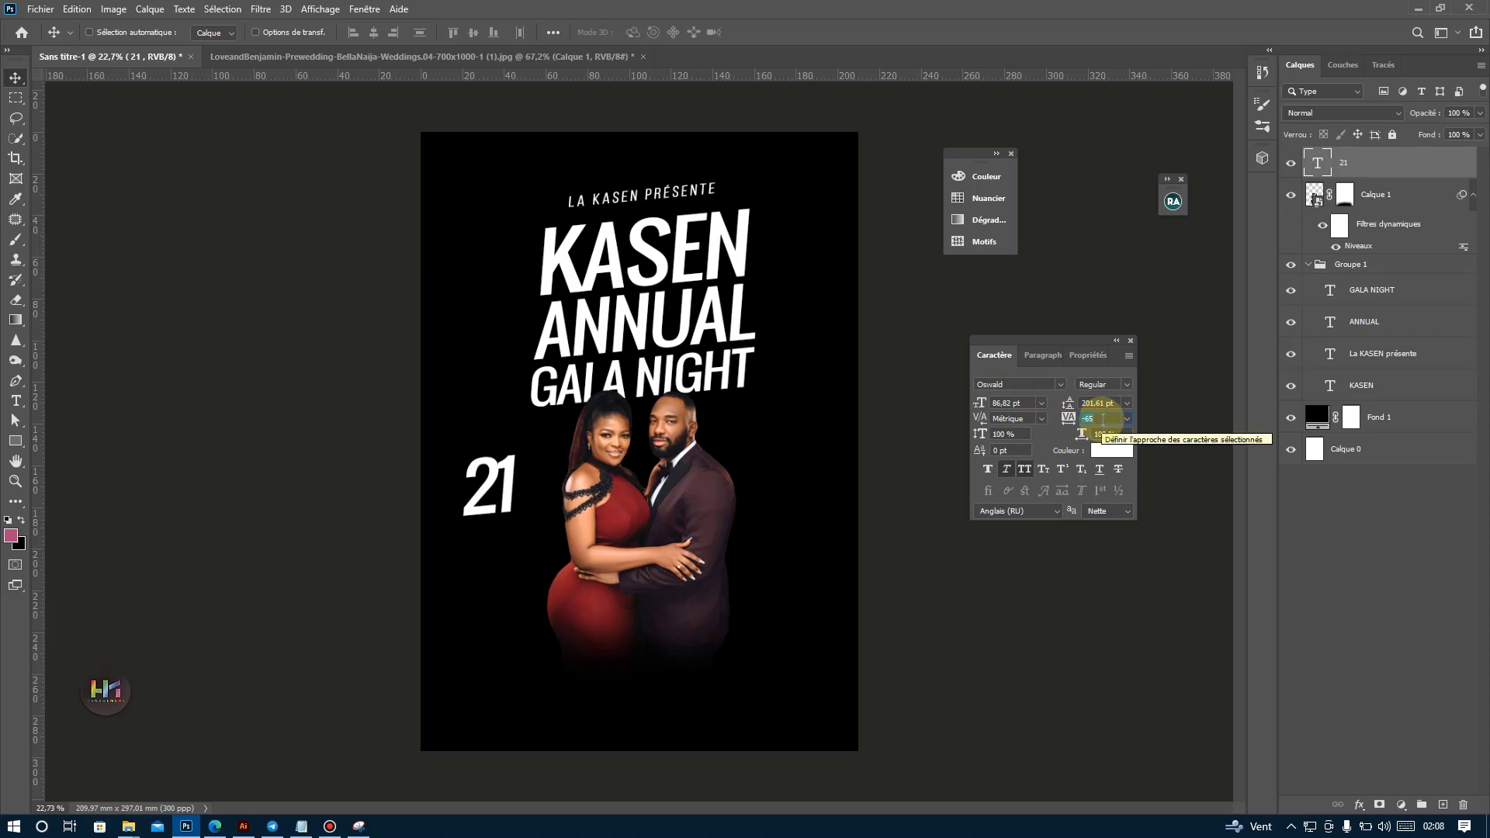
# Duplicate the 21 text just below itself and change the copy to OCTOBRE.
pyautogui.moveTo(472, 499); pyautogui.dragTo(494, 567)
pyautogui.doubleClick(496, 563)
pyautogui.write('OCTOBRE')
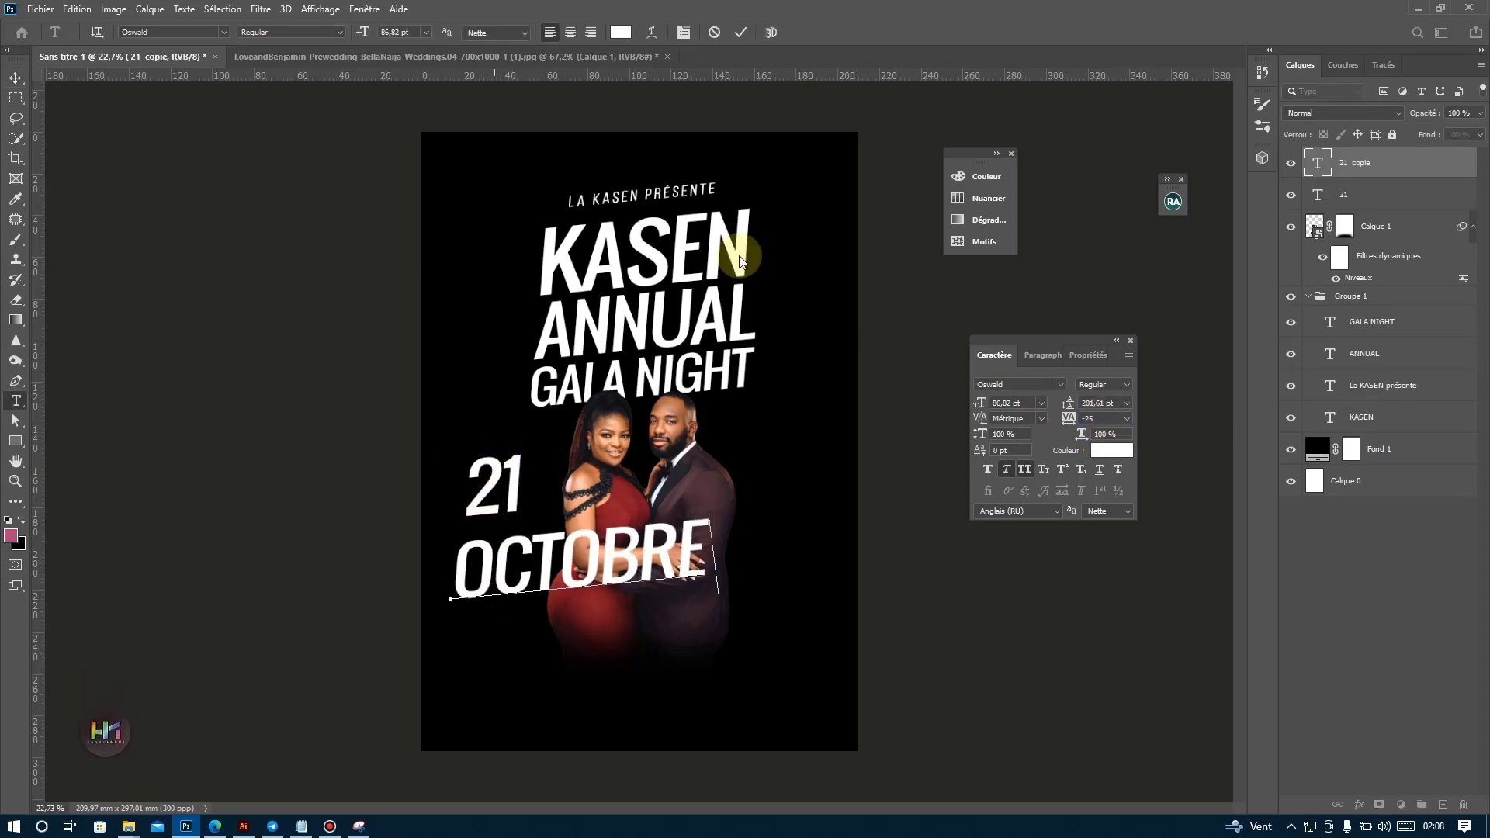
pyautogui.click(740, 34)
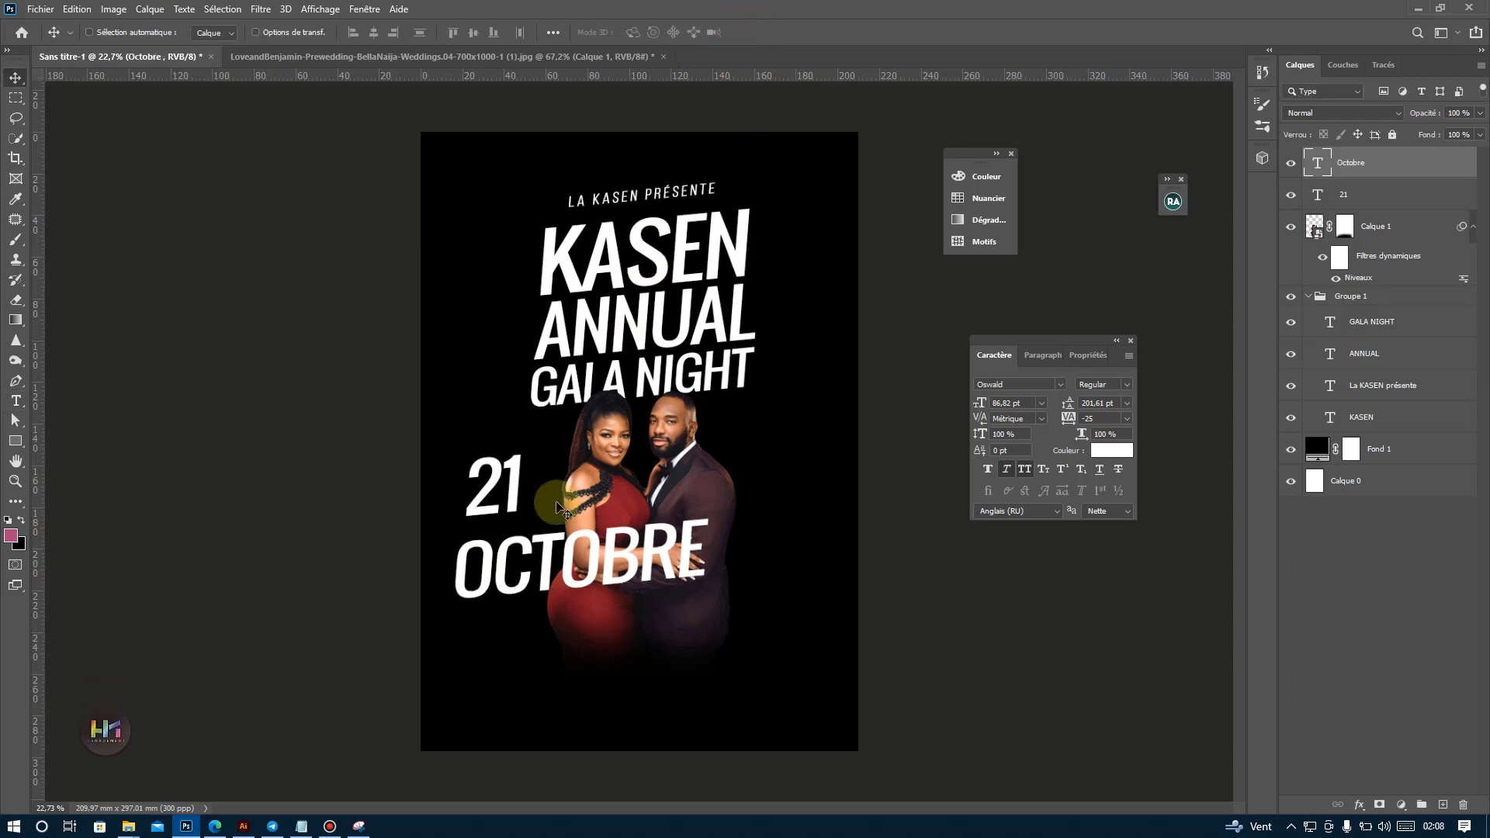
# Shorten the OCTOBRE text to OCT by deleting its last letters.
pyautogui.press('t')
pyautogui.doubleClick(543, 547)
pyautogui.click(575, 542)
pyautogui.moveTo(575, 541); pyautogui.dragTo(710, 537)
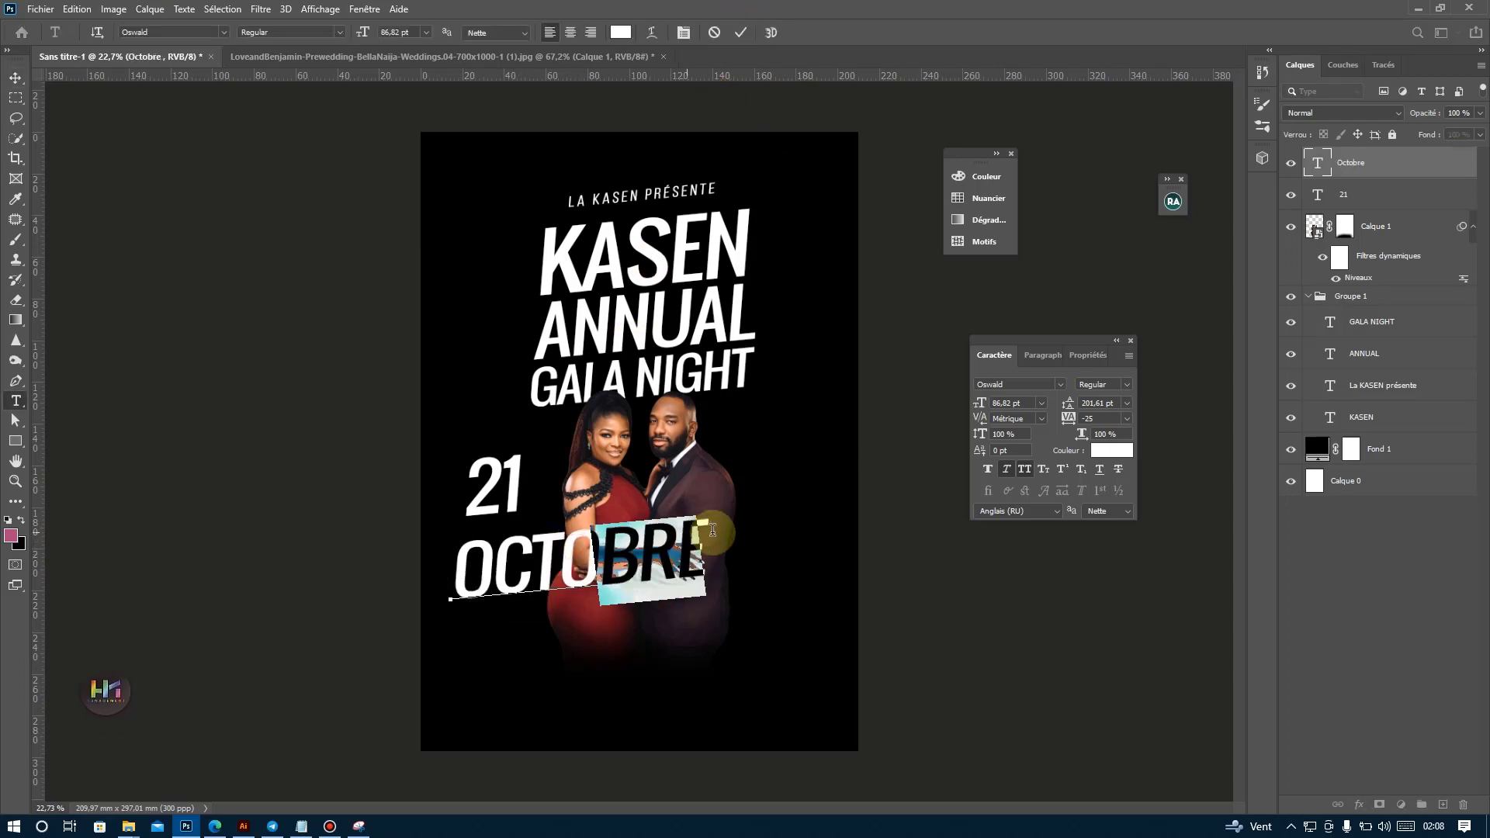
pyautogui.press('BackSpace')
pyautogui.press('BackSpace')
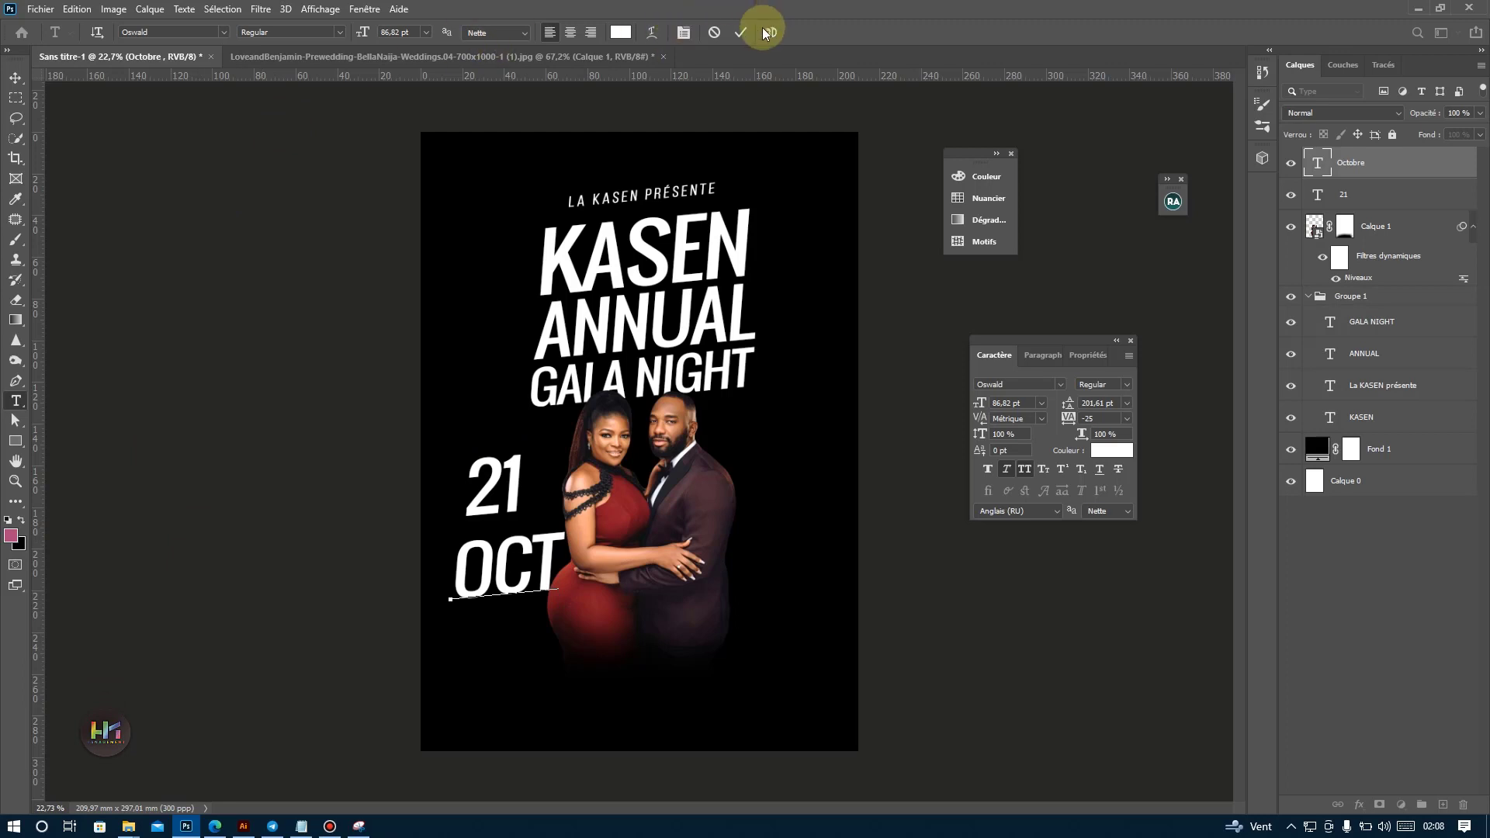
pyautogui.click(741, 32)
# Move OCT closer beneath the 21 and set its font to Bebas Neue Book.
pyautogui.press('v')
pyautogui.scroll(3, 536, 560)
pyautogui.moveTo(515, 568); pyautogui.dragTo(527, 527)
pyautogui.click(1057, 385)
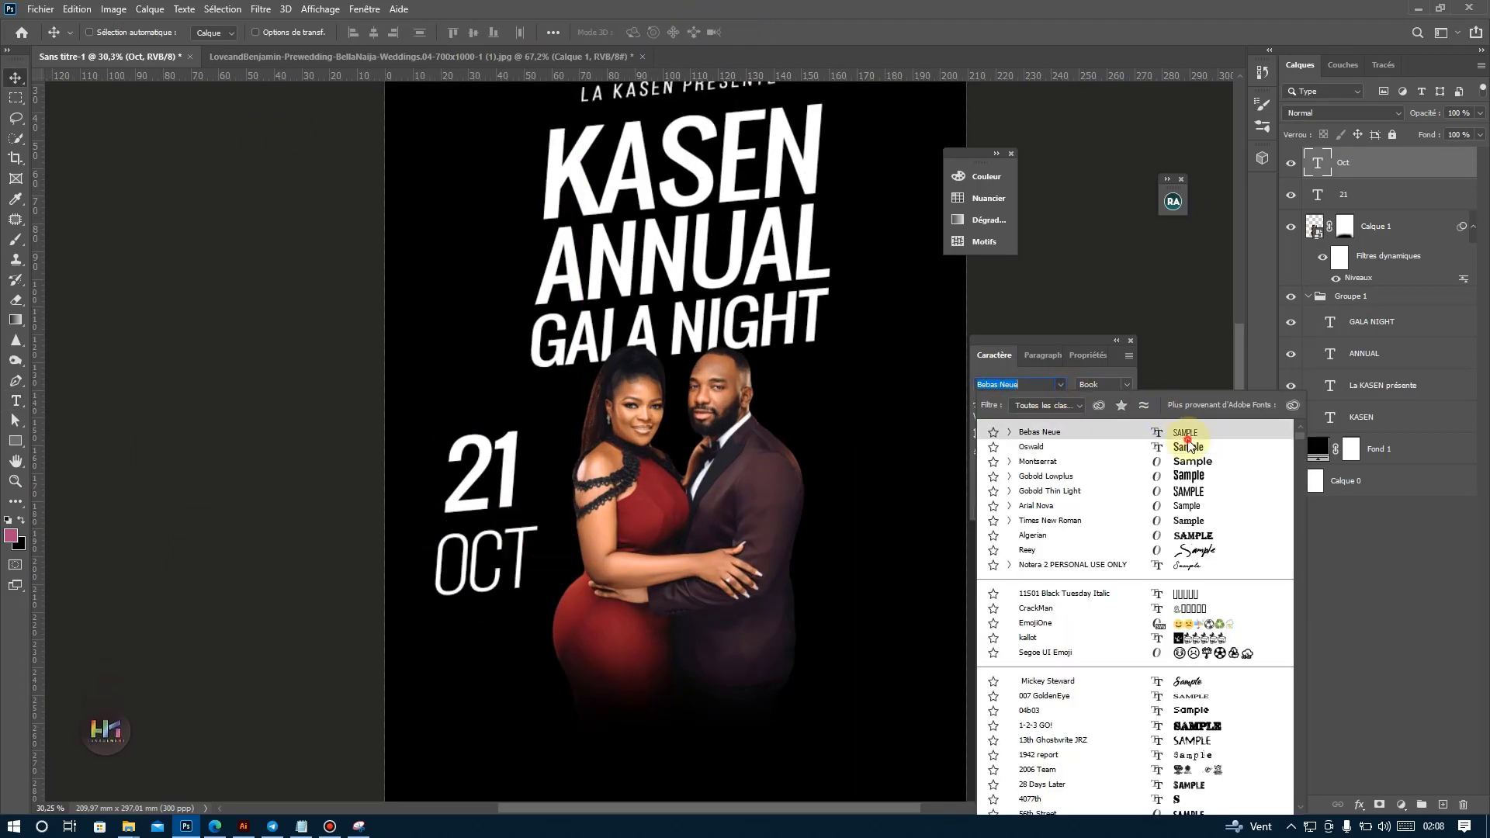
pyautogui.click(1188, 432)
# Scale OCT down to roughly the width of the 21 and duplicate it directly below.
pyautogui.hotkey('ctrl', 'r')
pyautogui.hotkey('ctrl', 'r')
pyautogui.hotkey('ctrl', 't')
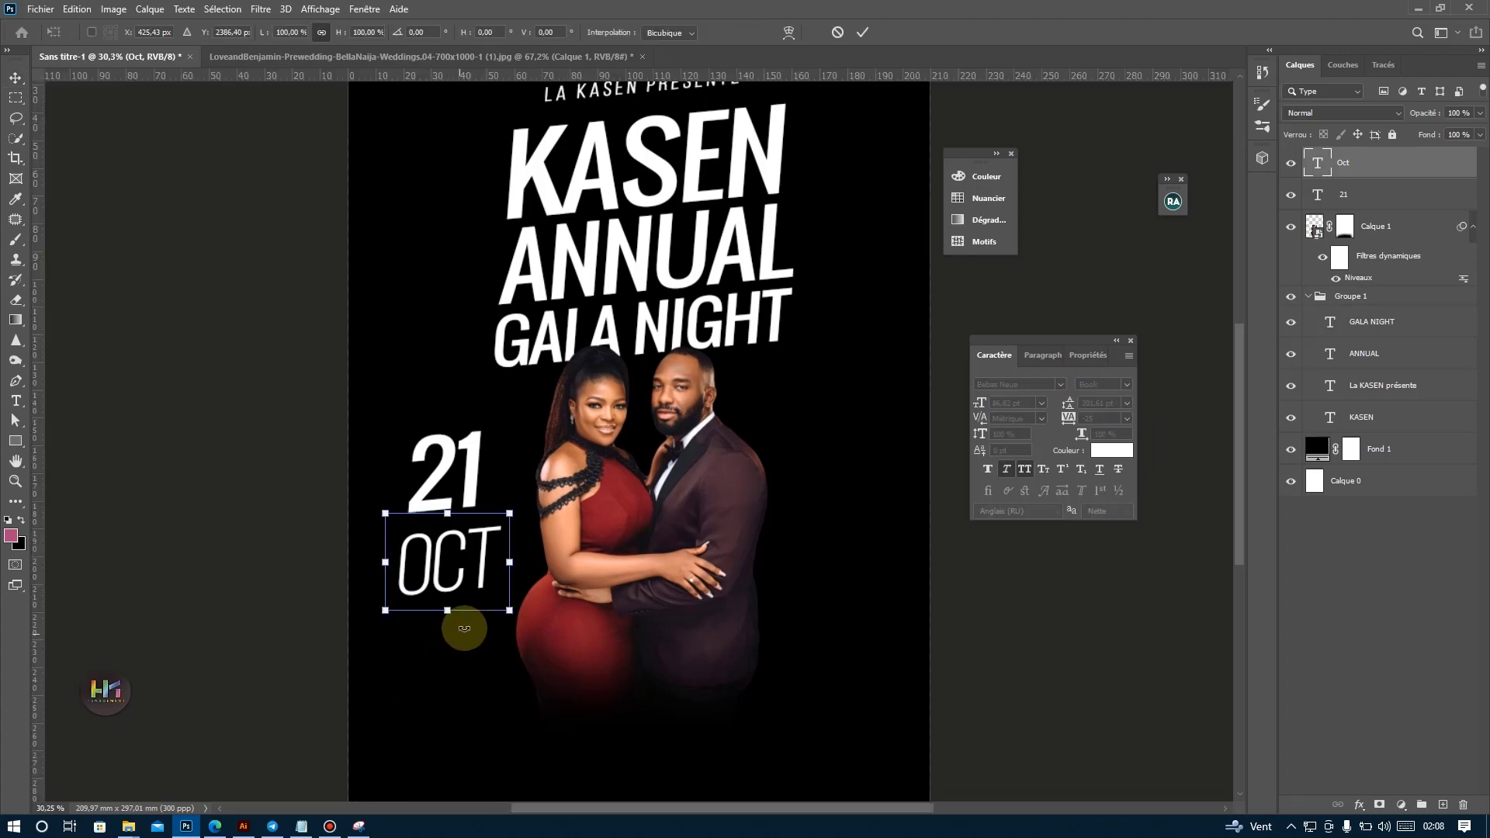
pyautogui.moveTo(505, 592); pyautogui.dragTo(438, 604)
pyautogui.press('Return')
# Change the OCT copy to 2023 and scale it down to about 43 pt so it sits directly under OCT.
pyautogui.doubleClick(443, 606)
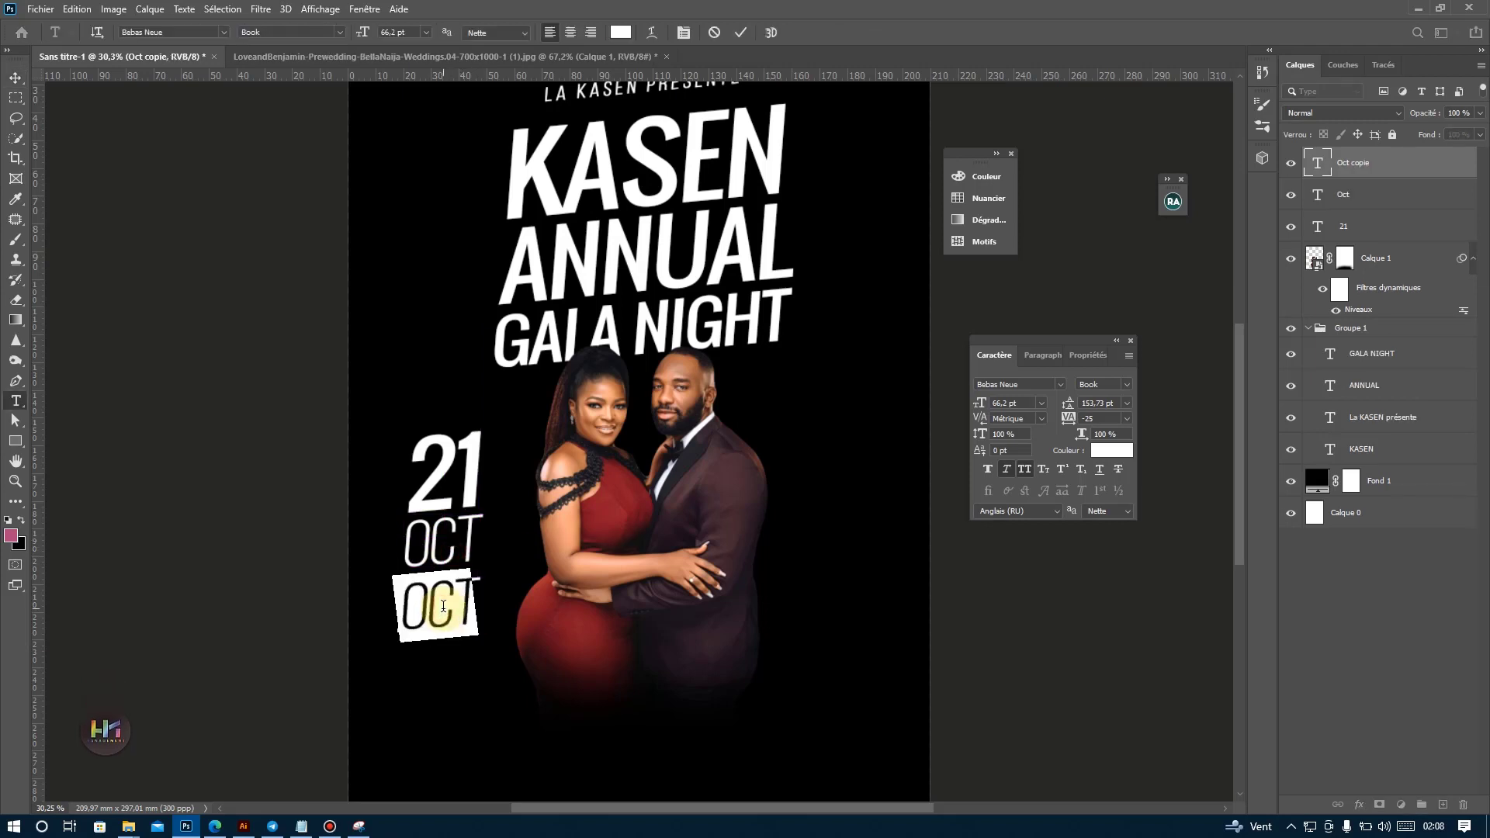
pyautogui.write('2023')
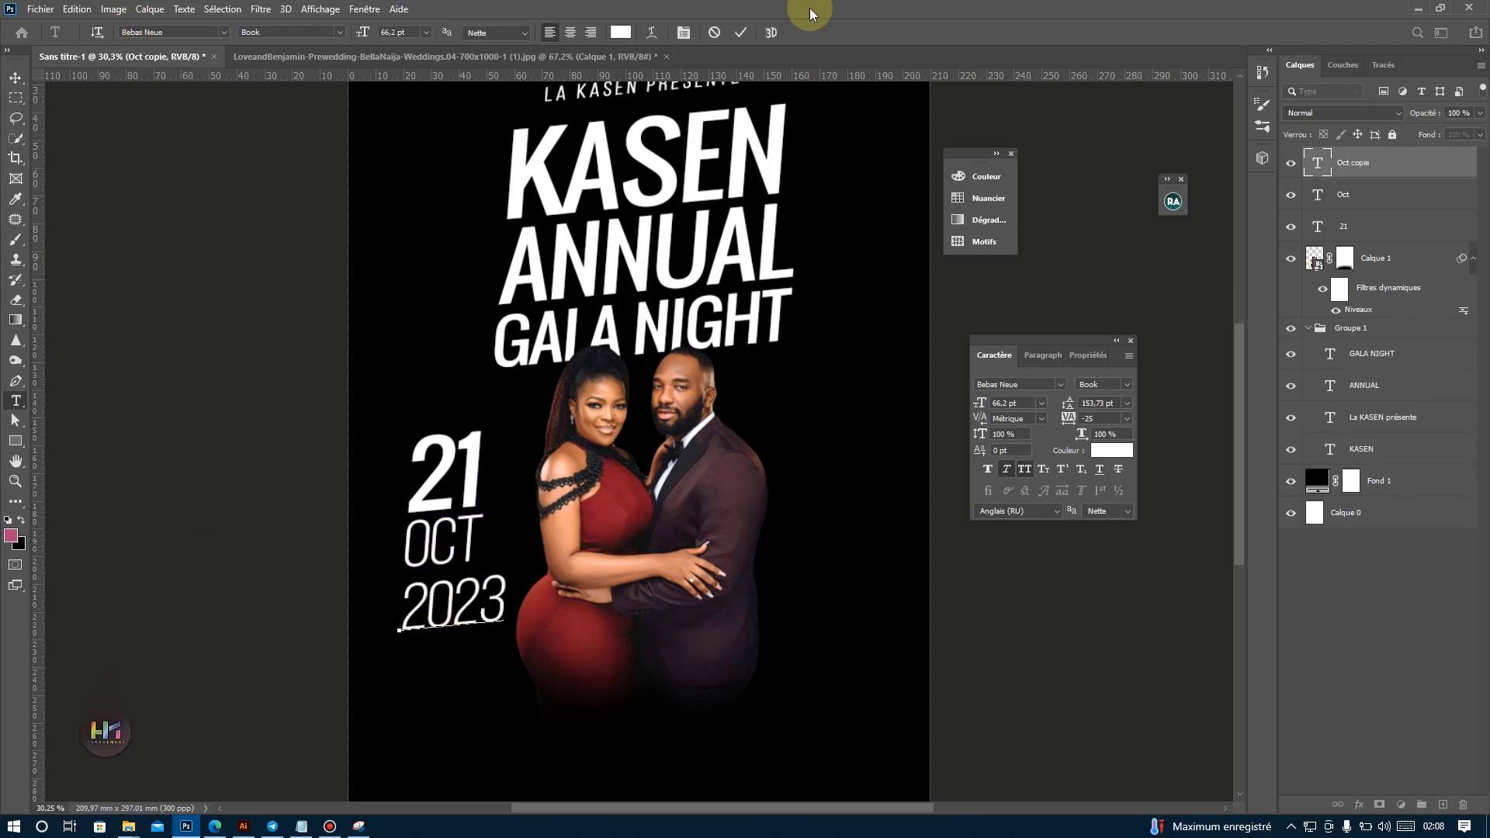
pyautogui.click(742, 32)
pyautogui.hotkey('ctrl', 't')
pyautogui.moveTo(510, 634); pyautogui.dragTo(450, 588)
pyautogui.press('Return')
pyautogui.scroll(-7, 477, 631)
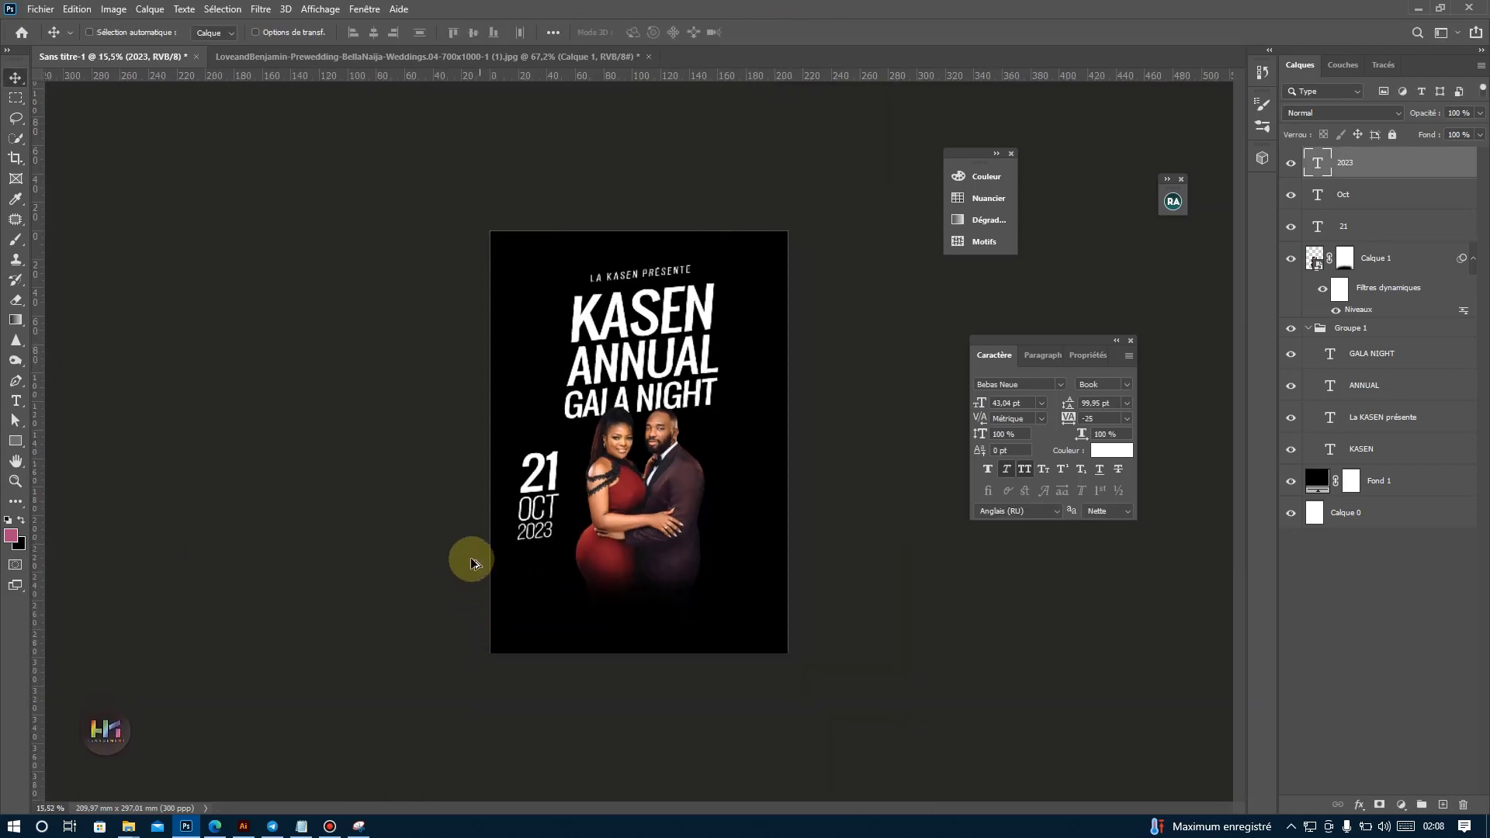
pyautogui.scroll(4, 468, 561)
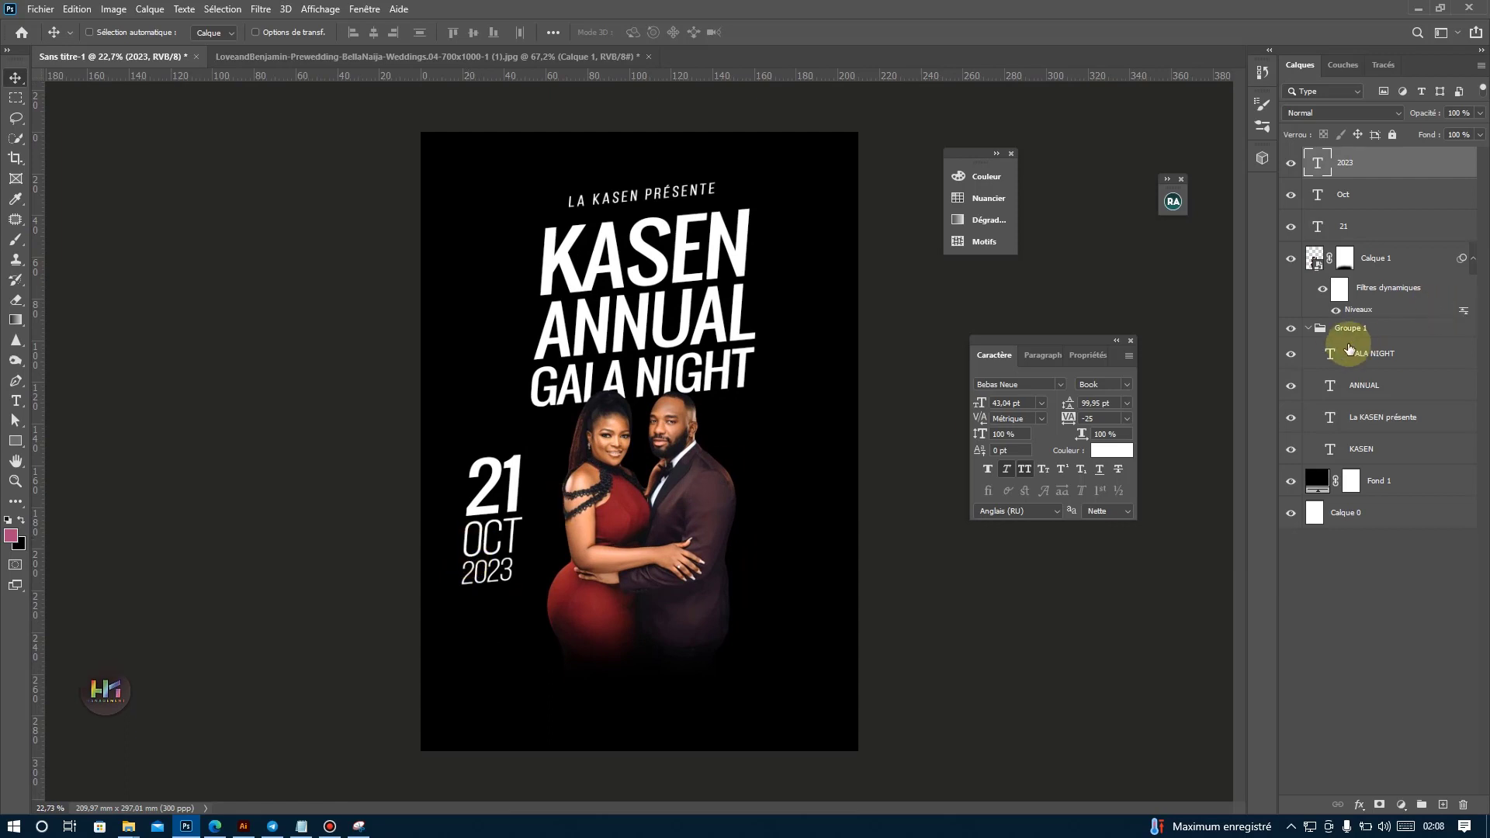
# Select OCT and 2023 together and scale them down slightly under the 21.
pyautogui.keyDown('shift'); pyautogui.click(1345, 200); pyautogui.keyUp('shift')
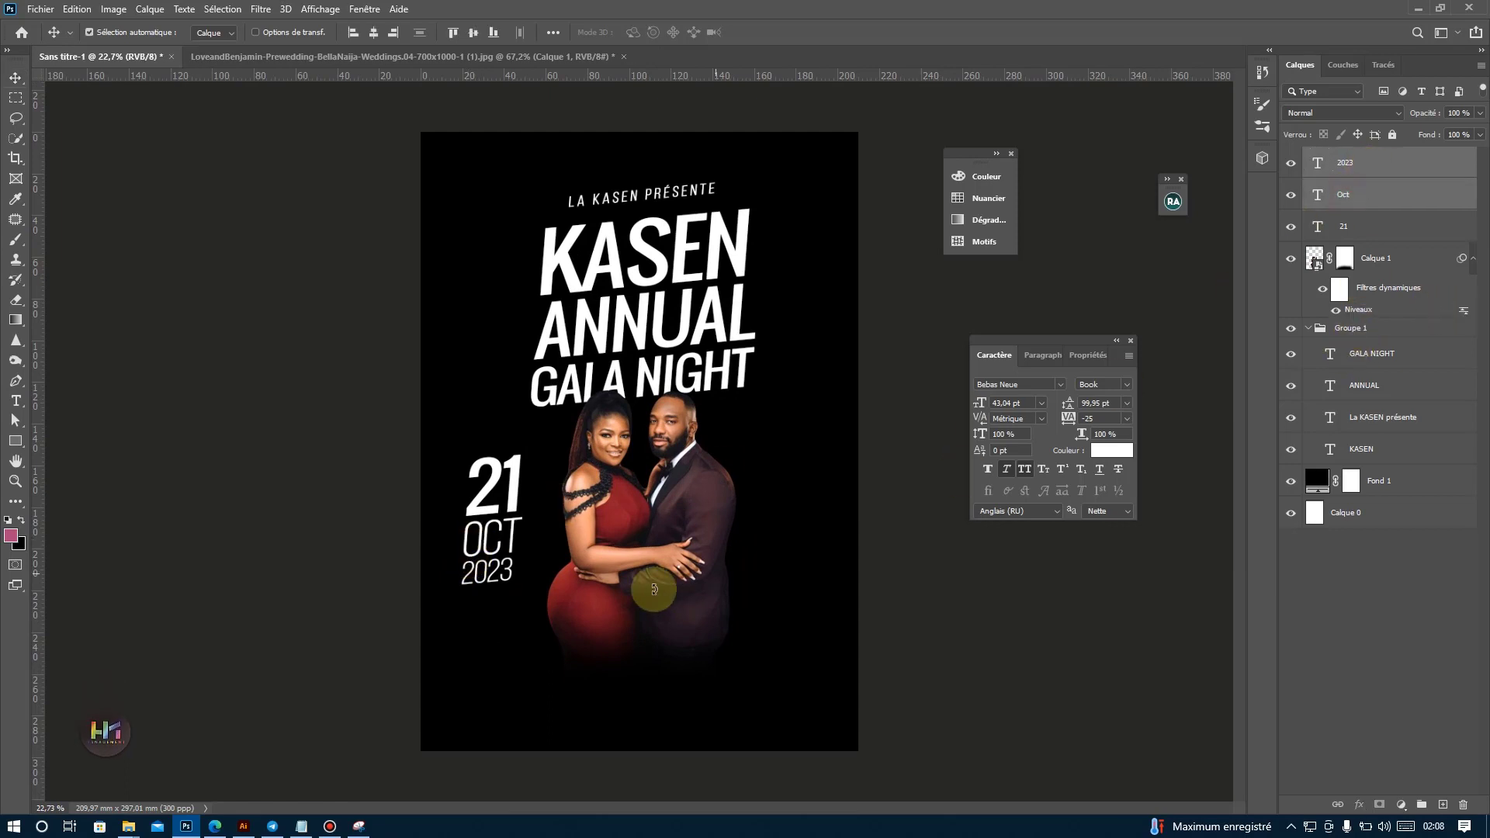
pyautogui.hotkey('ctrl', 't')
pyautogui.press('Return')
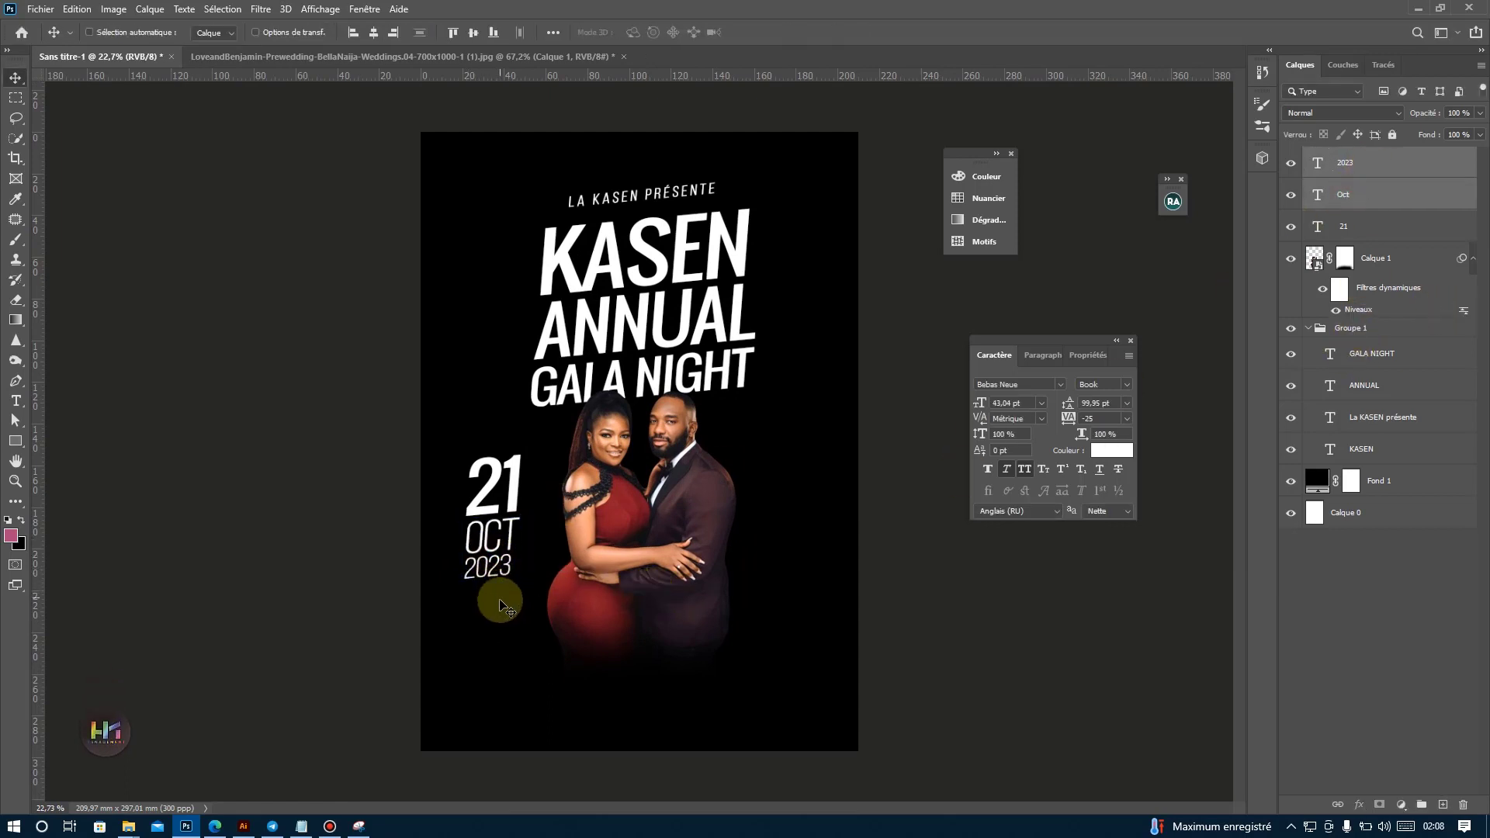
# Scale the 21 down to about 92% and align it just above OCT.
pyautogui.click(517, 496)
pyautogui.hotkey('ctrl', 't')
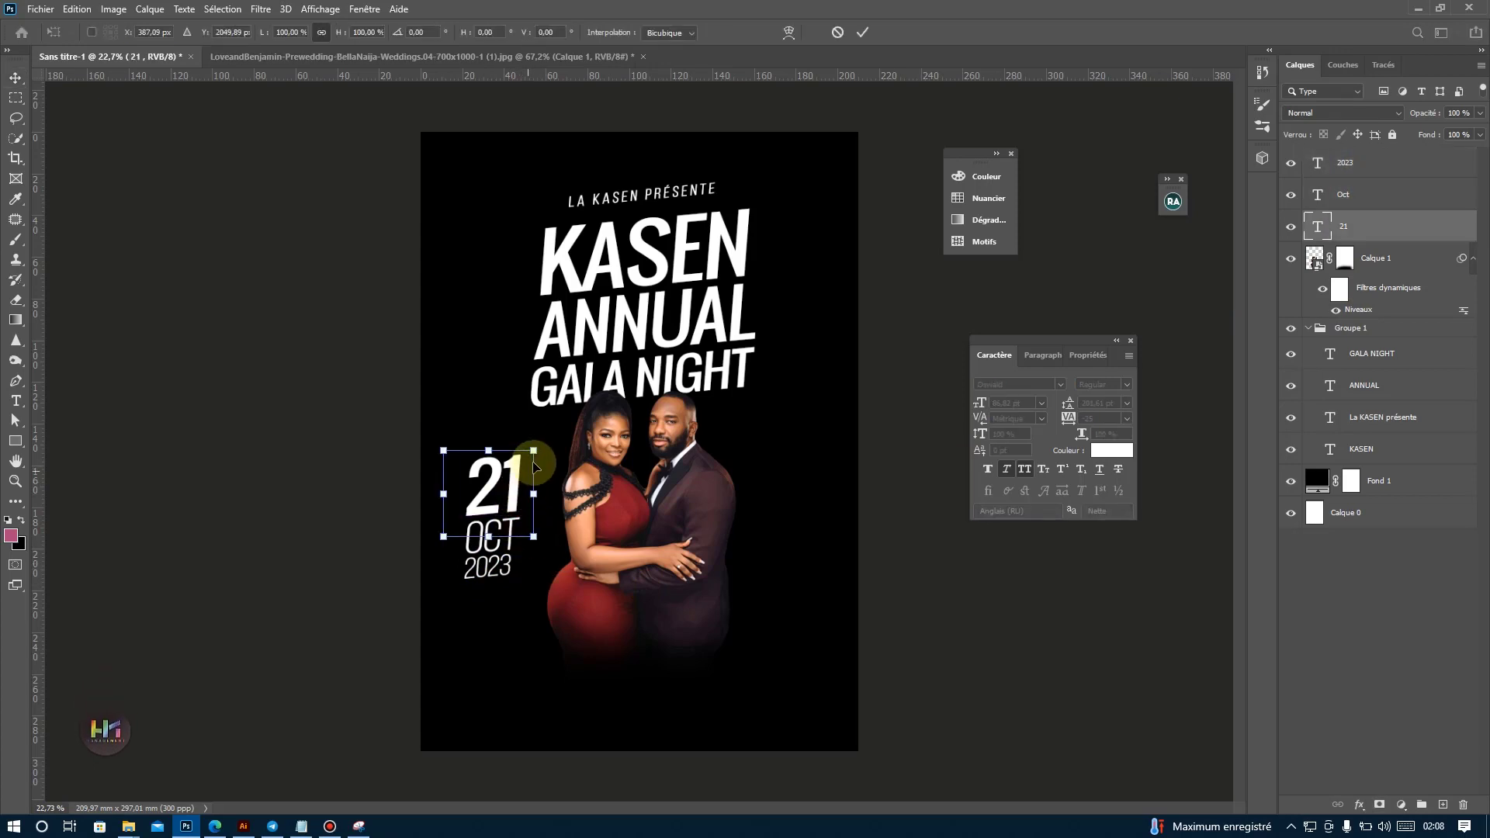
pyautogui.moveTo(532, 451); pyautogui.dragTo(506, 509)
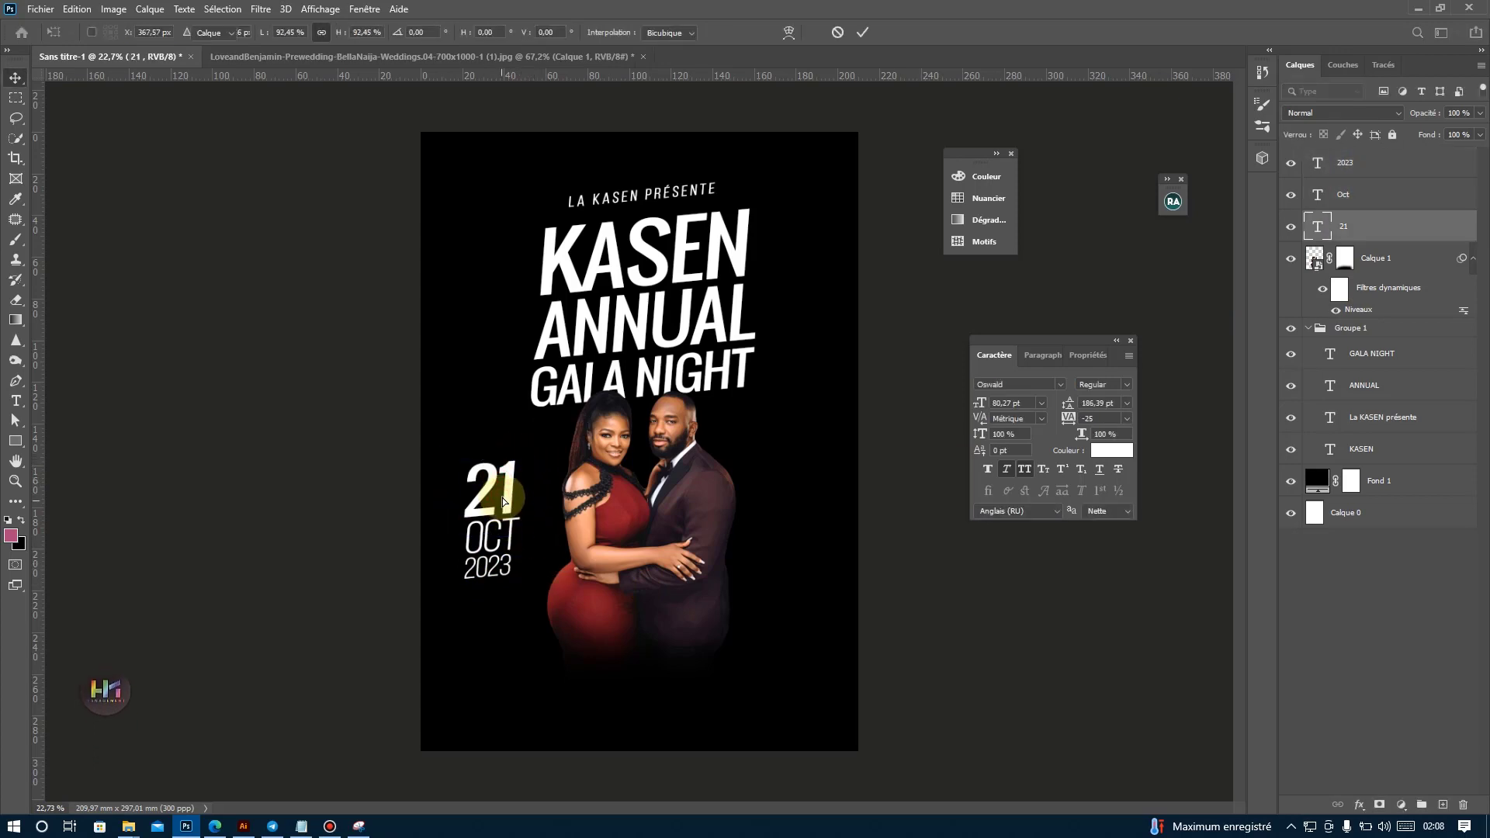
pyautogui.press('Return')
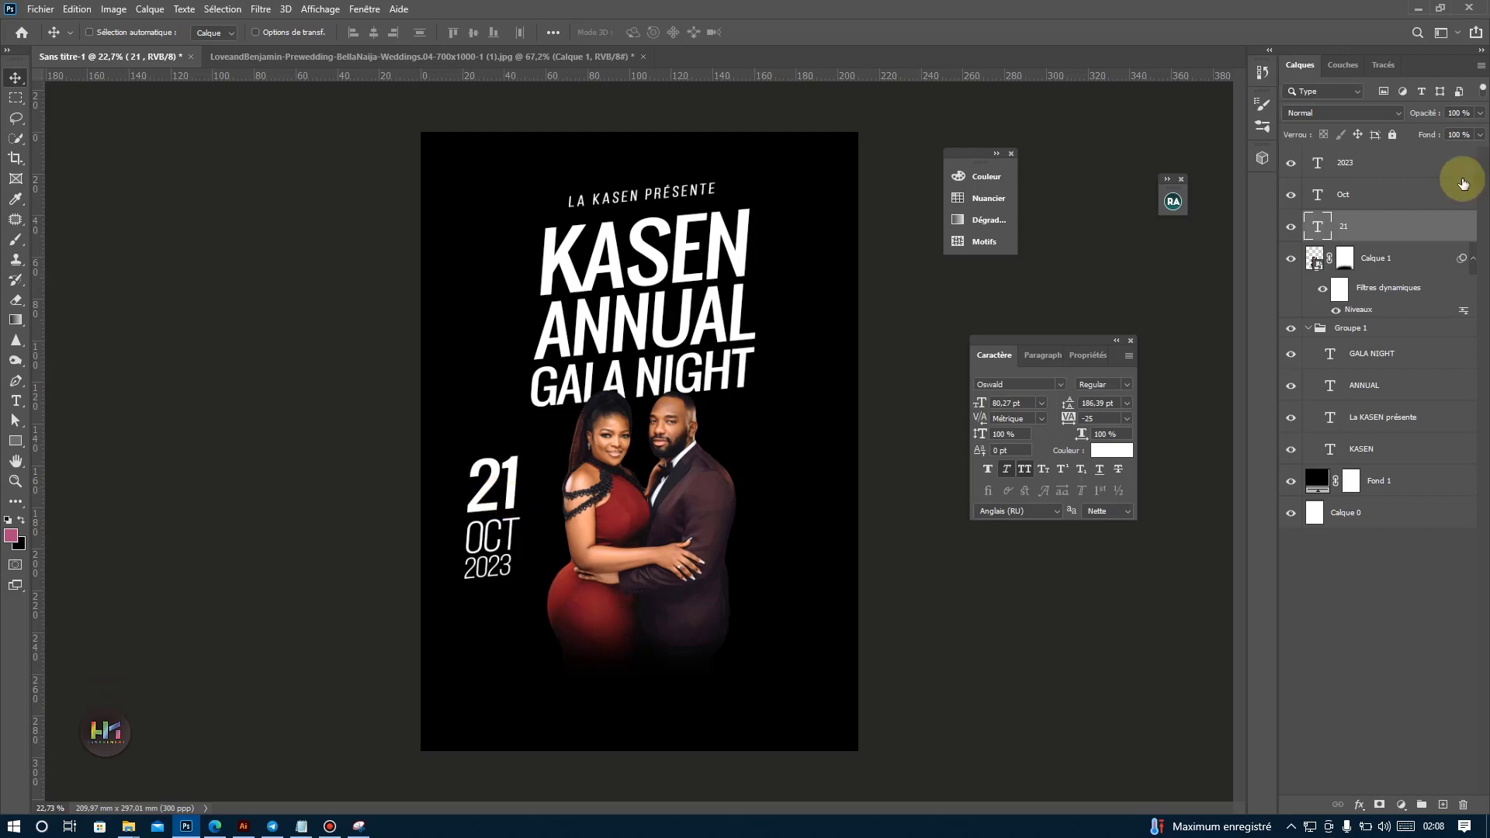
# With the 2023 layer selected, draw a tilted Pen line about 44 px wide and 523 px tall along the left side of the date.
pyautogui.click(1385, 266)
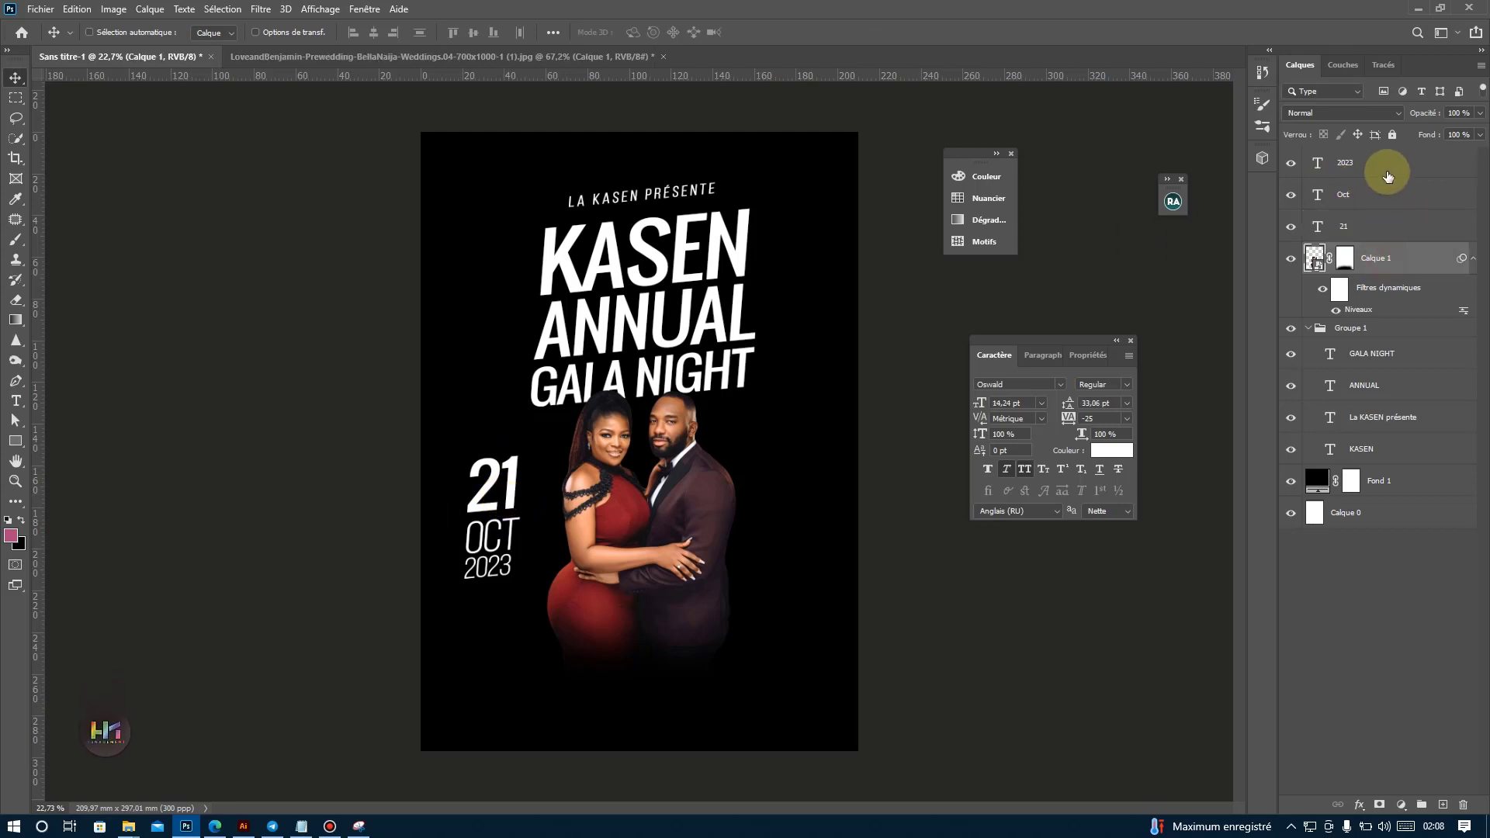
pyautogui.click(1365, 206)
pyautogui.click(1365, 232)
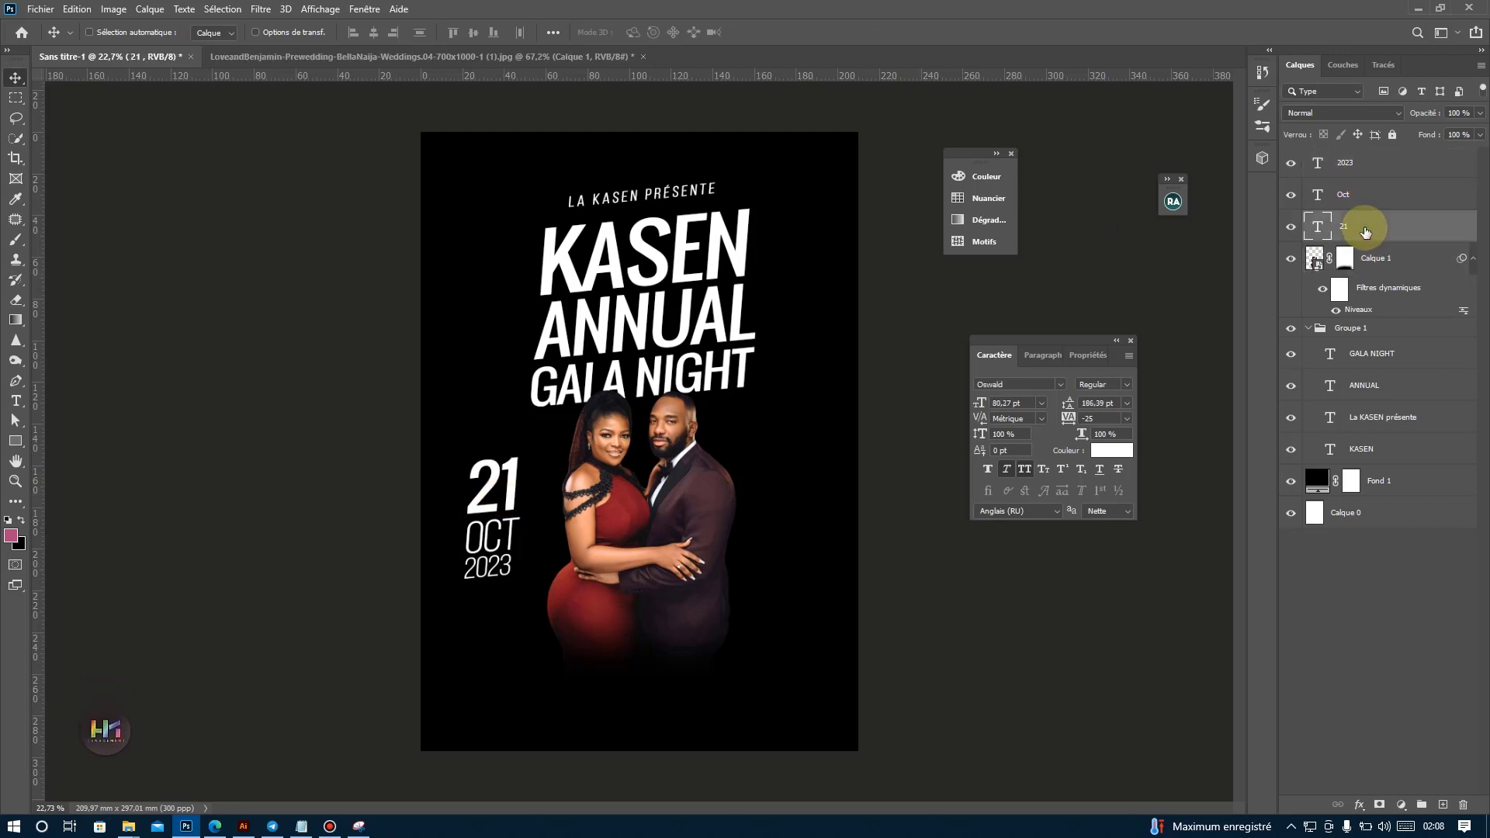
pyautogui.click(1370, 175)
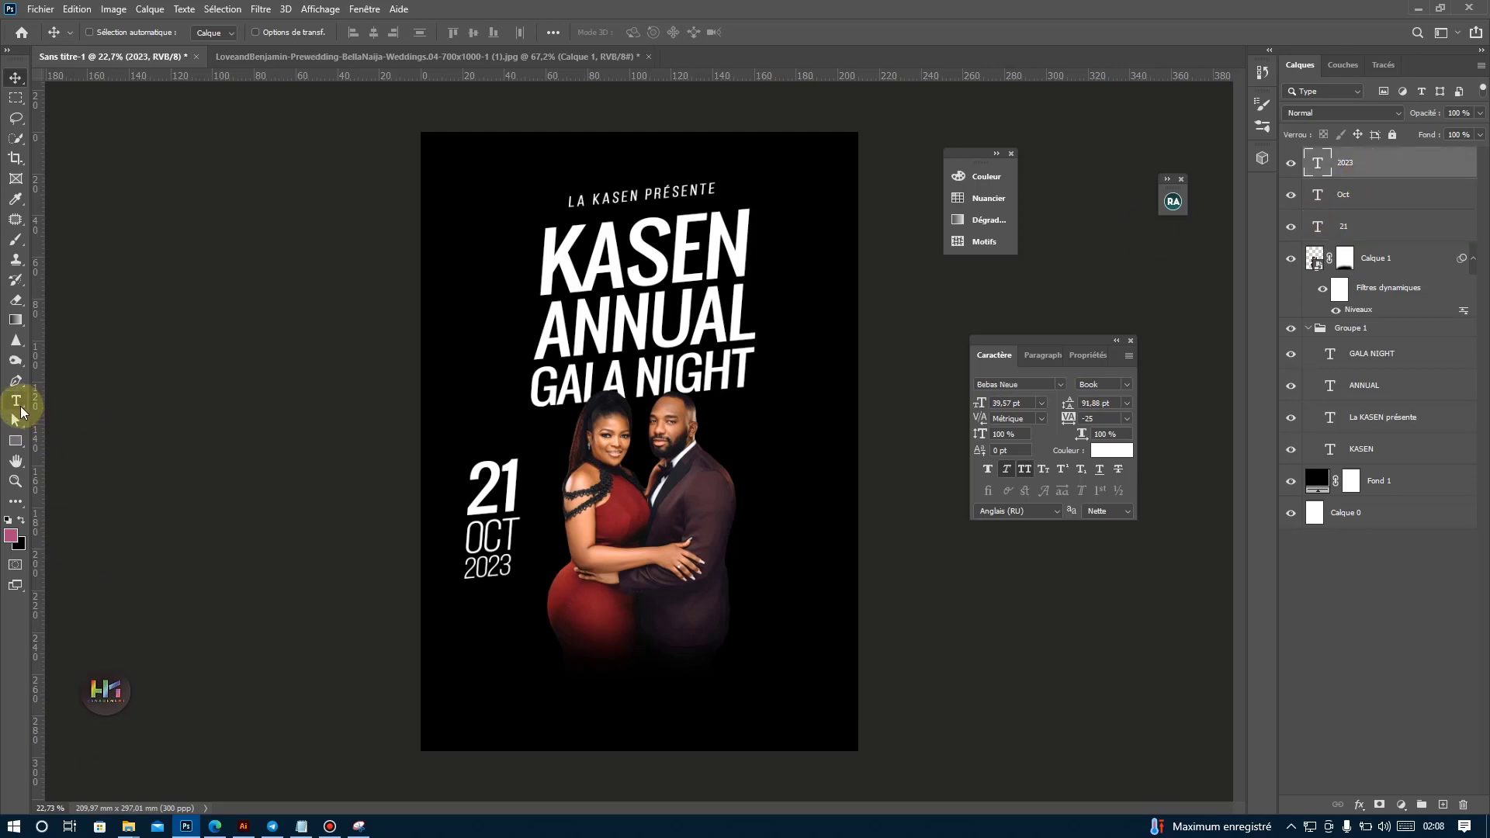
pyautogui.click(15, 380)
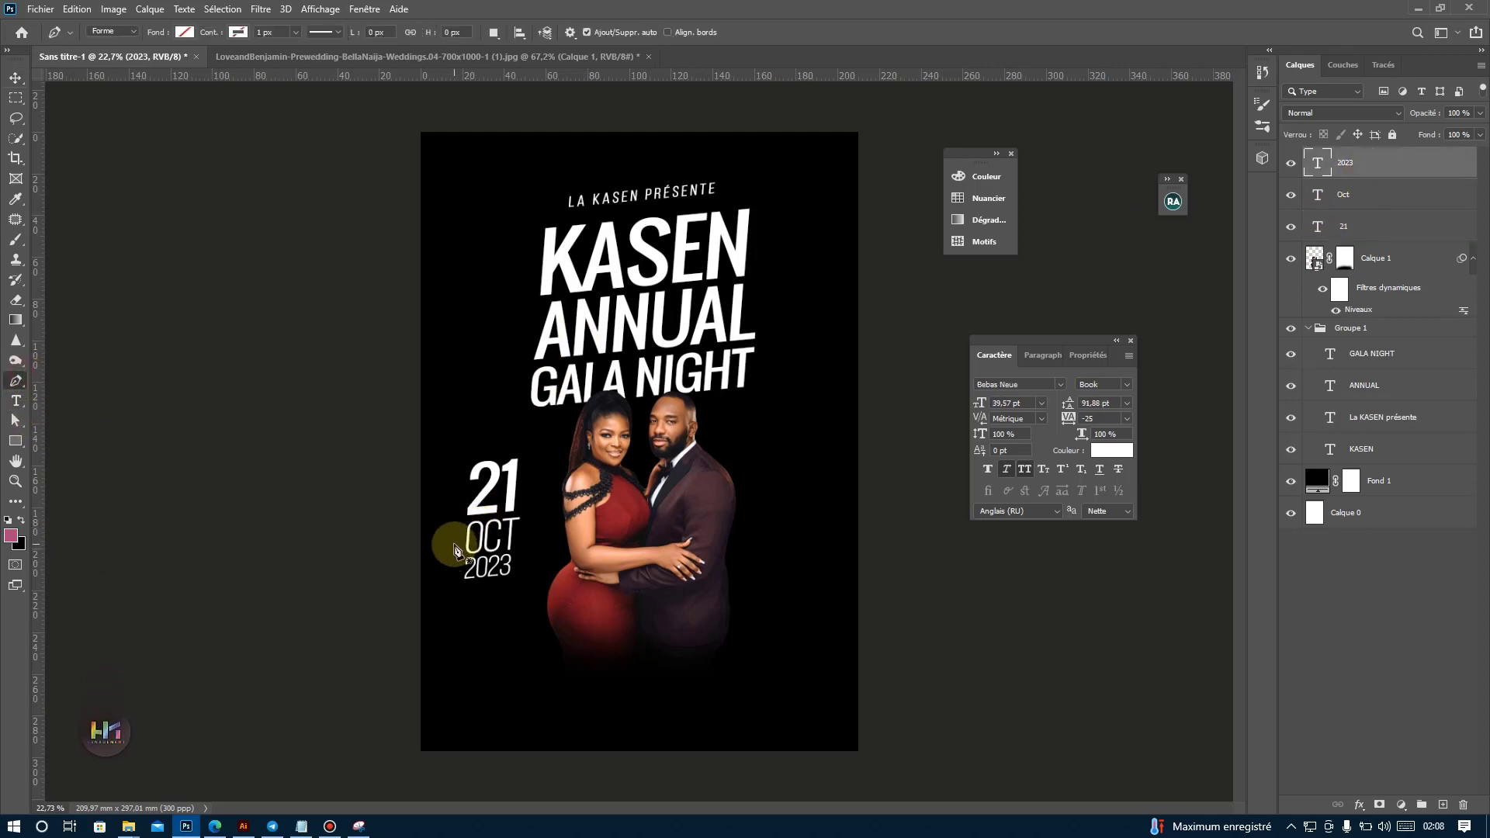
pyautogui.click(454, 544)
pyautogui.click(462, 452)
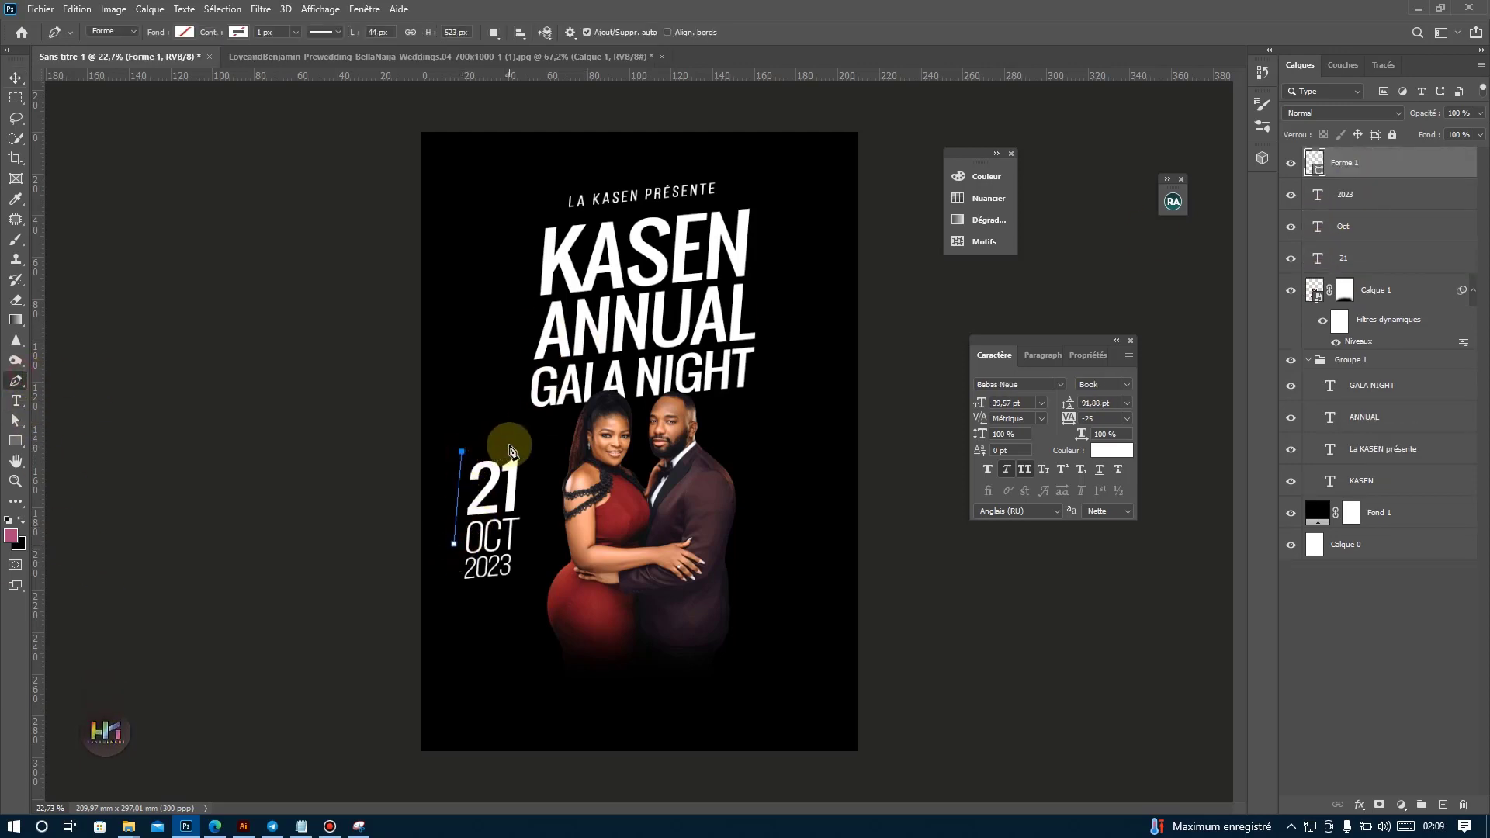
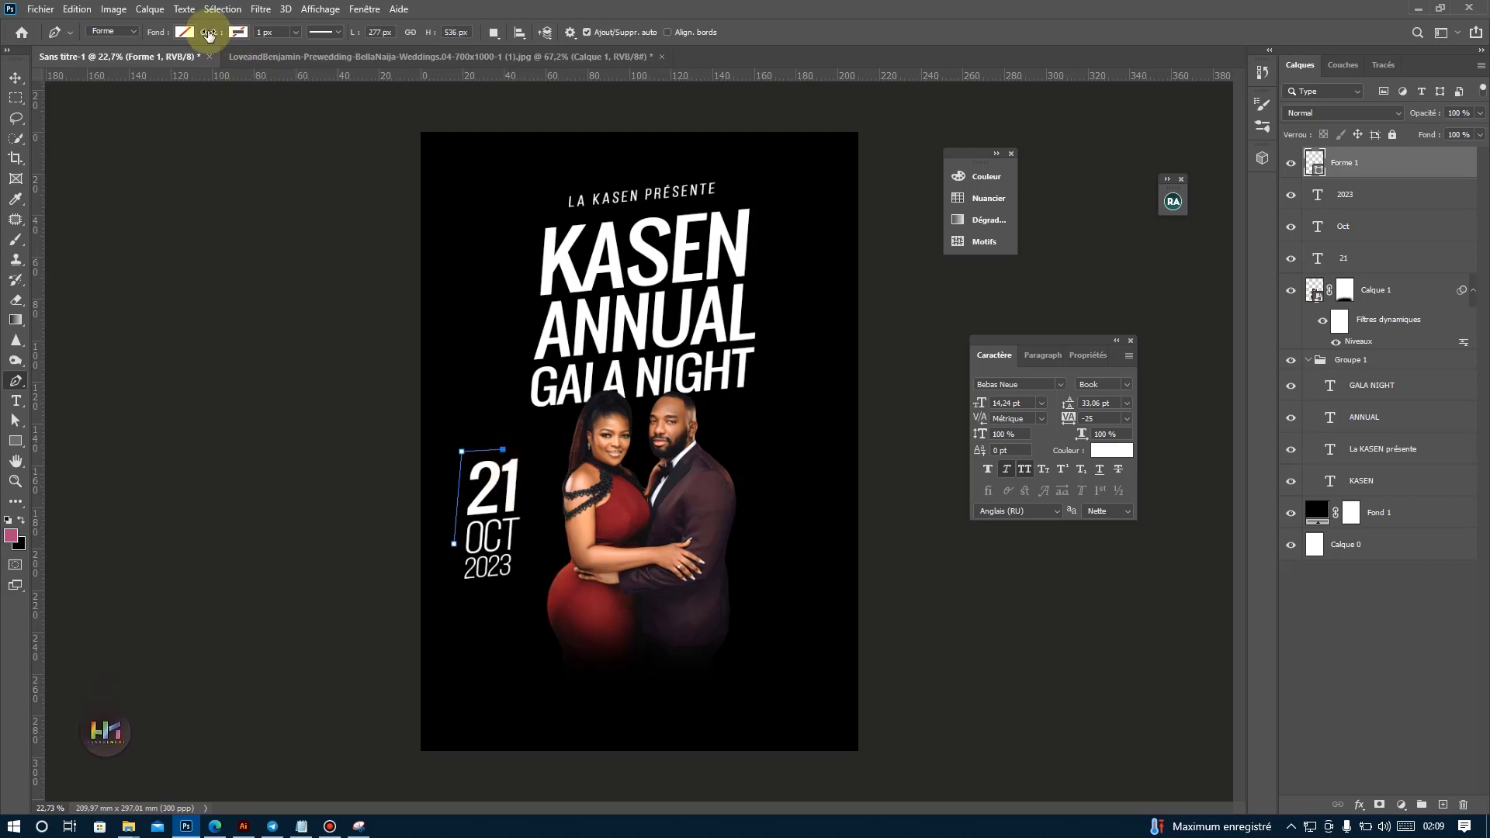
# Give the Pen shape around the date a white stroke 11 px wide and return to the Move tool.
pyautogui.click(237, 32)
pyautogui.click(161, 112)
pyautogui.click(273, 31)
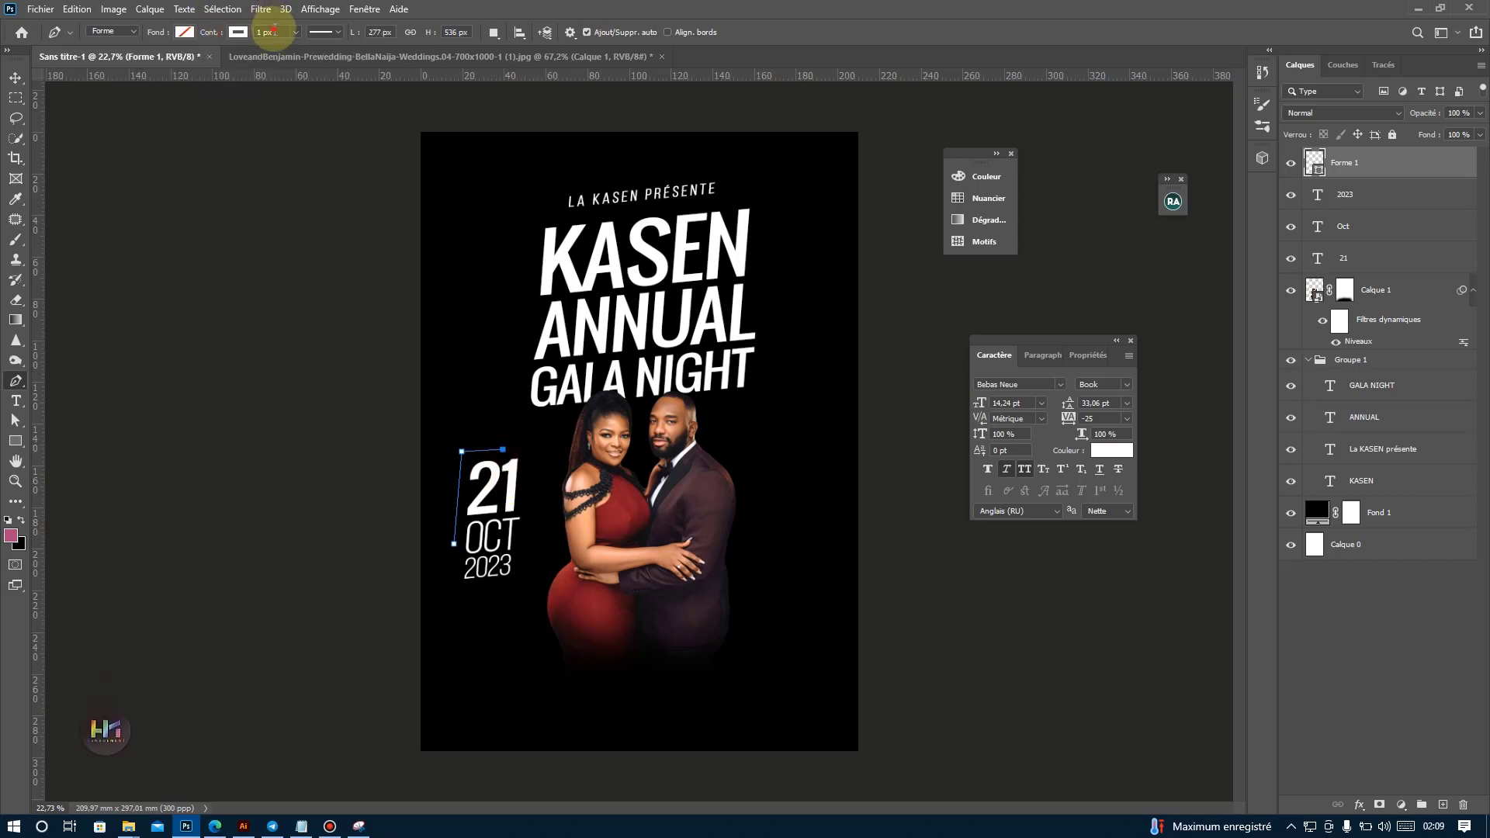
pyautogui.click(15, 77)
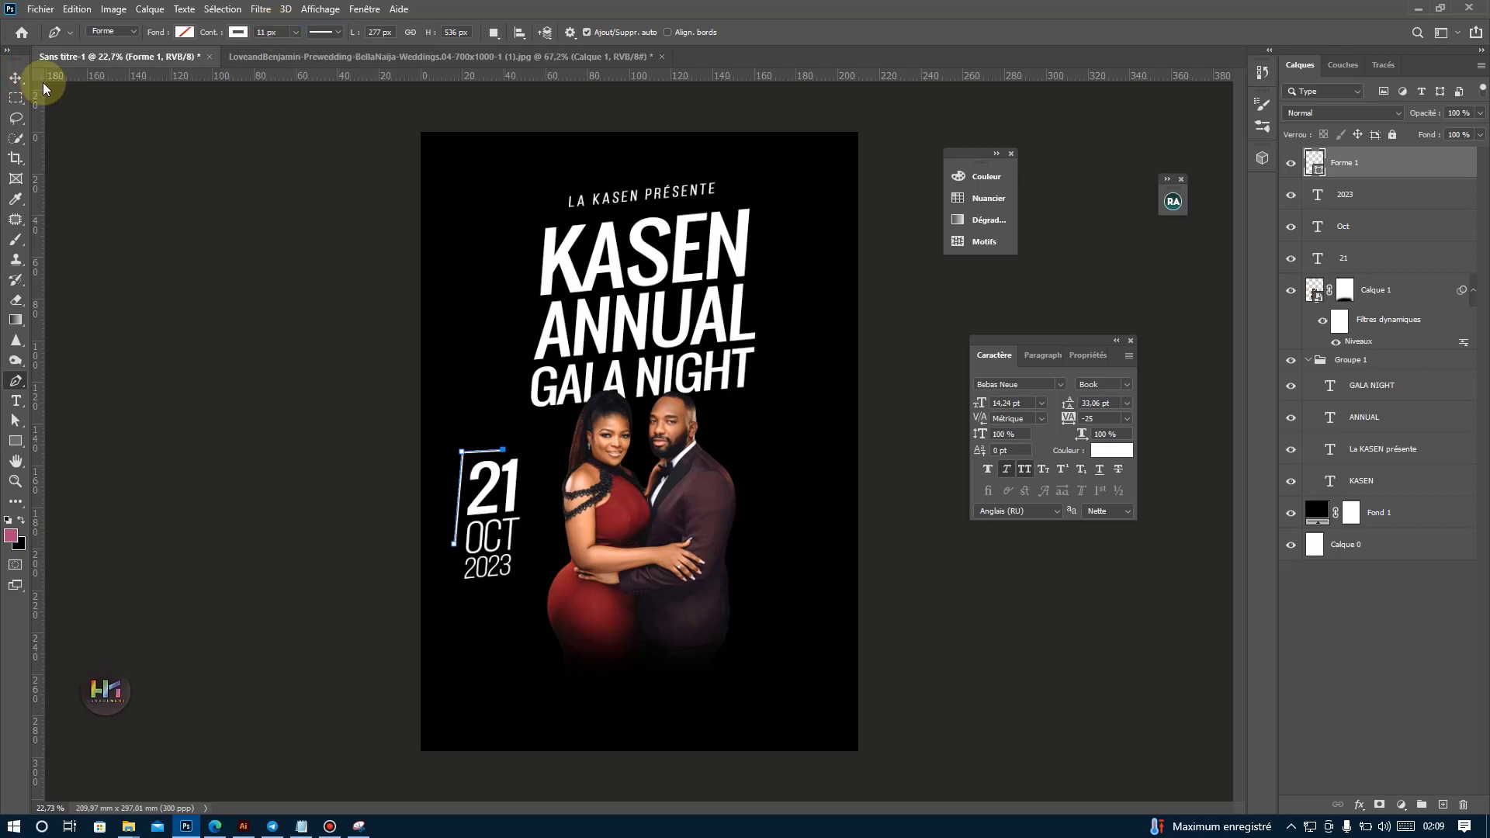
pyautogui.moveTo(681, 607); pyautogui.dragTo(483, 558)
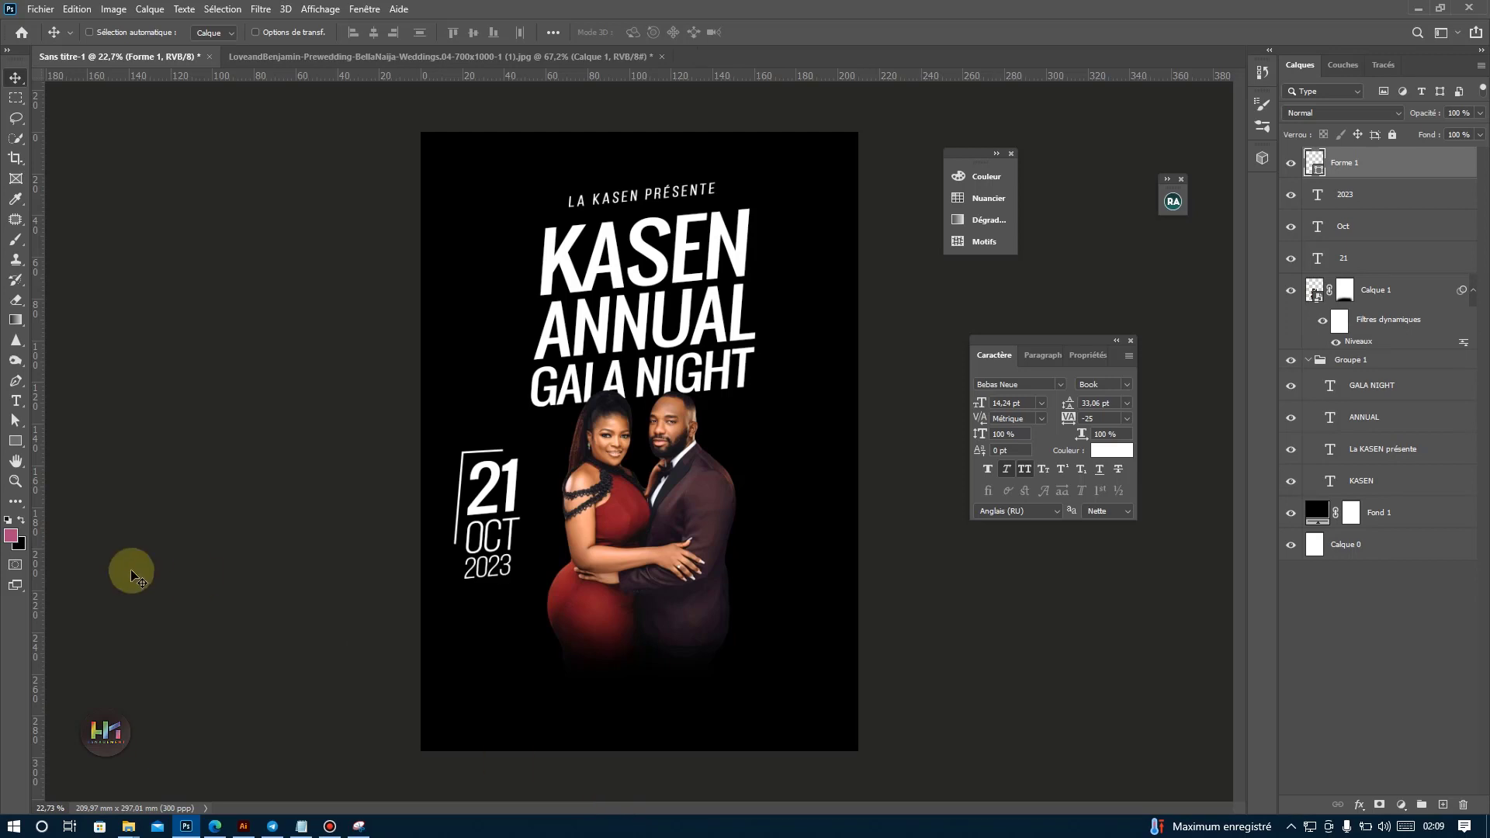
# Duplicate the corner line, flip the copy horizontally and vertically, and place it around the date's lower-right corner.
pyautogui.moveTo(452, 567); pyautogui.dragTo(497, 714)
pyautogui.hotkey('ctrl', 't')
pyautogui.rightClick(482, 711)
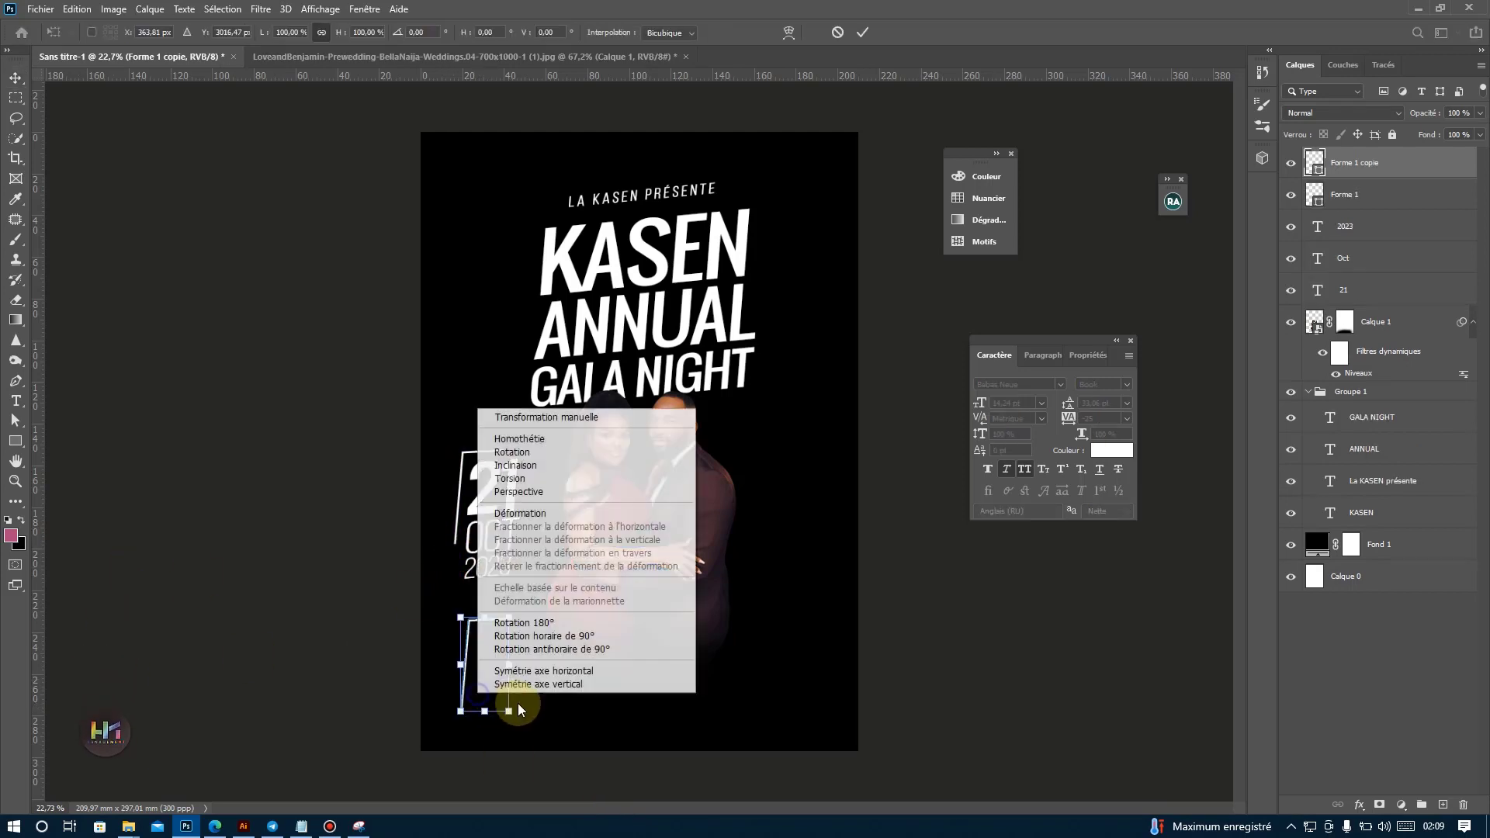
pyautogui.click(496, 669)
pyautogui.rightClick(520, 624)
pyautogui.click(596, 620)
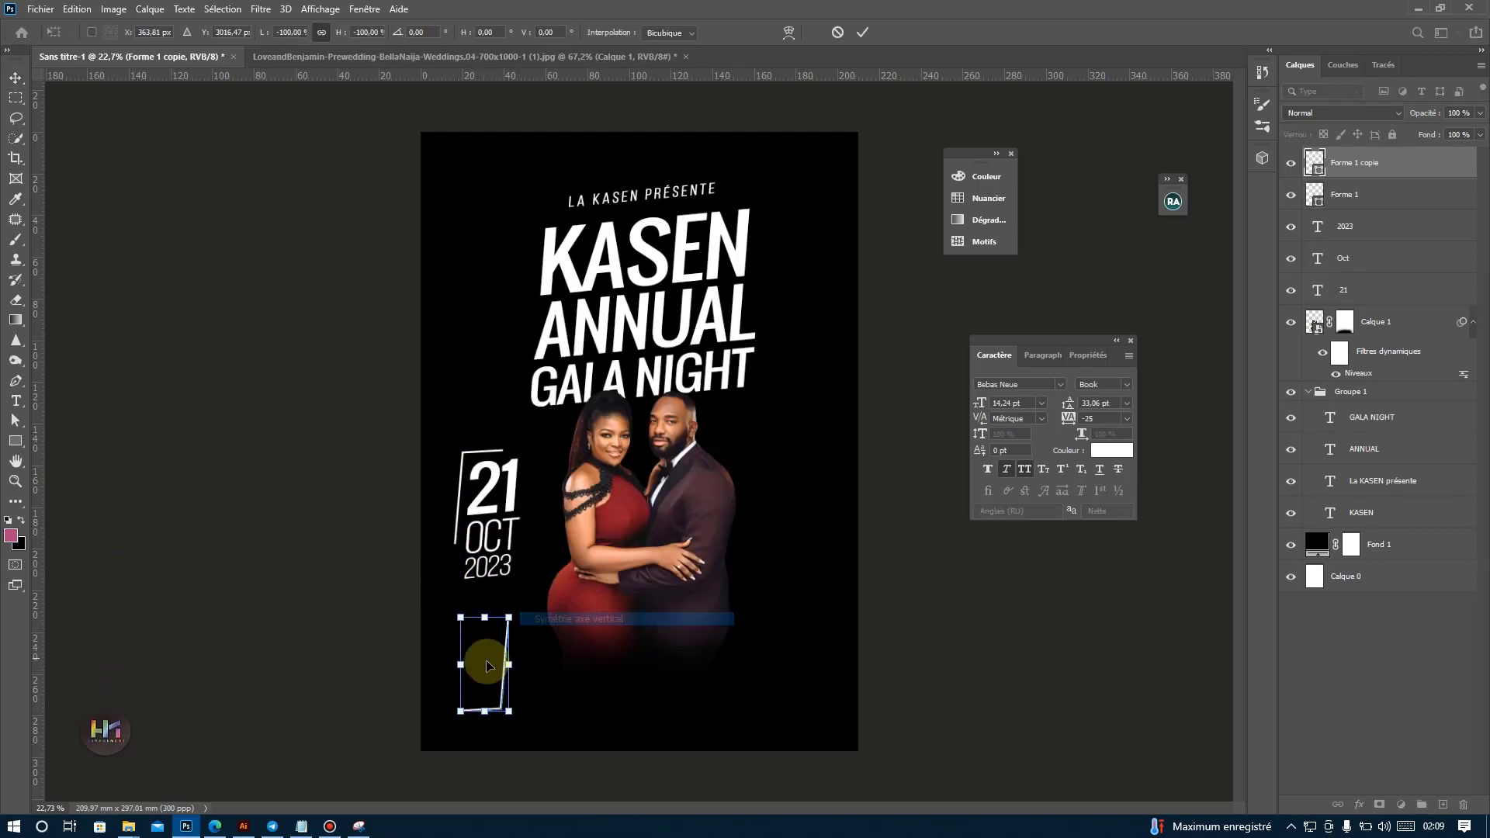
pyautogui.press('Return')
pyautogui.moveTo(492, 665); pyautogui.dragTo(512, 581)
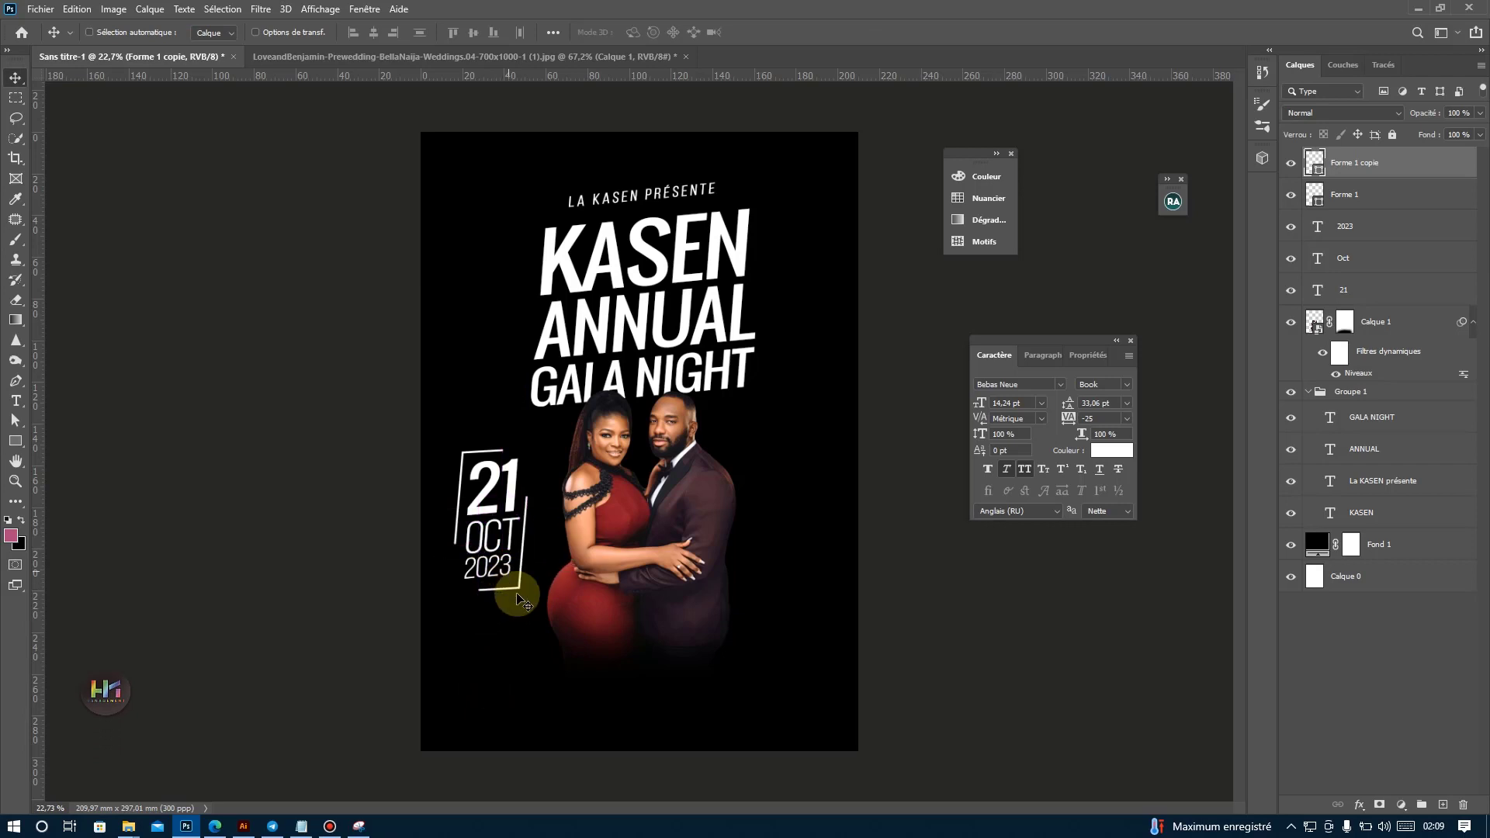
# Scale down the lower-right corner line, and scale the upper-left one to about 79%, so the frame stays open around the date.
pyautogui.hotkey('ctrl', 't')
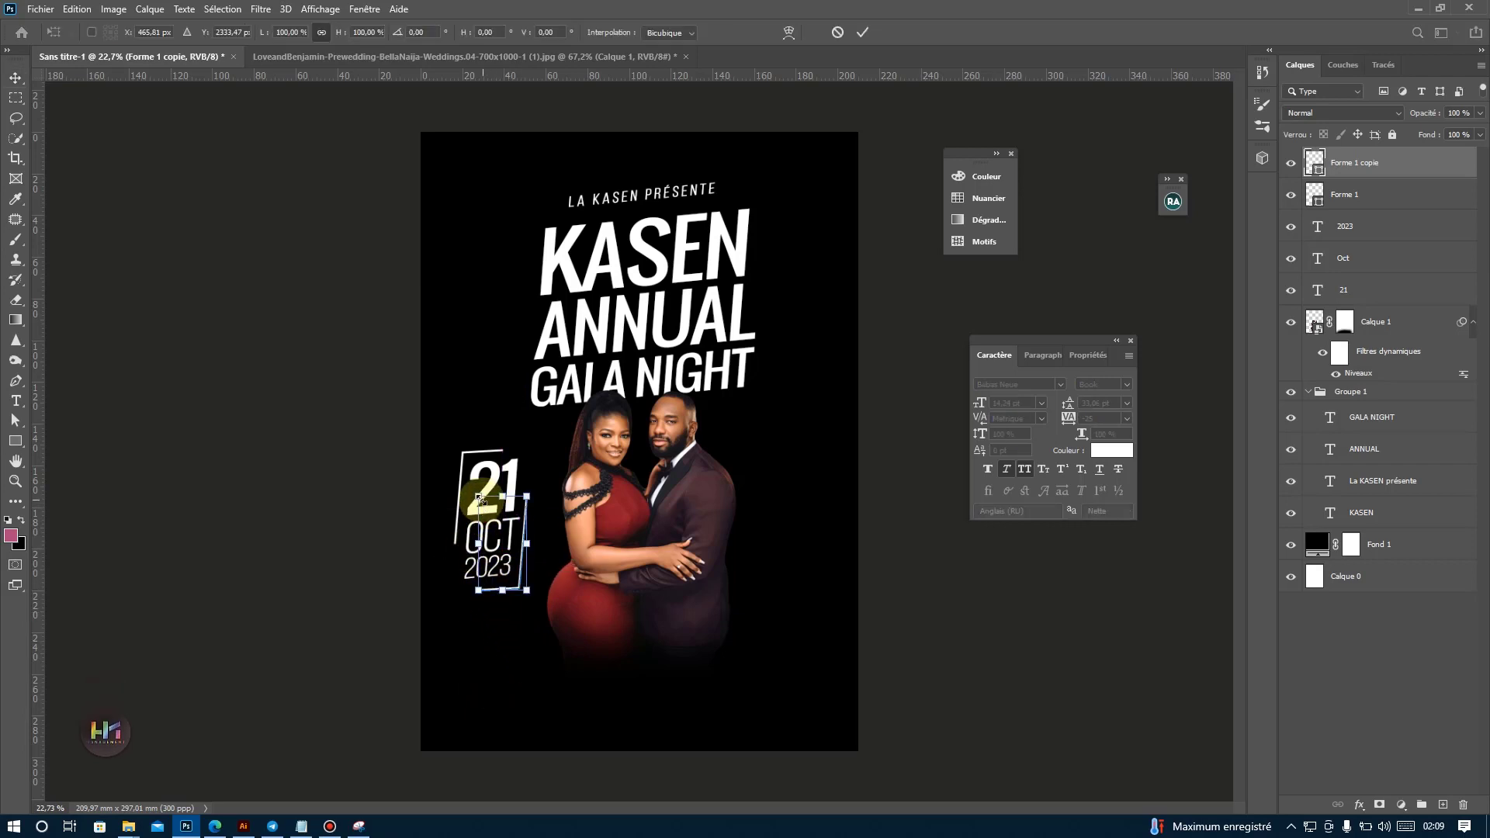
pyautogui.moveTo(478, 494); pyautogui.dragTo(519, 582)
pyautogui.press('Return')
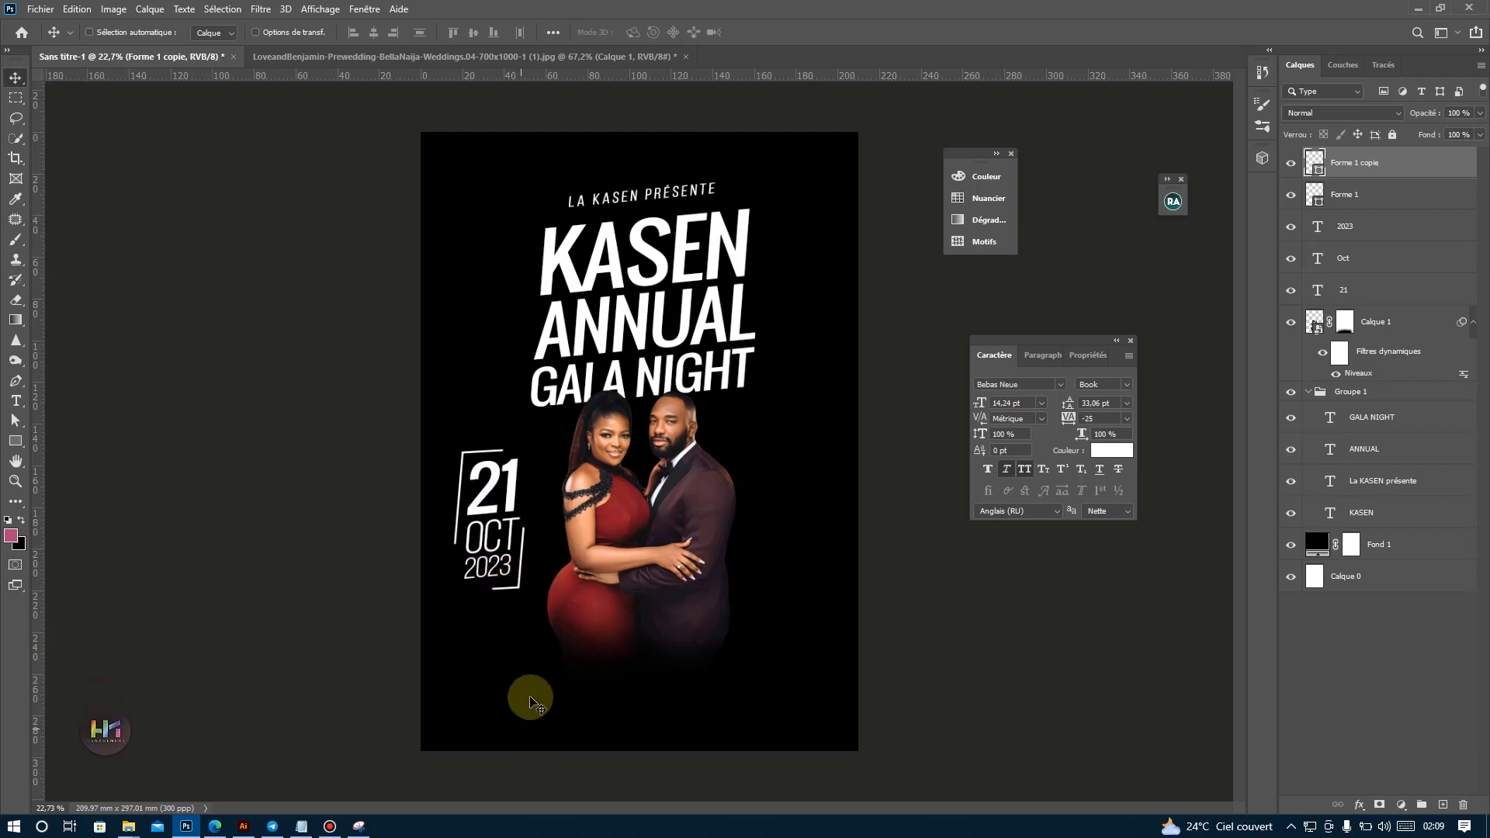
pyautogui.hotkey('ctrl', 't')
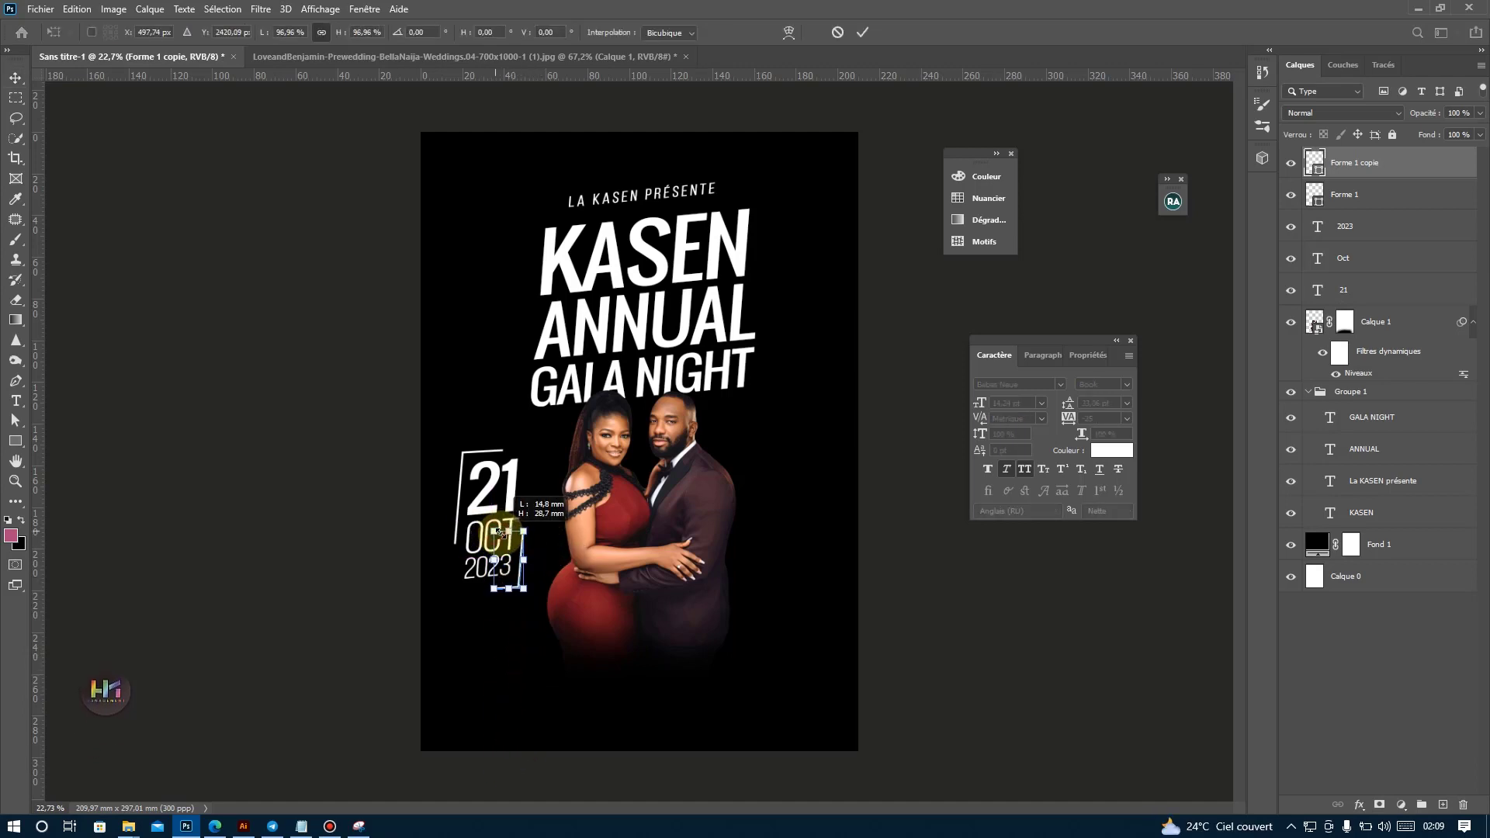
pyautogui.click(1345, 194)
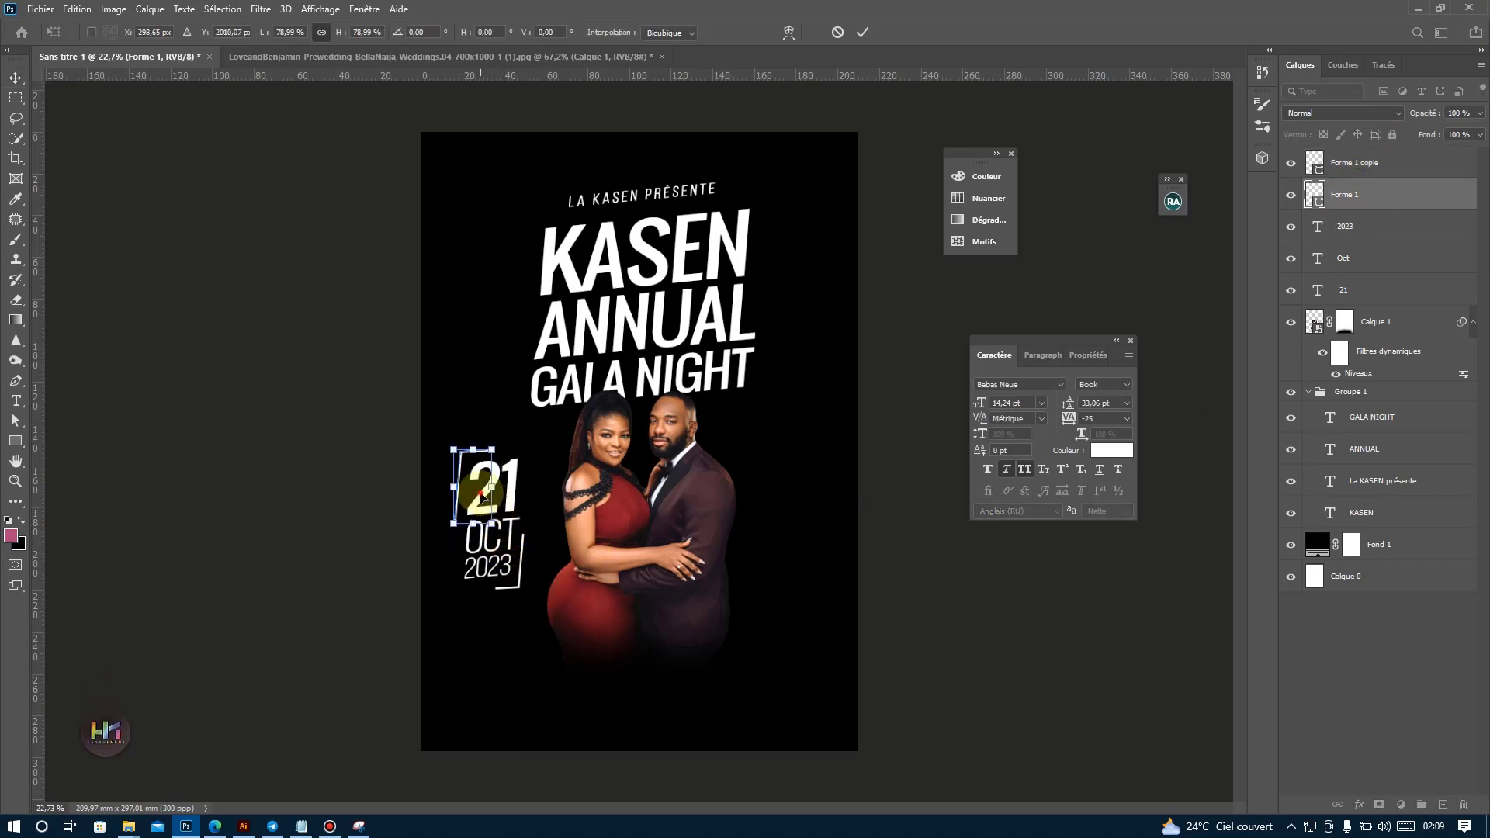
pyautogui.press('Return')
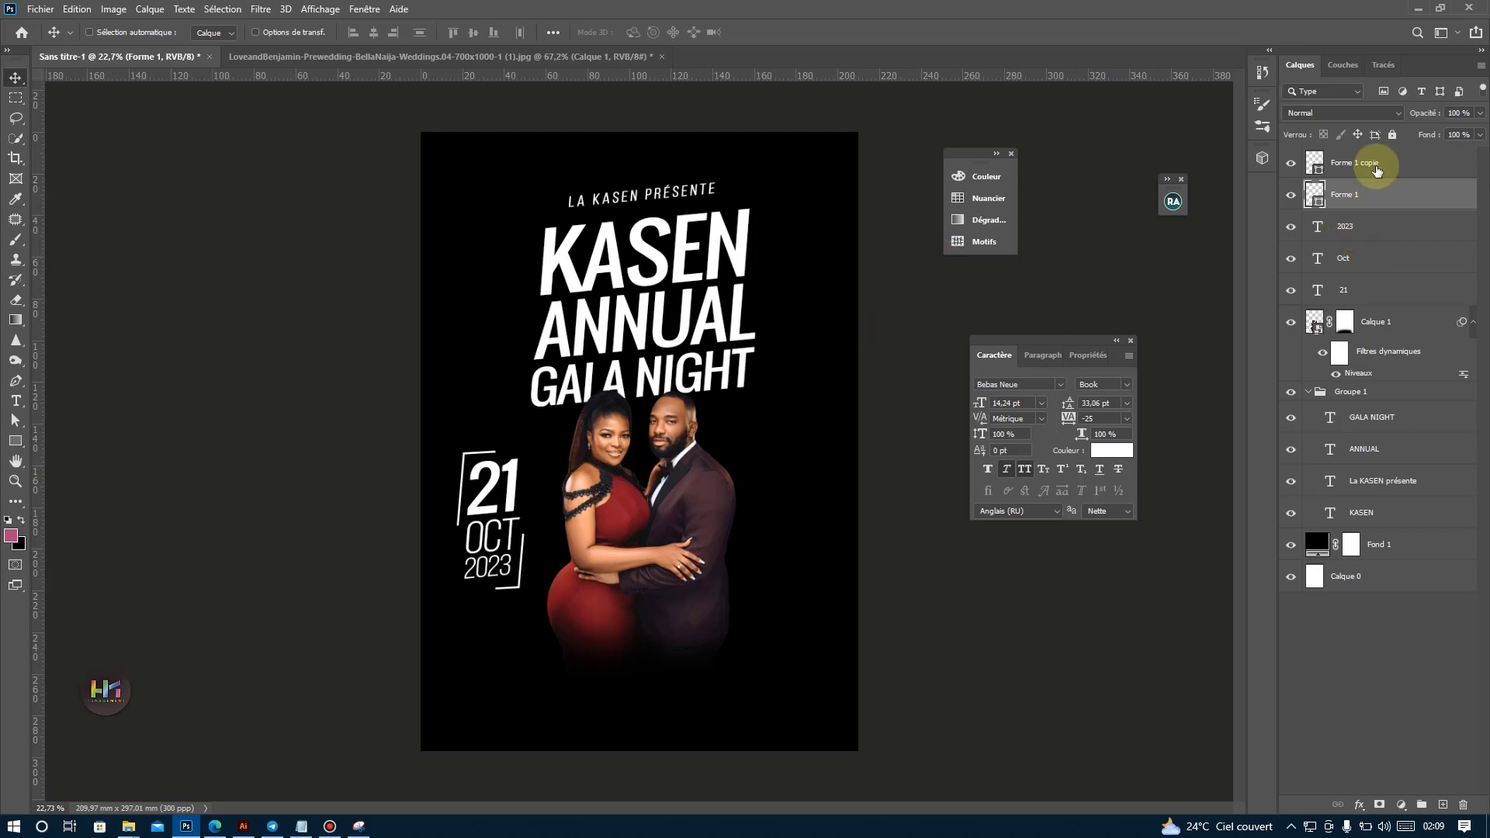
# Select both corner lines with the 2023, Oct and 21 layers and group them.
pyautogui.click(1379, 163)
pyautogui.keyDown('shift'); pyautogui.click(1357, 303); pyautogui.keyUp('shift')
pyautogui.scroll(-7, 534, 450)
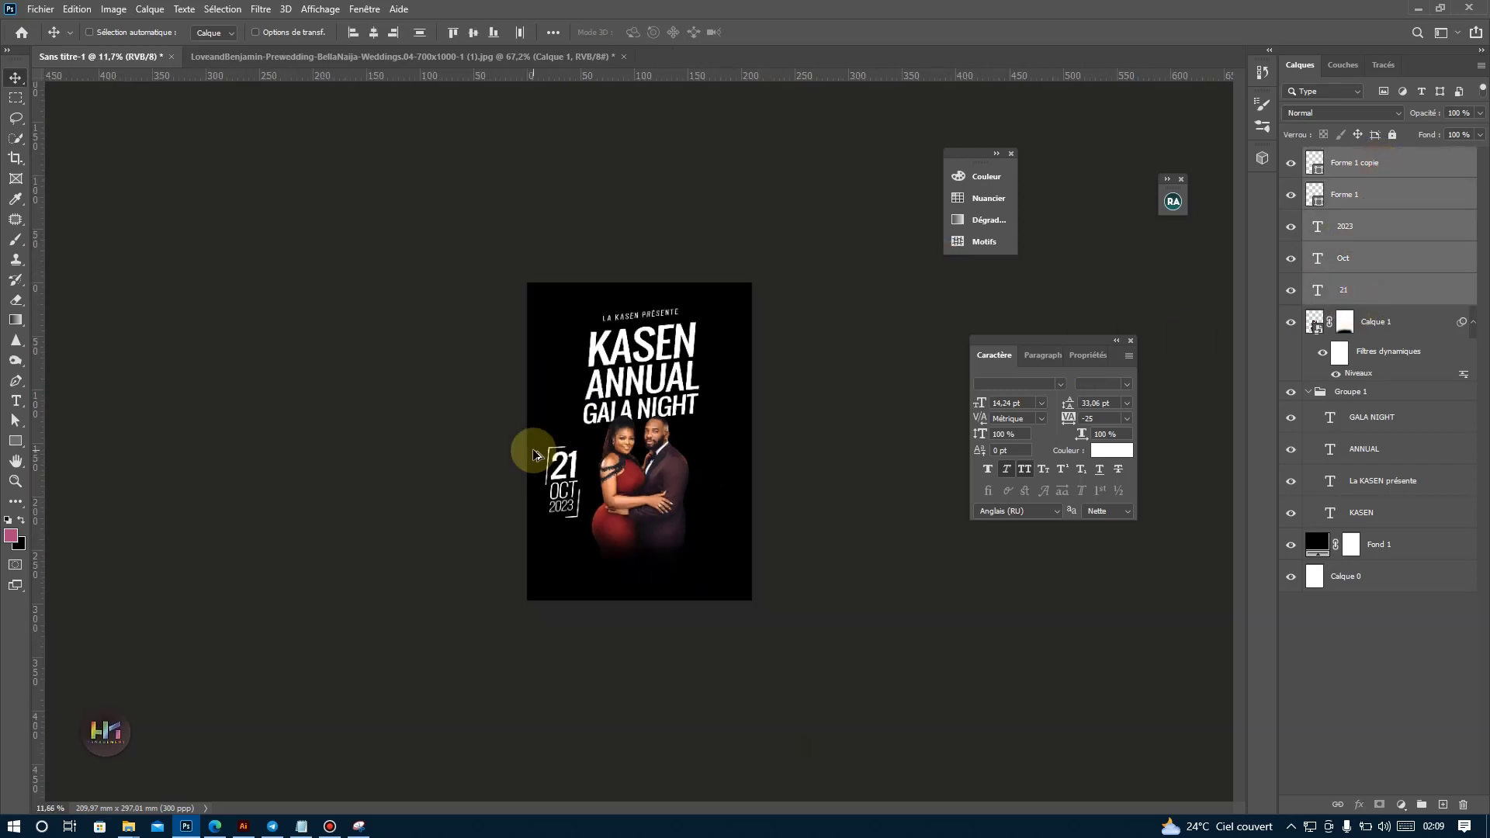
pyautogui.scroll(3, 627, 450)
pyautogui.click(1421, 804)
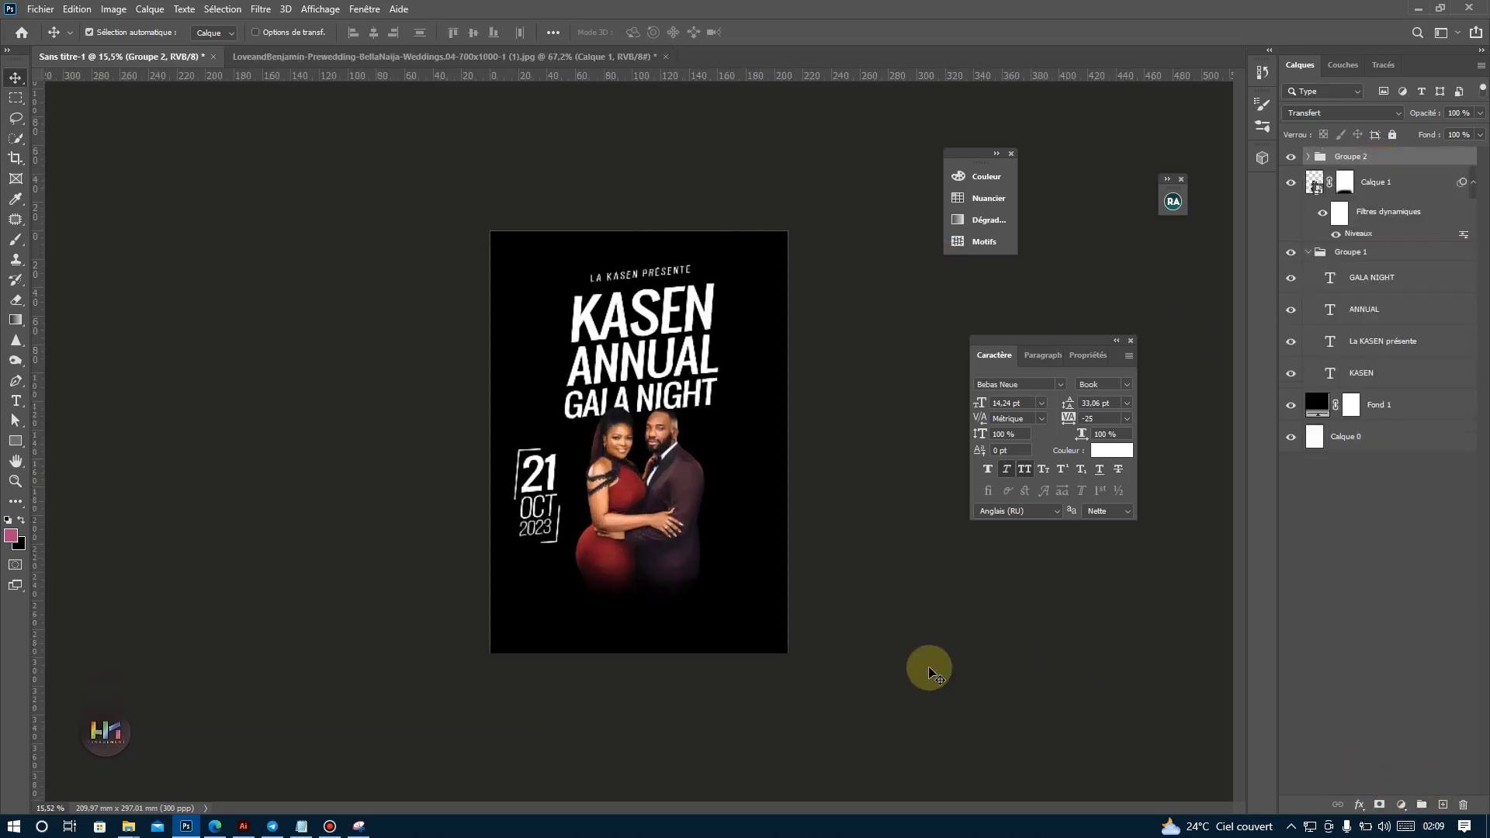
# Scale the date group down slightly and position it beside the woman's arm.
pyautogui.hotkey('ctrl', 't')
pyautogui.moveTo(537, 535); pyautogui.dragTo(571, 497)
pyautogui.press('Return')
pyautogui.scroll(2, 553, 501)
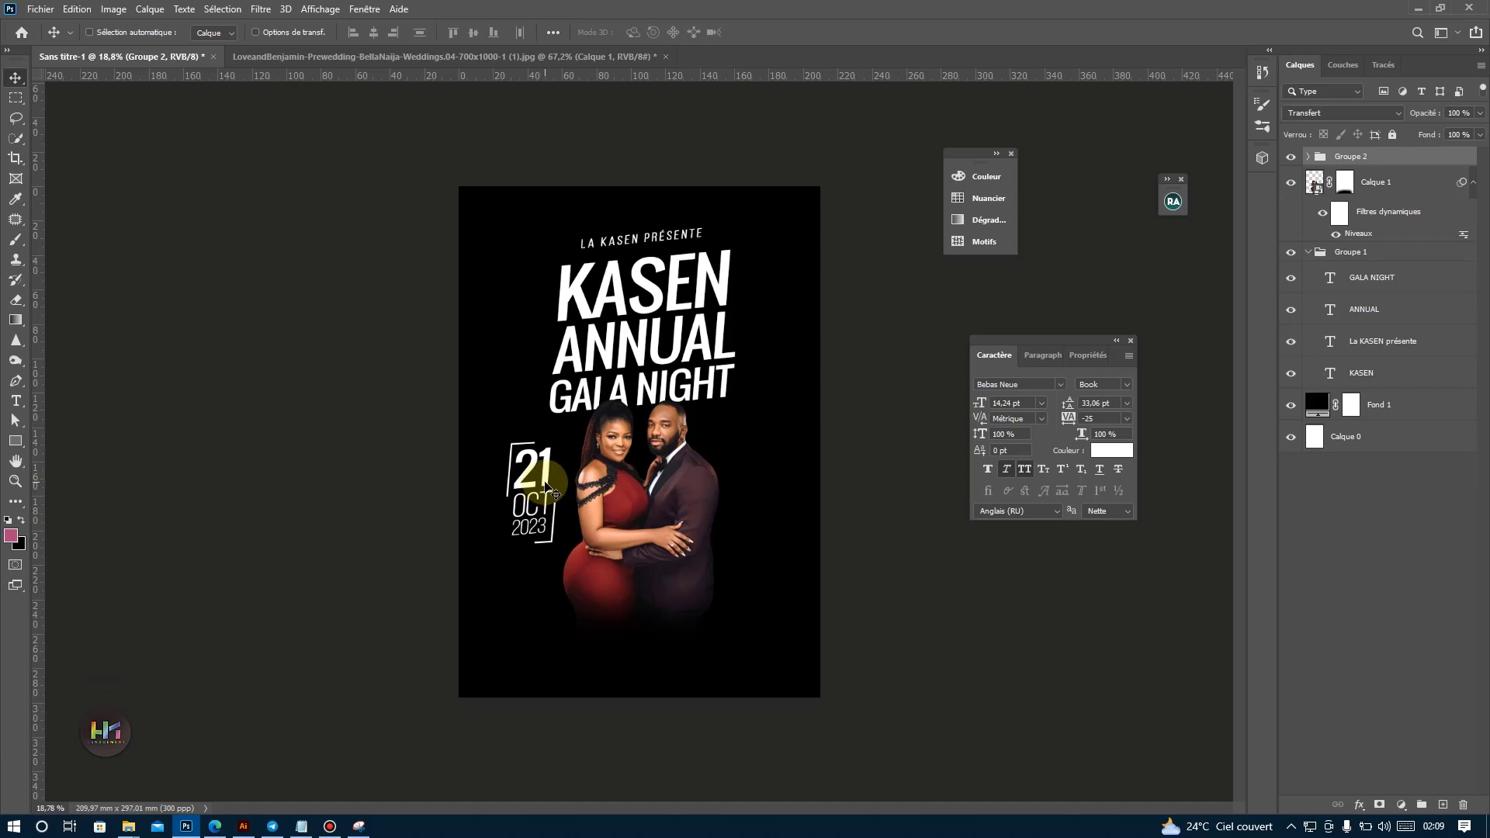
pyautogui.hotkey('ctrl', 't')
pyautogui.moveTo(555, 541); pyautogui.dragTo(547, 502)
pyautogui.press('Return')
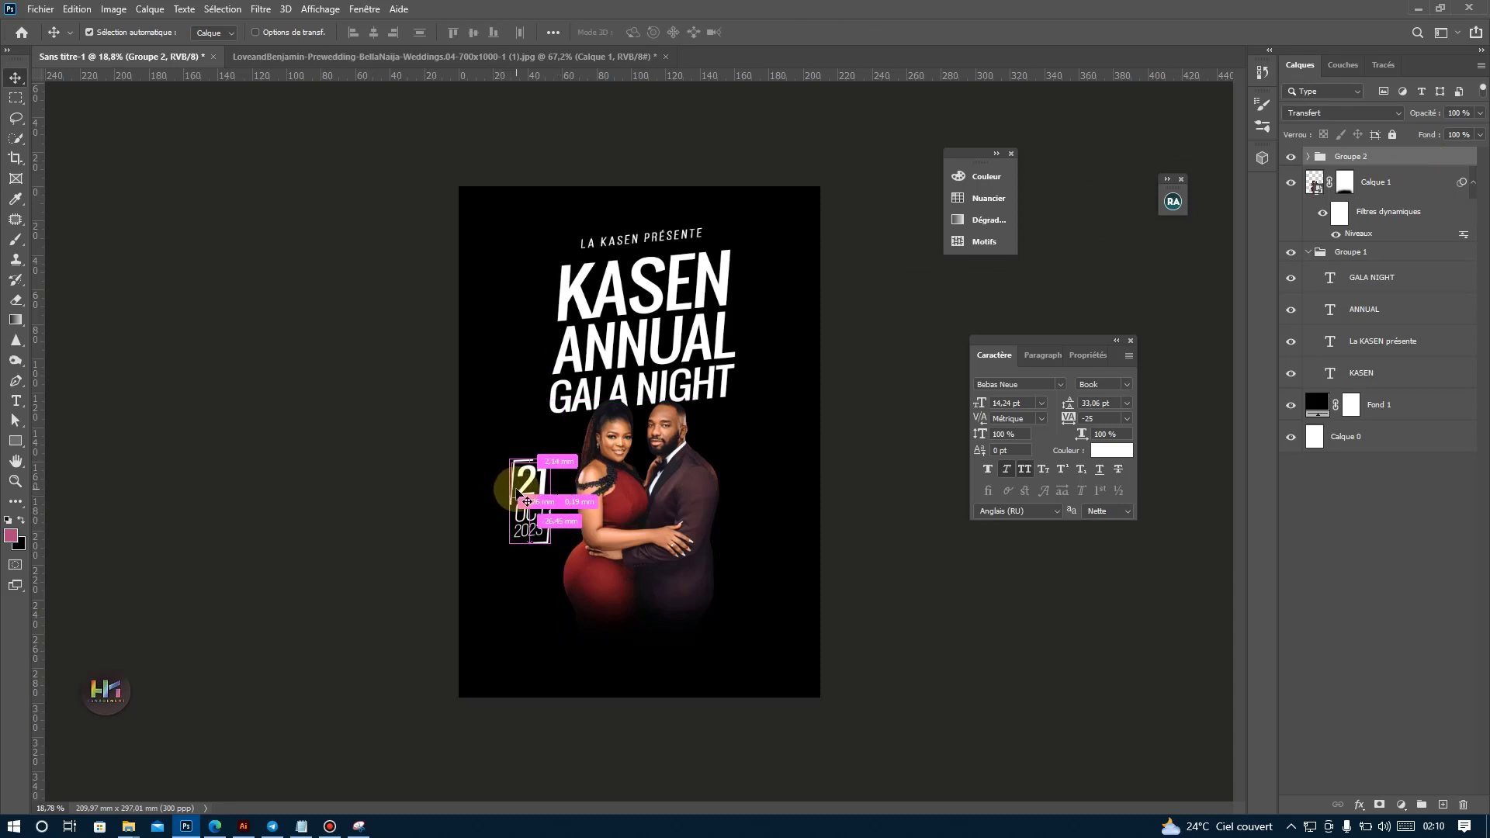
# Select the upper-left corner line of the date frame and scale it down slightly.
pyautogui.keyDown('ctrl'); pyautogui.click(514, 490); pyautogui.keyUp('ctrl')
pyautogui.keyDown('ctrl'); pyautogui.click(525, 480); pyautogui.keyUp('ctrl')
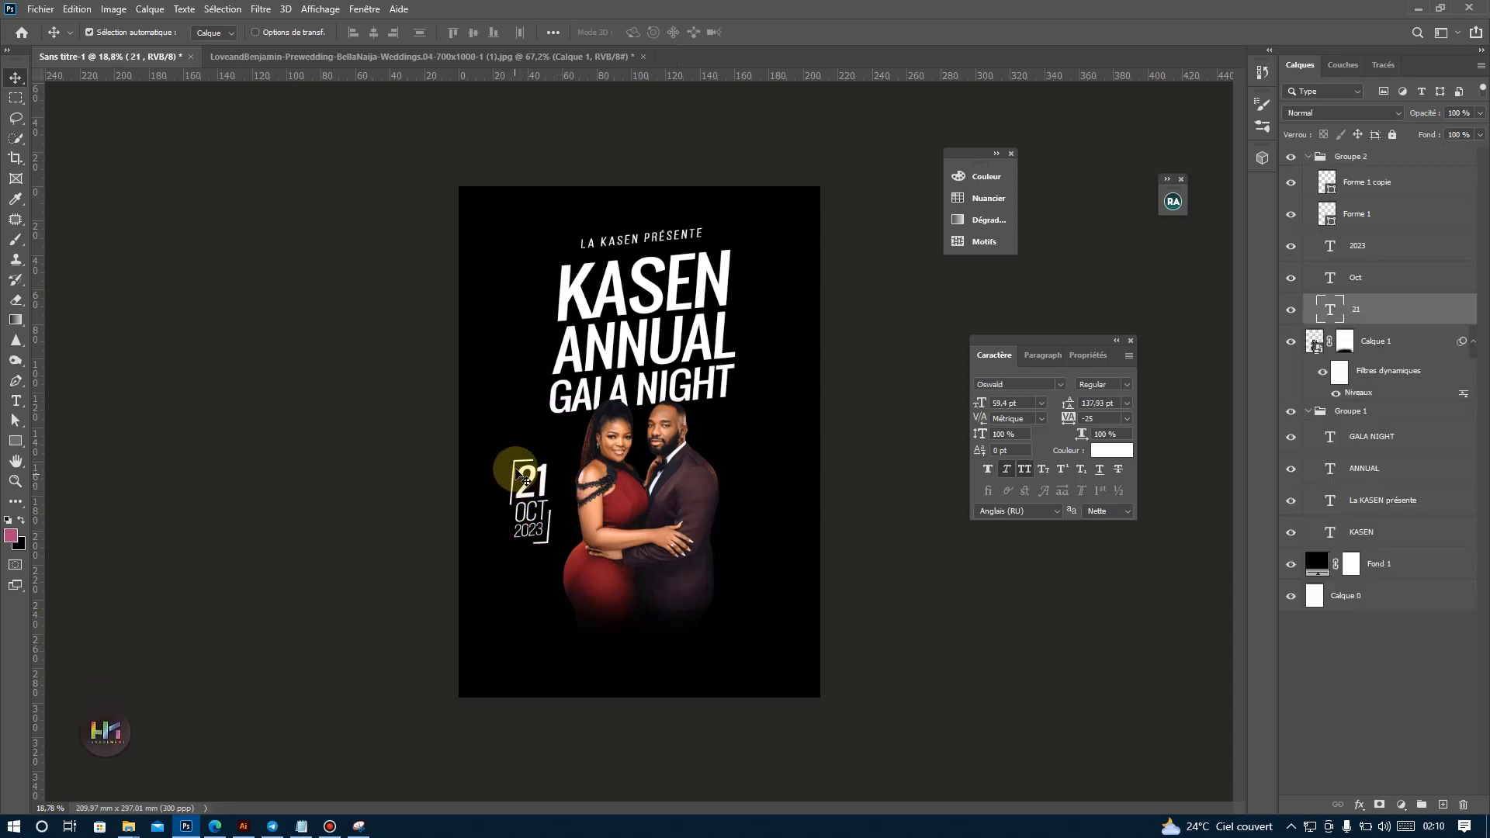
pyautogui.keyDown('ctrl'); pyautogui.click(514, 463); pyautogui.keyUp('ctrl')
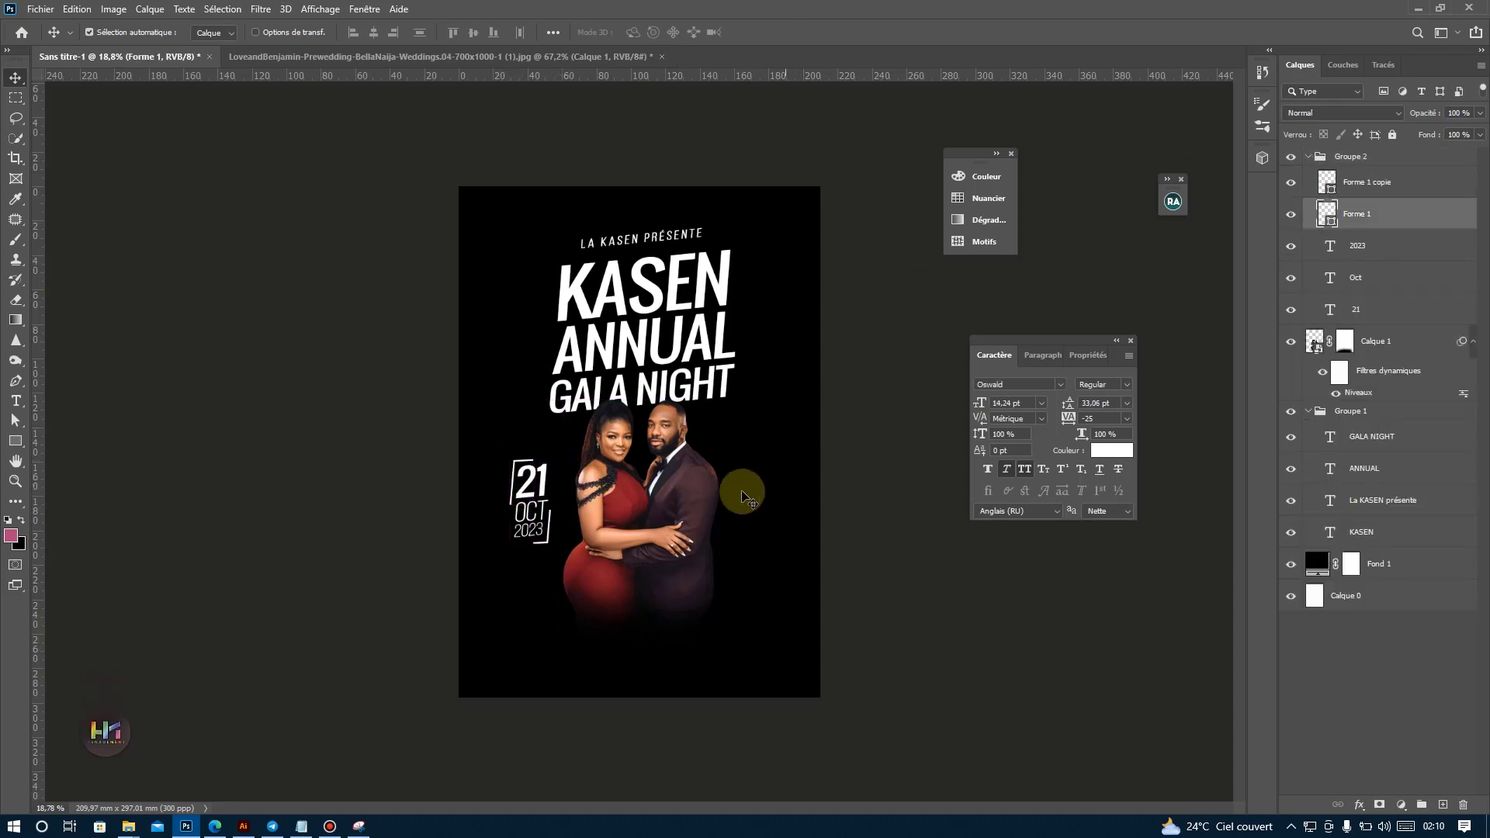
pyautogui.hotkey('ctrl', 't')
pyautogui.scroll(8, 548, 499)
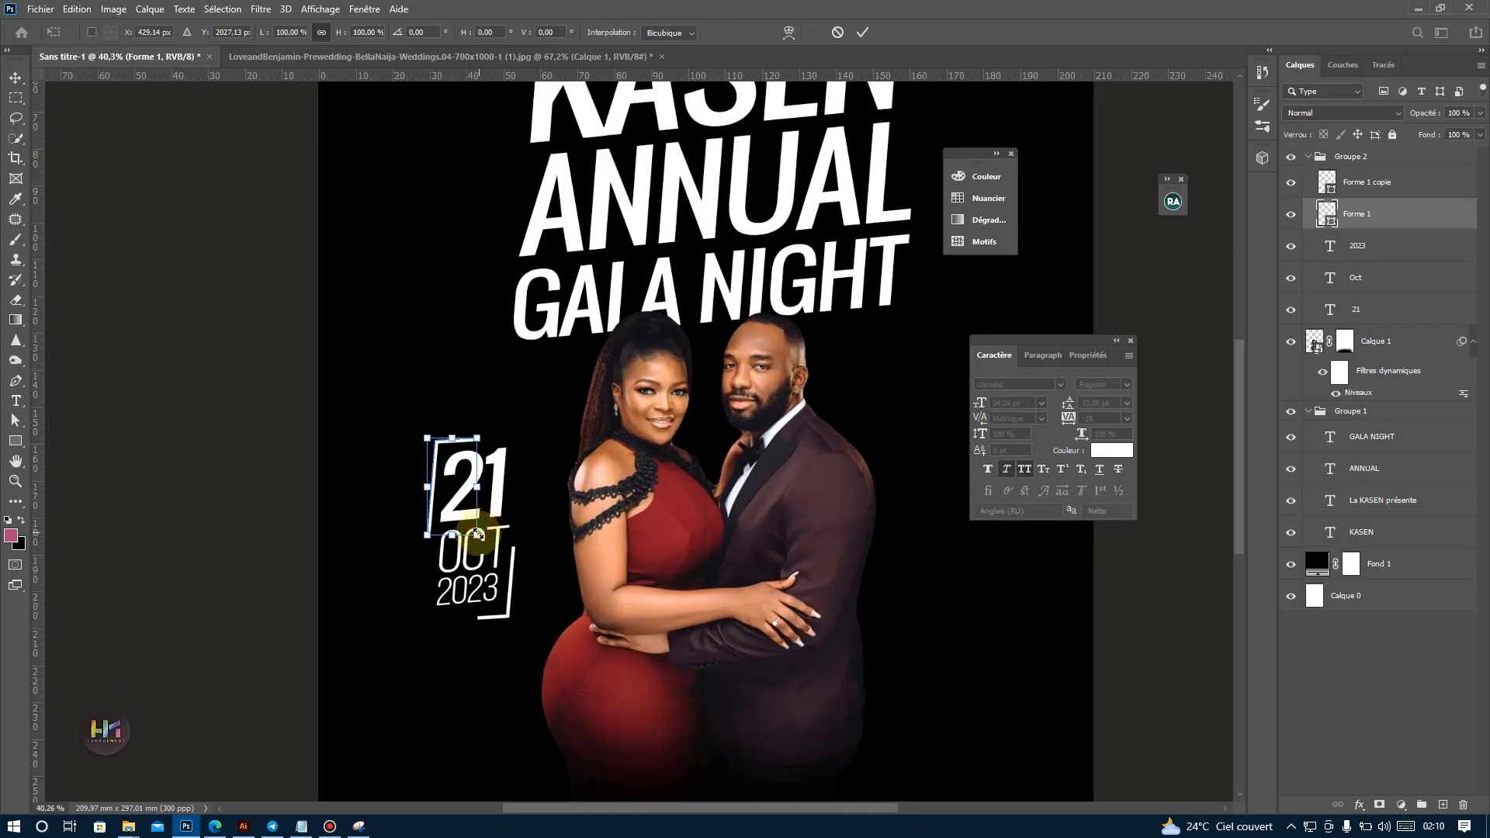
pyautogui.moveTo(477, 532); pyautogui.dragTo(482, 509)
pyautogui.press('Return')
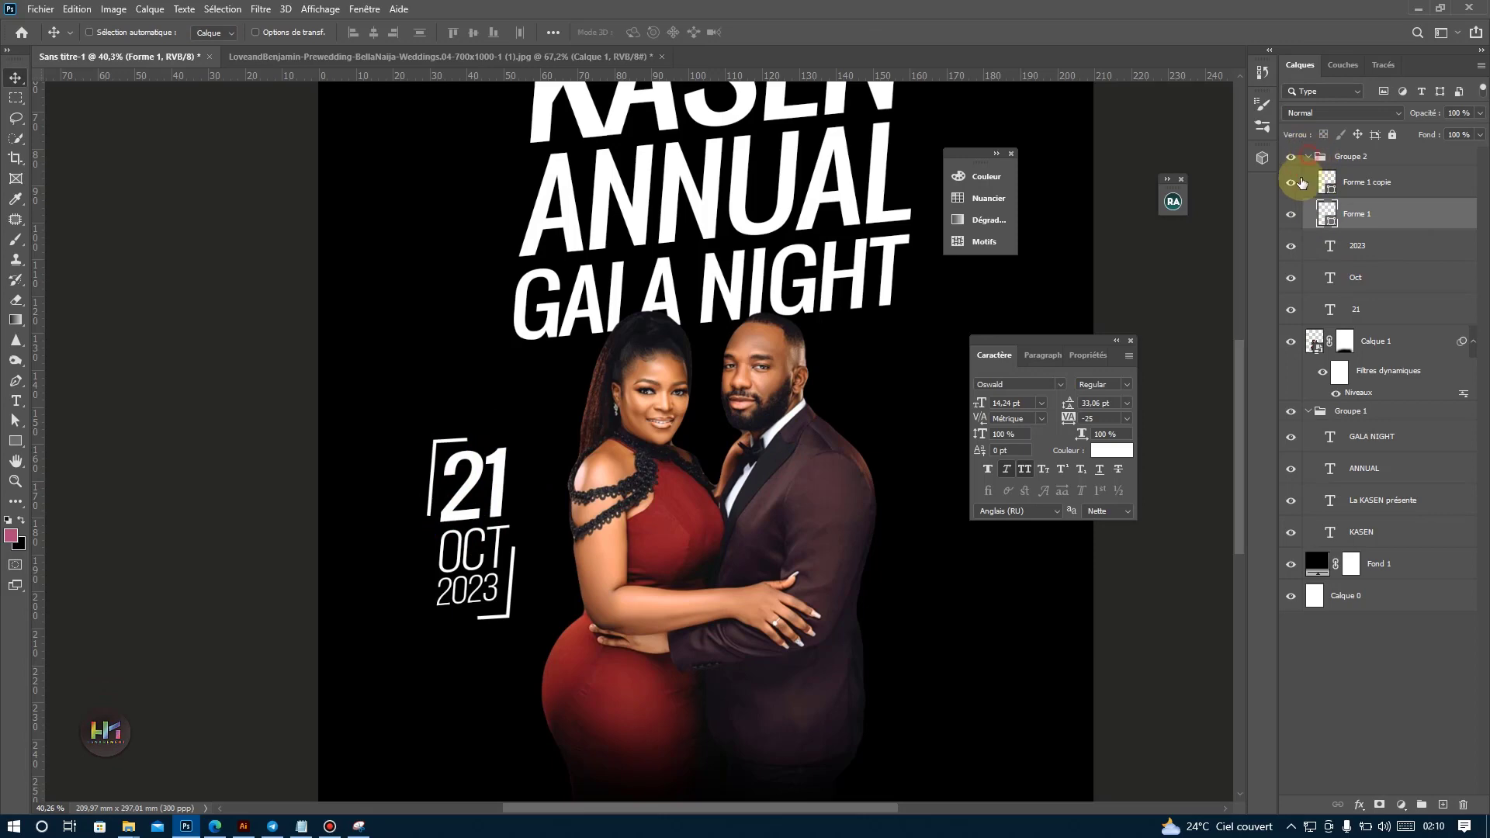
# Collapse Groupe 2 and nudge the whole date block slightly closer to the couple.
pyautogui.click(1309, 157)
pyautogui.scroll(-10, 537, 536)
pyautogui.scroll(3, 553, 500)
pyautogui.moveTo(565, 504); pyautogui.dragTo(577, 502)
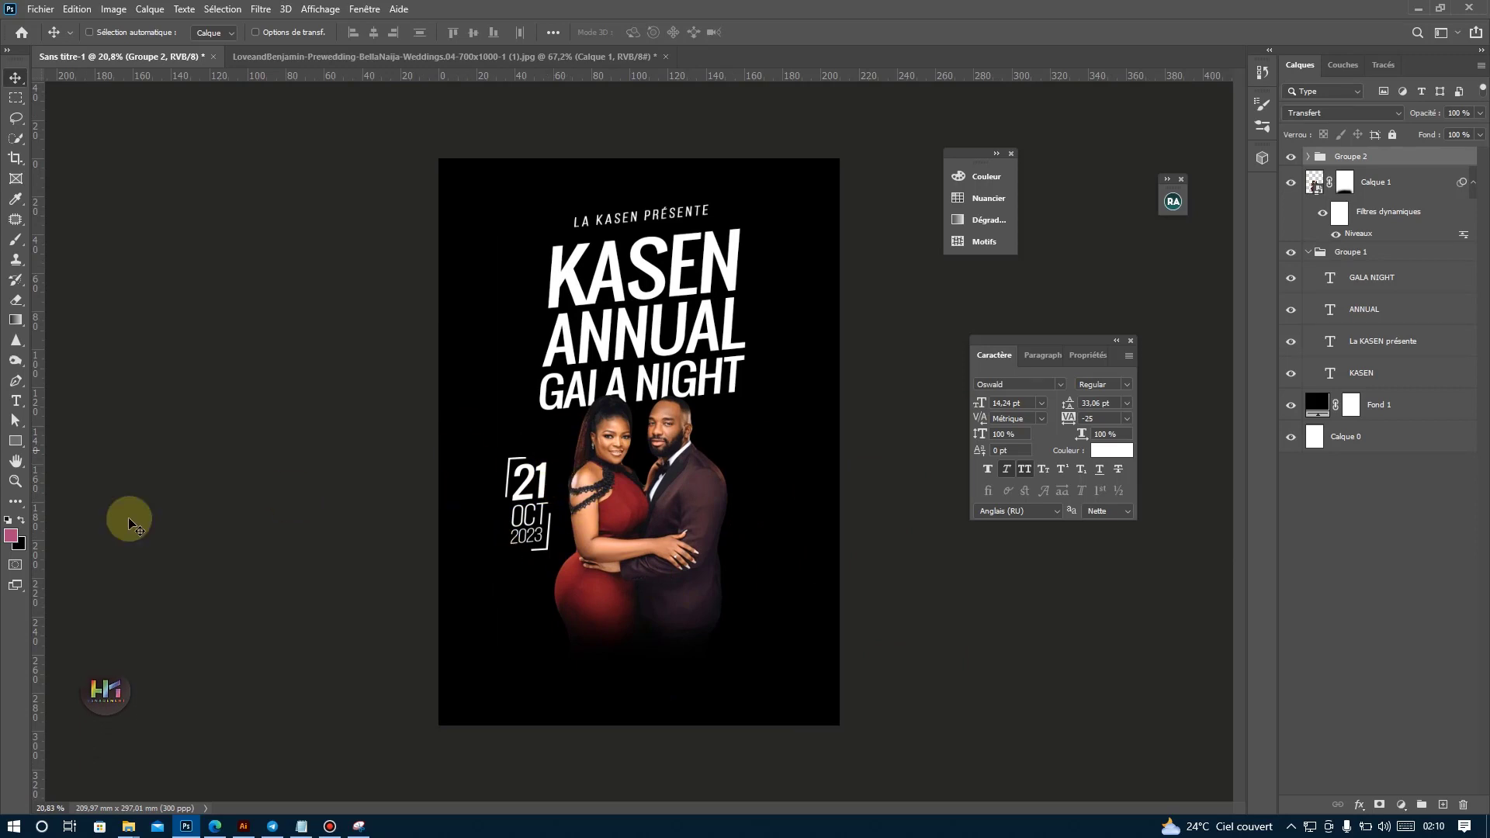
# Duplicate the 2023 text to the right of the man and move the copy's layer above Groupe 2.
pyautogui.keyDown('ctrl'); pyautogui.click(537, 547); pyautogui.keyUp('ctrl')
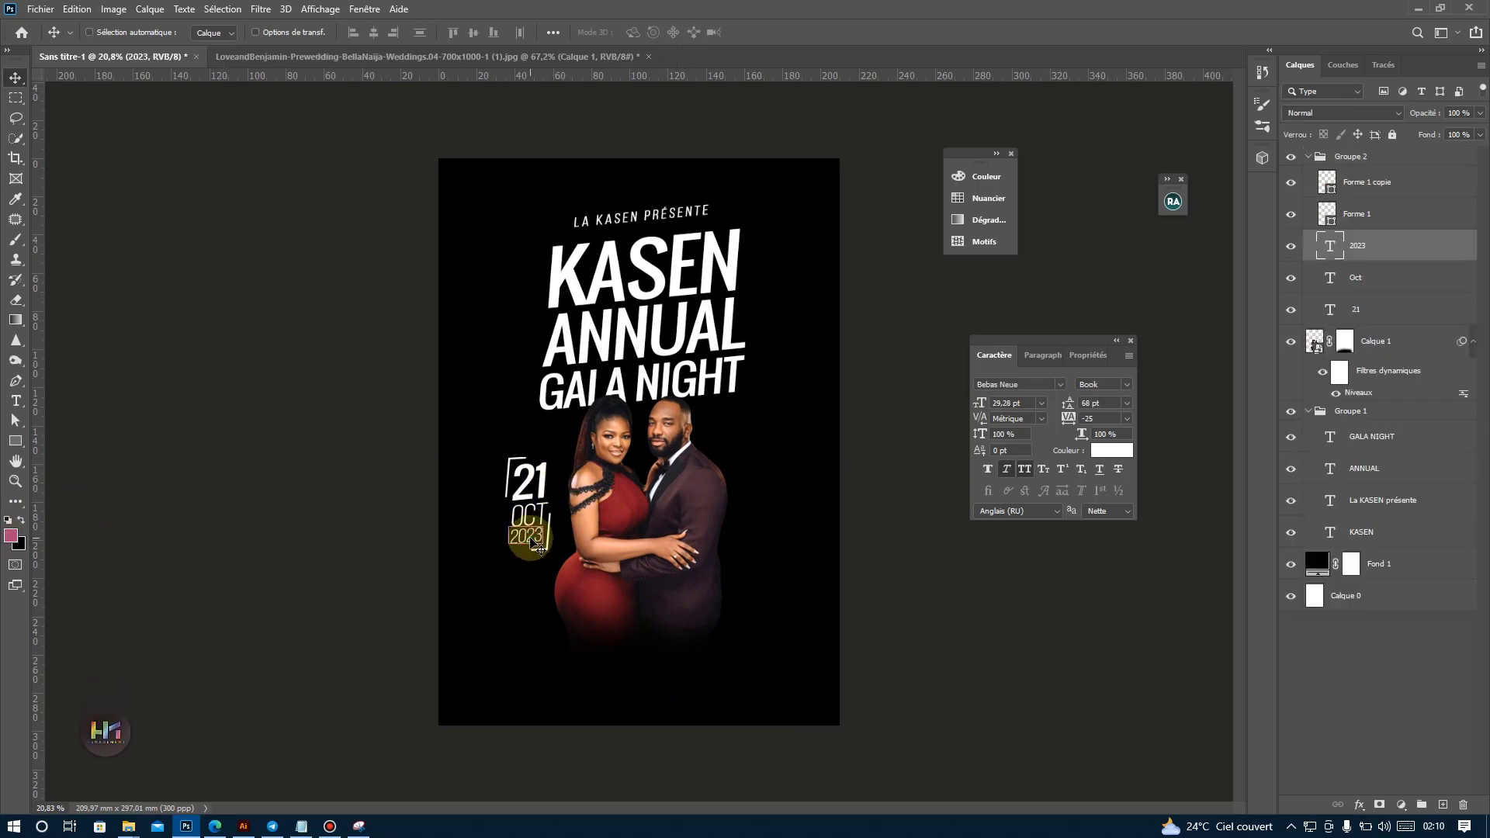
pyautogui.moveTo(537, 546); pyautogui.dragTo(796, 463)
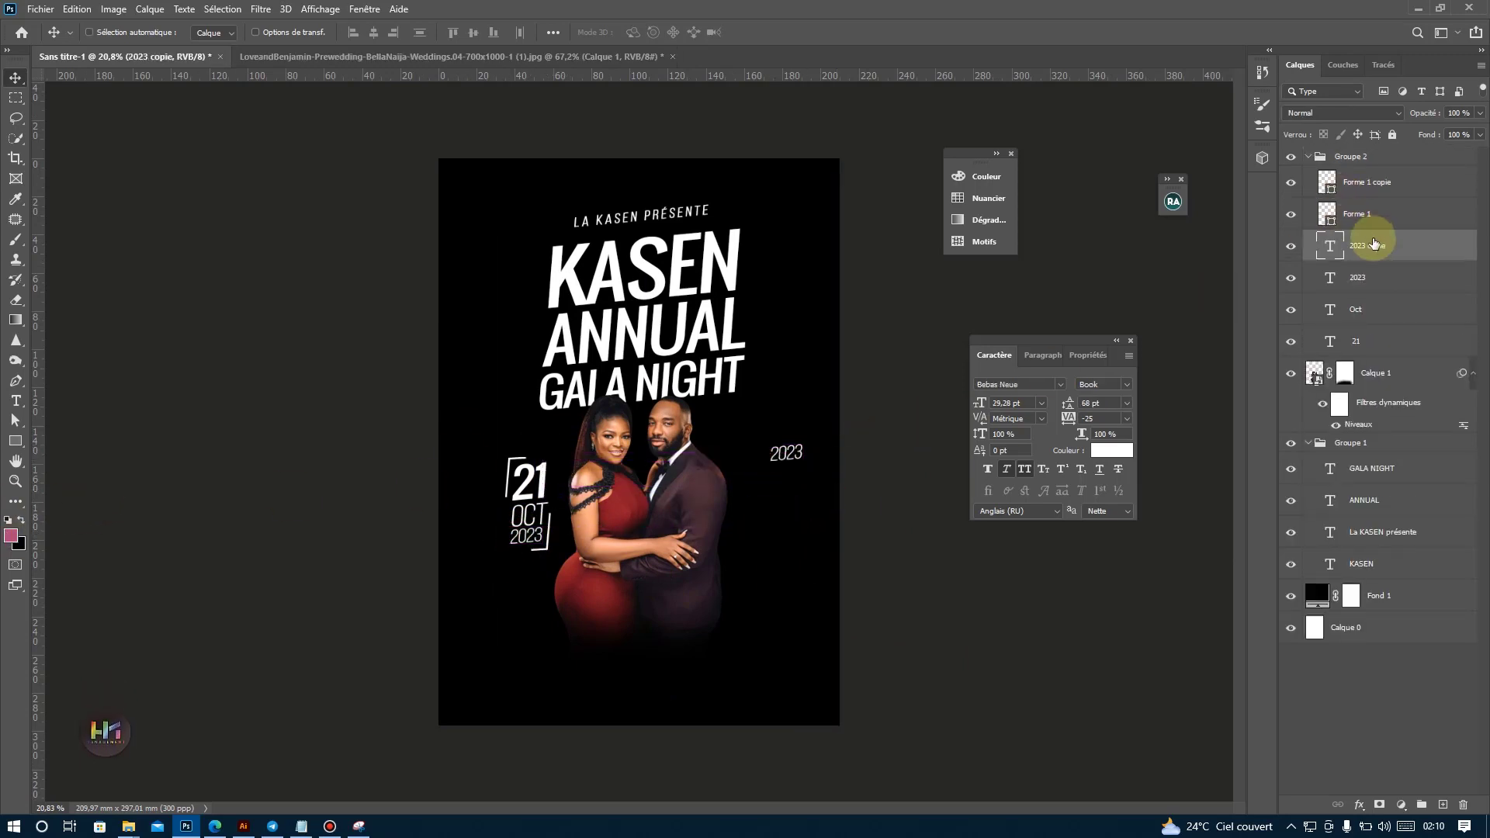
pyautogui.moveTo(1459, 240); pyautogui.dragTo(1392, 155)
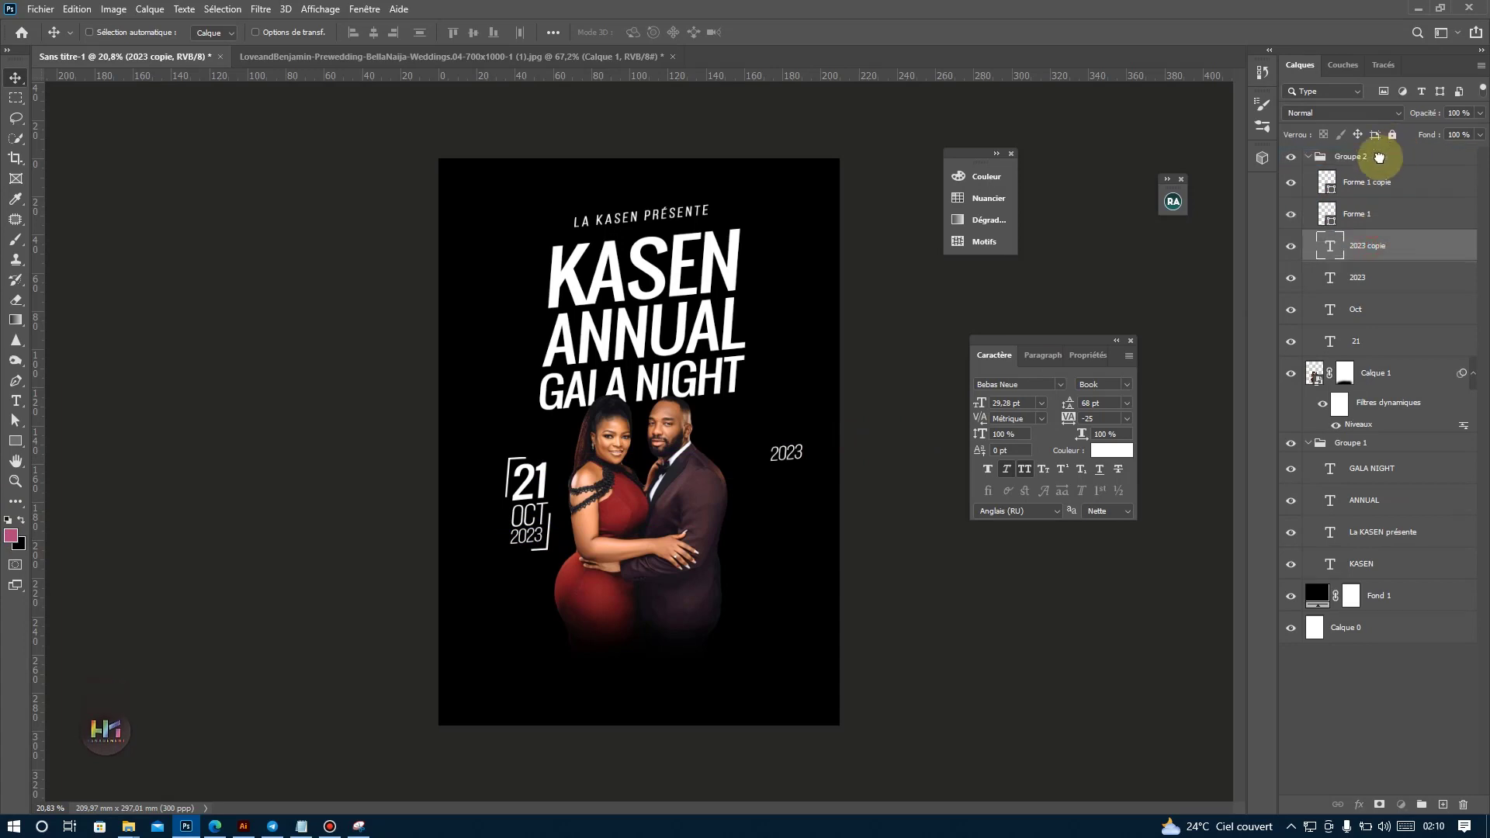
# Change the copied 2023 to HEURE with tracking 0 and move it closer to the man's shoulder.
pyautogui.doubleClick(776, 451)
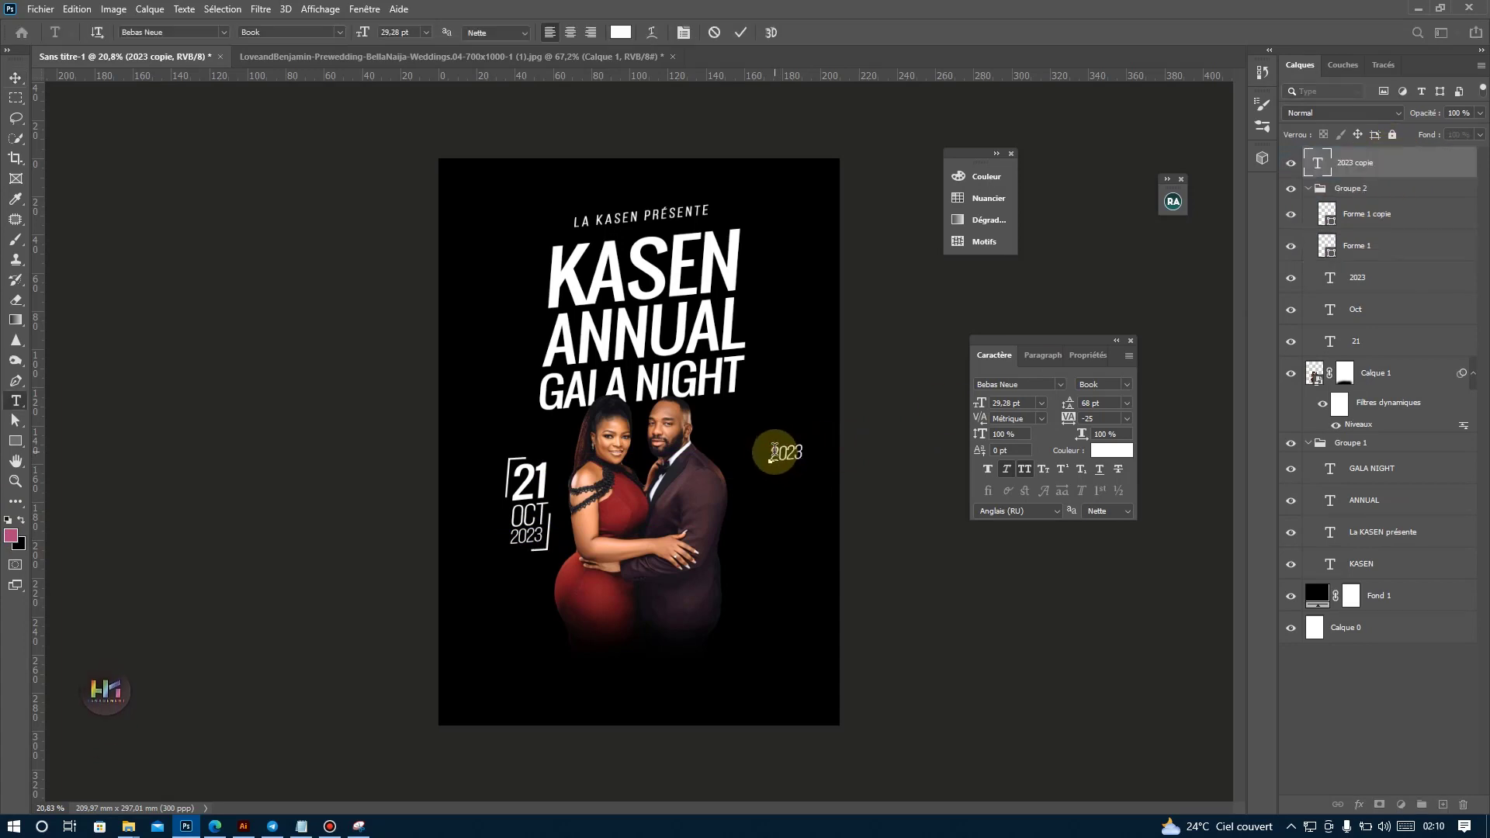
pyautogui.write('HEURE')
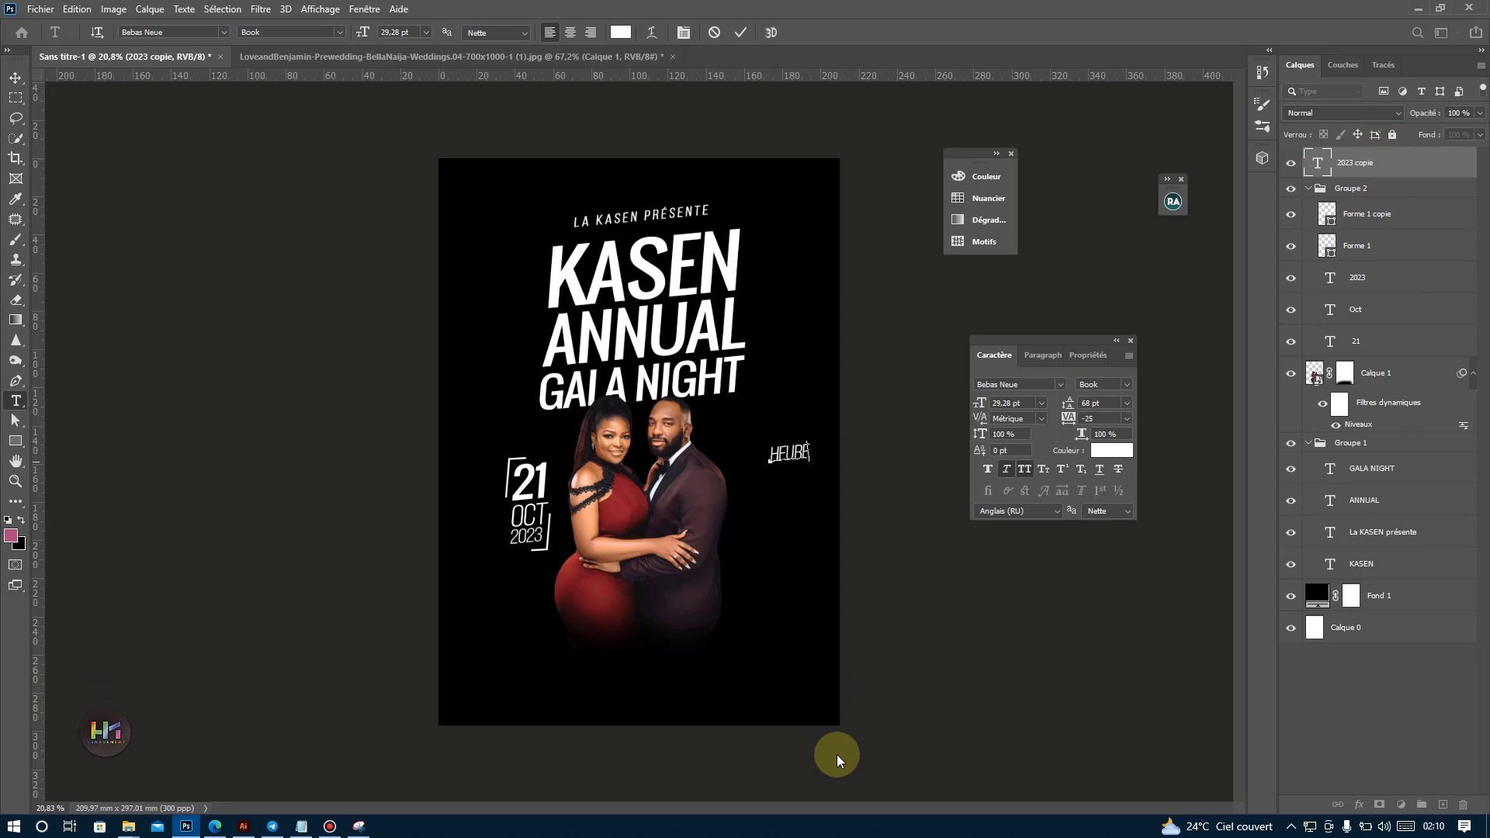
pyautogui.click(740, 32)
pyautogui.press('v')
pyautogui.click(1126, 418)
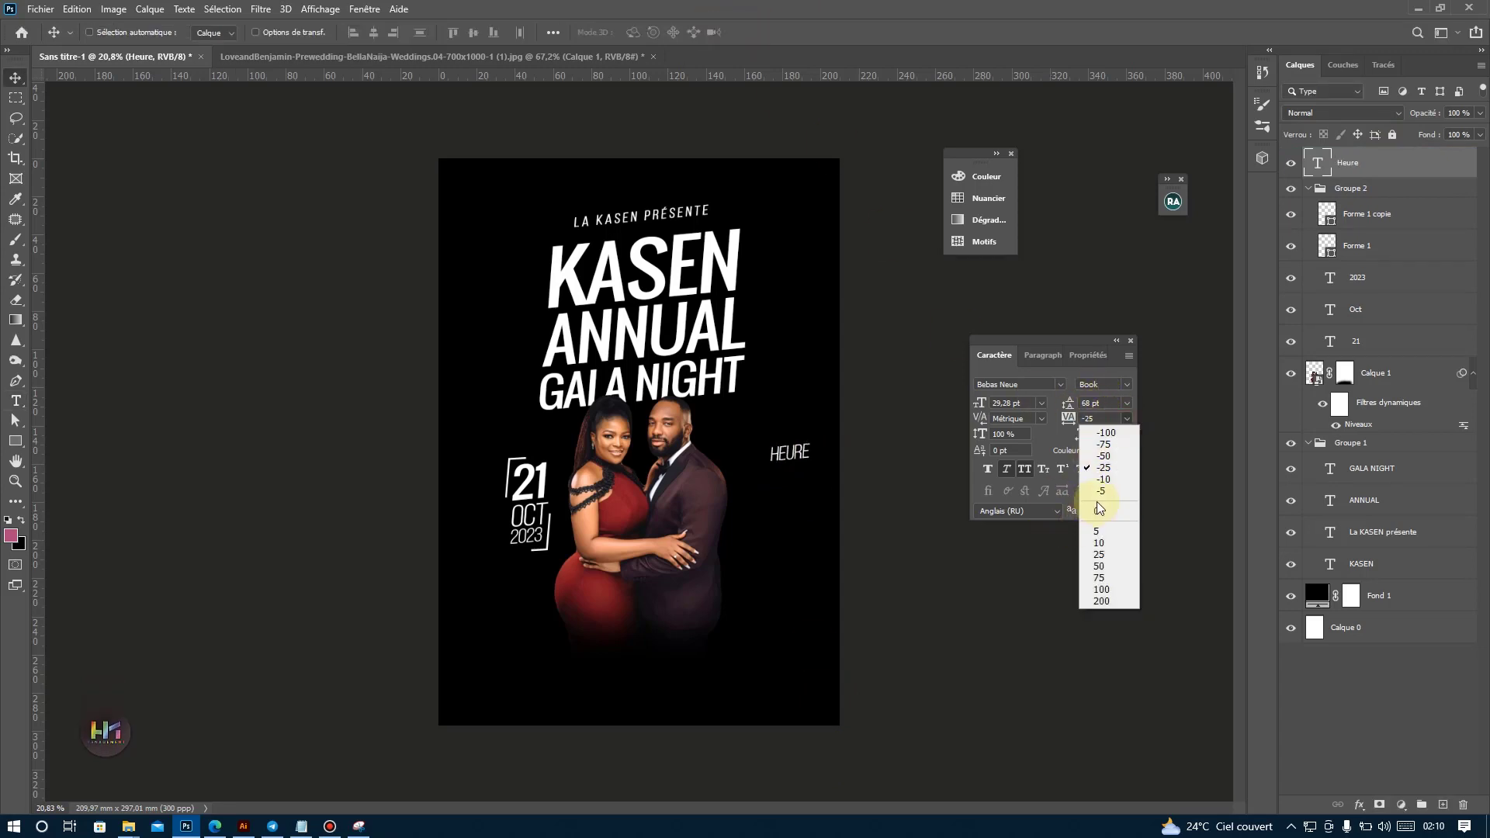
pyautogui.click(1099, 509)
pyautogui.moveTo(817, 455); pyautogui.dragTo(788, 442)
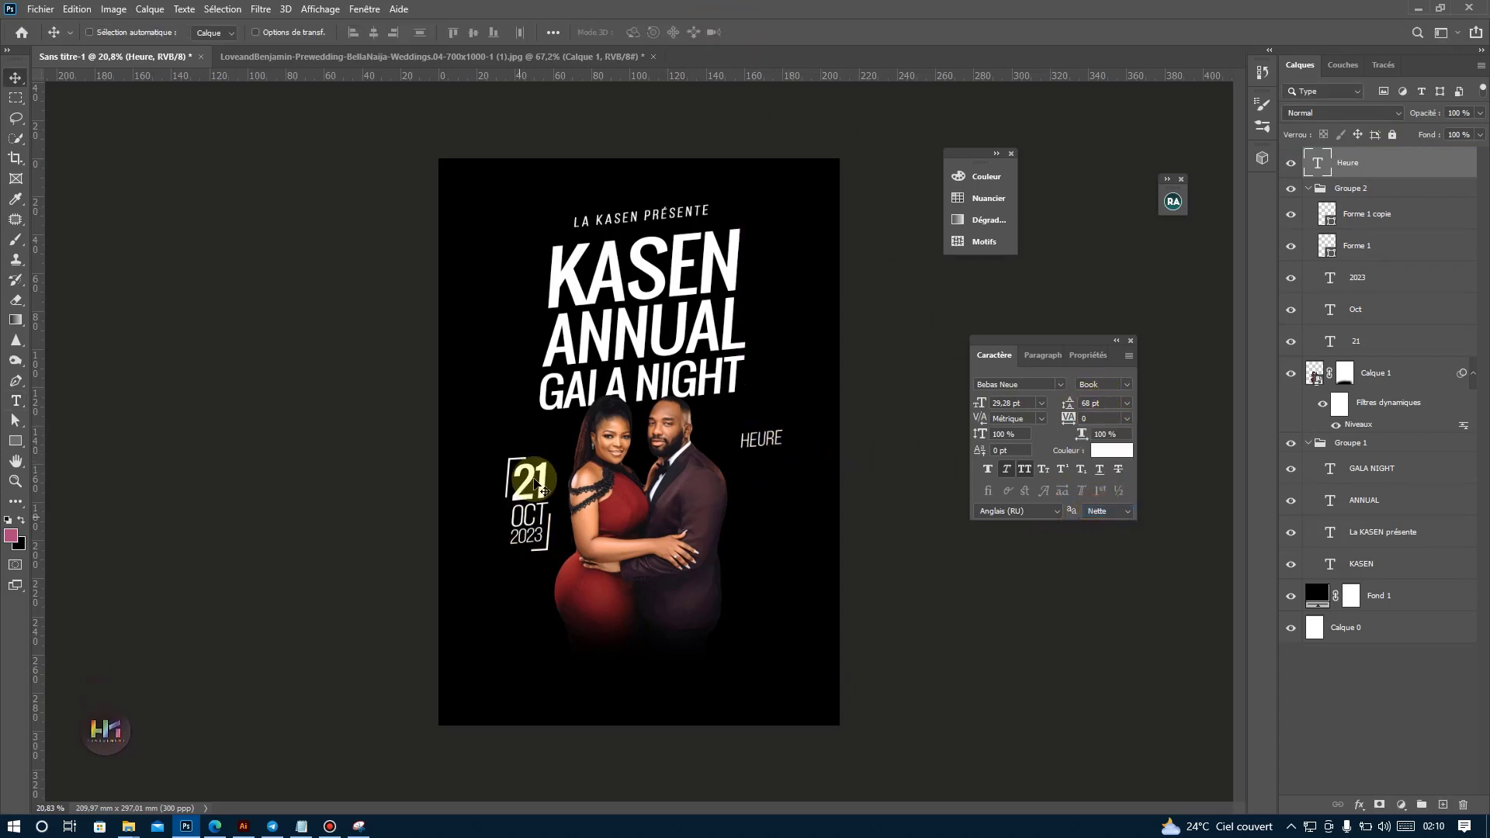
# Duplicate the 21 under HEURE with its layer above the collapsed Groupe 2, and change the copy's text to 20H.
pyautogui.moveTo(535, 485); pyautogui.dragTo(764, 477)
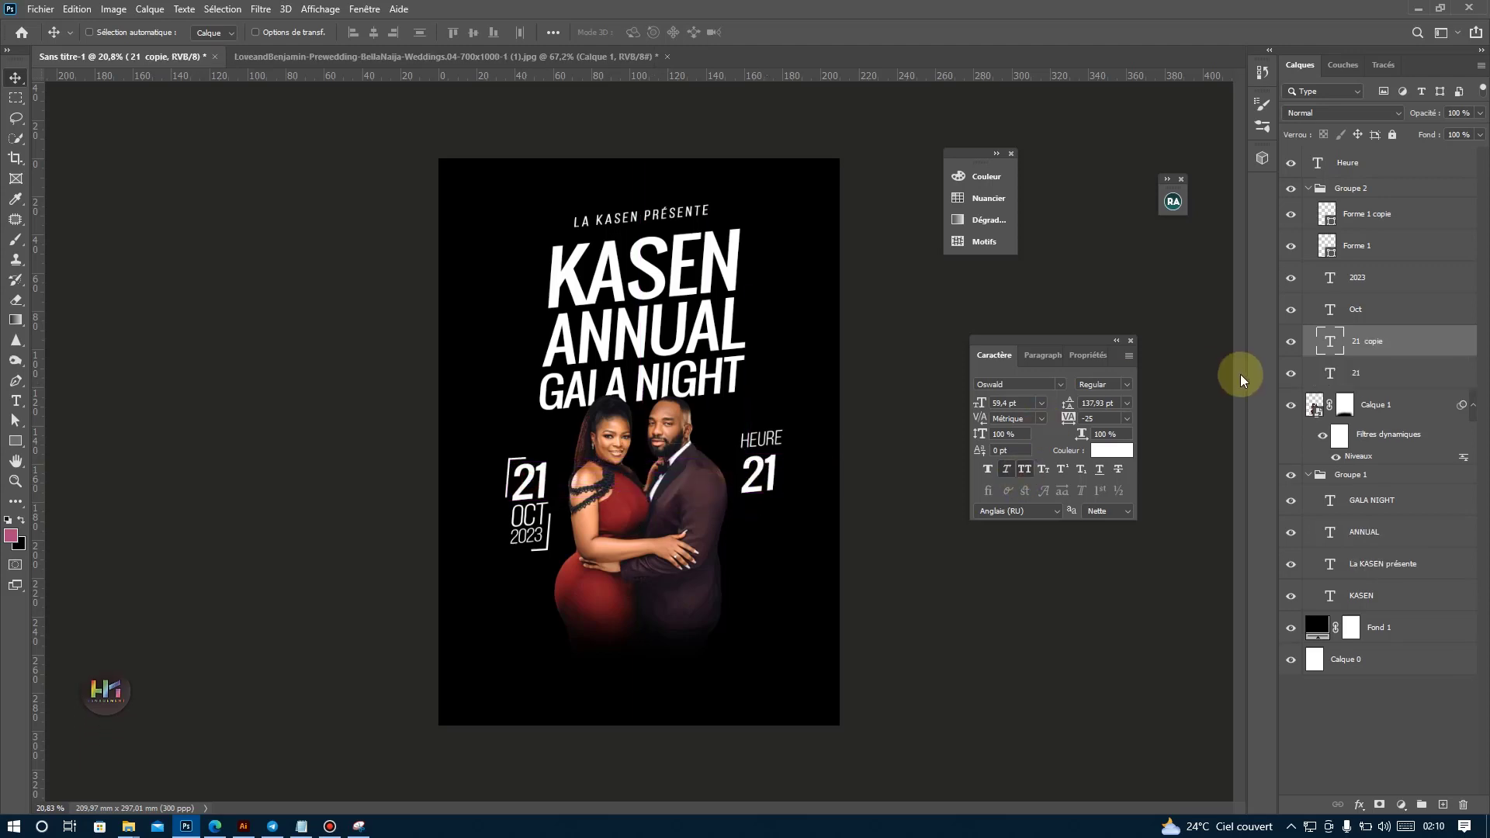
pyautogui.moveTo(1351, 341); pyautogui.dragTo(1318, 209)
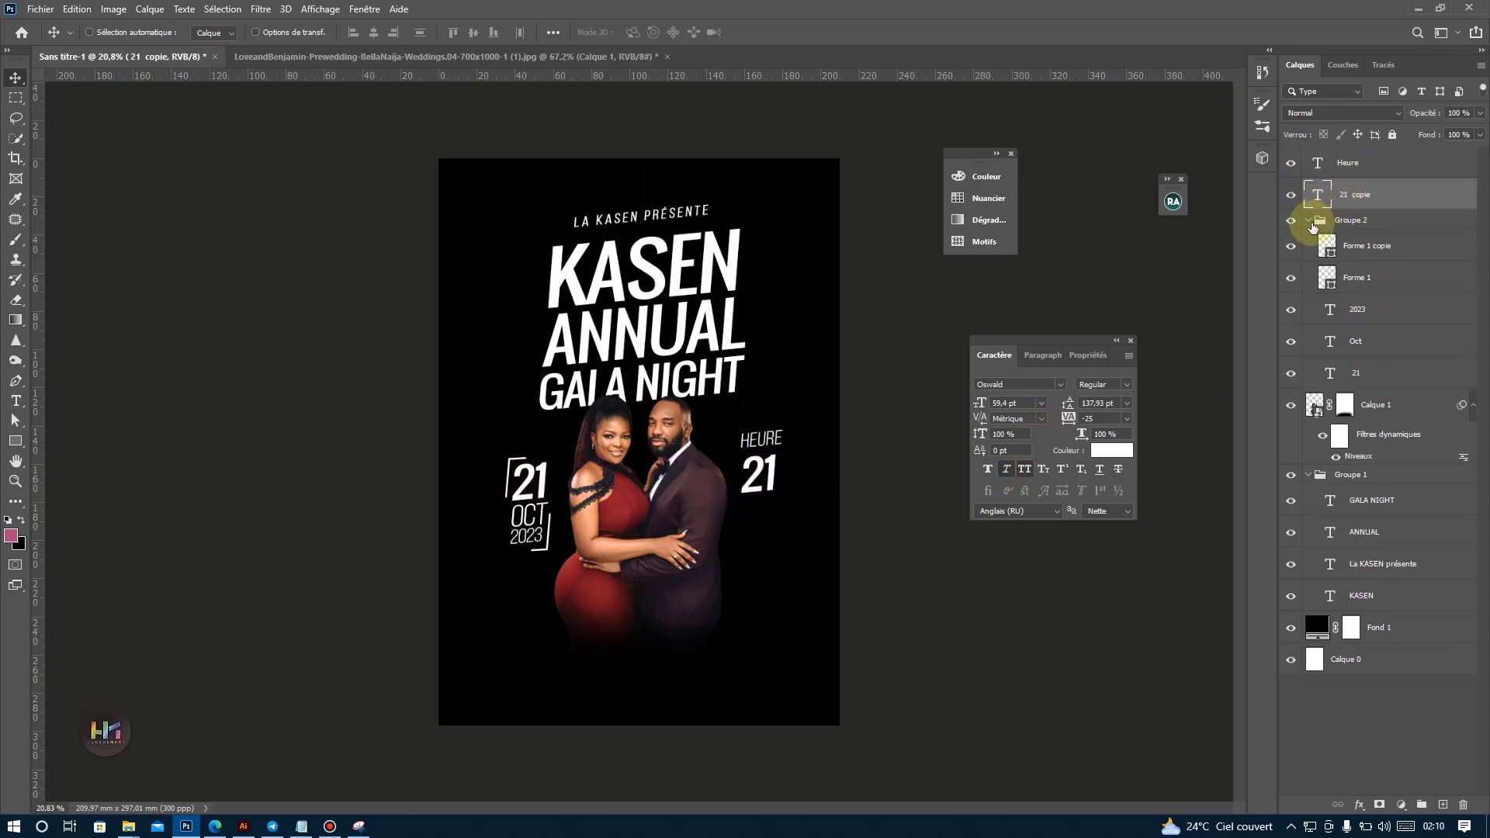
pyautogui.click(1309, 221)
pyautogui.doubleClick(1317, 194)
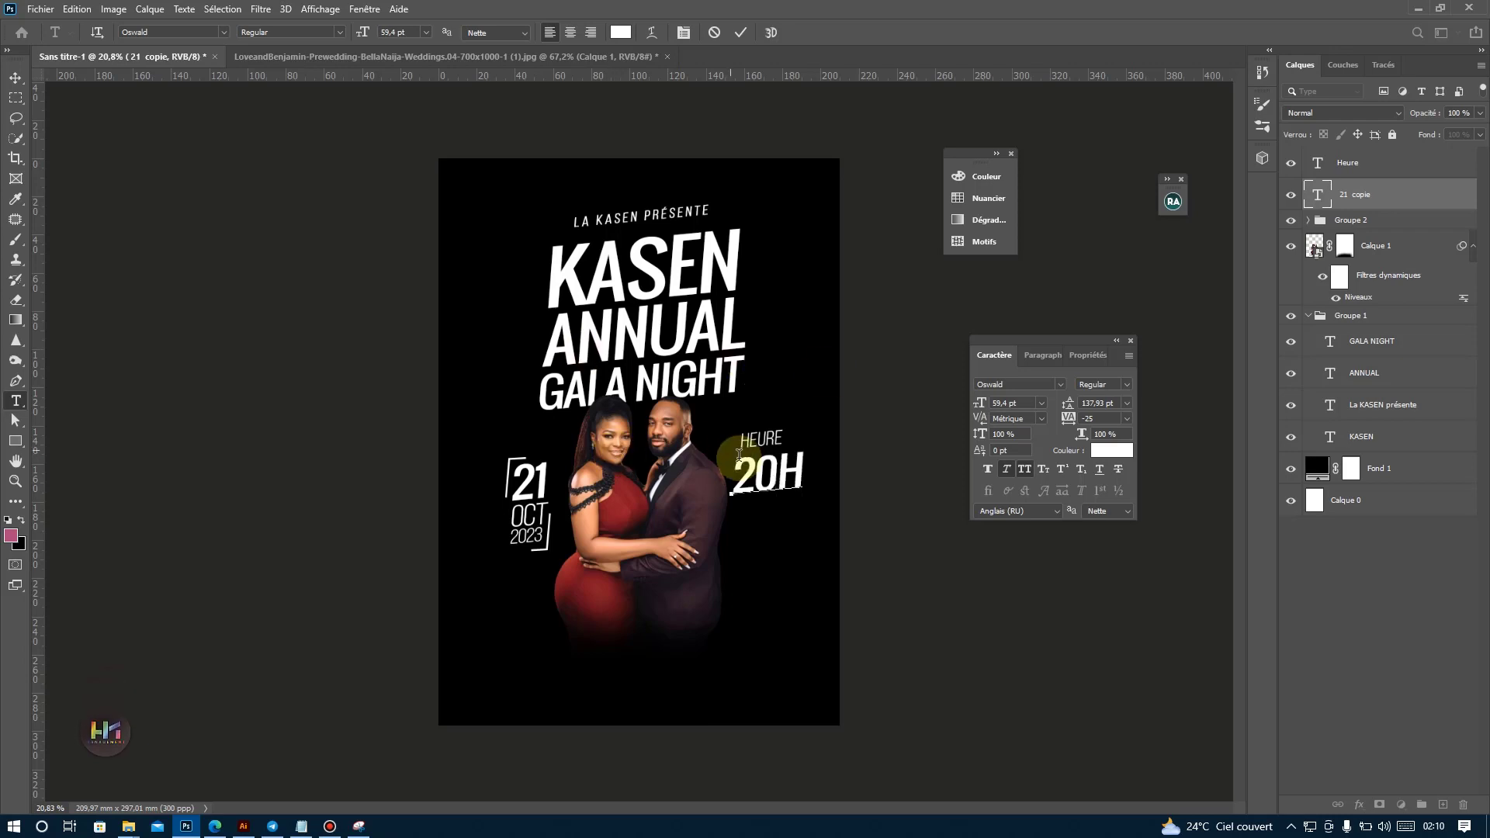
# Make the H of 20H superscript and set its tracking to 265.
pyautogui.moveTo(788, 472); pyautogui.dragTo(825, 472)
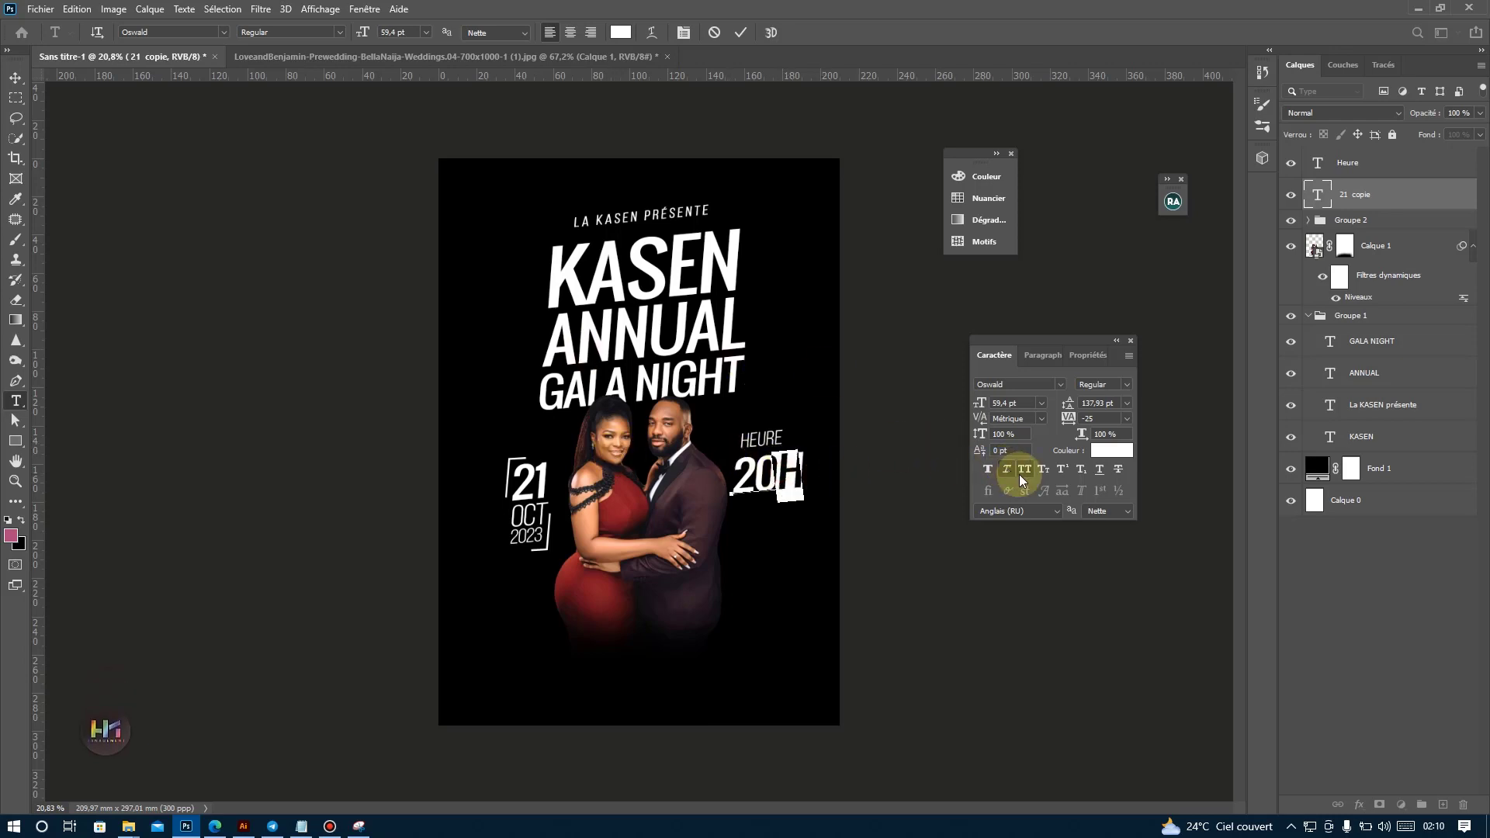
pyautogui.click(1064, 475)
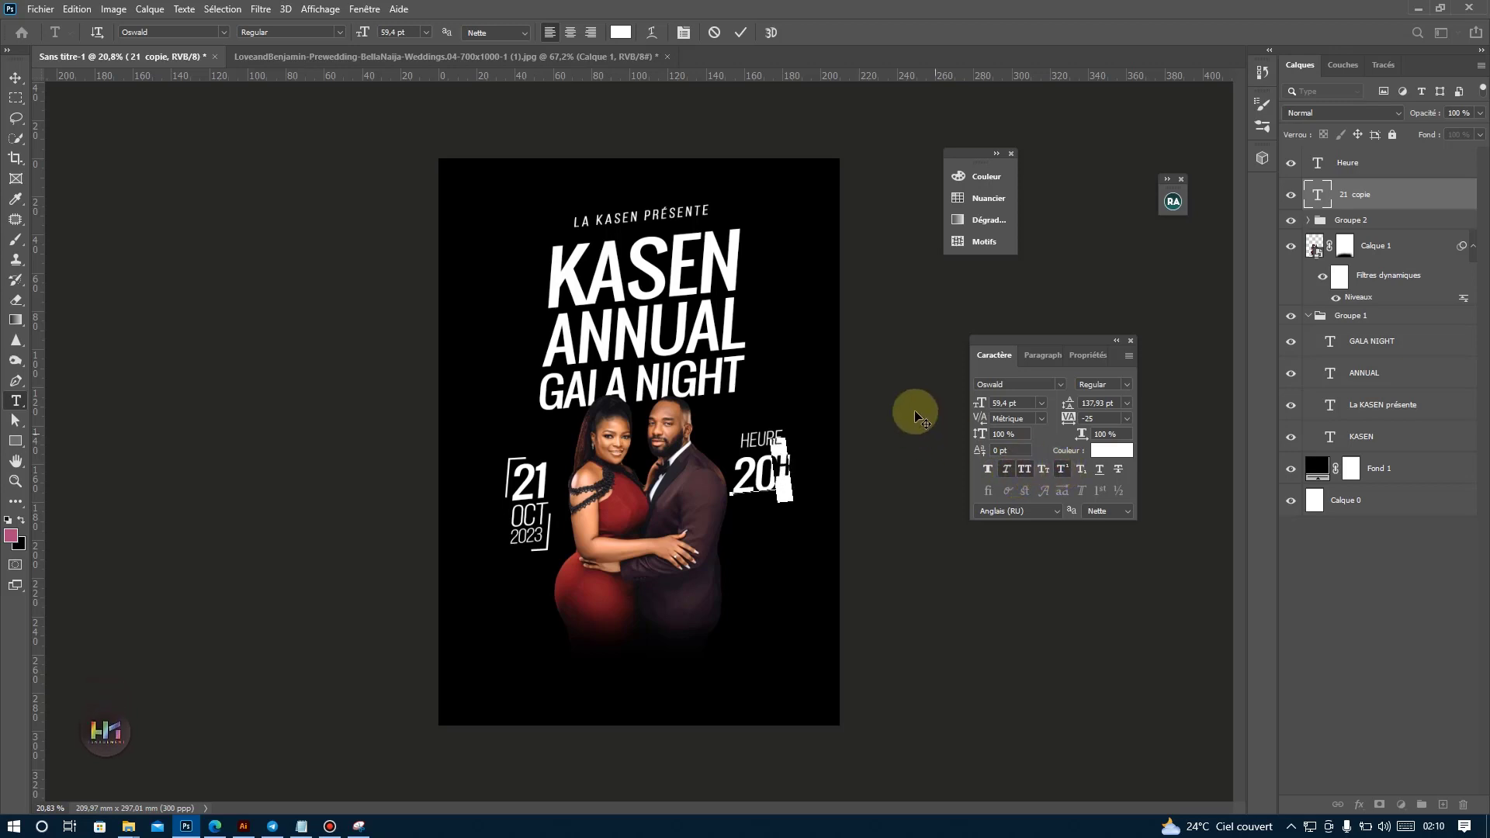
pyautogui.click(1127, 418)
pyautogui.click(1098, 554)
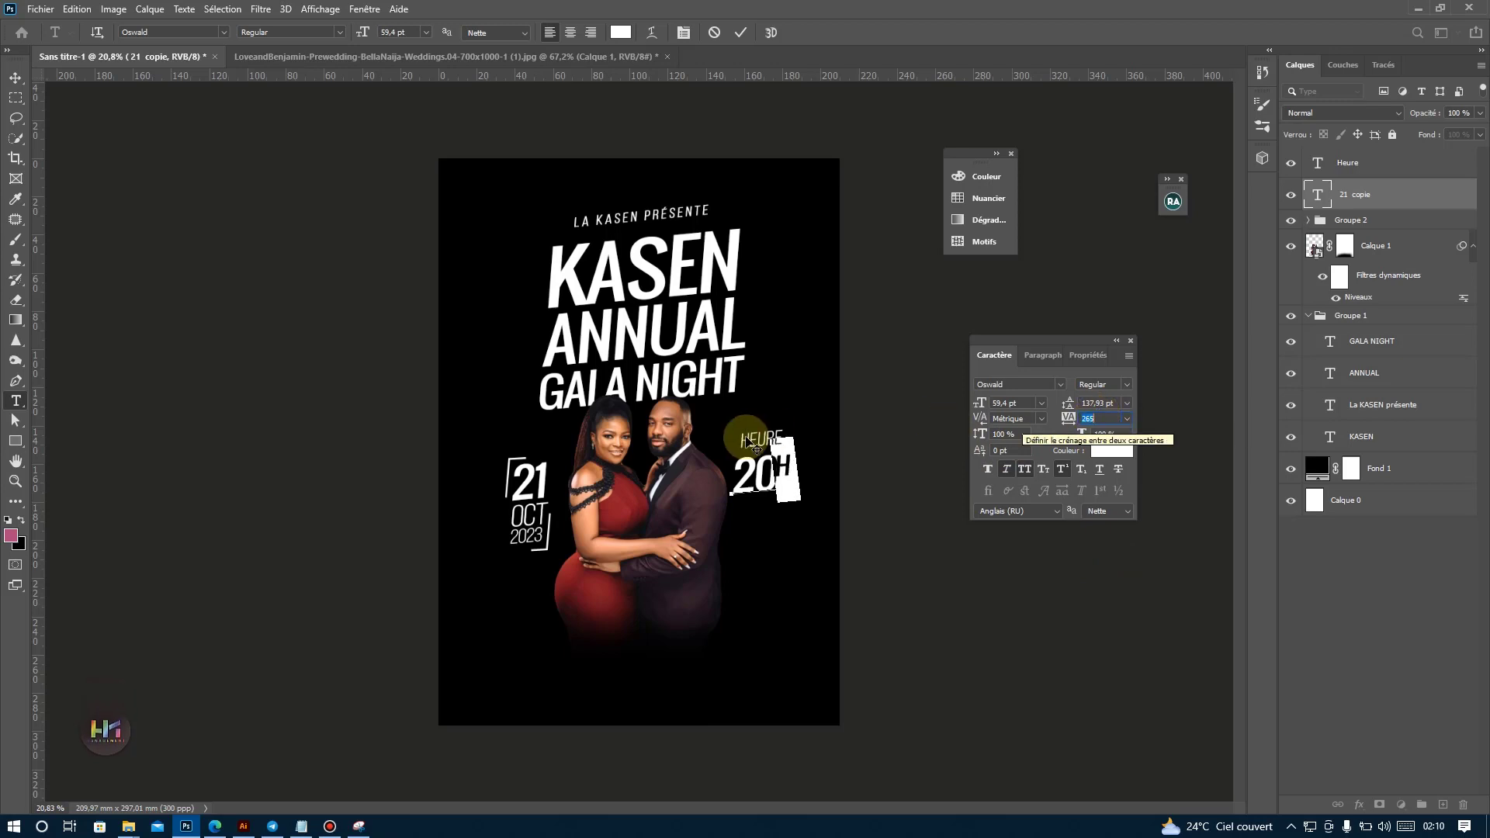
# Reset the tracking of the 0H characters in 20H to 0 and nudge the text slightly into place under HEURE.
pyautogui.click(757, 464)
pyautogui.moveTo(762, 466); pyautogui.dragTo(830, 473)
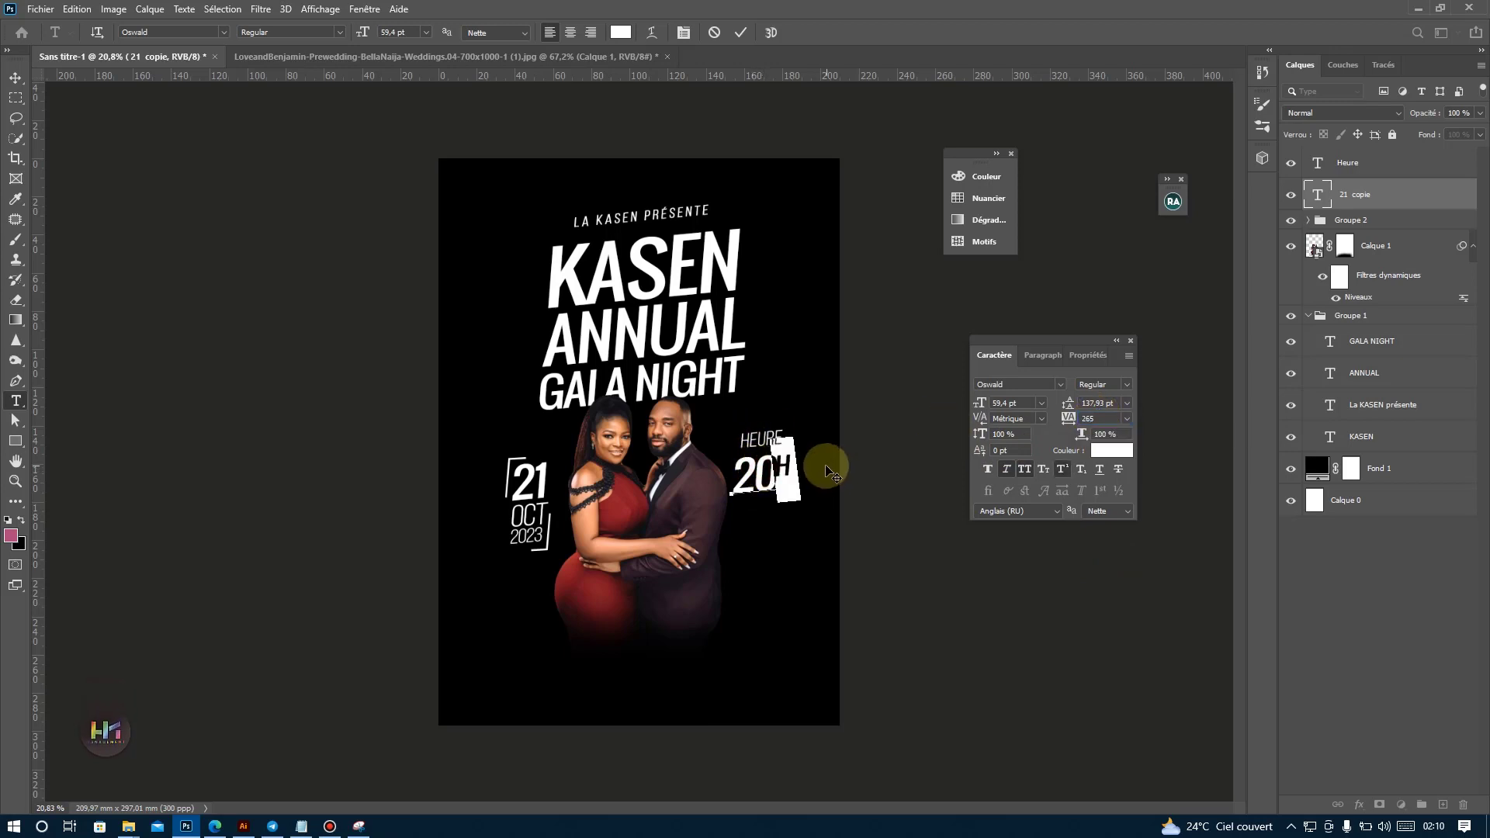
pyautogui.doubleClick(764, 471)
pyautogui.click(1127, 419)
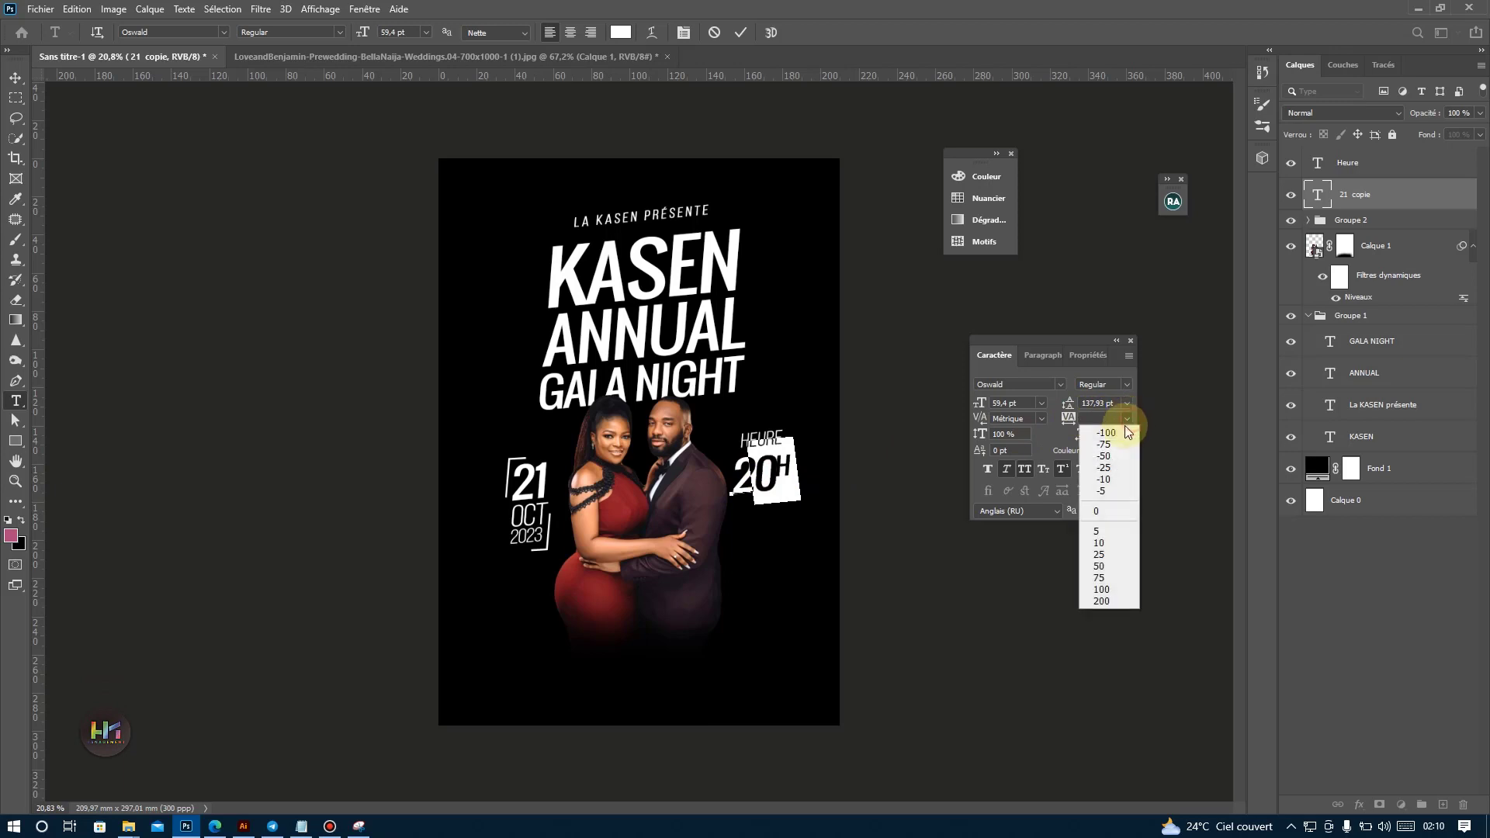
pyautogui.click(1099, 513)
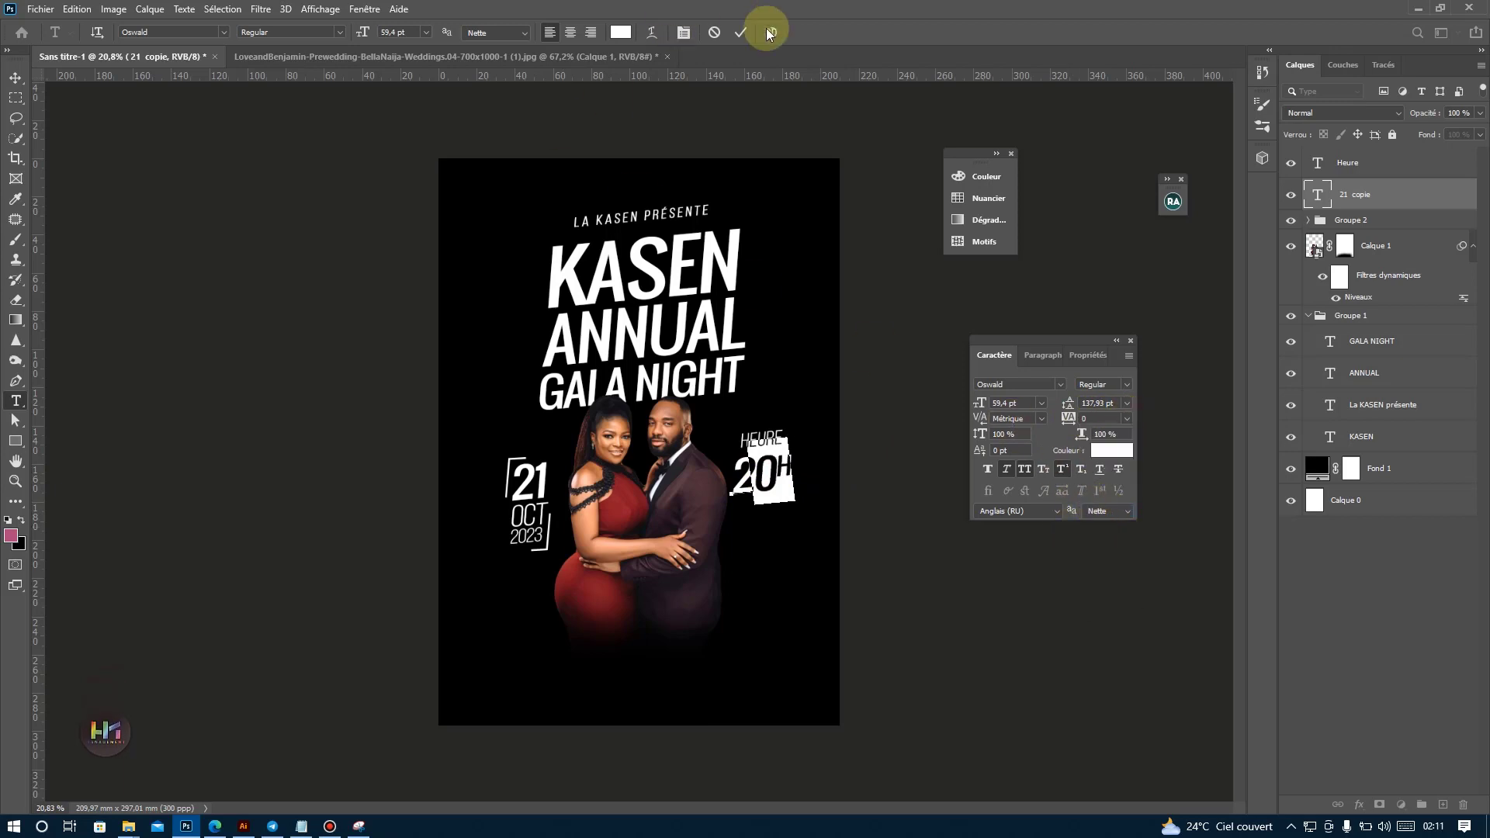
pyautogui.click(742, 32)
pyautogui.press('v')
pyautogui.moveTo(797, 454); pyautogui.dragTo(800, 446)
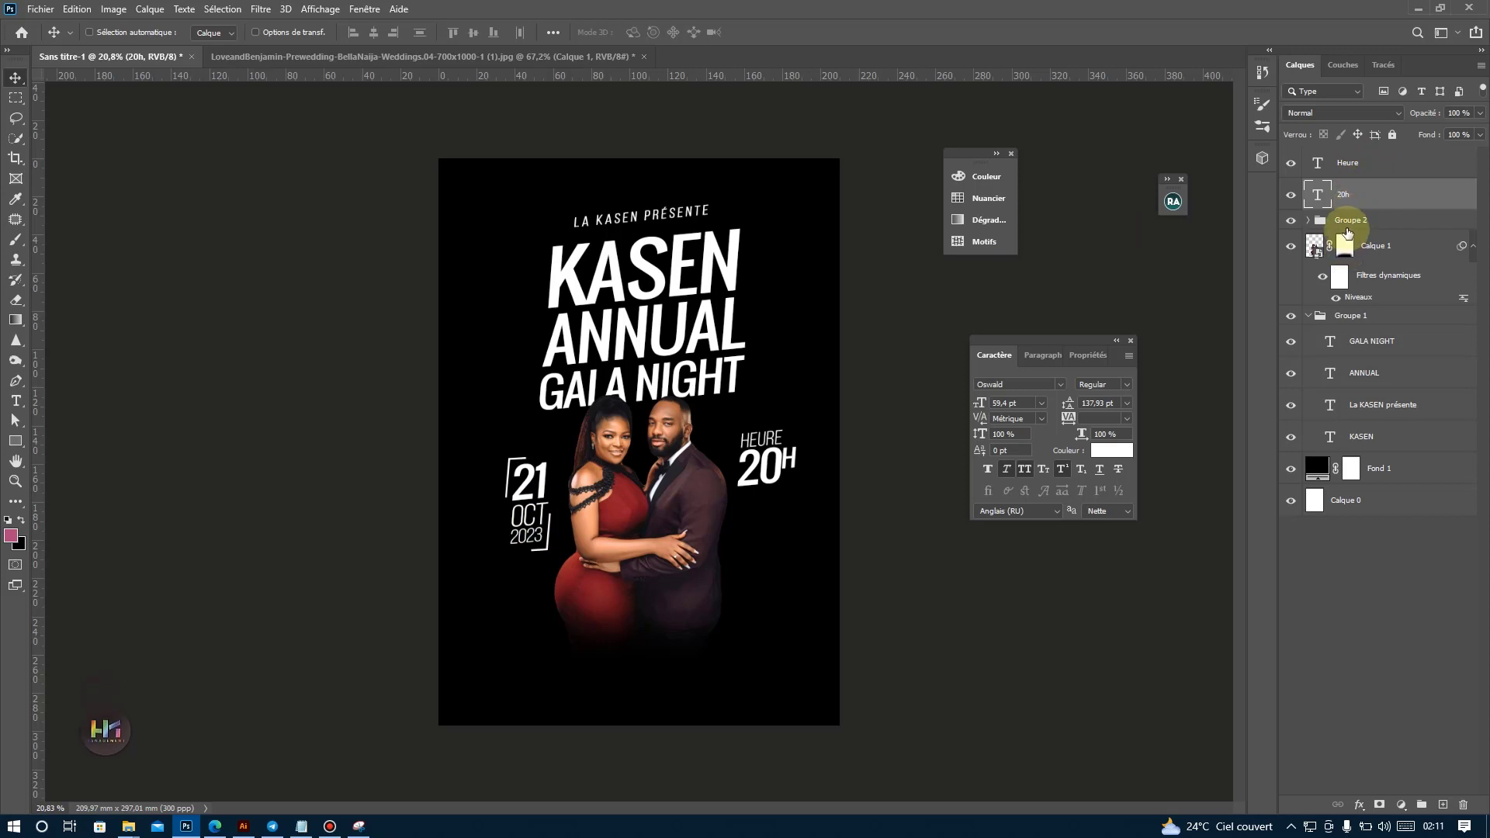
# Draw a rectangle about 434 × 484 px behind the HEURE 20H text, above Groupe 2, with an orange fill.
pyautogui.click(1348, 226)
pyautogui.scroll(3, 815, 461)
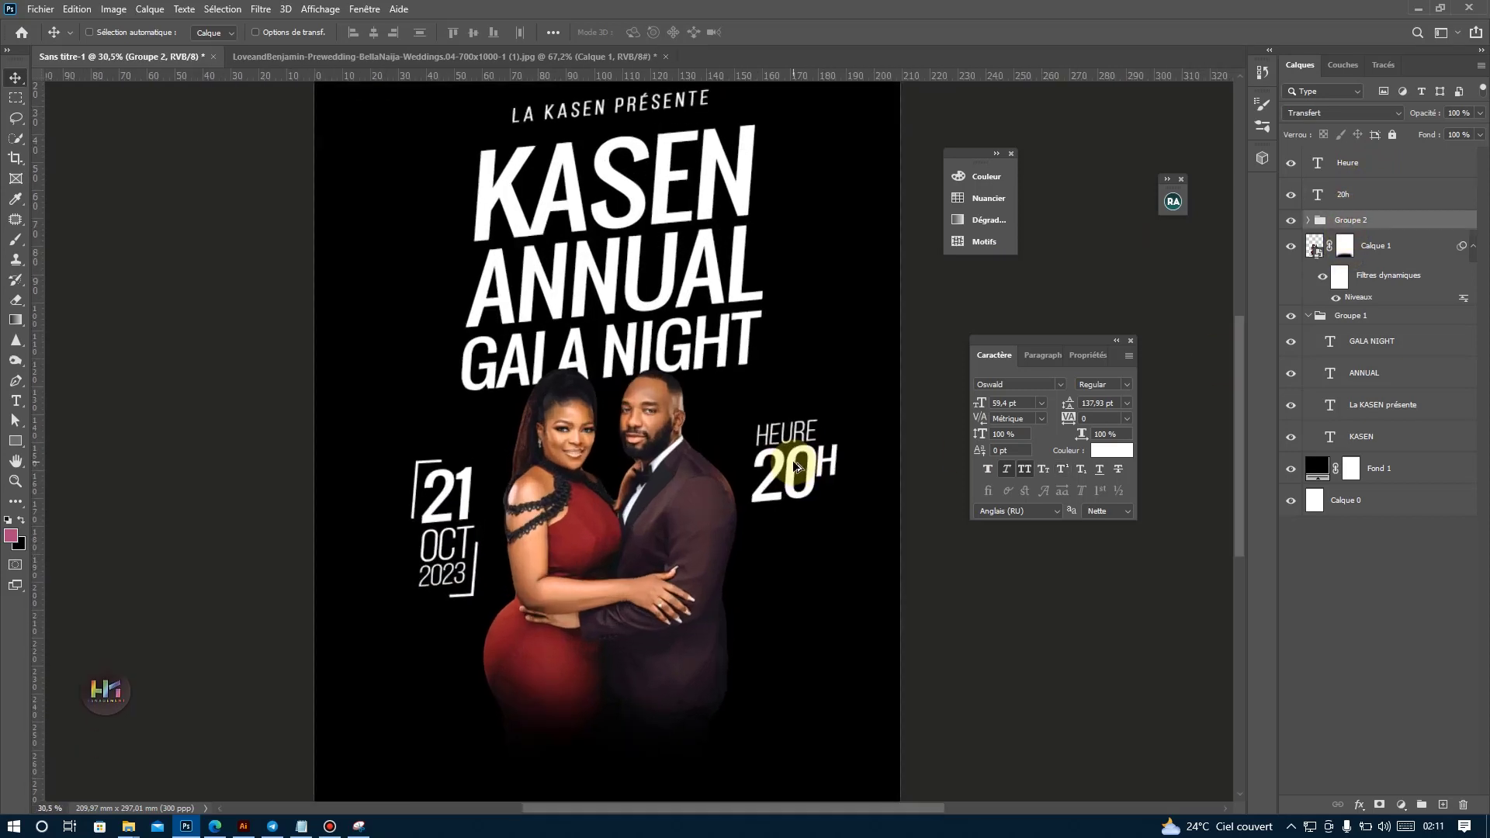
pyautogui.click(16, 444)
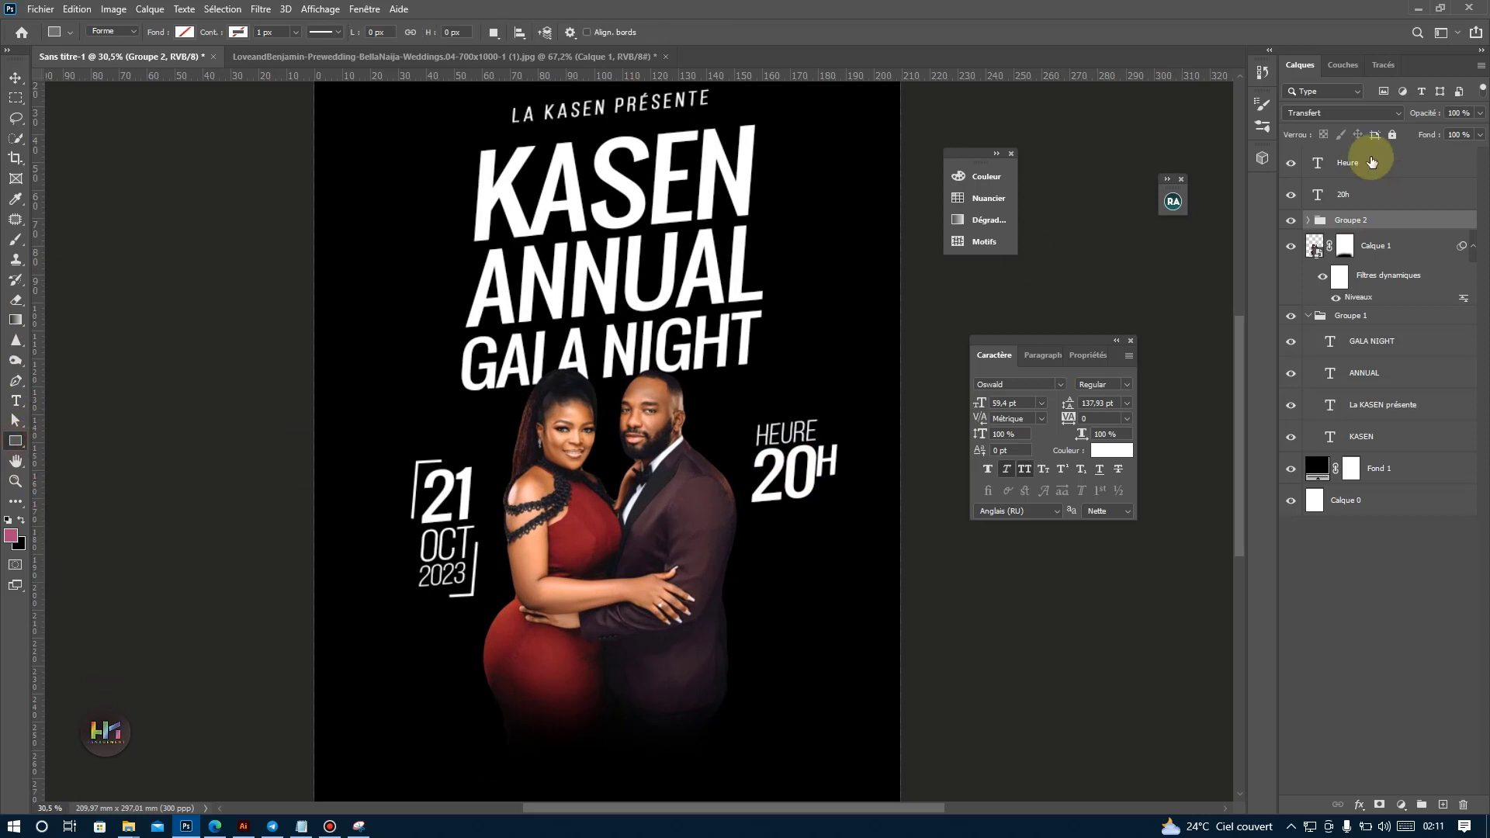
pyautogui.moveTo(742, 401); pyautogui.dragTo(845, 515)
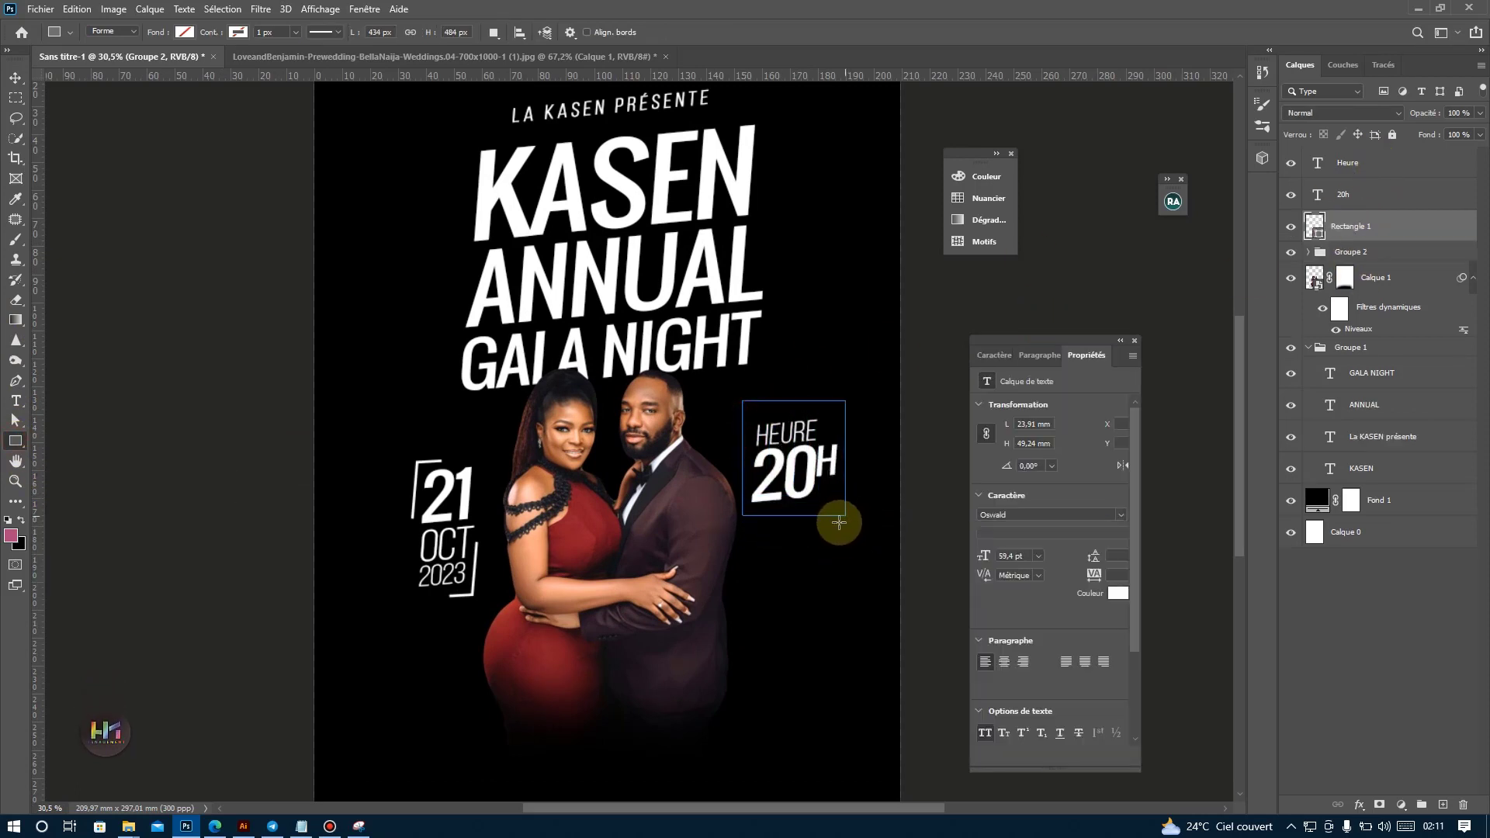
pyautogui.click(184, 32)
pyautogui.click(212, 114)
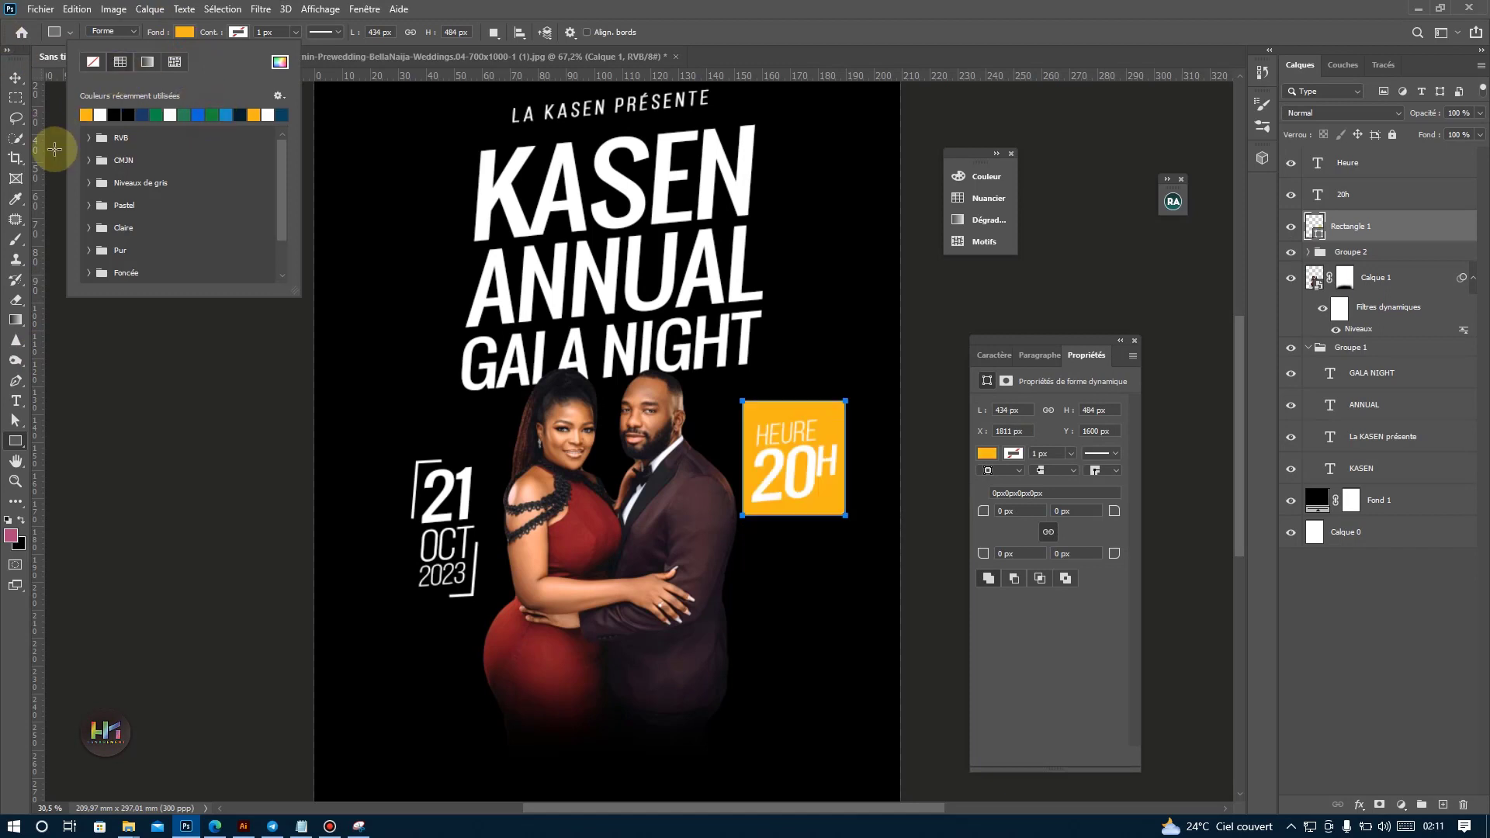
# Change the fill colour of the rectangle behind HEURE 20H to bright red.
pyautogui.click(16, 78)
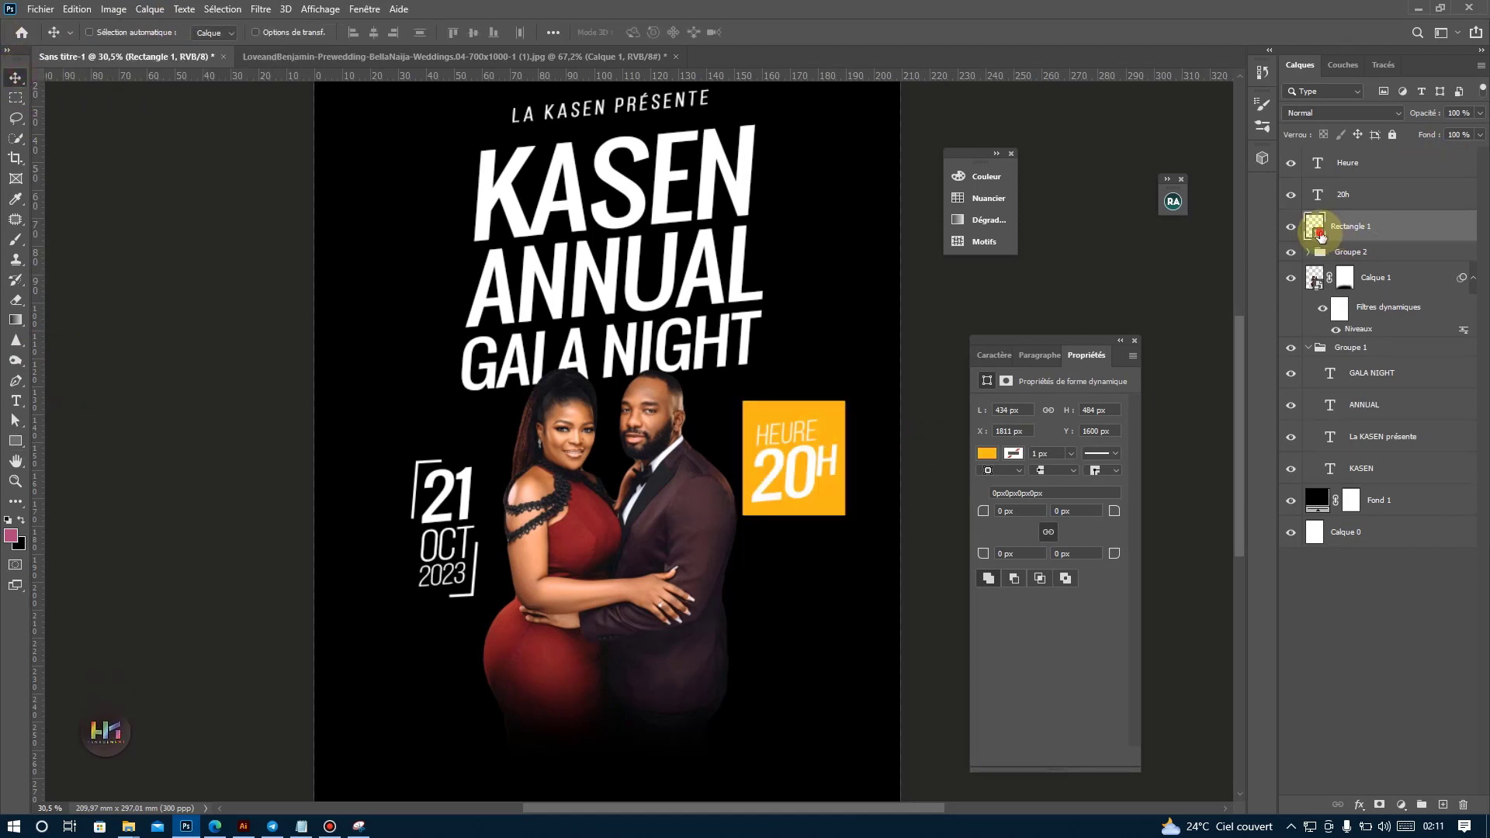
pyautogui.doubleClick(1320, 235)
pyautogui.moveTo(1200, 406); pyautogui.dragTo(1255, 347)
pyautogui.click(1414, 344)
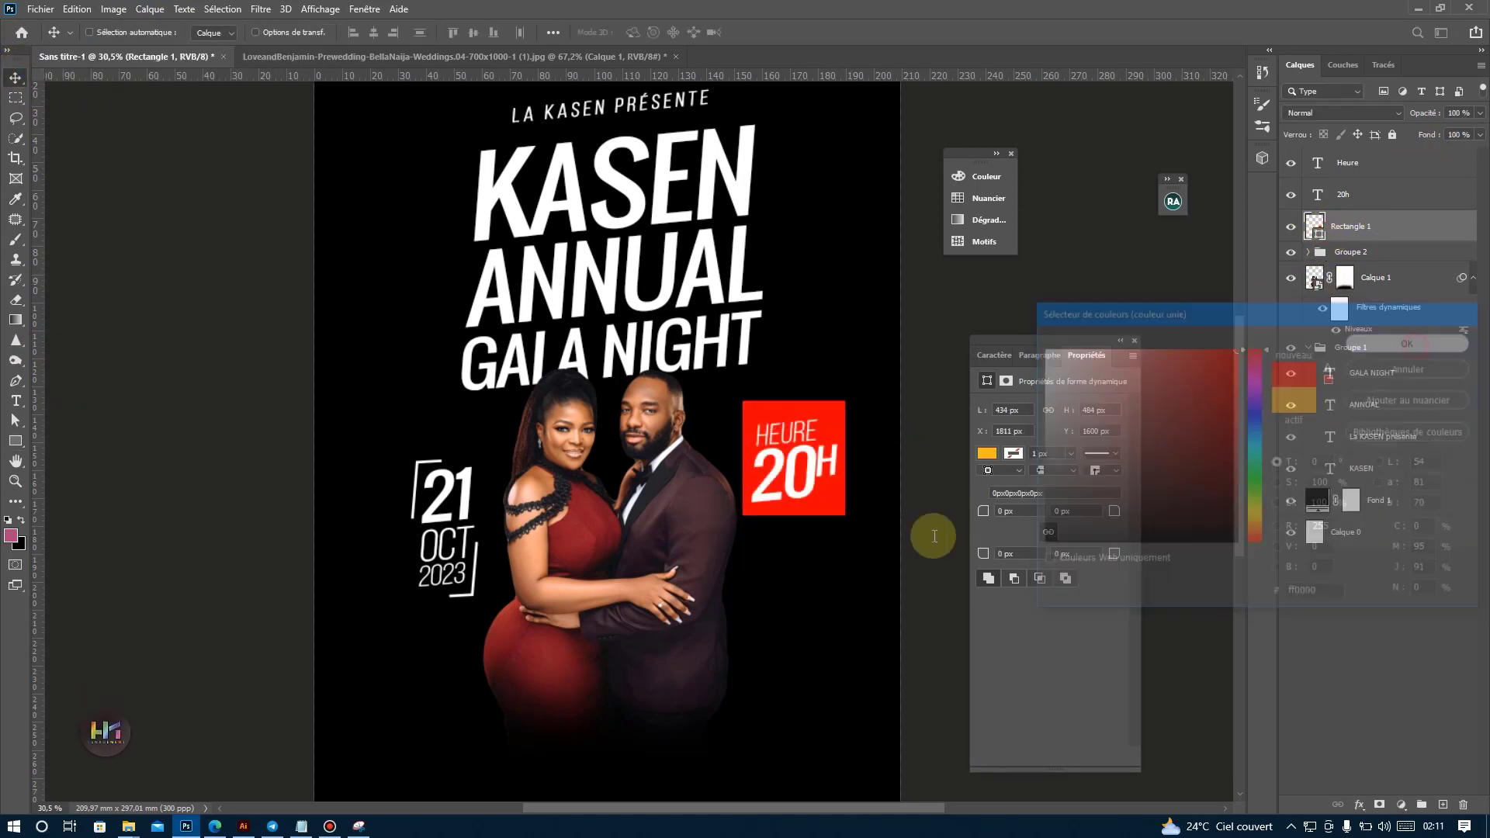
# Move the red rectangle's corner points individually to form a slanted parallelogram that follows the tilt of HEURE 20H.
pyautogui.click(15, 420)
pyautogui.scroll(5, 606, 457)
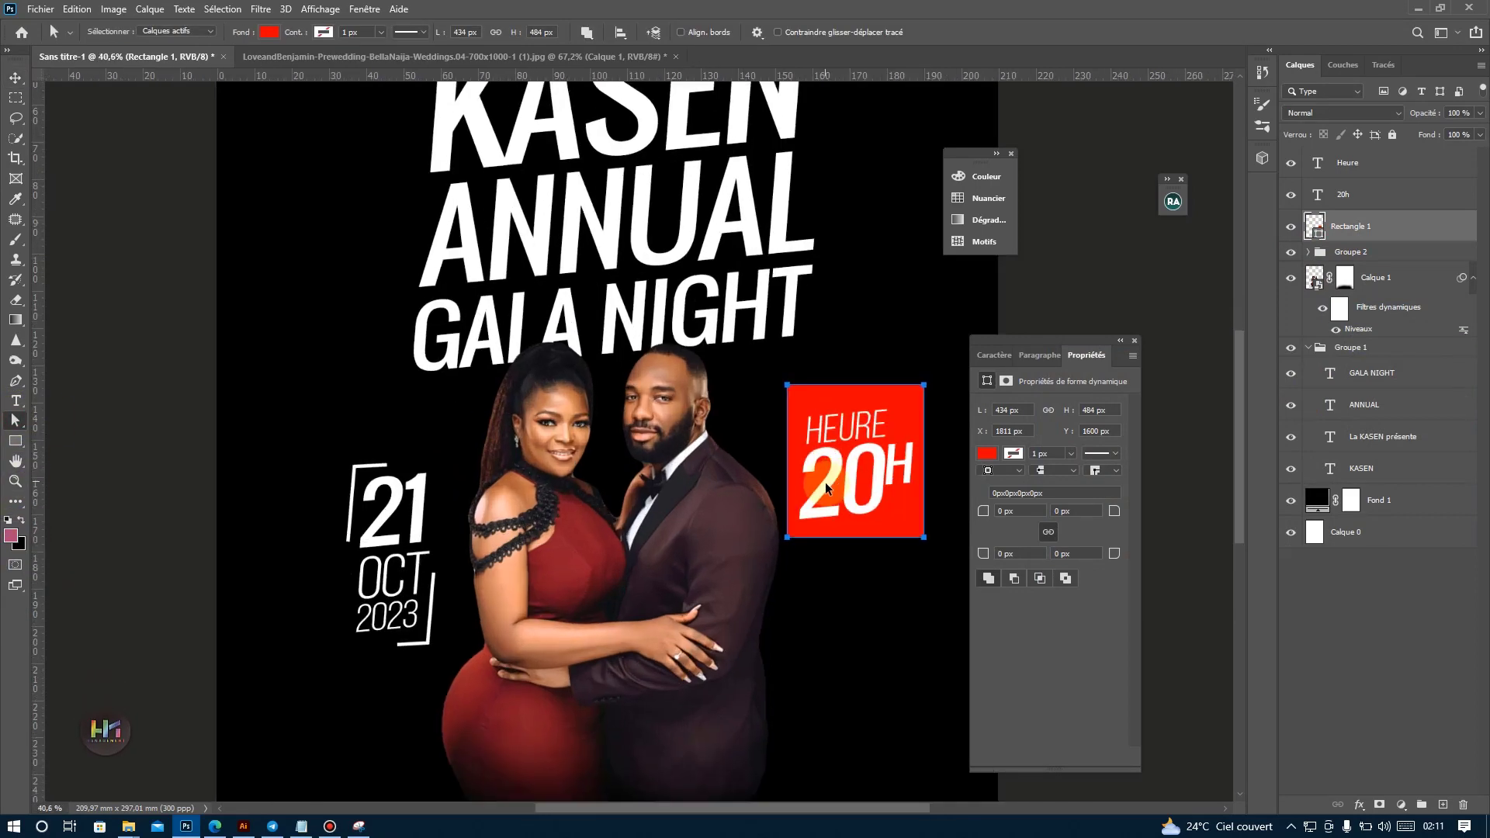
pyautogui.moveTo(795, 501); pyautogui.dragTo(553, 494)
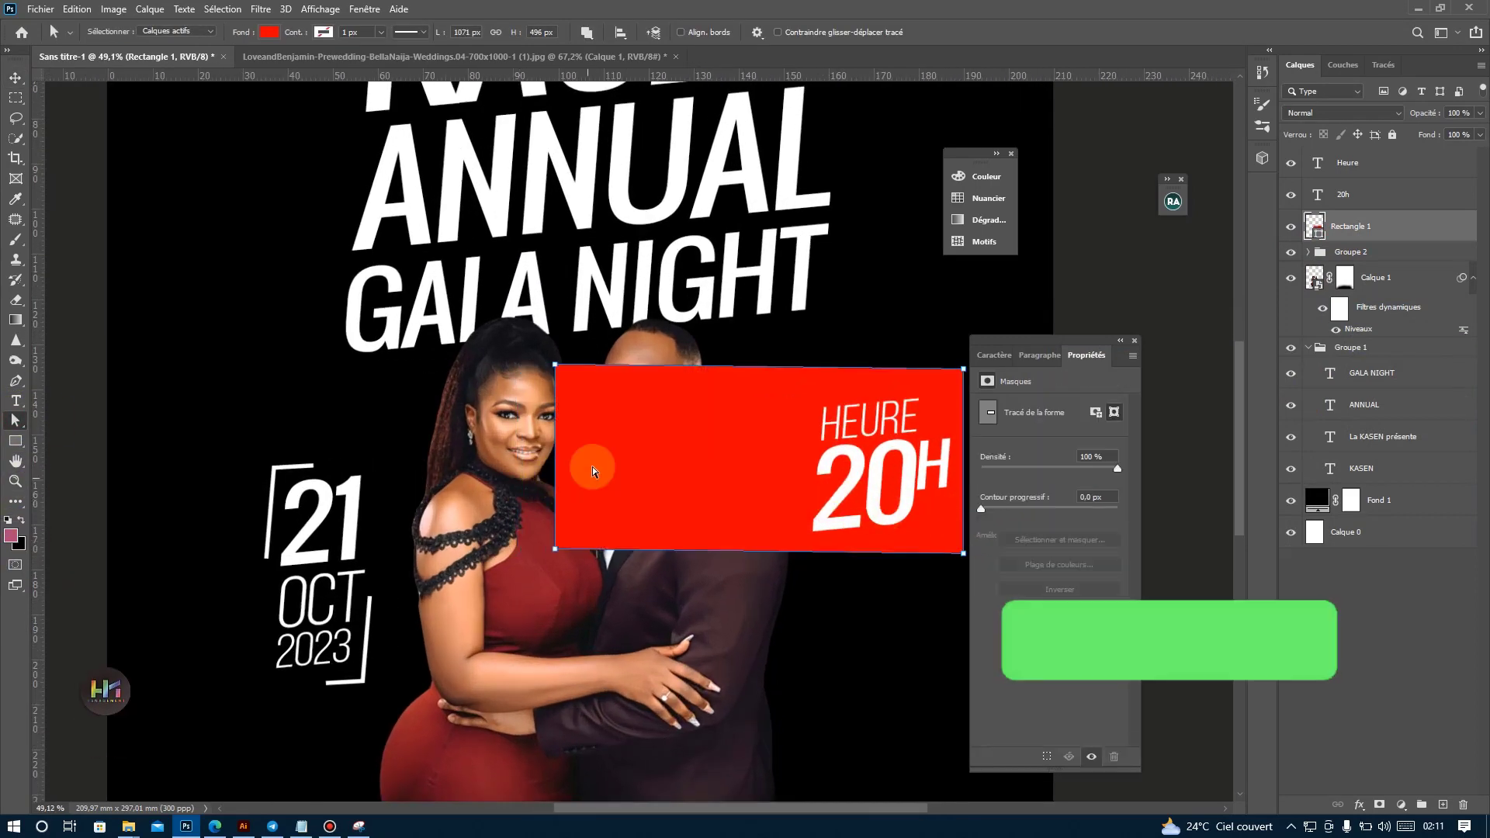
pyautogui.hotkey('ctrl', 'z')
pyautogui.moveTo(792, 515); pyautogui.dragTo(451, 535)
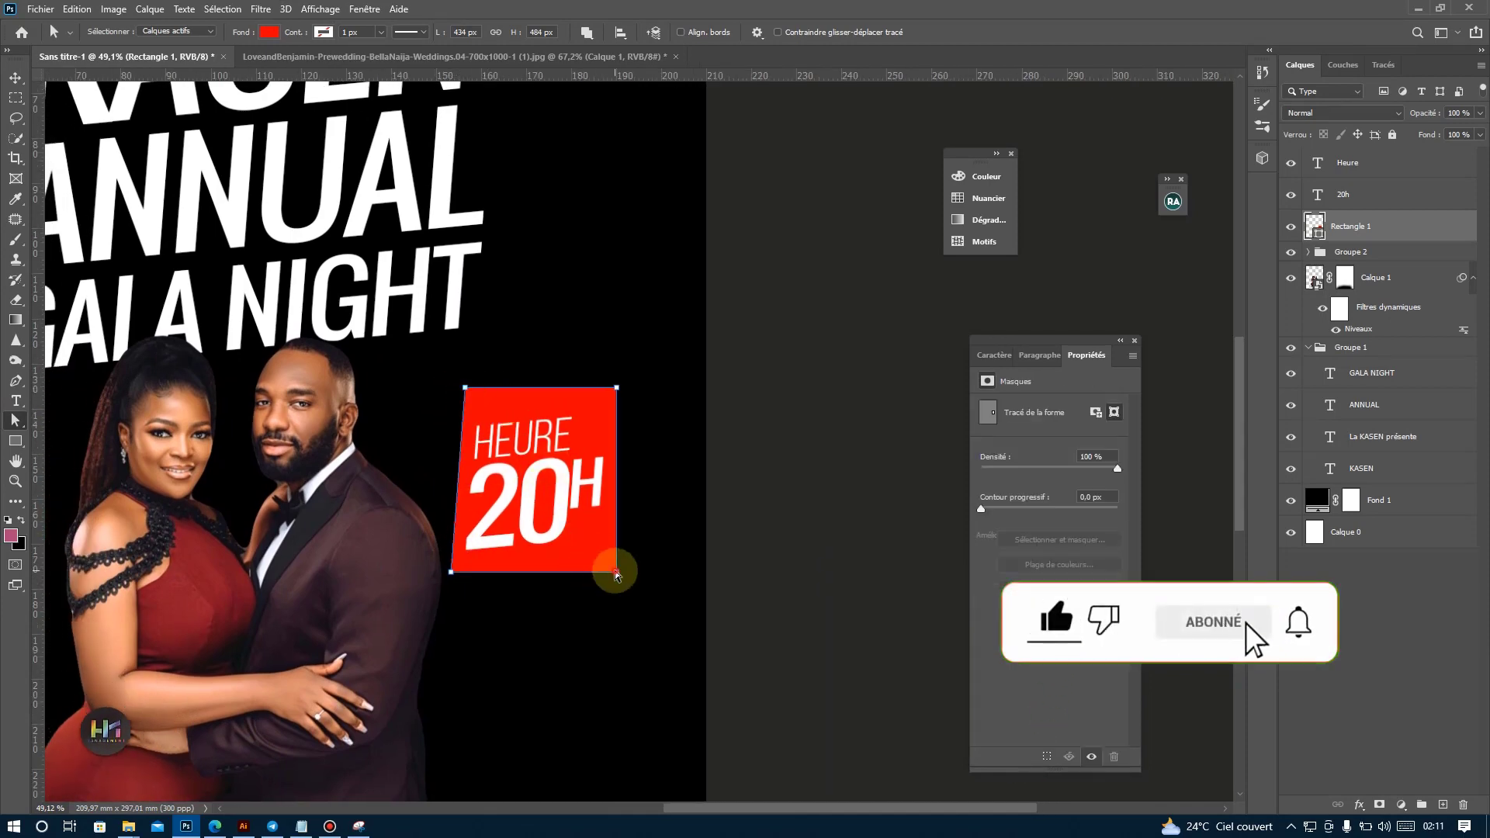
pyautogui.moveTo(615, 570); pyautogui.dragTo(594, 565)
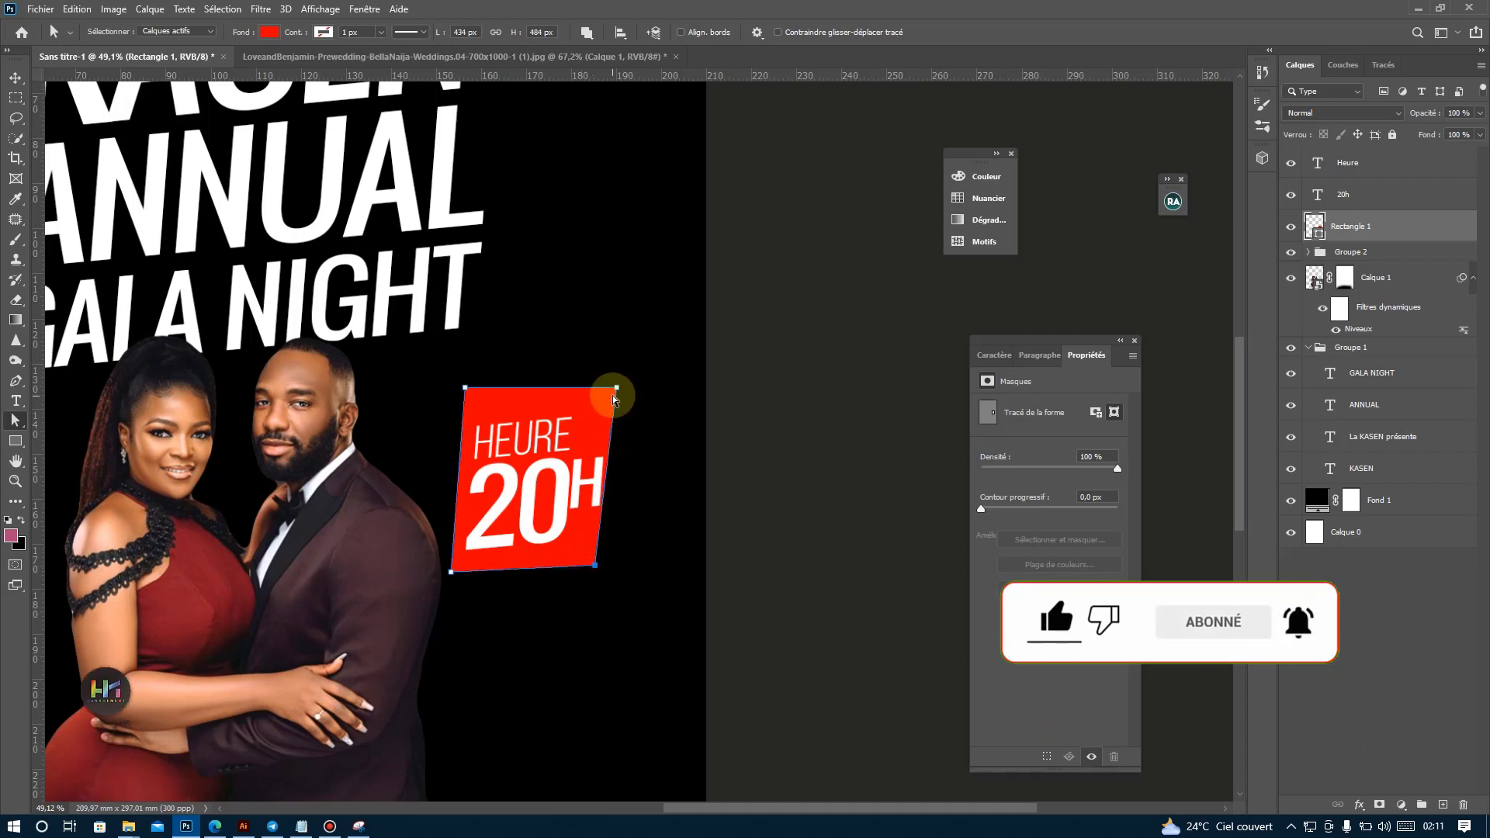
pyautogui.moveTo(617, 388); pyautogui.dragTo(624, 418)
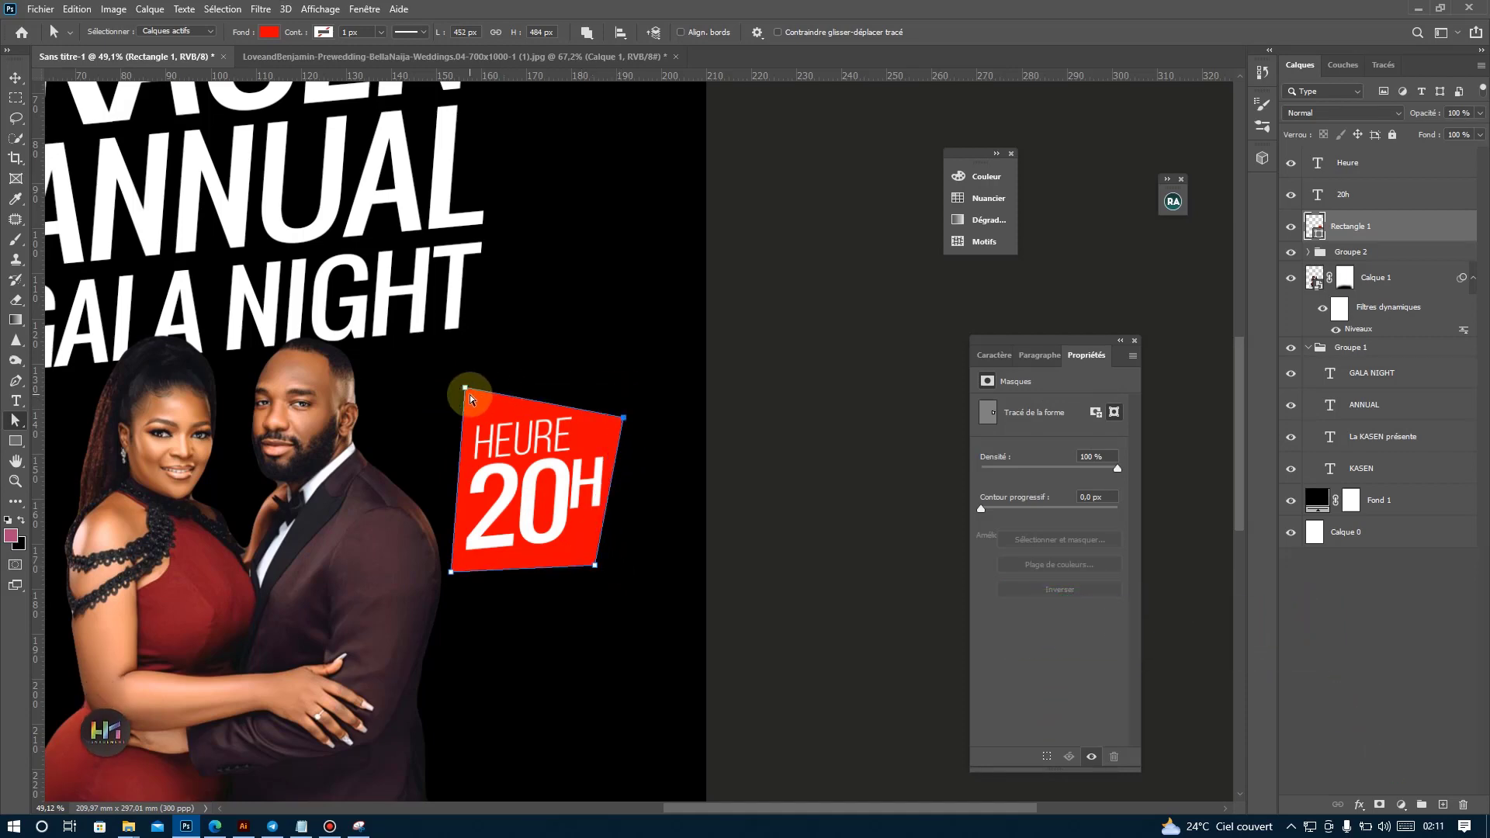
pyautogui.moveTo(466, 391); pyautogui.dragTo(465, 405)
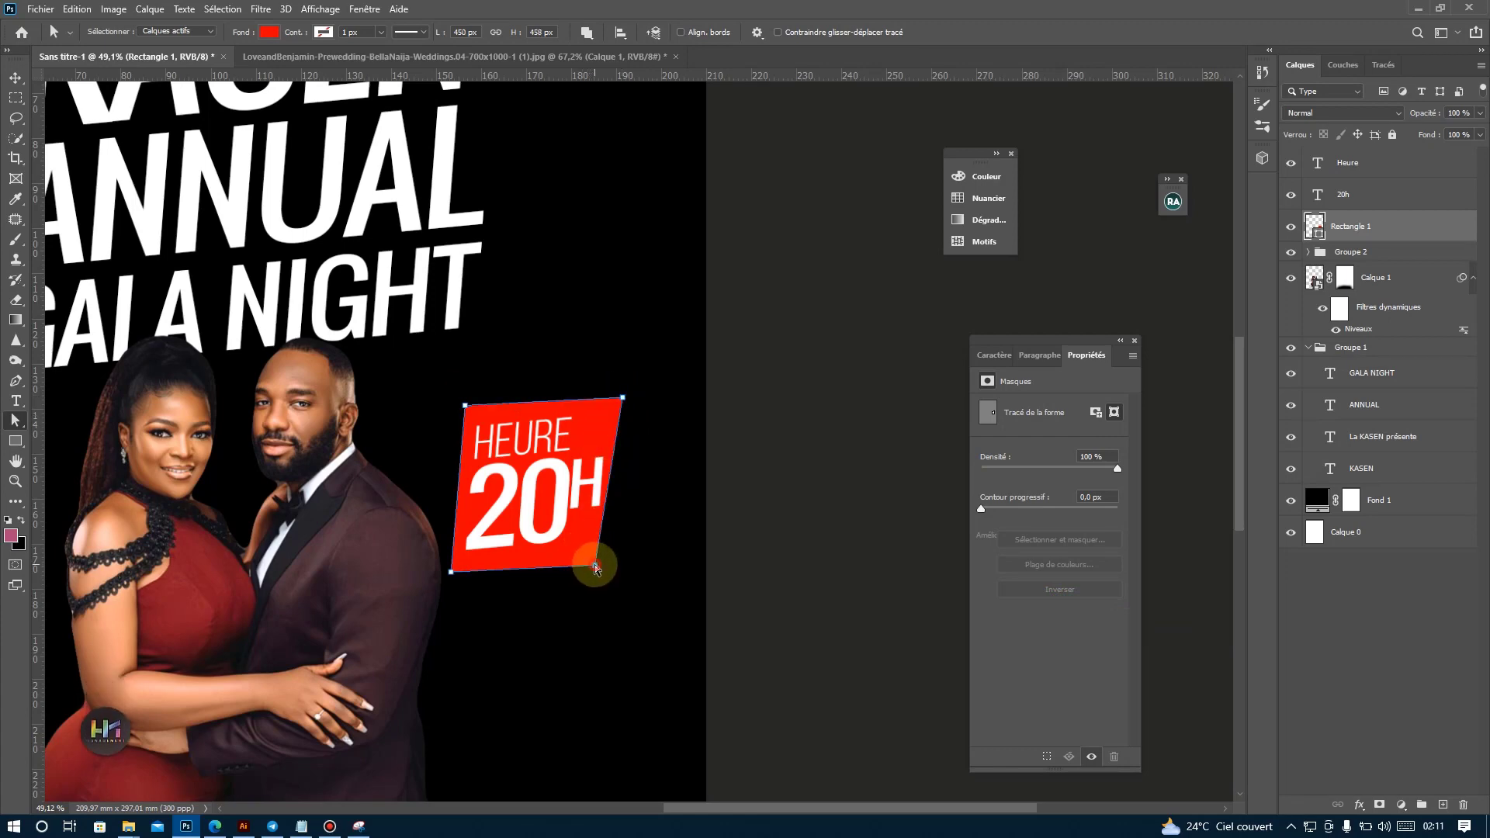
pyautogui.moveTo(595, 565); pyautogui.dragTo(626, 555)
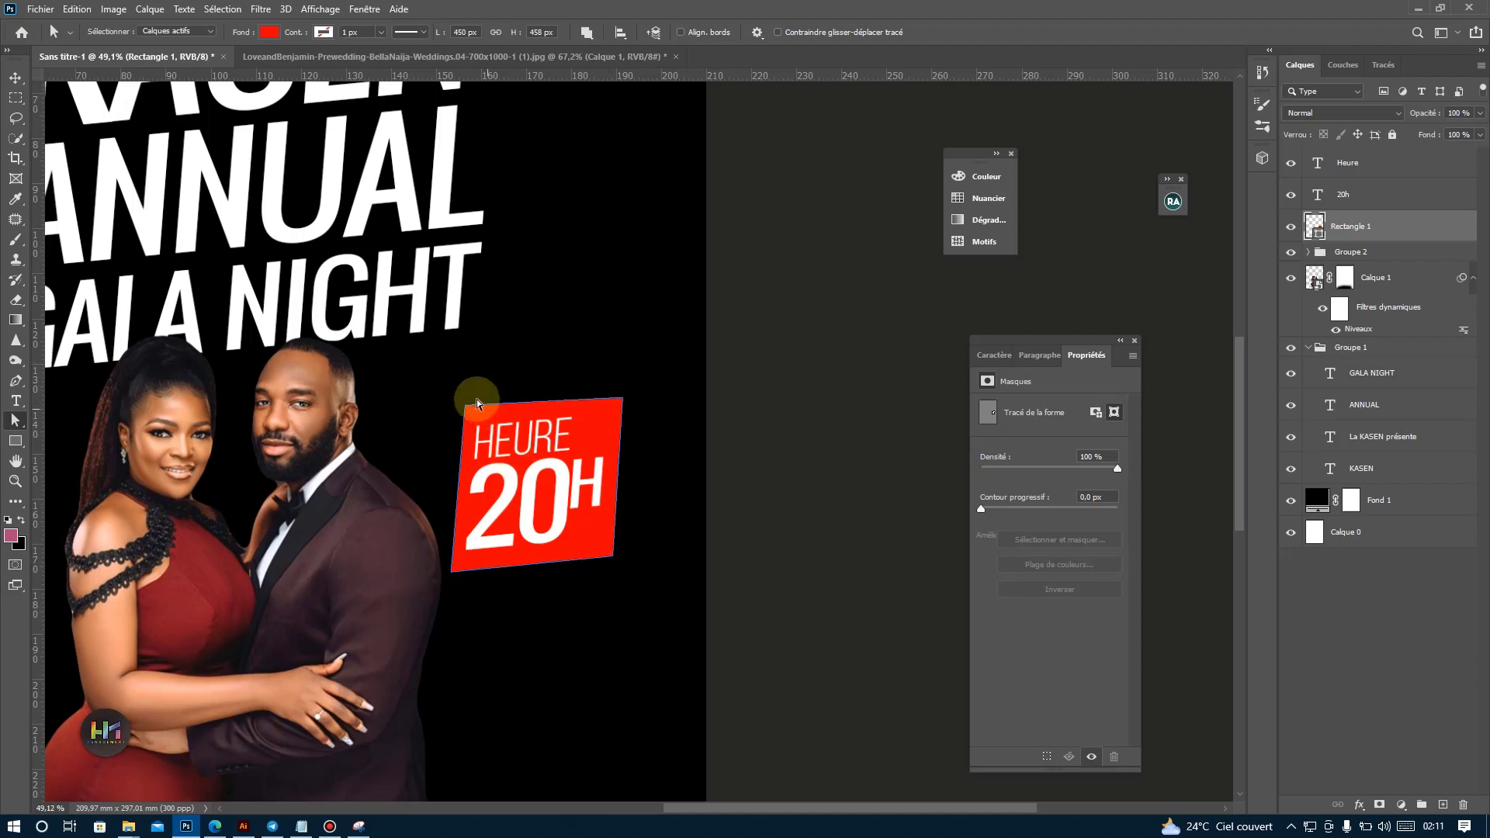
pyautogui.moveTo(466, 409); pyautogui.dragTo(466, 399)
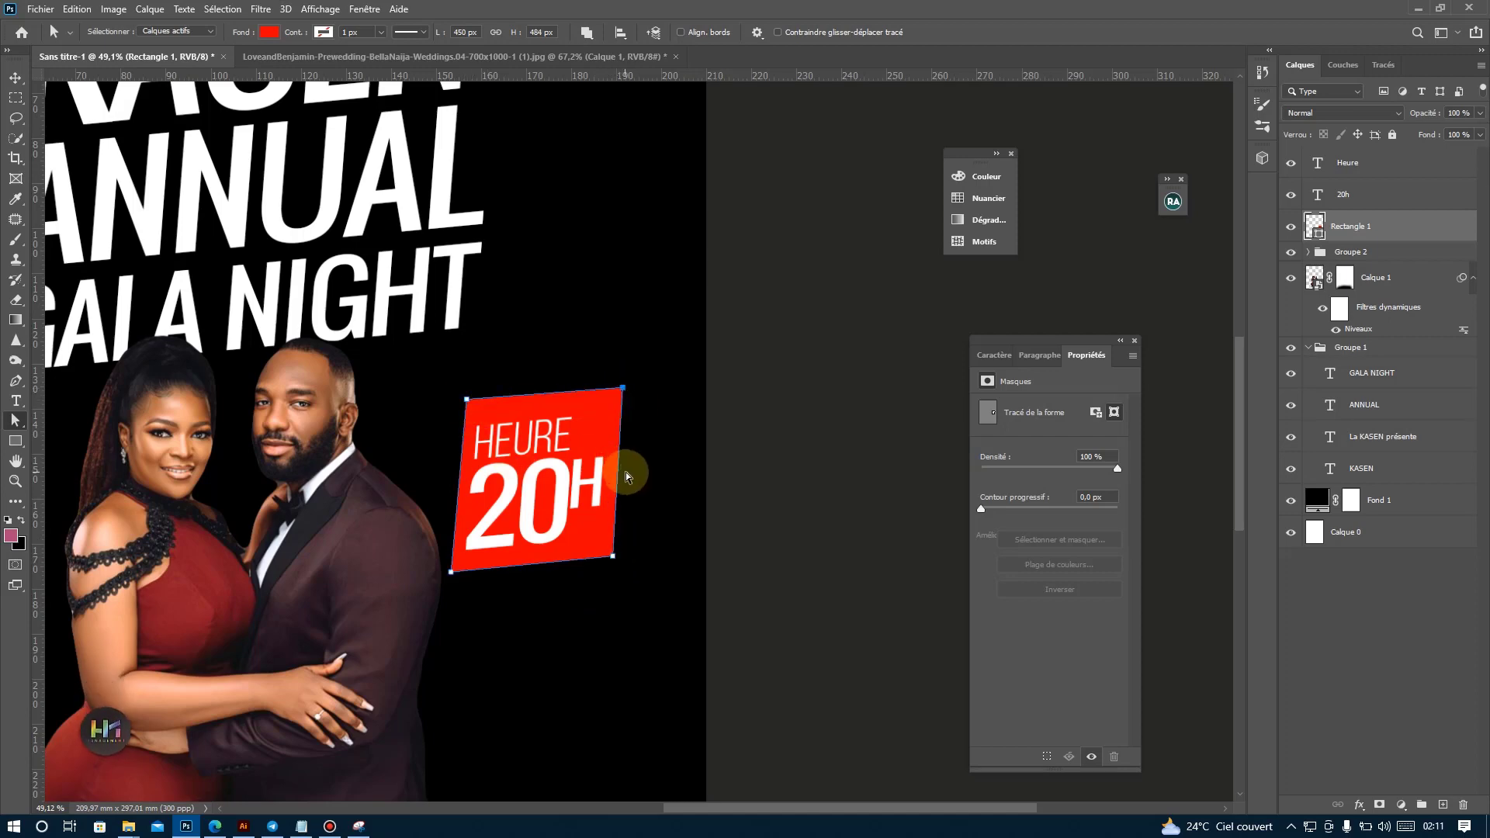
pyautogui.click(660, 476)
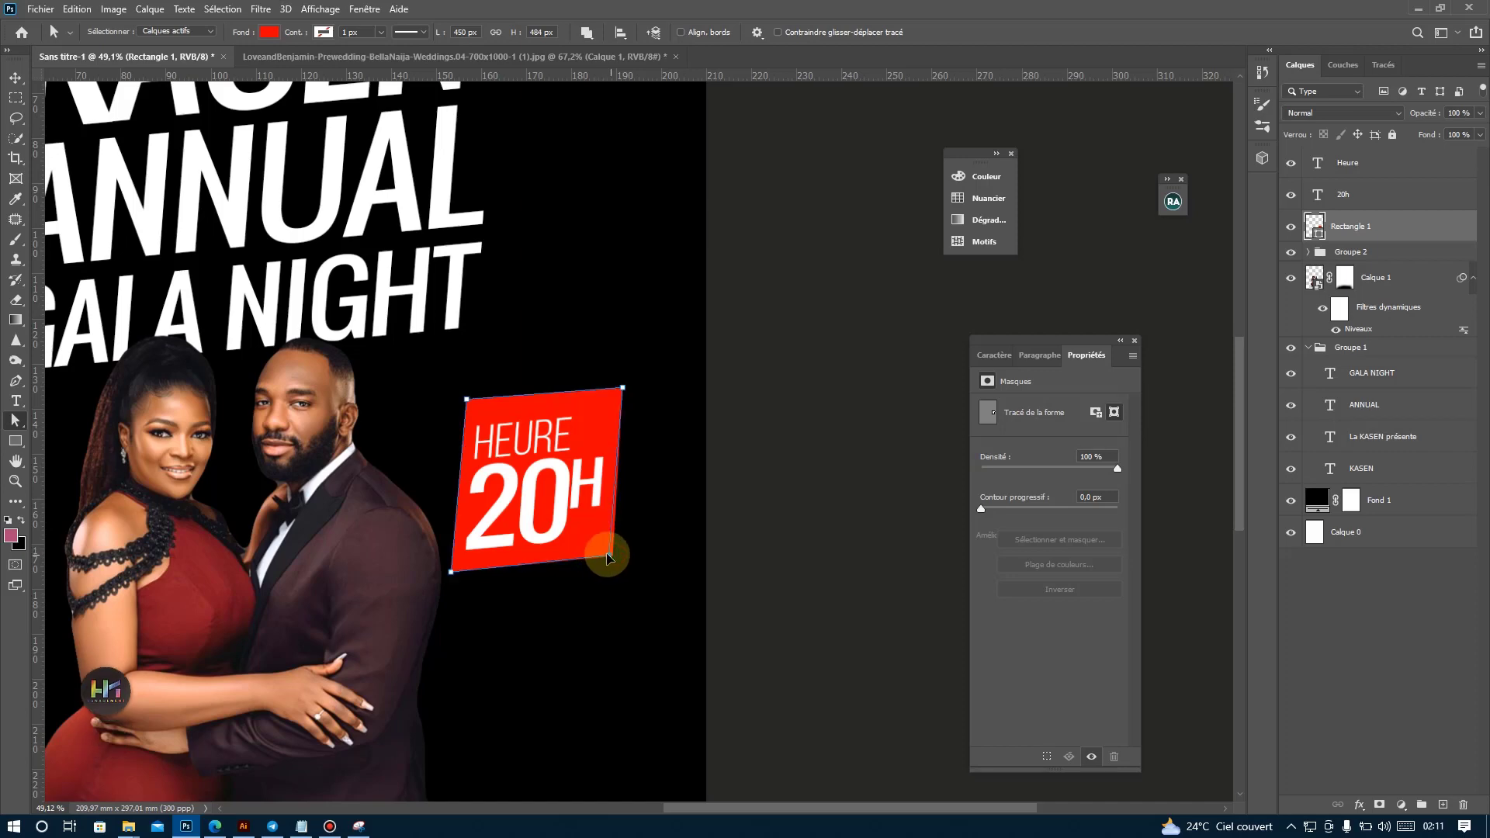
# Scale the HEURE and 20H texts down together to about 30 × 25 mm and centre them in the red shape.
pyautogui.click(16, 80)
pyautogui.click(1330, 197)
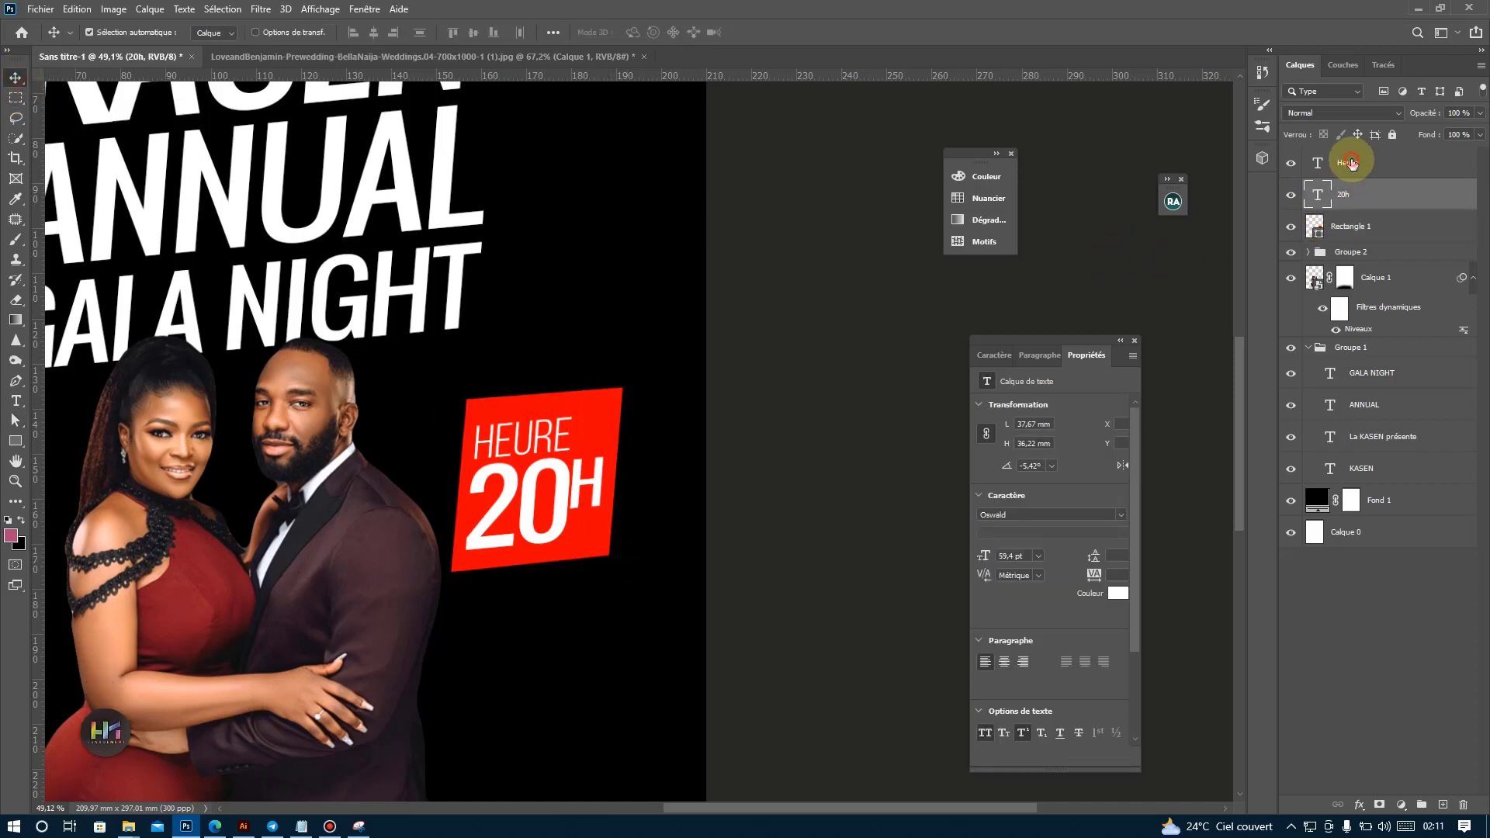
pyautogui.keyDown('shift'); pyautogui.click(1351, 163); pyautogui.keyUp('shift')
pyautogui.hotkey('ctrl', 't')
pyautogui.moveTo(534, 566); pyautogui.dragTo(543, 527)
pyautogui.press('Return')
pyautogui.moveTo(540, 439); pyautogui.dragTo(543, 449)
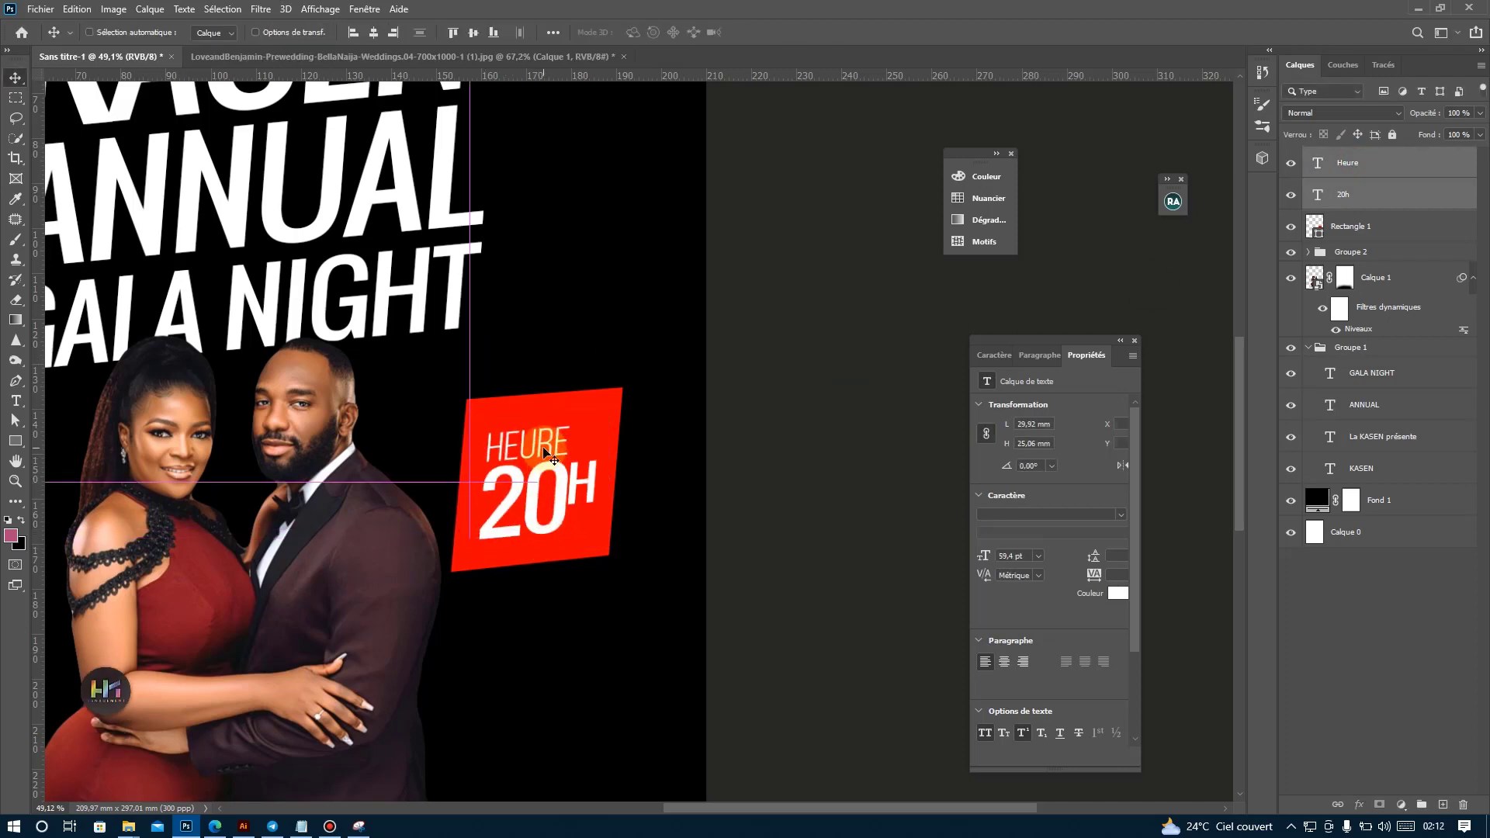
# Group the Heure, 20h and Rectangle 1 layers.
pyautogui.scroll(-4, 548, 457)
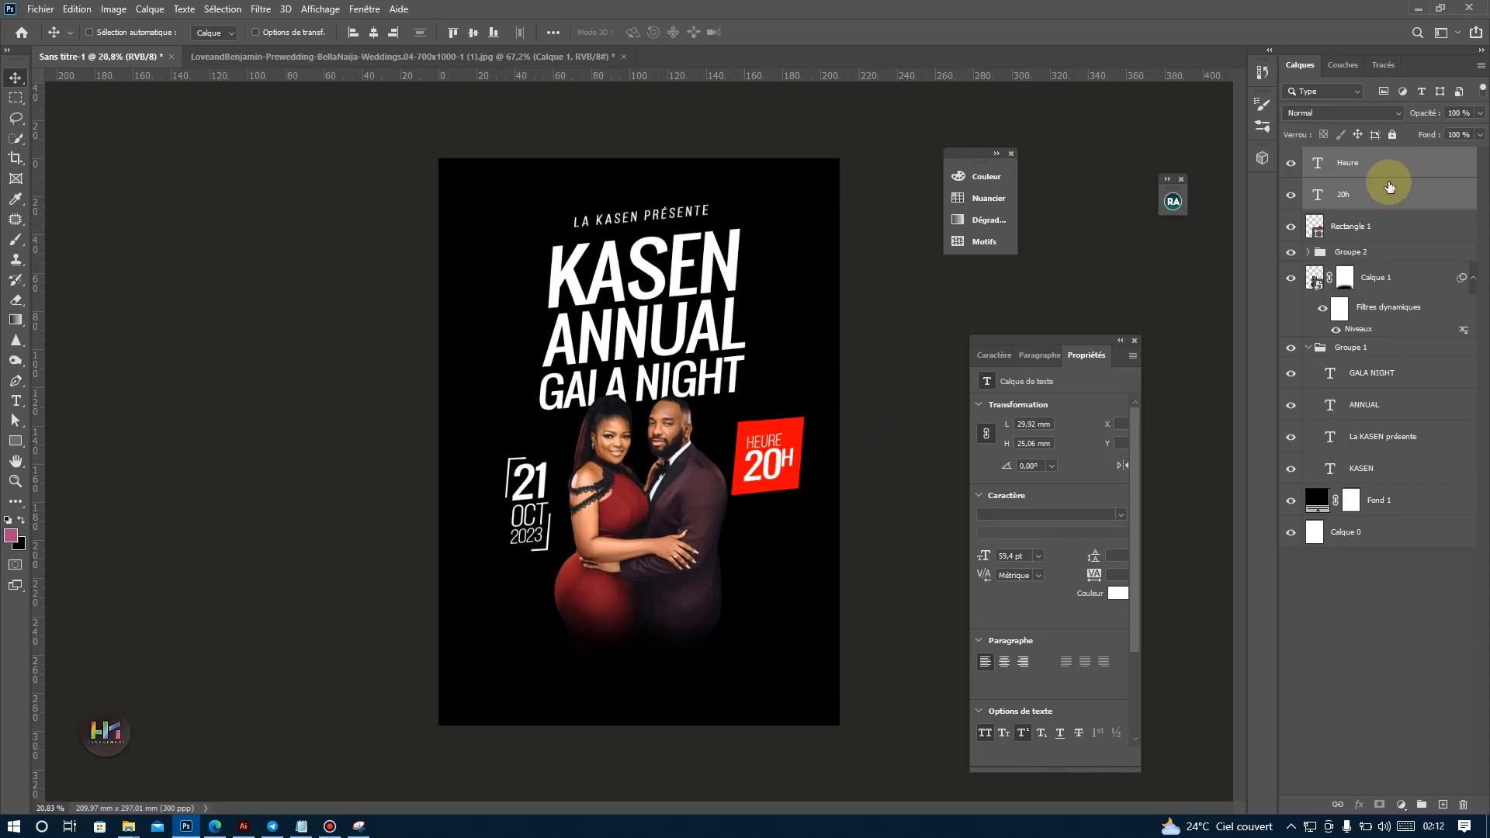
pyautogui.keyDown('shift'); pyautogui.click(1371, 227); pyautogui.keyUp('shift')
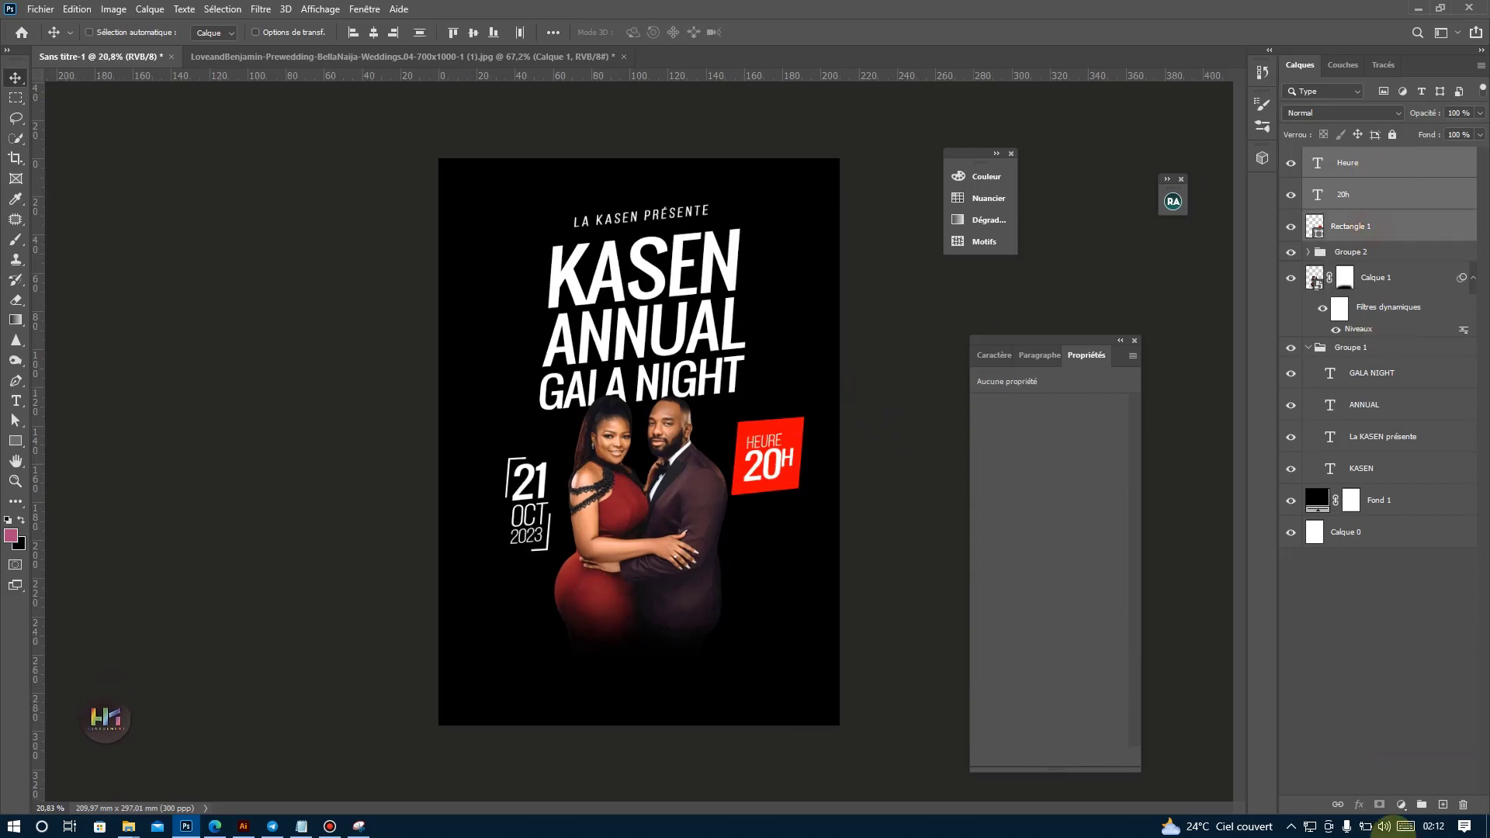
pyautogui.click(1420, 807)
# Move the HEURE 20H group against the man's shoulder and nudge the couple's Calque 1 up slightly.
pyautogui.hotkey('ctrl', 't')
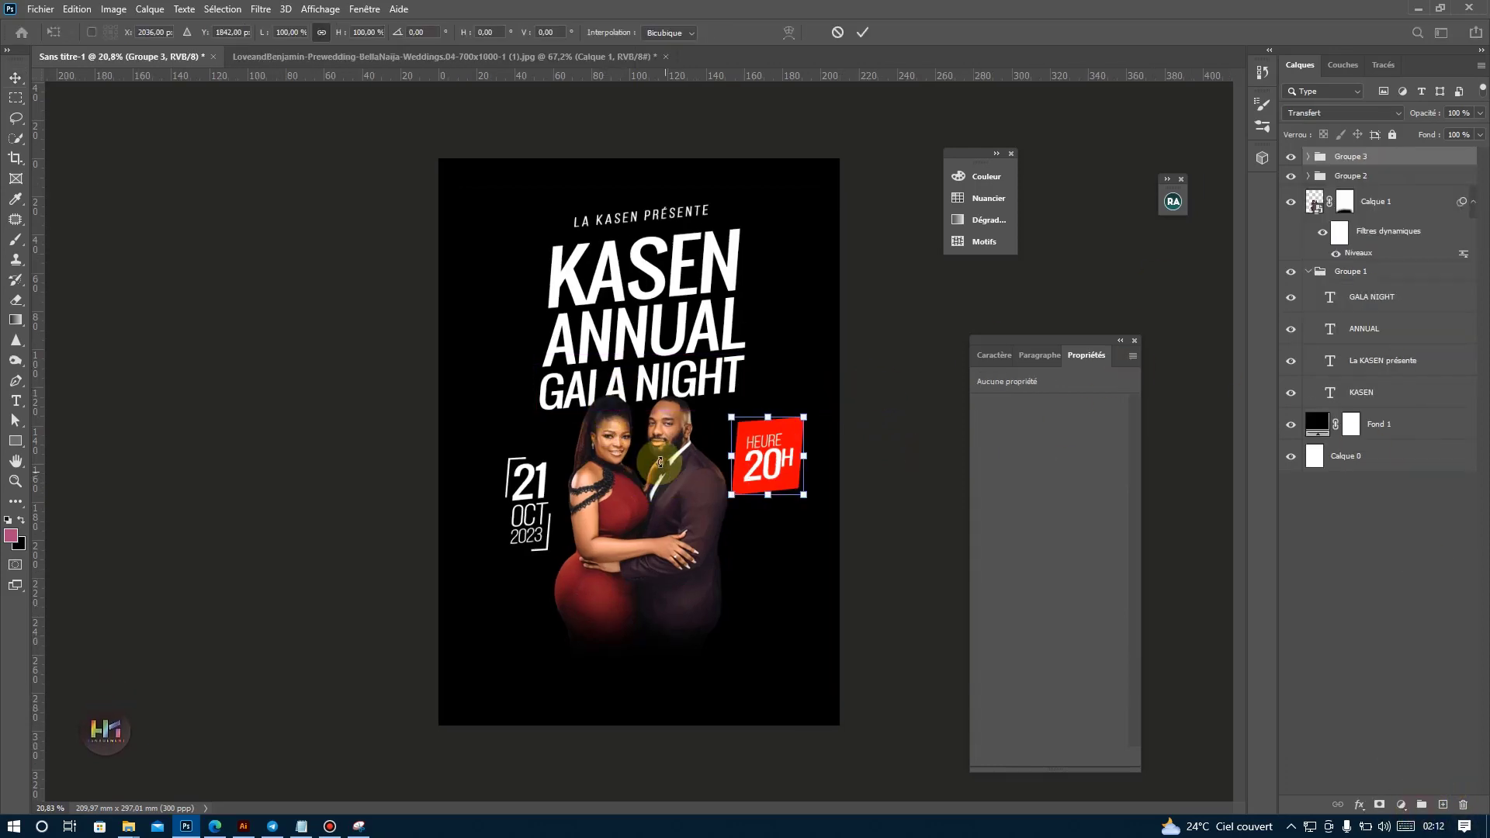
pyautogui.press('Return')
pyautogui.moveTo(794, 461); pyautogui.dragTo(770, 463)
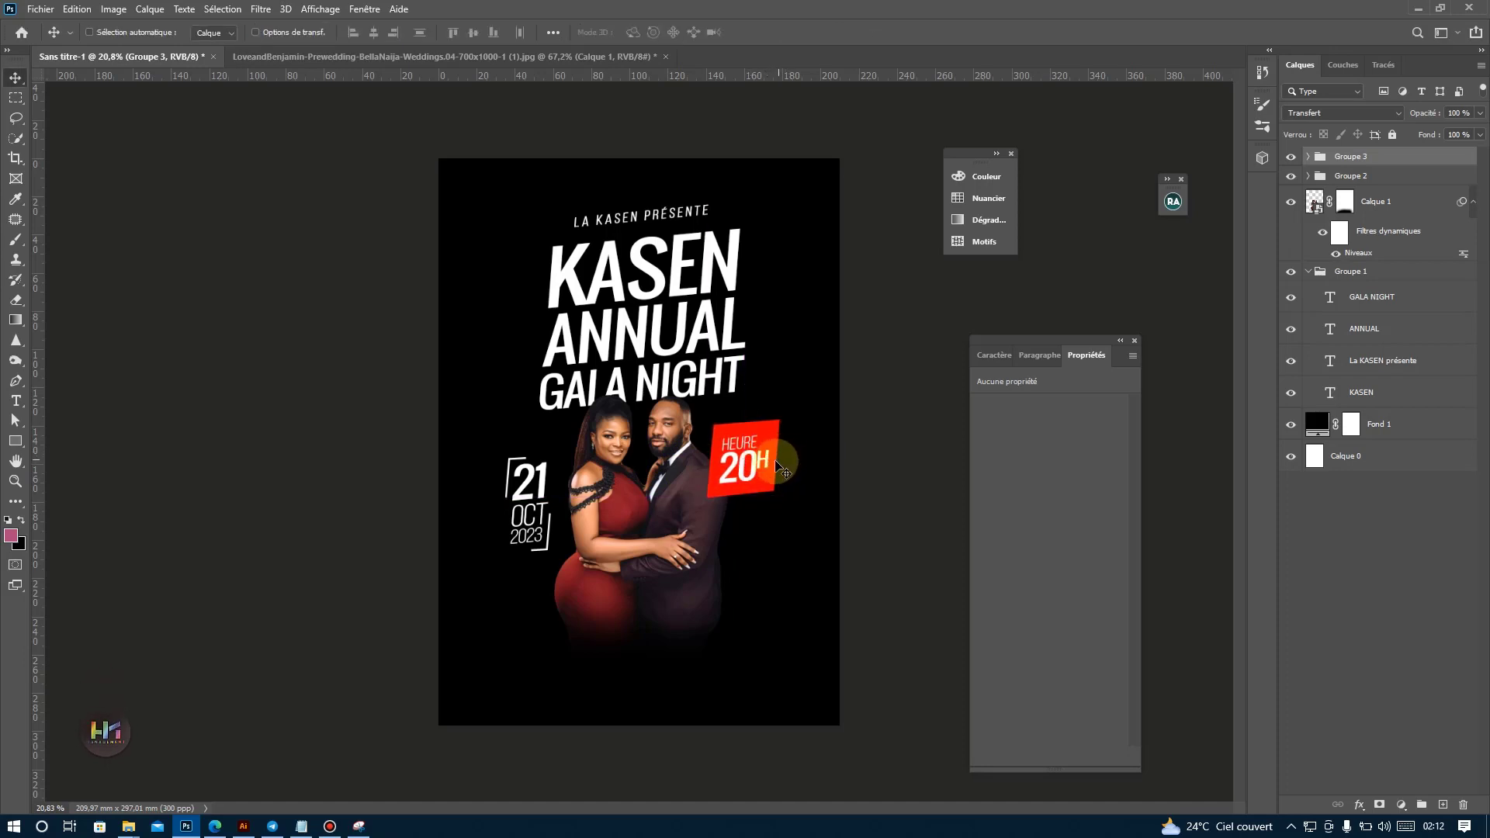
pyautogui.moveTo(688, 512); pyautogui.dragTo(693, 549)
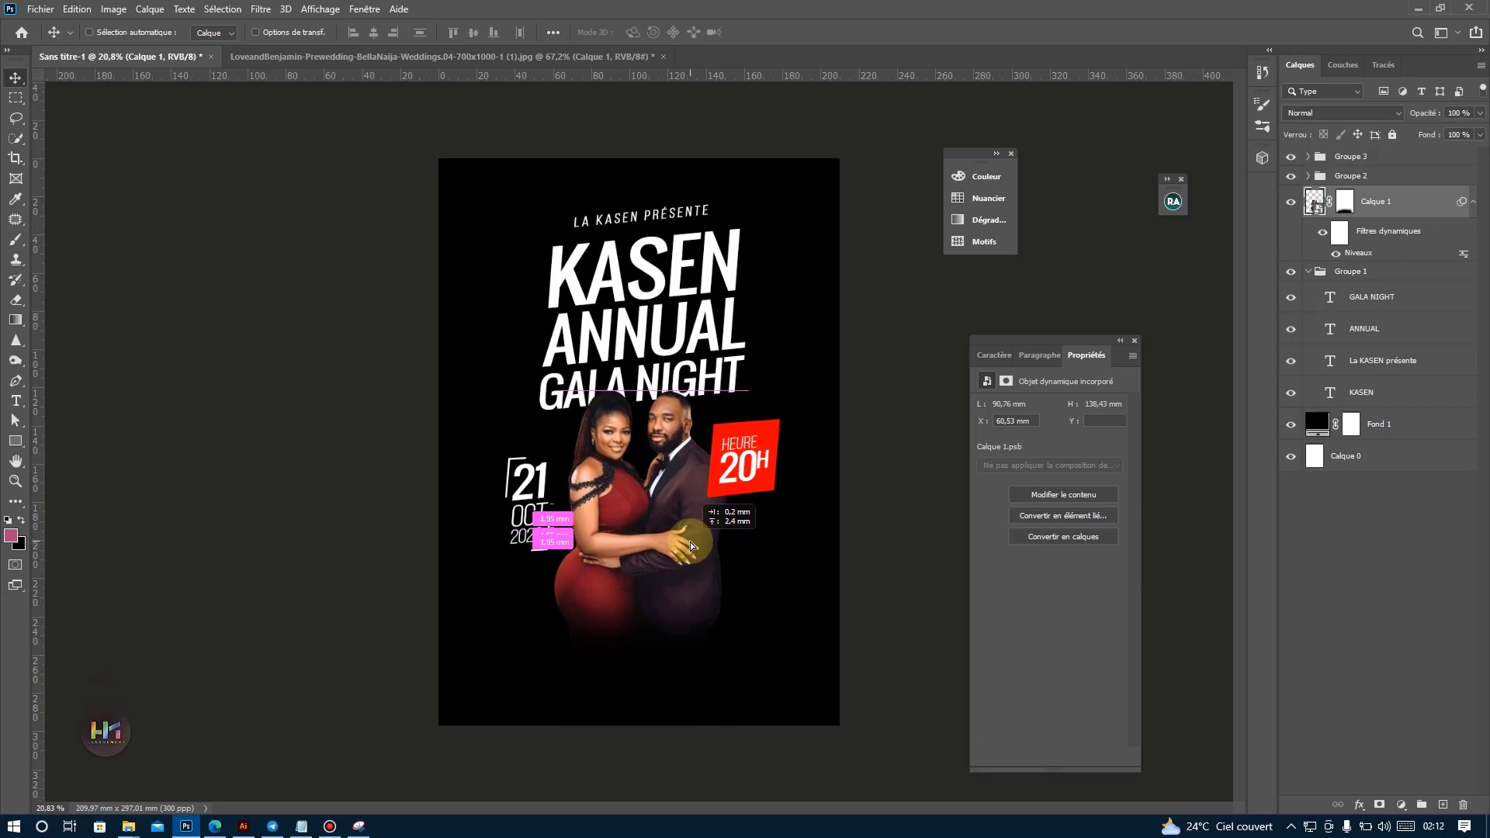
# Lower the opacity of Rectangle 1 for a darker red and collapse Groupe 3.
pyautogui.click(712, 493)
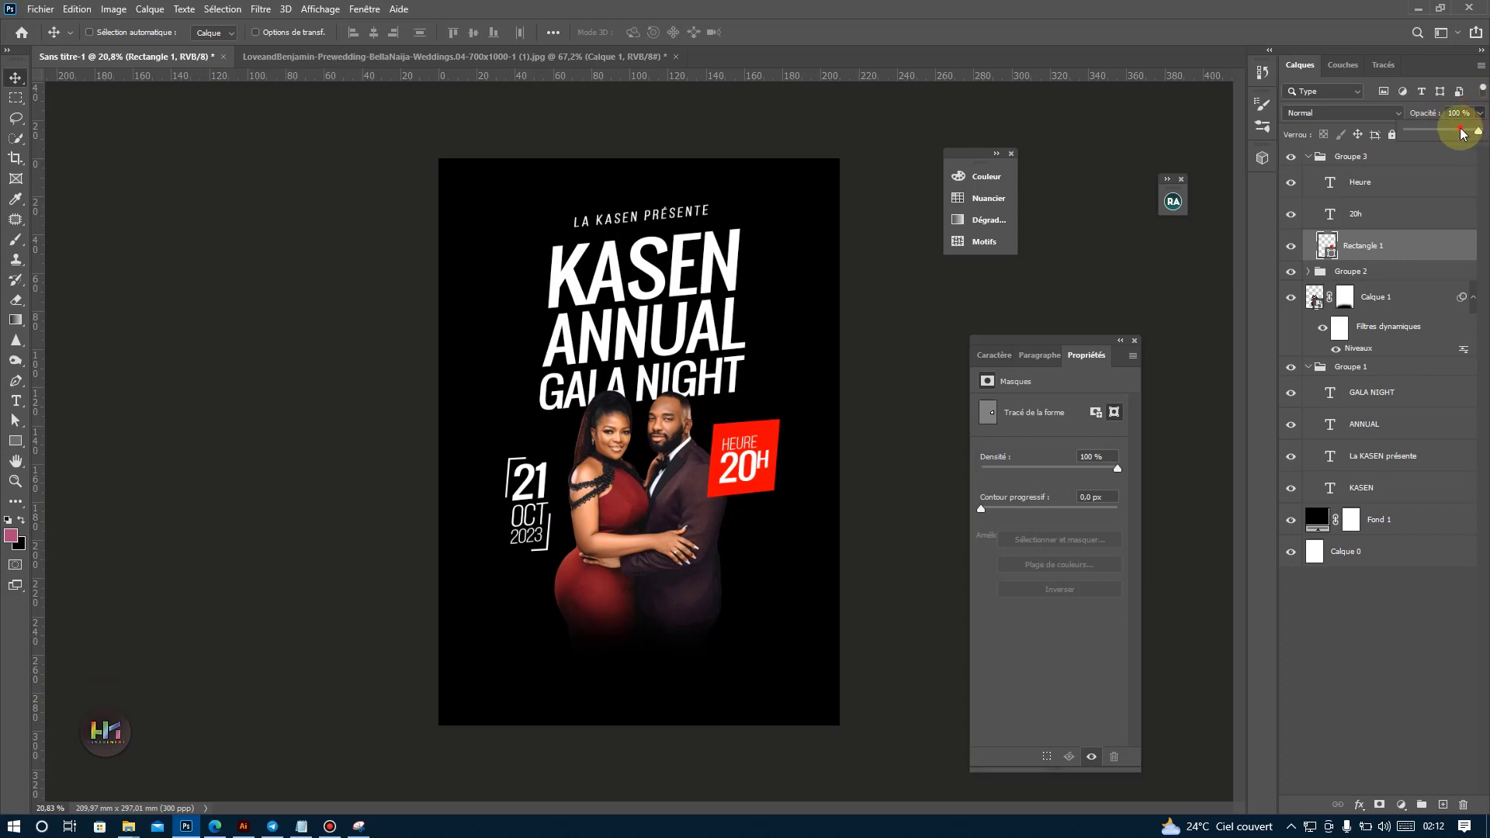
pyautogui.moveTo(1462, 133)
pyautogui.mouseDown()
pyautogui.moveTo(1443, 132)
pyautogui.moveTo(1459, 133)
pyautogui.mouseUp()
pyautogui.click(1309, 156)
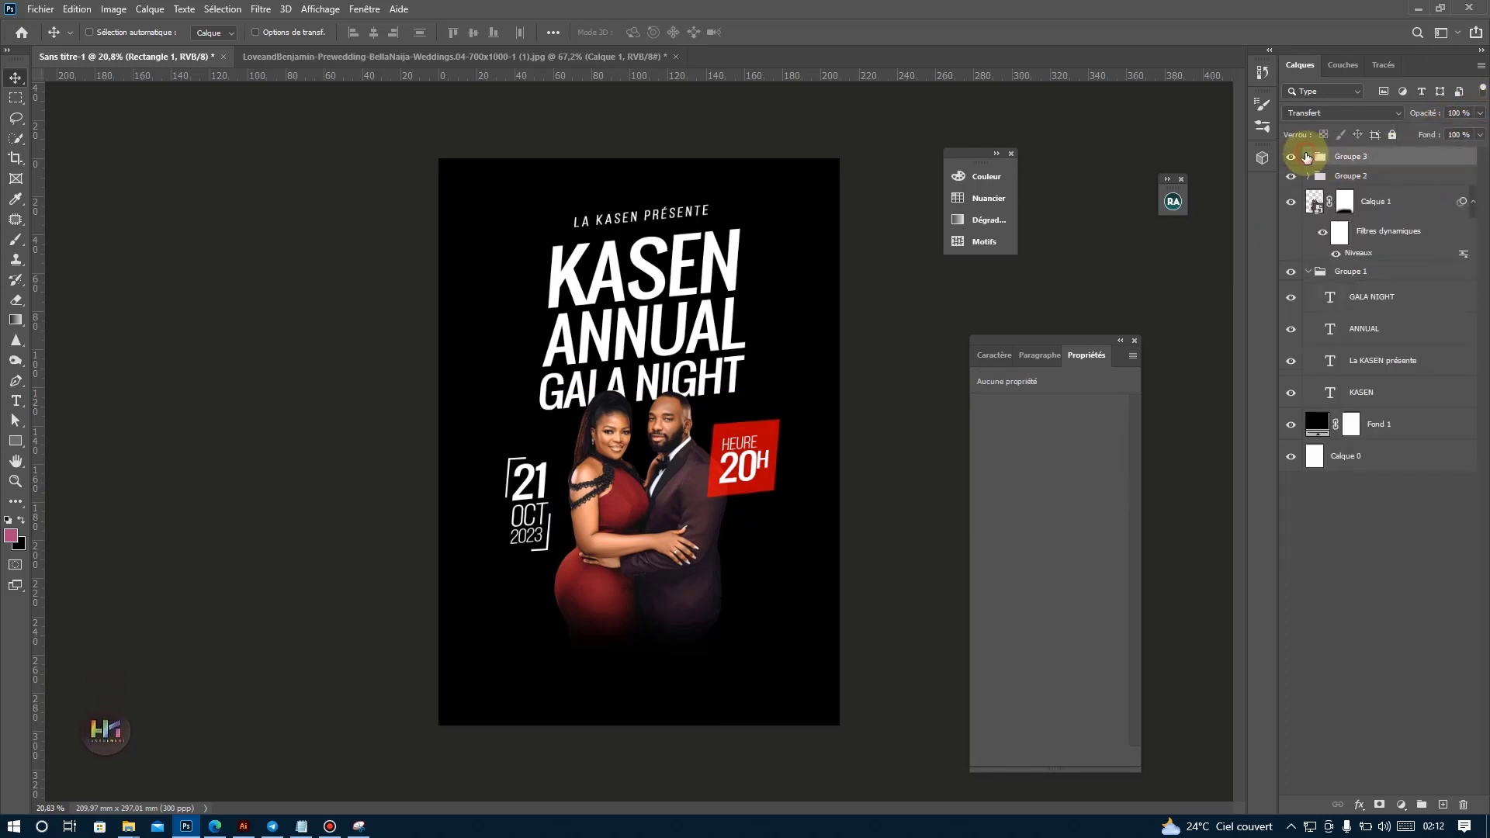
# Collapse the title's Groupe 1, rotate the group by about -4.25° and scale it down slightly.
pyautogui.click(1327, 271)
pyautogui.click(1308, 270)
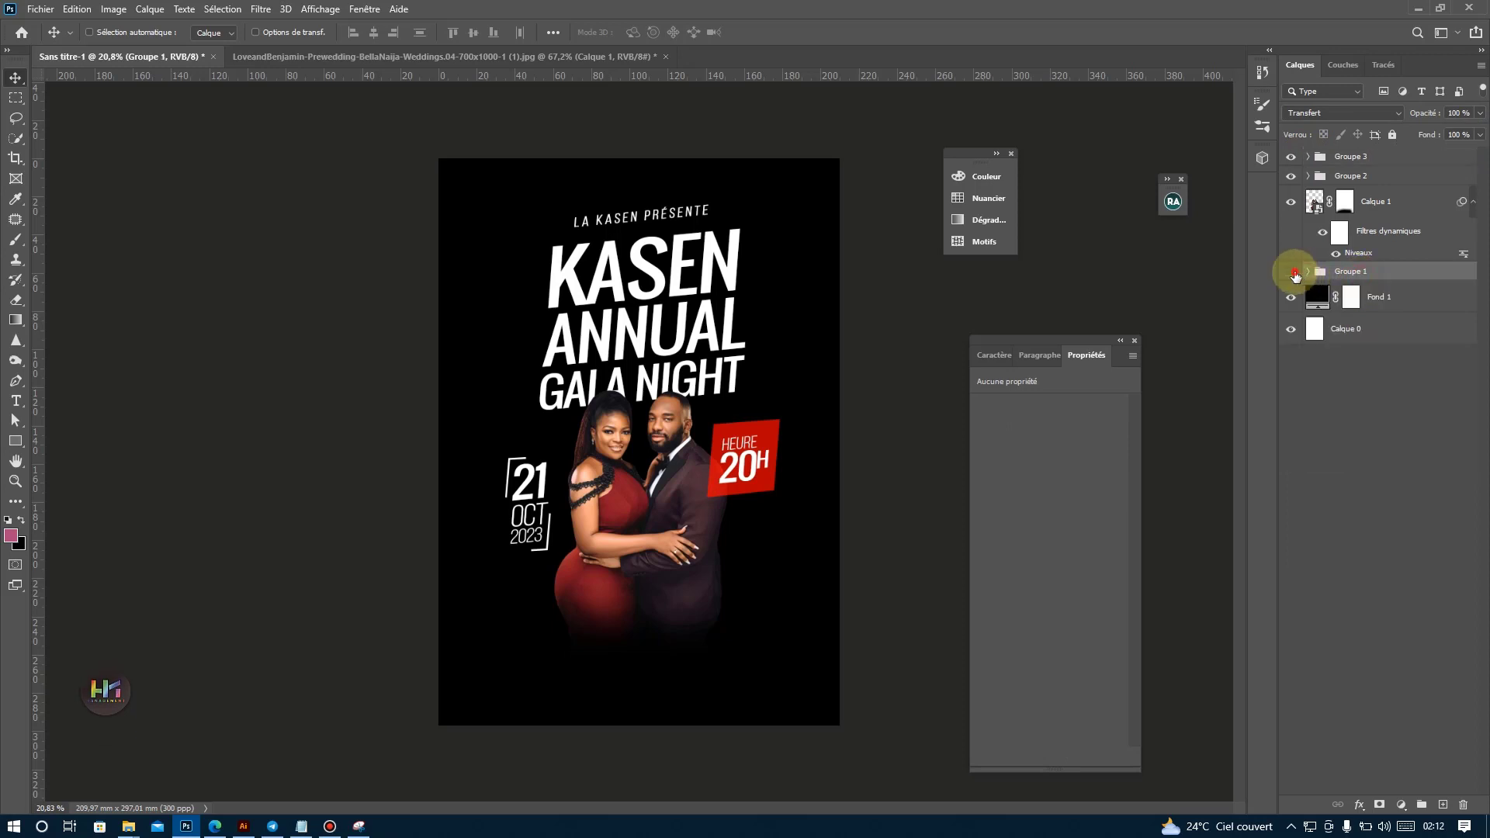
pyautogui.click(1291, 271)
pyautogui.click(1292, 272)
pyautogui.hotkey('ctrl', 't')
pyautogui.moveTo(757, 506); pyautogui.dragTo(768, 499)
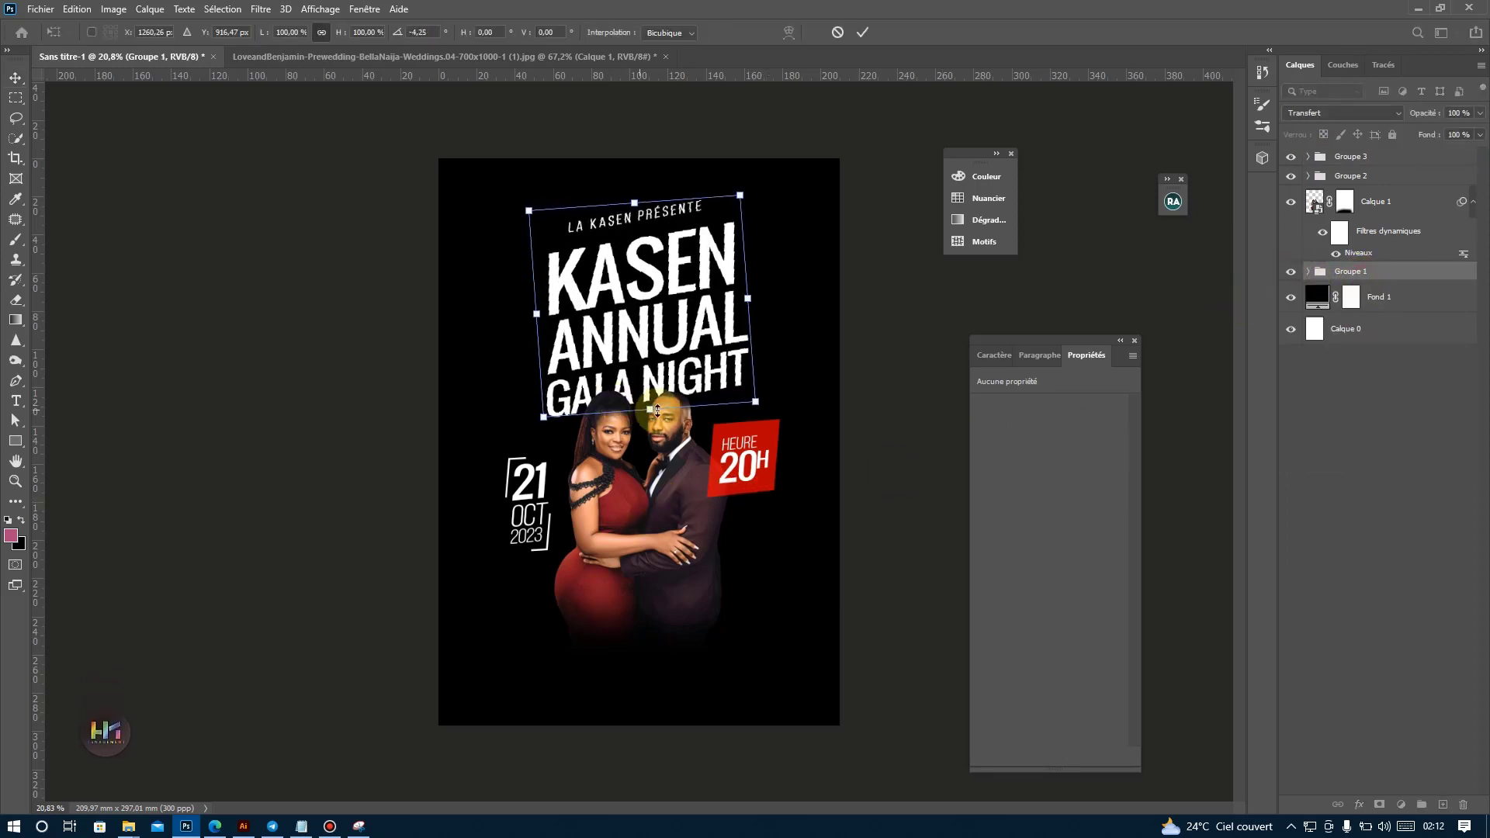
pyautogui.moveTo(649, 409); pyautogui.dragTo(658, 399)
pyautogui.press('Return')
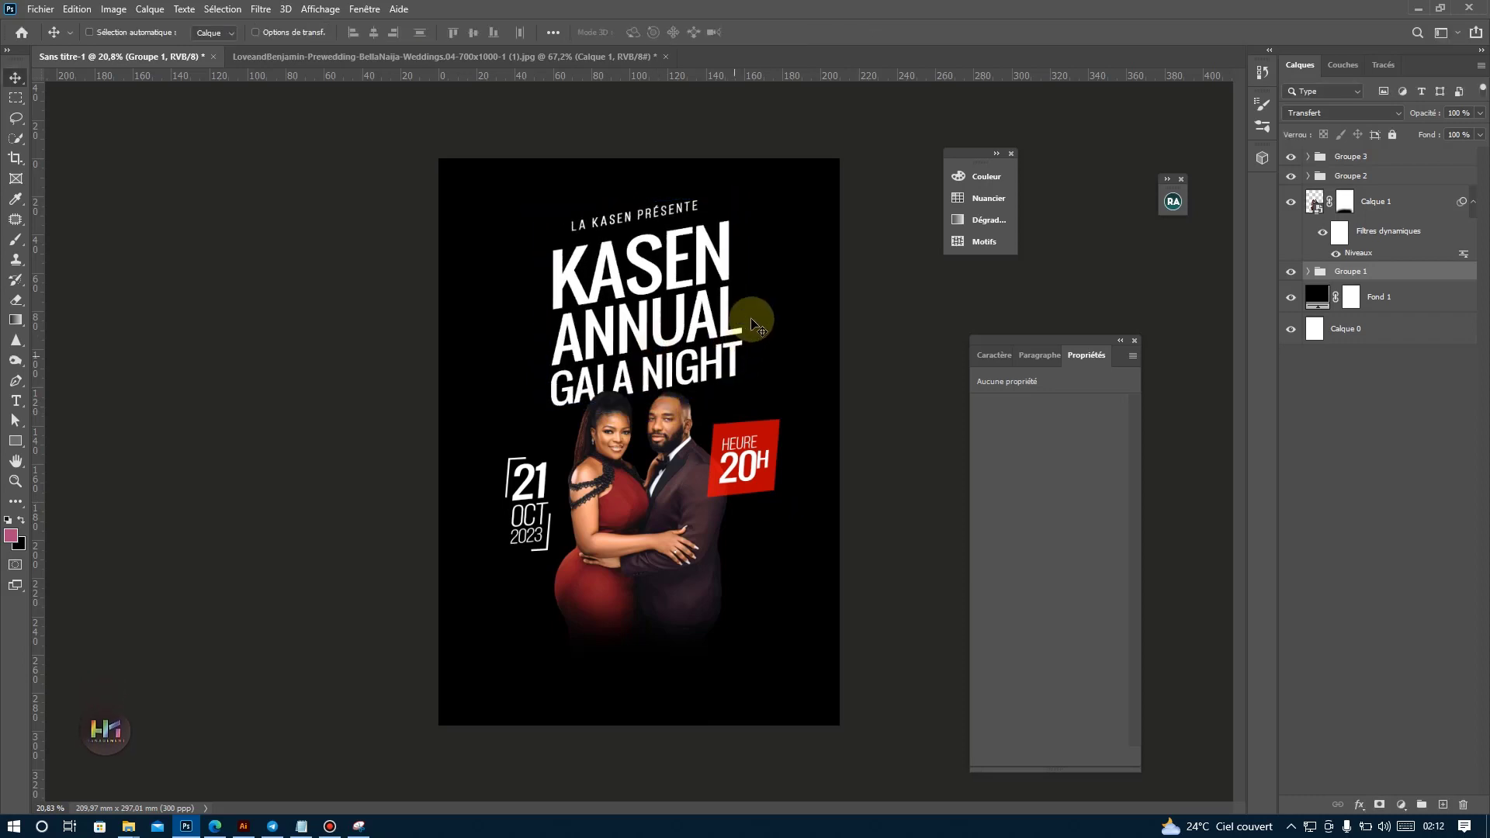
# Undo the last changes to the title group and redo them to compare both versions.
pyautogui.scroll(1, 780, 275)
pyautogui.hotkey('ctrl', 'z')
pyautogui.hotkey('ctrl', 'z')
pyautogui.hotkey('ctrl', 'z')
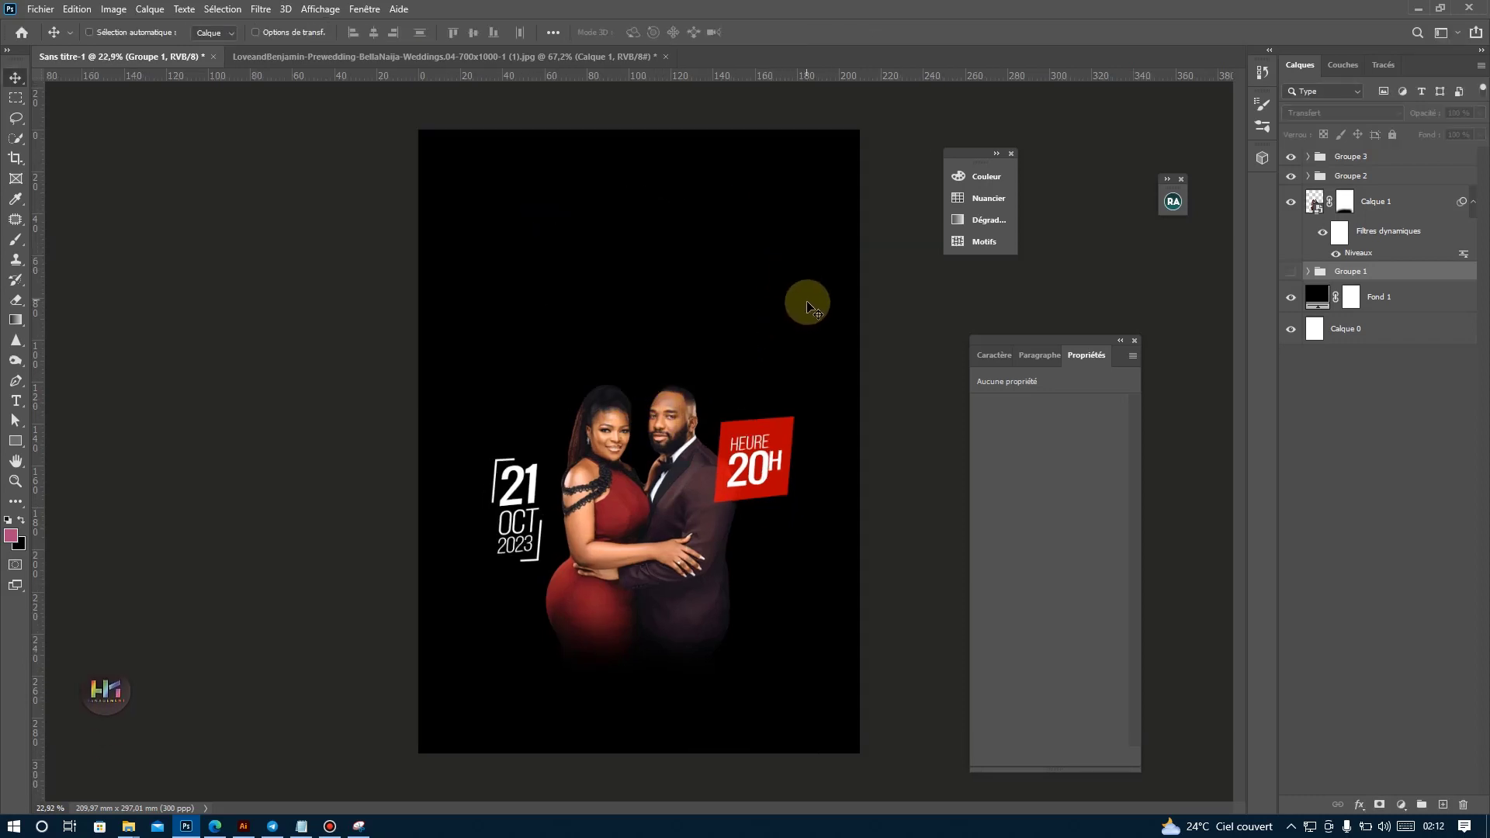
pyautogui.hotkey('ctrl', 'shift', 'z')
pyautogui.hotkey('ctrl', 'shift', 'z')
pyautogui.hotkey('ctrl', 'shift', 'z')
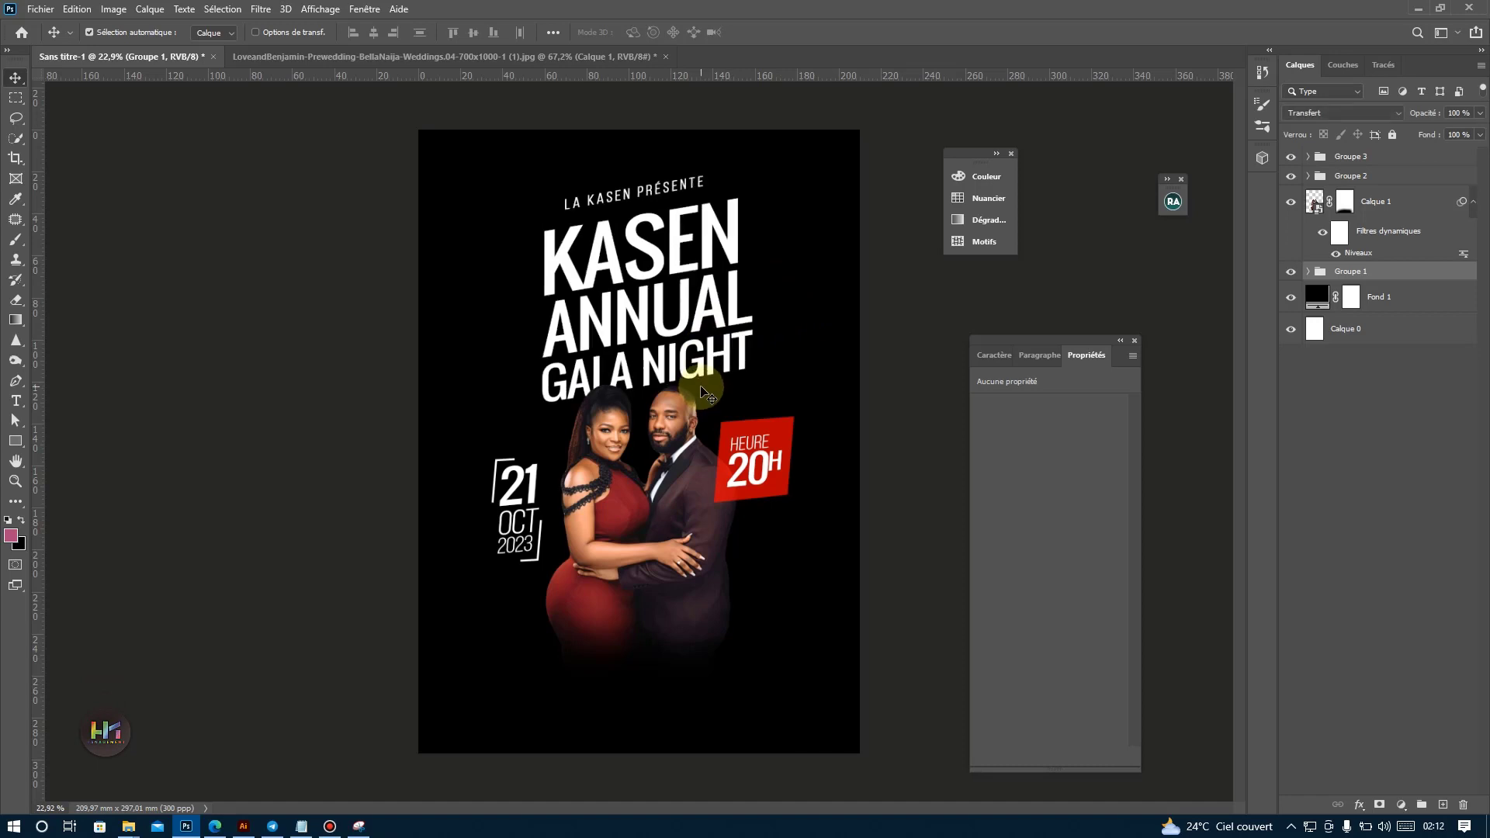
# Try scaling the title's Groupe 1 down to about 92% and undo it.
pyautogui.hotkey('ctrl', 't')
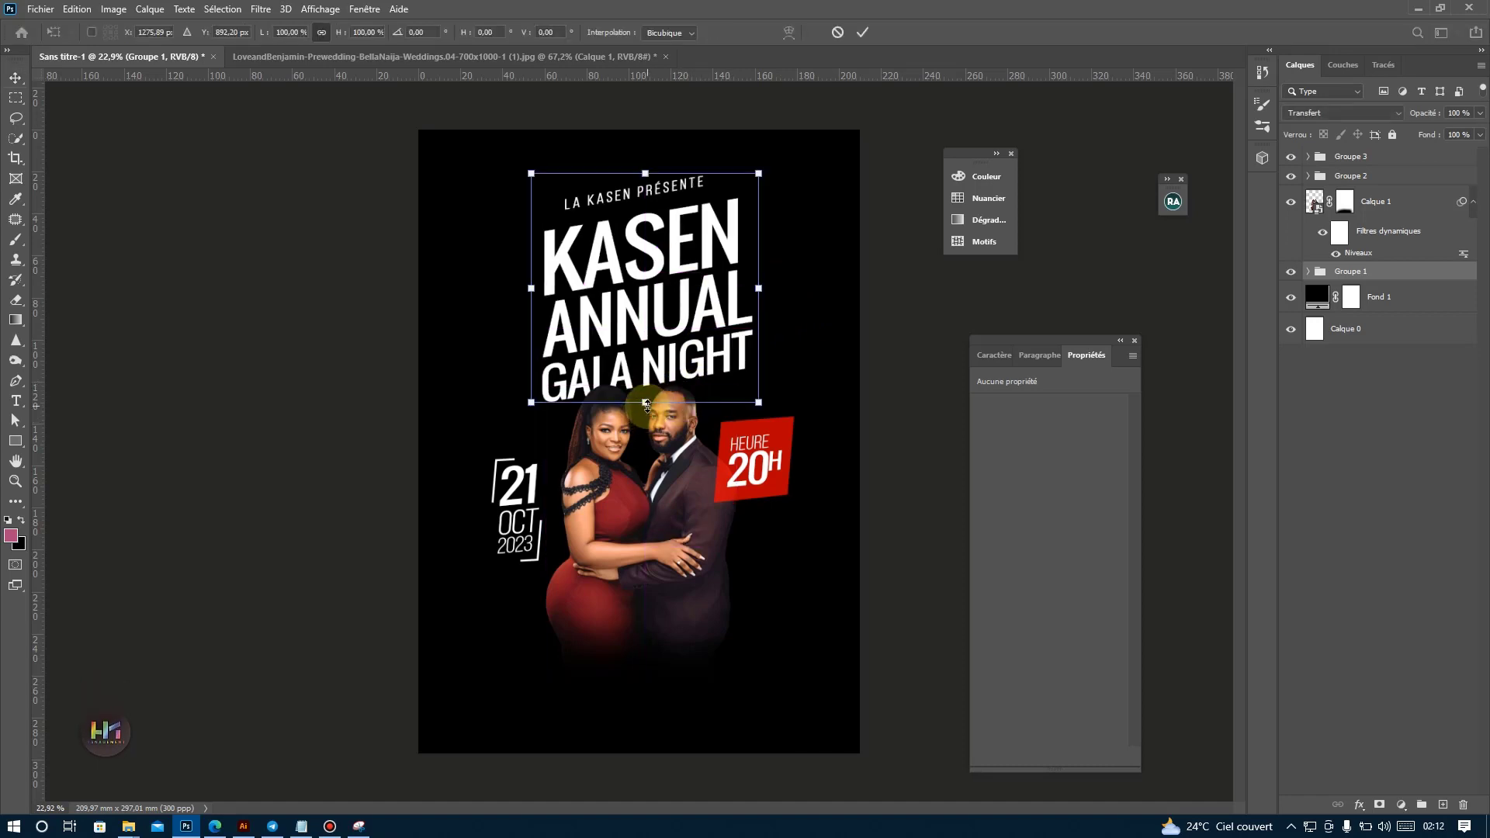
pyautogui.moveTo(646, 404)
pyautogui.mouseDown()
pyautogui.moveTo(651, 455)
pyautogui.moveTo(661, 401)
pyautogui.mouseUp()
pyautogui.moveTo(661, 401); pyautogui.dragTo(664, 391)
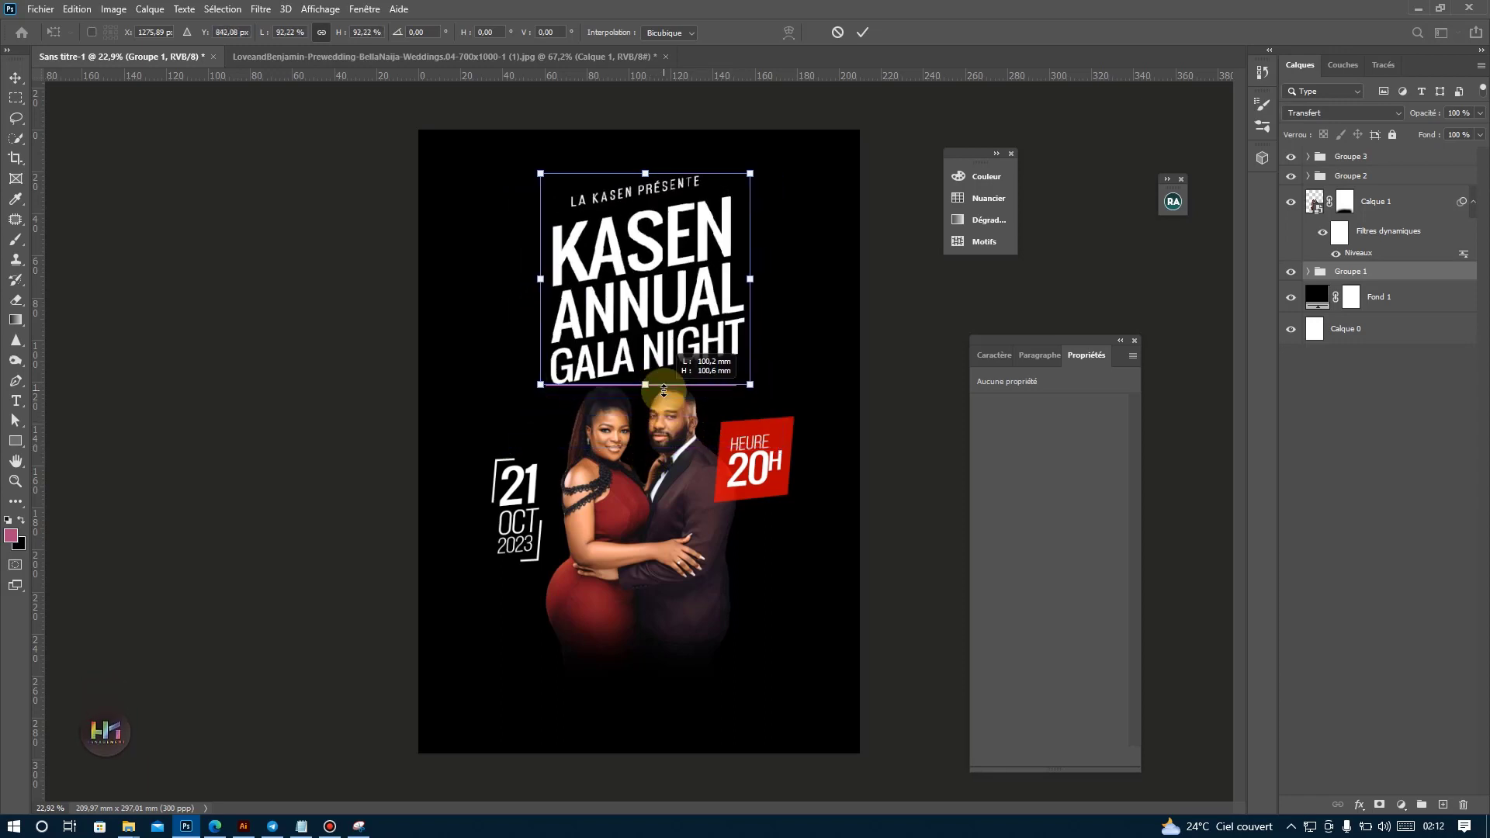
pyautogui.press('Return')
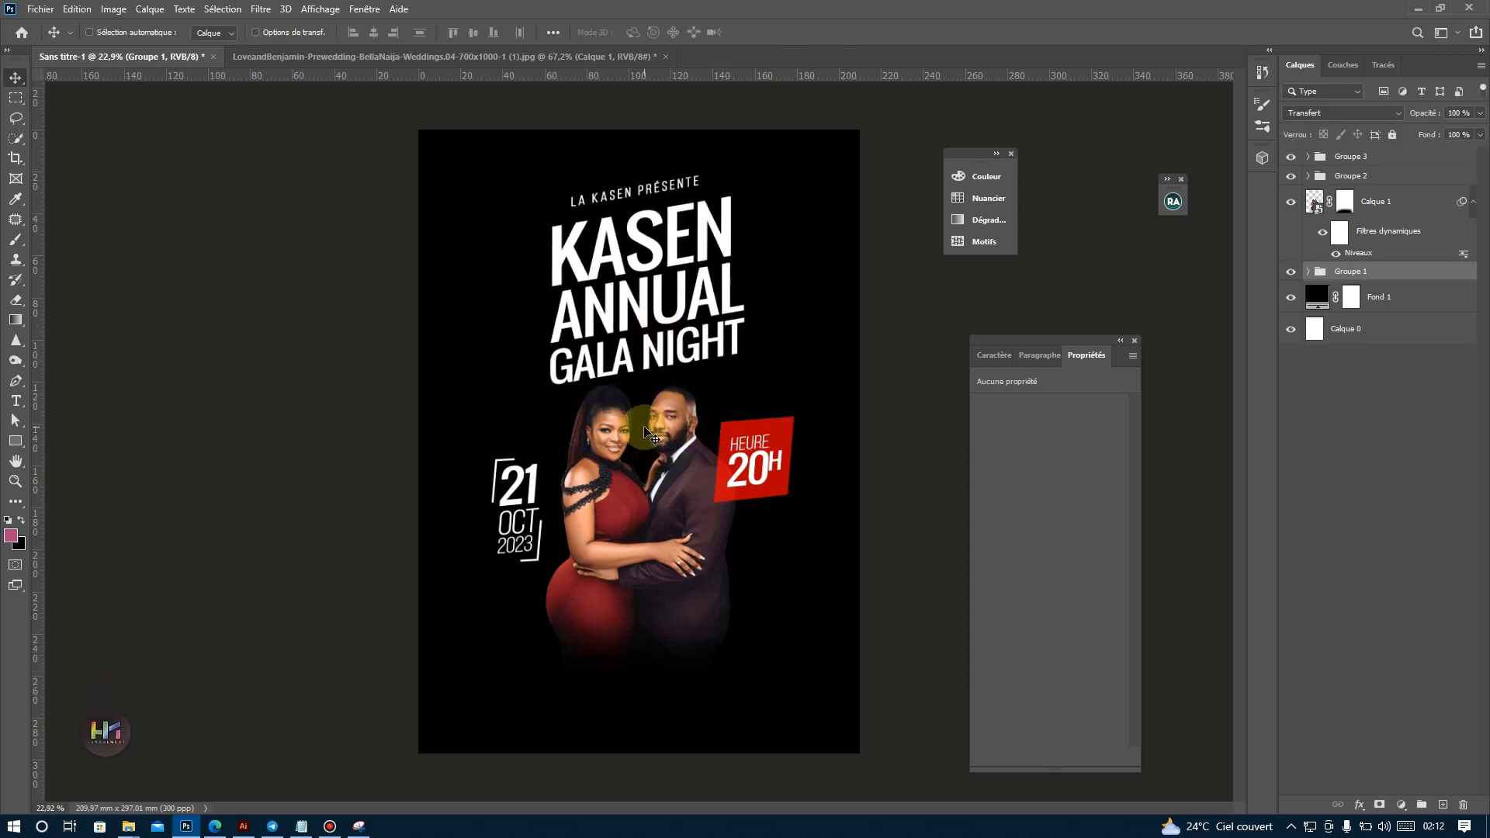
pyautogui.hotkey('ctrl', 'z')
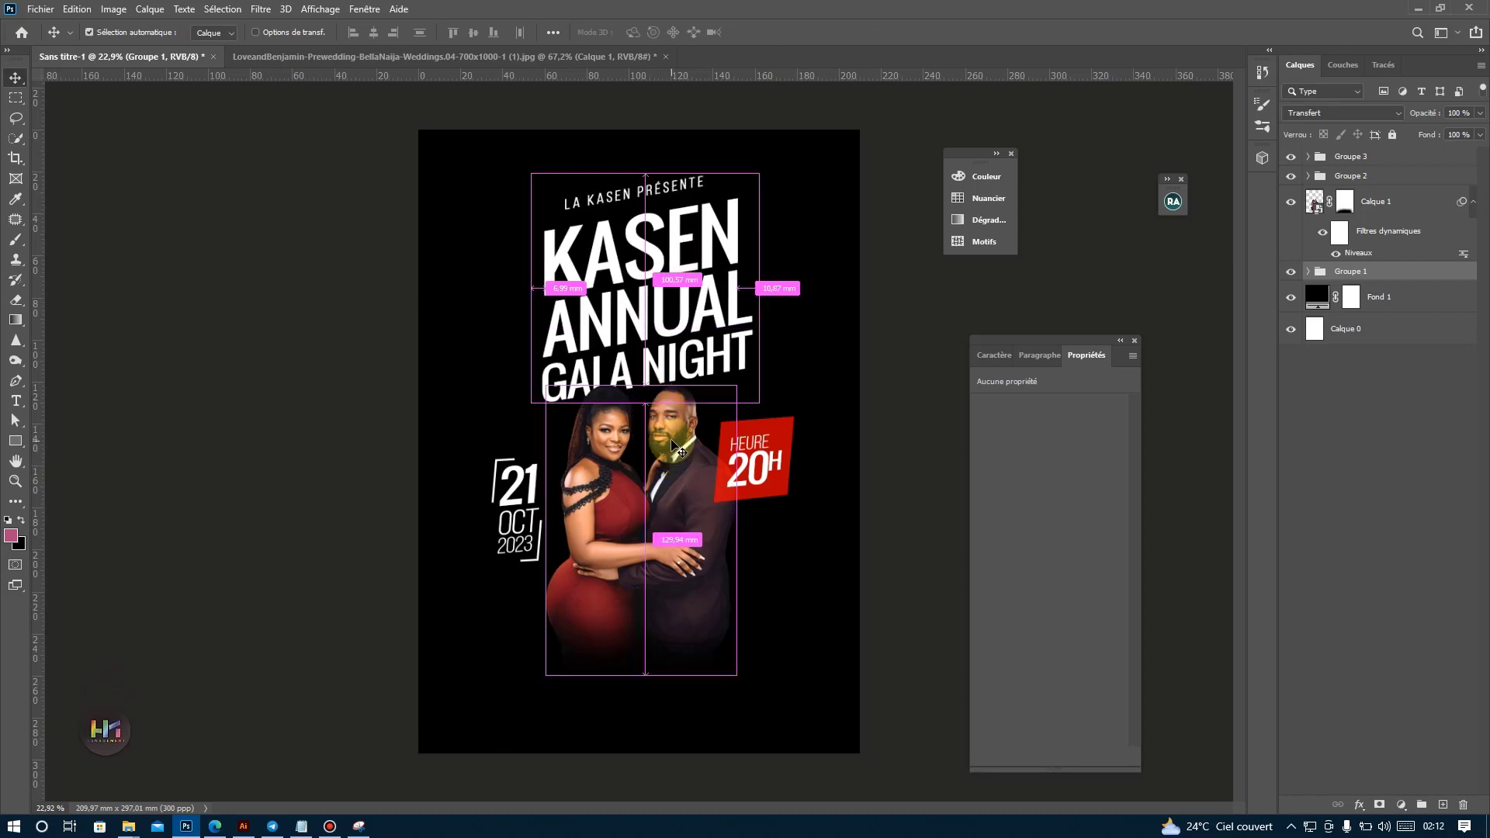
# Scale the title's Groupe 1 down to about 98%.
pyautogui.hotkey('ctrl', 't')
pyautogui.moveTo(648, 409); pyautogui.dragTo(651, 381)
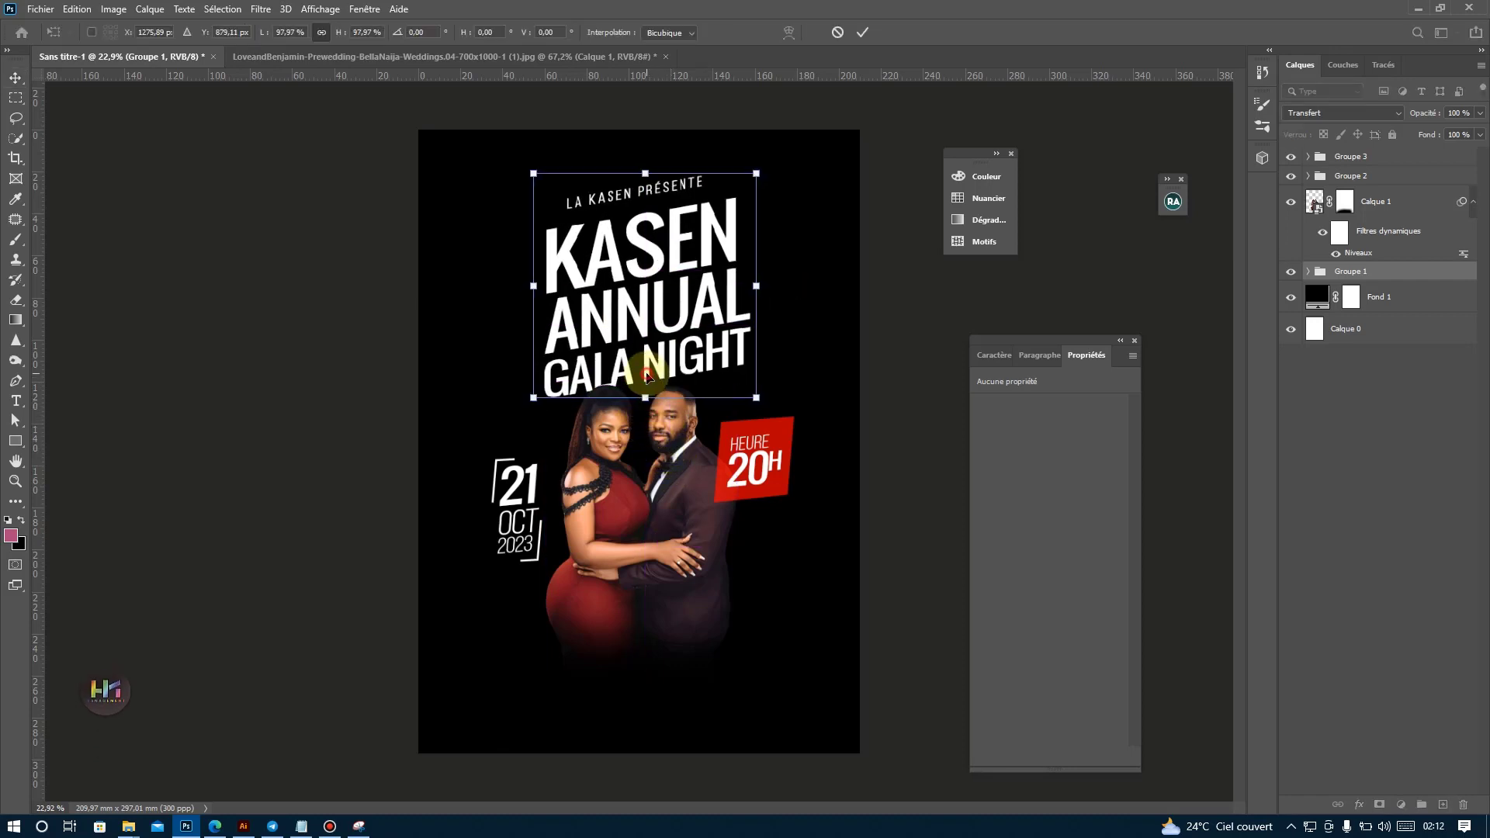
pyautogui.press('Return')
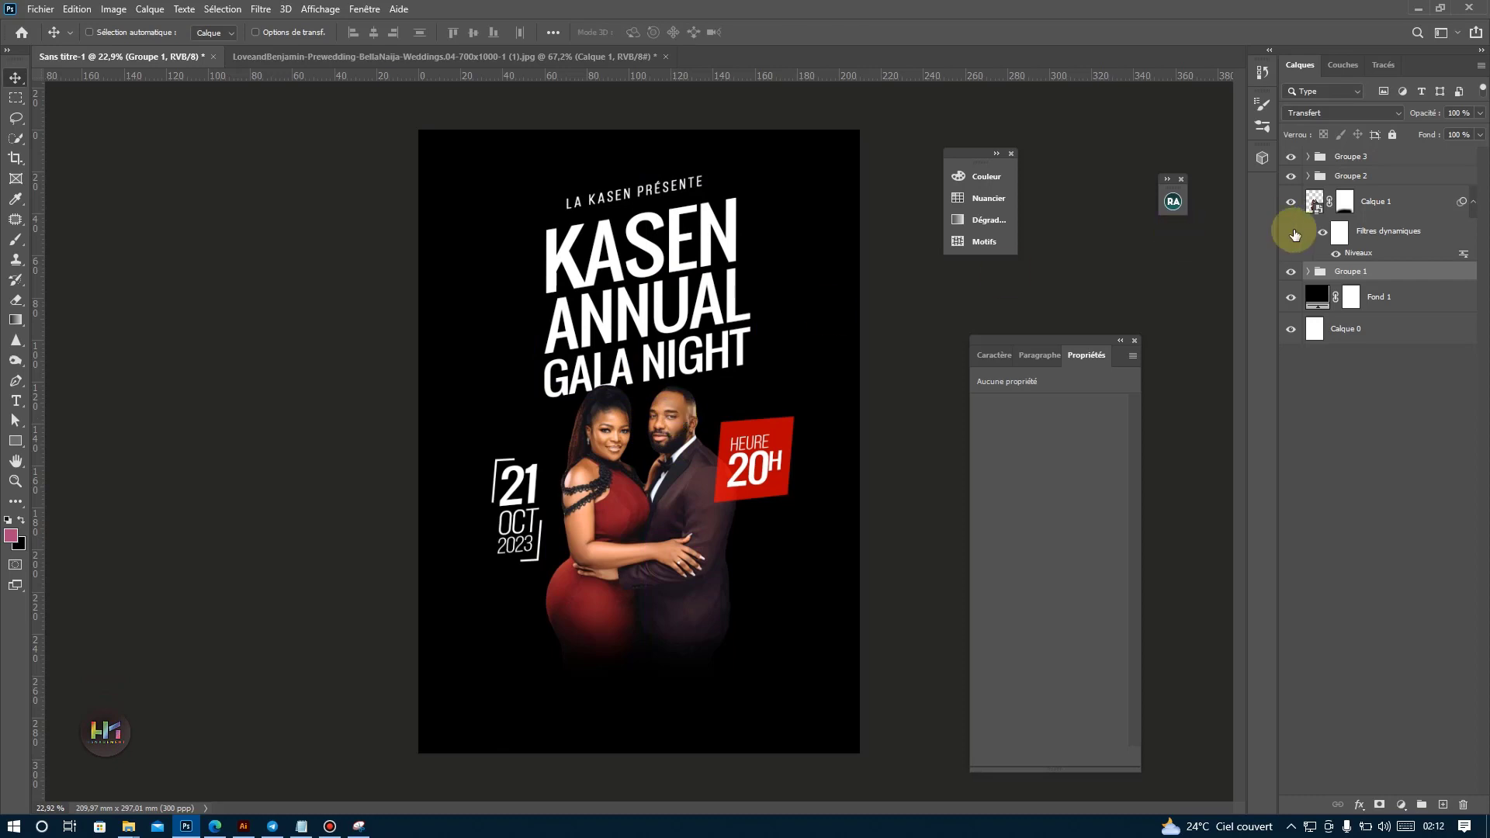
# Draw a thin slanted triangle beneath NIGHT with the Pen tool as a shape and fill it with red.
pyautogui.click(15, 380)
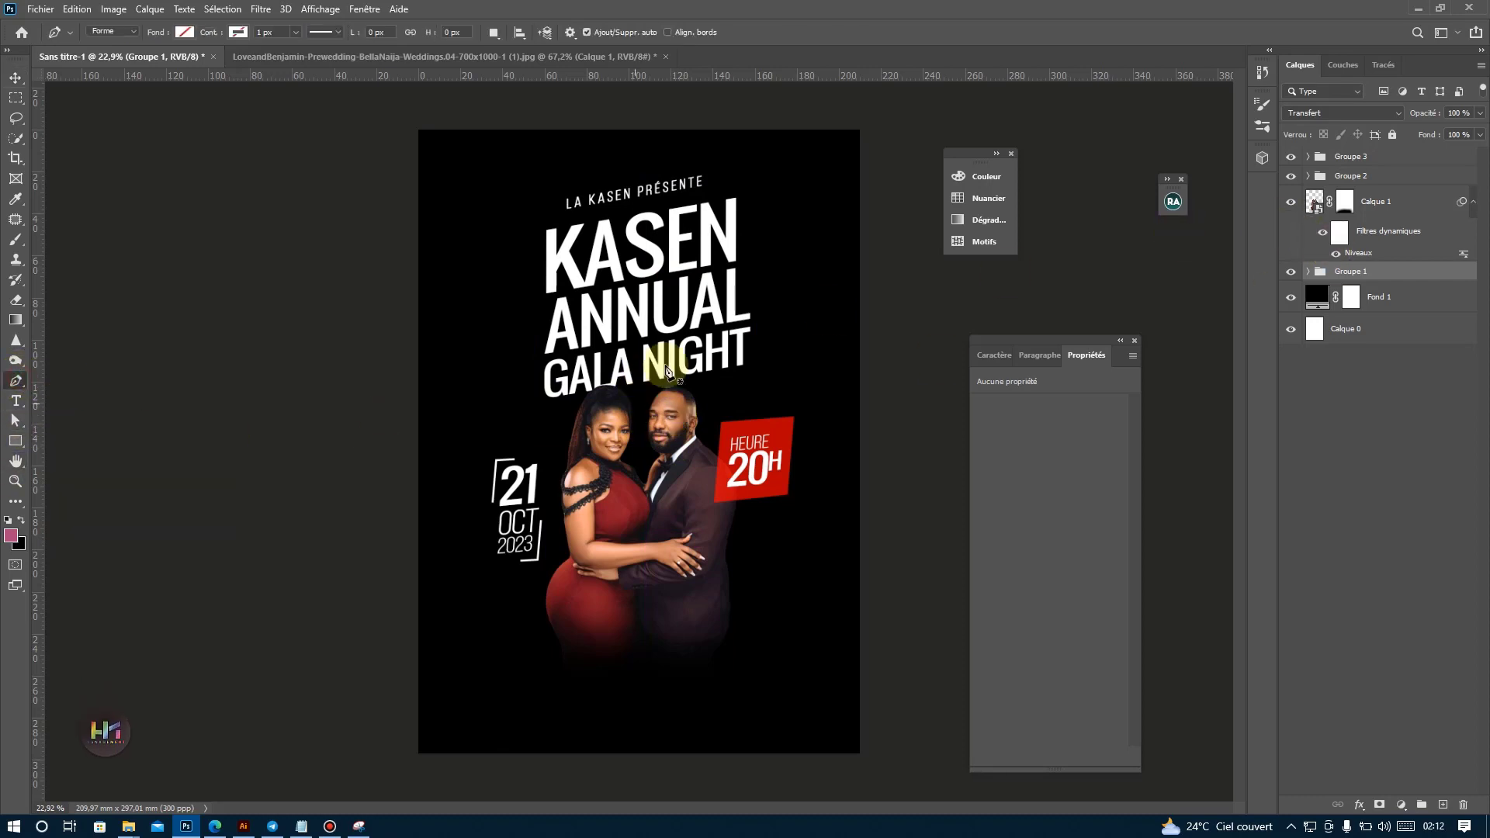
pyautogui.scroll(3, 799, 361)
pyautogui.click(535, 396)
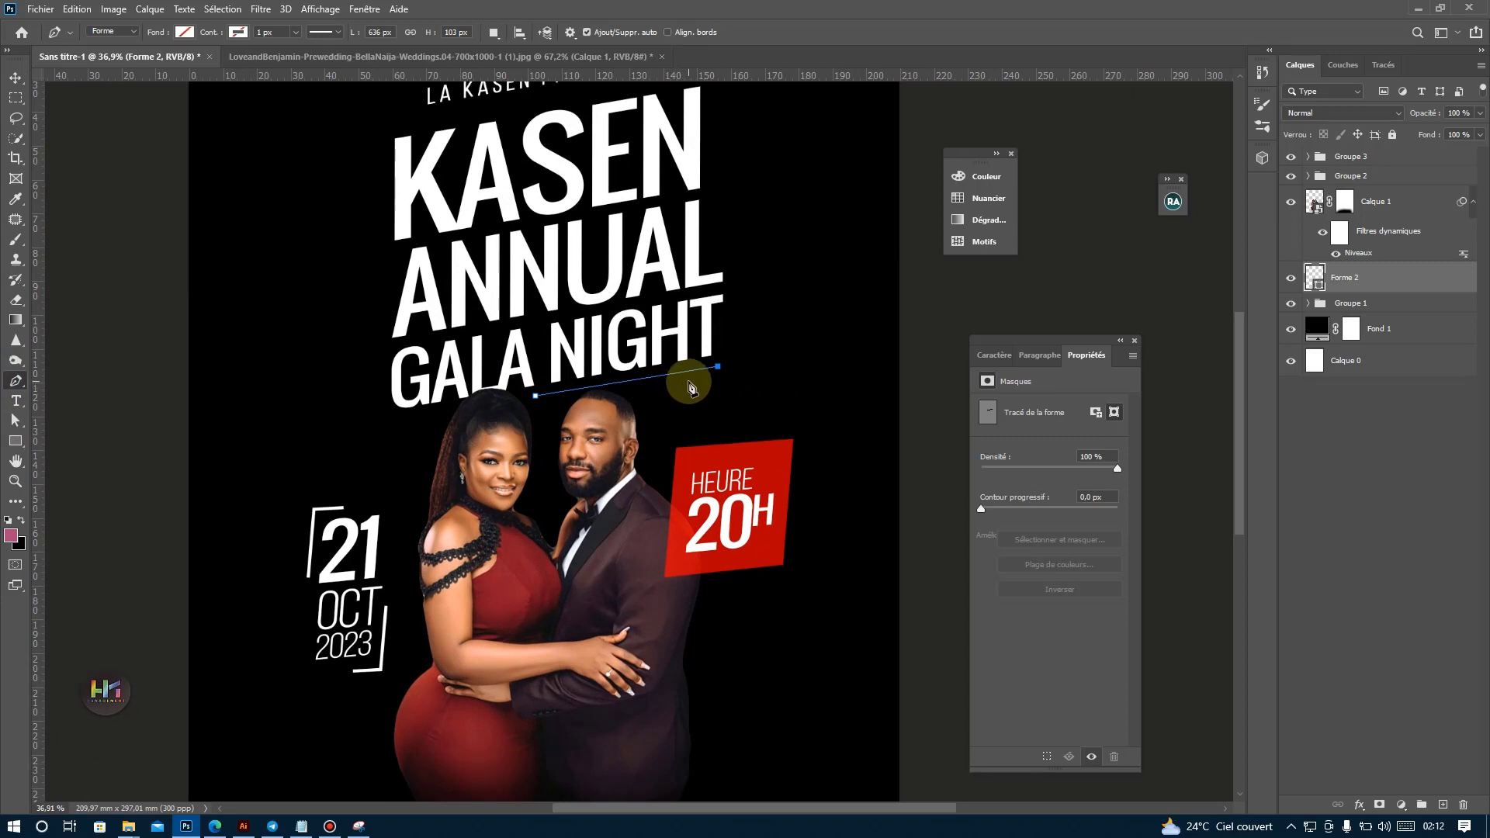
pyautogui.moveTo(690, 380); pyautogui.dragTo(690, 380)
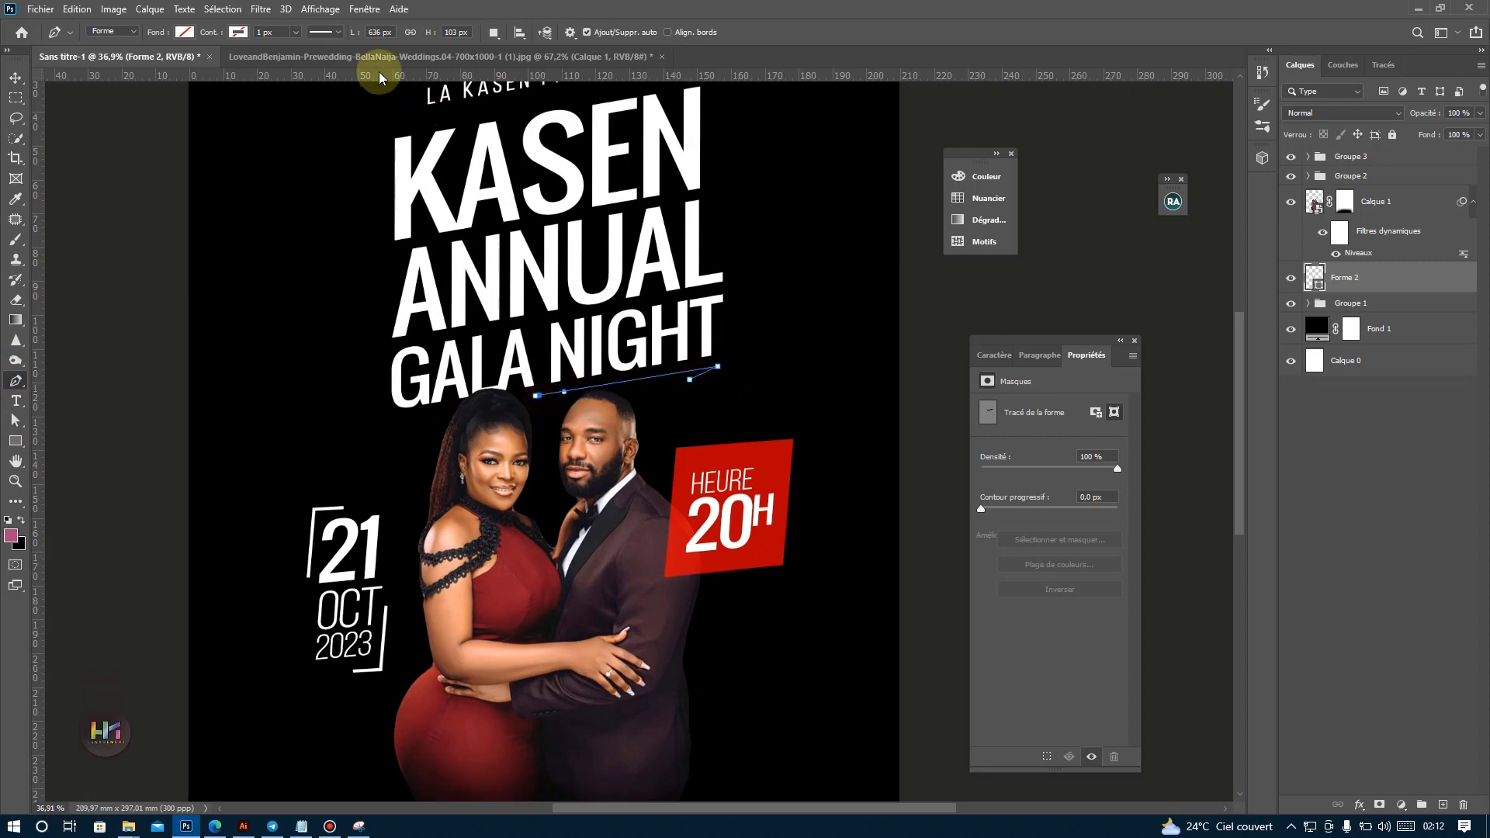
pyautogui.click(537, 401)
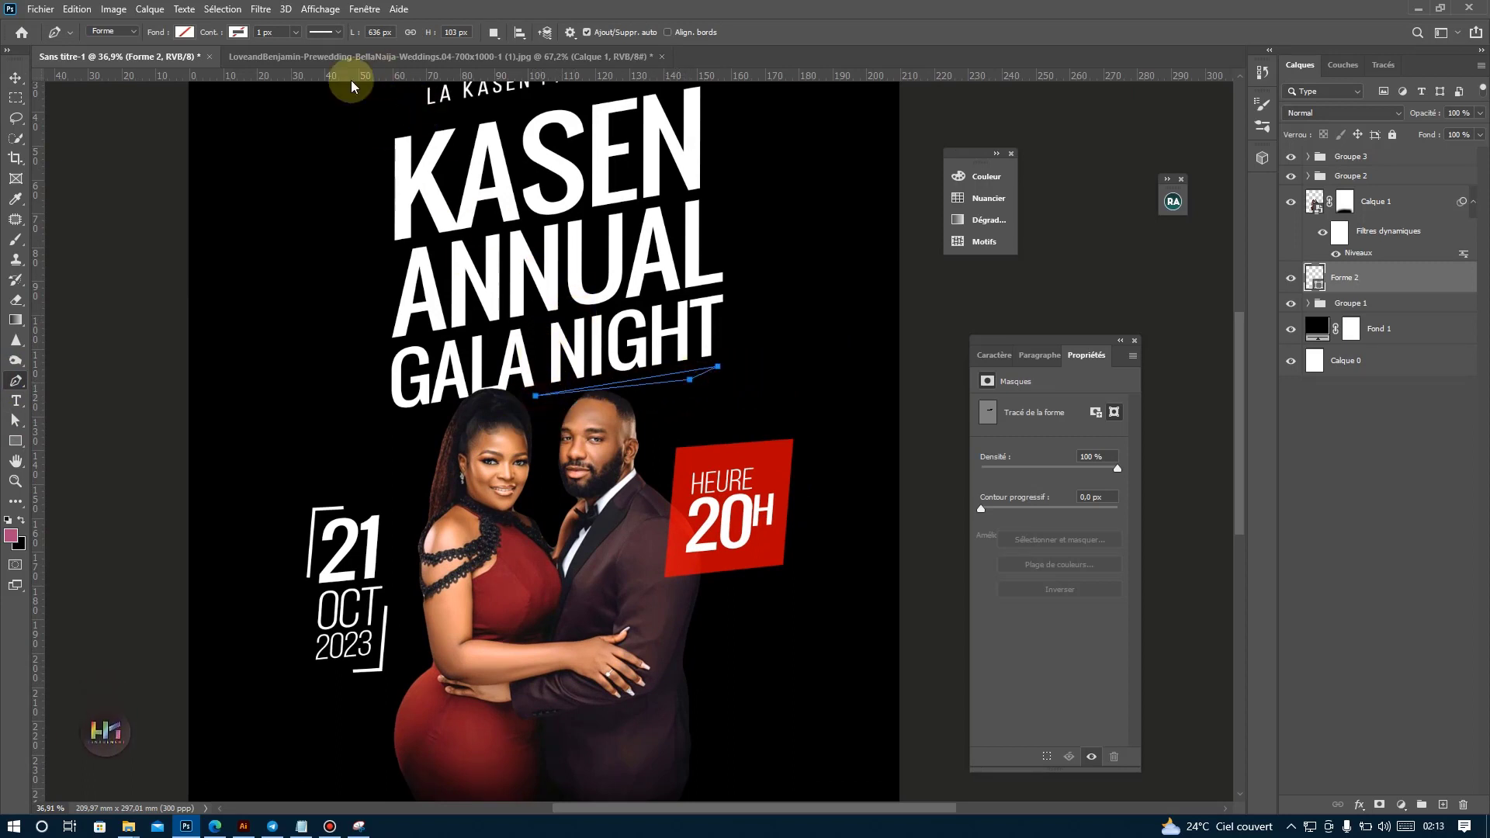
pyautogui.click(184, 32)
pyautogui.click(90, 114)
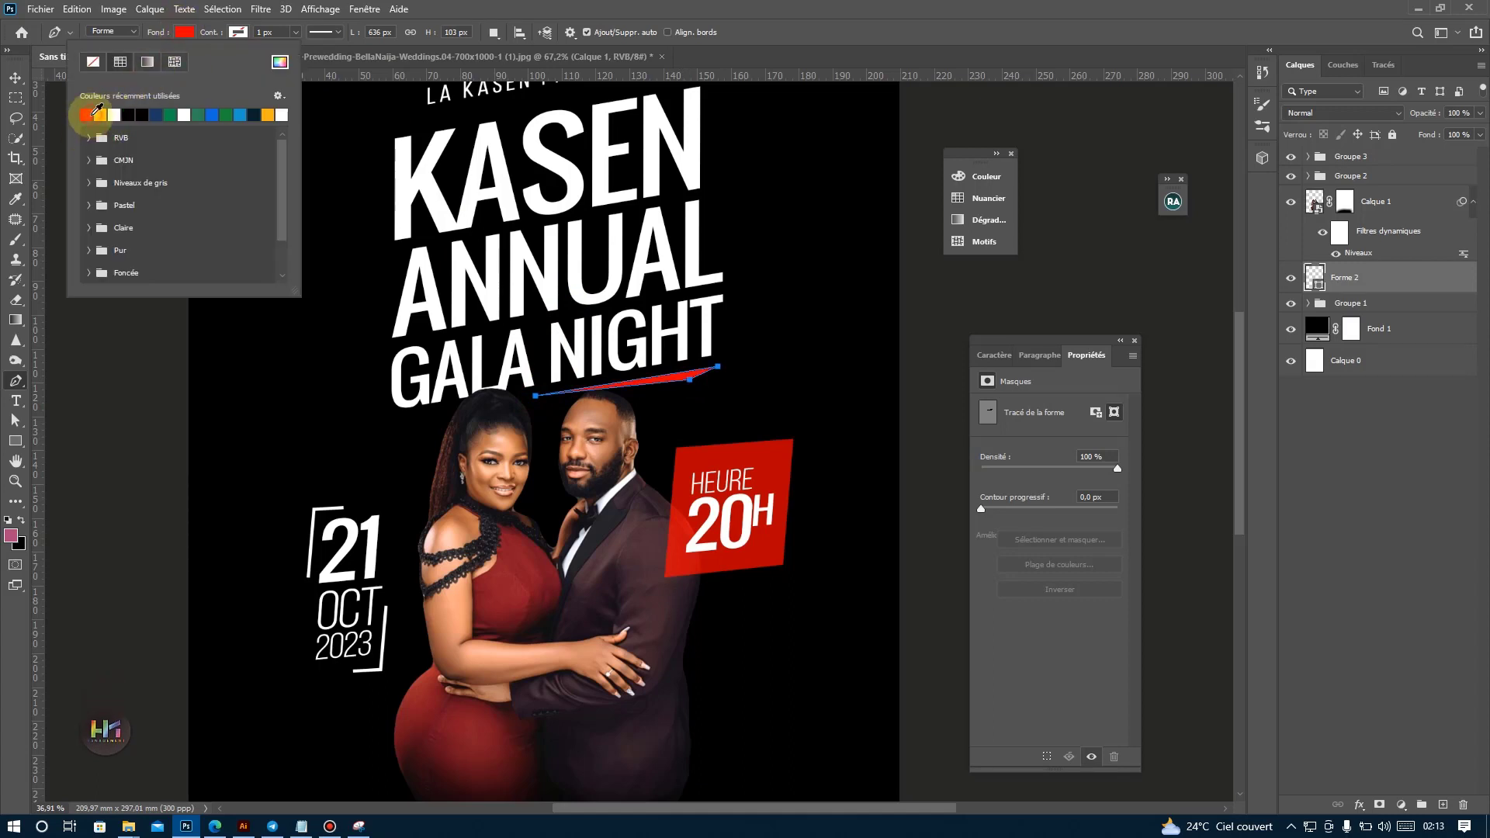
# Shift the red triangle Forme 2 slightly to the right beneath the word NIGHT.
pyautogui.click(14, 77)
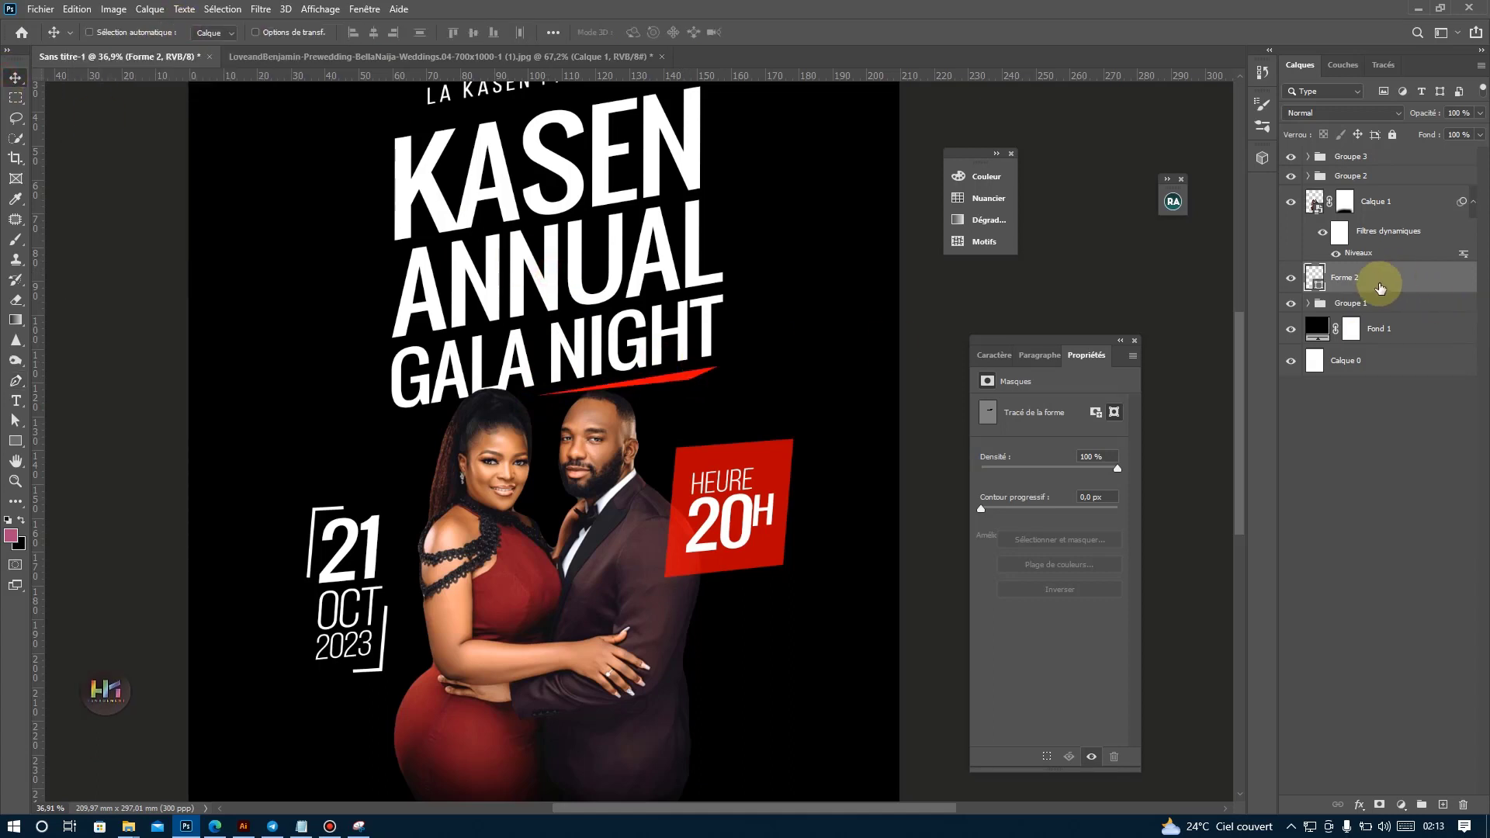
pyautogui.scroll(-3, 612, 426)
pyautogui.moveTo(712, 398); pyautogui.dragTo(721, 398)
pyautogui.hotkey('ctrl', 't')
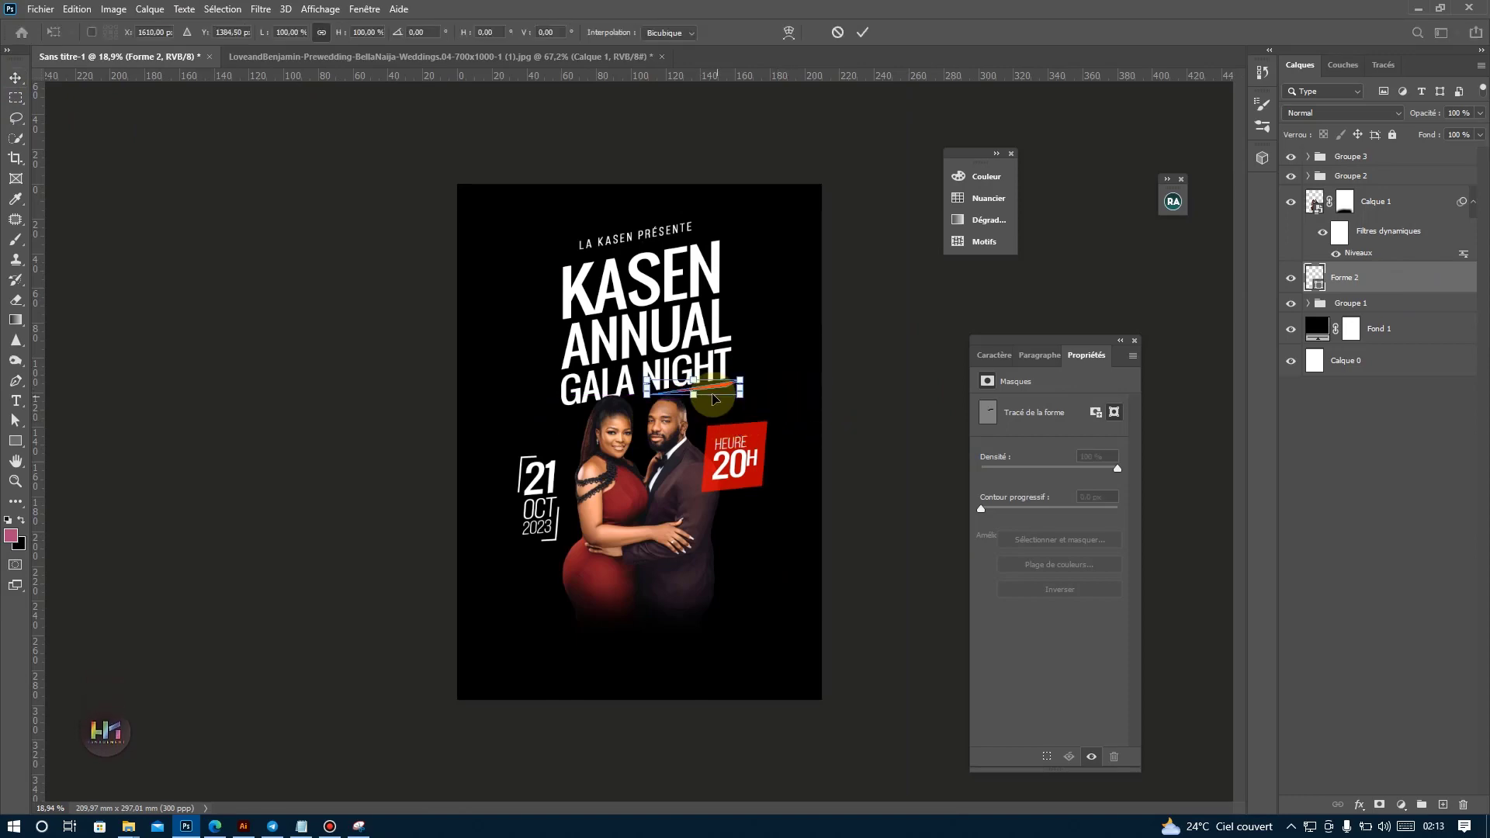
pyautogui.press('Return')
# Slim the red triangle into a thin accent by moving its lower anchor point upward.
pyautogui.scroll(5, 773, 383)
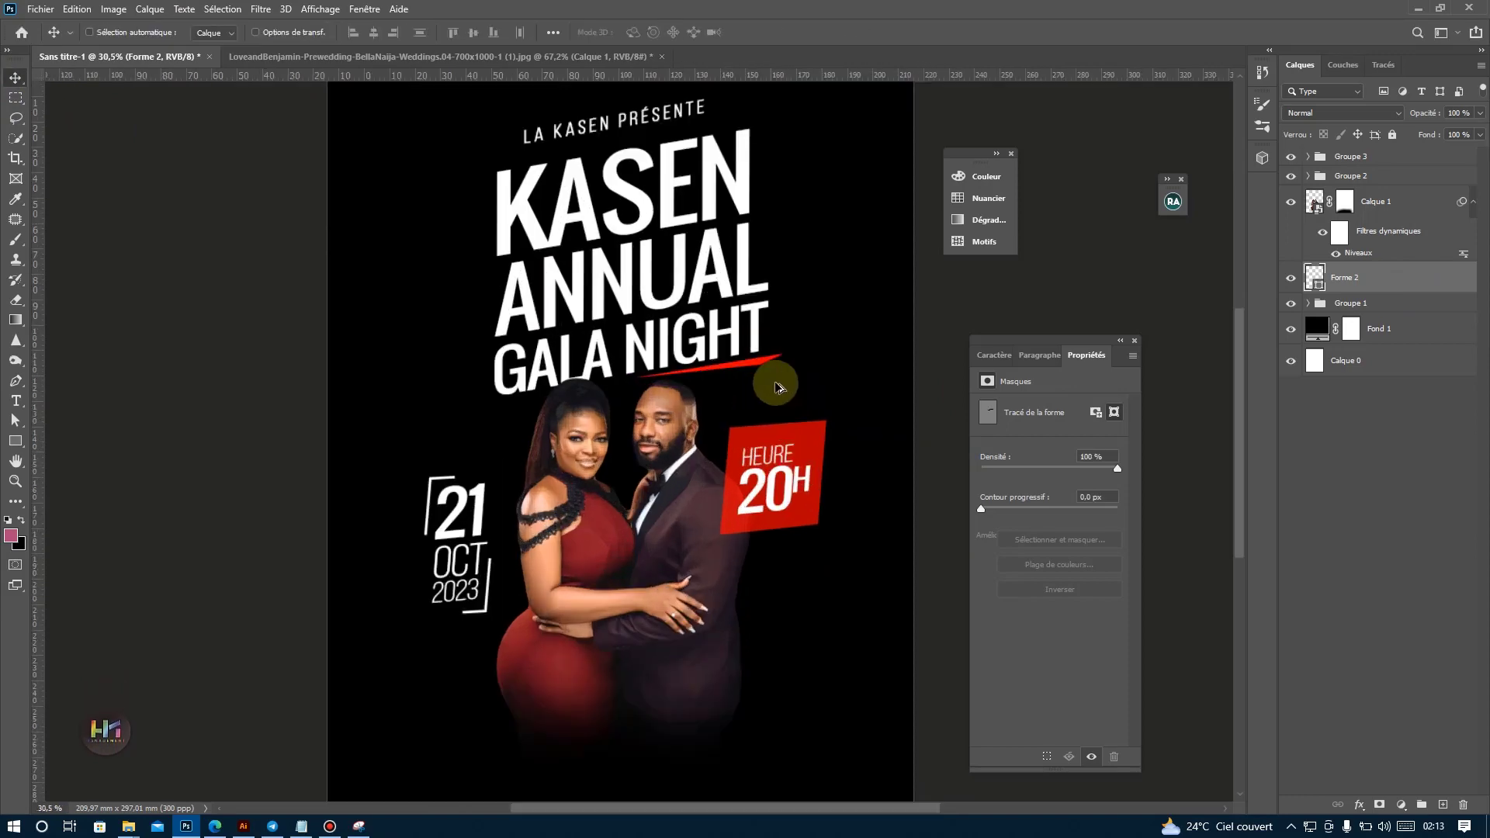
pyautogui.scroll(1, 774, 326)
pyautogui.click(17, 420)
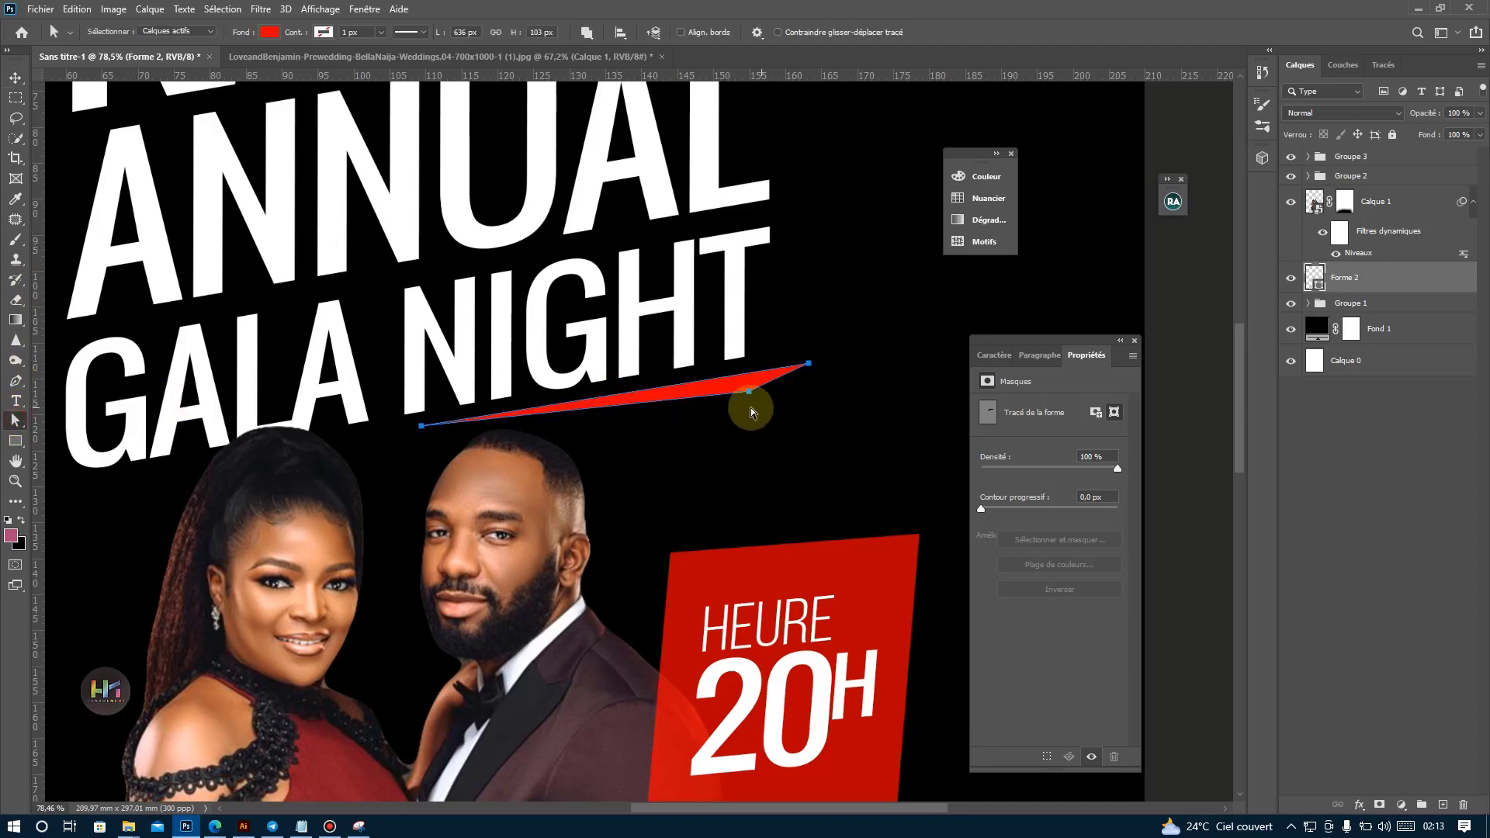
pyautogui.moveTo(751, 392); pyautogui.dragTo(751, 367)
pyautogui.scroll(-10, 738, 444)
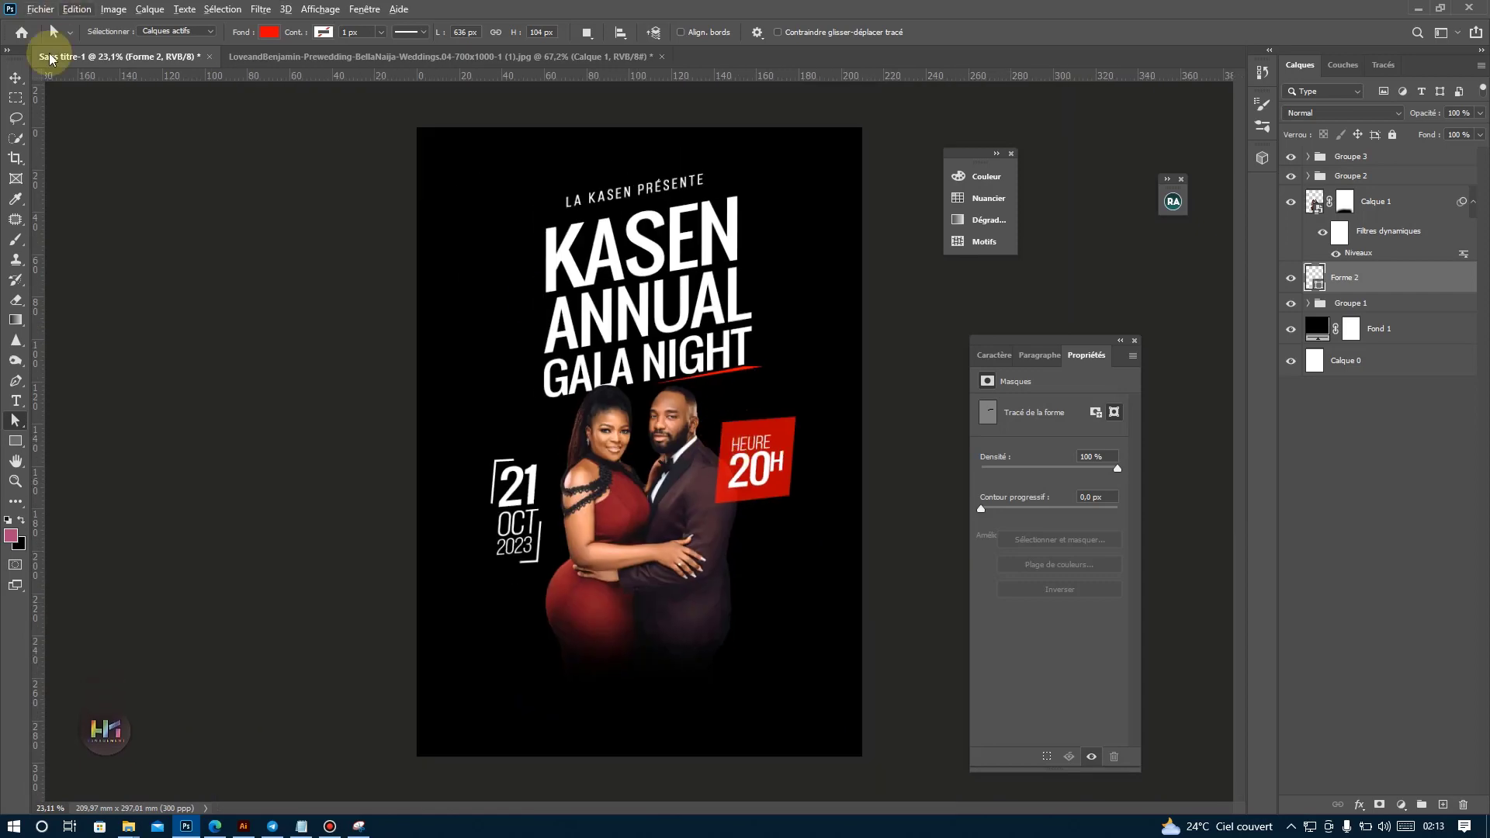
# Adjust the rotation of the red accent Forme 2 and scale it down to fit beneath NIGHT.
pyautogui.click(16, 79)
pyautogui.hotkey('ctrl', 't')
pyautogui.moveTo(754, 446); pyautogui.dragTo(745, 450)
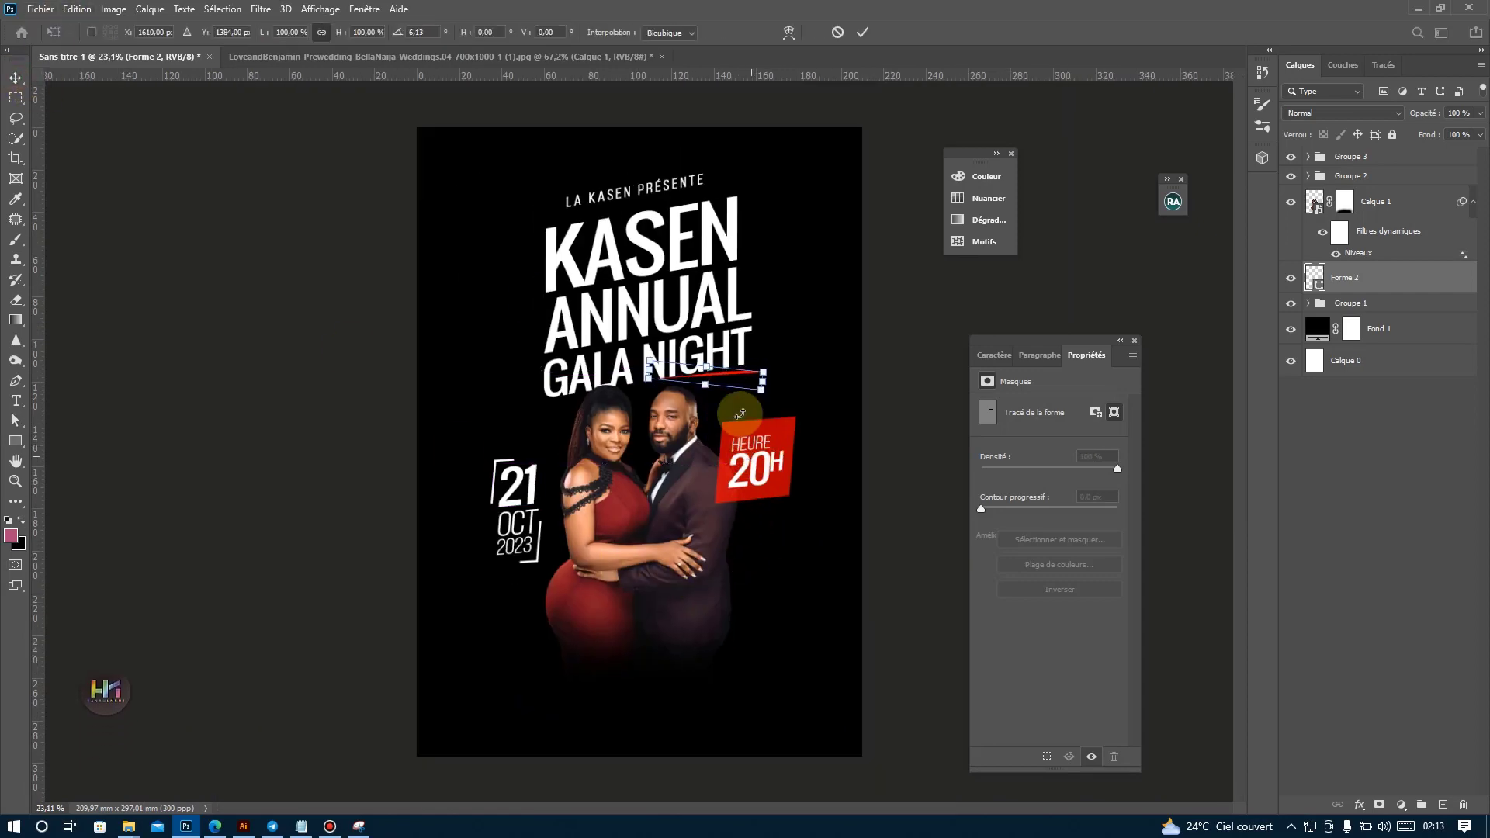
pyautogui.moveTo(726, 380); pyautogui.dragTo(727, 386)
pyautogui.press('Return')
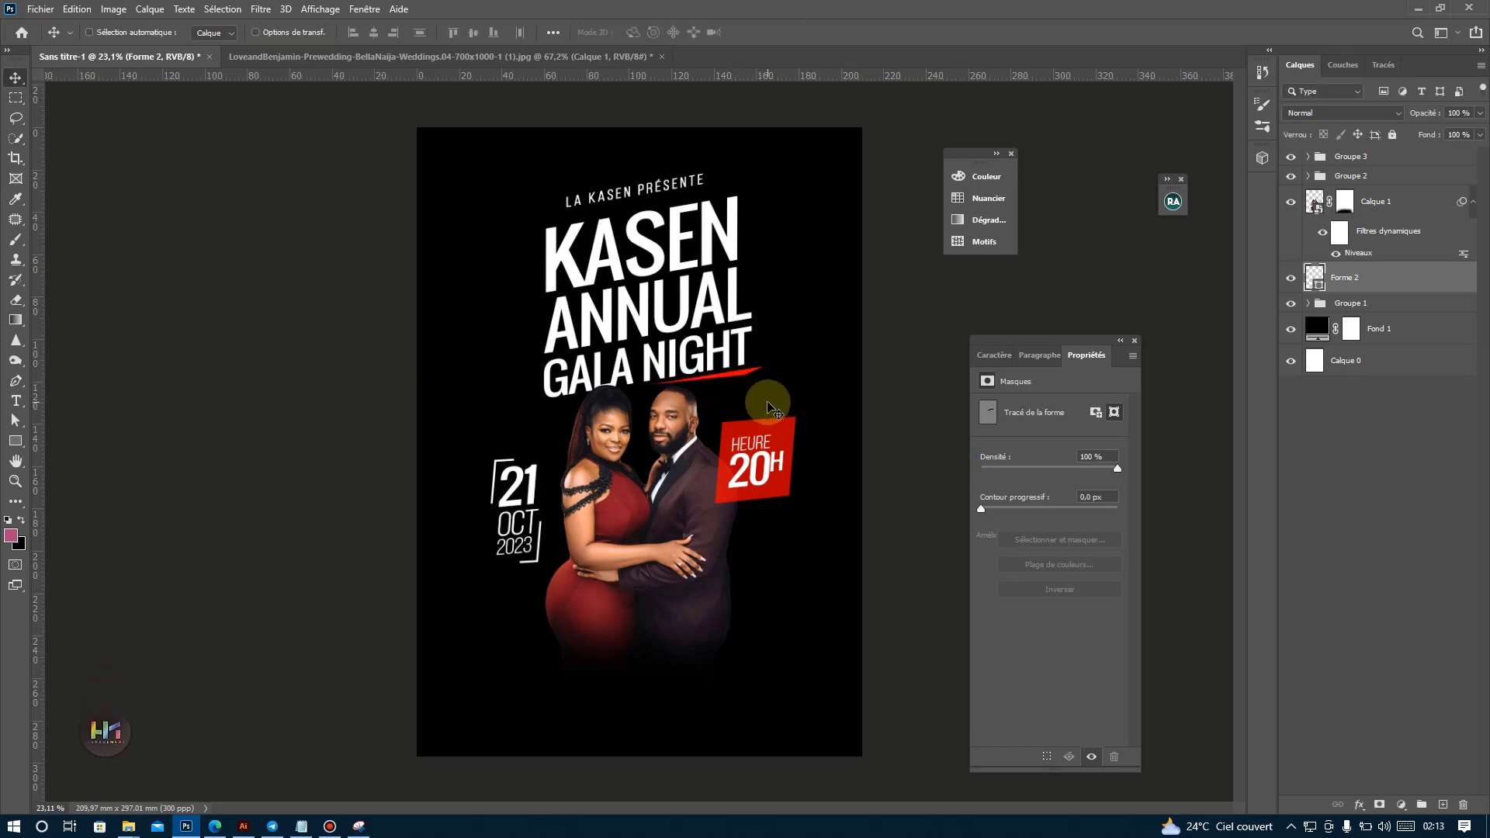
pyautogui.hotkey('ctrl', 't')
pyautogui.moveTo(763, 367)
pyautogui.mouseDown()
pyautogui.moveTo(746, 373)
pyautogui.moveTo(757, 399)
pyautogui.moveTo(733, 385)
pyautogui.mouseUp()
pyautogui.press('Return')
# Move Forme 2 into the title's Groupe 1 and scale the group down until it clears the couple's heads.
pyautogui.click(1432, 275)
pyautogui.moveTo(1432, 276); pyautogui.dragTo(1409, 305)
pyautogui.hotkey('ctrl', 't')
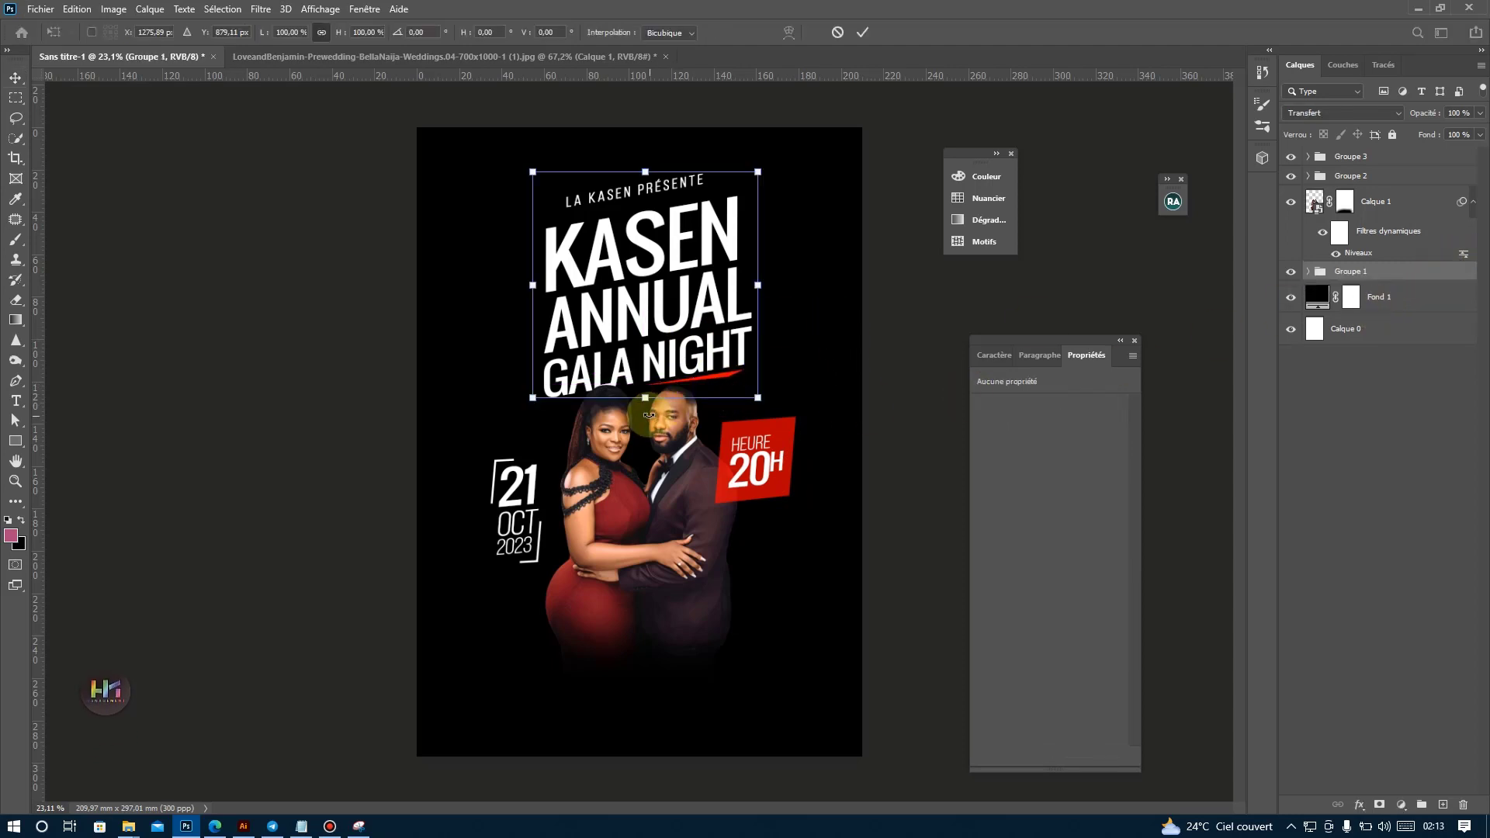
pyautogui.moveTo(645, 398); pyautogui.dragTo(646, 385)
pyautogui.press('Return')
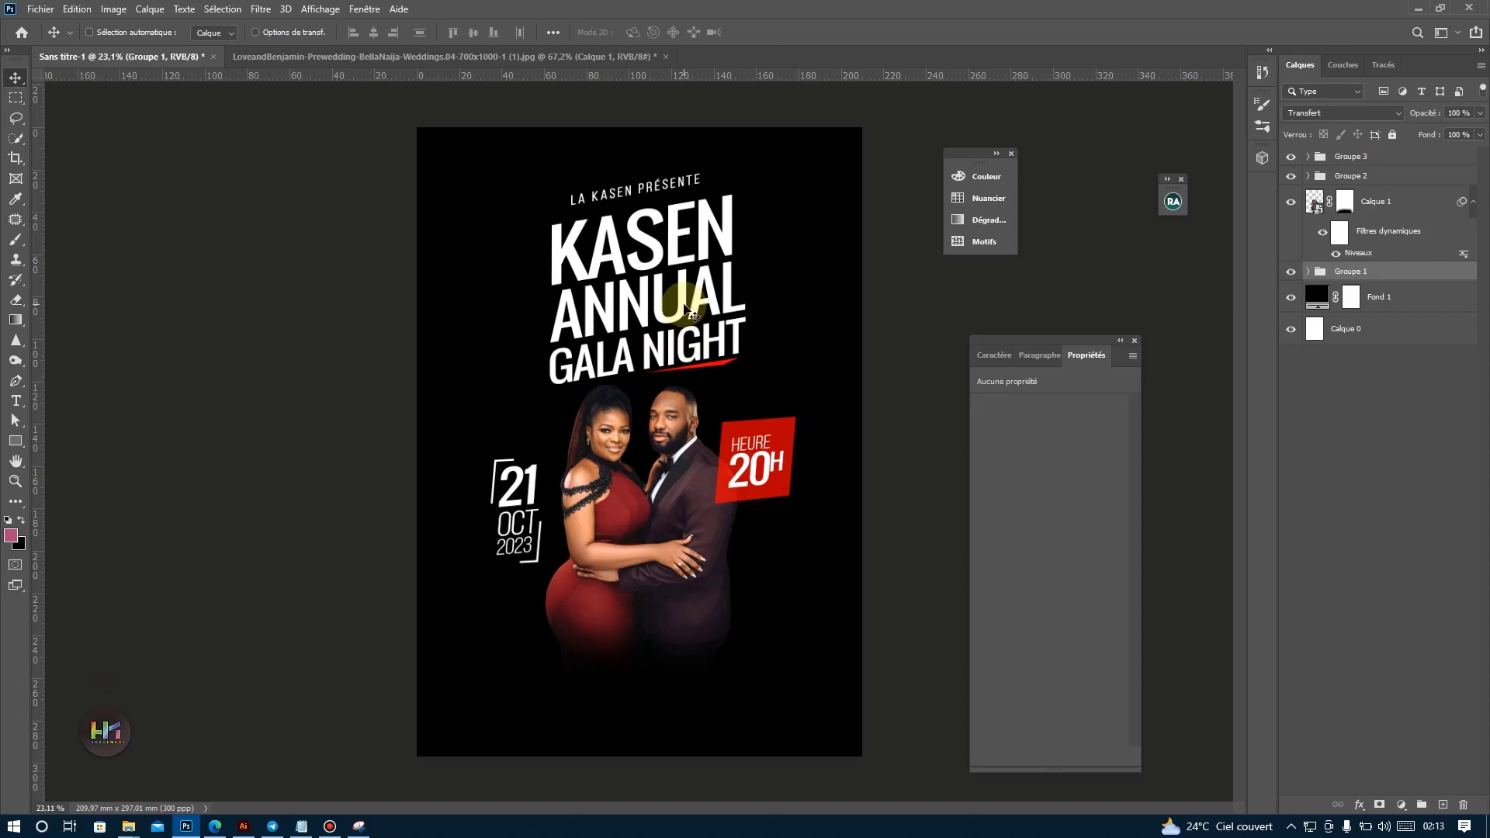
# Enlarge the title's Groupe 1 slightly and nudge the collapsed group up and to the right above the couple.
pyautogui.hotkey('ctrl', 't')
pyautogui.moveTo(745, 393); pyautogui.dragTo(722, 367)
pyautogui.press('Return')
pyautogui.keyDown('ctrl'); pyautogui.click(717, 369); pyautogui.keyUp('ctrl')
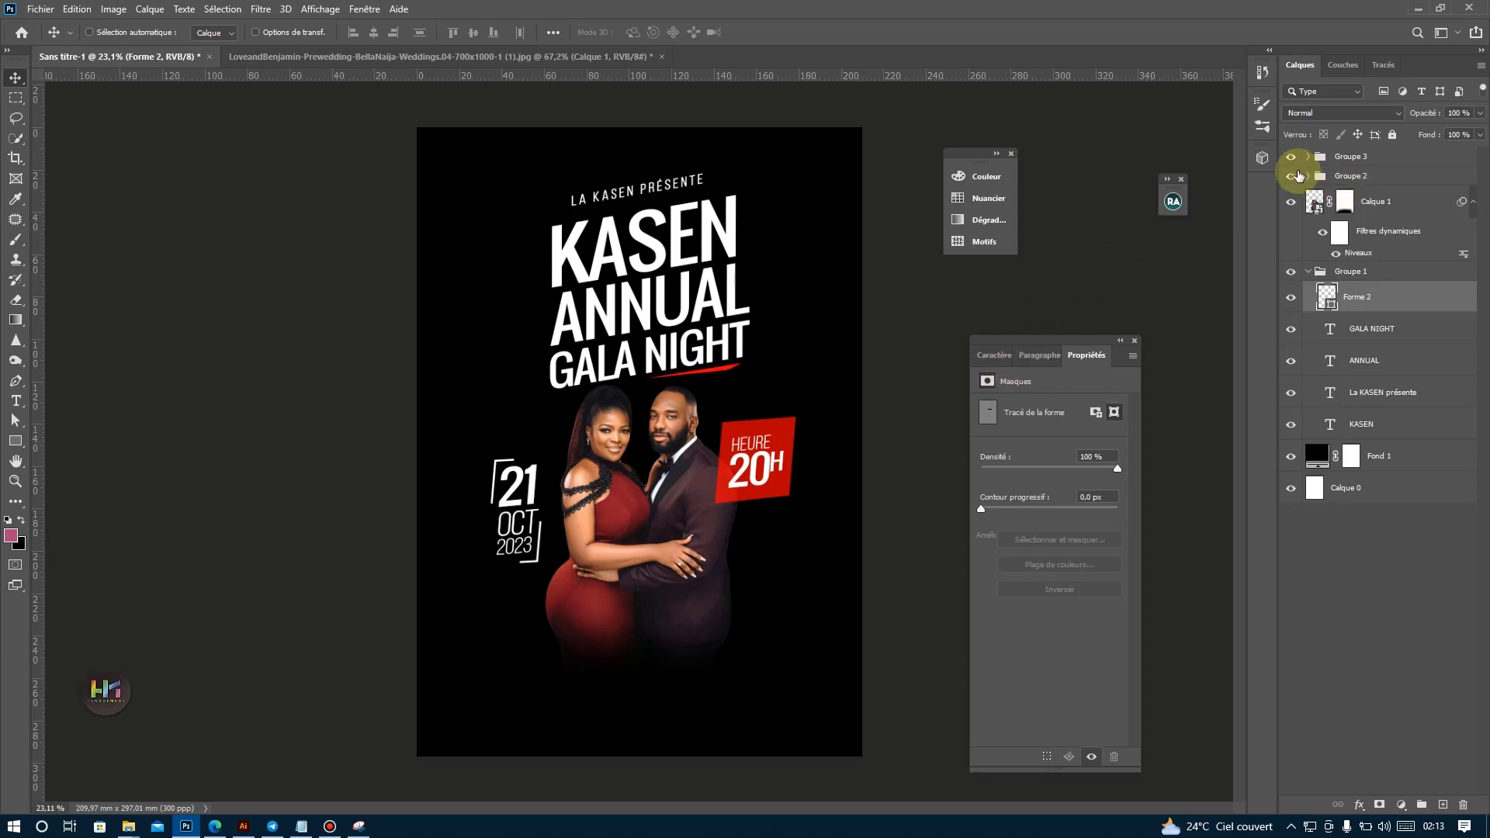
pyautogui.click(1311, 276)
pyautogui.moveTo(707, 325); pyautogui.dragTo(720, 312)
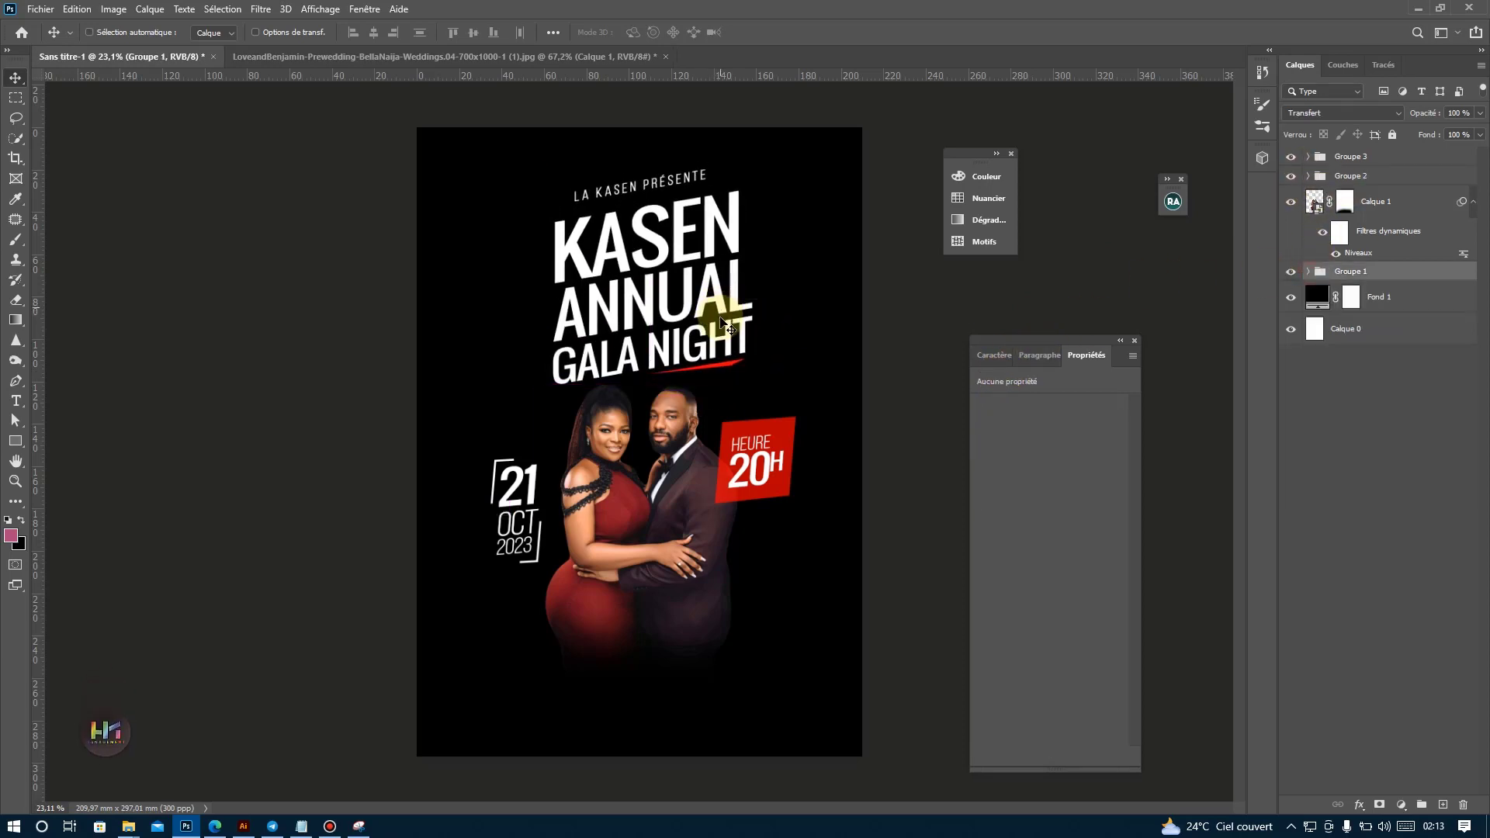
pyautogui.keyDown('ctrl'); pyautogui.click(688, 482); pyautogui.keyUp('ctrl')
pyautogui.moveTo(688, 482); pyautogui.dragTo(688, 483)
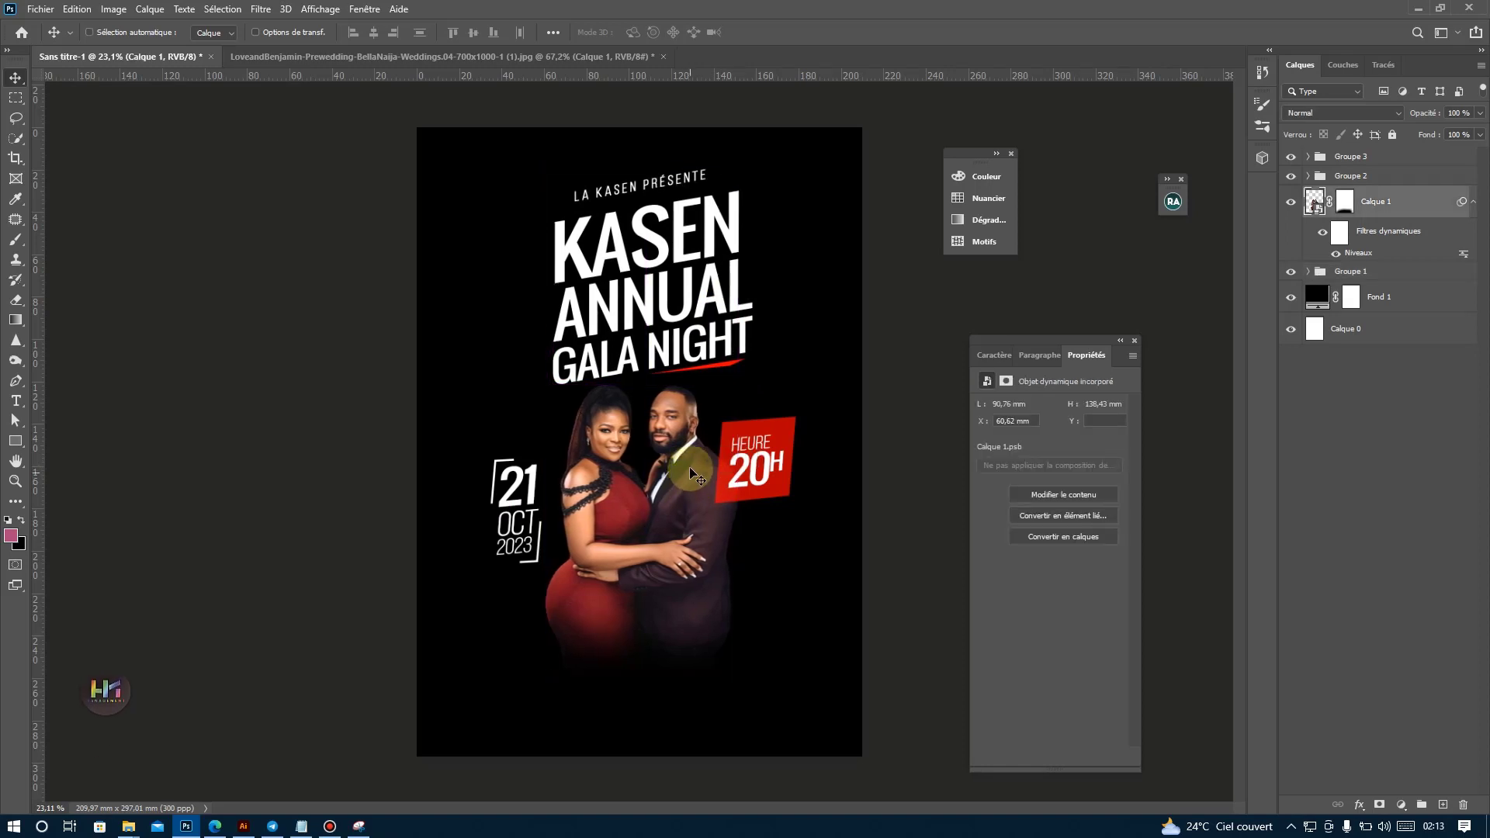
# Copy the words "Prix d entrée" from the Notepad event notes and return to Photoshop.
pyautogui.click(303, 821)
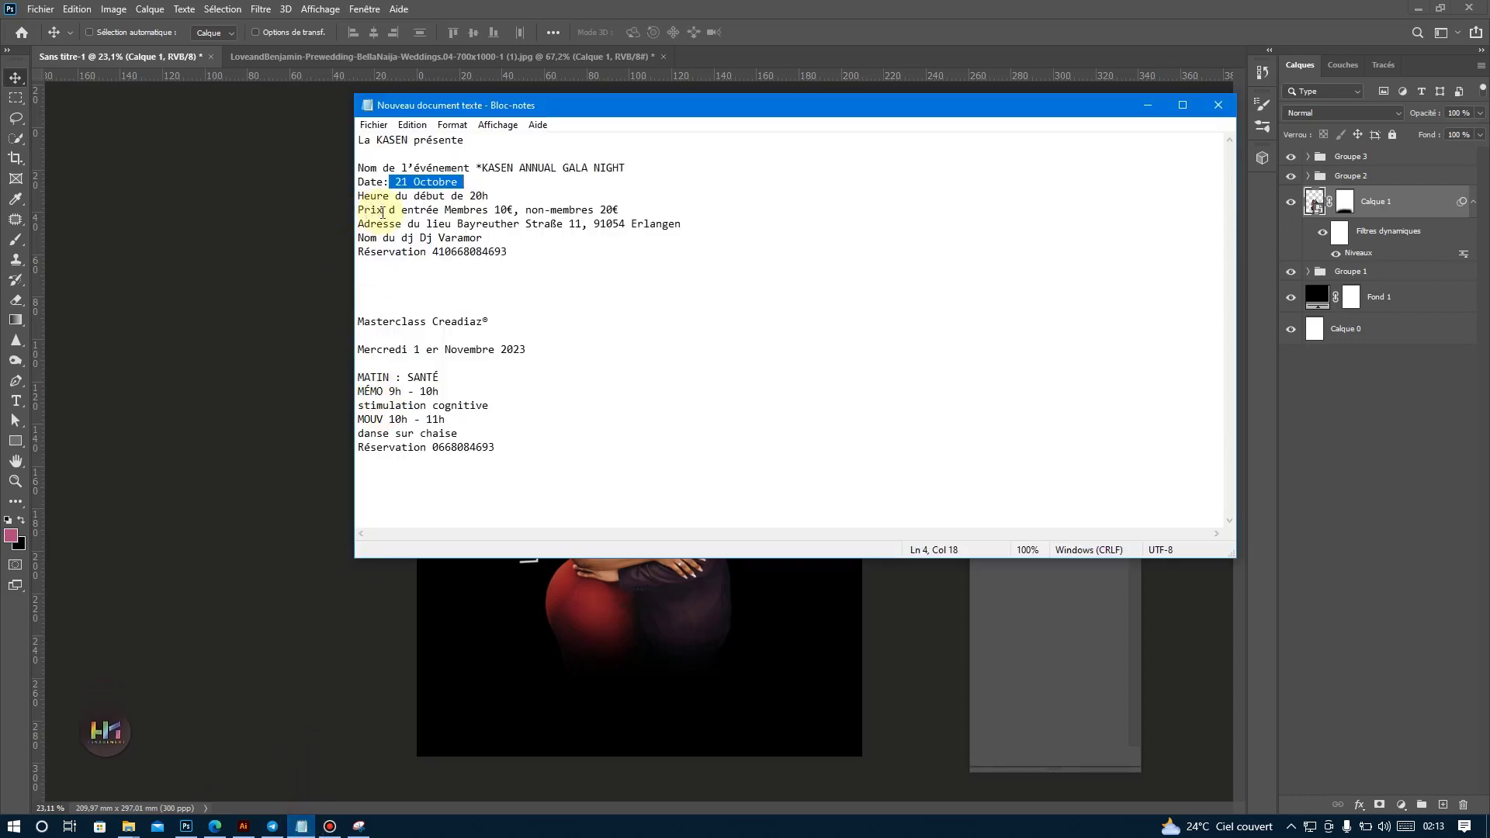
pyautogui.moveTo(438, 209); pyautogui.dragTo(342, 208)
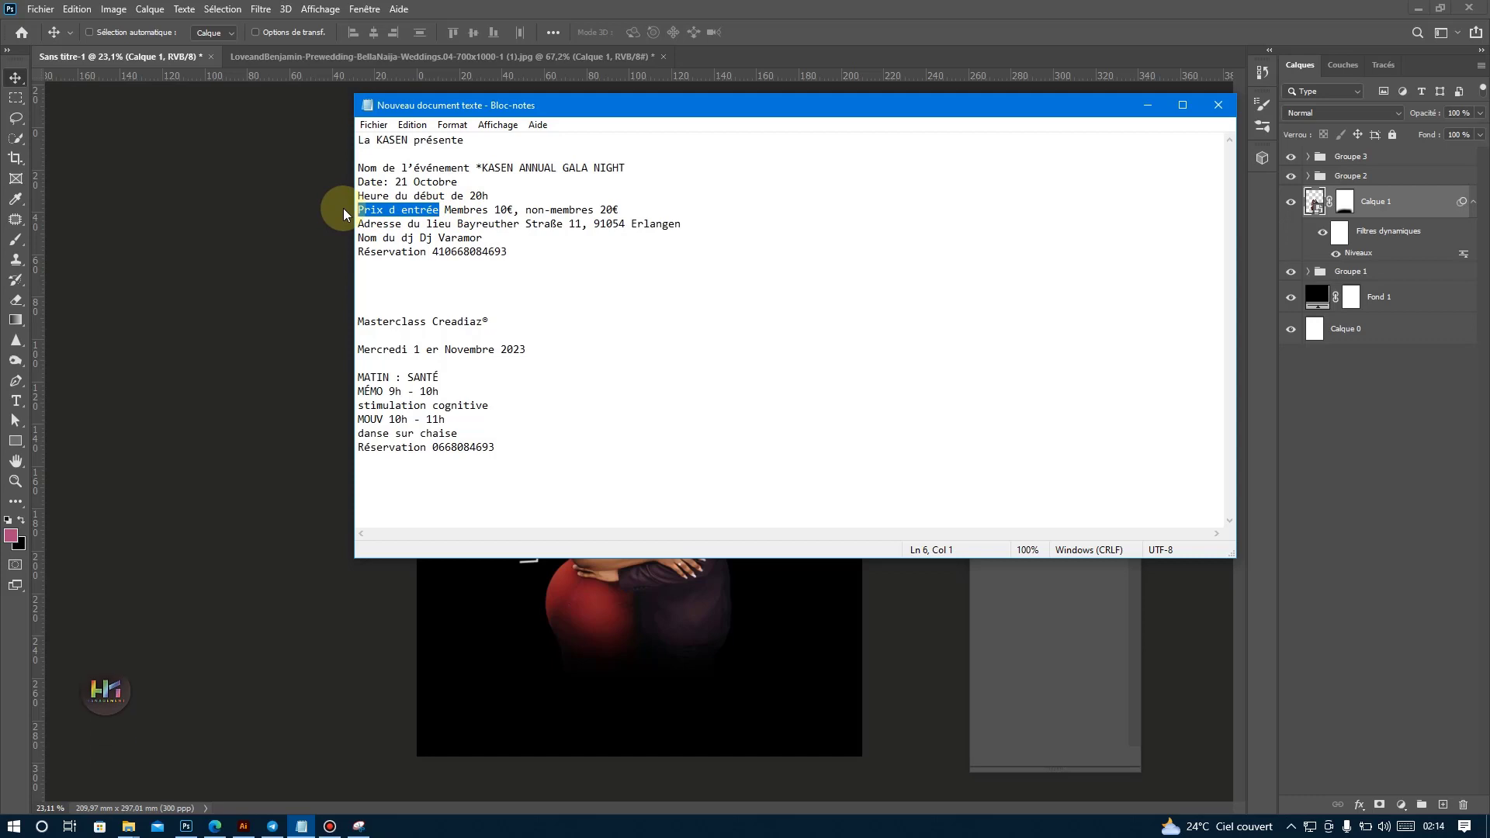
pyautogui.click(186, 826)
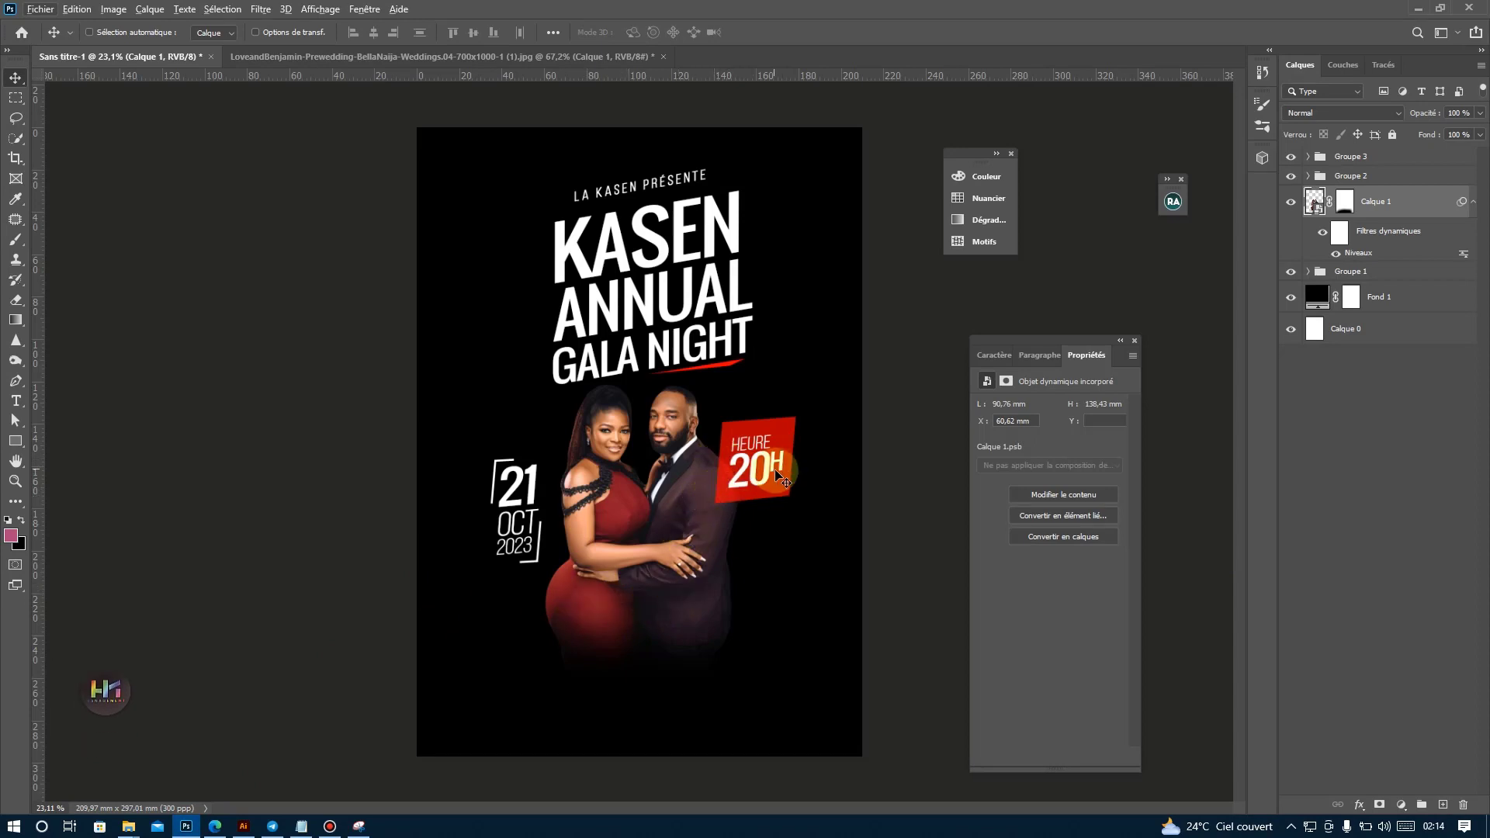
# Add the copied "Prix d entrée" as a text layer above Groupe 3, near the base of the couple.
pyautogui.click(17, 407)
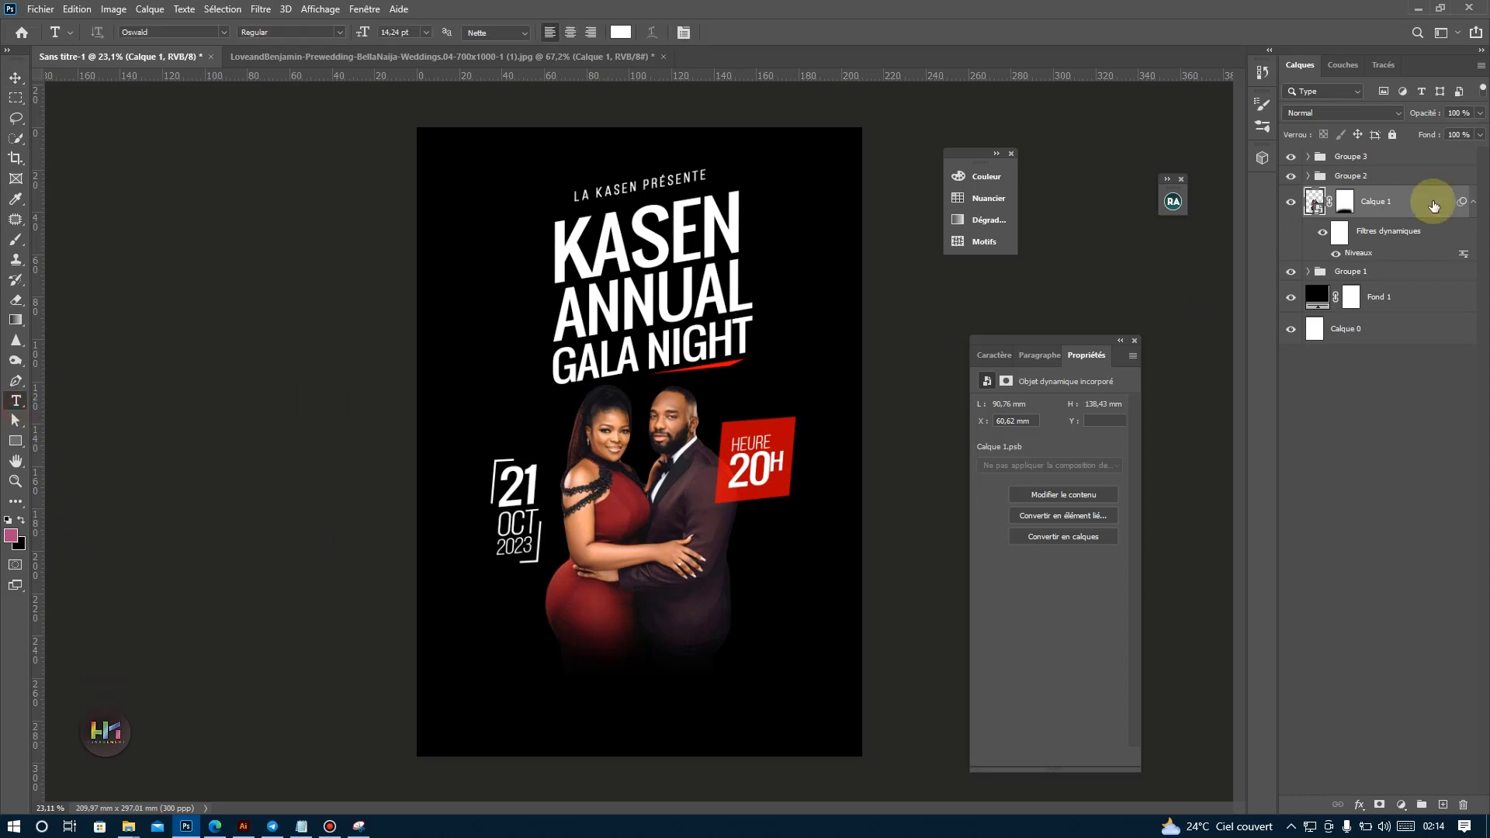
pyautogui.click(1354, 156)
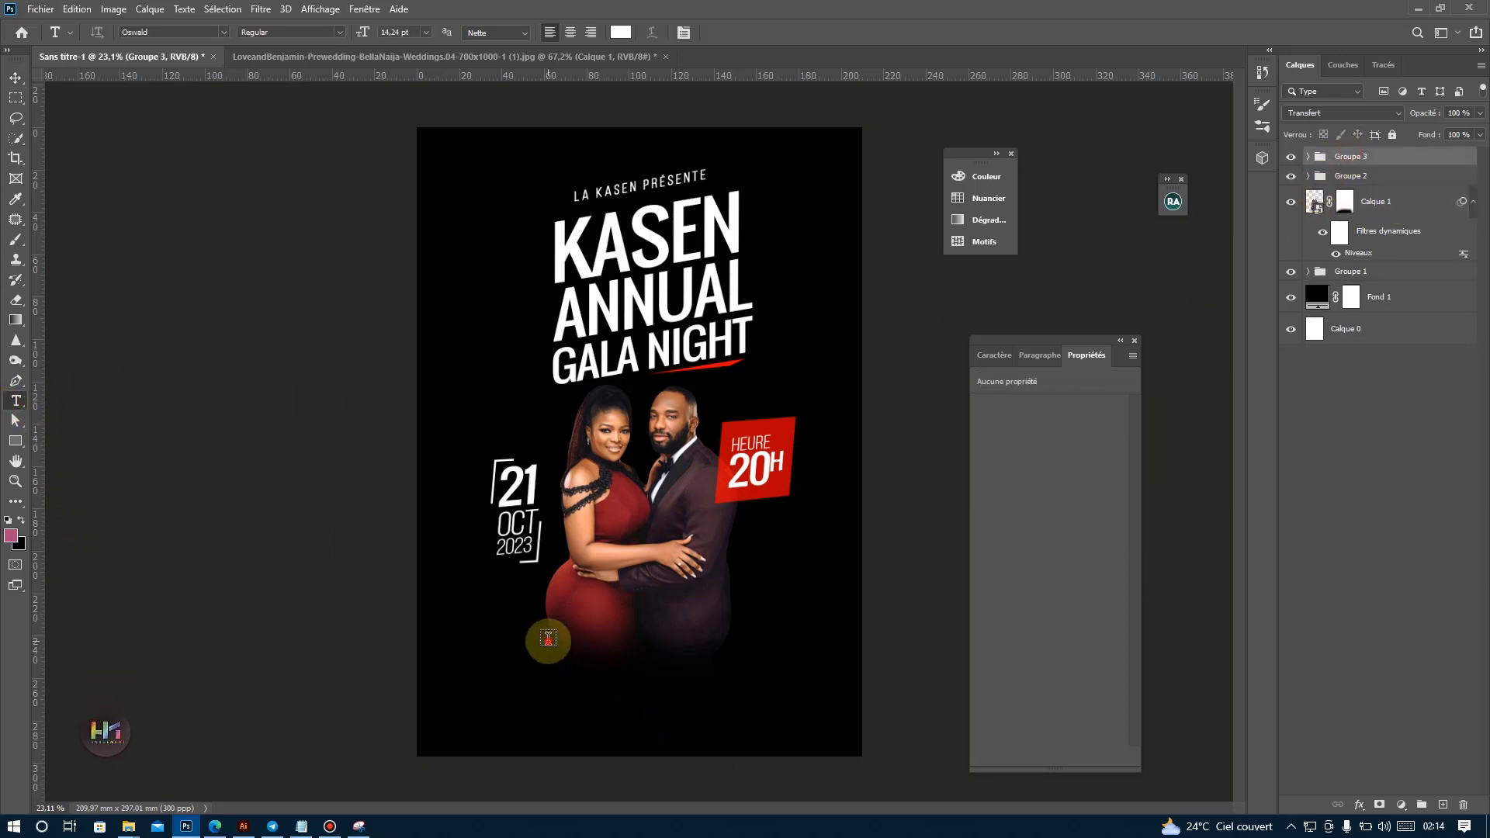
pyautogui.write("PRIX D'ENTRÉE")
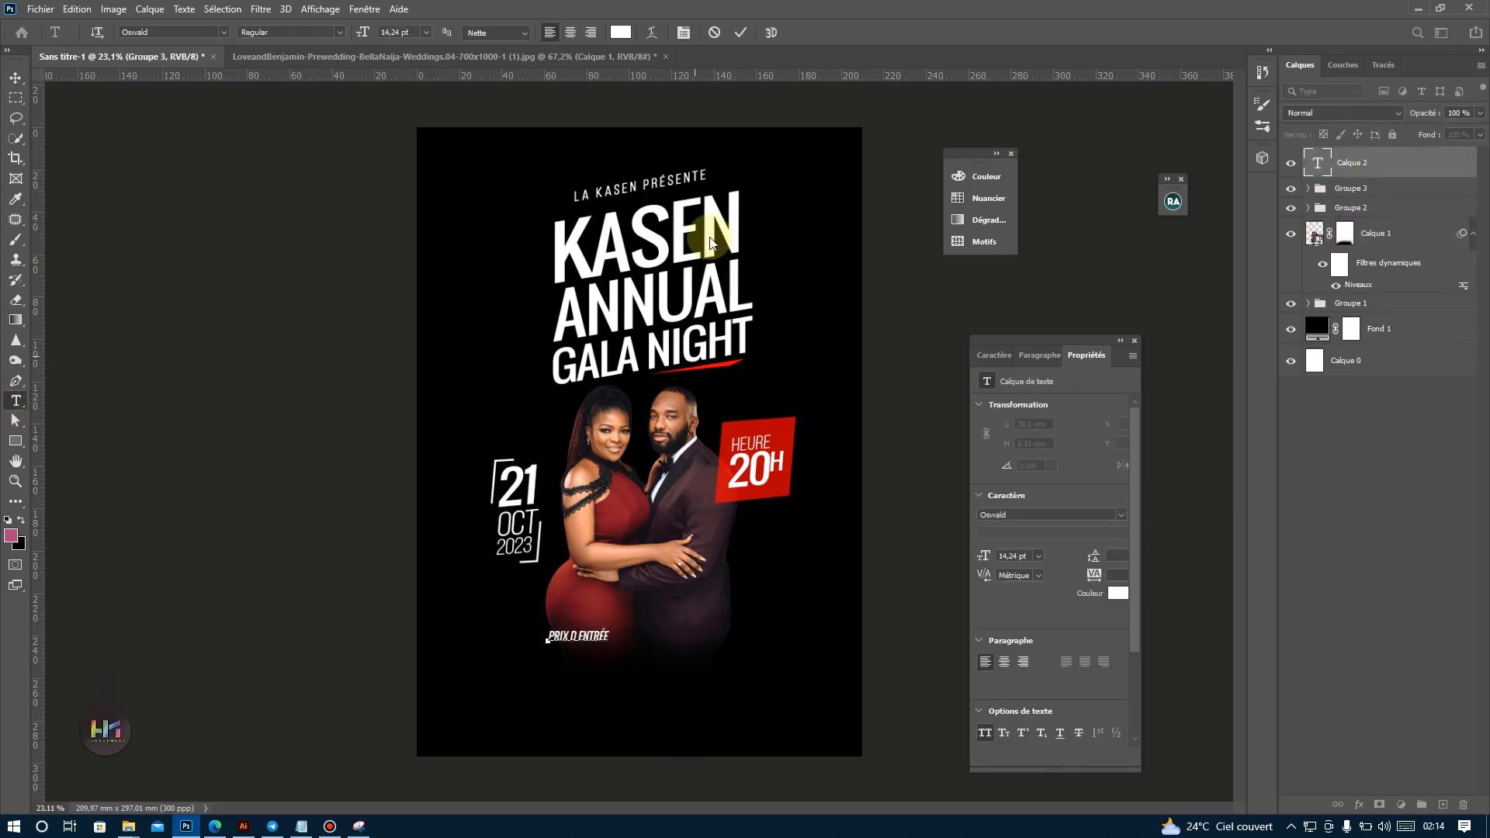
pyautogui.click(741, 32)
# Set the "Prix d entrée" text to Bebas Neue Book with a tracking of 580.
pyautogui.click(995, 355)
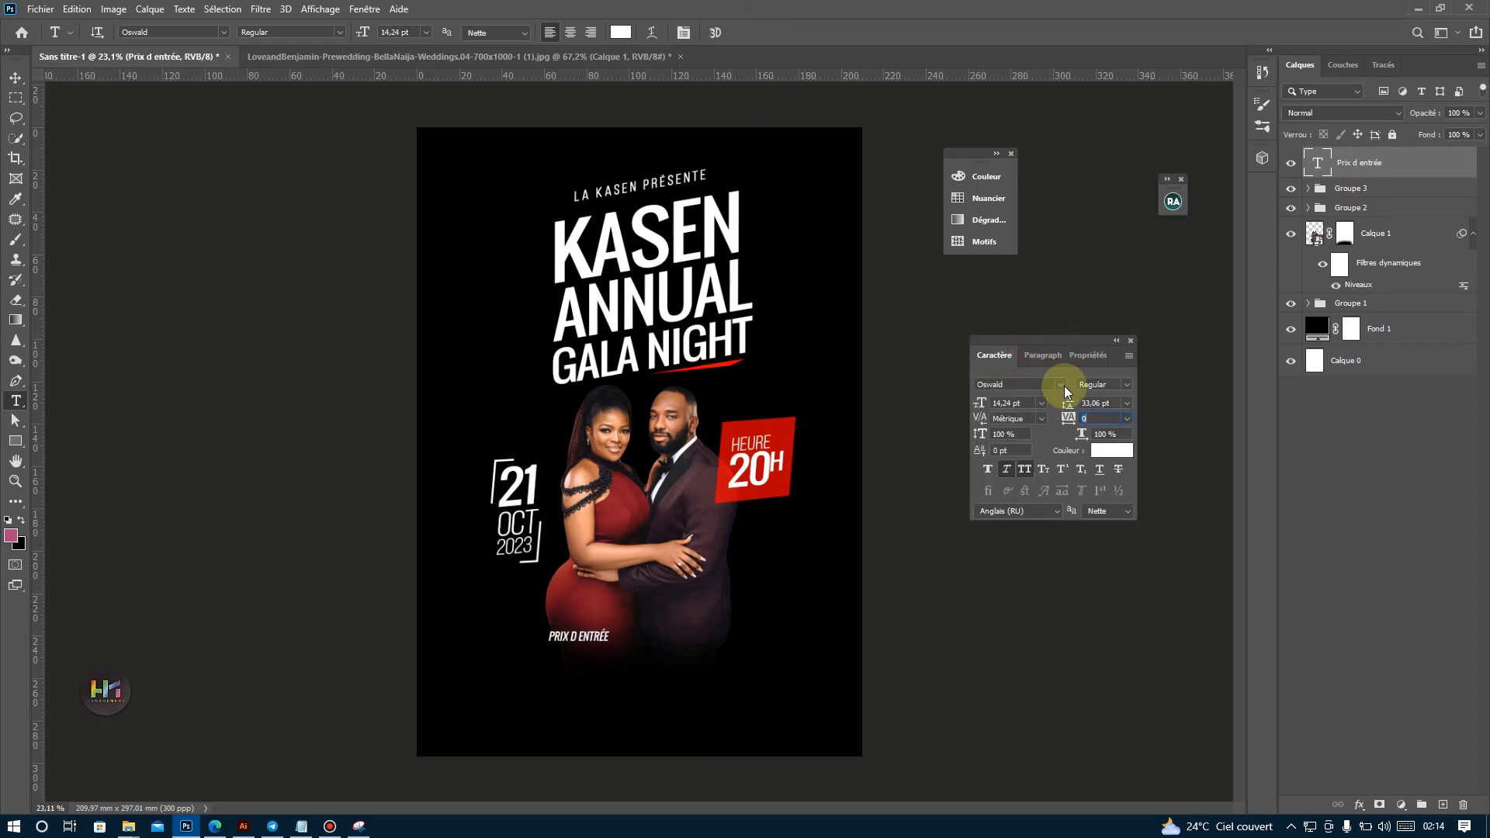
pyautogui.click(1060, 384)
pyautogui.click(1179, 433)
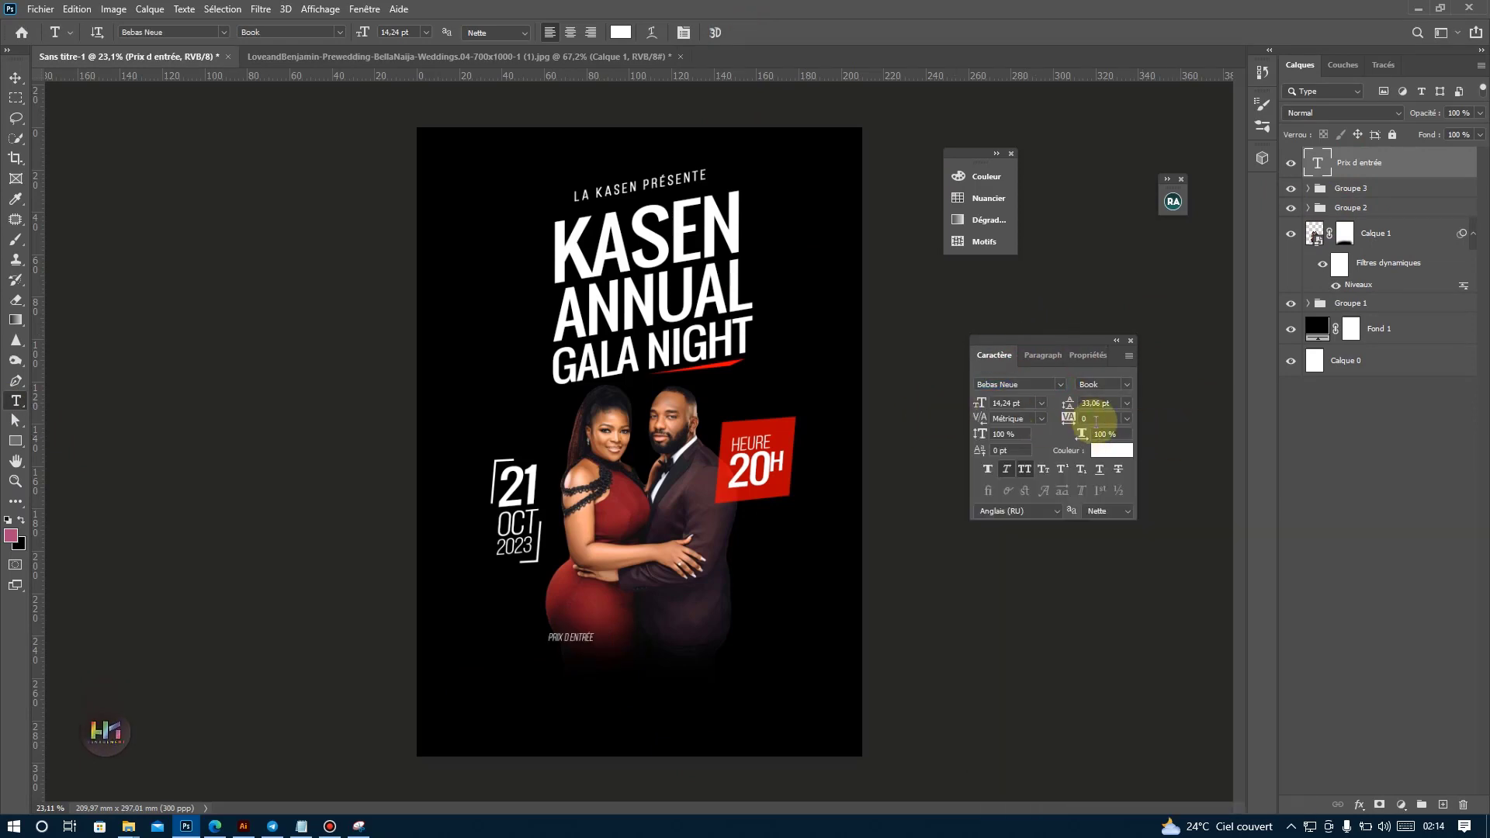
pyautogui.write('580')
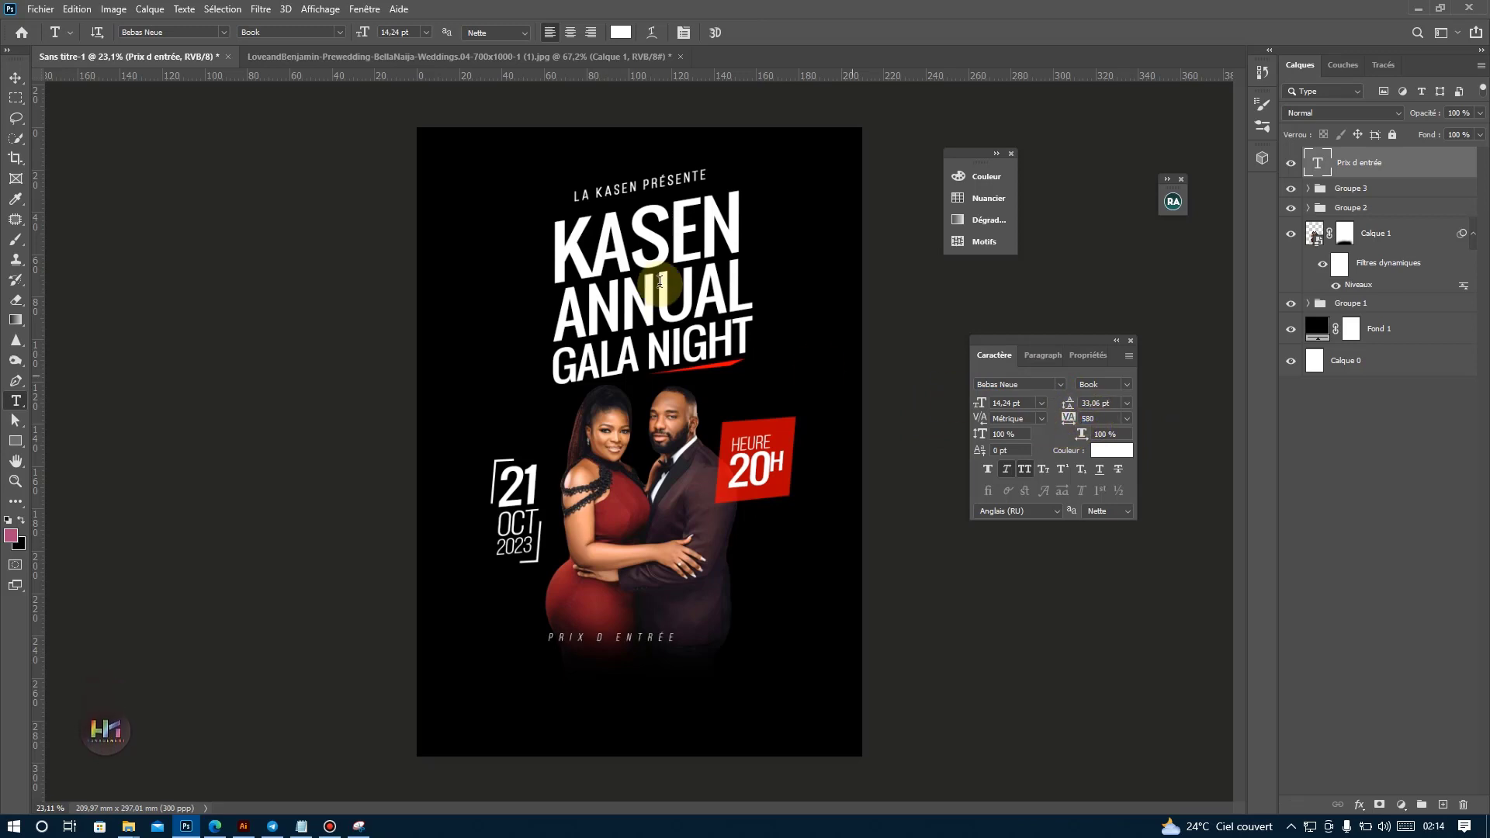
pyautogui.press('Return')
# Check the font settings of the title's "KASEN" layer and collapse Groupe 1 again.
pyautogui.click(16, 79)
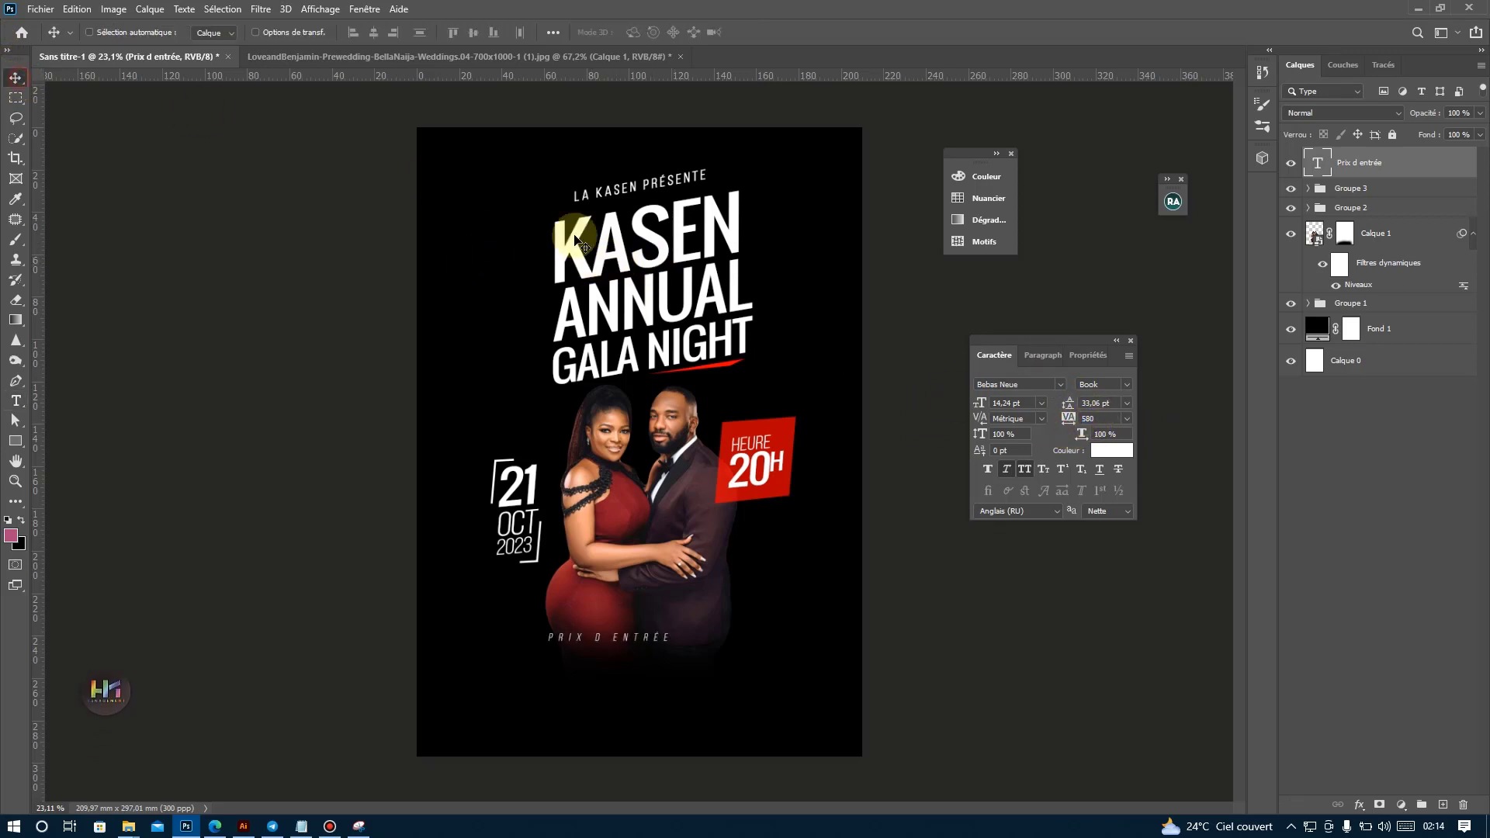
pyautogui.keyDown('ctrl'); pyautogui.click(590, 237); pyautogui.keyUp('ctrl')
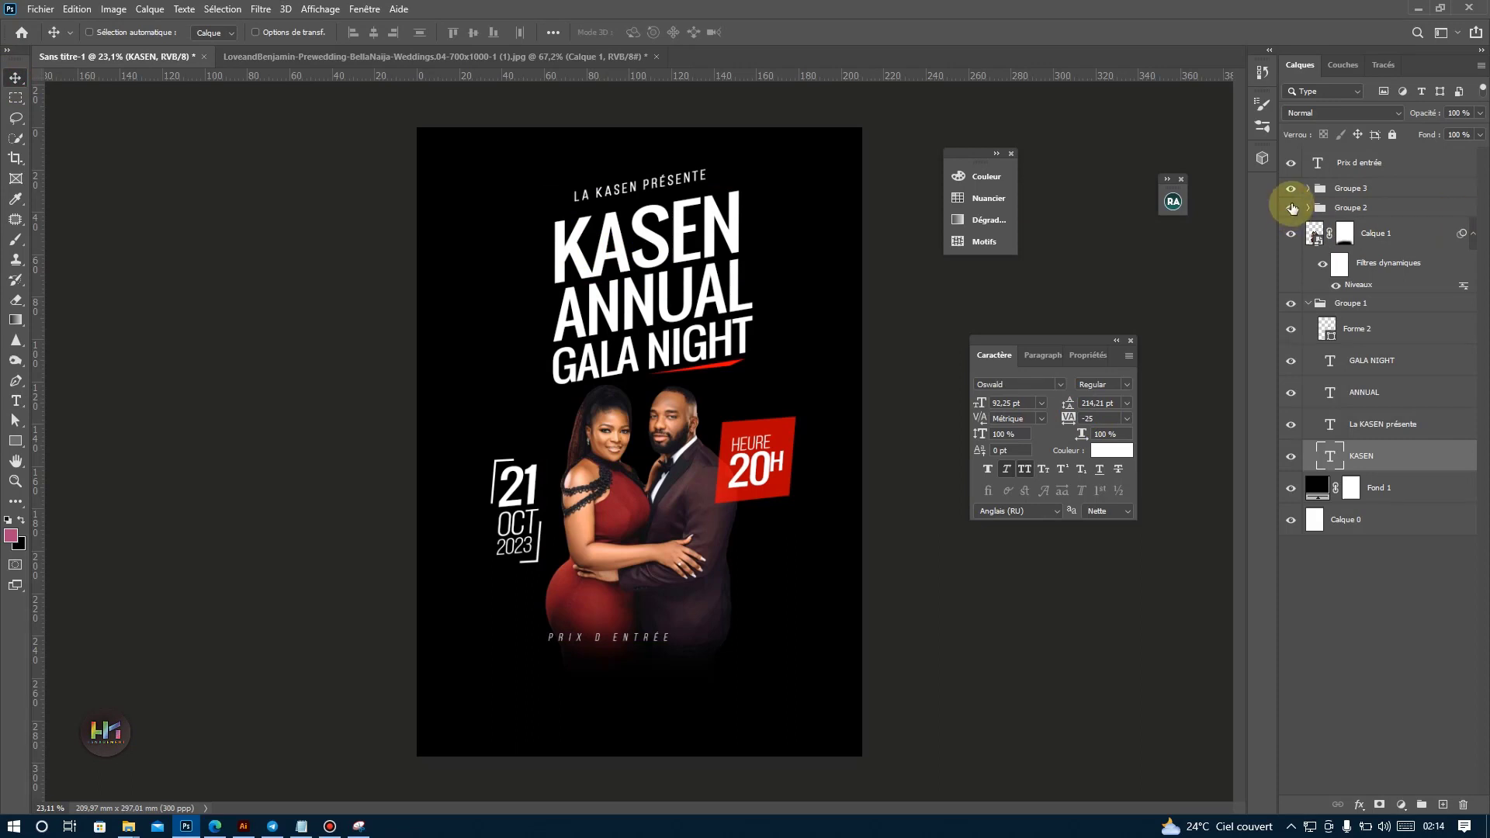
pyautogui.click(1314, 310)
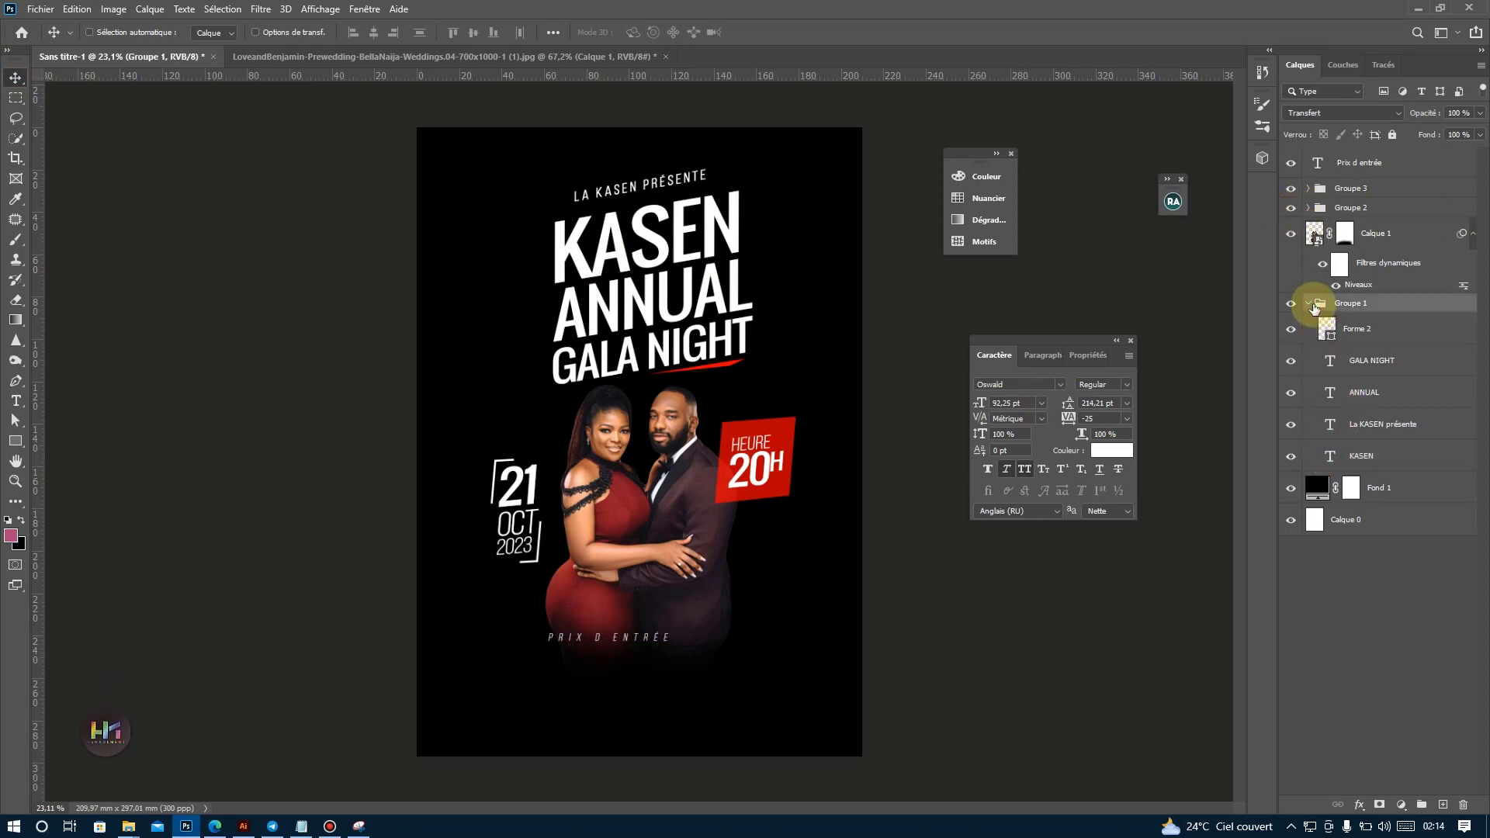
pyautogui.click(1308, 305)
pyautogui.click(1291, 305)
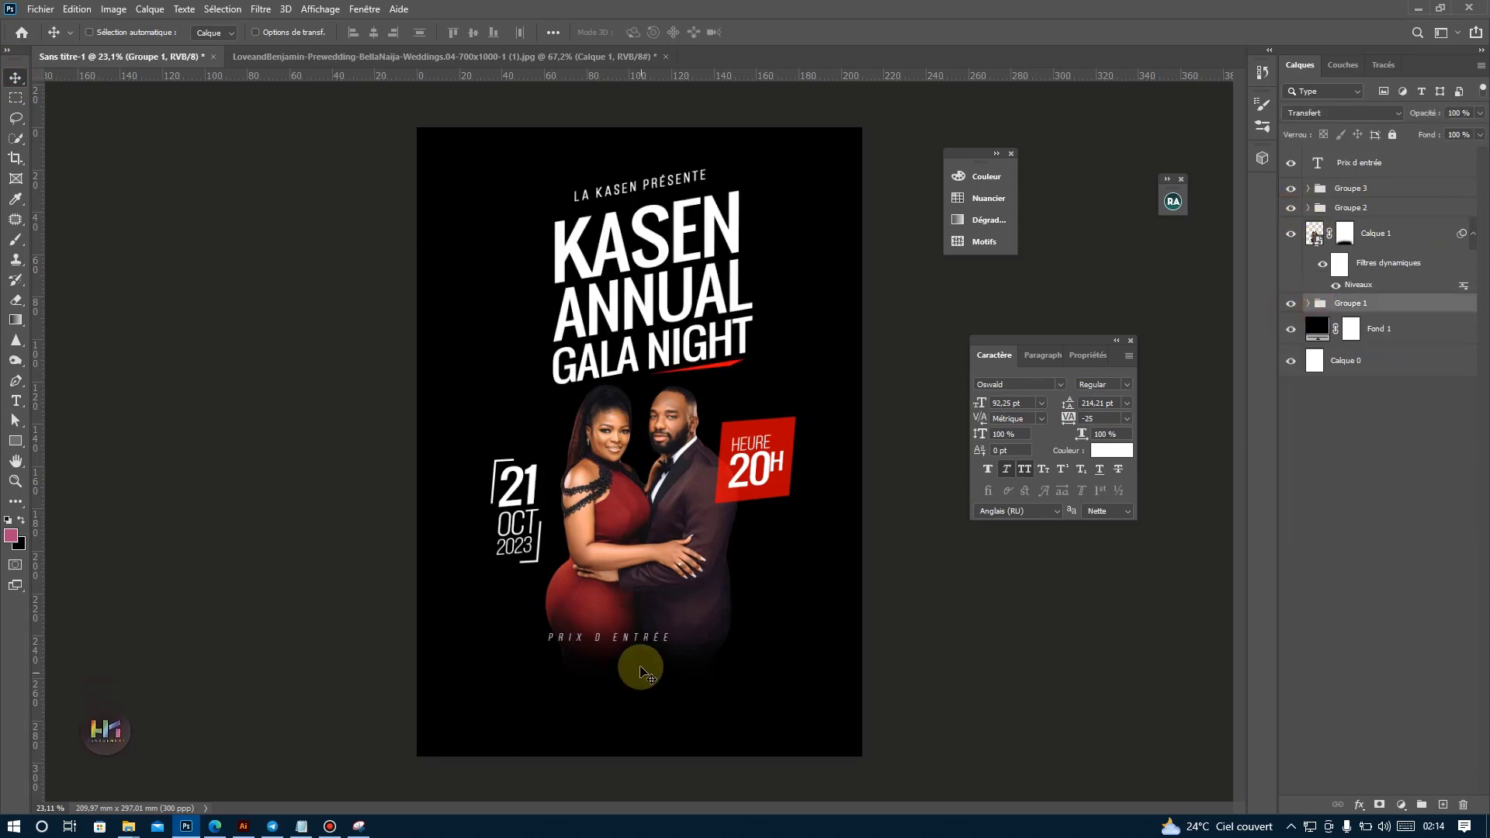
# Shift the "Prix d entrée" text to the right to centre it under the couple and set its font to Montserrat.
pyautogui.moveTo(650, 637); pyautogui.dragTo(688, 641)
pyautogui.hotkey('ctrl', 'z')
pyautogui.keyDown('ctrl'); pyautogui.click(651, 636); pyautogui.keyUp('ctrl')
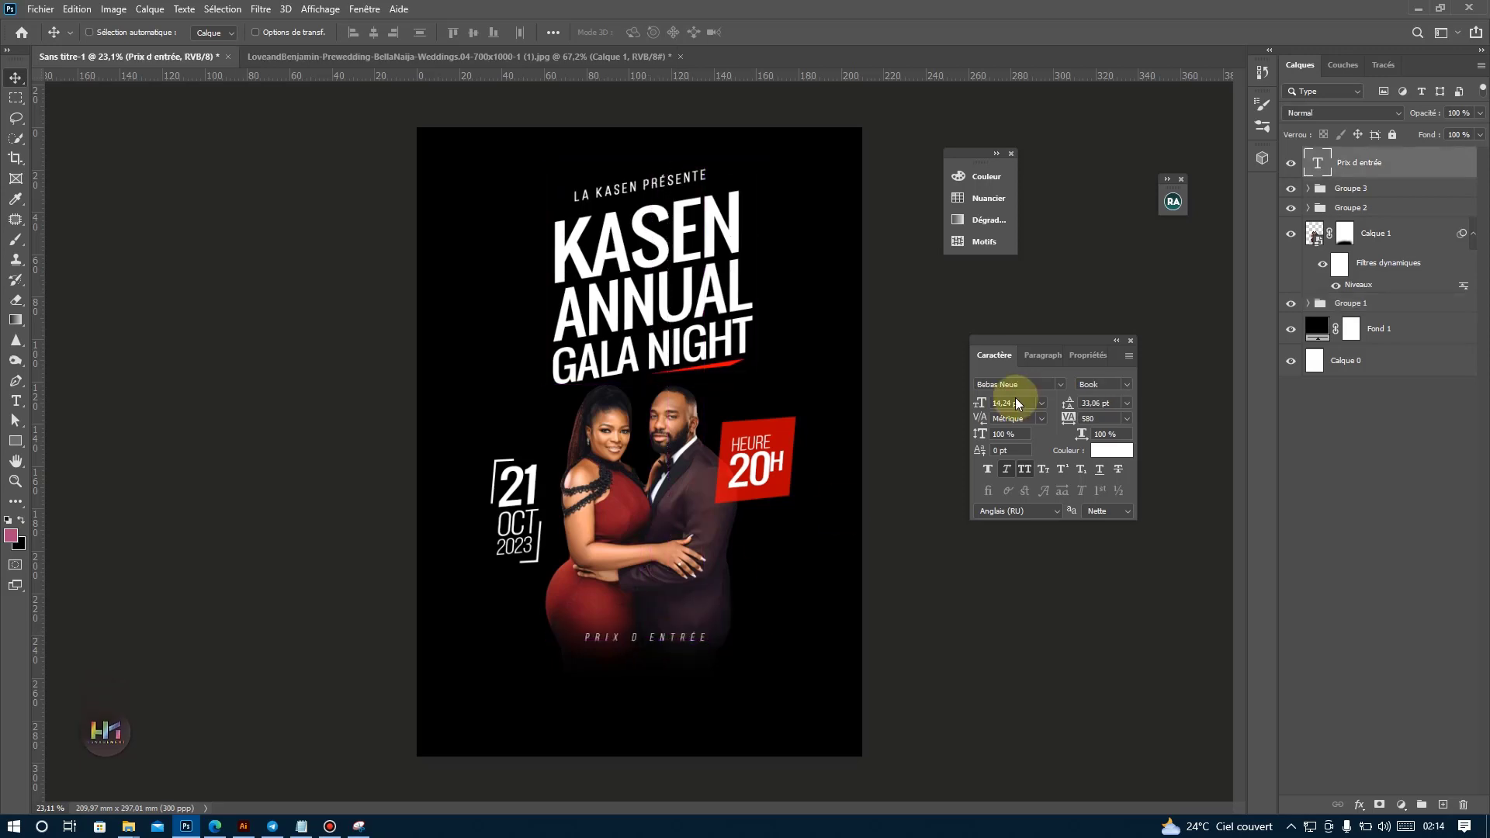
pyautogui.click(1060, 384)
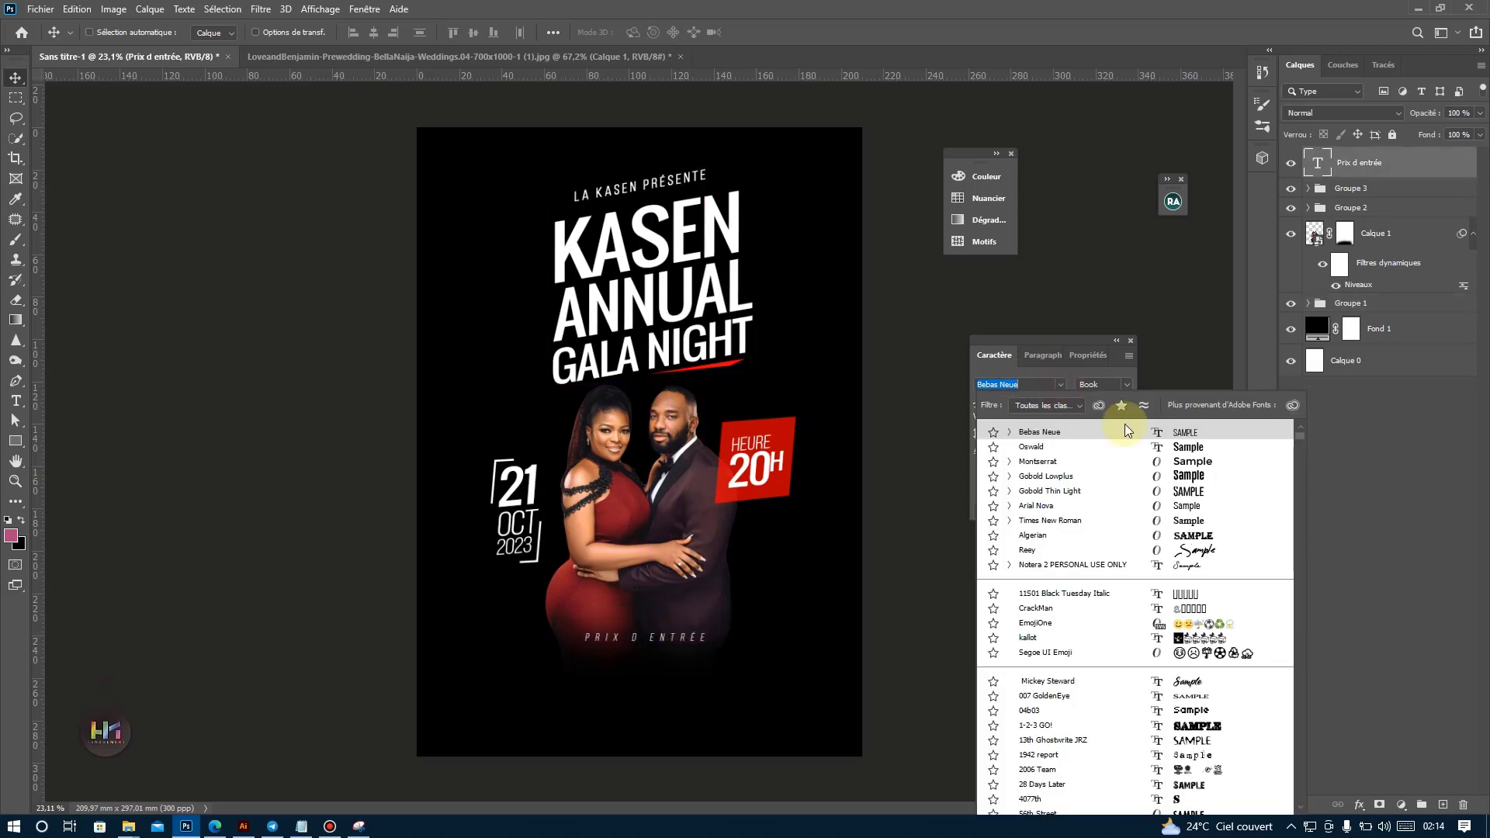
pyautogui.click(1208, 462)
pyautogui.moveTo(784, 672); pyautogui.dragTo(761, 668)
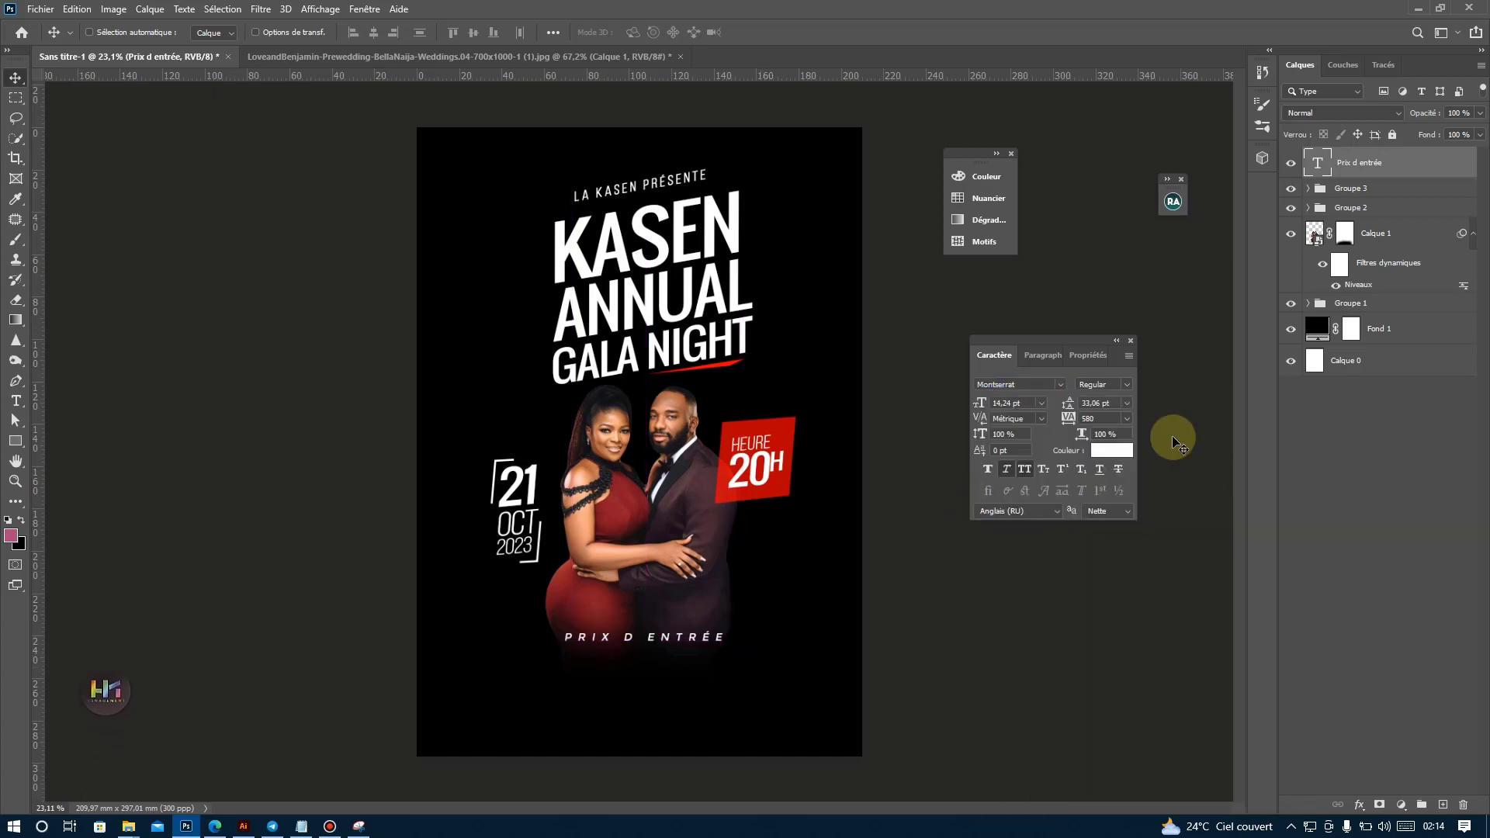
# Set the tracking of the "Prix d entrée" text to 330 and recentre it under the couple.
pyautogui.click(1127, 419)
pyautogui.click(1102, 544)
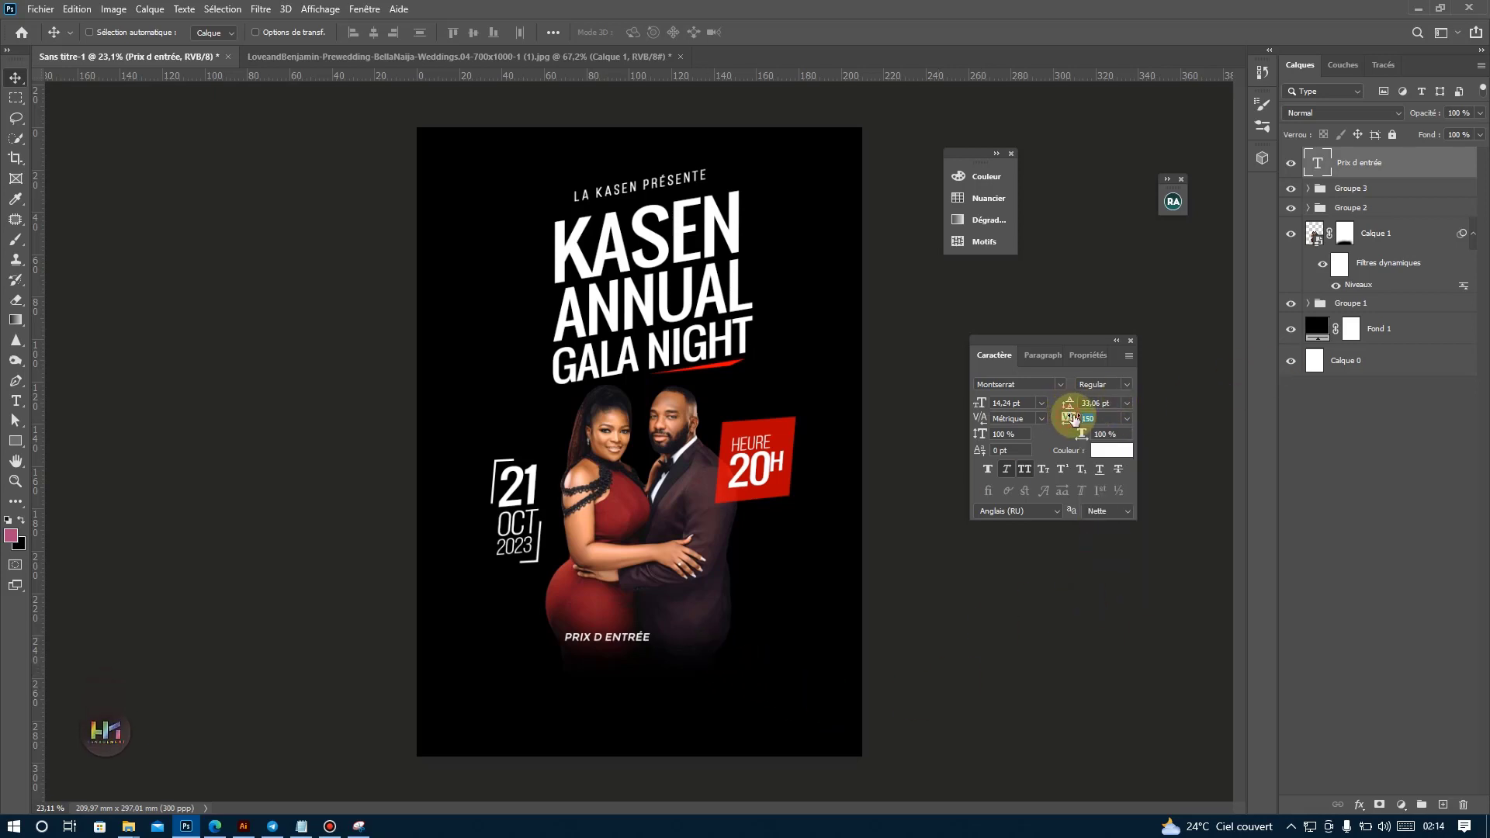
pyautogui.moveTo(1080, 416); pyautogui.dragTo(1085, 422)
pyautogui.moveTo(673, 633); pyautogui.dragTo(685, 636)
# Add a red 952 x 113 px rectangle above Groupe 3 and centre it behind the "Prix d entrée" text.
pyautogui.click(1350, 188)
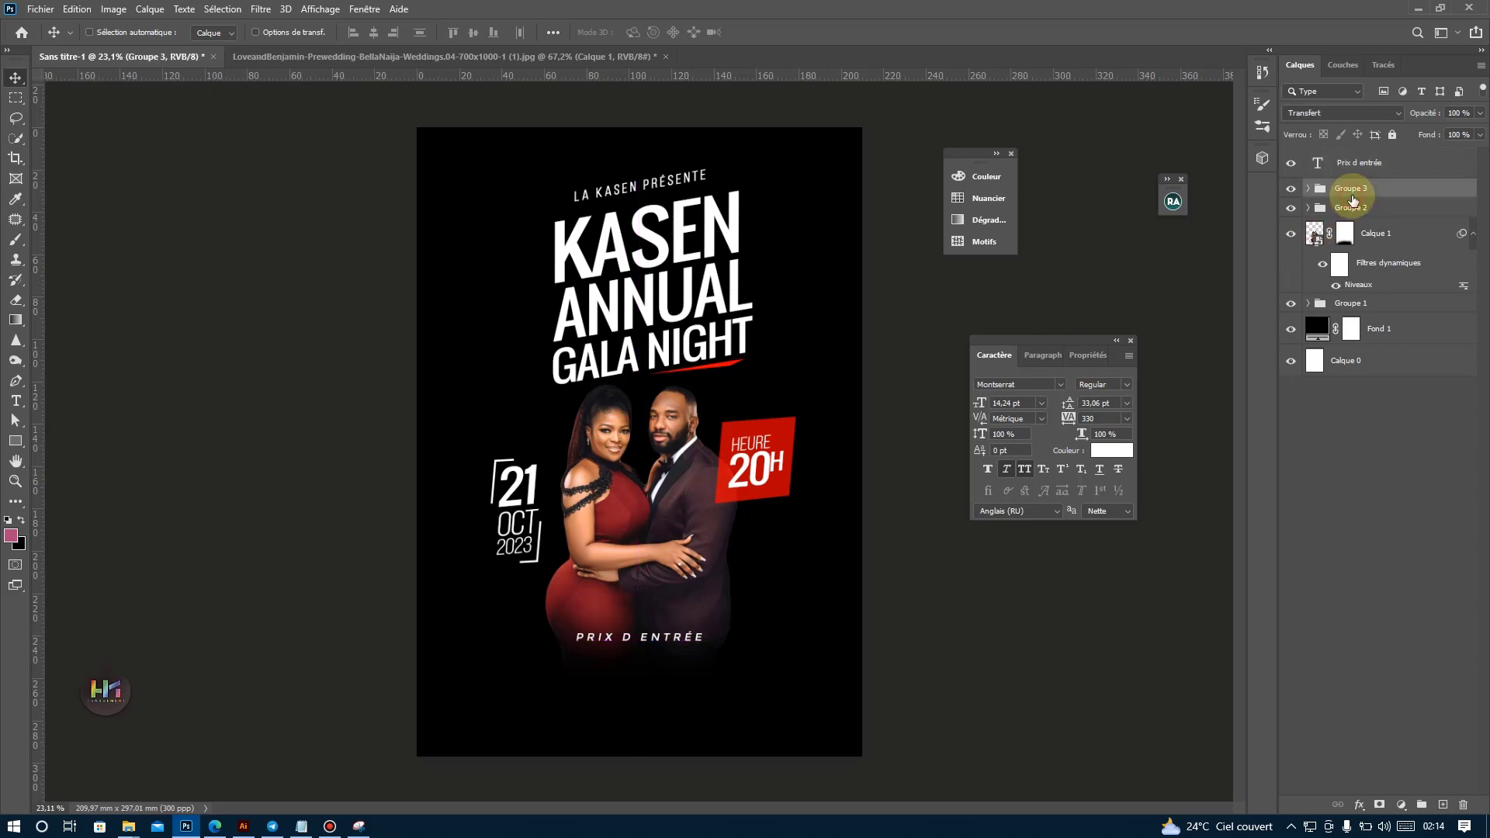
pyautogui.click(15, 440)
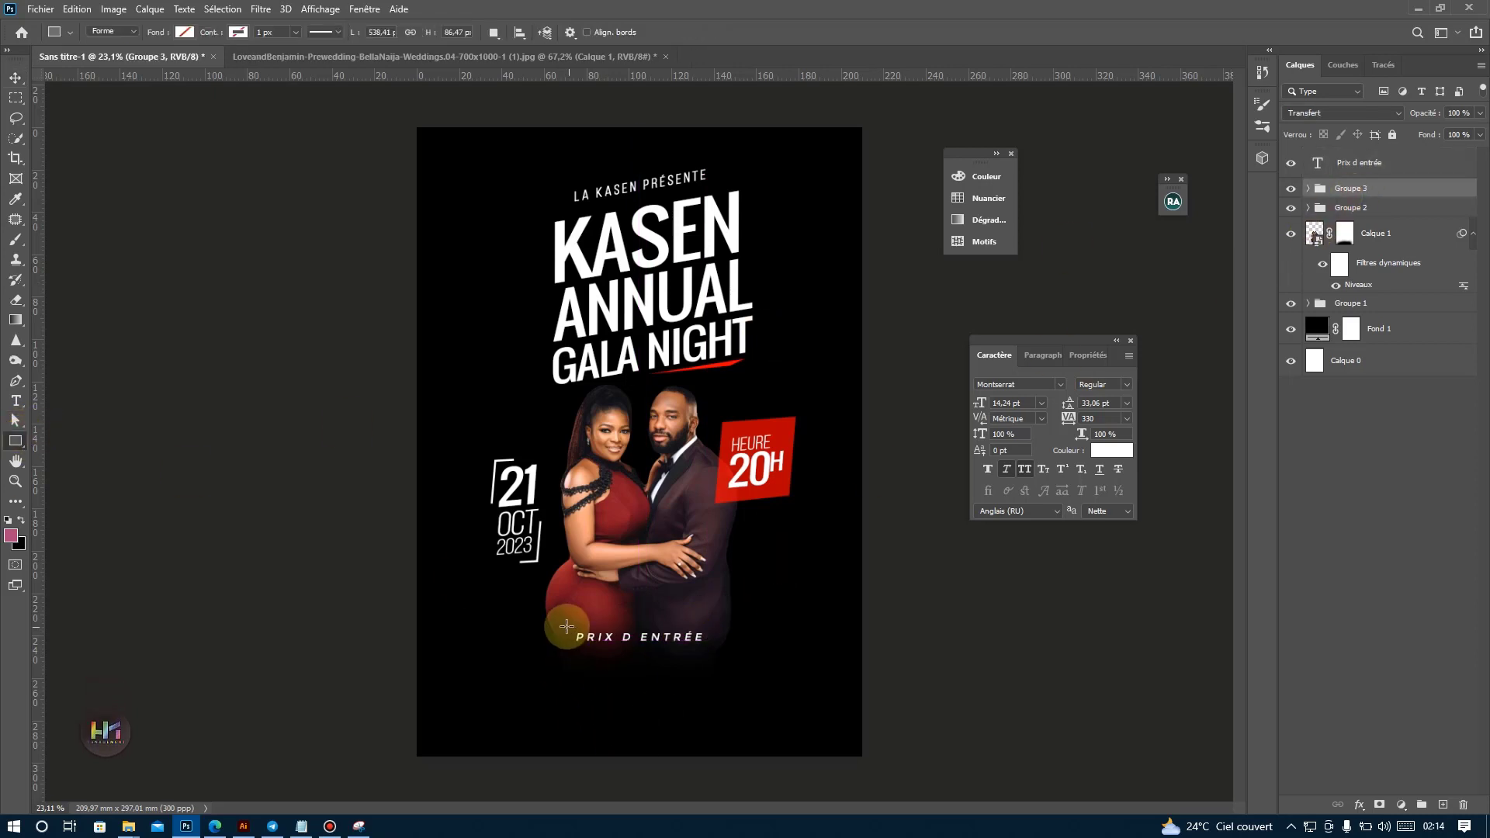
pyautogui.moveTo(564, 627); pyautogui.dragTo(735, 646)
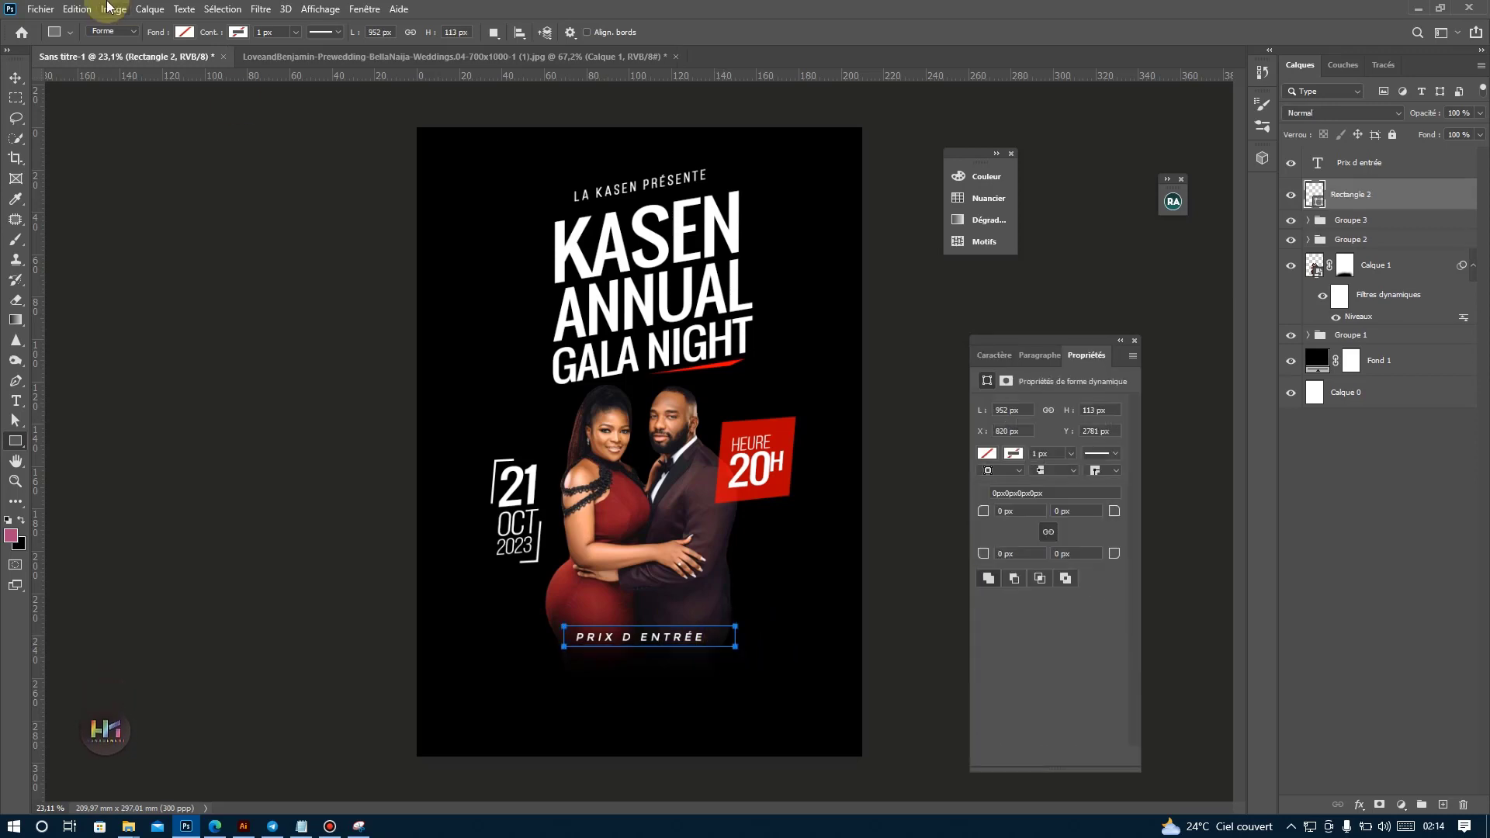
pyautogui.click(184, 31)
pyautogui.click(86, 115)
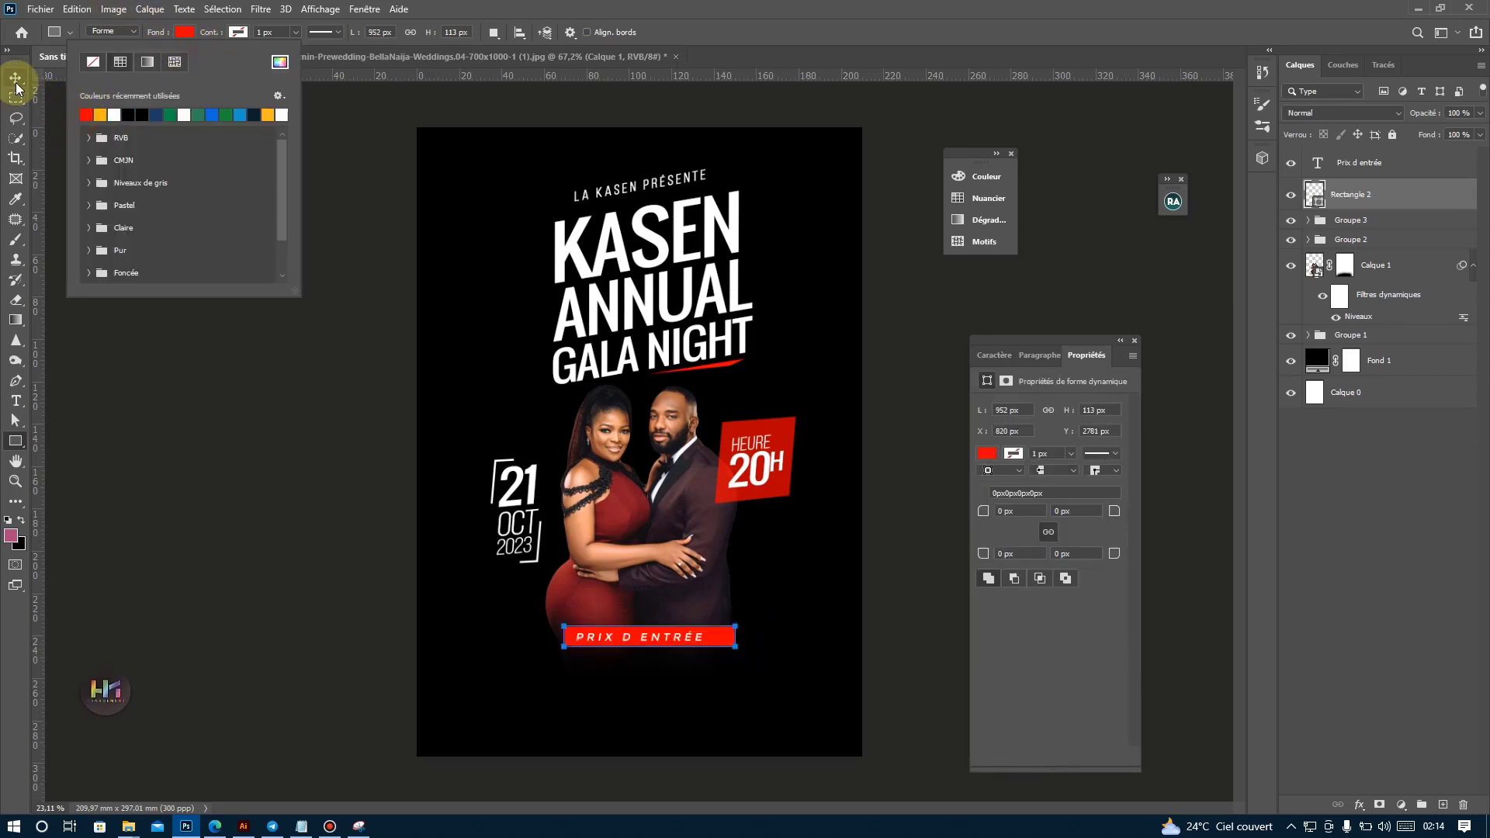
pyautogui.click(15, 78)
pyautogui.moveTo(641, 503); pyautogui.dragTo(644, 503)
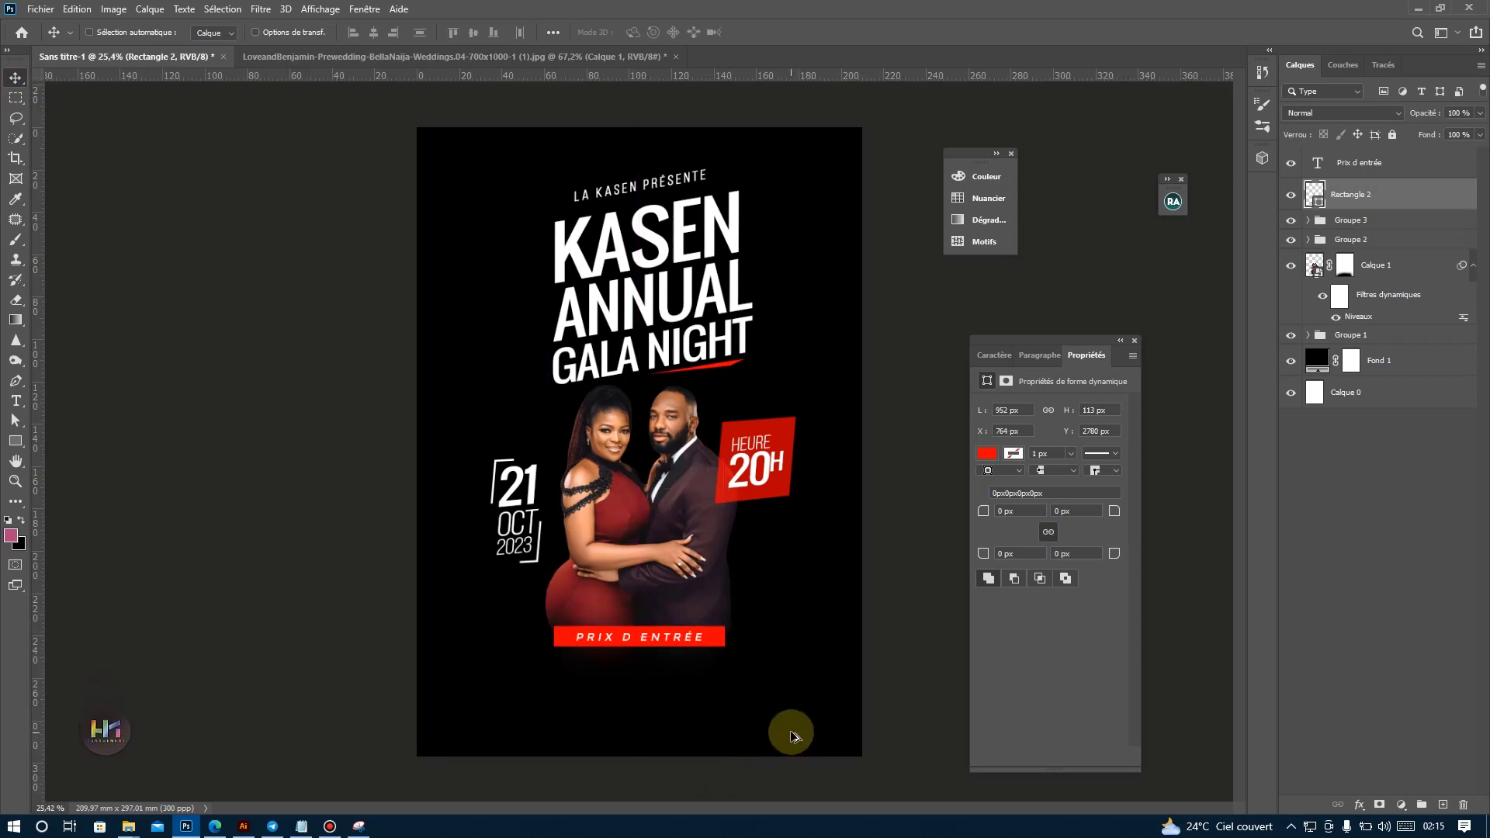
# Slant both ends of the red rectangle by moving its upper-left and lower-right corner points slightly inward.
pyautogui.scroll(2, 776, 675)
pyautogui.click(14, 423)
pyautogui.scroll(2, 505, 683)
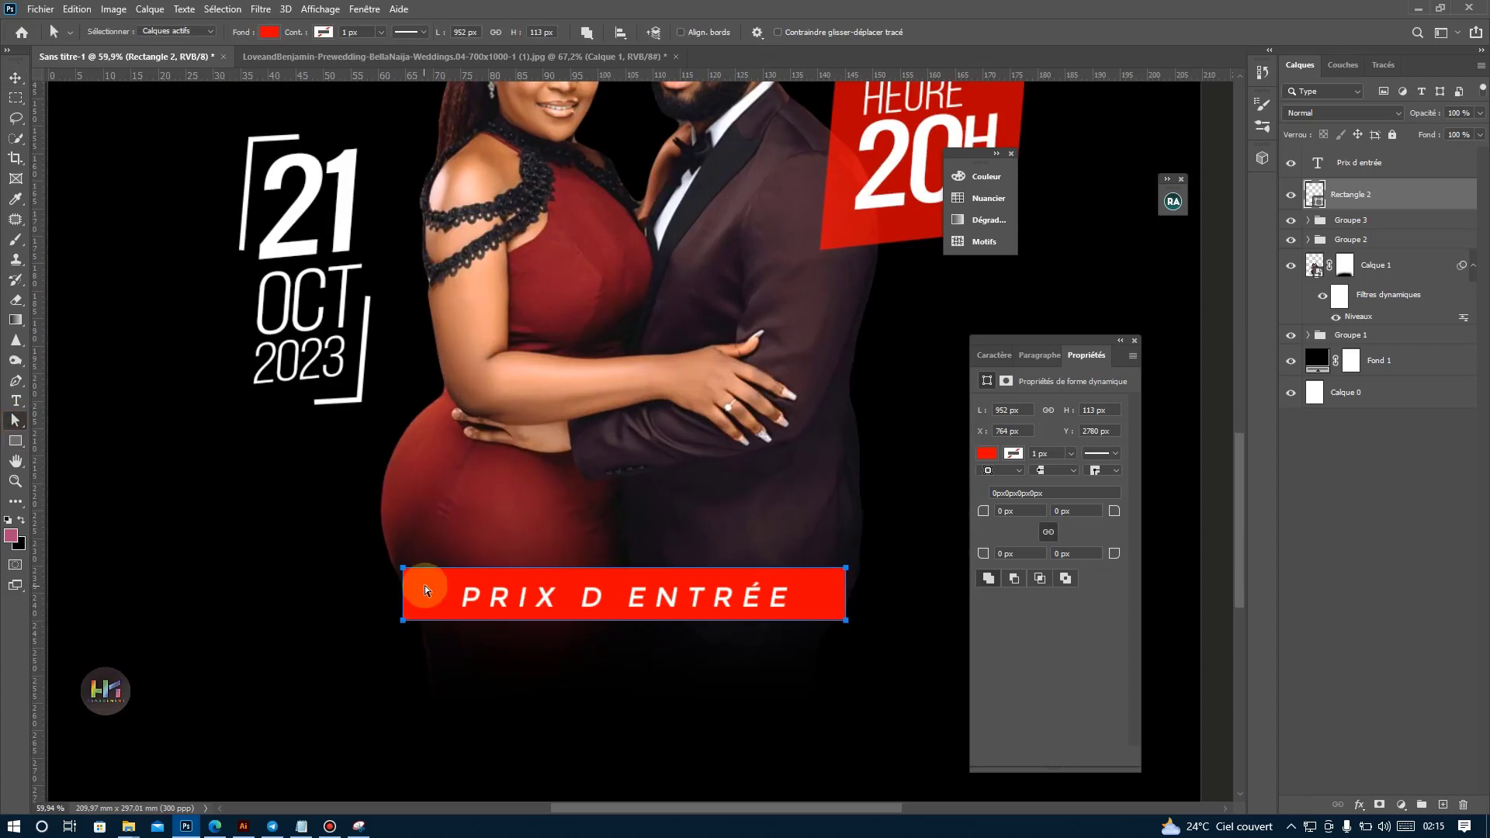
pyautogui.moveTo(413, 571); pyautogui.dragTo(413, 570)
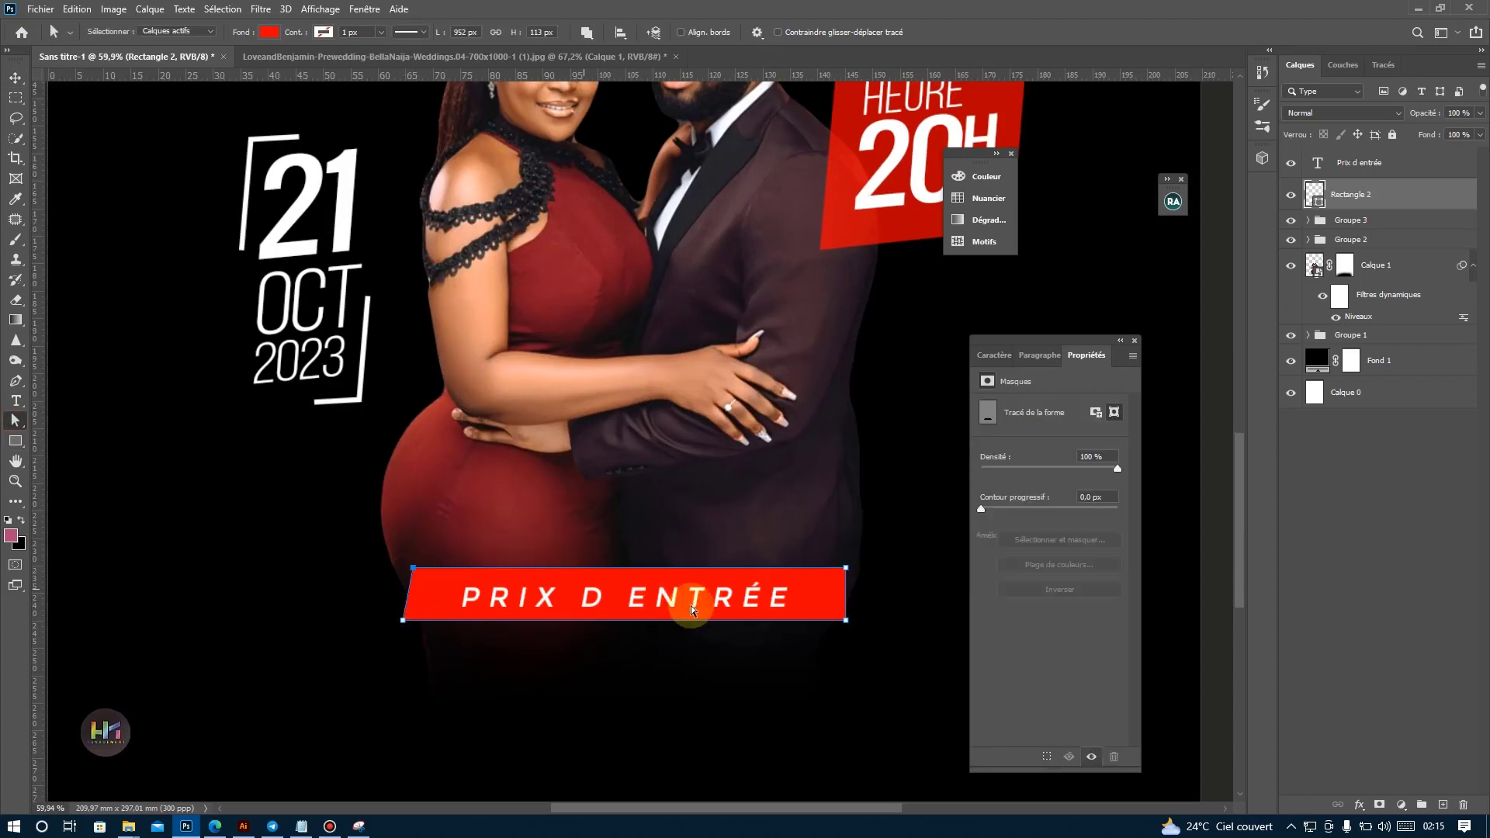
pyautogui.moveTo(830, 623); pyautogui.dragTo(832, 621)
pyautogui.click(802, 697)
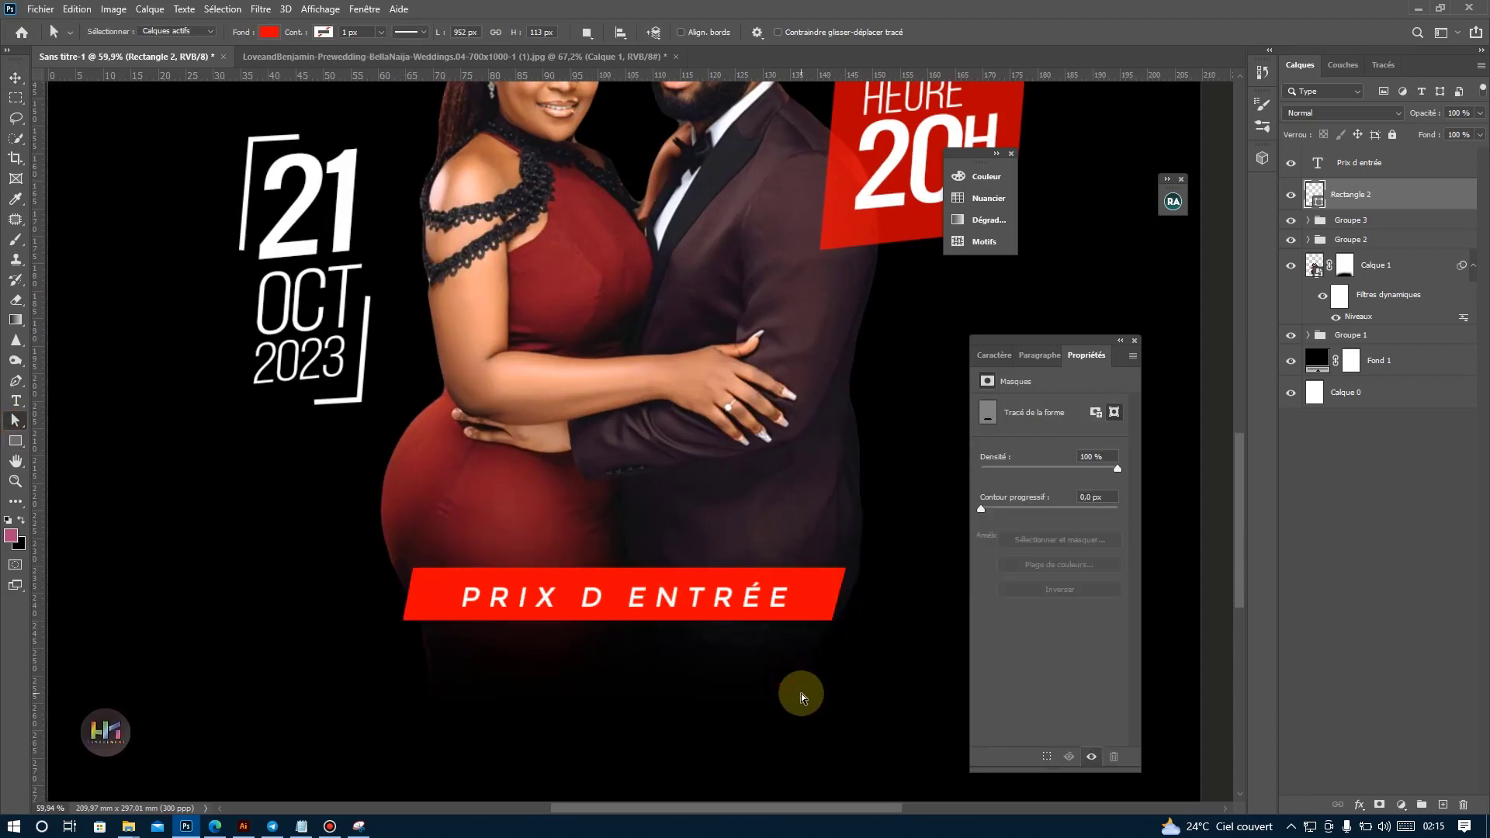
# Group the "Prix d entrée" text with its red banner and start a free transform on the group.
pyautogui.click(17, 79)
pyautogui.keyDown('ctrl'); pyautogui.click(1358, 162); pyautogui.keyUp('ctrl')
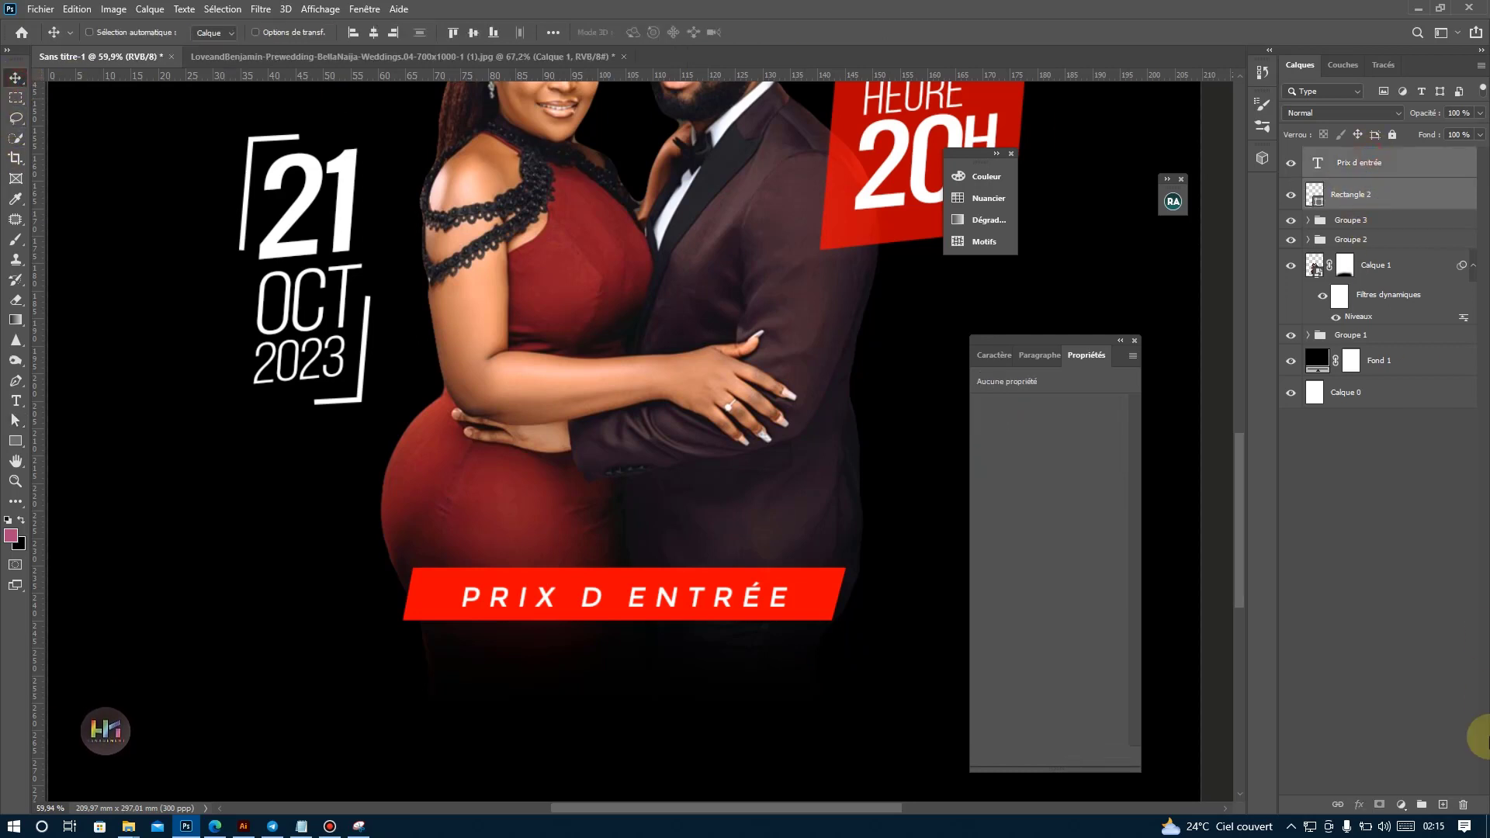
pyautogui.click(1437, 794)
pyautogui.hotkey('ctrl', 't')
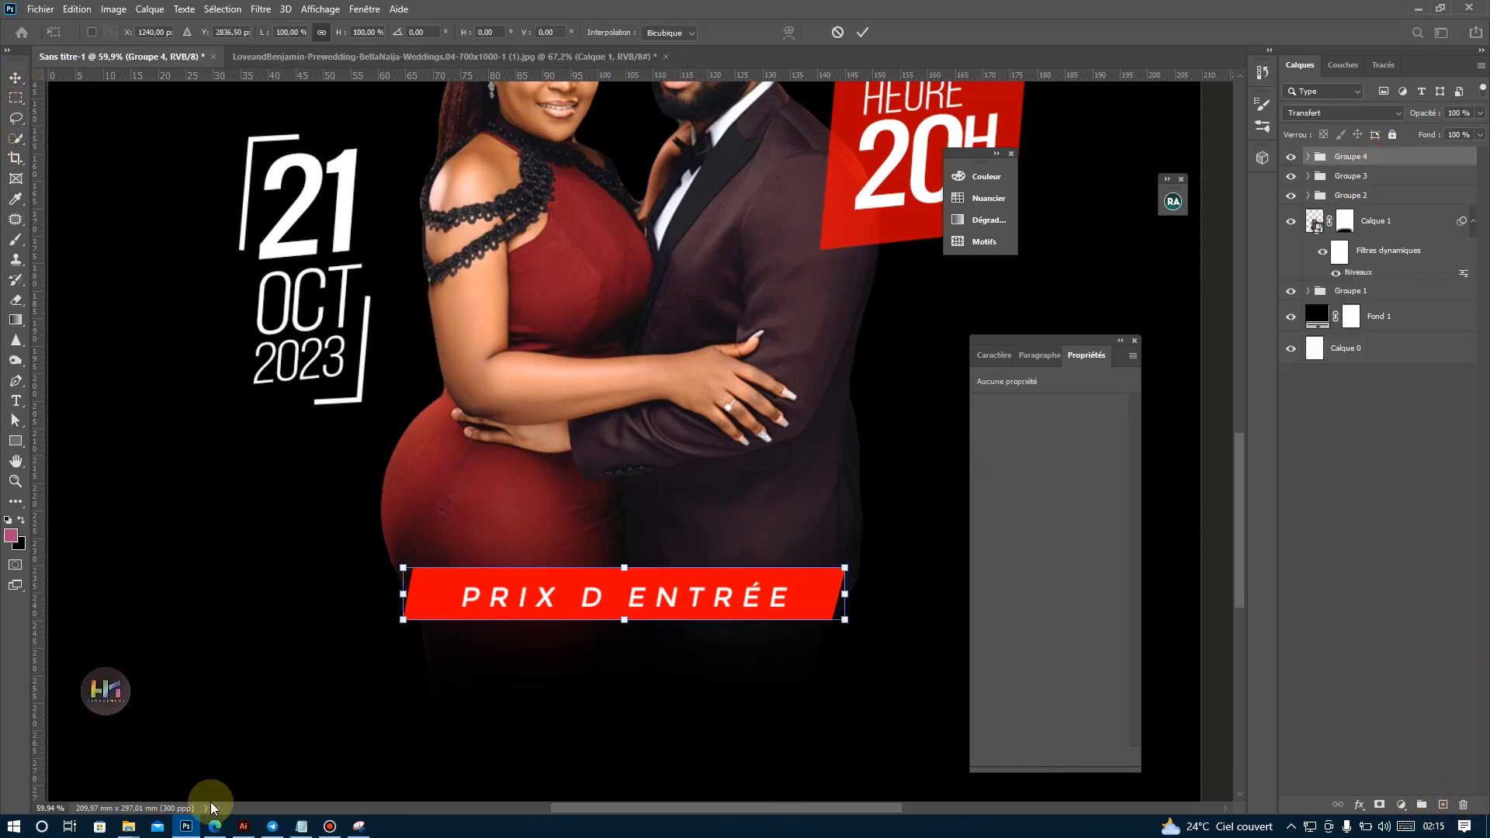
pyautogui.click(243, 827)
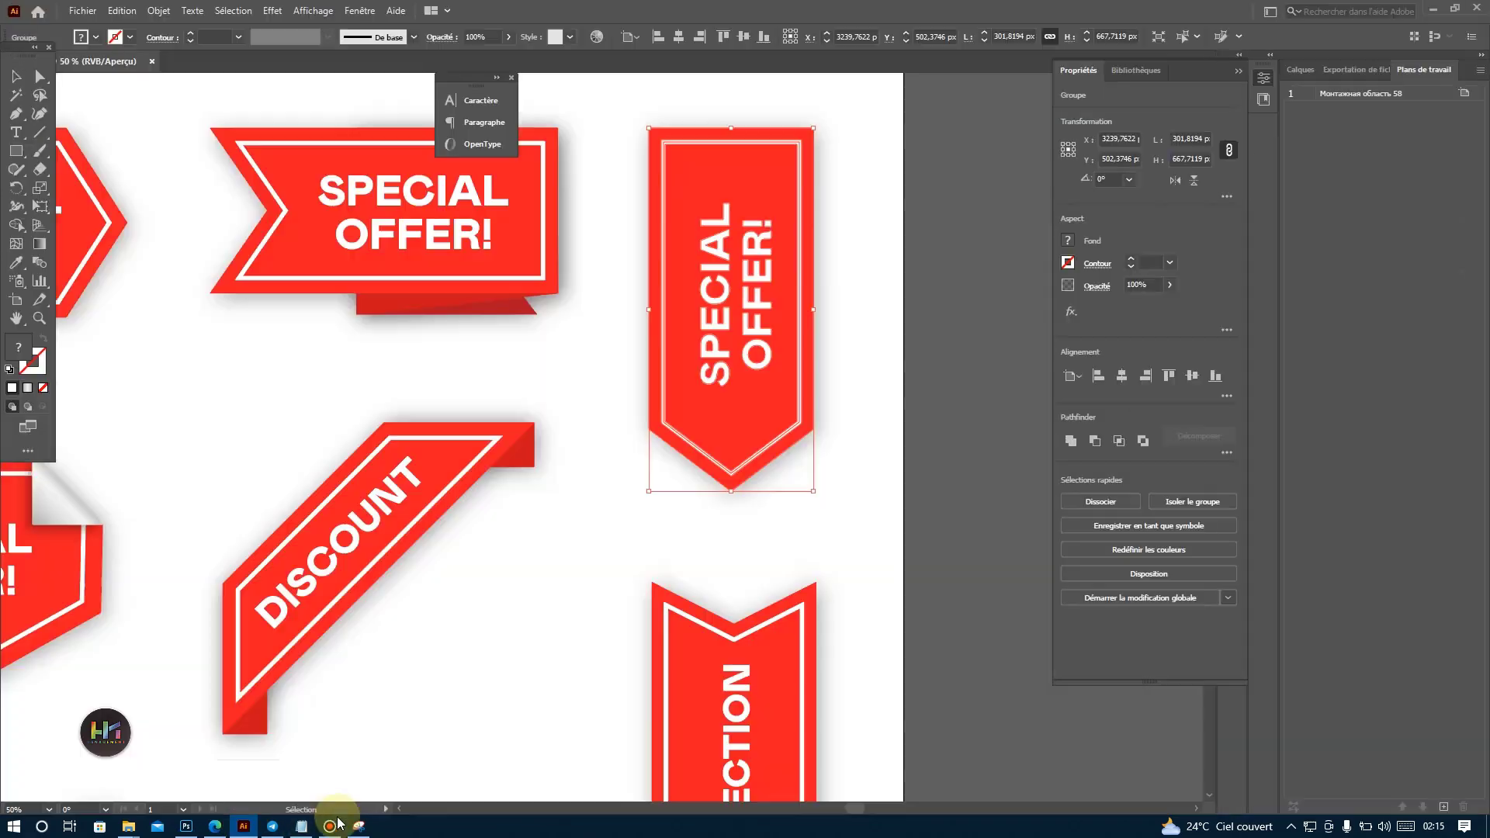
pyautogui.click(330, 827)
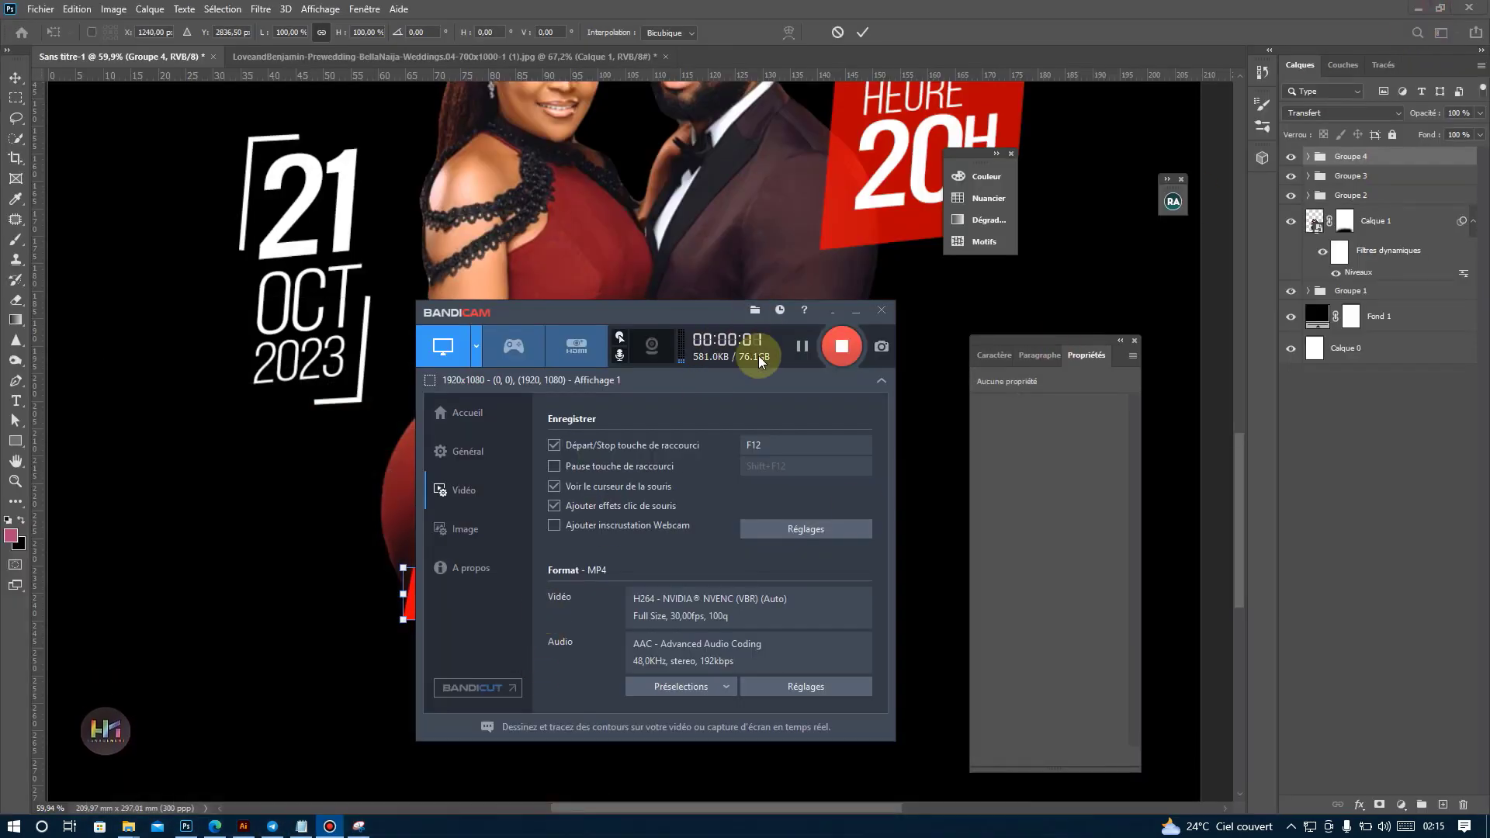
pyautogui.click(701, 200)
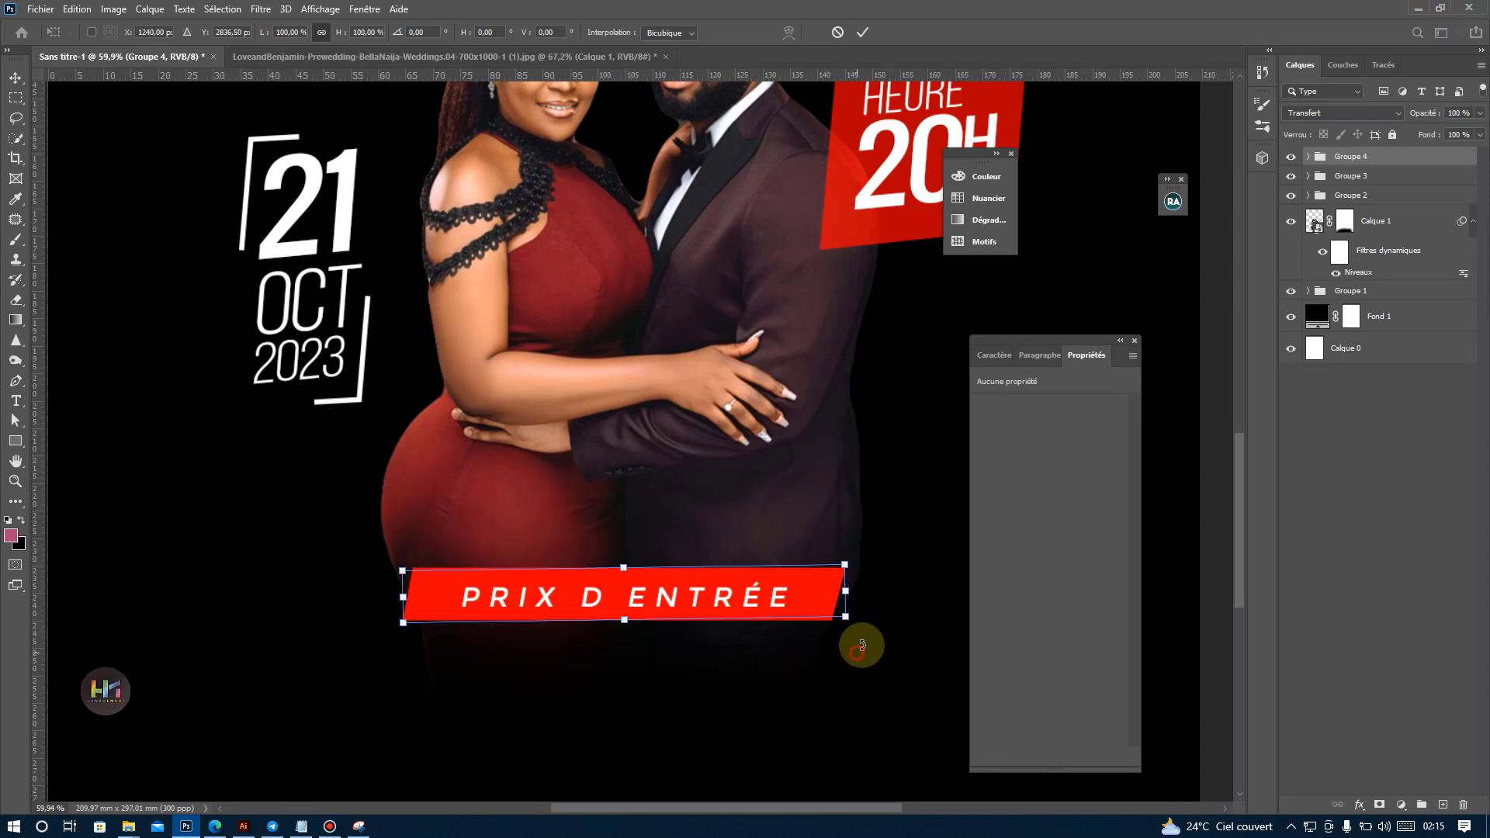
# Rotate the "Prix d entrée" banner group to about -4.94° so it slopes upward to the right.
pyautogui.moveTo(858, 642); pyautogui.dragTo(865, 625)
pyautogui.doubleClick(631, 598)
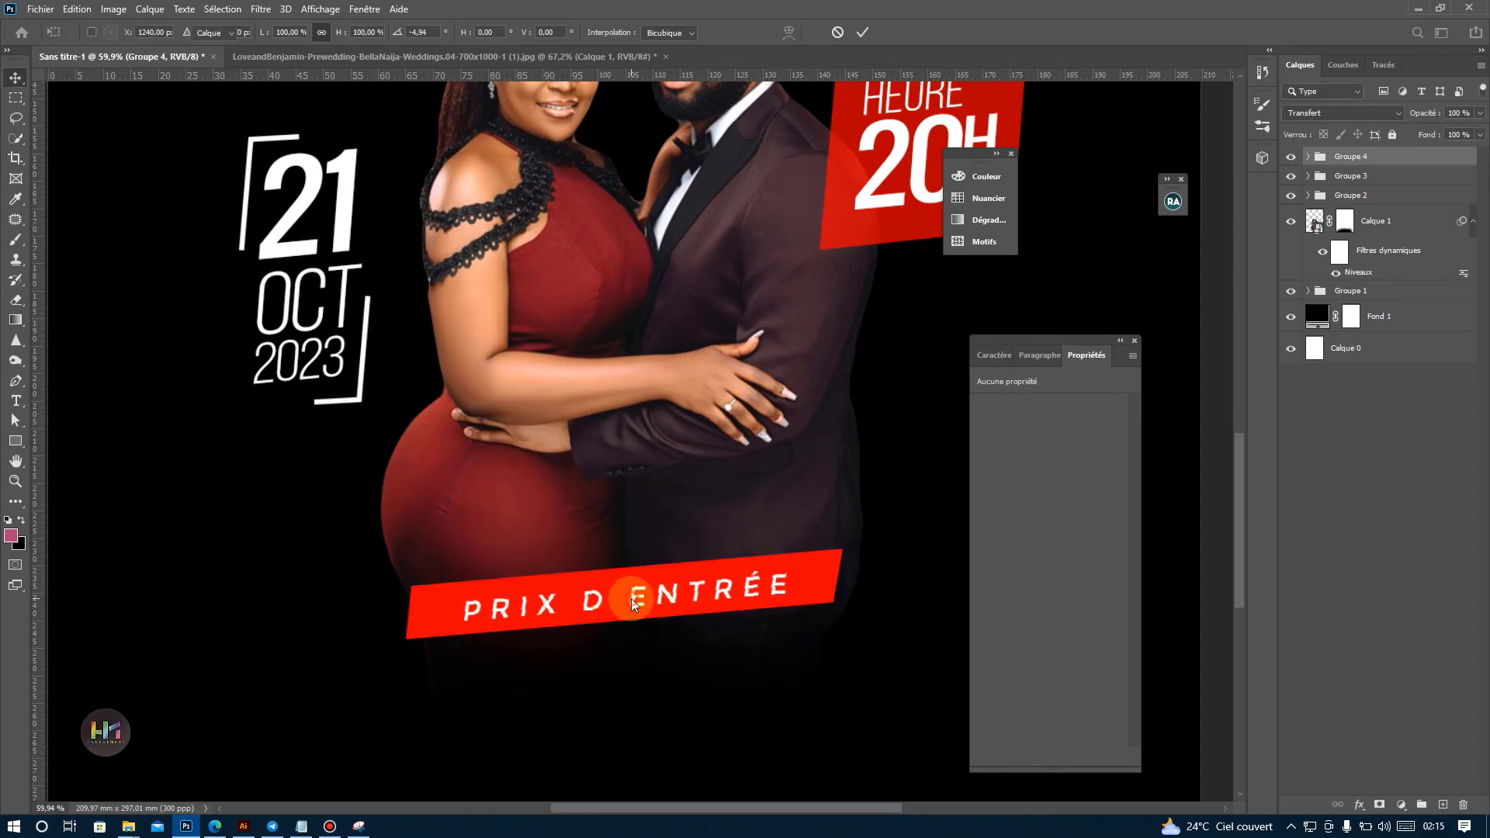
pyautogui.scroll(-5, 613, 671)
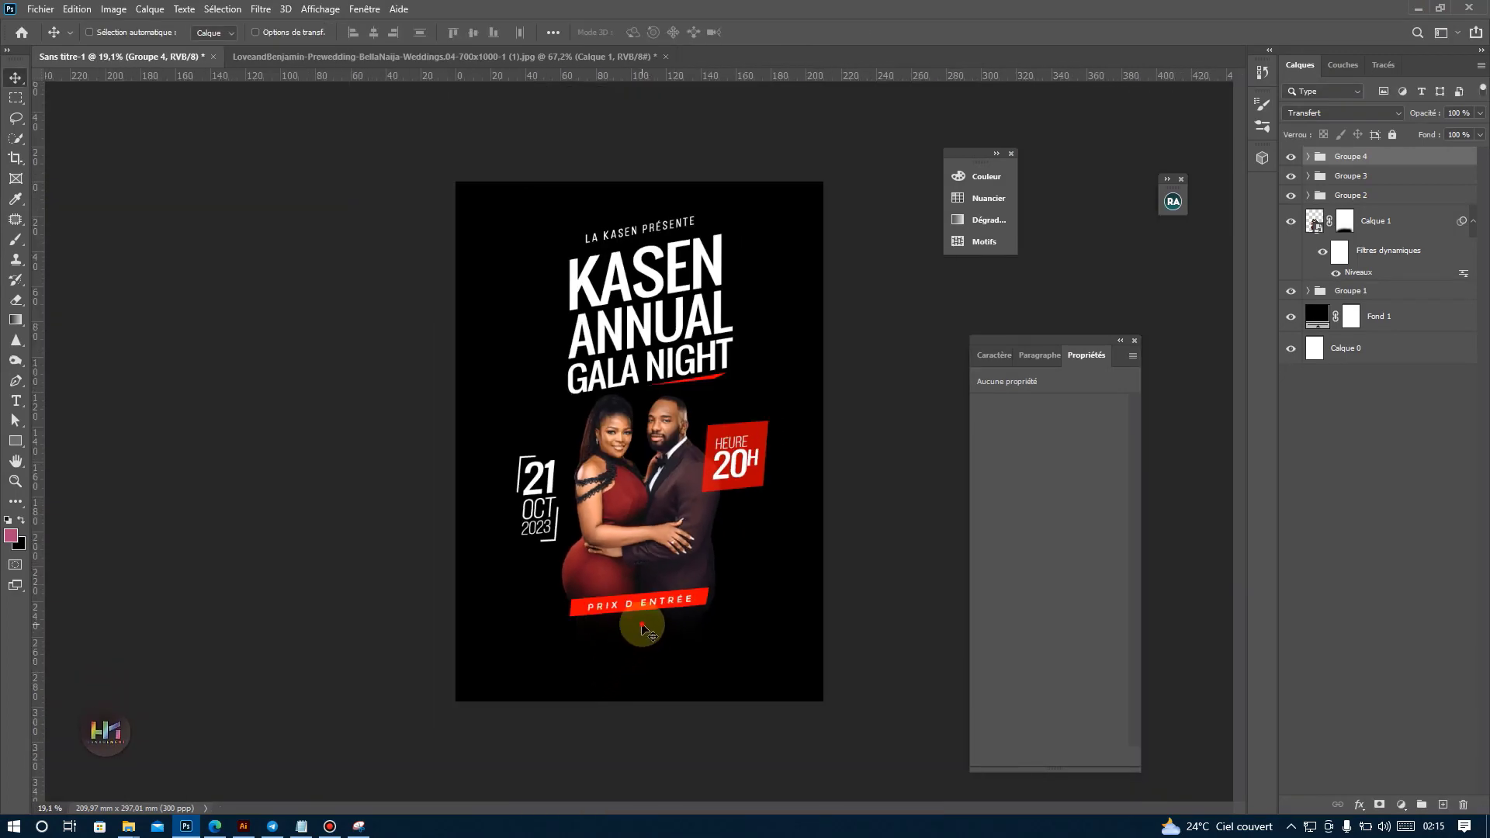
# Match the banner group's tilt to the title's baseline, at about -9.10°, and return it to the couple's base.
pyautogui.moveTo(644, 621); pyautogui.dragTo(667, 414)
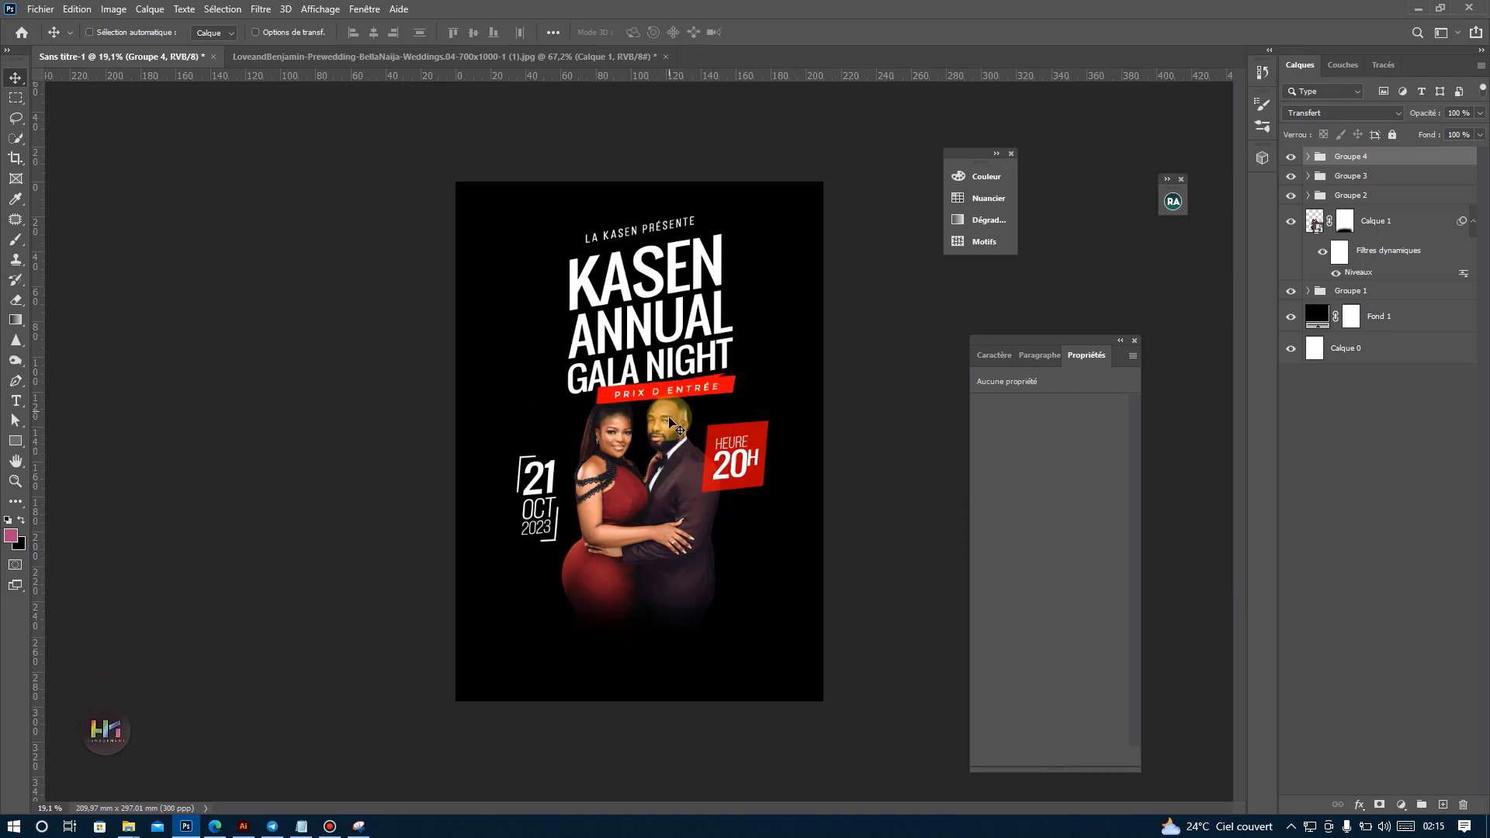
pyautogui.hotkey('ctrl', 't')
pyautogui.moveTo(701, 477); pyautogui.dragTo(707, 475)
pyautogui.doubleClick(660, 390)
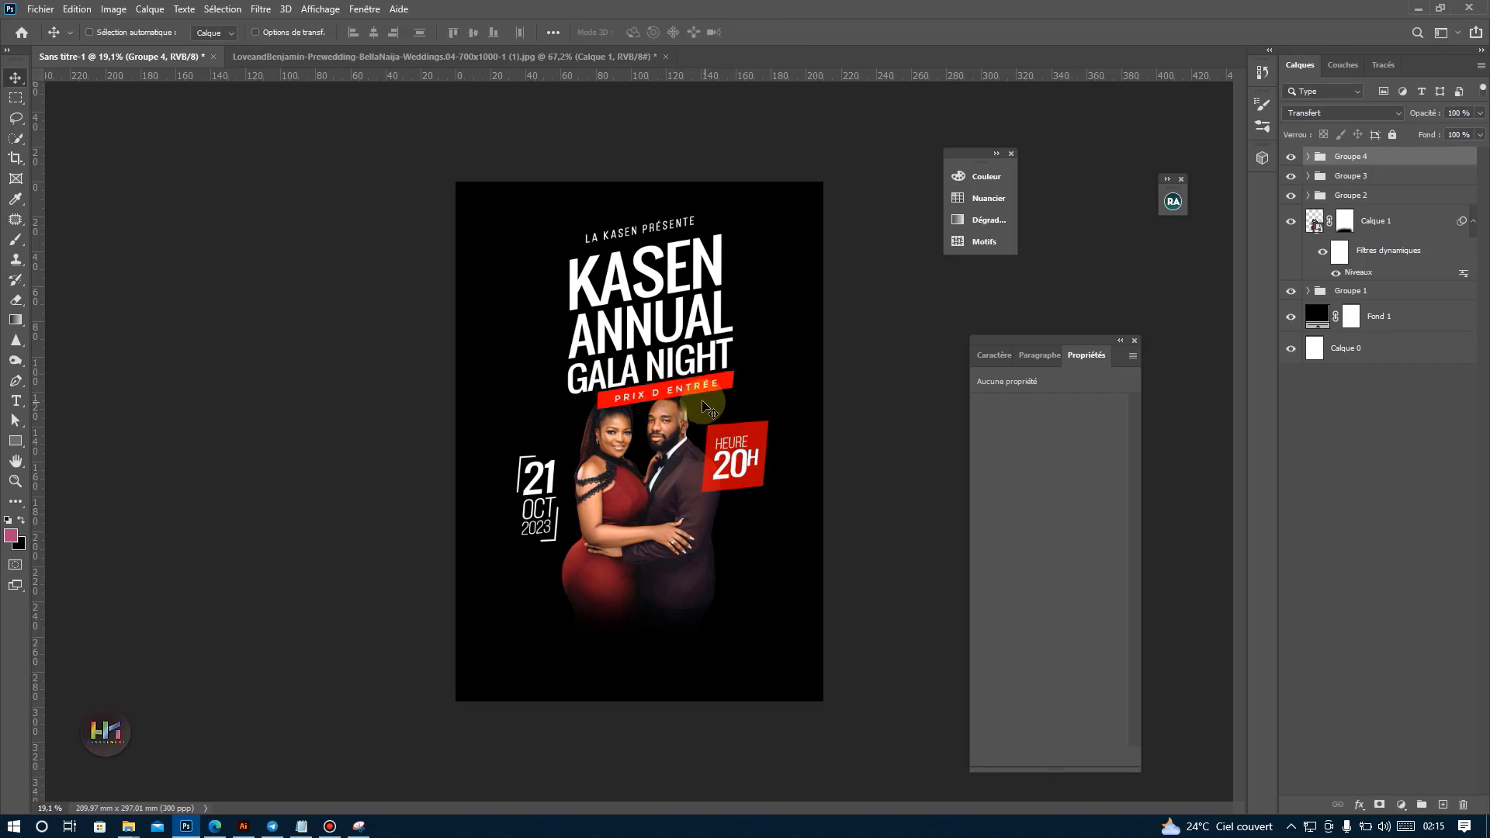
pyautogui.moveTo(684, 405); pyautogui.dragTo(669, 601)
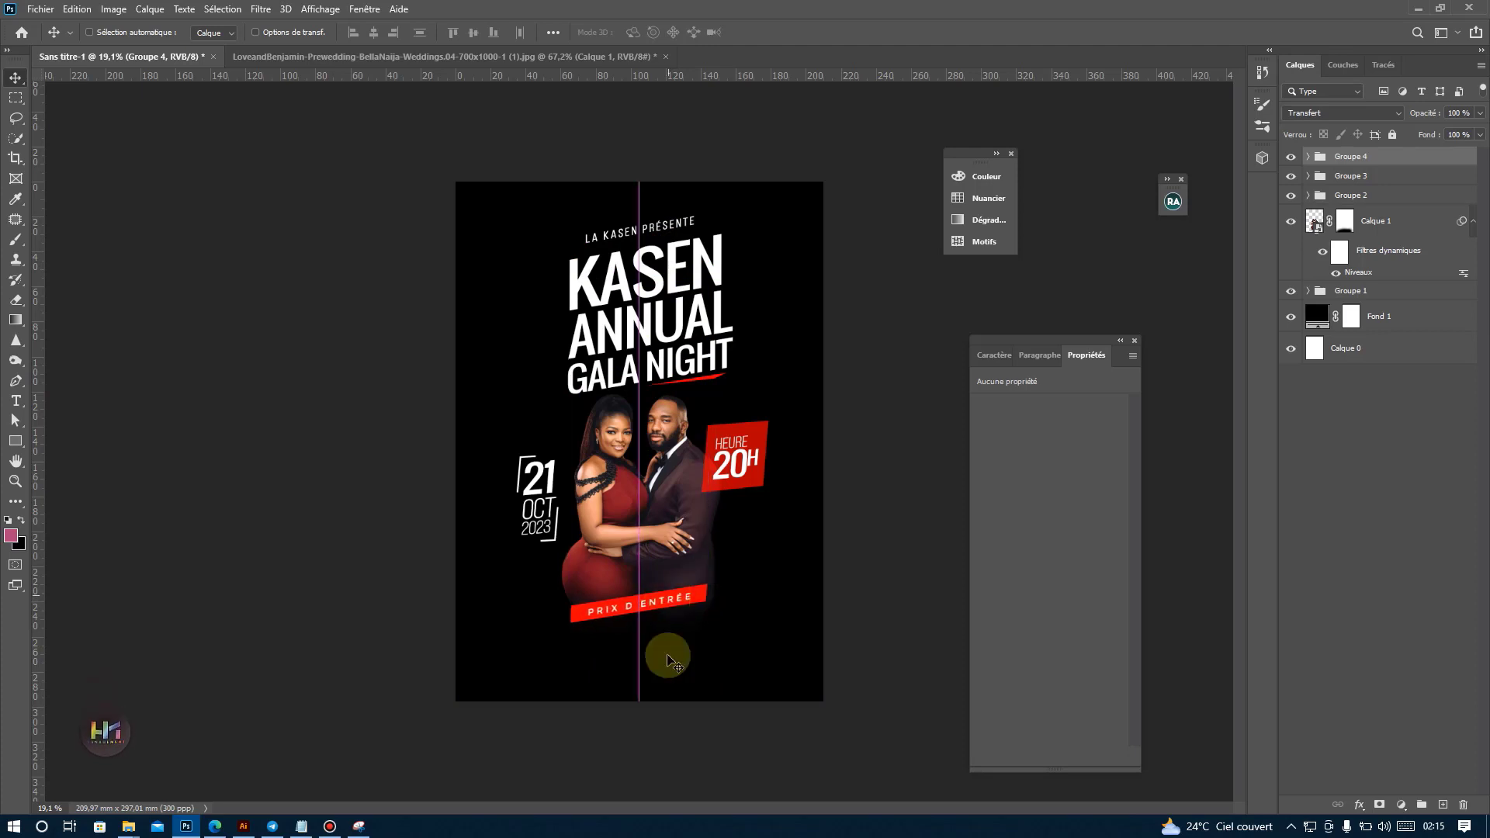
pyautogui.keyDown('ctrl'); pyautogui.click(681, 602); pyautogui.keyUp('ctrl')
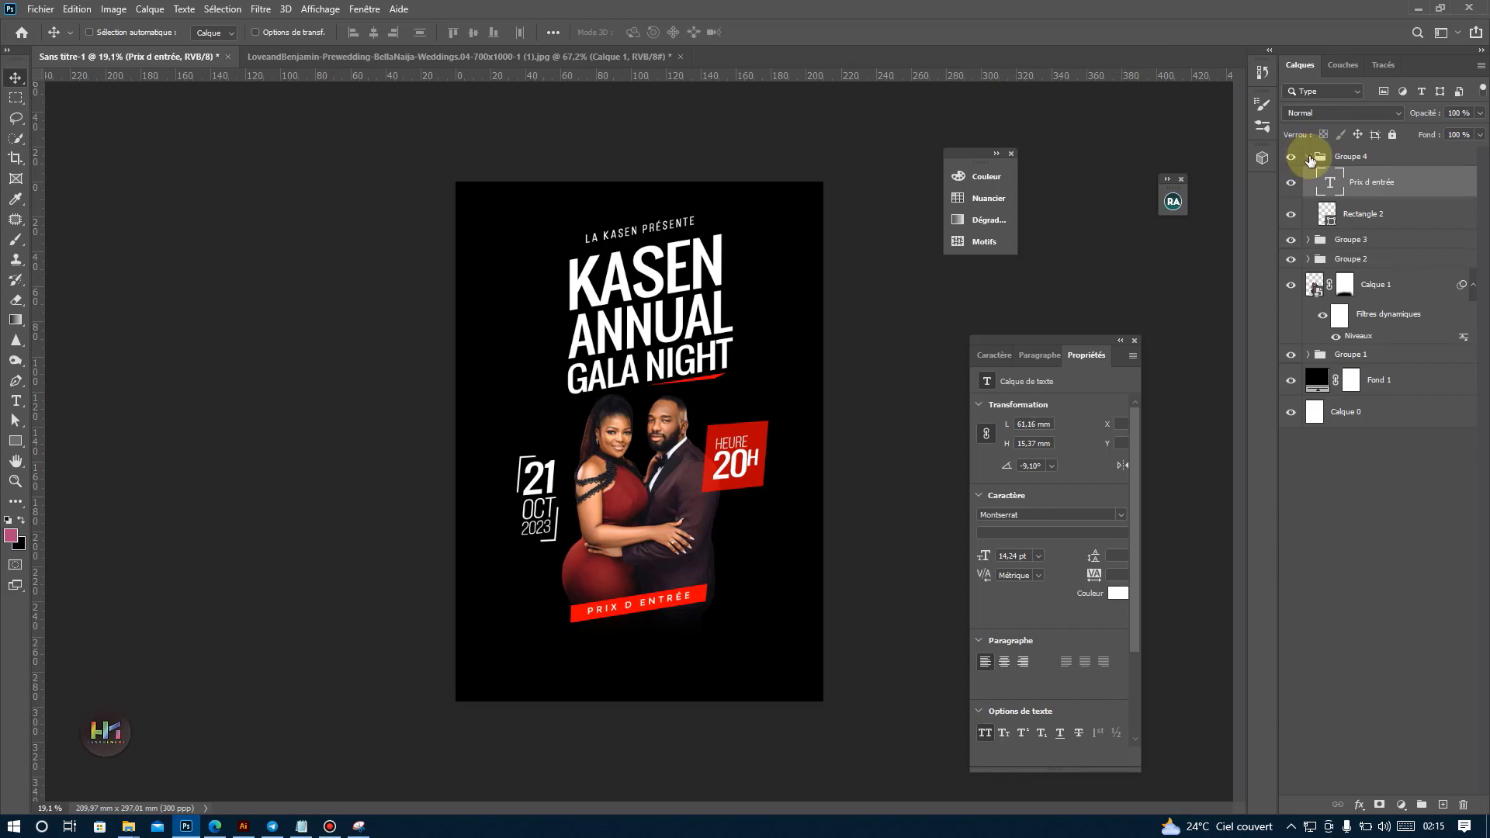
pyautogui.click(1310, 157)
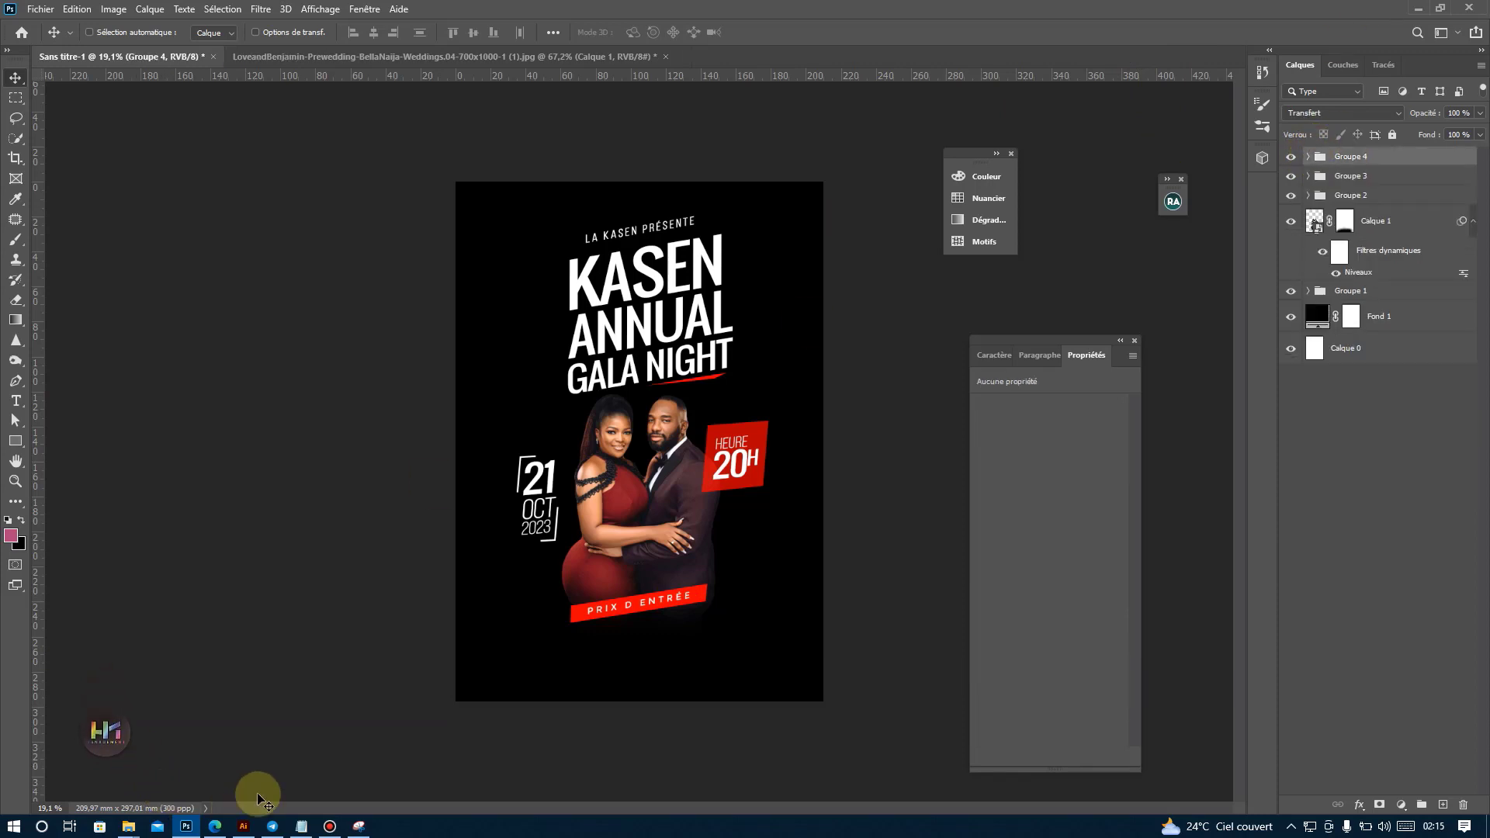
# Copy "Membres 10€" from the Notepad event notes and add it below the banner in Photoshop as text shortened to "Membres".
pyautogui.click(300, 825)
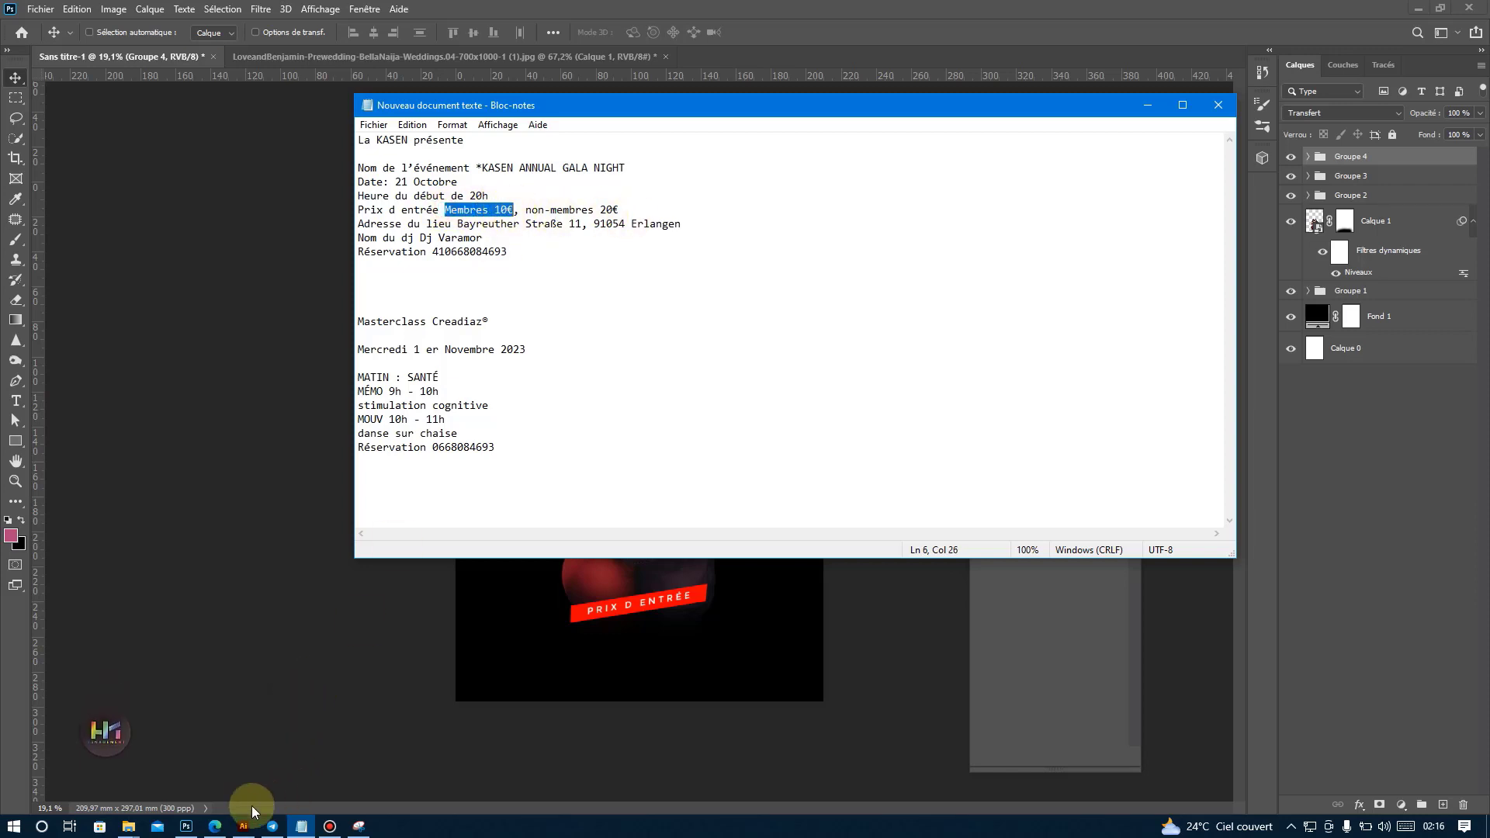
pyautogui.click(193, 828)
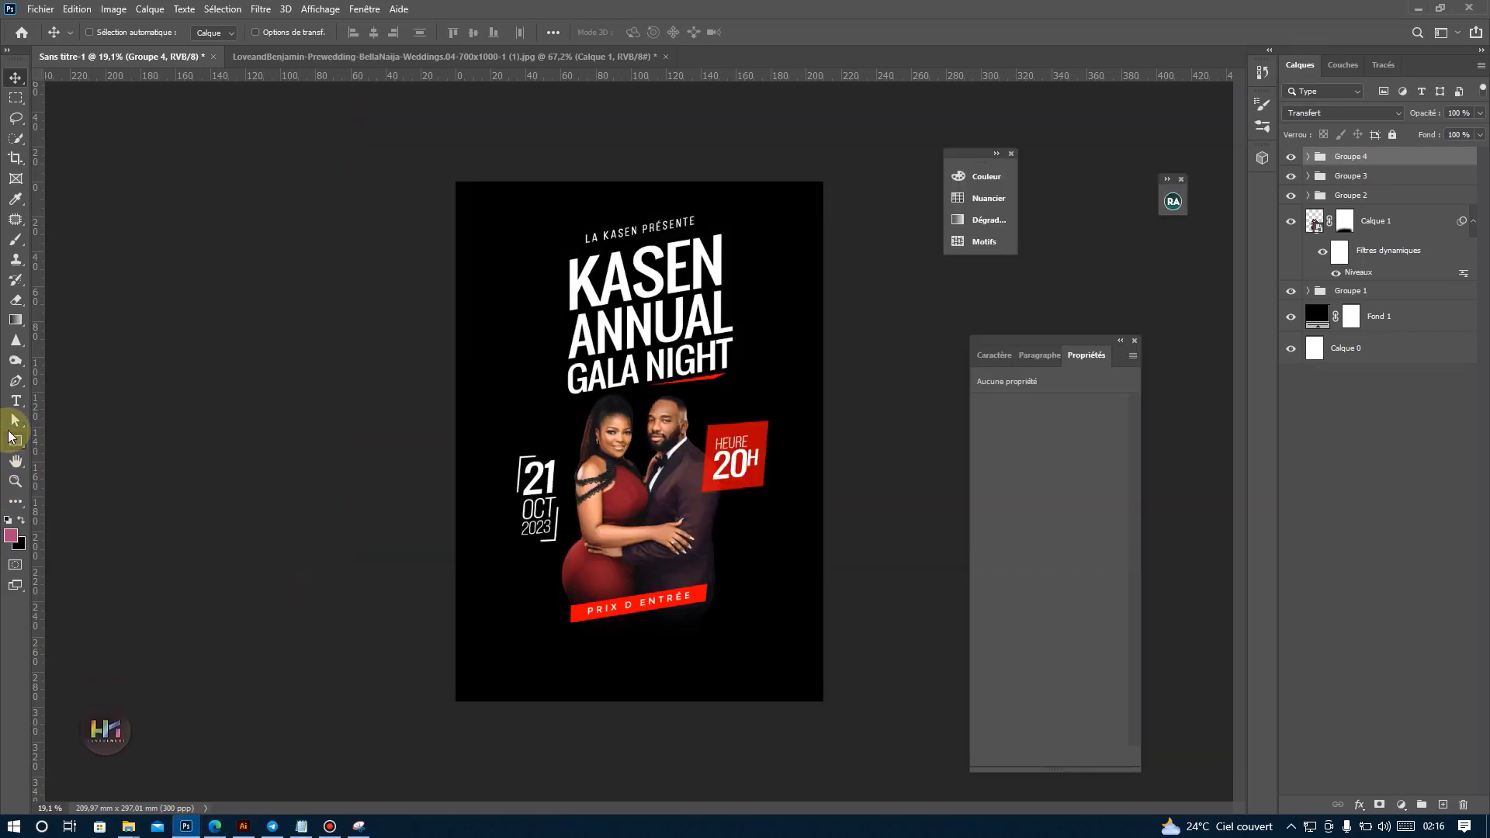
pyautogui.click(16, 403)
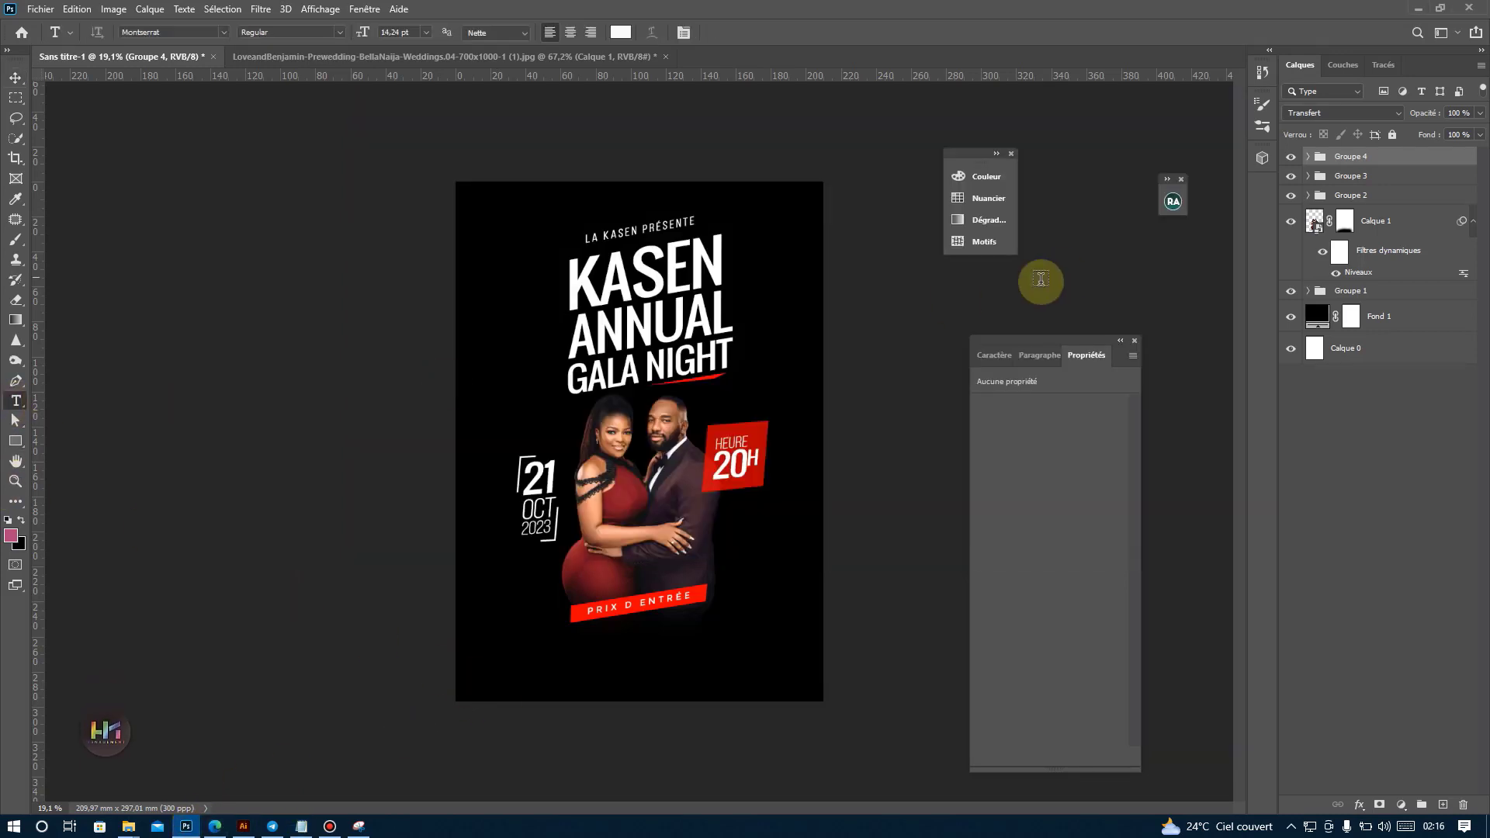
pyautogui.click(504, 657)
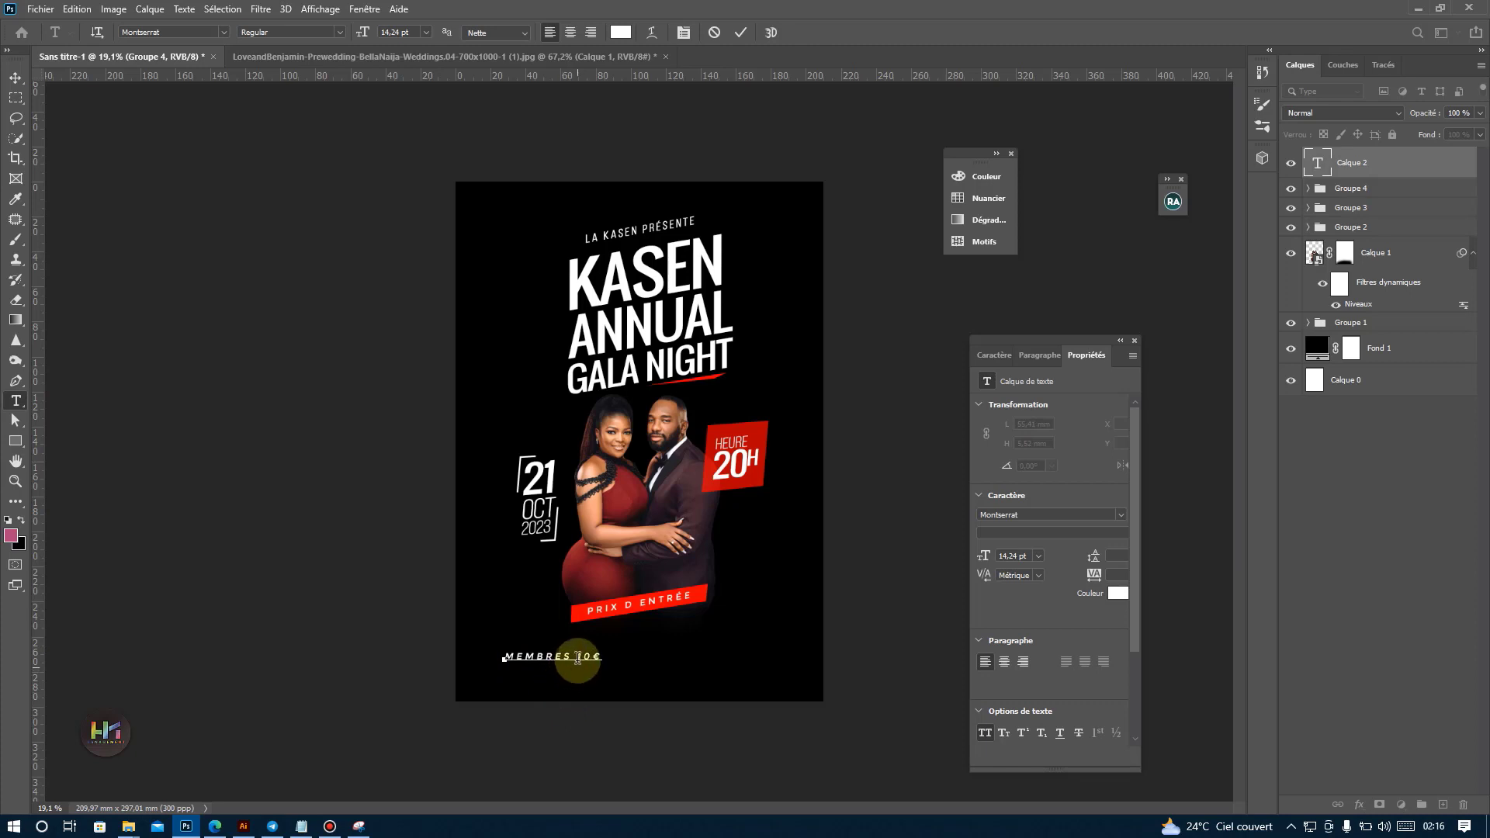
pyautogui.moveTo(577, 658); pyautogui.dragTo(647, 649)
pyautogui.press('BackSpace')
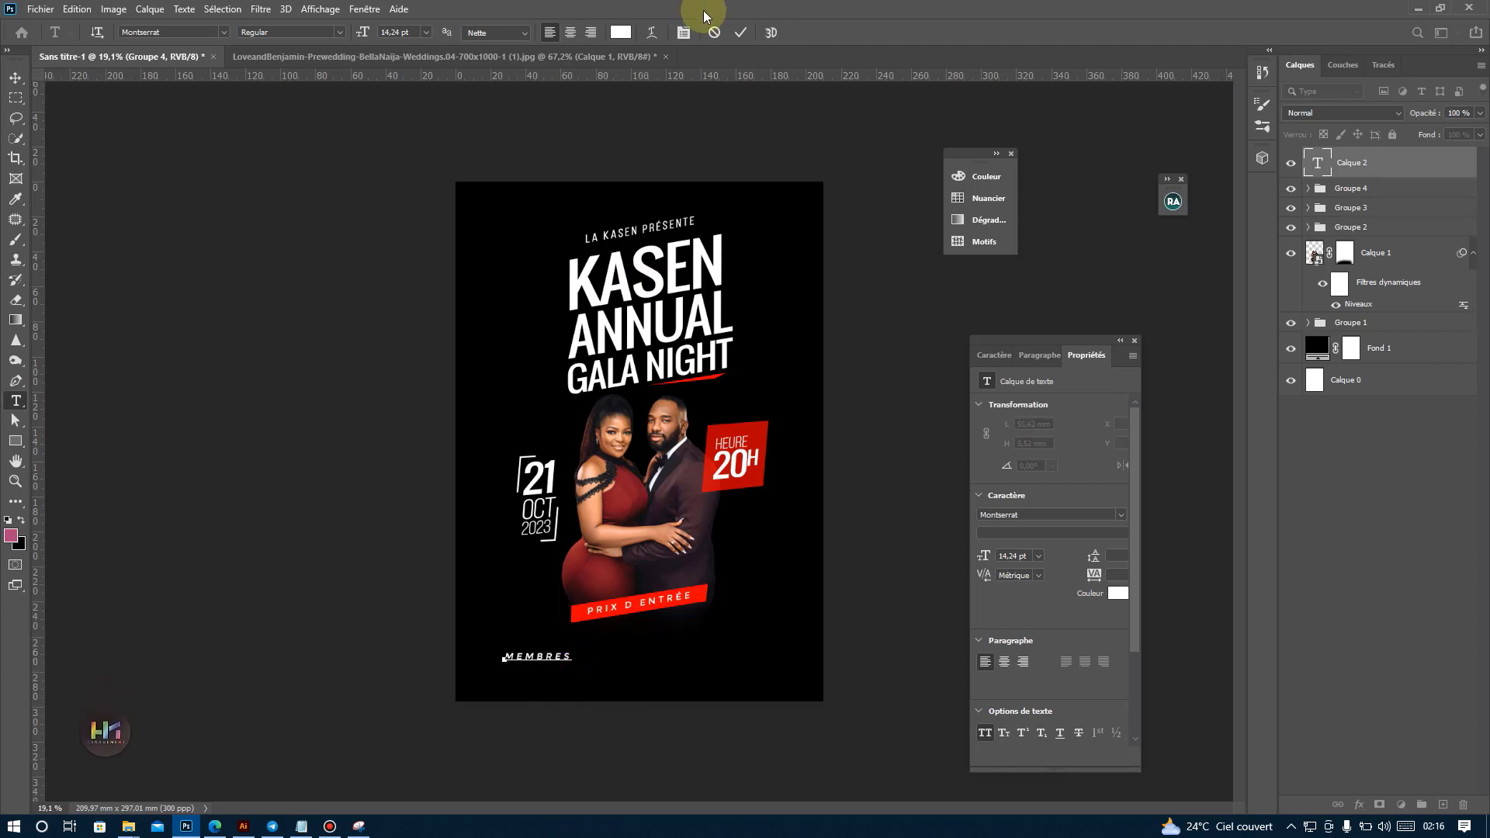
pyautogui.click(741, 33)
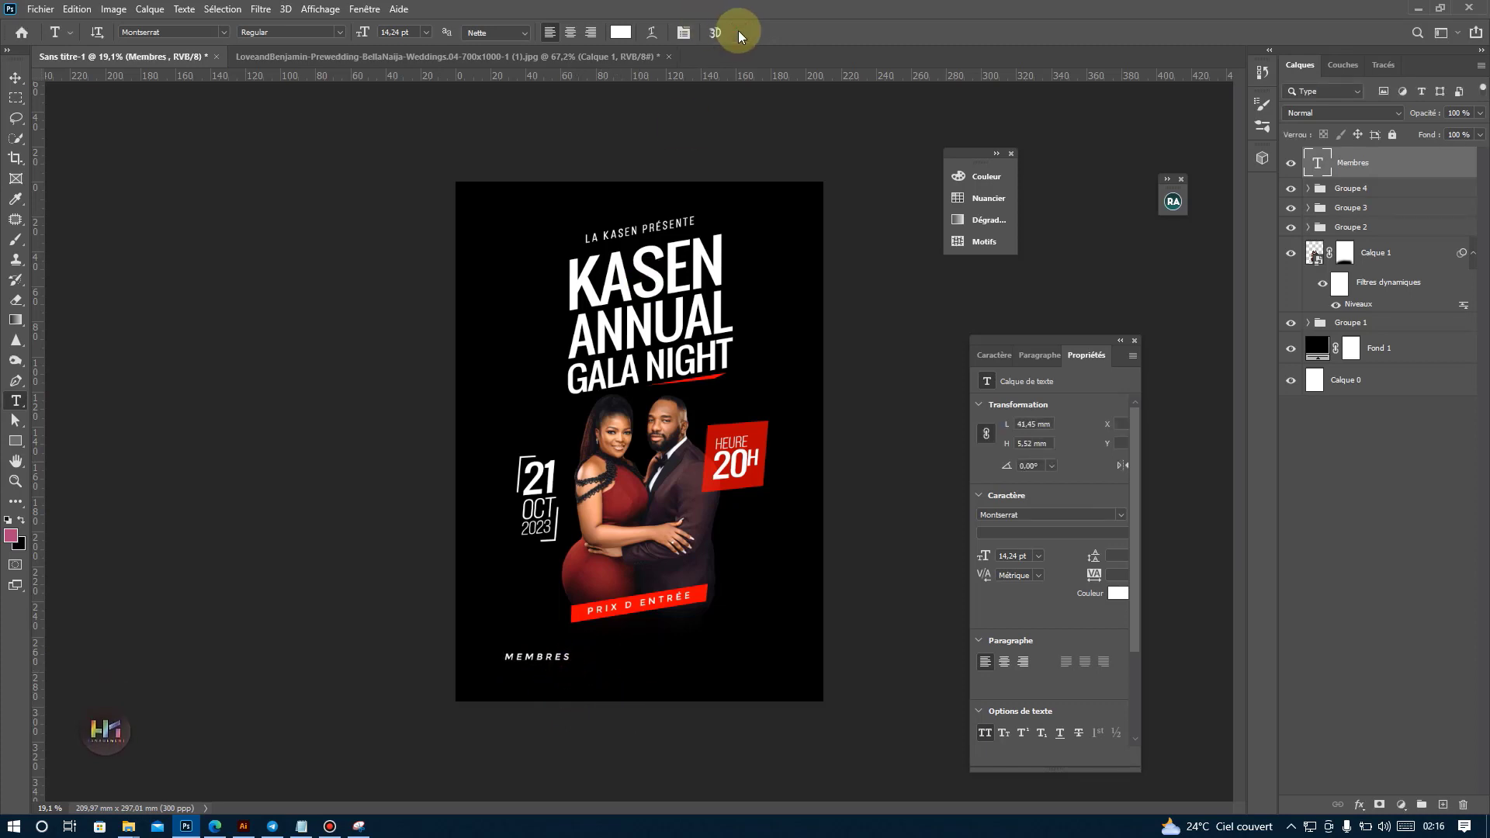
# Format the "Membres" text in Oswald with tracking 0 and a 25 pt size.
pyautogui.click(996, 355)
pyautogui.click(1061, 385)
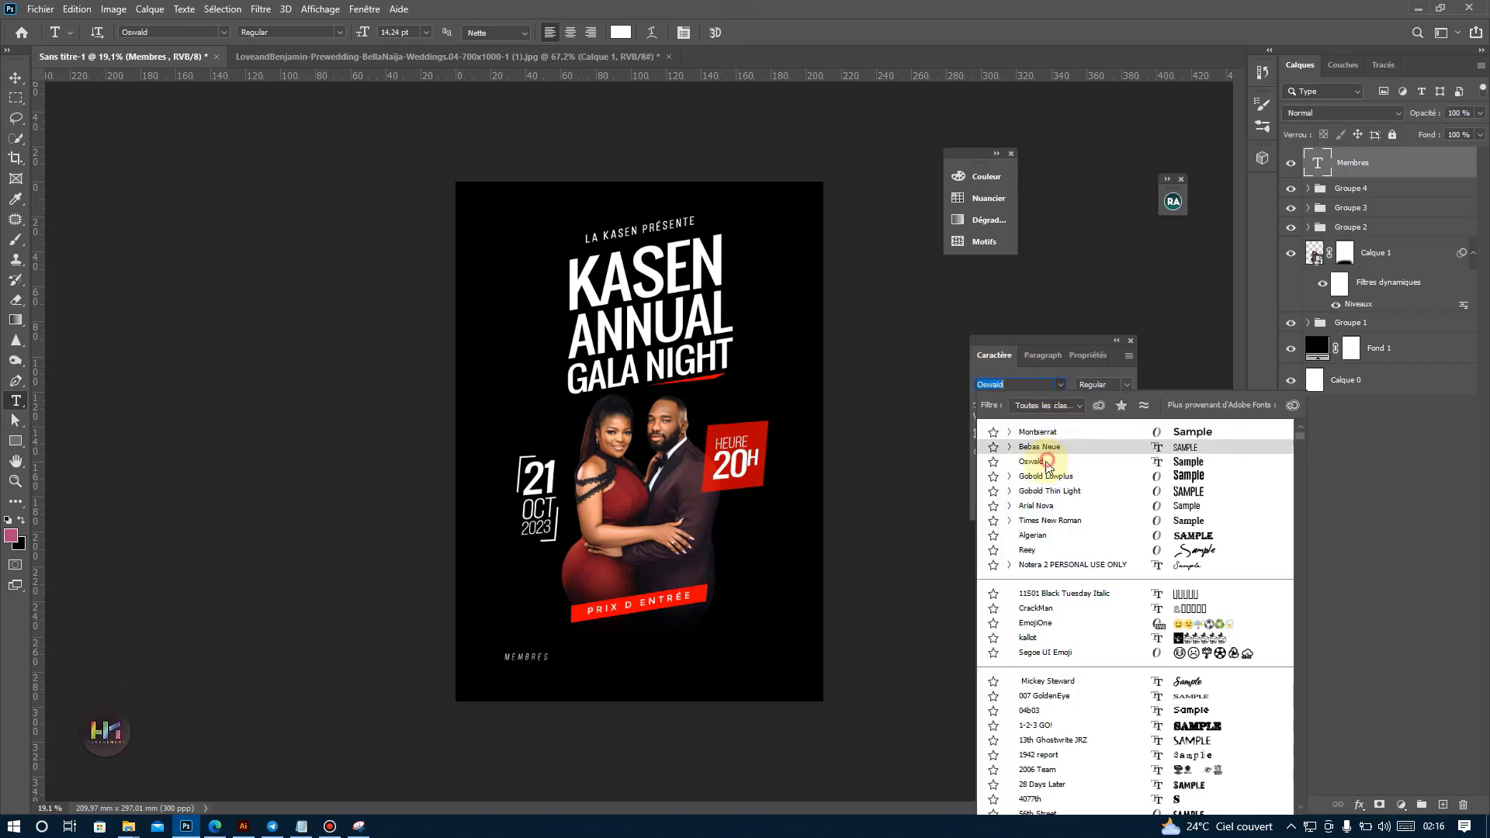
pyautogui.click(1054, 462)
pyautogui.click(1126, 420)
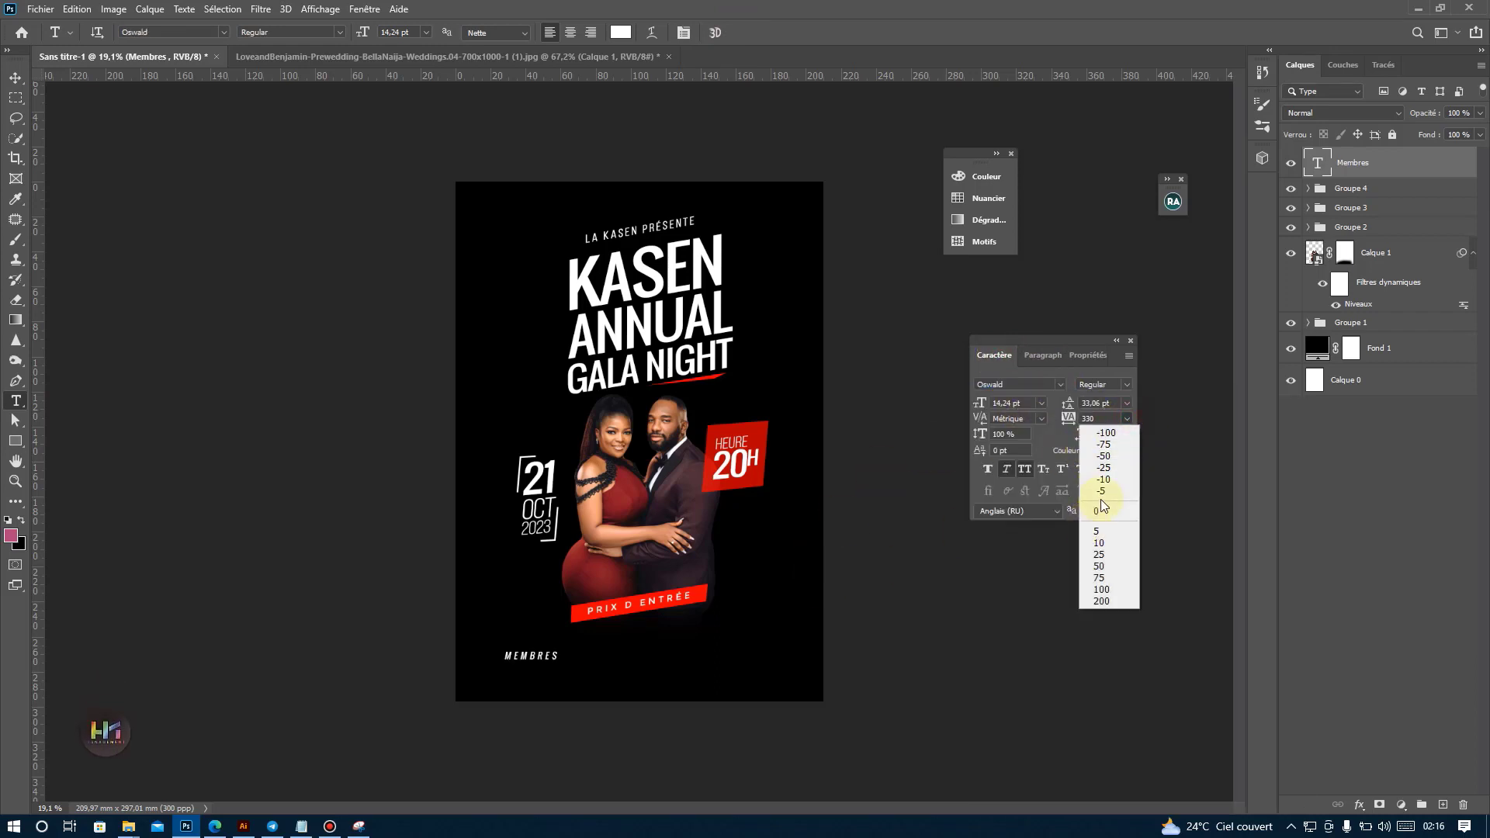
pyautogui.click(1107, 512)
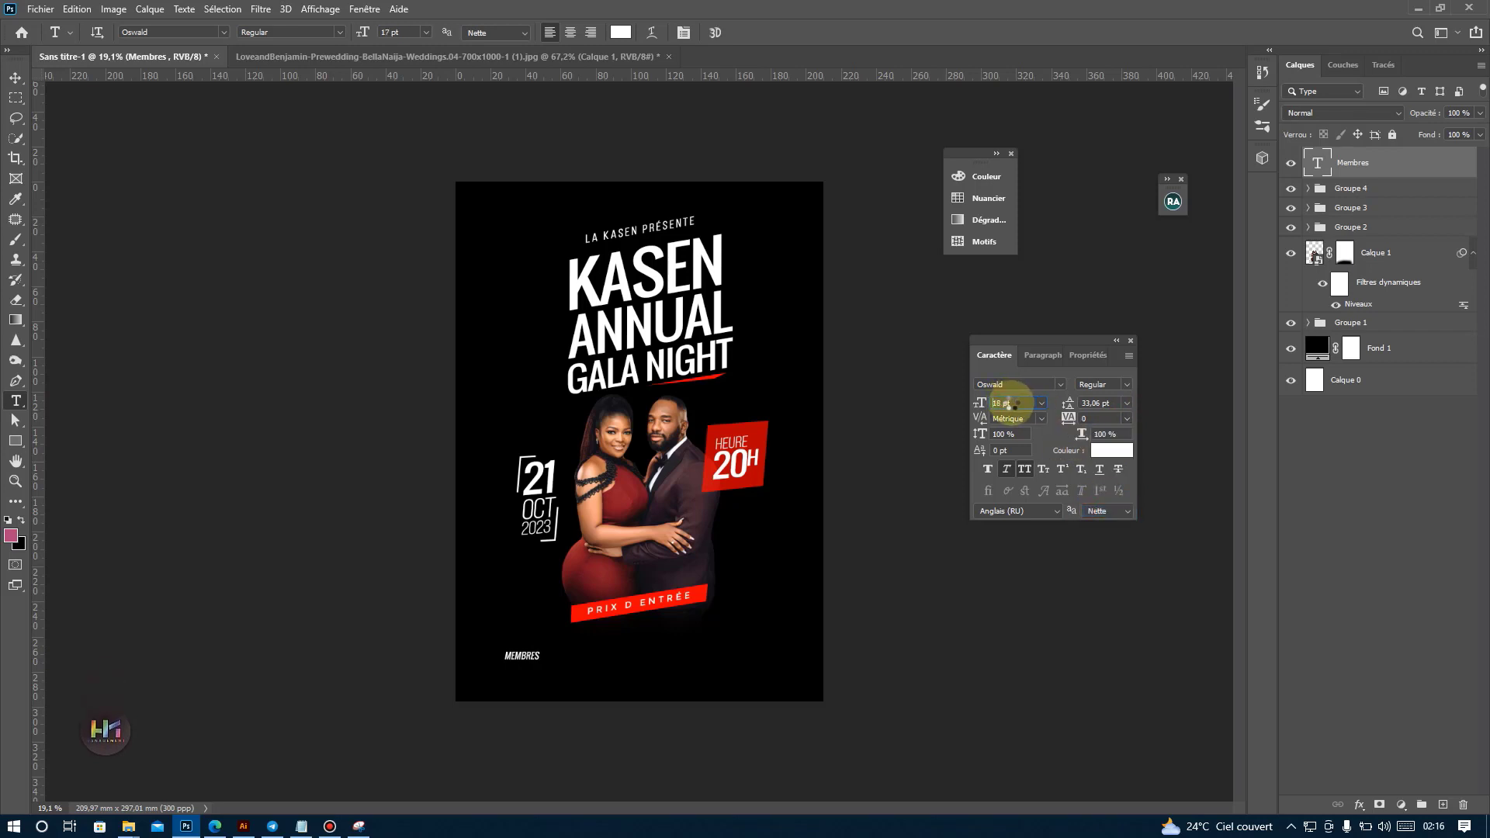
pyautogui.press('Return')
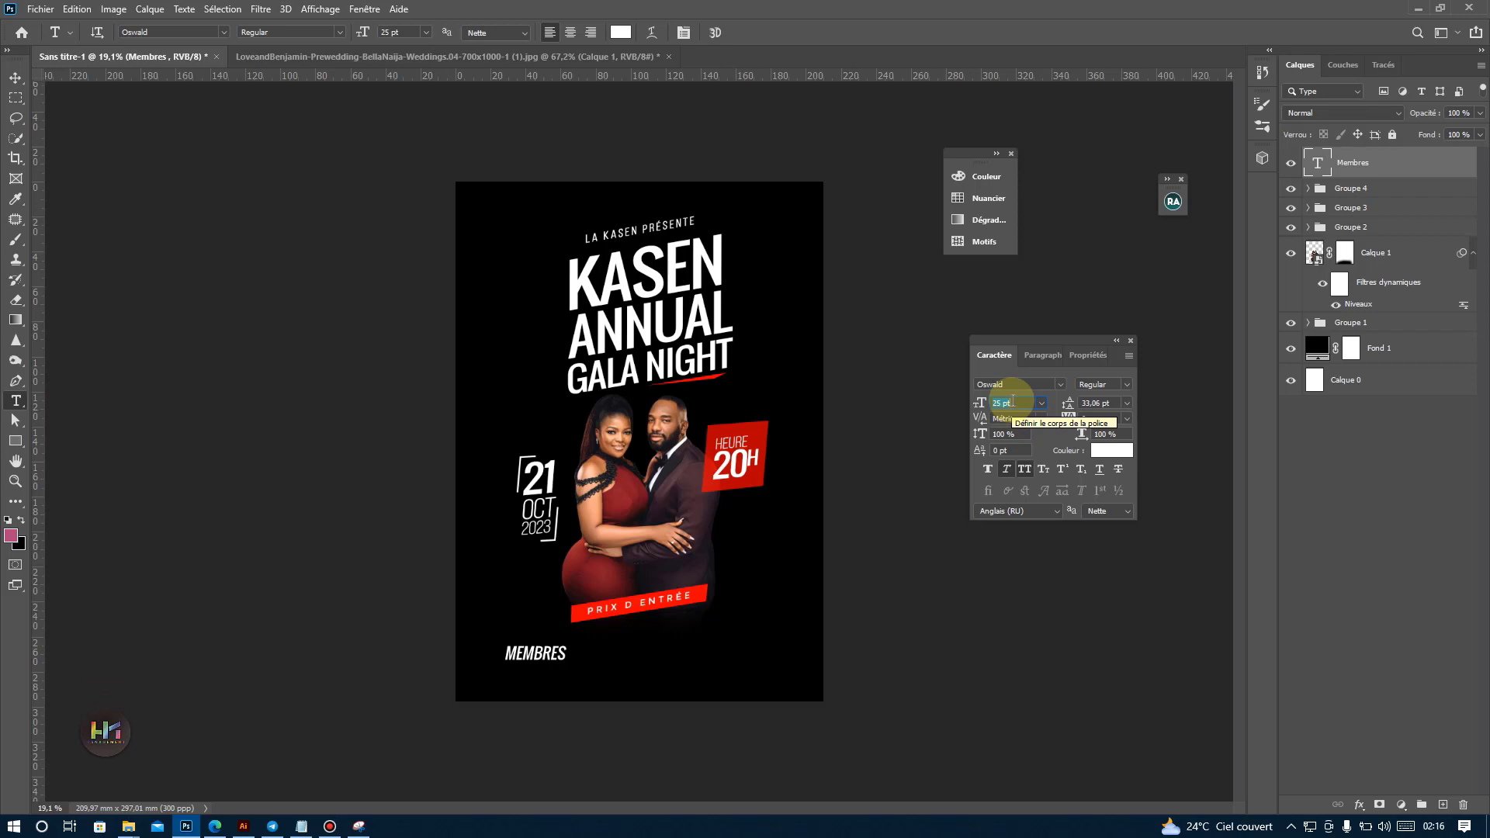
# Switch the "Membres" text's font to Bebas Neue Book and set its tracking to 145.
pyautogui.click(1061, 384)
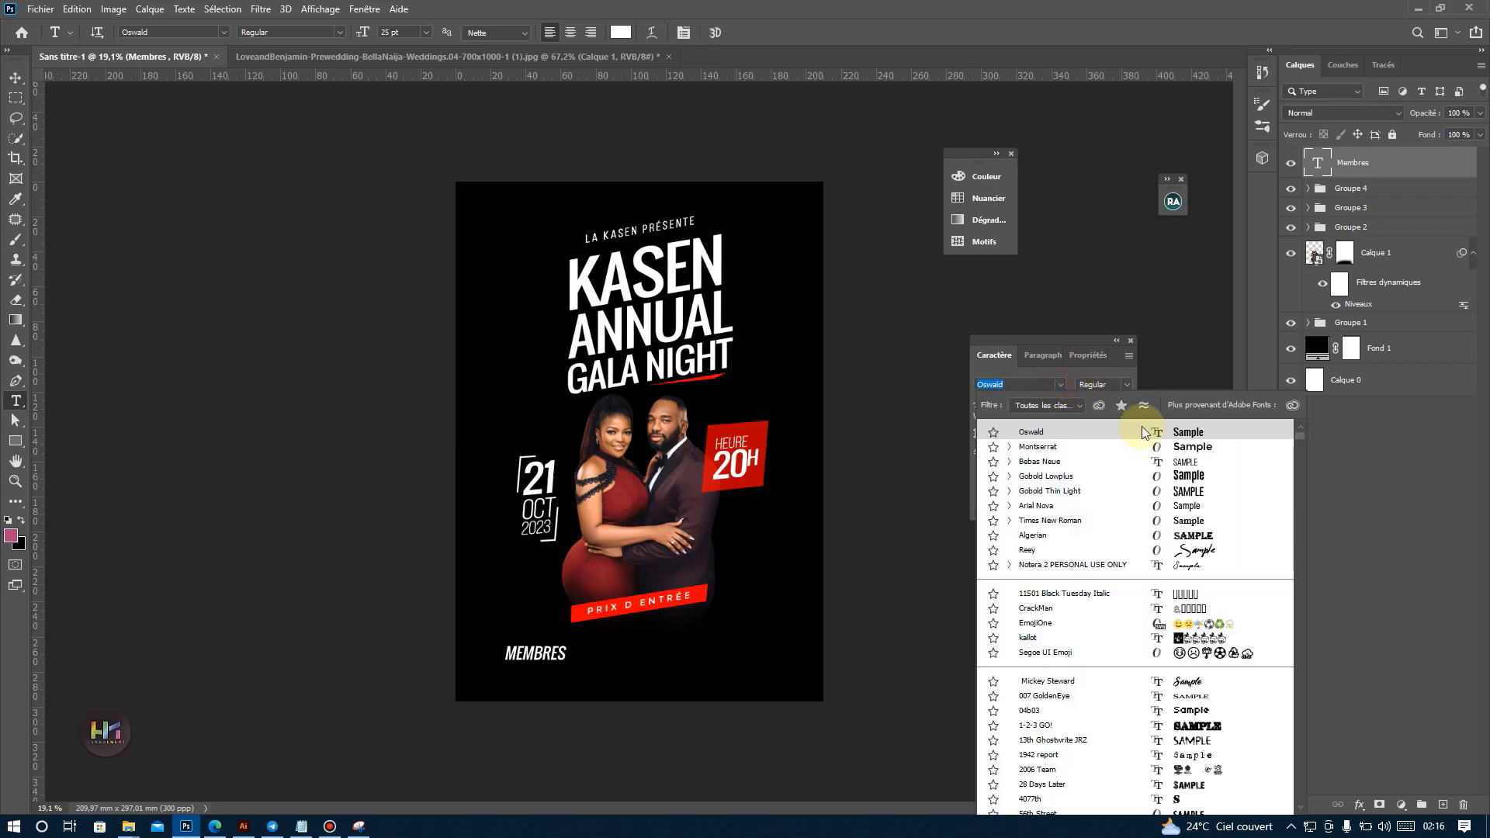
pyautogui.click(1182, 463)
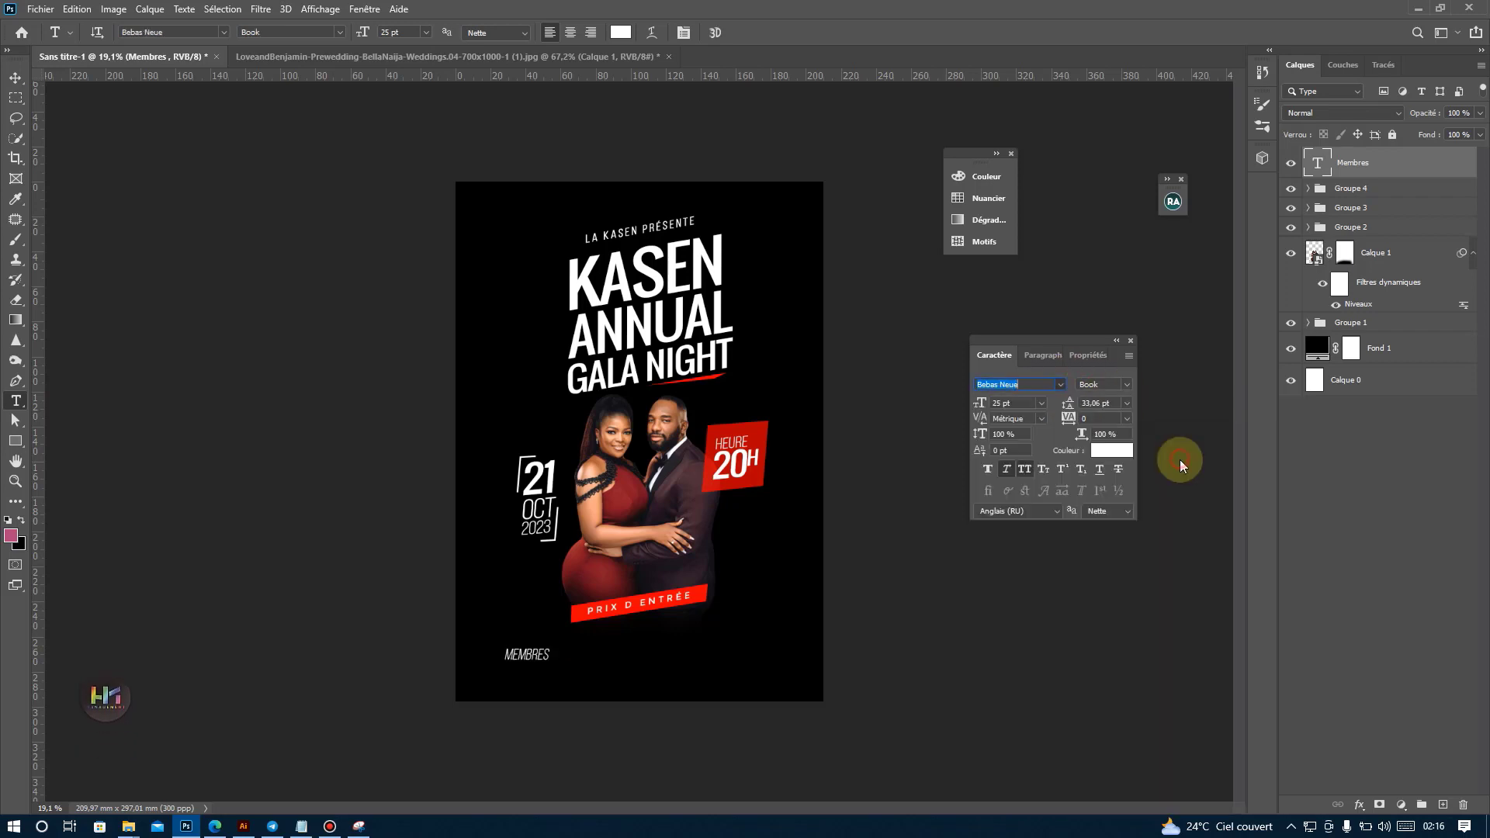
pyautogui.click(1127, 419)
pyautogui.click(1129, 564)
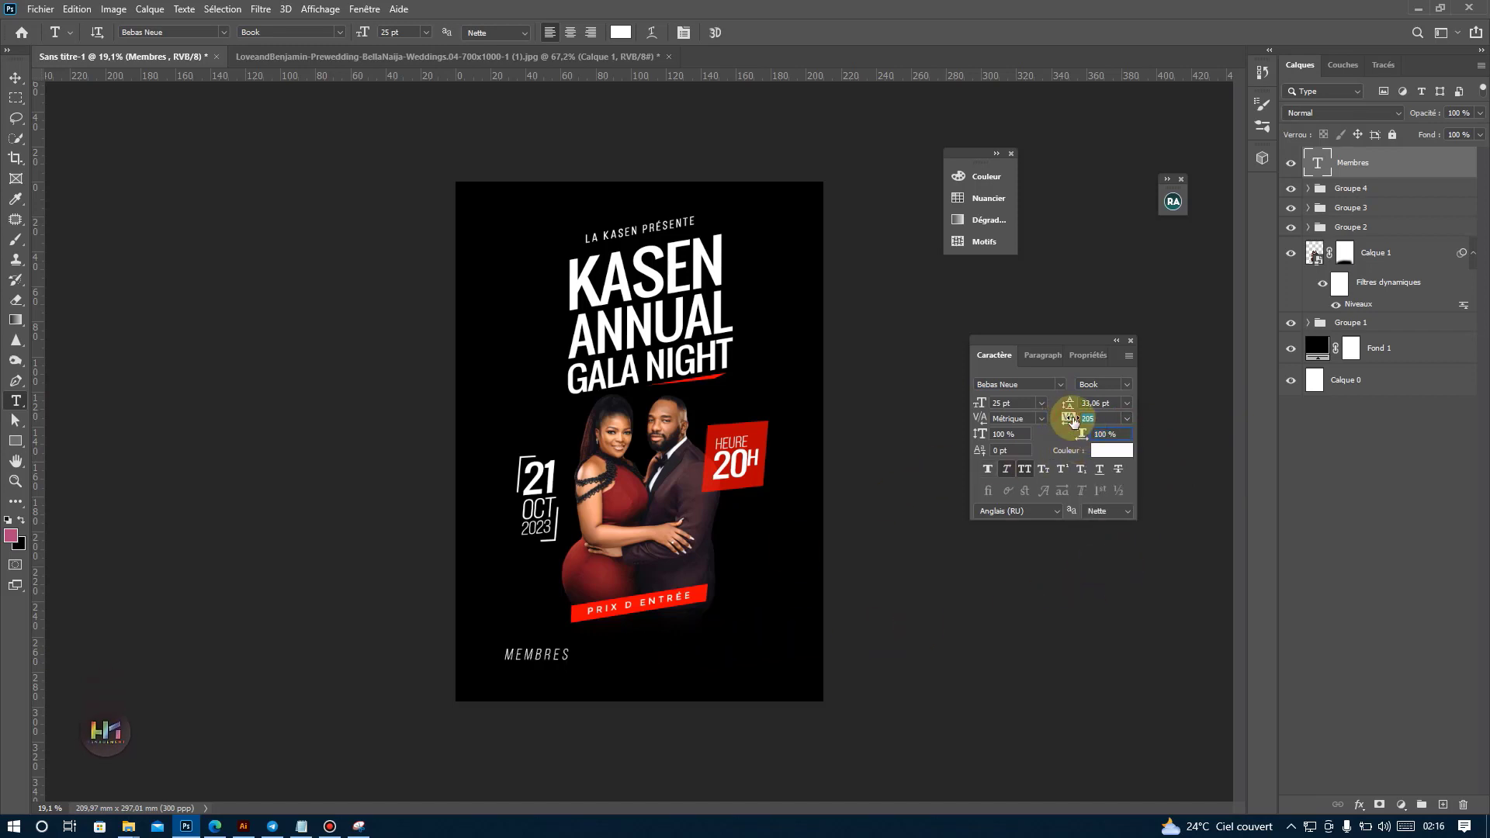
# Duplicate the "Membres" text just to its right and change the copy's wording to "10€".
pyautogui.click(15, 78)
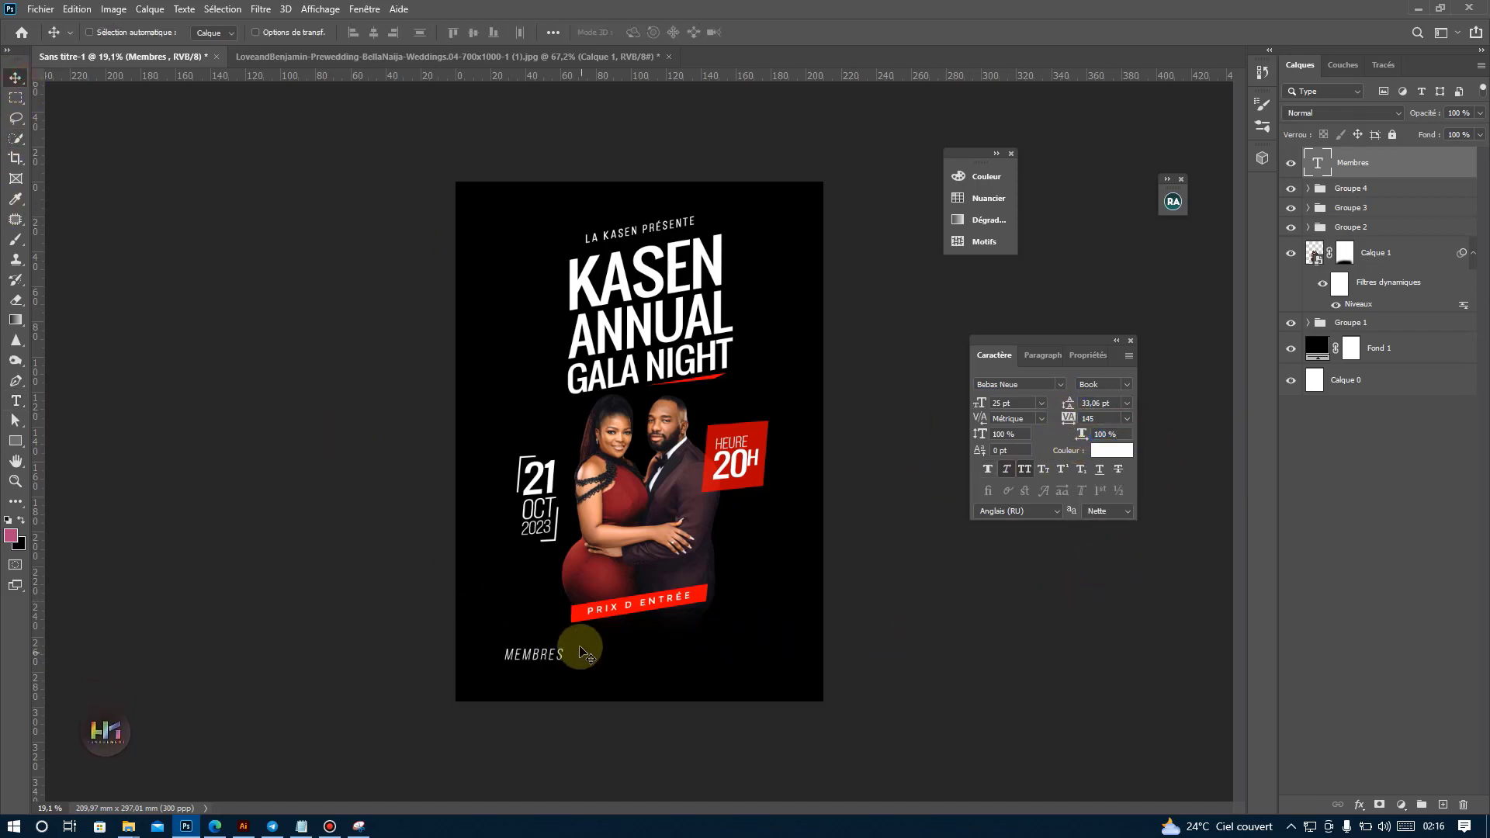
pyautogui.moveTo(581, 650); pyautogui.dragTo(618, 640)
pyautogui.scroll(3, 579, 676)
pyautogui.doubleClick(588, 641)
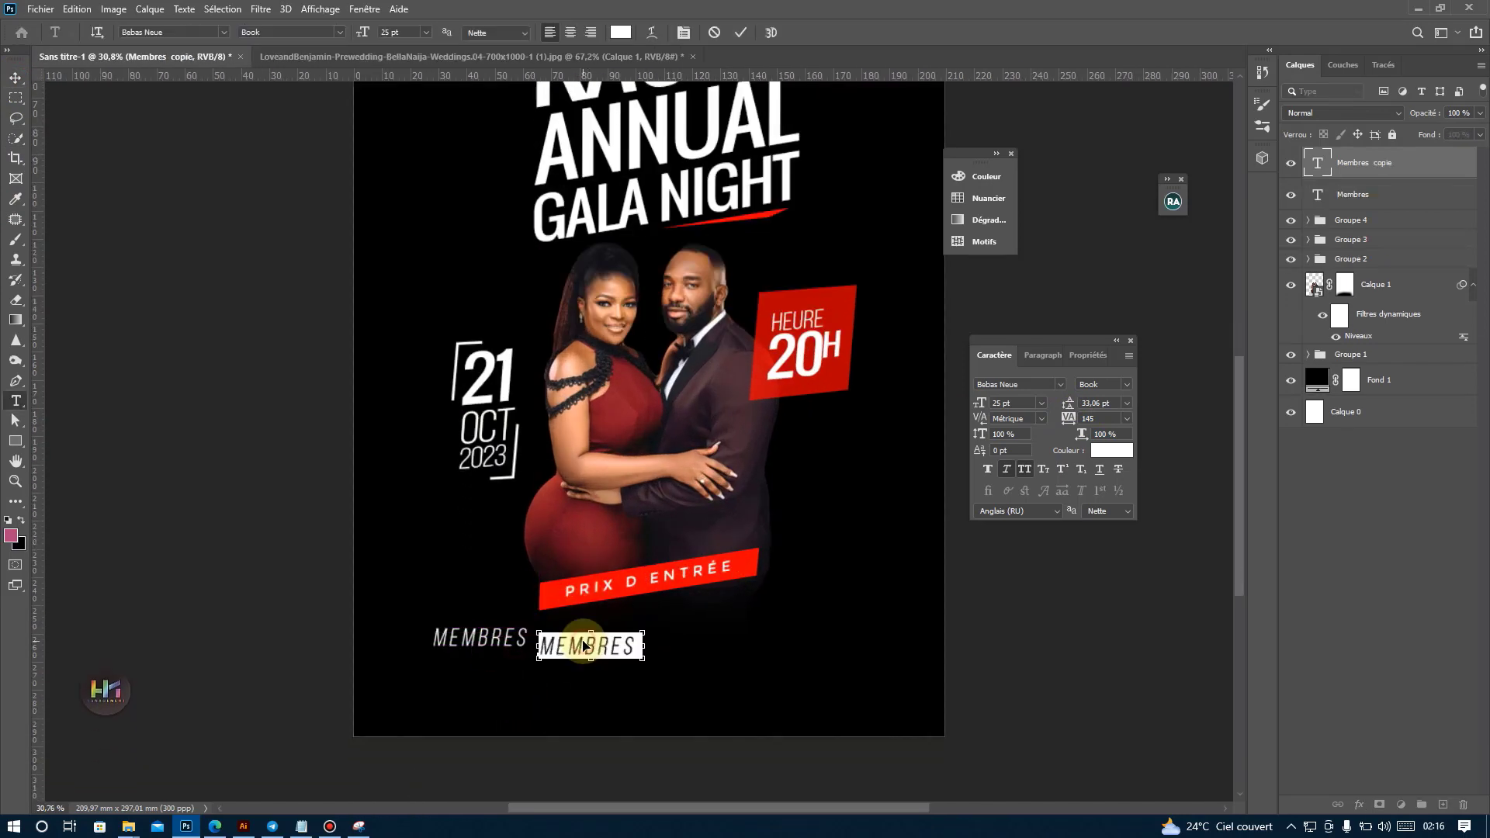
pyautogui.write('10€')
pyautogui.click(741, 35)
pyautogui.press('v')
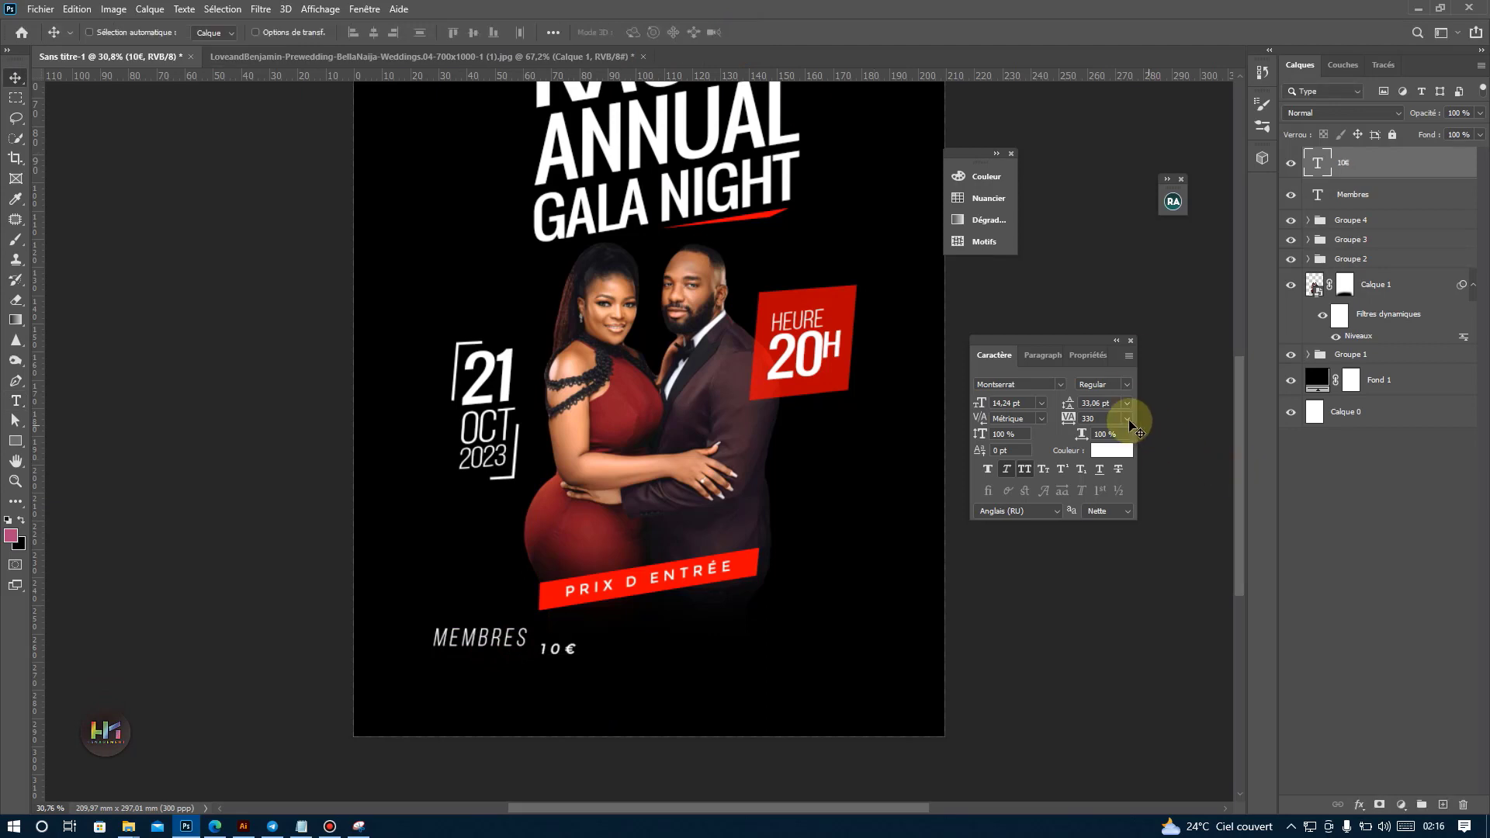
# Set the "10€" text's tracking to -10 and its font to Oswald.
pyautogui.click(1126, 418)
pyautogui.click(1102, 469)
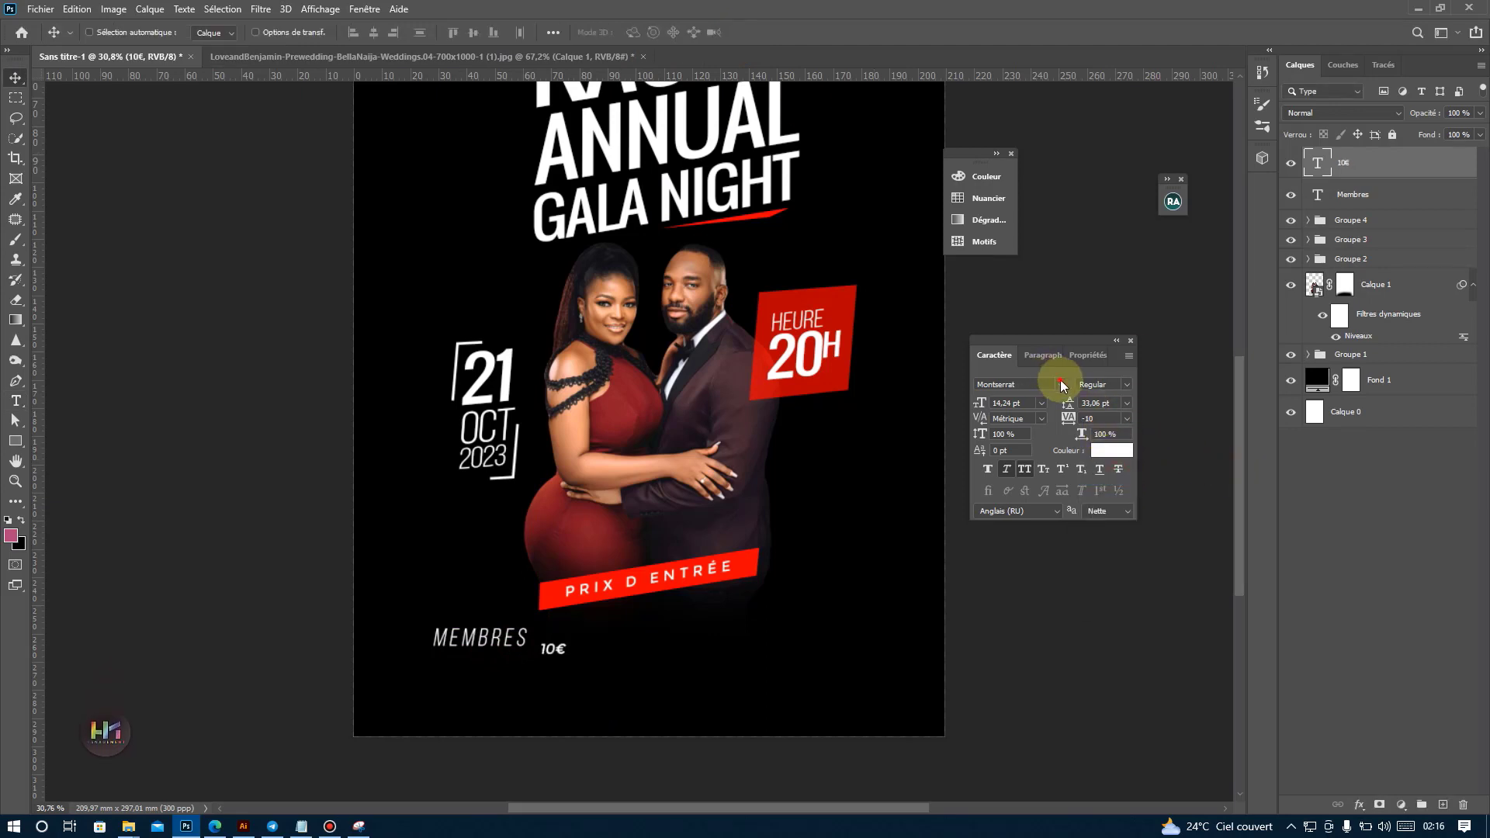
pyautogui.click(1060, 385)
pyautogui.click(1187, 450)
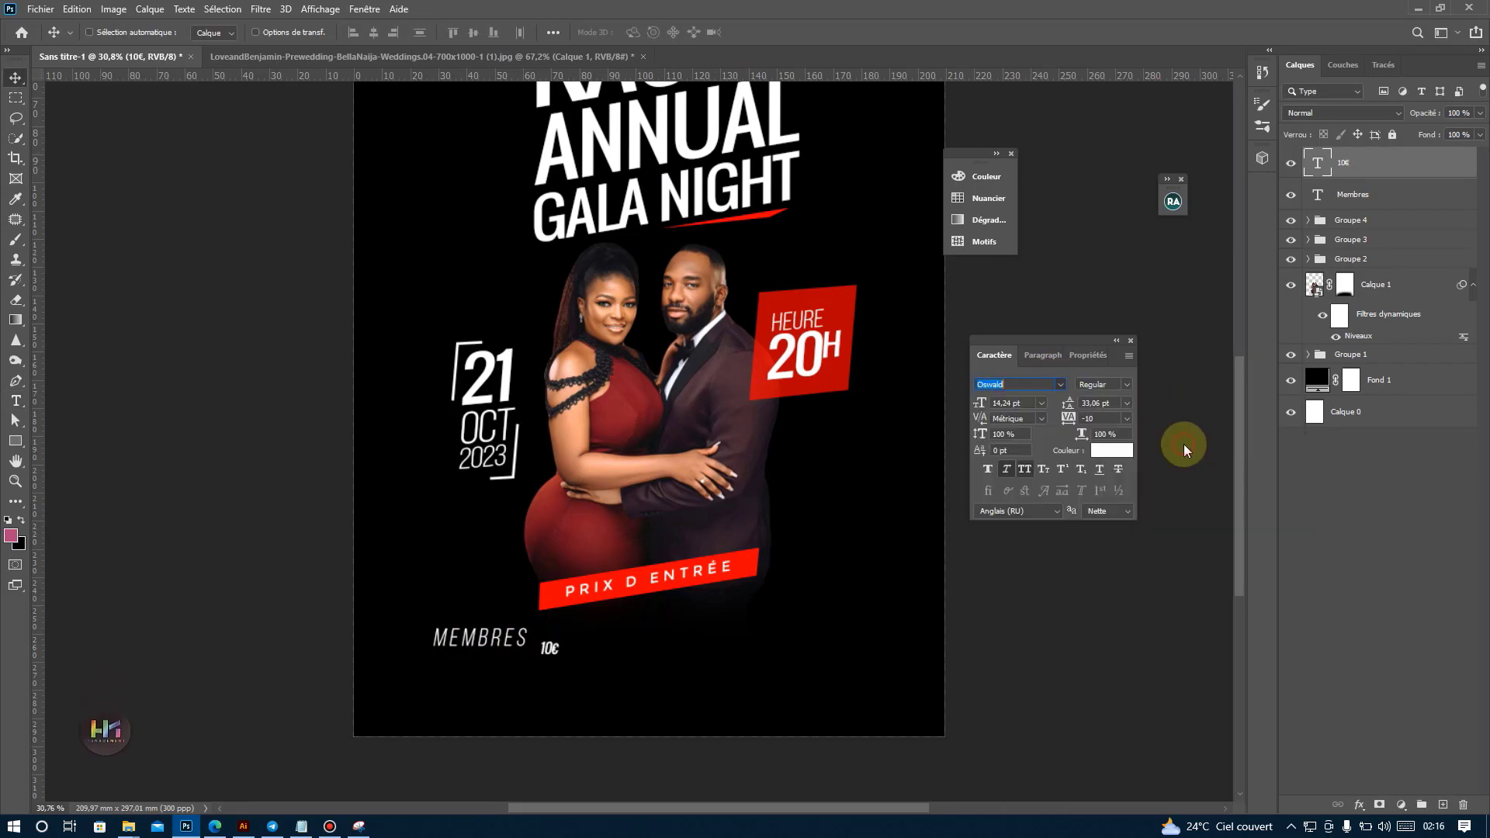
# Scale the "10€" text up to about 33.3 pt and place it close beside "Membres".
pyautogui.hotkey('ctrl', 't')
pyautogui.moveTo(550, 643)
pyautogui.mouseDown()
pyautogui.moveTo(549, 611)
pyautogui.moveTo(549, 634)
pyautogui.moveTo(572, 636)
pyautogui.moveTo(556, 638)
pyautogui.mouseUp()
pyautogui.press('Return')
pyautogui.hotkey('ctrl', 't')
pyautogui.press('Return')
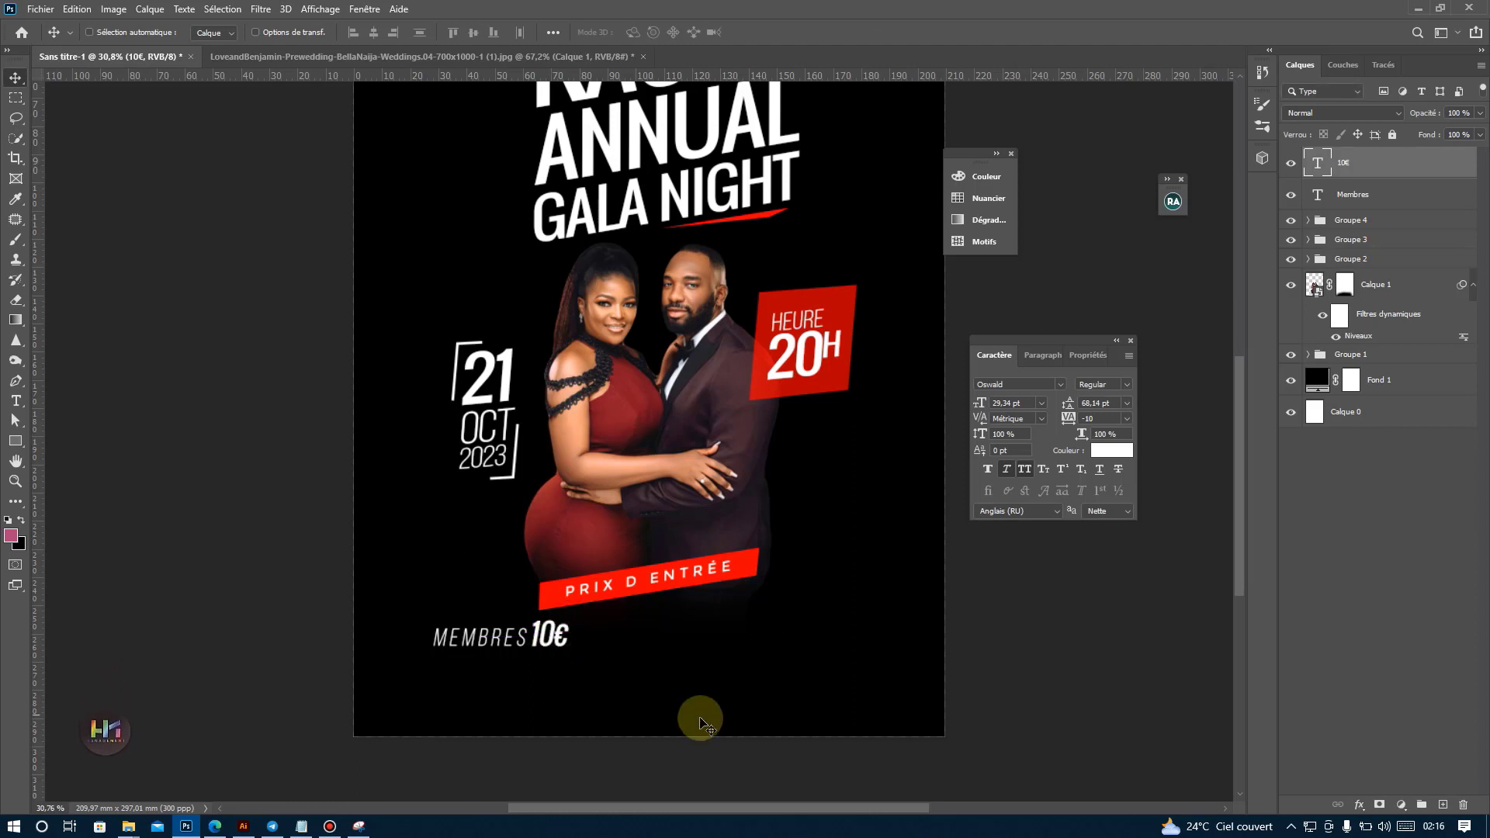
pyautogui.click(580, 642)
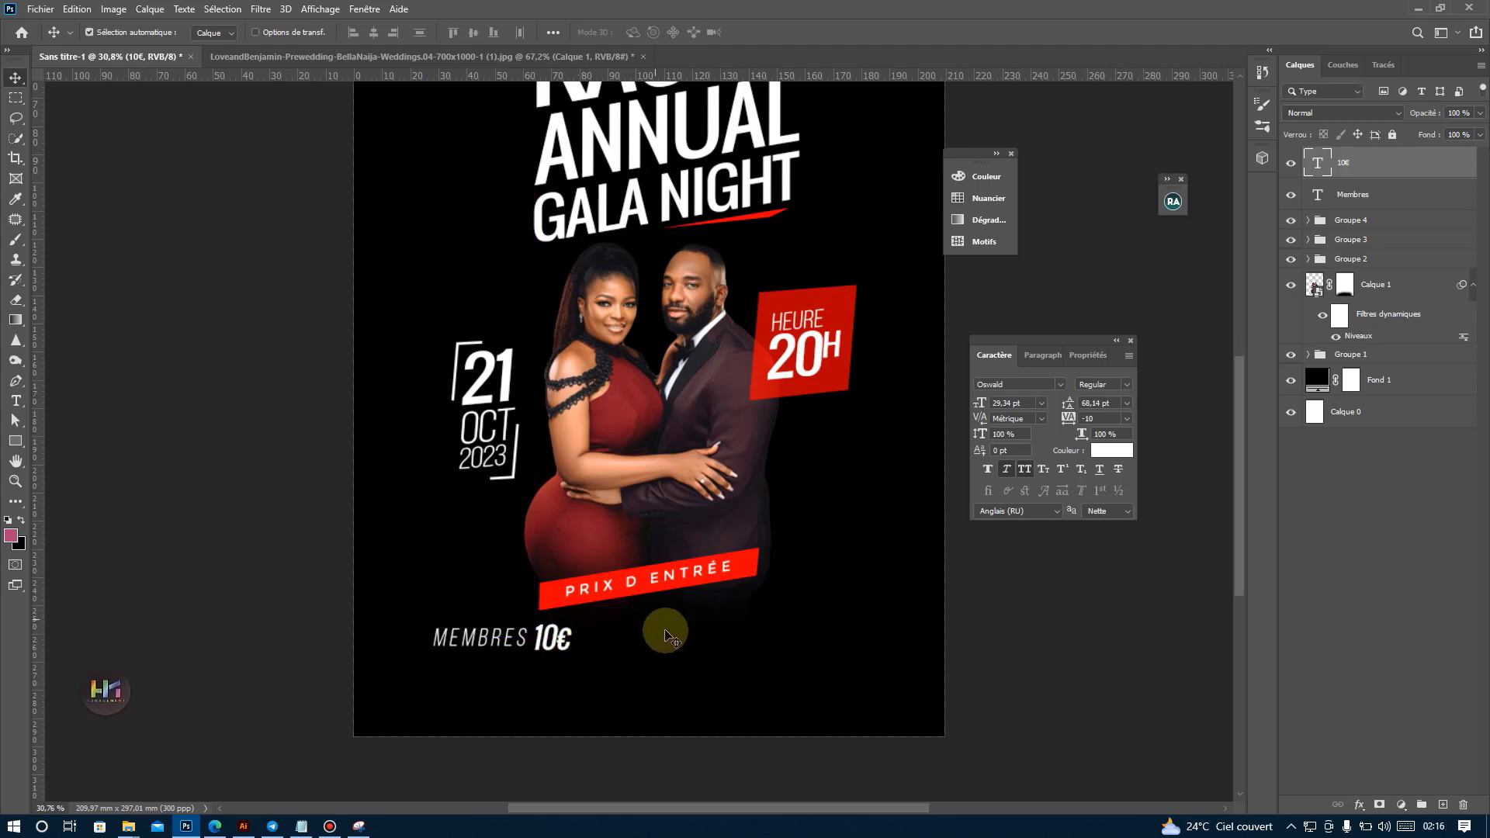
pyautogui.hotkey('ctrl', 't')
pyautogui.moveTo(580, 617); pyautogui.dragTo(584, 614)
pyautogui.press('Return')
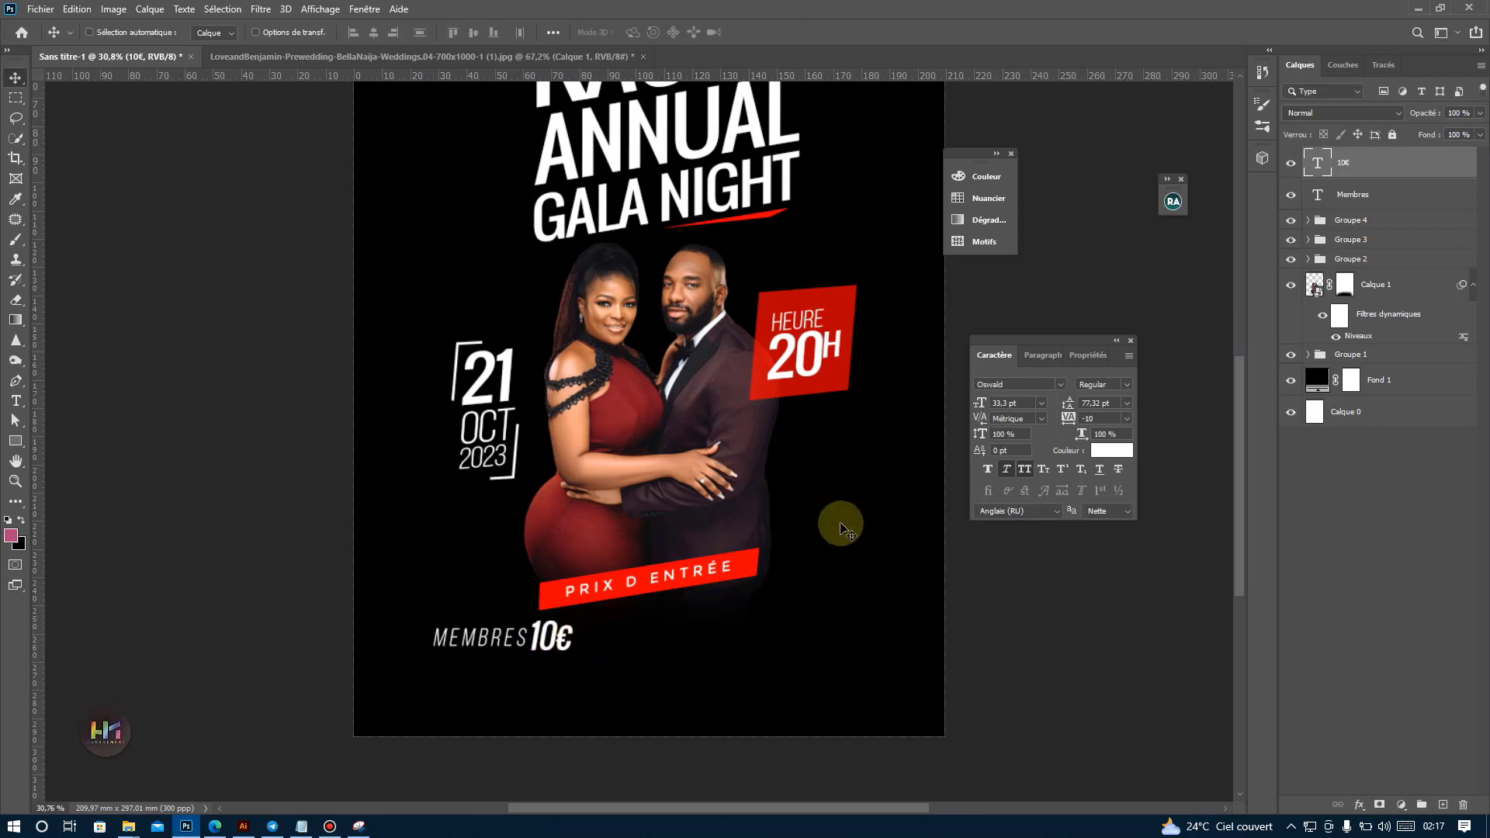
# Group the "Membres" and "10€" layers, then place a duplicate of the group to the right on the same line.
pyautogui.keyDown('shift'); pyautogui.click(1372, 197); pyautogui.keyUp('shift')
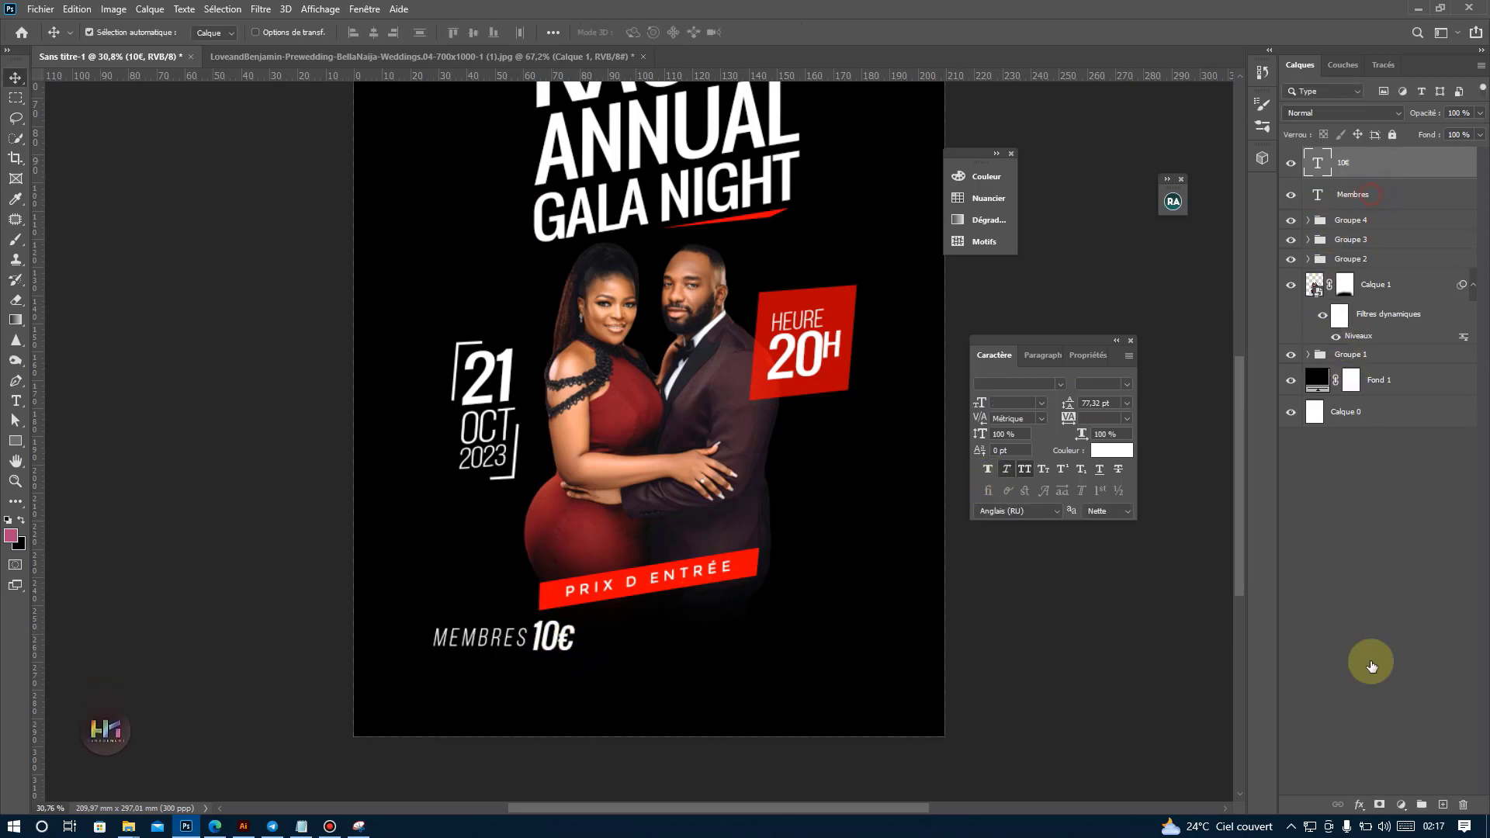
pyautogui.click(1423, 804)
pyautogui.moveTo(409, 636); pyautogui.dragTo(721, 644)
# Change the duplicated group's "Membres" label to "Non-Membres".
pyautogui.doubleClick(722, 644)
pyautogui.click(679, 638)
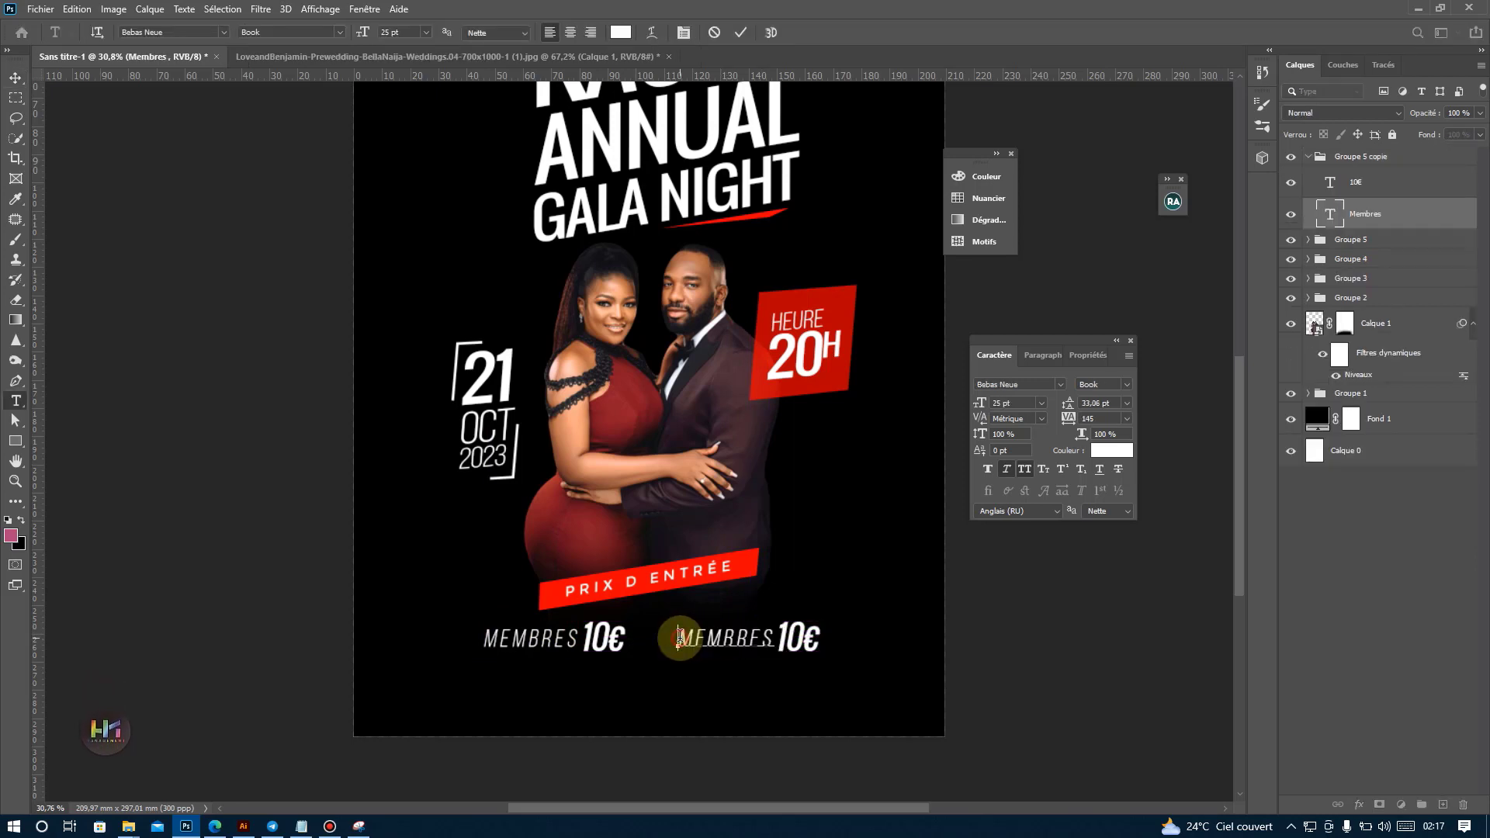
pyautogui.write('NON -')
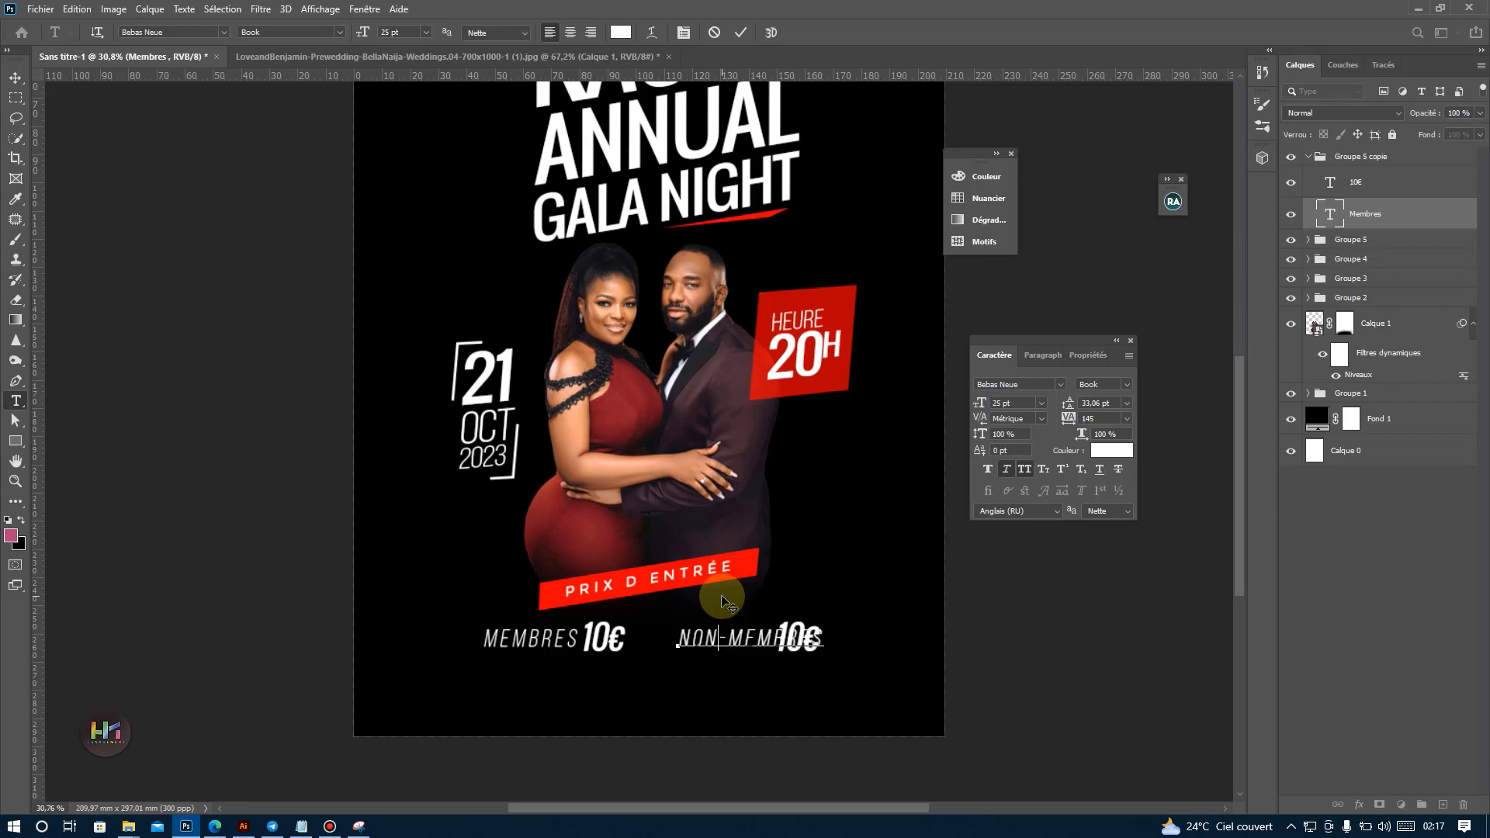
pyautogui.click(740, 32)
pyautogui.press('v')
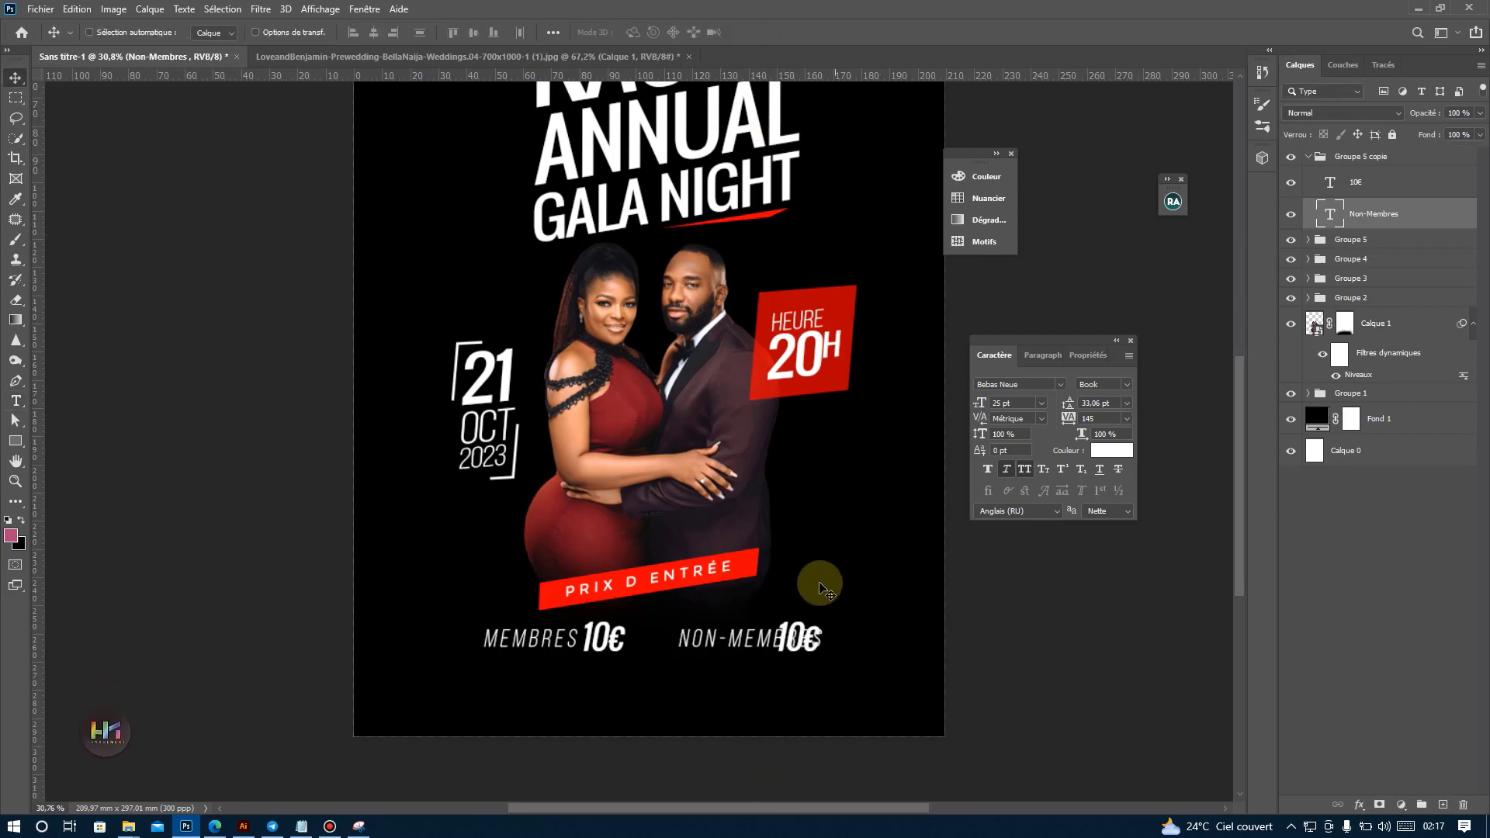
# Move the duplicated price clear of "Non-Membres", change it to "20€" and nudge it close to the label.
pyautogui.click(807, 642)
pyautogui.moveTo(808, 643); pyautogui.dragTo(832, 622)
pyautogui.press('t')
pyautogui.click(839, 627)
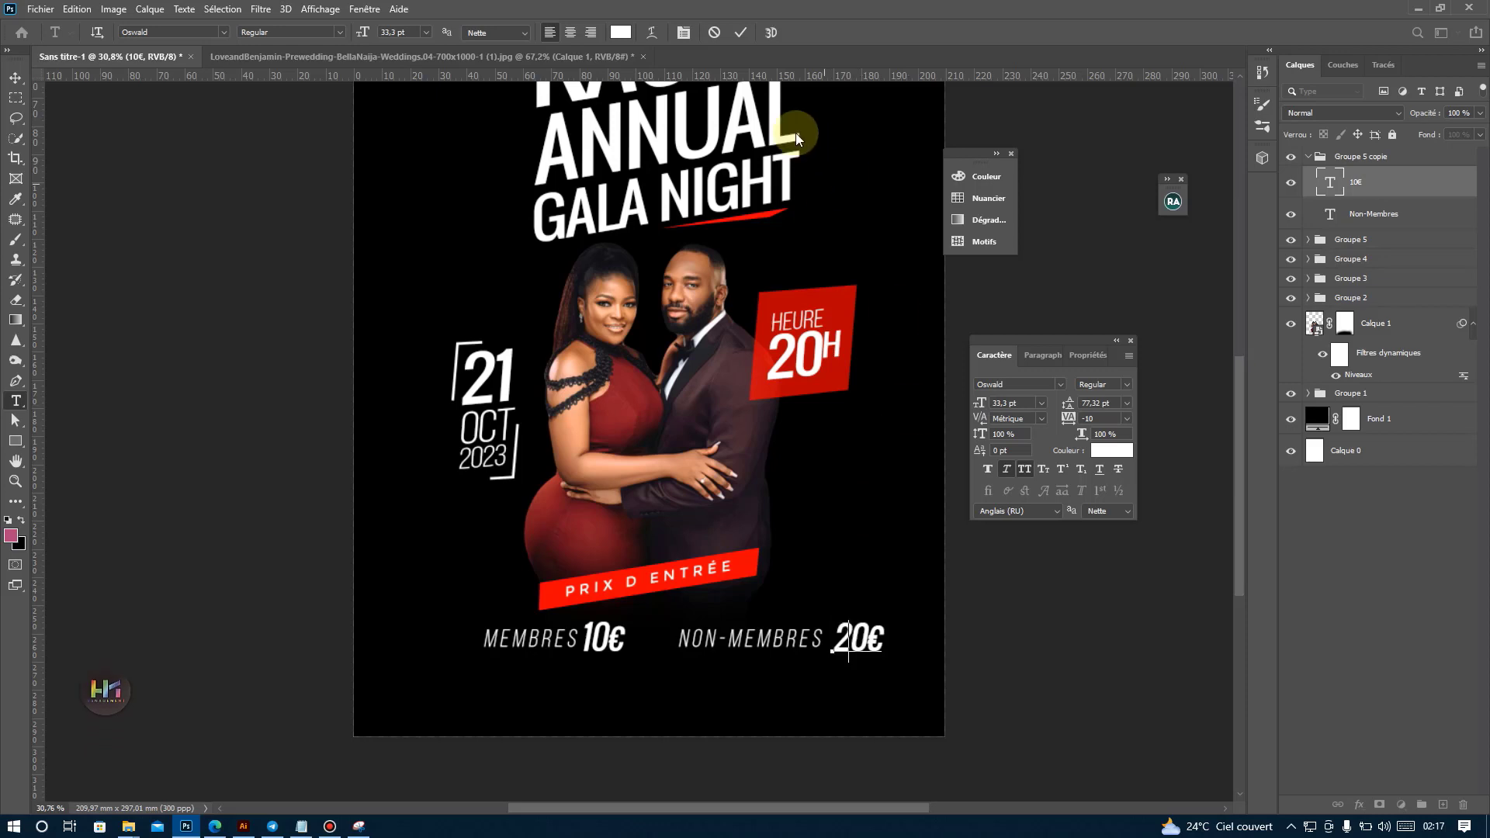
pyautogui.click(740, 32)
pyautogui.press('v')
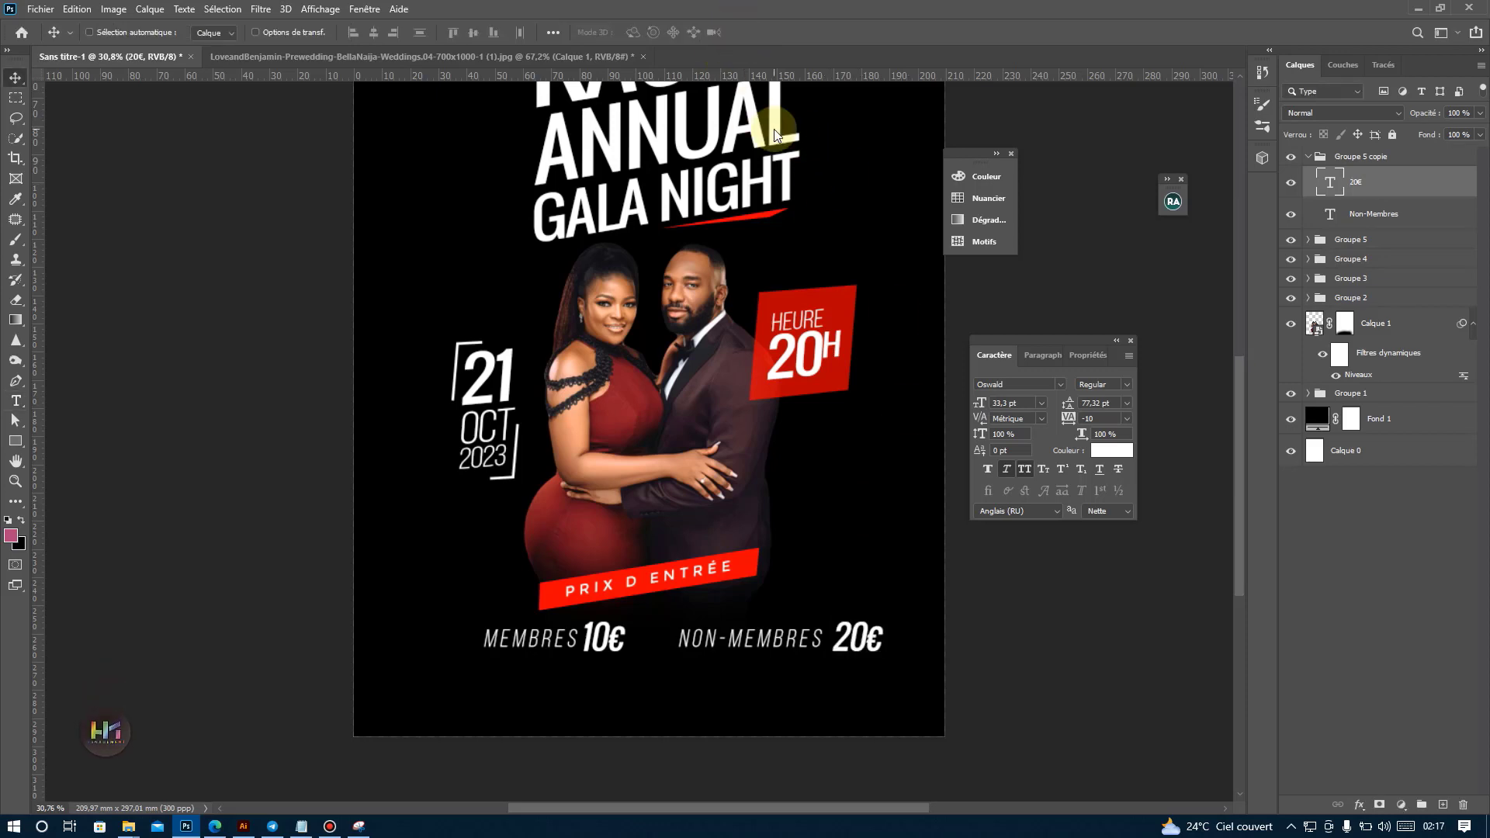
pyautogui.hotkey('shift', 'Left')
pyautogui.hotkey('shift', 'Left')
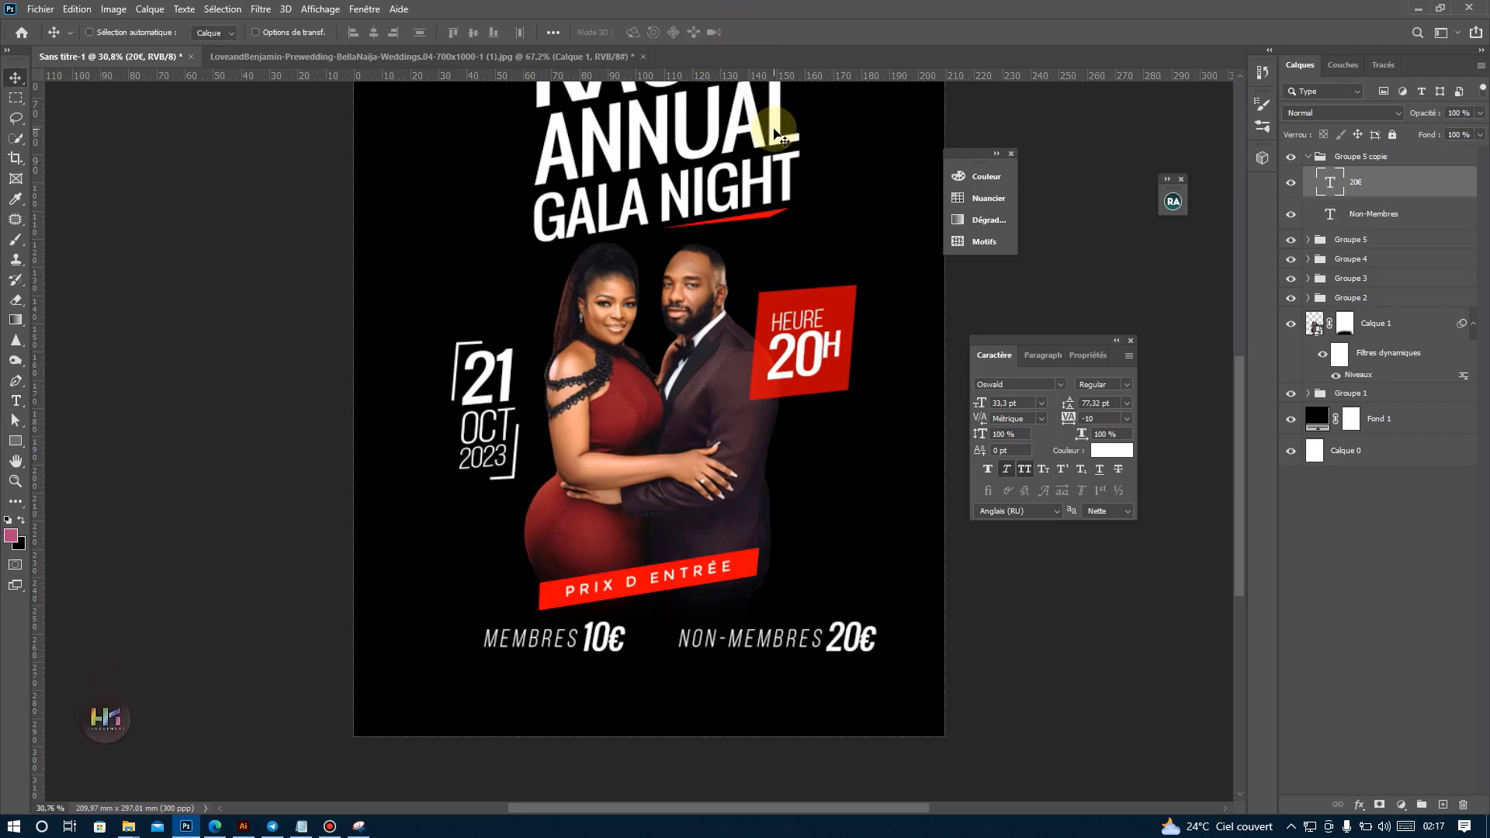
# Shift the whole "Non-Membres 20€" group left until it sits close to "Membres 10€".
pyautogui.click(1307, 159)
pyautogui.hotkey('shift', 'Left')
pyautogui.hotkey('shift', 'Left')
pyautogui.hotkey('shift', 'Left')
pyautogui.hotkey('shift', 'Left')
pyautogui.hotkey('shift', 'Left')
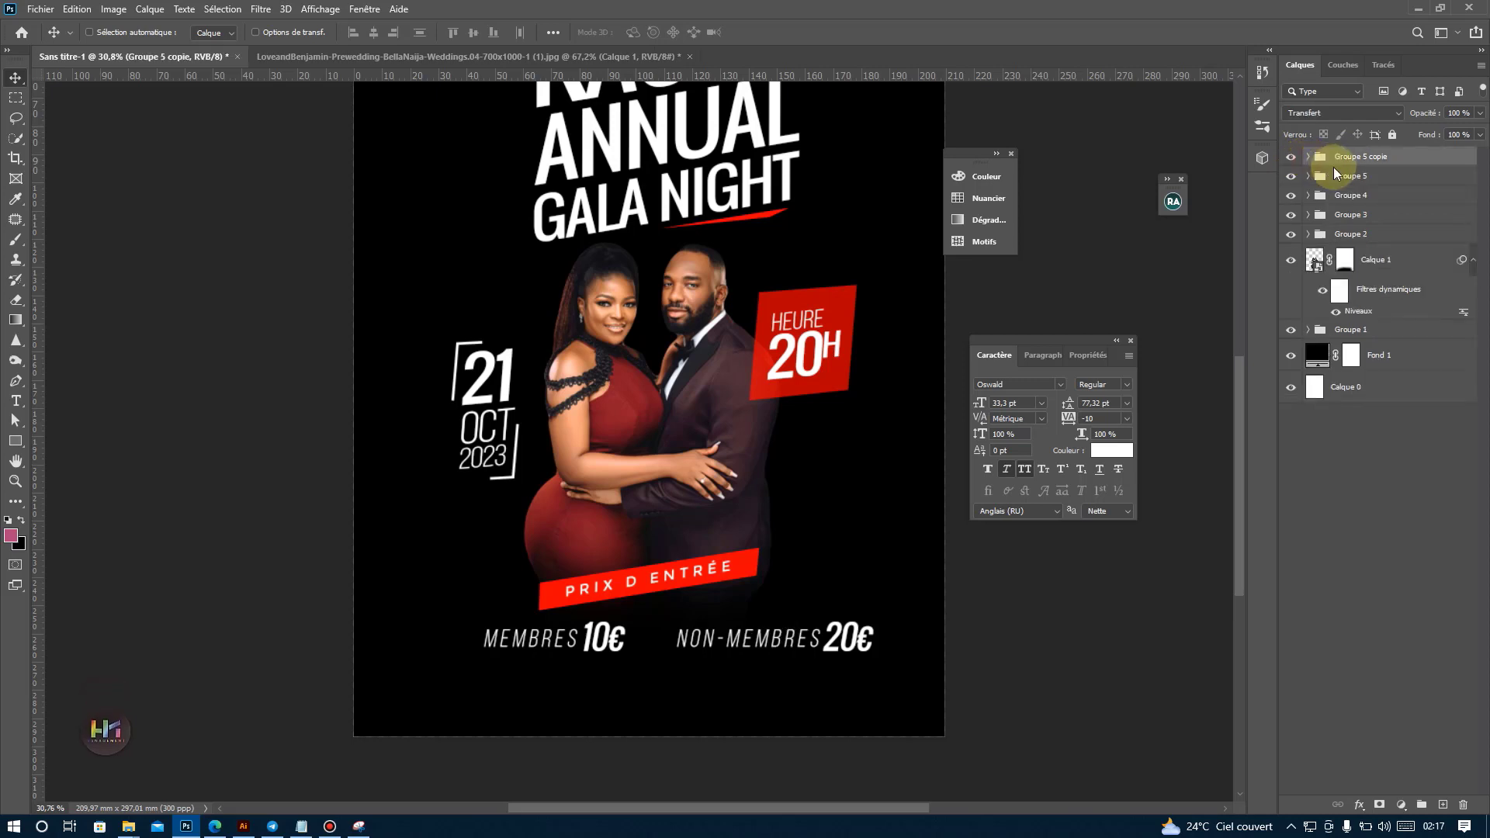
pyautogui.hotkey('shift', 'Left')
pyautogui.hotkey('shift', 'Left')
pyautogui.hotkey('shift', 'Left')
pyautogui.hotkey('shift', 'Left')
pyautogui.hotkey('shift', 'Left')
pyautogui.hotkey('shift', 'Left')
pyautogui.hotkey('shift', 'Left')
pyautogui.hotkey('shift', 'Left')
pyautogui.hotkey('shift', 'Left')
pyautogui.hotkey('shift', 'Left')
pyautogui.hotkey('shift', 'Left')
pyautogui.hotkey('shift', 'Left')
pyautogui.hotkey('shift', 'Left')
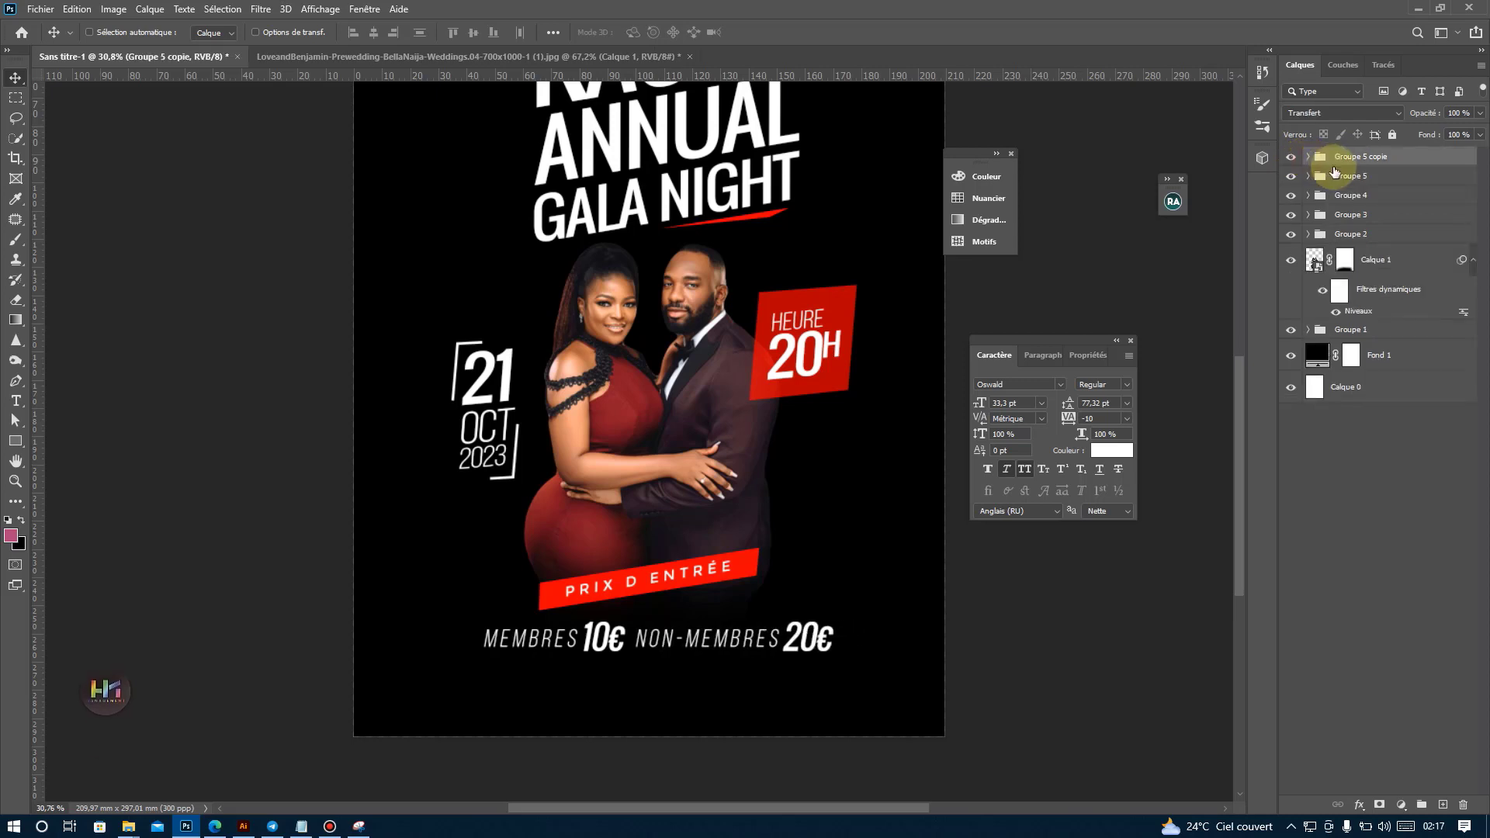
# Center both price groups together horizontally beneath the banner and combine them into one group.
pyautogui.scroll(-2, 745, 546)
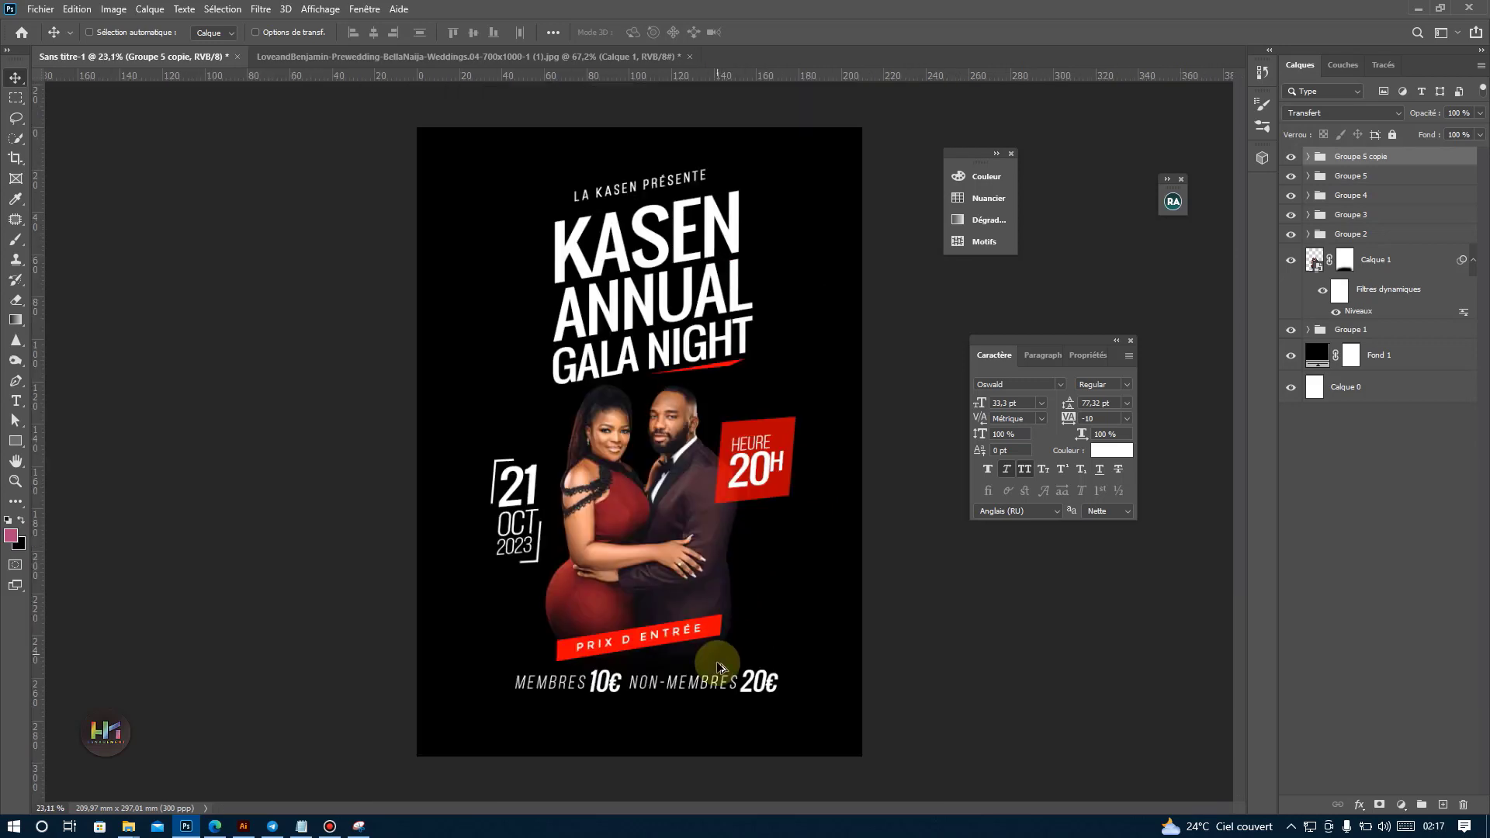
pyautogui.keyDown('shift'); pyautogui.click(1351, 183); pyautogui.keyUp('shift')
pyautogui.moveTo(759, 621); pyautogui.dragTo(753, 624)
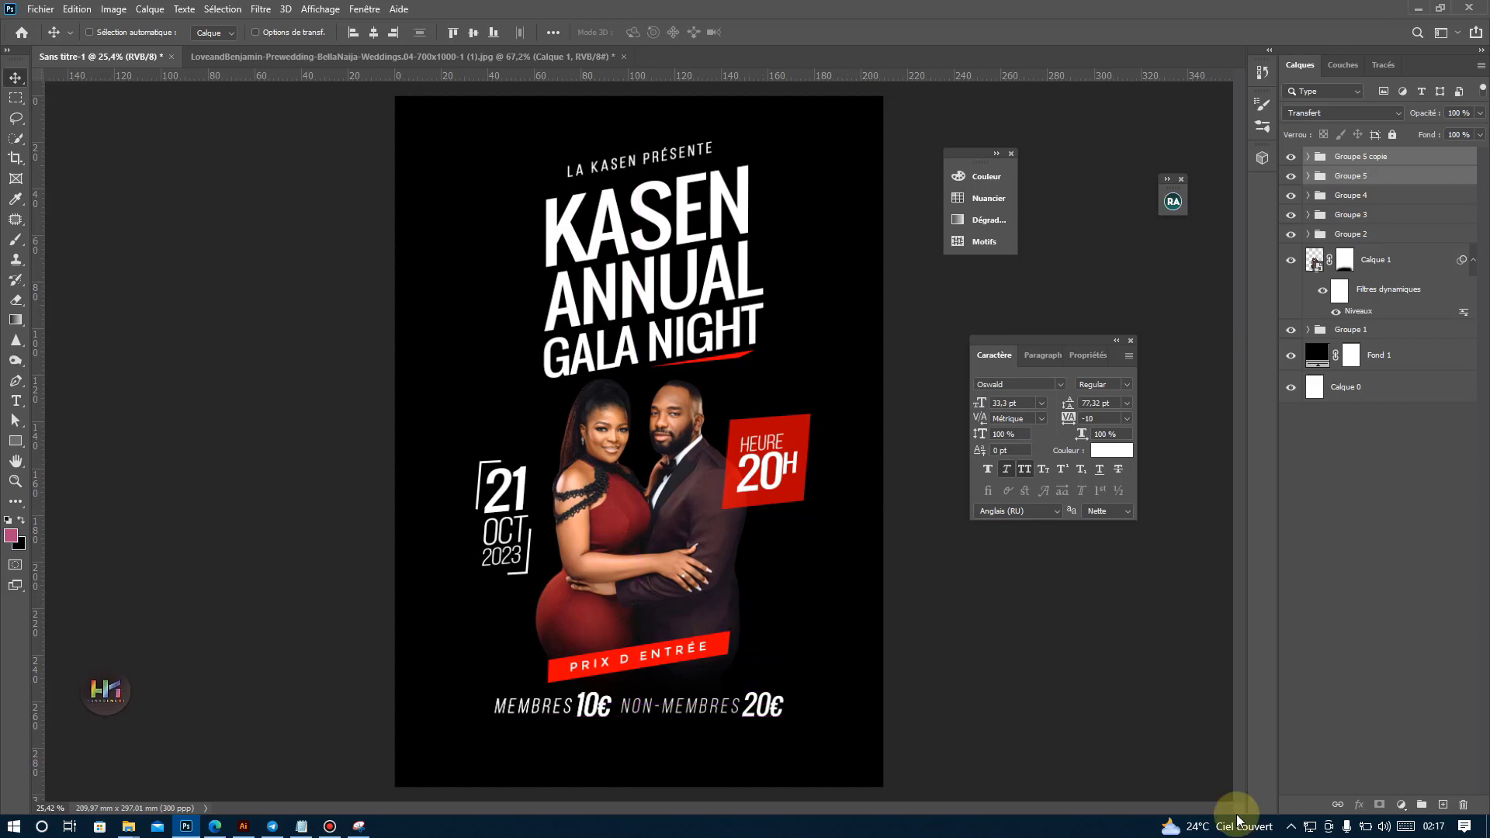
pyautogui.click(1418, 805)
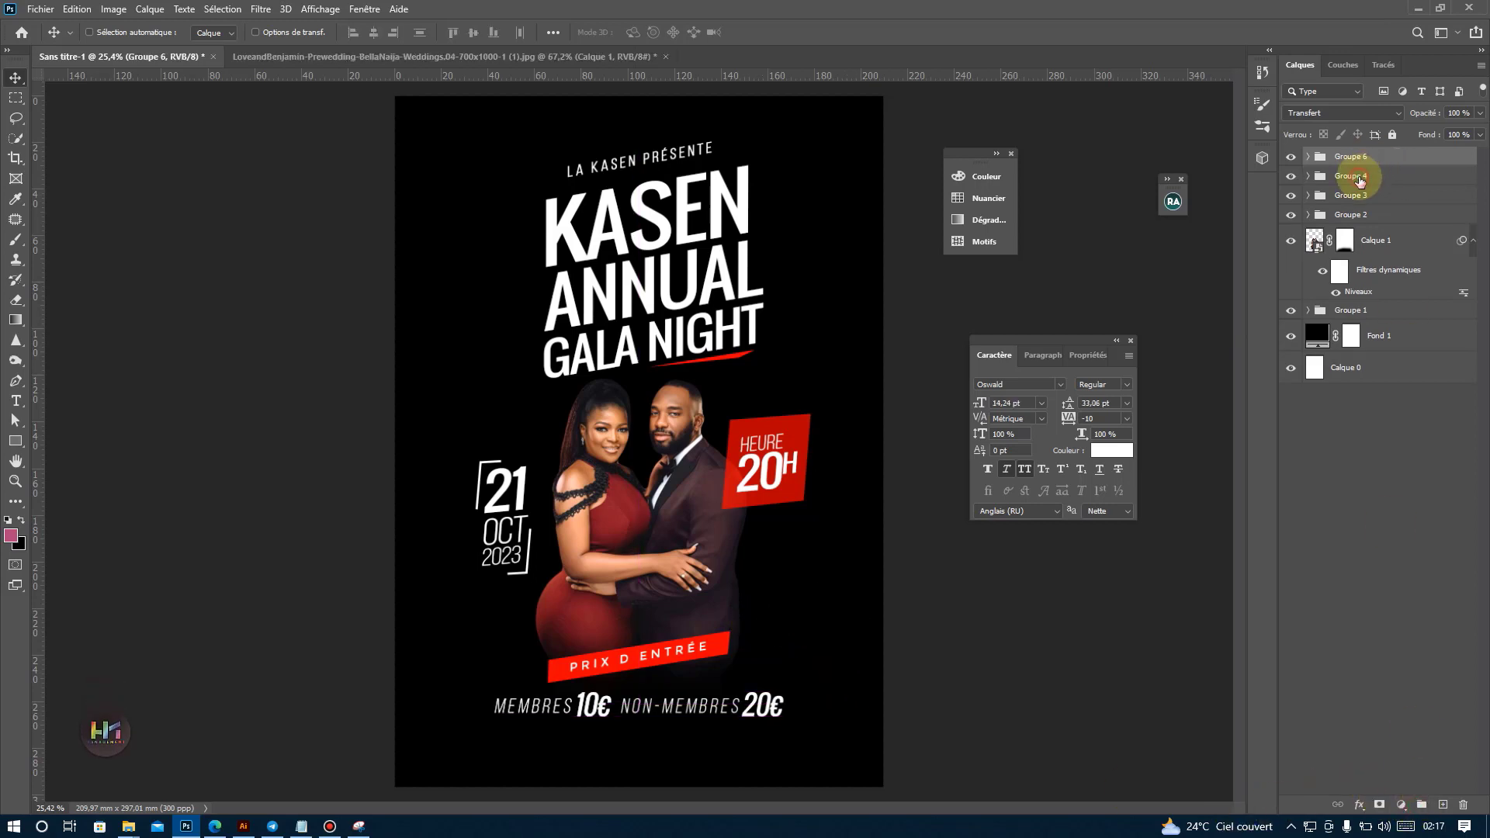
# Rotate the "Prix d entrée" banner group to nearly horizontal above the price line.
pyautogui.click(1359, 178)
pyautogui.hotkey('ctrl', 't')
pyautogui.moveTo(756, 649); pyautogui.dragTo(675, 676)
pyautogui.press('Return')
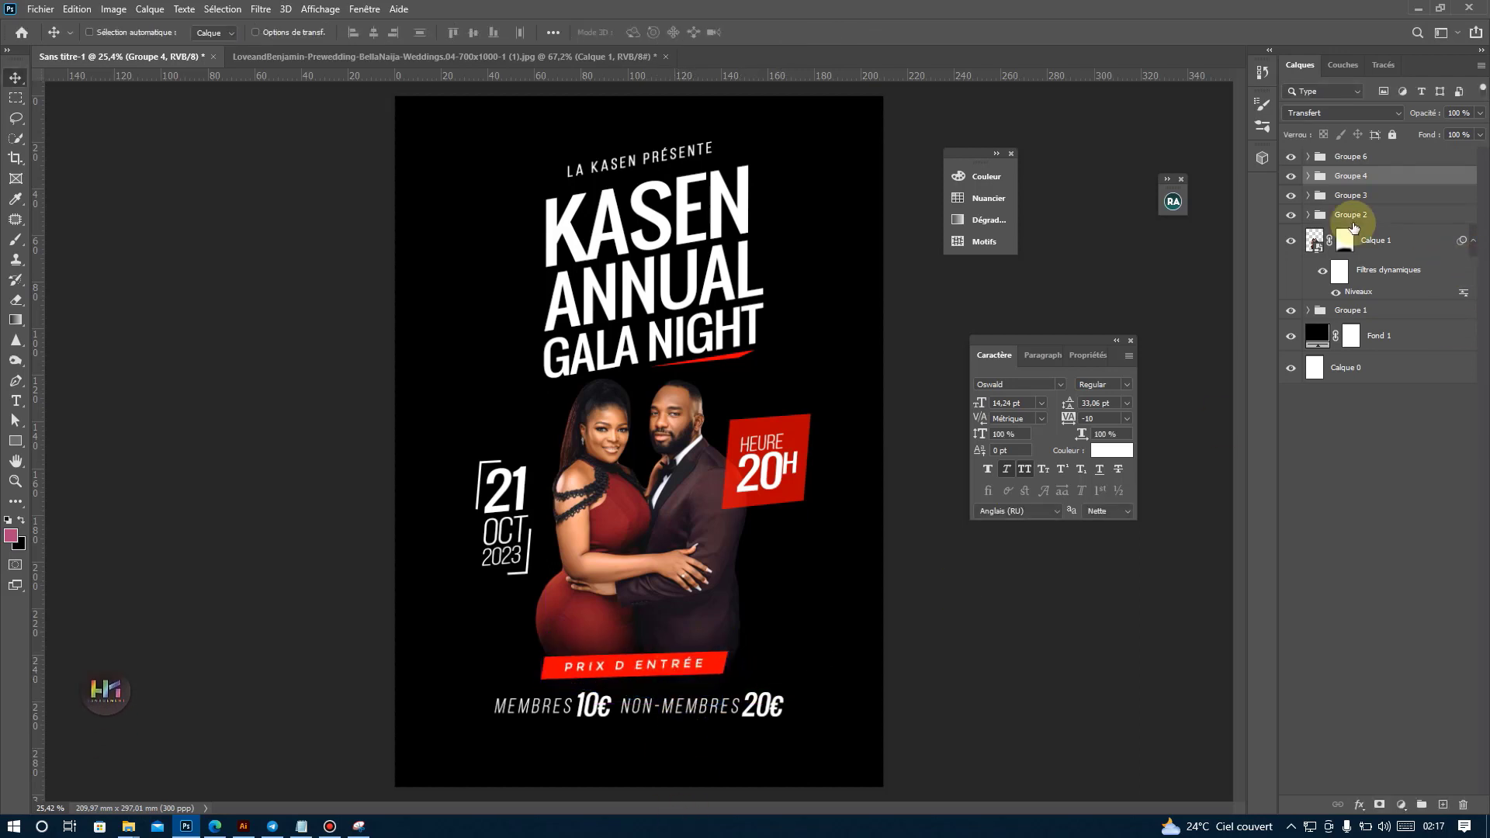
# Draw a rectangle about 144.5 × 15.1 mm behind the price line and fill it with the recent red.
pyautogui.click(16, 440)
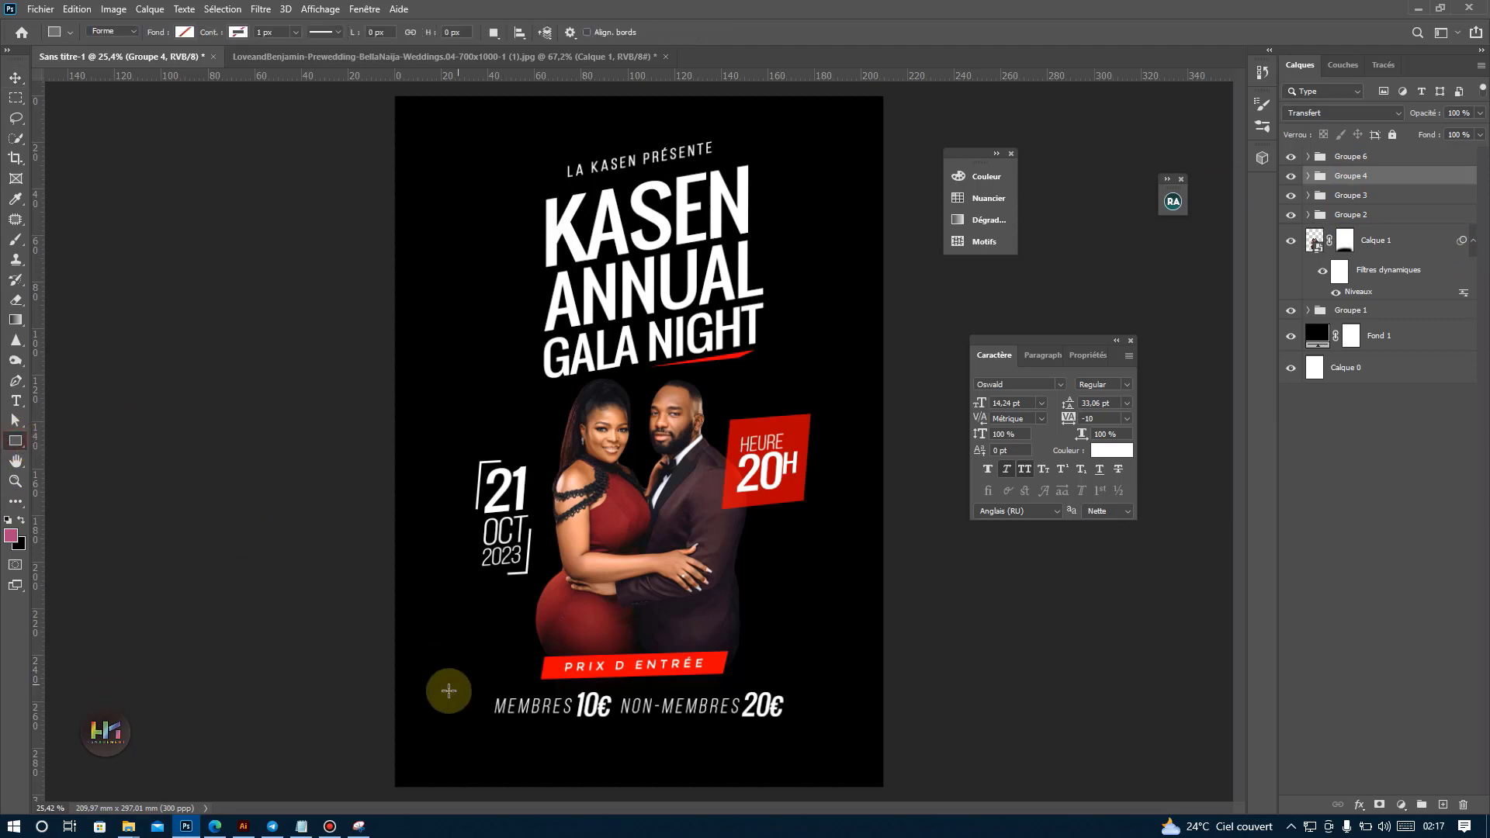
pyautogui.moveTo(467, 688); pyautogui.dragTo(805, 725)
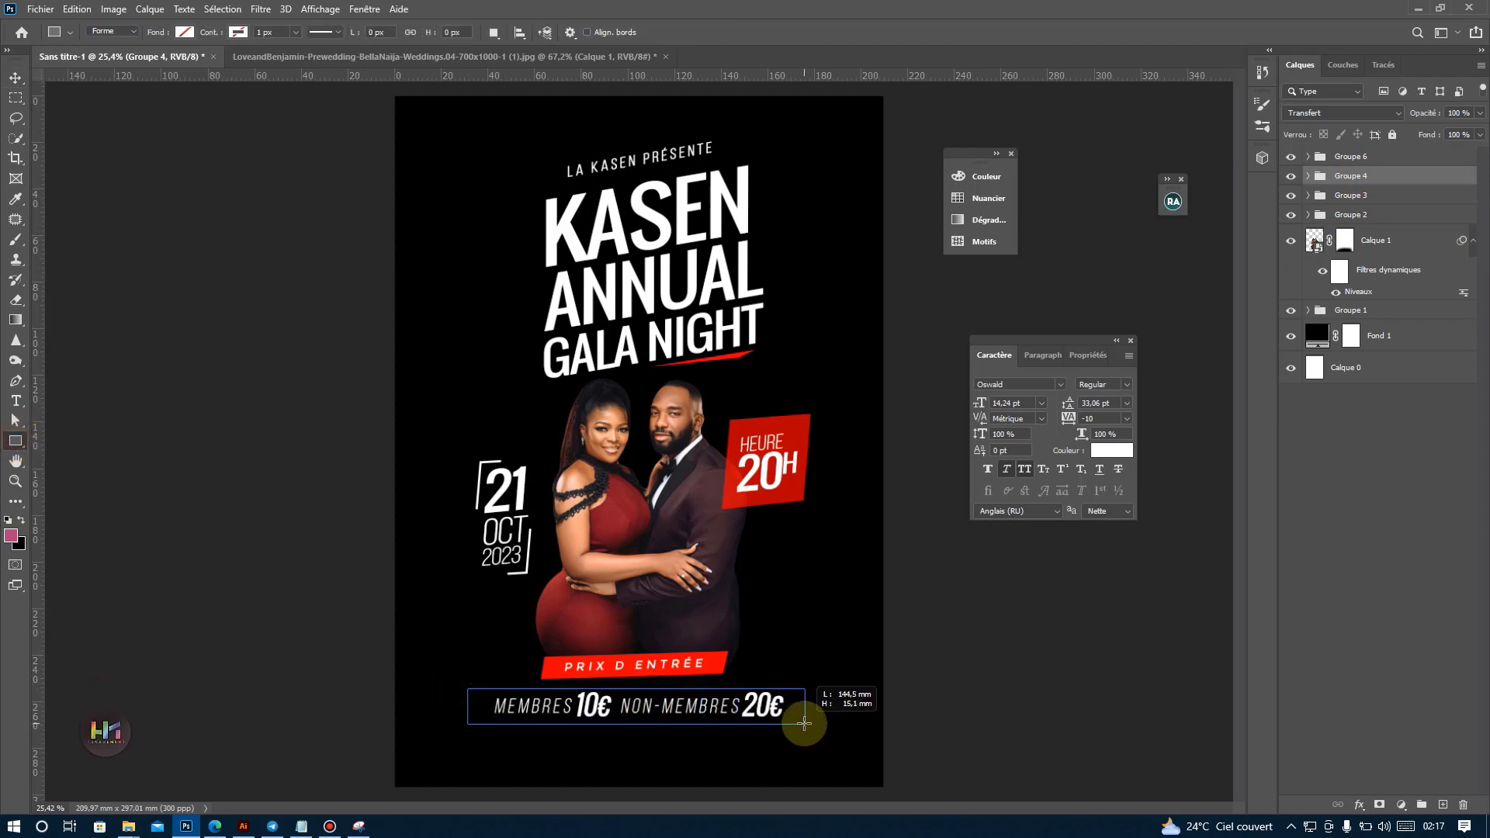
pyautogui.click(184, 32)
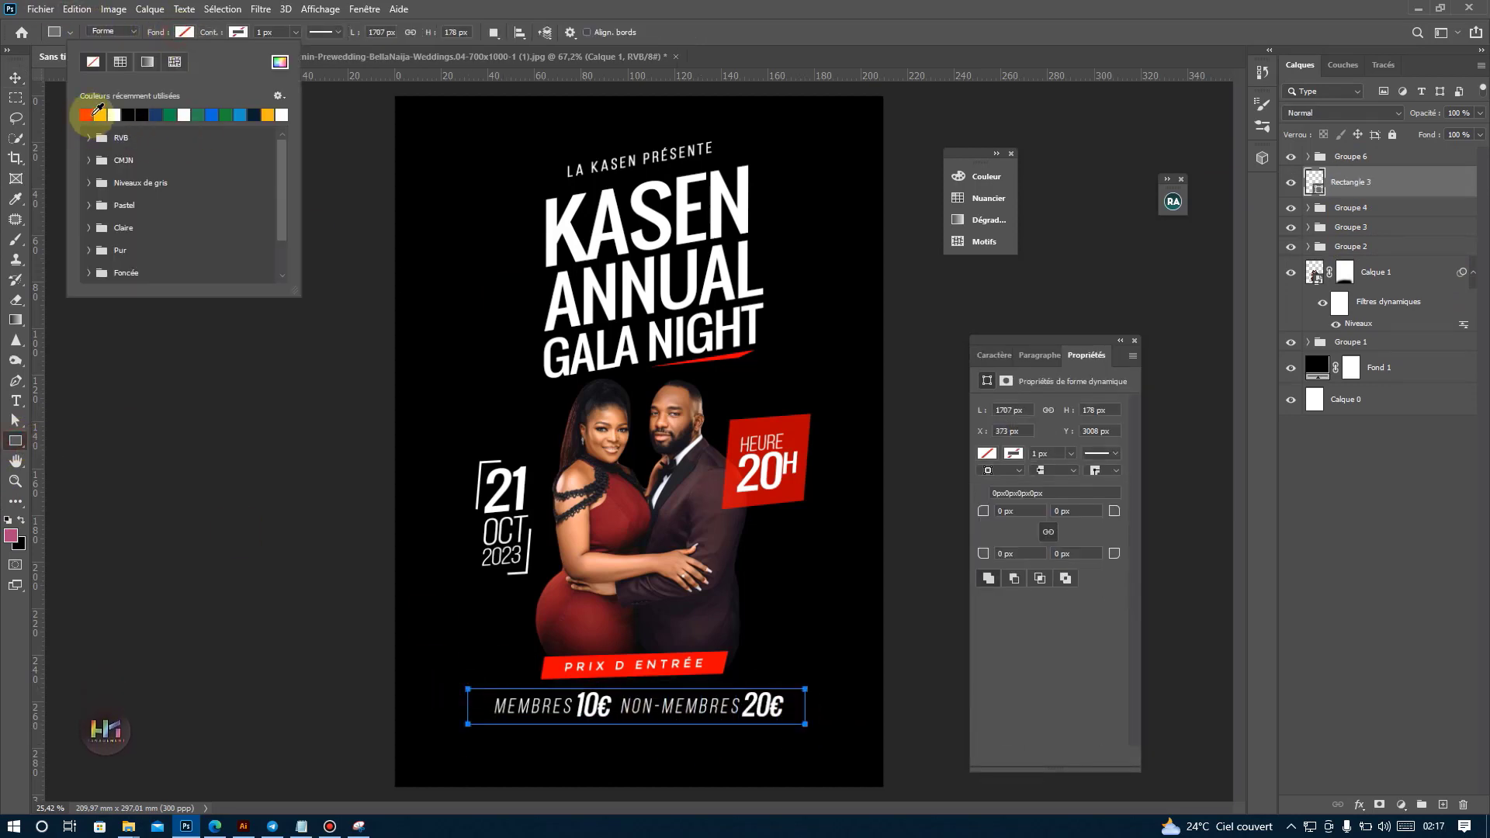
pyautogui.click(93, 115)
# Lower the red price rectangle's opacity to 22% and shift it slightly up and right to center it behind the prices.
pyautogui.click(15, 78)
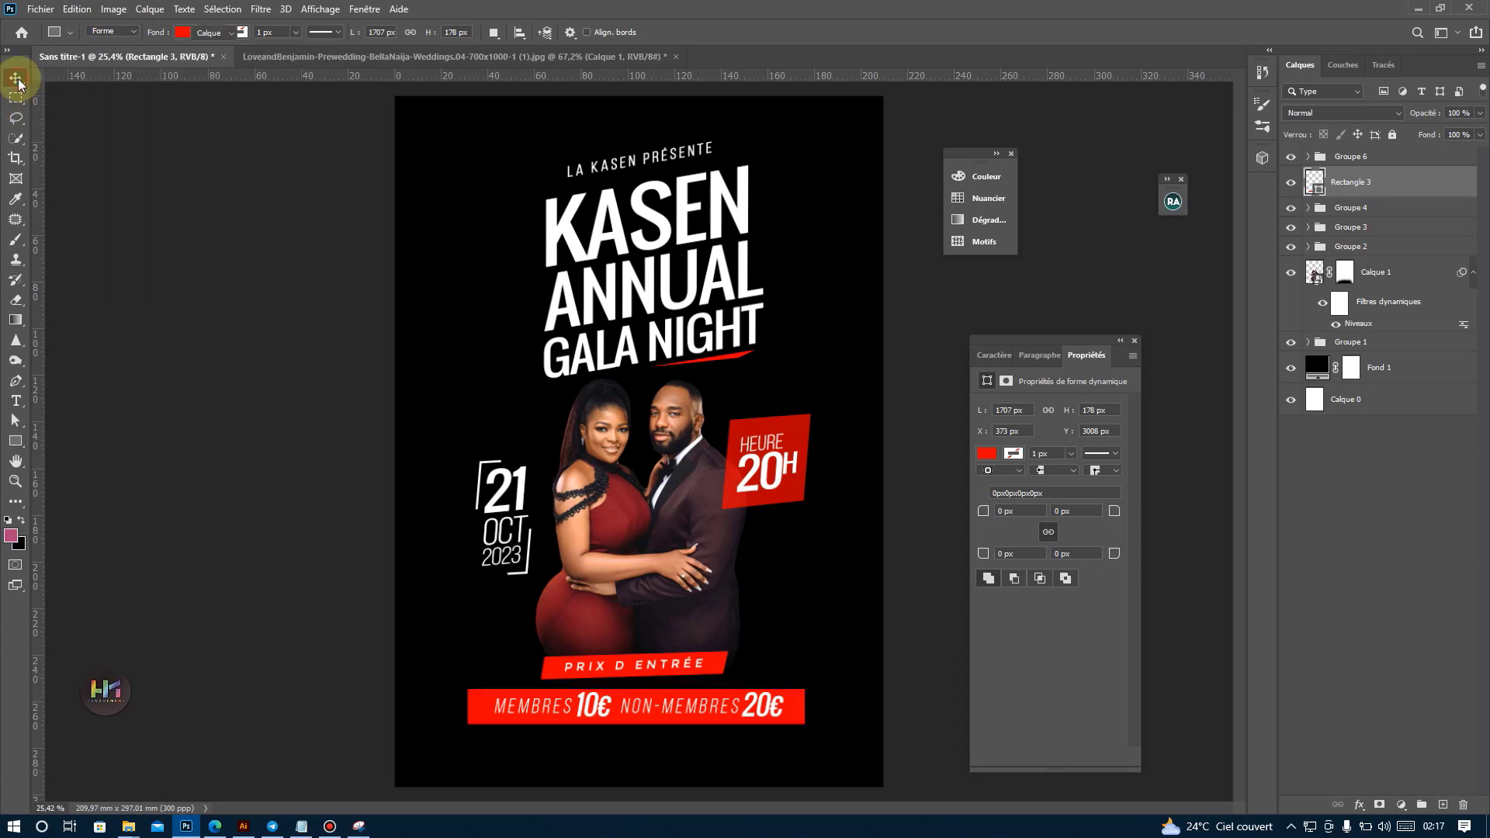
pyautogui.press('Up')
pyautogui.press('Up')
pyautogui.press('Up')
pyautogui.press('Up')
pyautogui.press('Up')
pyautogui.press('Up')
pyautogui.press('Up')
pyautogui.press('Up')
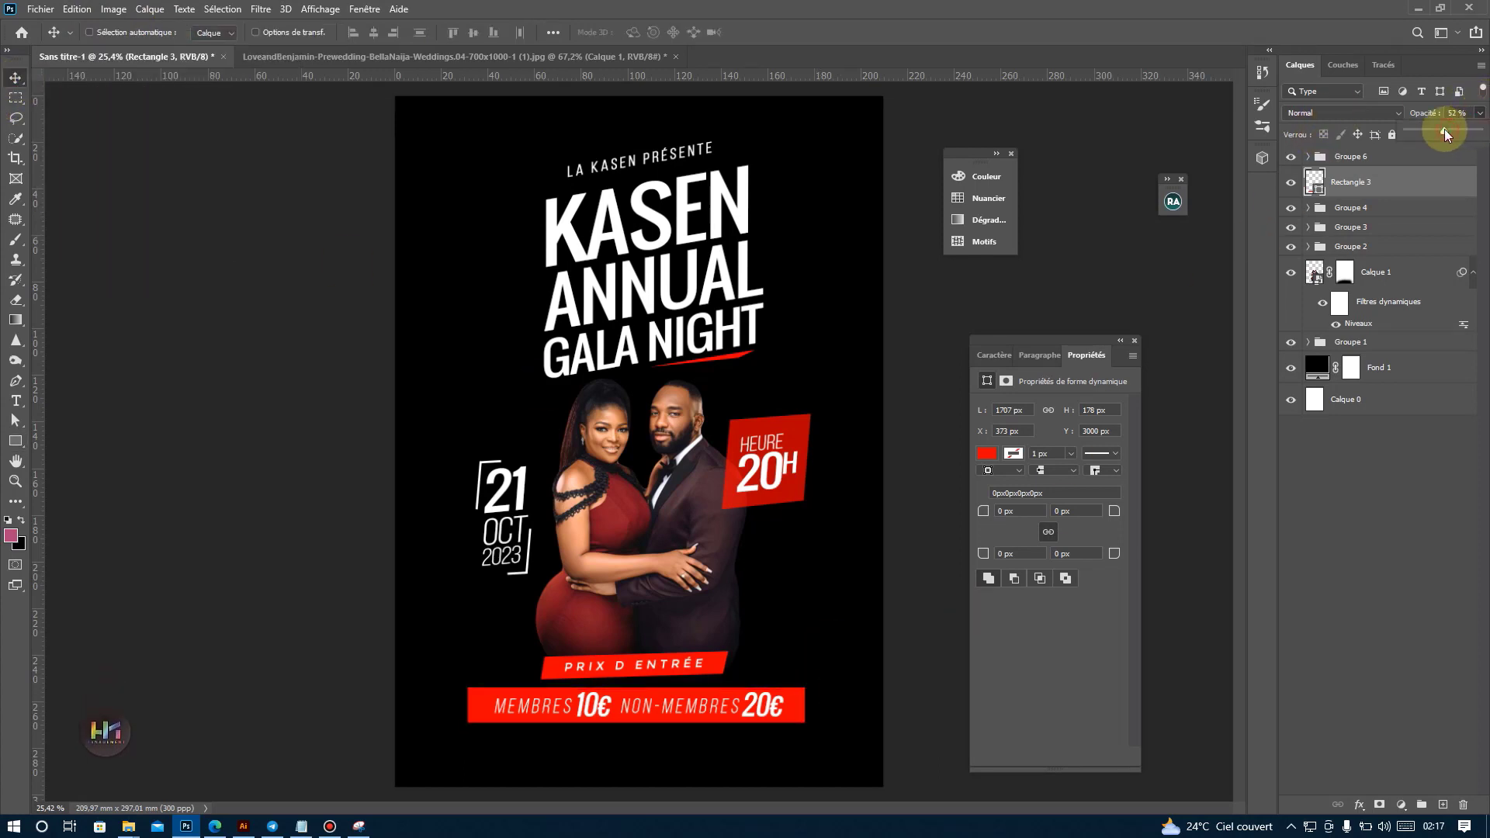
pyautogui.moveTo(1446, 129); pyautogui.dragTo(1423, 129)
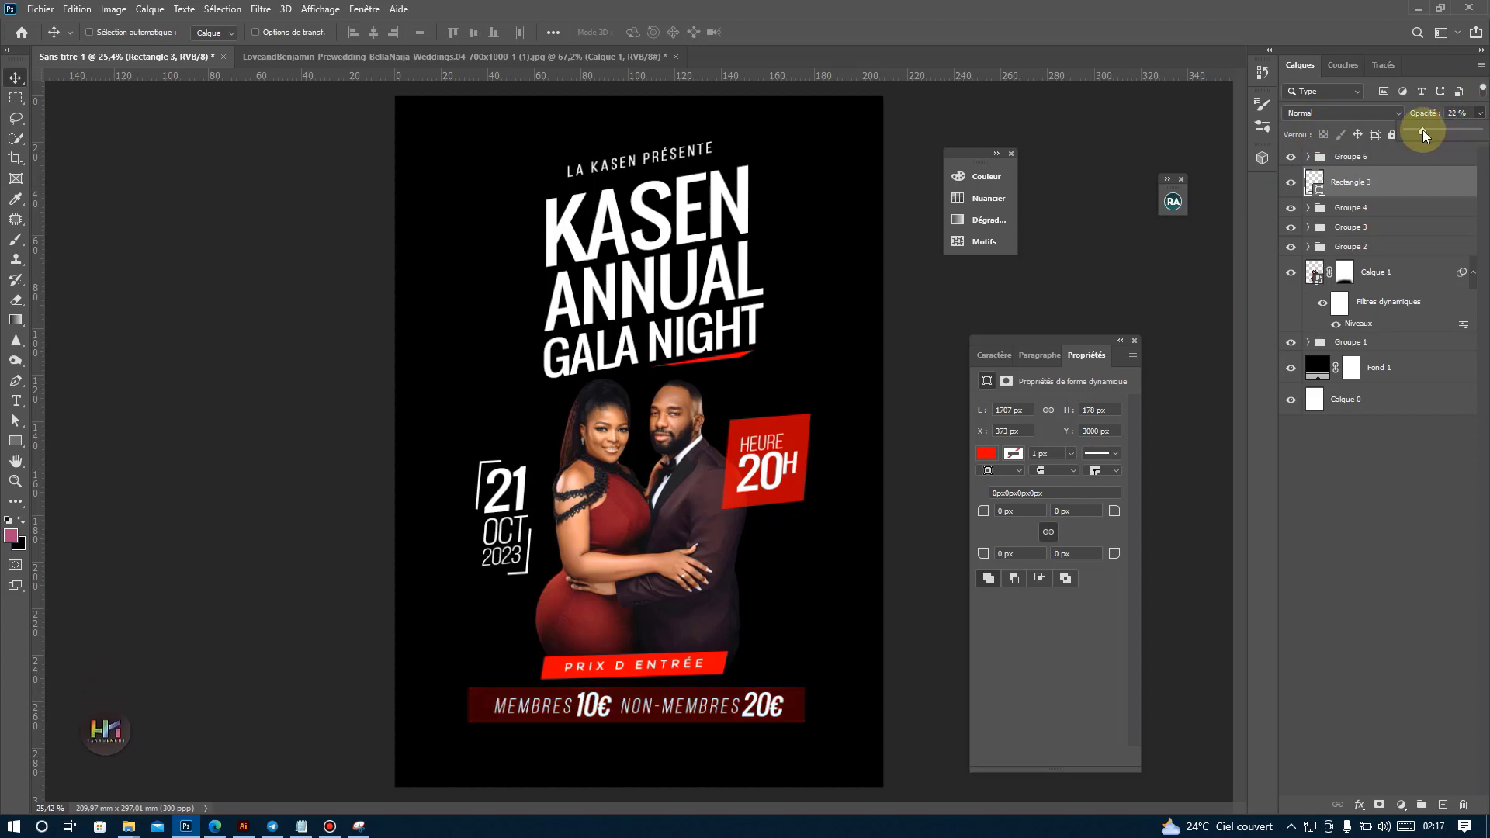
pyautogui.moveTo(665, 662); pyautogui.dragTo(668, 659)
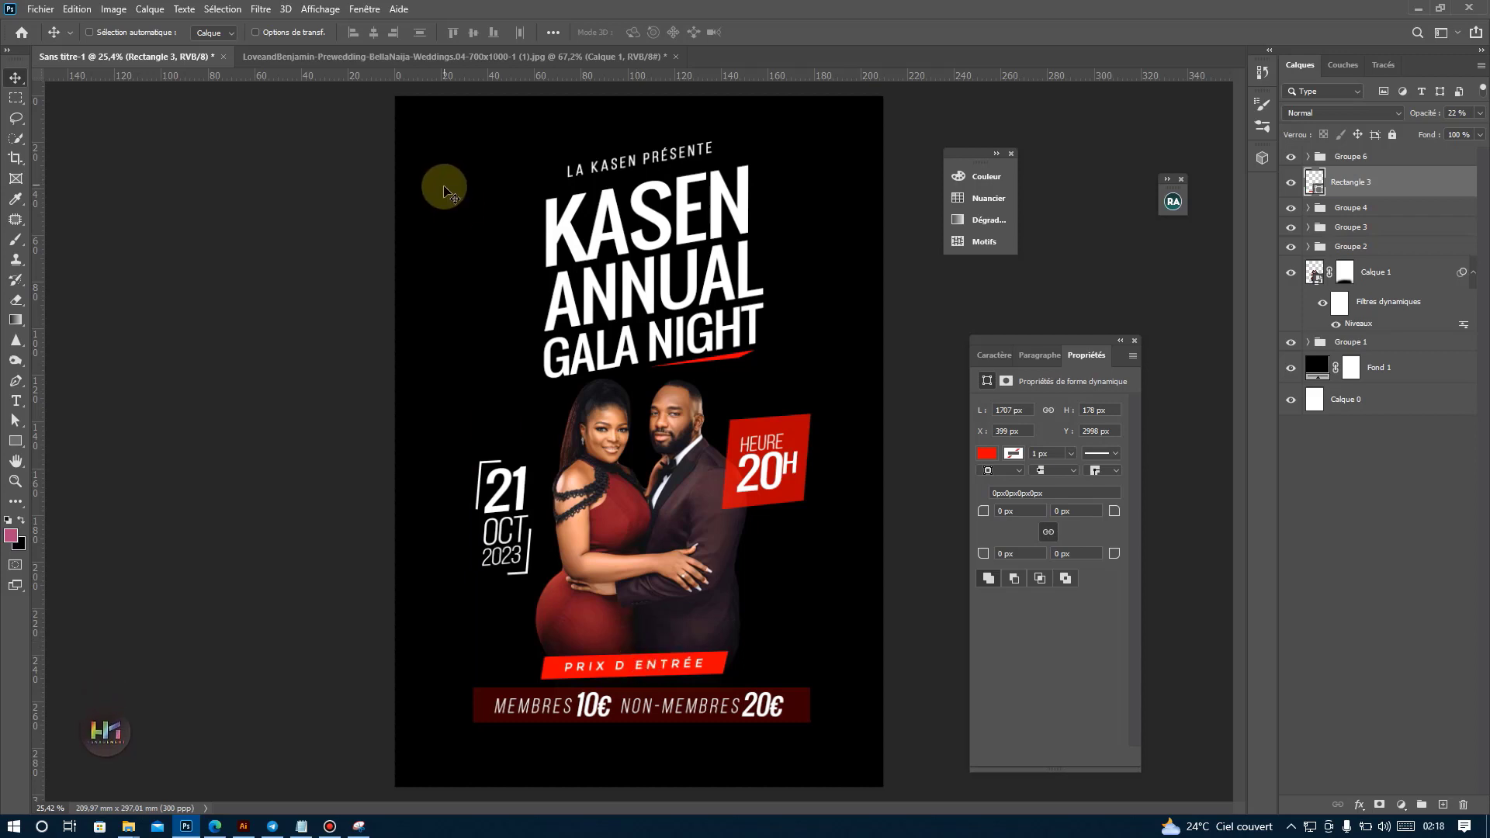
pyautogui.click(291, 57)
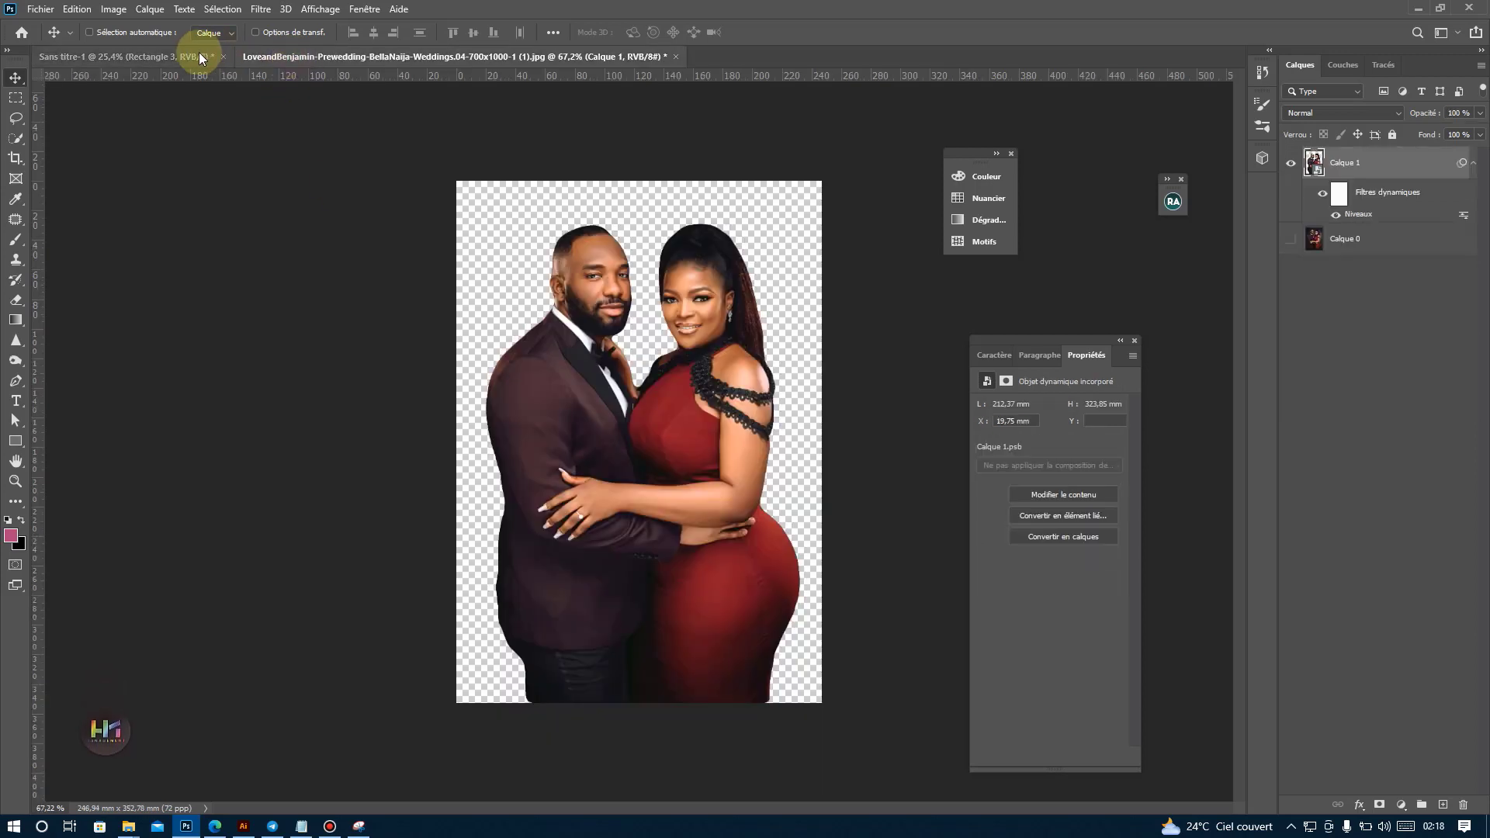
pyautogui.click(200, 56)
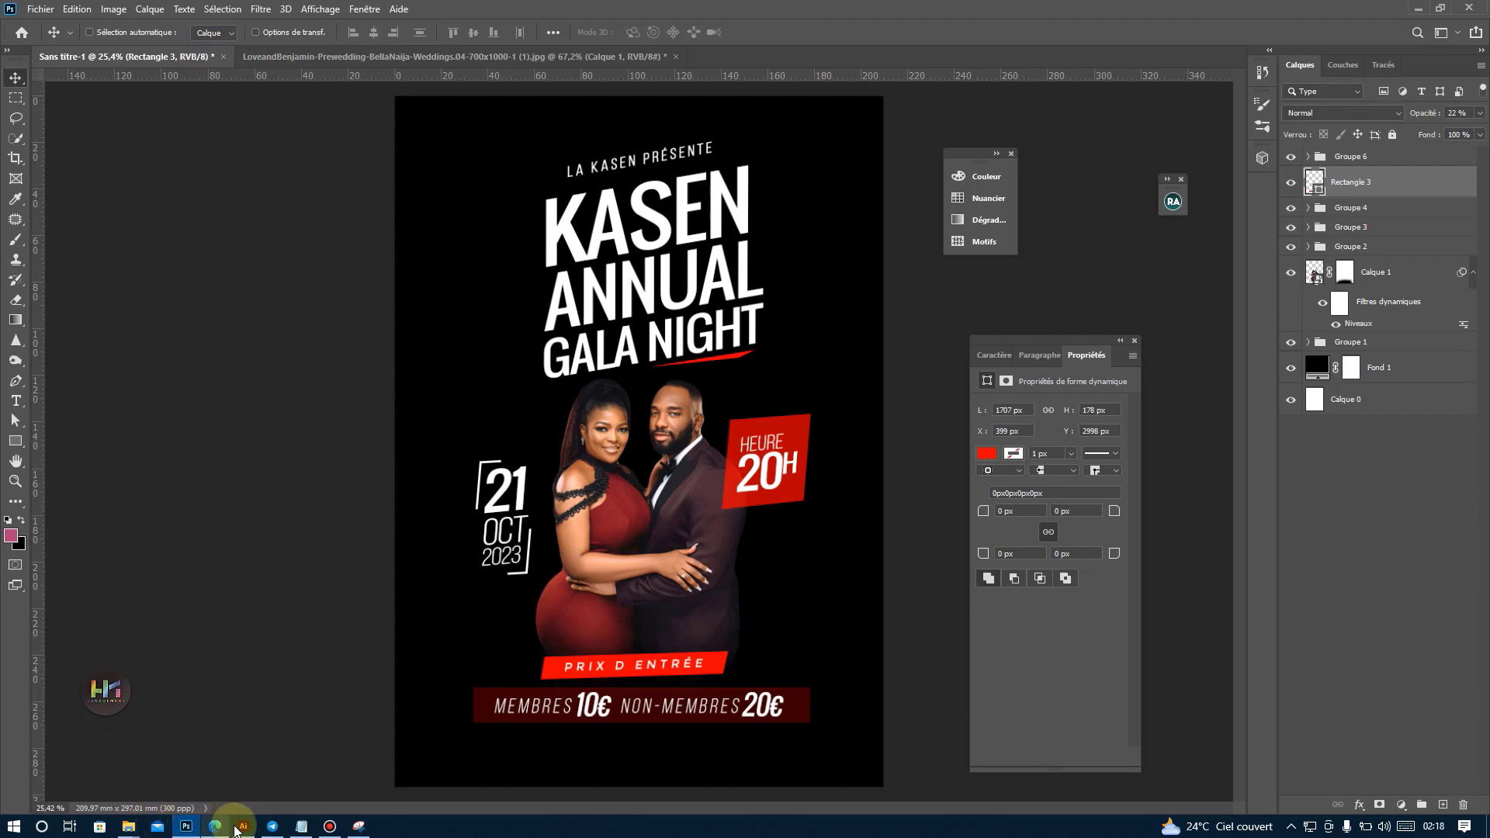
# Copy the venue address from the Notepad notes and paste it as a white text line below the prices in the Photoshop poster.
pyautogui.click(302, 826)
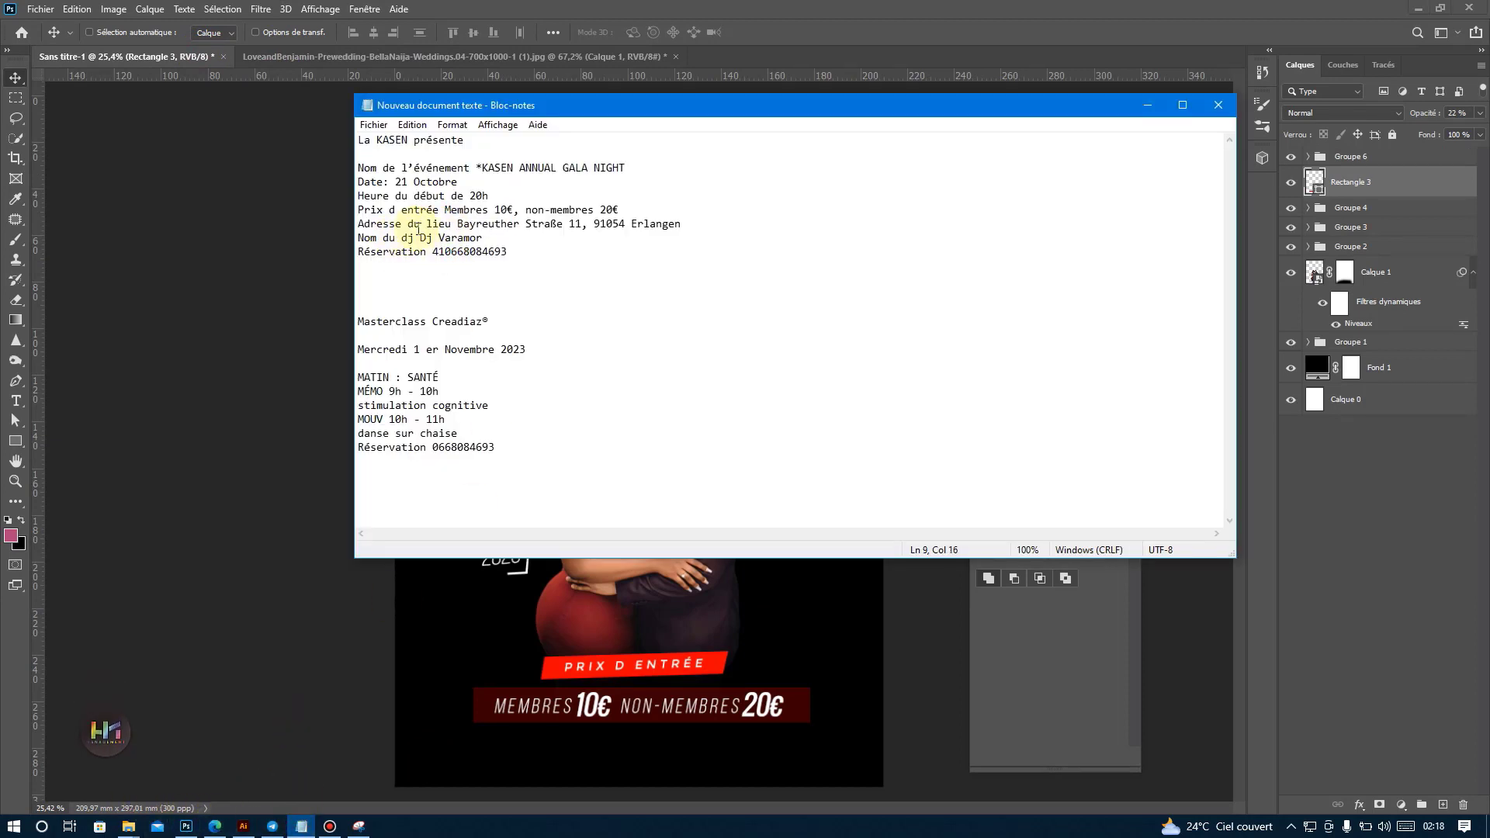
pyautogui.moveTo(454, 222); pyautogui.dragTo(817, 221)
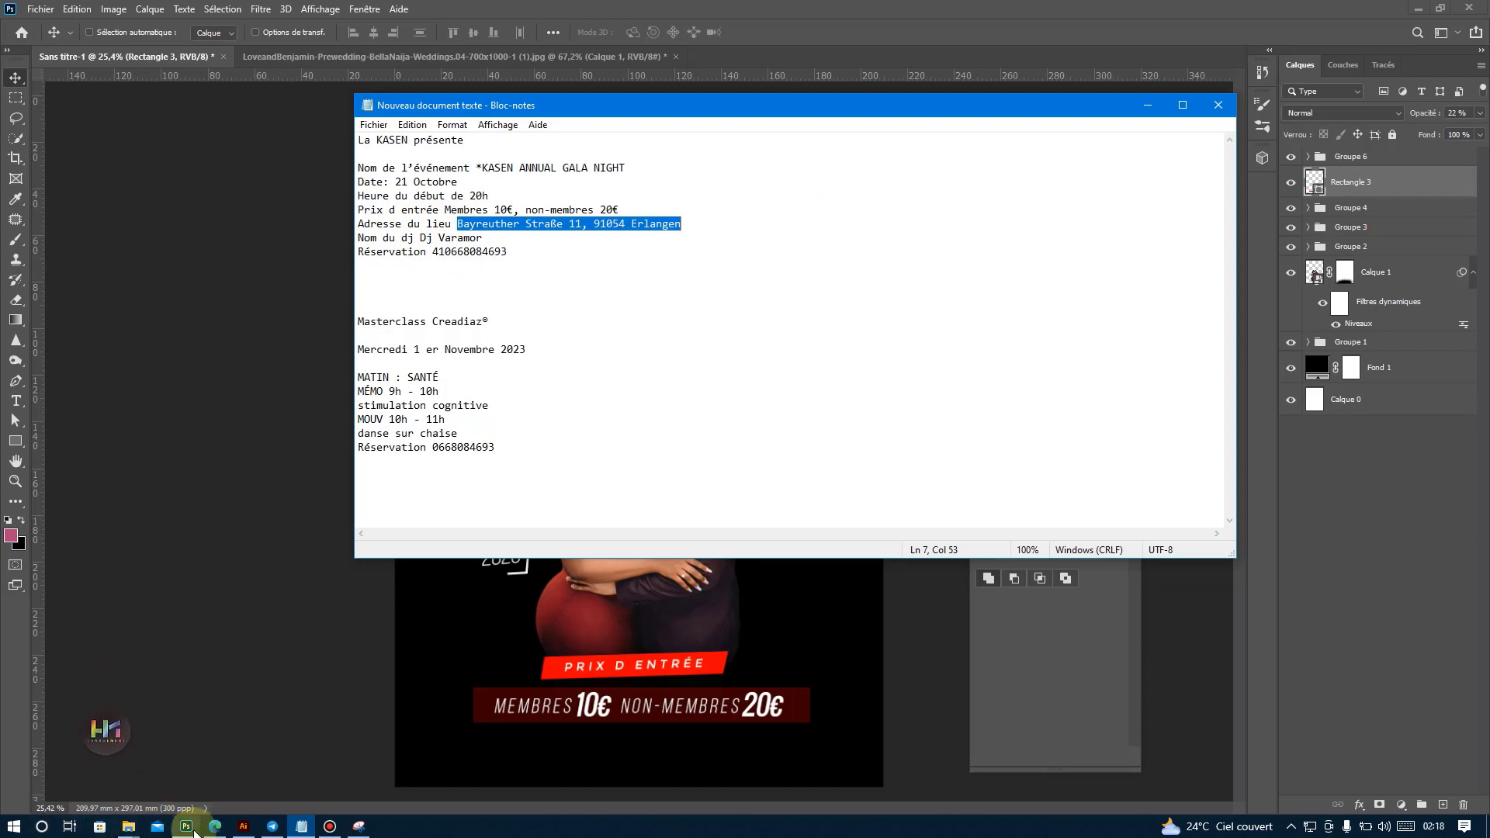
pyautogui.moveTo(192, 829)
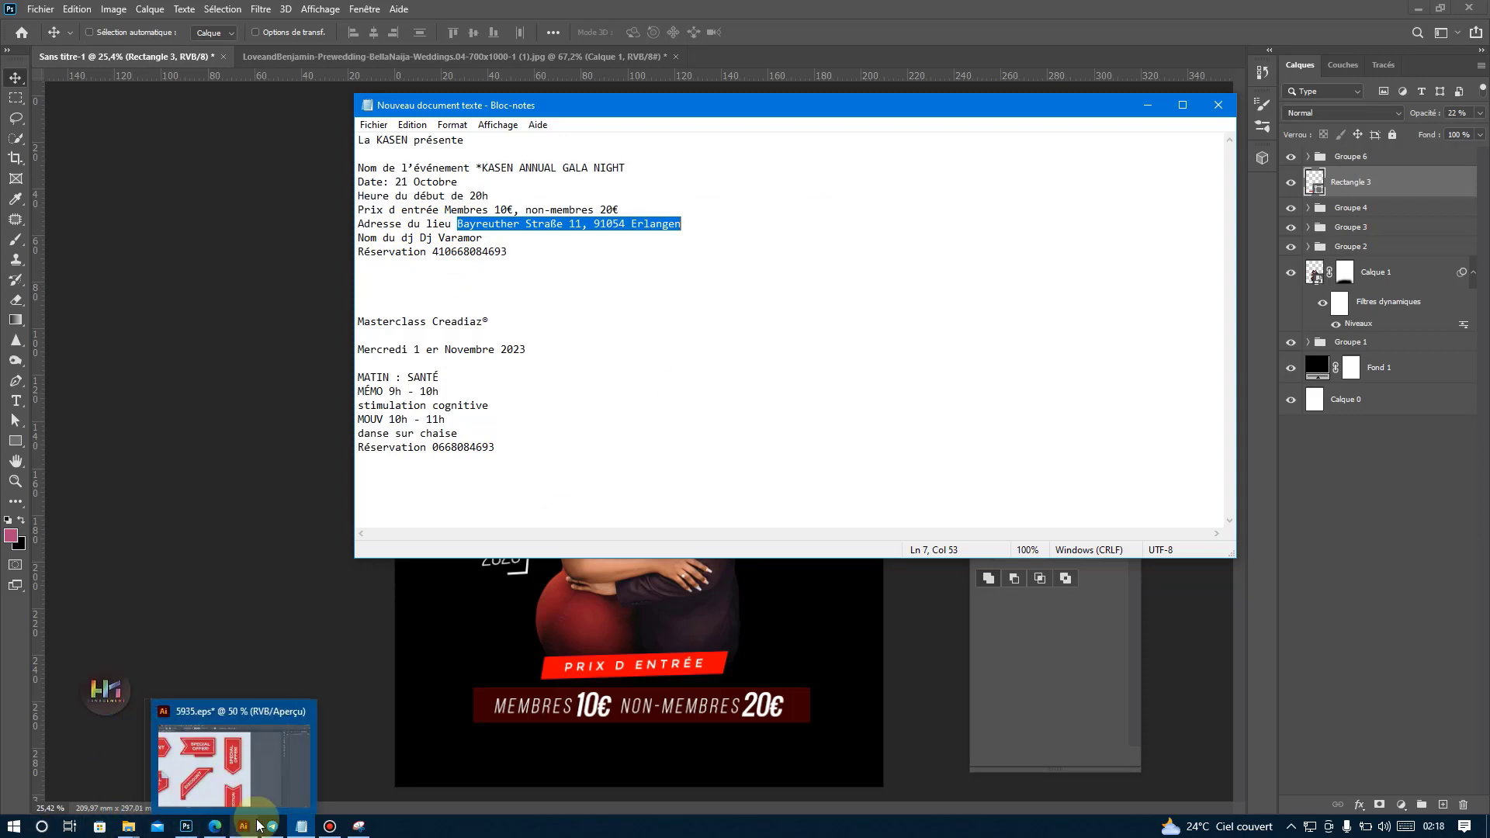
pyautogui.click(208, 801)
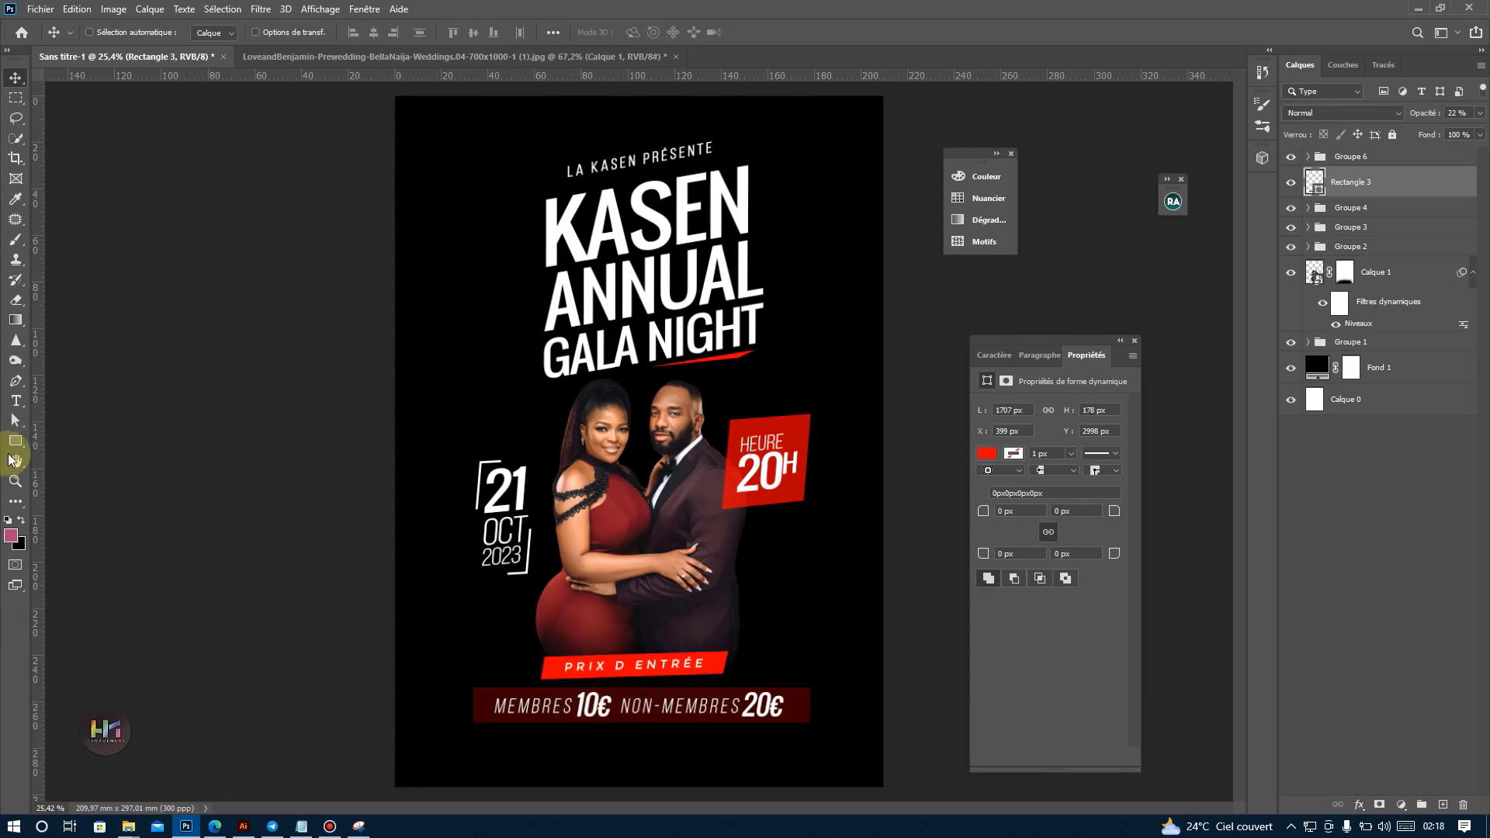
pyautogui.click(25, 399)
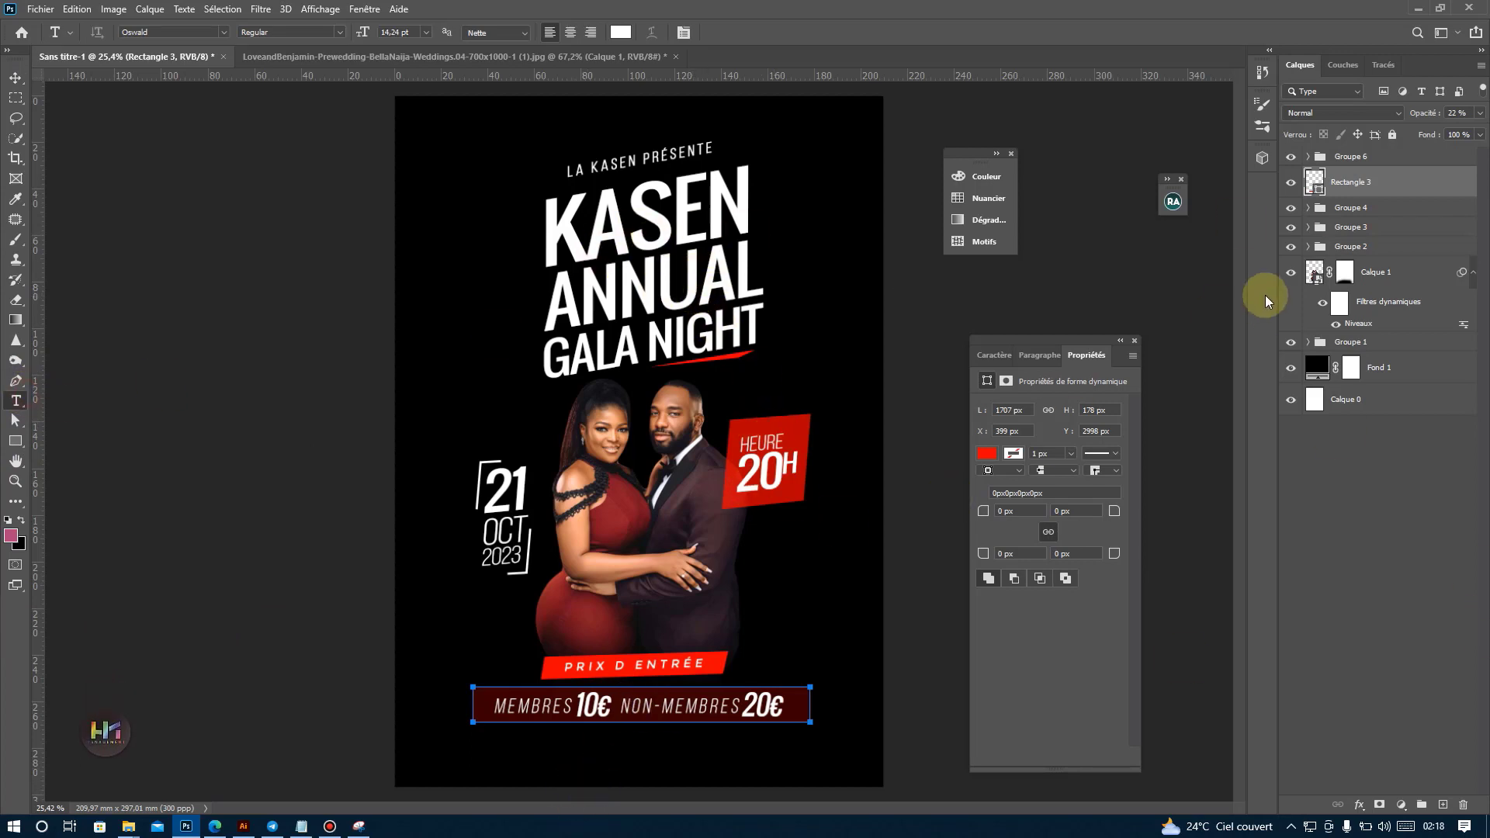
pyautogui.click(1343, 155)
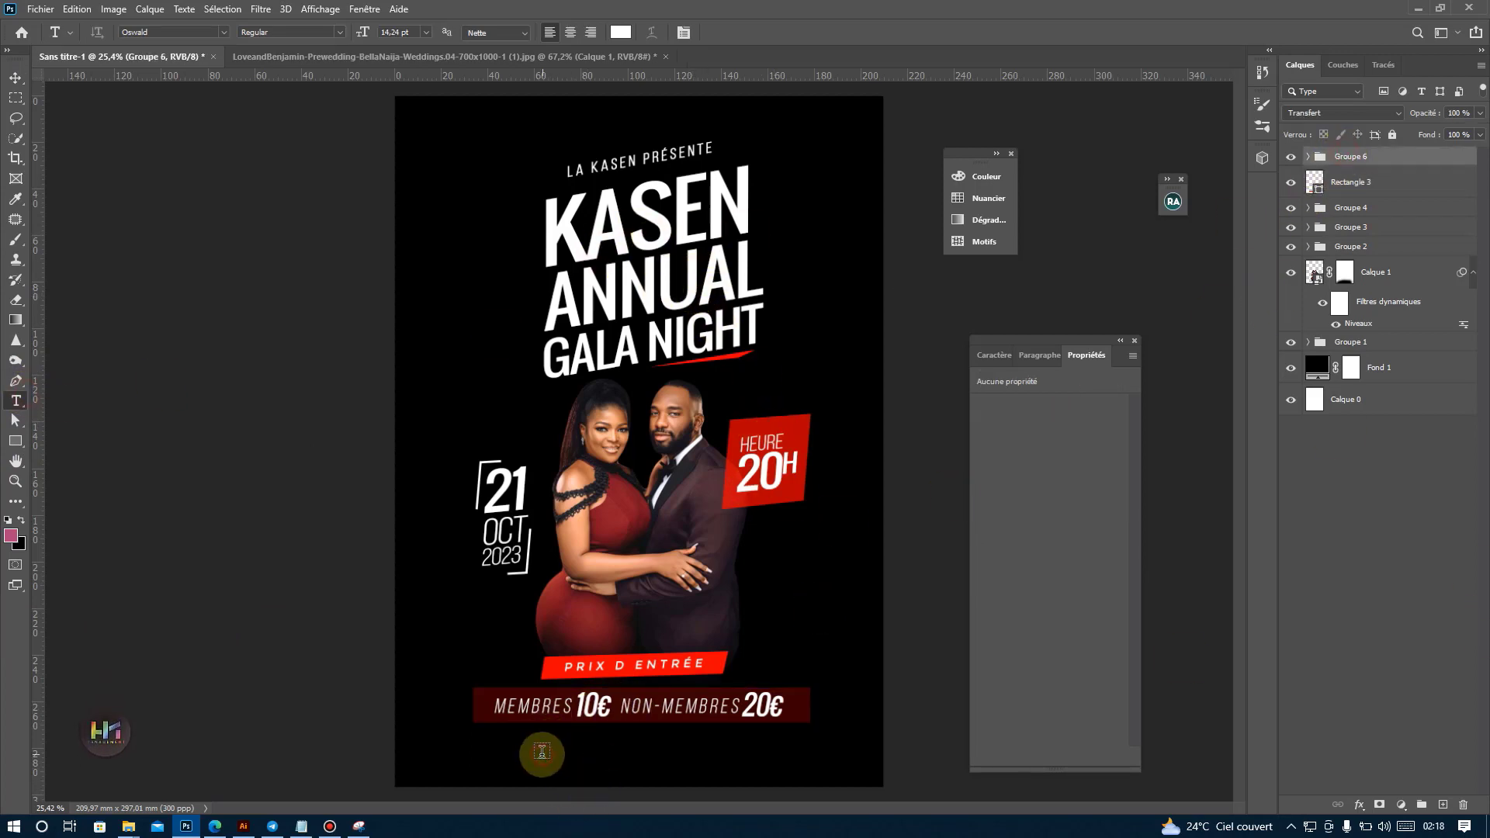
pyautogui.click(15, 78)
pyautogui.click(994, 355)
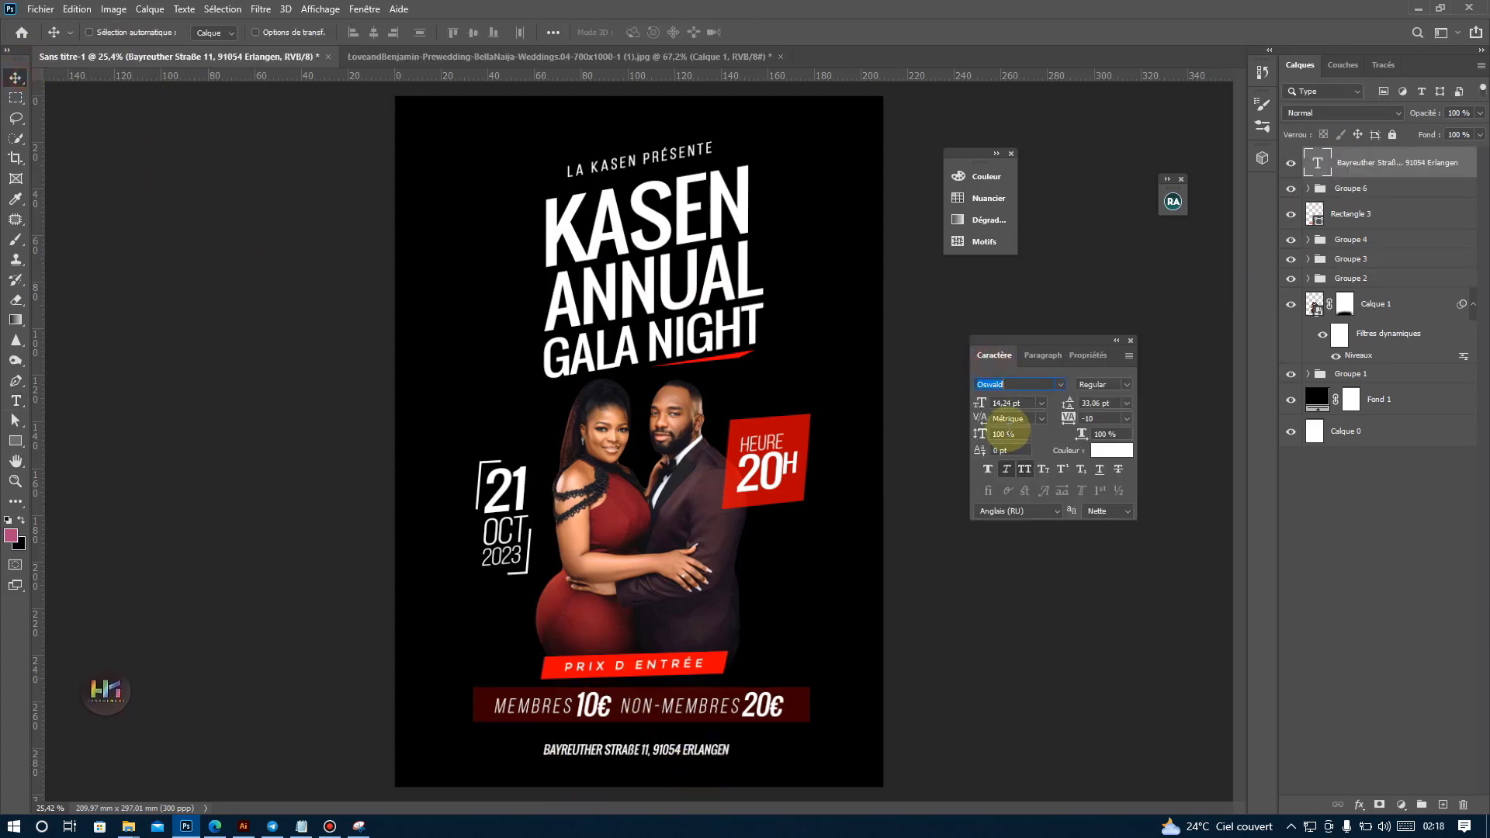
pyautogui.click(1127, 419)
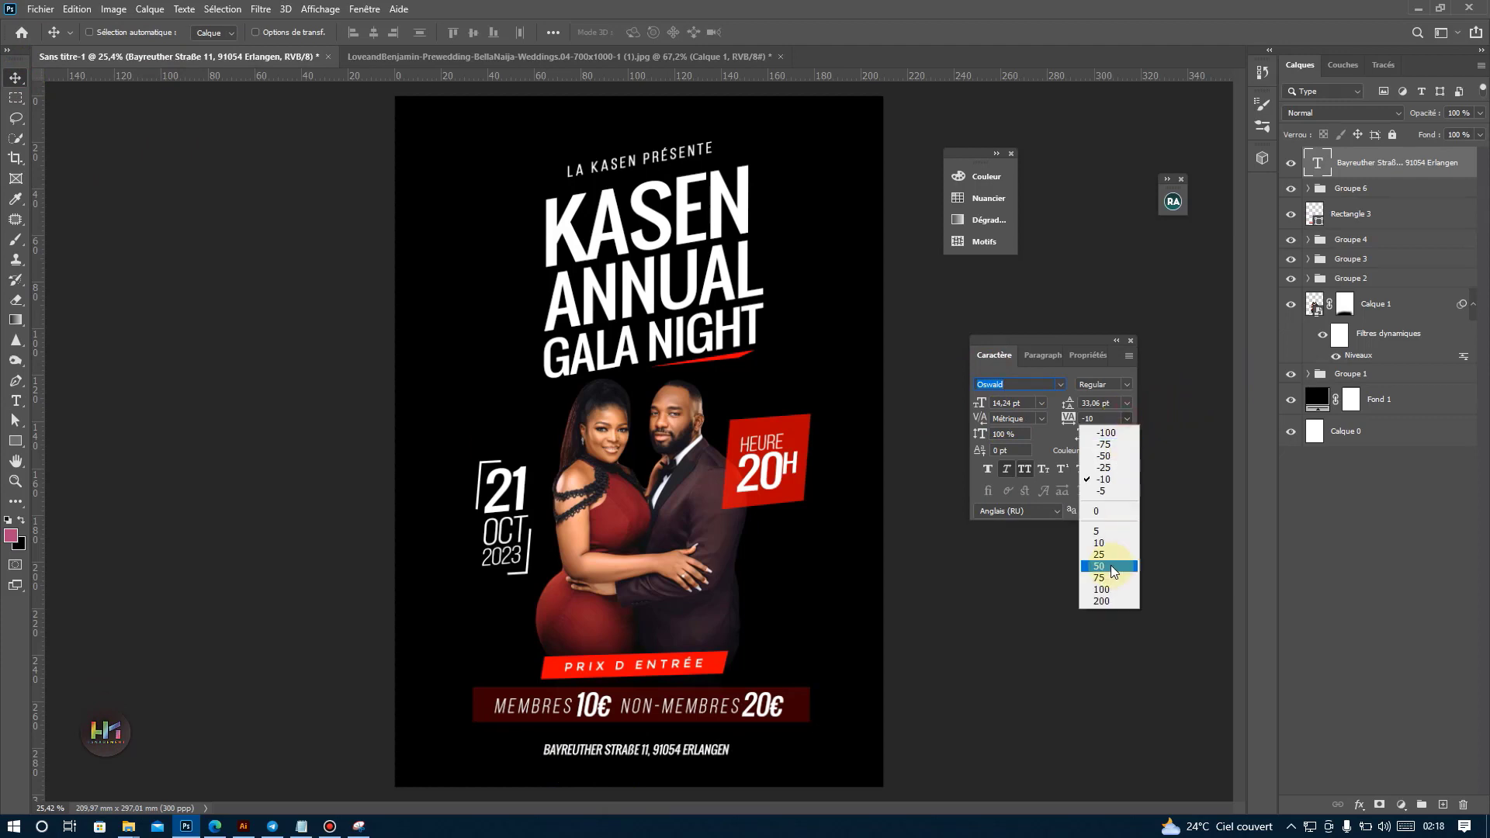
pyautogui.click(1110, 567)
pyautogui.click(16, 76)
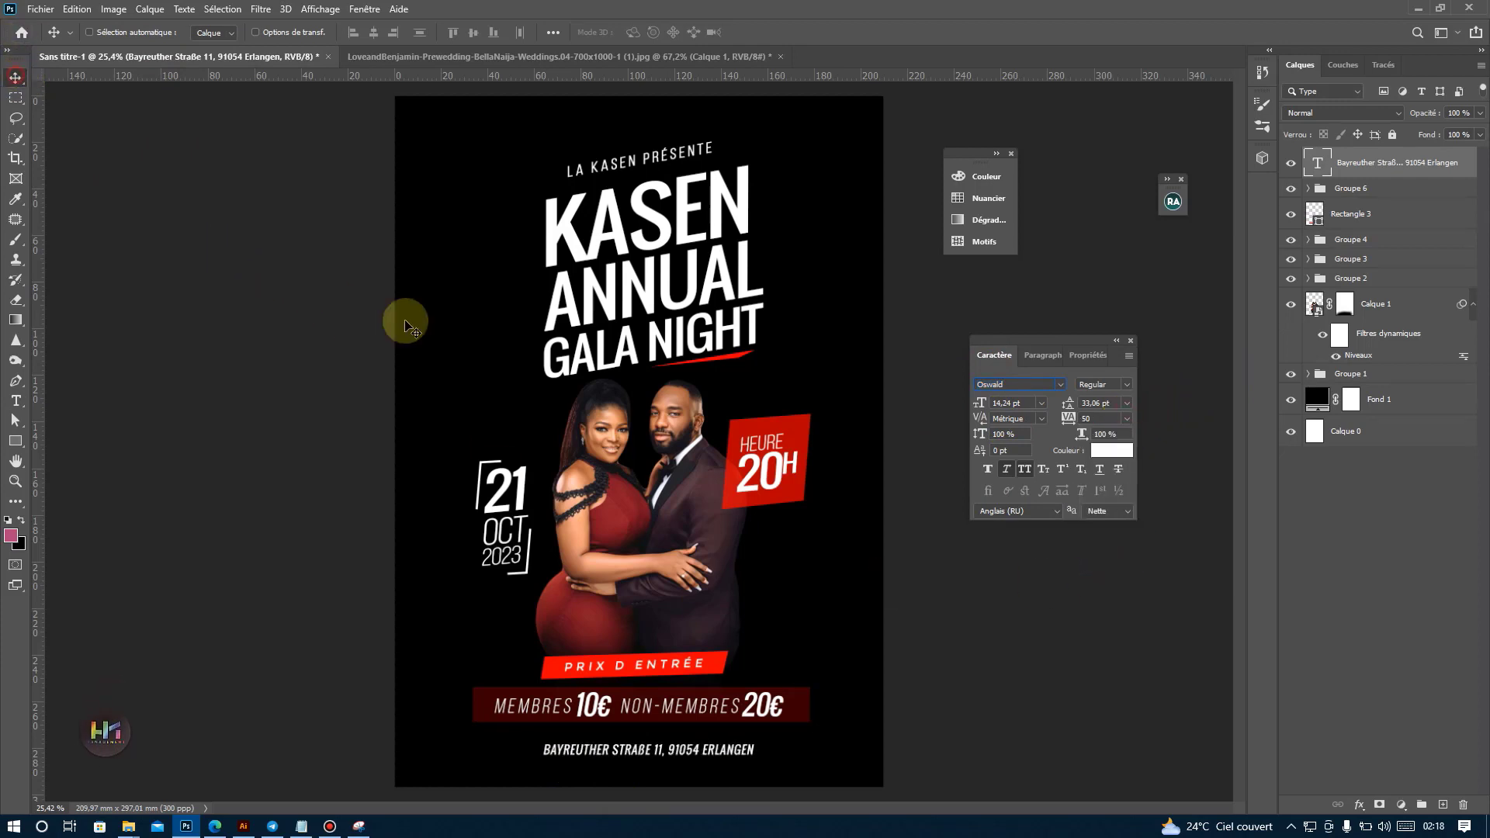
pyautogui.moveTo(712, 677); pyautogui.dragTo(735, 667)
pyautogui.hotkey('ctrl', 'z')
pyautogui.click(329, 828)
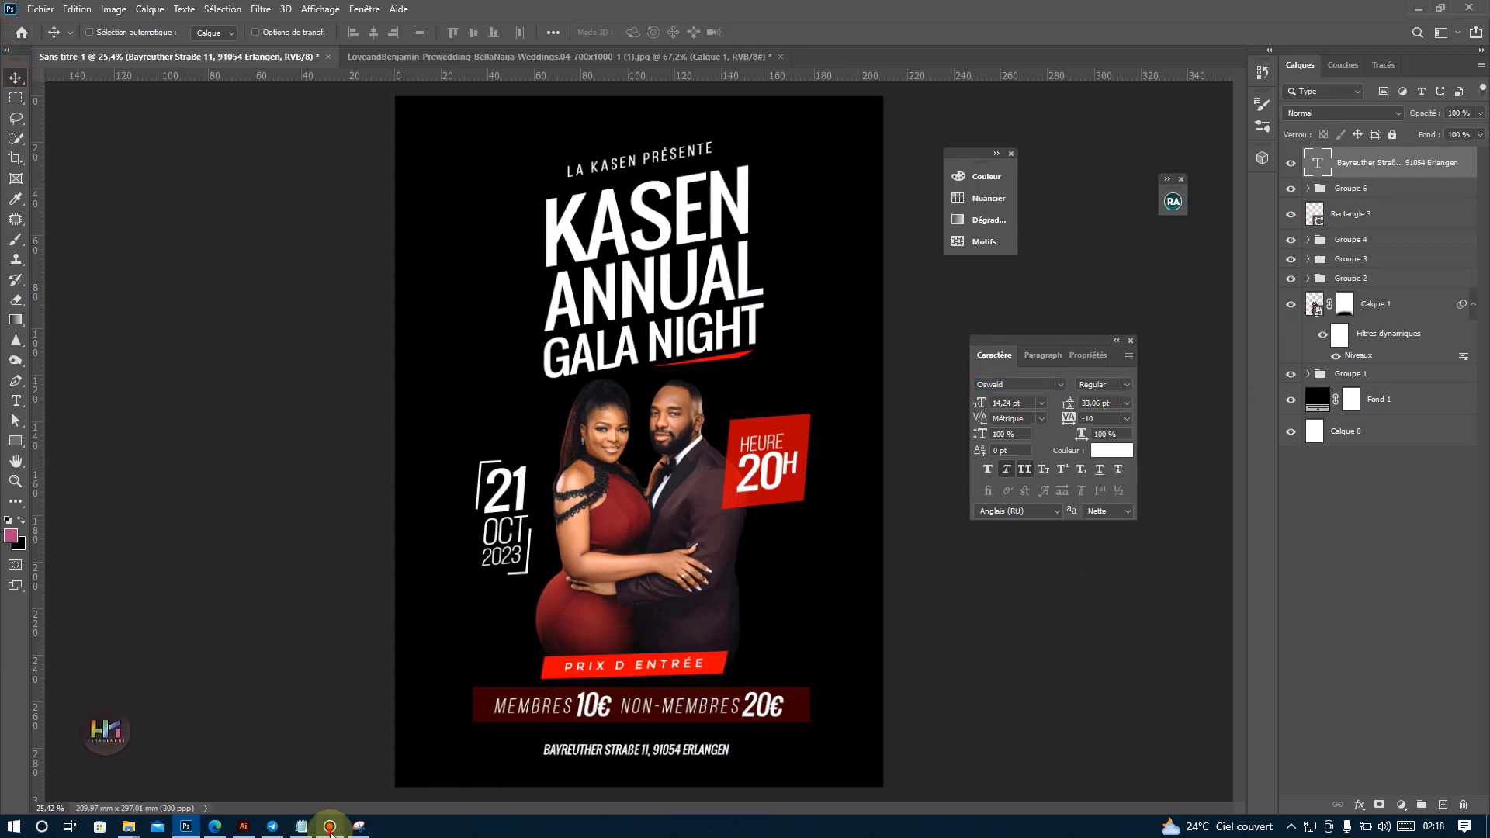
pyautogui.click(331, 834)
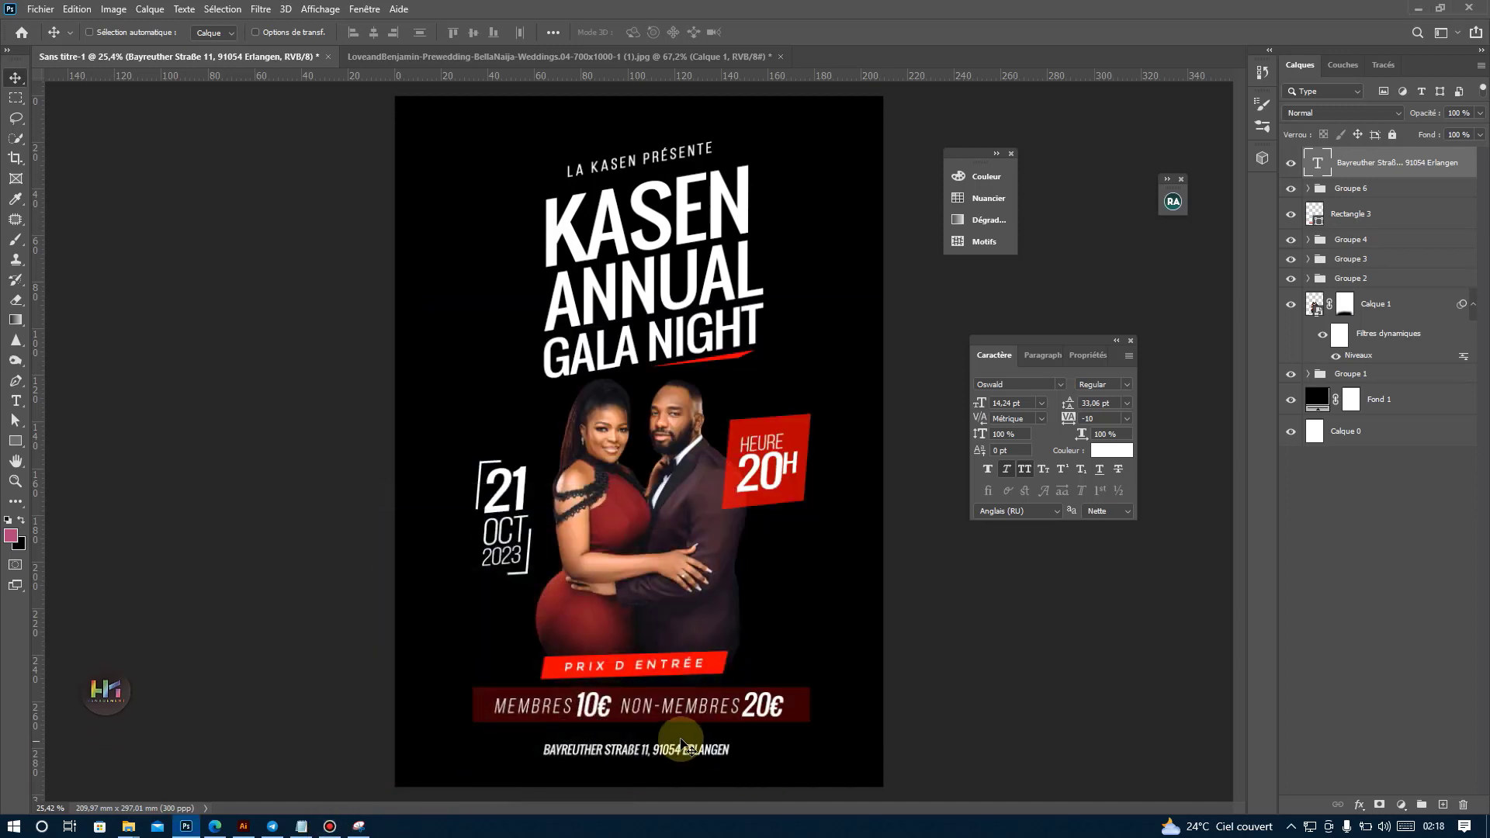
# Move the address line up and slightly right toward the price bar, and set its letter tracking to 50.
pyautogui.moveTo(688, 733); pyautogui.dragTo(705, 714)
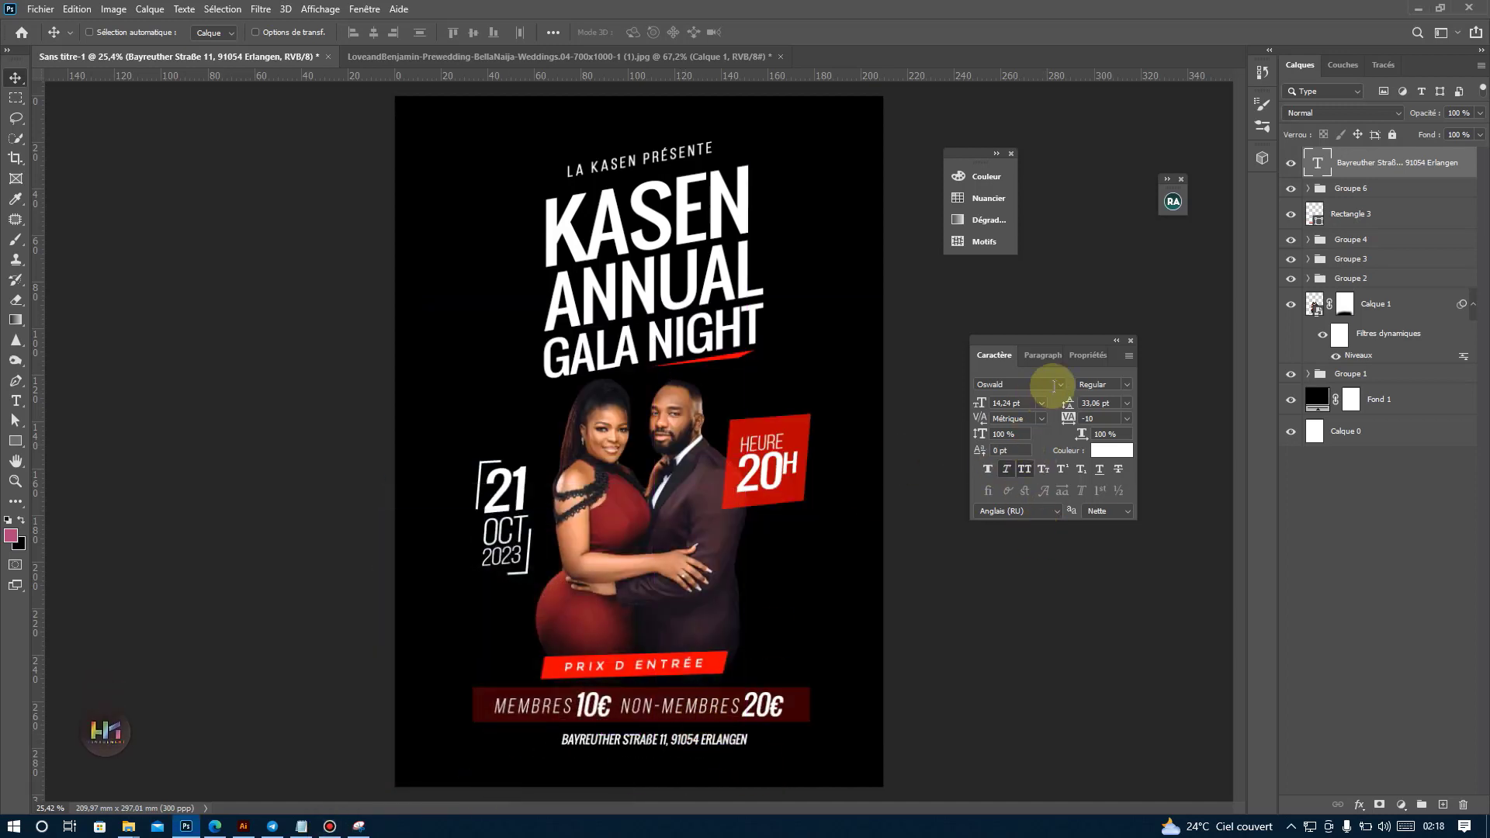
pyautogui.click(1059, 384)
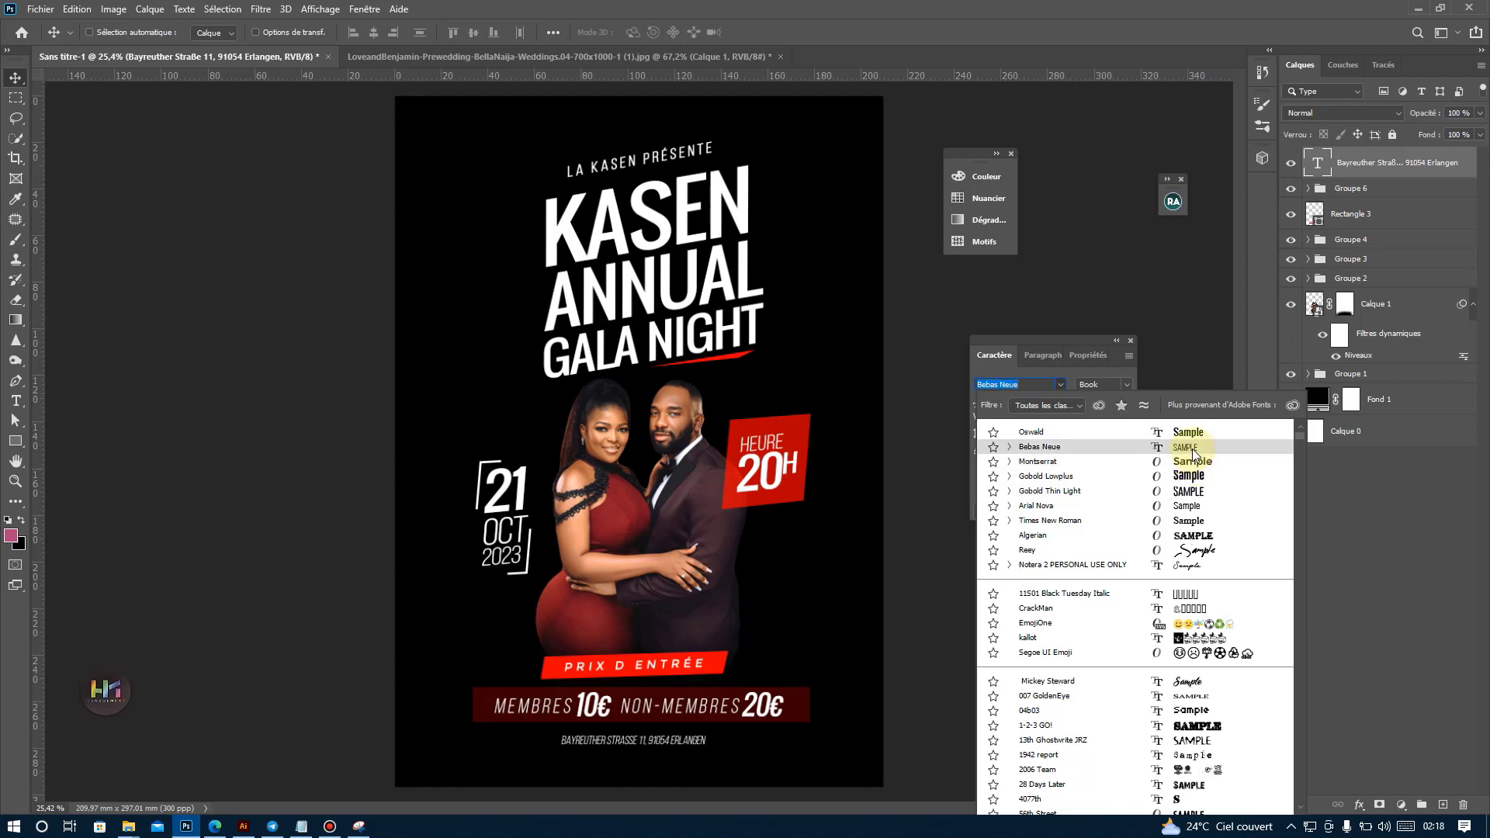
pyautogui.click(628, 510)
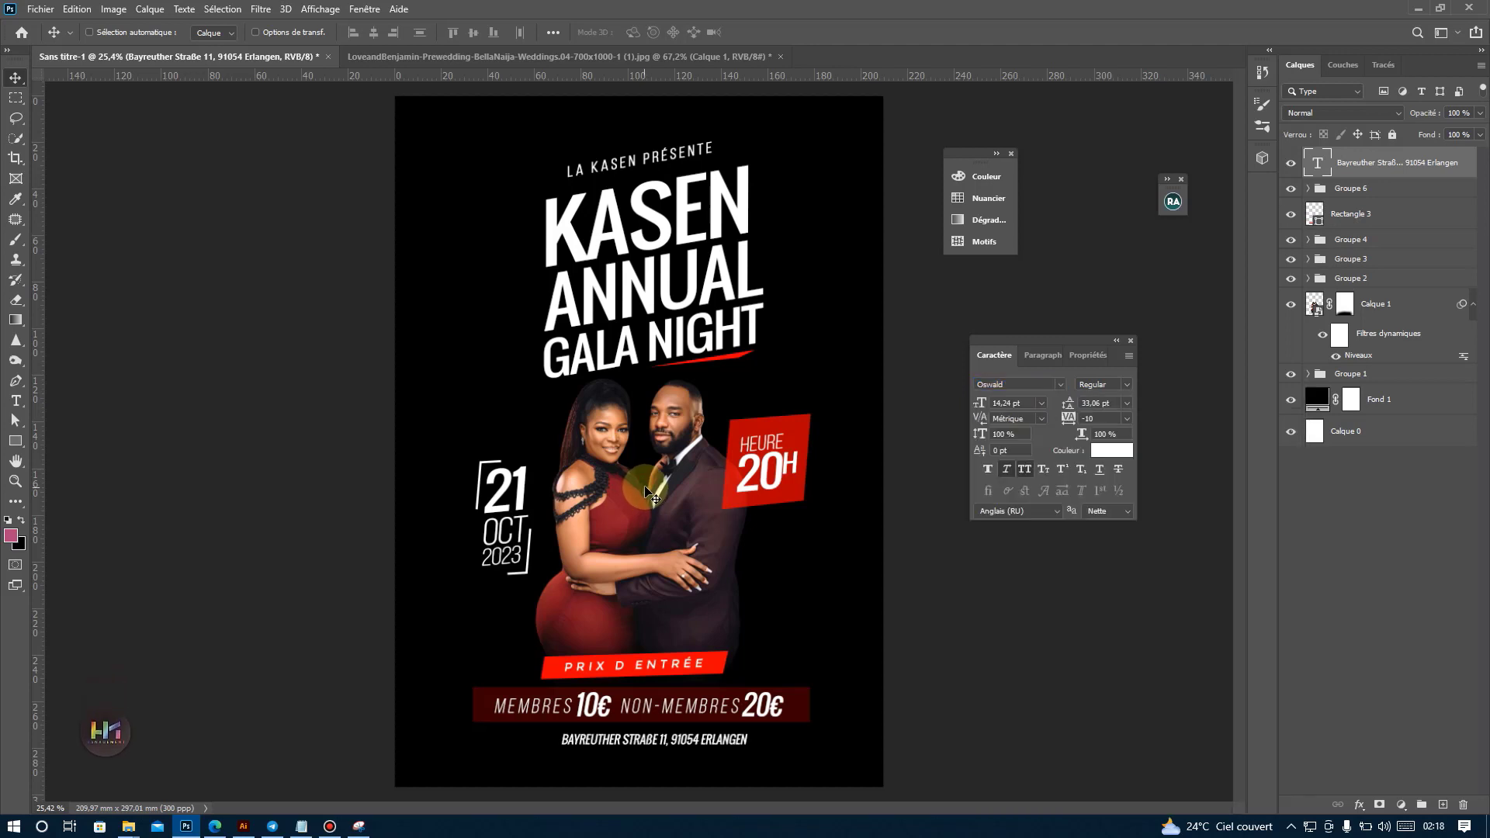
pyautogui.click(1126, 419)
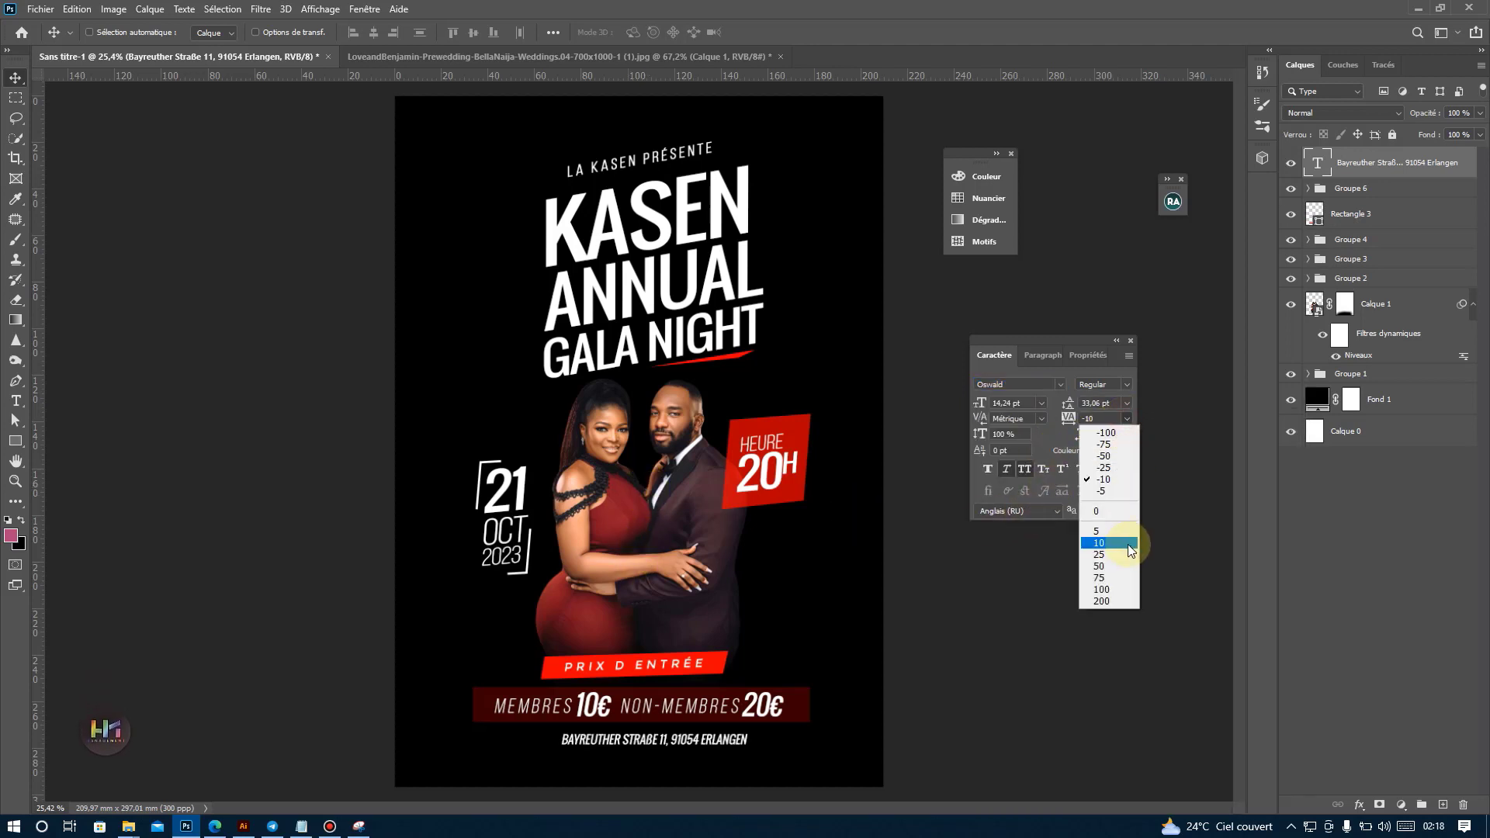
pyautogui.click(1130, 566)
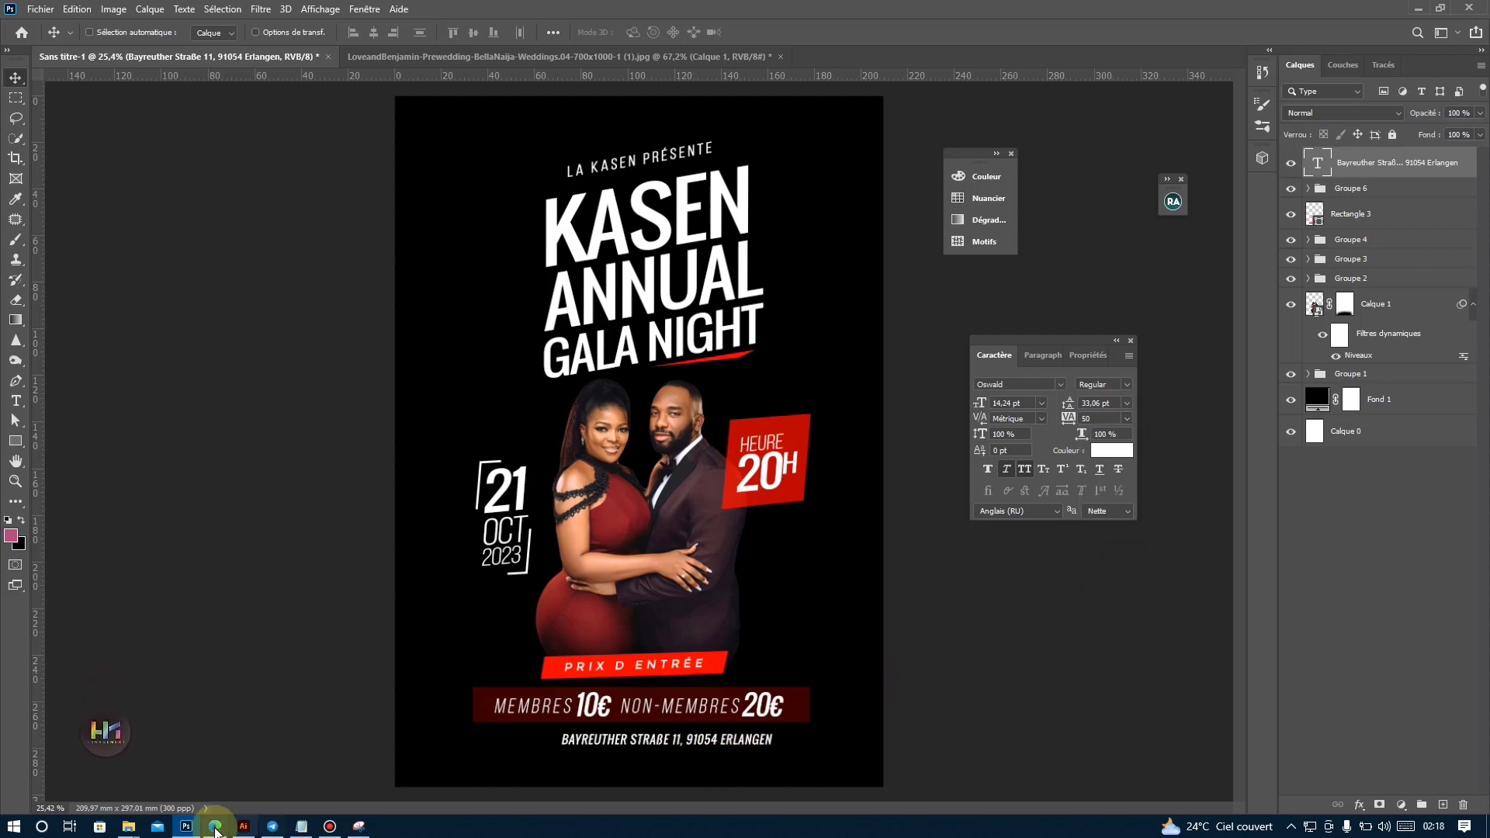
# Place the red location pin image "klipartz.com (36)" from the tuto folder, scaled to a small icon just before the address.
pyautogui.moveTo(126, 828)
pyautogui.click(120, 776)
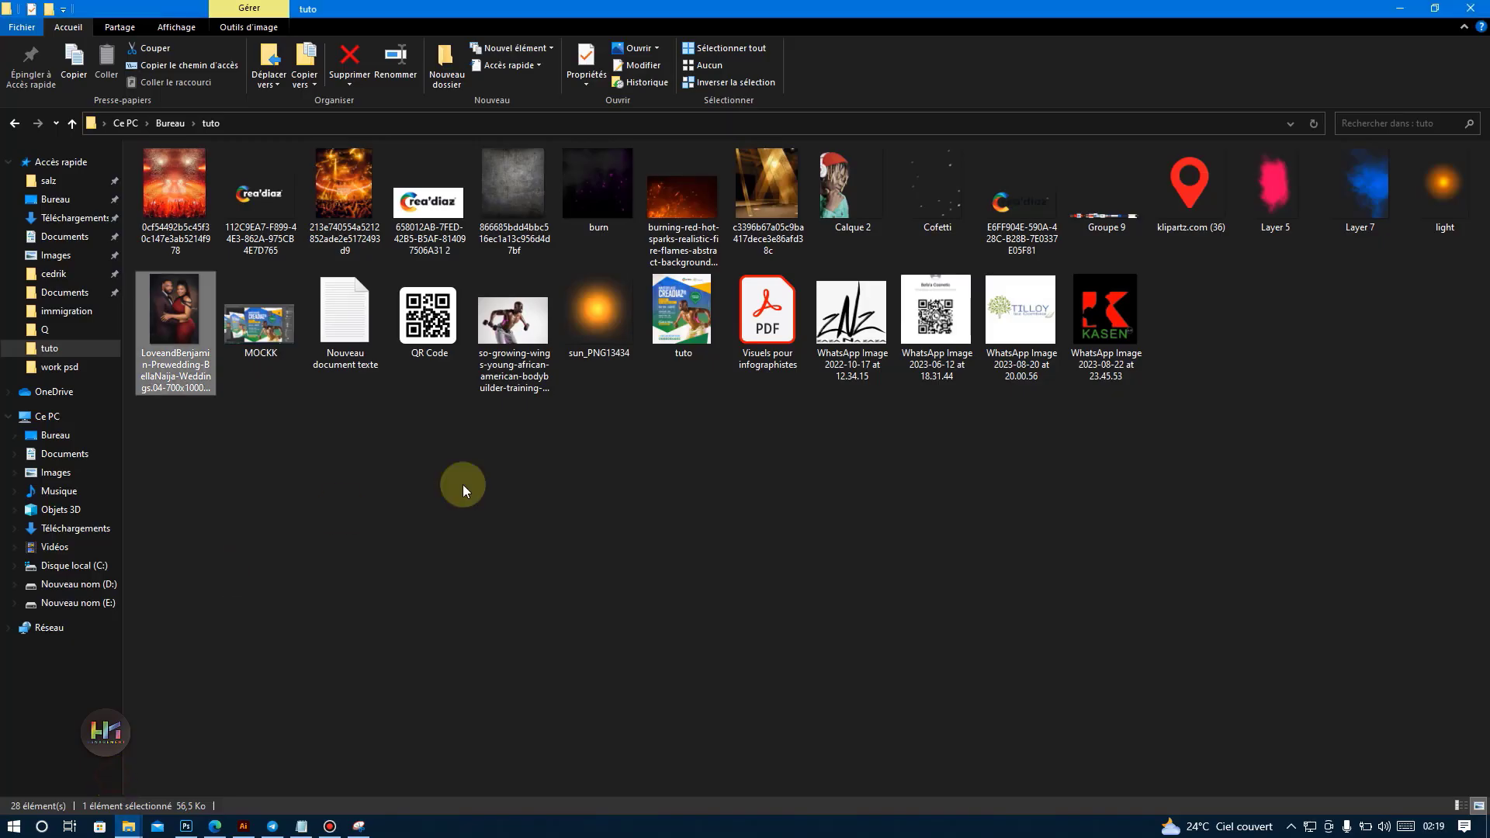
pyautogui.moveTo(1204, 172); pyautogui.dragTo(615, 653)
pyautogui.moveTo(639, 197); pyautogui.dragTo(565, 642)
pyautogui.moveTo(642, 651); pyautogui.dragTo(562, 717)
pyautogui.scroll(5, 556, 739)
pyautogui.press('Return')
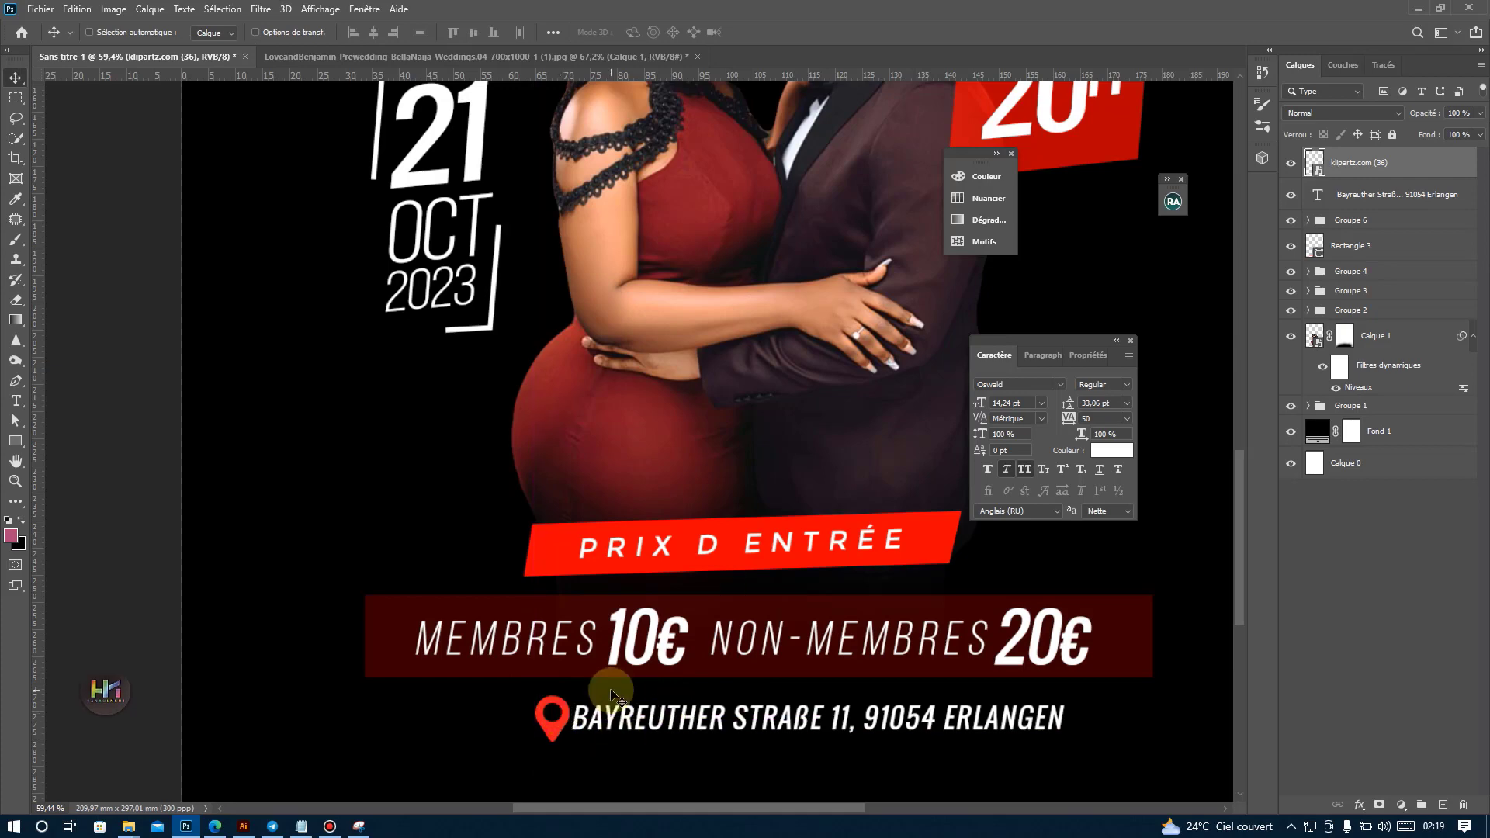
# Group the location pin with the address text and move the group left to center it beneath the prices.
pyautogui.keyDown('ctrl'); pyautogui.click(1337, 208); pyautogui.keyUp('ctrl')
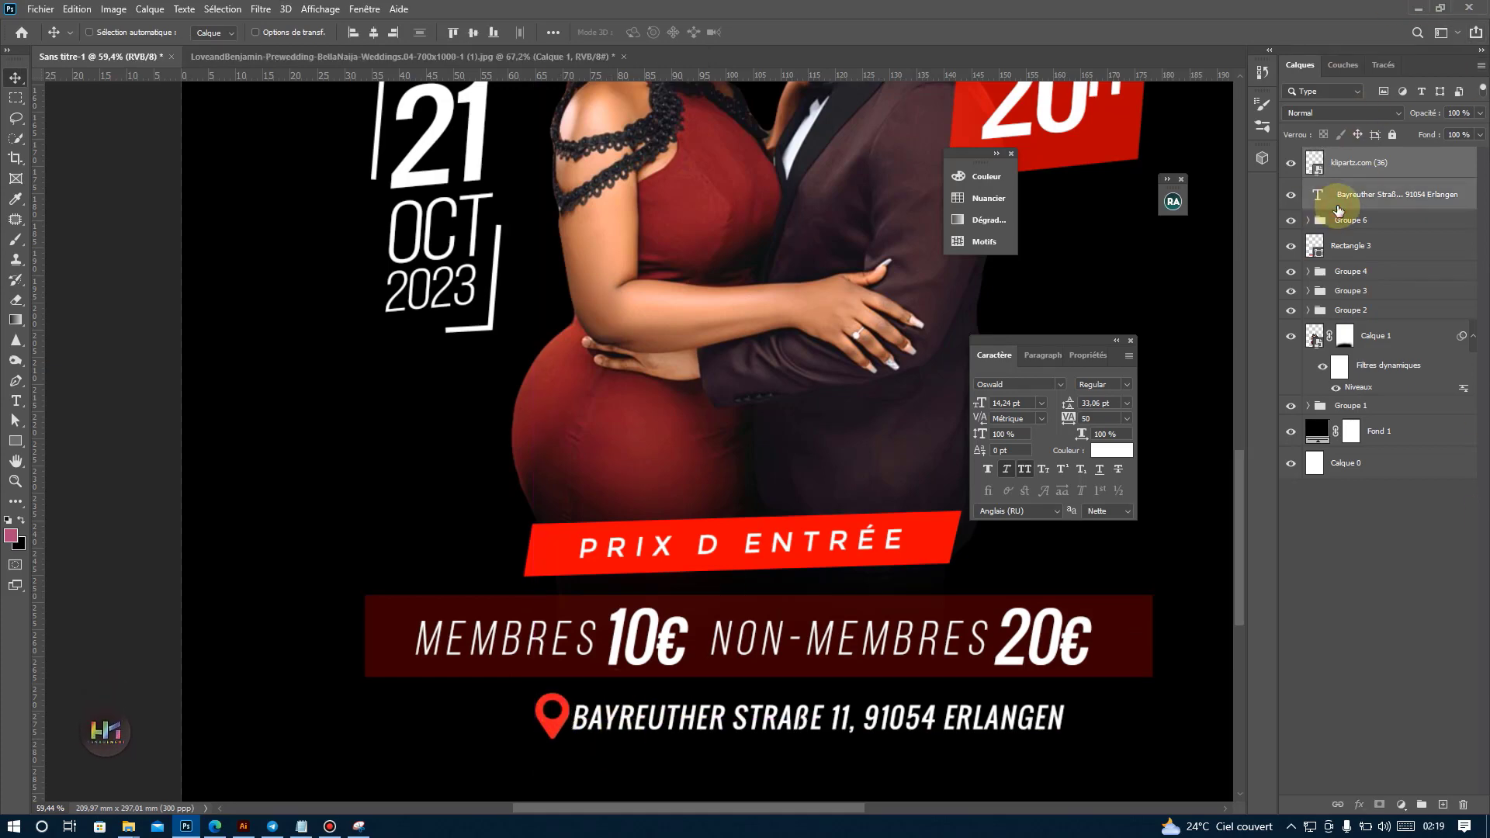
pyautogui.scroll(-5, 572, 599)
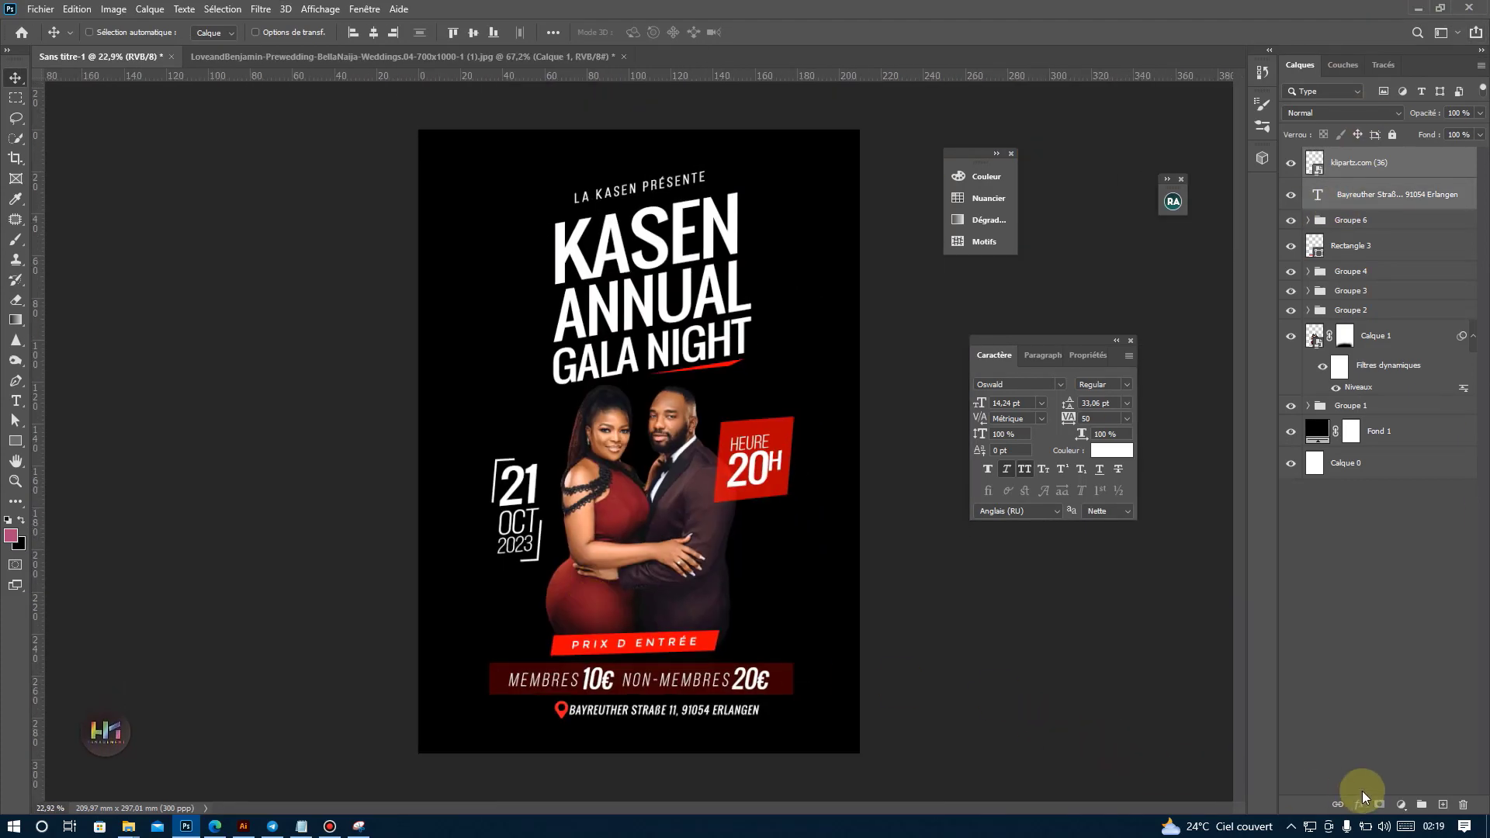
pyautogui.click(1417, 805)
pyautogui.moveTo(815, 725); pyautogui.dragTo(780, 728)
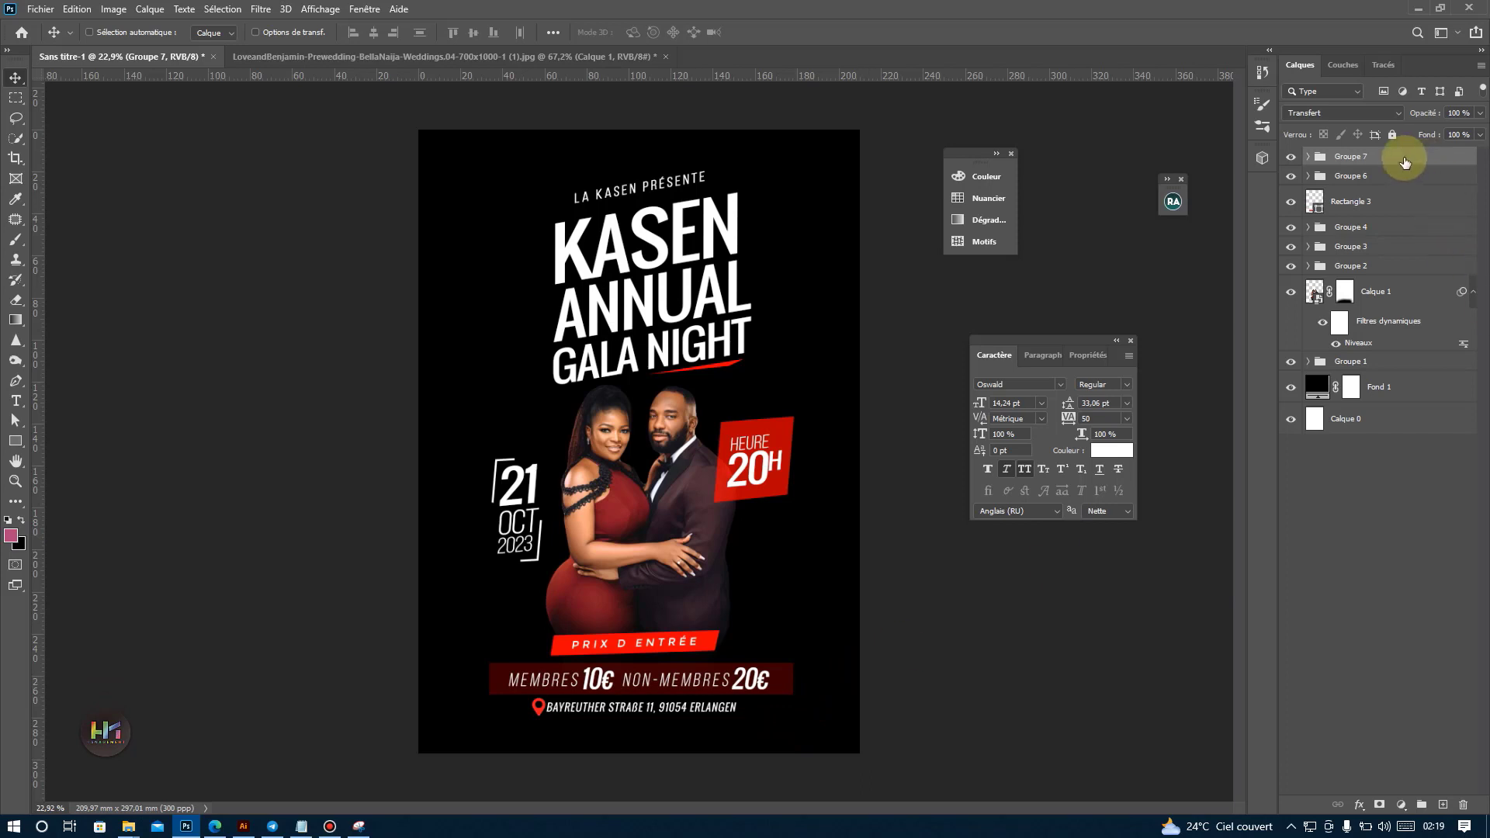
# Scale the price group, its dark red rectangle and the address group together down to 92.68%.
pyautogui.keyDown('shift'); pyautogui.click(1350, 202); pyautogui.keyUp('shift')
pyautogui.moveTo(625, 665); pyautogui.dragTo(626, 655)
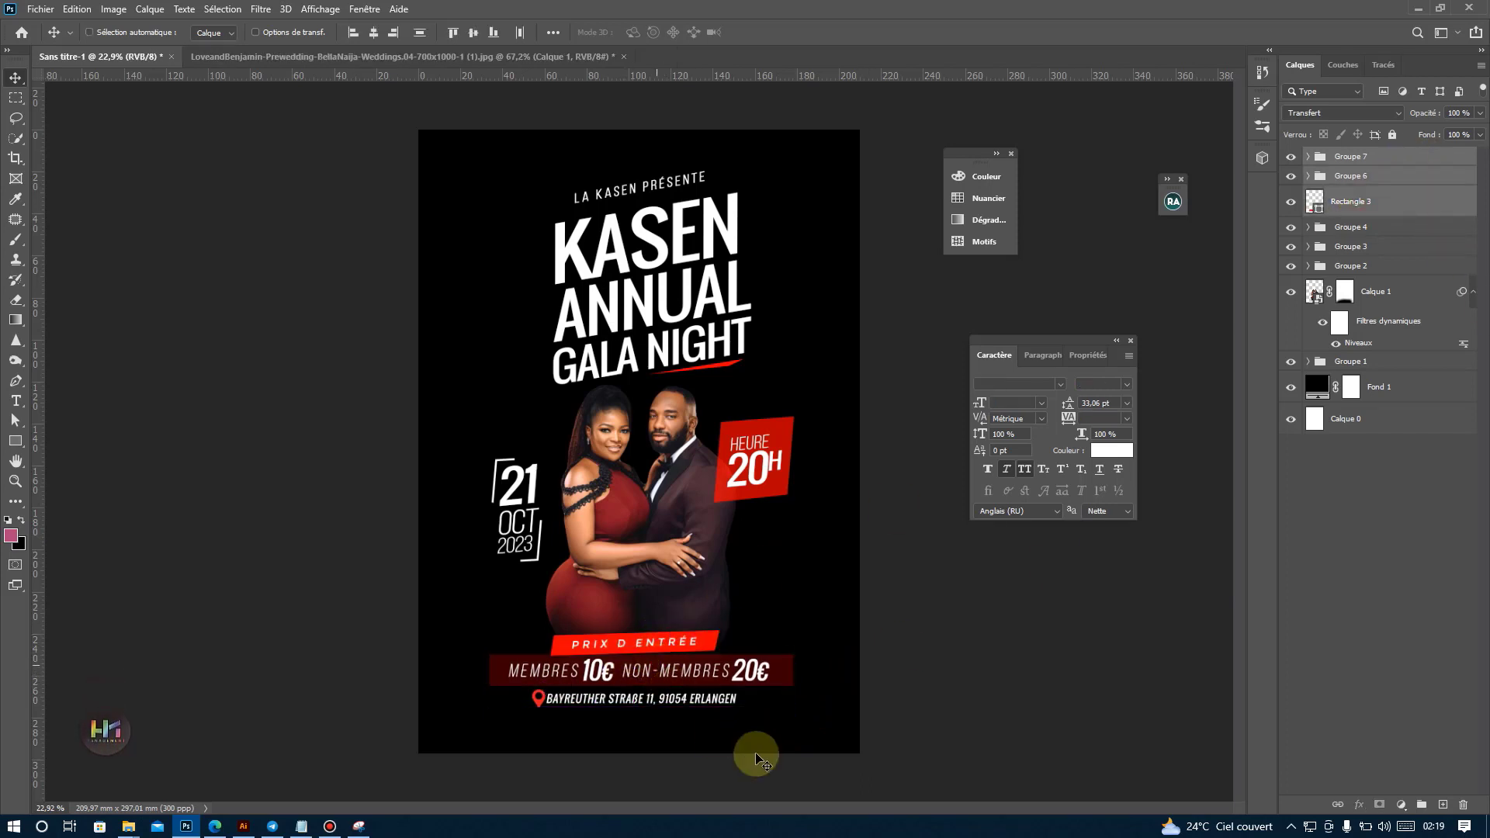
pyautogui.press('ctrl')
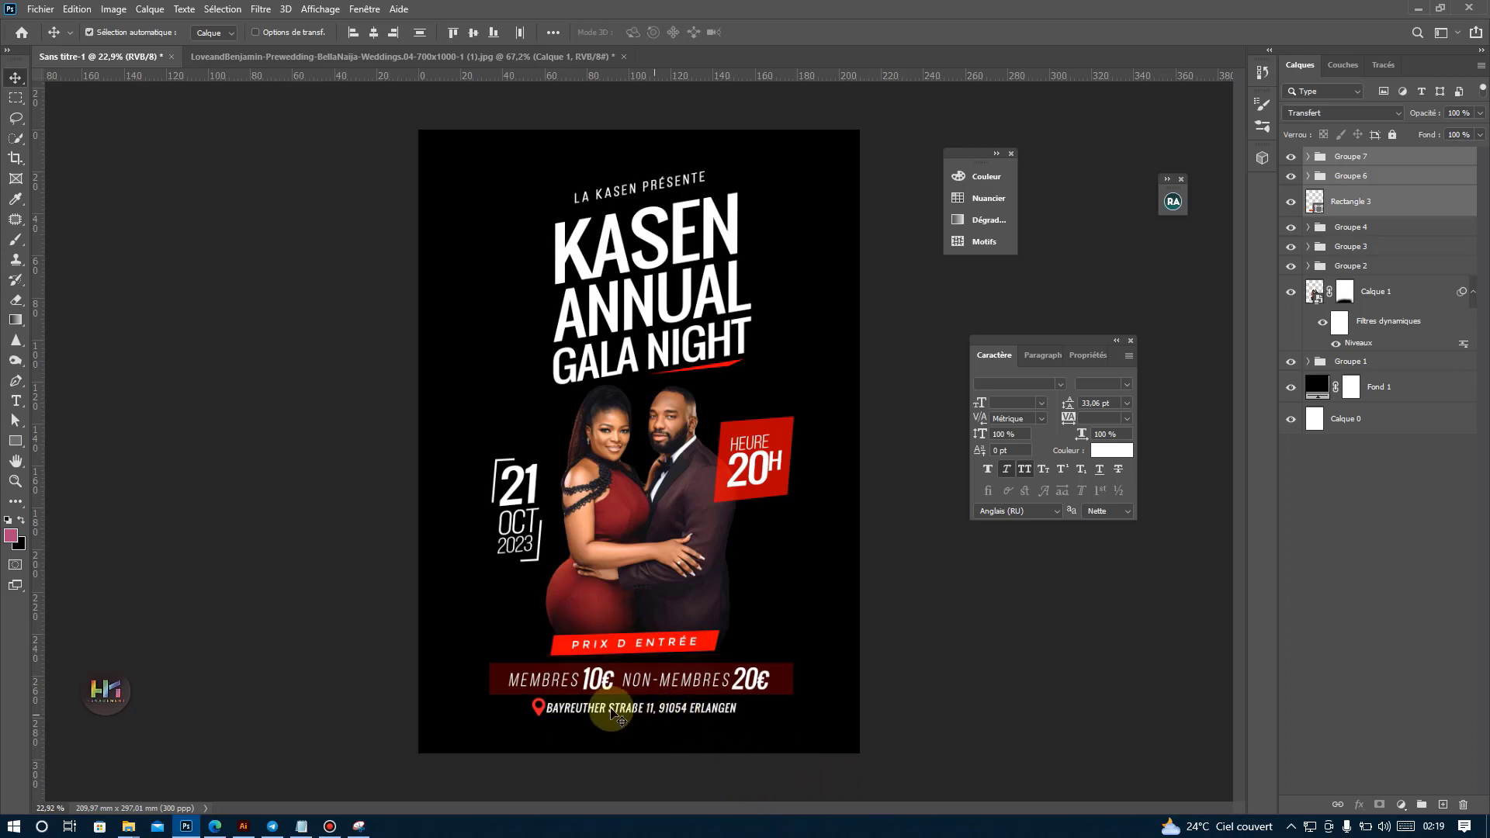
pyautogui.hotkey('ctrl', 't')
pyautogui.moveTo(642, 718); pyautogui.dragTo(648, 710)
pyautogui.moveTo(649, 713); pyautogui.dragTo(649, 713)
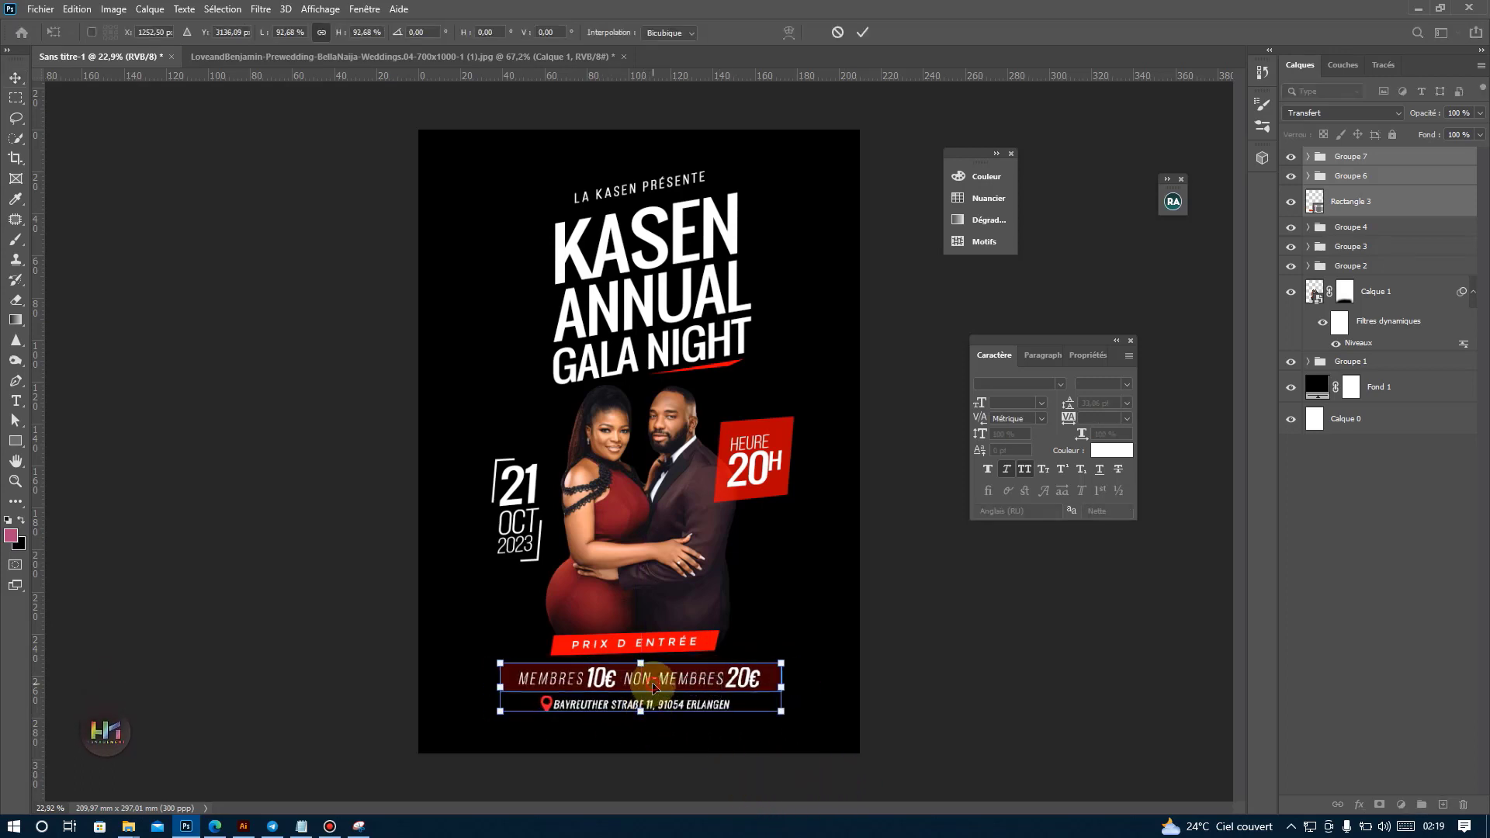
pyautogui.press('Return')
# Shift the "Prix d entrée" banner, prices, red rectangle and address slightly up together and combine them into one group.
pyautogui.keyDown('ctrl'); pyautogui.click(1343, 203); pyautogui.keyUp('ctrl')
pyautogui.click(1426, 199)
pyautogui.keyDown('ctrl'); pyautogui.click(1388, 225); pyautogui.keyUp('ctrl')
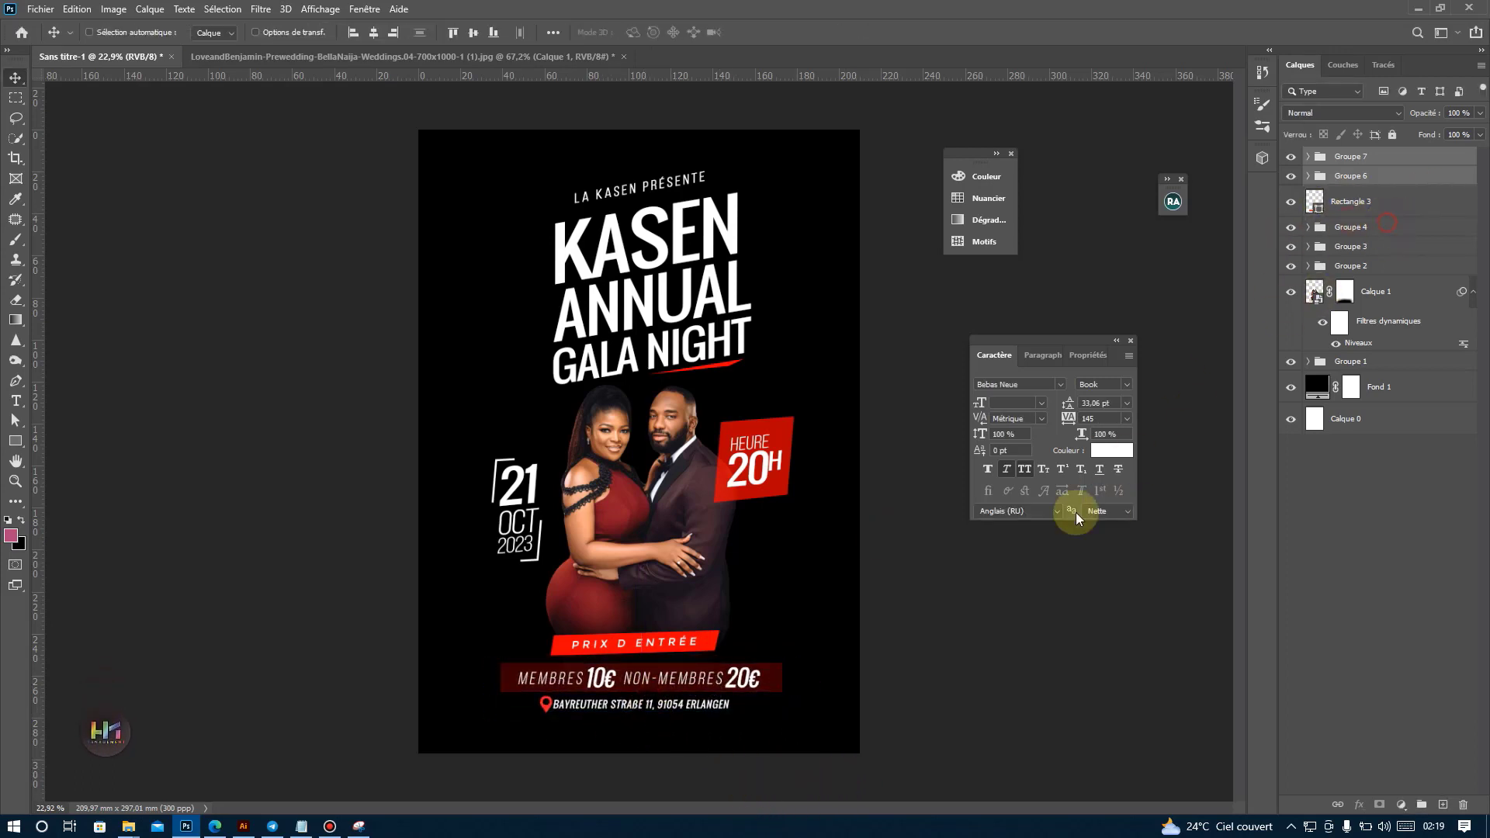
pyautogui.keyDown('ctrl'); pyautogui.click(1365, 177); pyautogui.keyUp('ctrl')
pyautogui.keyDown('ctrl'); pyautogui.click(1359, 158); pyautogui.keyUp('ctrl')
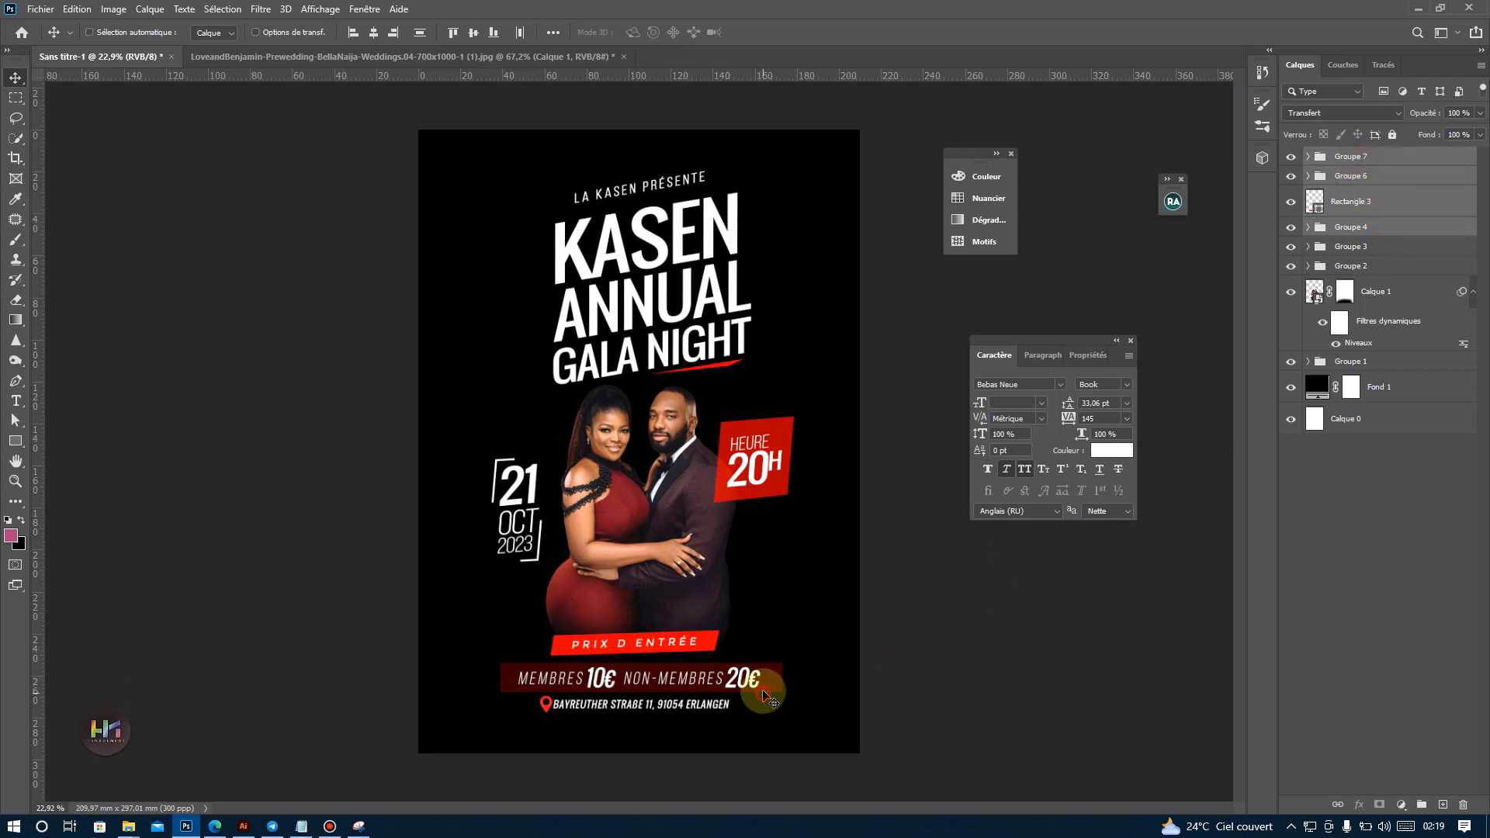
pyautogui.moveTo(762, 696); pyautogui.dragTo(763, 690)
pyautogui.click(1420, 808)
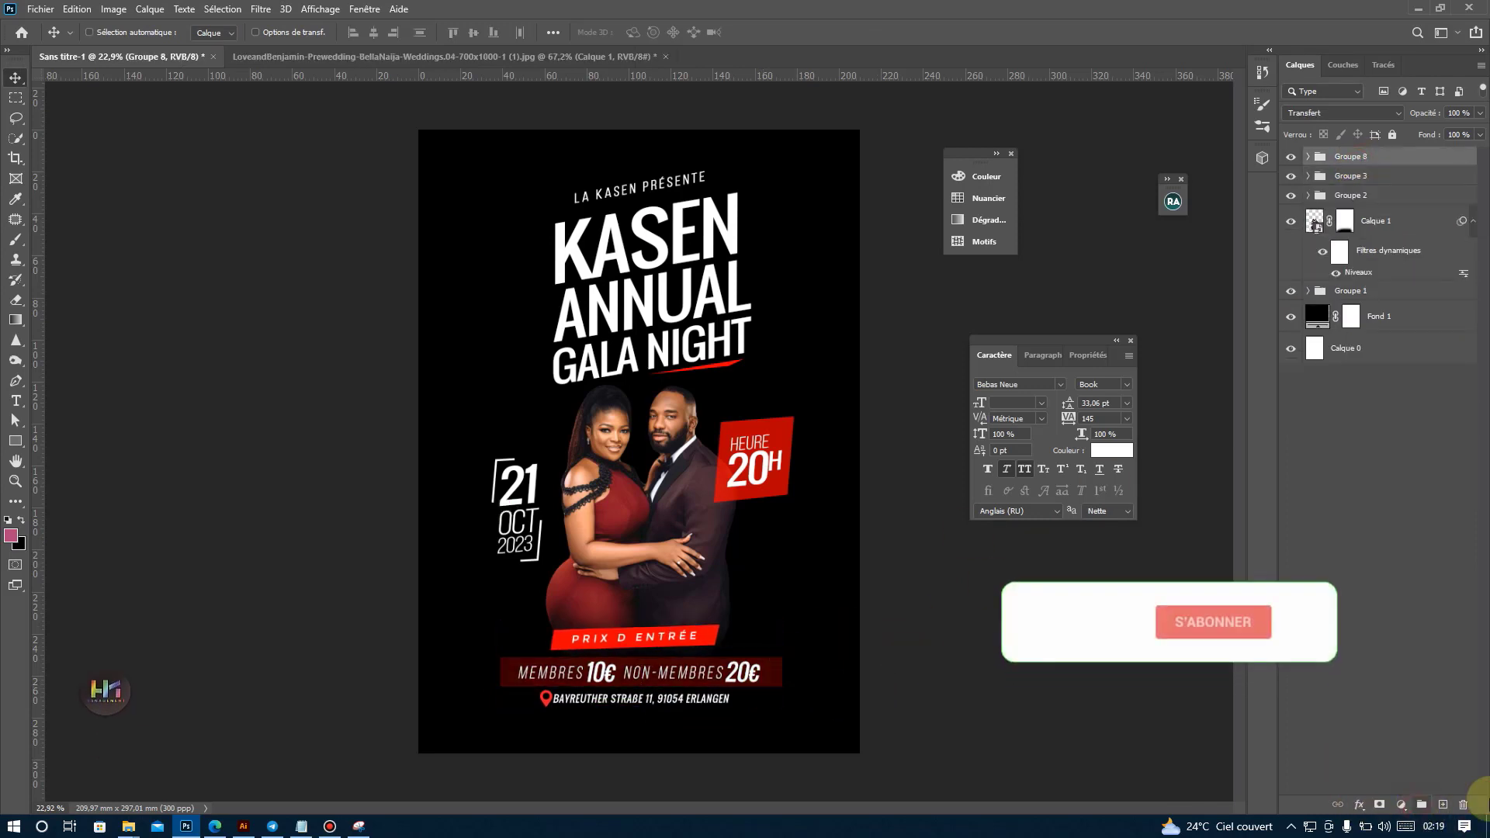
# Nudge the combined price and address group upward in large increments so the banner overlaps the couple's lower edge.
pyautogui.hotkey('shift', 'Up')
pyautogui.hotkey('shift', 'Up')
pyautogui.hotkey('shift', 'Up')
pyautogui.hotkey('shift', 'Up')
pyautogui.hotkey('shift', 'Up')
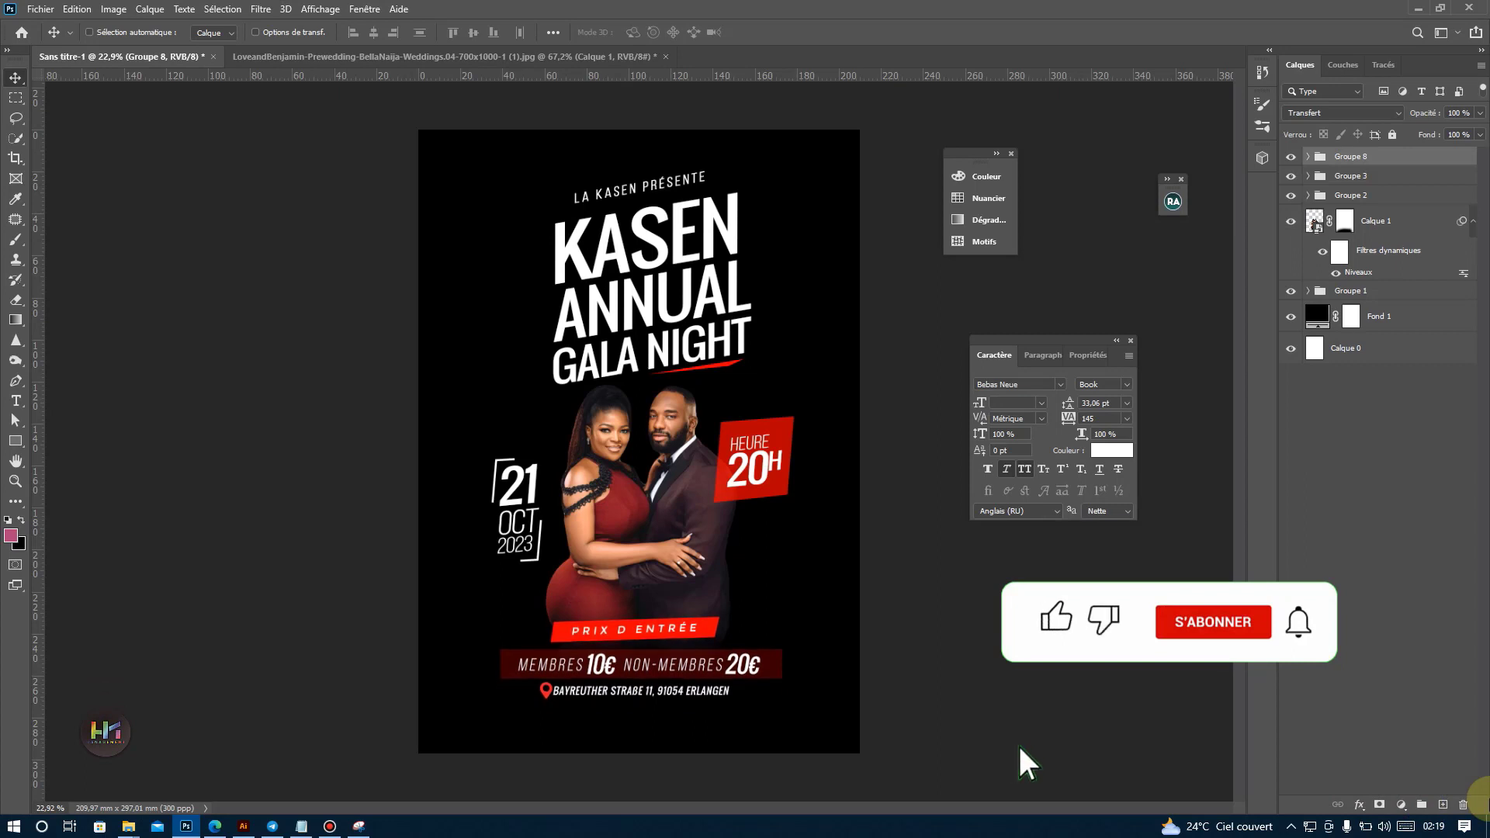
pyautogui.hotkey('shift', 'Up')
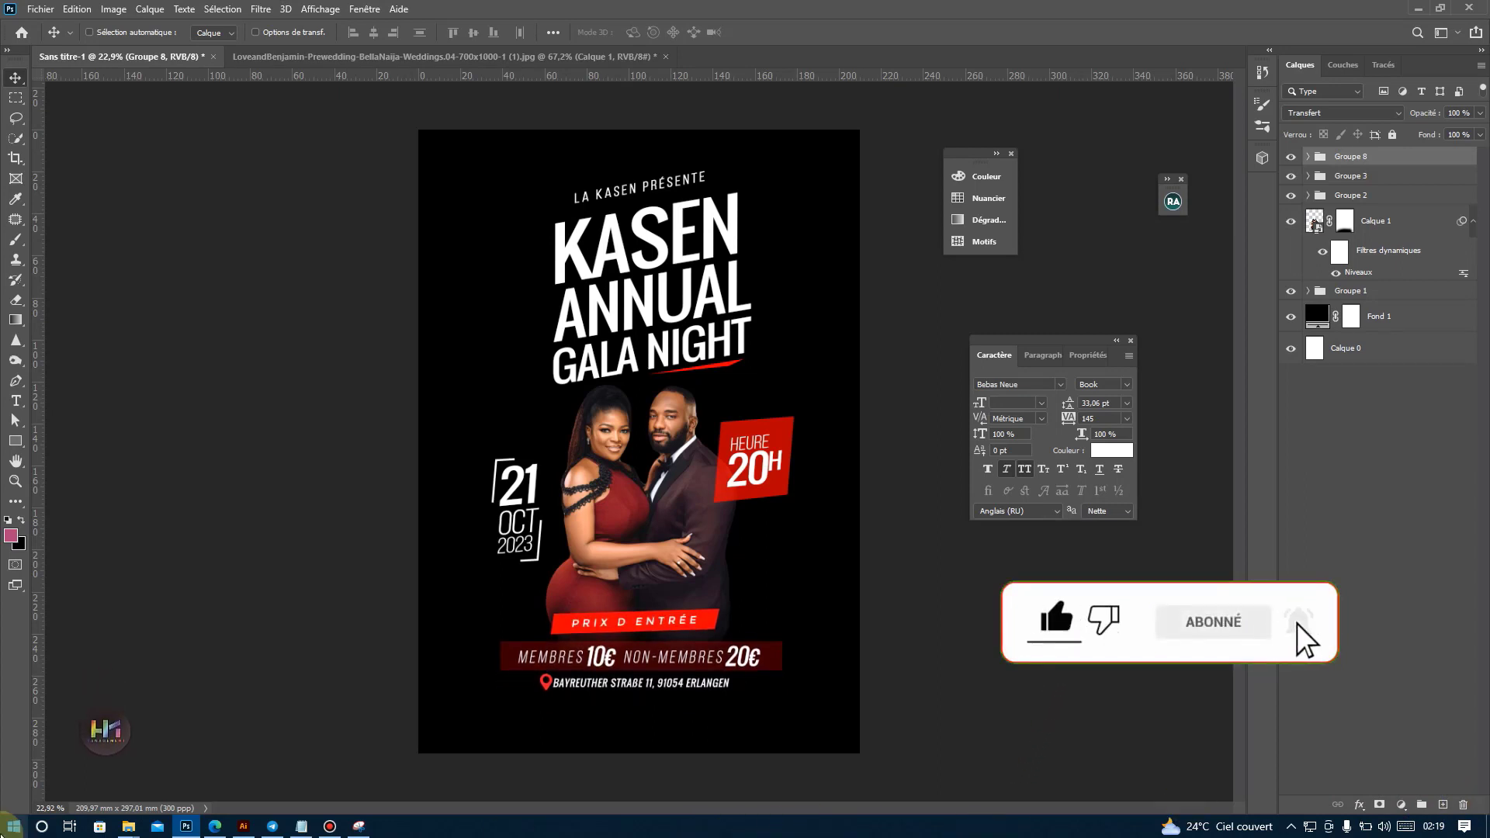
# Copy the DJ's name from the text notes and add a "Guest DJ :" line with that name below the address.
pyautogui.click(300, 827)
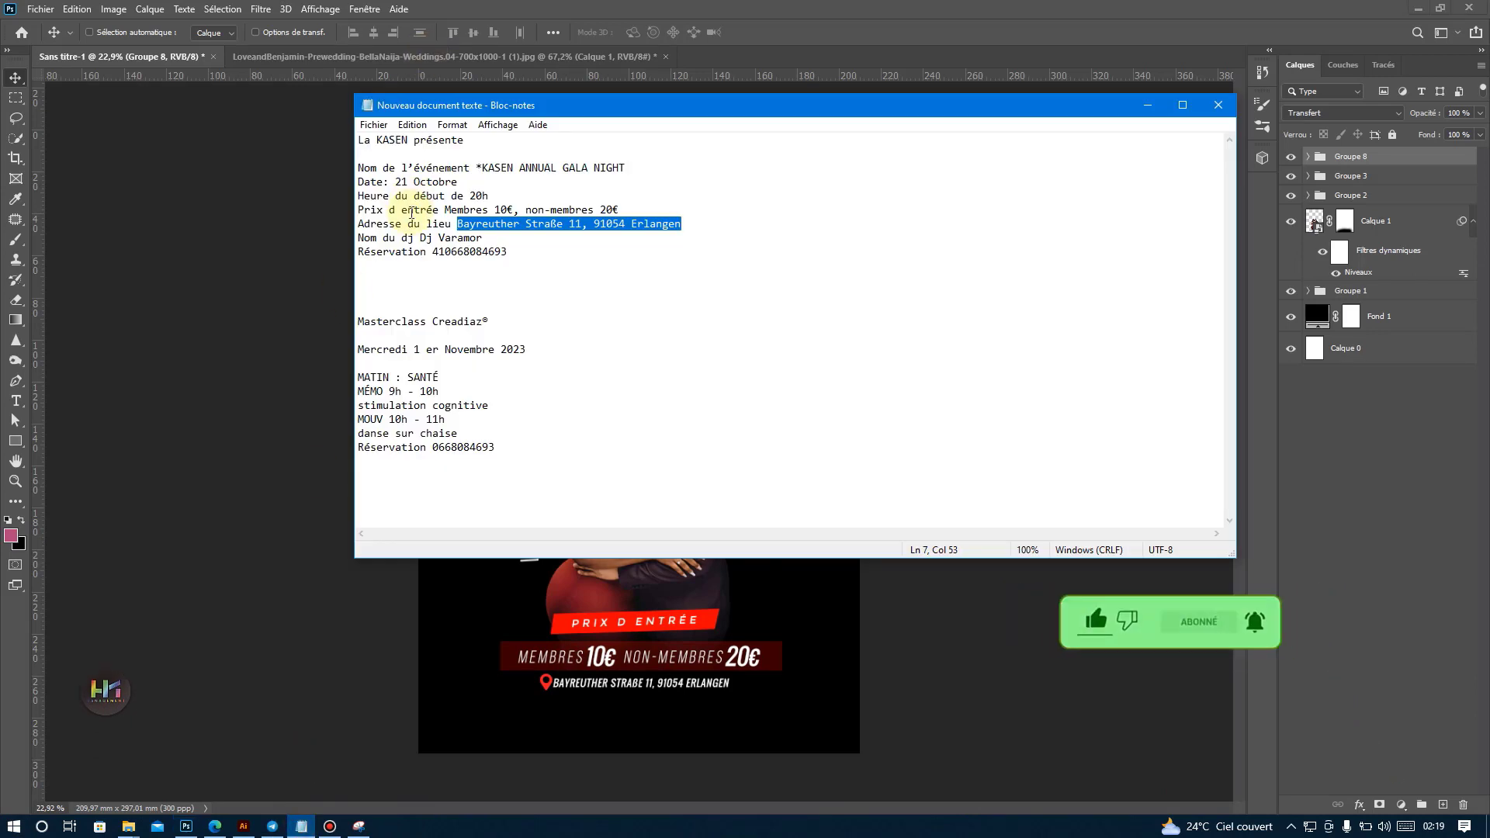
pyautogui.click(409, 225)
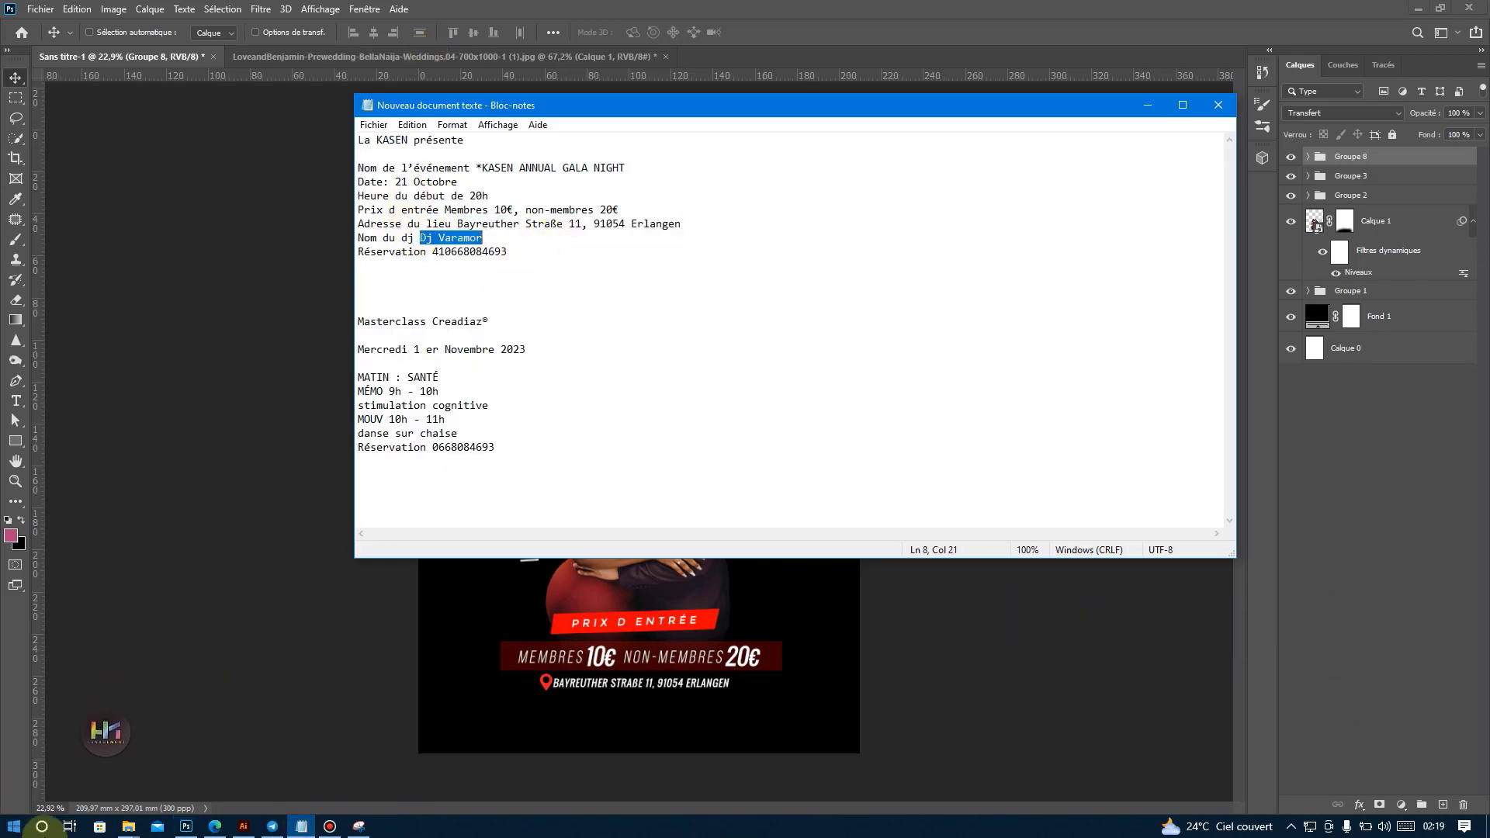
pyautogui.click(186, 824)
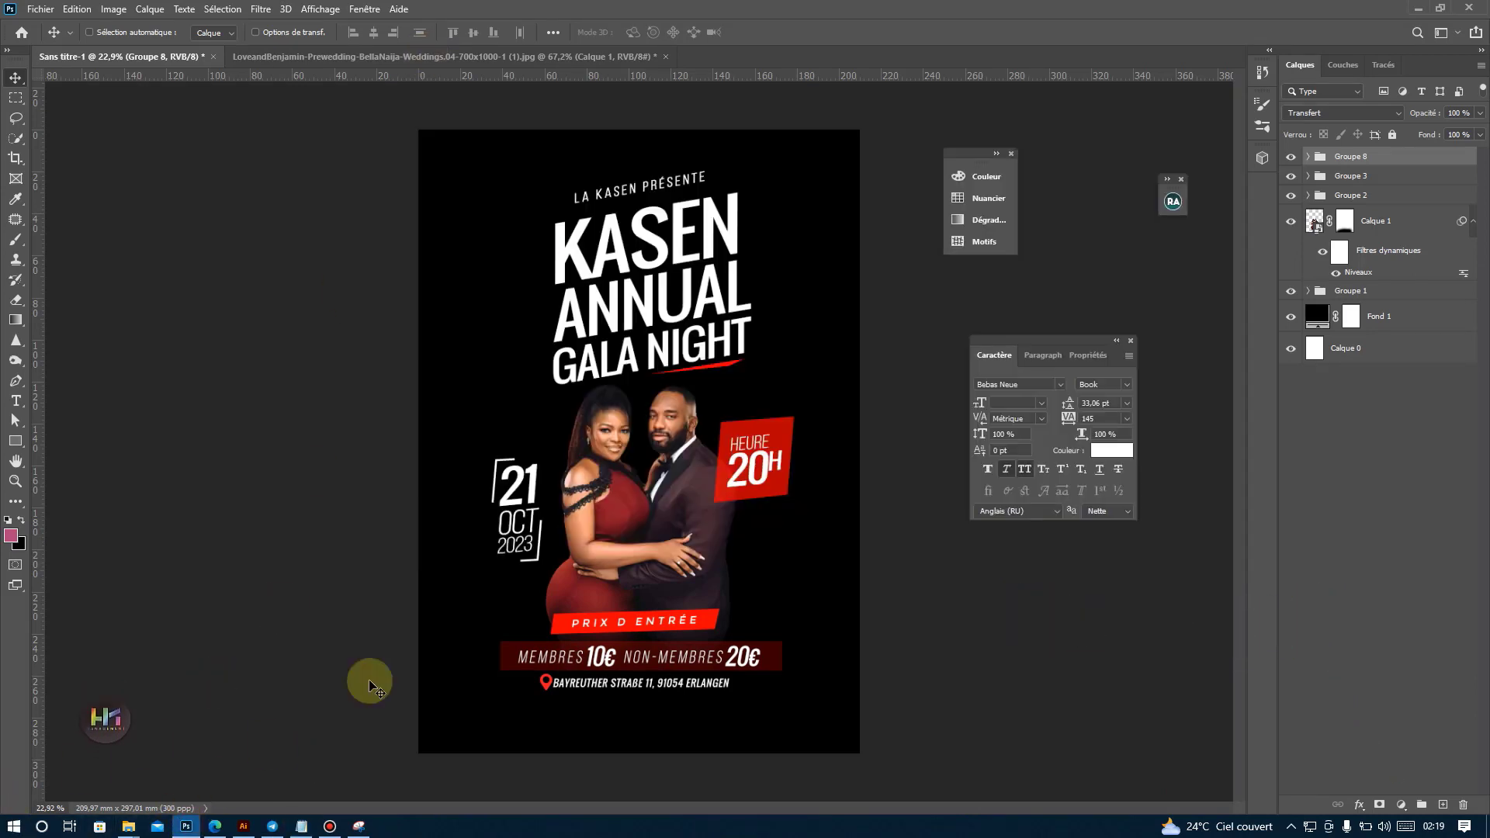
pyautogui.click(15, 401)
pyautogui.click(544, 719)
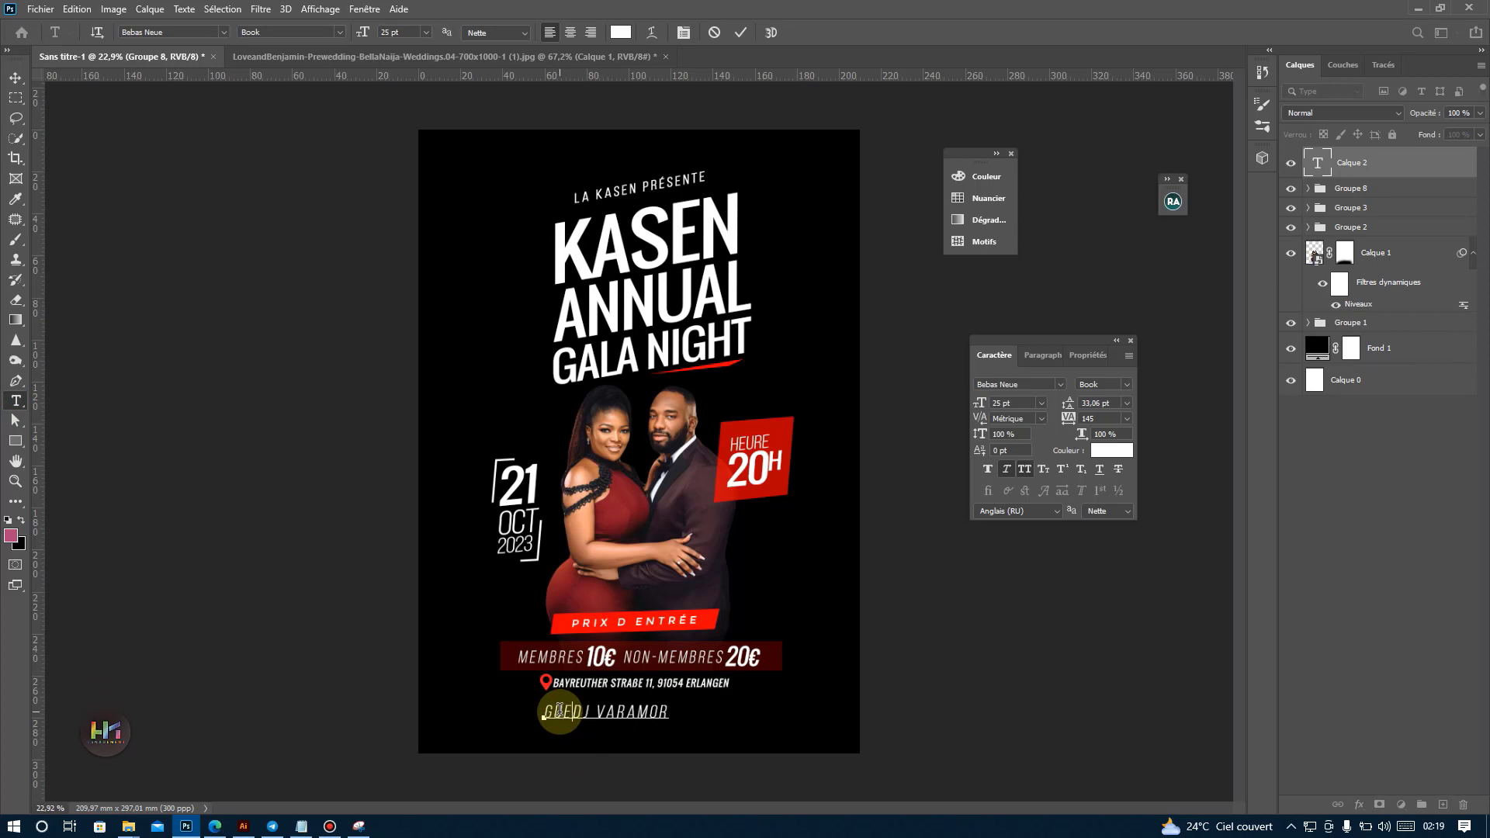
pyautogui.write('DJ')
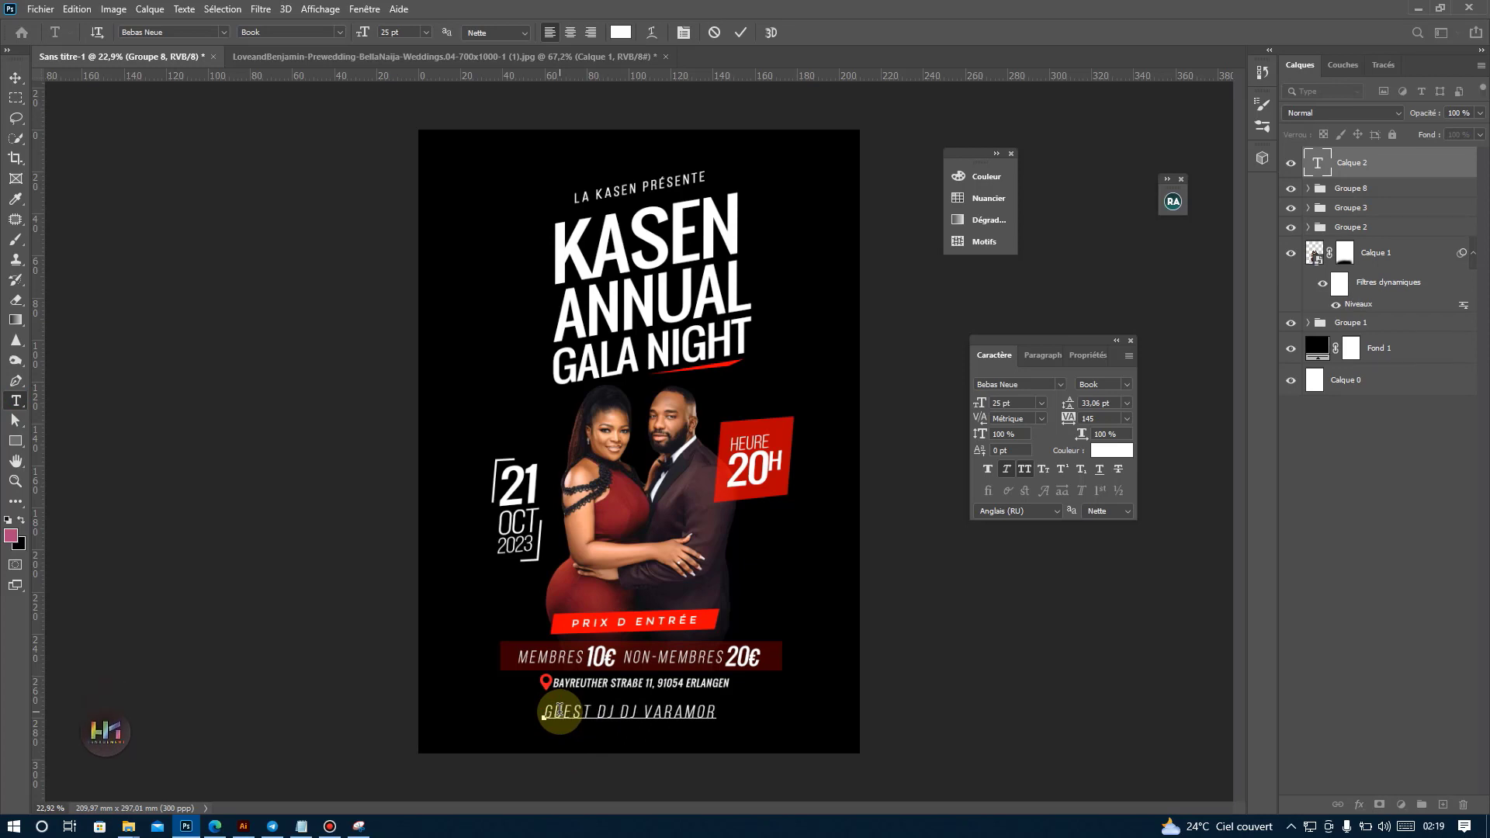
pyautogui.write(' :')
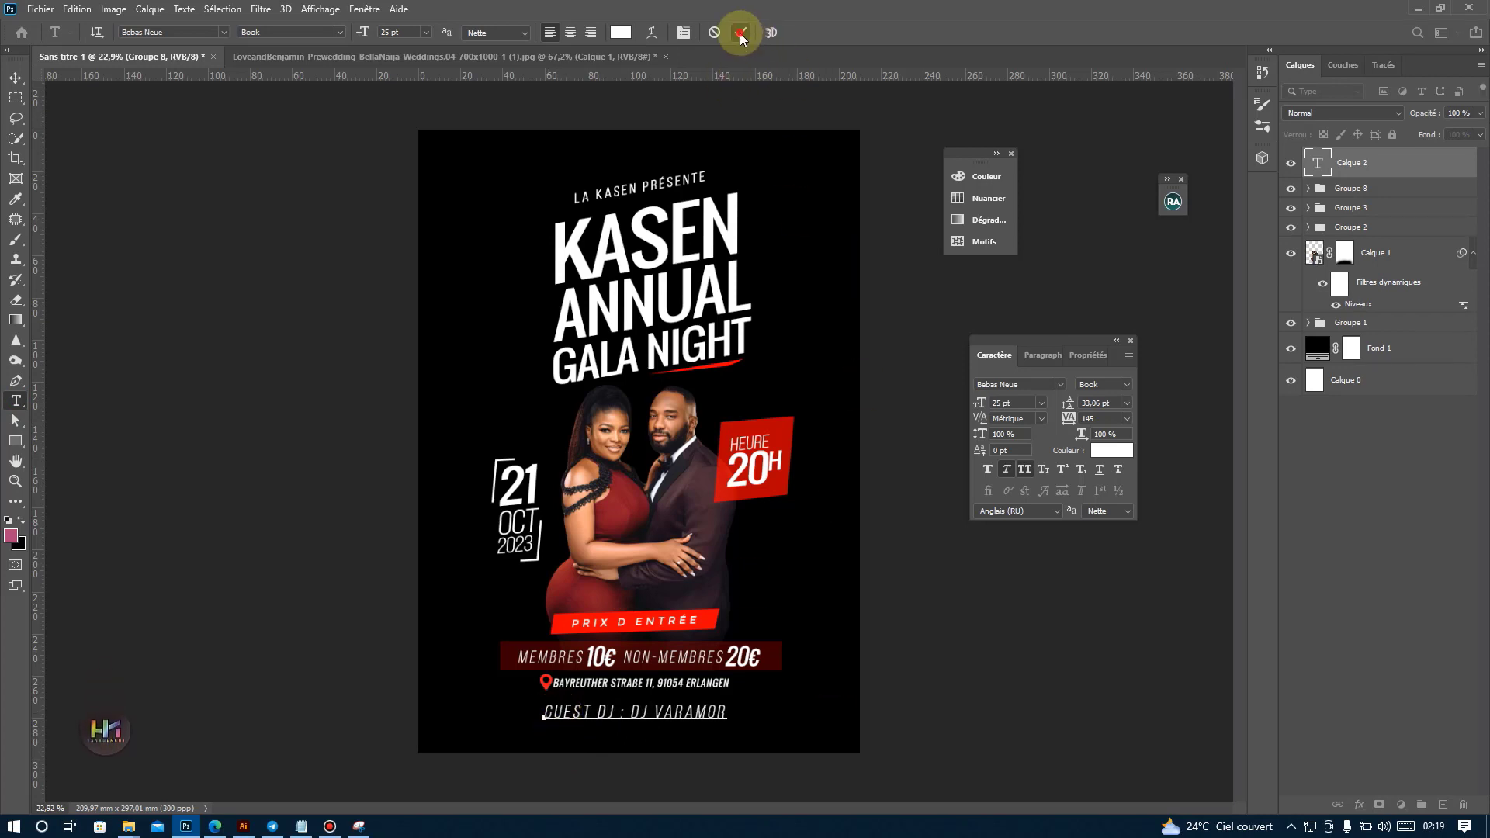
pyautogui.click(740, 32)
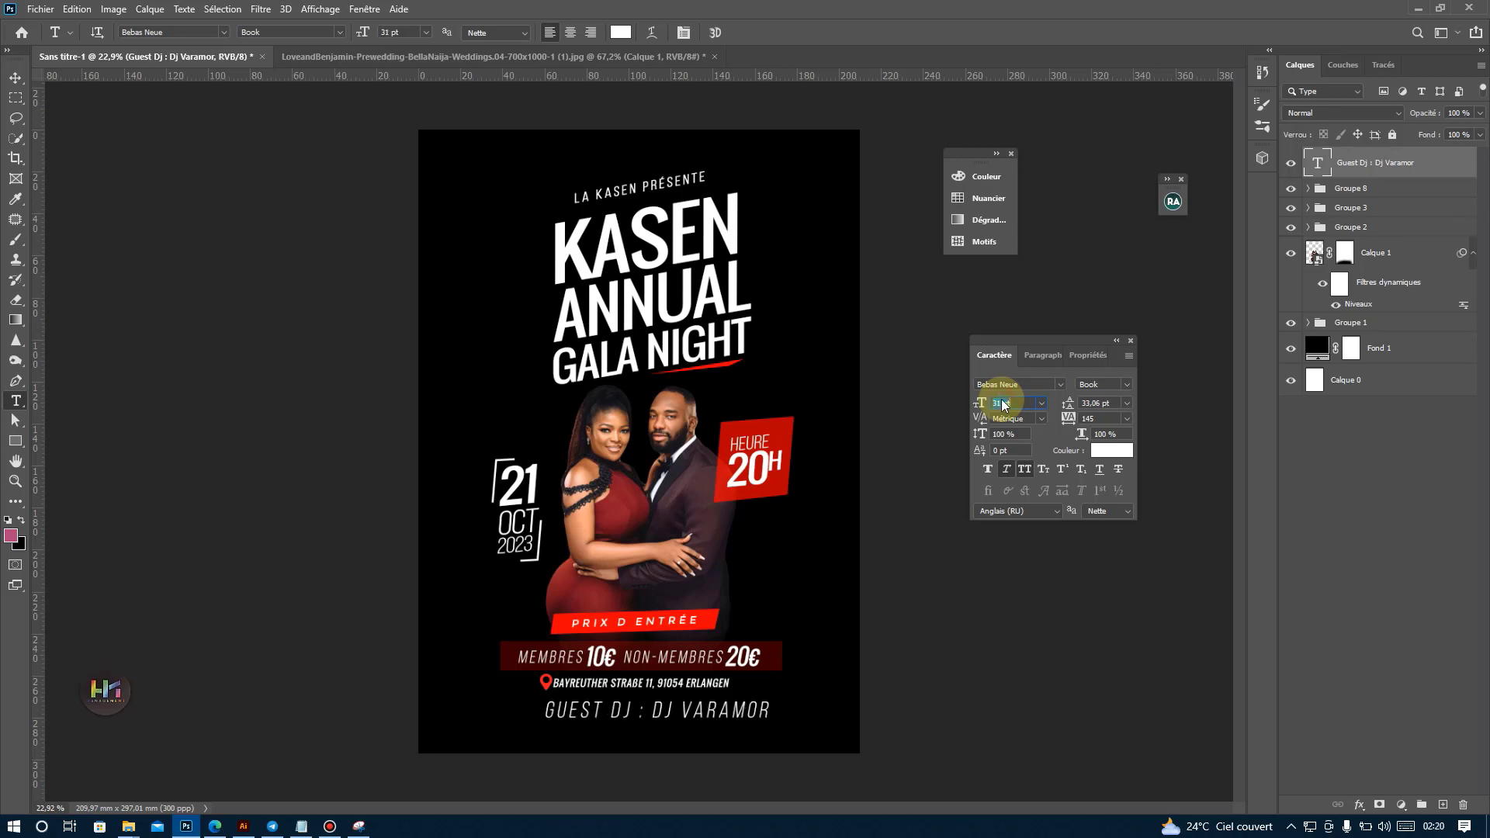
# Set the Guest DJ line's font size to 32 pt and shift it left to center it beneath the address.
pyautogui.press('Return')
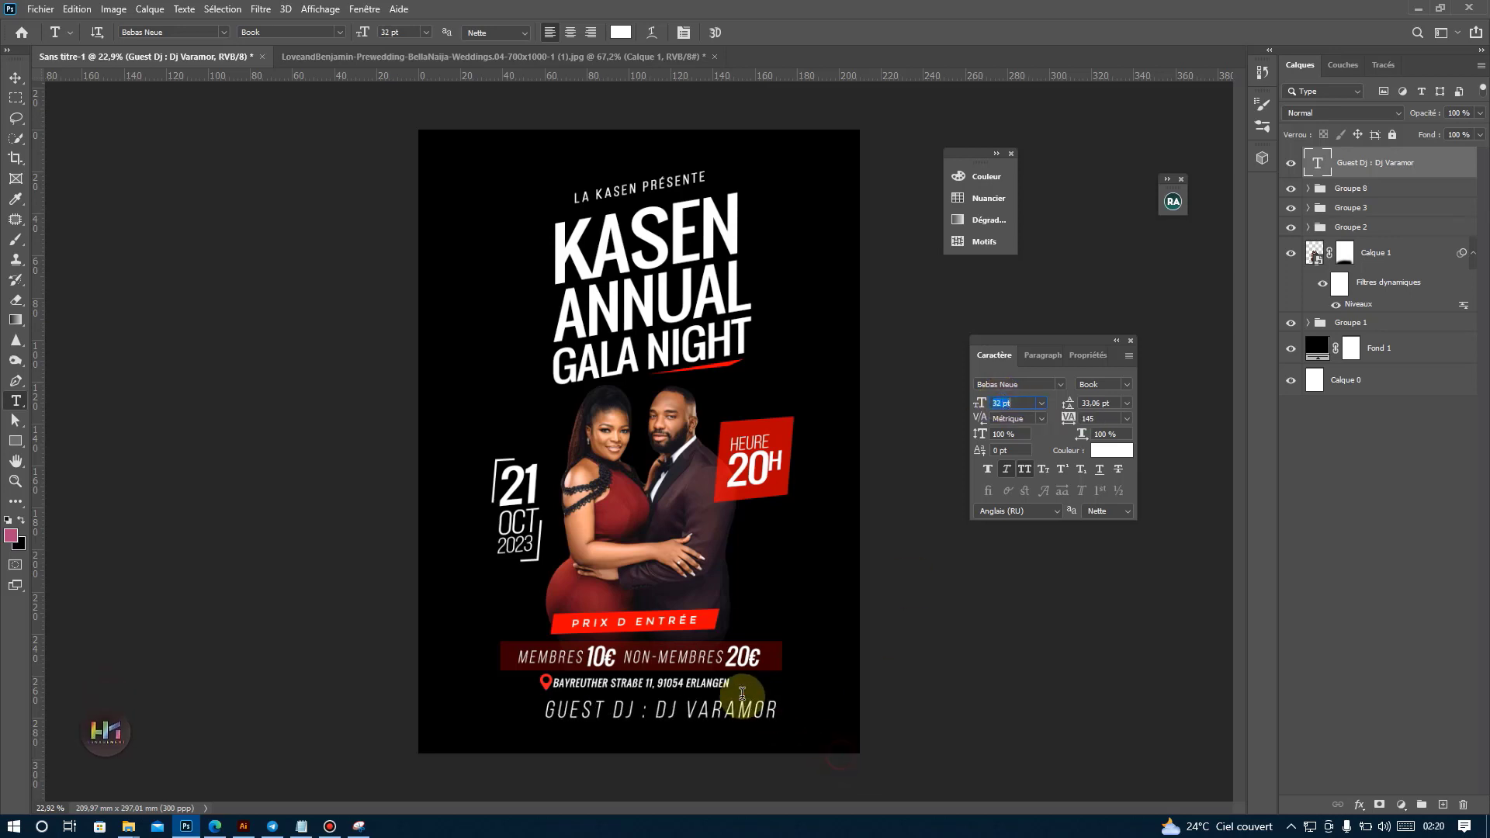
pyautogui.click(845, 747)
pyautogui.click(704, 33)
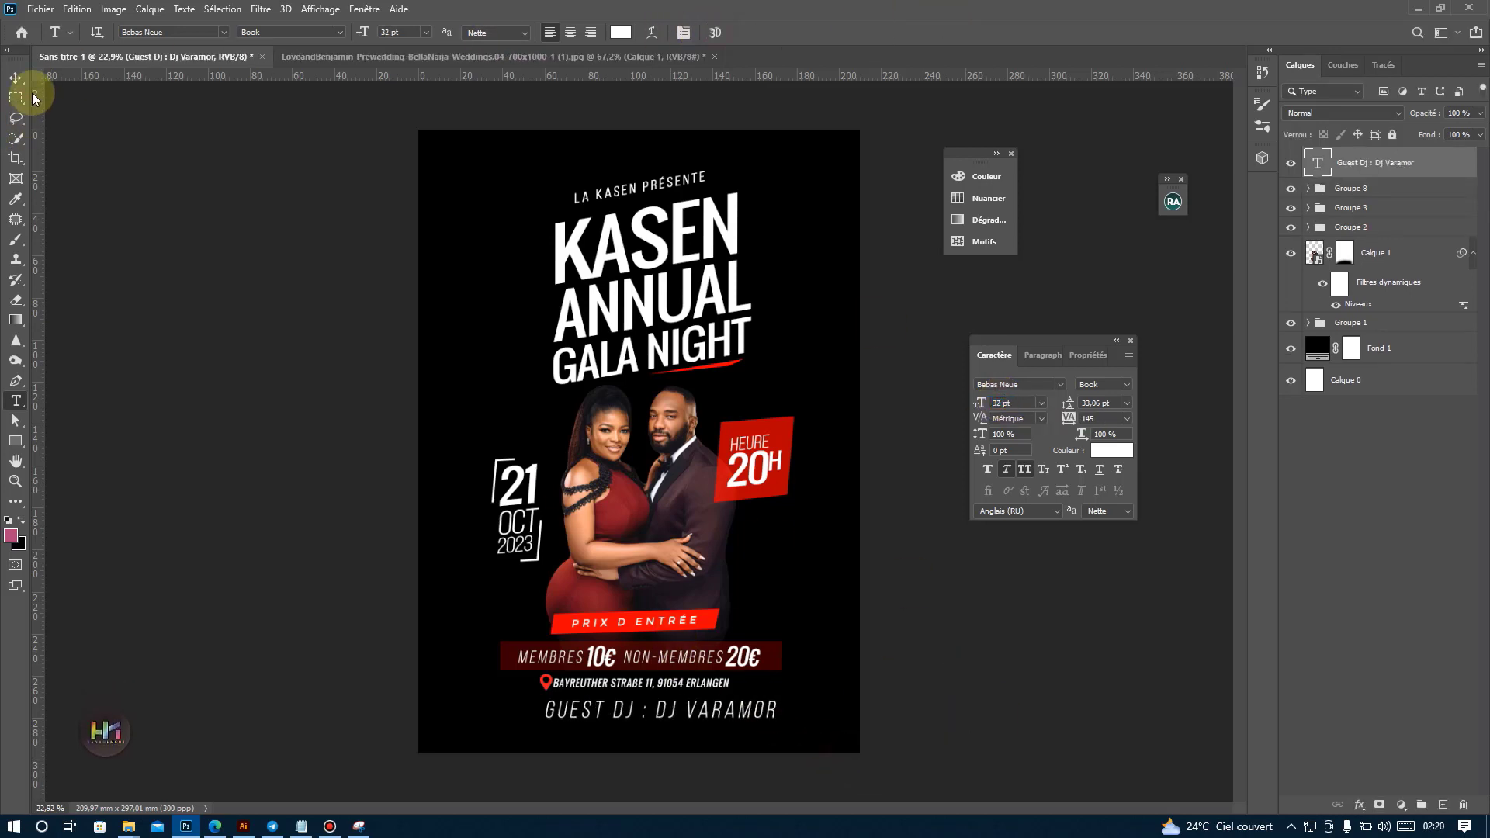
pyautogui.click(16, 77)
pyautogui.moveTo(770, 753)
pyautogui.mouseDown()
pyautogui.moveTo(699, 739)
pyautogui.moveTo(747, 750)
pyautogui.mouseUp()
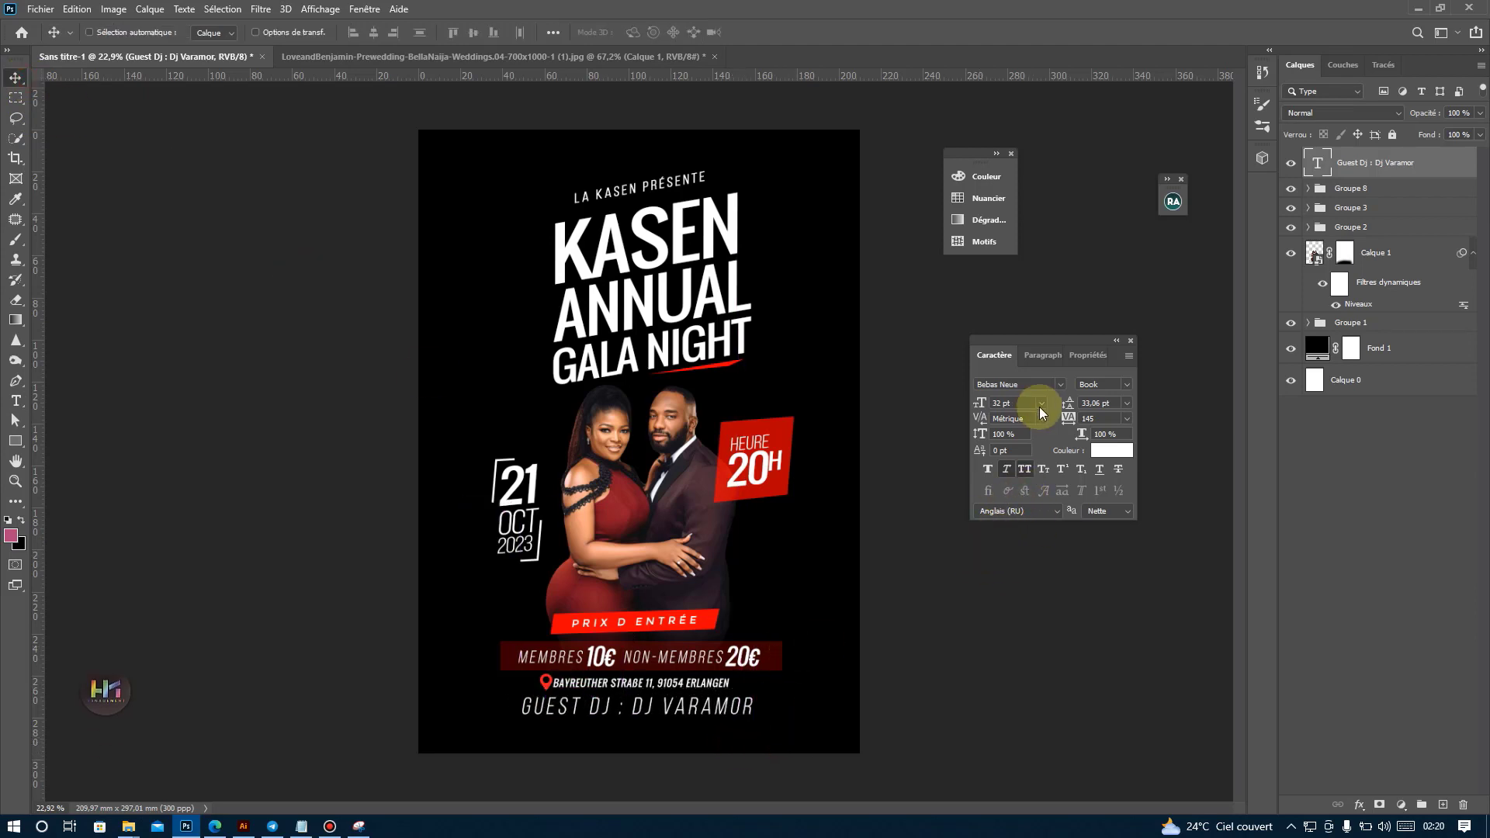
# Change the Guest DJ line to Montserrat with 0 tracking and scale it down to 26.13 pt beneath the address.
pyautogui.click(1060, 384)
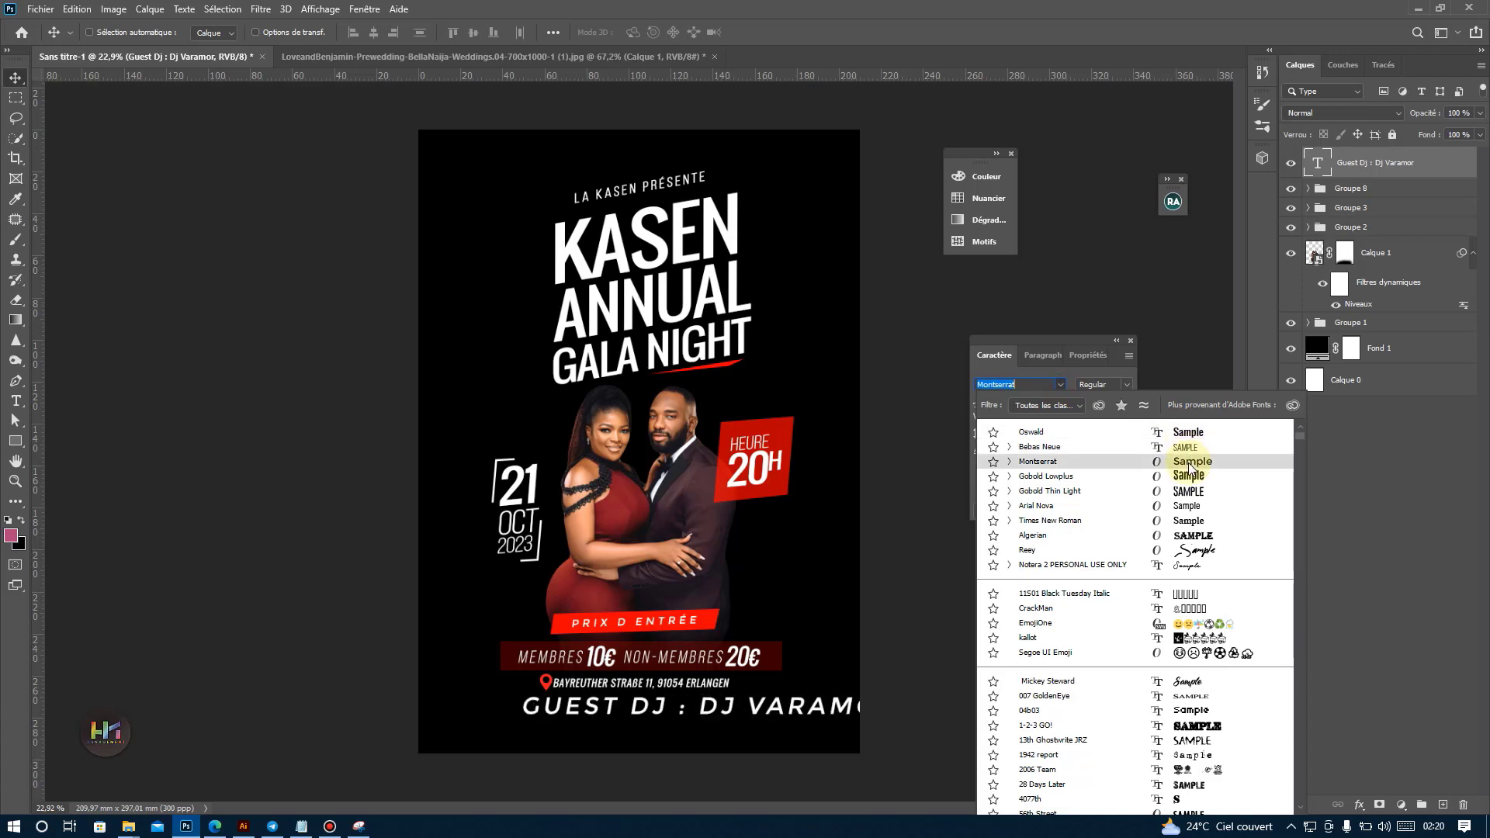
pyautogui.click(1190, 463)
pyautogui.click(1126, 418)
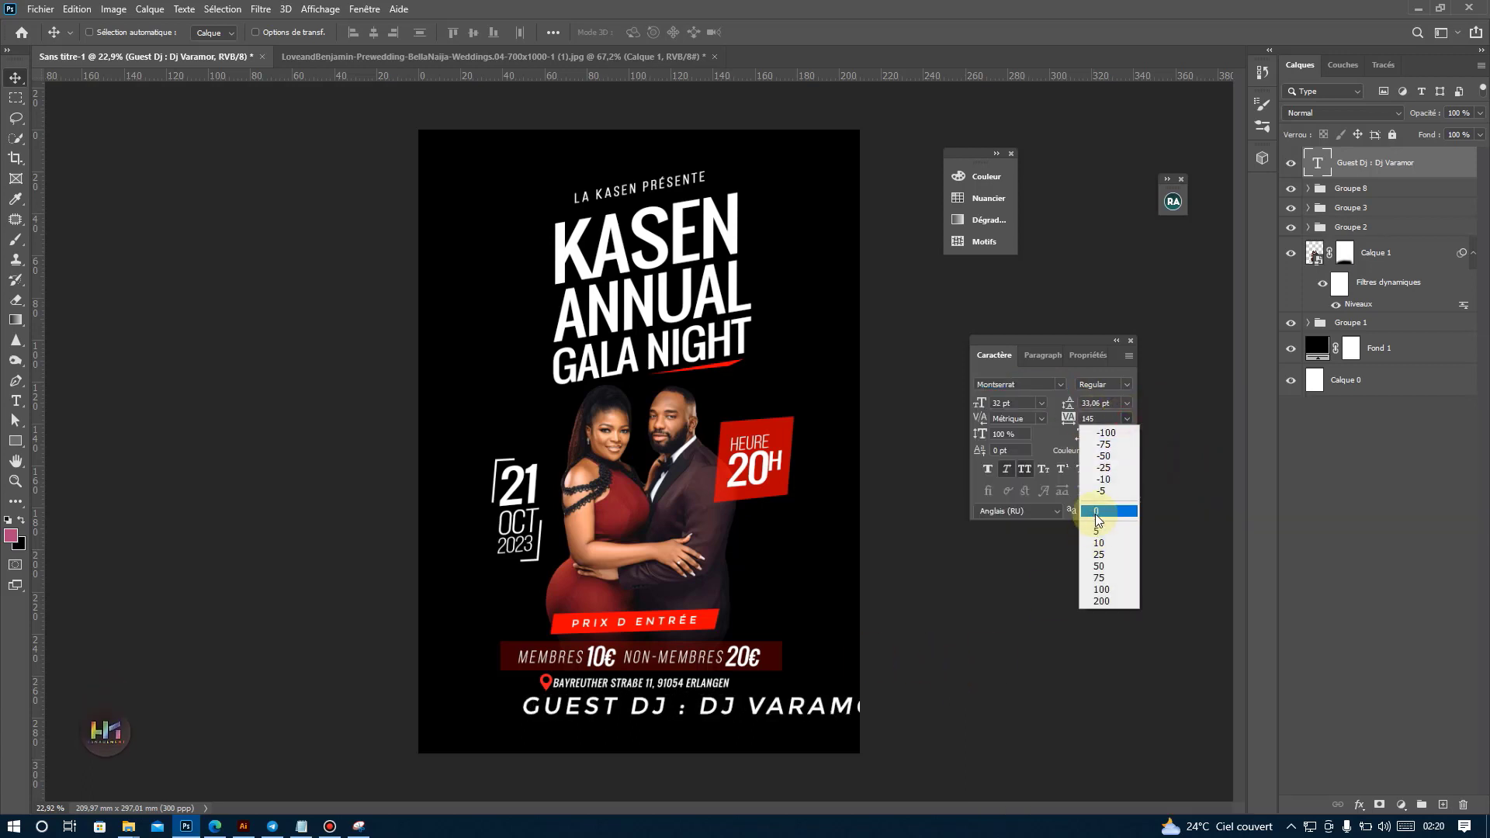
pyautogui.click(1097, 515)
pyautogui.hotkey('ctrl', 't')
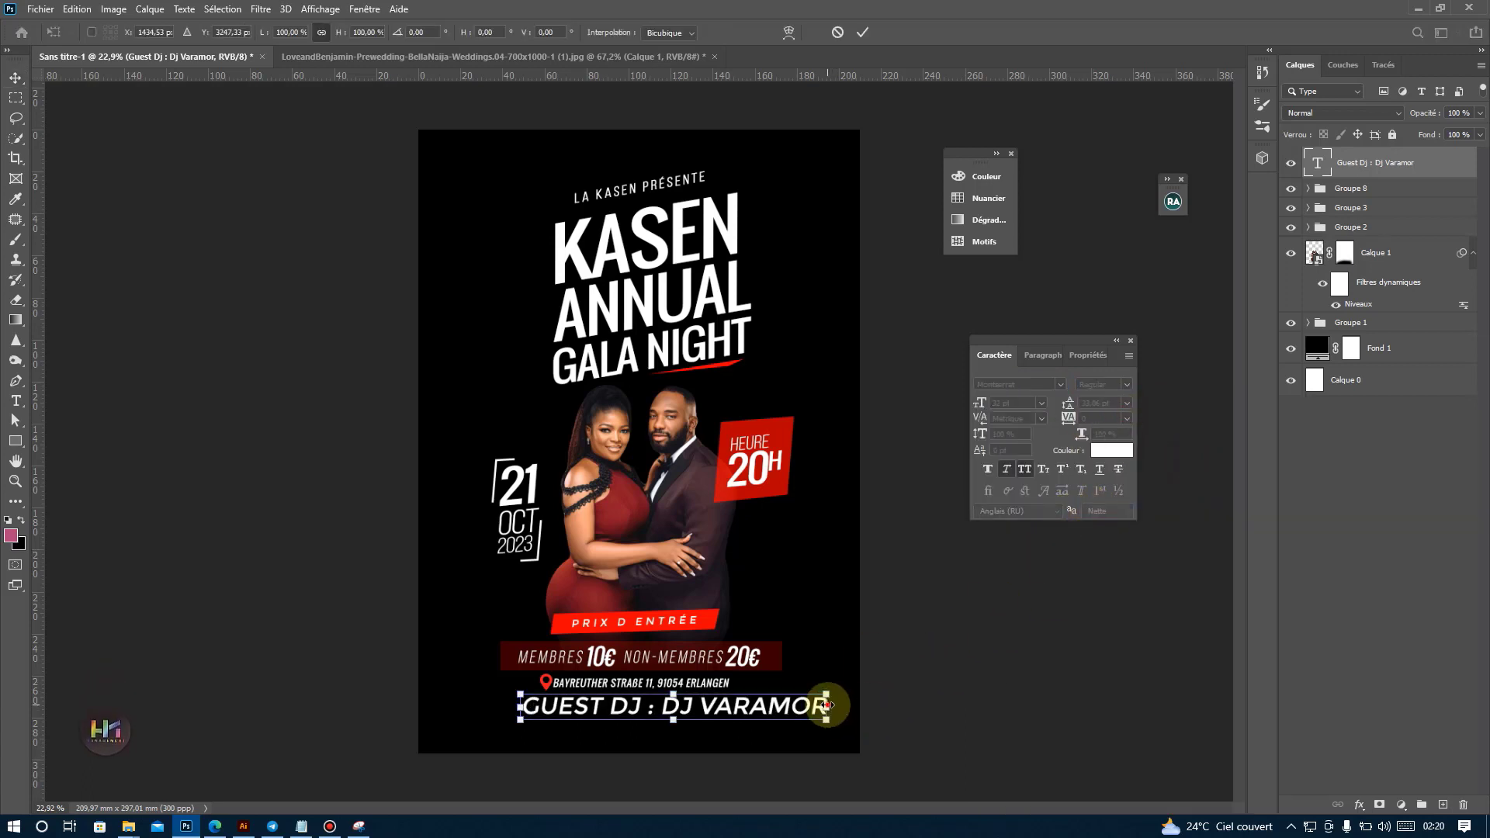
pyautogui.moveTo(827, 706); pyautogui.dragTo(730, 712)
pyautogui.press('Return')
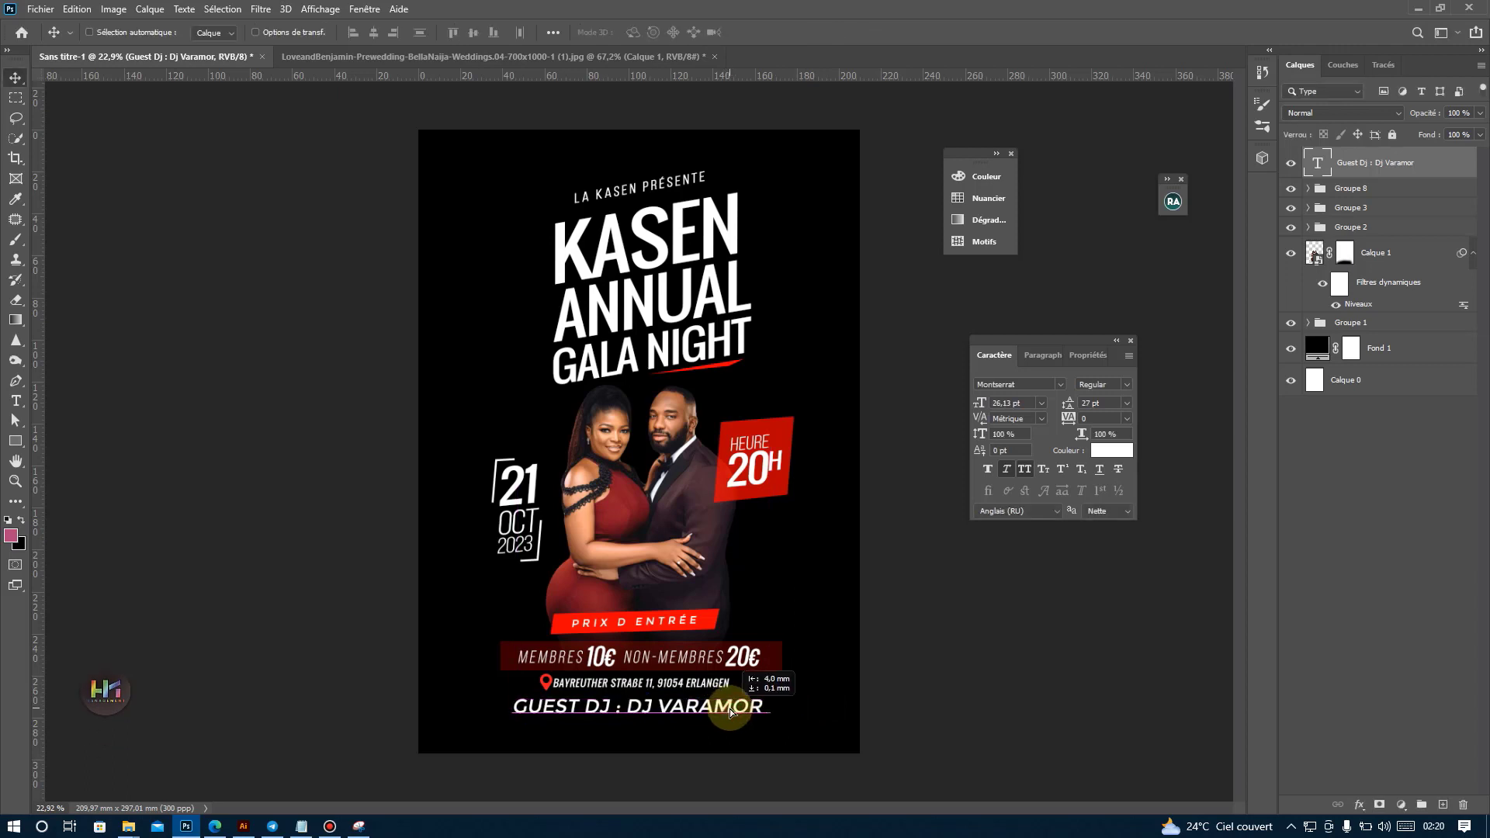
# Try the Medium weight on the Guest DJ line and settle on Montserrat Light.
pyautogui.click(1126, 384)
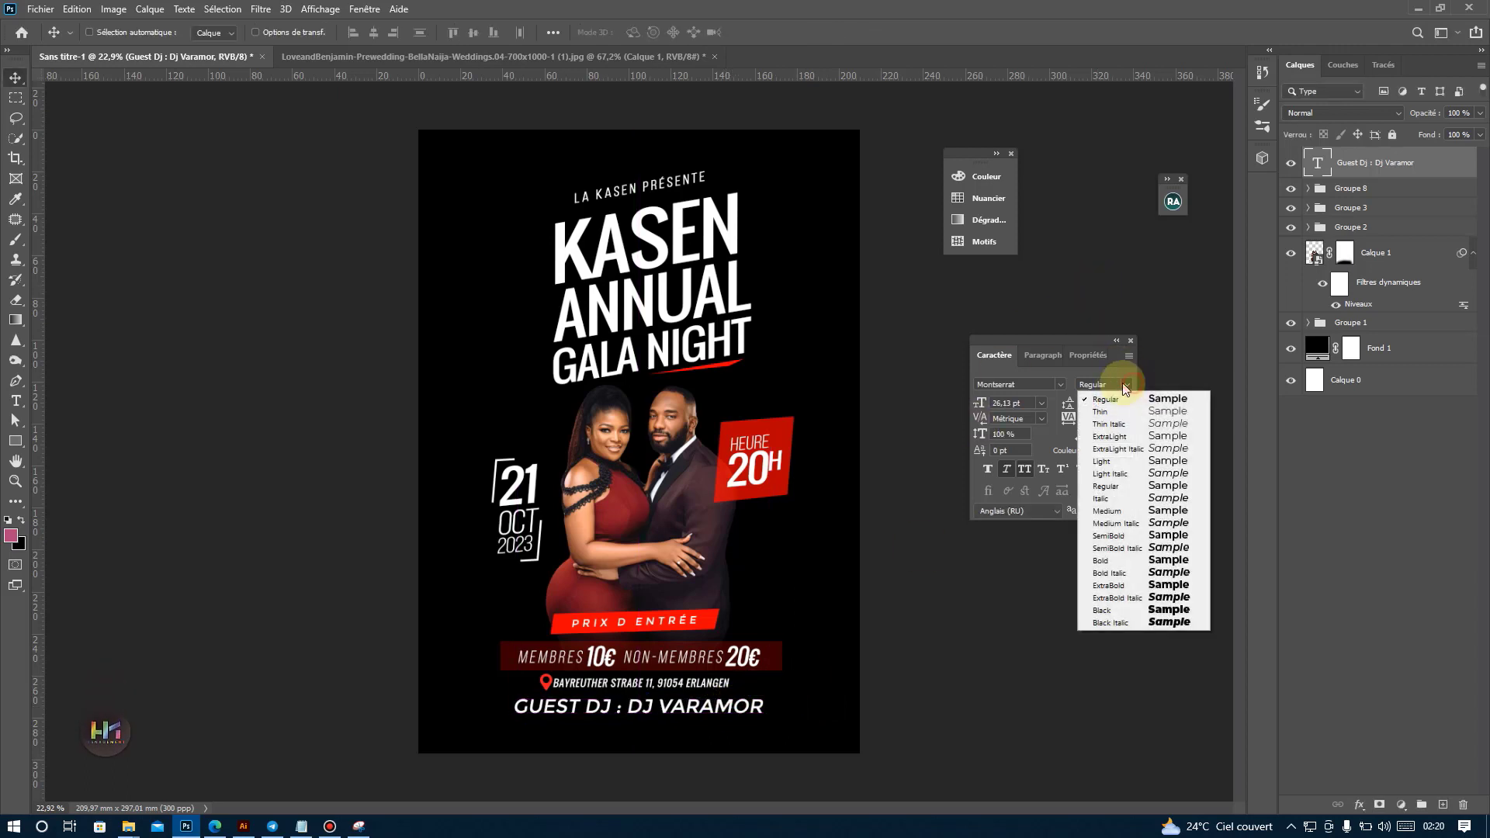
pyautogui.click(1172, 511)
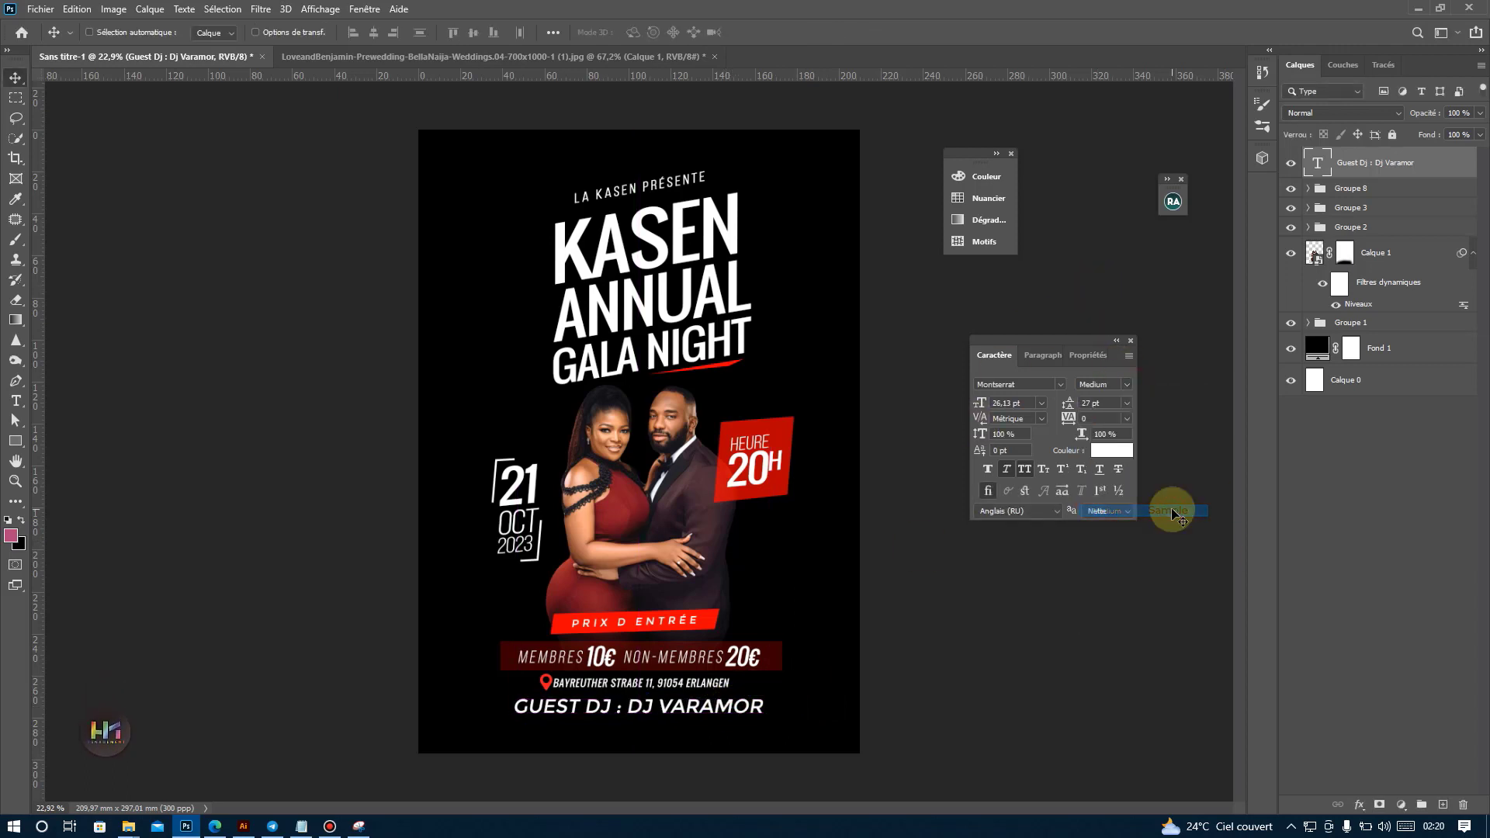
pyautogui.click(1126, 384)
pyautogui.click(1130, 459)
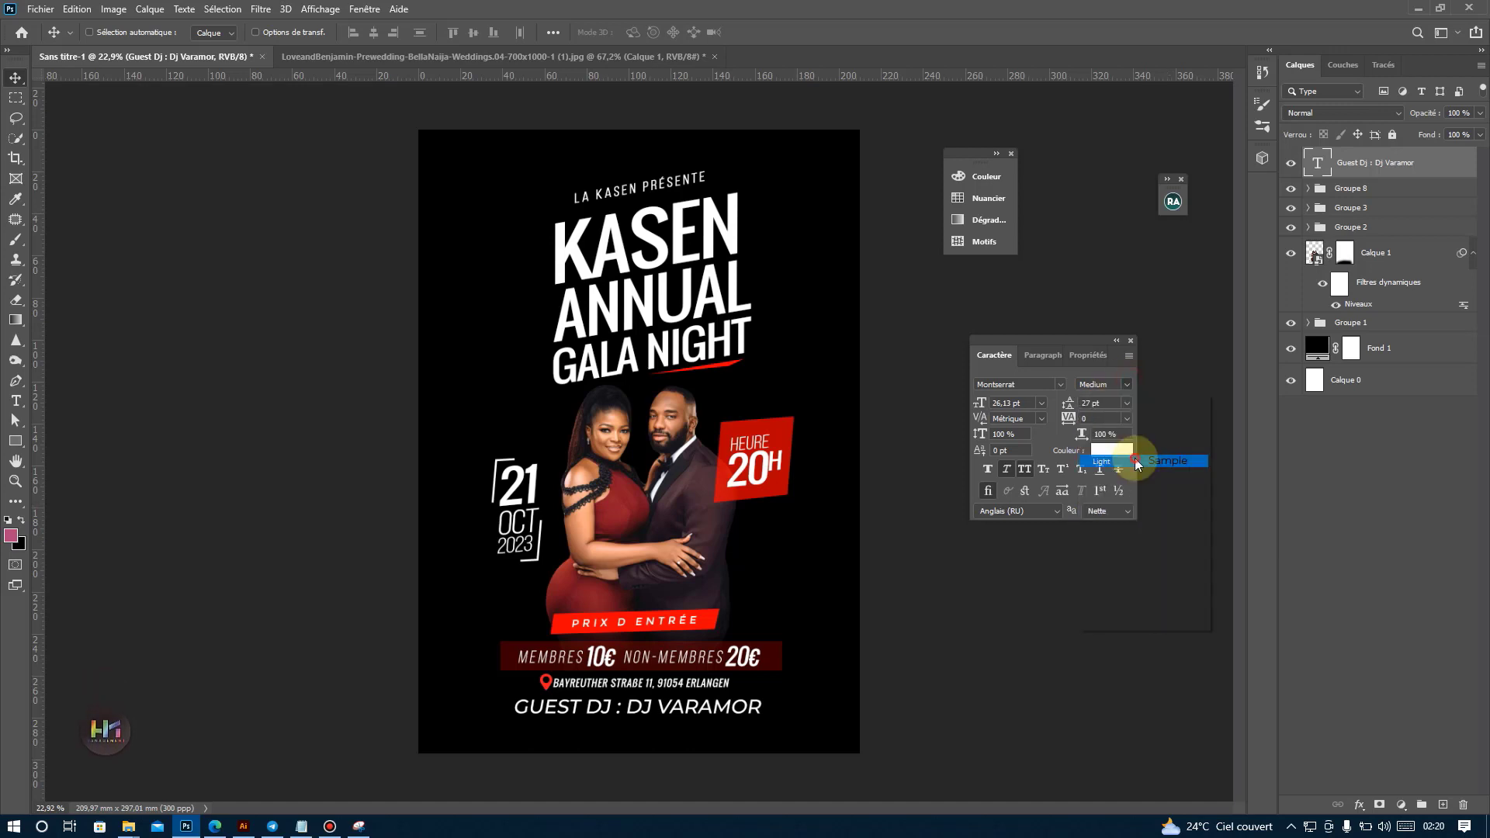
# Set the Guest DJ line to 110 tracking and 23.13 pt, and center it just below the address.
pyautogui.click(1127, 418)
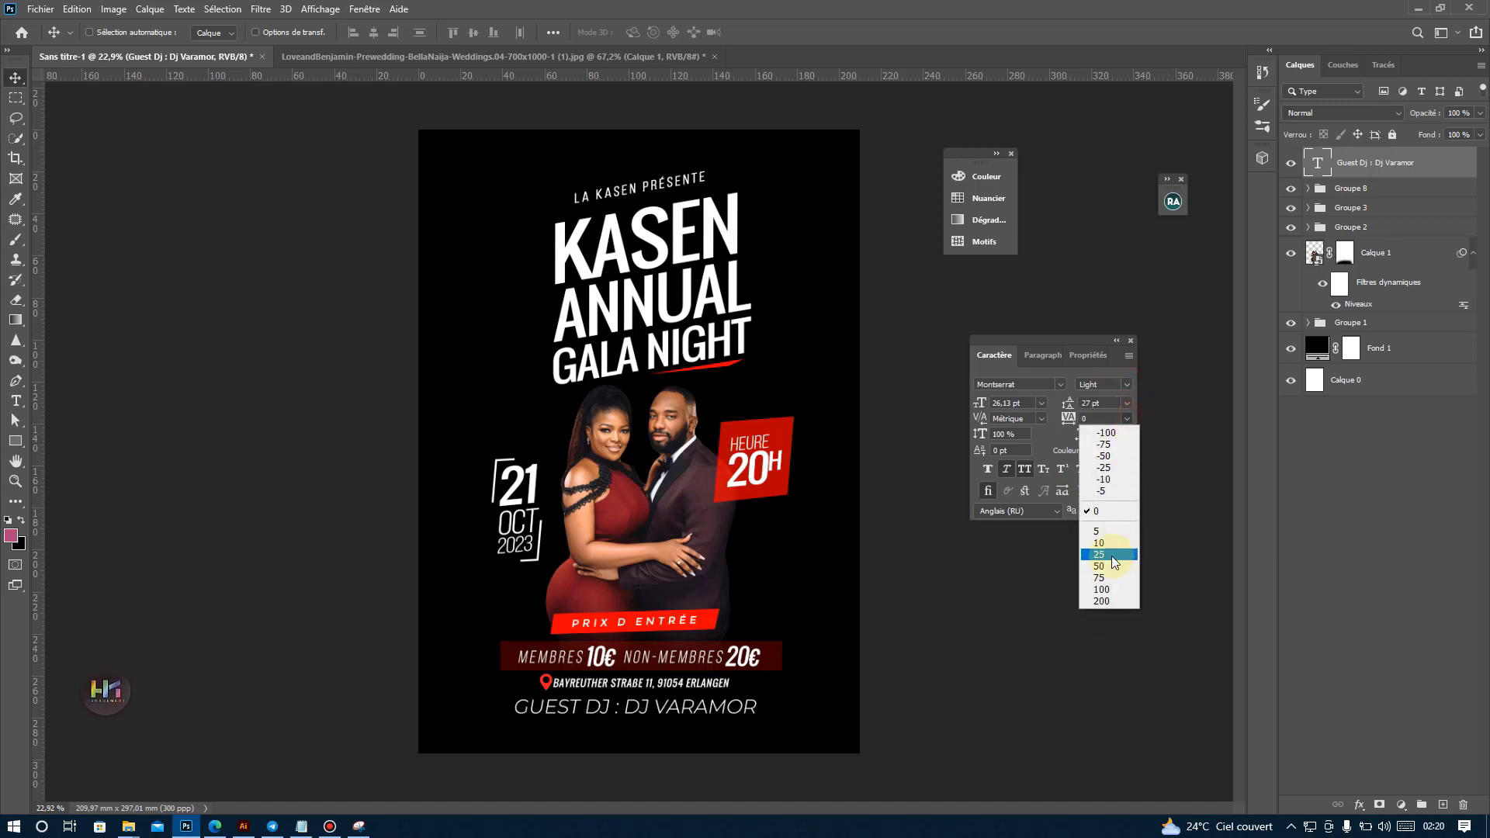
pyautogui.click(1105, 565)
pyautogui.moveTo(806, 652); pyautogui.dragTo(800, 650)
pyautogui.hotkey('shift', 'Up')
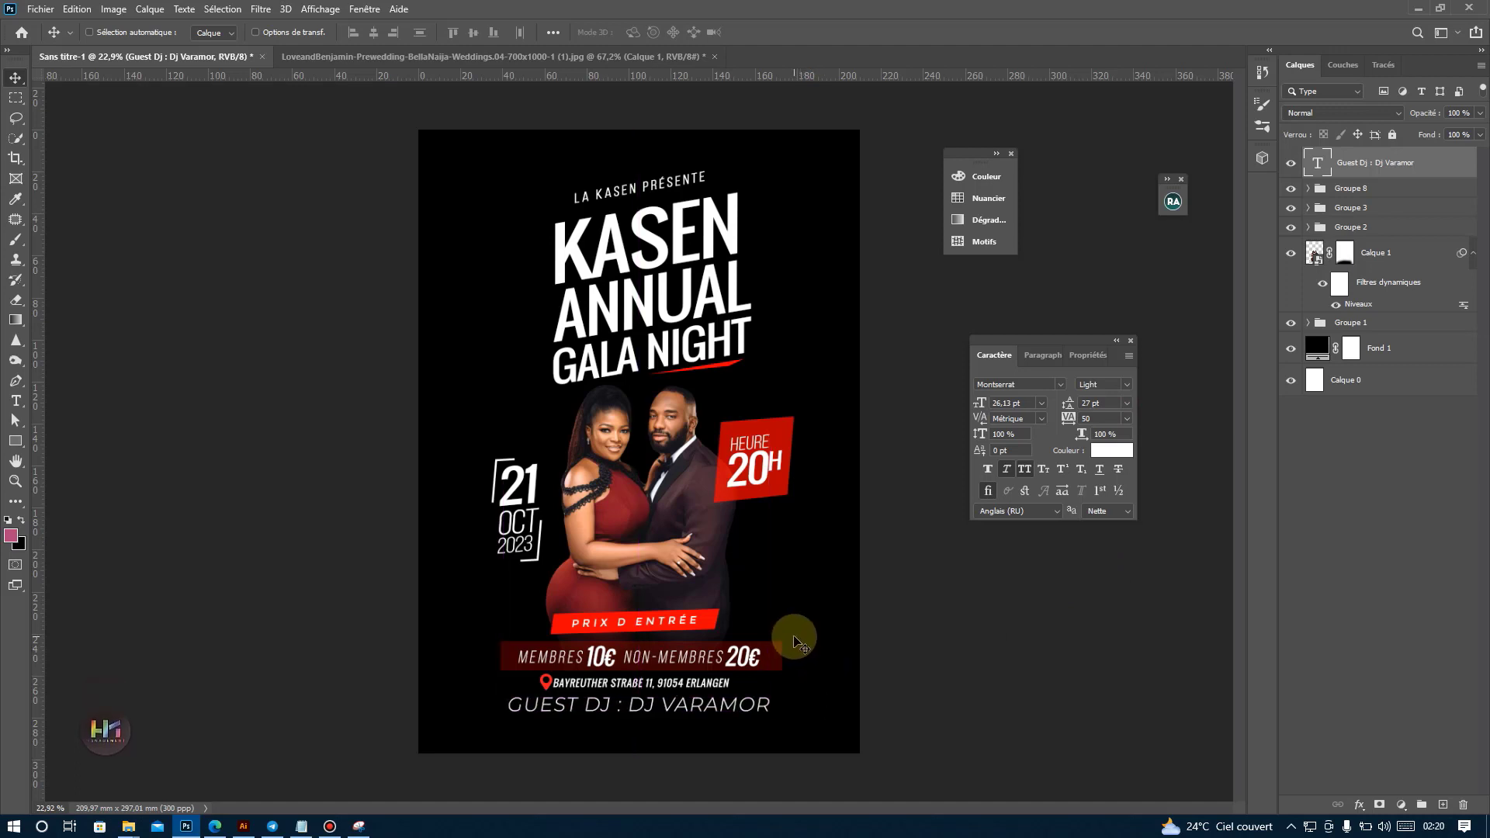
pyautogui.moveTo(1068, 420); pyautogui.dragTo(1069, 420)
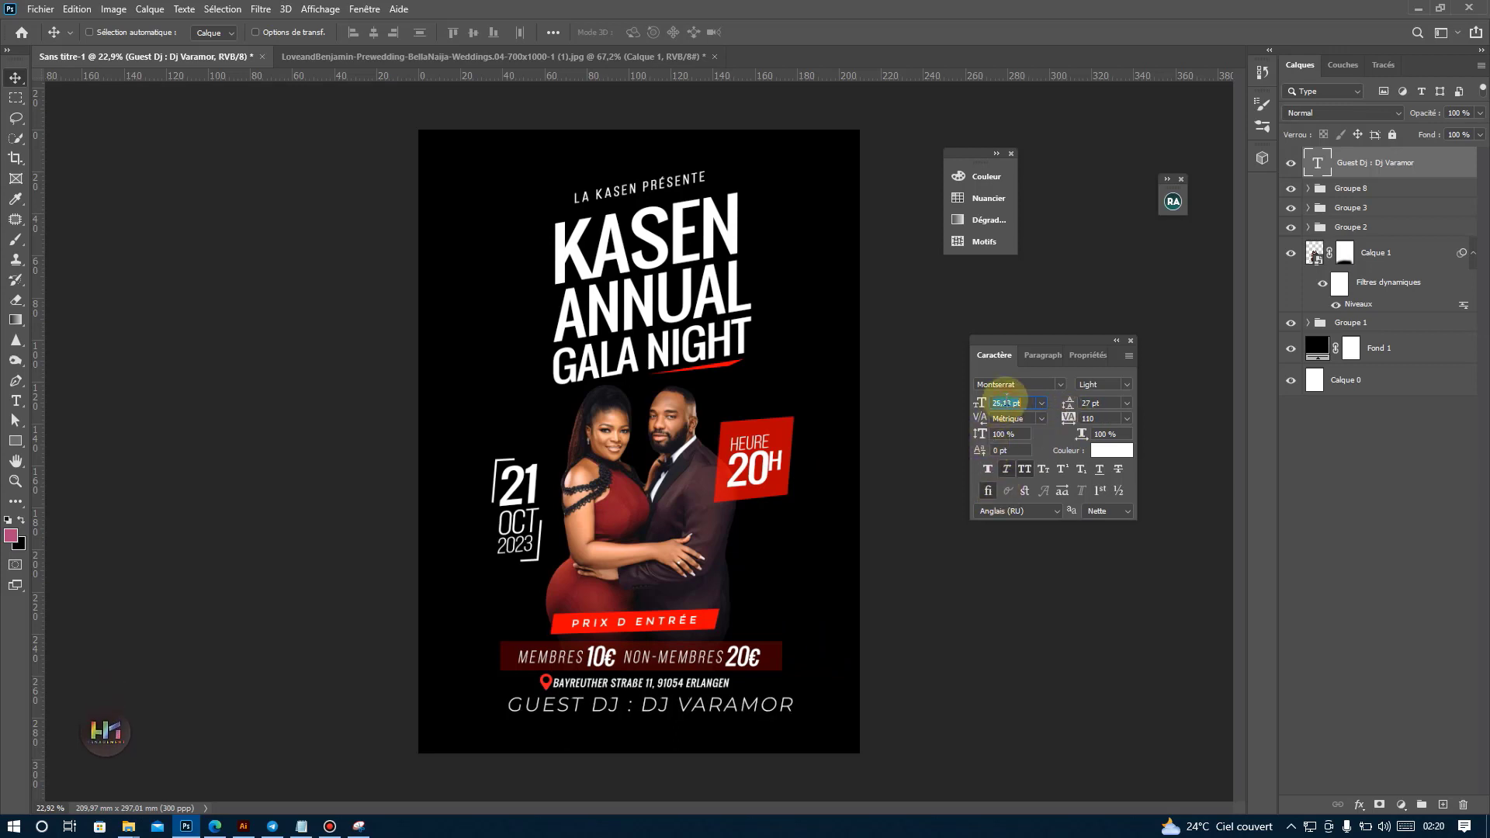
pyautogui.moveTo(612, 637); pyautogui.dragTo(618, 635)
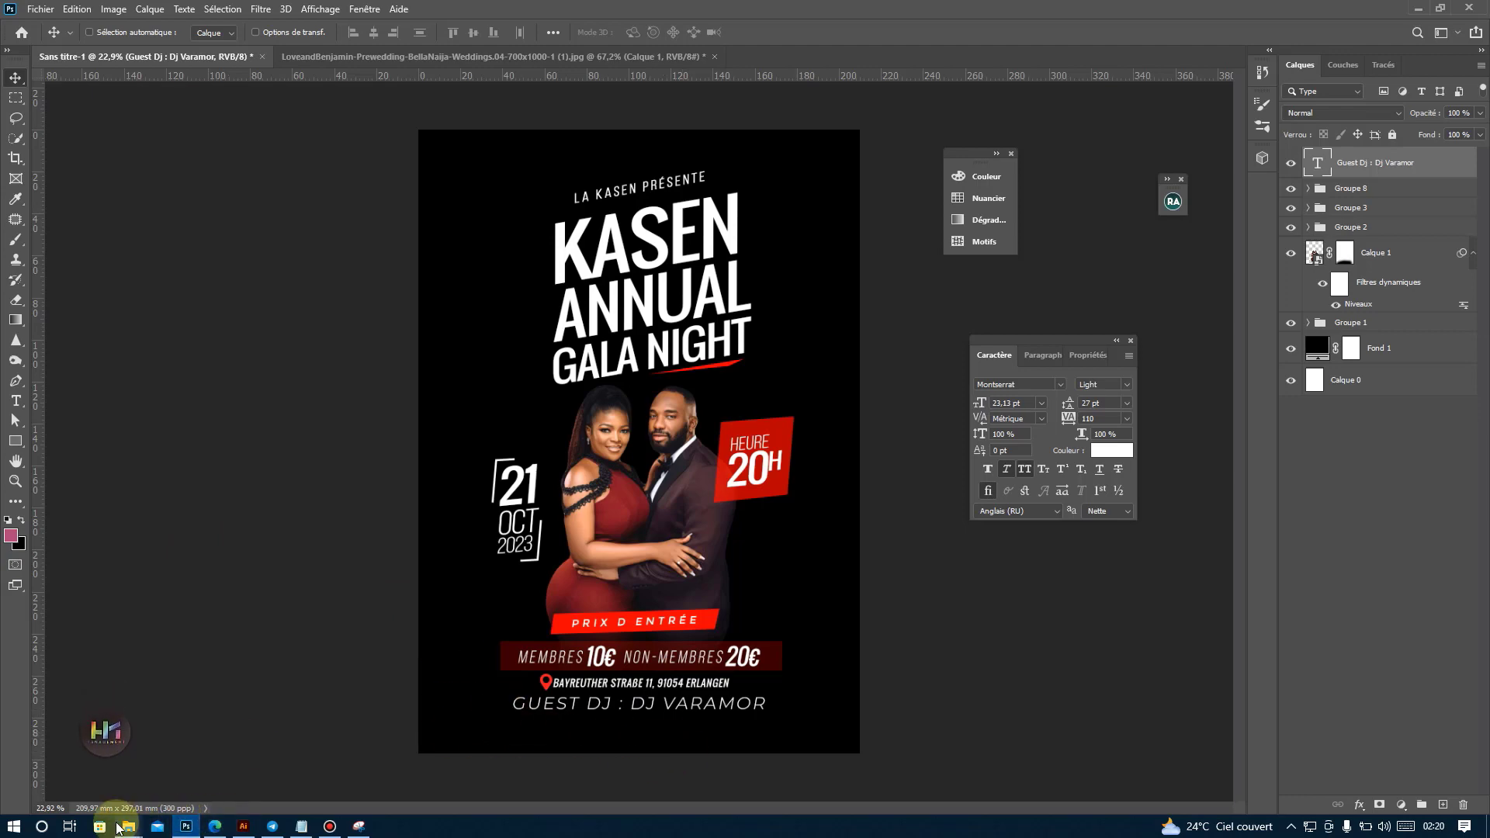
# Place the sponsor logo strip "Groupe 9" from the tuto folder onto the poster, near its lower edge.
pyautogui.moveTo(133, 829)
pyautogui.click(274, 726)
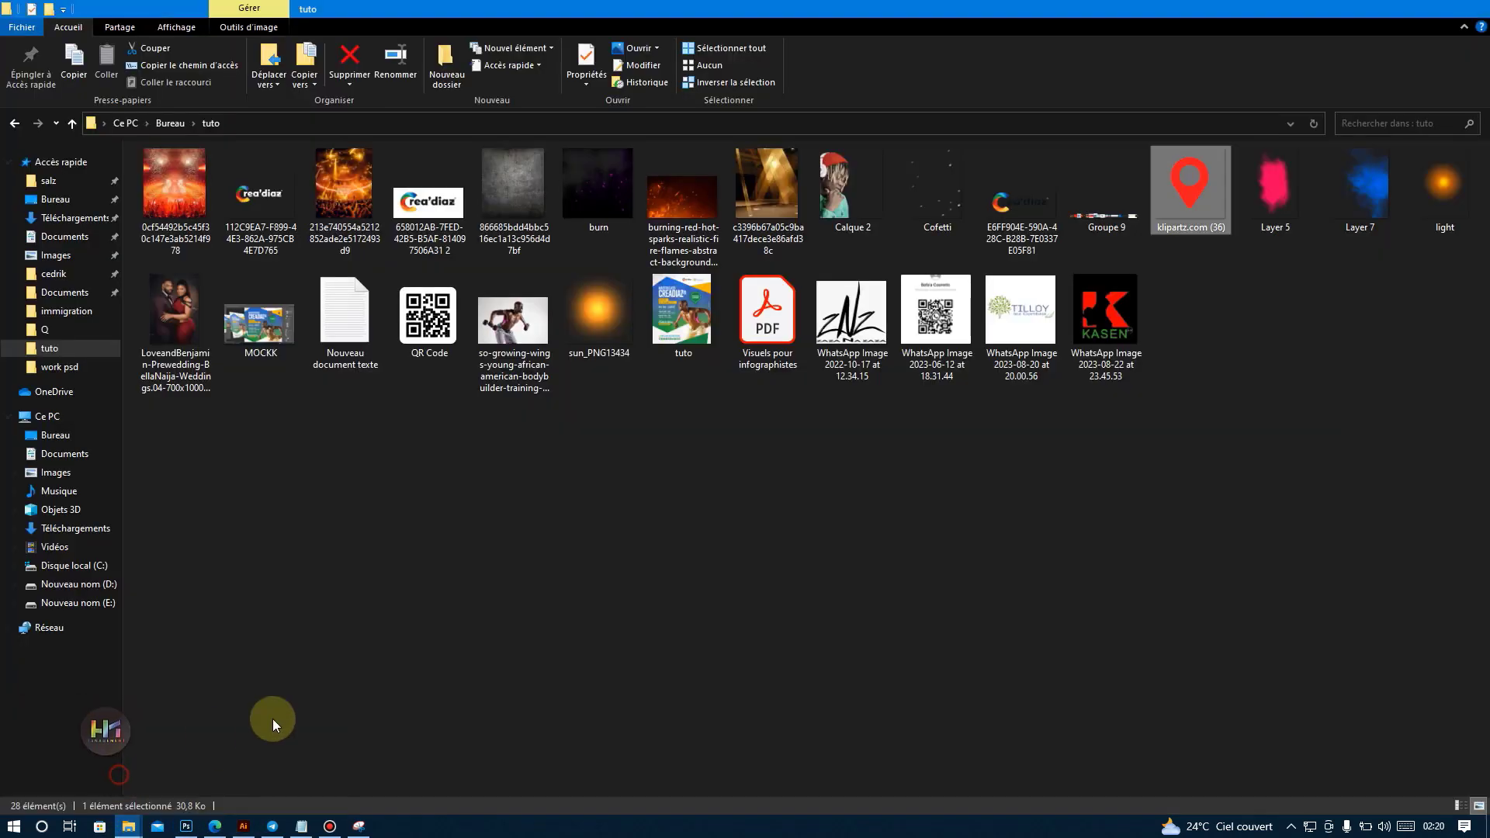
pyautogui.moveTo(1139, 193); pyautogui.dragTo(598, 752)
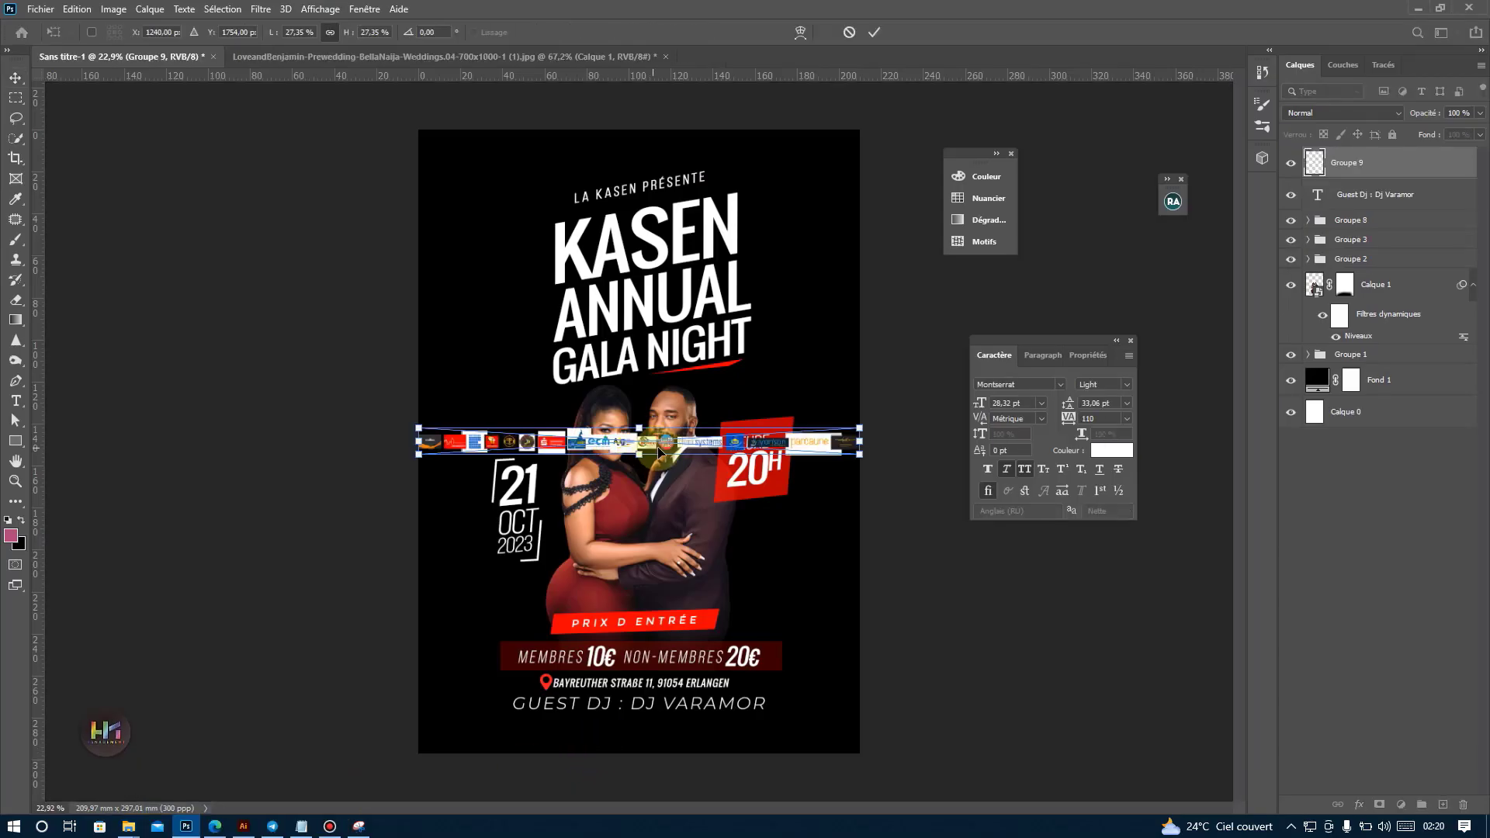
pyautogui.moveTo(673, 444); pyautogui.dragTo(683, 725)
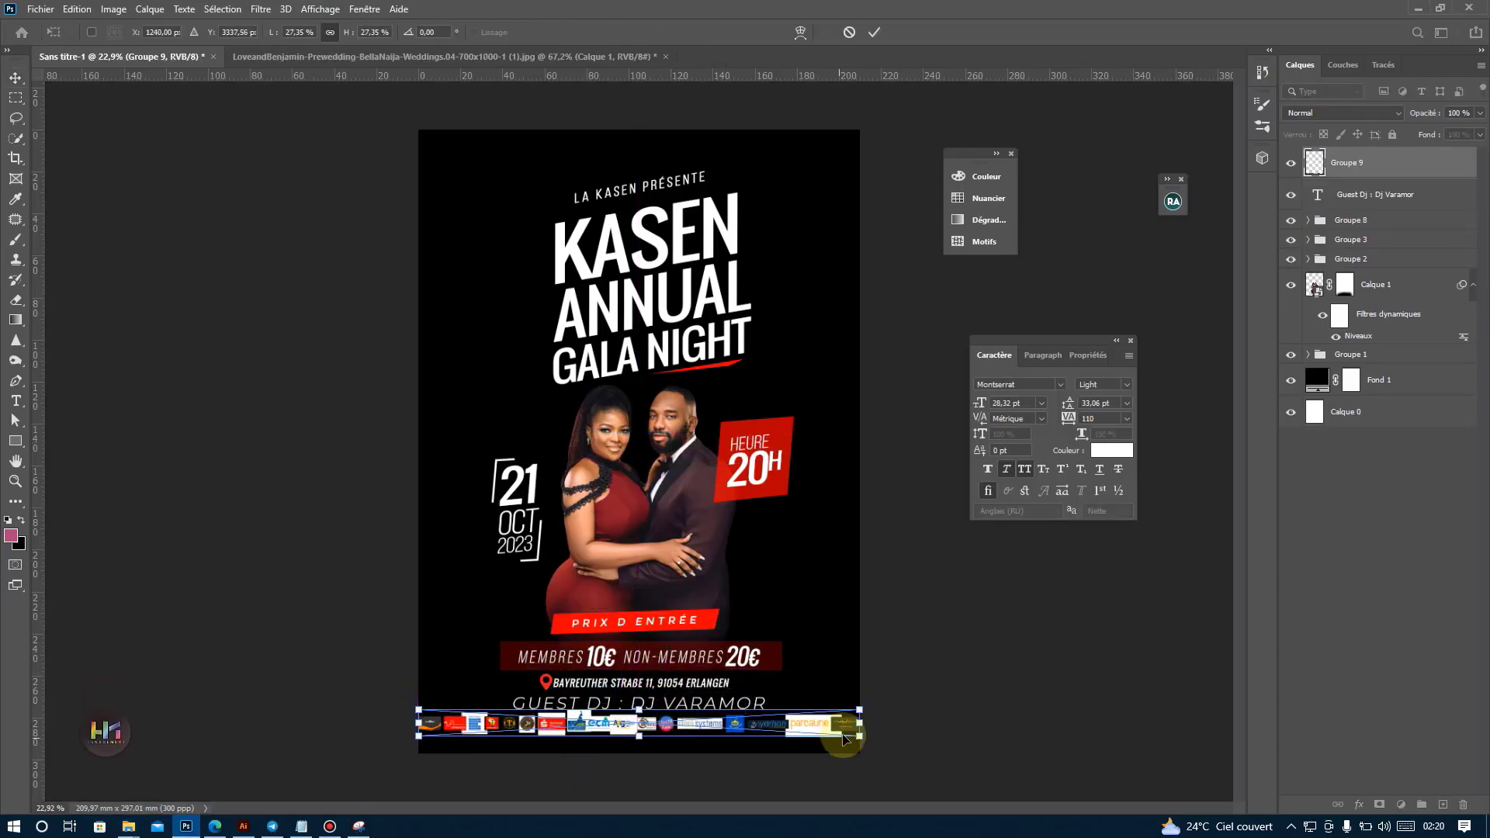
# Scale the logo strip down to about 178 mm wide and move it below the Guest DJ line.
pyautogui.moveTo(866, 727); pyautogui.dragTo(828, 714)
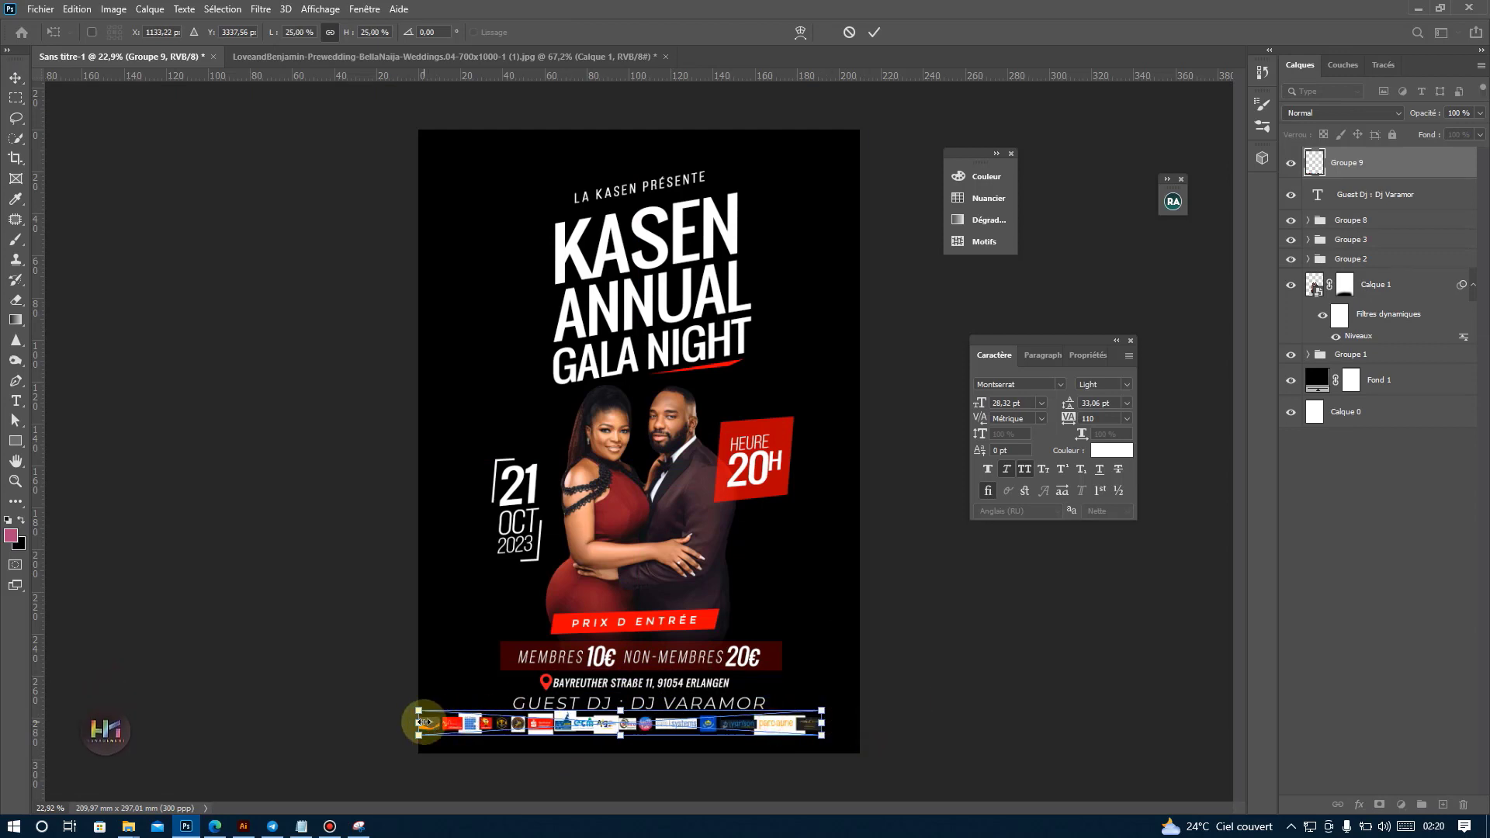
pyautogui.moveTo(418, 724); pyautogui.dragTo(448, 725)
pyautogui.press('Return')
pyautogui.moveTo(579, 726); pyautogui.dragTo(588, 738)
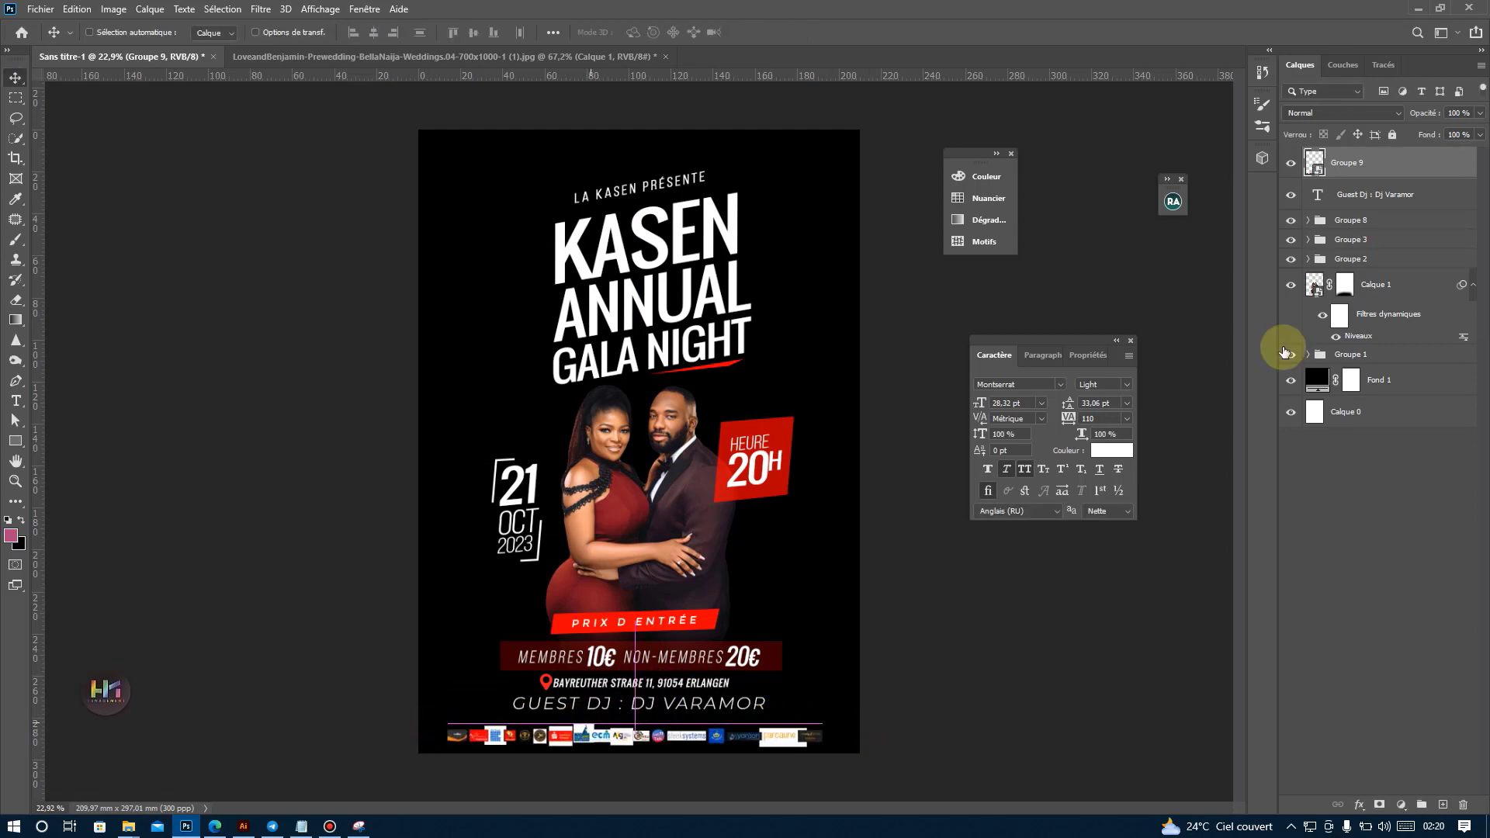
# Draw a white rectangle of 2782 x 385 px behind the logo strip, across the full width of the poster's base.
pyautogui.click(1366, 194)
pyautogui.click(16, 440)
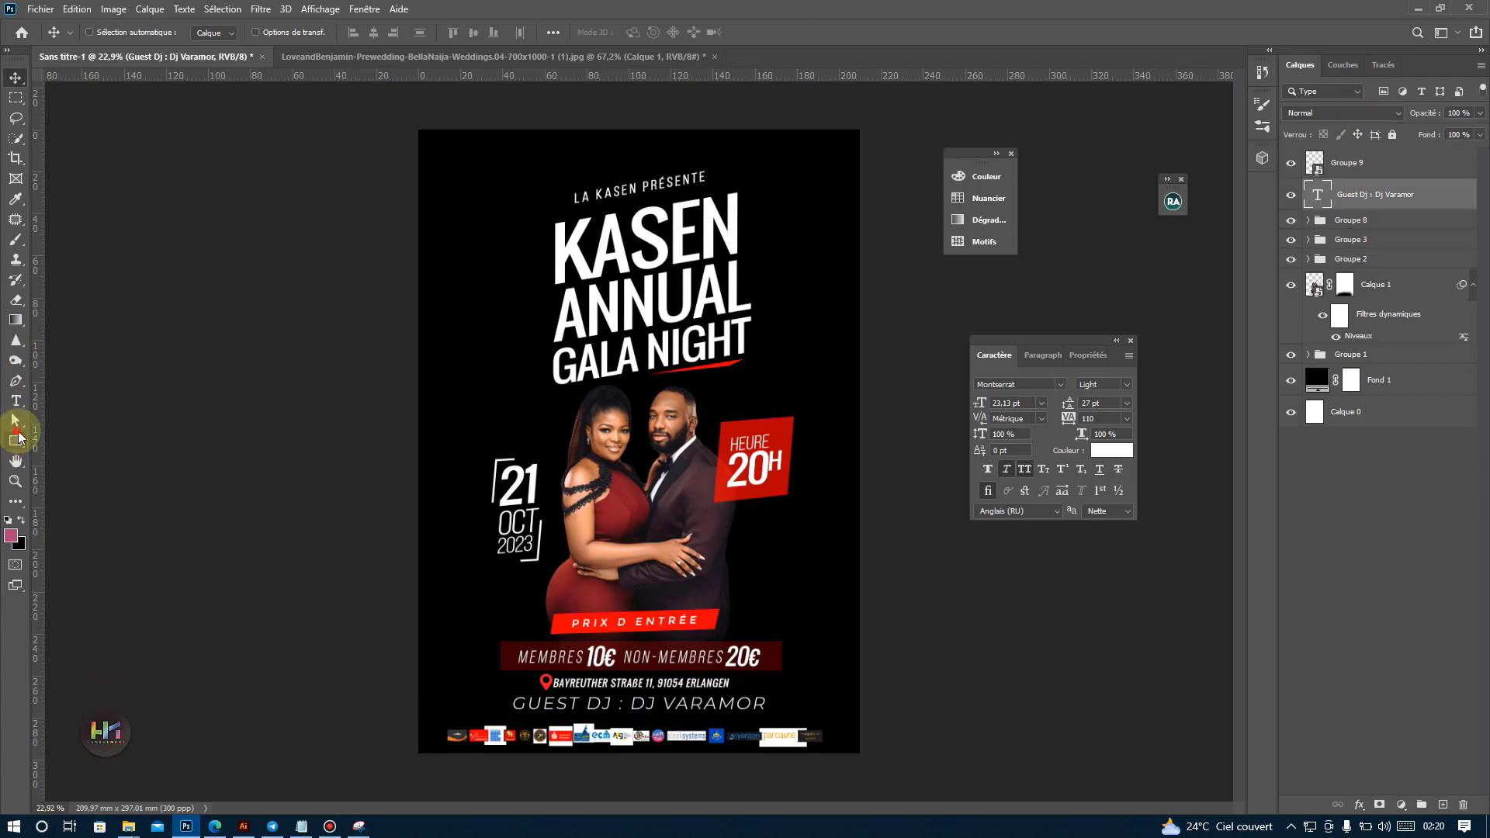
pyautogui.moveTo(407, 706)
pyautogui.mouseDown()
pyautogui.moveTo(758, 797)
pyautogui.moveTo(904, 775)
pyautogui.mouseUp()
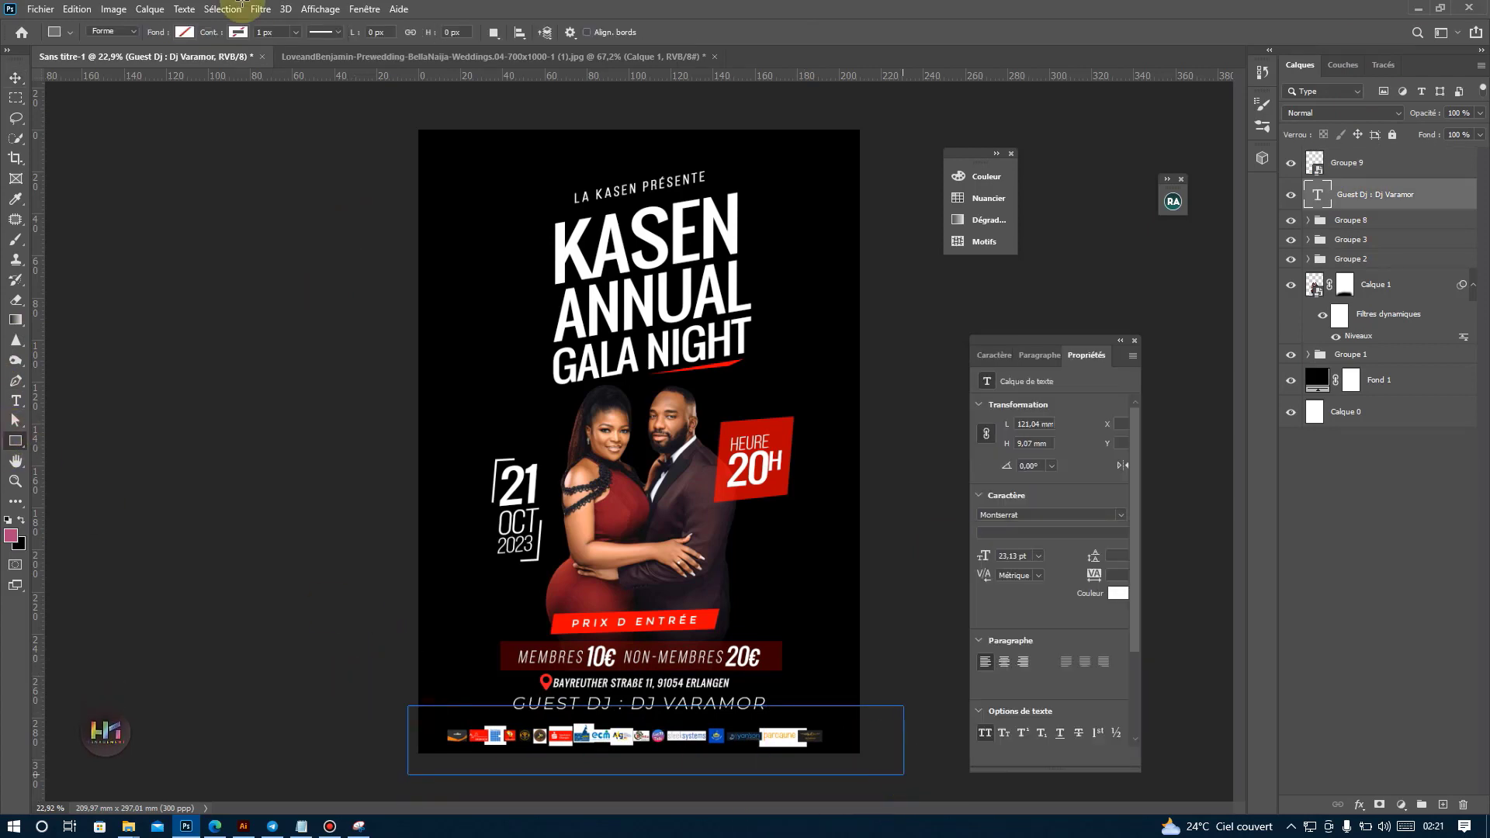
pyautogui.click(184, 32)
pyautogui.click(113, 114)
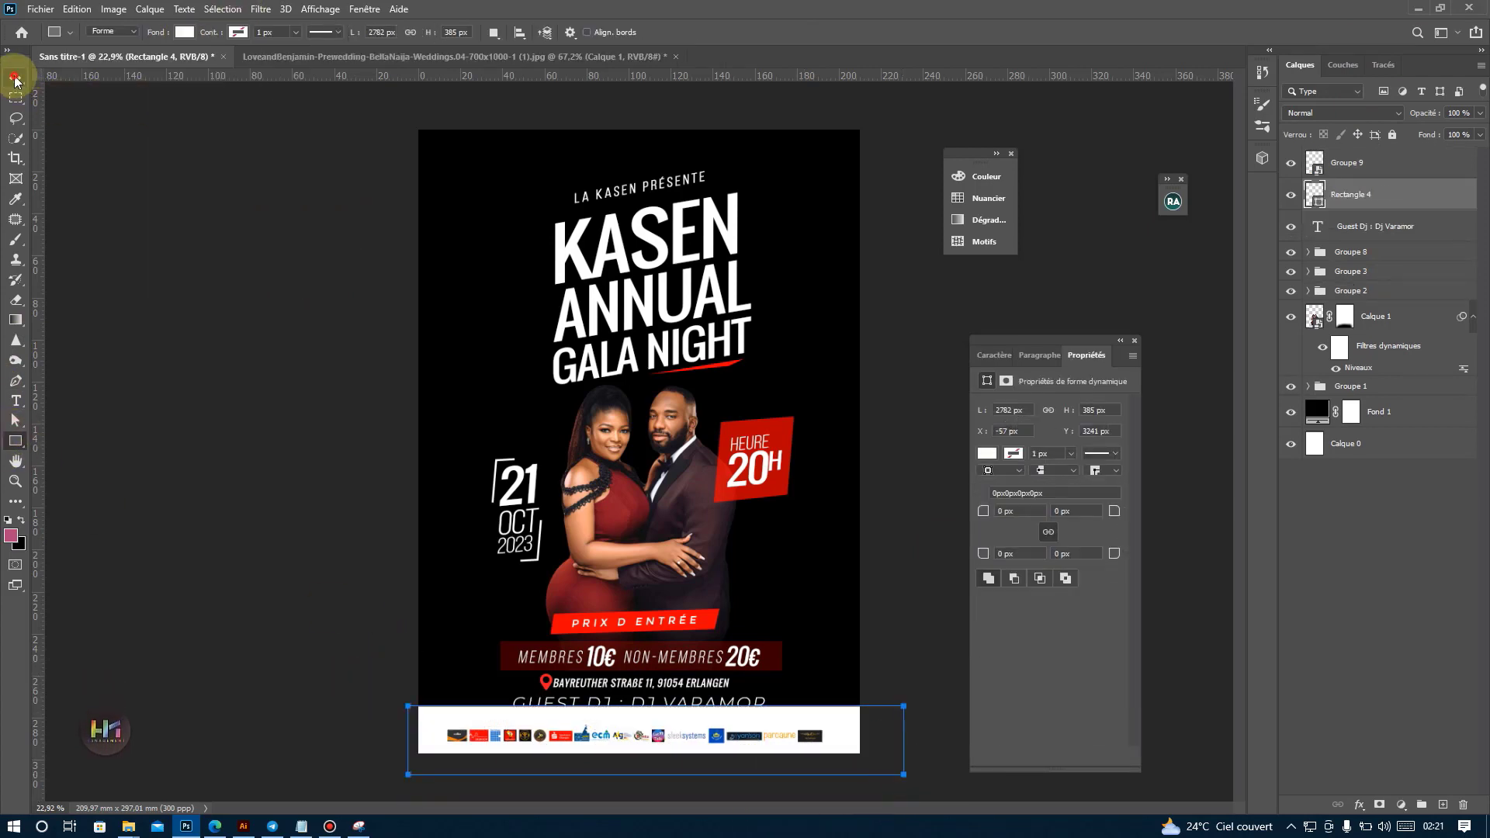
pyautogui.press('Return')
# Nudge the white rectangle down to Y 3313 px so it clears the Guest DJ line.
pyautogui.press('v')
pyautogui.hotkey('shift', 'Down')
pyautogui.hotkey('shift', 'Down')
pyautogui.hotkey('shift', 'Down')
pyautogui.hotkey('shift', 'Down')
pyautogui.hotkey('shift', 'Down')
pyautogui.hotkey('shift', 'Down')
pyautogui.hotkey('shift', 'Down')
pyautogui.hotkey('shift', 'Down')
pyautogui.hotkey('shift', 'Down')
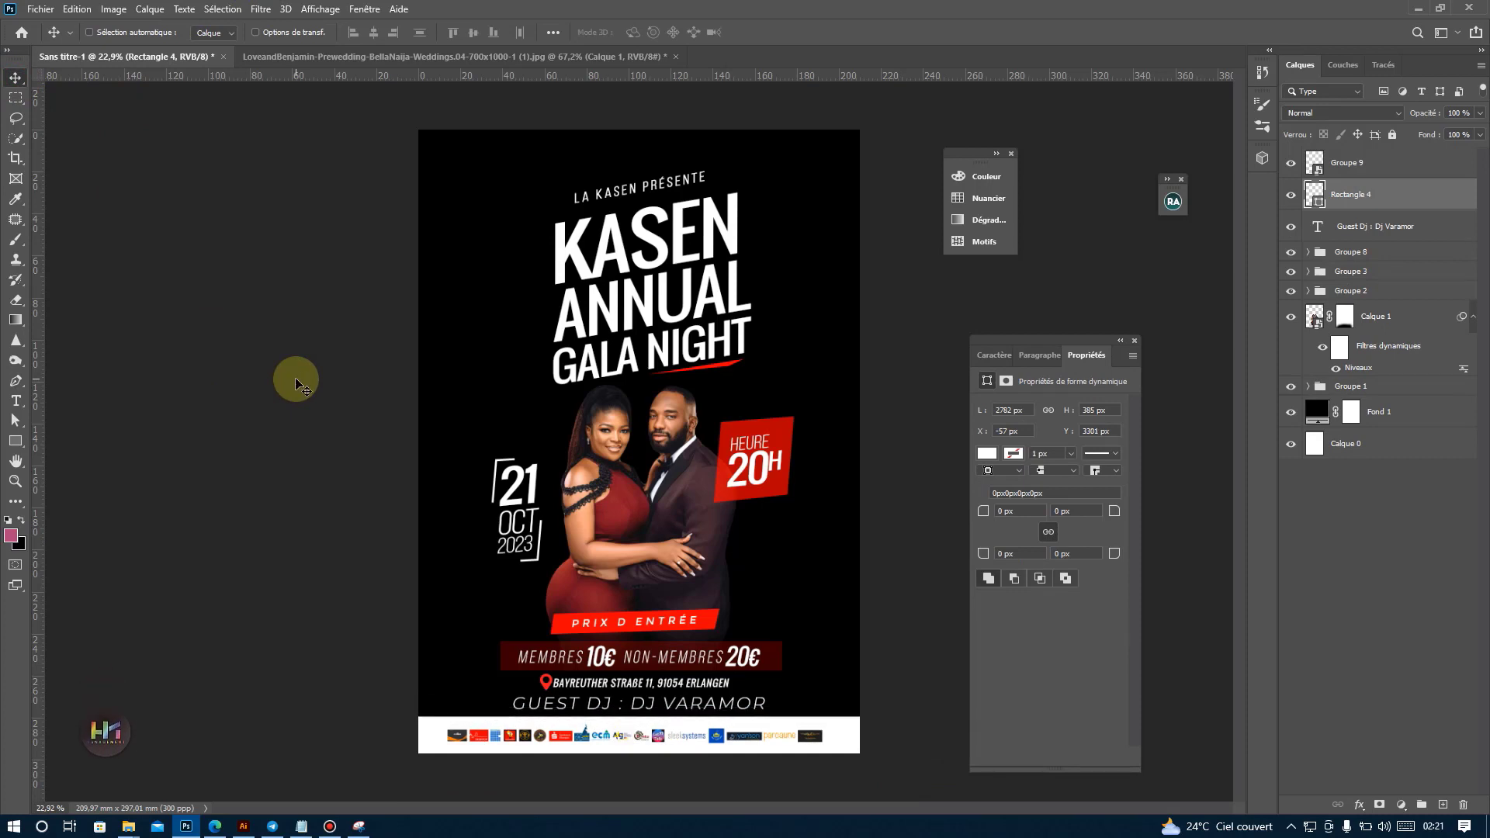
pyautogui.press('Down')
pyautogui.press('Down')
pyautogui.press('Down')
pyautogui.press('Down')
pyautogui.press('Down')
pyautogui.press('Down')
pyautogui.press('Down')
pyautogui.press('Down')
pyautogui.press('Down')
pyautogui.press('Down')
pyautogui.press('Down')
pyautogui.press('Down')
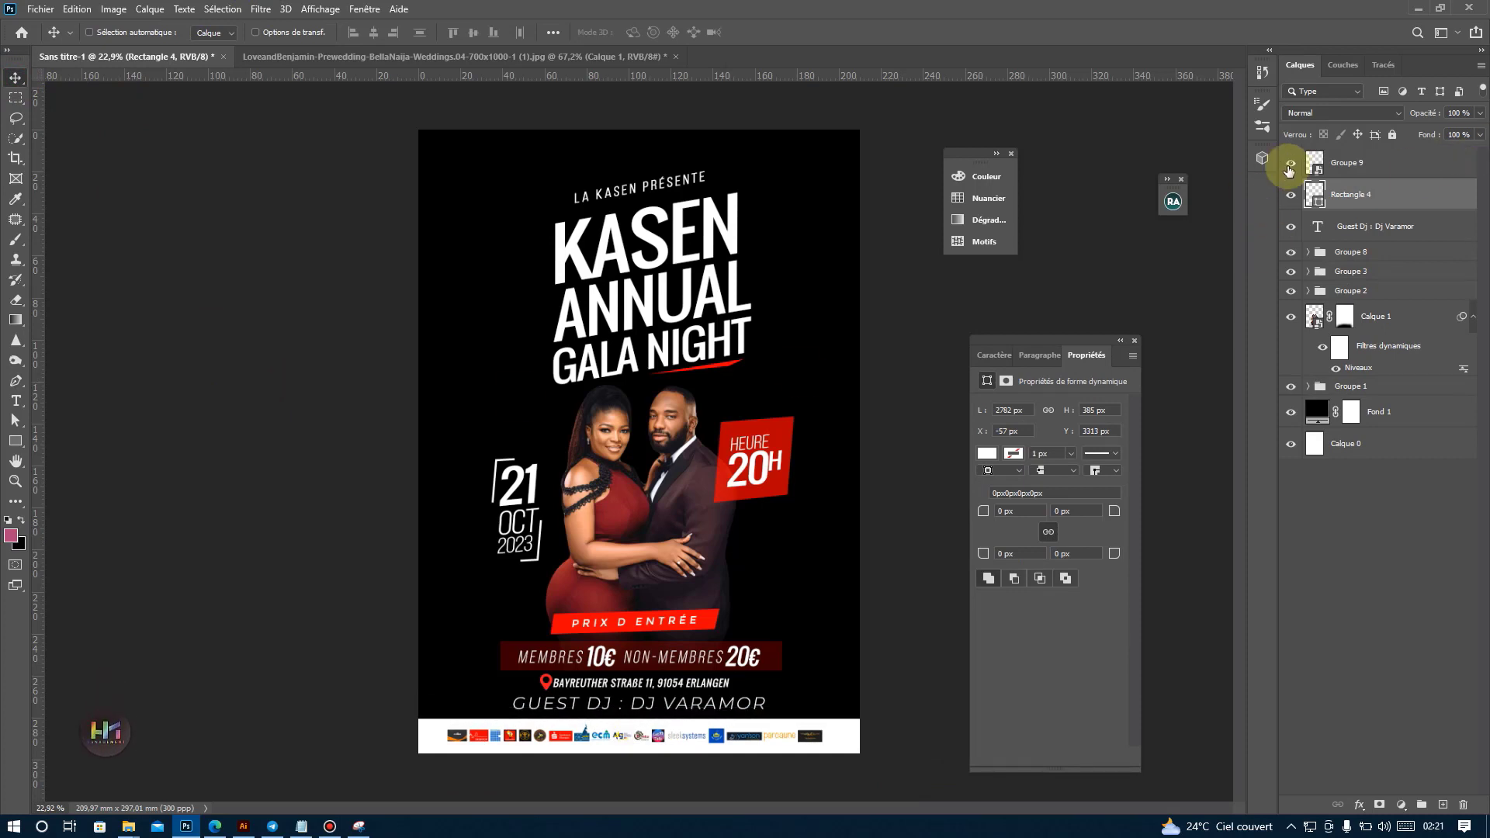
# Nudge the logo strip slightly down and lower the white rectangle to Y 3323 px.
pyautogui.click(1371, 166)
pyautogui.hotkey('shift', 'Down')
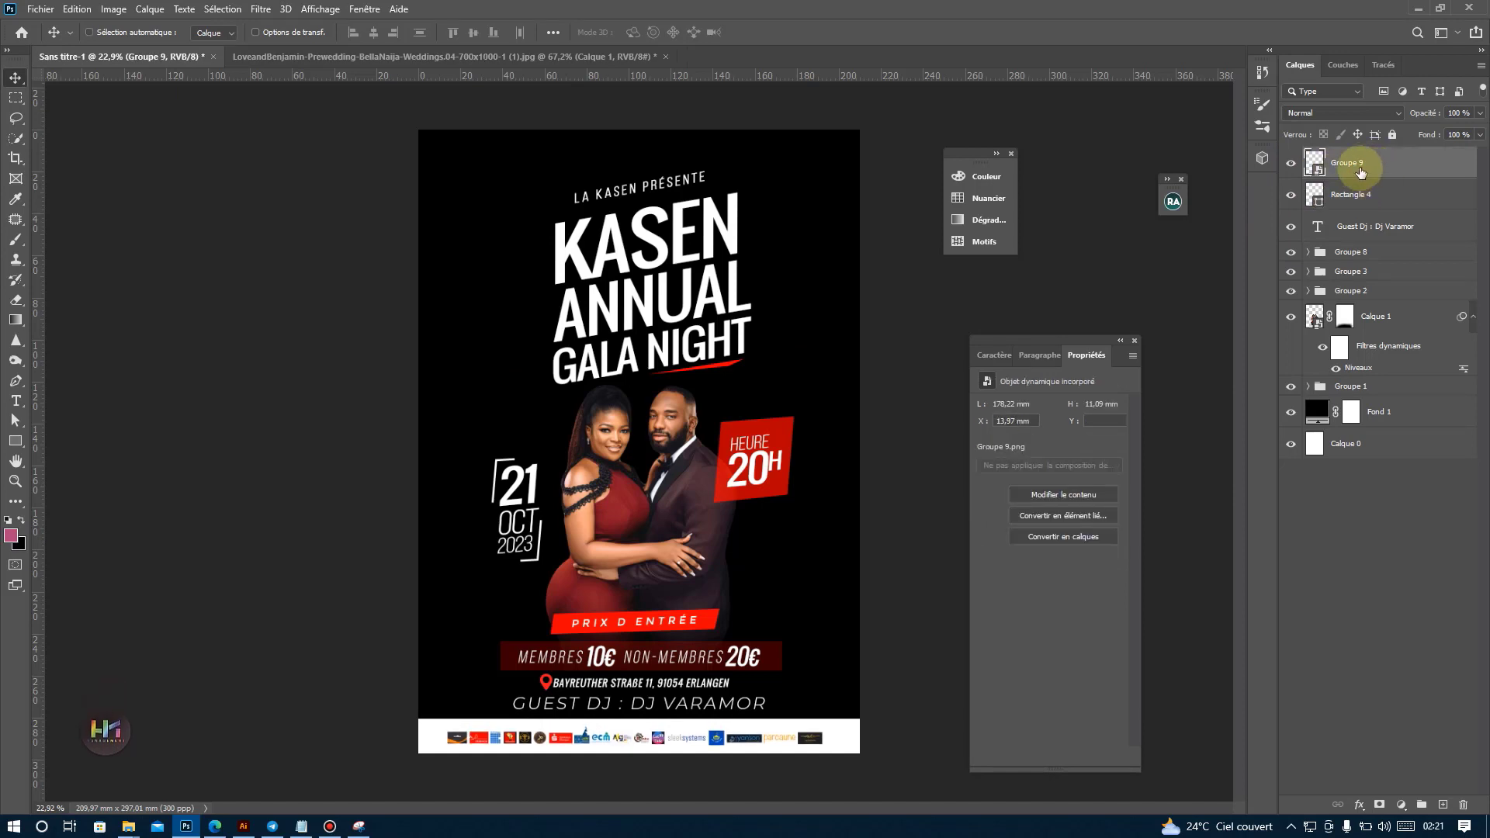
pyautogui.click(1424, 196)
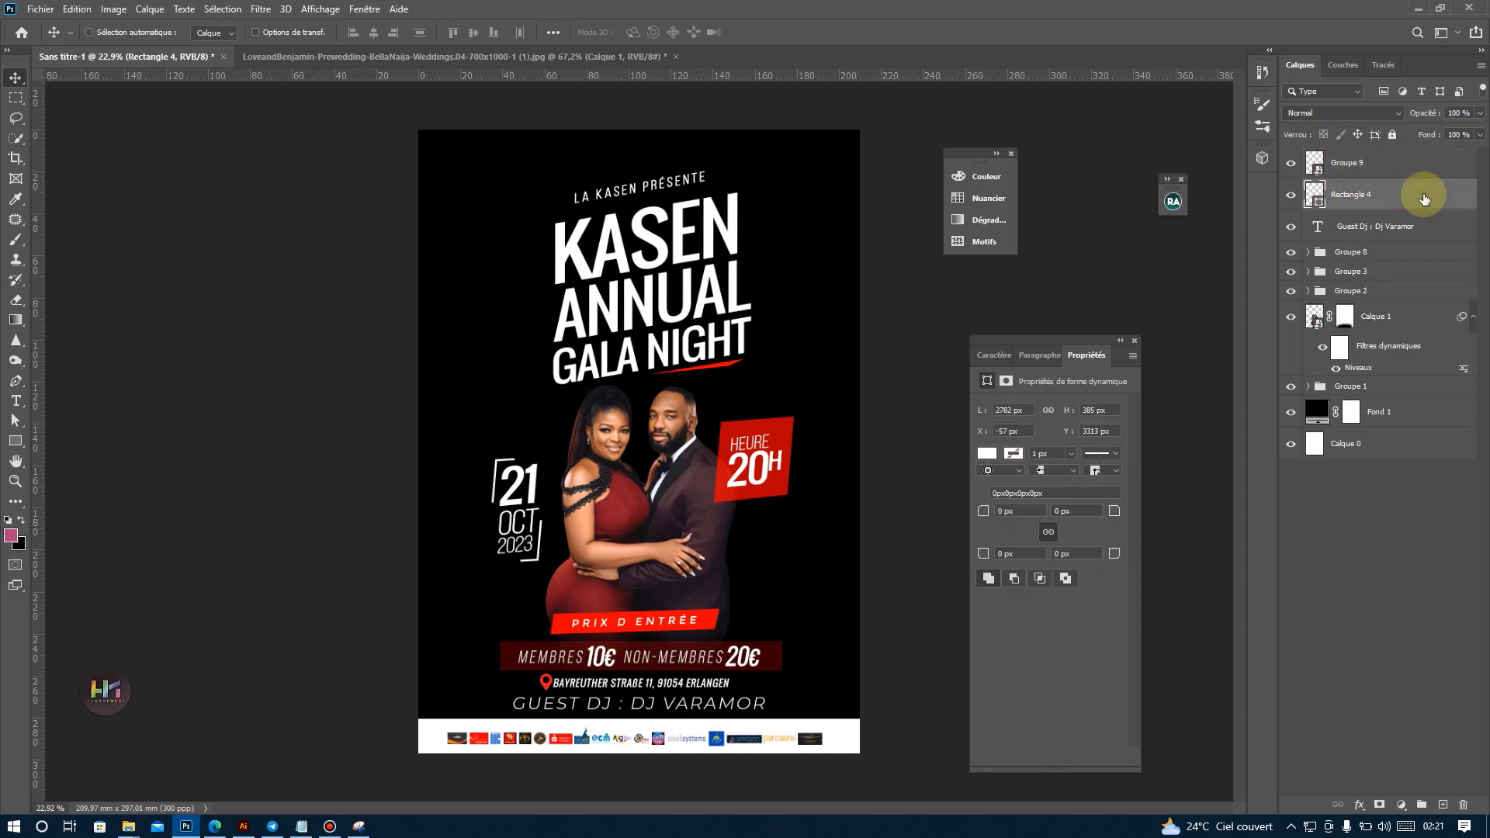
pyautogui.press('Down')
pyautogui.press('Down')
pyautogui.press('Down')
pyautogui.press('Down')
pyautogui.press('Down')
pyautogui.press('Down')
pyautogui.press('Down')
pyautogui.press('Down')
pyautogui.press('Down')
pyautogui.press('Down')
pyautogui.press('Down')
pyautogui.press('Down')
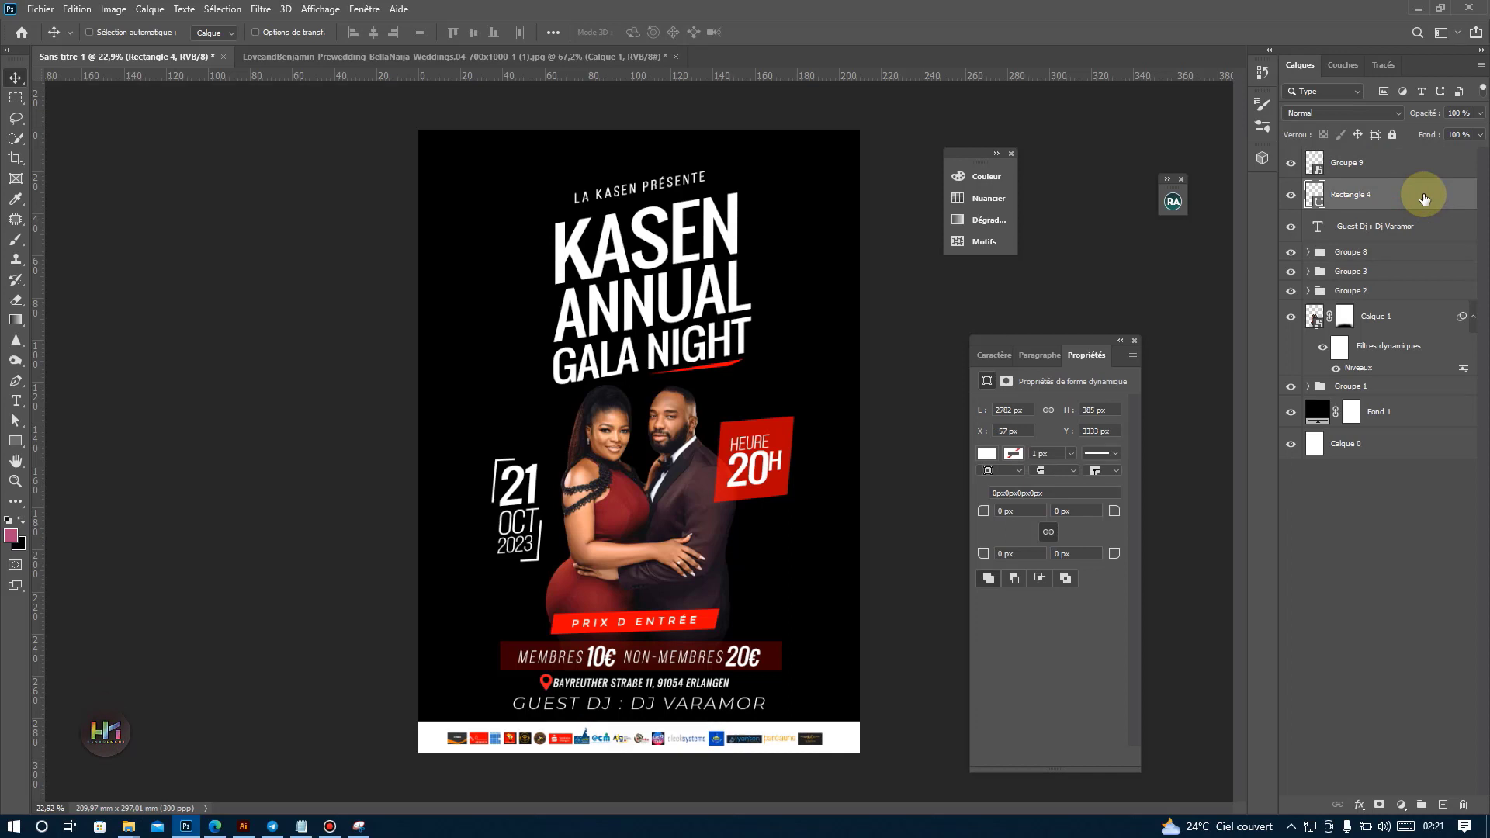
# Group the logo strip with the white rectangle and nudge the group slightly down at the poster's base.
pyautogui.keyDown('shift'); pyautogui.click(1366, 164); pyautogui.keyUp('shift')
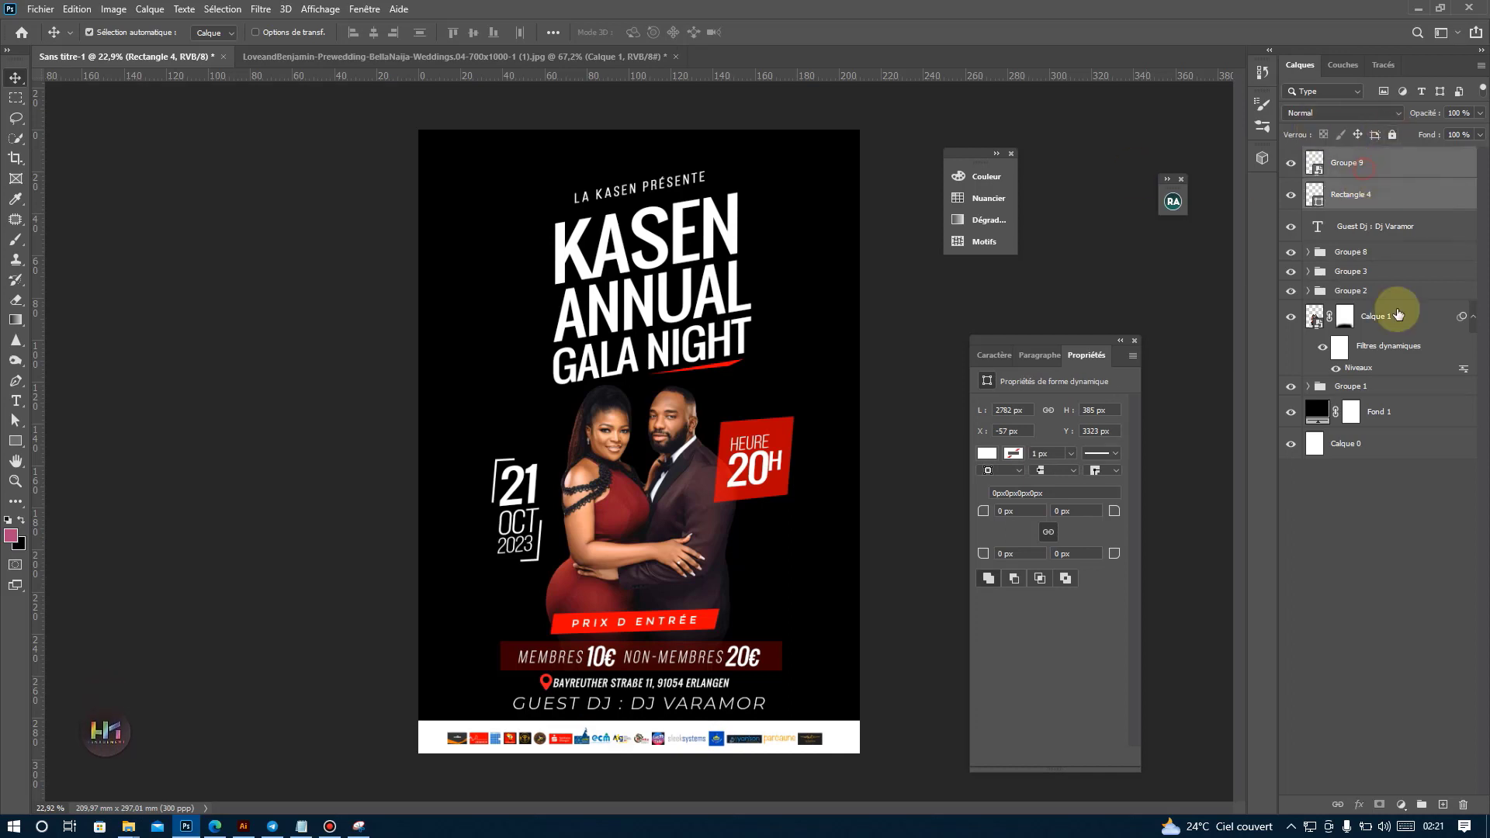
pyautogui.click(1424, 804)
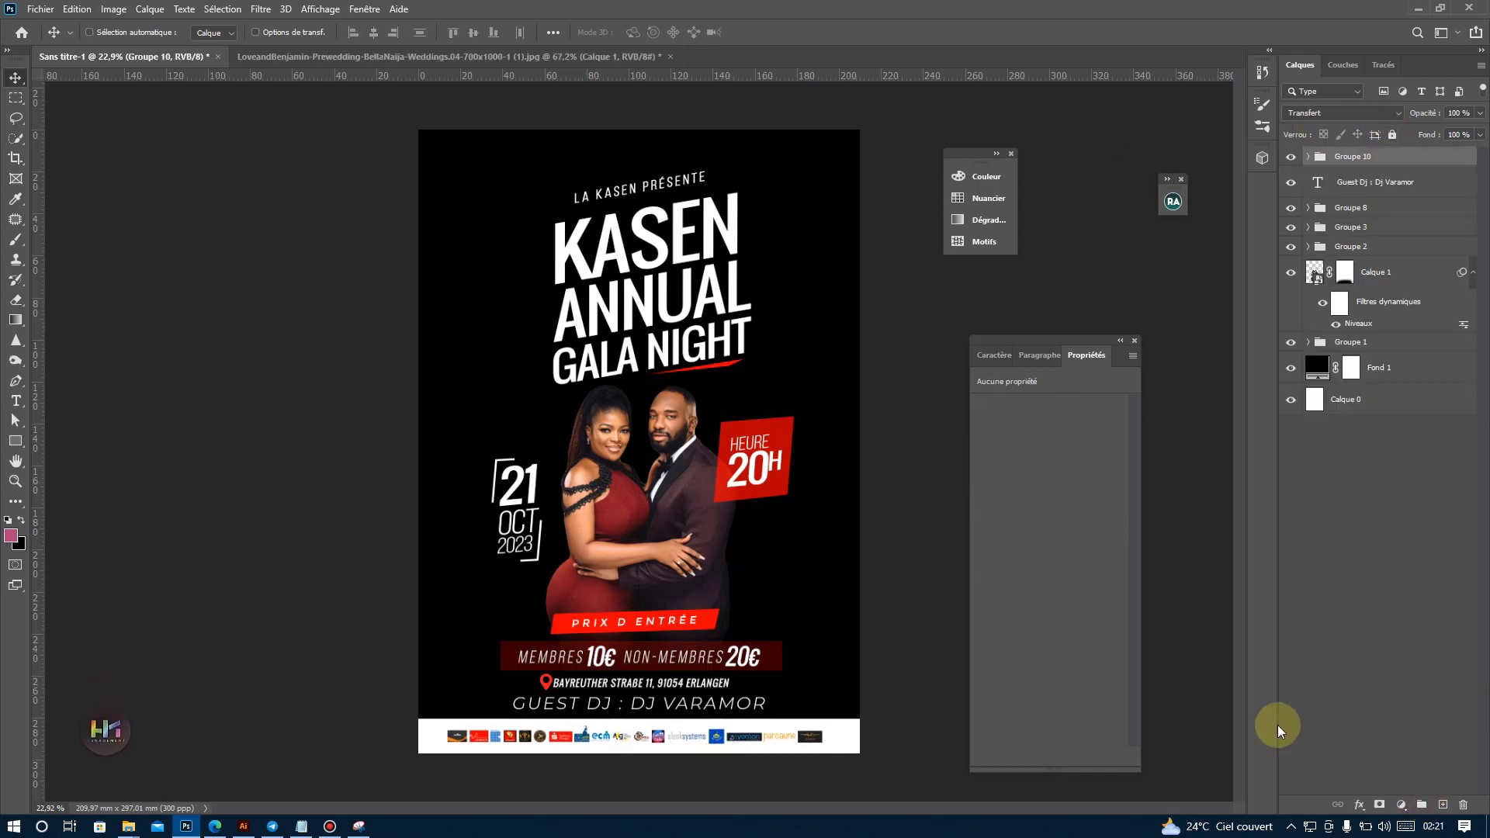
pyautogui.press('Down')
pyautogui.press('Down')
pyautogui.press('Down')
pyautogui.press('Down')
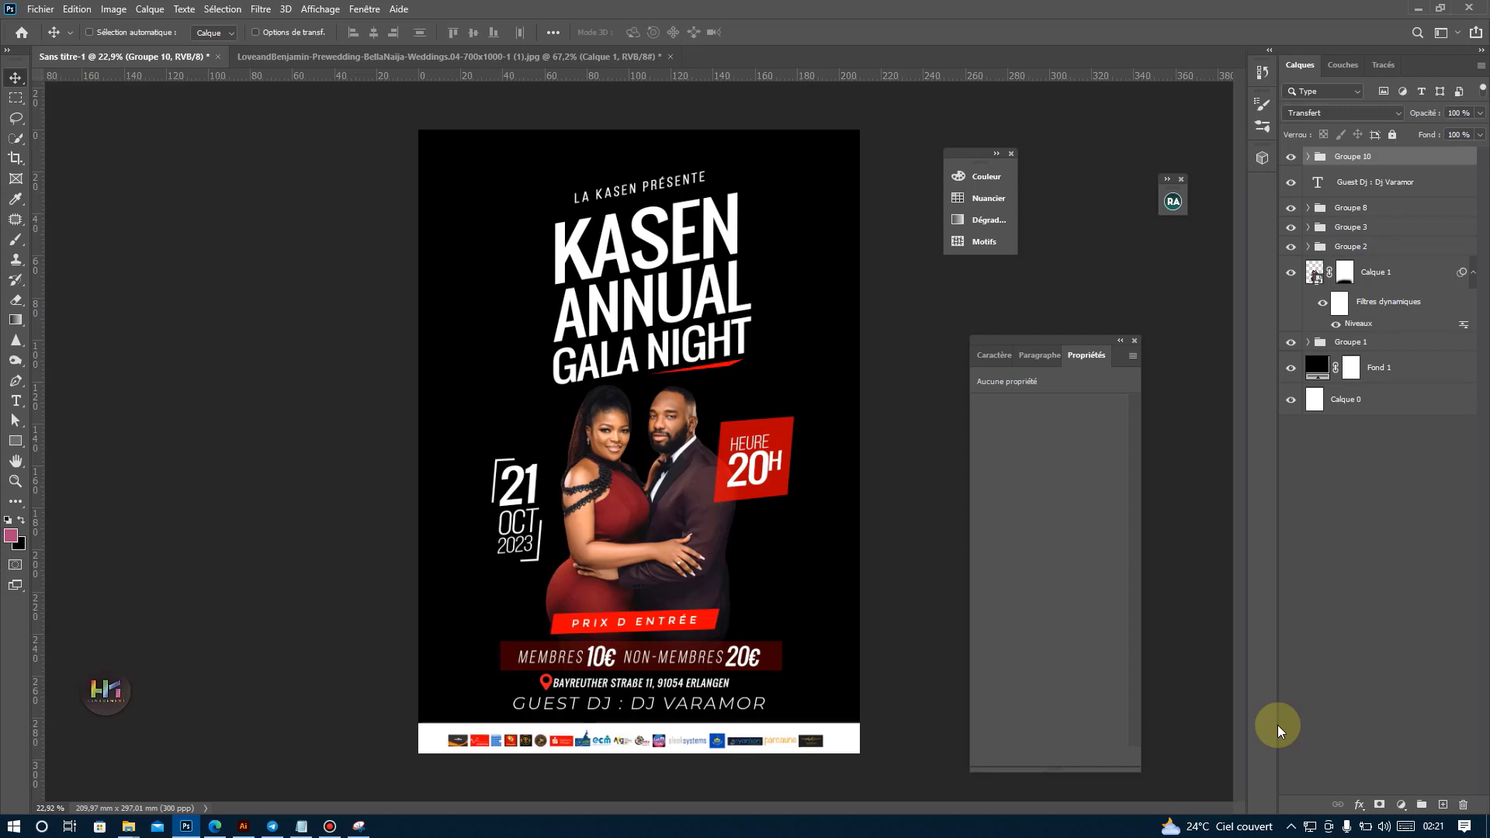
# Move the Guest DJ text layer into Groupe 8 with the prices and address, and nudge the whole group up, clear of the footer.
pyautogui.click(1359, 191)
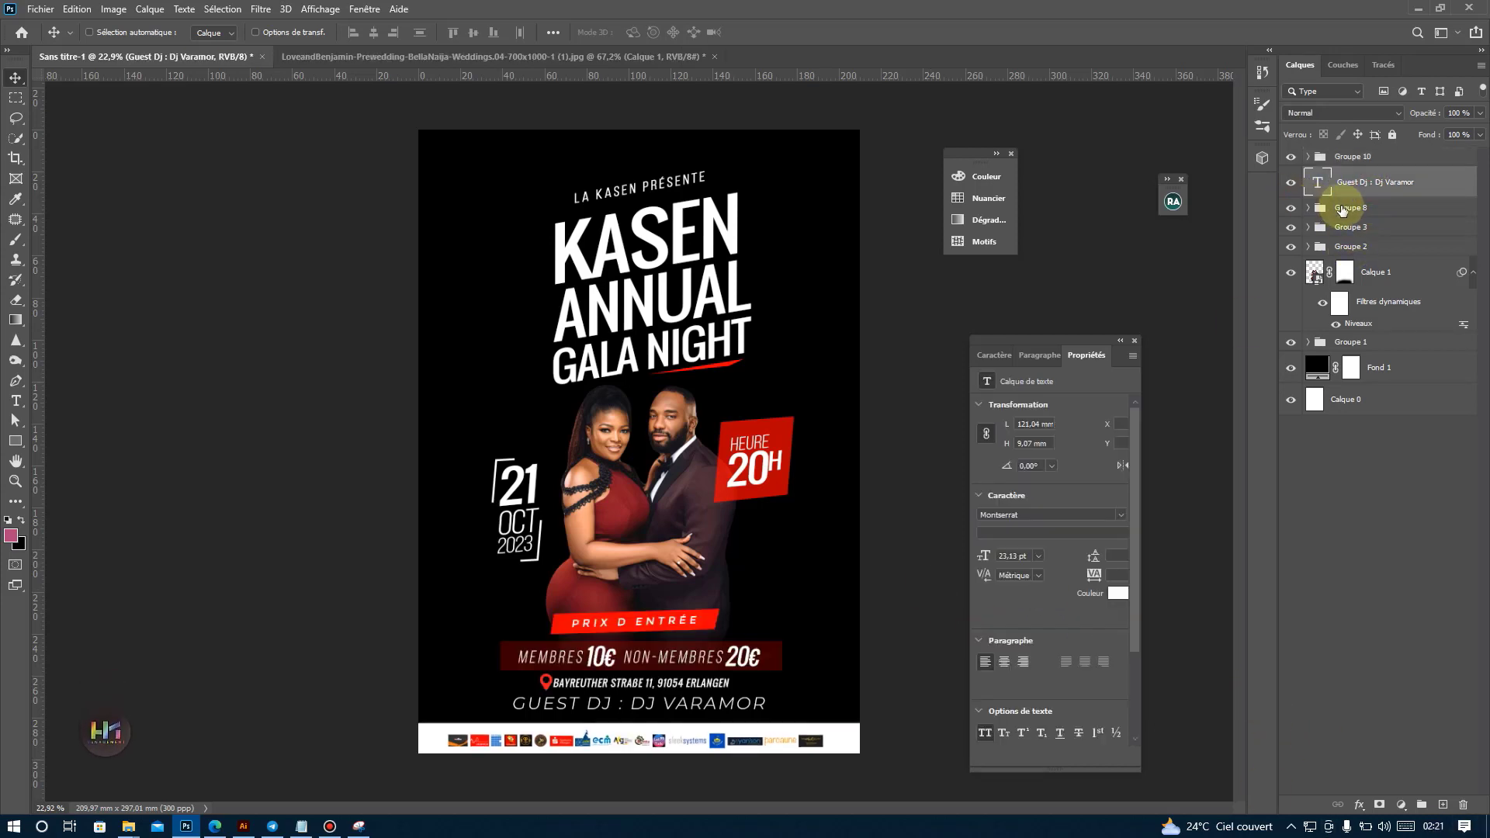
pyautogui.moveTo(1352, 191); pyautogui.dragTo(1354, 208)
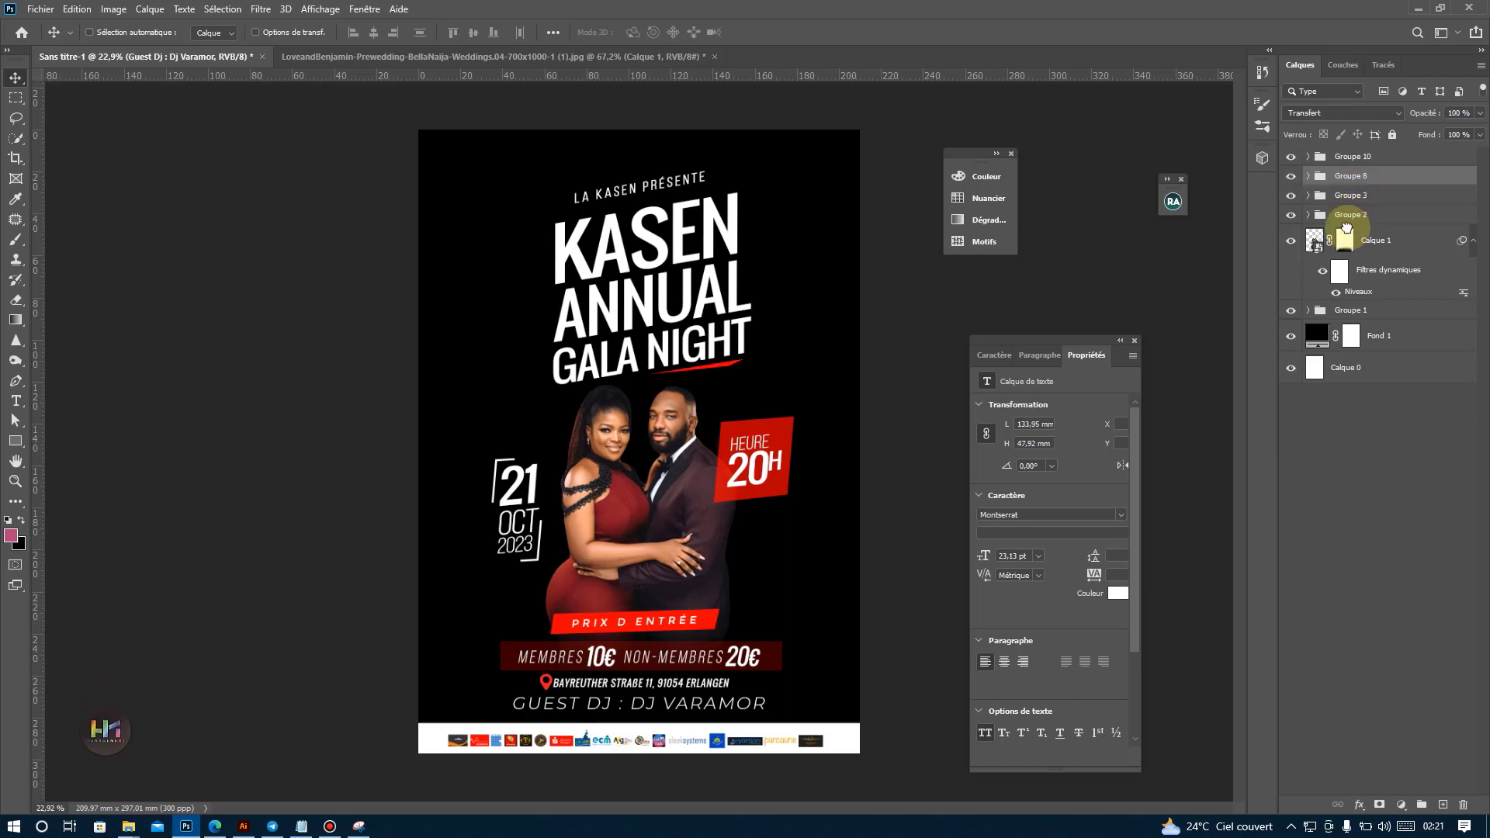
pyautogui.hotkey('shift', 'Up')
pyautogui.hotkey('shift', 'Up')
pyautogui.hotkey('shift', 'Up')
pyautogui.hotkey('shift', 'Up')
pyautogui.hotkey('shift', 'Up')
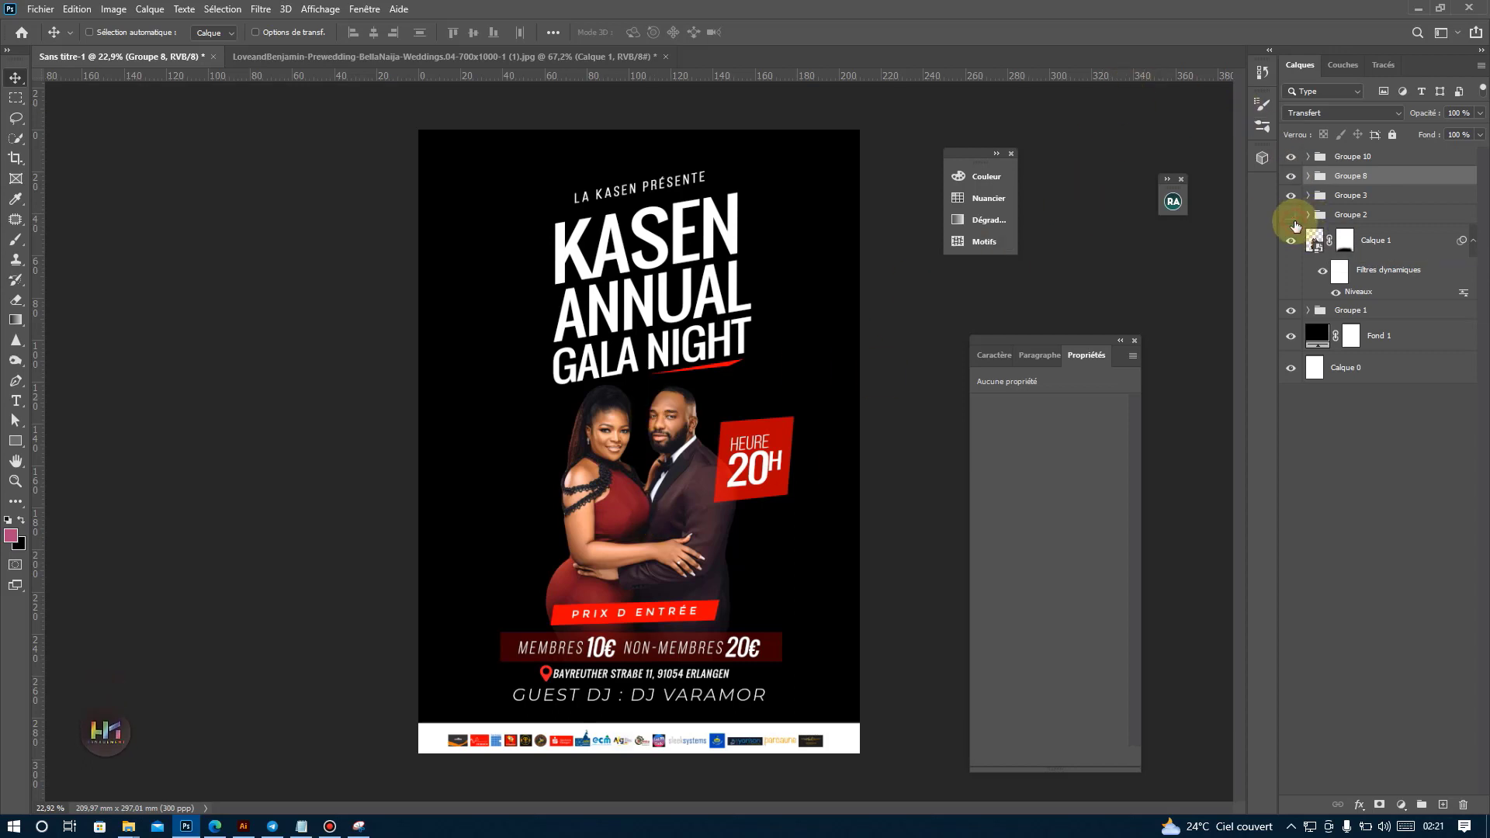
# Toggle the visibility of Groupe 8 and Groupe 3 to check which poster elements each group contains.
pyautogui.click(1291, 177)
pyautogui.click(1291, 177)
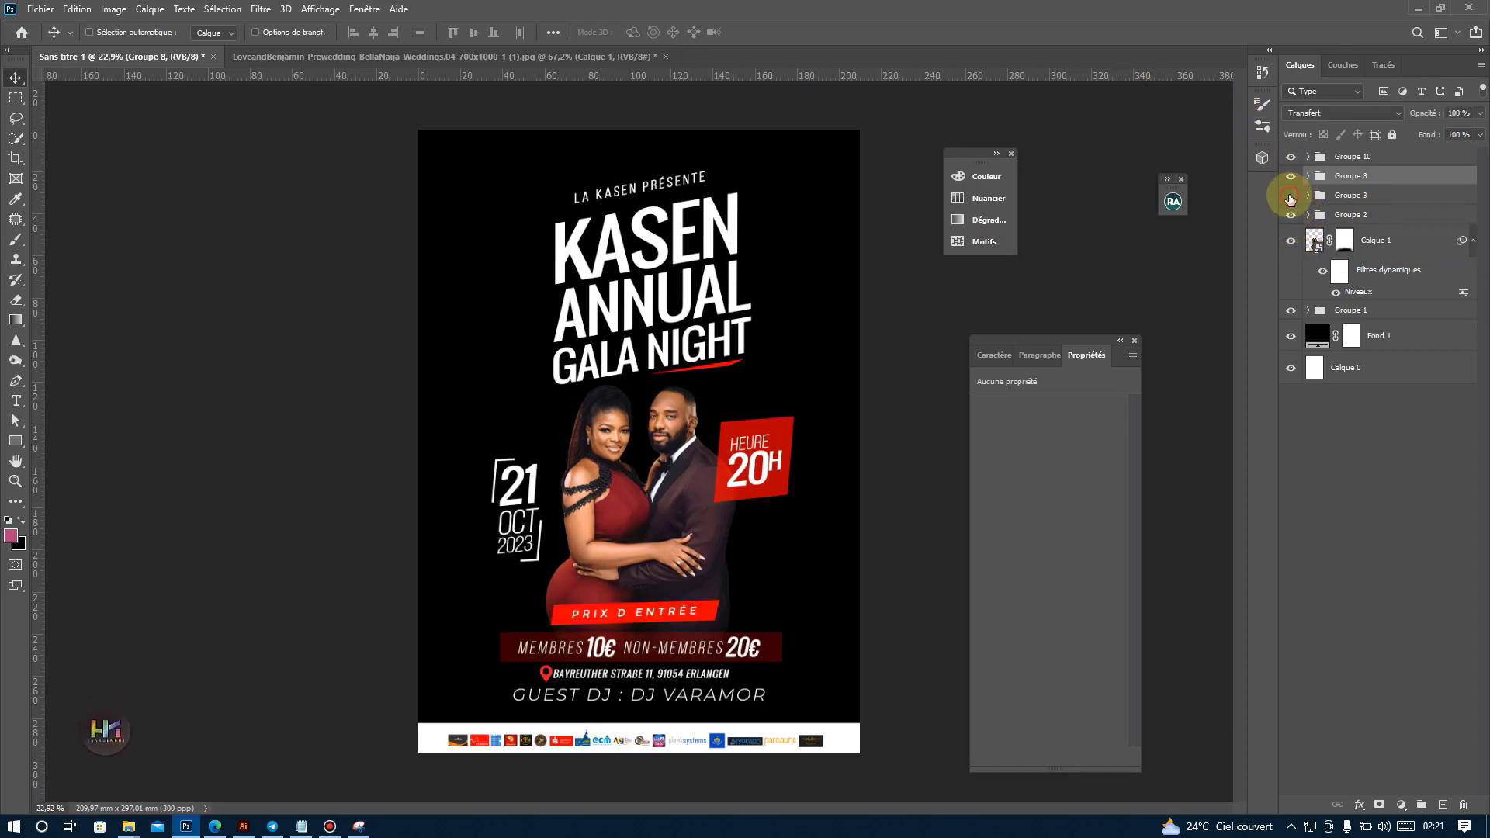
pyautogui.click(1291, 196)
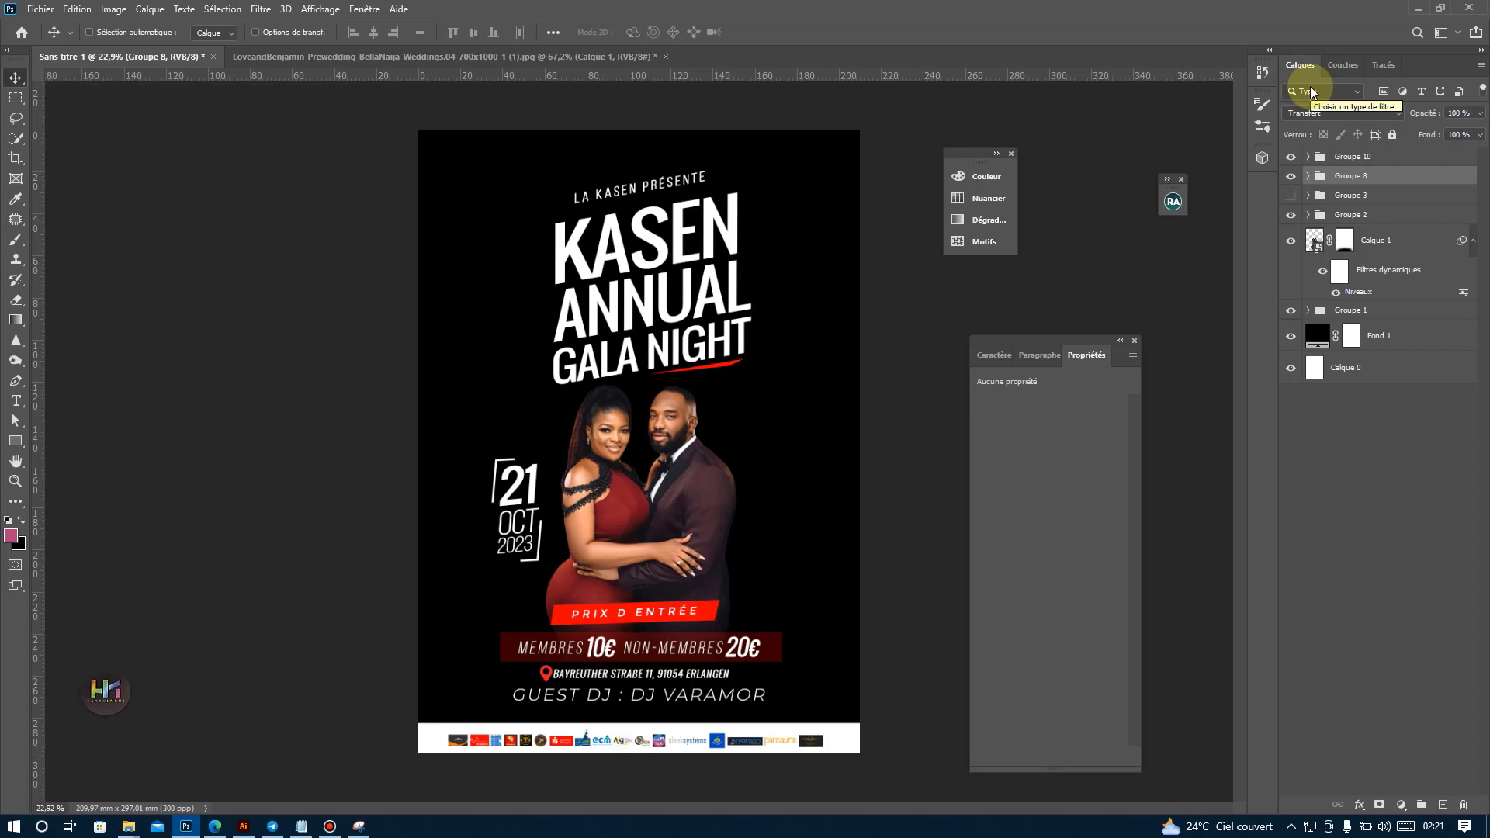
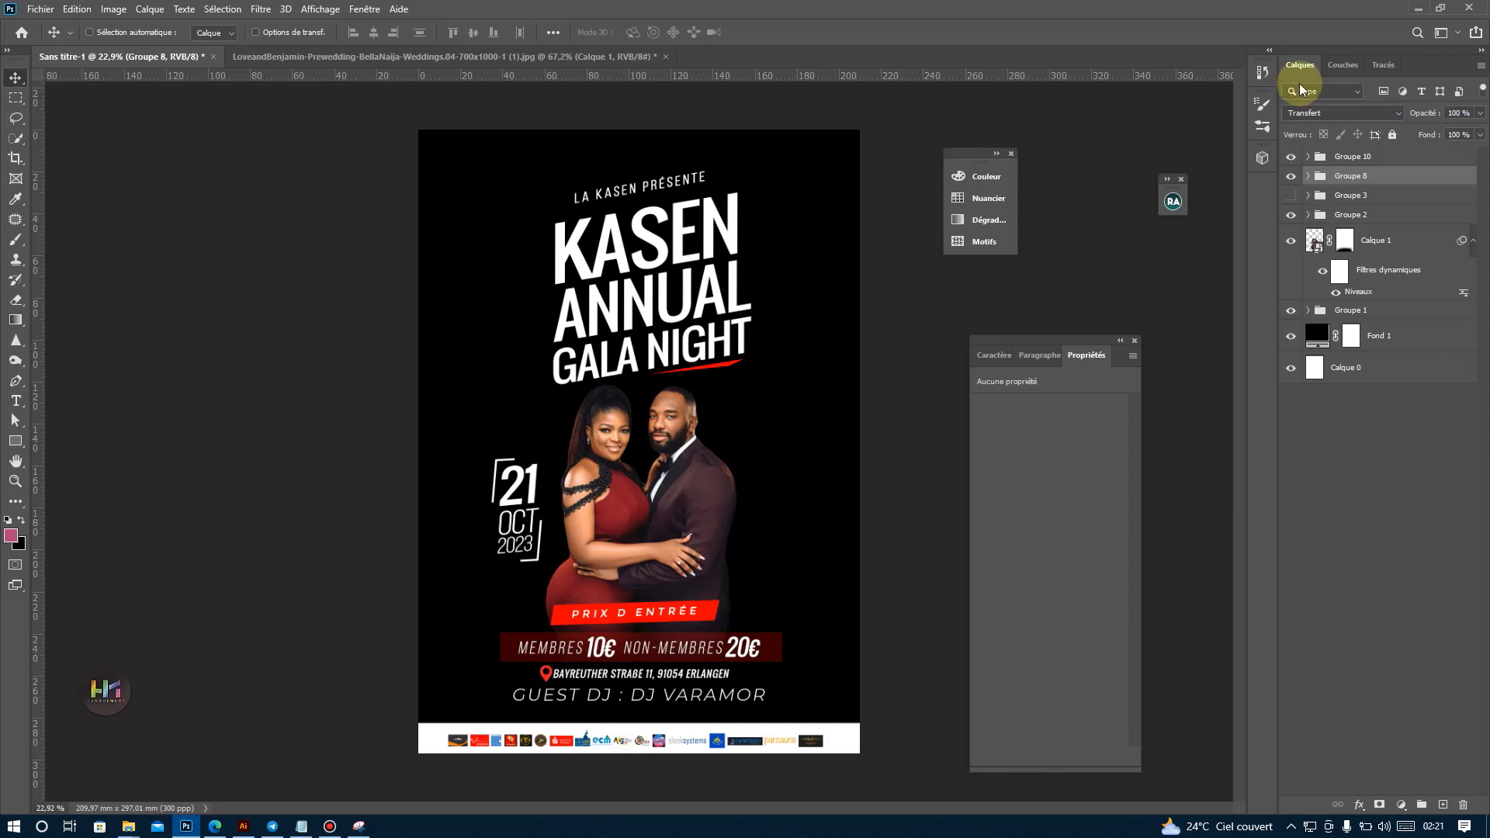
# Toggle layer groups to locate the title's group and scale the title in Groupe 1 down slightly.
pyautogui.click(1292, 176)
pyautogui.click(1293, 175)
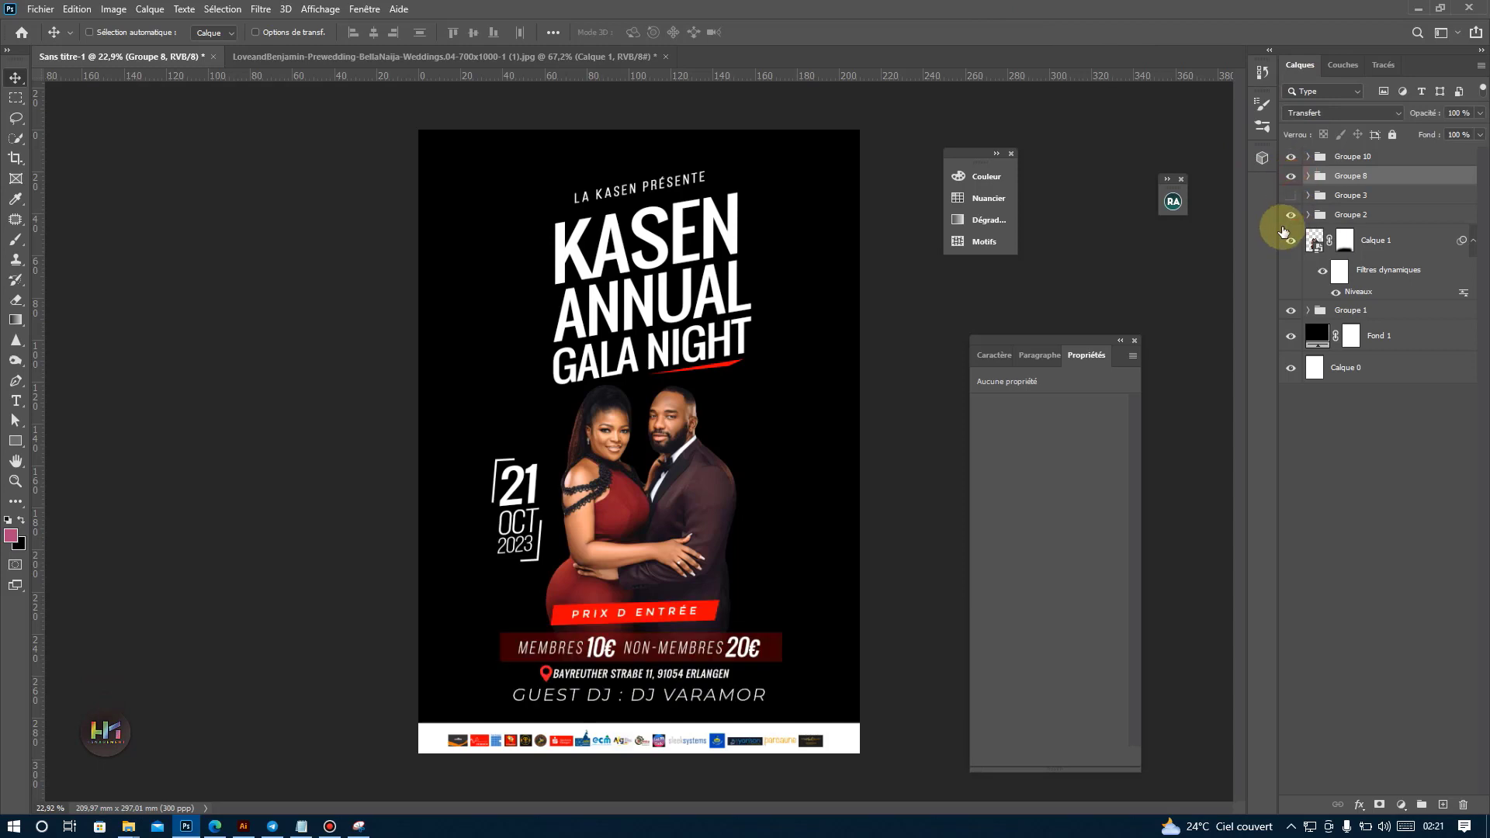
pyautogui.click(1284, 216)
pyautogui.click(1287, 313)
pyautogui.click(1287, 313)
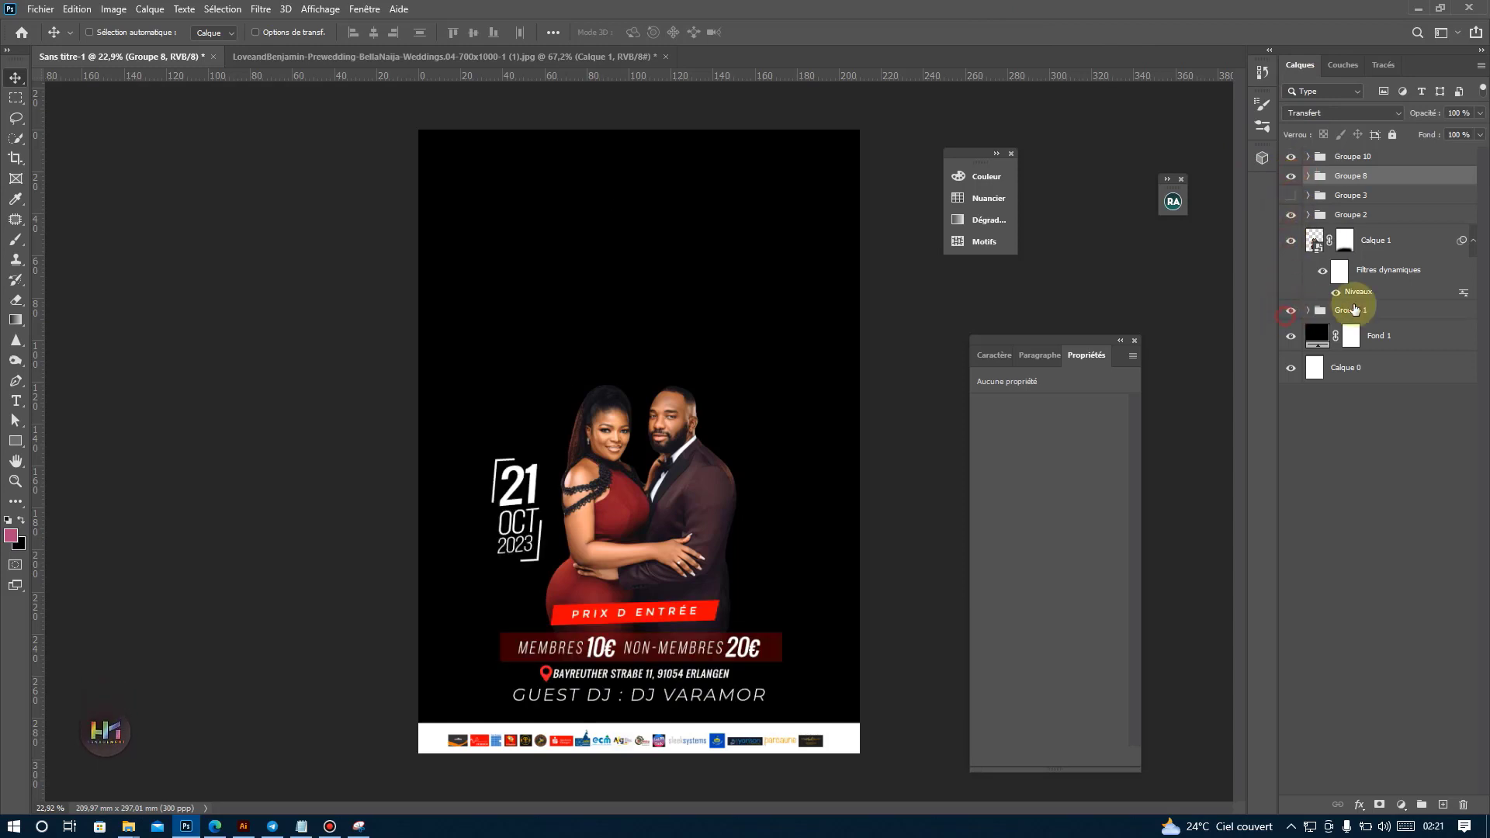
pyautogui.click(1375, 300)
pyautogui.click(1376, 307)
pyautogui.hotkey('ctrl', 't')
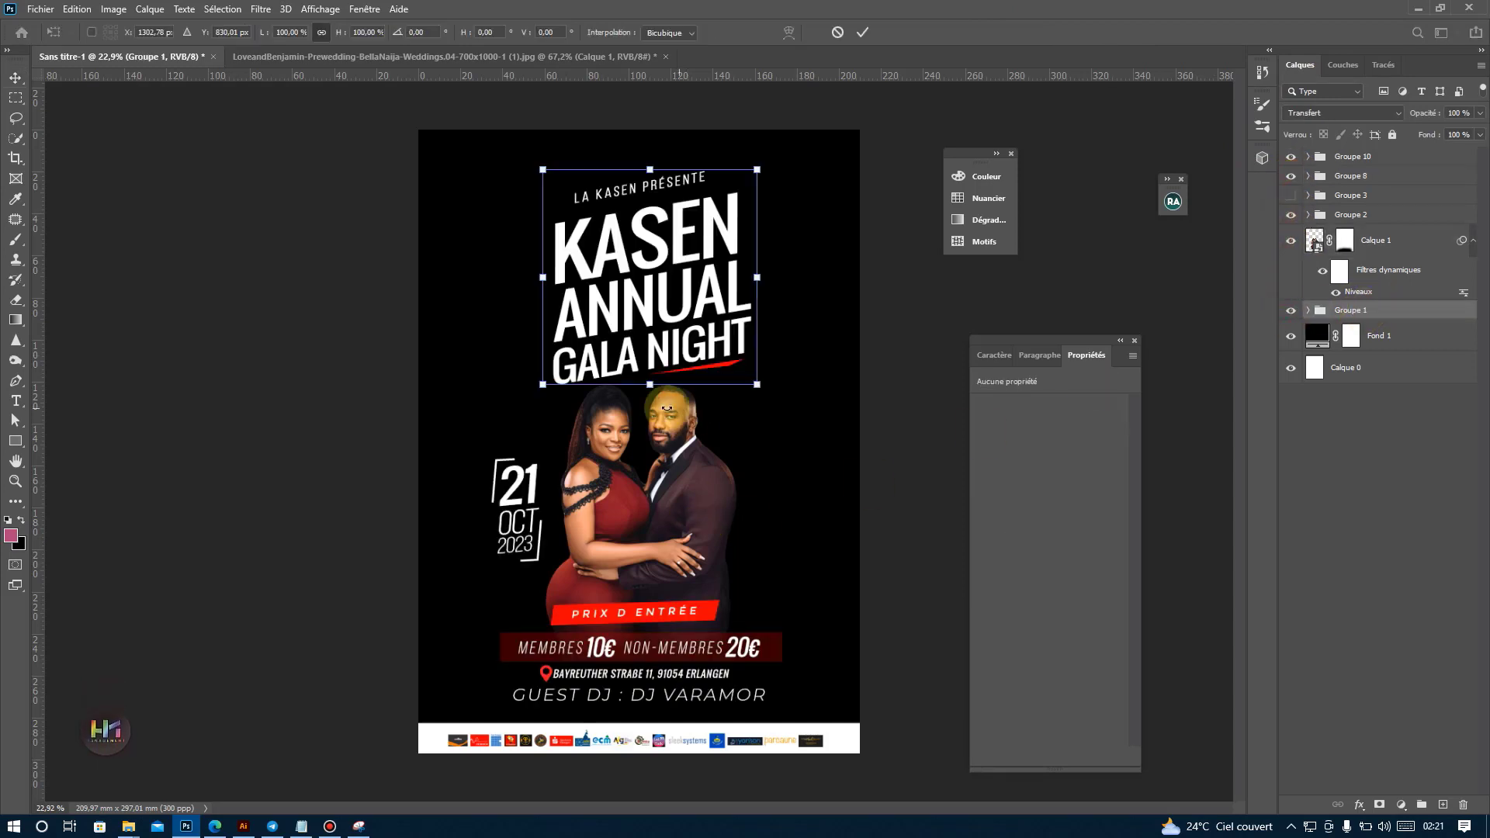
pyautogui.moveTo(649, 381); pyautogui.dragTo(664, 332)
pyautogui.press('Return')
# Move the couple slightly up towards the title and show Groupe 3 with the 20H badge again.
pyautogui.moveTo(697, 485); pyautogui.dragTo(700, 477)
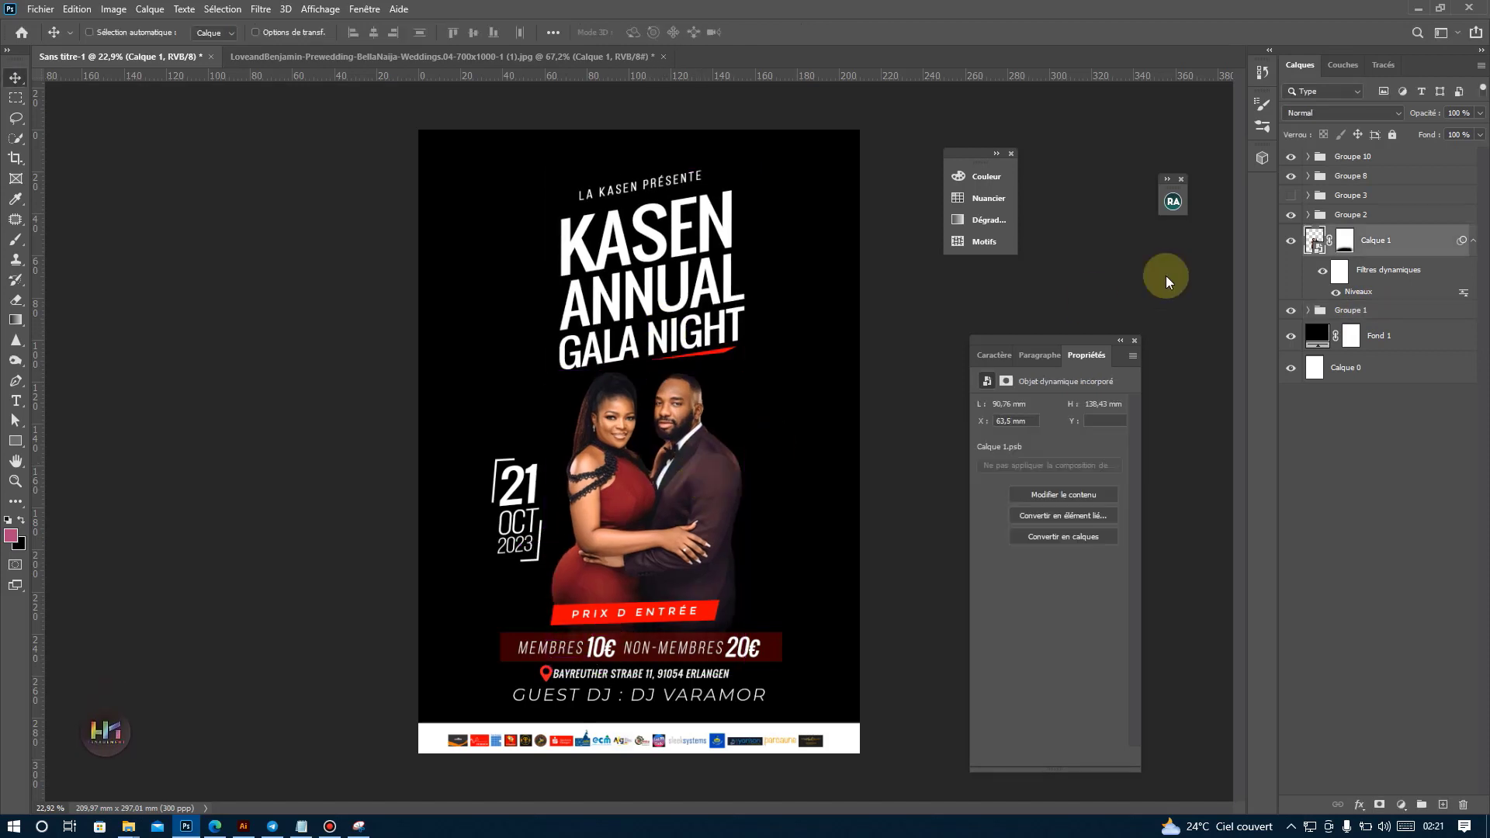
pyautogui.click(1290, 196)
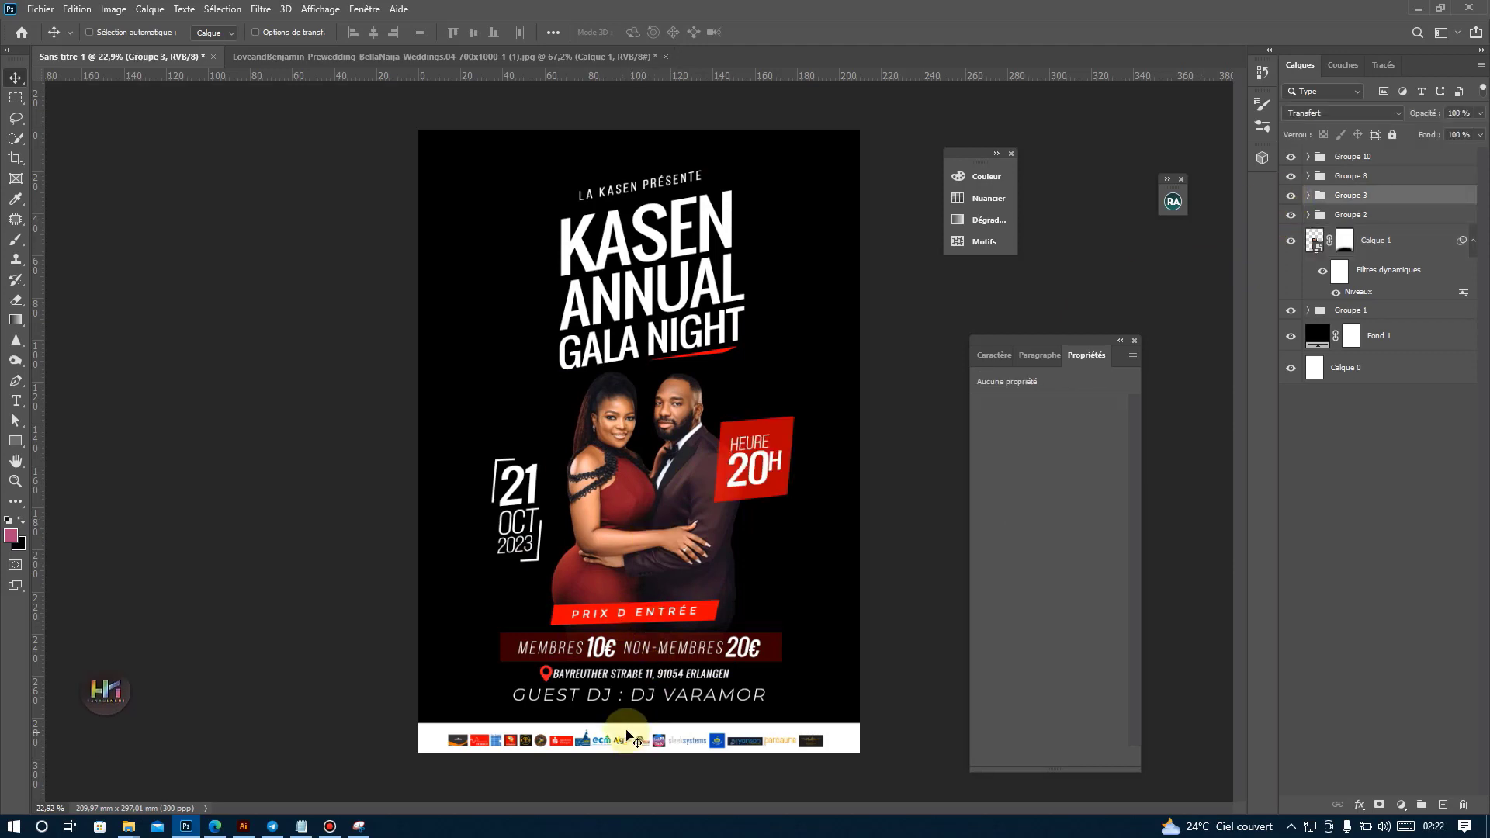
# Place the golden-lights image c3396b67a05c9ba417dece3e86afd38c from the tuto folder above Fond 1 and enlarge it to cover the whole poster.
pyautogui.keyDown('ctrl'); pyautogui.click(812, 572); pyautogui.keyUp('ctrl')
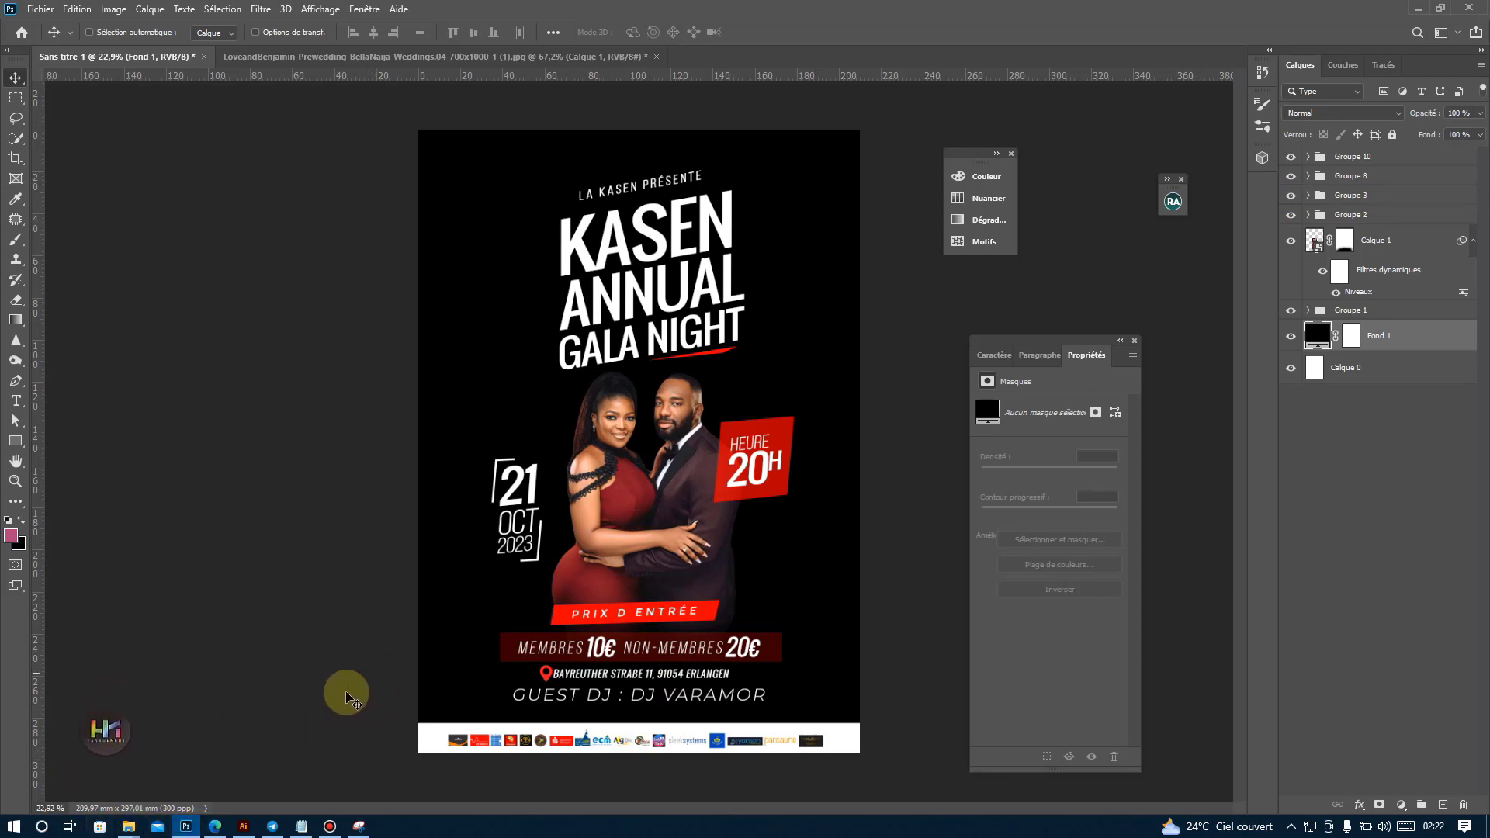
pyautogui.moveTo(130, 825)
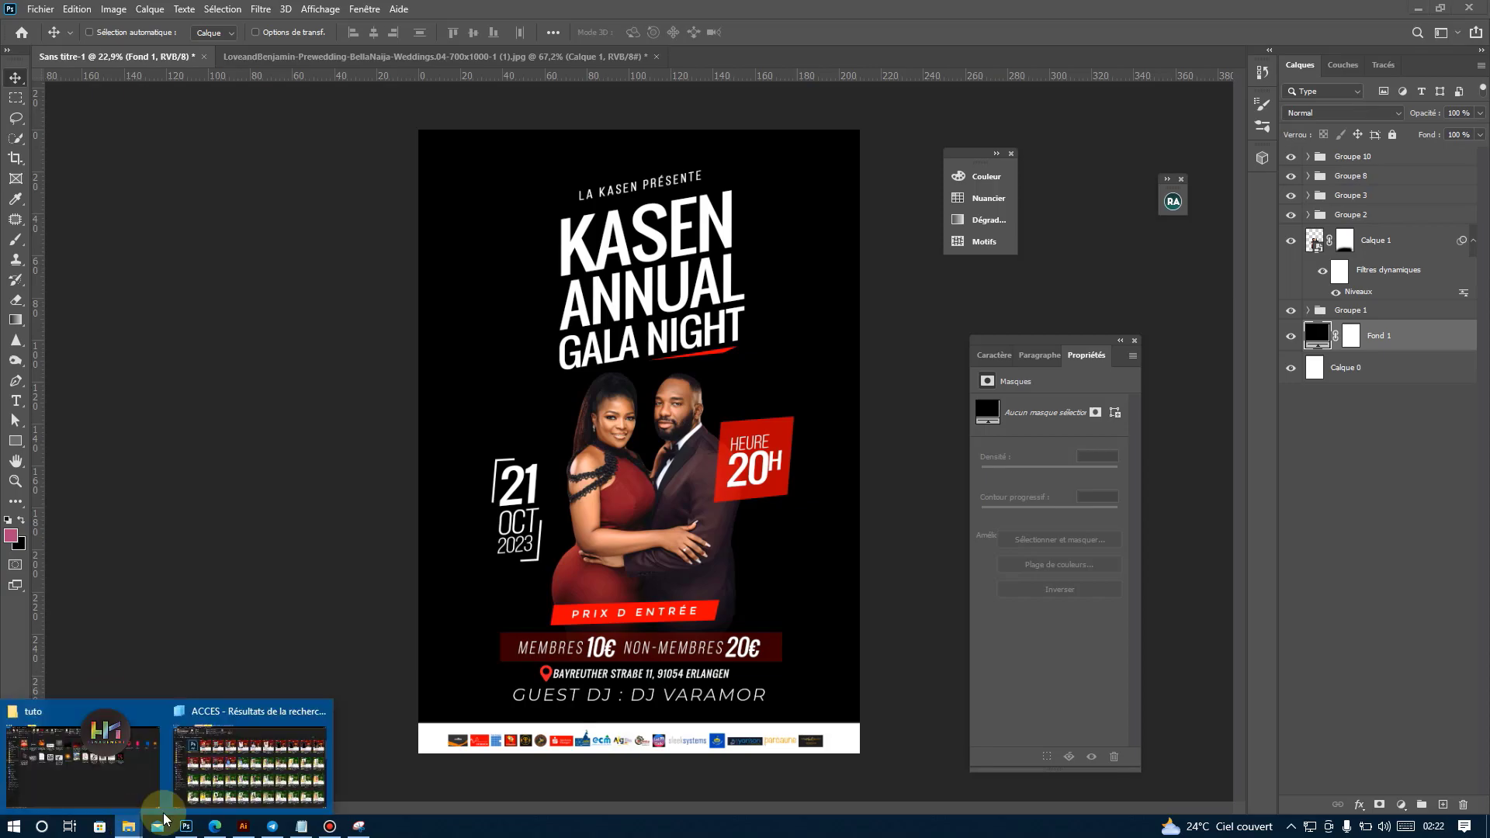
pyautogui.click(83, 749)
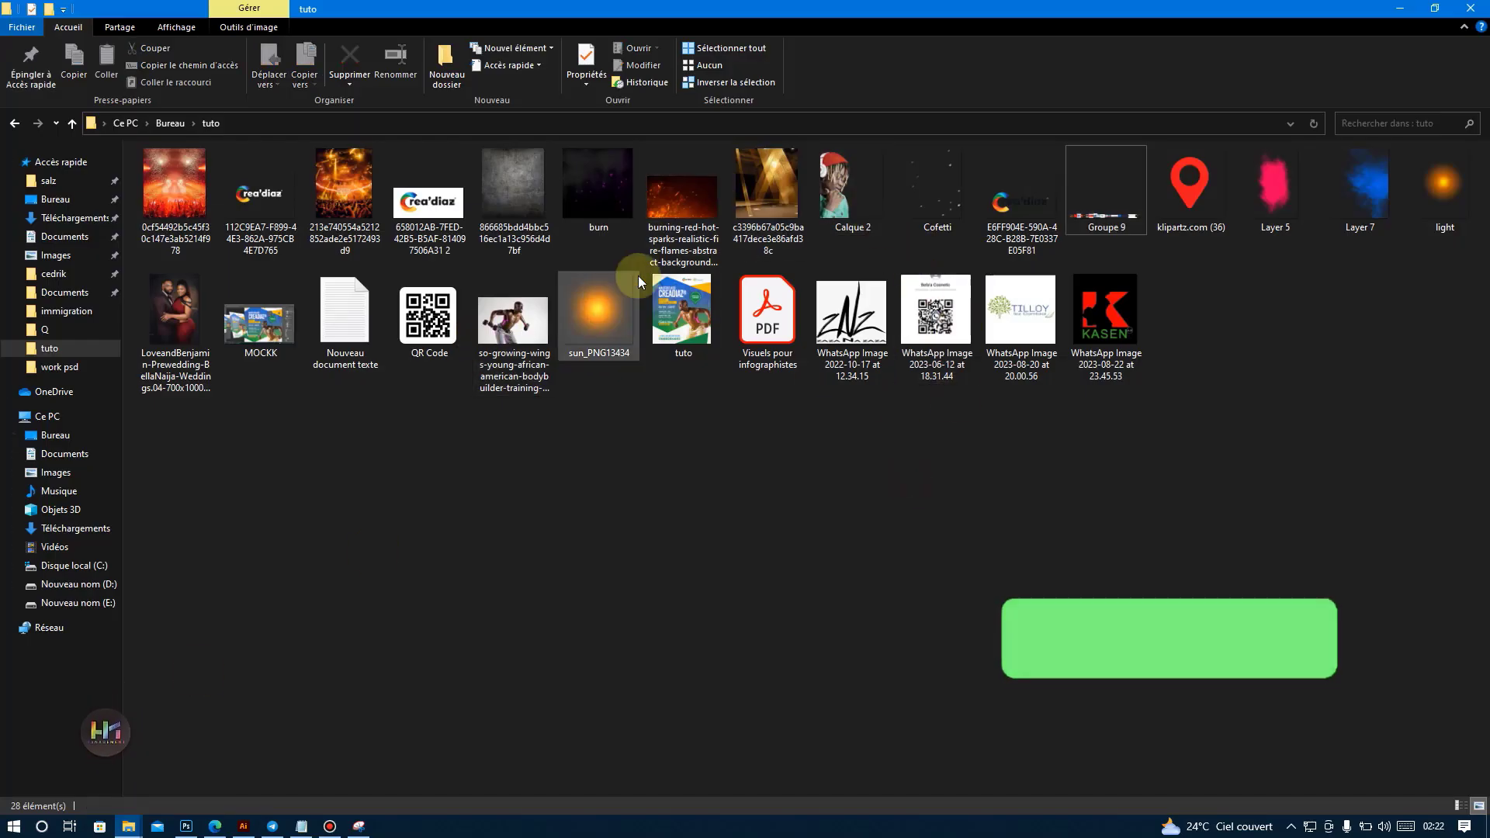
pyautogui.moveTo(769, 203); pyautogui.dragTo(669, 388)
pyautogui.moveTo(647, 192); pyautogui.dragTo(648, 117)
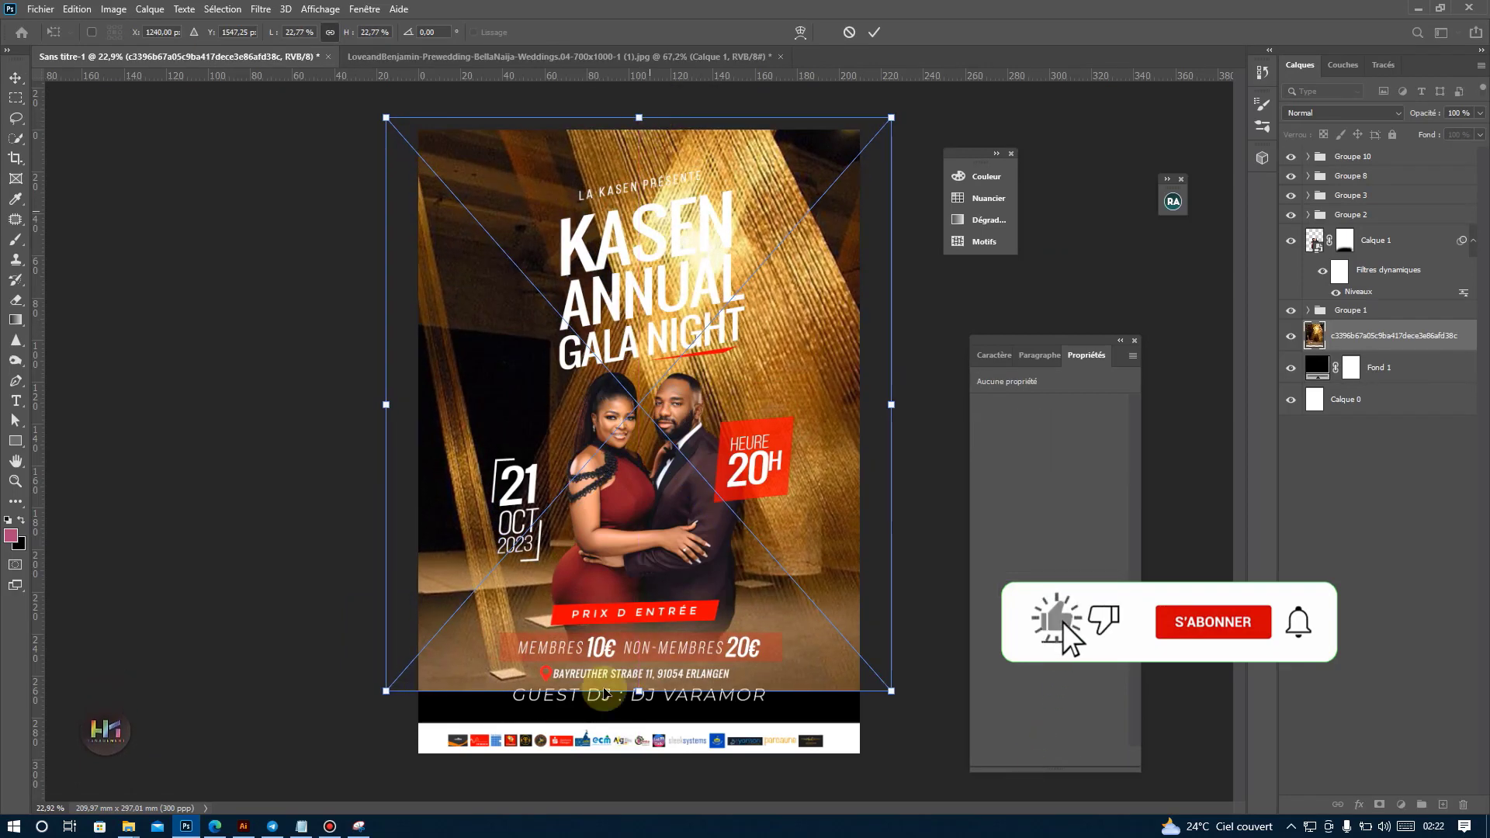
pyautogui.moveTo(639, 692); pyautogui.dragTo(617, 803)
pyautogui.press('Return')
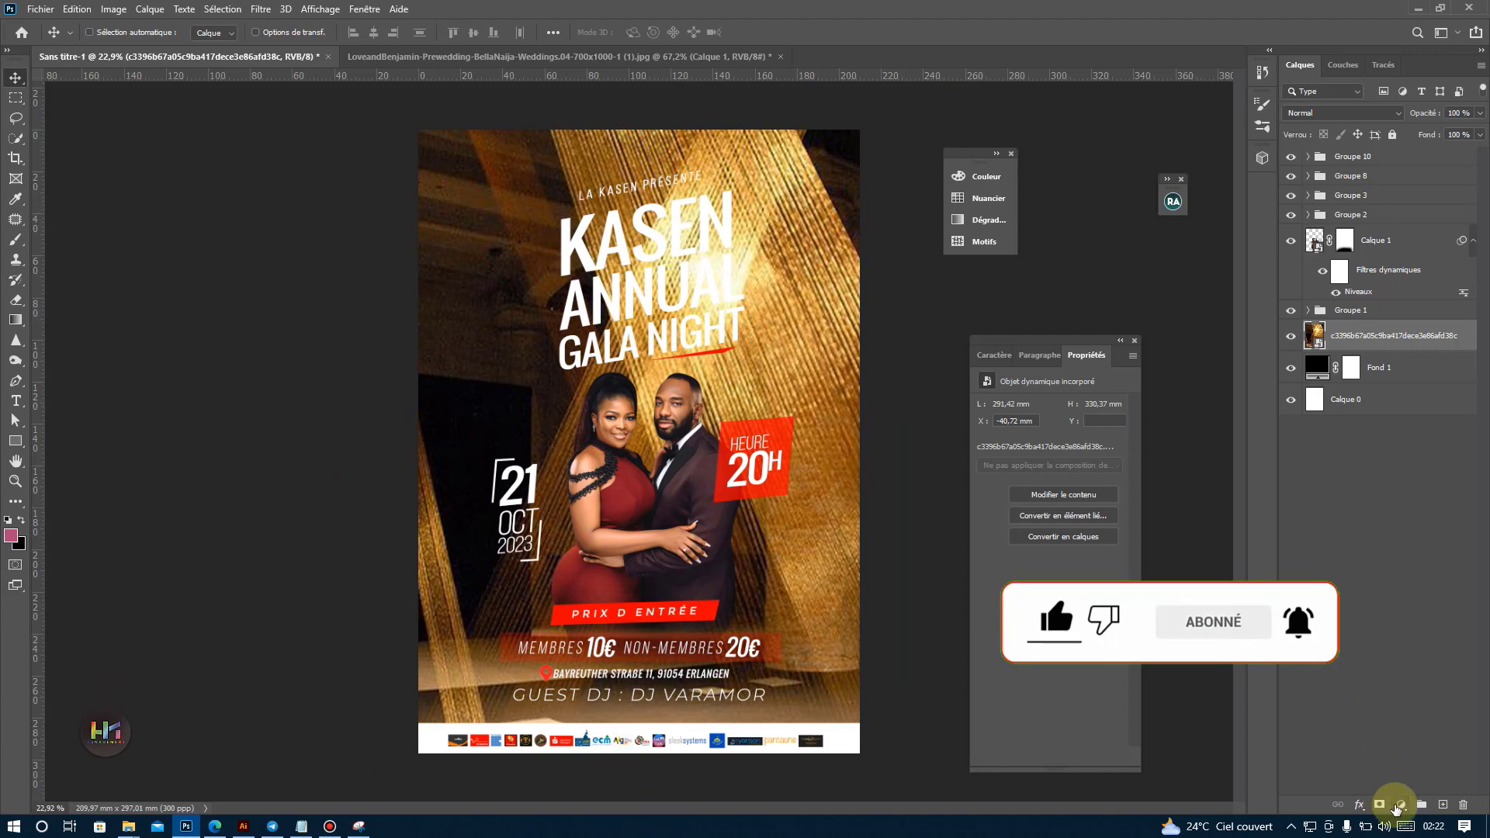
# Swap the foreground and background colours so the foreground is black (000000).
pyautogui.click(21, 519)
pyautogui.click(11, 535)
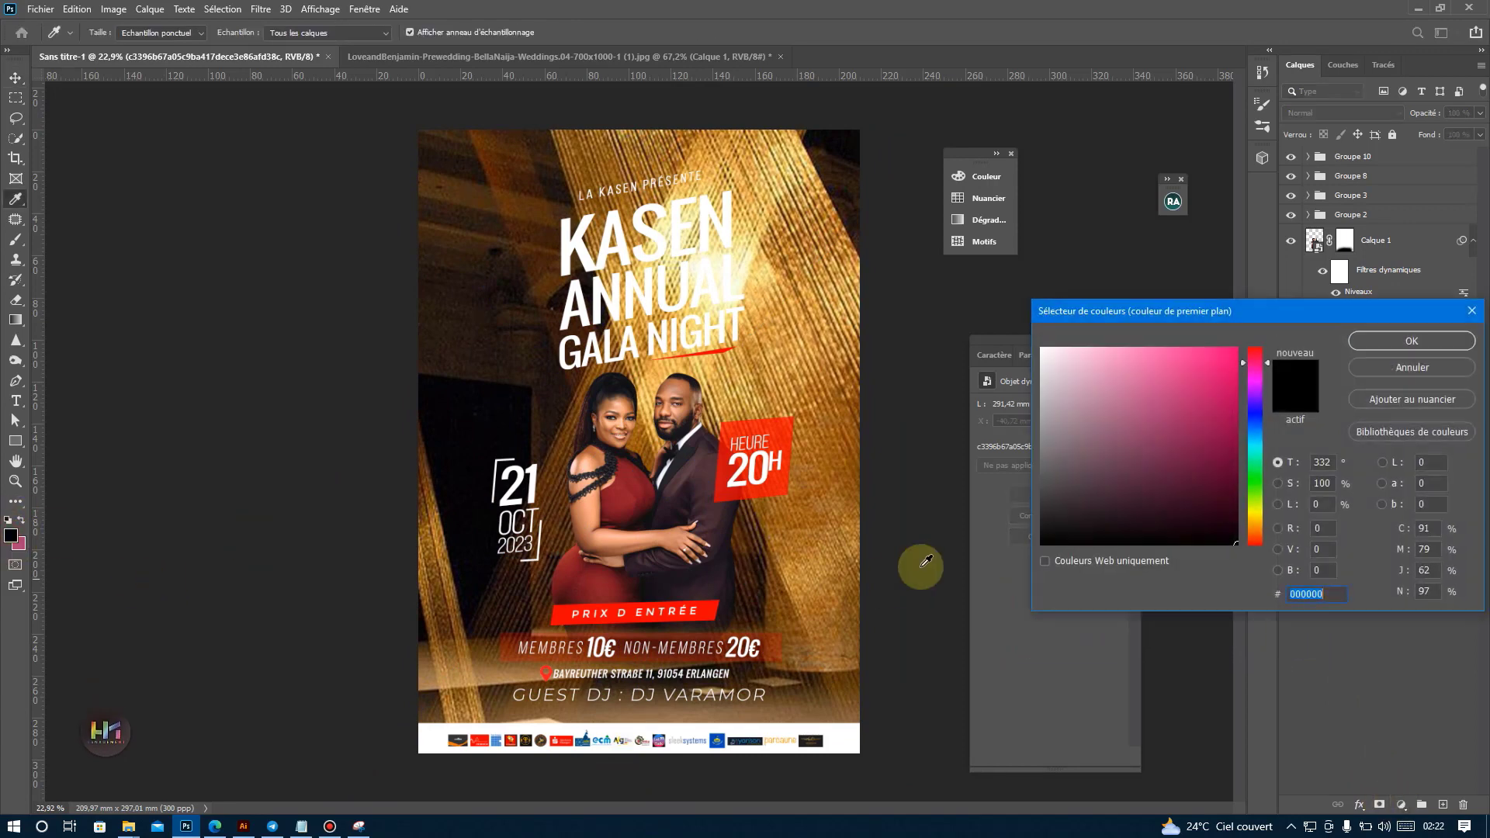
pyautogui.click(1404, 343)
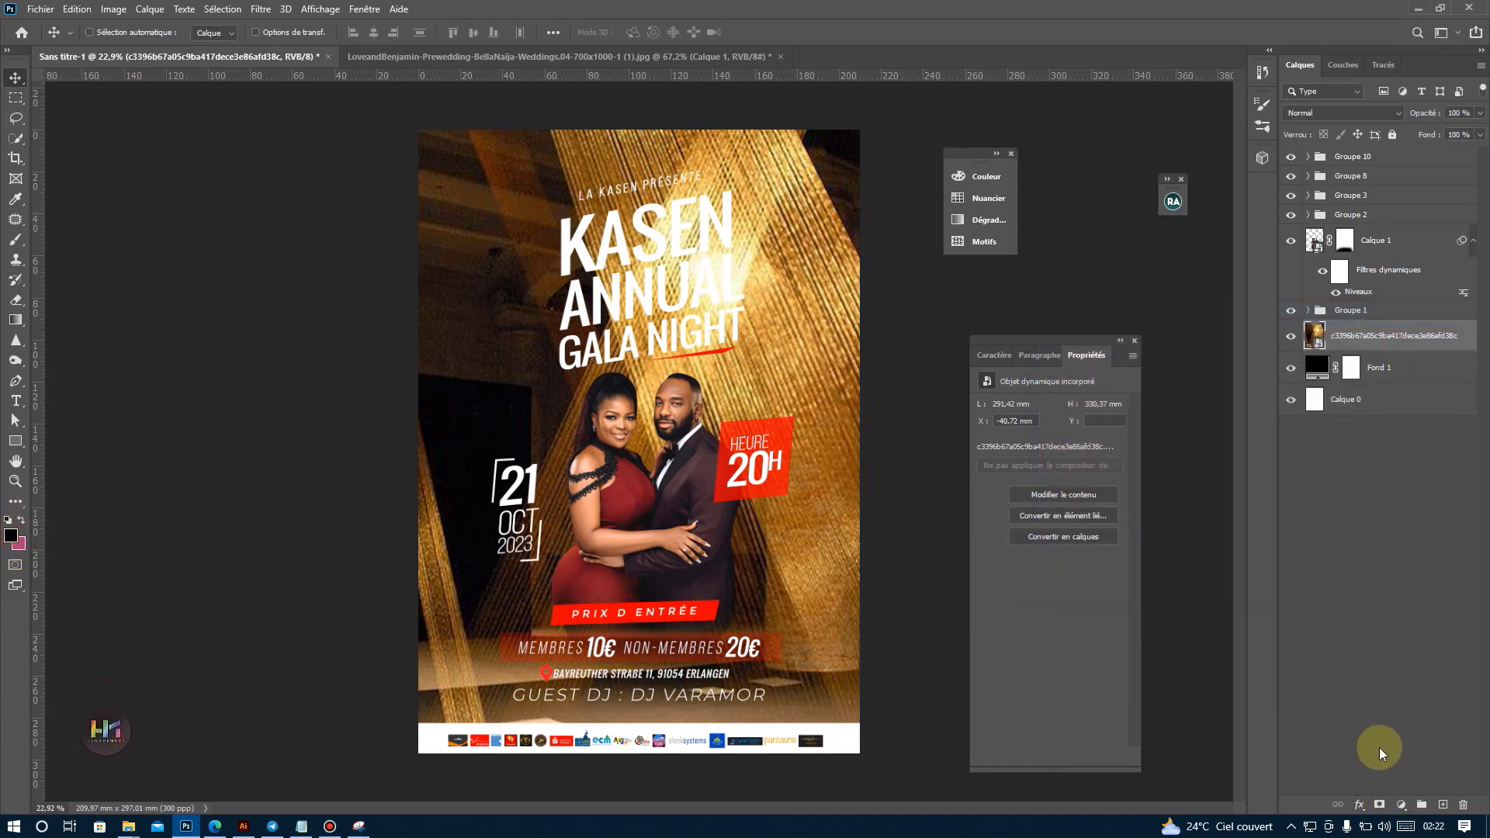
pyautogui.click(1400, 805)
pyautogui.click(1376, 532)
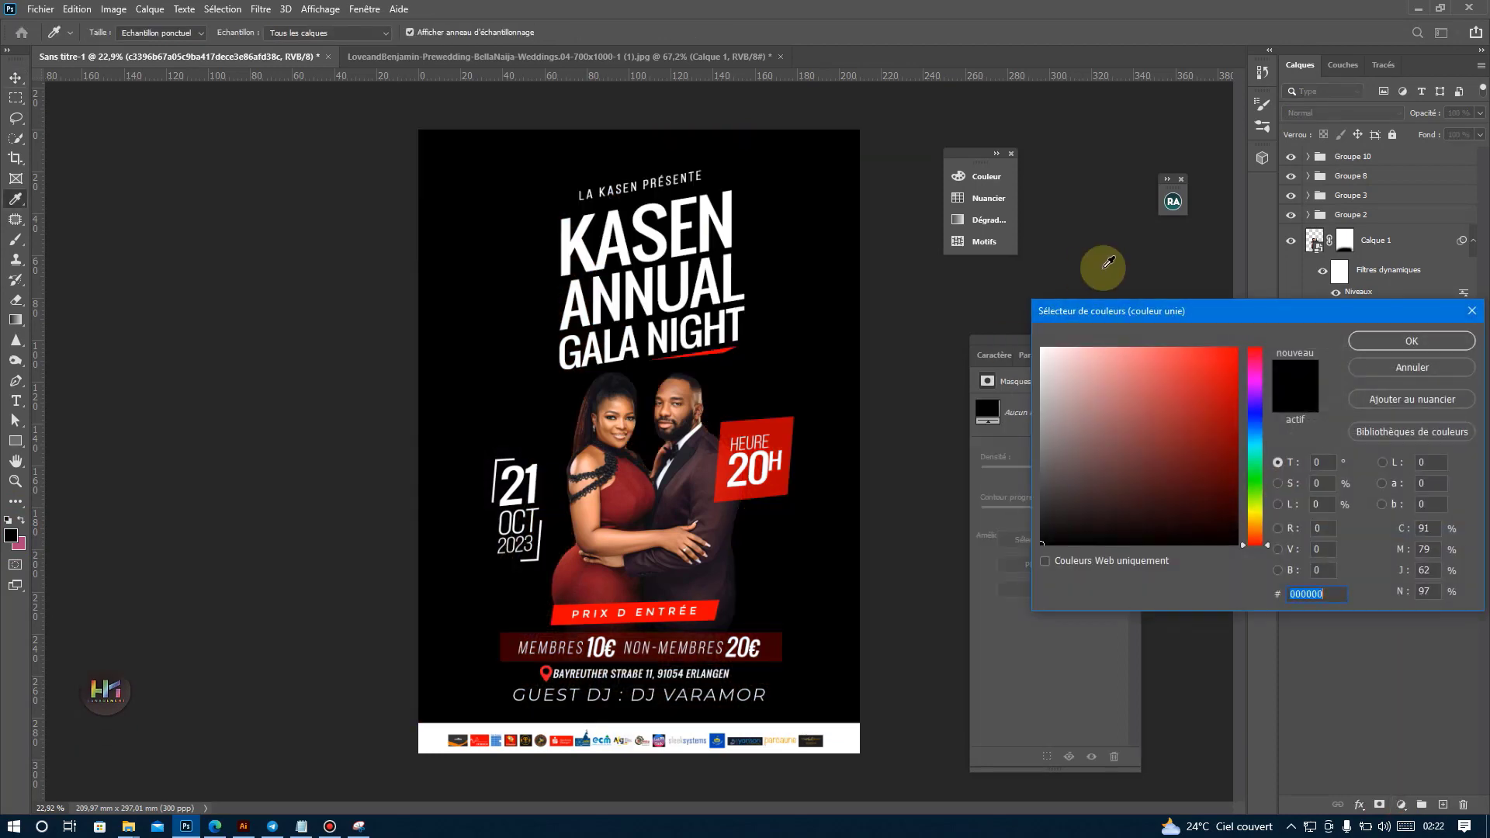
pyautogui.click(1418, 369)
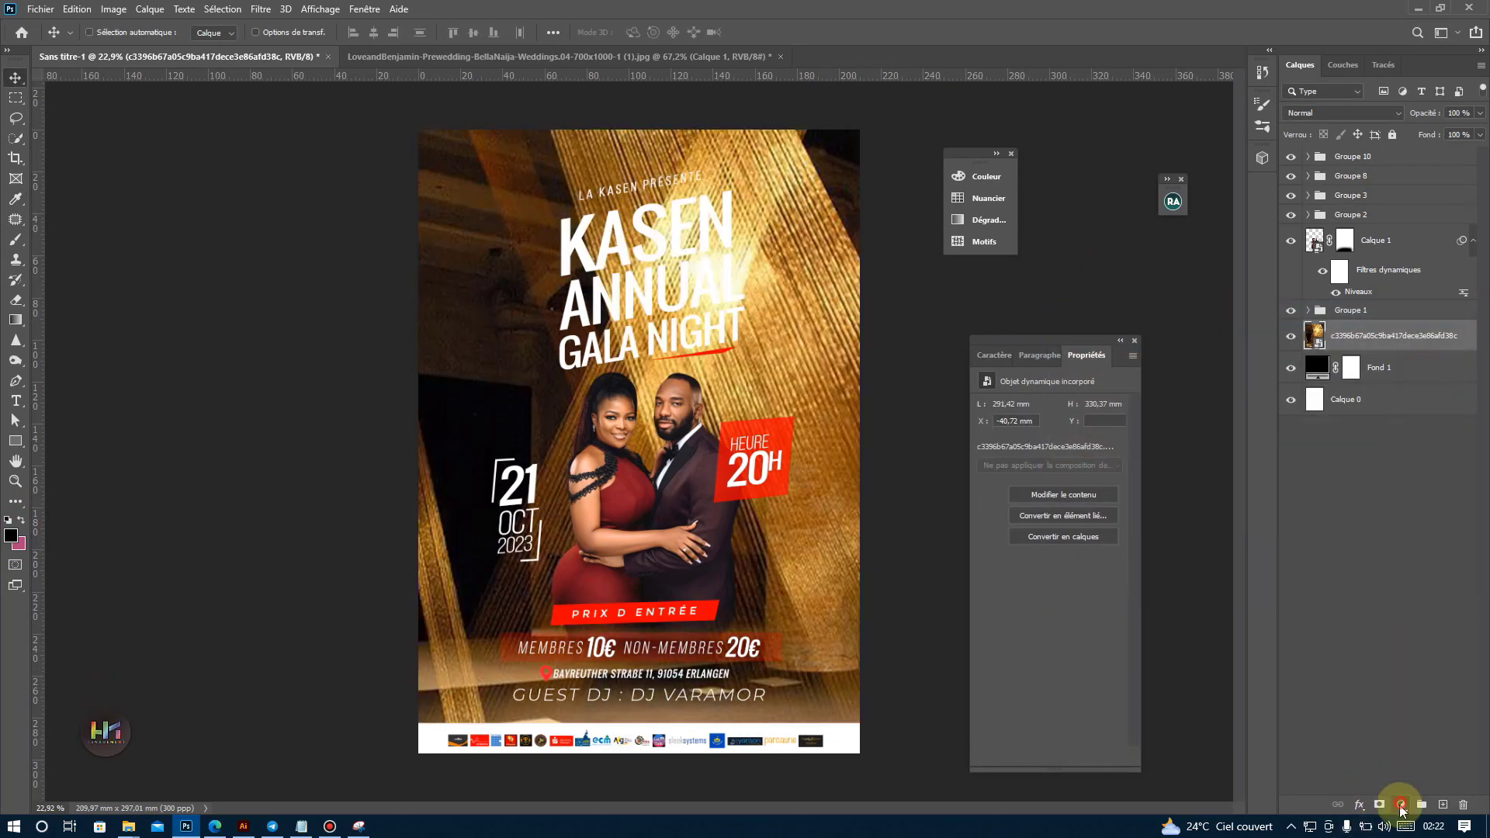
# Add a linear black-to-transparent gradient fill at 90° and 100% scale above the golden image and convert it to a smart object.
pyautogui.click(1402, 810)
pyautogui.click(1365, 546)
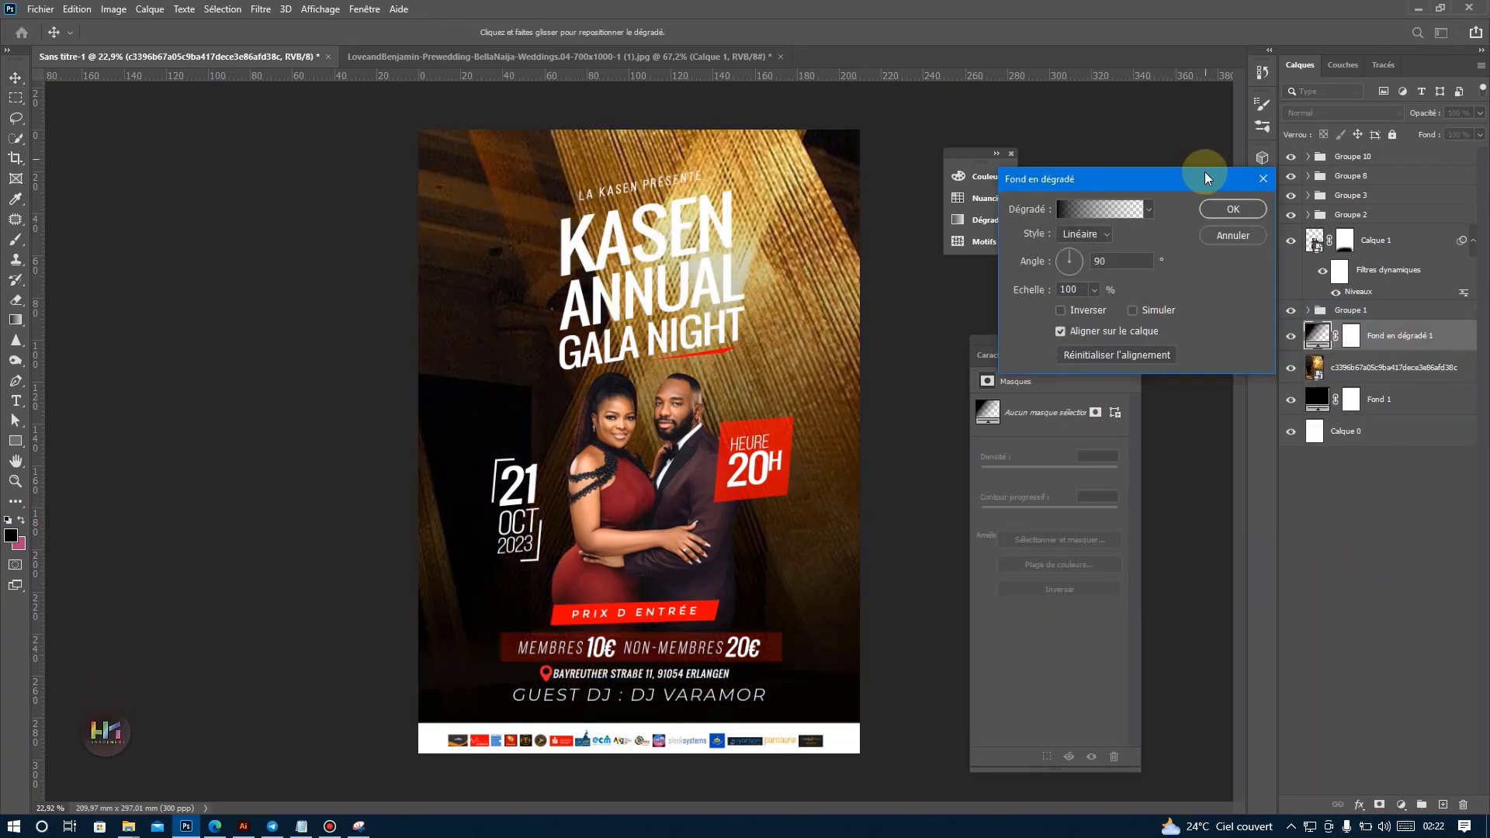
pyautogui.click(1220, 206)
pyautogui.rightClick(1388, 335)
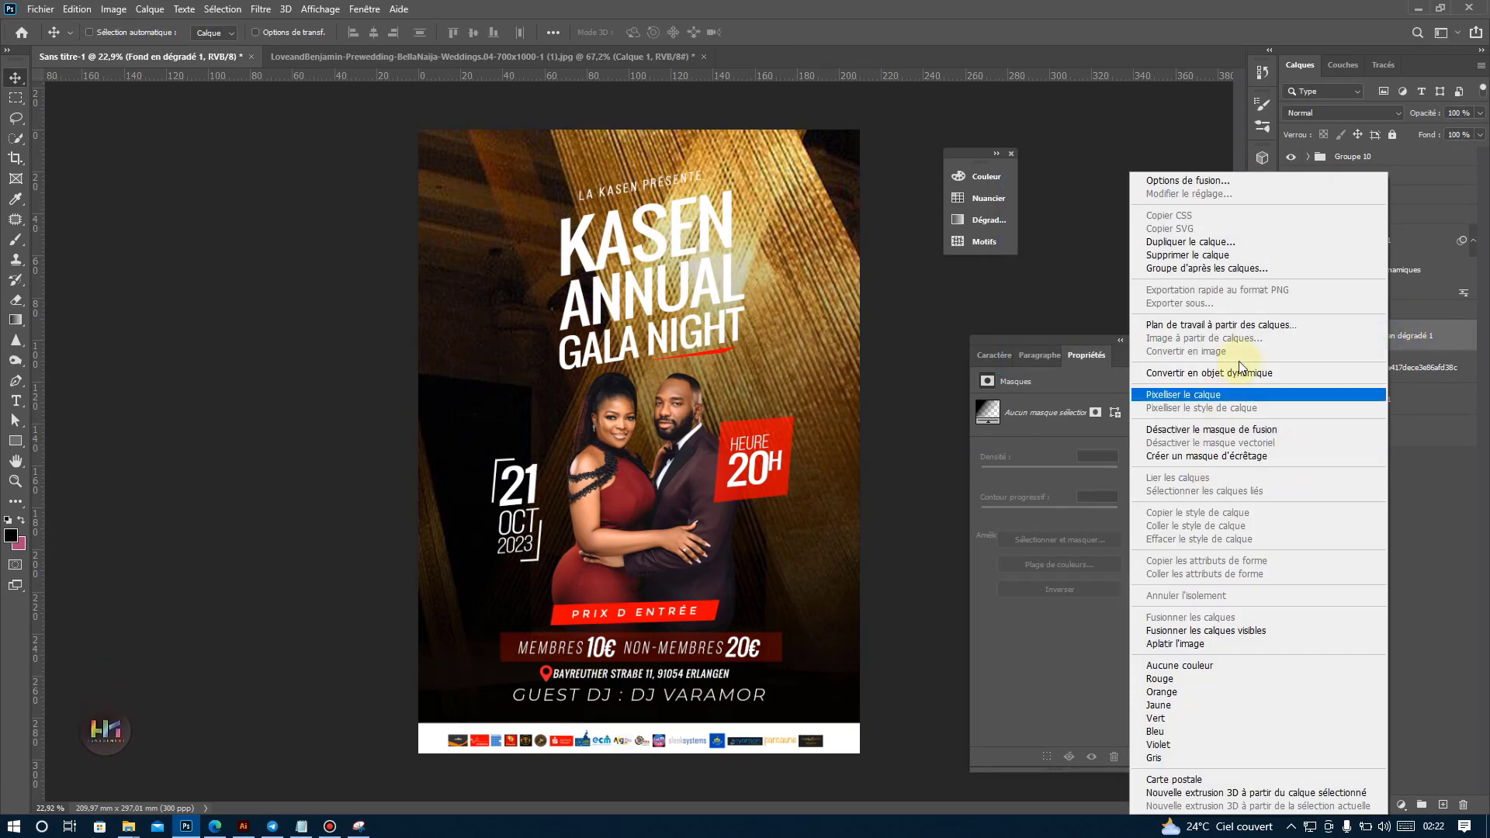
pyautogui.click(1234, 374)
# Lower the top edge of the gradient layer so its height is about 81% and its base stays at the poster's bottom.
pyautogui.hotkey('ctrl', 't')
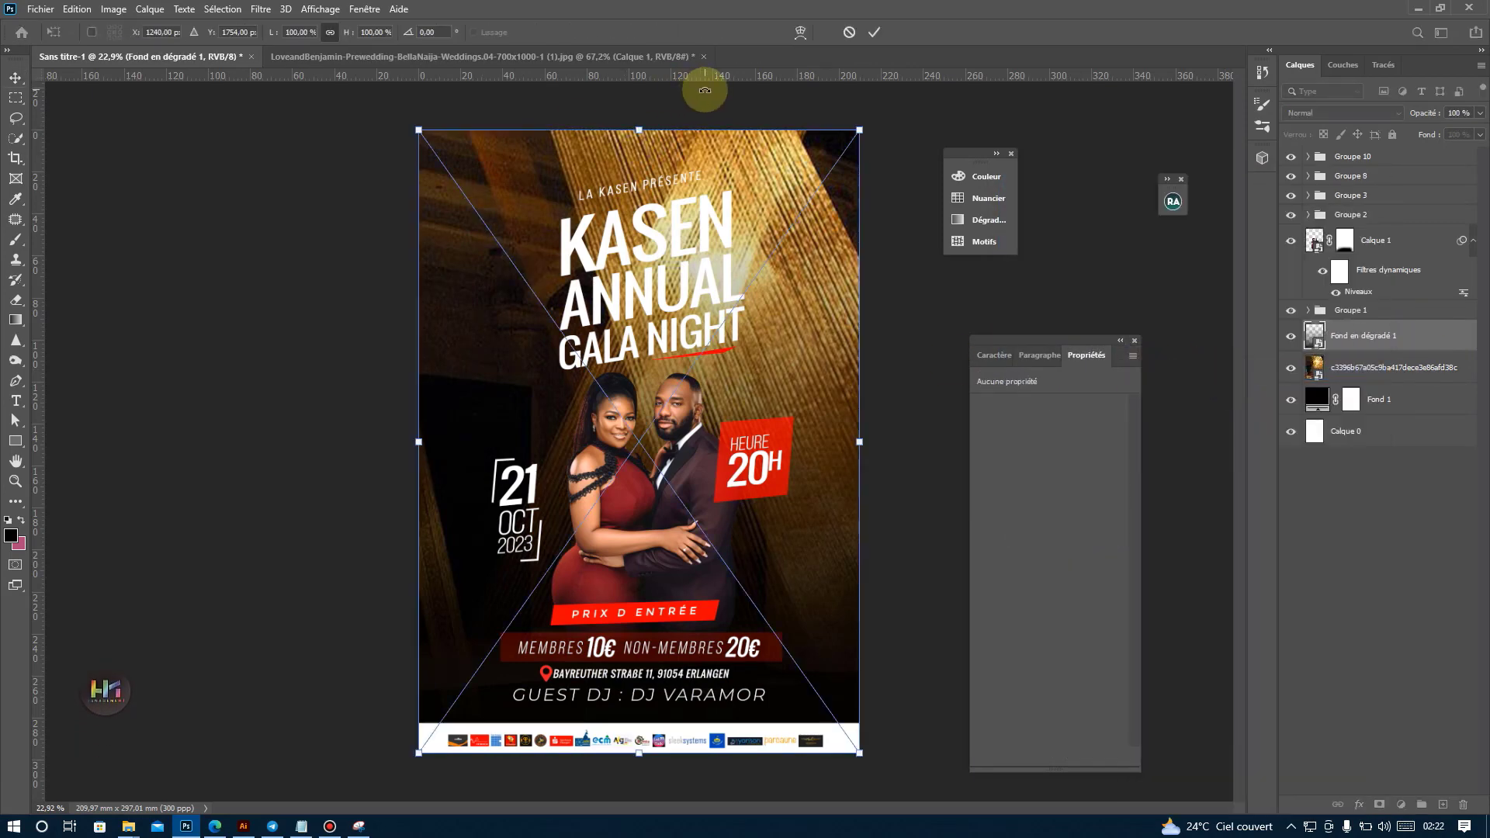
pyautogui.moveTo(641, 126); pyautogui.dragTo(641, 242)
pyautogui.scroll(4, 665, 449)
pyautogui.press('Return')
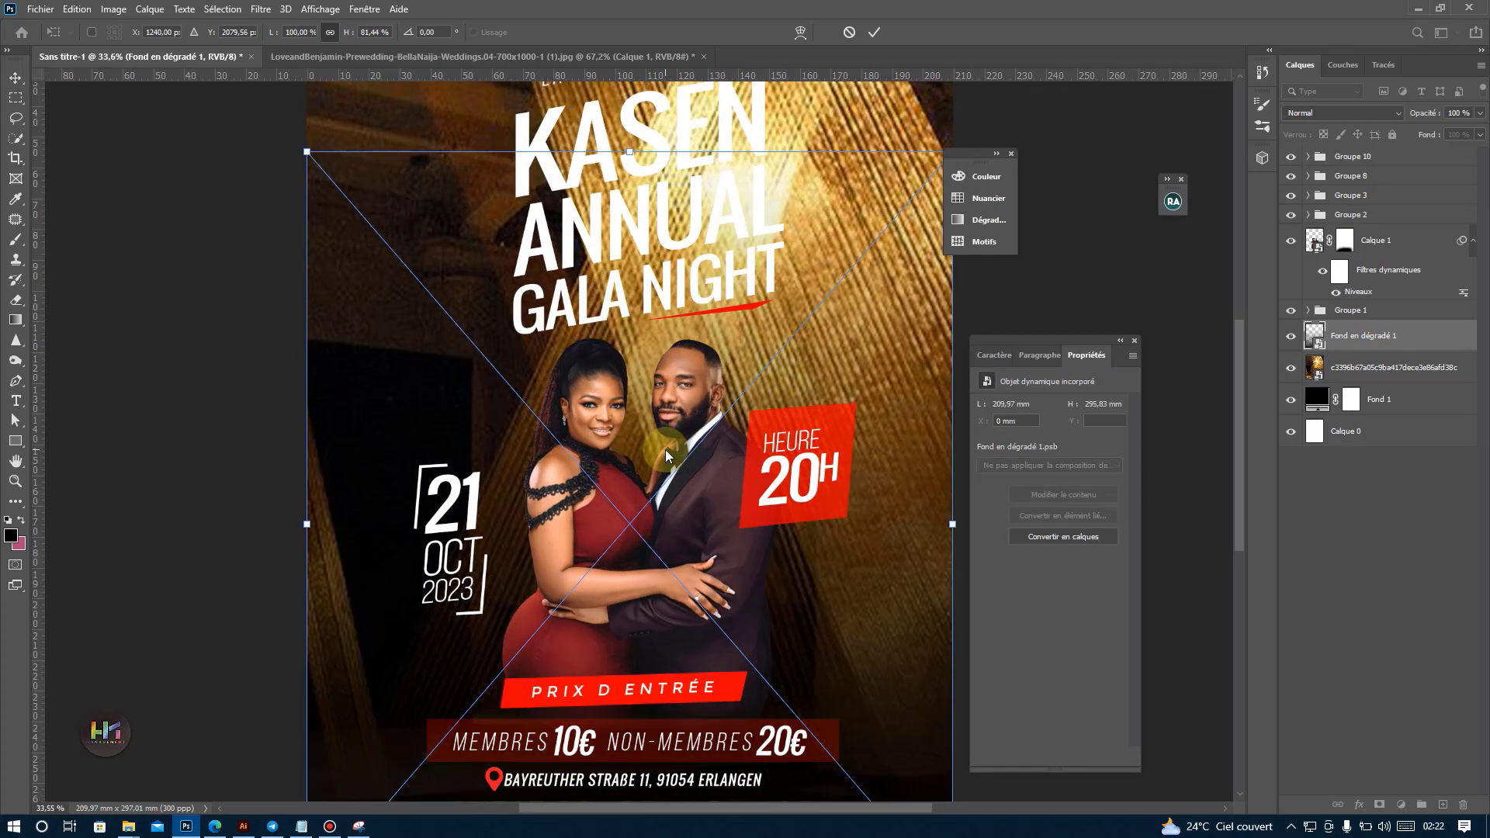
pyautogui.scroll(-7, 739, 484)
pyautogui.scroll(2, 794, 438)
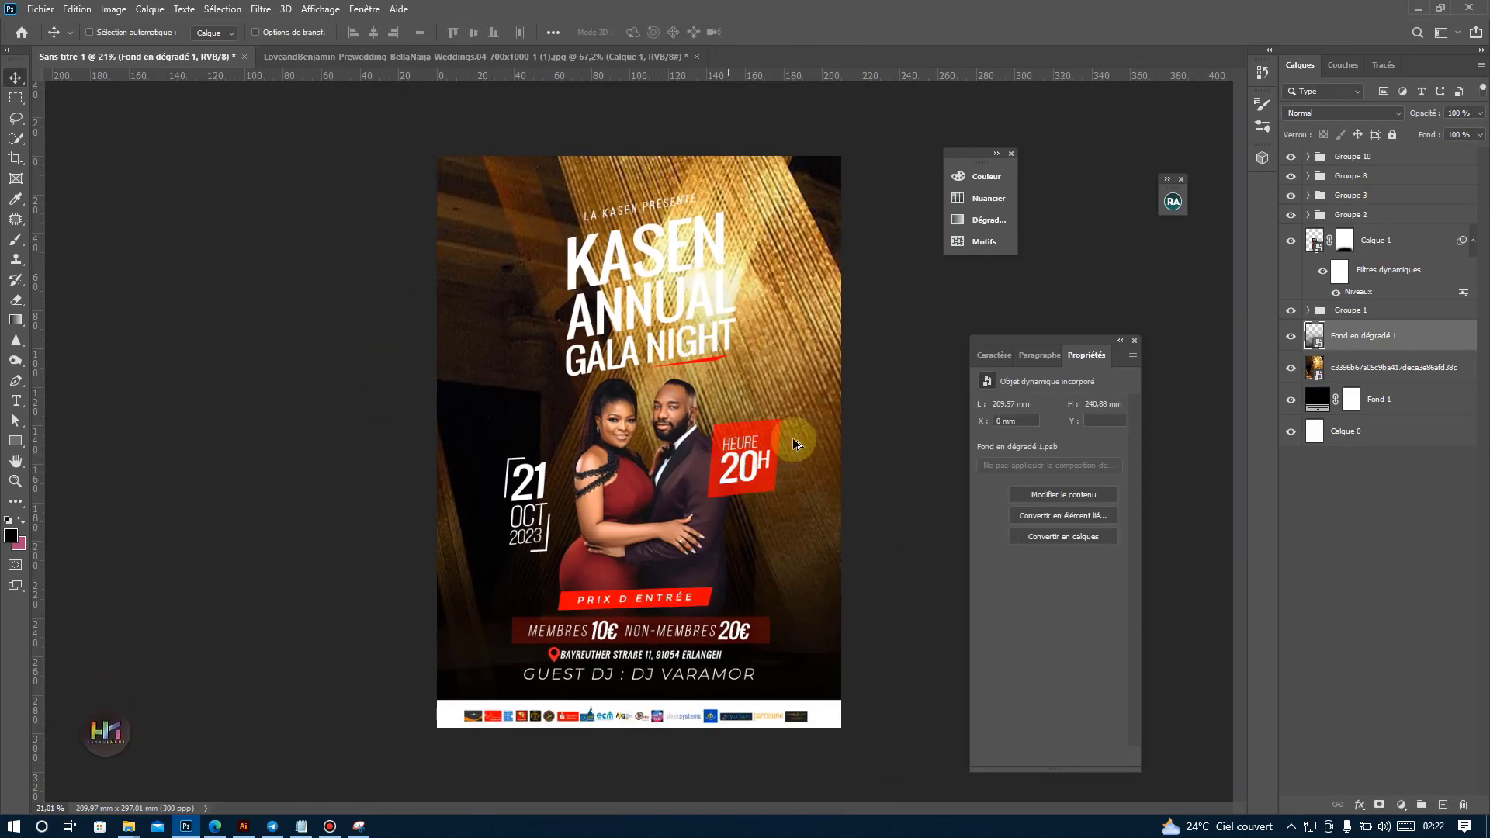
# Apply a Gaussian blur with a radius of about 34.6 pixels to the golden-lights background image.
pyautogui.click(1349, 367)
pyautogui.moveTo(1445, 128); pyautogui.dragTo(1474, 130)
pyautogui.click(261, 9)
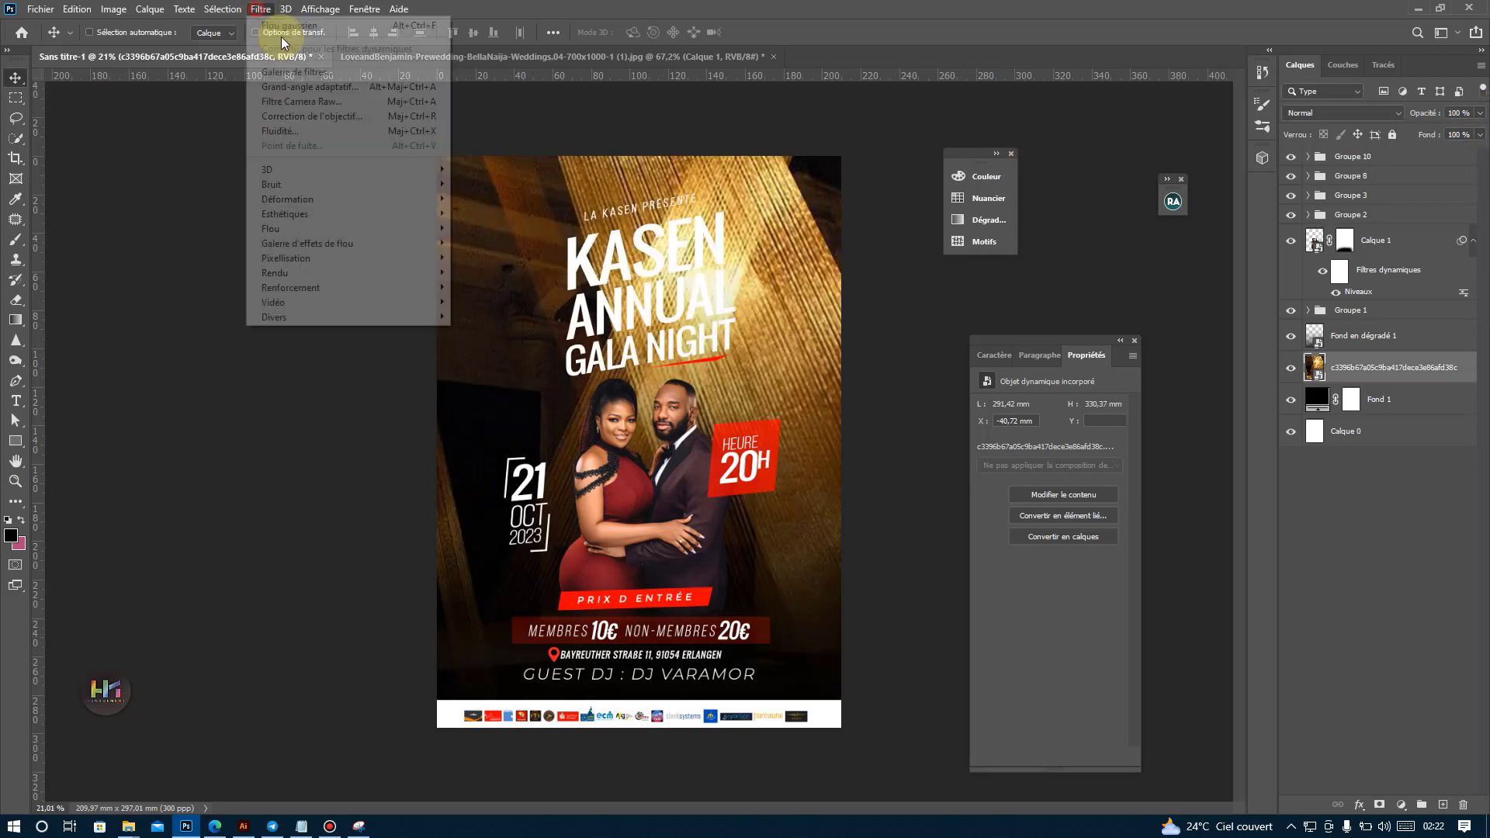
pyautogui.moveTo(273, 234)
pyautogui.click(497, 302)
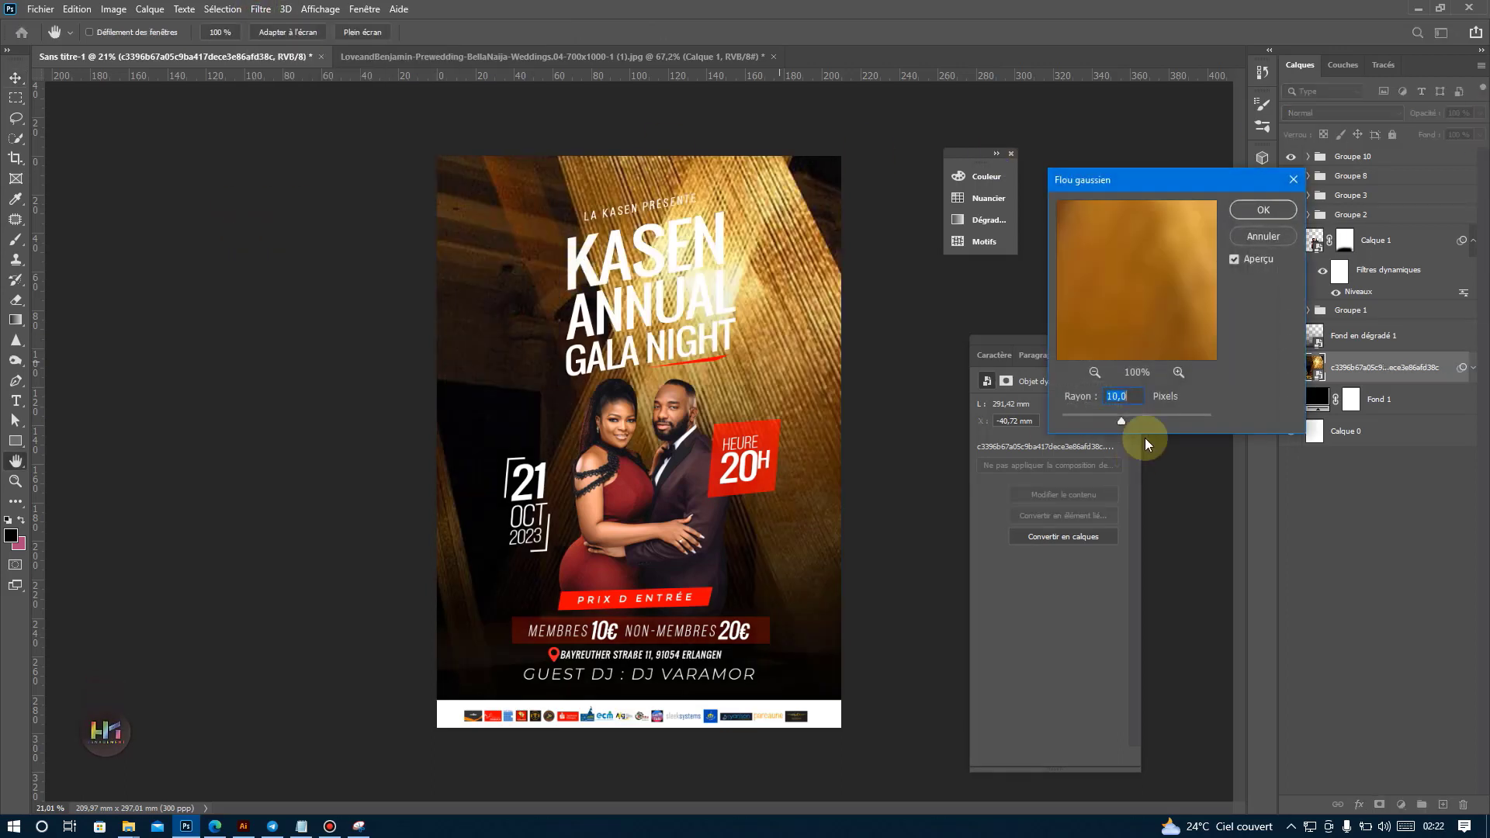
pyautogui.click(1158, 417)
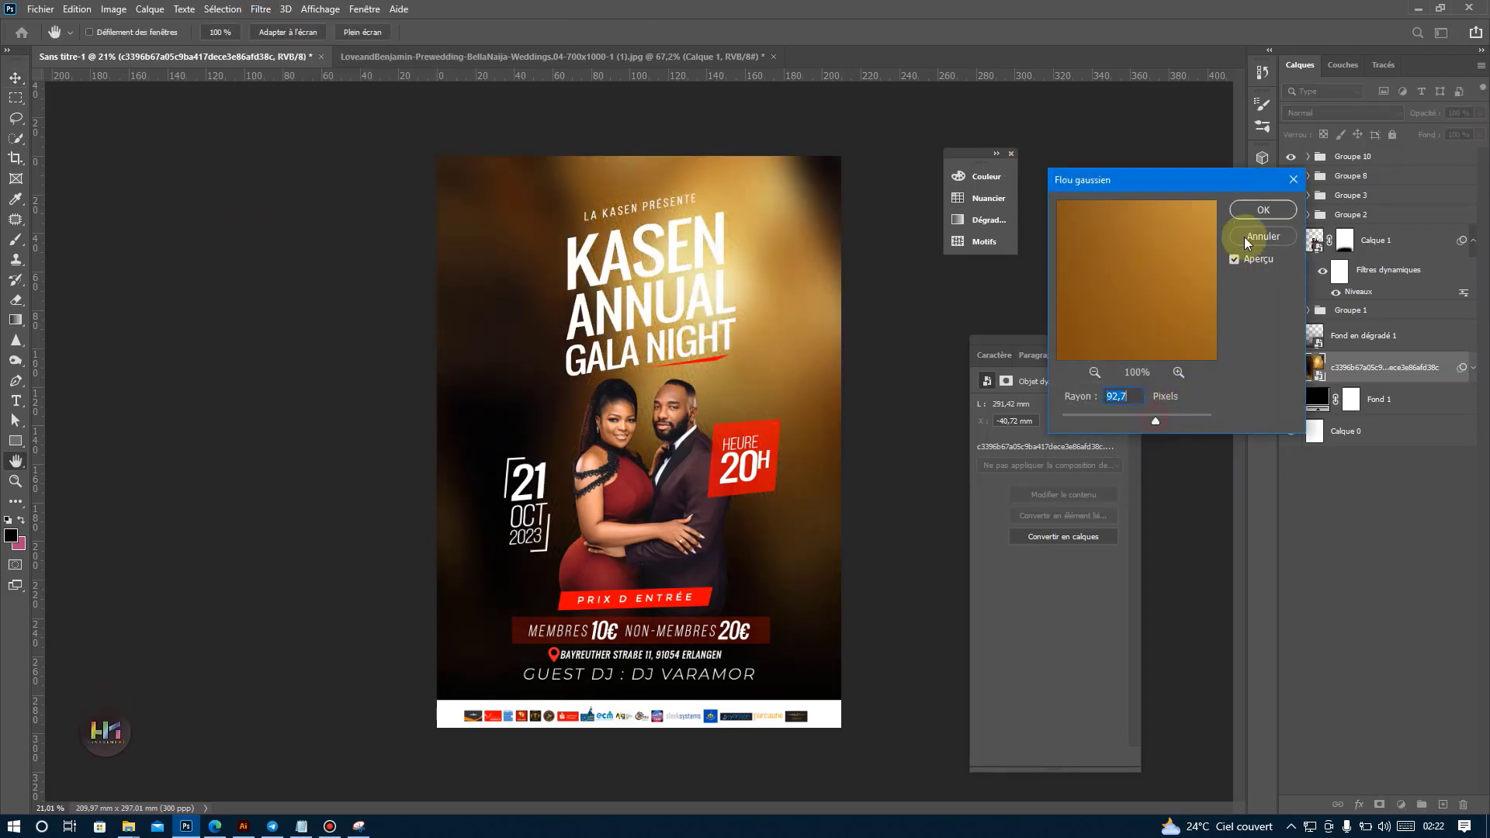
pyautogui.click(1135, 418)
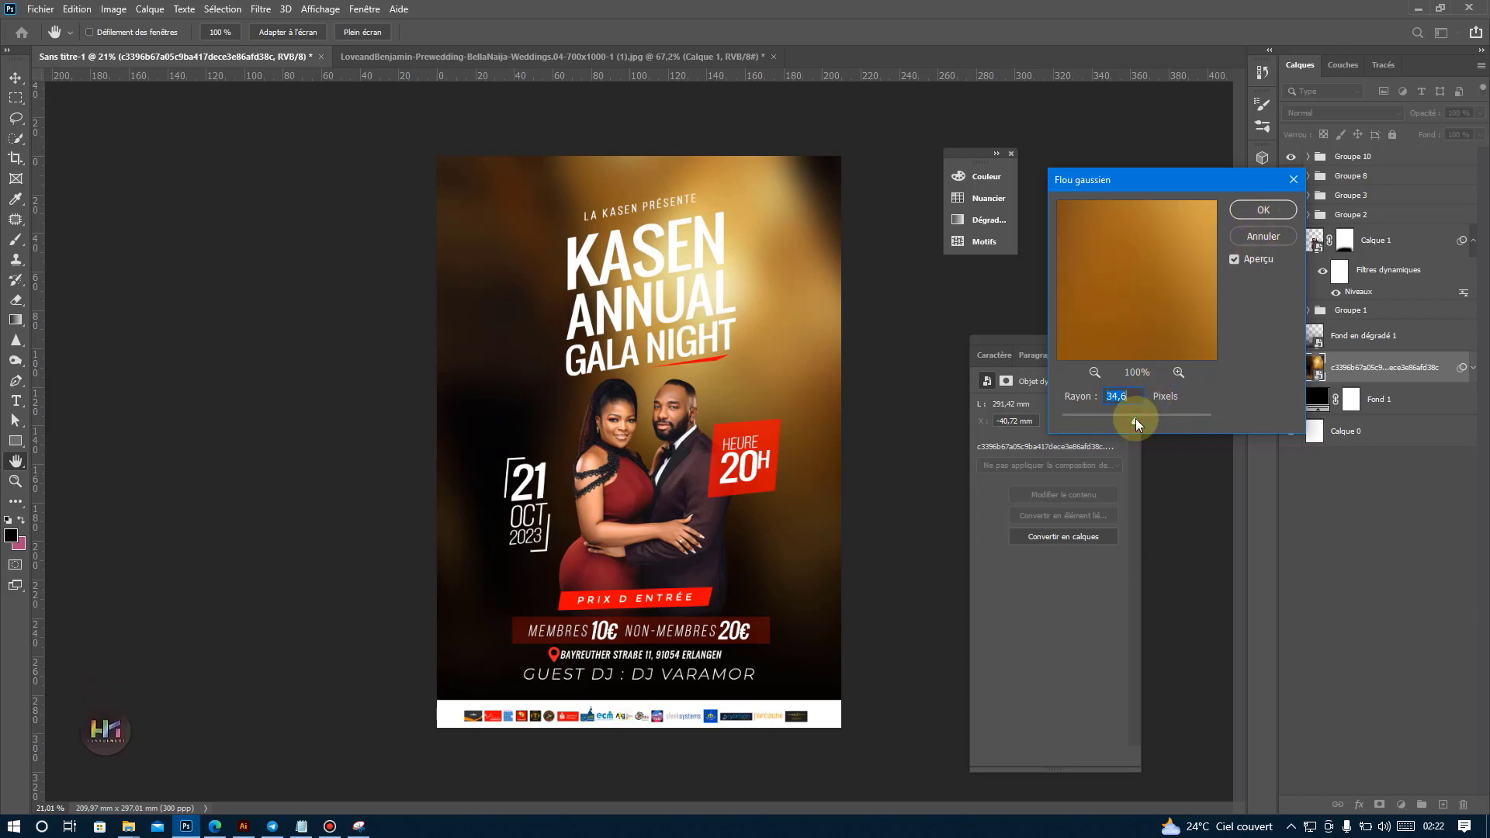
pyautogui.click(1255, 211)
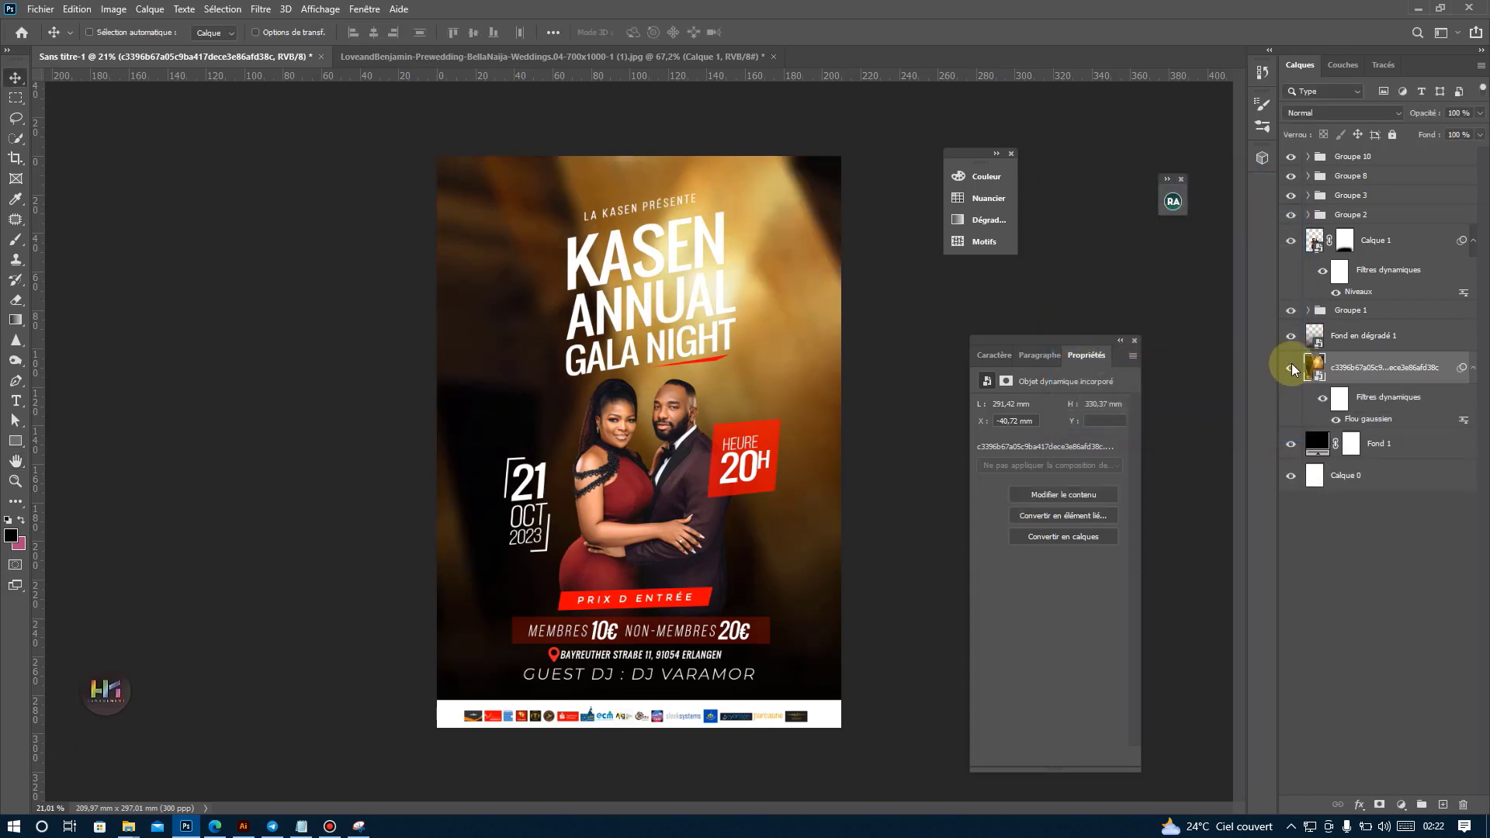
# Hide the golden image and place 0cf54492b5c45f30c147e3ab5214f978 from the tuto folder as background, enlarged to cover the poster.
pyautogui.click(1291, 367)
pyautogui.click(132, 826)
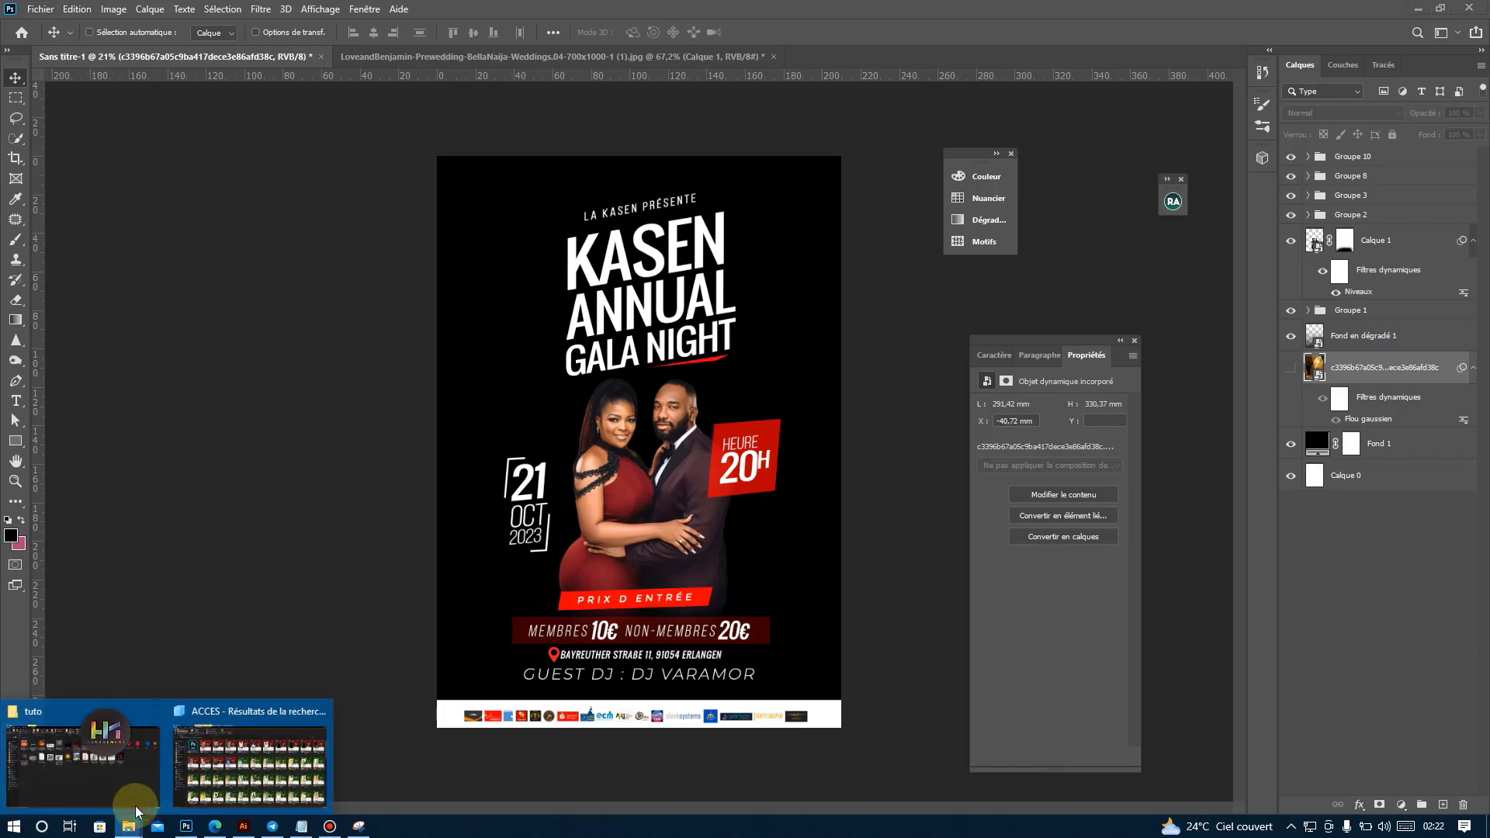
pyautogui.click(115, 768)
pyautogui.click(652, 480)
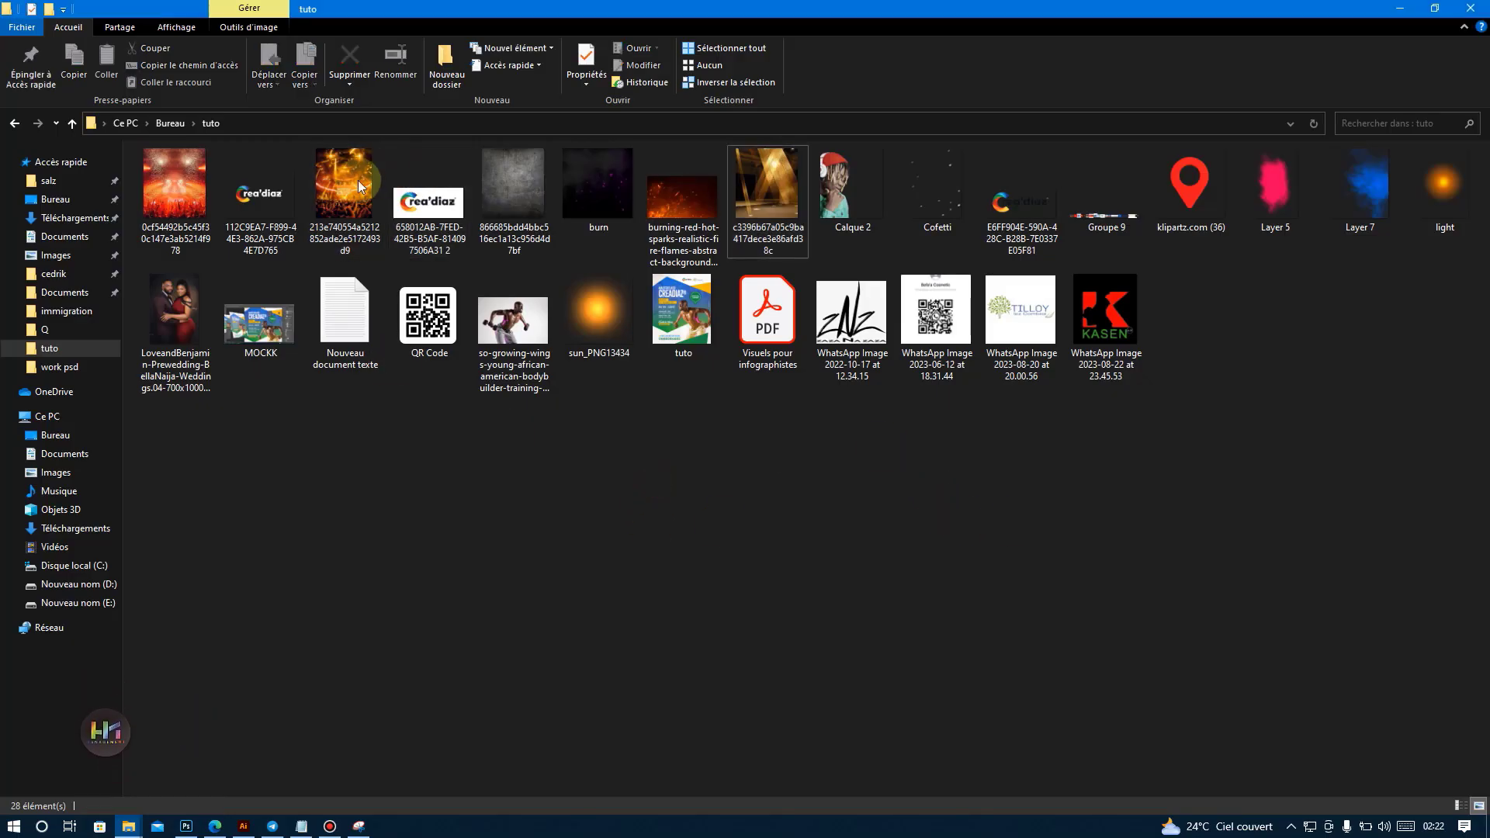
pyautogui.moveTo(186, 190); pyautogui.dragTo(648, 396)
pyautogui.moveTo(665, 291); pyautogui.dragTo(675, 367)
pyautogui.press('Return')
pyautogui.scroll(2, 664, 437)
pyautogui.scroll(-2, 664, 436)
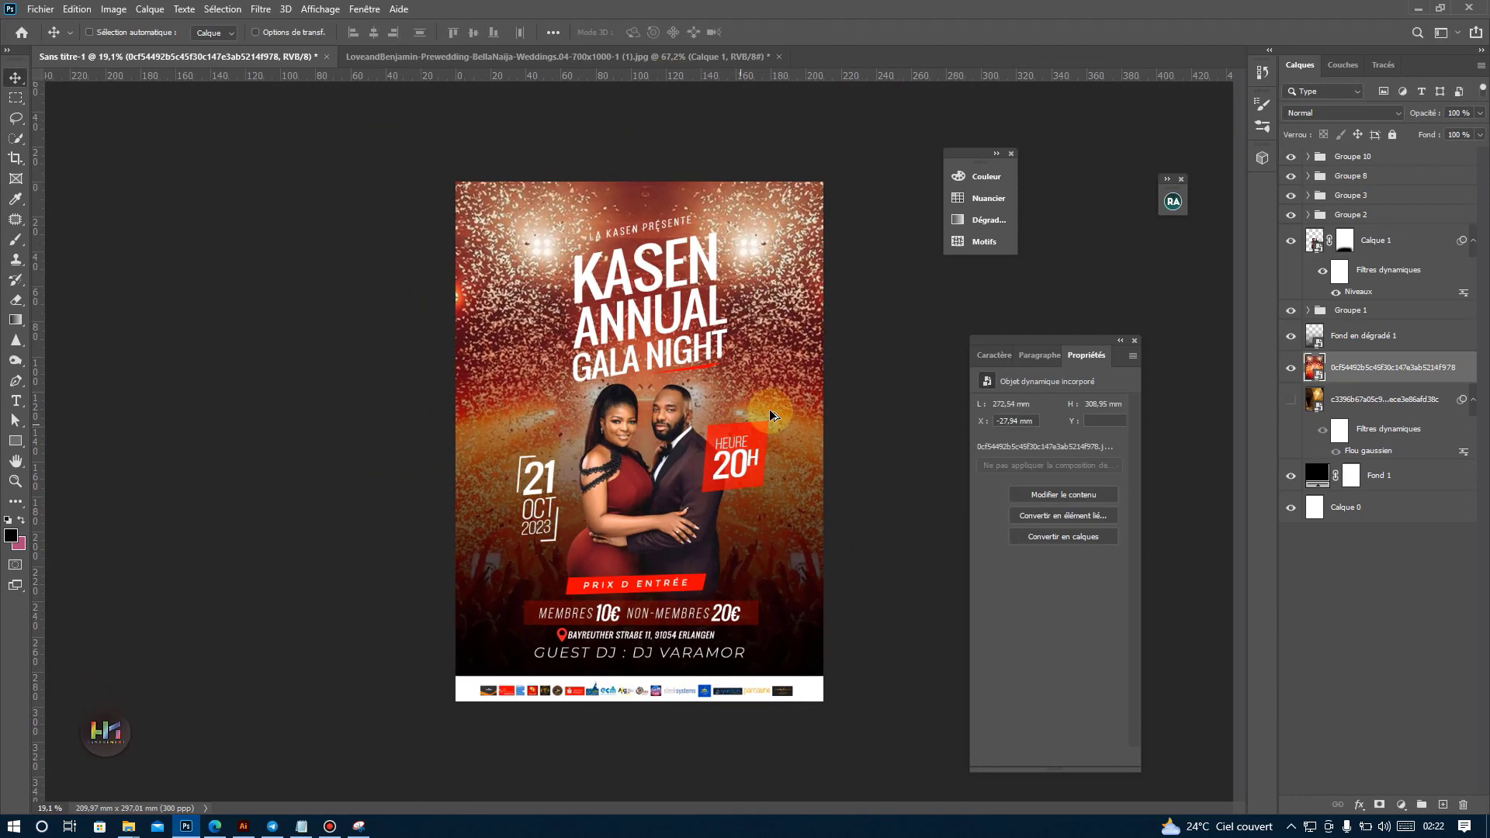
# Hide the red confetti image and place the concert image 213e740554a5212852ade2e5172493d9 from the tuto folder, scaled to about 122.6% to fill the poster.
pyautogui.click(1298, 367)
pyautogui.moveTo(128, 826)
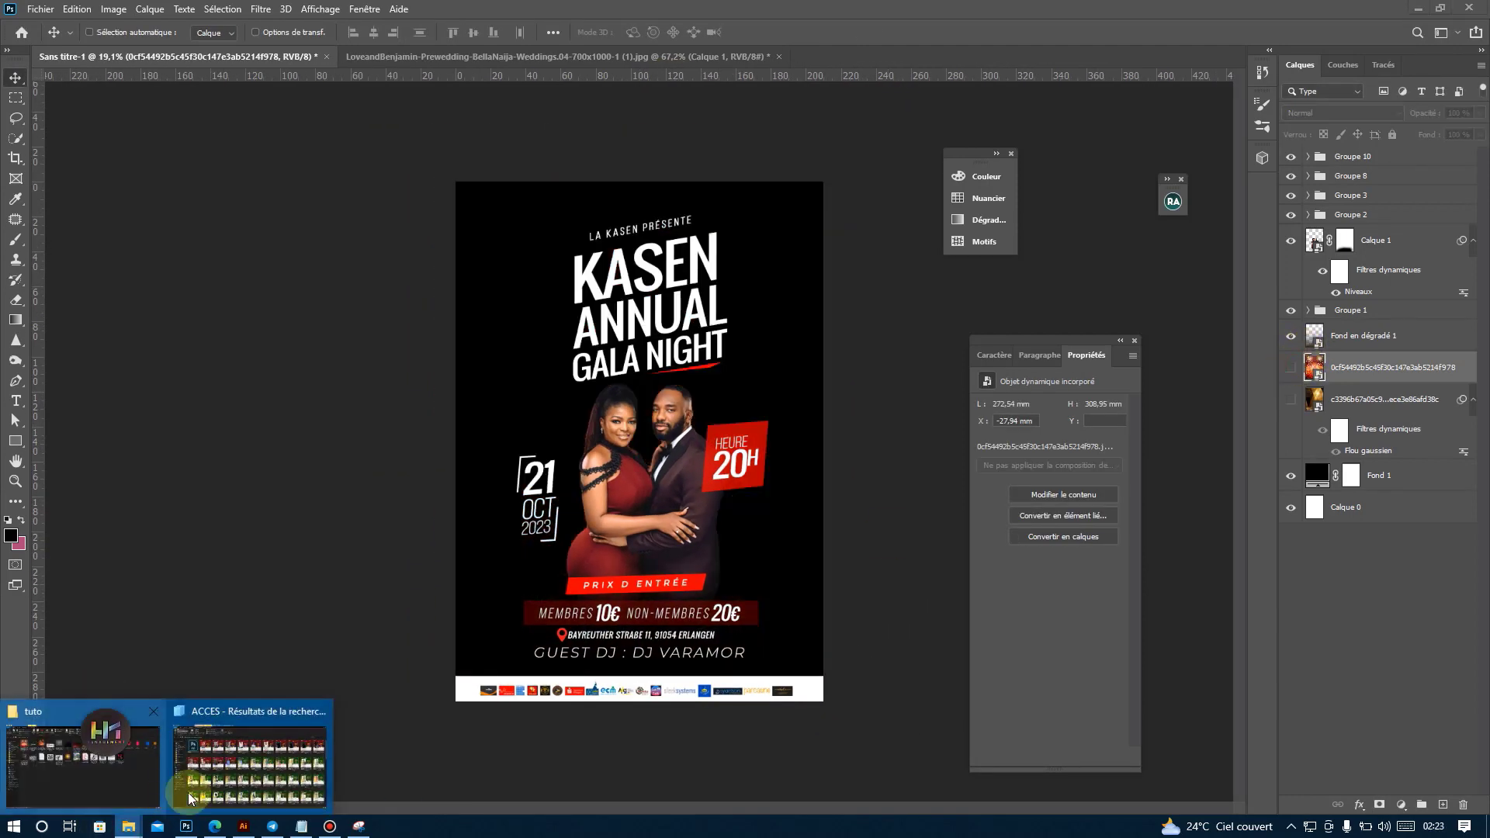
pyautogui.click(186, 721)
pyautogui.moveTo(326, 209); pyautogui.dragTo(679, 383)
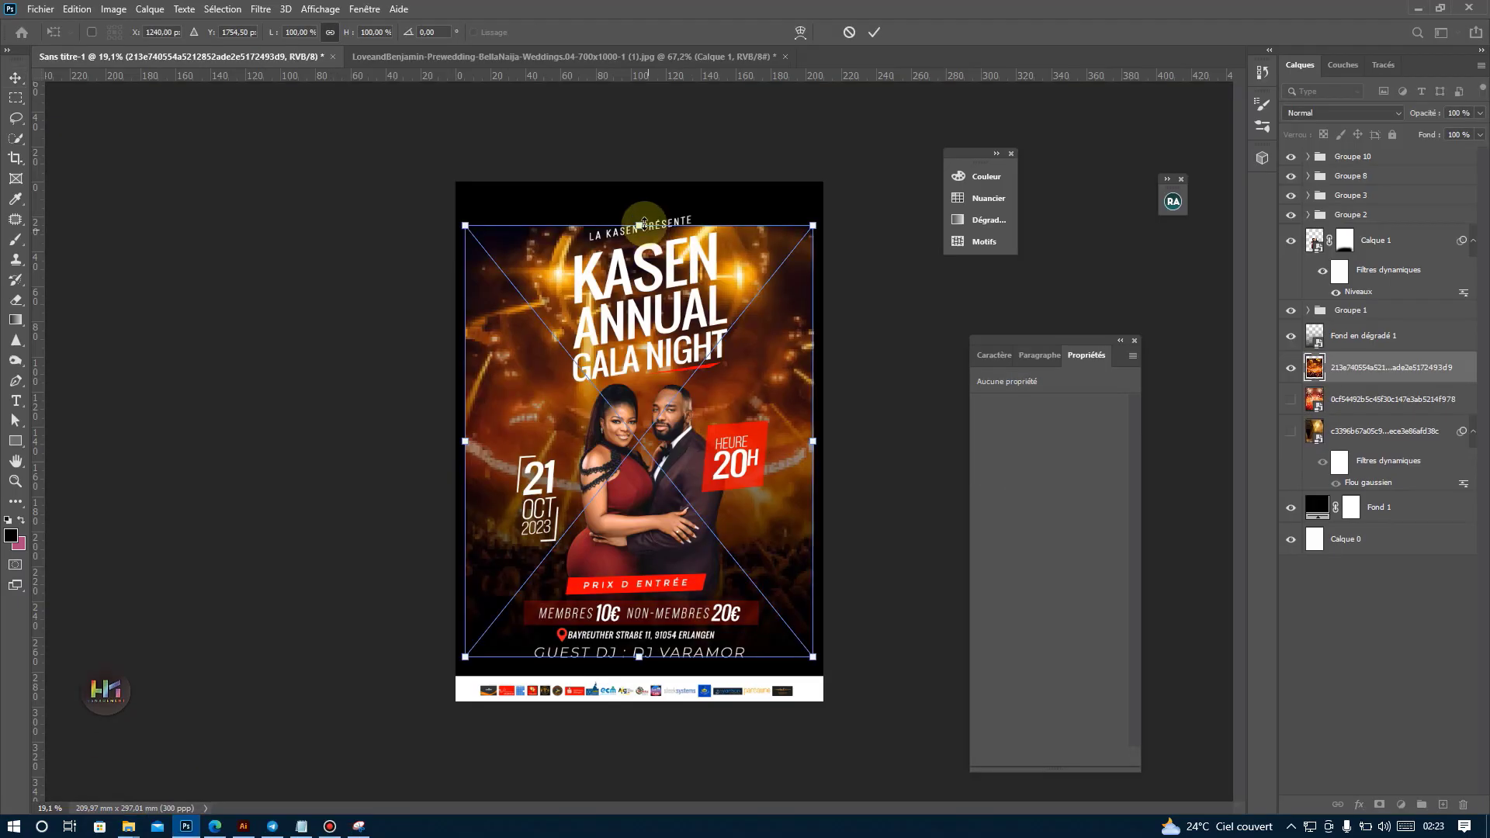
pyautogui.moveTo(639, 657); pyautogui.dragTo(638, 714)
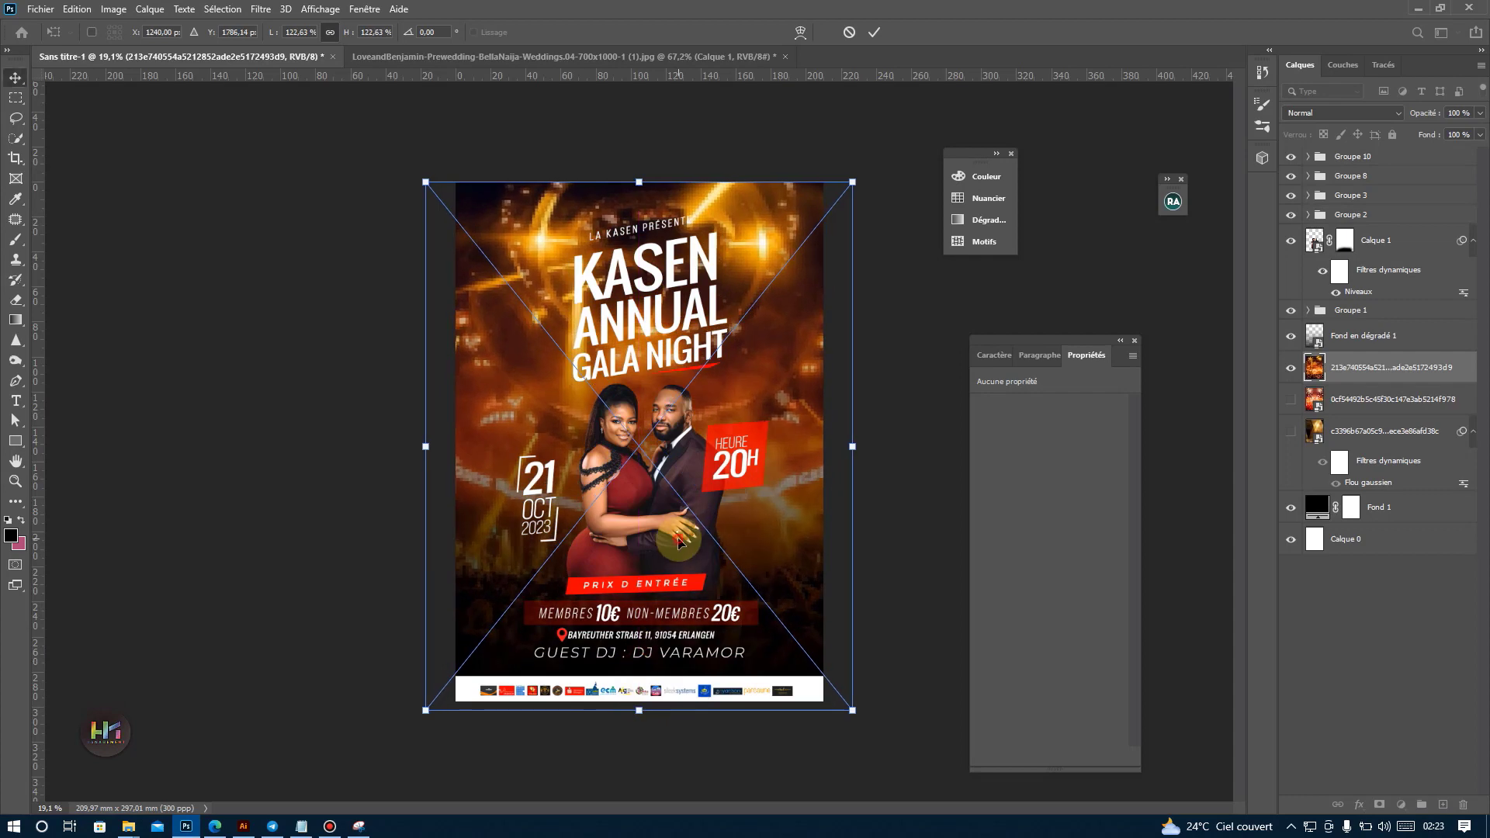
pyautogui.doubleClick(645, 535)
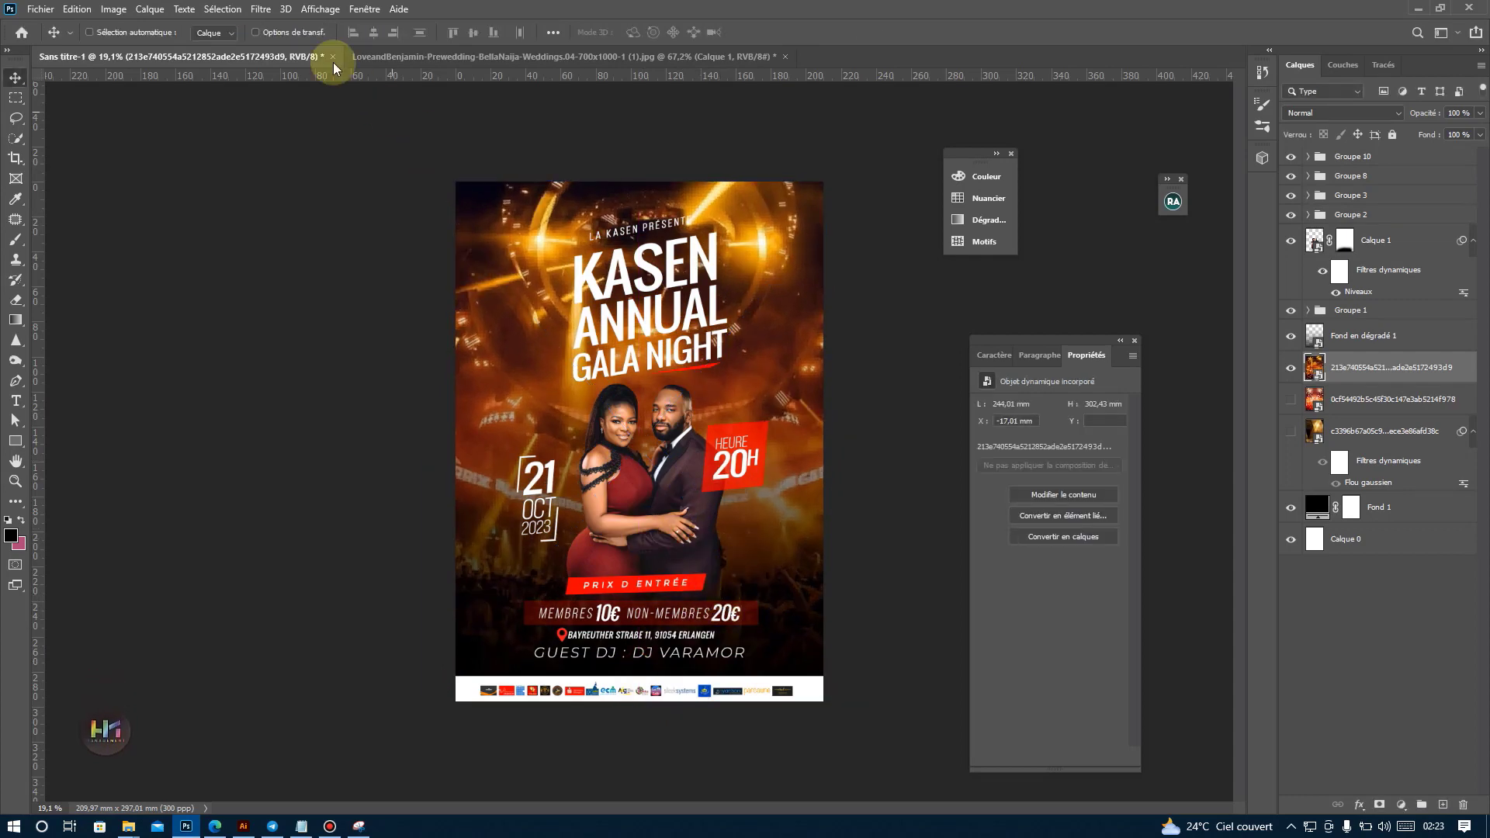
# Apply a Gaussian blur with a radius of 9.4 pixels to the concert background image.
pyautogui.click(261, 9)
pyautogui.moveTo(372, 244)
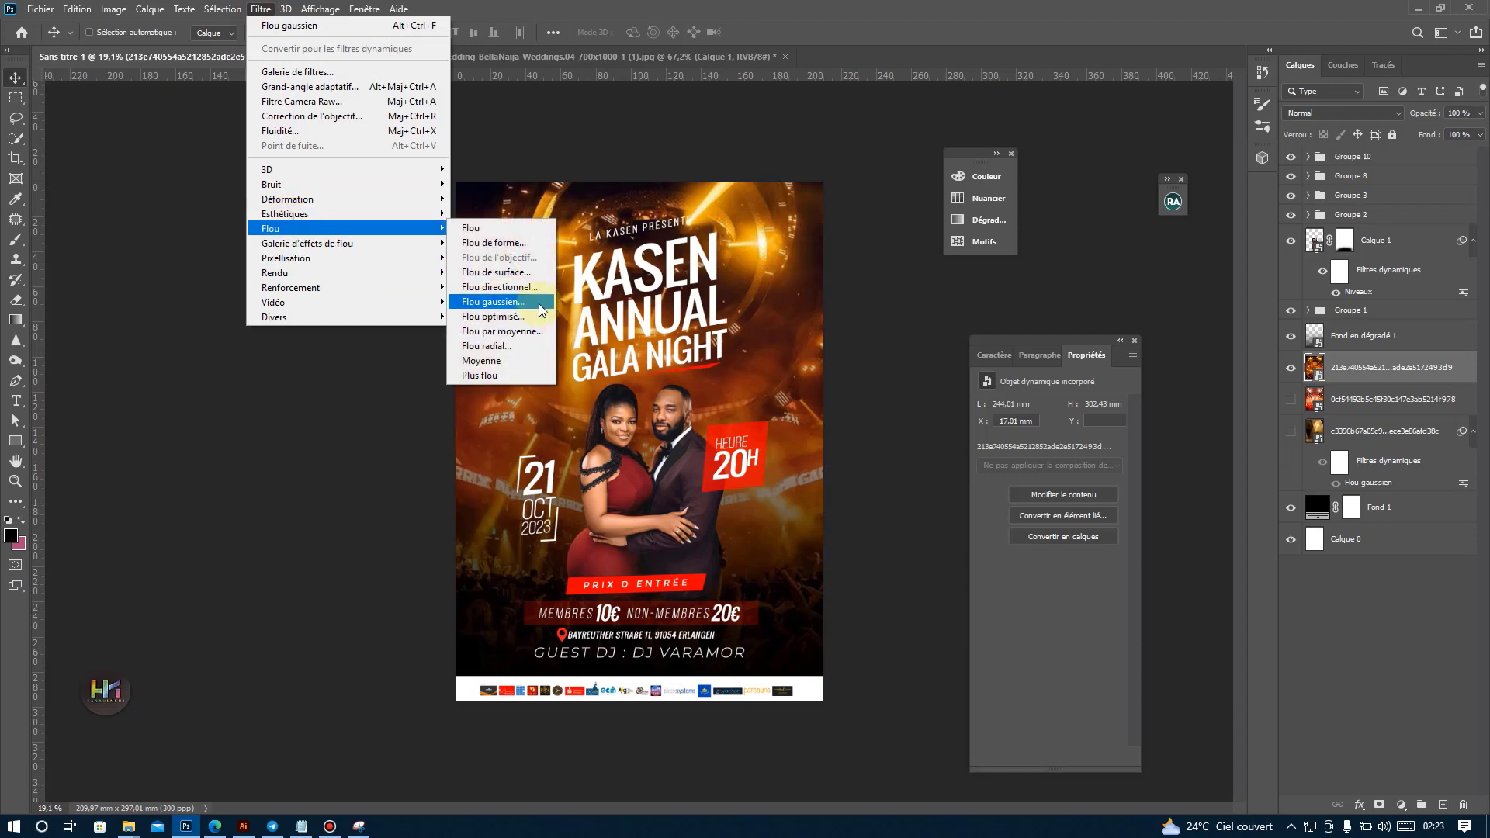
pyautogui.click(493, 301)
pyautogui.moveTo(1134, 422); pyautogui.dragTo(1119, 422)
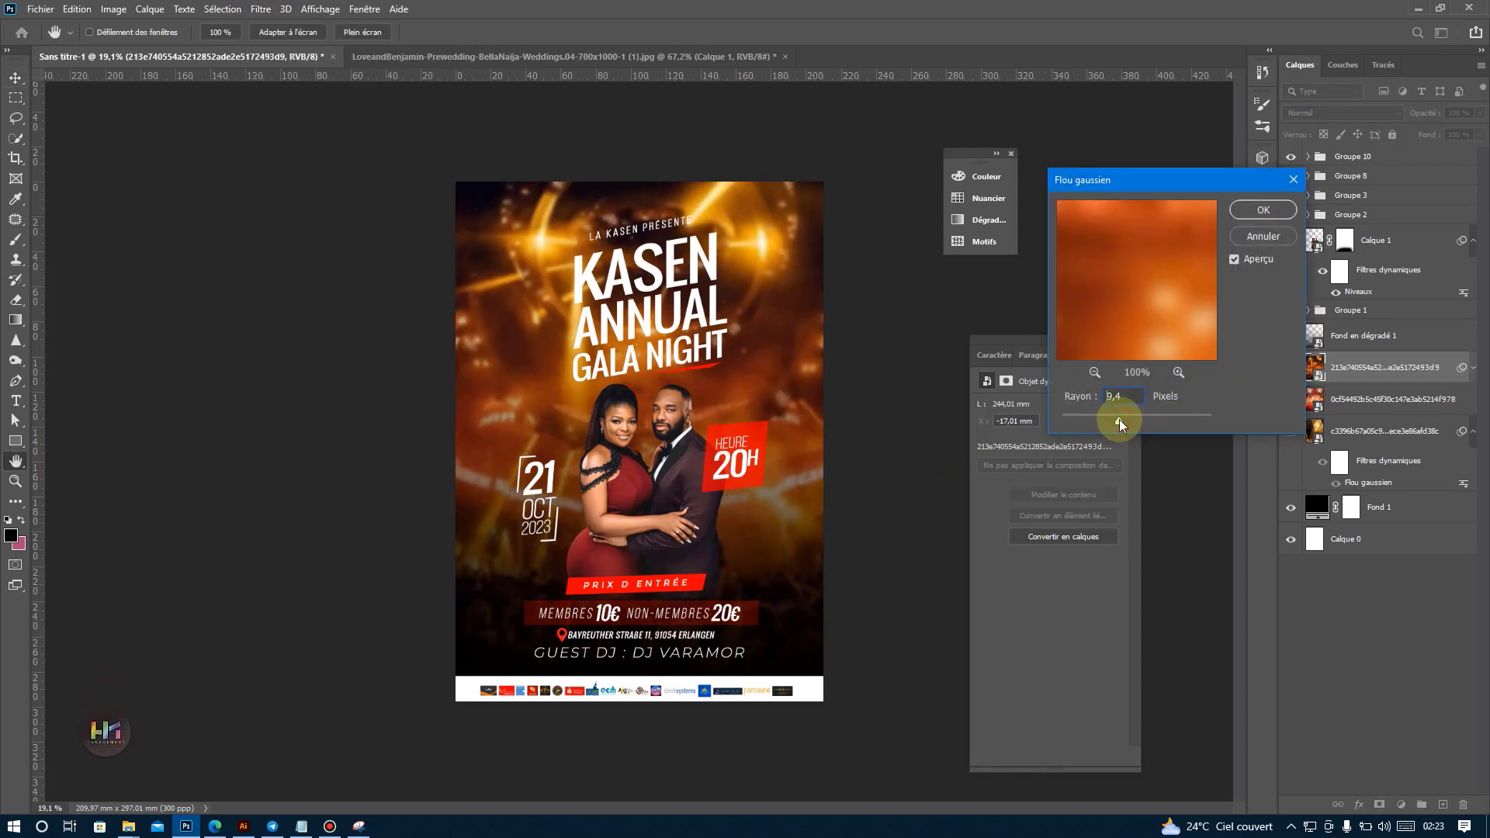
pyautogui.click(1251, 212)
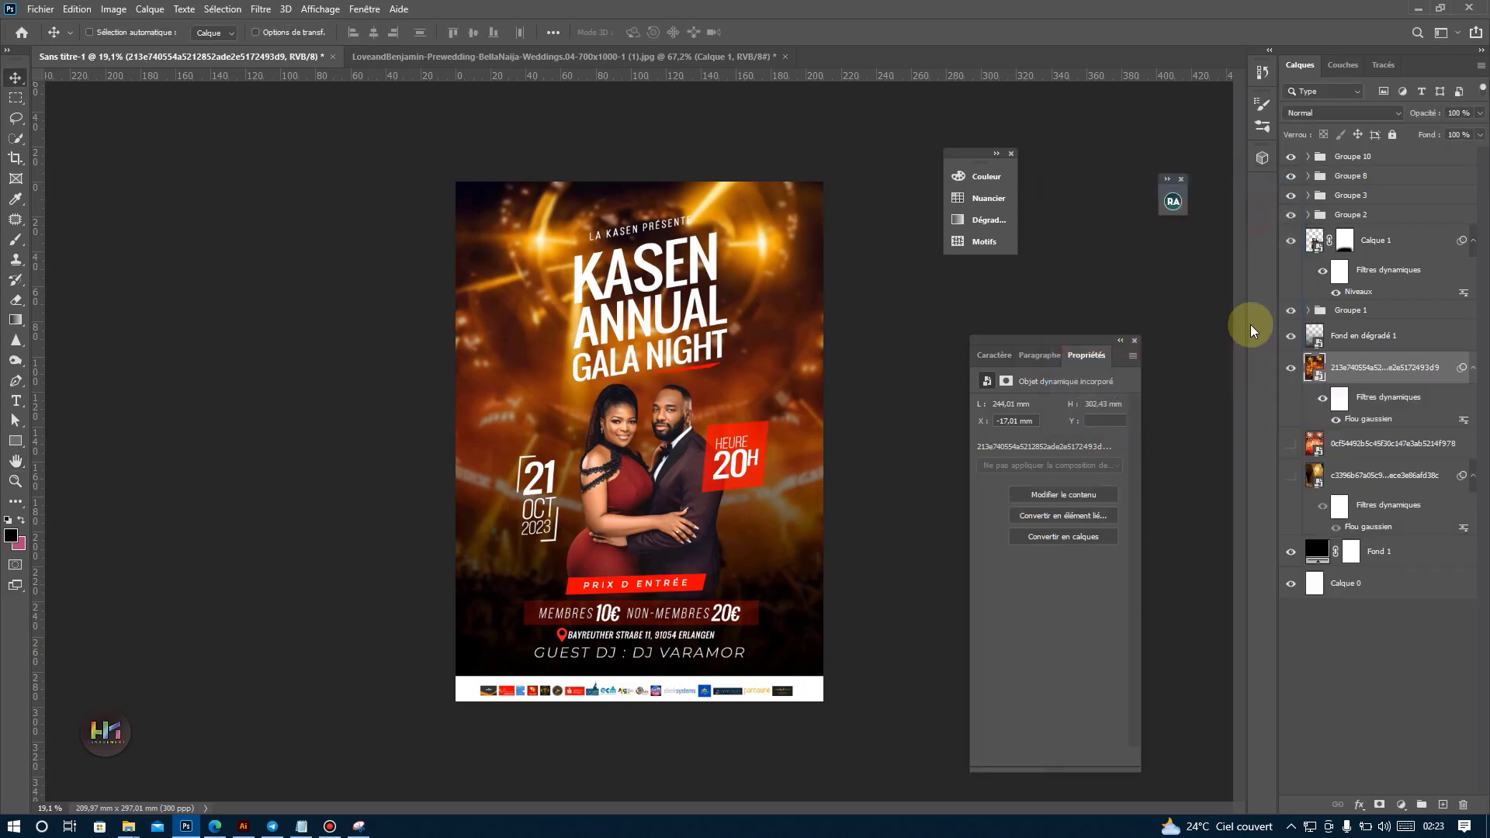
# Stretch the Fond en dégradé 1 layer upward to a height of about 90.35% so it covers more of the poster.
pyautogui.click(1292, 340)
pyautogui.click(1292, 339)
pyautogui.click(1342, 339)
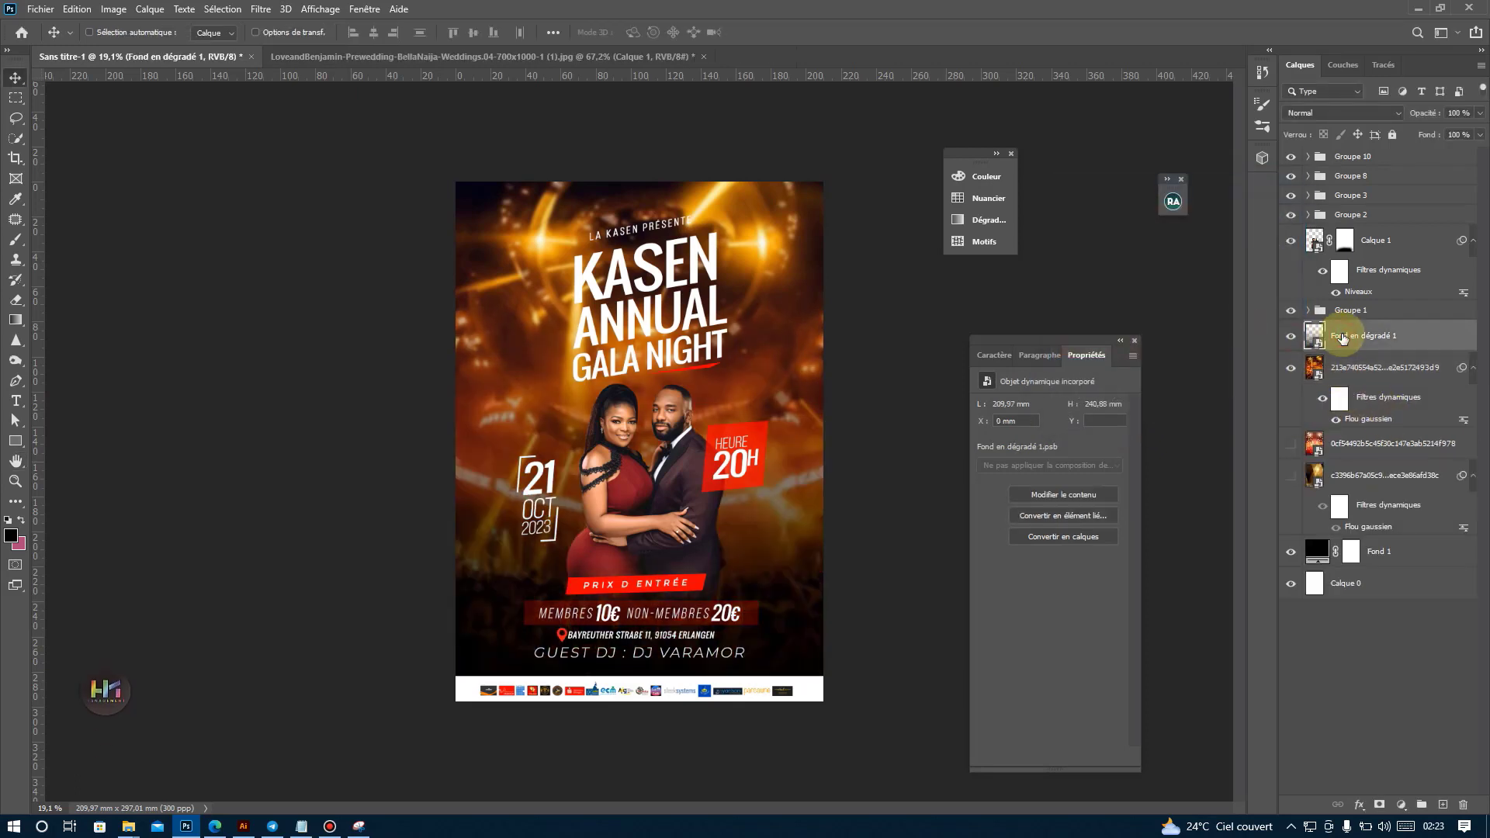
pyautogui.hotkey('ctrl', 't')
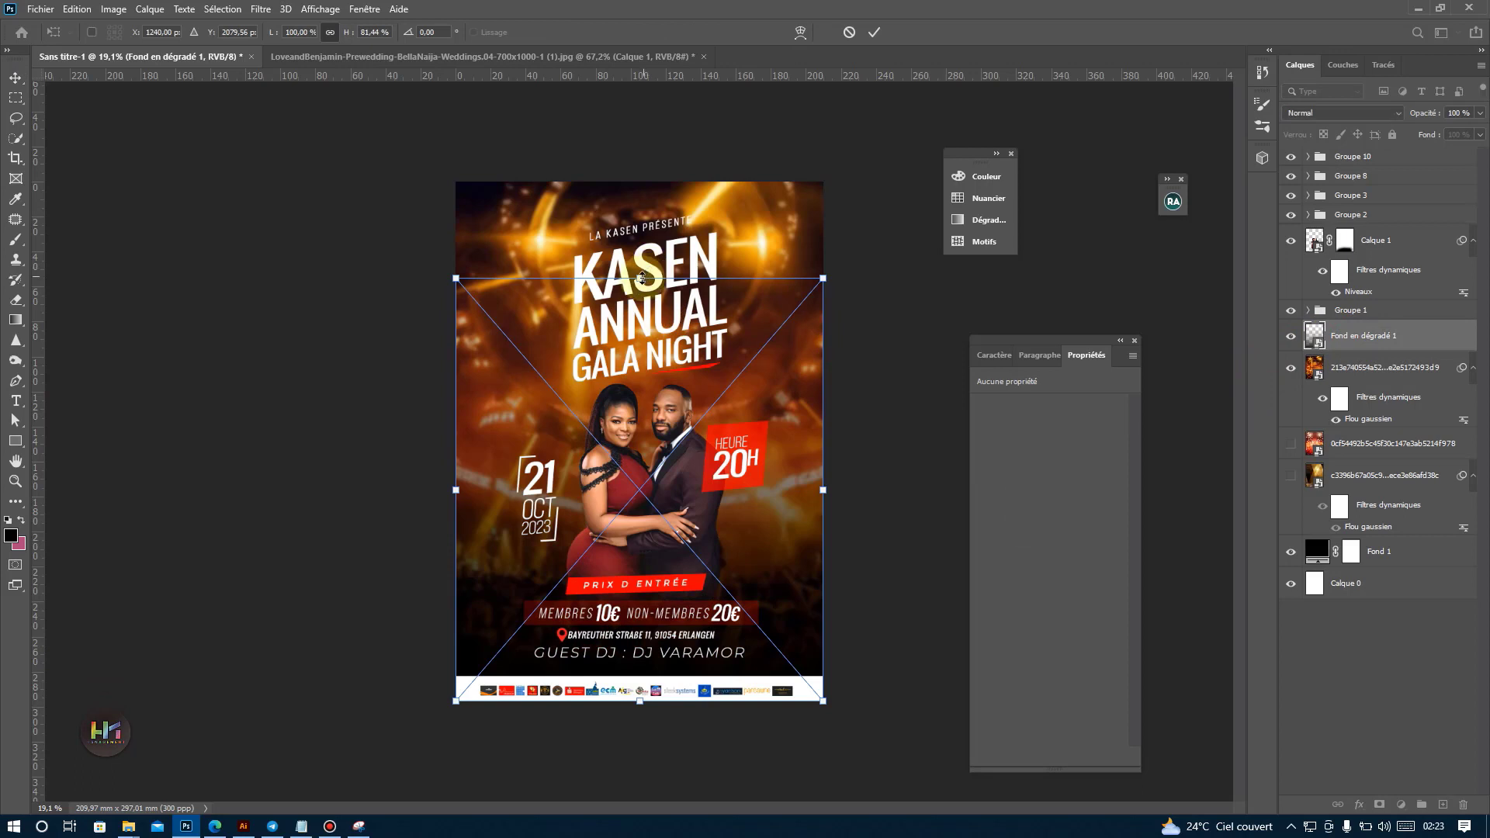
pyautogui.moveTo(641, 278); pyautogui.dragTo(642, 231)
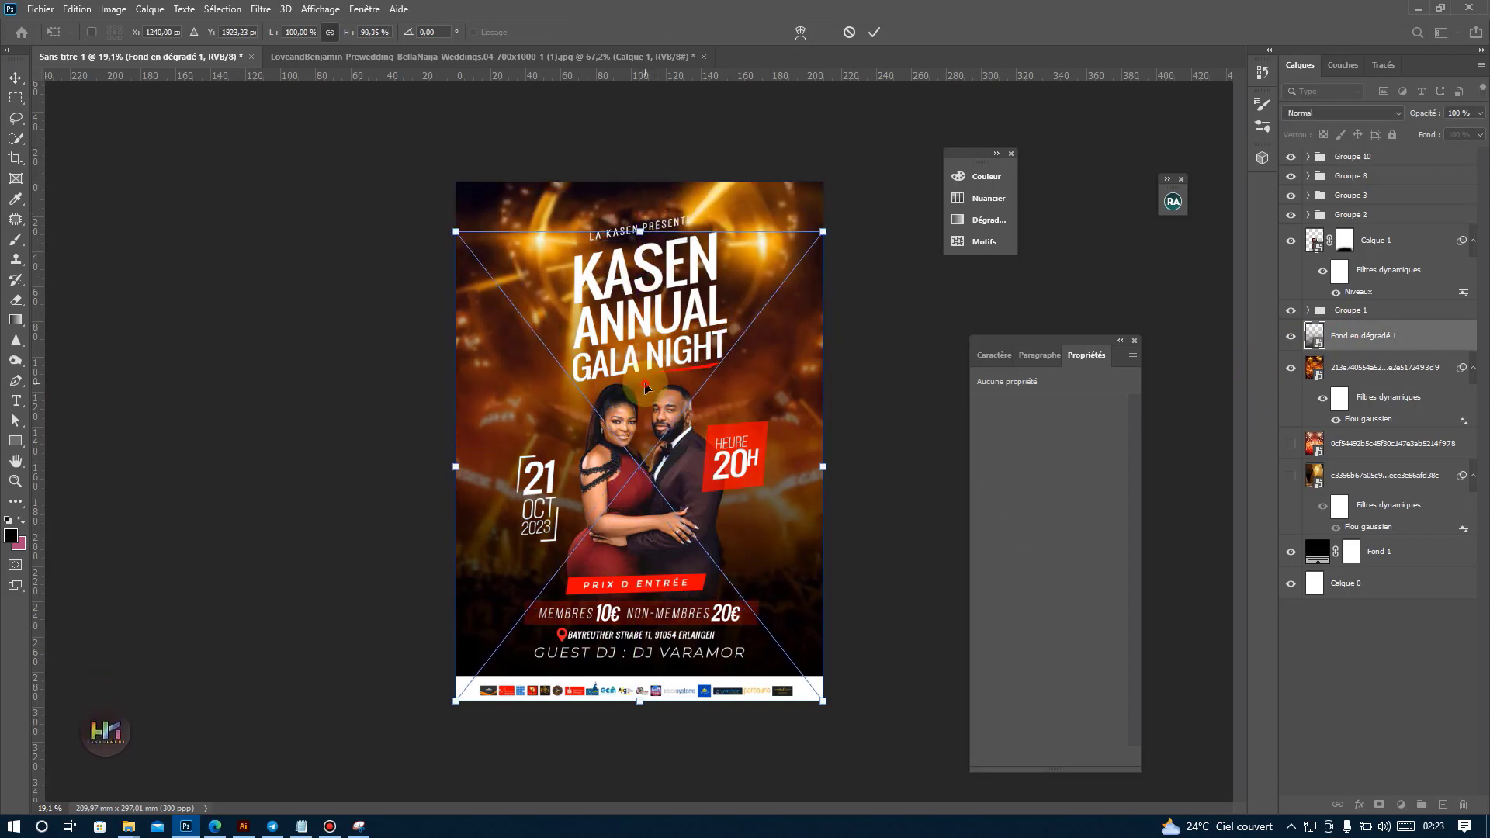
pyautogui.press('Return')
# Try a duplicate of the black gradient layer at about 23% opacity and delete it.
pyautogui.hotkey('ctrl', 'j')
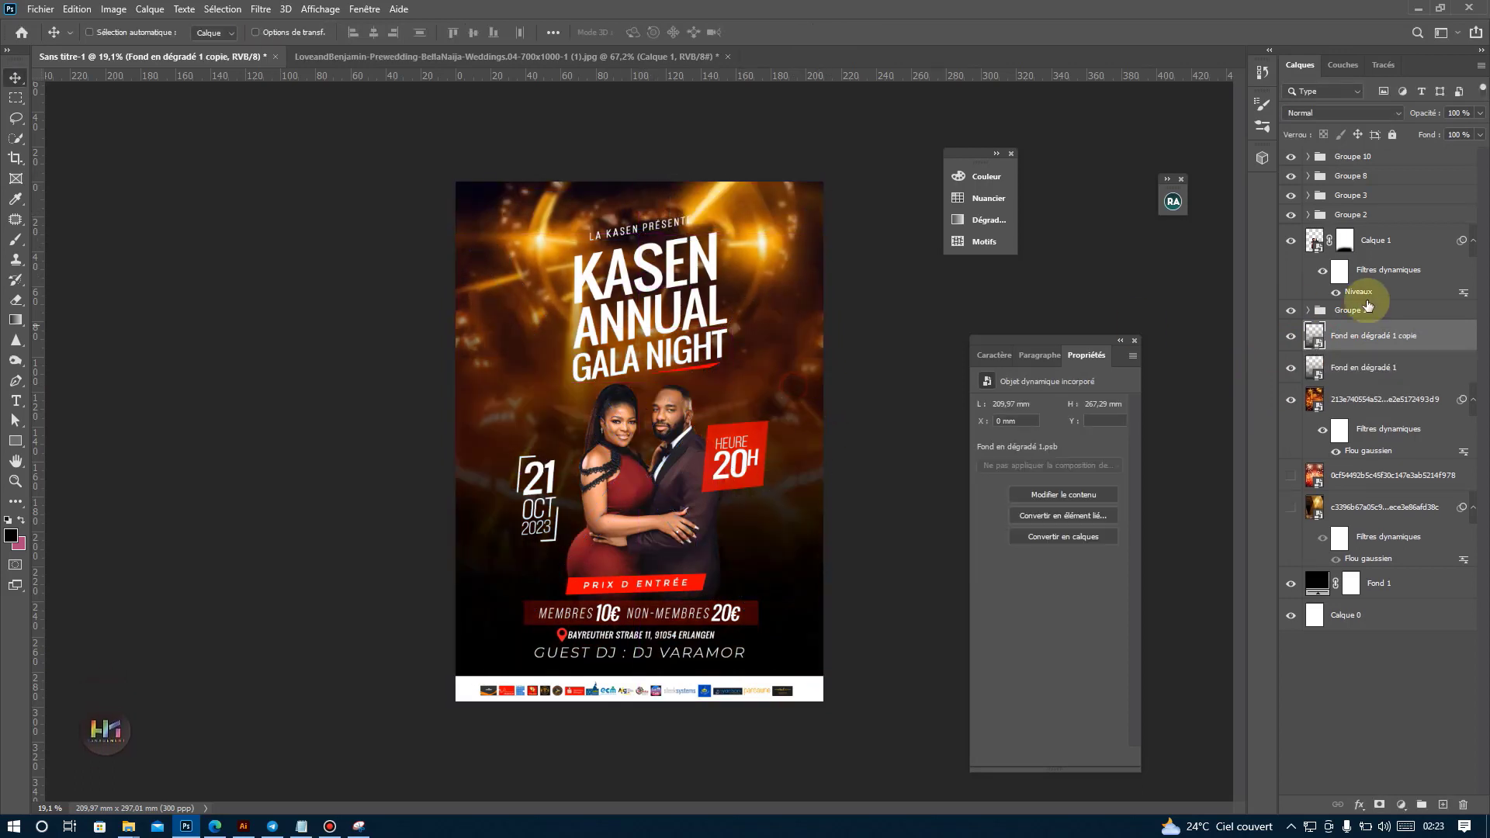
pyautogui.click(1394, 138)
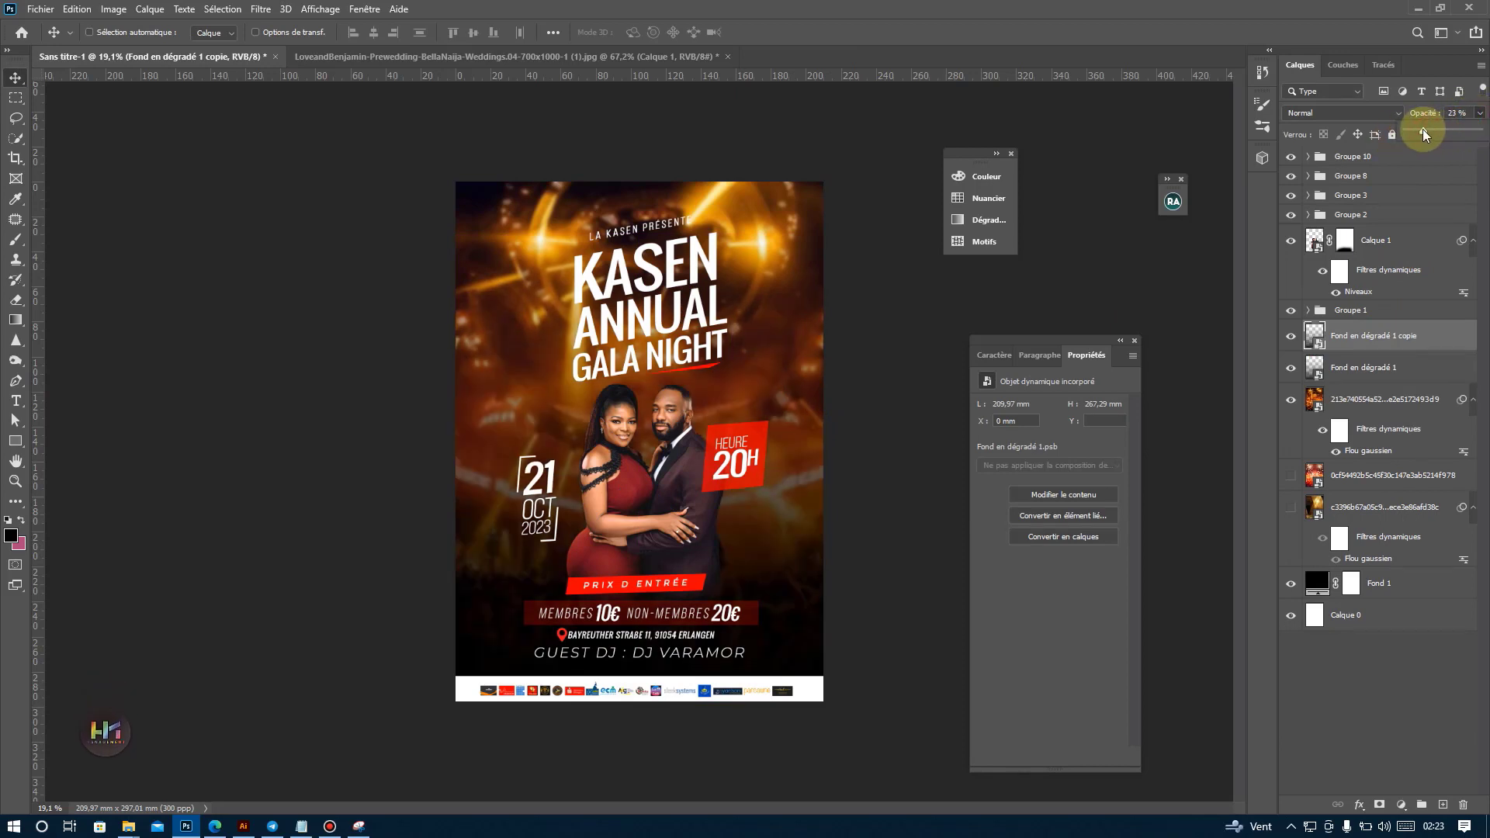
pyautogui.press('Delete')
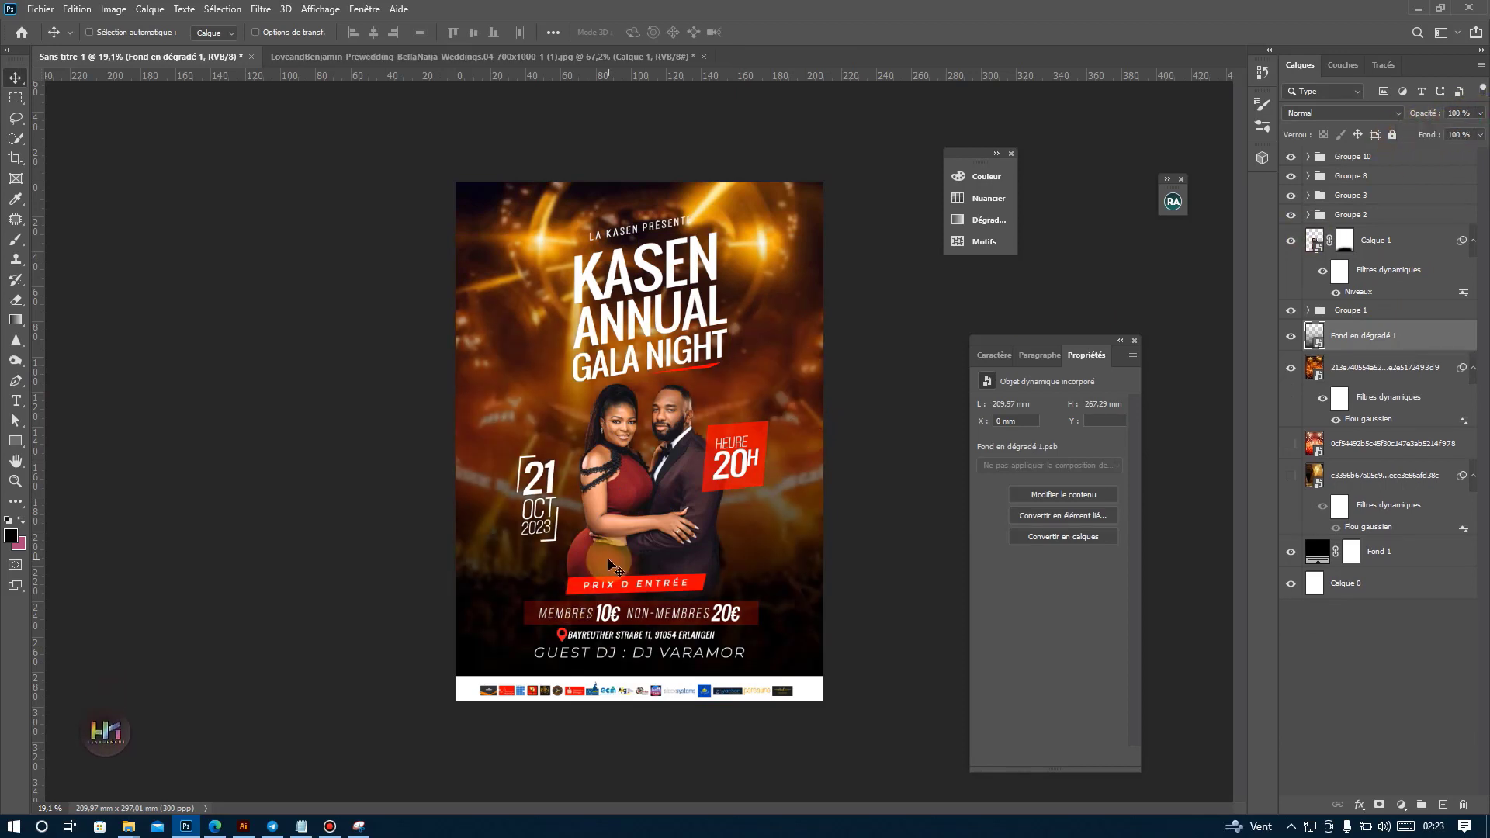
# Group the GALA NIGHT, ANNUAL and KASEN text layers together inside Groupe 1.
pyautogui.scroll(1, 655, 291)
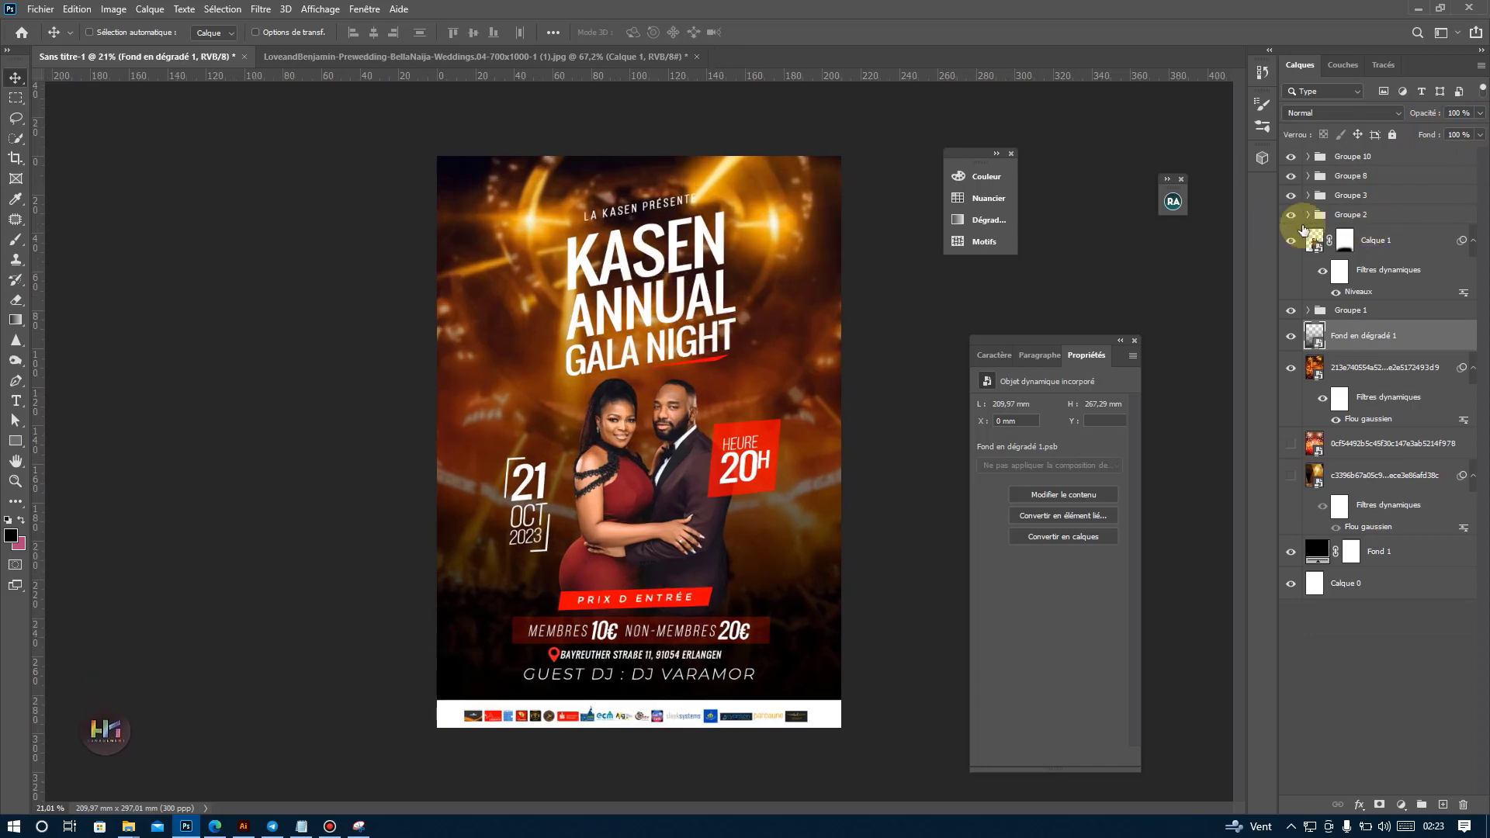
pyautogui.click(1291, 178)
pyautogui.click(1291, 178)
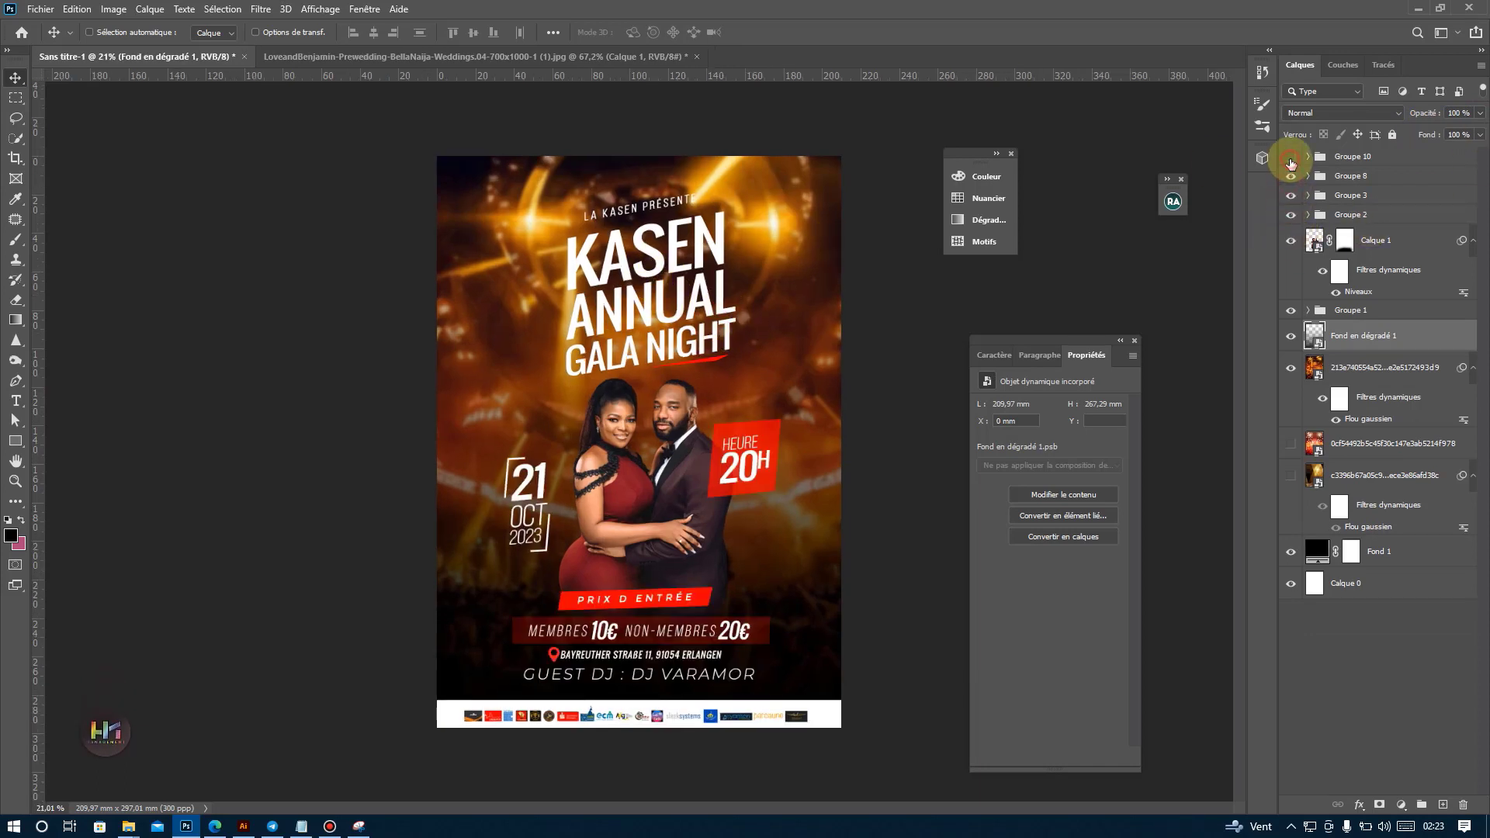
pyautogui.click(1292, 309)
pyautogui.click(1292, 310)
pyautogui.click(1316, 311)
pyautogui.click(1309, 310)
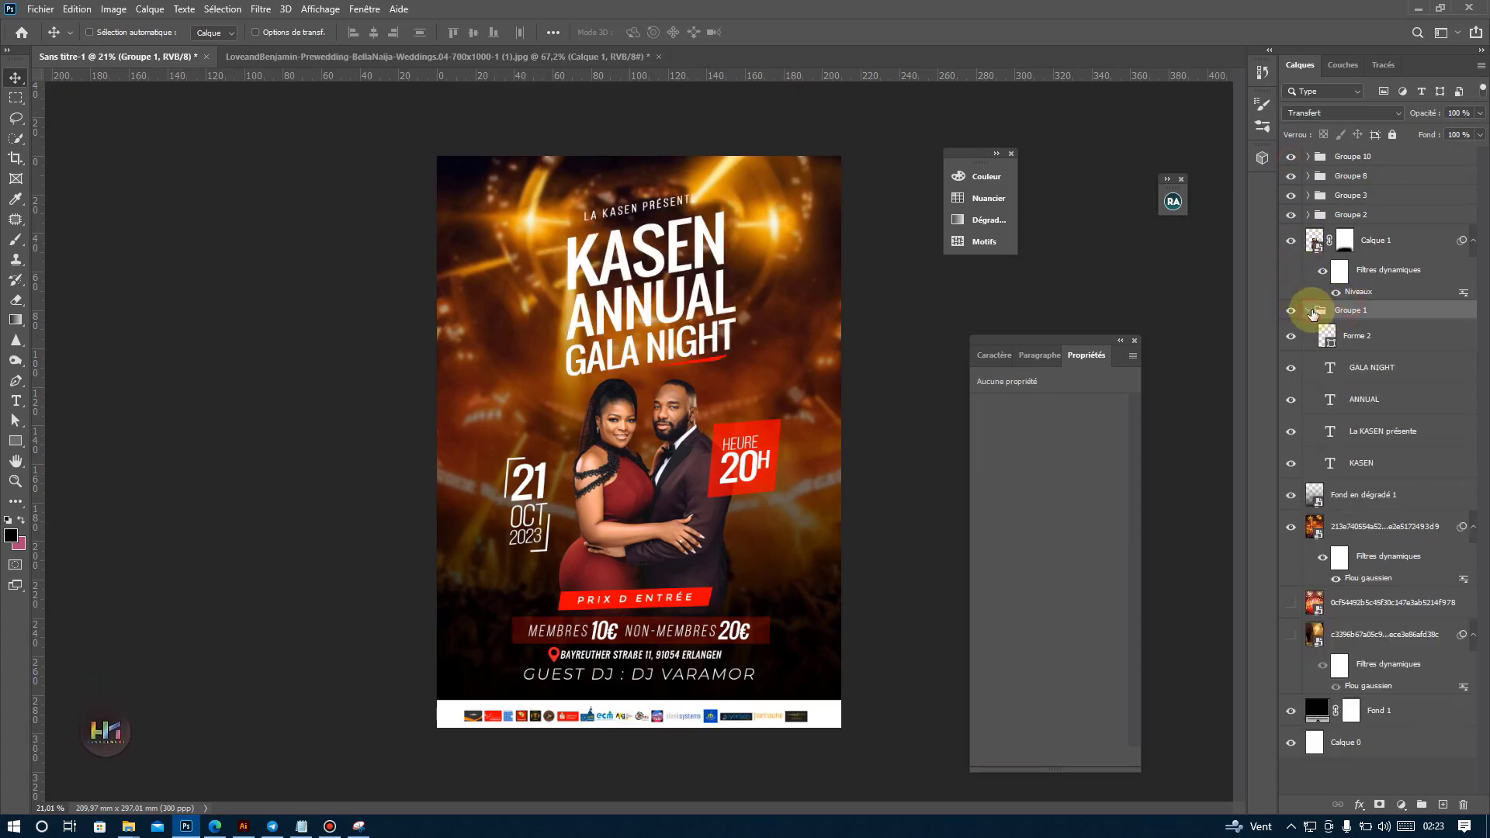
pyautogui.click(1371, 365)
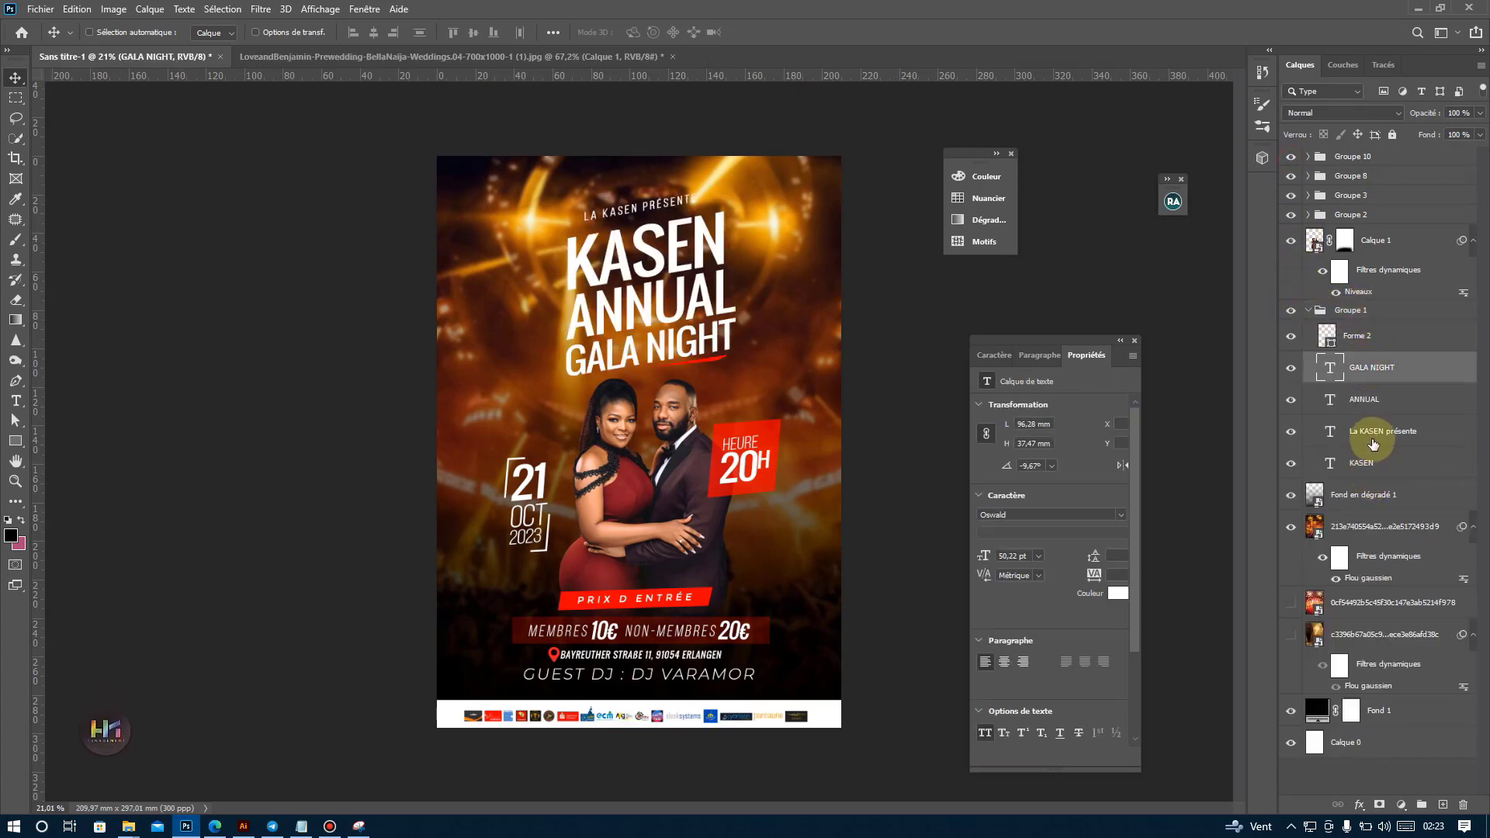
pyautogui.keyDown('ctrl'); pyautogui.click(1368, 456); pyautogui.keyUp('ctrl')
pyautogui.click(1421, 805)
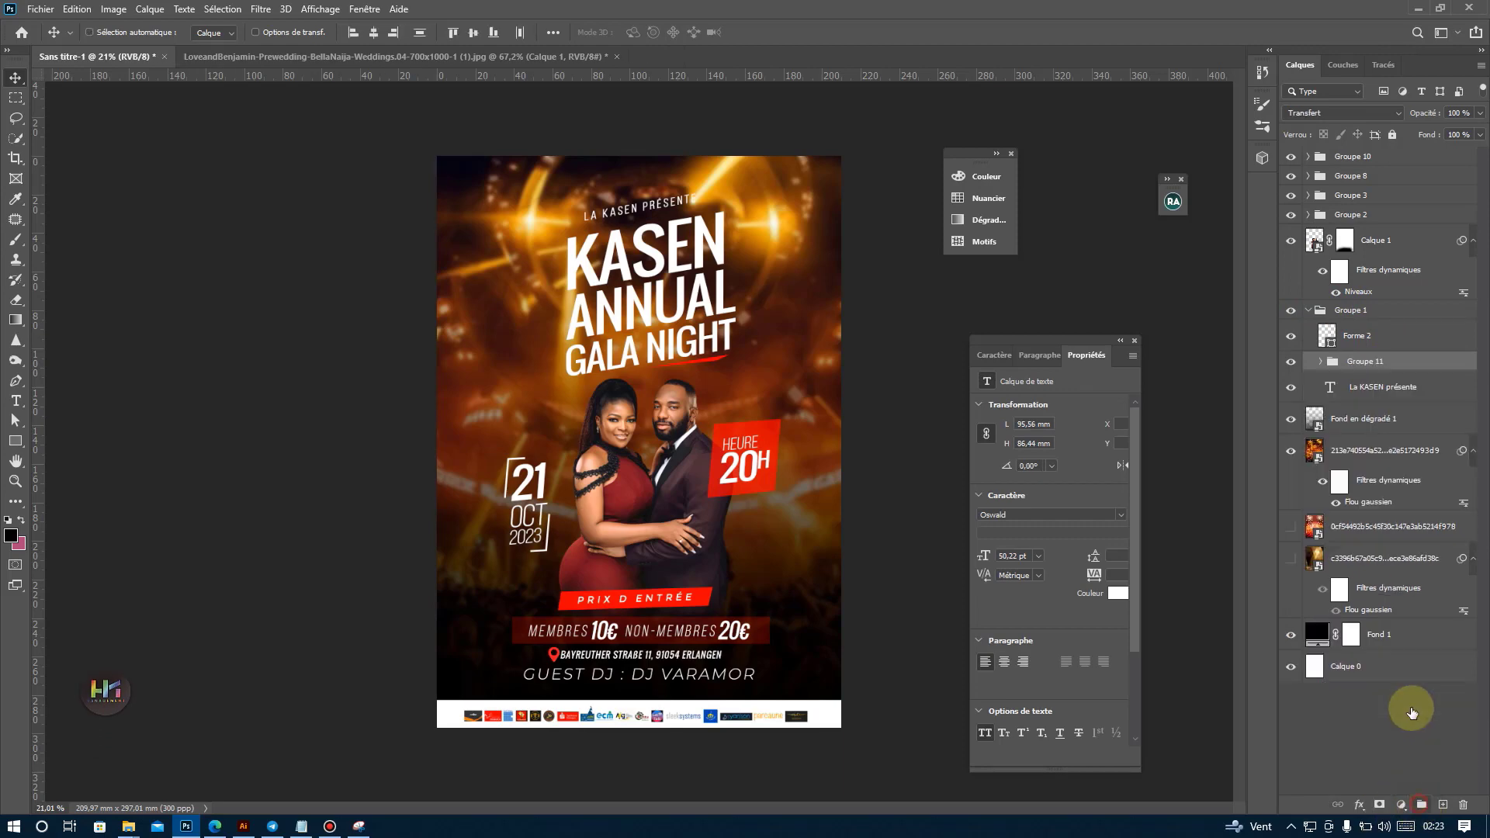
# Duplicate the title group, give the lower copy a d40c03 colour overlay sampled from the HEURE 20H badge, and offset it slightly as a red shadow.
pyautogui.hotkey('ctrl', 'j')
pyautogui.click(1366, 384)
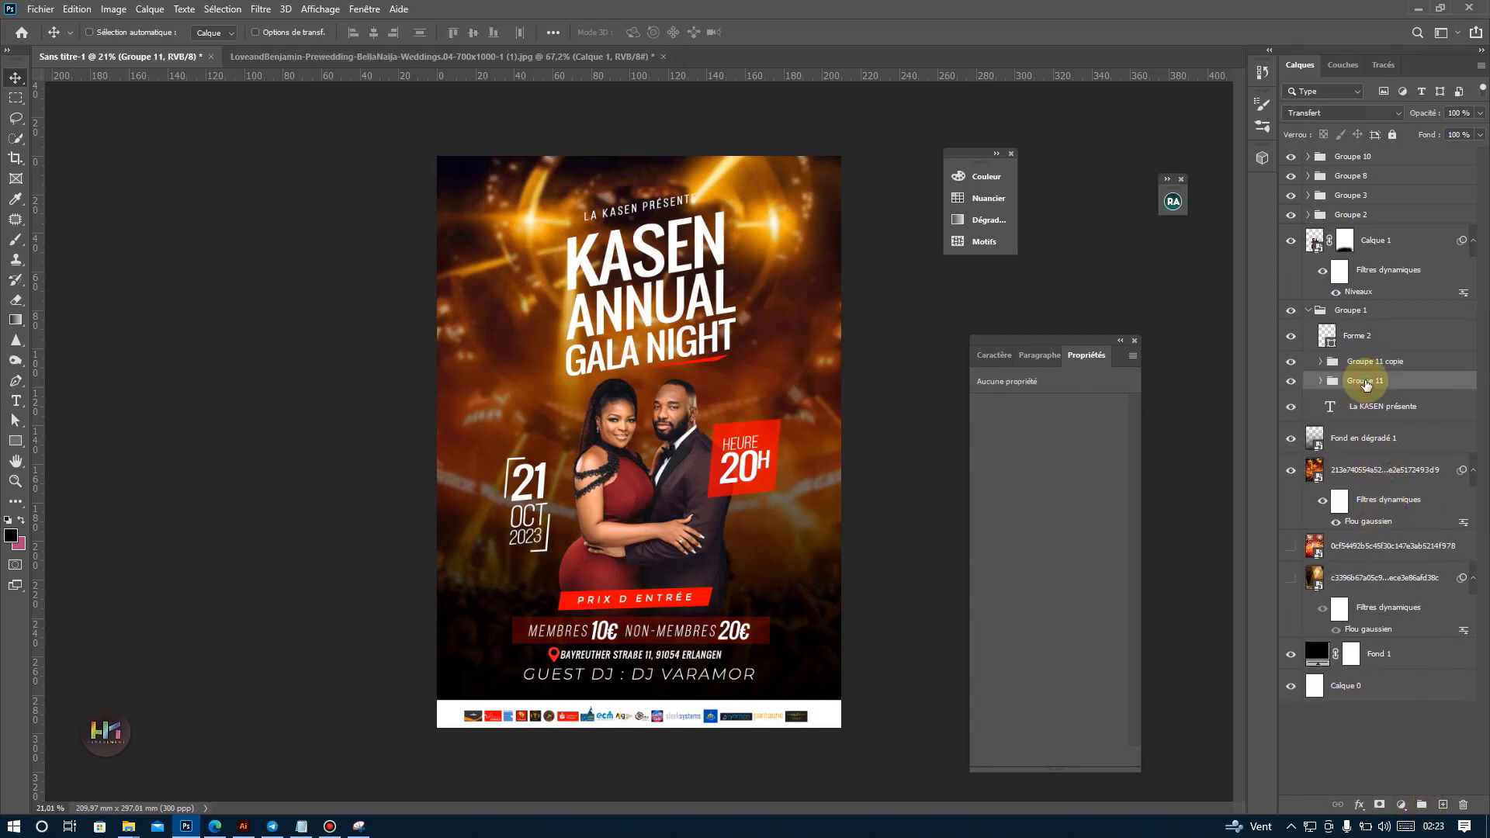
pyautogui.rightClick(1366, 385)
pyautogui.click(1209, 208)
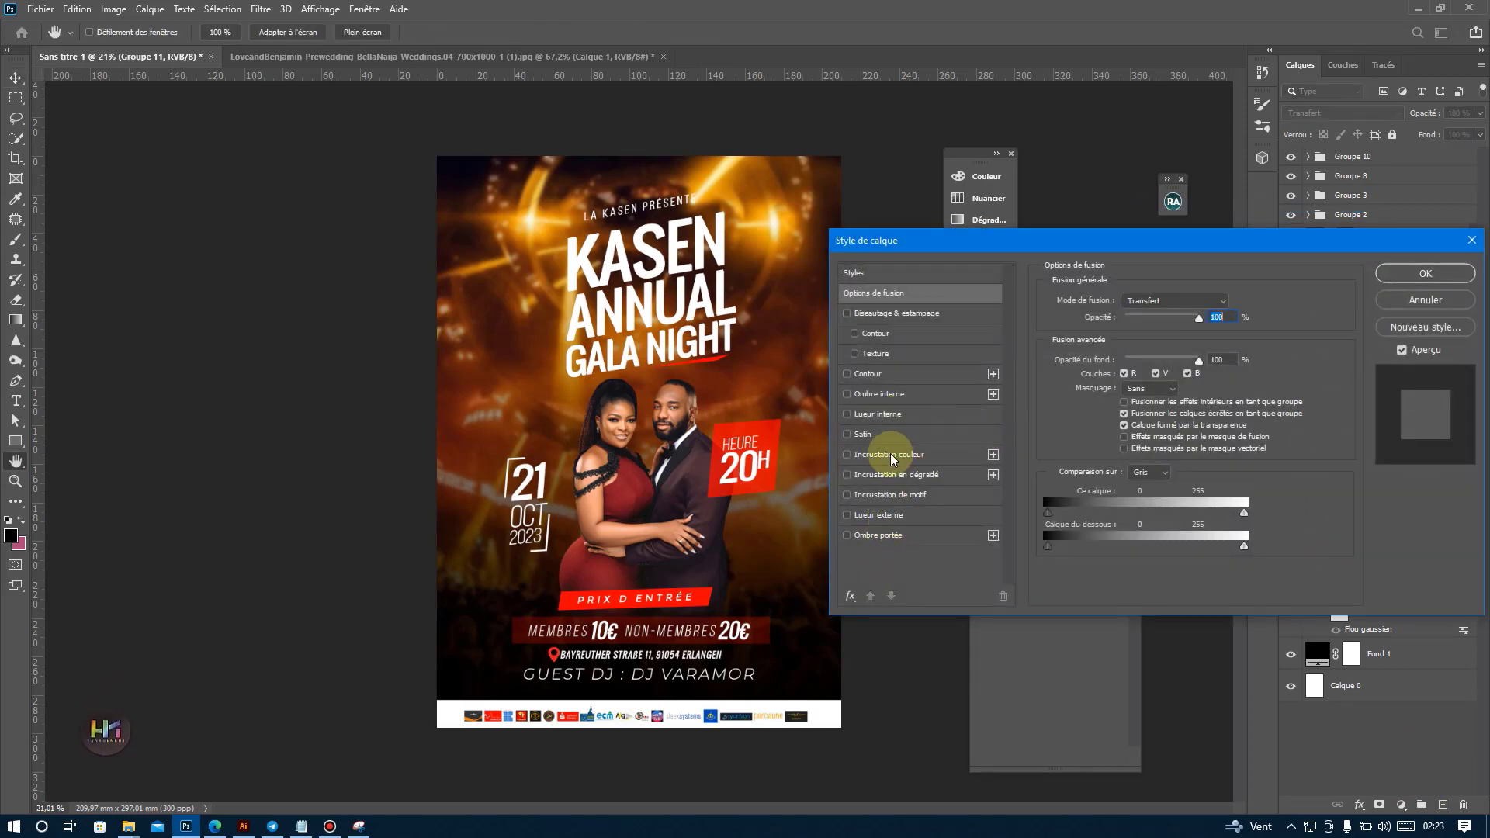
pyautogui.click(890, 455)
pyautogui.click(1181, 303)
pyautogui.click(1183, 317)
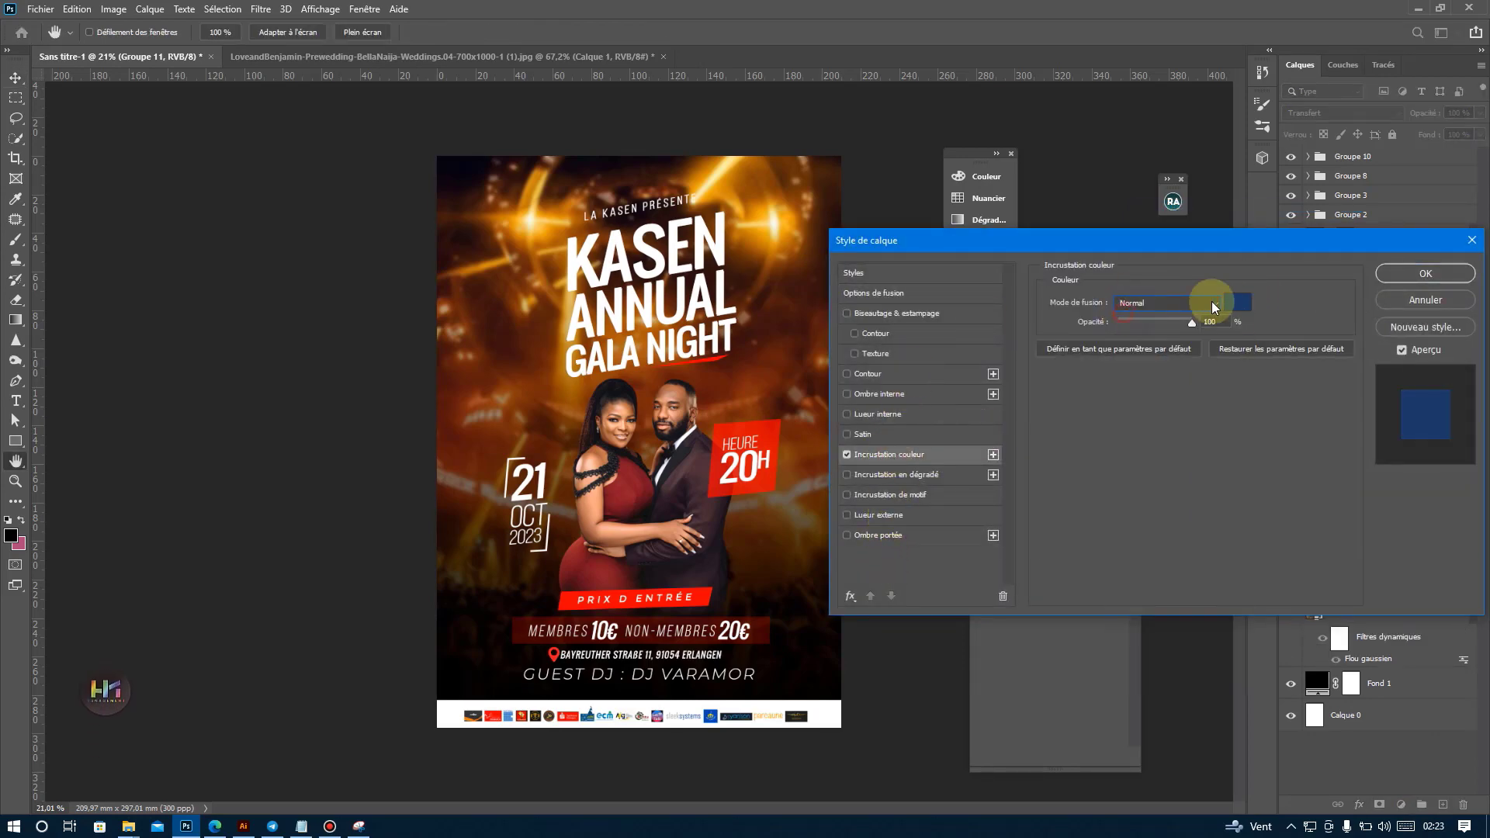
pyautogui.click(1239, 302)
pyautogui.click(761, 458)
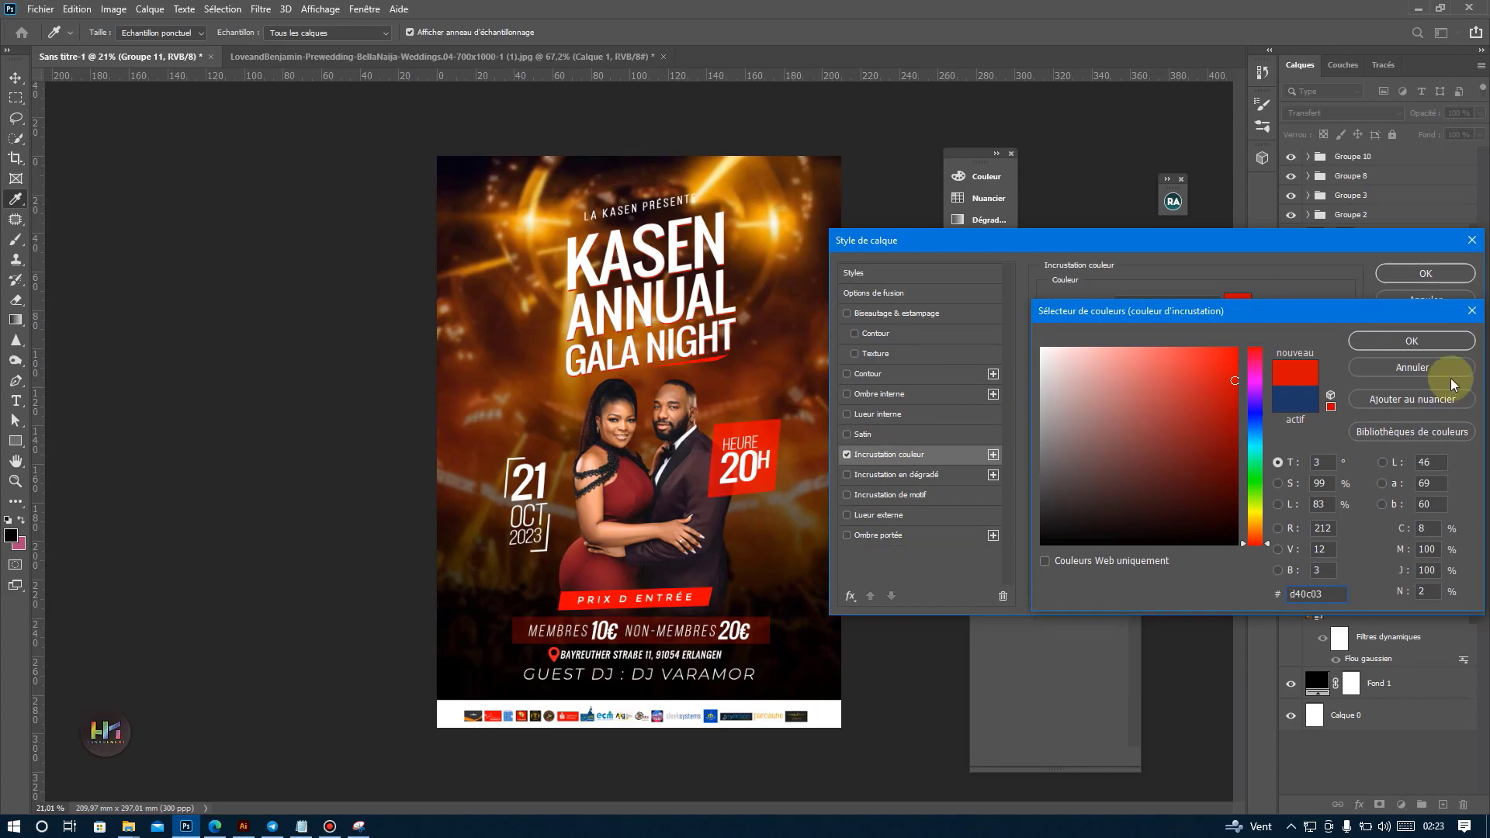
pyautogui.click(1408, 343)
pyautogui.click(1426, 273)
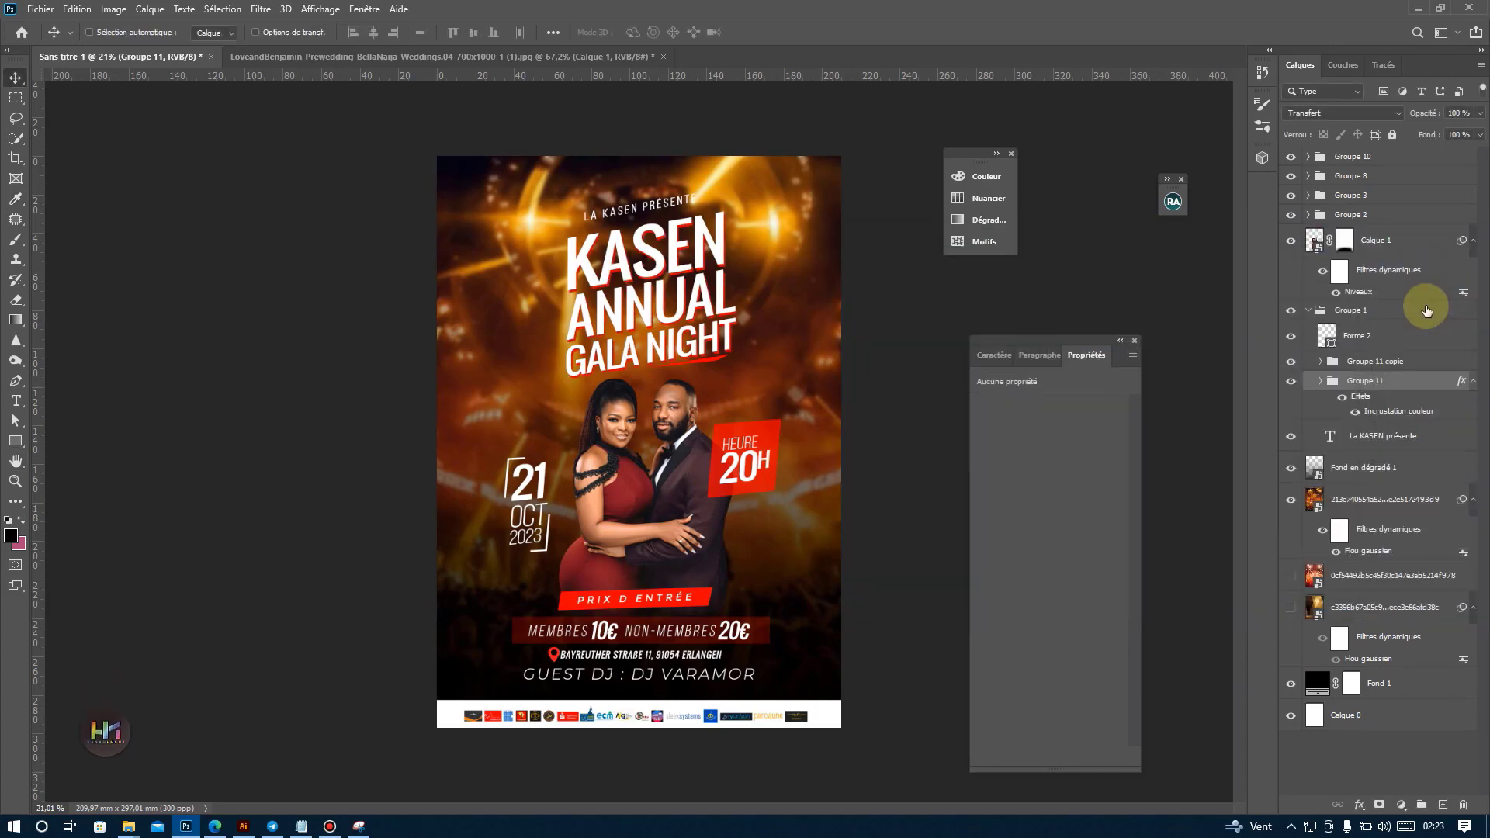
# Duplicate the red title group and try a dark red 3d0102 overlay sampled from the price banner on the lower copy.
pyautogui.keyDown('alt'); pyautogui.click(675, 475); pyautogui.keyUp('alt')
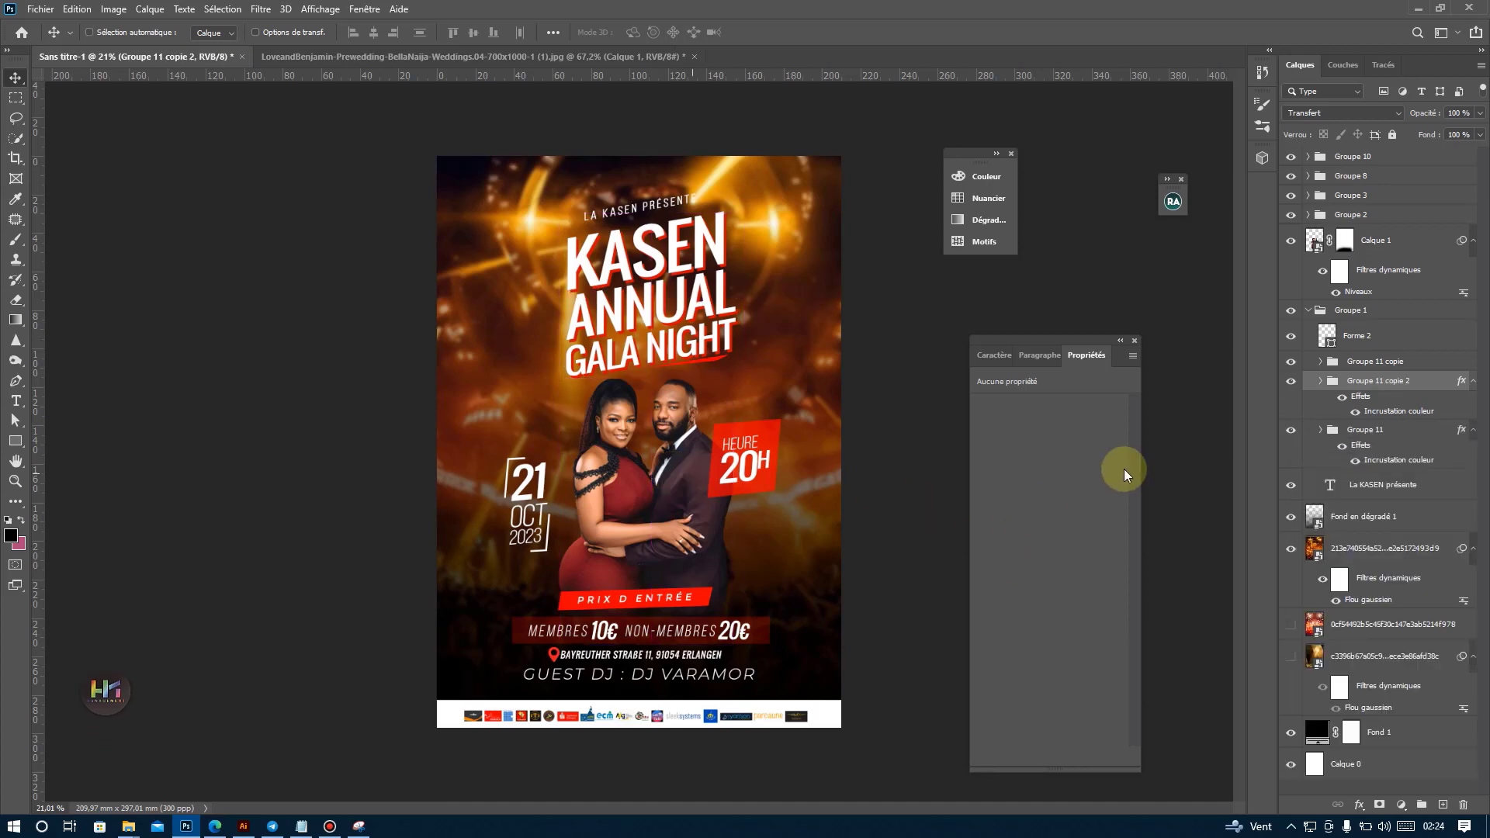
pyautogui.click(1360, 460)
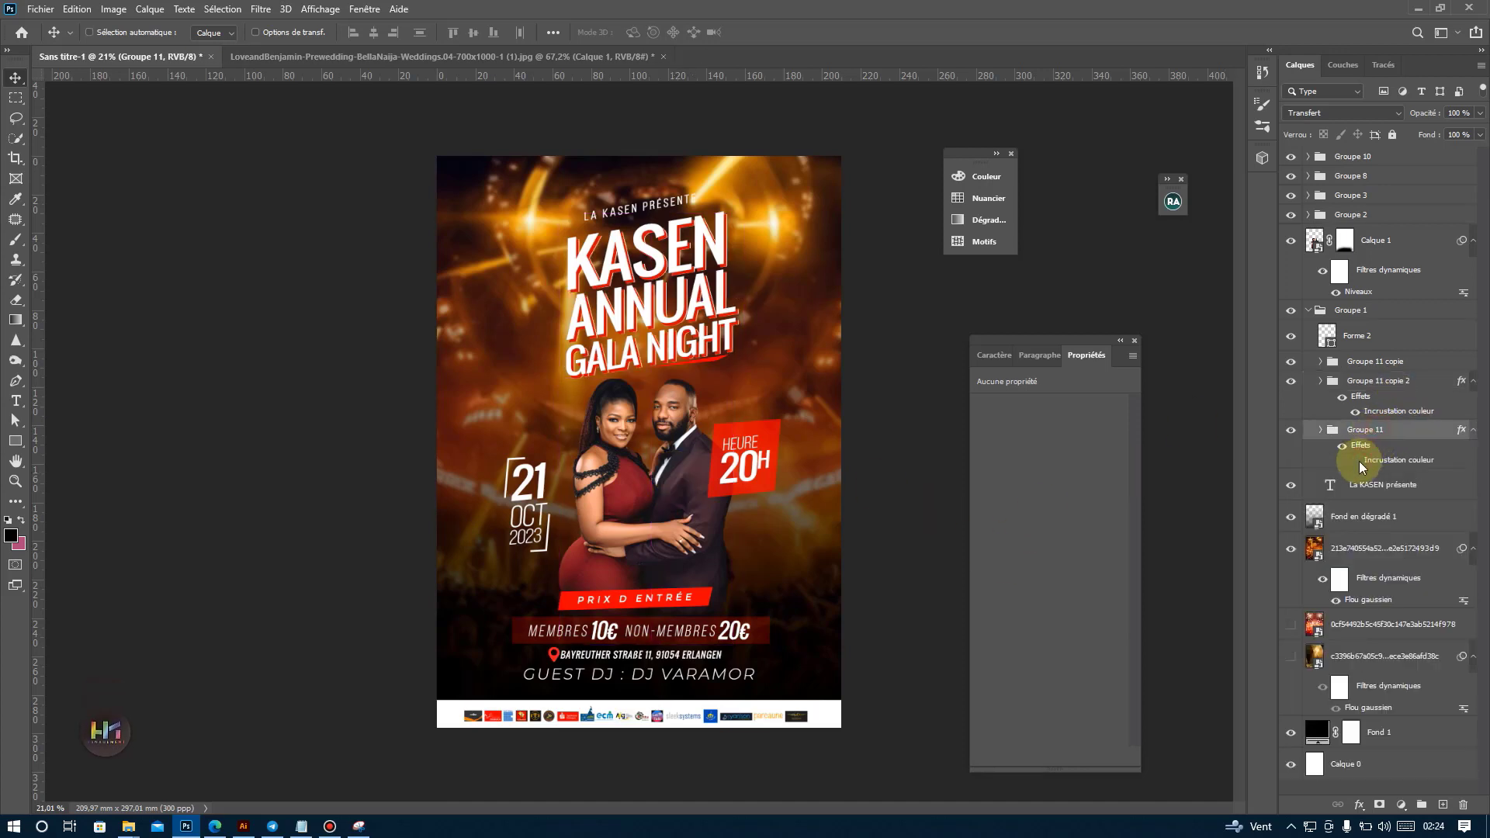
pyautogui.doubleClick(1379, 461)
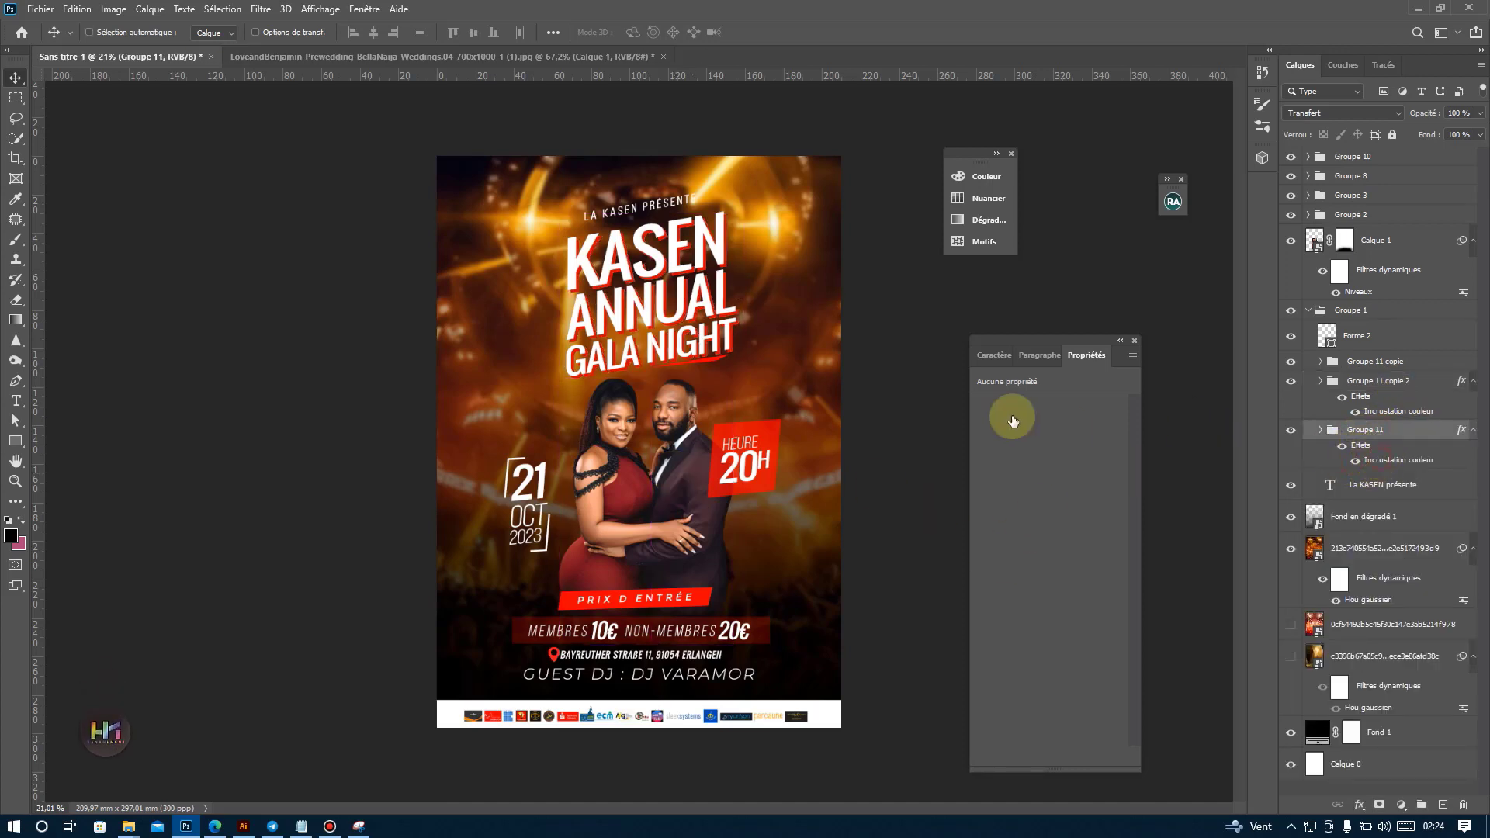
pyautogui.click(1238, 302)
pyautogui.click(767, 641)
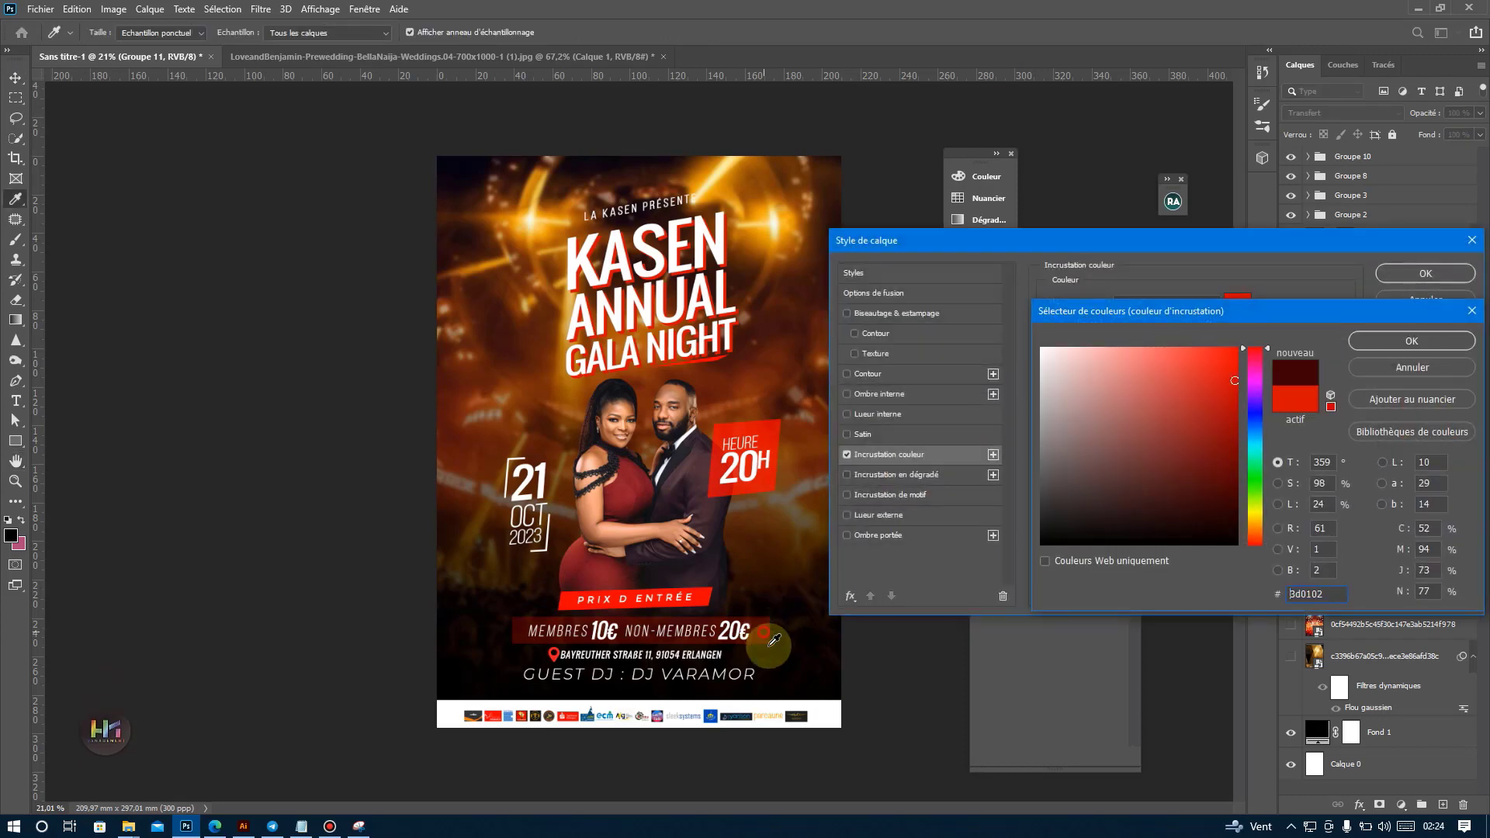
# Try a blue 125791 colour overlay on the lowest title group and delete that group.
pyautogui.click(1256, 450)
pyautogui.moveTo(1235, 443); pyautogui.dragTo(1264, 328)
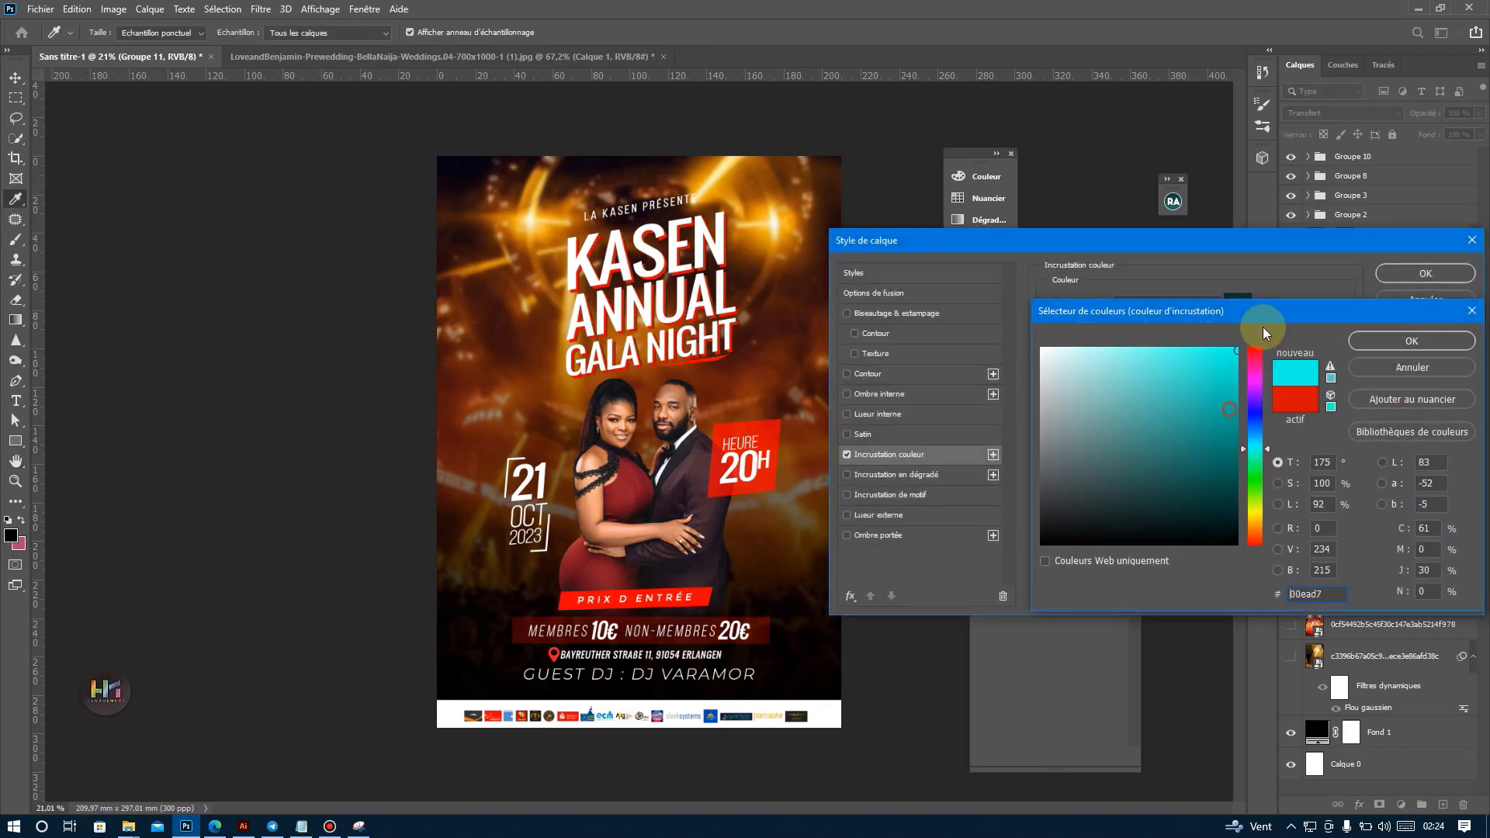
pyautogui.moveTo(1259, 464); pyautogui.dragTo(1259, 488)
pyautogui.click(1213, 432)
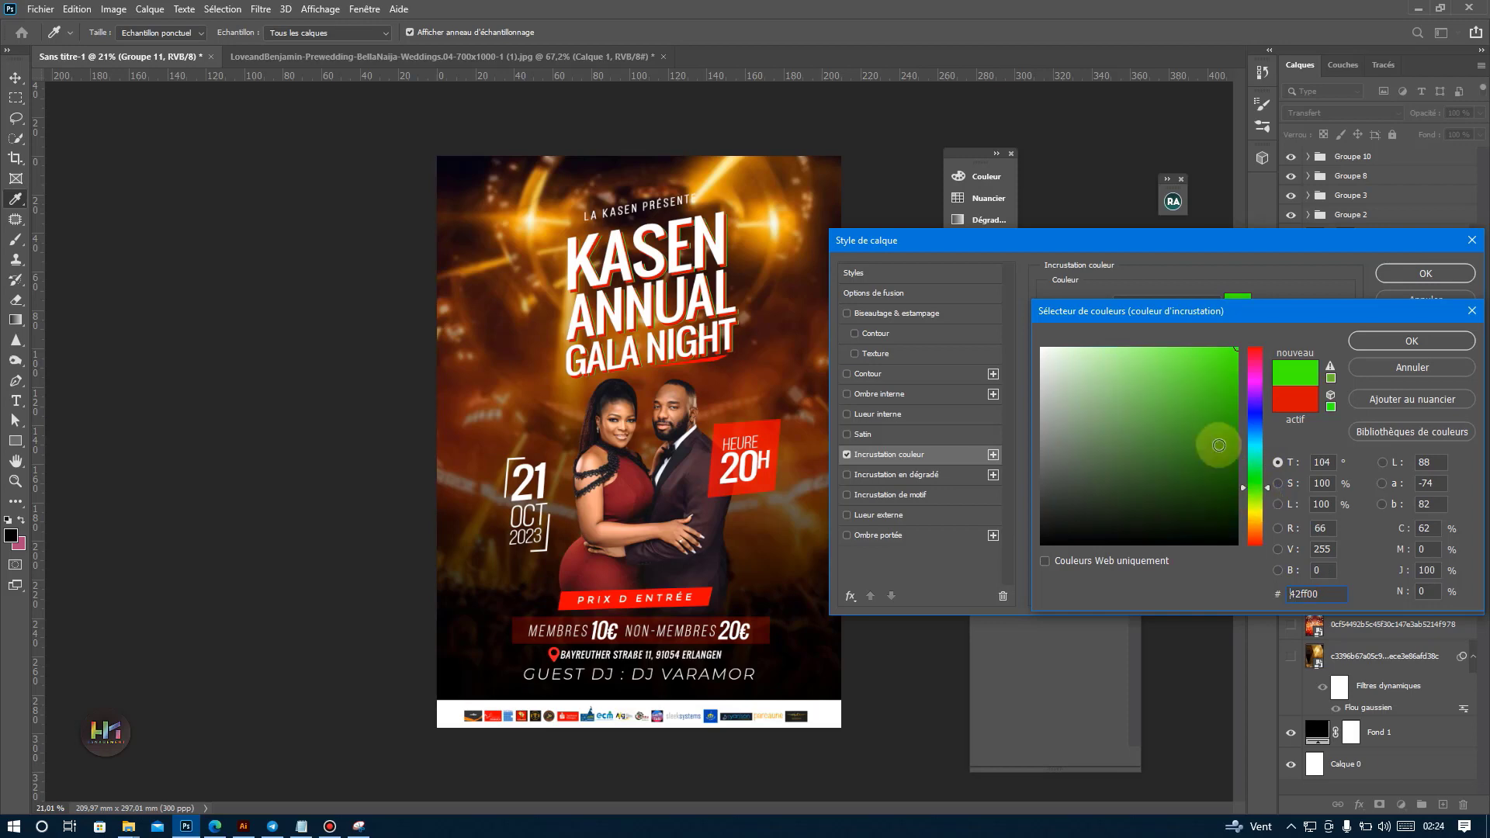
pyautogui.click(1253, 463)
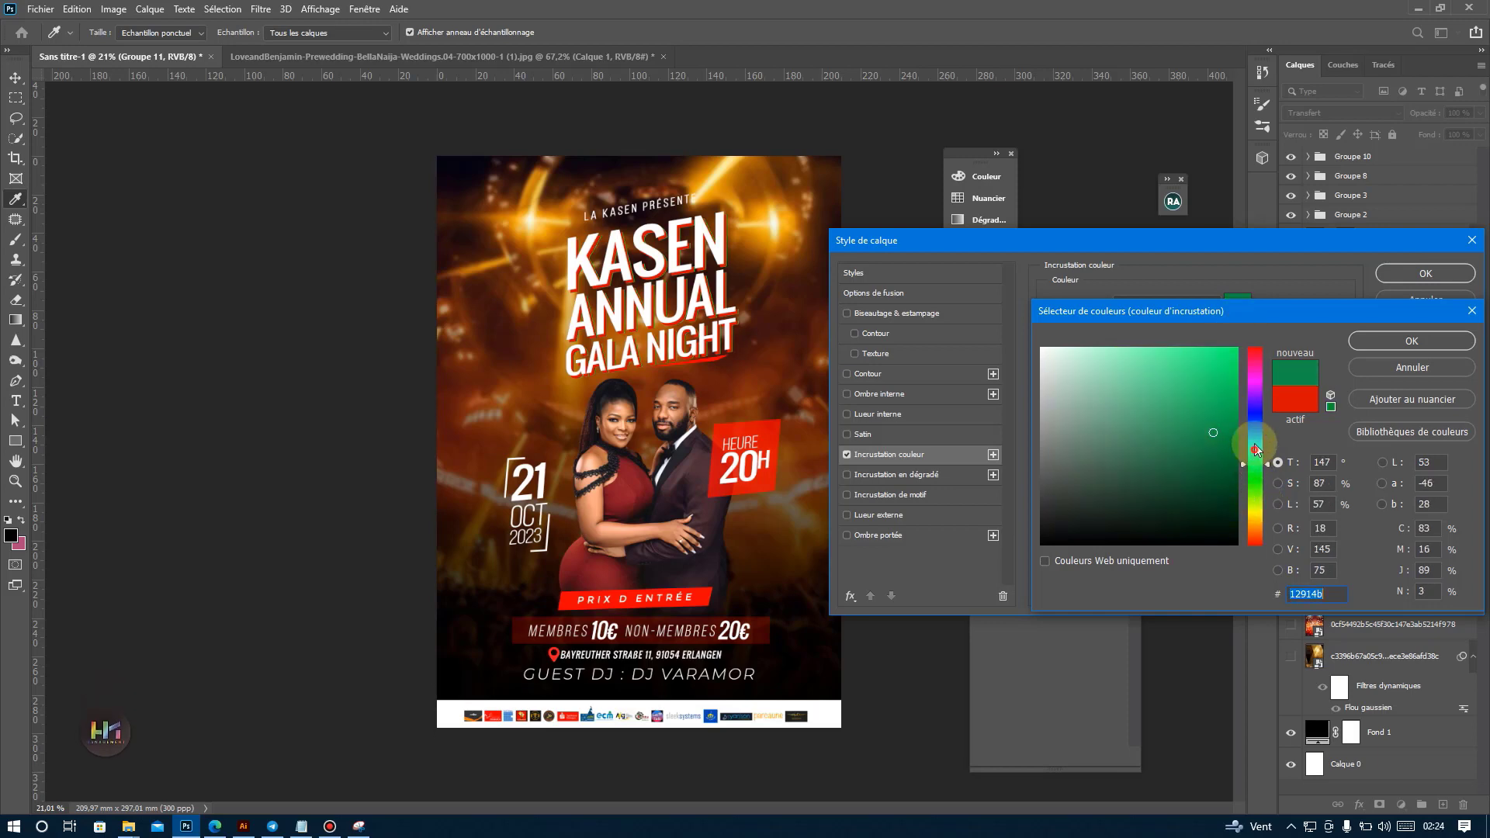
pyautogui.moveTo(1255, 448); pyautogui.dragTo(1257, 434)
pyautogui.click(1412, 341)
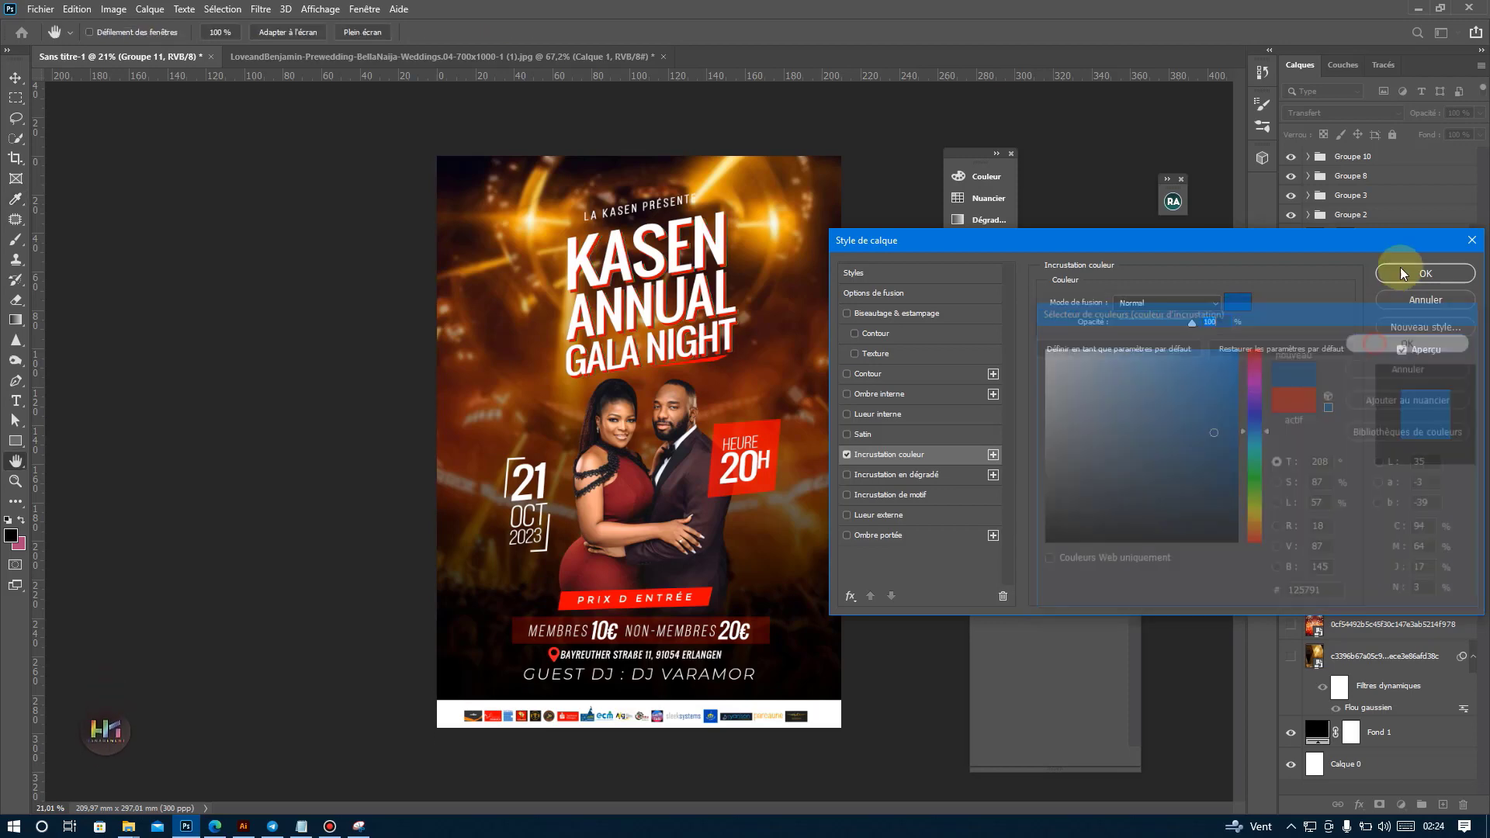
pyautogui.click(1425, 273)
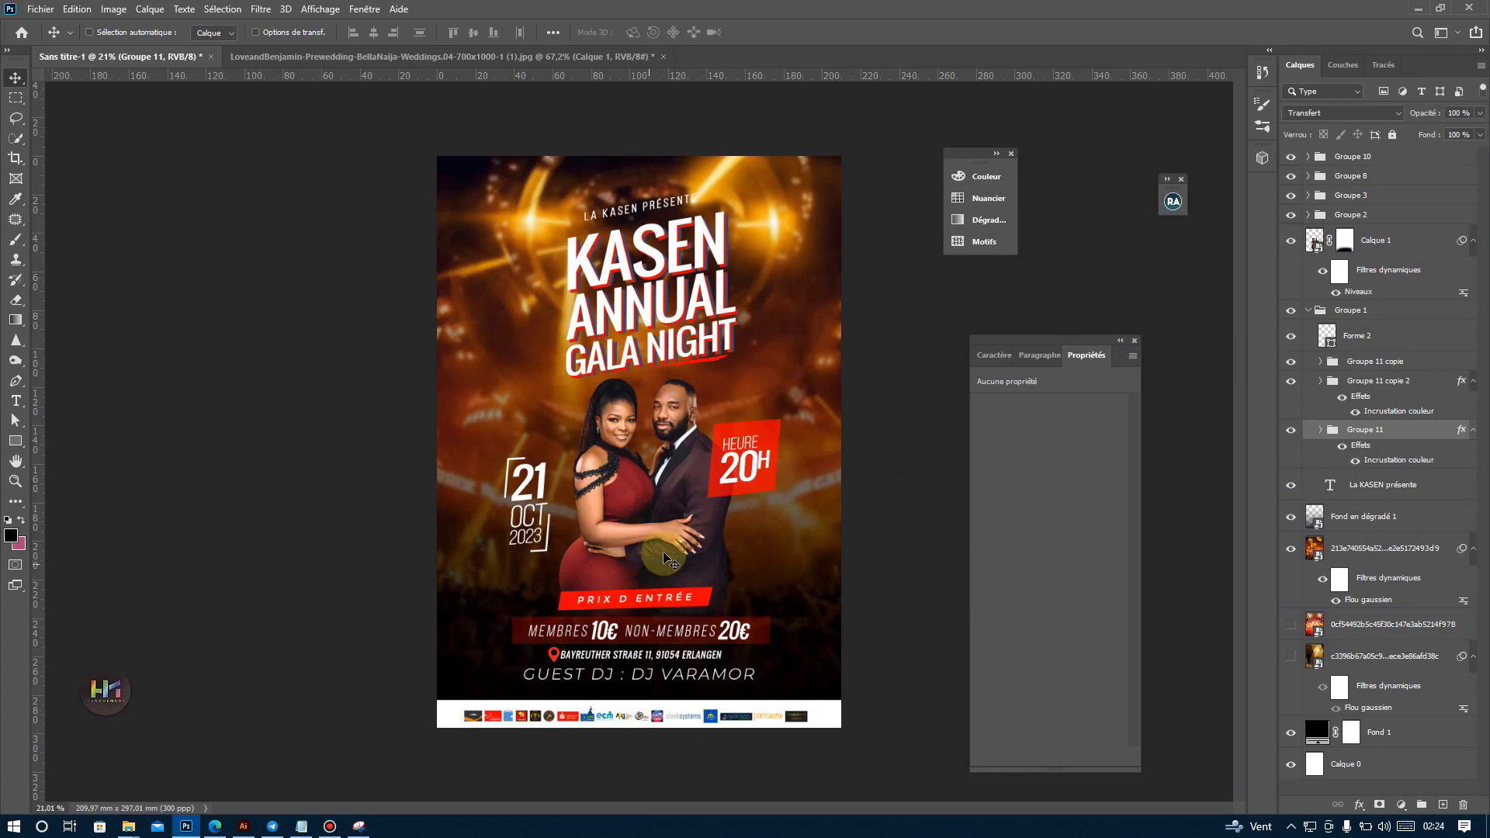
pyautogui.press('Delete')
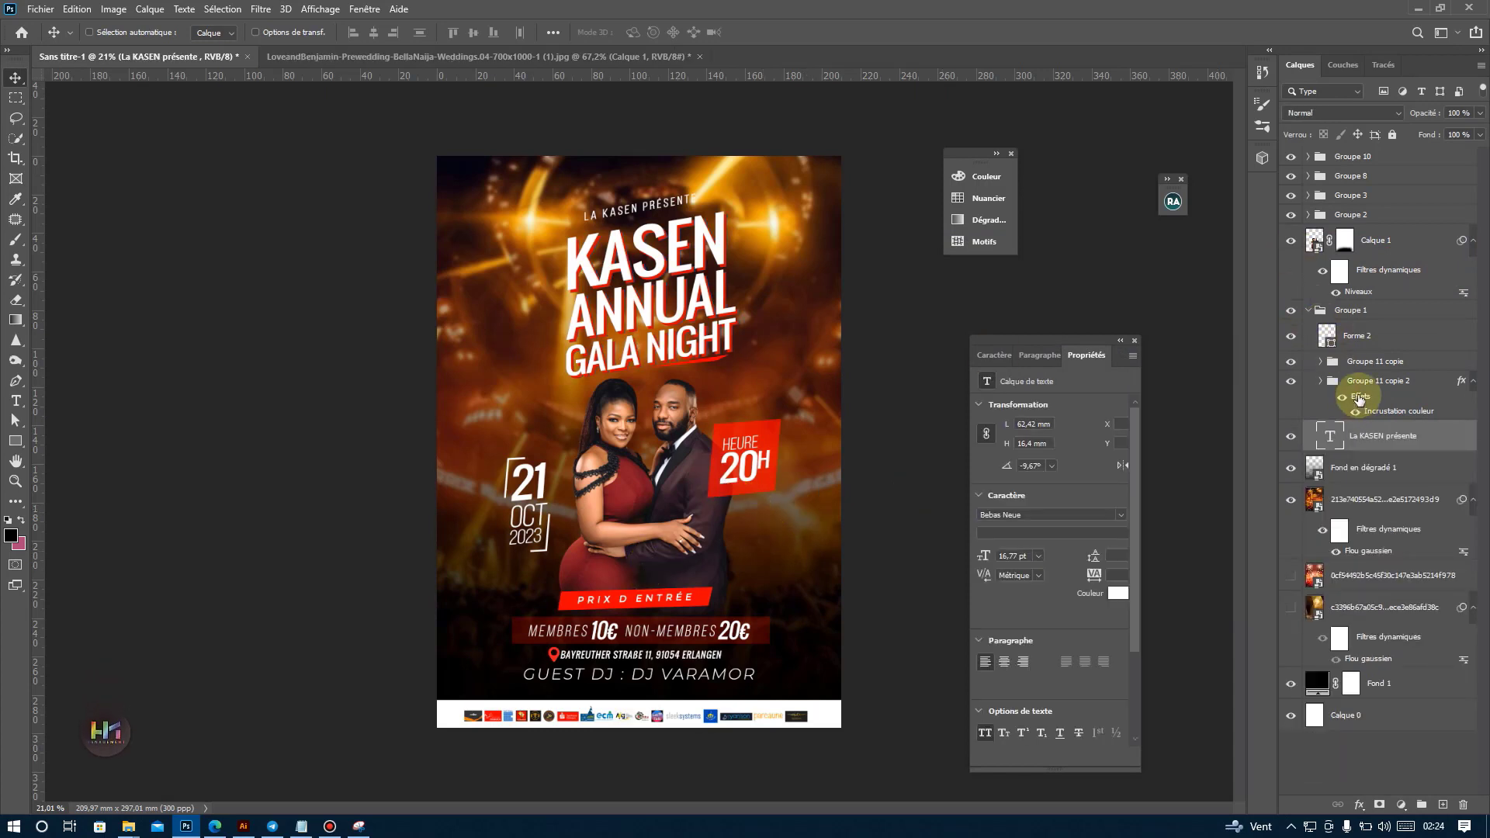
# Add an outer glow effect to the red title group, Groupe 11 copie 2.
pyautogui.click(1366, 384)
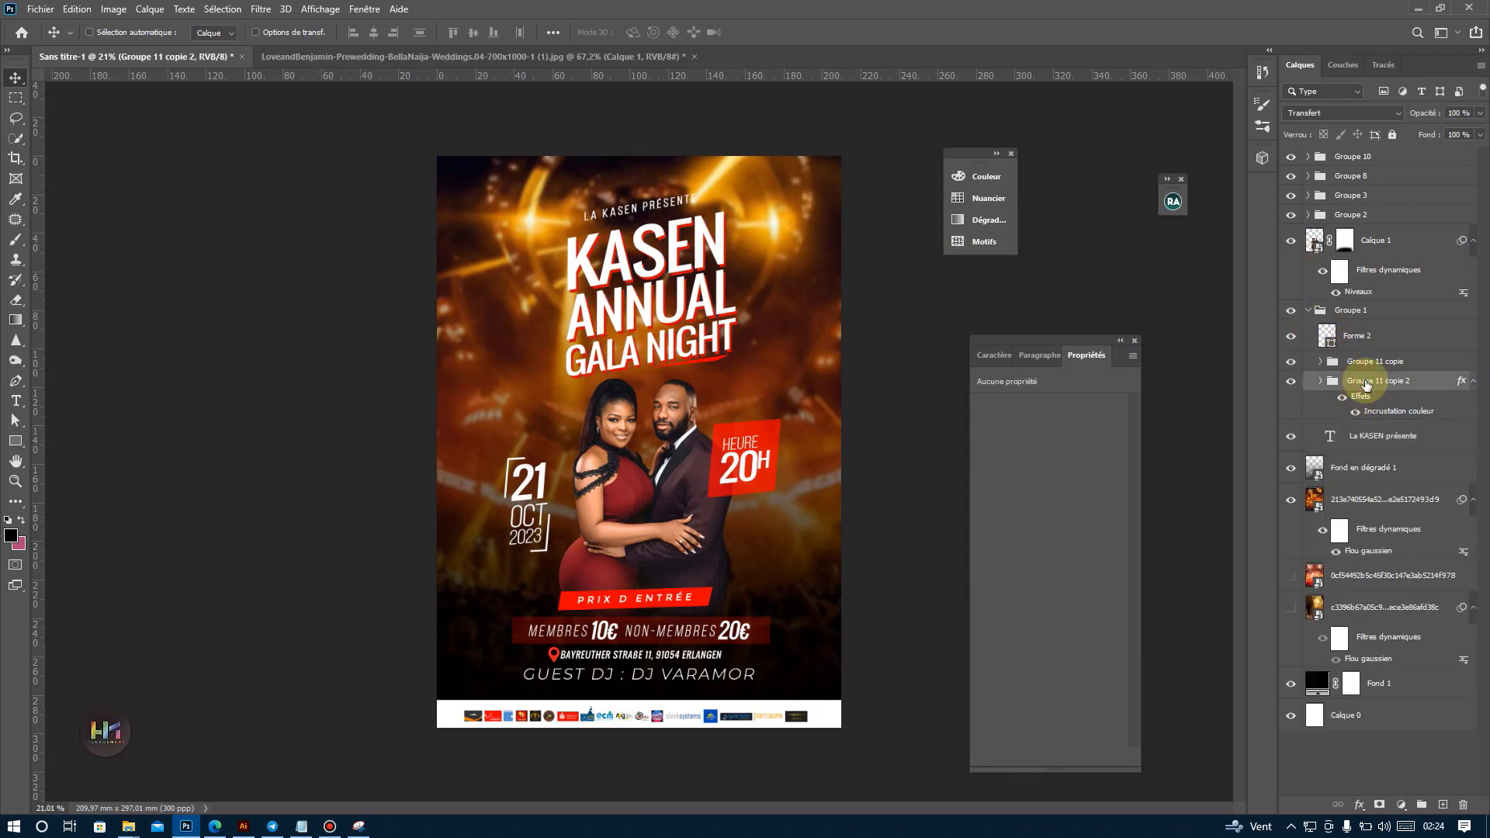
pyautogui.doubleClick(1378, 415)
pyautogui.click(889, 514)
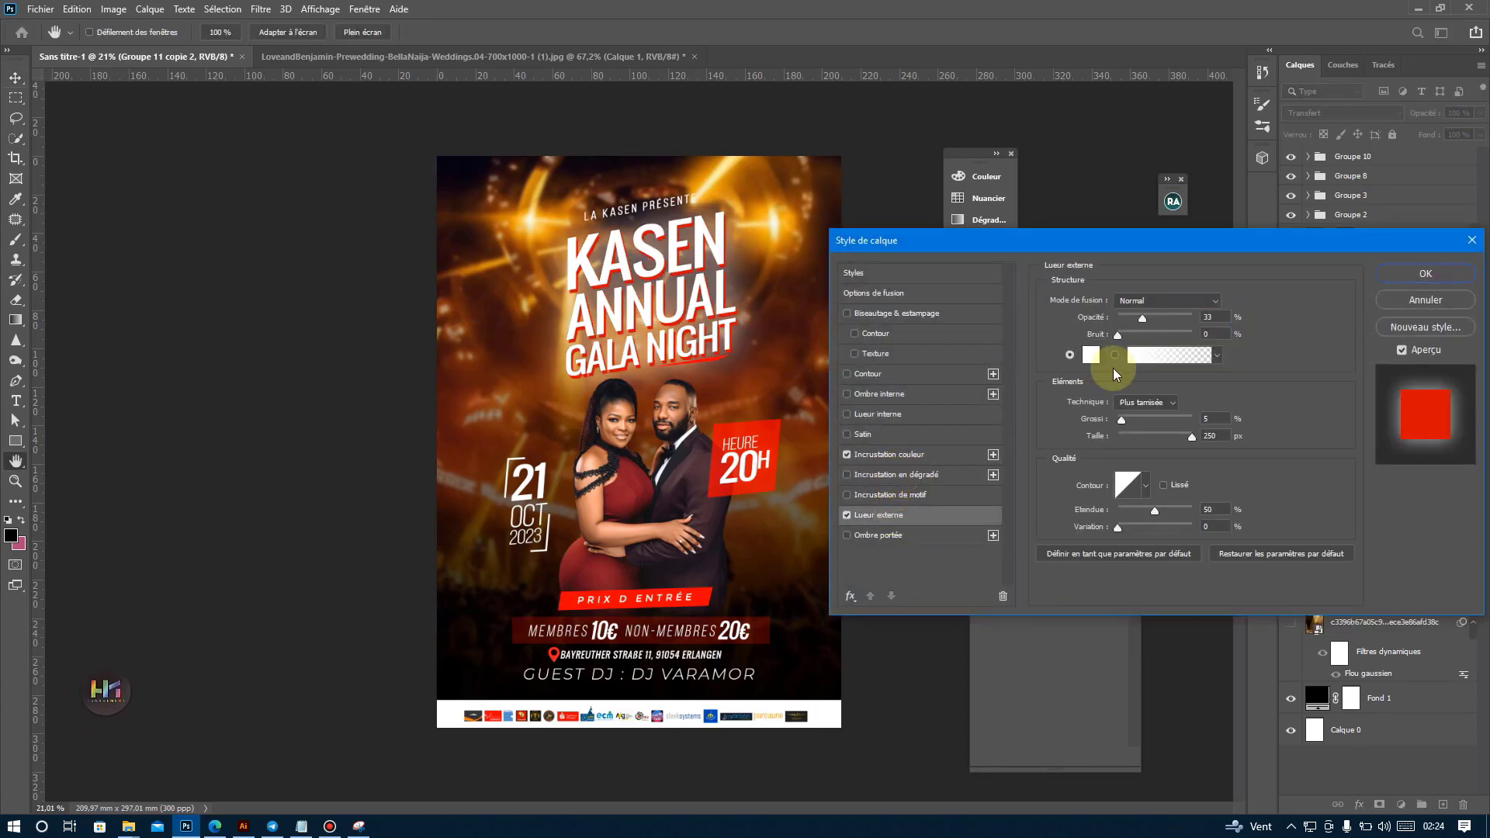
# Set the red title group's outer glow colour to bright yellow fffd35 after trying green, magenta and orange hues.
pyautogui.click(1091, 354)
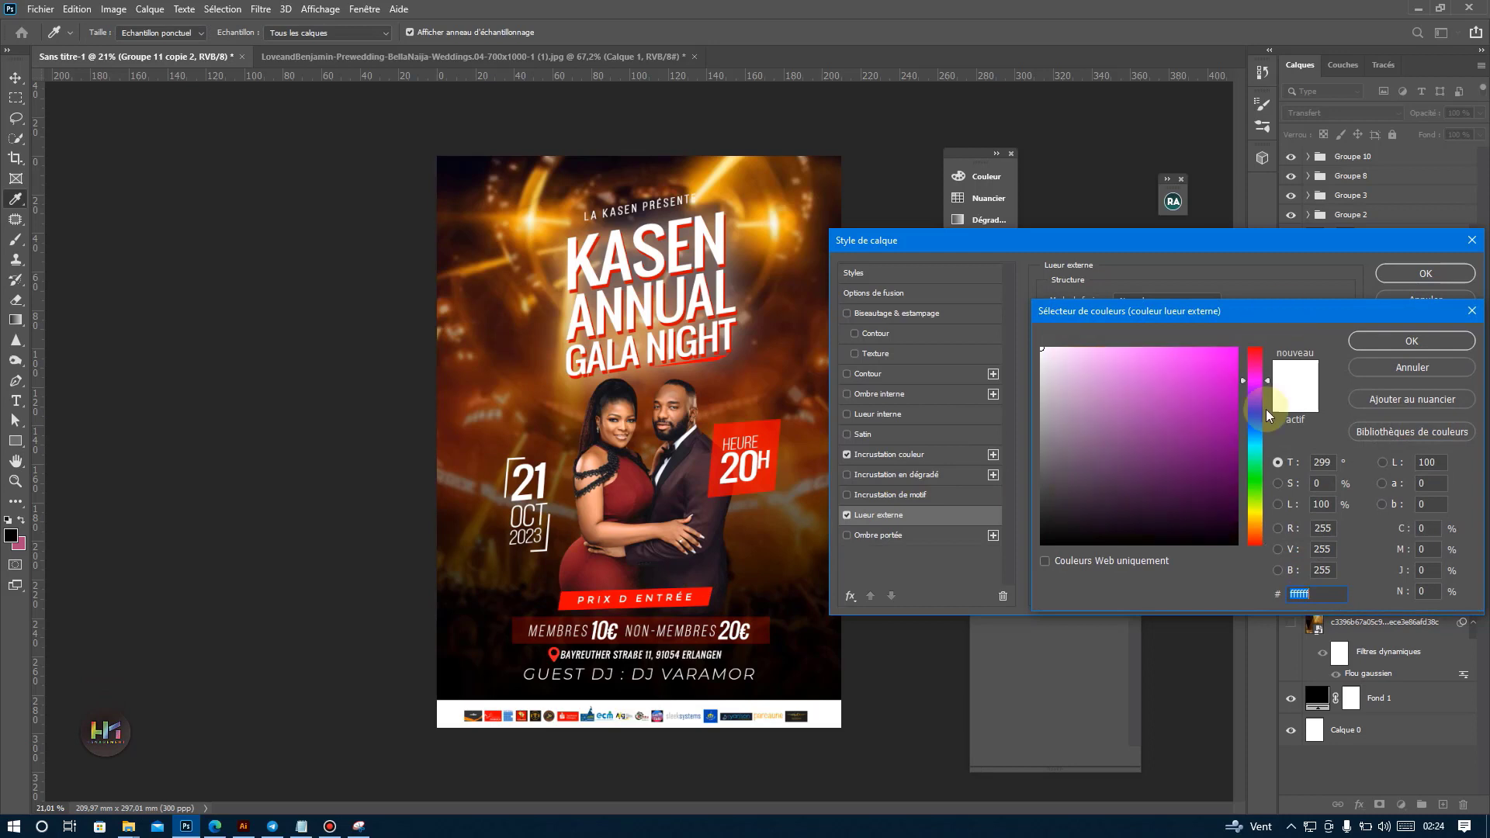
pyautogui.click(1247, 516)
pyautogui.click(1211, 379)
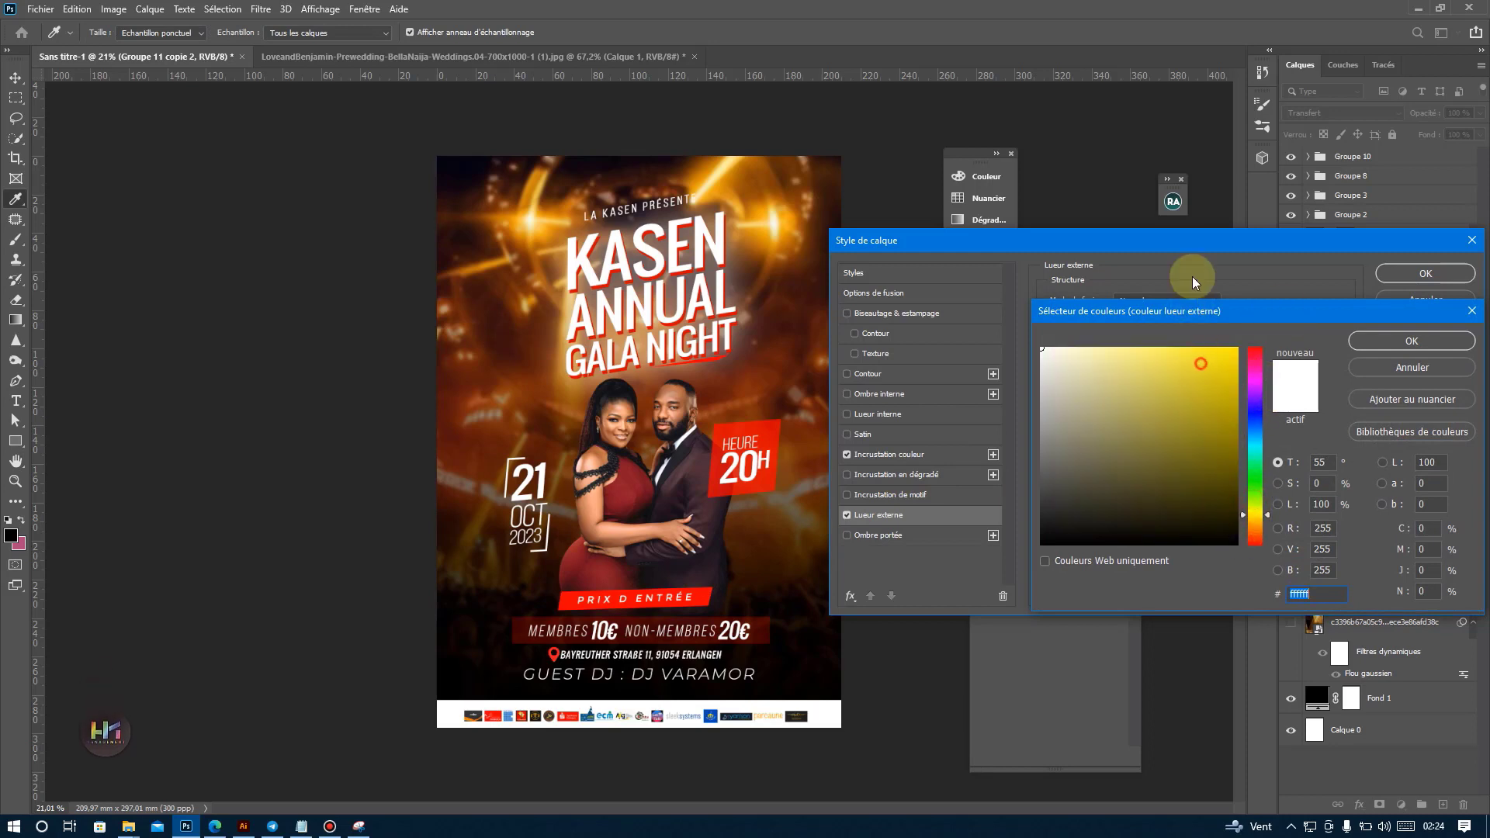
pyautogui.click(1256, 501)
pyautogui.click(1200, 395)
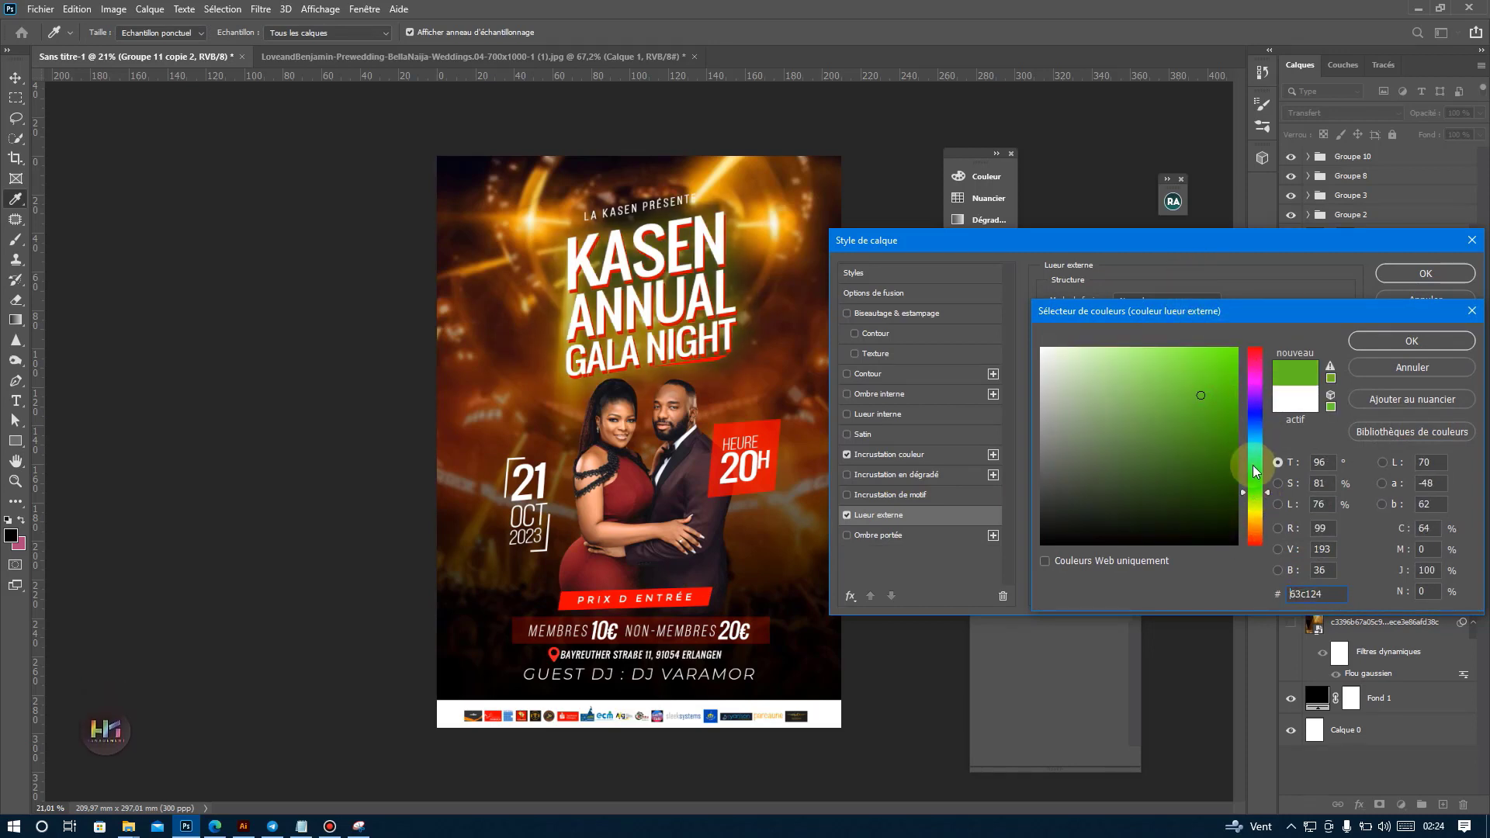
pyautogui.click(1256, 389)
pyautogui.click(1253, 383)
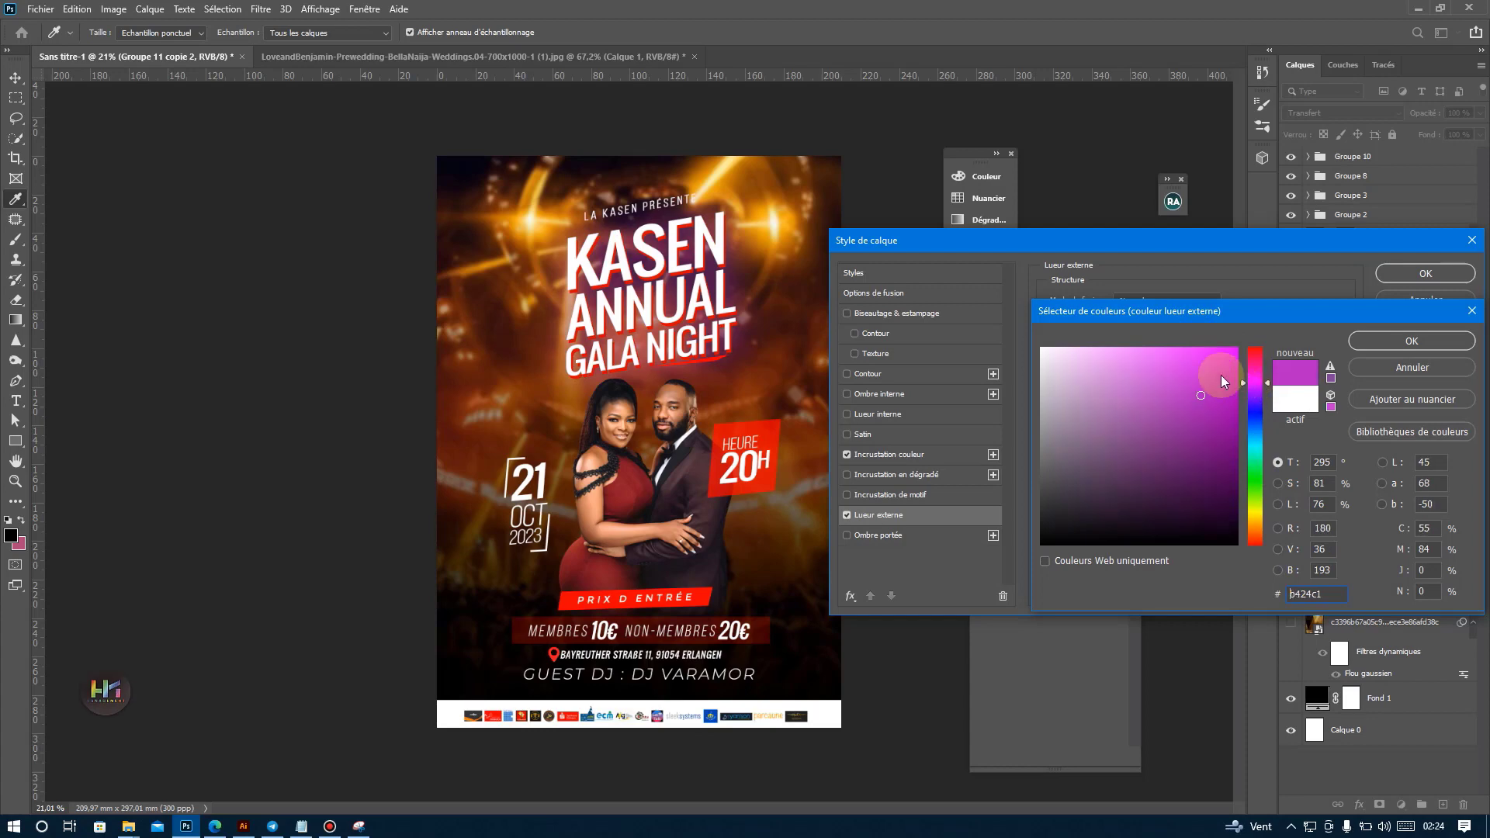
pyautogui.click(1187, 349)
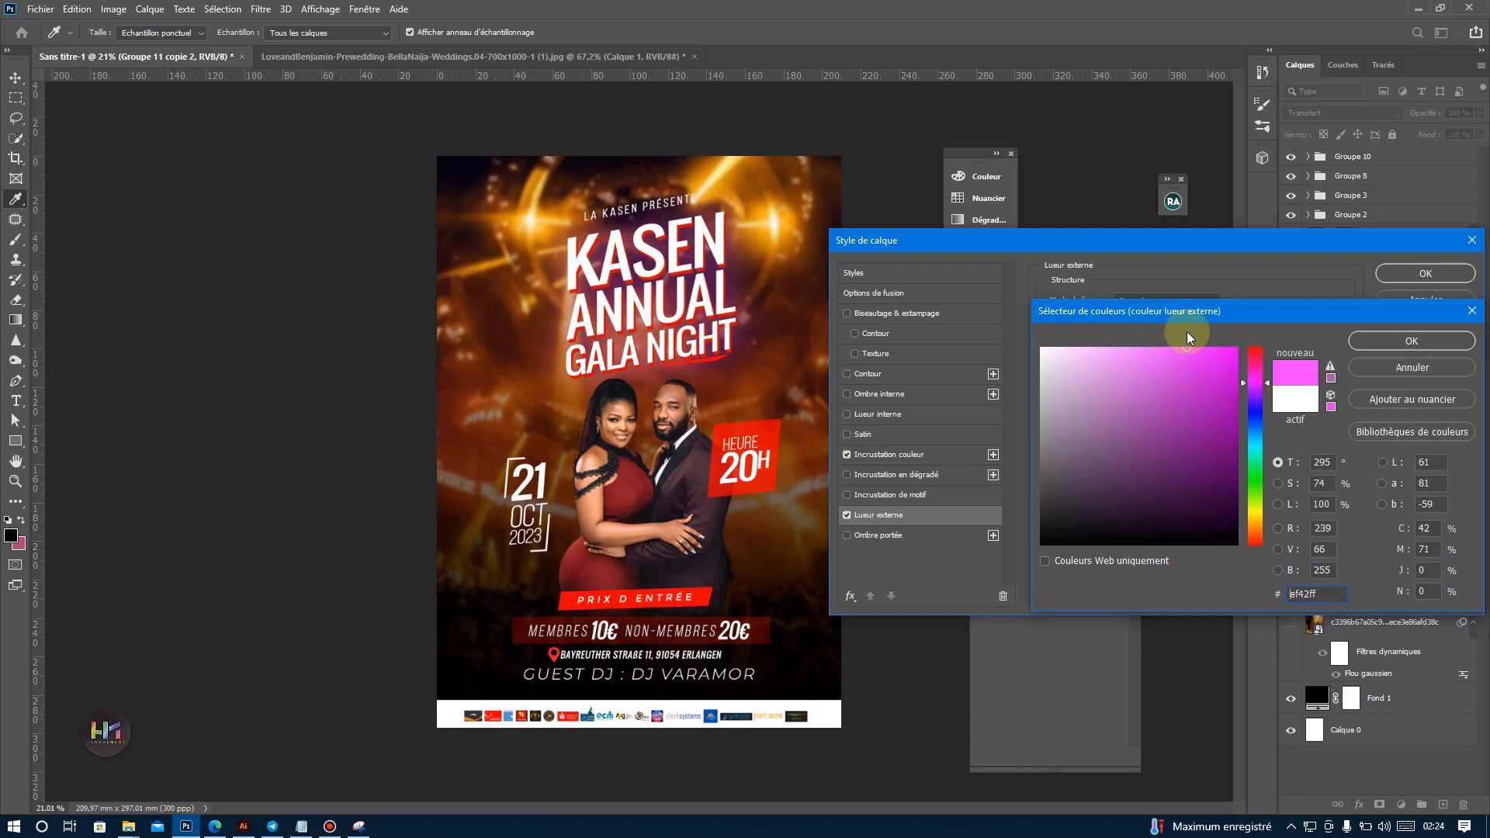
pyautogui.click(1257, 474)
pyautogui.click(1255, 499)
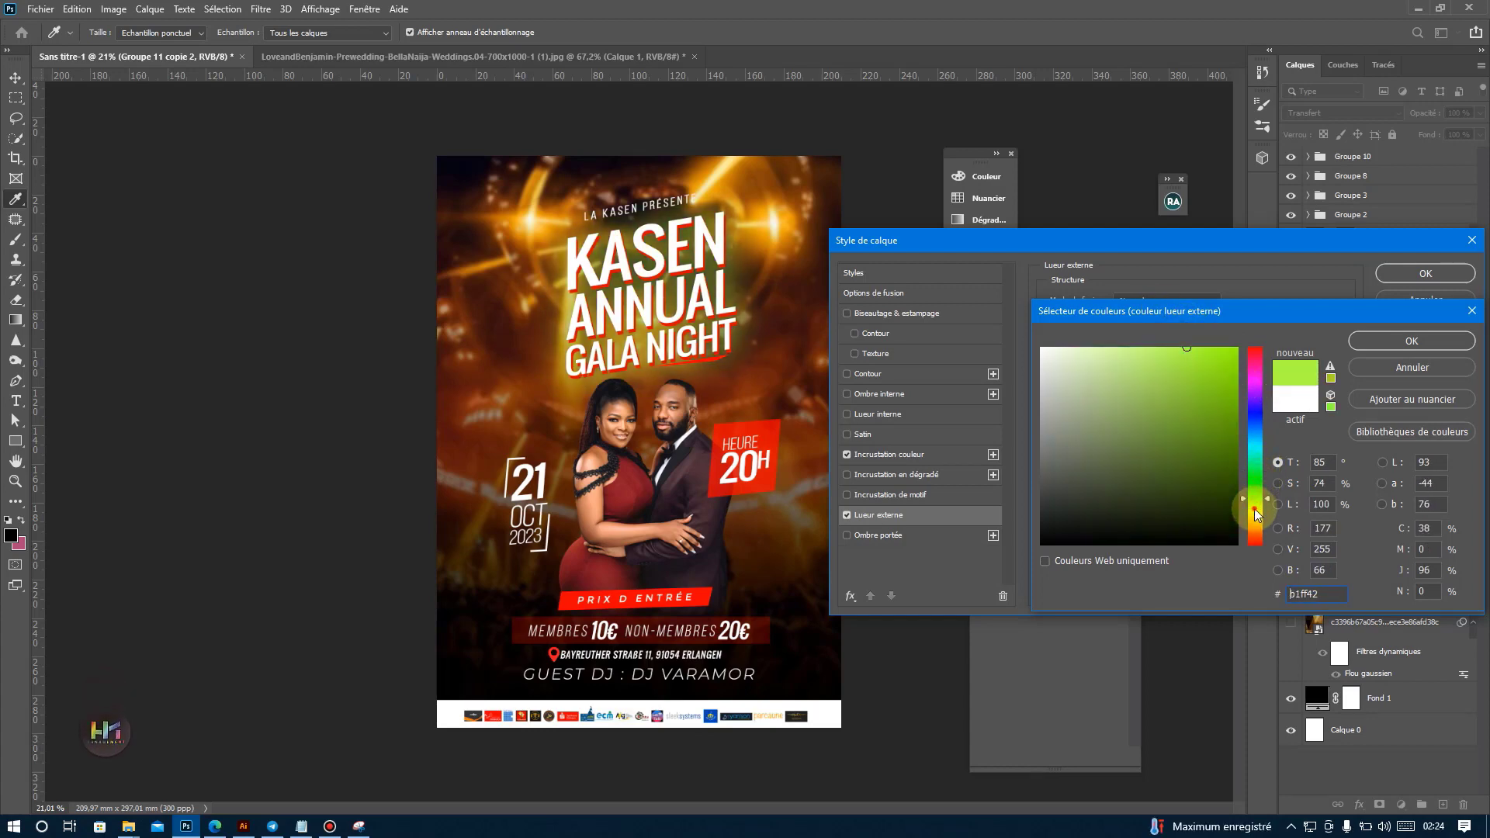
pyautogui.click(1254, 509)
pyautogui.click(1255, 526)
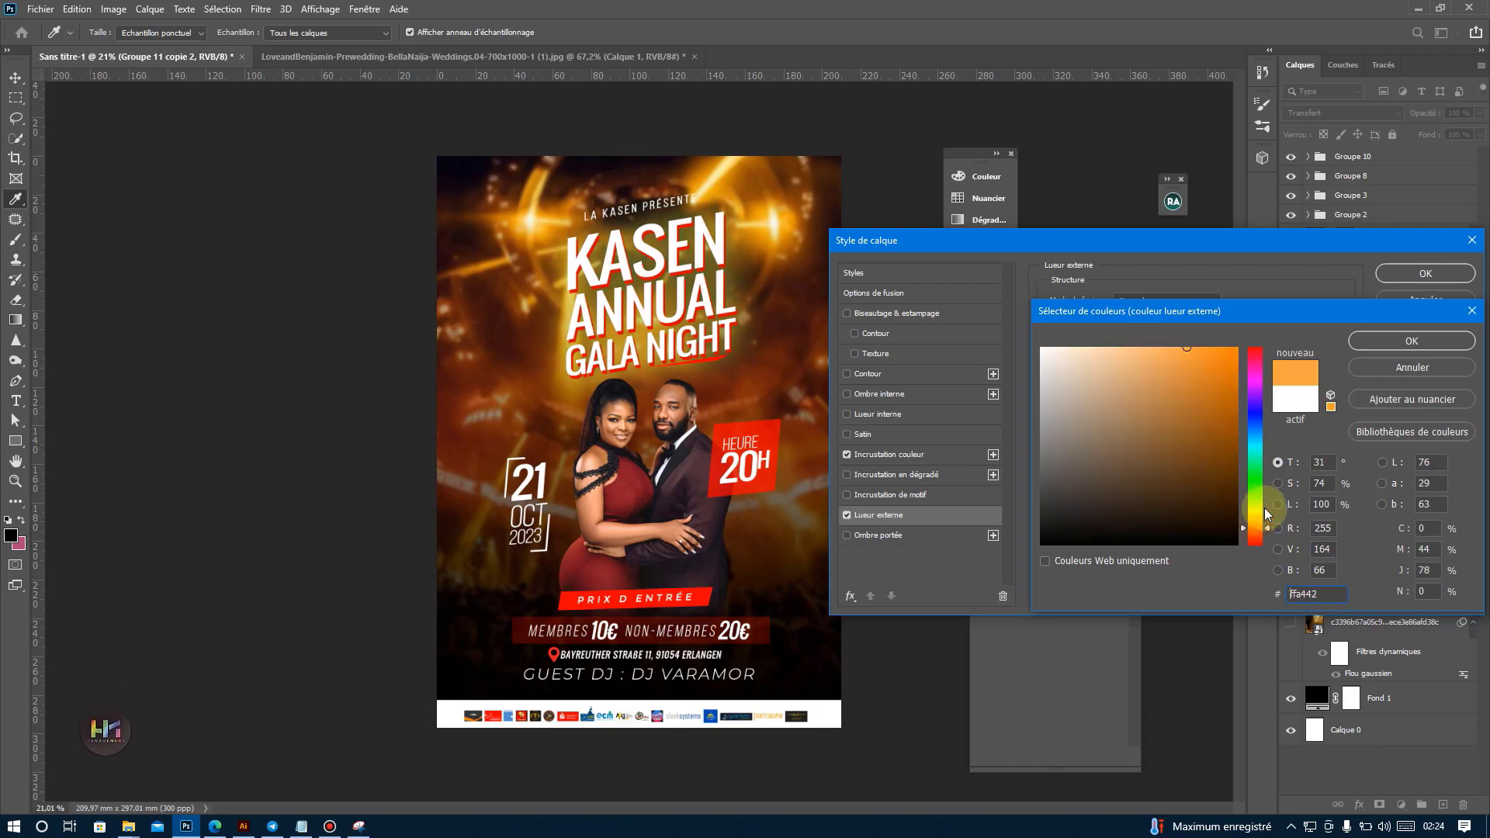
pyautogui.click(1255, 506)
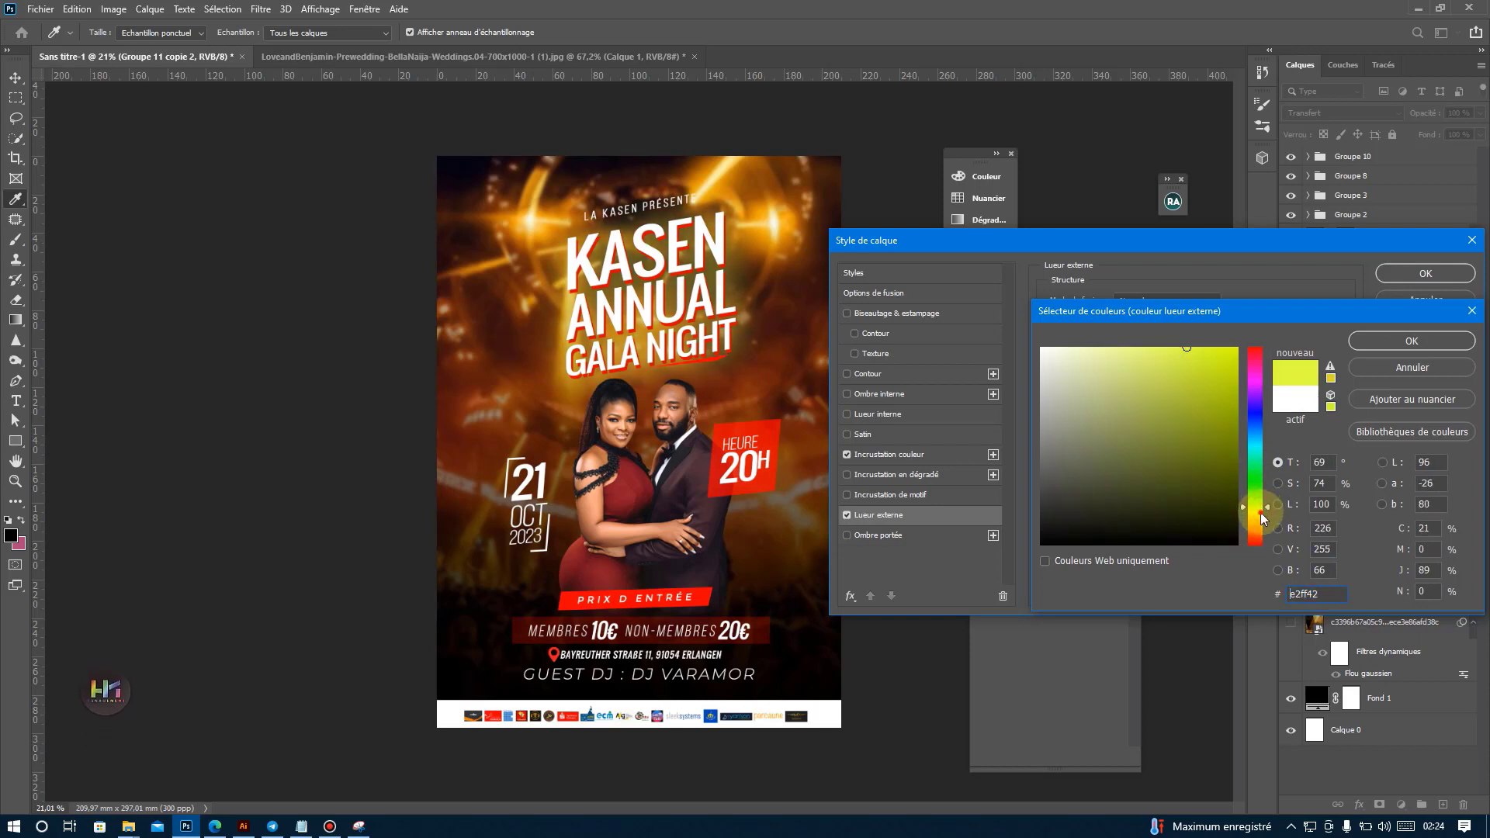
pyautogui.click(1257, 512)
pyautogui.click(1193, 347)
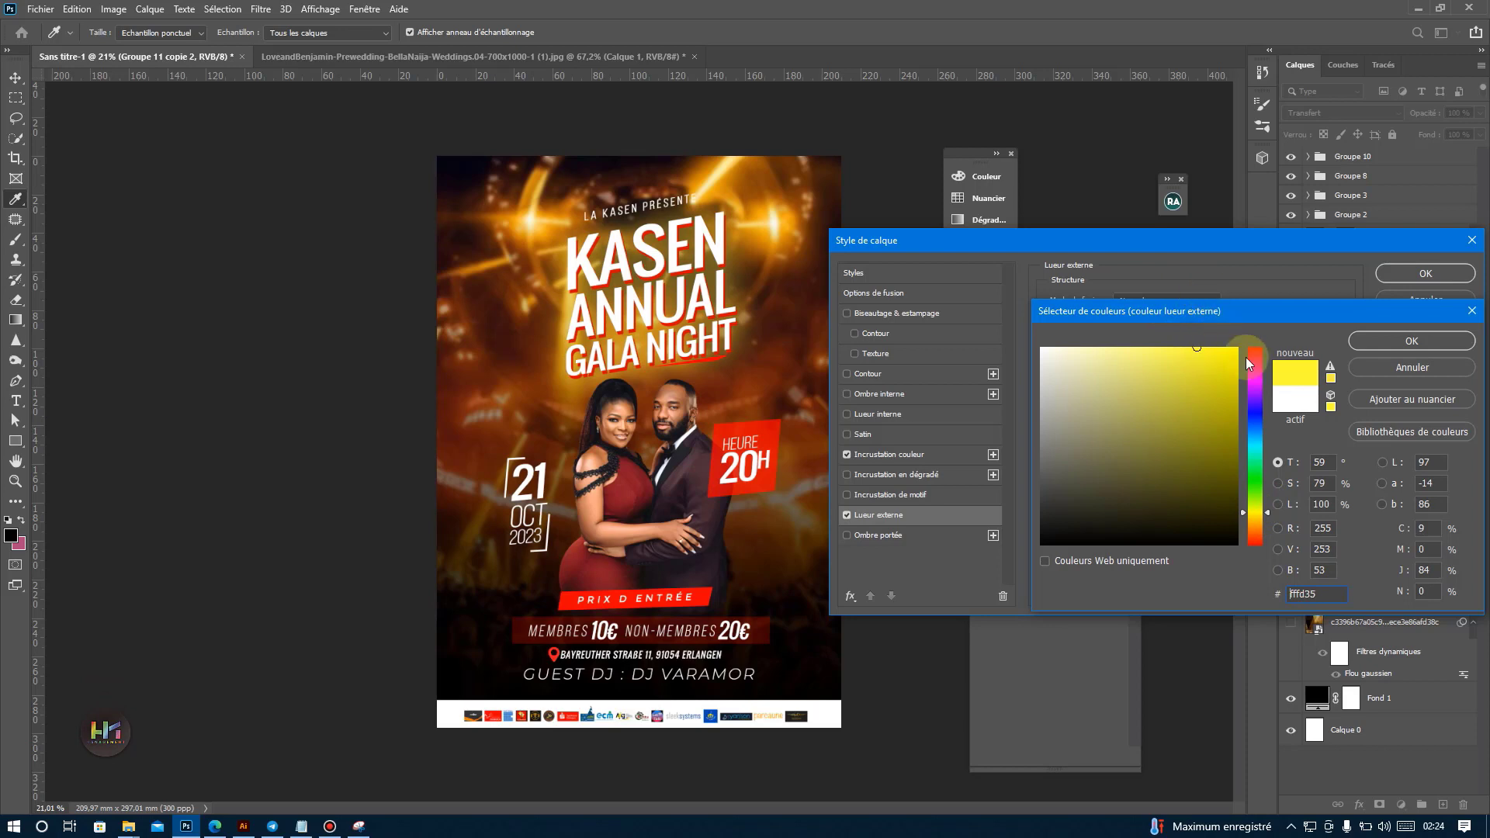
pyautogui.click(1427, 342)
# Adjust the title's outer glow to about 18% opacity, 15% noise and a size of 76 px.
pyautogui.moveTo(1131, 320); pyautogui.dragTo(1147, 338)
pyautogui.moveTo(1133, 437); pyautogui.dragTo(1146, 437)
pyautogui.moveTo(1147, 320); pyautogui.dragTo(1139, 326)
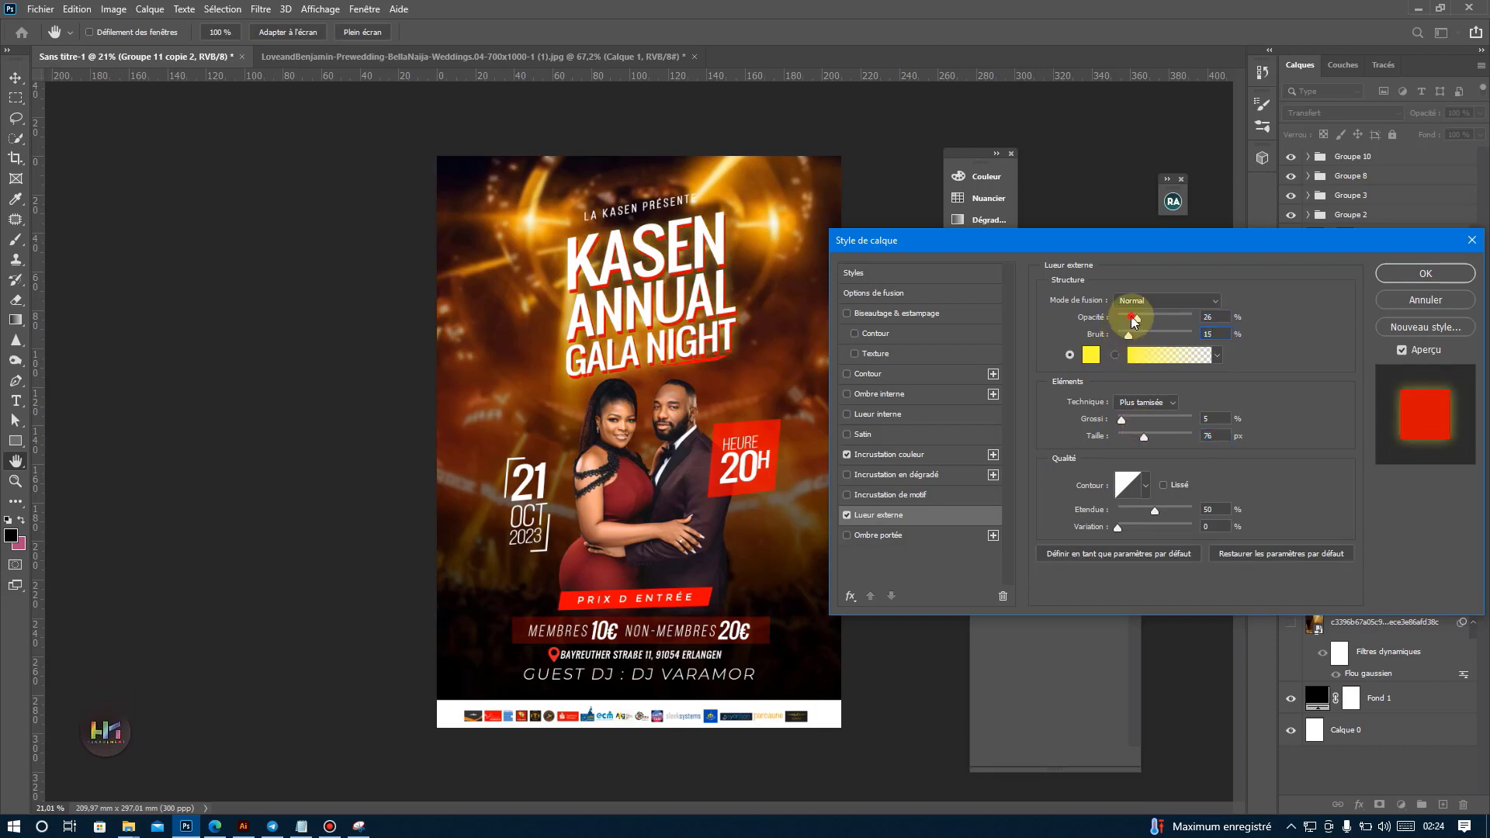
# Add a black drop shadow to the red title group with 27% opacity and 0% spread, and apply the layer style.
pyautogui.click(870, 535)
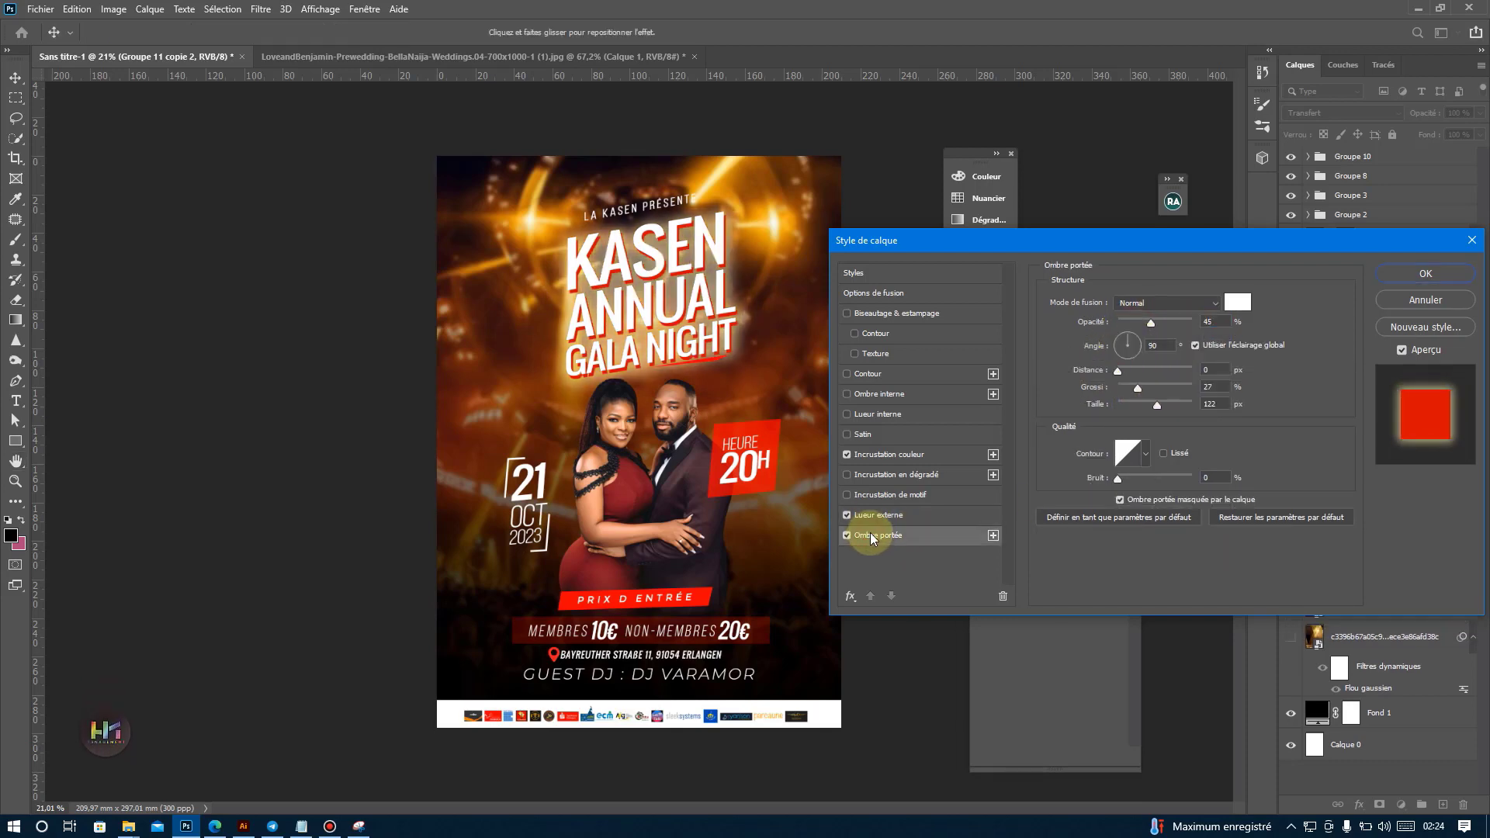
pyautogui.click(1232, 300)
pyautogui.click(1425, 316)
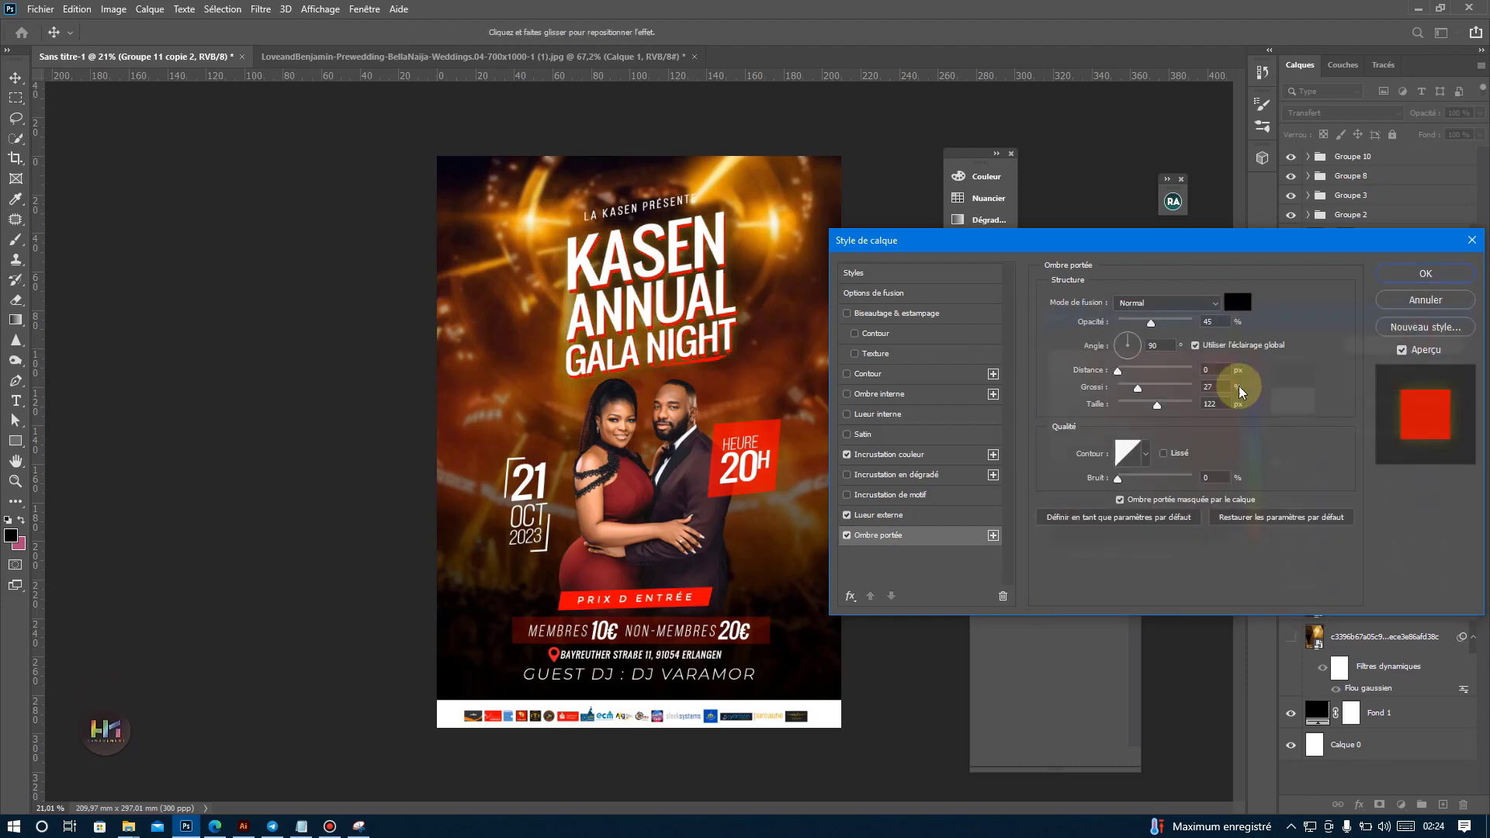
pyautogui.click(1139, 320)
pyautogui.moveTo(1138, 388); pyautogui.dragTo(1029, 403)
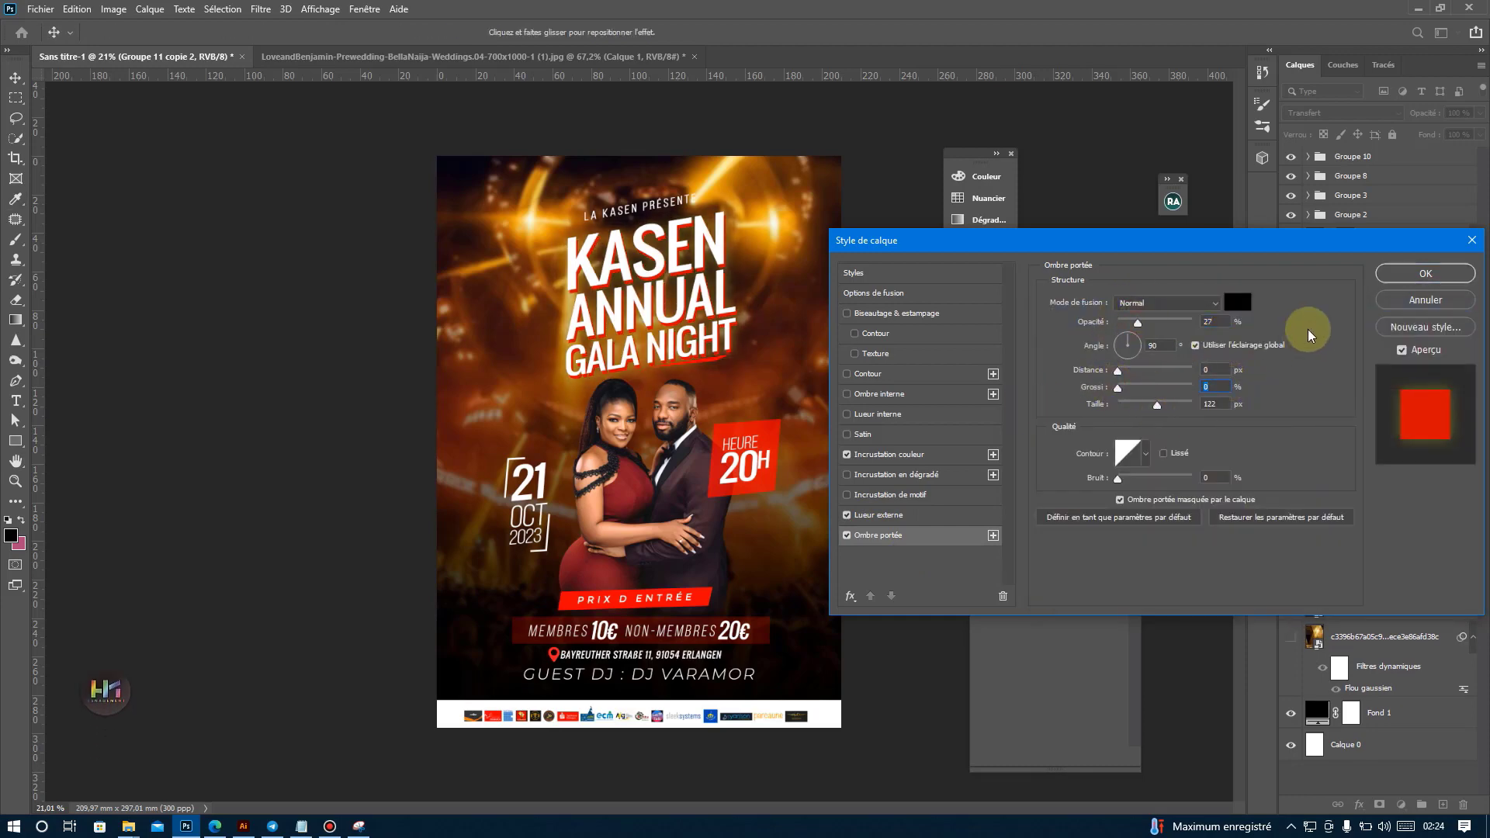
pyautogui.click(1395, 281)
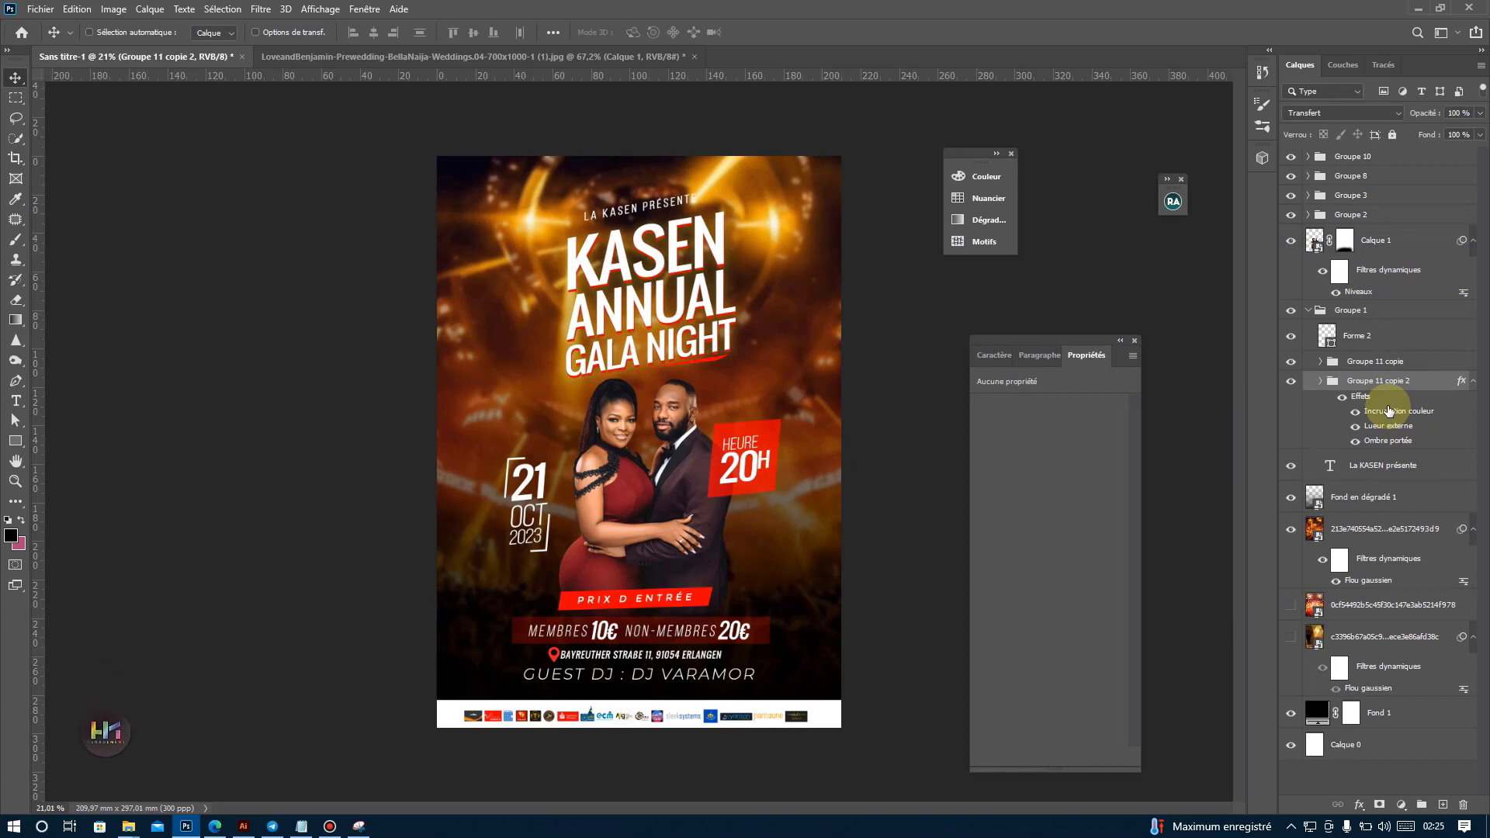
# Change the Fond 1 solid fill colour to dark brown 511d0b.
pyautogui.scroll(2, 696, 423)
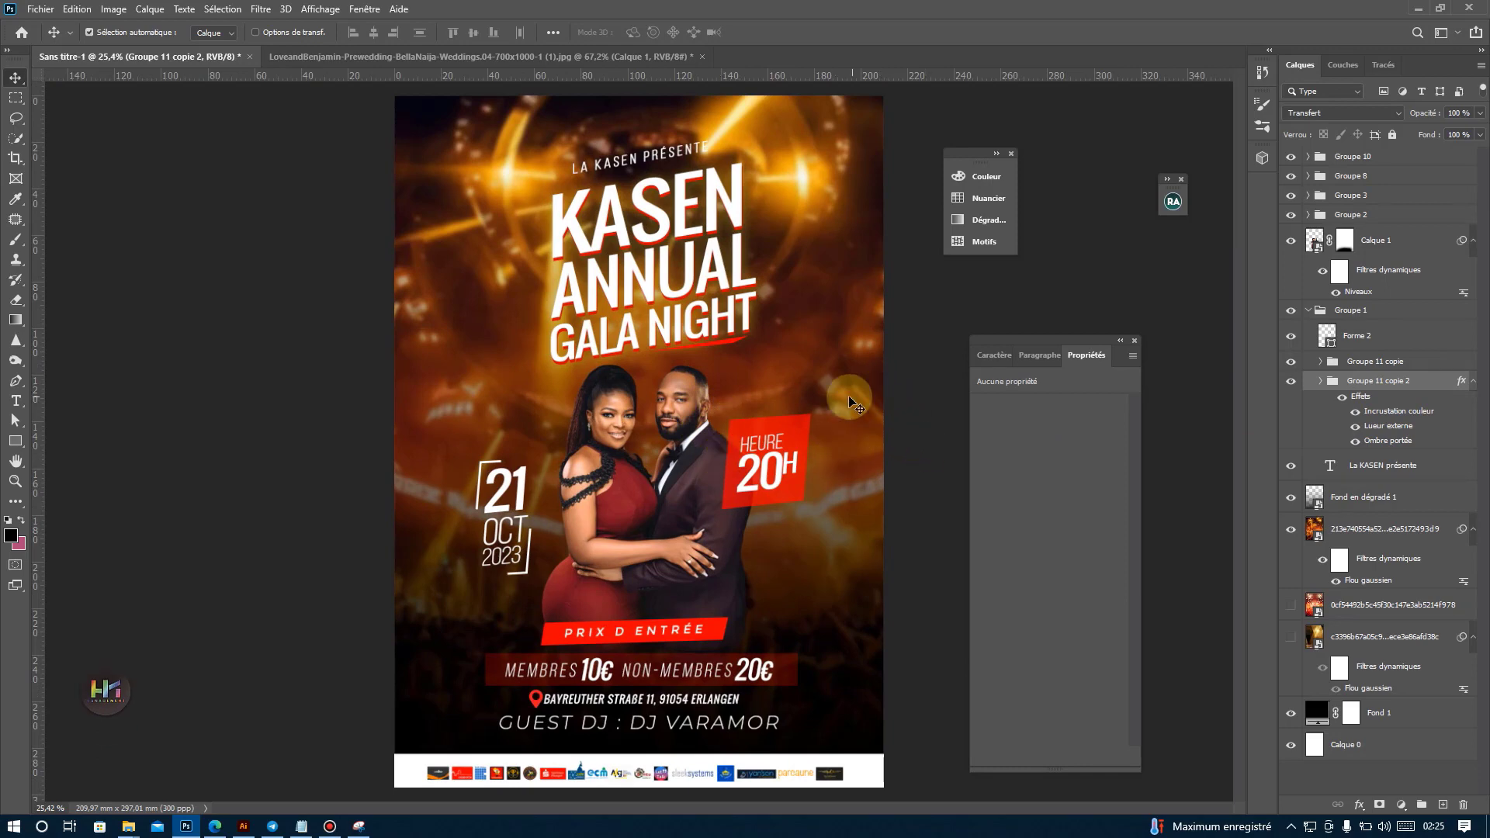
pyautogui.keyDown('ctrl'); pyautogui.click(849, 396); pyautogui.keyUp('ctrl')
pyautogui.doubleClick(1320, 721)
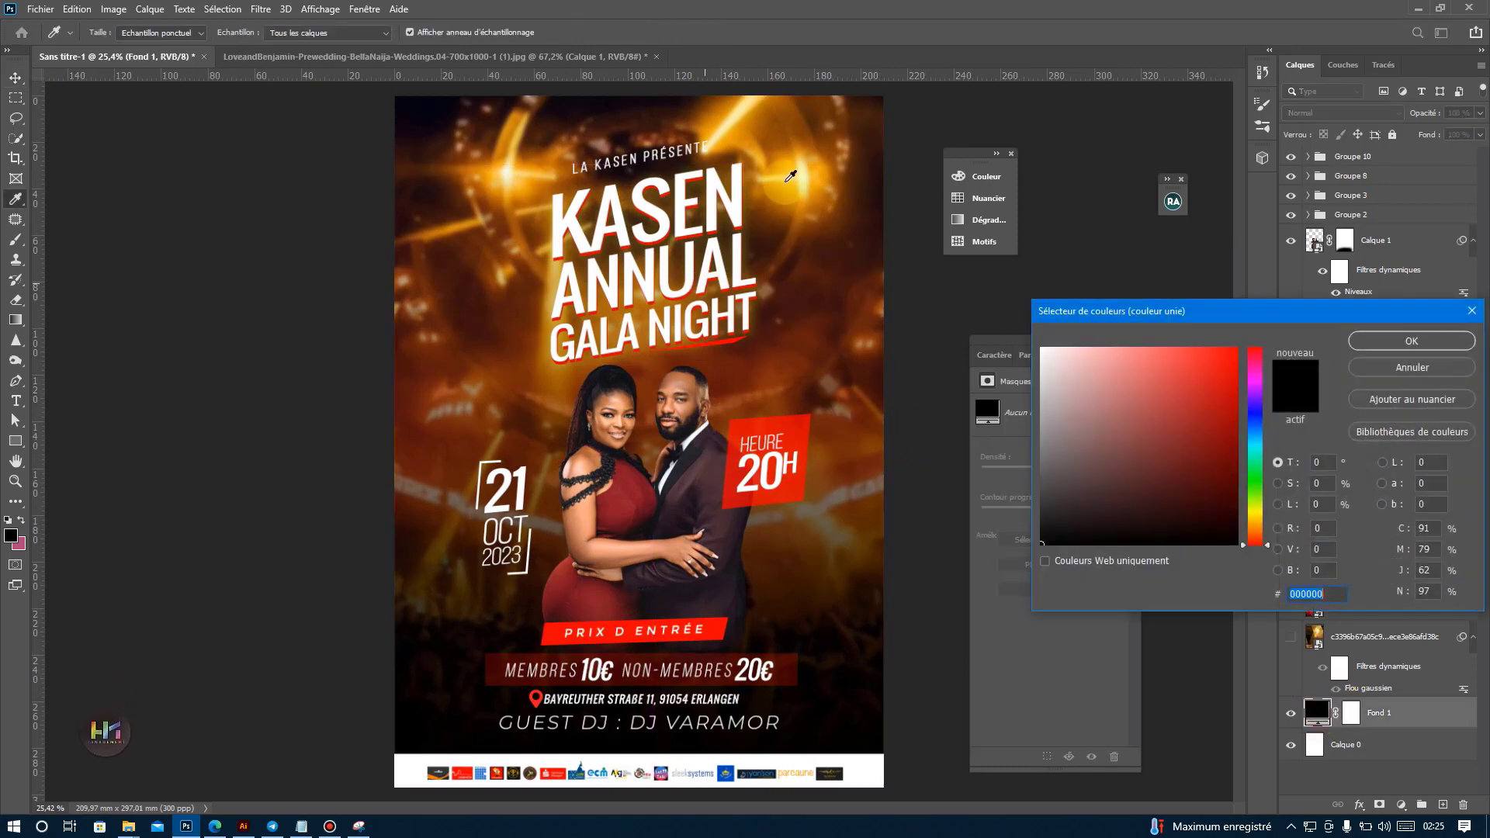
pyautogui.click(1412, 341)
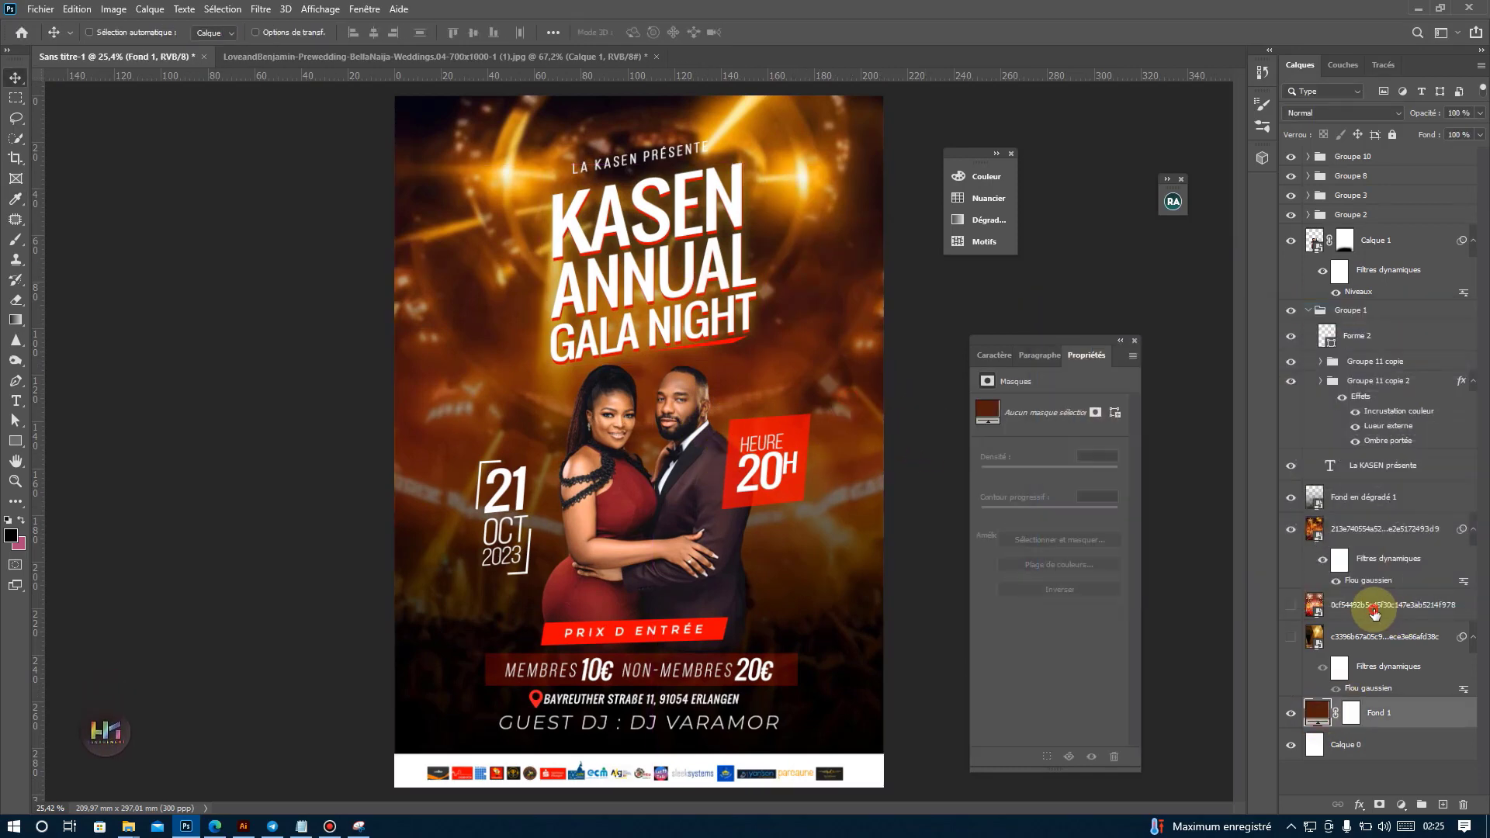
# Set the blurred concert image layer above Fond 1 to the Luminosité blend mode and lower its opacity to about 65%.
pyautogui.click(1358, 532)
pyautogui.click(1319, 113)
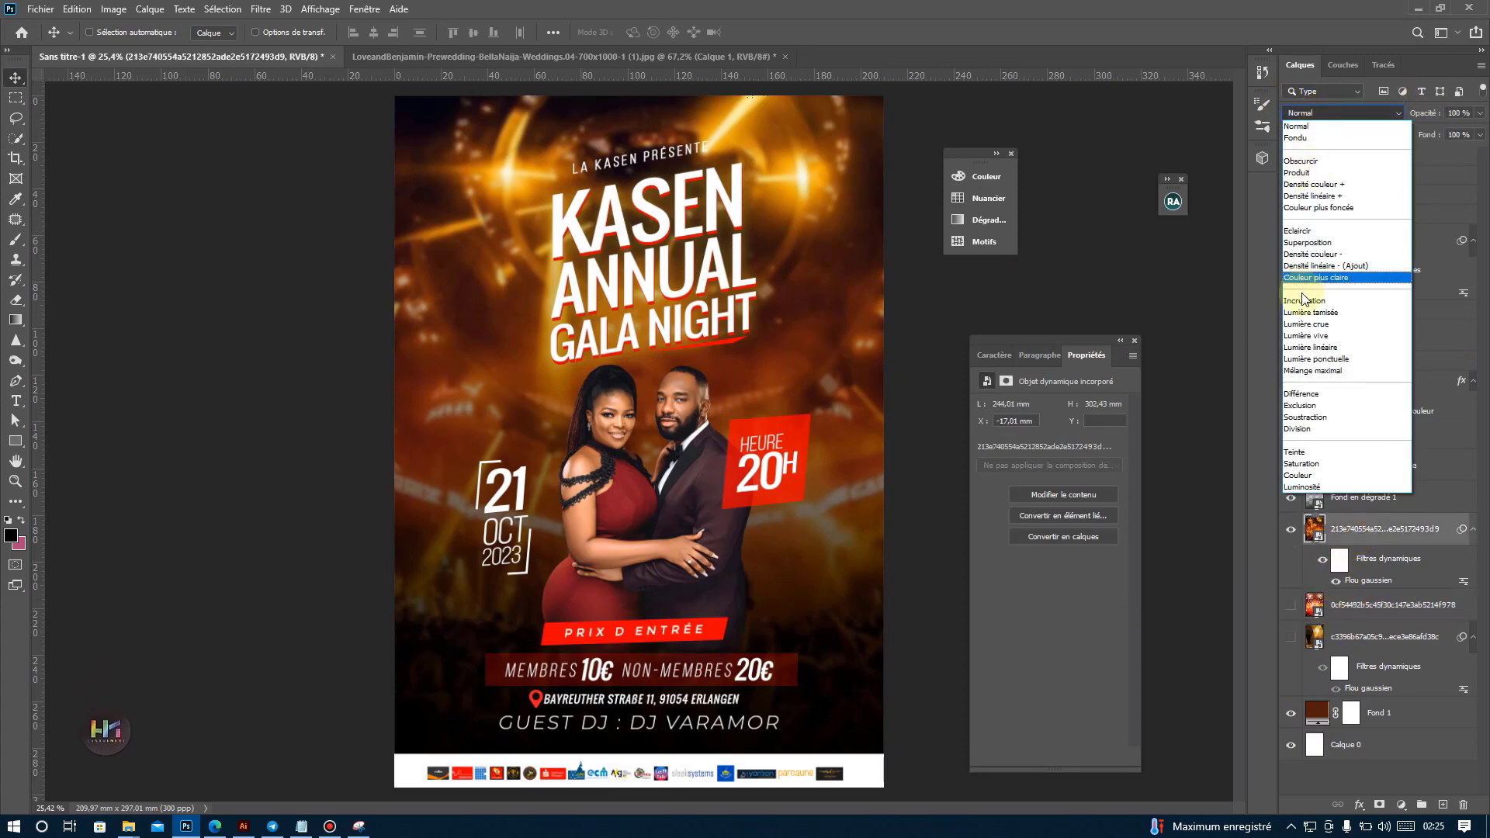
pyautogui.click(1309, 486)
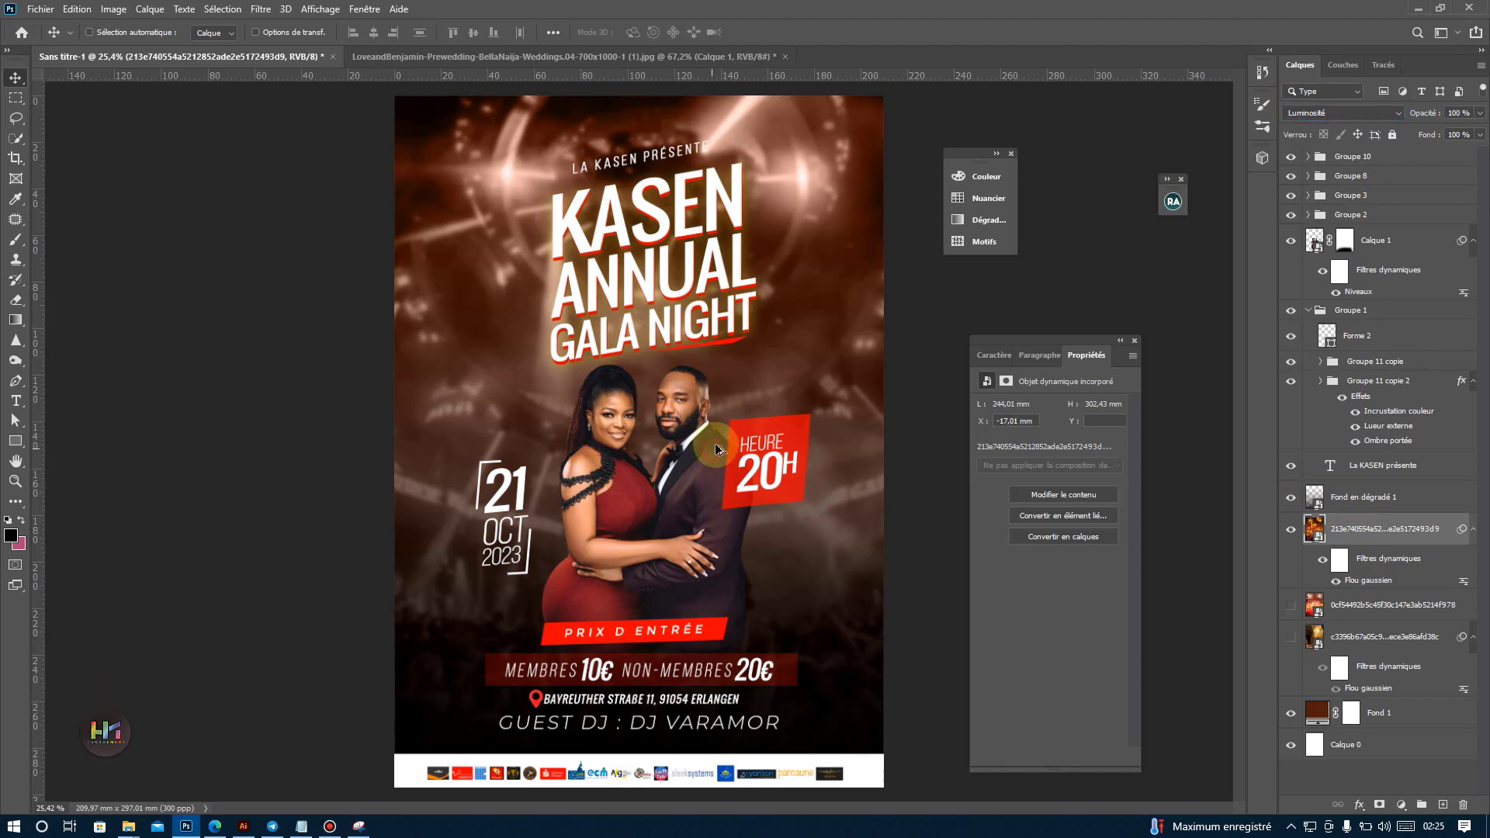
pyautogui.scroll(-1, 715, 449)
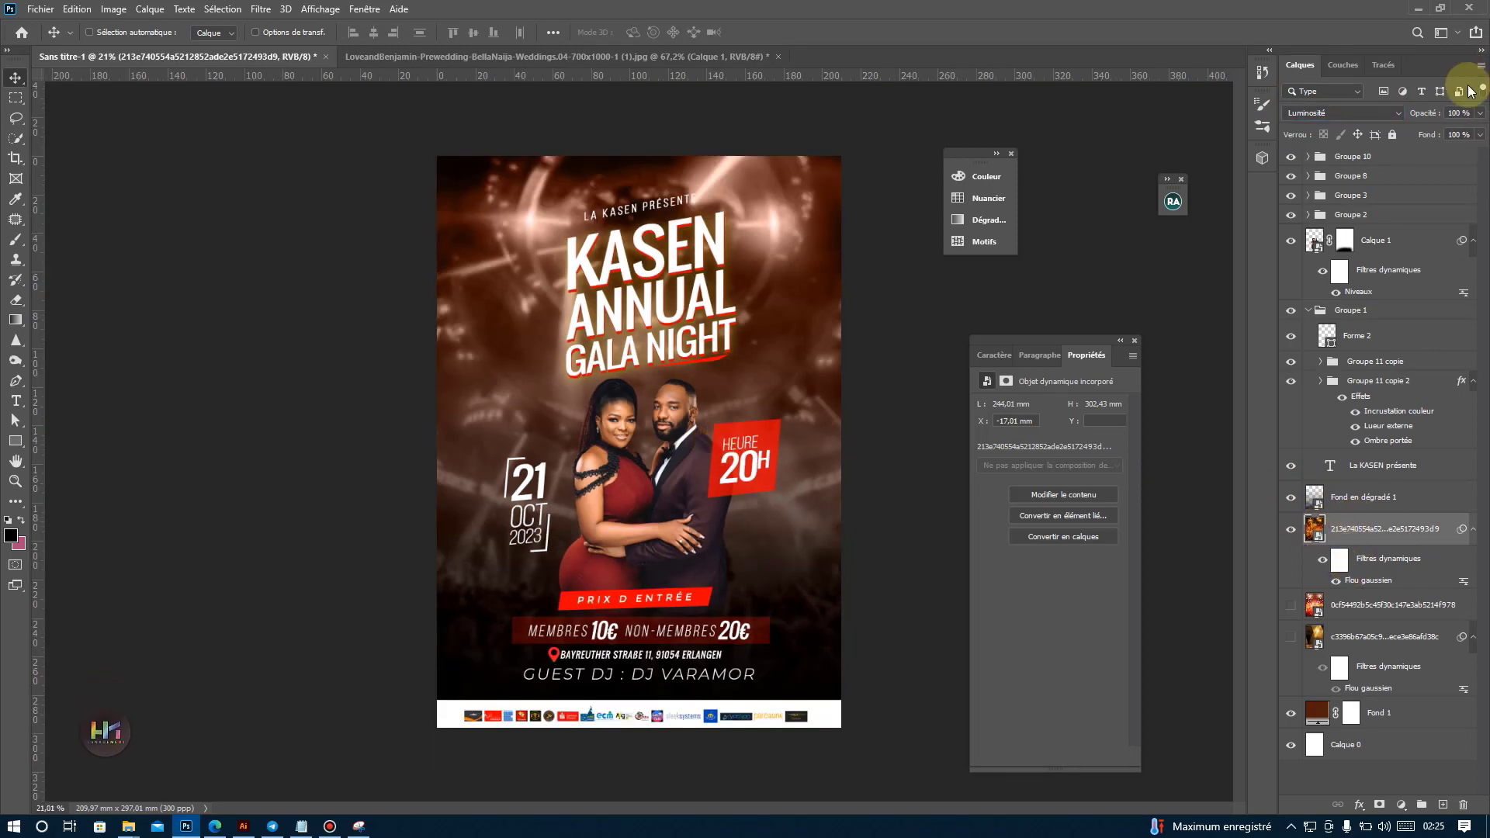
pyautogui.click(1481, 114)
pyautogui.moveTo(1480, 131); pyautogui.dragTo(1458, 132)
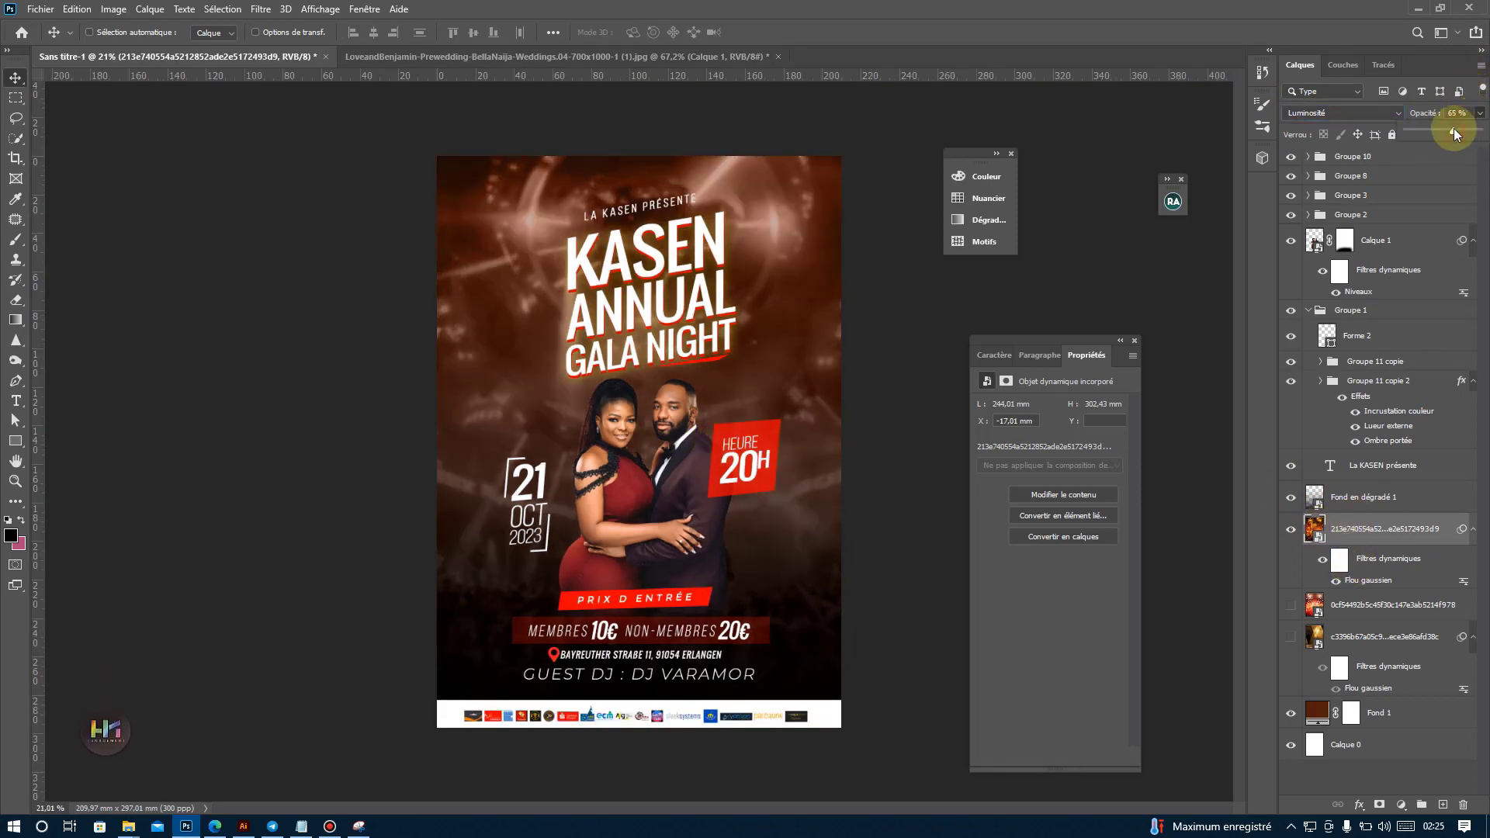
# Change the Fond 1 solid fill colour to orange d56a0c.
pyautogui.doubleClick(1318, 713)
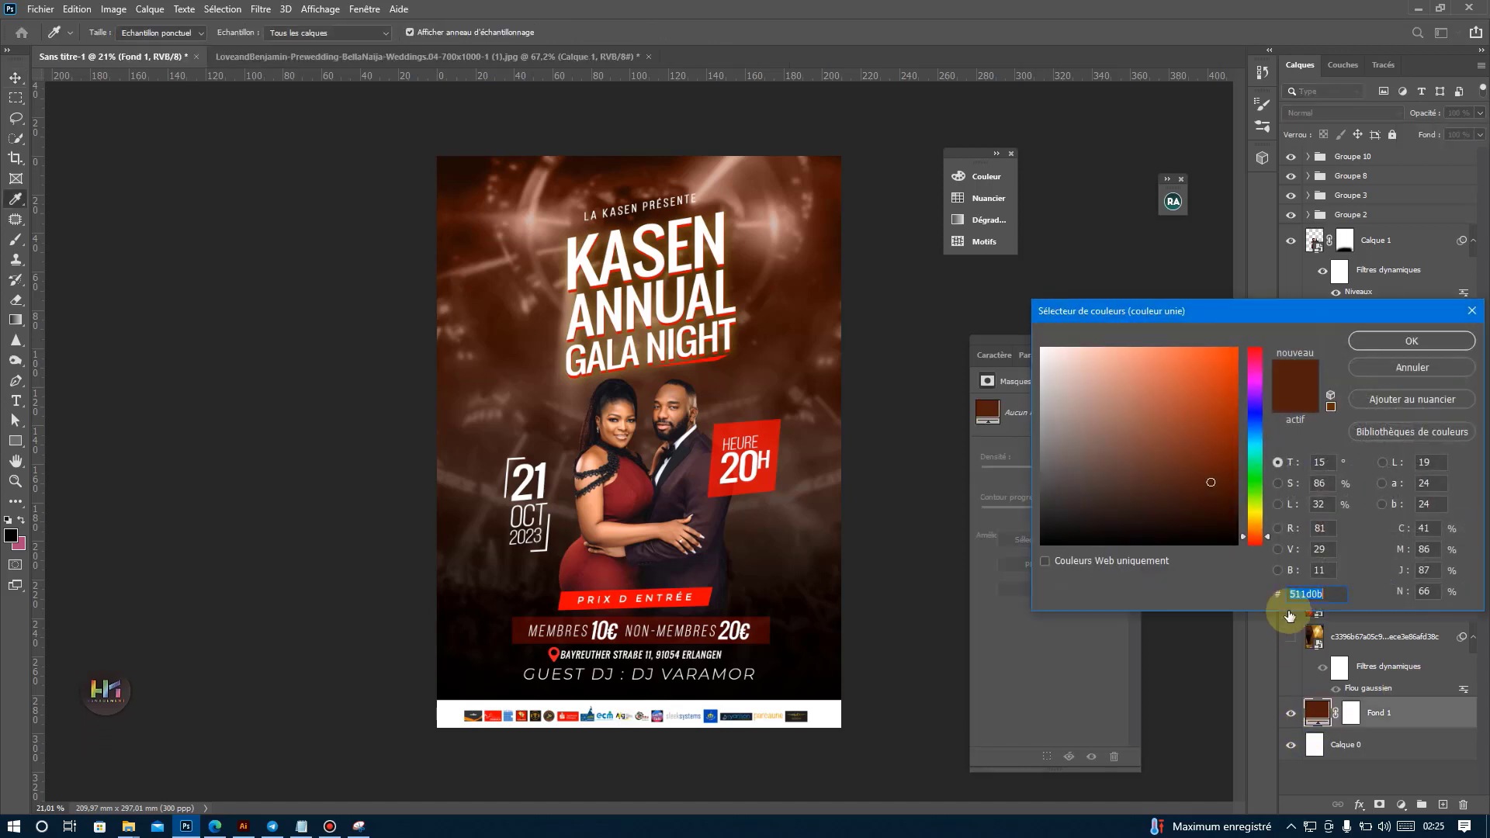
pyautogui.click(1255, 506)
pyautogui.moveTo(1258, 506)
pyautogui.mouseDown()
pyautogui.moveTo(1248, 326)
pyautogui.moveTo(1260, 539)
pyautogui.moveTo(1218, 408)
pyautogui.moveTo(1227, 379)
pyautogui.mouseUp()
pyautogui.click(1223, 401)
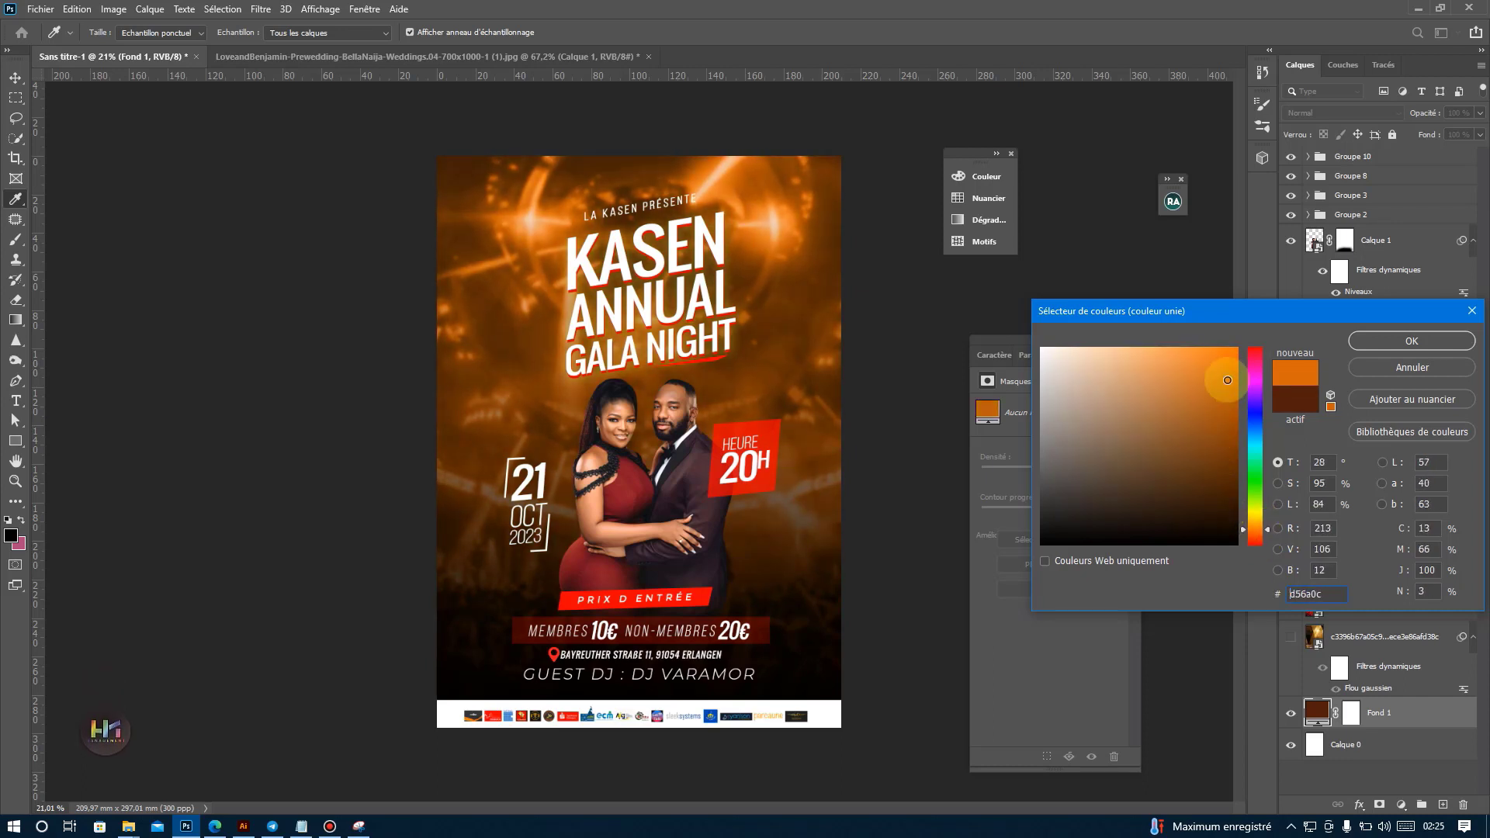
pyautogui.click(1386, 341)
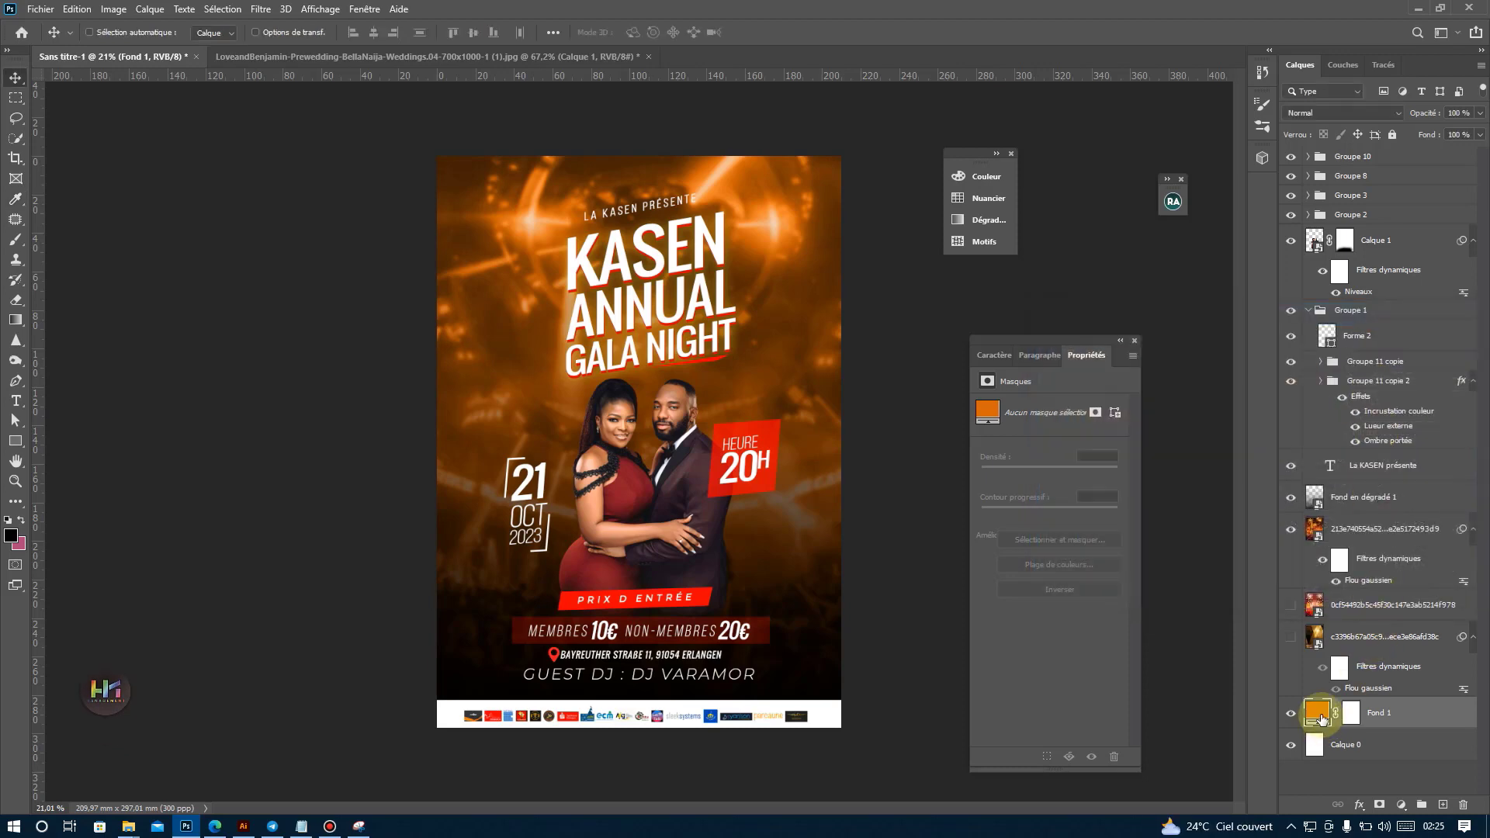
# Try a red d50c0c fill on Fond 1, compare it with the orange one, and return to orange.
pyautogui.doubleClick(1321, 720)
pyautogui.moveTo(1255, 365); pyautogui.dragTo(1264, 548)
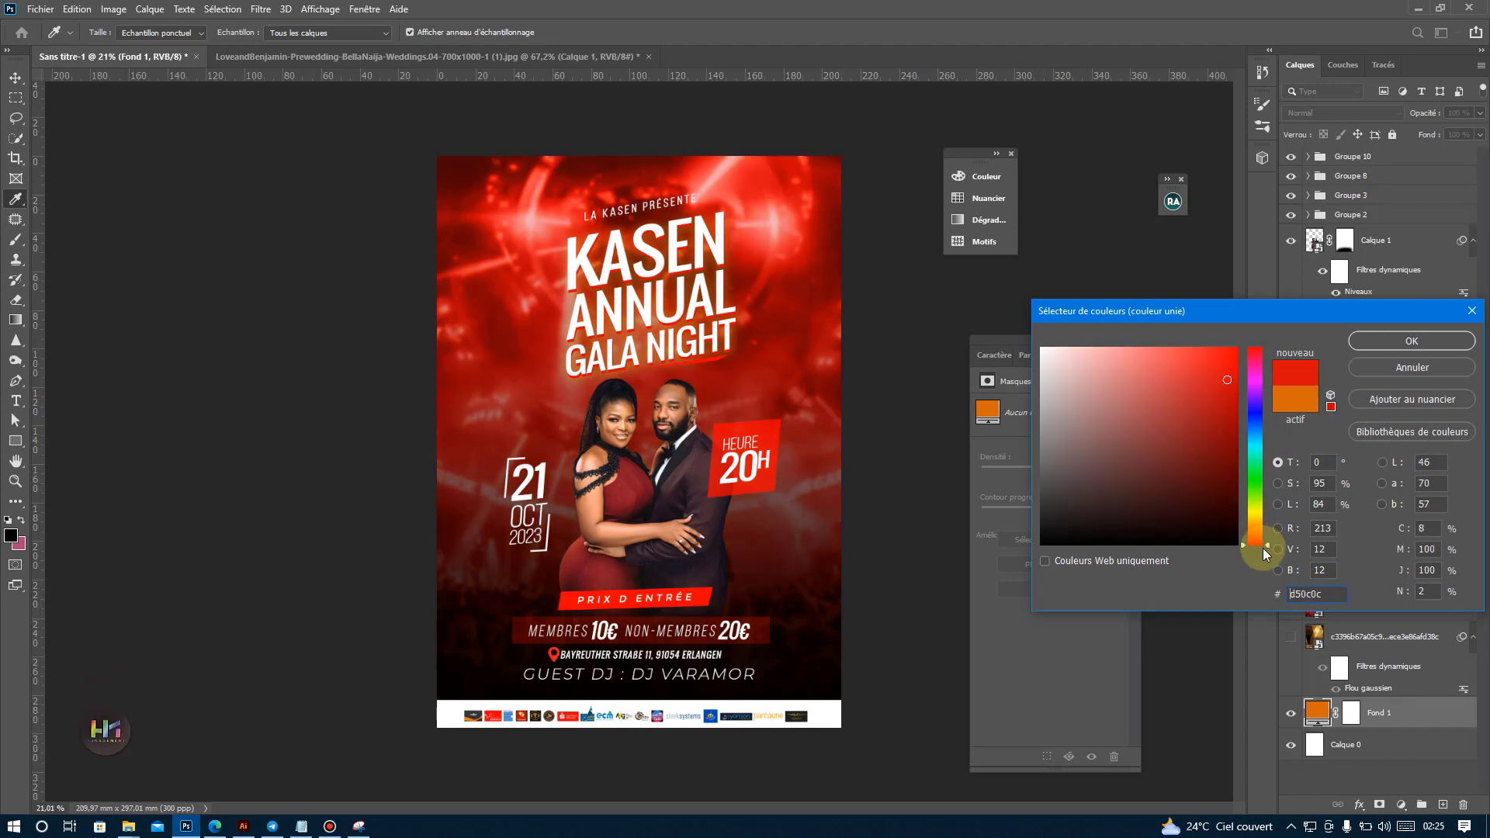
pyautogui.click(1397, 341)
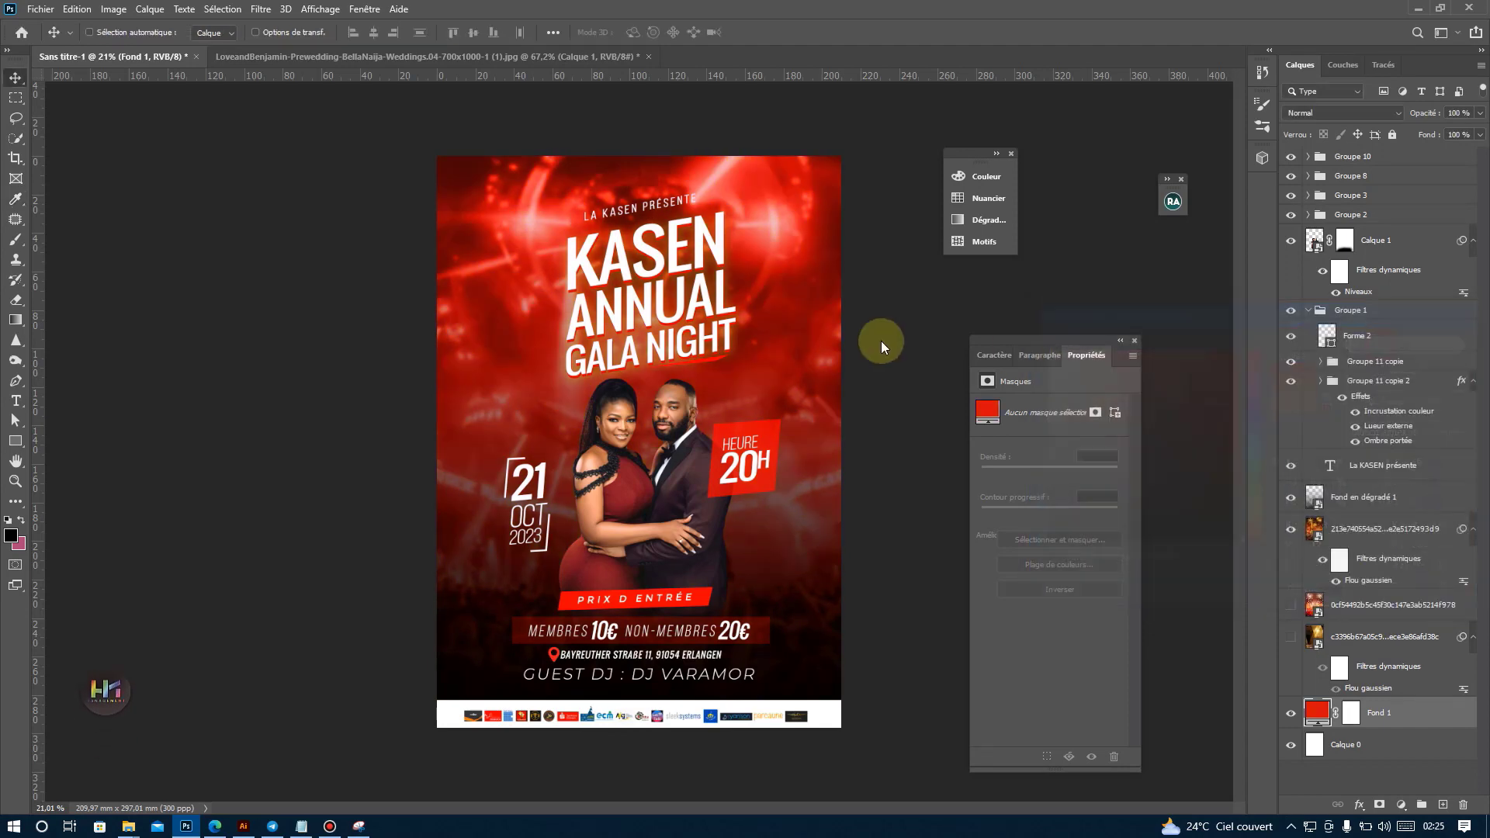
pyautogui.scroll(3, 820, 323)
pyautogui.scroll(-1, 715, 326)
pyautogui.hotkey('ctrl', 'z')
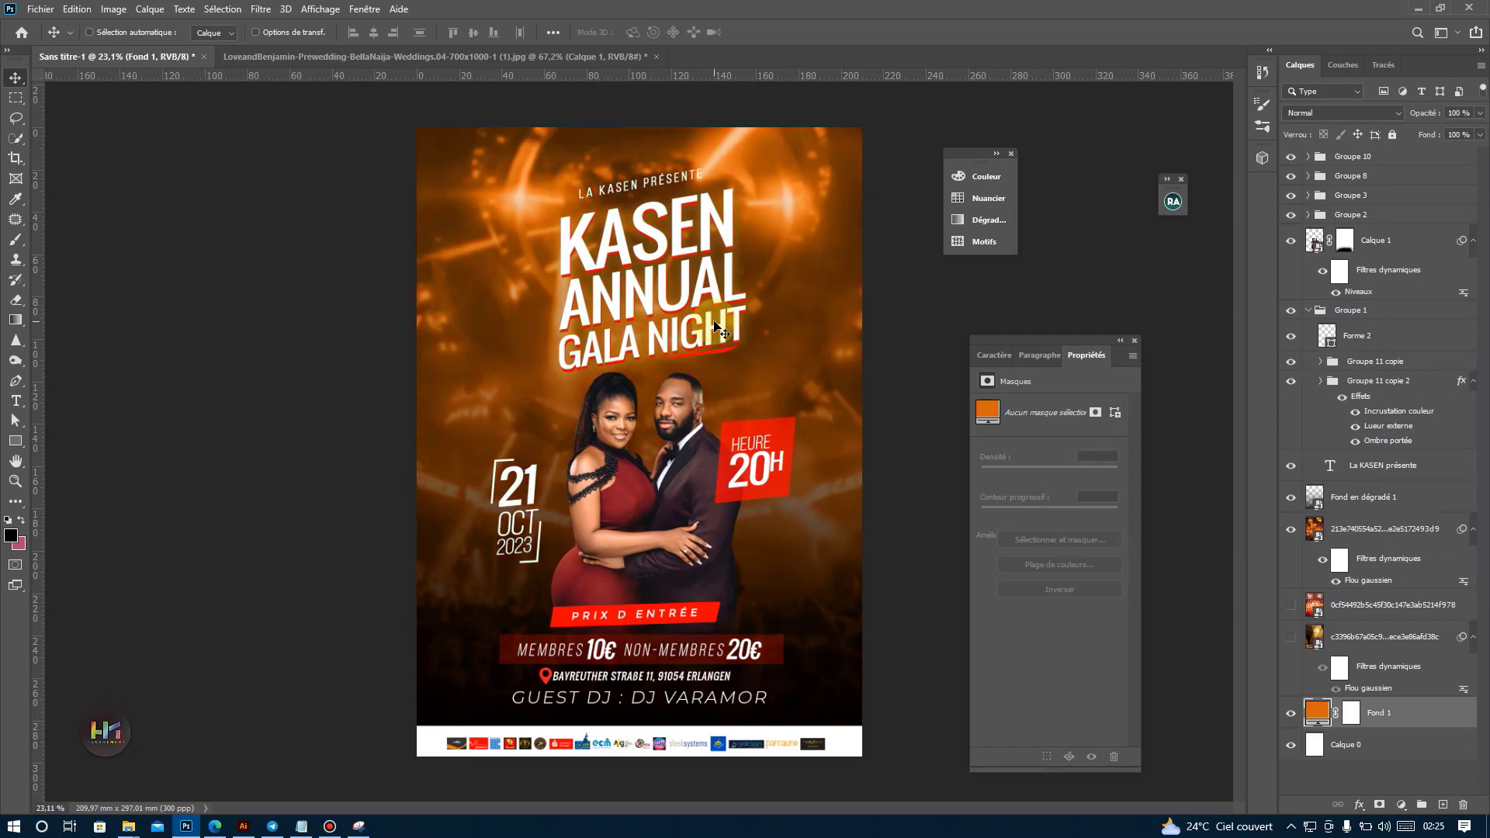
pyautogui.hotkey('ctrl', 'y')
pyautogui.hotkey('ctrl', 'y')
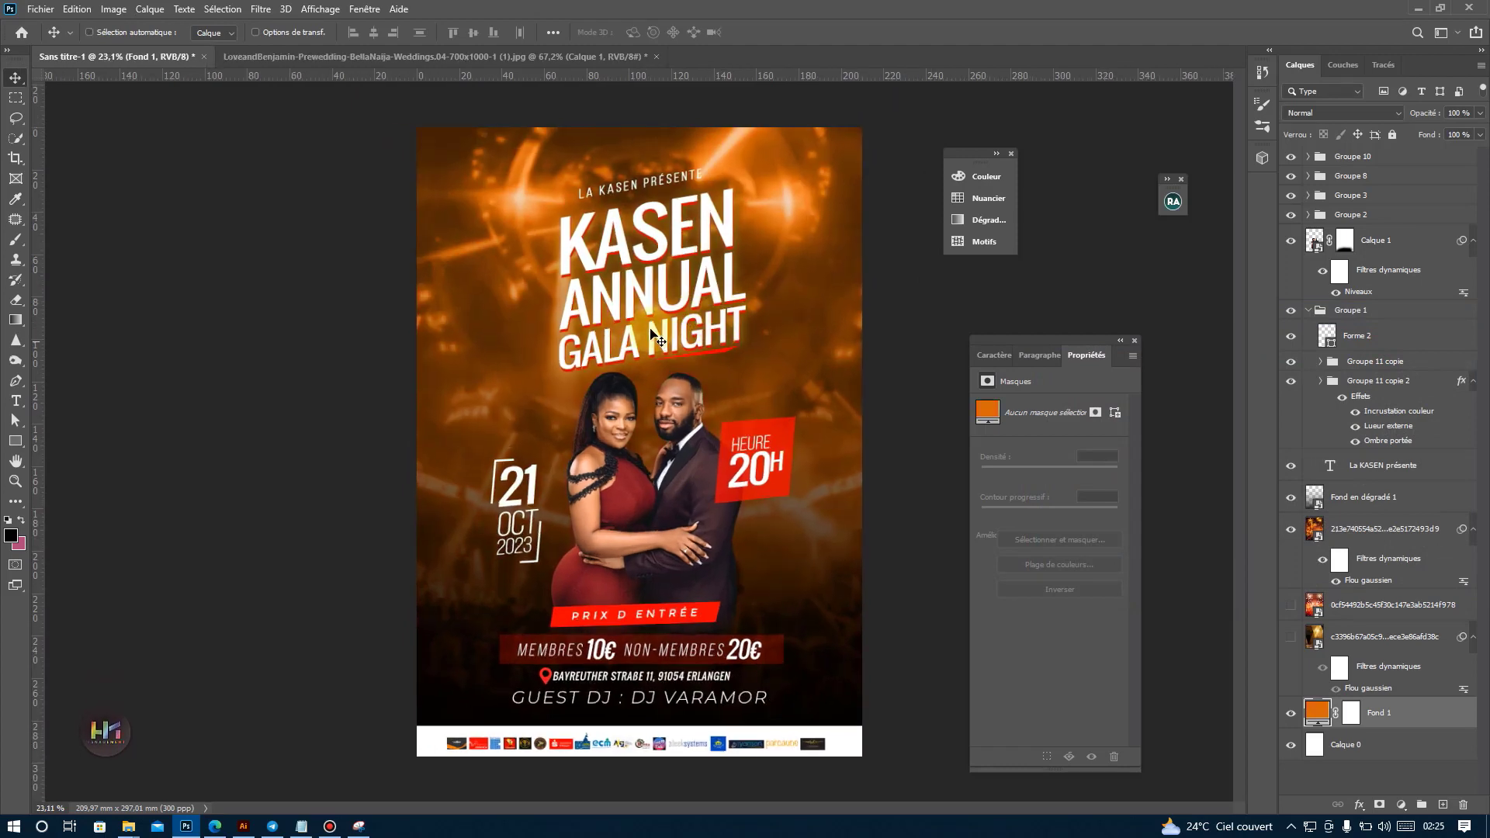
pyautogui.scroll(-1, 666, 314)
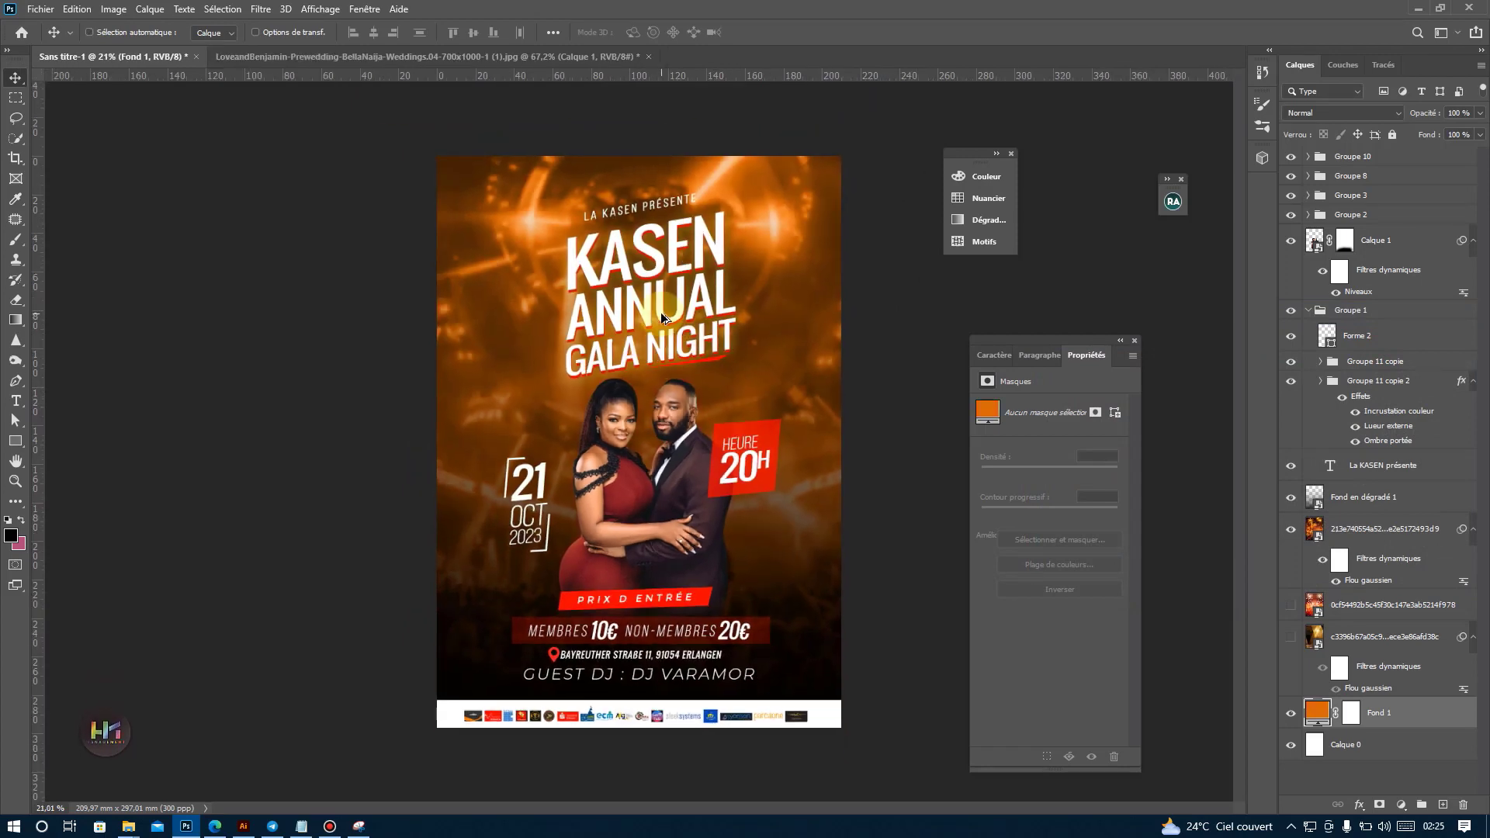
# Enlarge the couple photo slightly to about 91.4 × 139.3 mm with Free Transform.
pyautogui.keyDown('ctrl'); pyautogui.click(621, 434); pyautogui.keyUp('ctrl')
pyautogui.hotkey('ctrl', 't')
pyautogui.moveTo(646, 380); pyautogui.dragTo(646, 377)
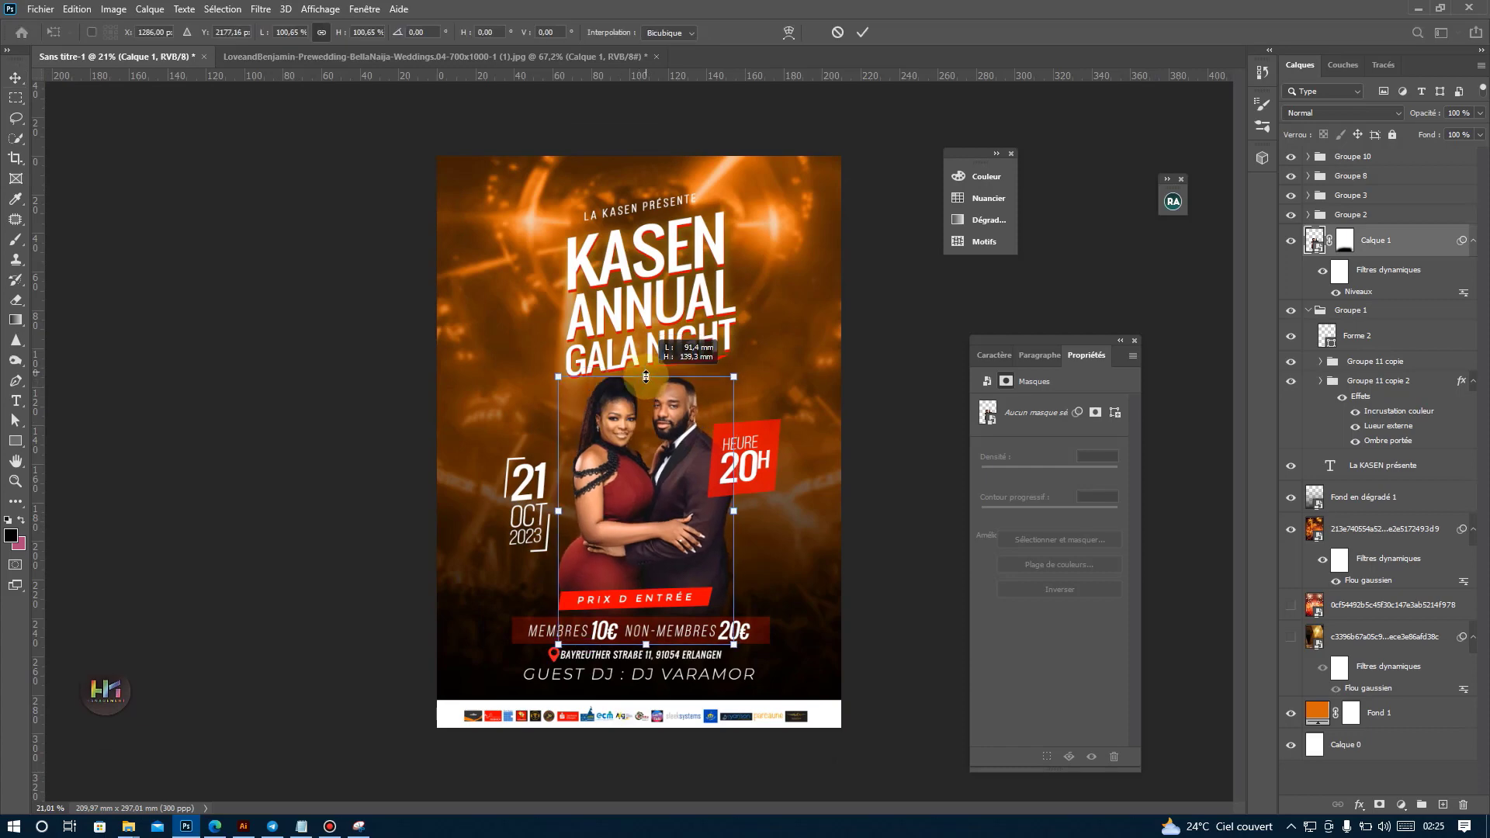
pyautogui.click(510, 509)
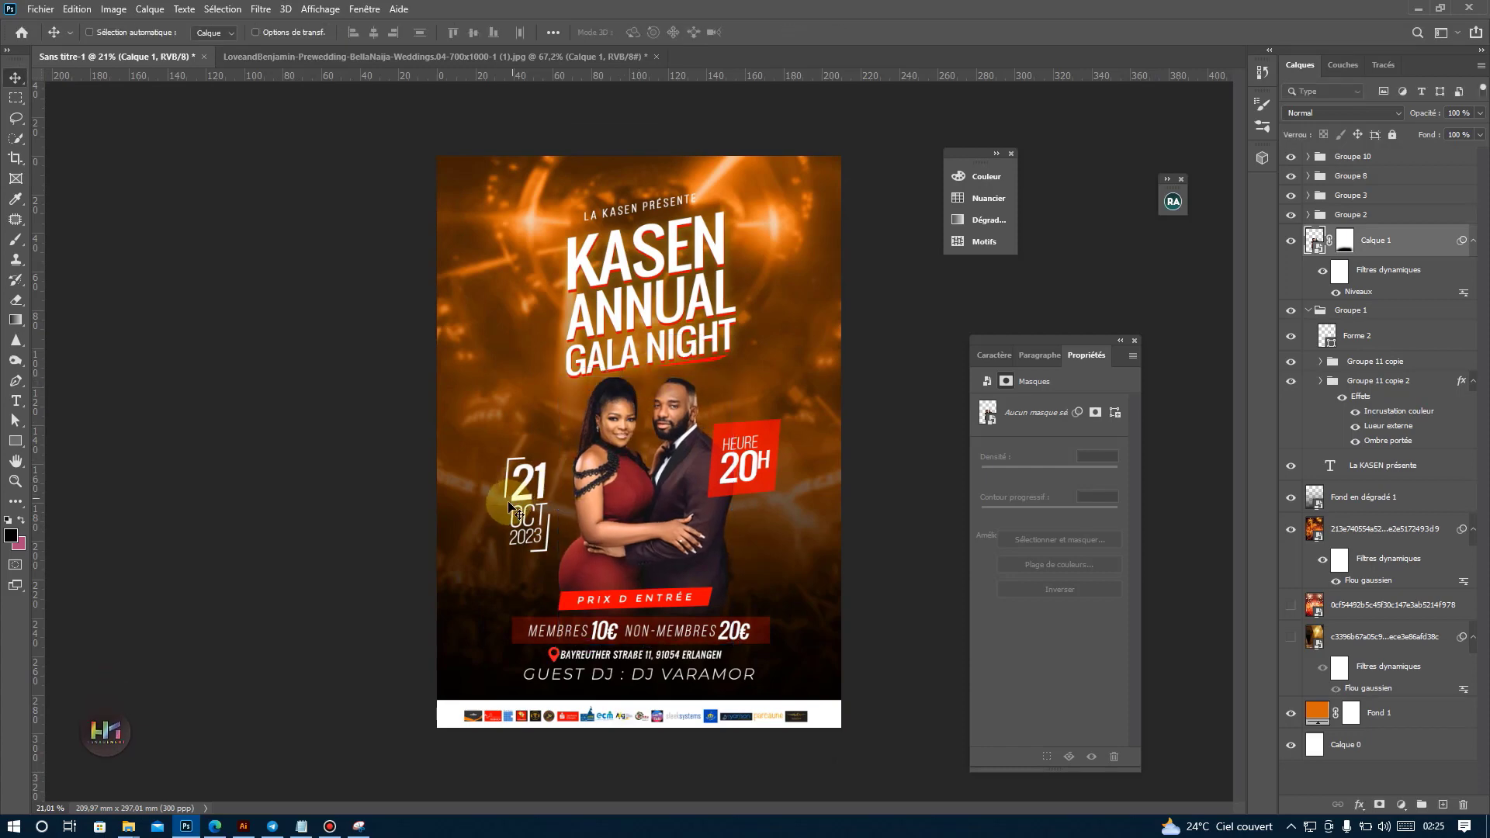
# Give the date group Groupe 2 a yellow outer glow (Plus tamisée, about 47% opacity, 0% noise, 0% Grossi, 43 px size) and move it up about 14 mm.
pyautogui.keyDown('ctrl'); pyautogui.click(528, 497); pyautogui.keyUp('ctrl')
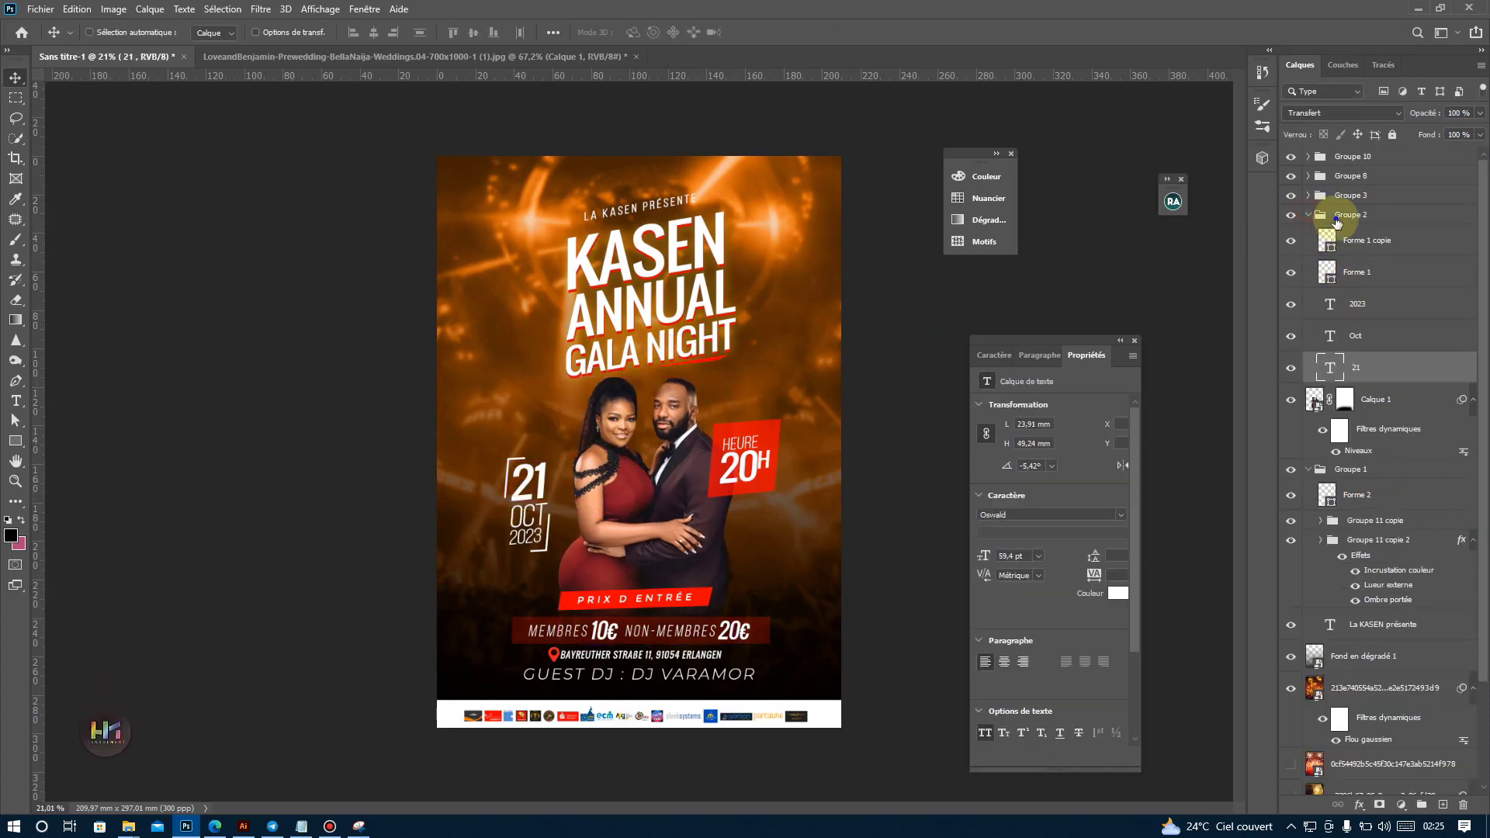
pyautogui.rightClick(1337, 222)
pyautogui.click(1210, 206)
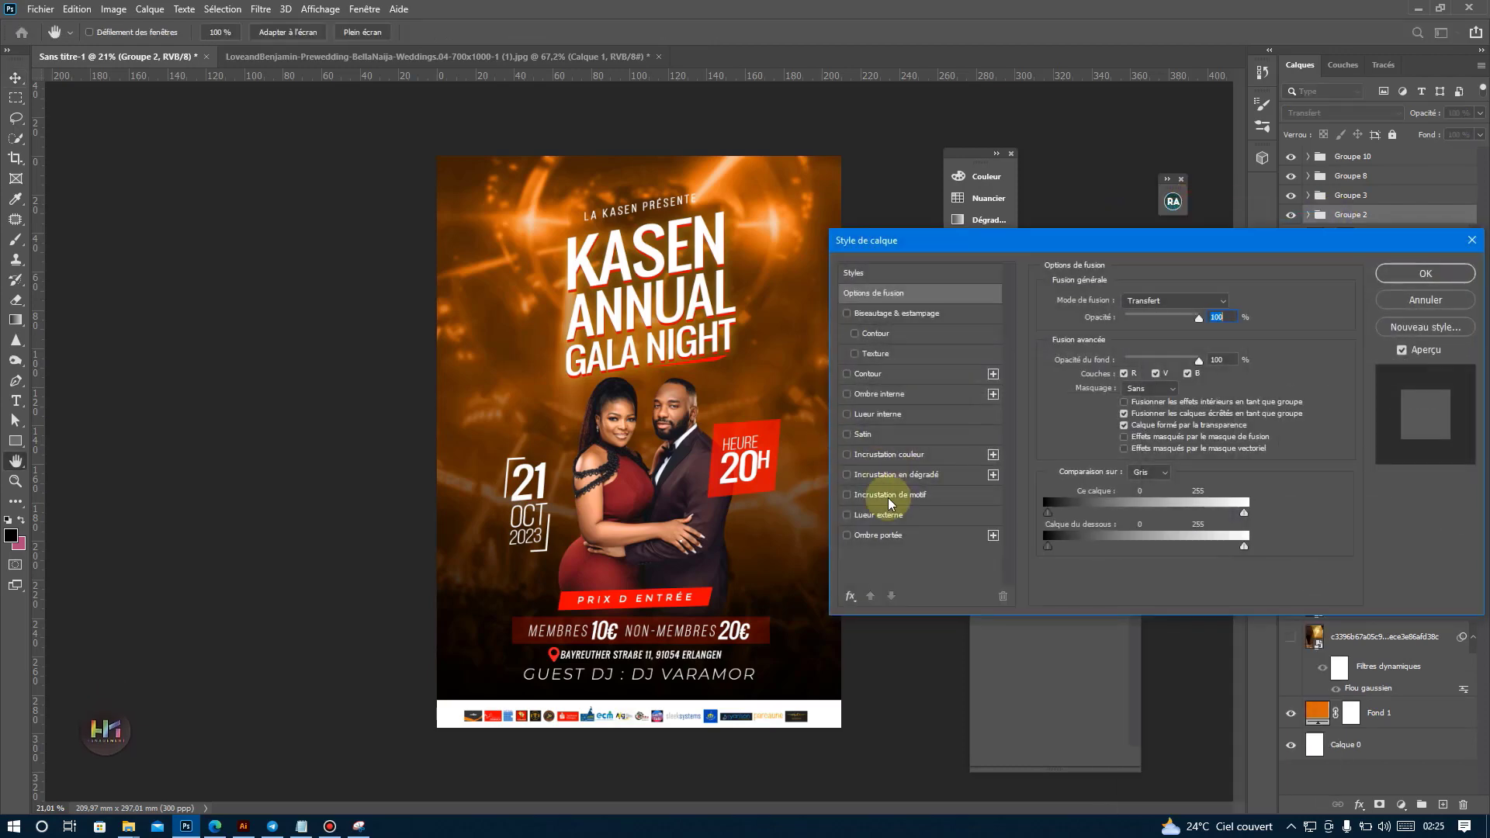
pyautogui.click(889, 515)
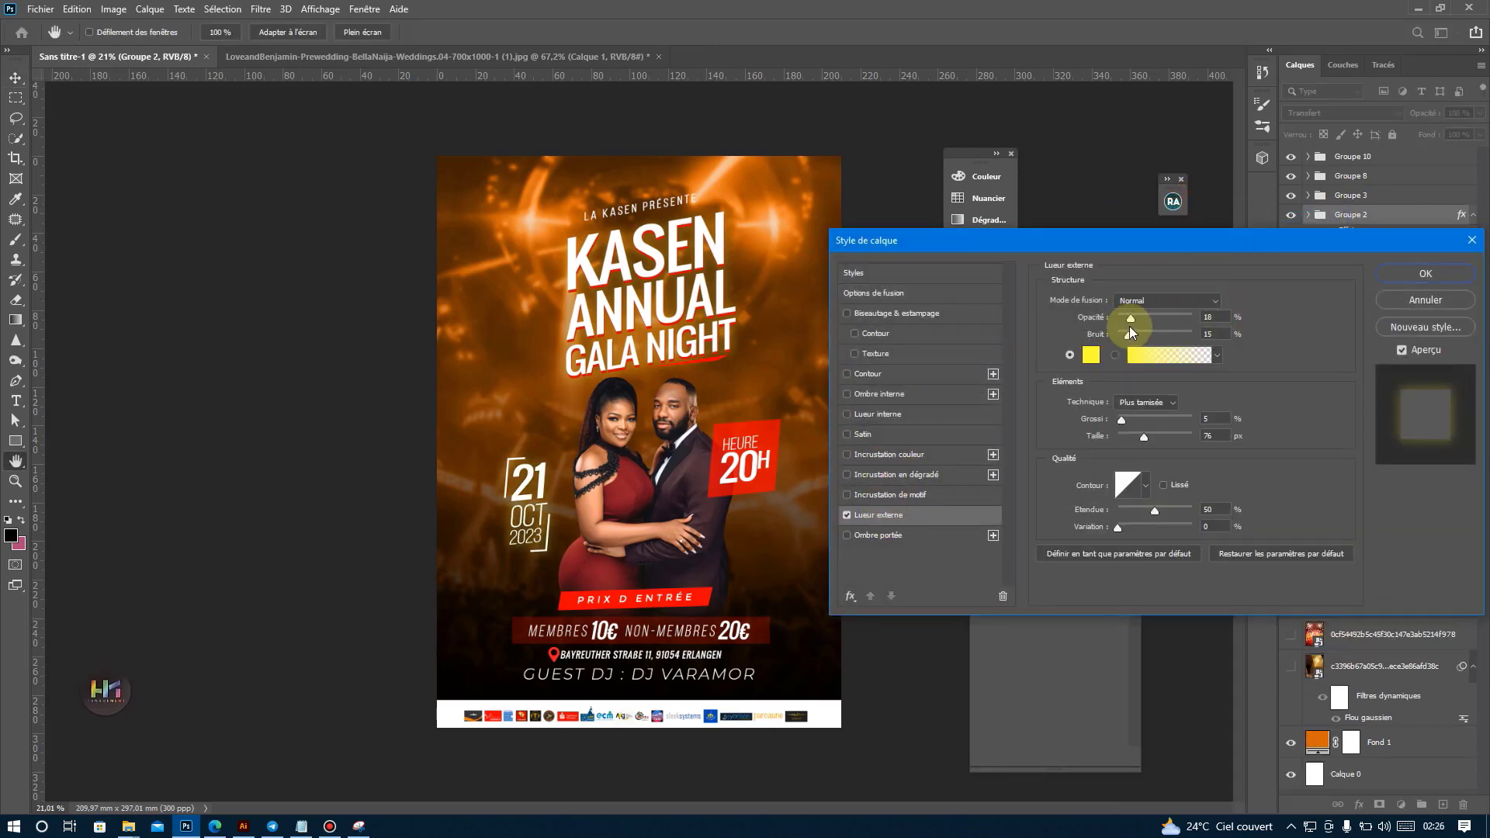
pyautogui.moveTo(1134, 312)
pyautogui.mouseDown()
pyautogui.moveTo(1163, 316)
pyautogui.moveTo(1137, 317)
pyautogui.mouseUp()
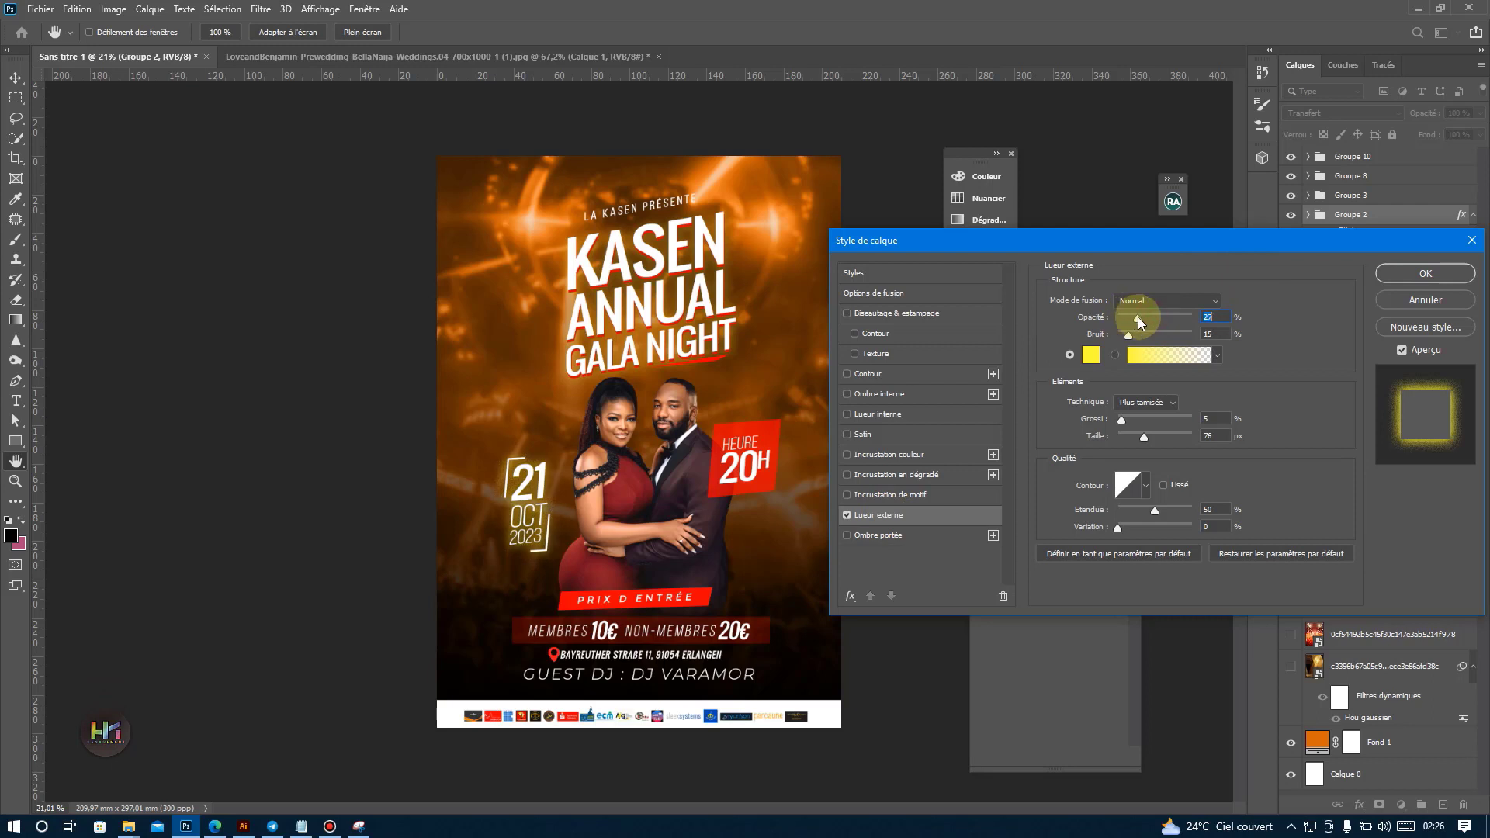
pyautogui.click(1145, 402)
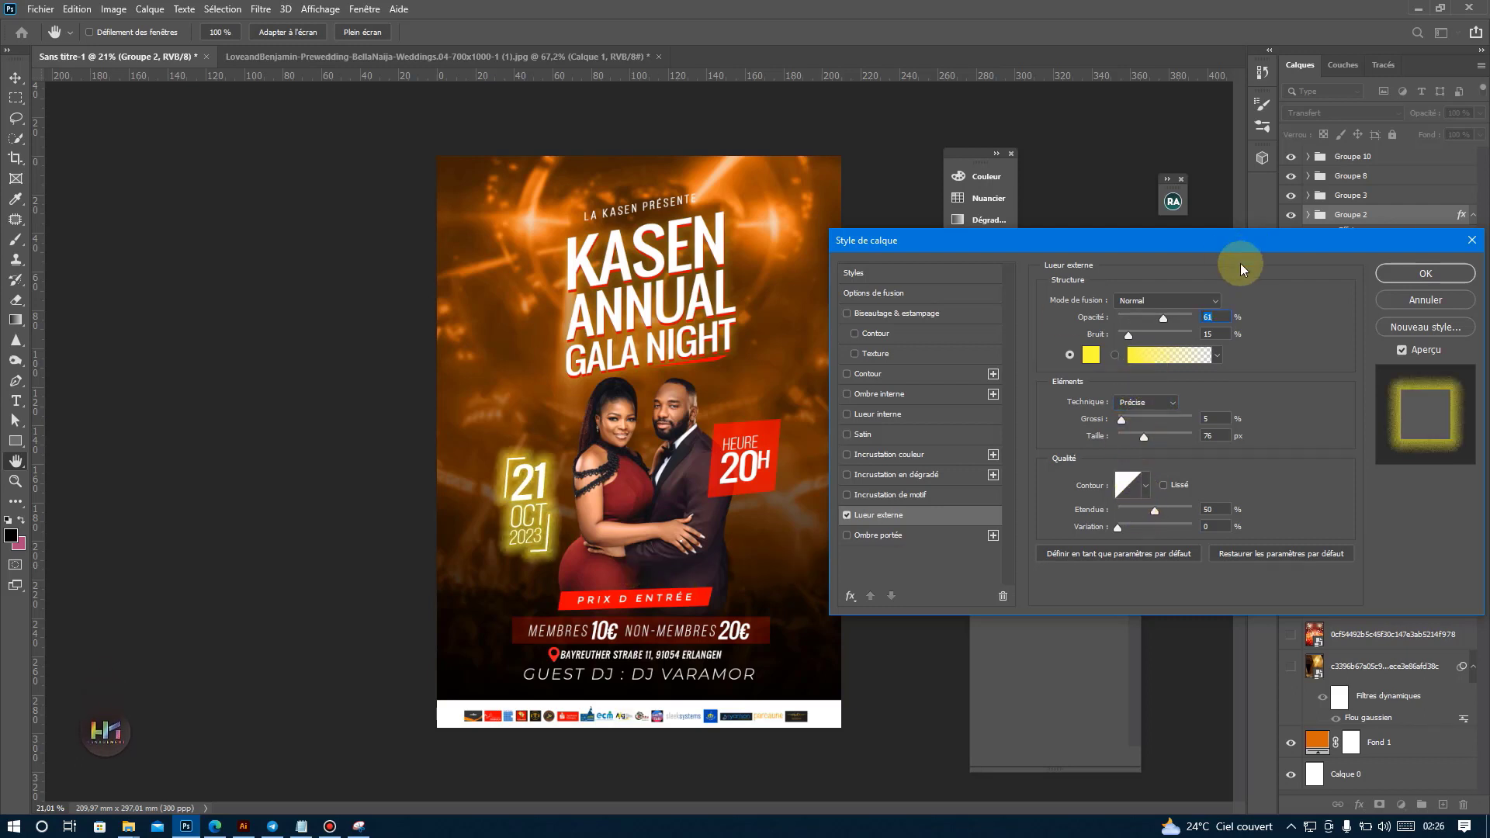
pyautogui.click(1141, 402)
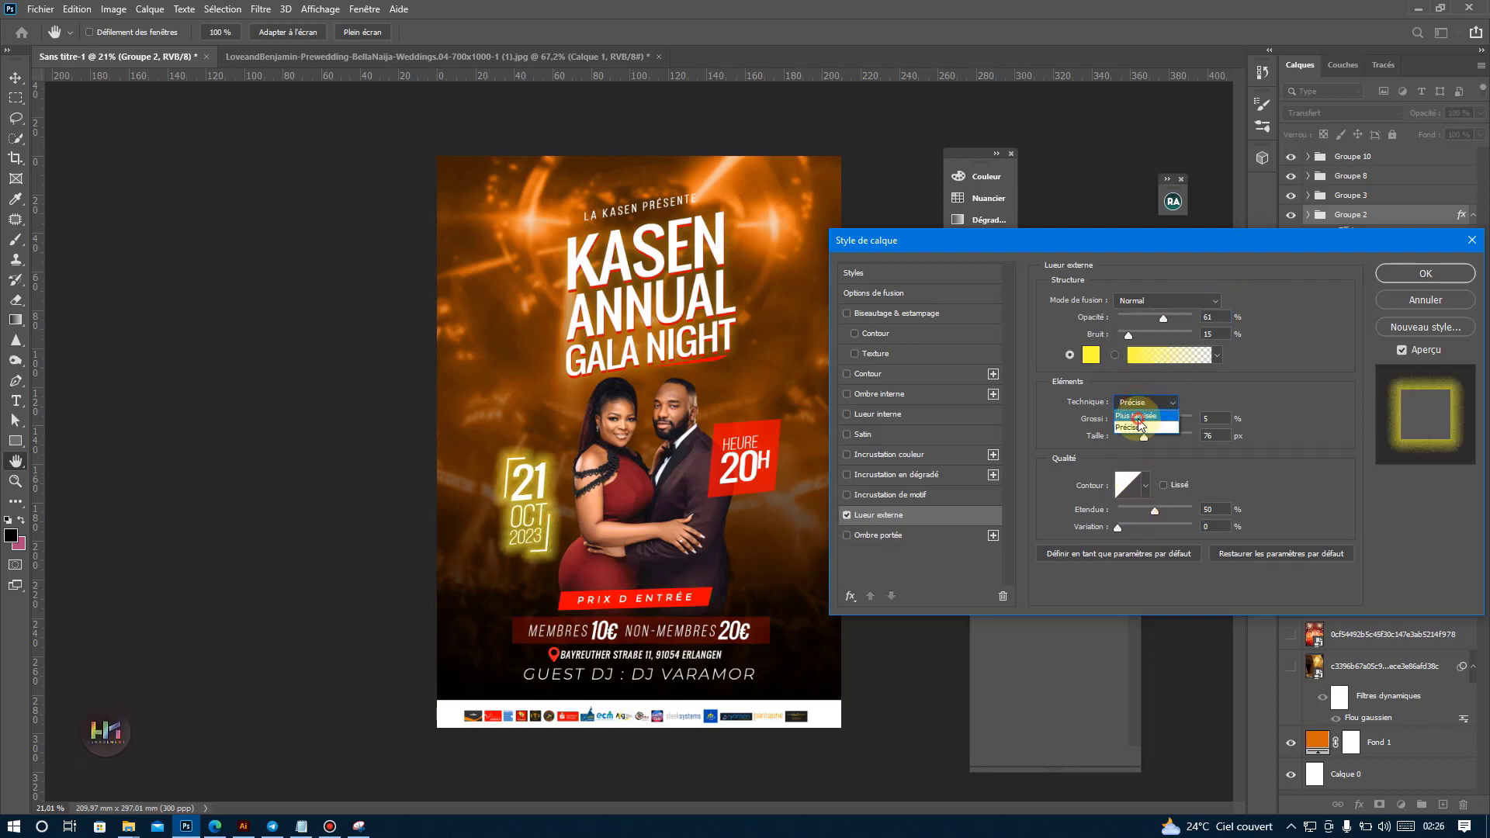
pyautogui.click(1140, 390)
pyautogui.moveTo(1144, 437); pyautogui.dragTo(1116, 420)
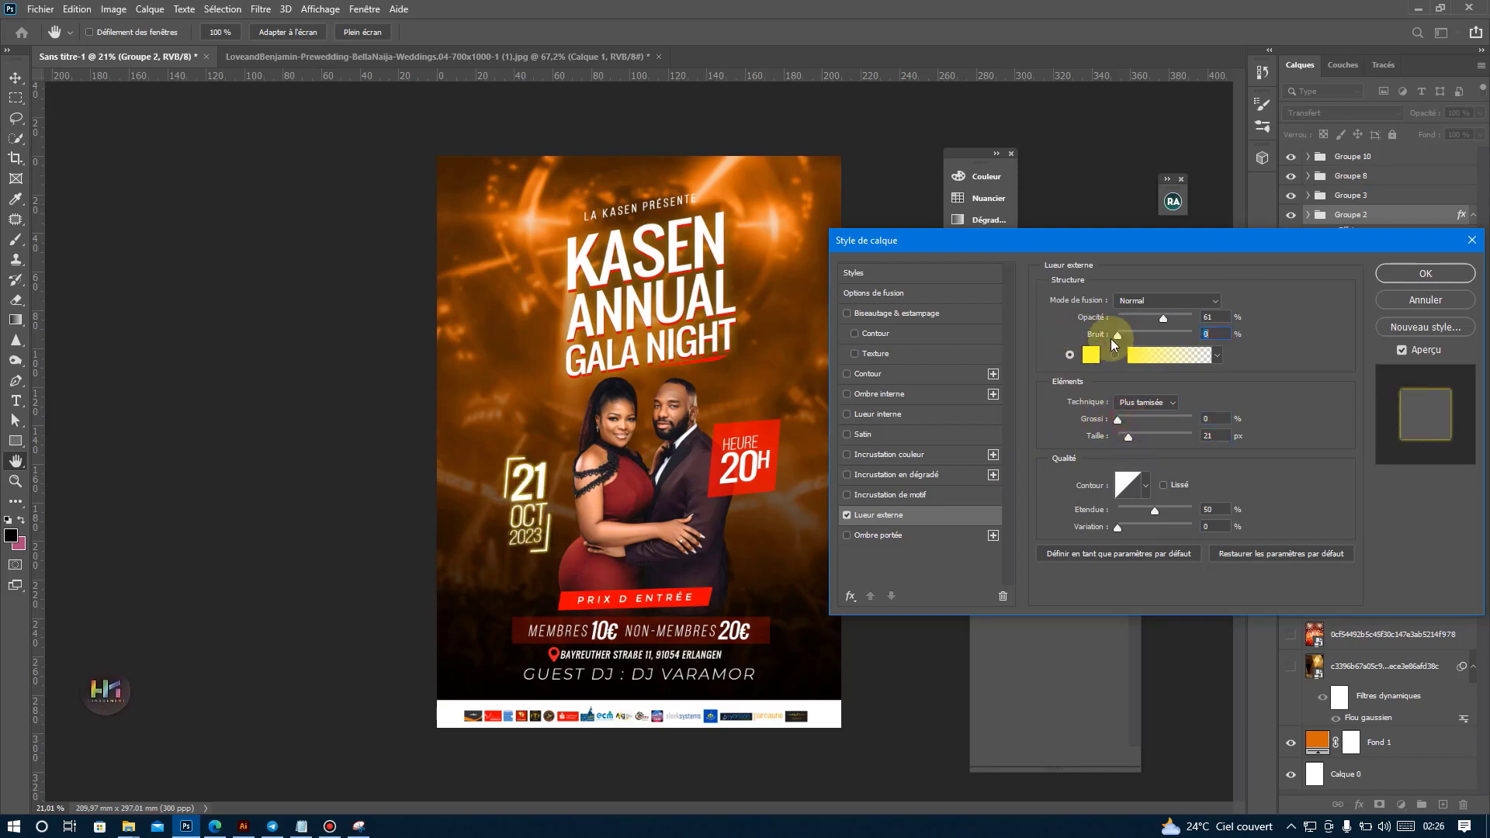
pyautogui.moveTo(1136, 434); pyautogui.dragTo(1136, 436)
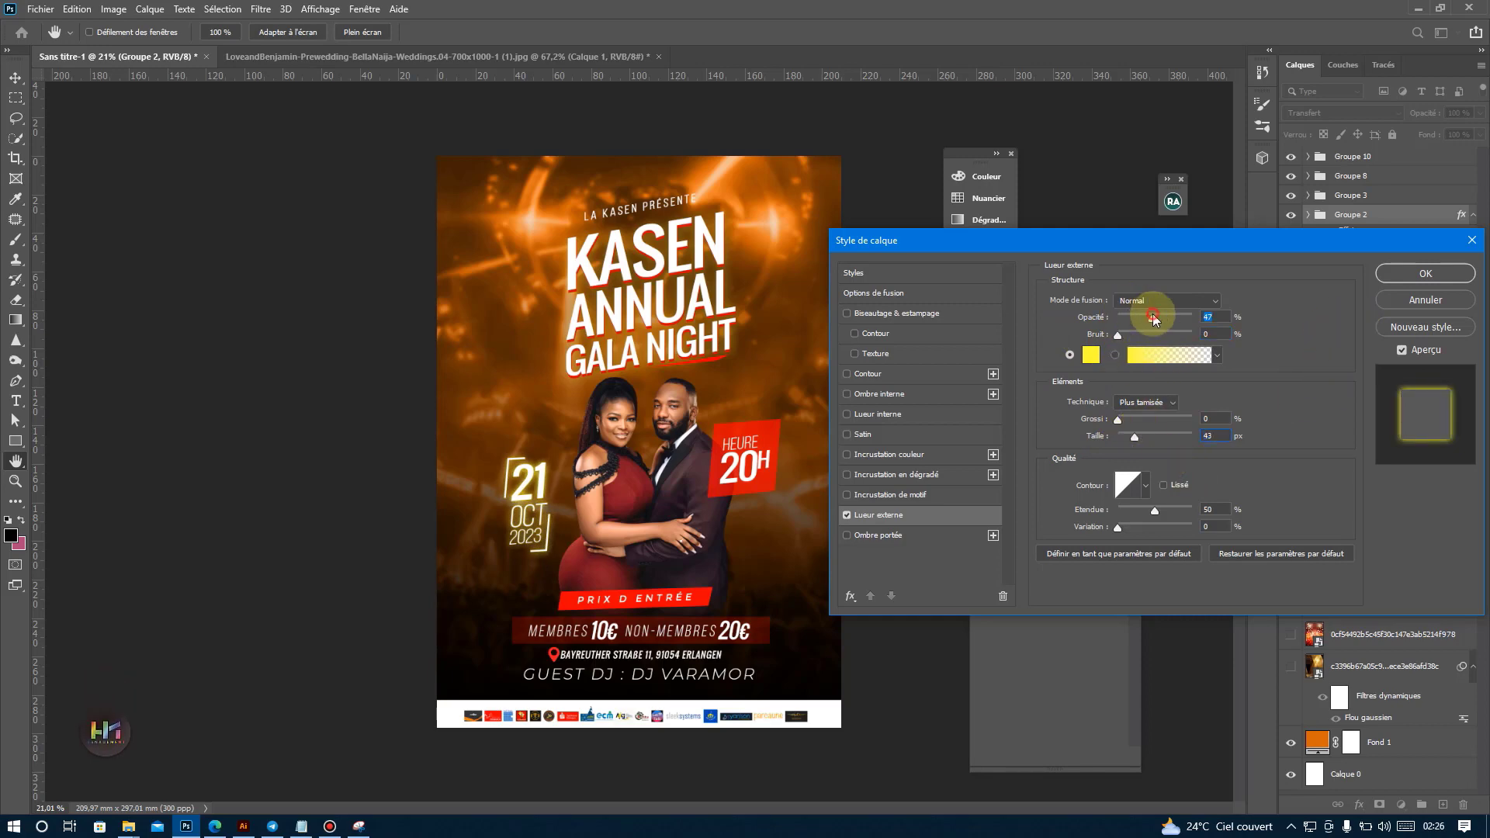
pyautogui.click(1423, 274)
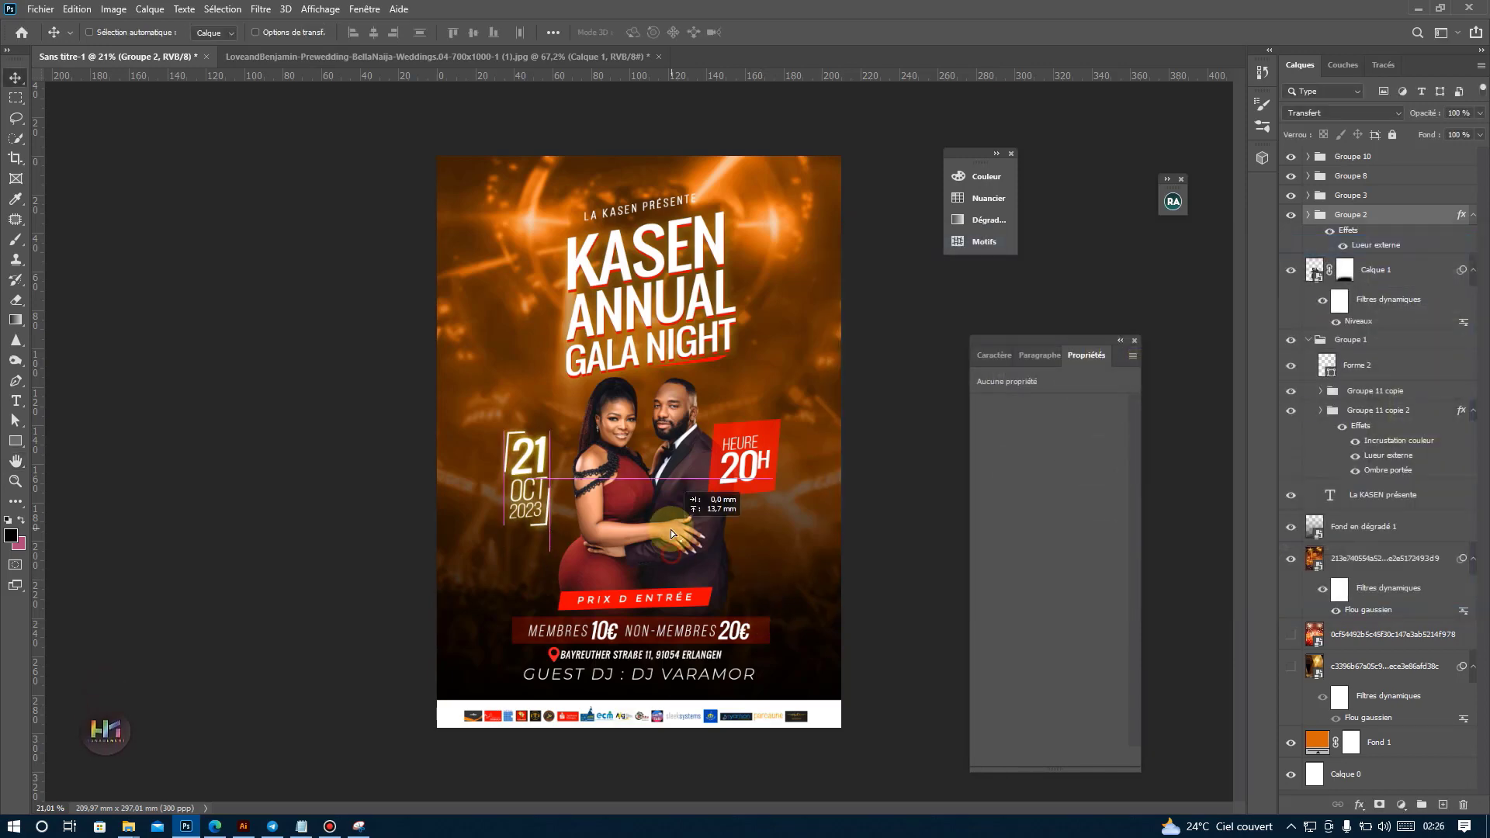
# Try the Produit blend mode at 100% opacity on the red rectangle behind the time, and undo it.
pyautogui.keyDown('ctrl'); pyautogui.click(738, 489); pyautogui.keyUp('ctrl')
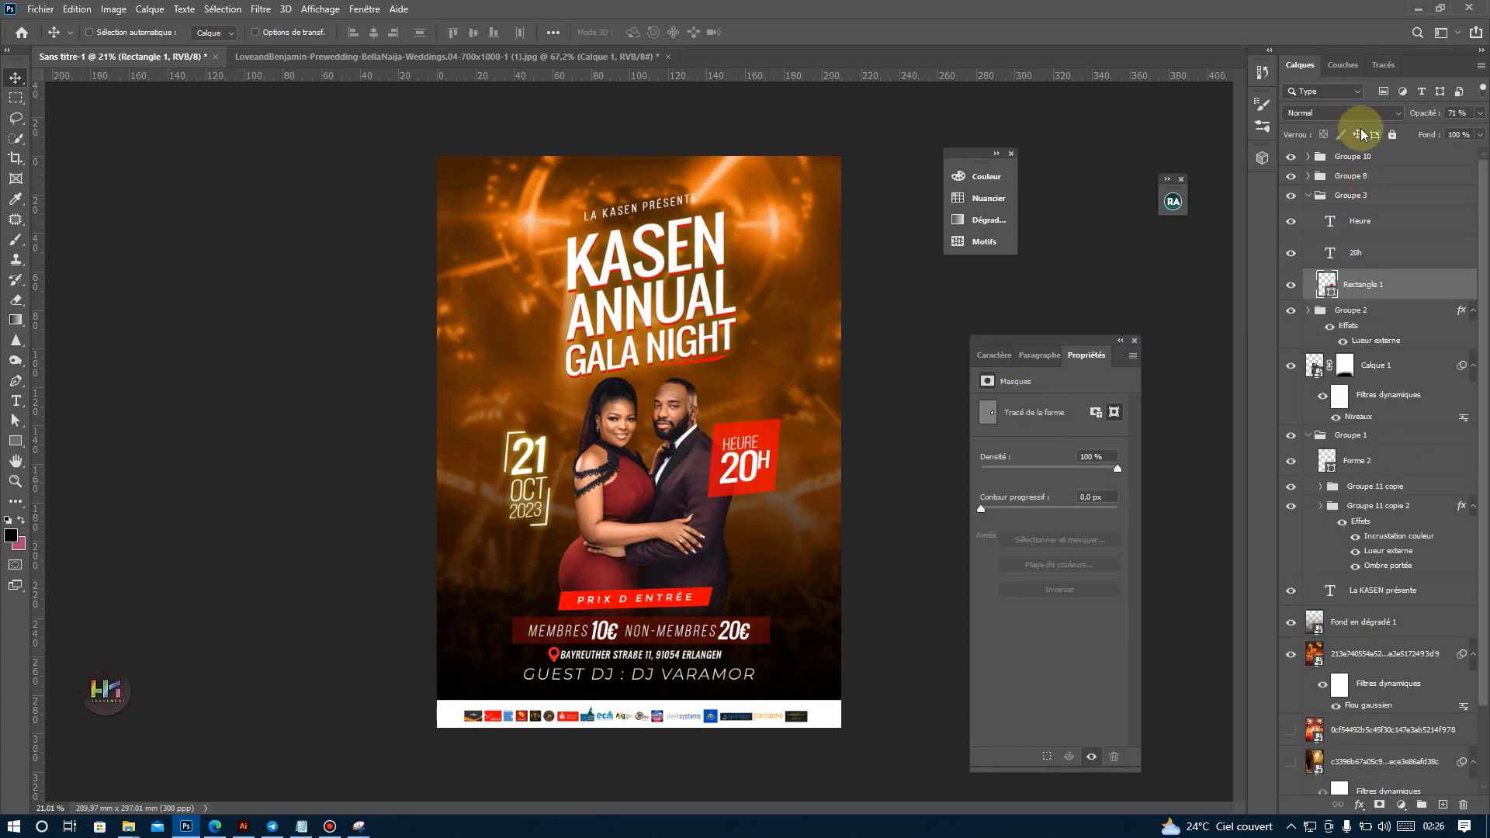
pyautogui.click(1342, 113)
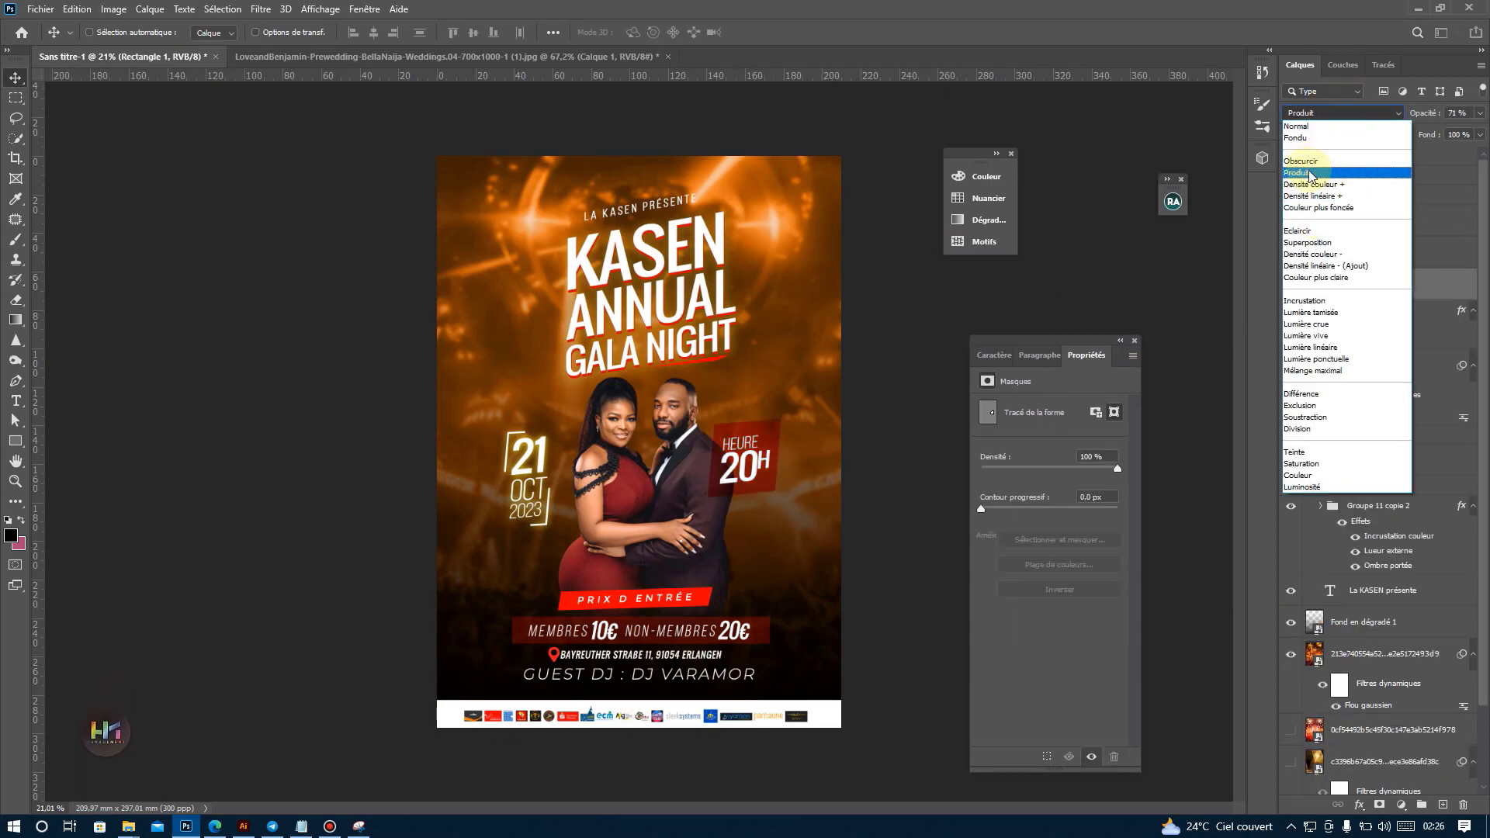
pyautogui.click(1310, 173)
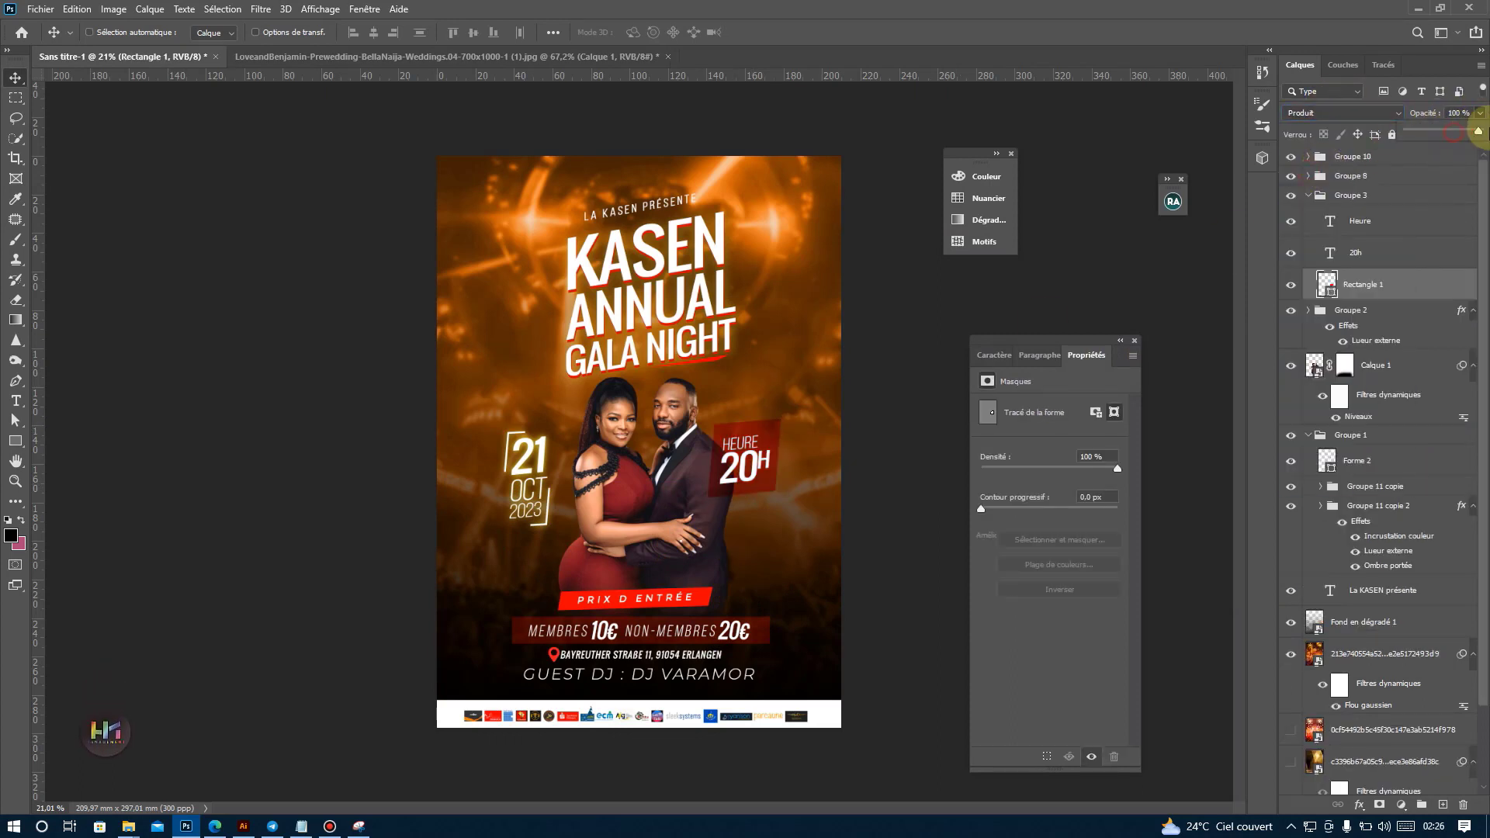
pyautogui.click(808, 460)
pyautogui.hotkey('ctrl', 'z')
pyautogui.hotkey('ctrl', 'z')
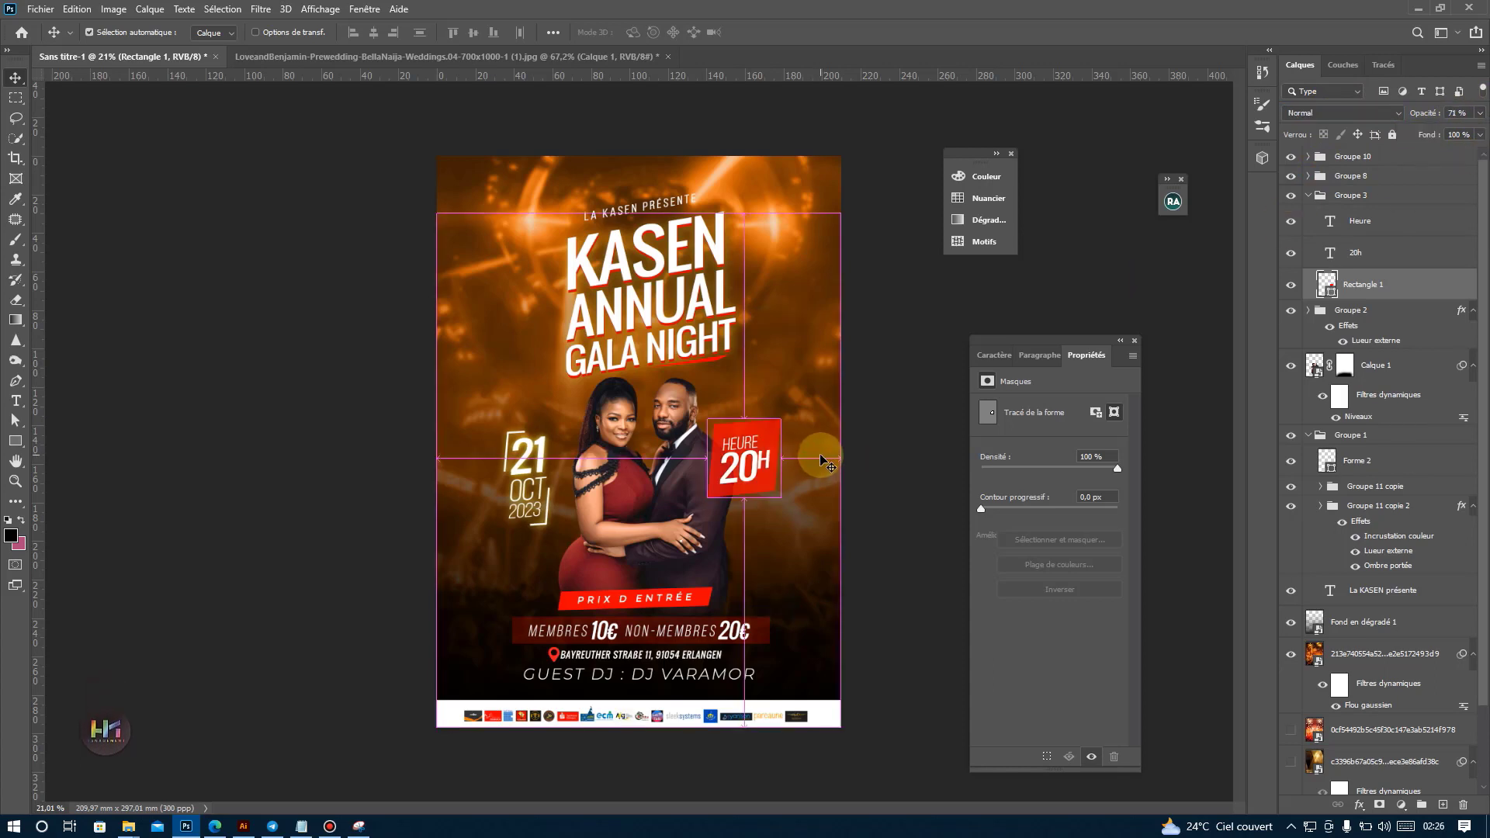
pyautogui.hotkey('ctrl', 'z')
pyautogui.hotkey('ctrl', 'z')
pyautogui.hotkey('ctrl', 'shift', 'z')
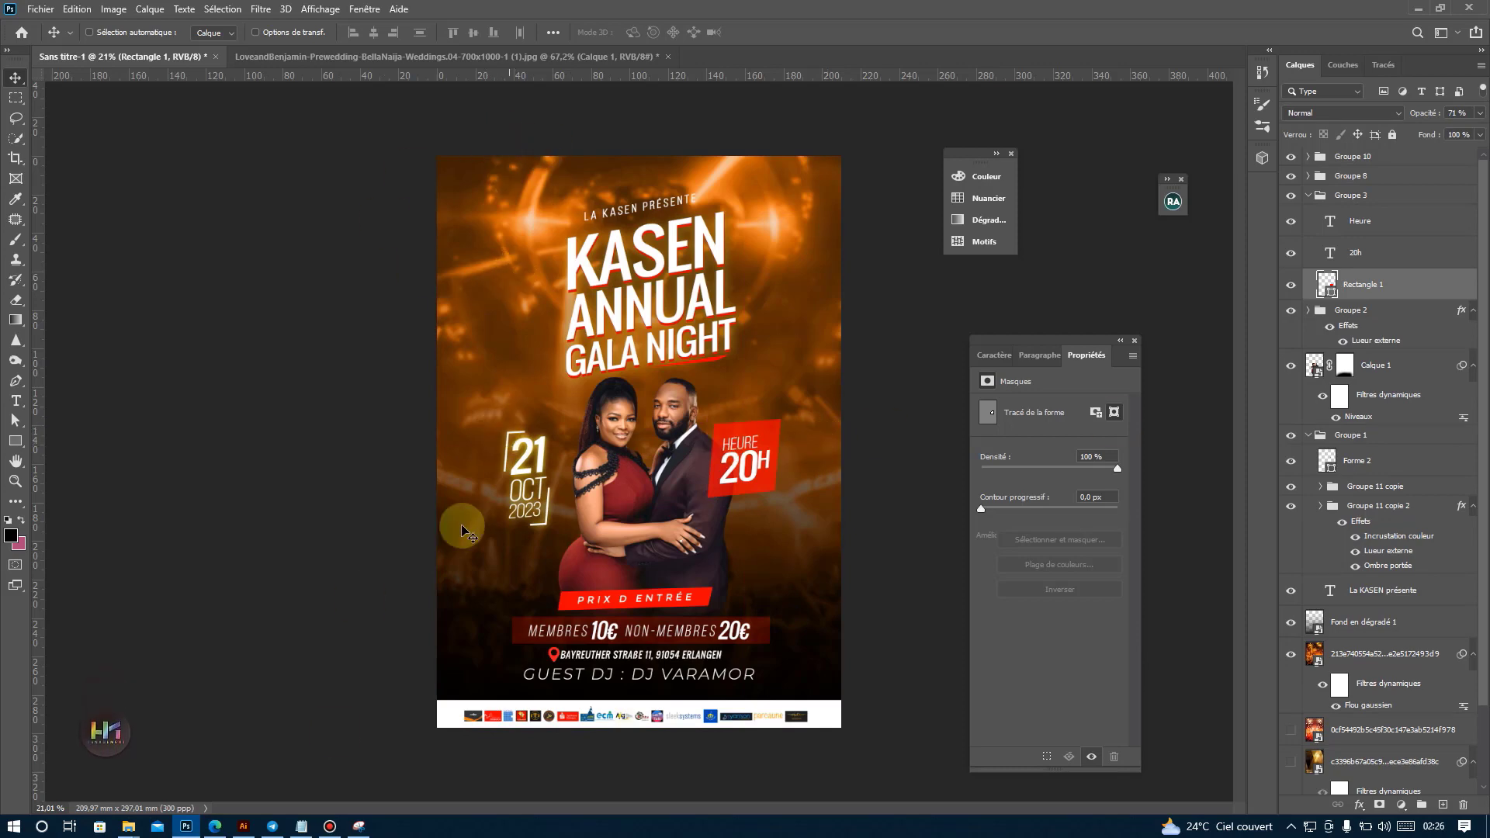
# Place the QR Code image from the tuto folder in the poster's upper-left corner, scaled to about 18 × 18 mm.
pyautogui.click(99, 826)
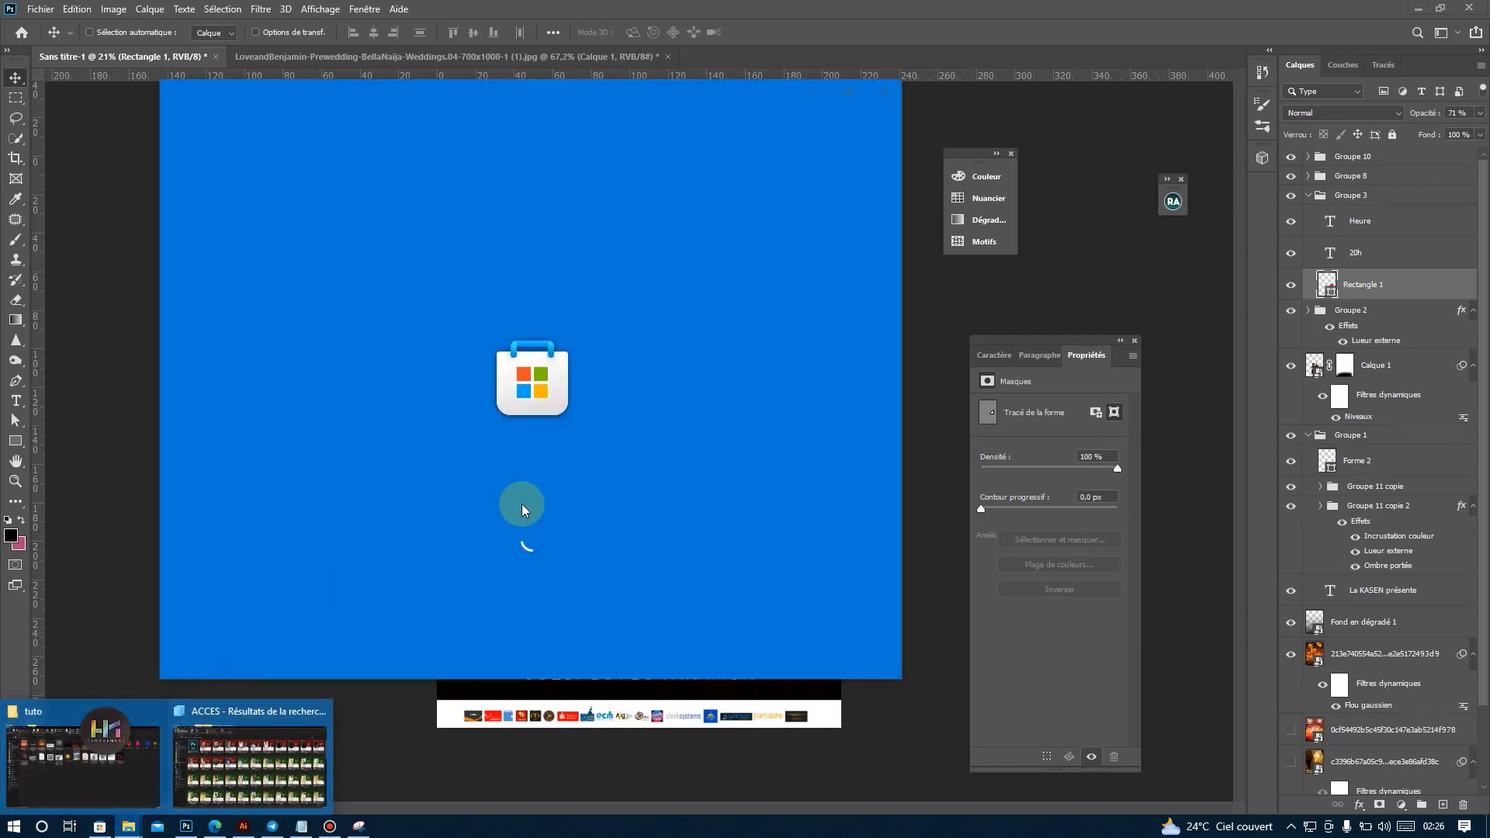
pyautogui.click(883, 91)
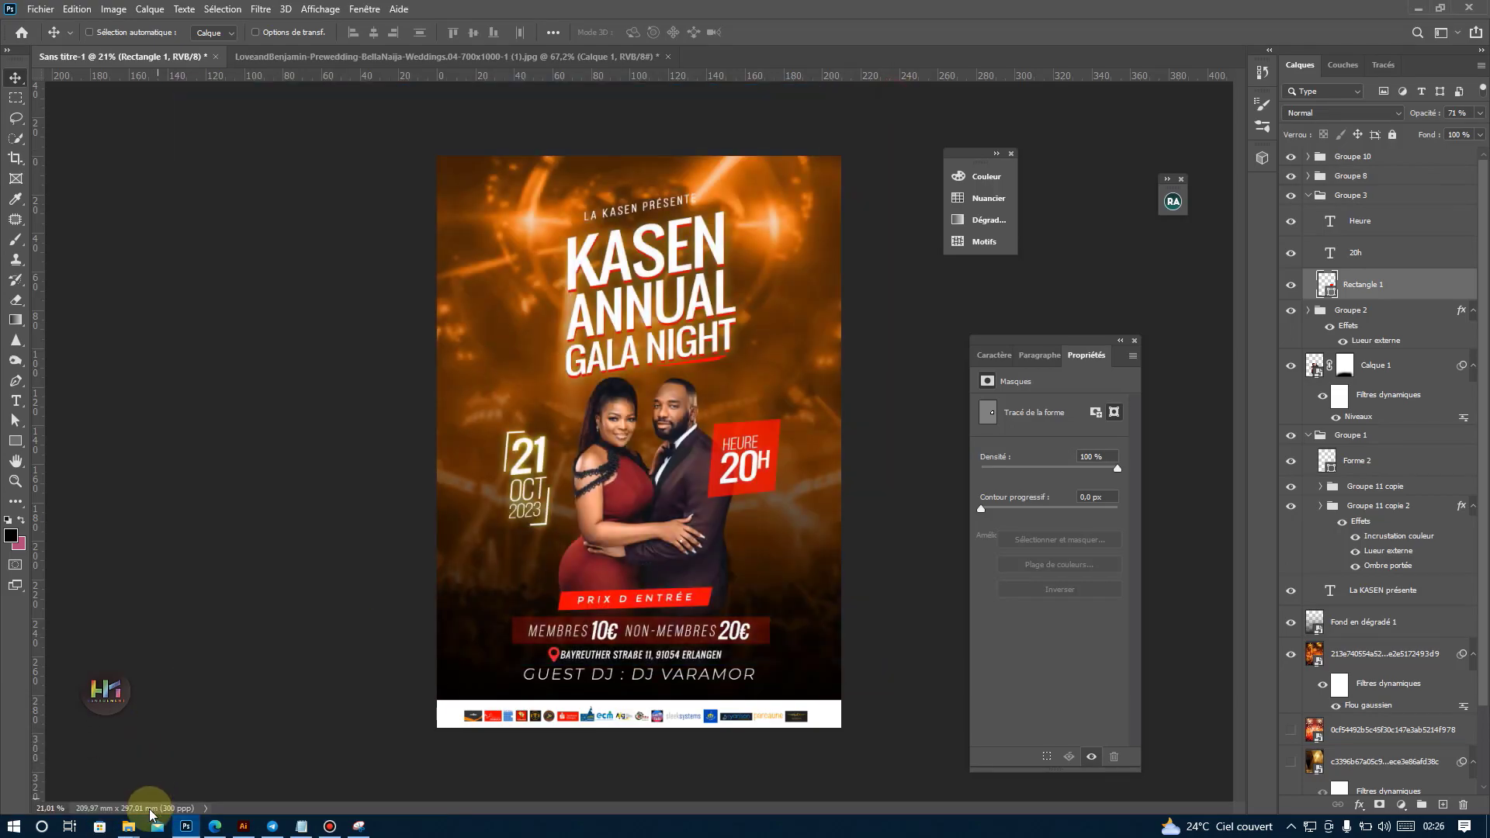
pyautogui.moveTo(129, 824)
pyautogui.click(252, 757)
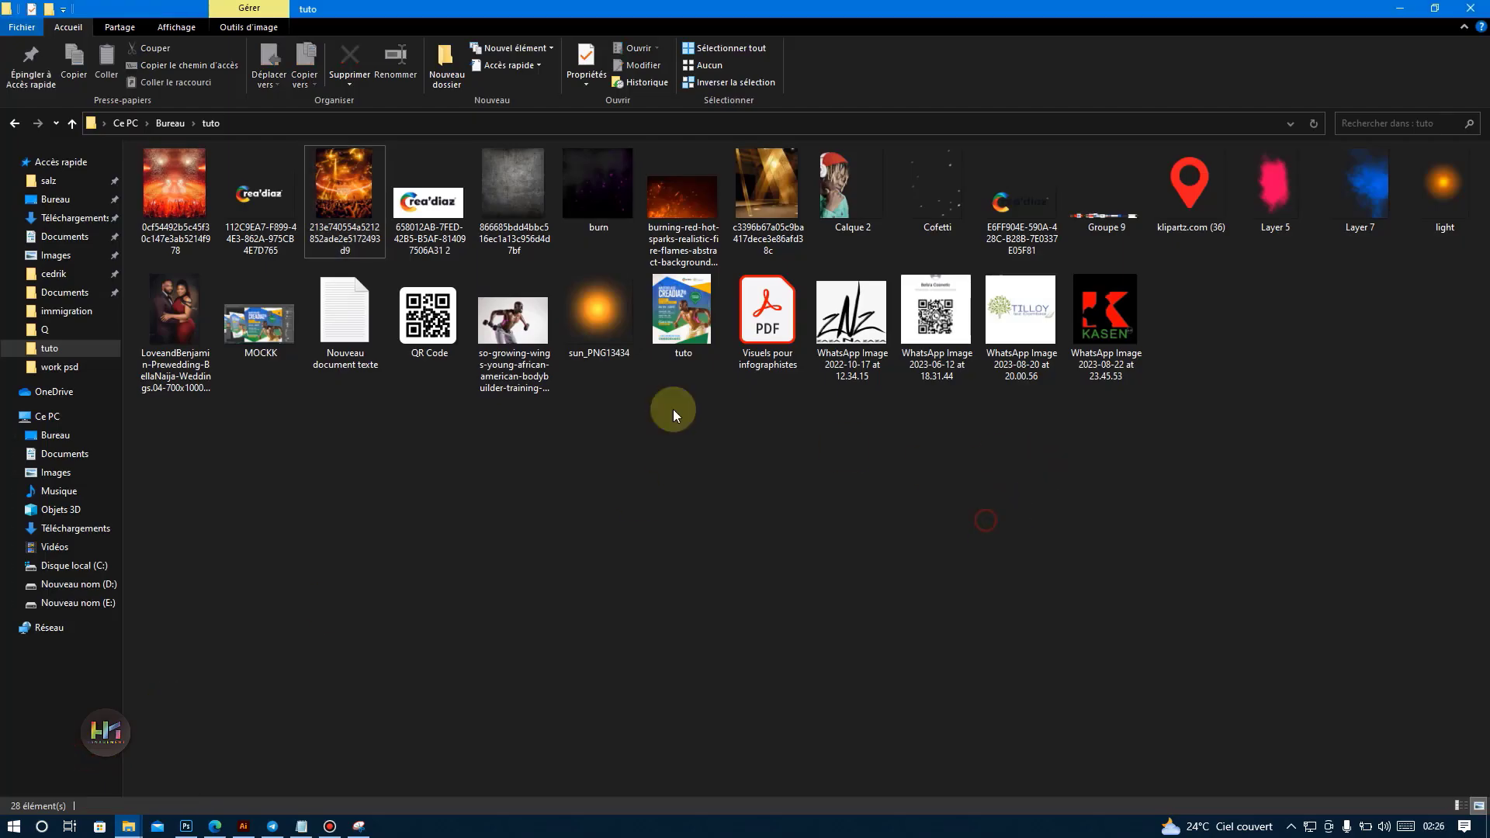
pyautogui.moveTo(428, 315); pyautogui.dragTo(469, 172)
pyautogui.moveTo(505, 224)
pyautogui.mouseDown()
pyautogui.moveTo(488, 206)
pyautogui.moveTo(469, 635)
pyautogui.moveTo(498, 611)
pyautogui.moveTo(482, 695)
pyautogui.moveTo(506, 221)
pyautogui.moveTo(498, 233)
pyautogui.mouseUp()
pyautogui.press('Return')
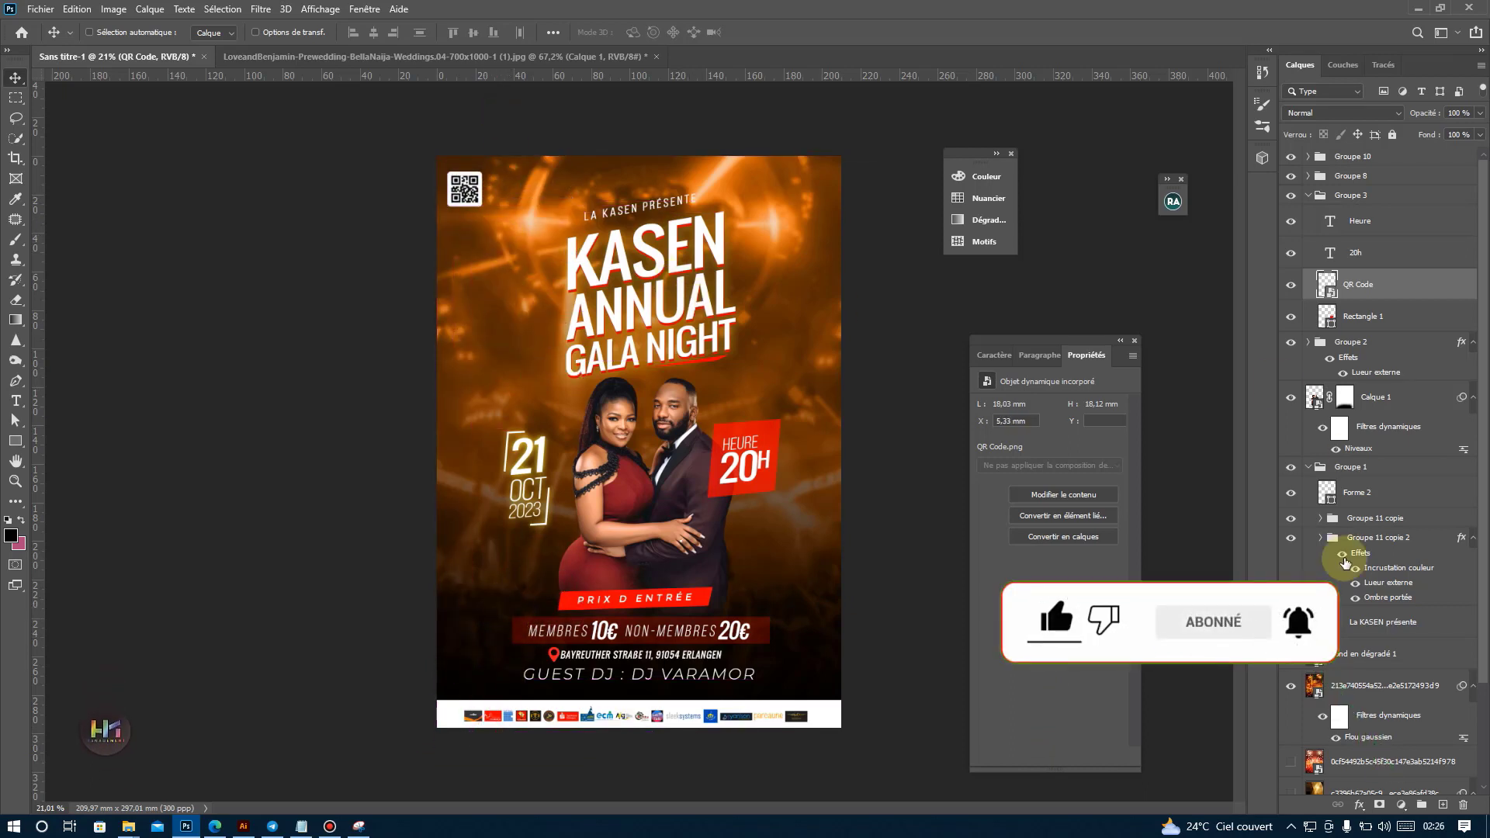
# Collapse the title group Groupe 1 and try enlarging it with Free Transform until it extends behind the couple's heads.
pyautogui.click(1308, 467)
pyautogui.click(1292, 468)
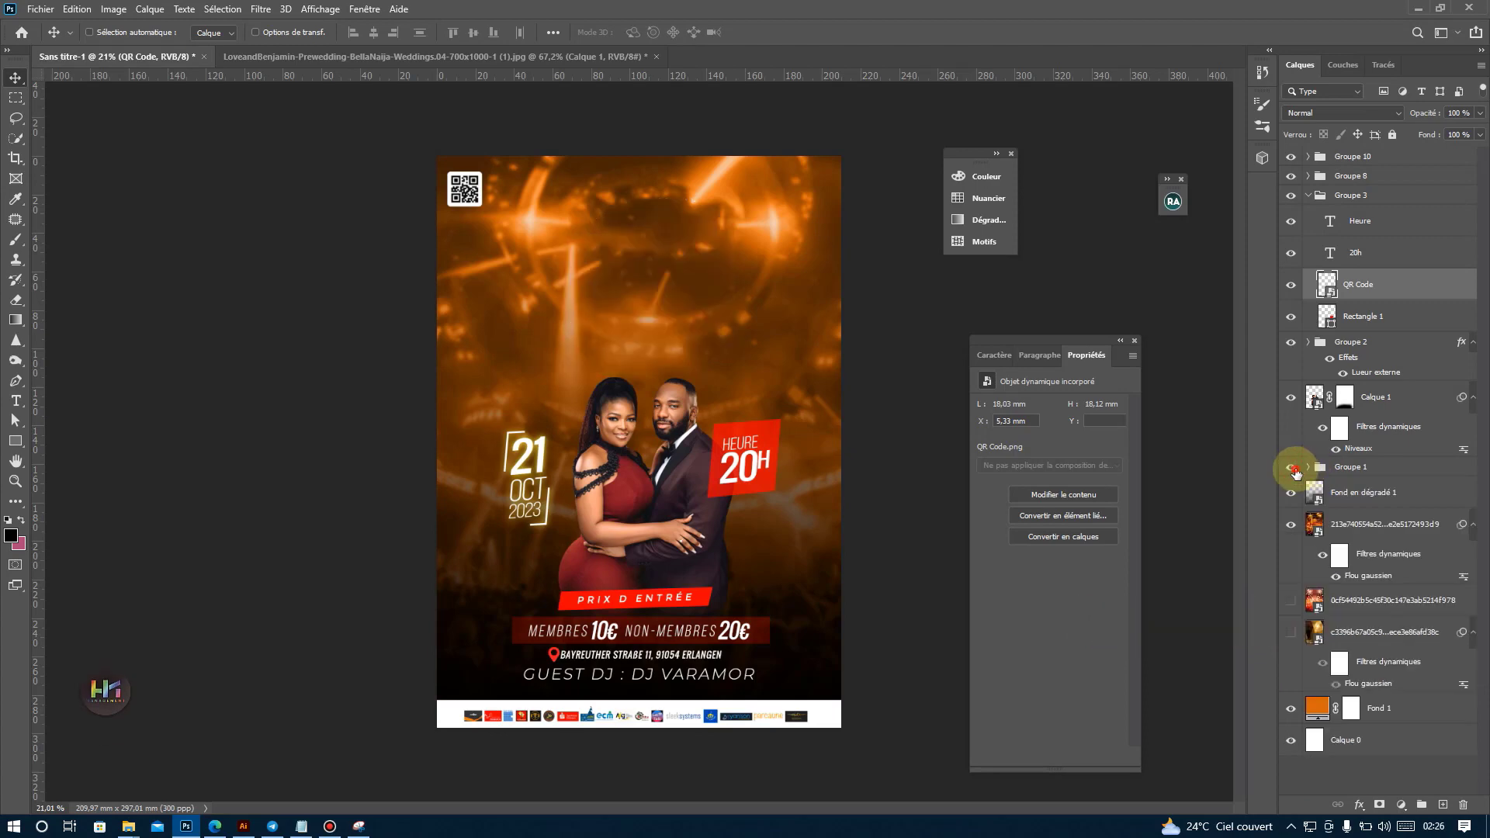
pyautogui.click(1292, 468)
pyautogui.click(1342, 467)
pyautogui.hotkey('ctrl', 't')
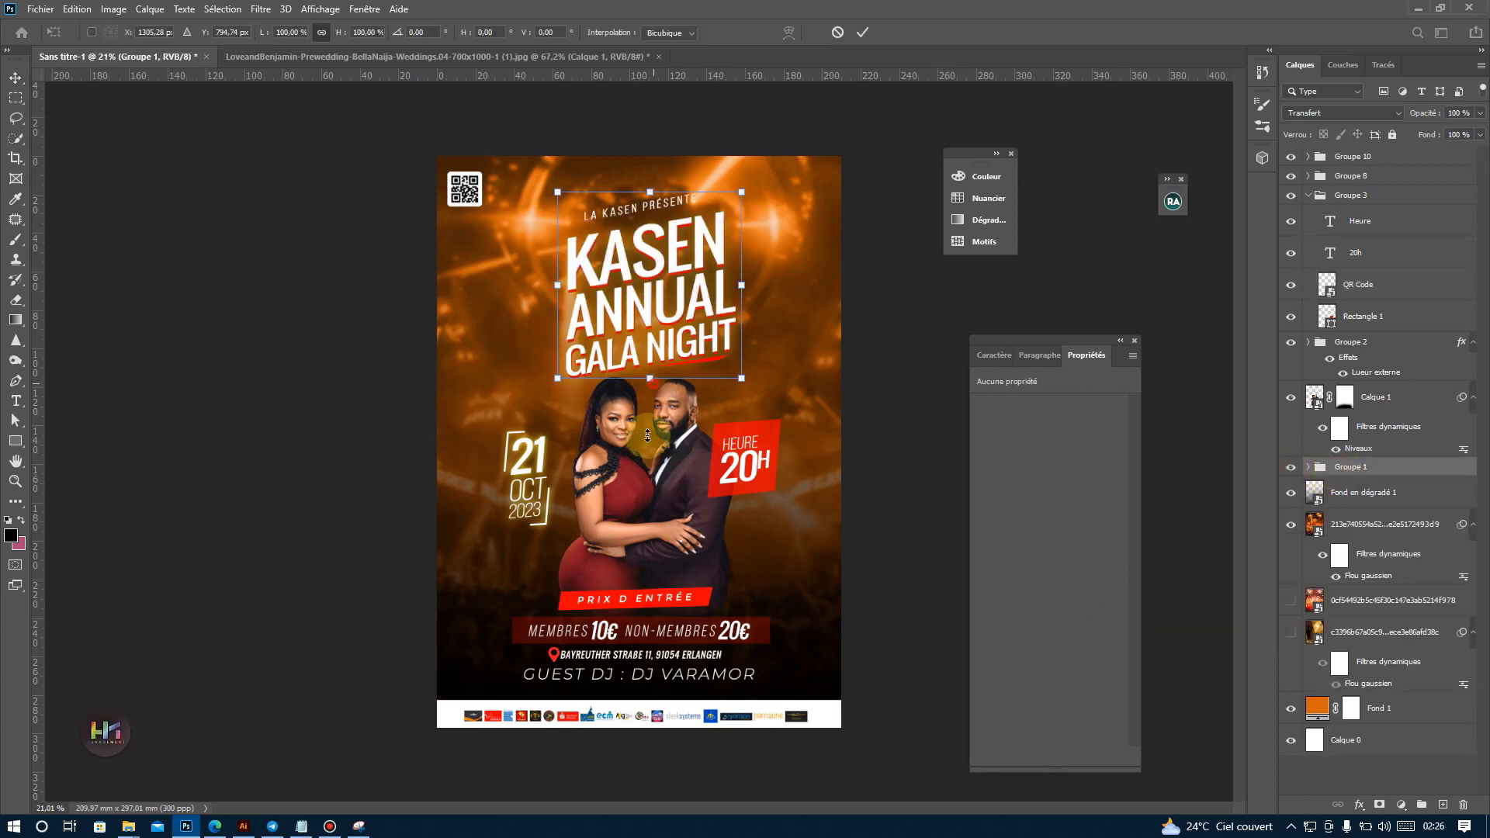
pyautogui.moveTo(648, 435); pyautogui.dragTo(663, 357)
pyautogui.press('Return')
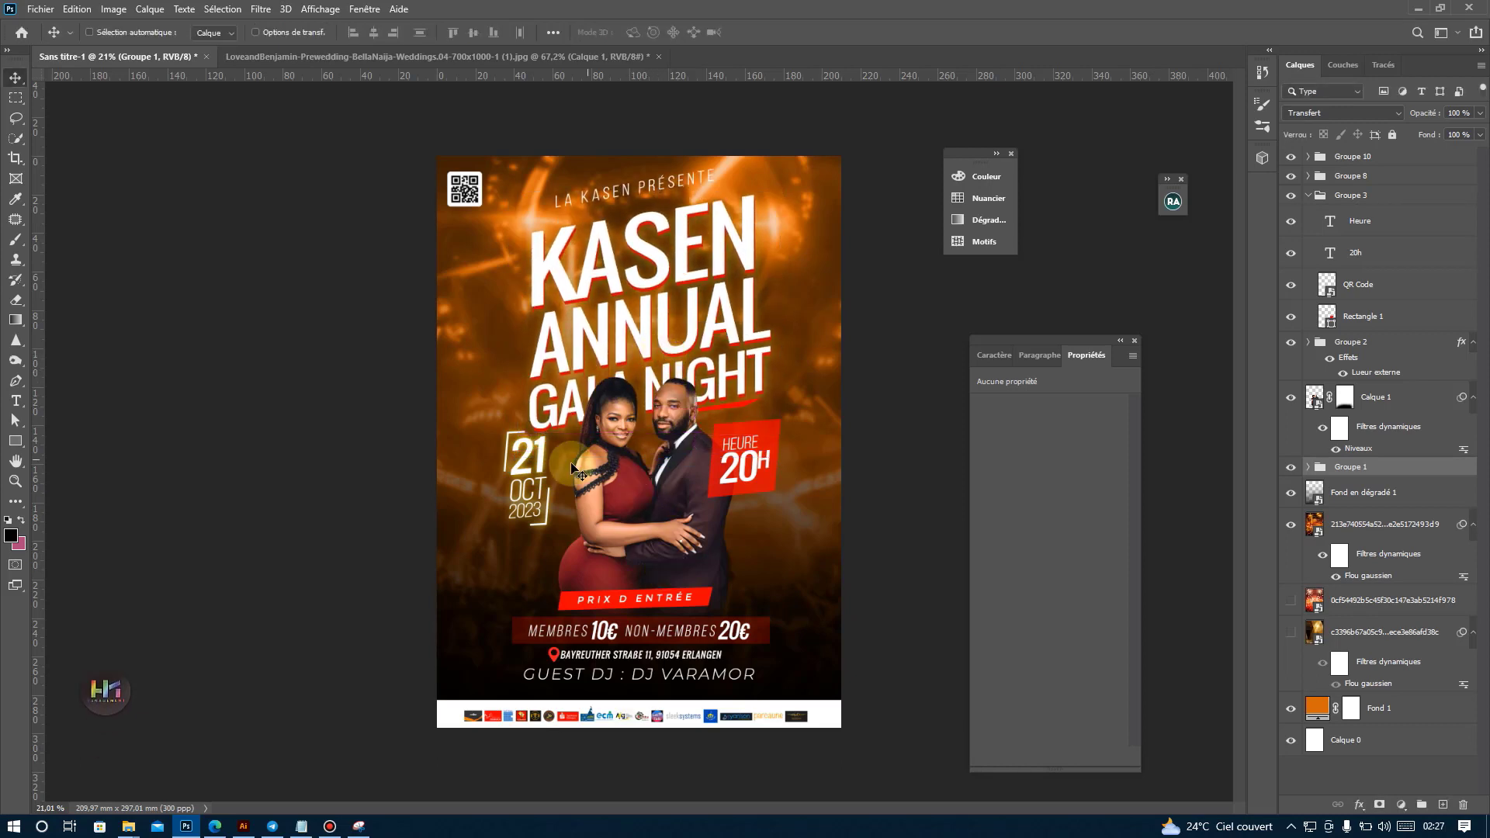
# Collapse Groupe 3, try a small downward move on the poster, and undo it together with the title enlargement.
pyautogui.click(1351, 195)
pyautogui.click(1308, 195)
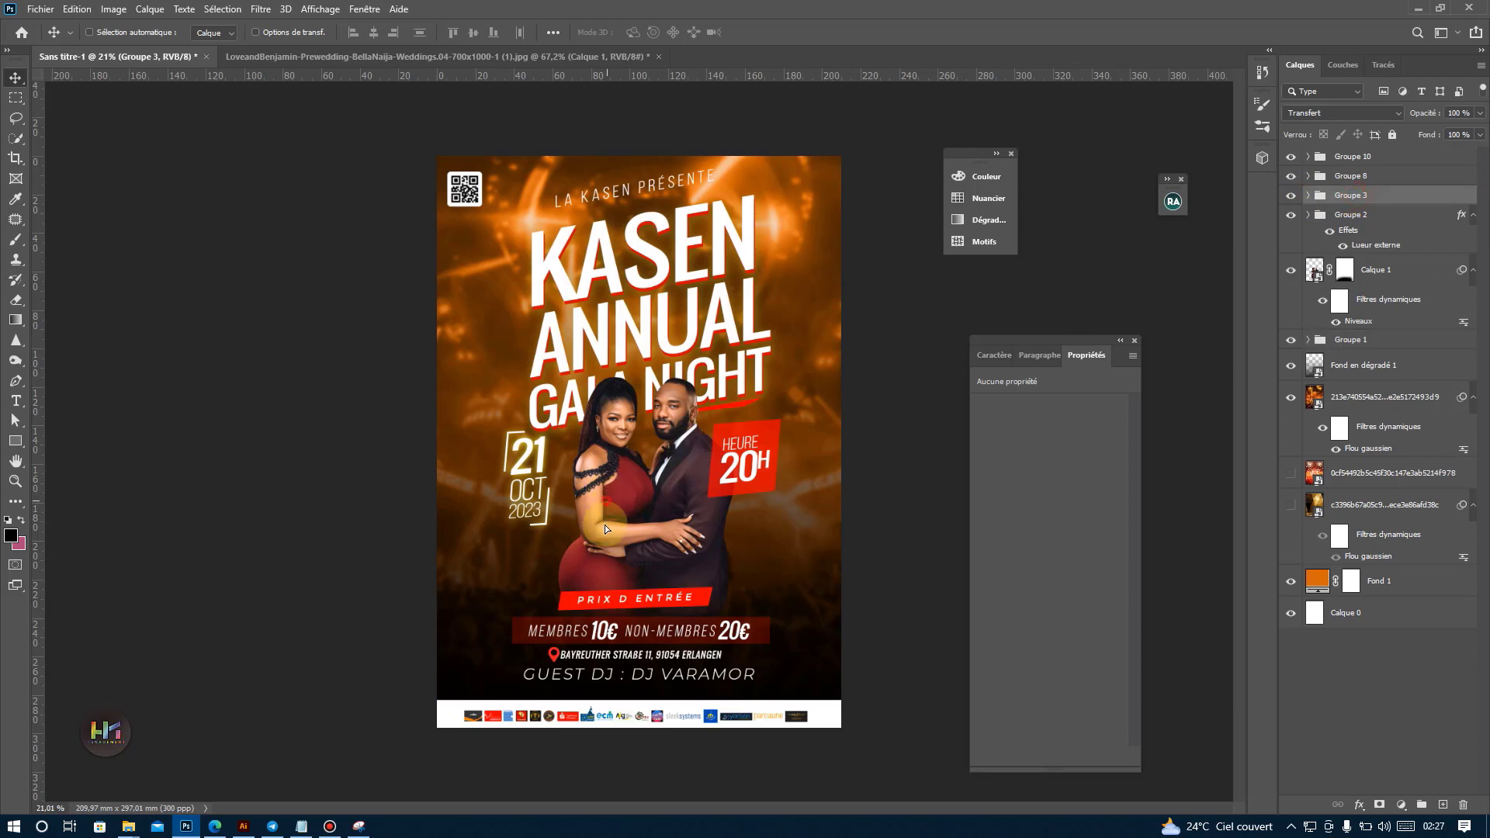
pyautogui.moveTo(607, 497); pyautogui.dragTo(609, 511)
pyautogui.hotkey('ctrl', 'z')
pyautogui.hotkey('ctrl', 'z')
pyautogui.hotkey('ctrl', 'z')
# Enlarge the title group Groupe 1 with Free Transform to about 117% width, increasing its height slightly less.
pyautogui.click(1350, 339)
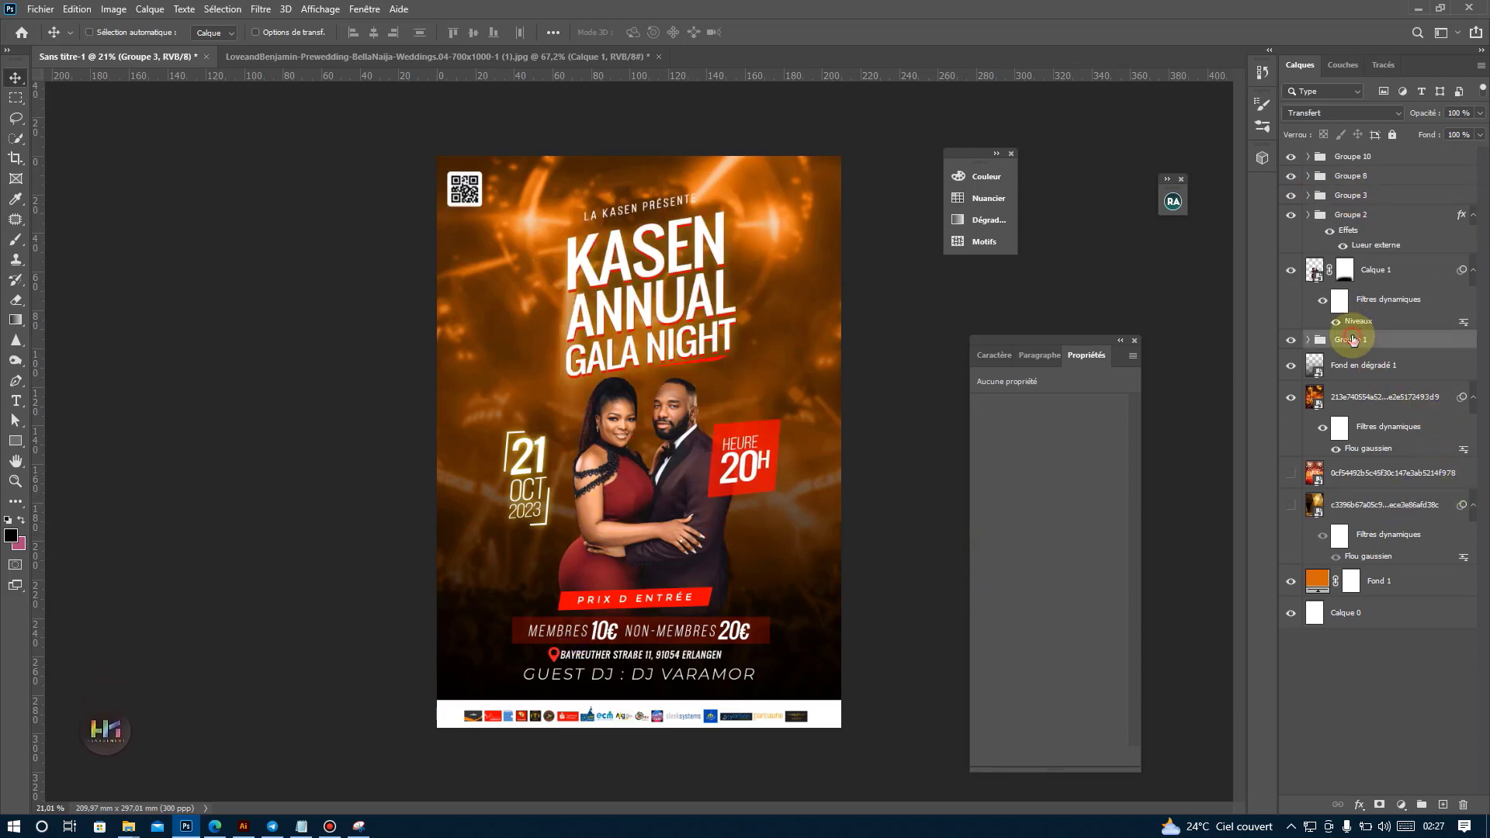
pyautogui.hotkey('ctrl', 't')
pyautogui.moveTo(653, 379); pyautogui.dragTo(656, 406)
pyautogui.moveTo(664, 356); pyautogui.dragTo(664, 335)
pyautogui.moveTo(755, 278); pyautogui.dragTo(758, 277)
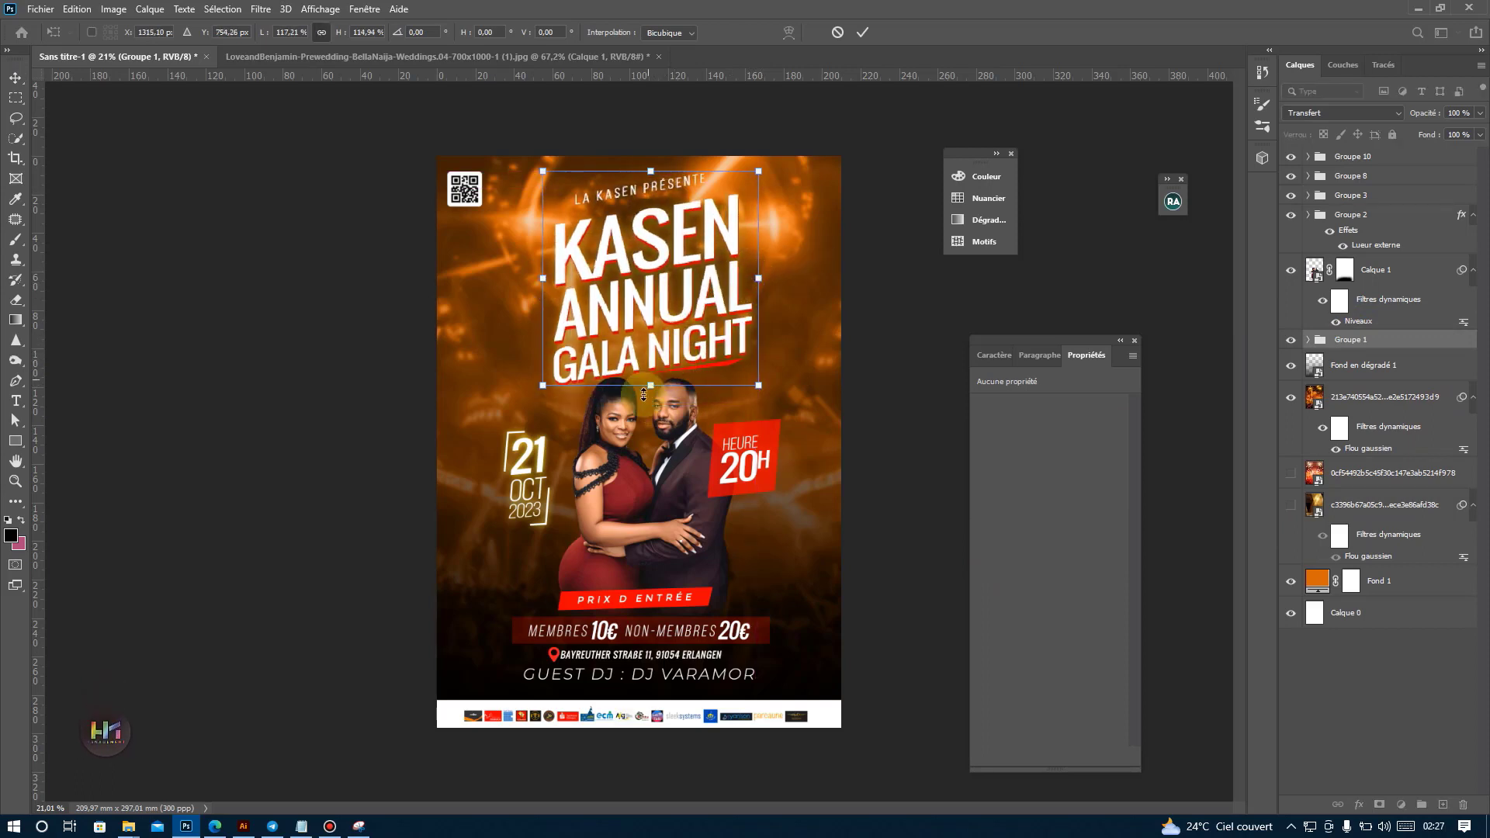
pyautogui.moveTo(648, 386); pyautogui.dragTo(646, 373)
pyautogui.press('Return')
# Move the enlarged title slightly left and down, and shift the couple photo slightly up and left.
pyautogui.moveTo(721, 290); pyautogui.dragTo(711, 296)
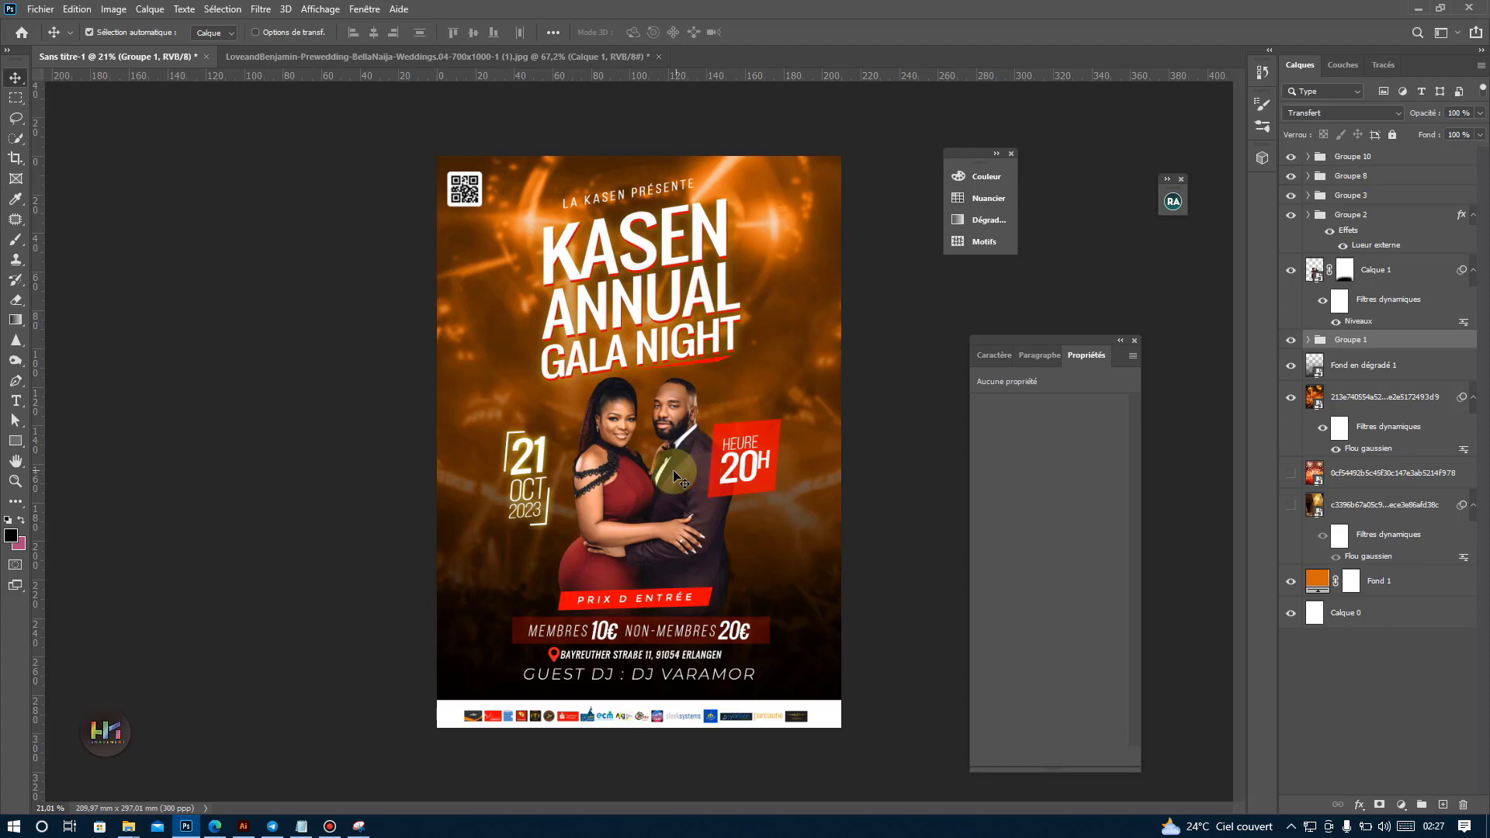
pyautogui.keyDown('ctrl'); pyautogui.click(682, 503); pyautogui.keyUp('ctrl')
pyautogui.moveTo(683, 503); pyautogui.dragTo(678, 497)
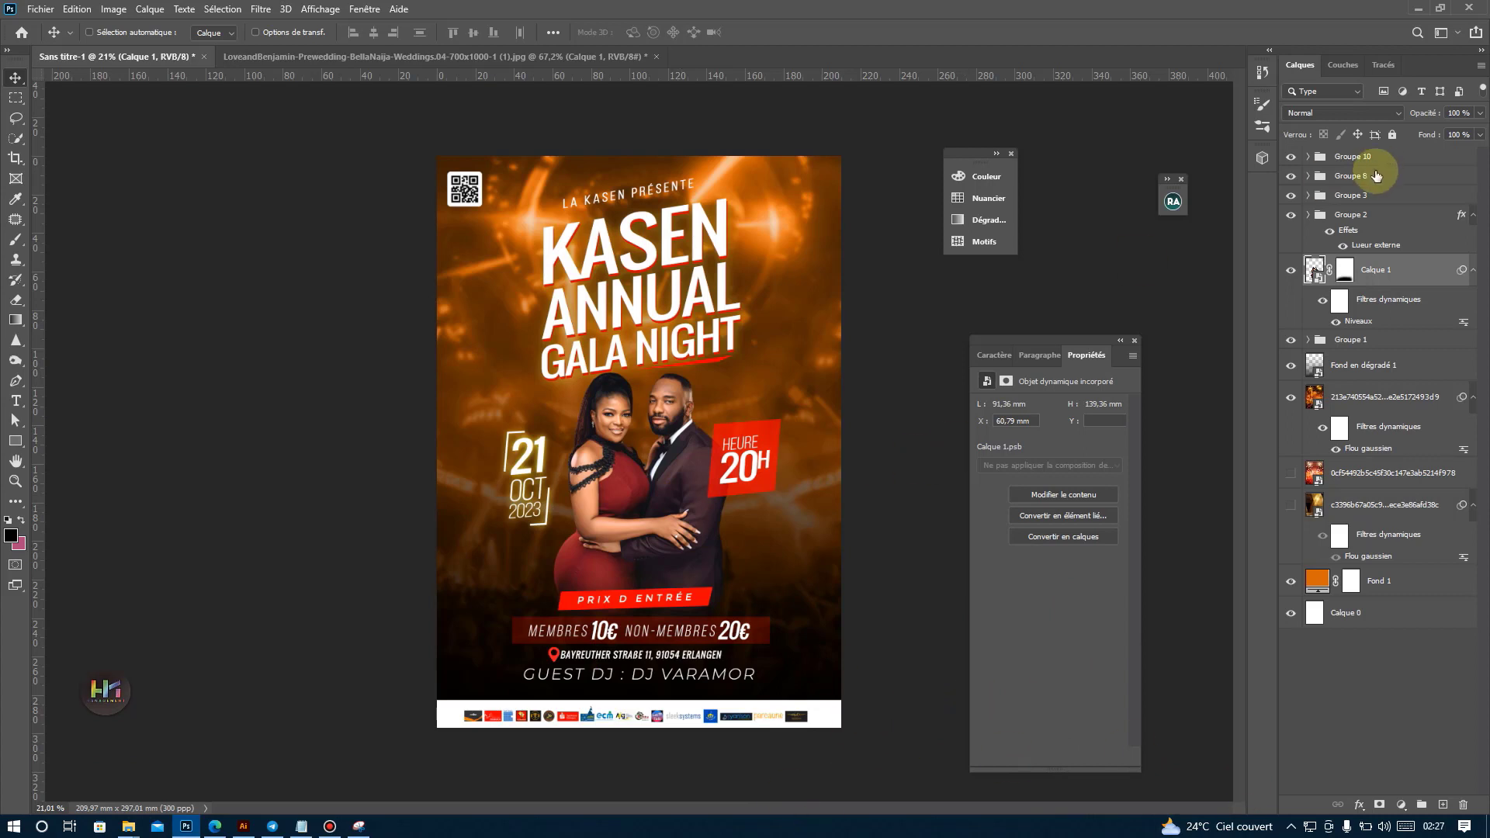
# Add a Vibrance adjustment layer above Groupe 10 with vibrance +55 and saturation +5.
pyautogui.click(1356, 156)
pyautogui.click(1402, 806)
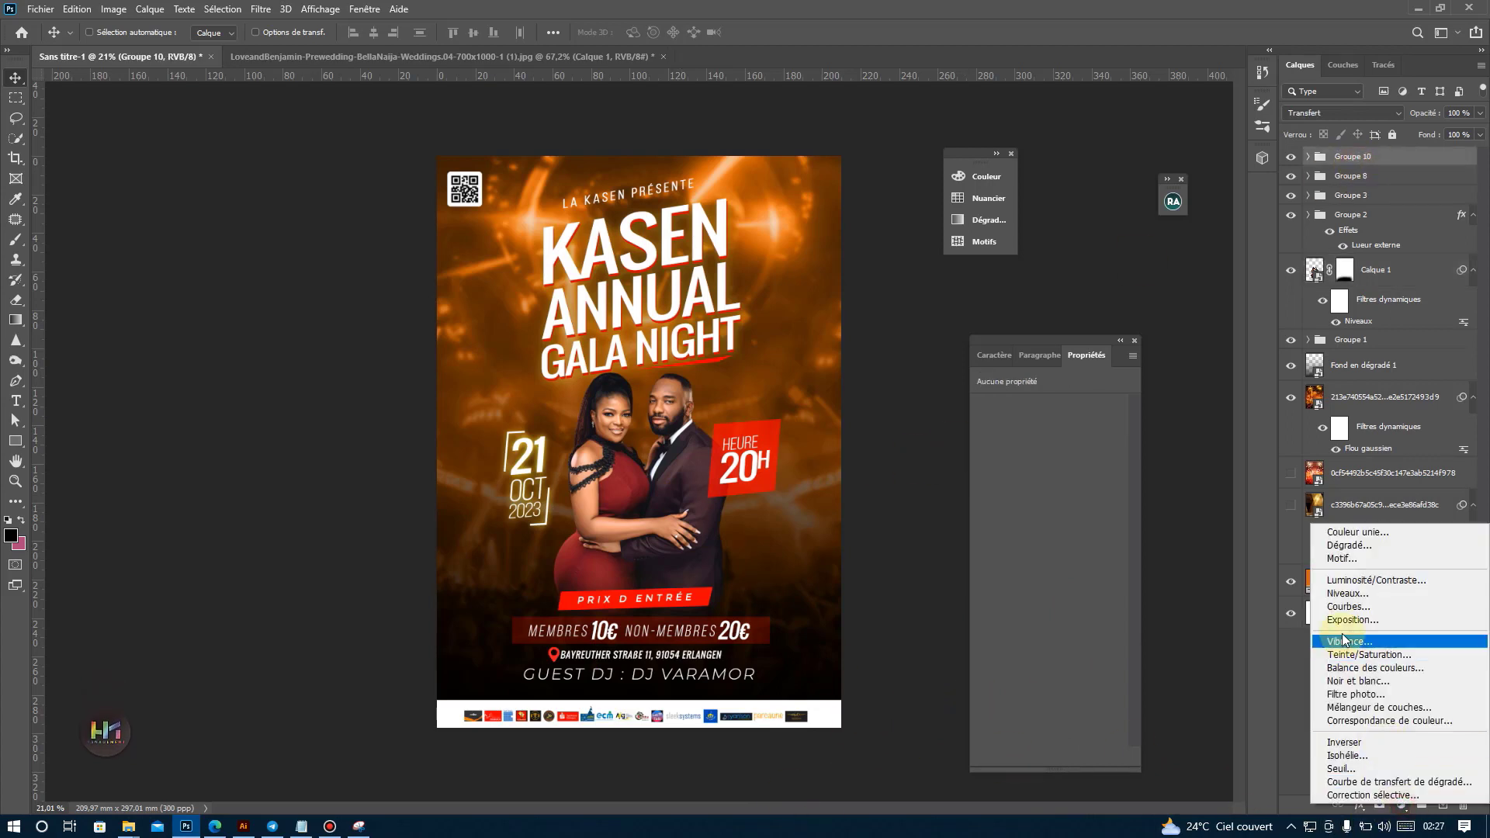
pyautogui.click(1261, 650)
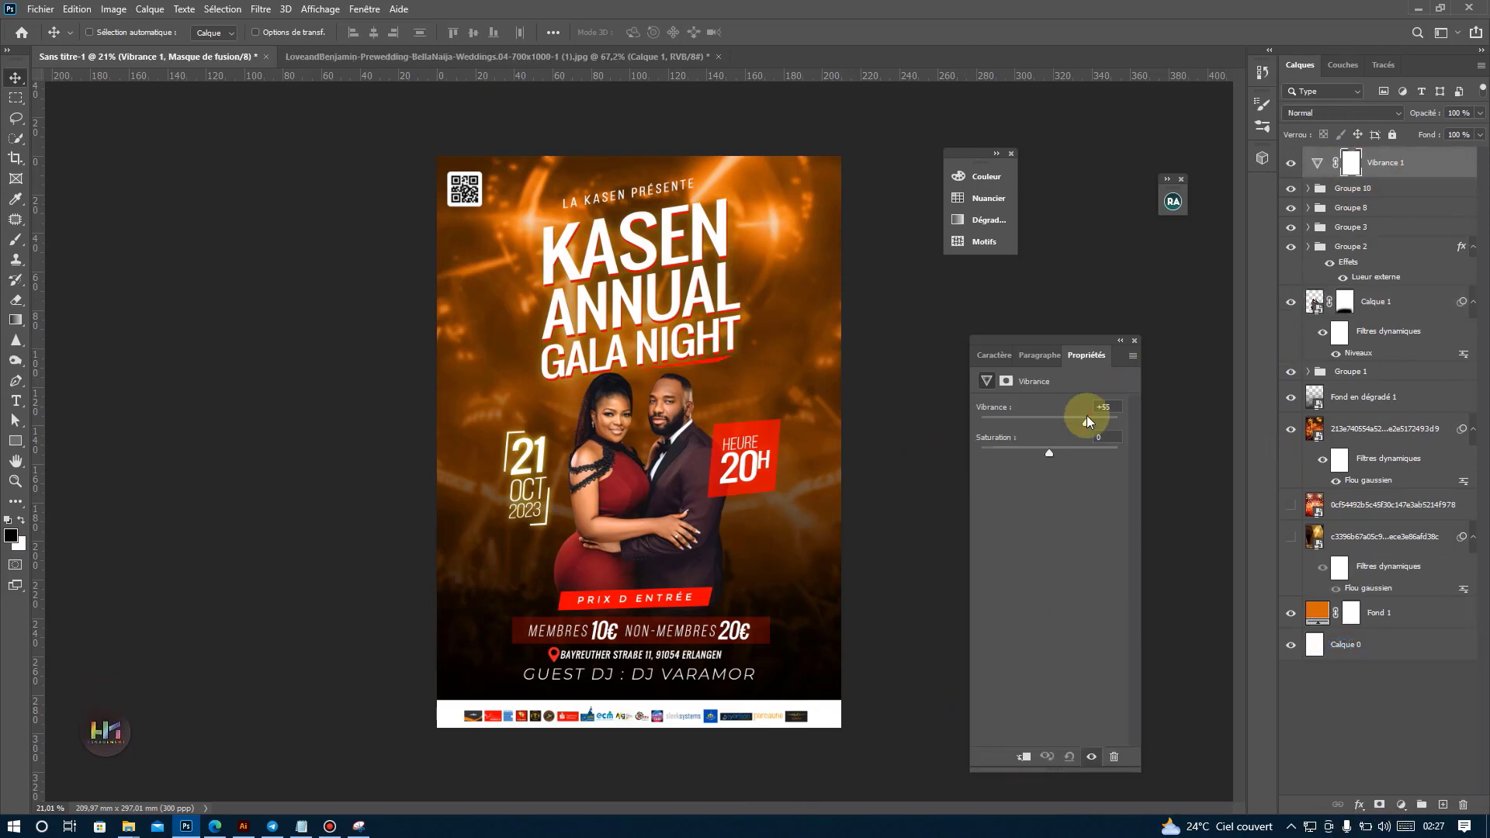
pyautogui.moveTo(1054, 451); pyautogui.dragTo(1053, 450)
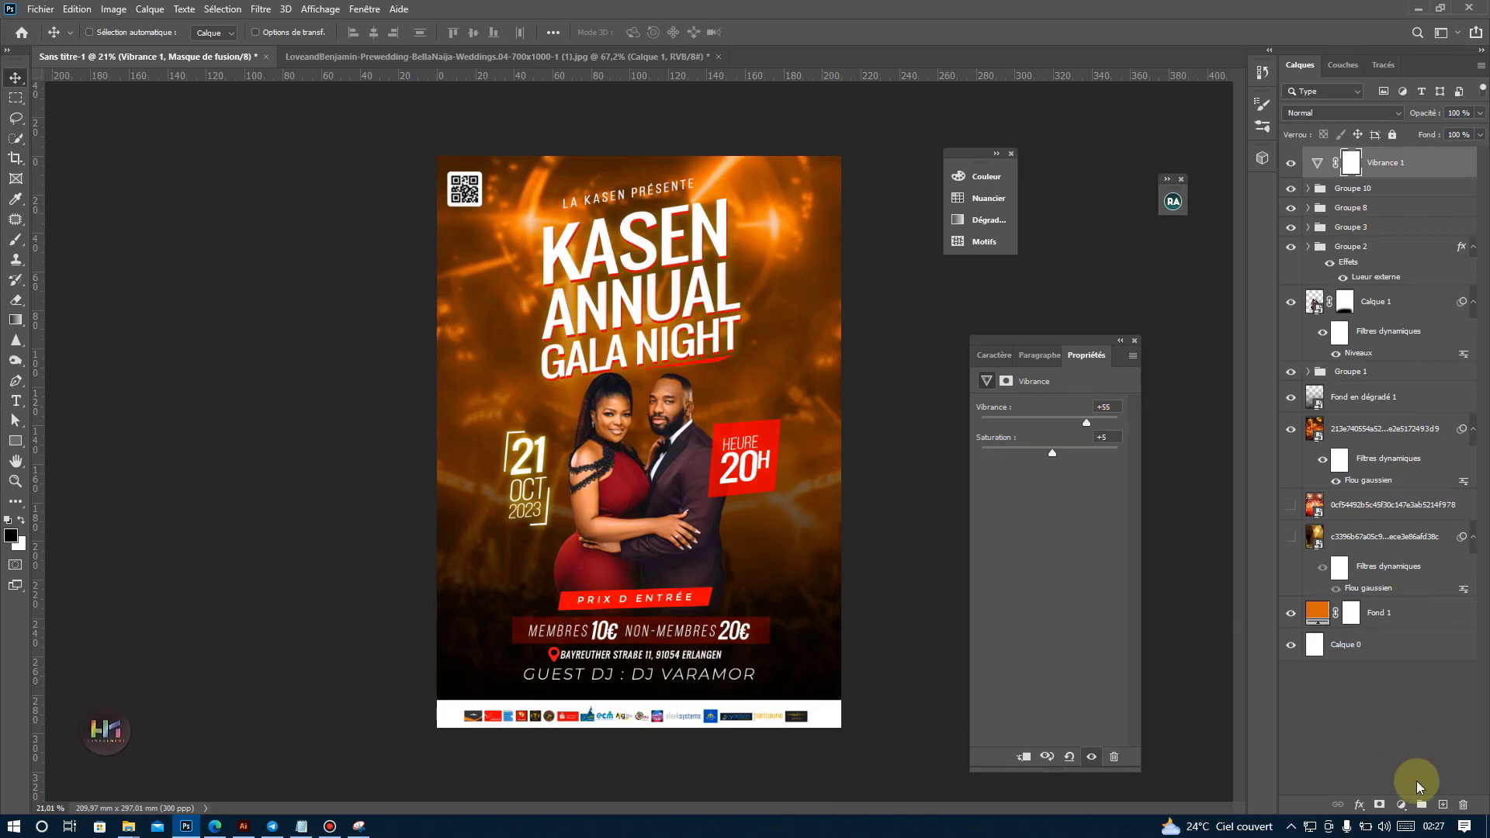
# Add a Balance des couleurs adjustment layer with midtones +22, -28 and -45, compare its effect, and lower its opacity to 42%.
pyautogui.click(1401, 804)
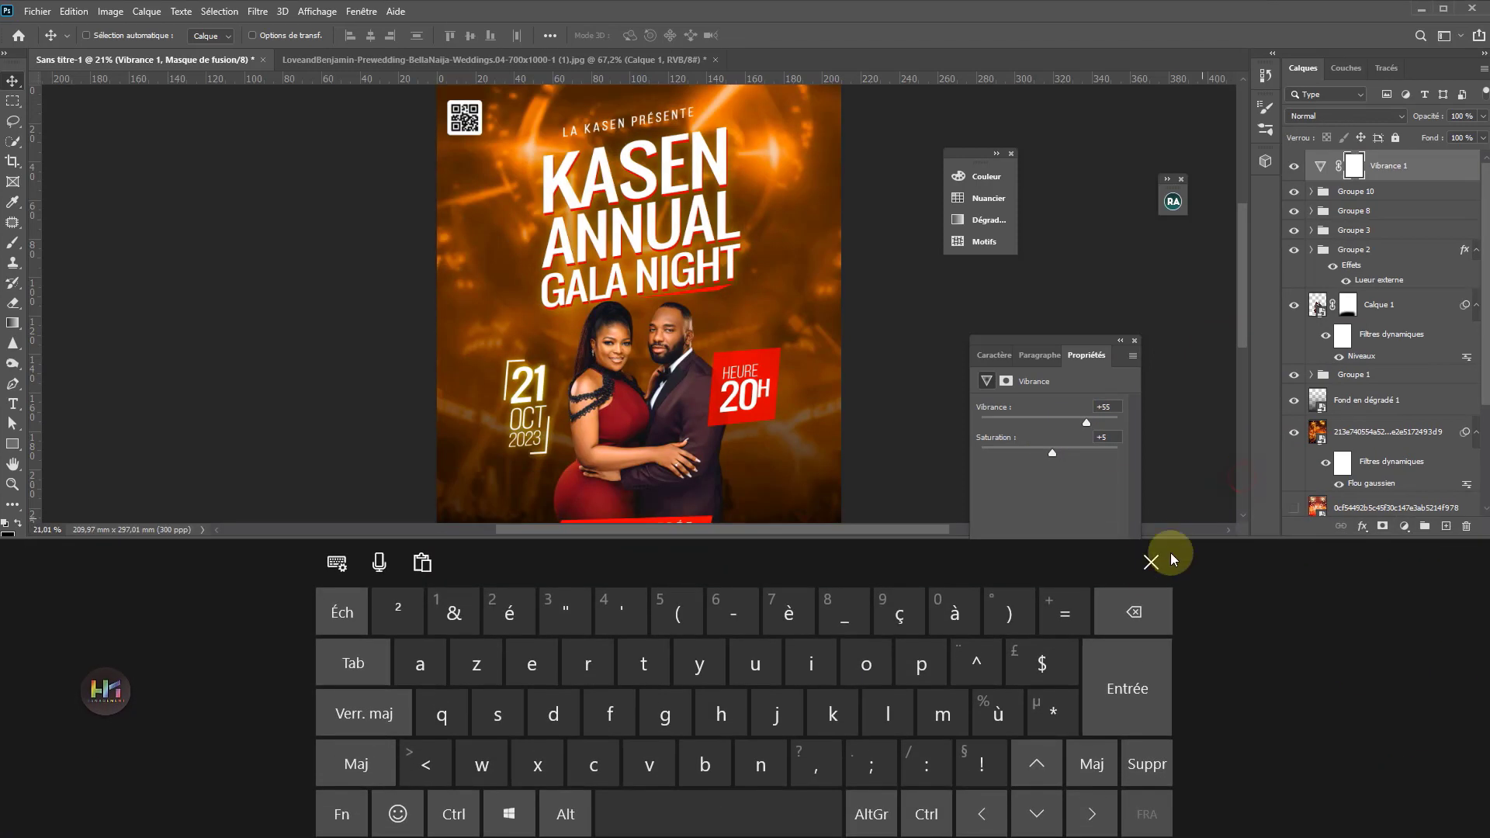
pyautogui.click(1150, 562)
pyautogui.click(1403, 806)
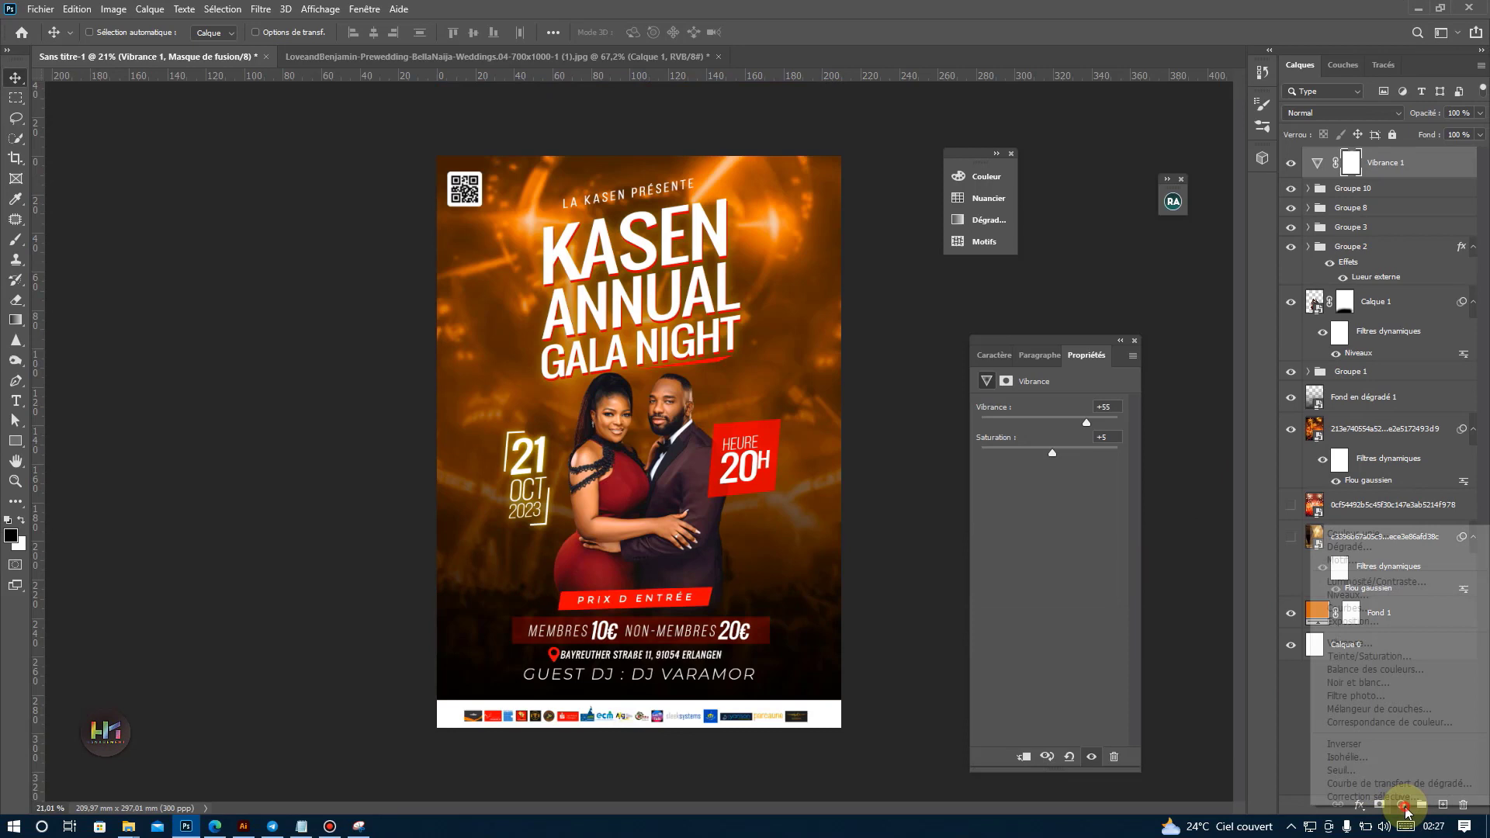
pyautogui.click(1373, 669)
pyautogui.moveTo(1020, 440); pyautogui.dragTo(989, 495)
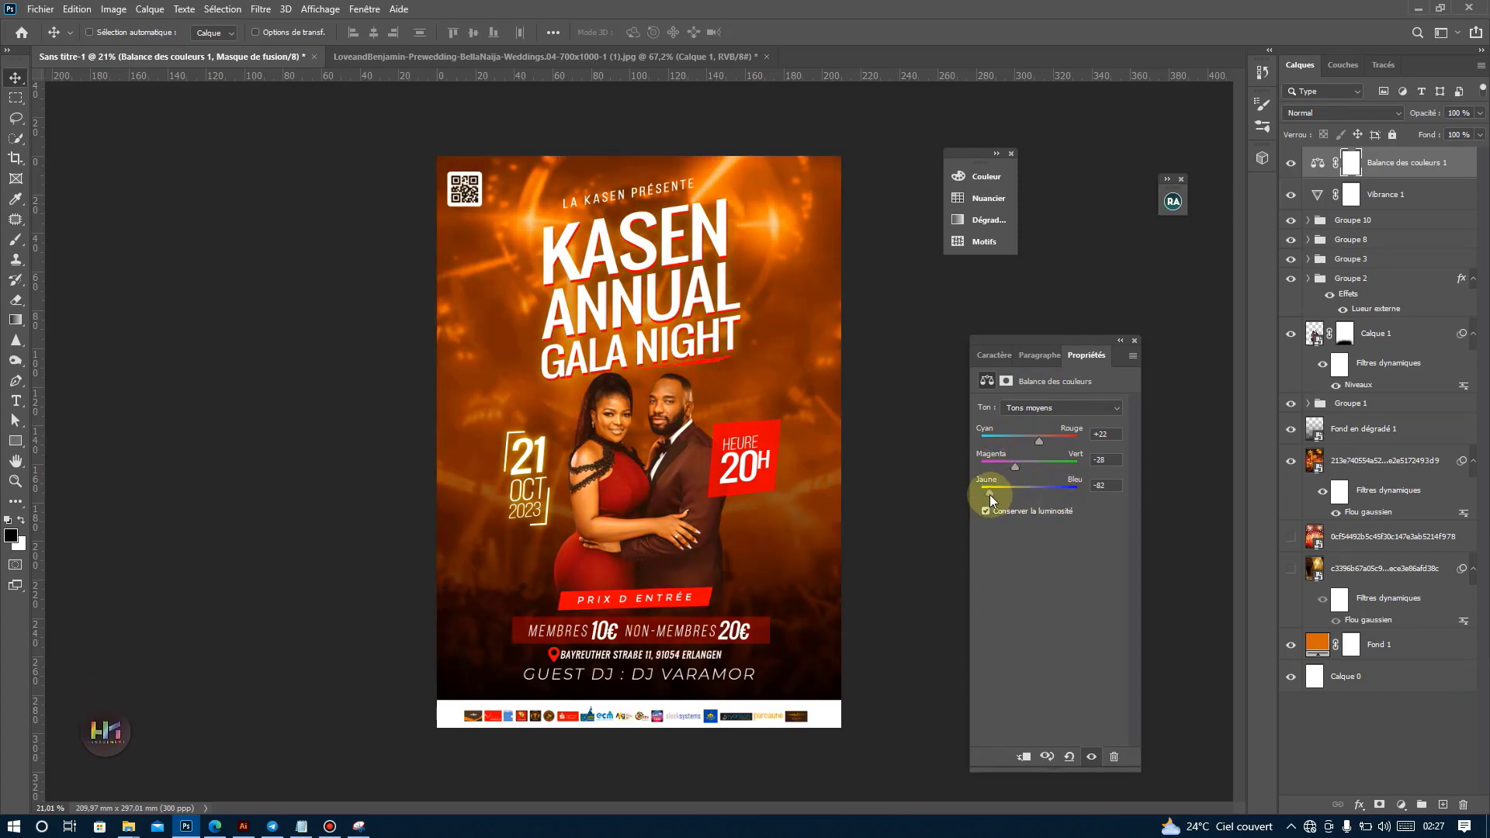
pyautogui.click(1290, 165)
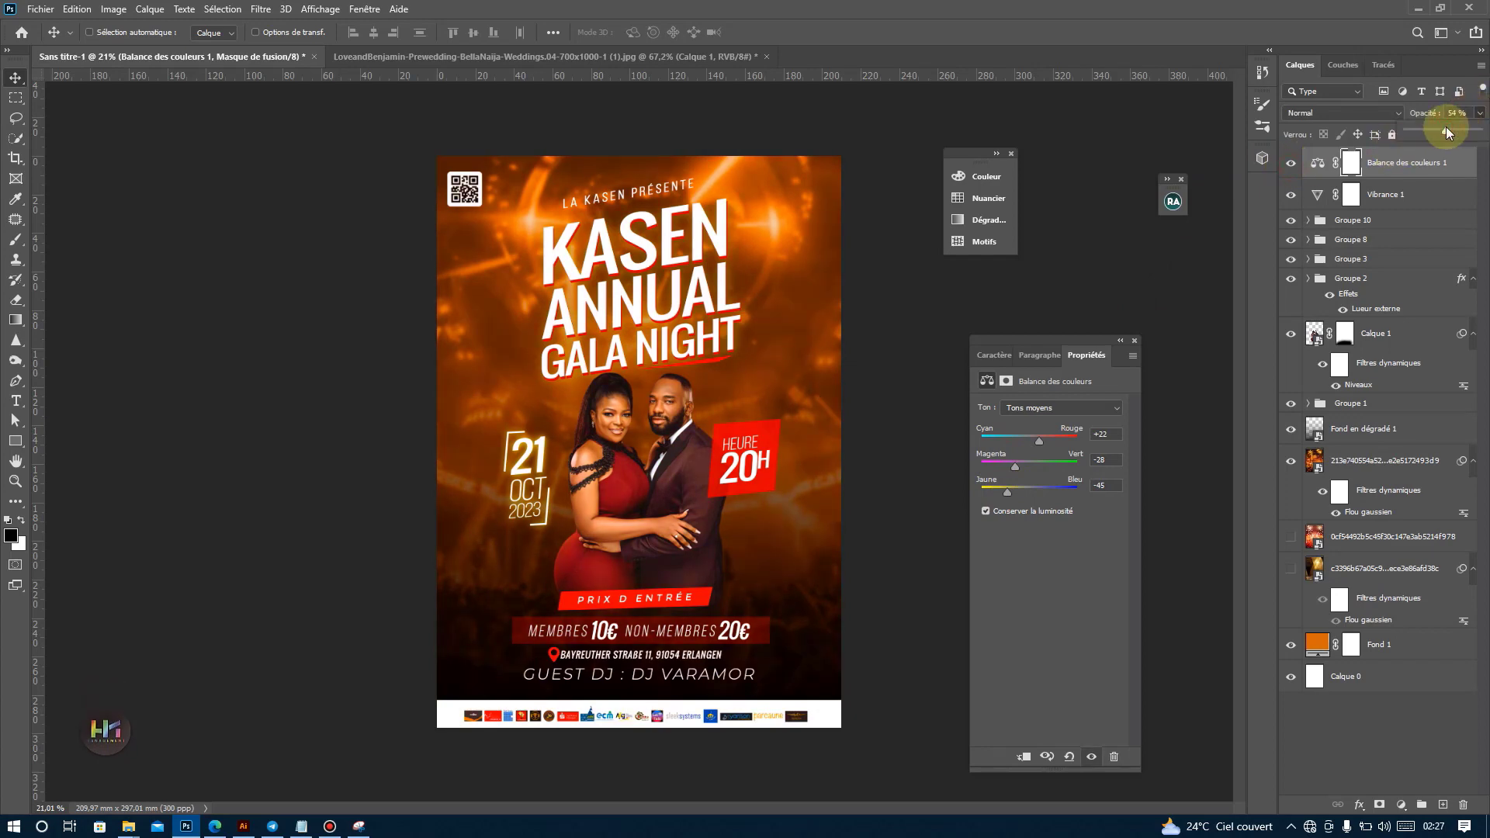
pyautogui.moveTo(1433, 127); pyautogui.dragTo(1436, 129)
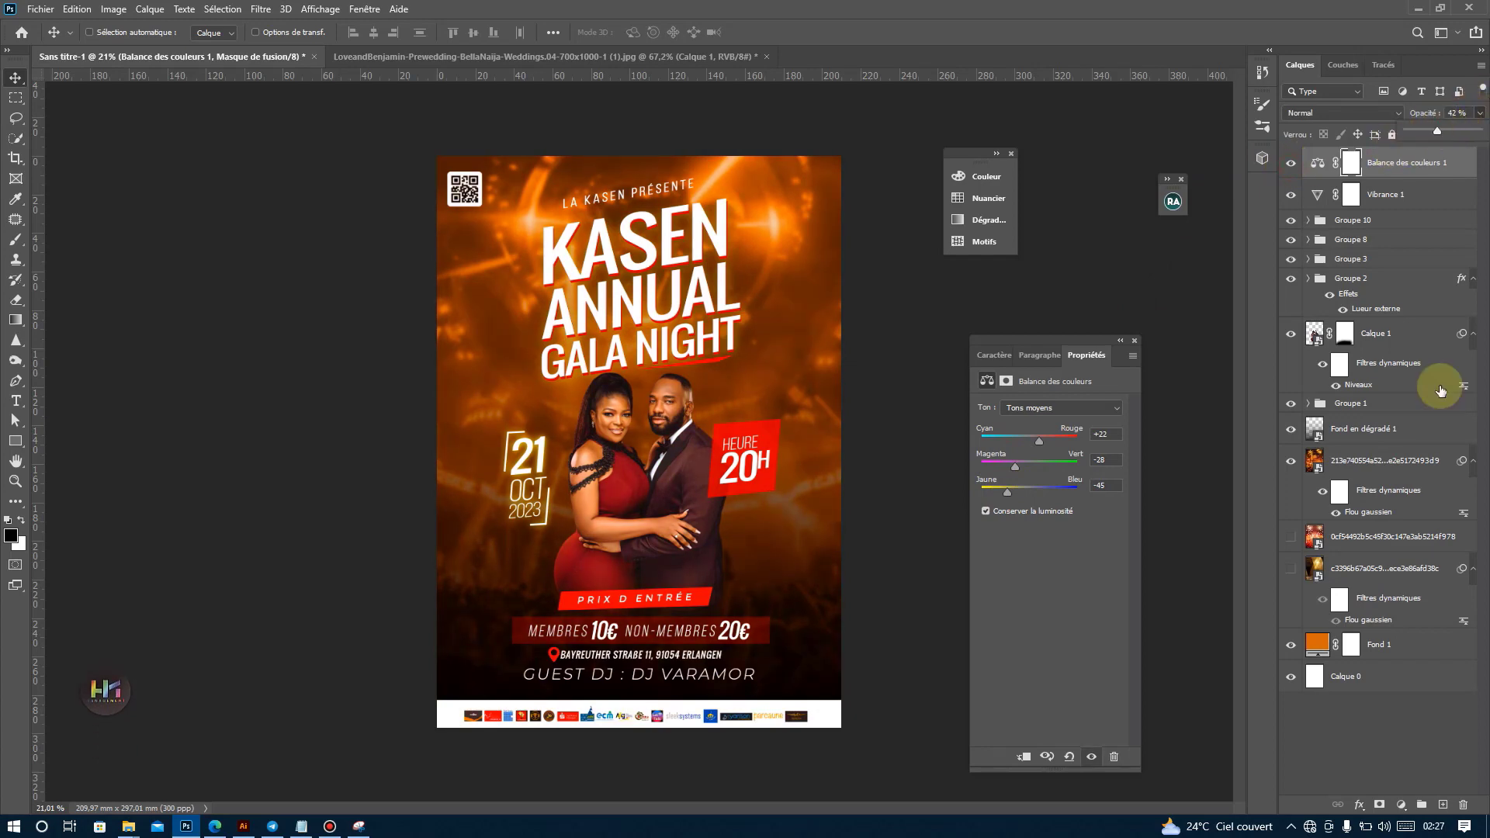
pyautogui.click(1401, 805)
pyautogui.click(1385, 582)
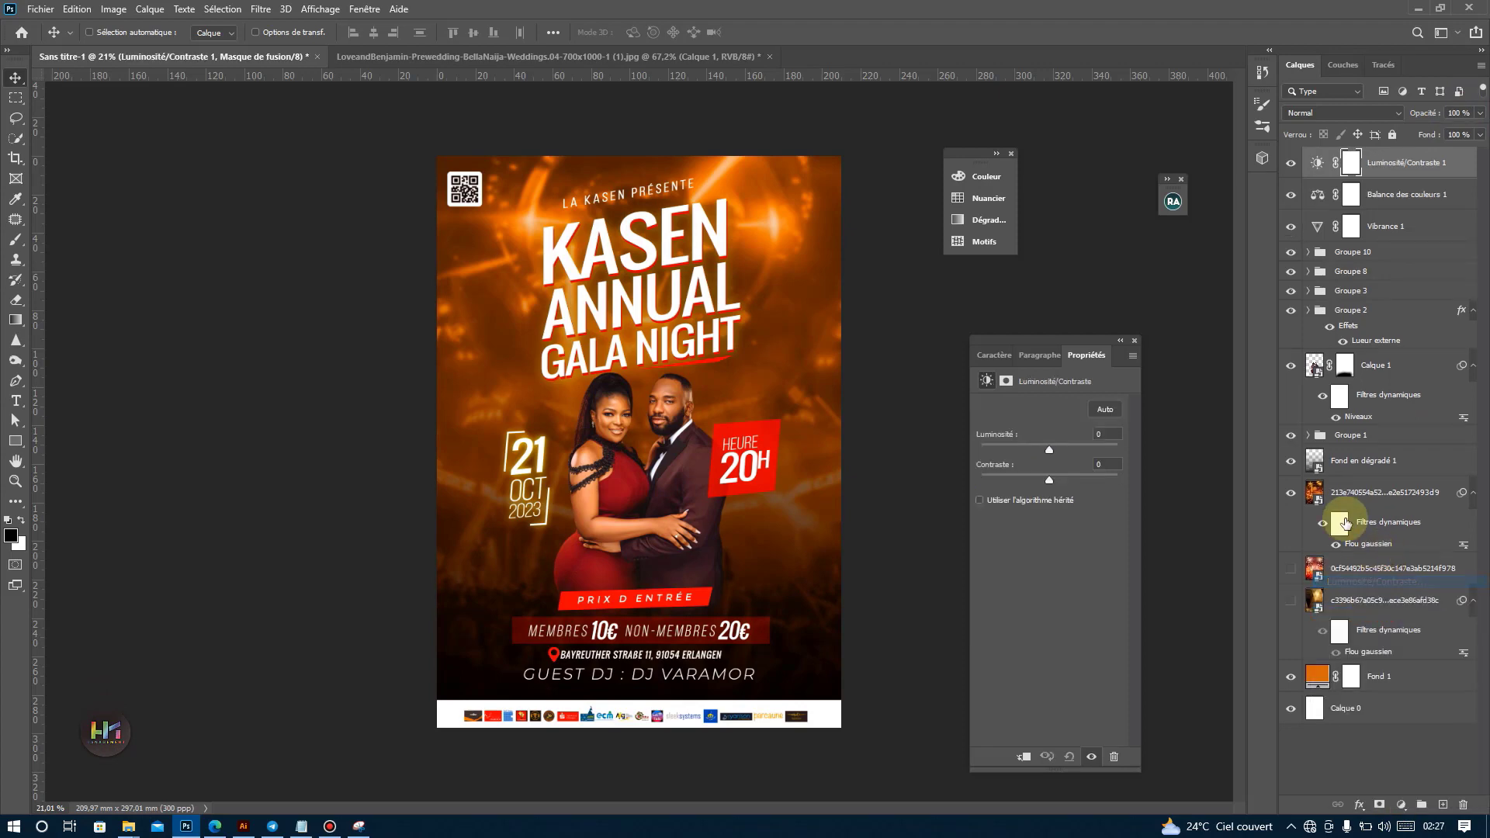
pyautogui.hotkey('ctrl', 'z')
# Add a Niveaux adjustment layer above Balance des couleurs 1 with midtones 0.76, white input 237 and black output 17.
pyautogui.click(1401, 805)
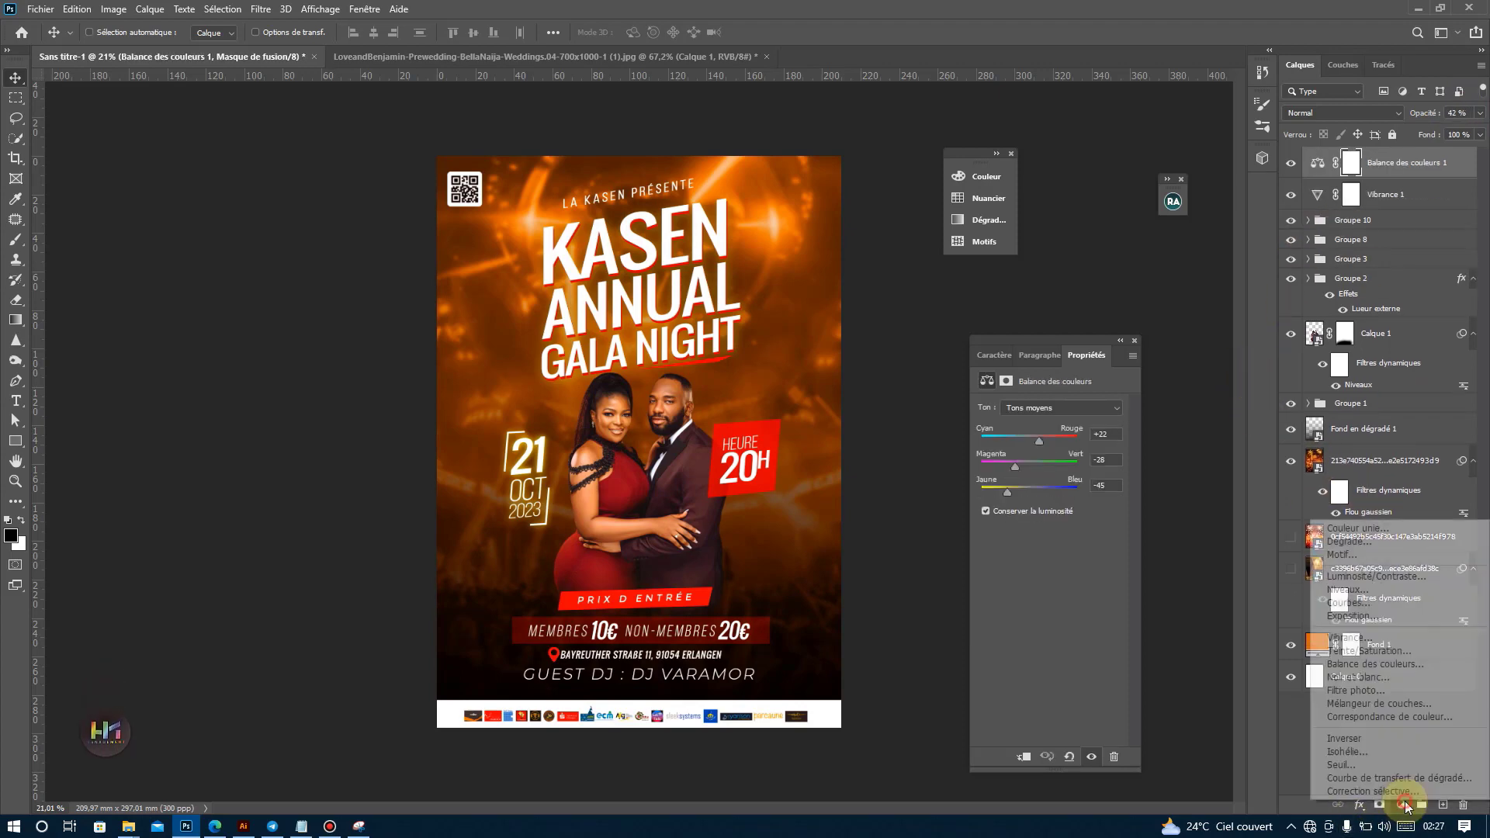
pyautogui.click(1353, 590)
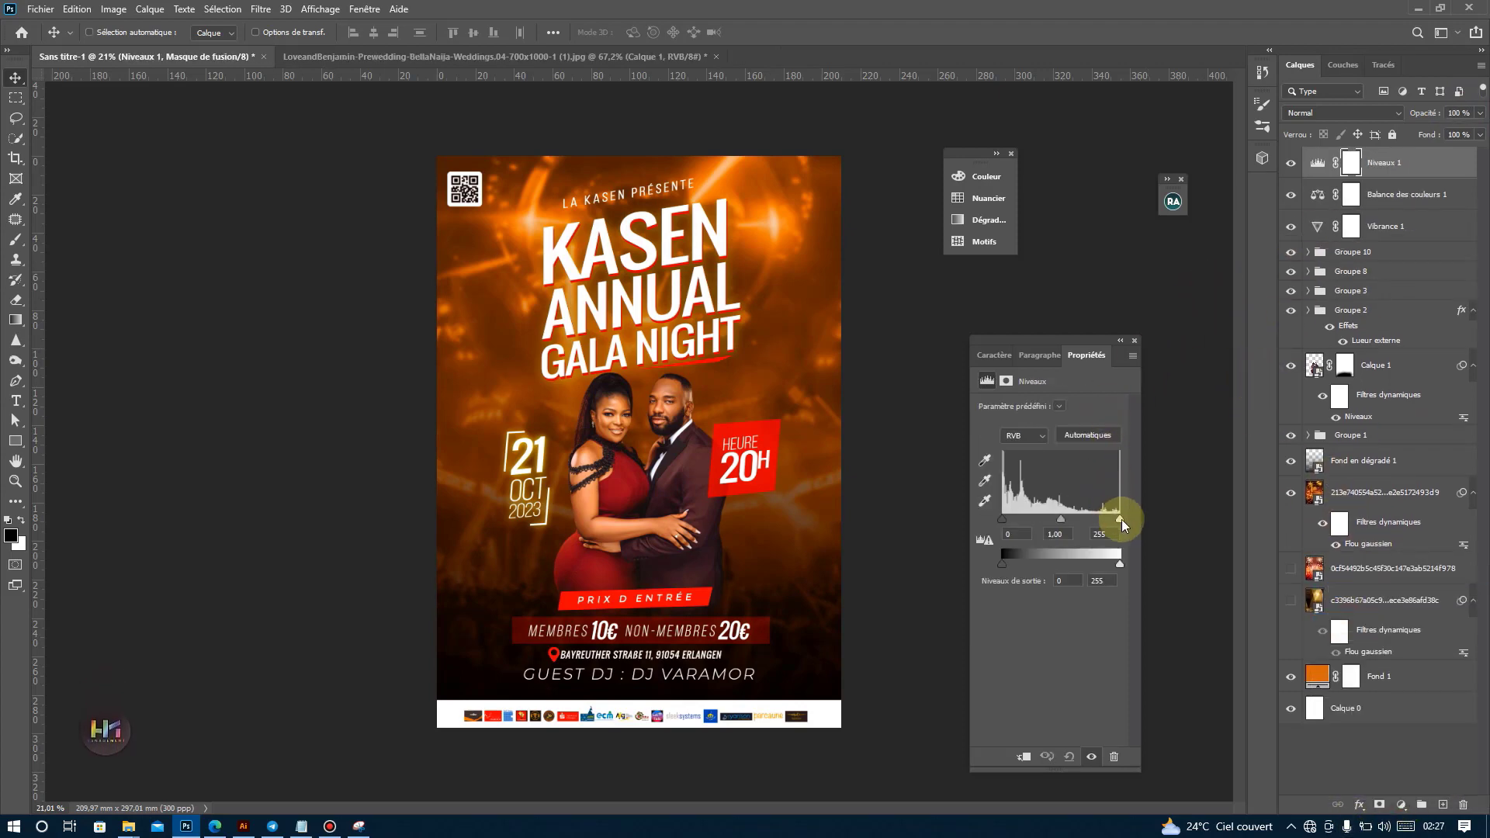
pyautogui.moveTo(1057, 518); pyautogui.dragTo(1065, 525)
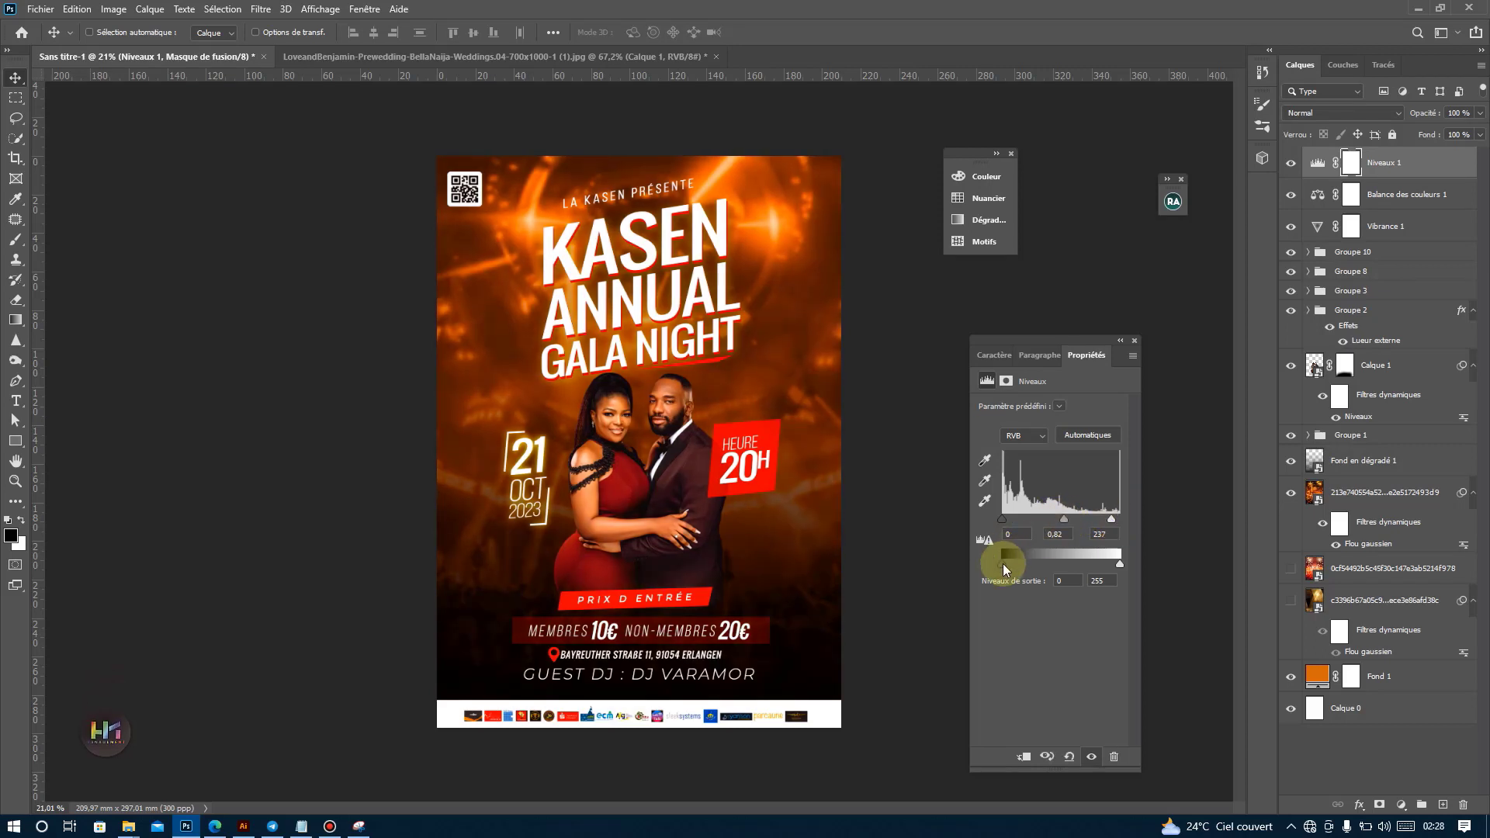
pyautogui.moveTo(1003, 569); pyautogui.dragTo(1068, 518)
pyautogui.click(1111, 520)
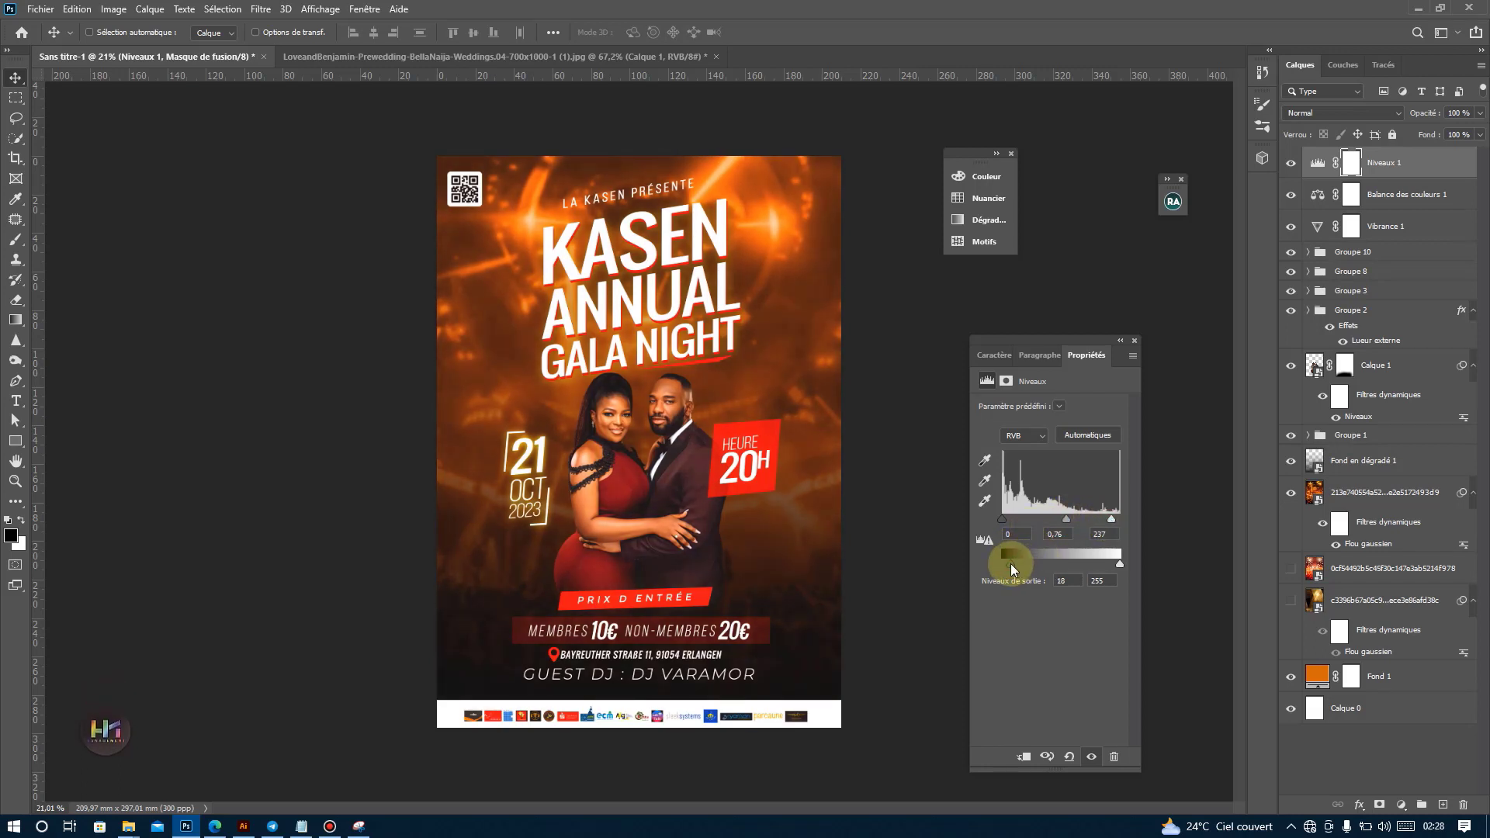
pyautogui.moveTo(1010, 564); pyautogui.dragTo(1012, 561)
# Compare the poster with and without the Niveaux 1 adjustment and lower the layer's opacity to 84%.
pyautogui.click(1290, 163)
pyautogui.click(1290, 164)
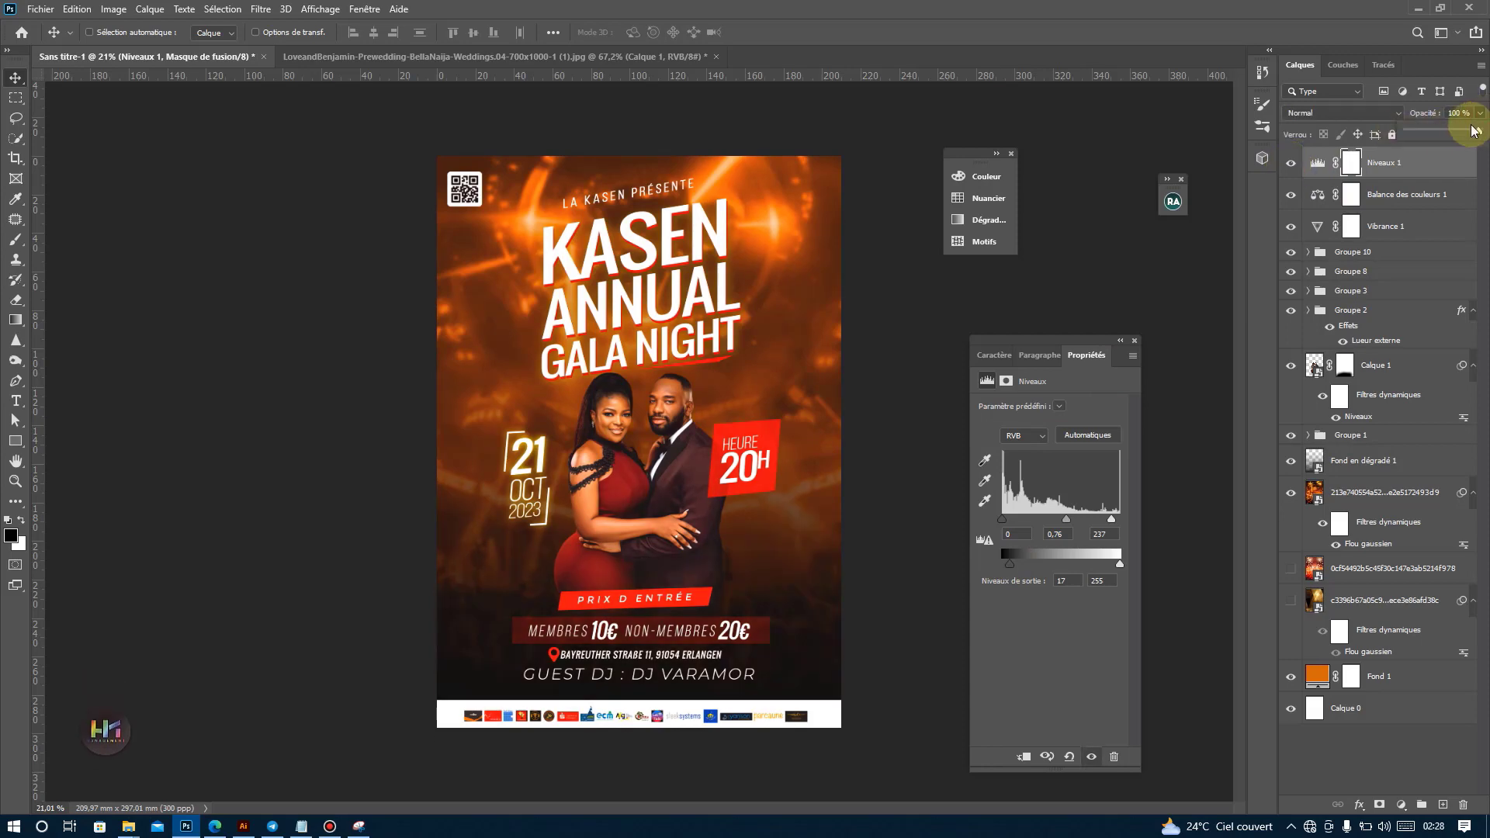
pyautogui.moveTo(1475, 130); pyautogui.dragTo(1465, 130)
pyautogui.scroll(2, 761, 200)
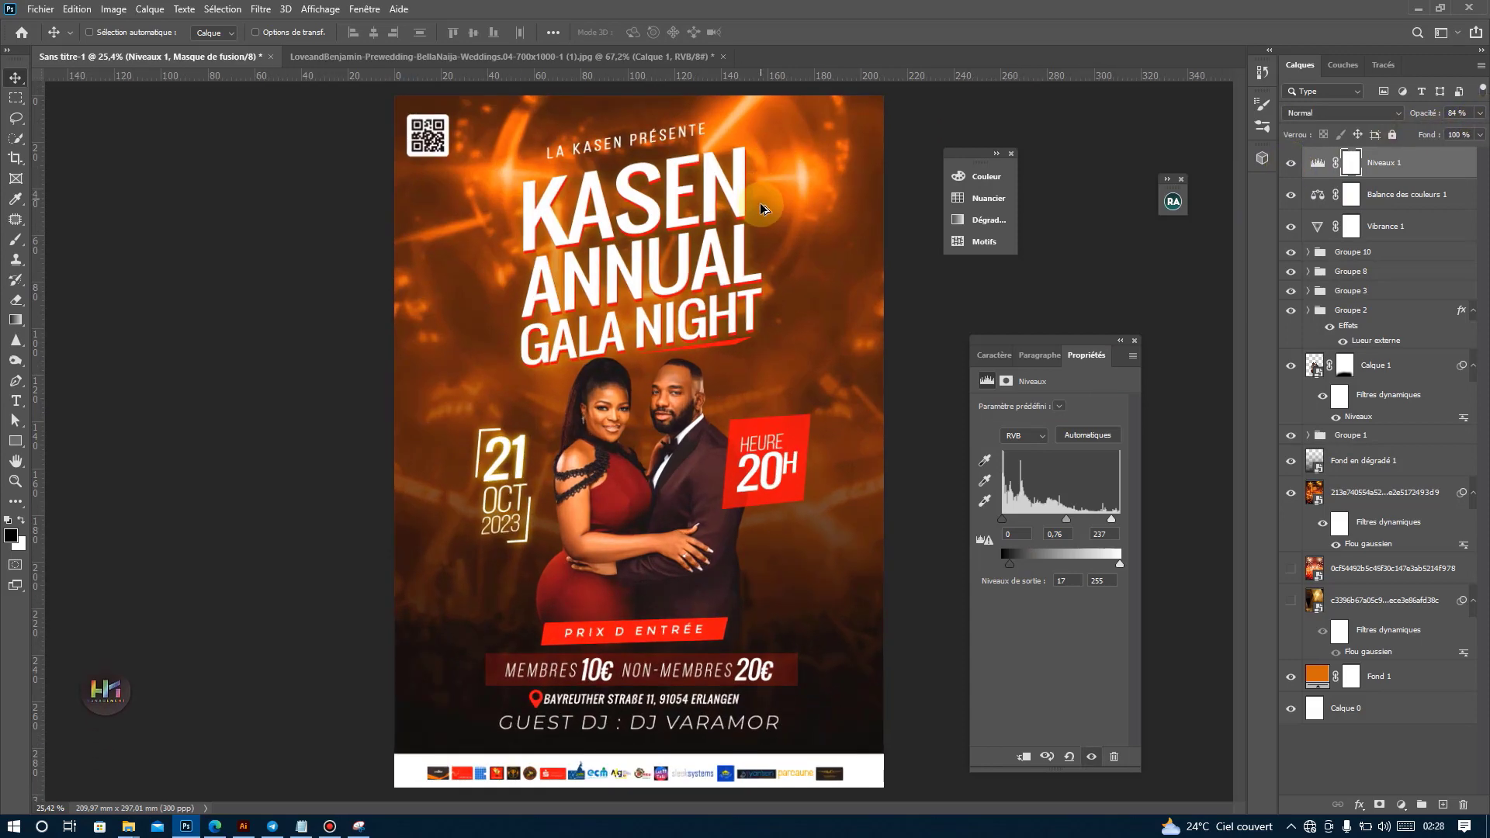
pyautogui.scroll(-1, 766, 206)
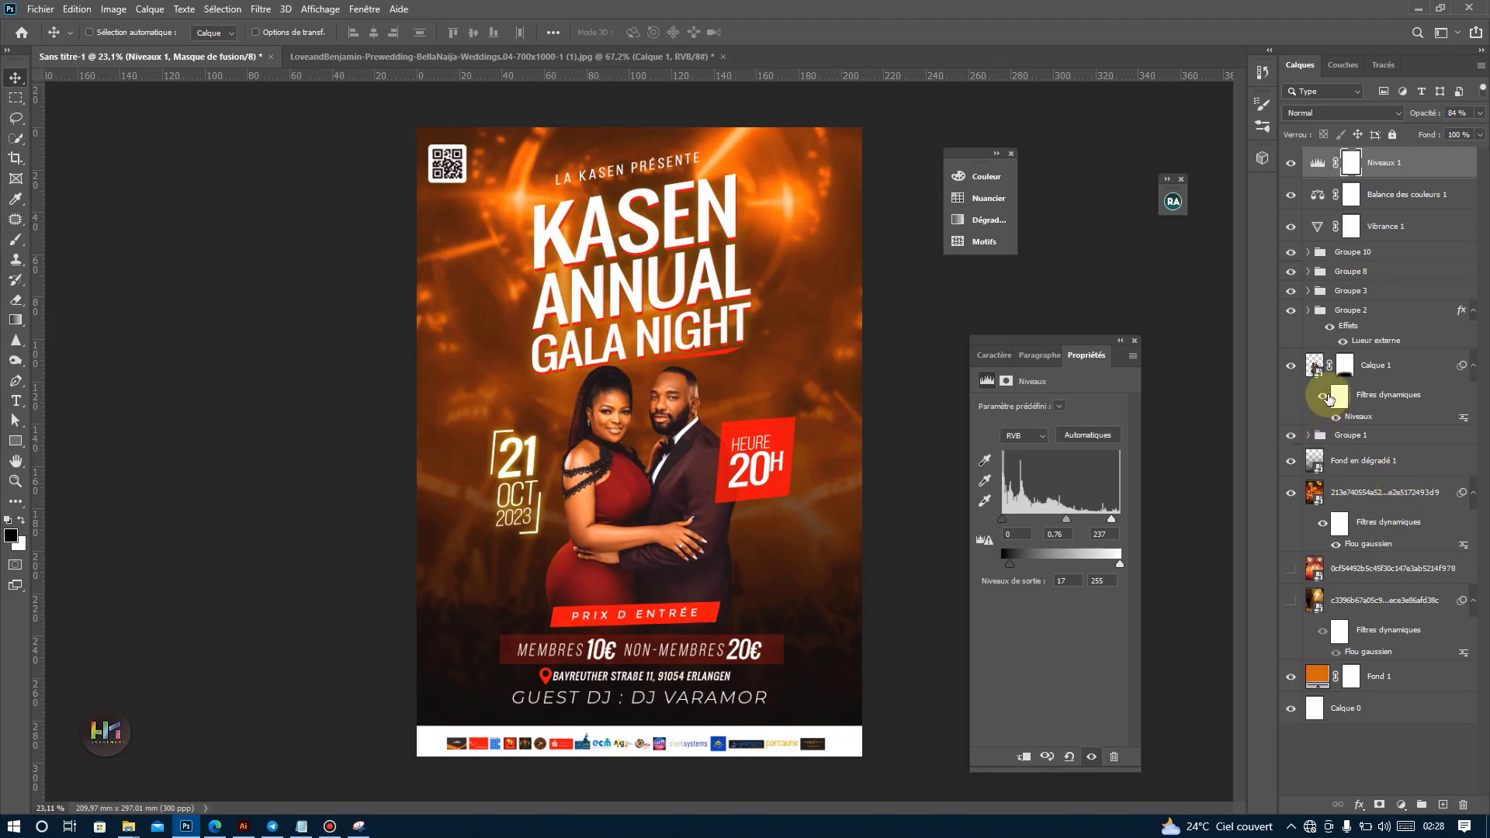
# Set the white input level of the couple photo's Niveaux smart filter to 204.
pyautogui.click(1397, 365)
pyautogui.doubleClick(1359, 419)
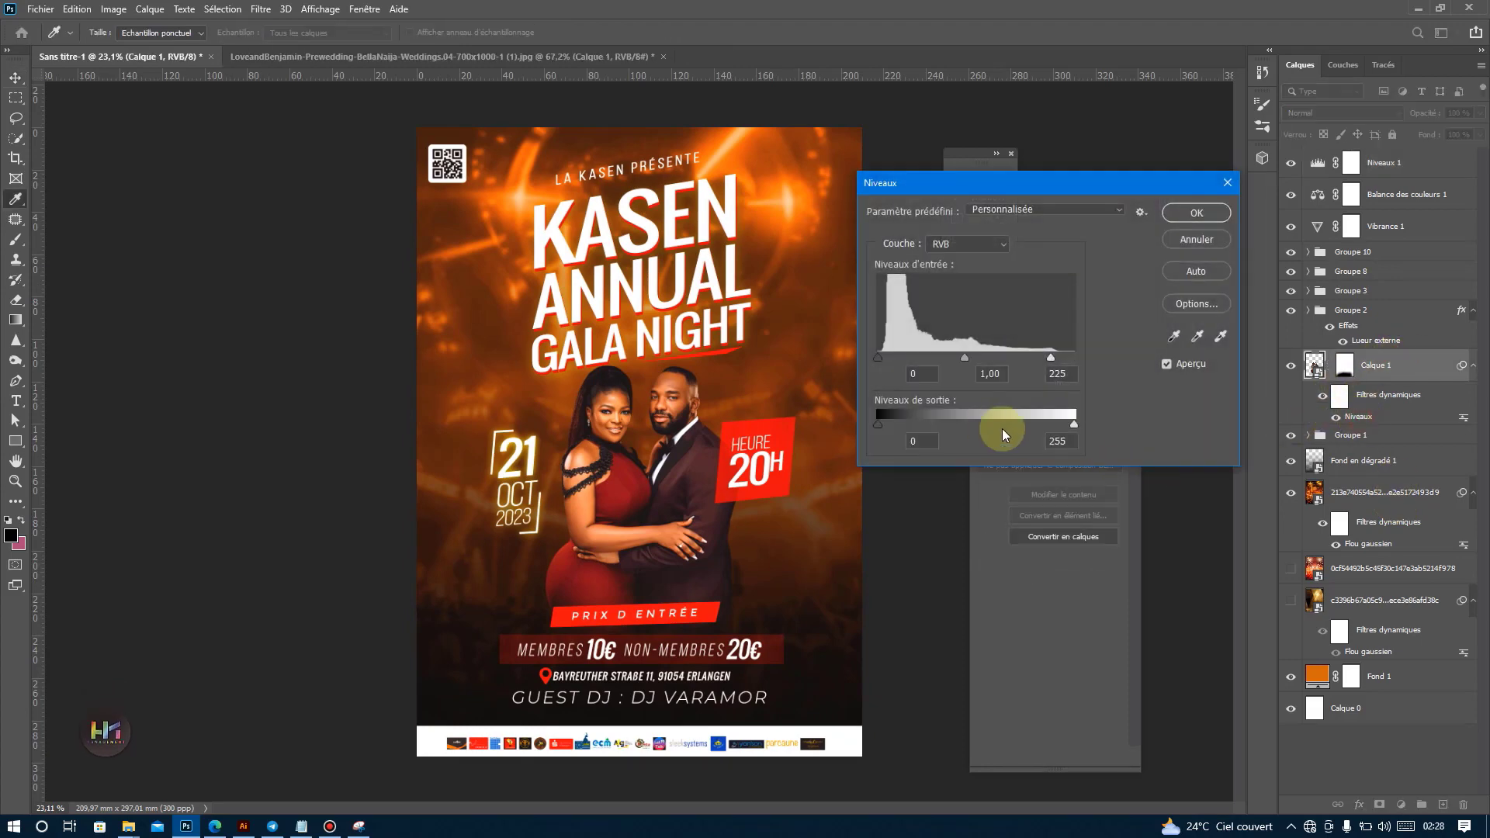
pyautogui.moveTo(1050, 358)
pyautogui.mouseDown()
pyautogui.moveTo(1018, 356)
pyautogui.moveTo(1036, 357)
pyautogui.mouseUp()
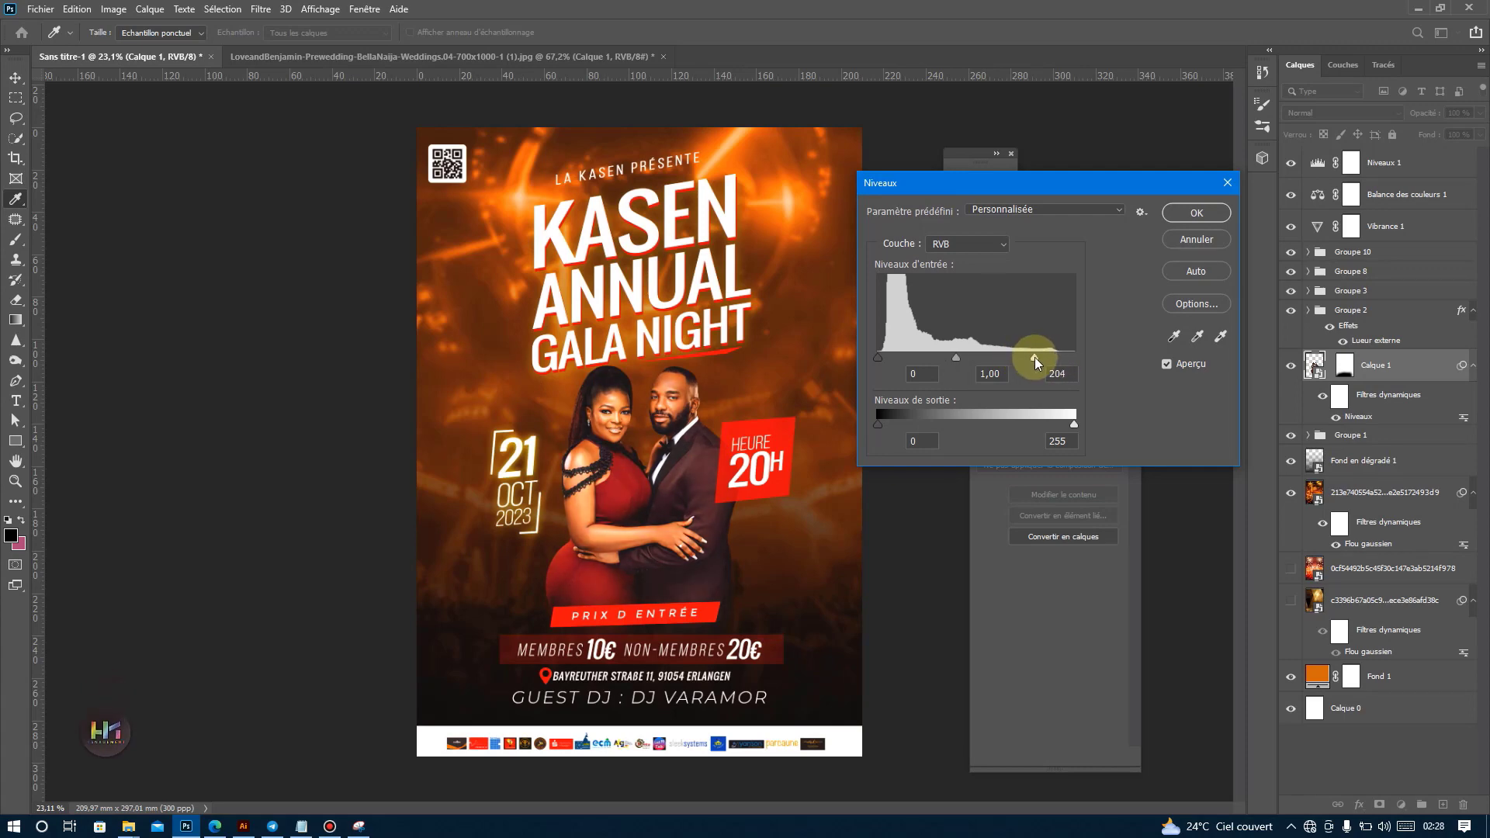
pyautogui.click(1196, 213)
pyautogui.scroll(-1, 686, 456)
pyautogui.scroll(1, 686, 456)
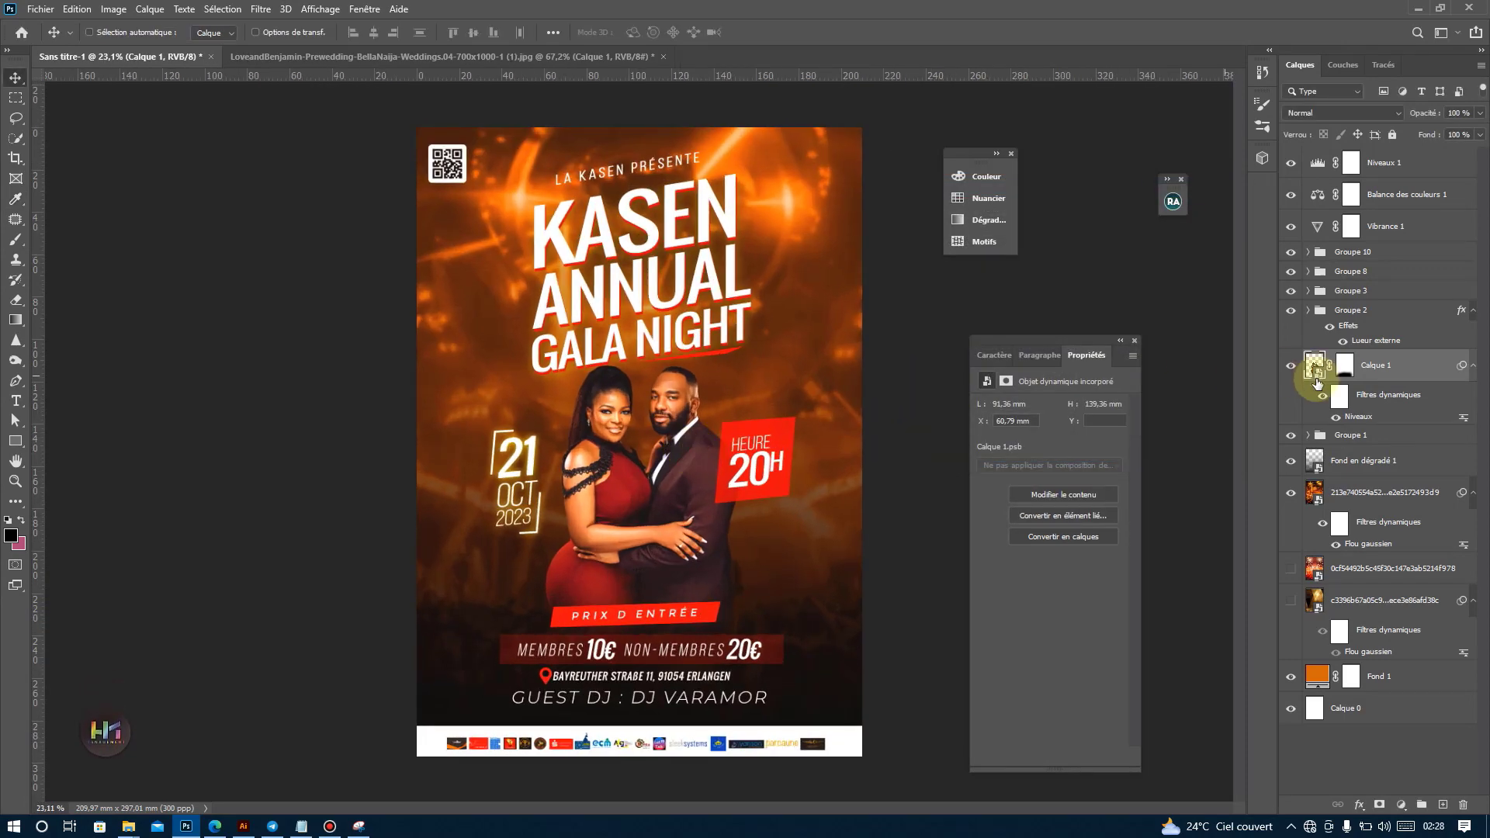
# Create a new layer above Groupe 1 and paint a large soft white (ffffff) brush spot behind the couple.
pyautogui.click(1358, 434)
pyautogui.click(1443, 805)
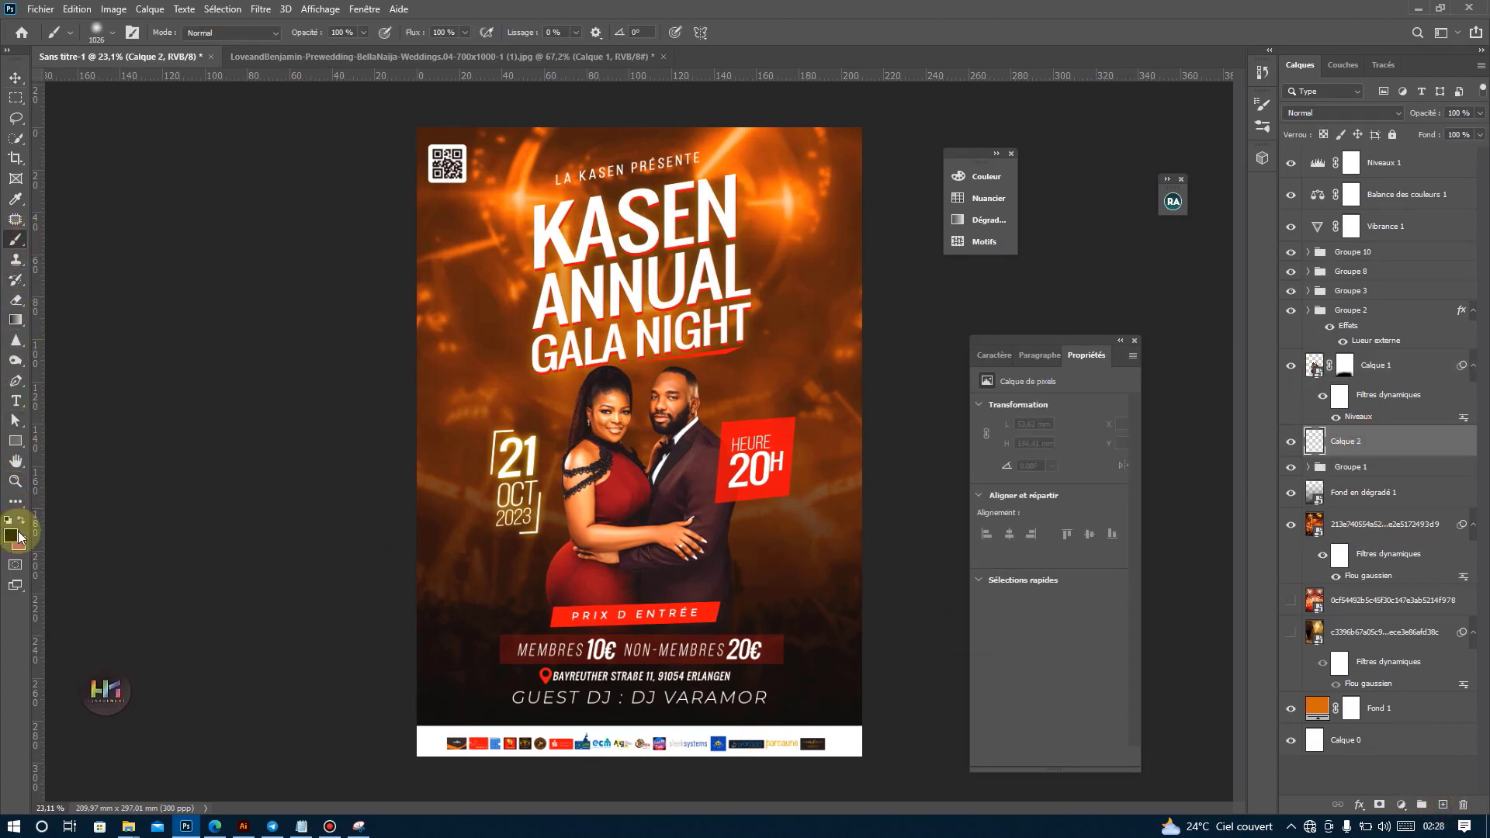
pyautogui.click(20, 544)
pyautogui.write('ffffff')
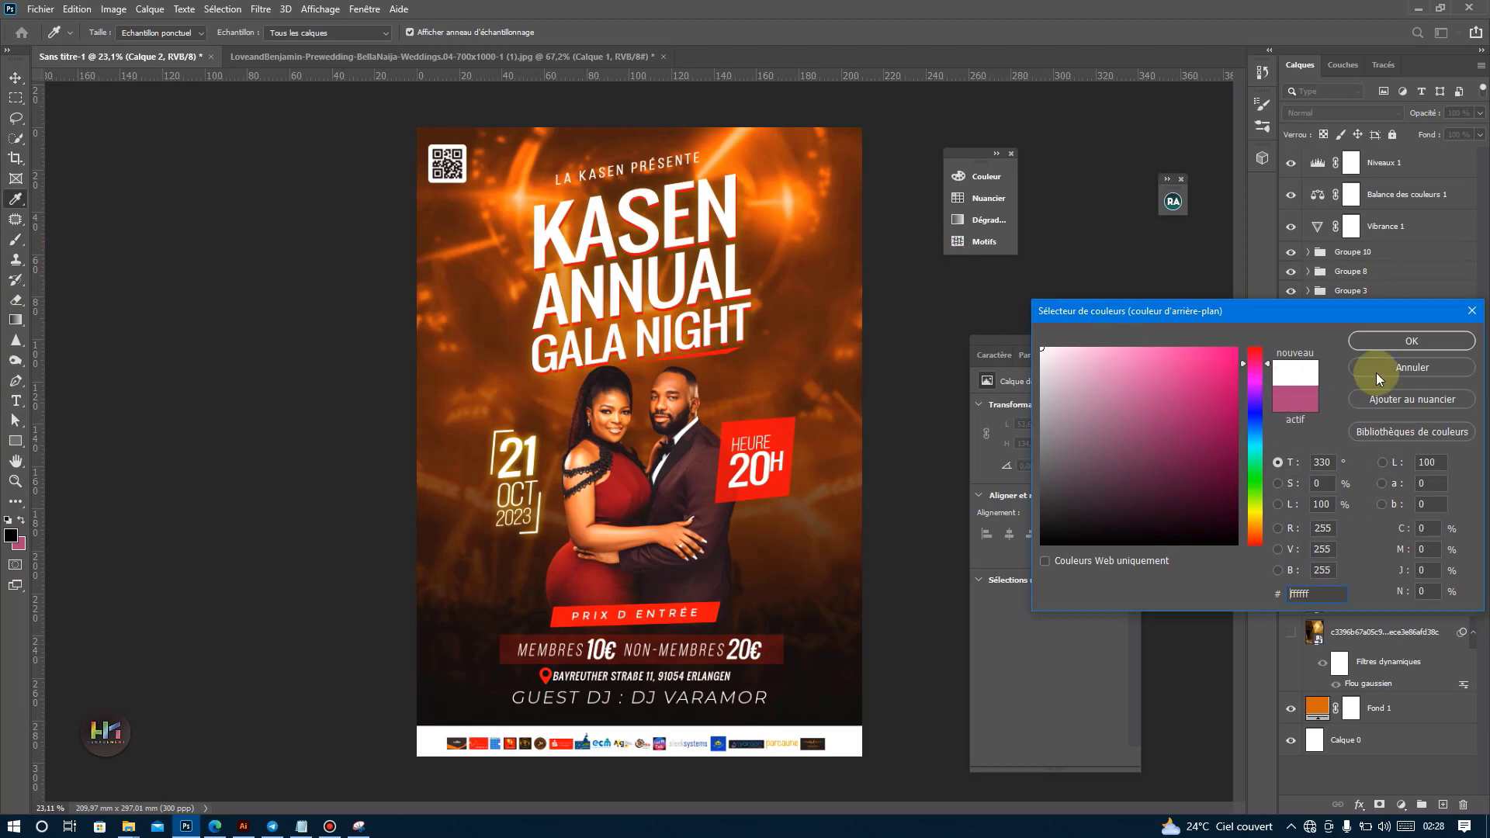
pyautogui.click(1410, 342)
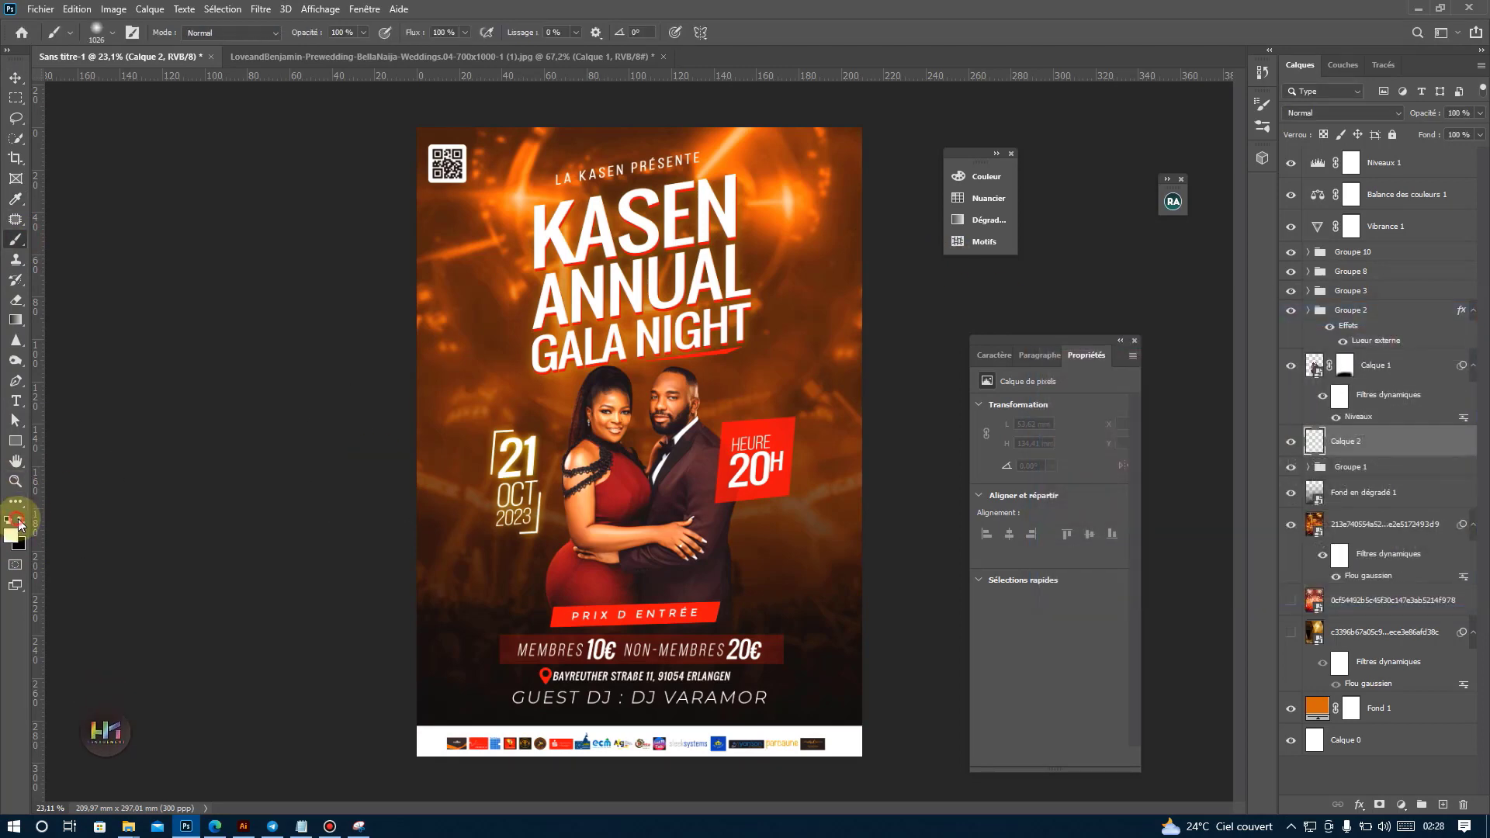
pyautogui.moveTo(611, 464); pyautogui.dragTo(639, 446)
pyautogui.click(639, 437)
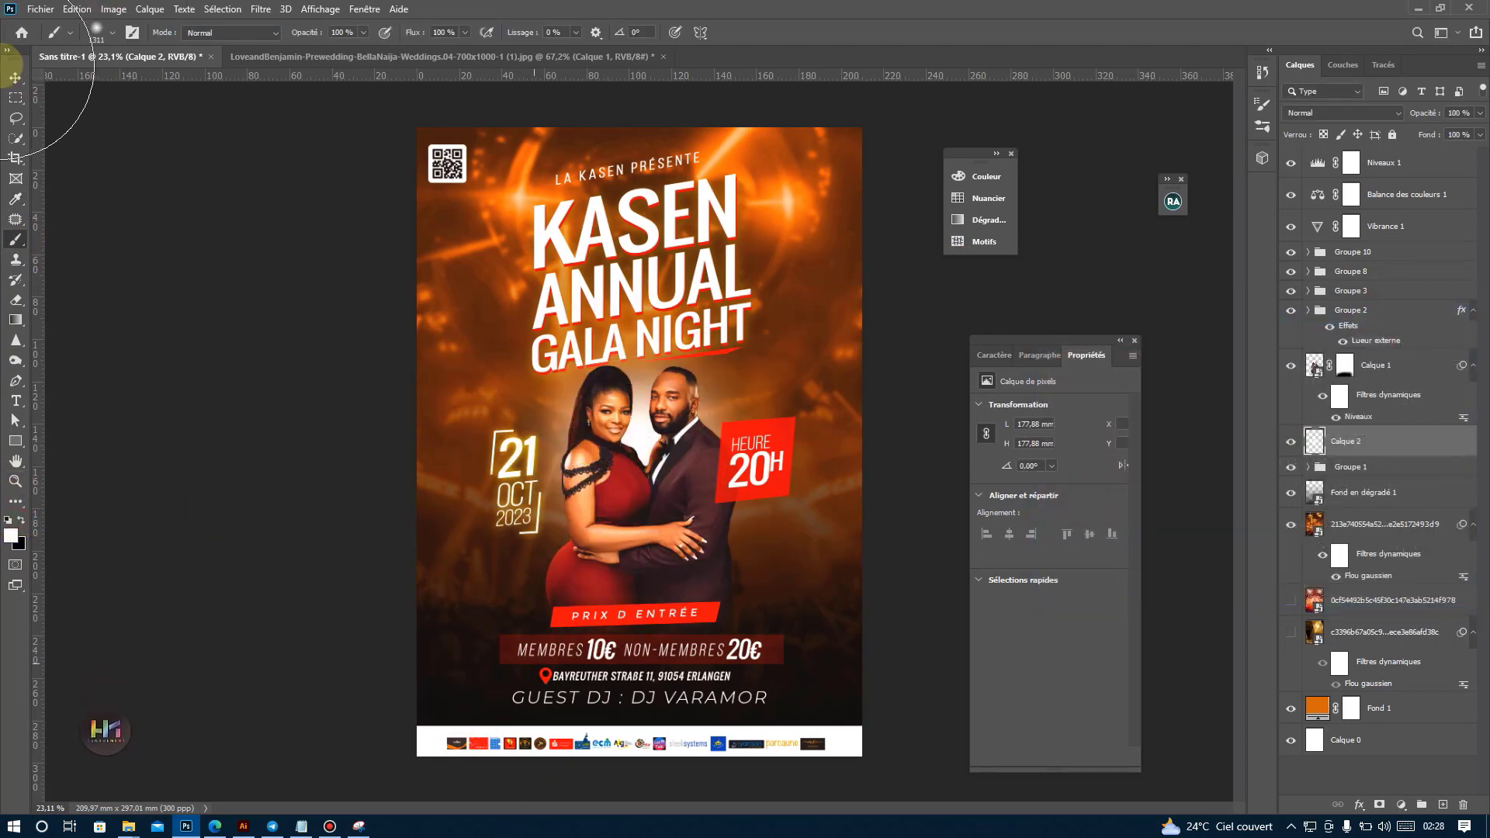
# Enlarge the white glow on Calque 2 downward with Free Transform to about 205 mm wide and high.
pyautogui.hotkey('ctrl', 't')
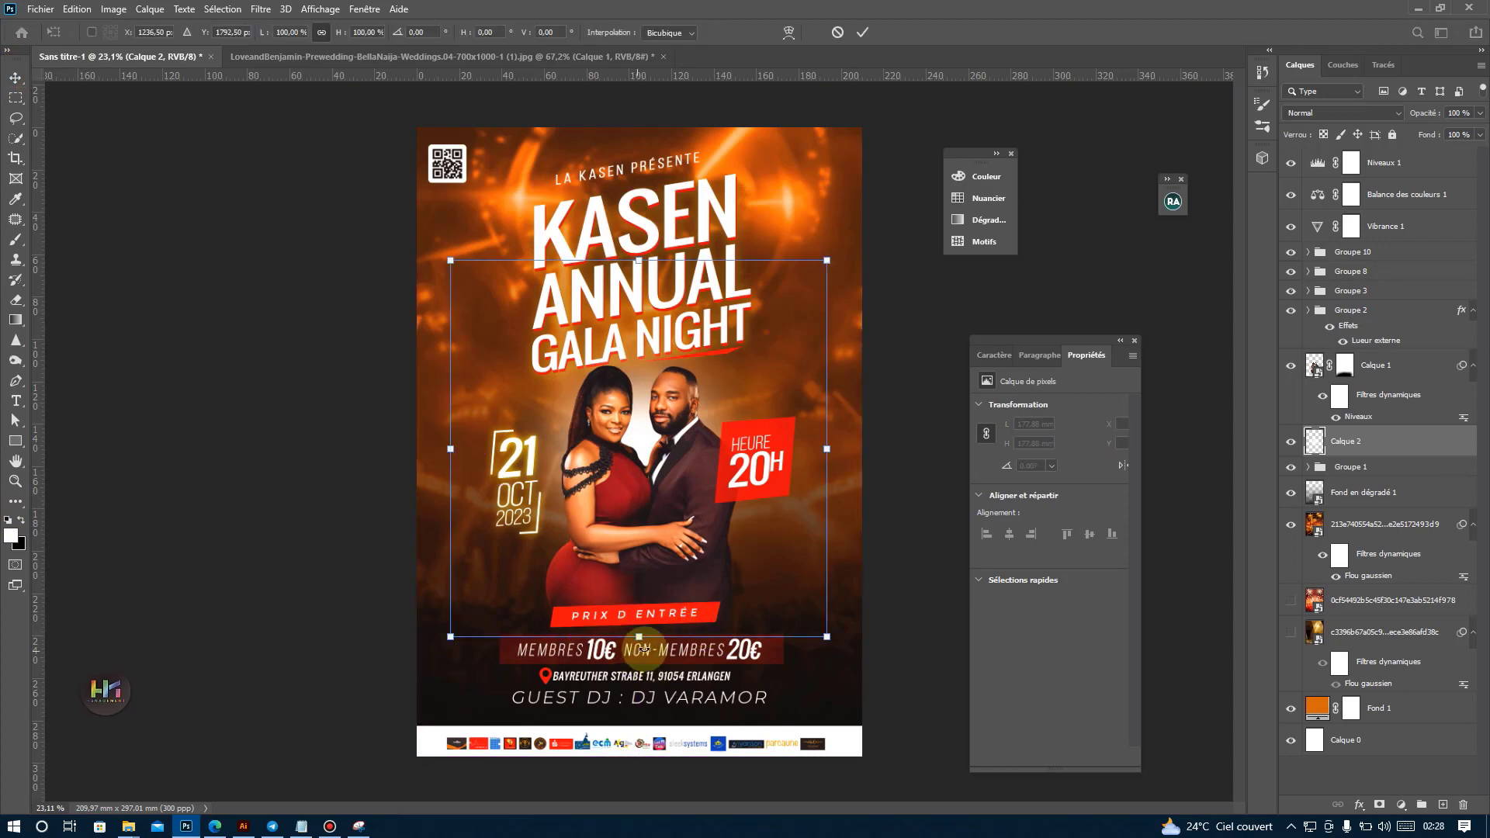
pyautogui.moveTo(638, 696)
pyautogui.mouseDown()
pyautogui.moveTo(644, 793)
pyautogui.moveTo(664, 681)
pyautogui.mouseUp()
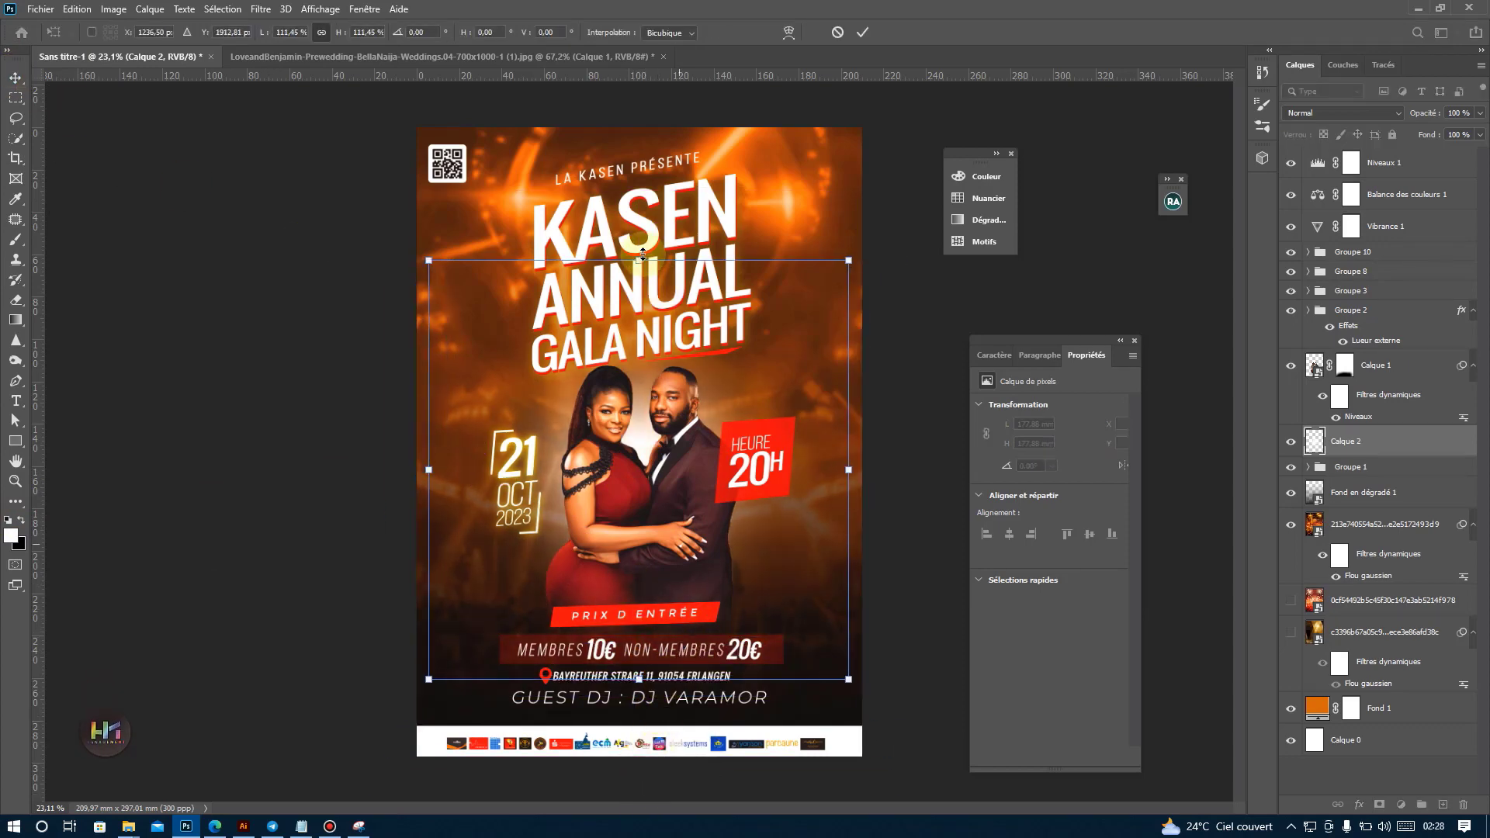
pyautogui.press('Return')
# Preview other blend modes for Calque 2 but keep Normal, lower its opacity to 64%, and inspect the glow around the couple.
pyautogui.click(1304, 113)
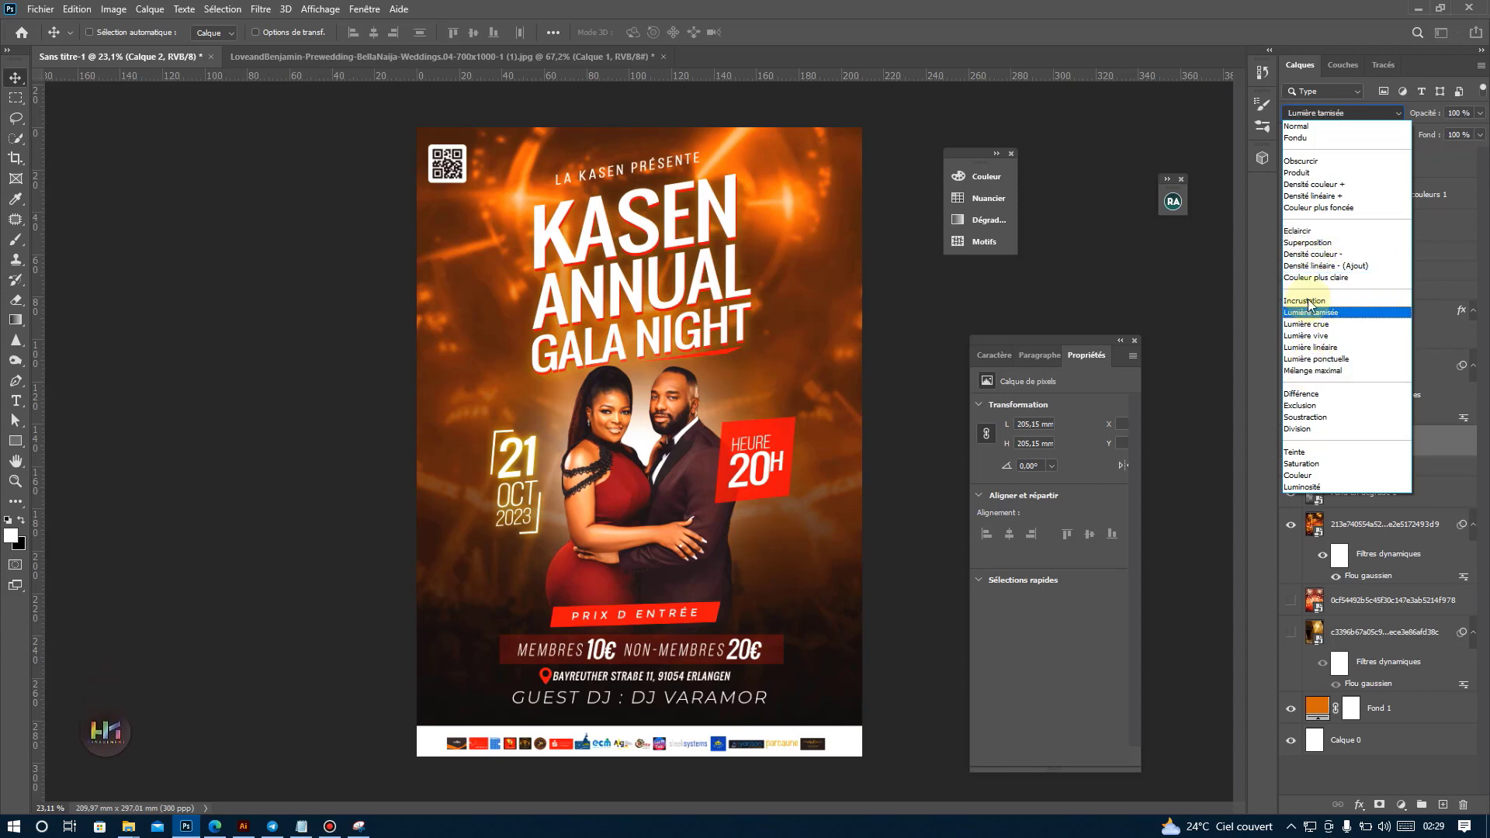
pyautogui.press('Escape')
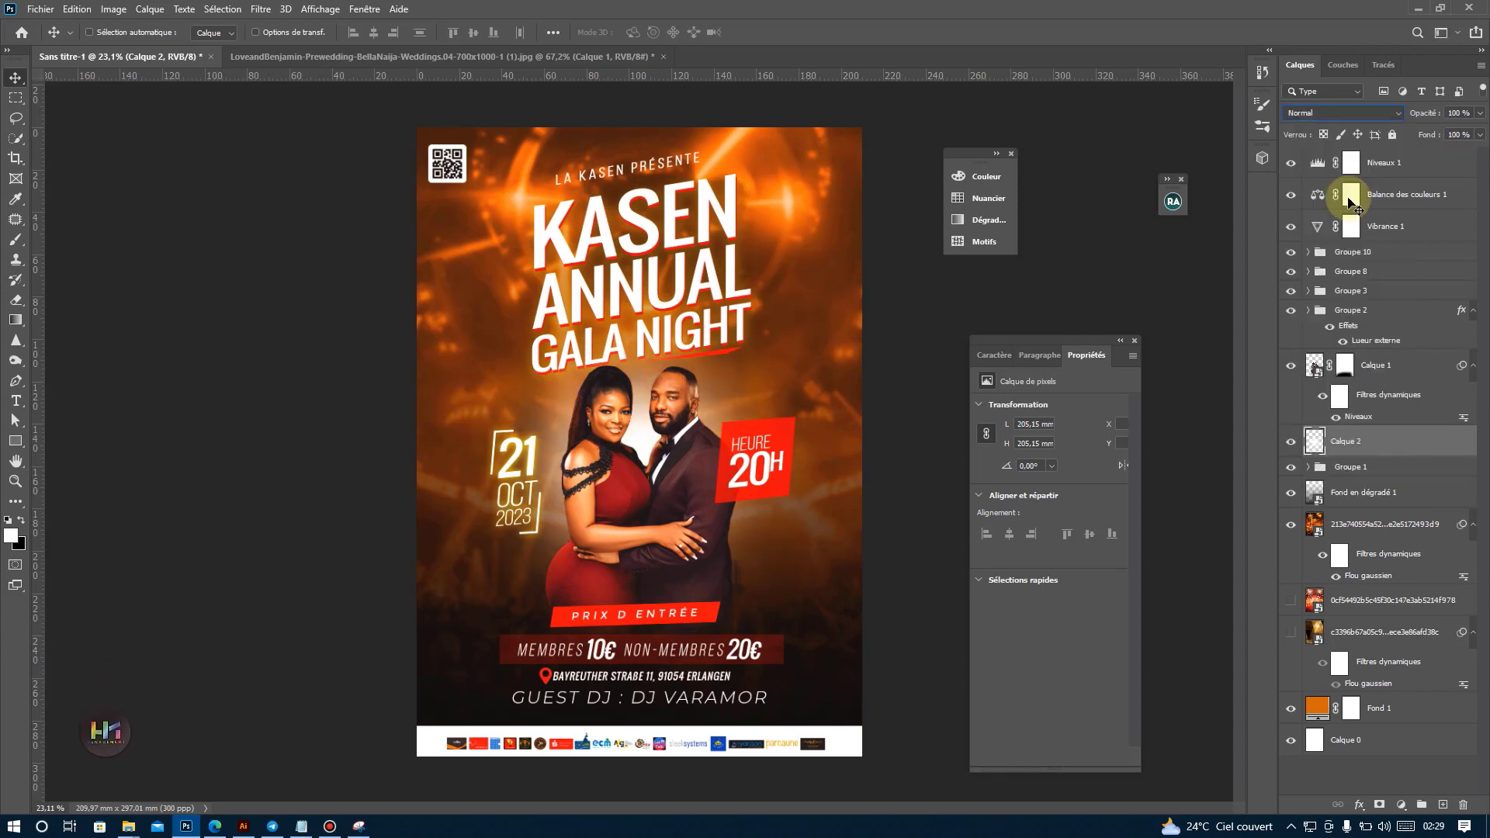
pyautogui.click(1439, 132)
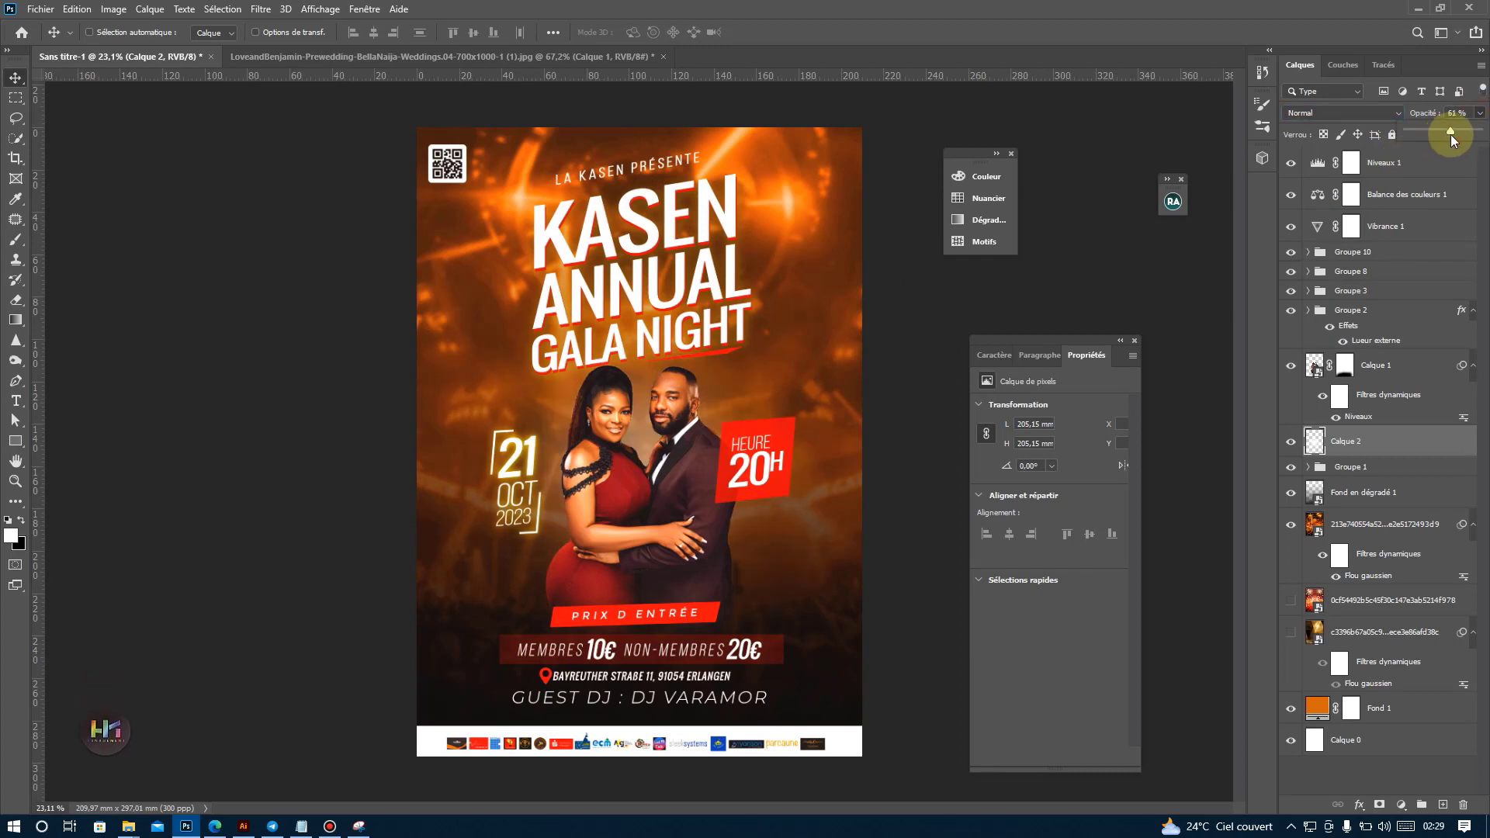
pyautogui.click(1290, 442)
pyautogui.click(1289, 442)
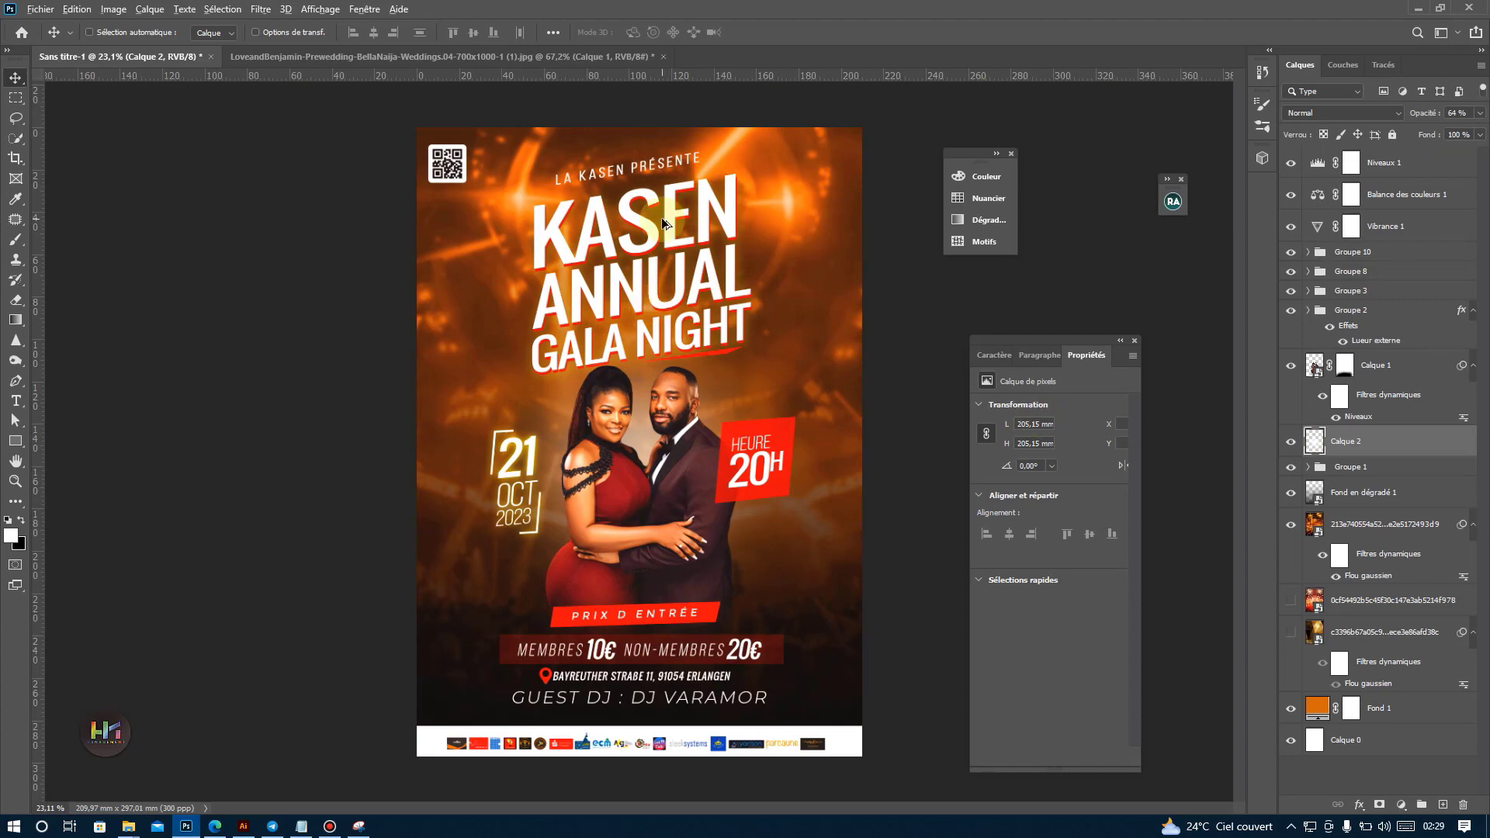
pyautogui.scroll(4, 662, 217)
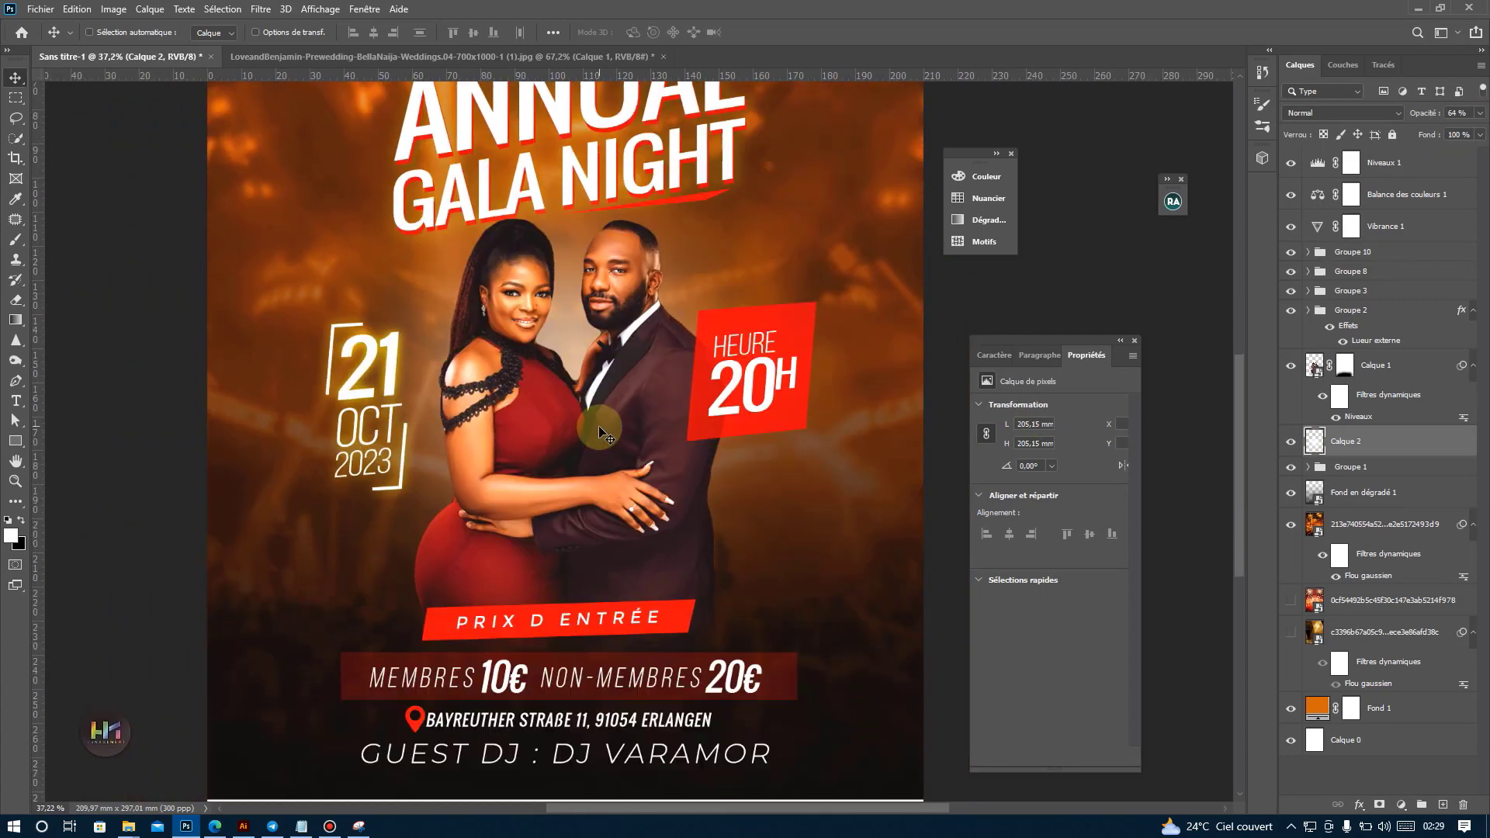
pyautogui.scroll(-2, 687, 283)
pyautogui.scroll(-5, 692, 251)
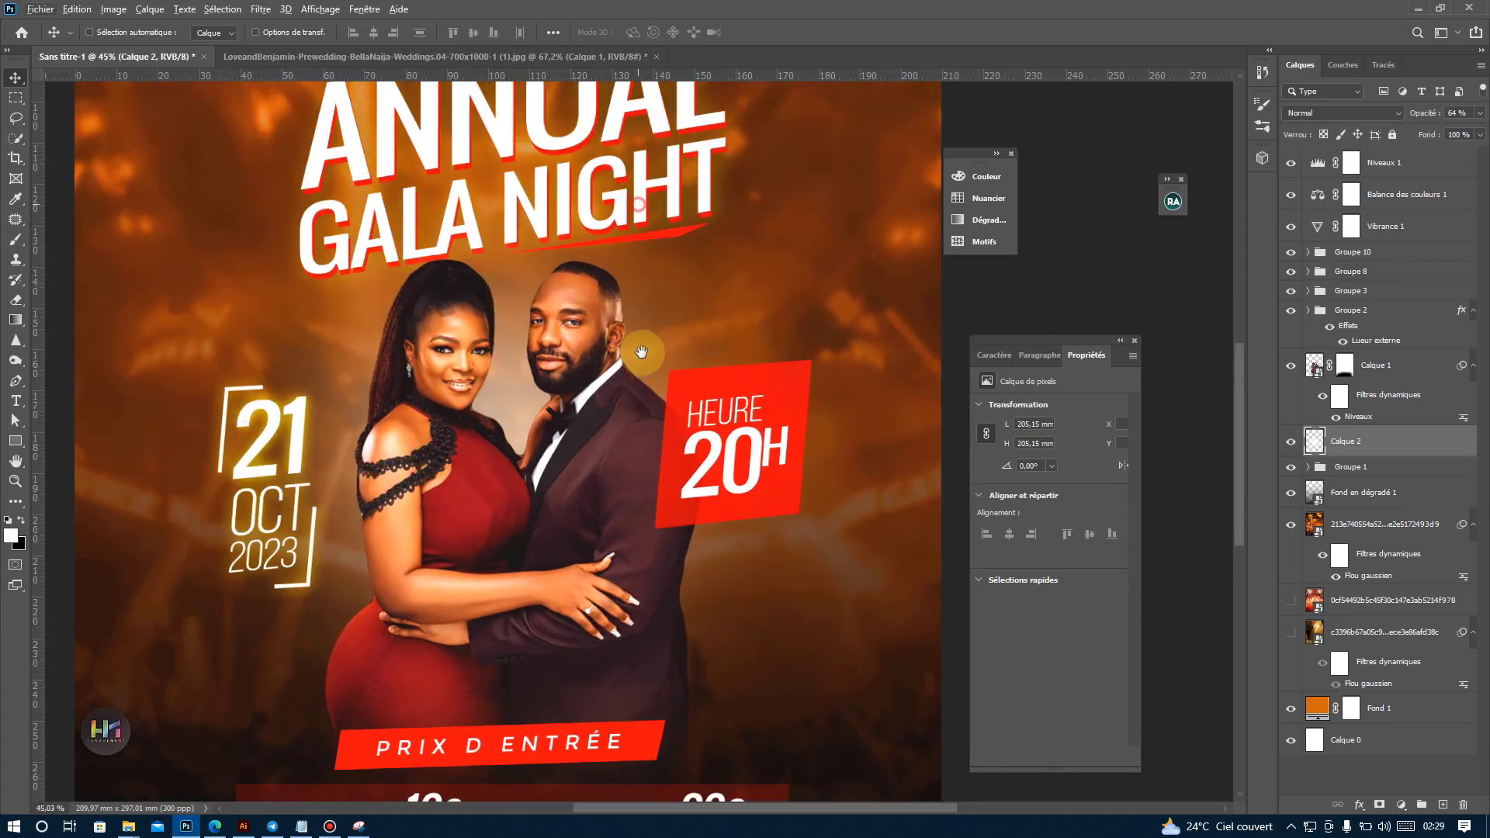
pyautogui.scroll(2, 841, 342)
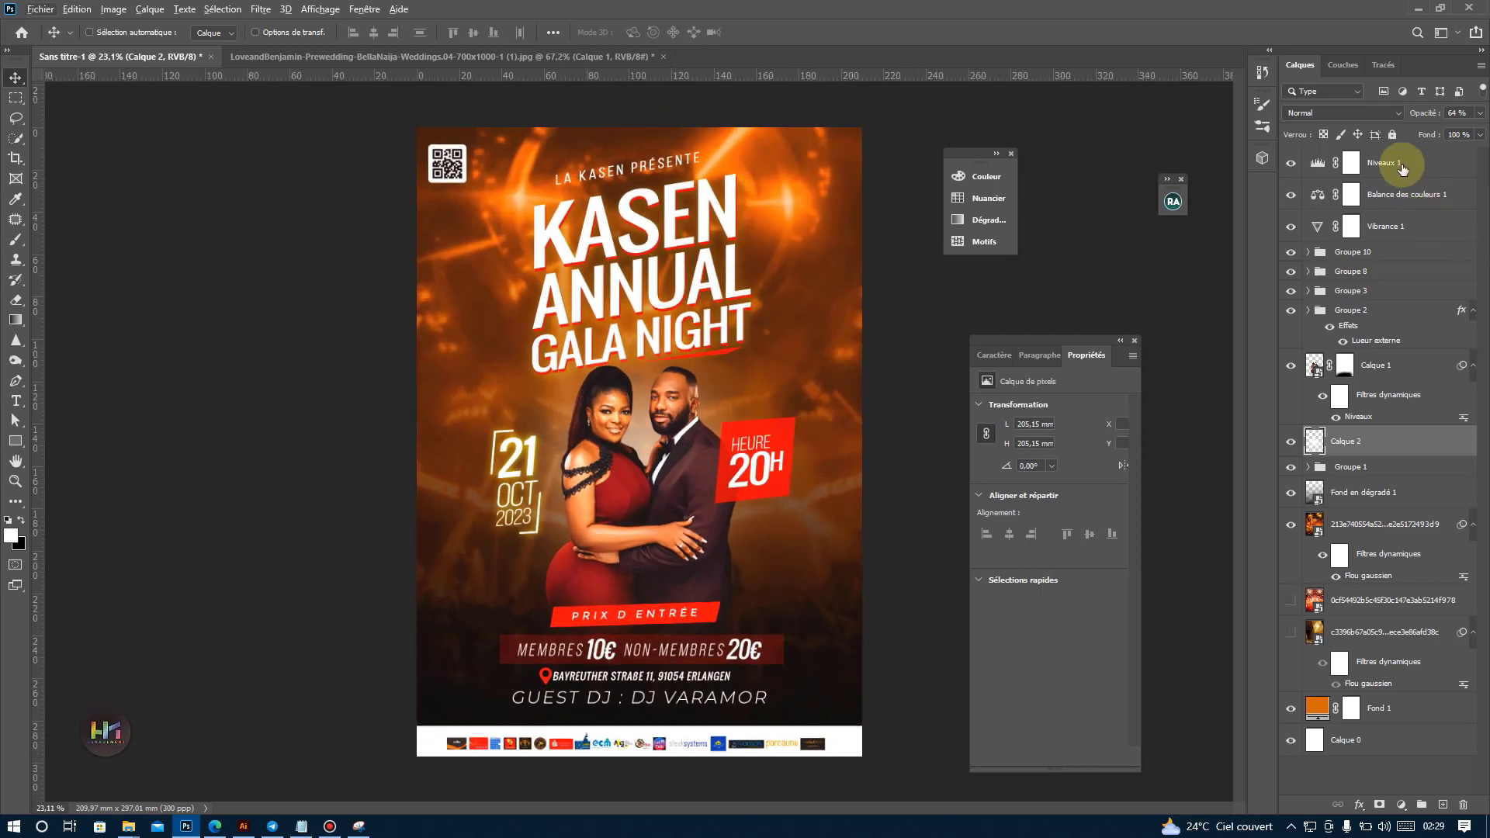
# Add the text HK MANAGEMENT above the Niveaux 1 layer and place it just below the end of GALA NIGHT.
pyautogui.click(1400, 161)
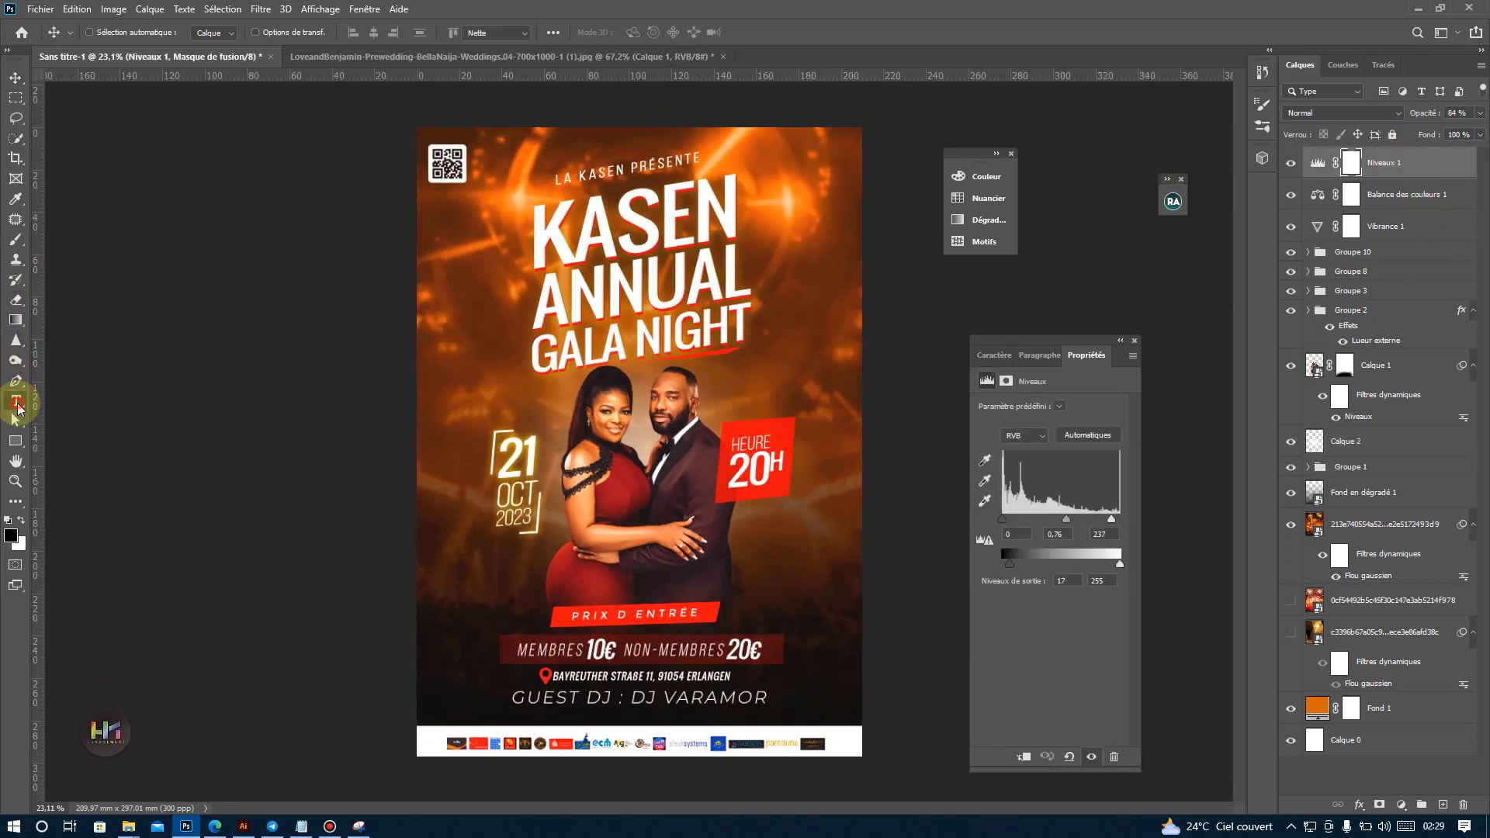
pyautogui.click(16, 403)
pyautogui.click(804, 262)
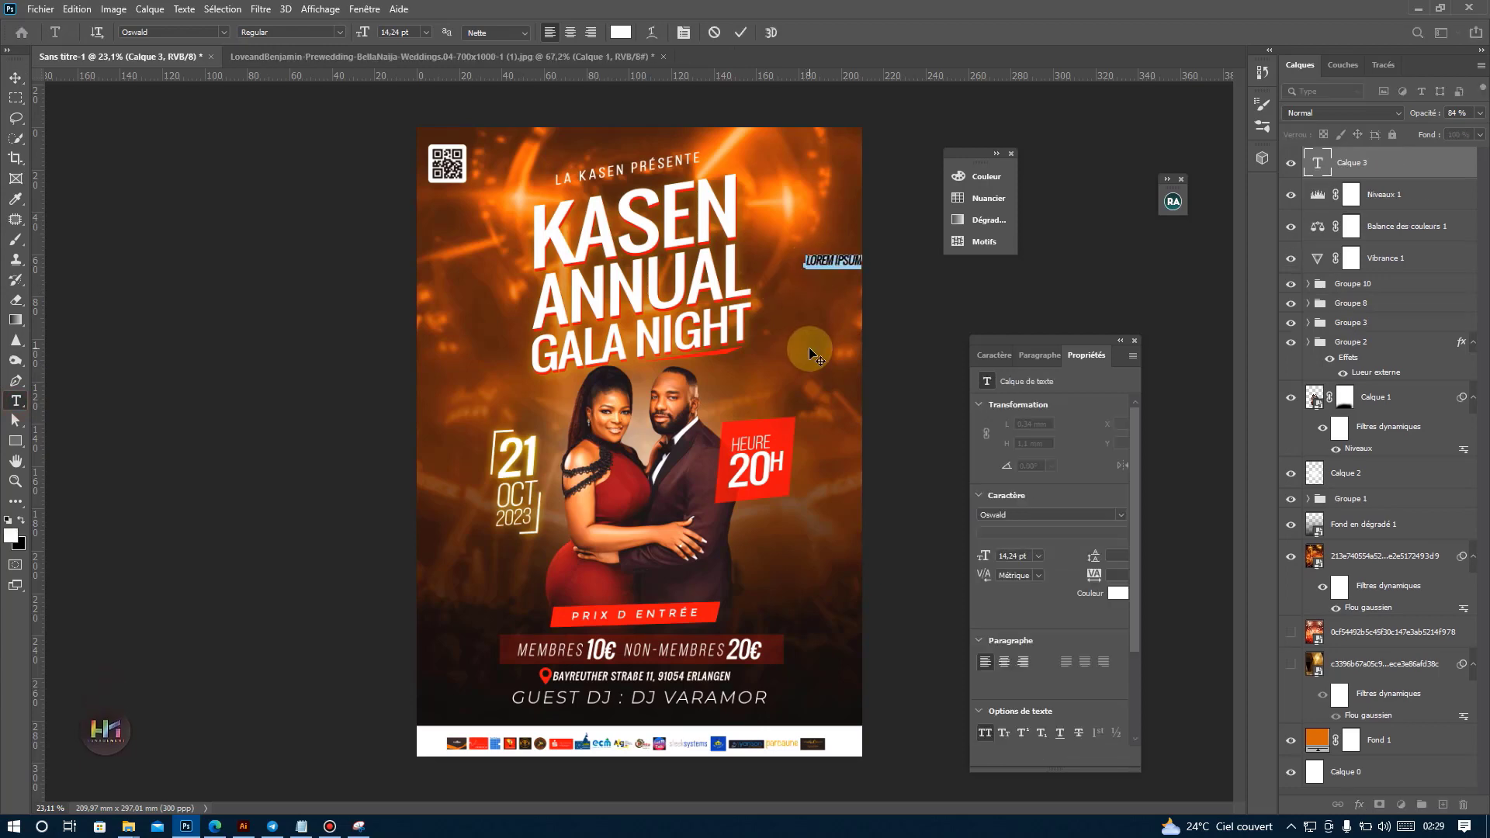
pyautogui.write('HK MA')
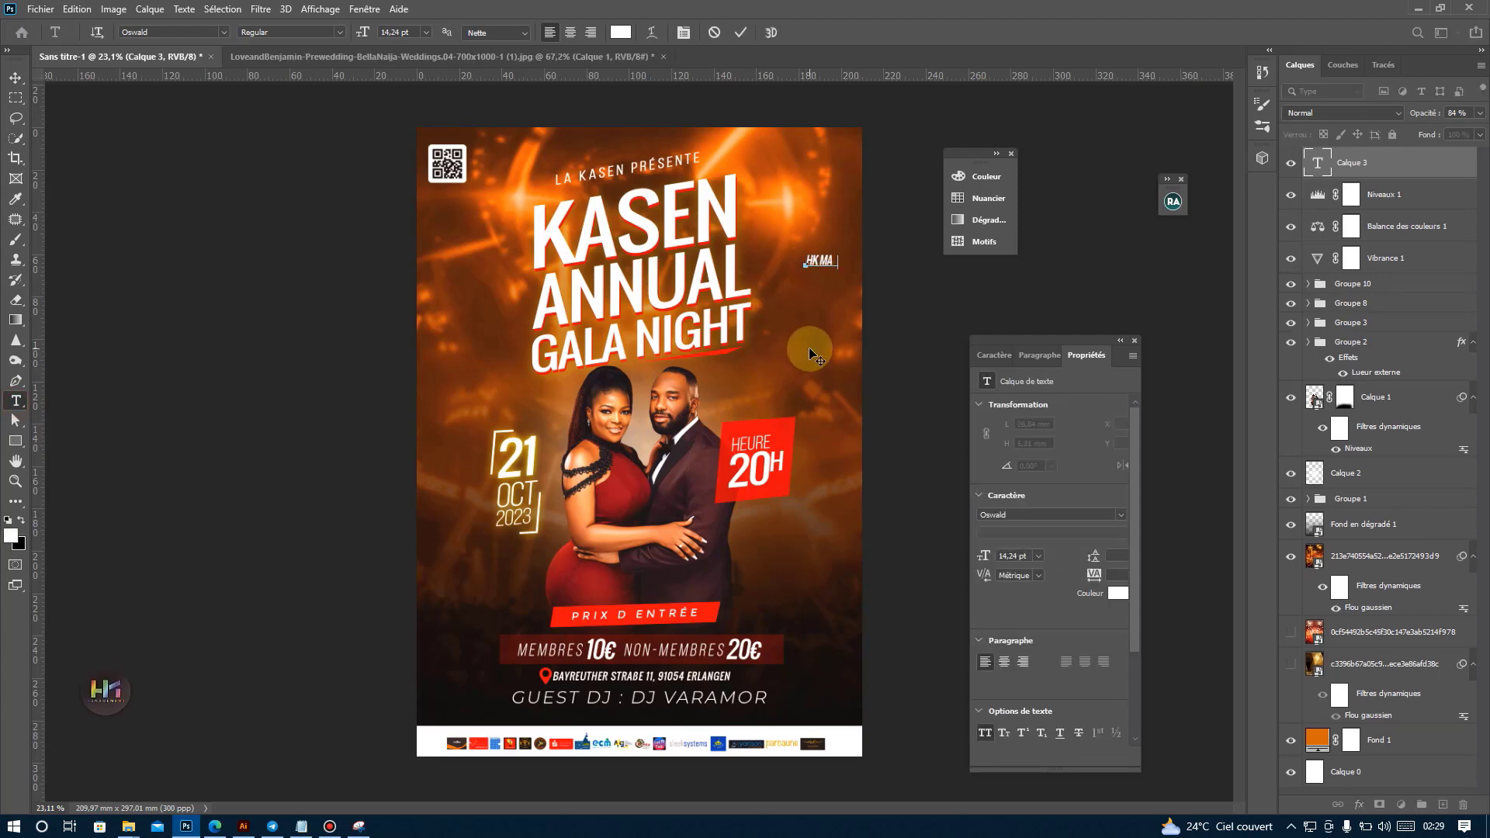
pyautogui.write('NAGEM')
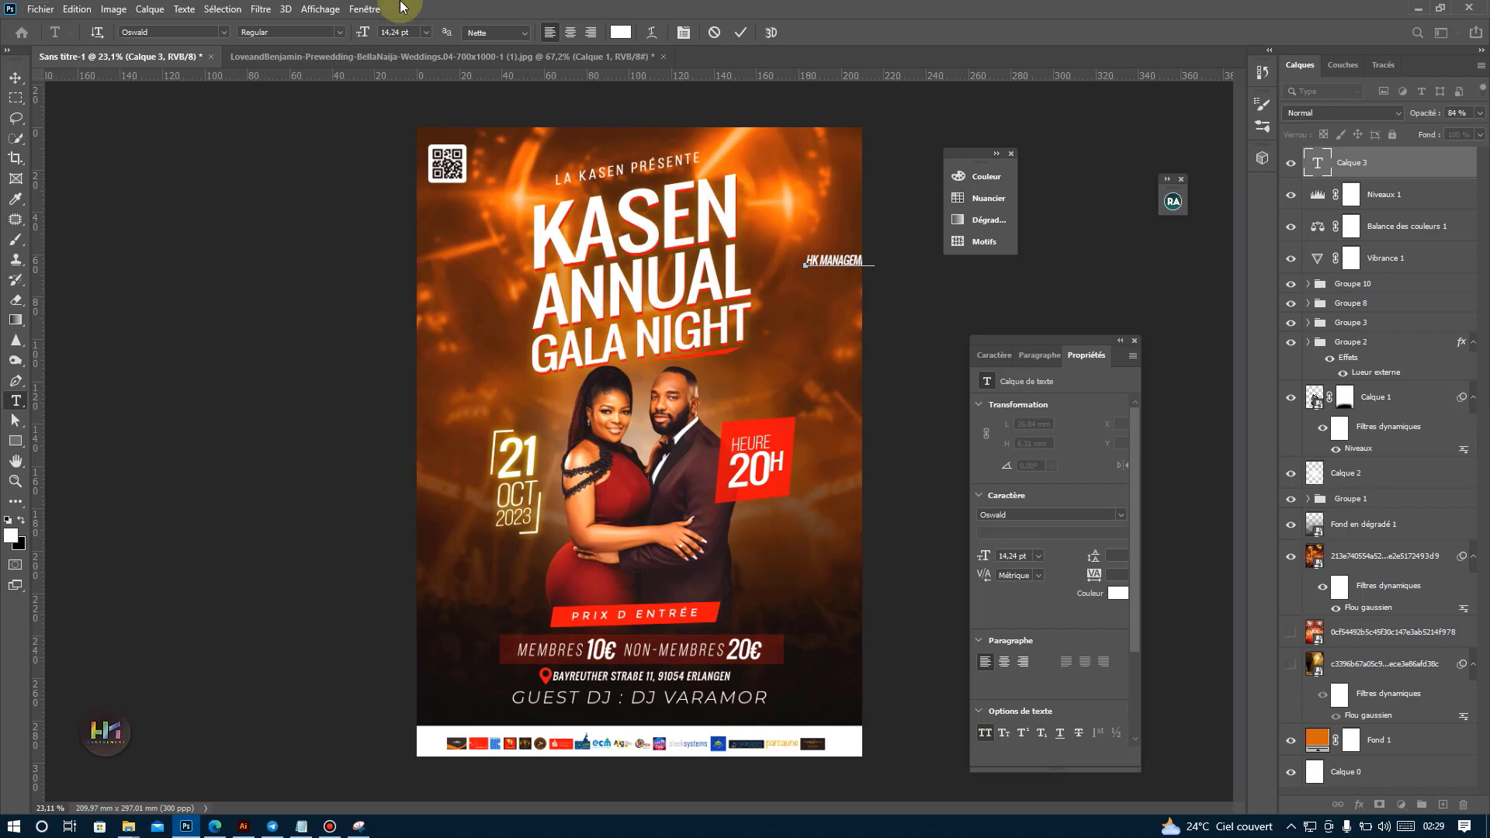
pyautogui.click(16, 78)
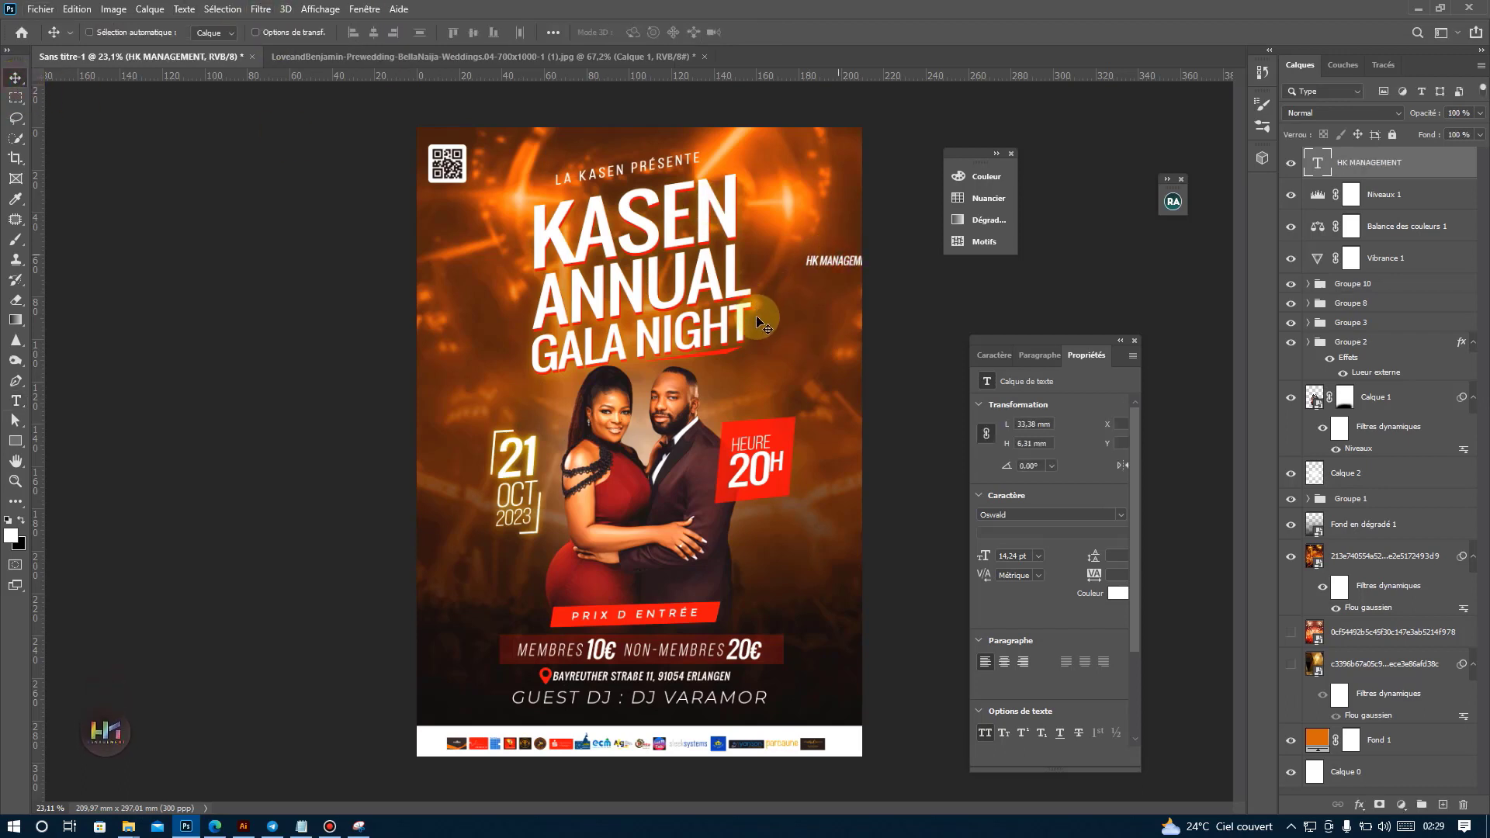
pyautogui.moveTo(759, 322); pyautogui.dragTo(755, 358)
# Format the HK MANAGEMENT text with tracking 50 and the Montserrat font, and remove its faux italic.
pyautogui.click(993, 355)
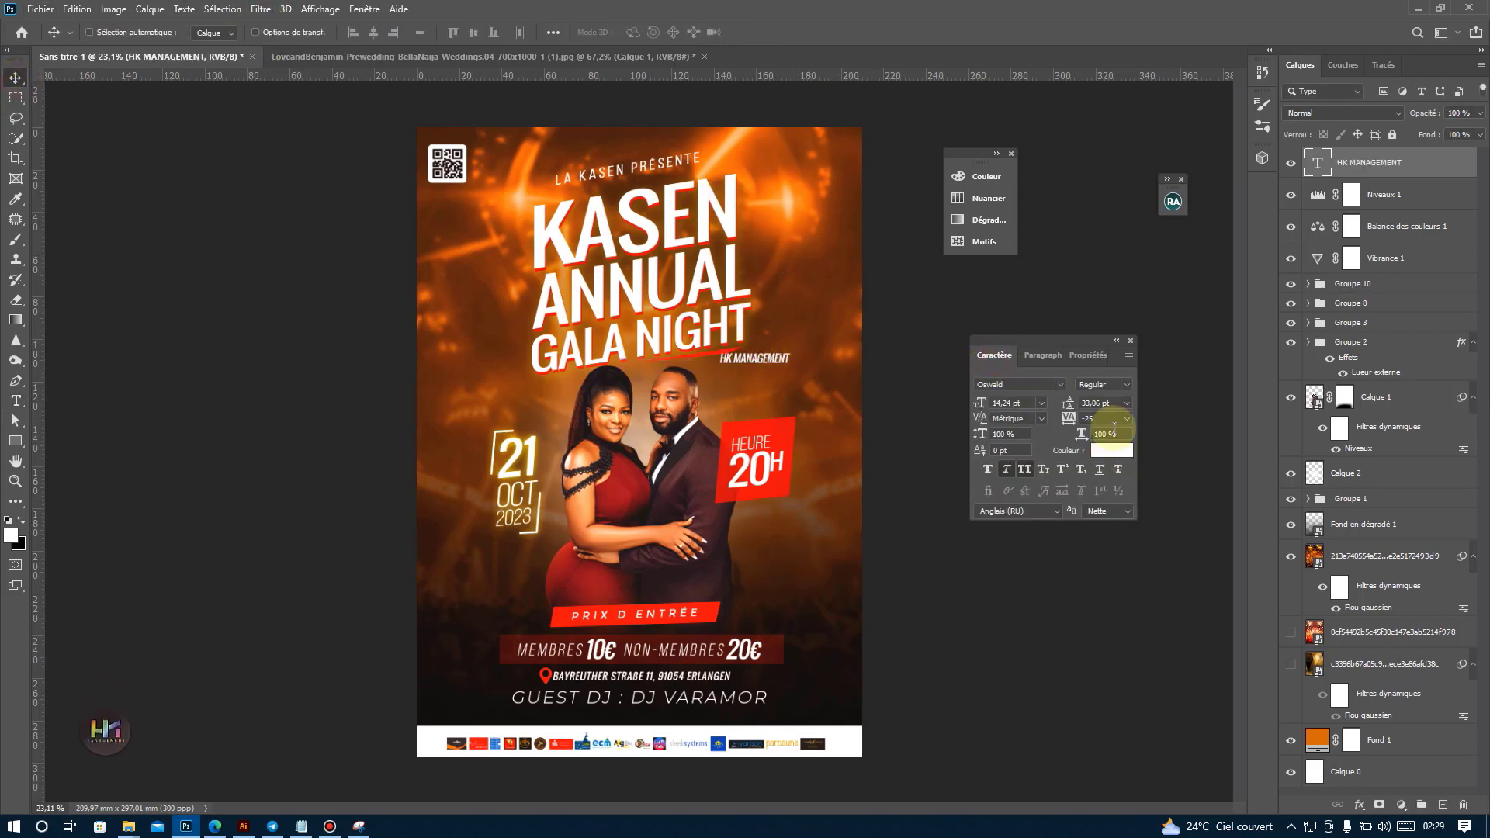
pyautogui.click(1127, 419)
pyautogui.click(1109, 565)
pyautogui.click(1061, 383)
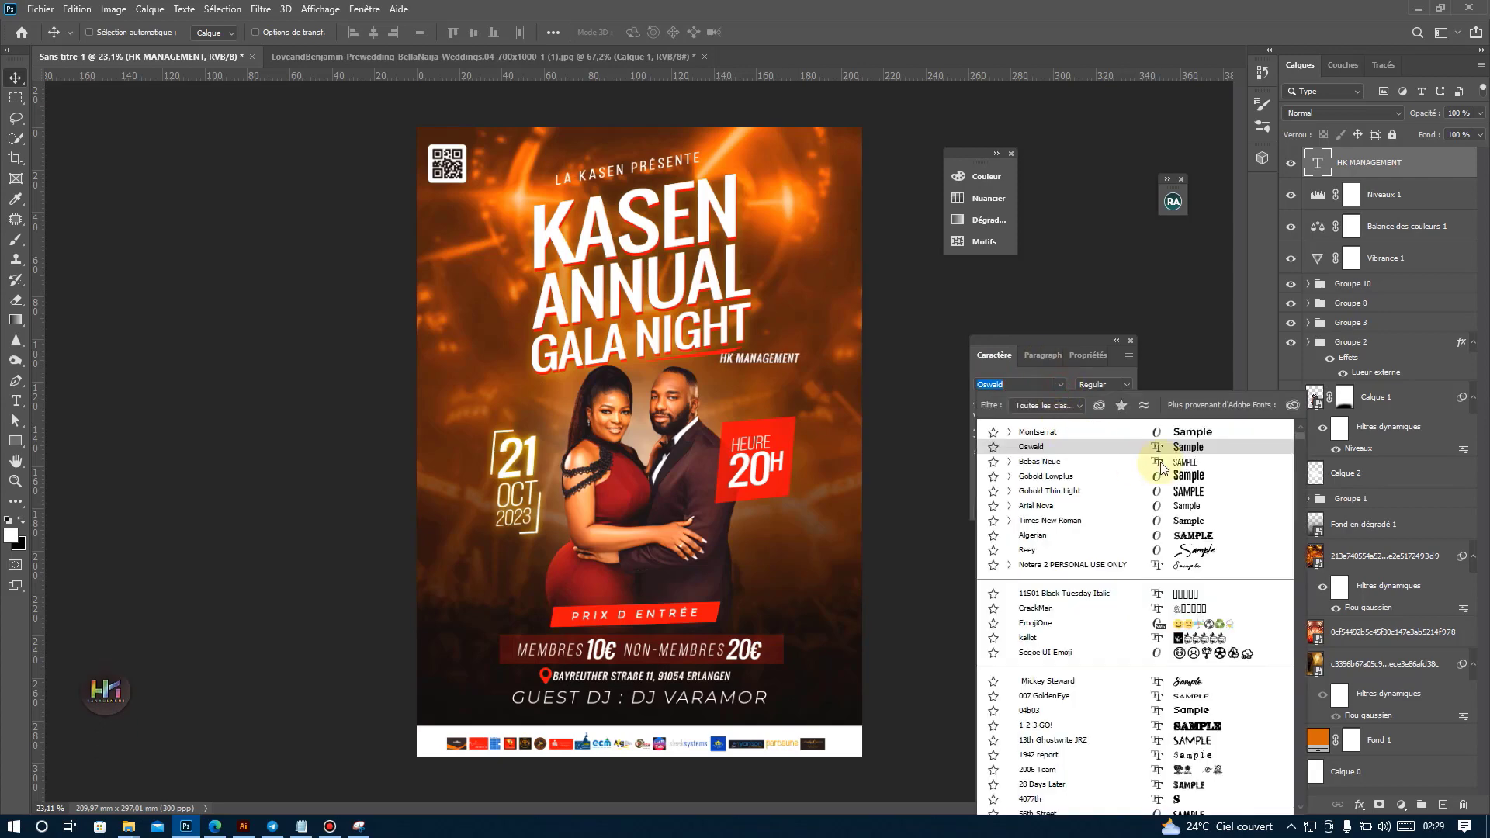
pyautogui.click(1178, 435)
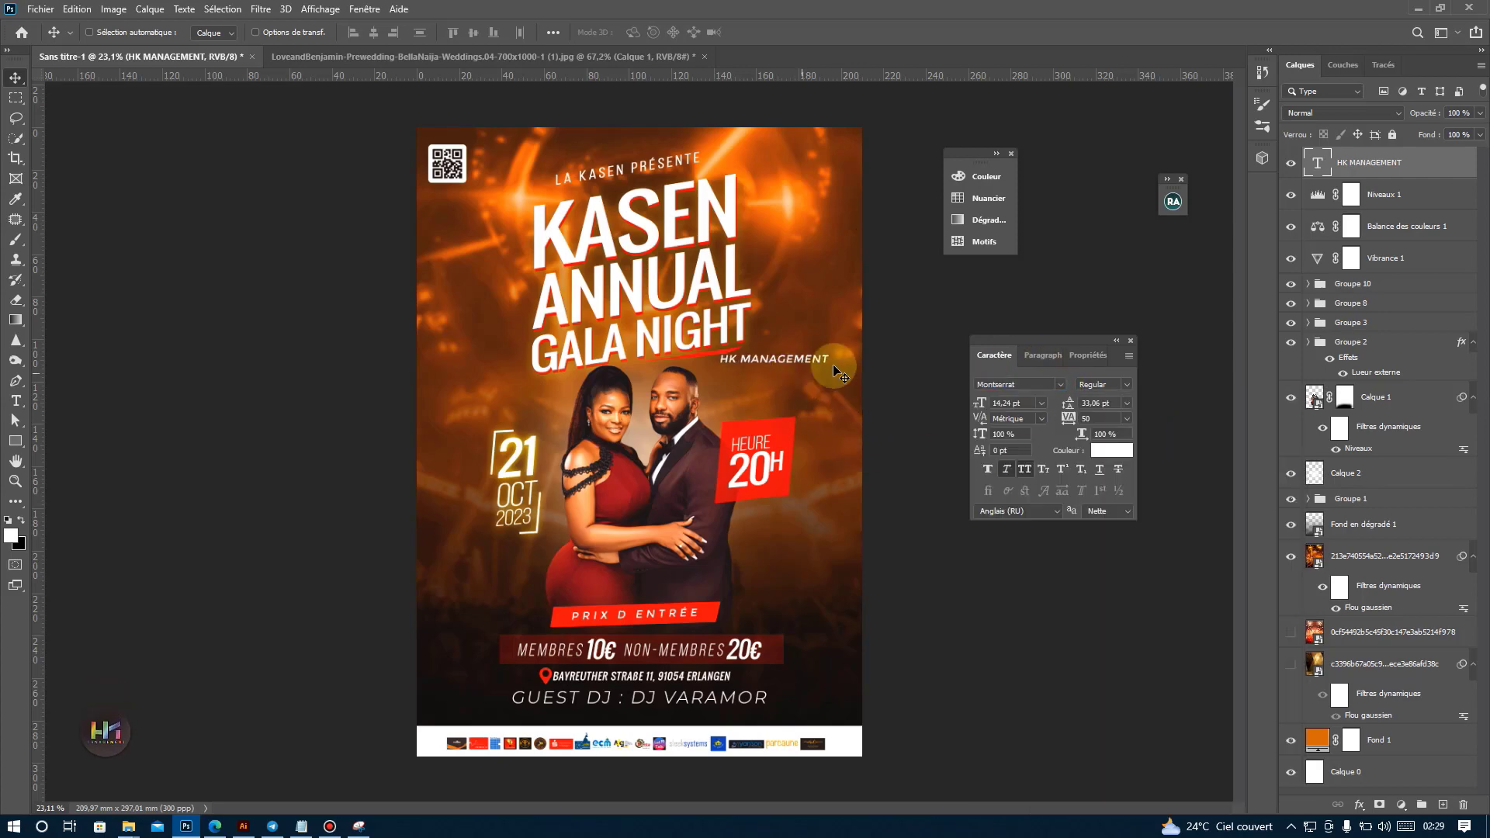
pyautogui.click(1007, 468)
# Rotate the HK MANAGEMENT text 90° counterclockwise, scale it down to 7,97 pt and place it vertically along the poster's right edge.
pyautogui.hotkey('ctrl', 't')
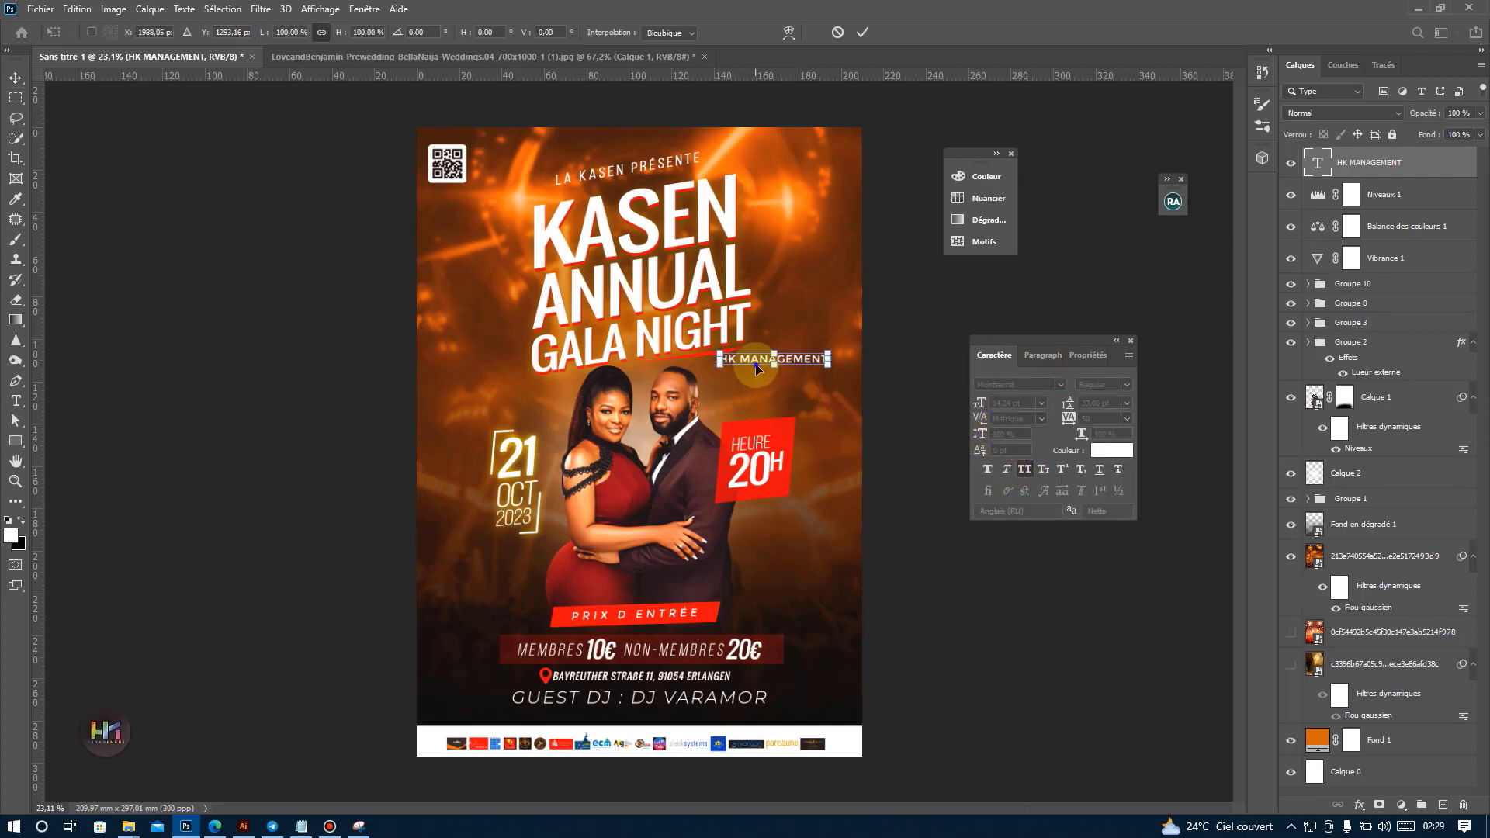
pyautogui.rightClick(757, 368)
pyautogui.click(846, 606)
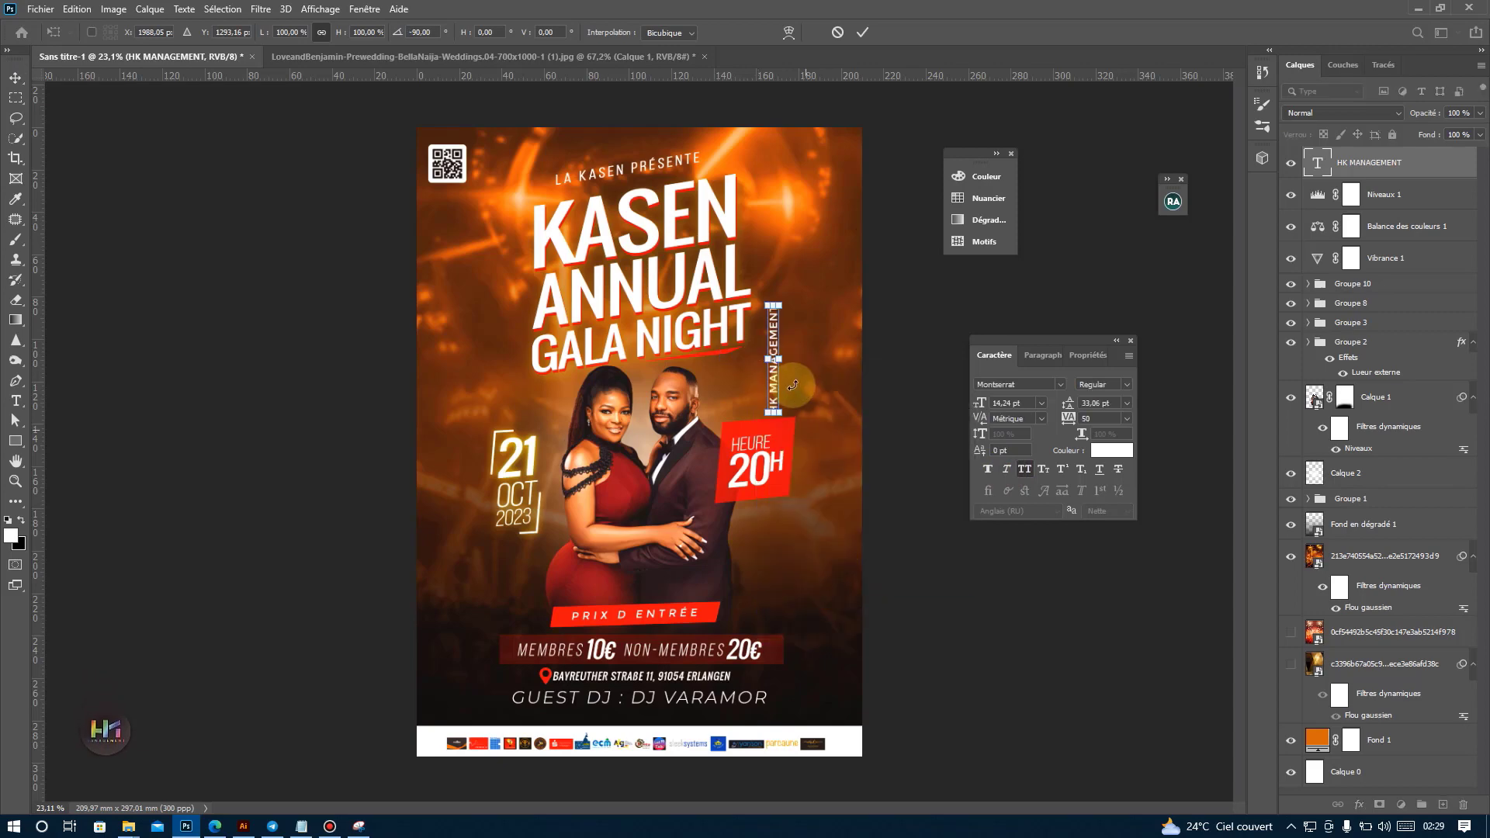
pyautogui.moveTo(776, 414); pyautogui.dragTo(838, 392)
pyautogui.press('Return')
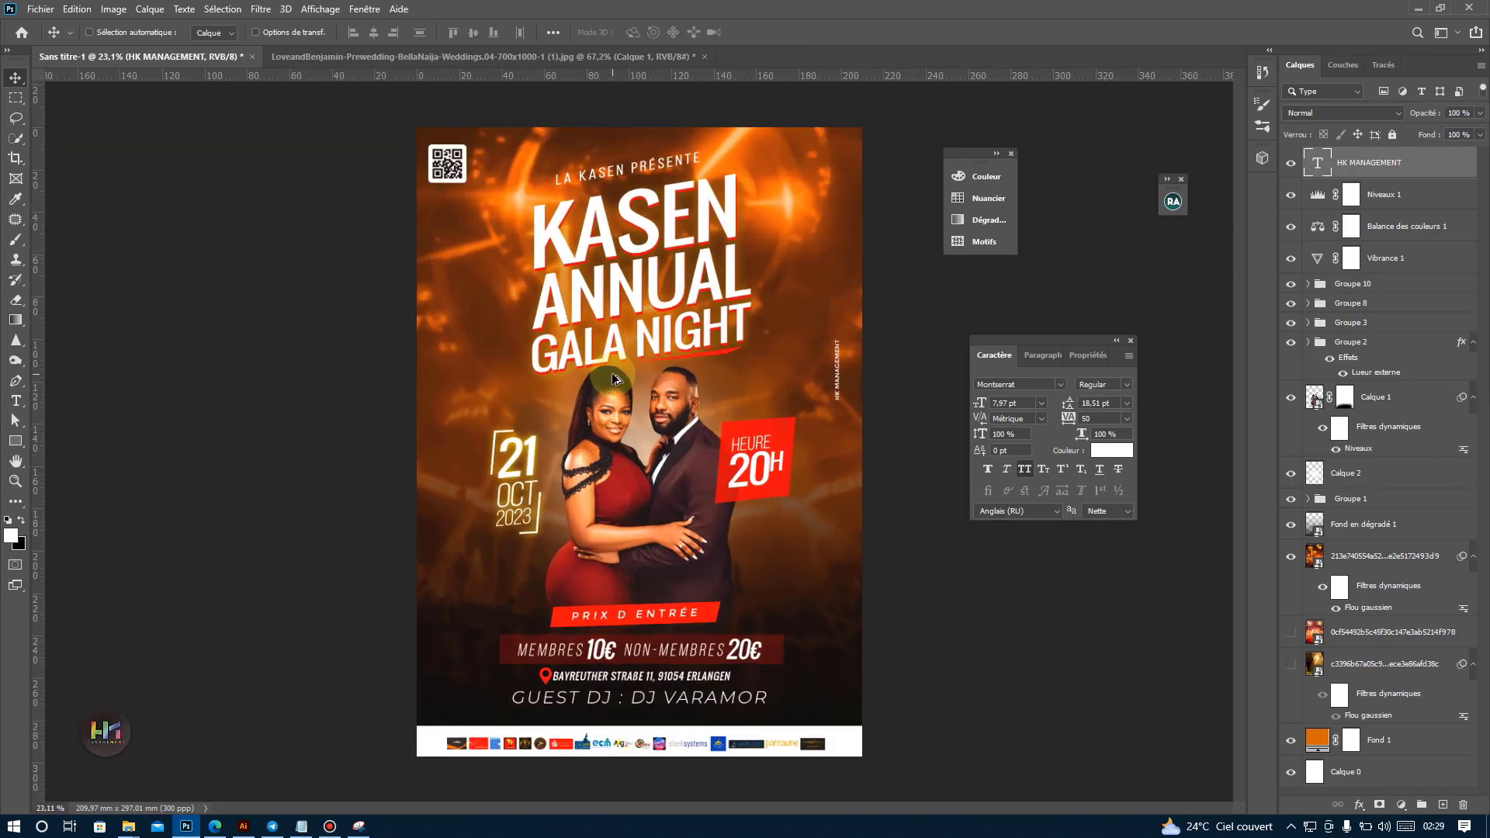
pyautogui.scroll(-1, 613, 384)
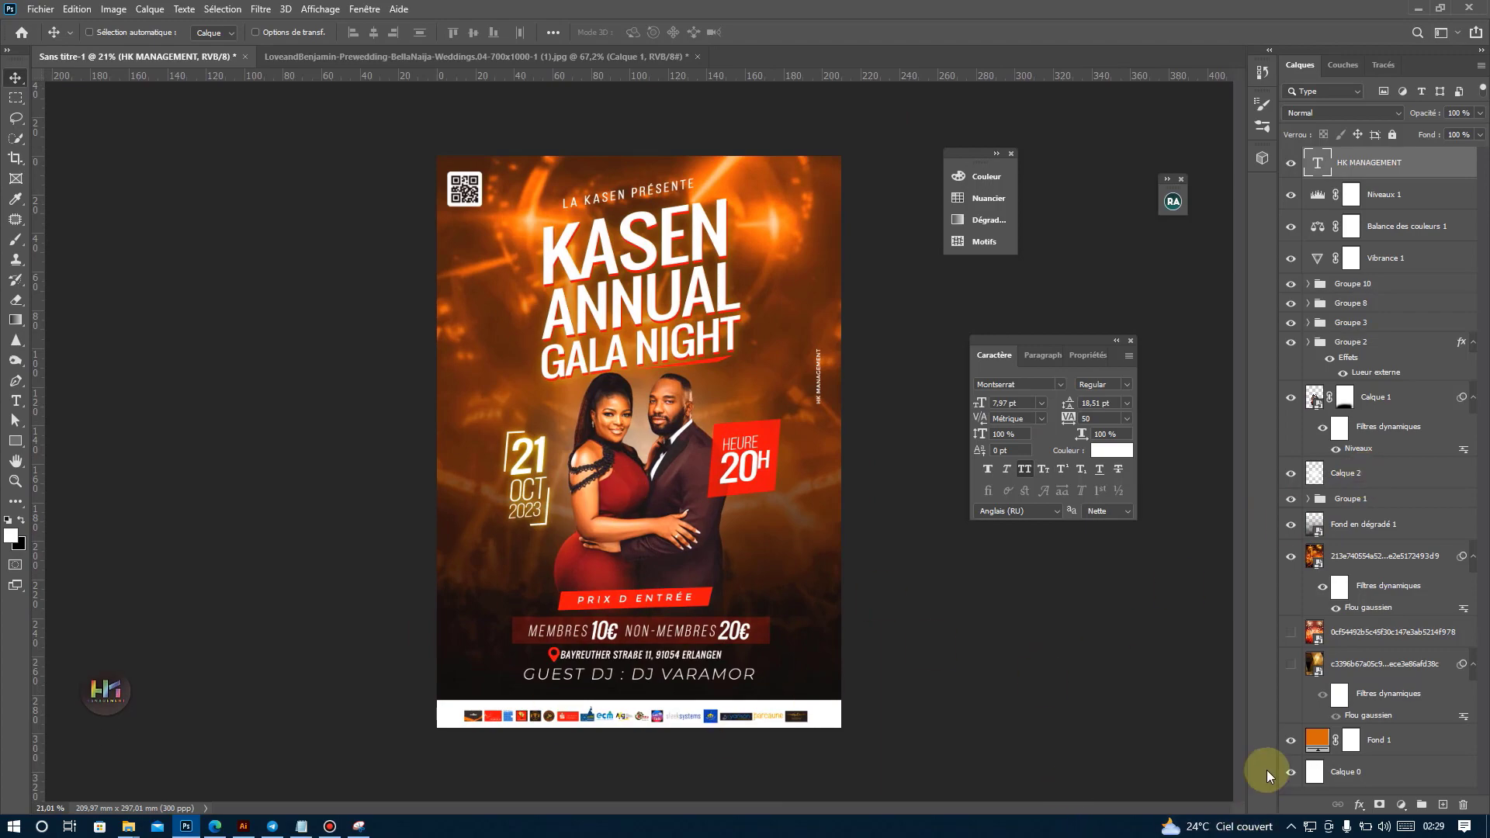
# Find the red-curtain stage image 1d566d8b48f194cc821efe0433e8d94c in the Téléchargements folder and place it on the poster.
pyautogui.moveTo(132, 828)
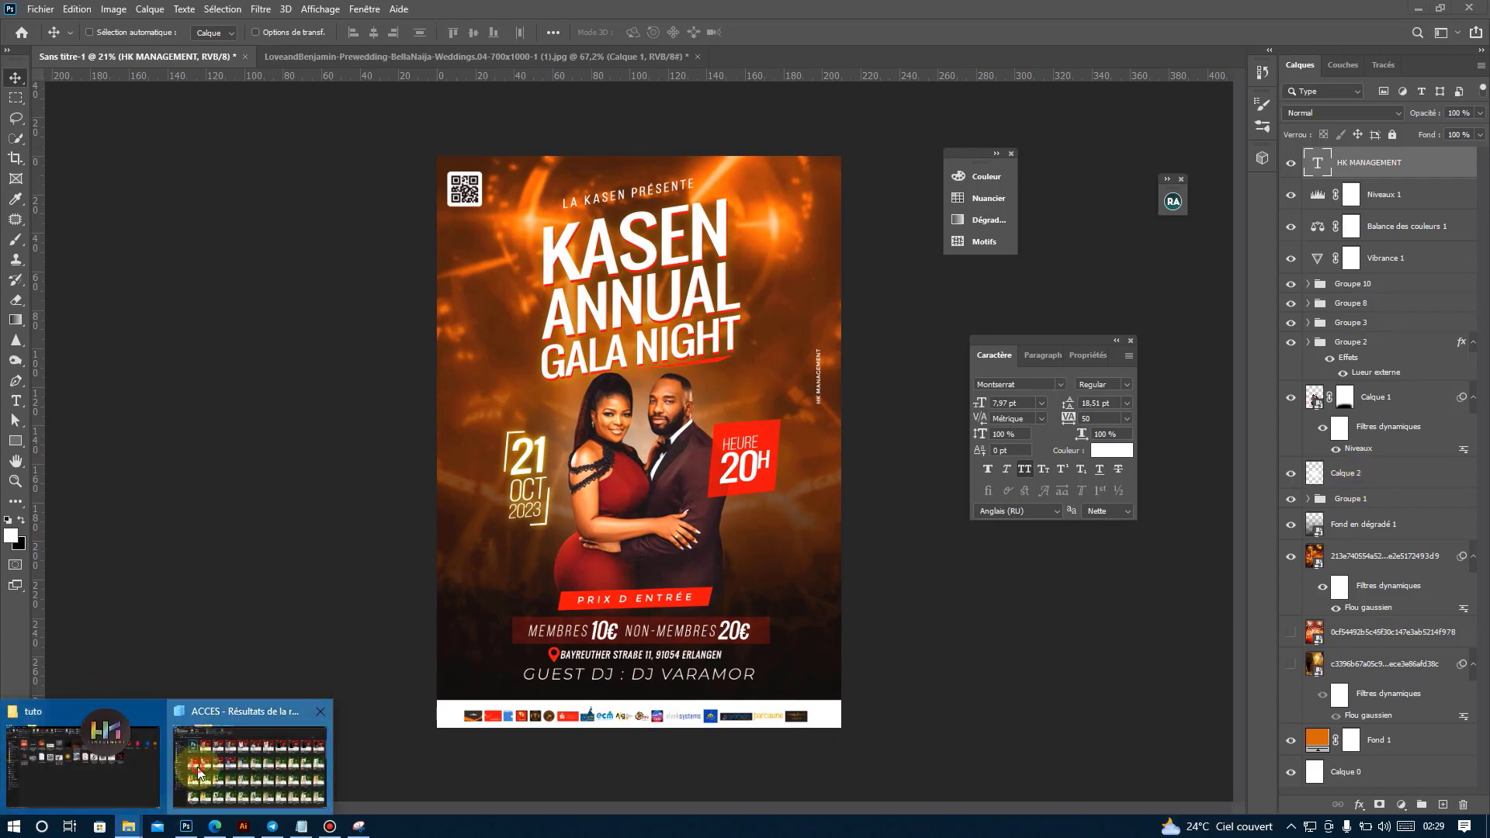
pyautogui.click(252, 756)
pyautogui.scroll(-20, 619, 557)
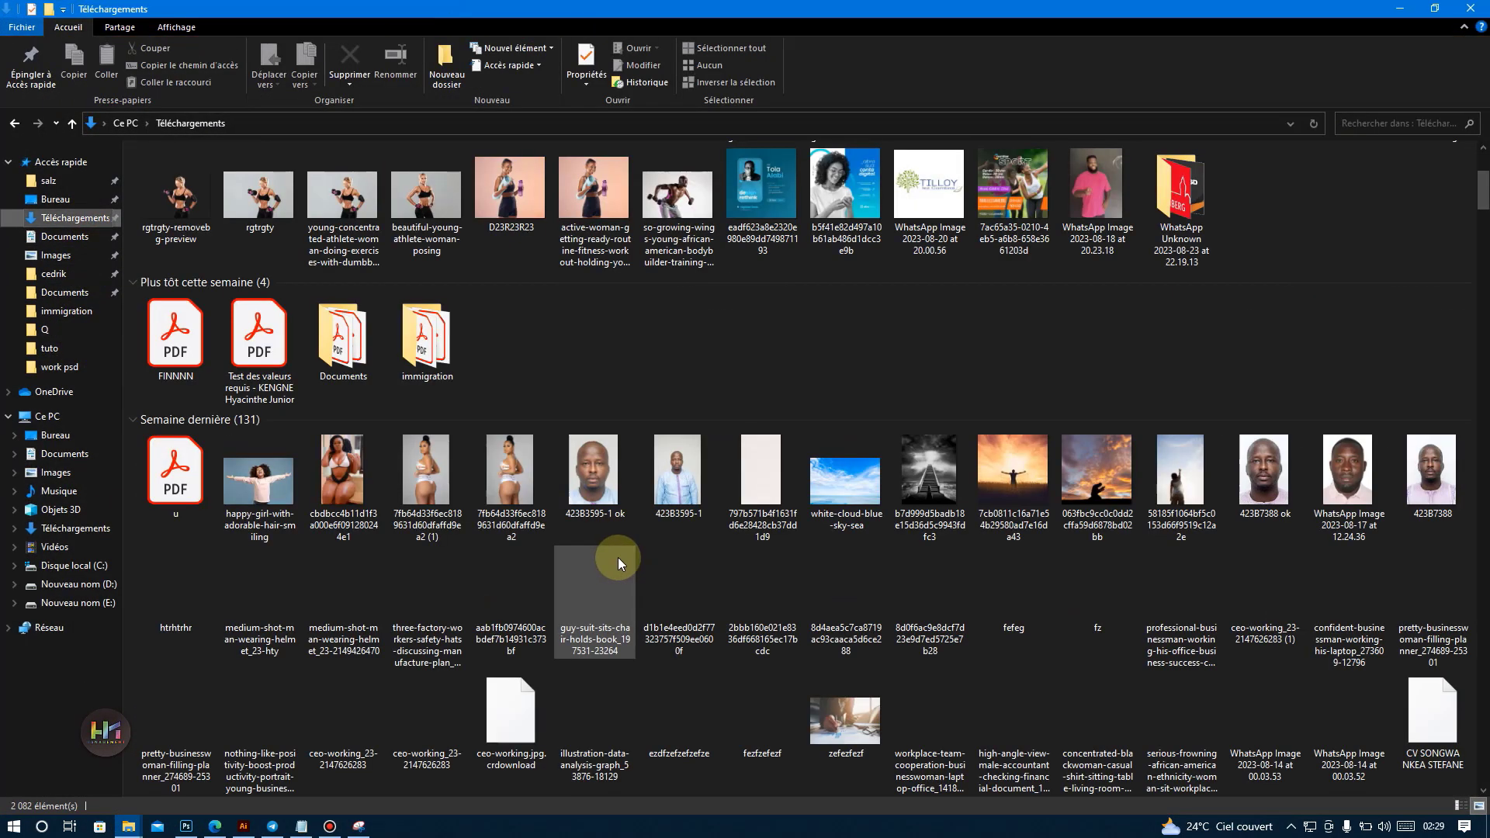
pyautogui.scroll(-15, 624, 542)
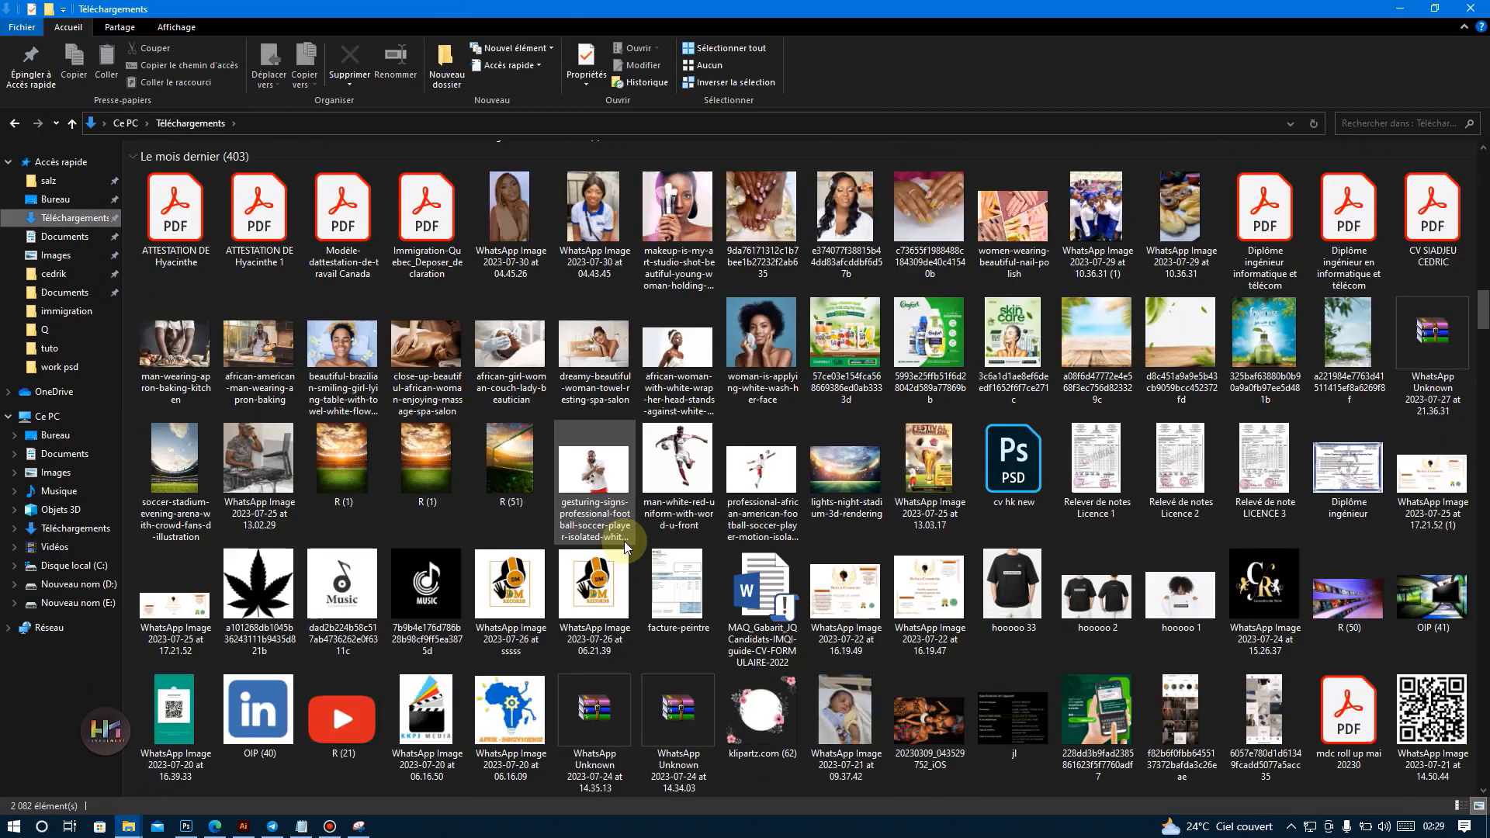
pyautogui.scroll(-15, 624, 542)
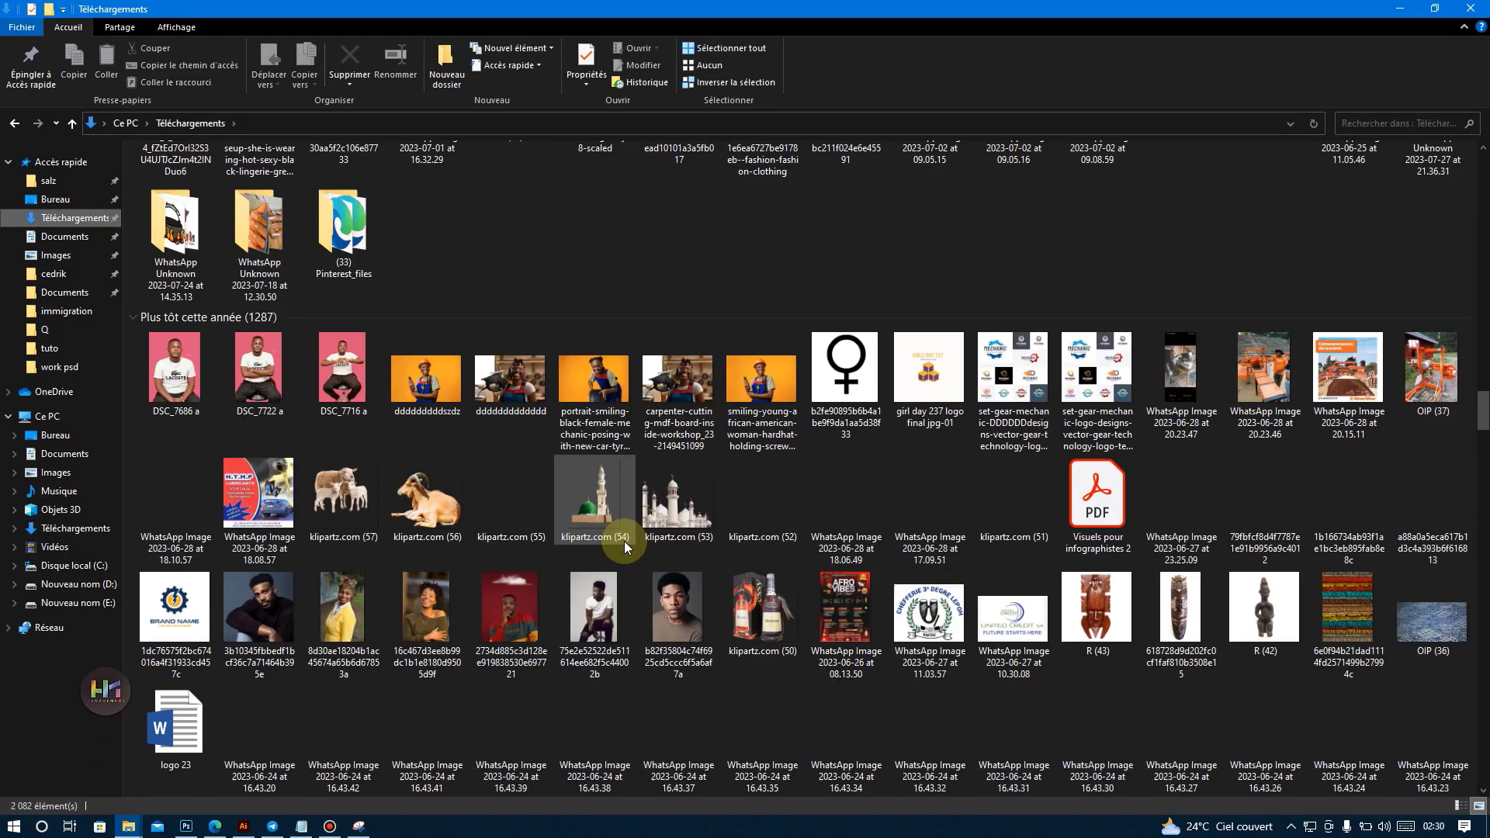
pyautogui.scroll(-15, 624, 541)
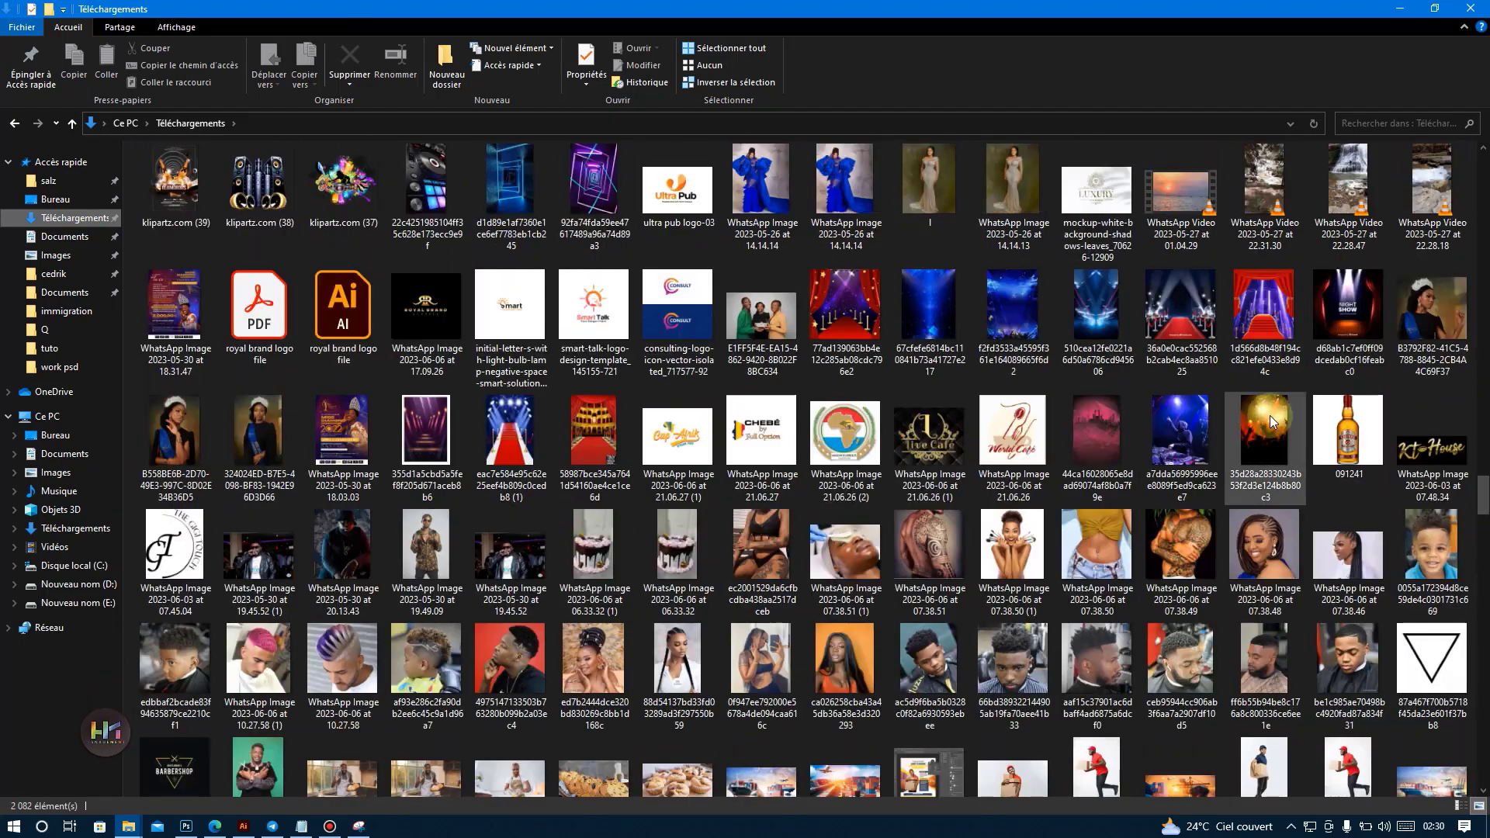
pyautogui.moveTo(1265, 322); pyautogui.dragTo(639, 286)
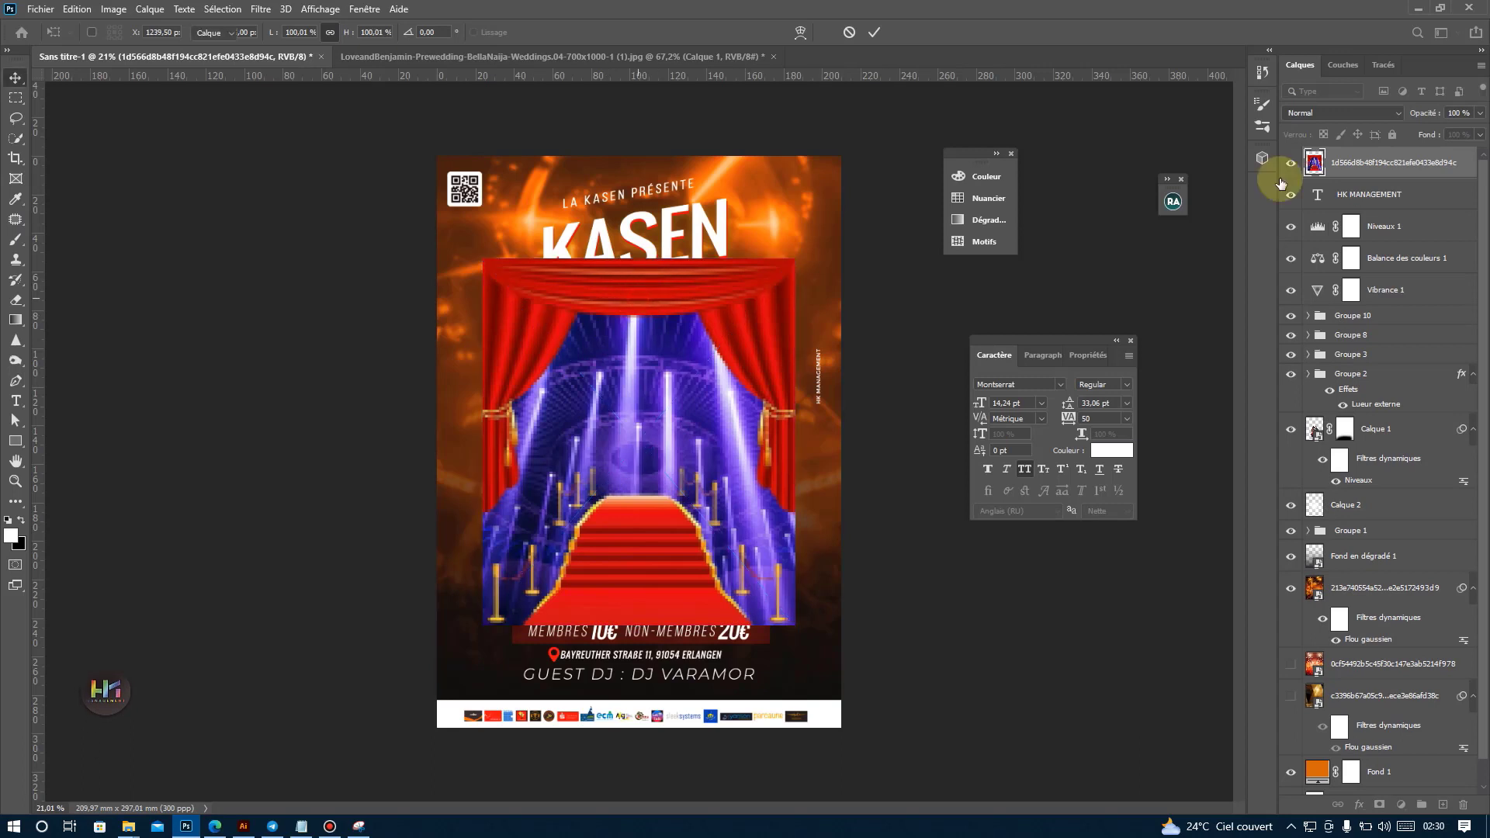
pyautogui.press('Return')
# Move the curtain image beneath the 213e740554a52… background layer, hide that orange background and show the curtain image instead.
pyautogui.moveTo(1393, 157); pyautogui.dragTo(1409, 570)
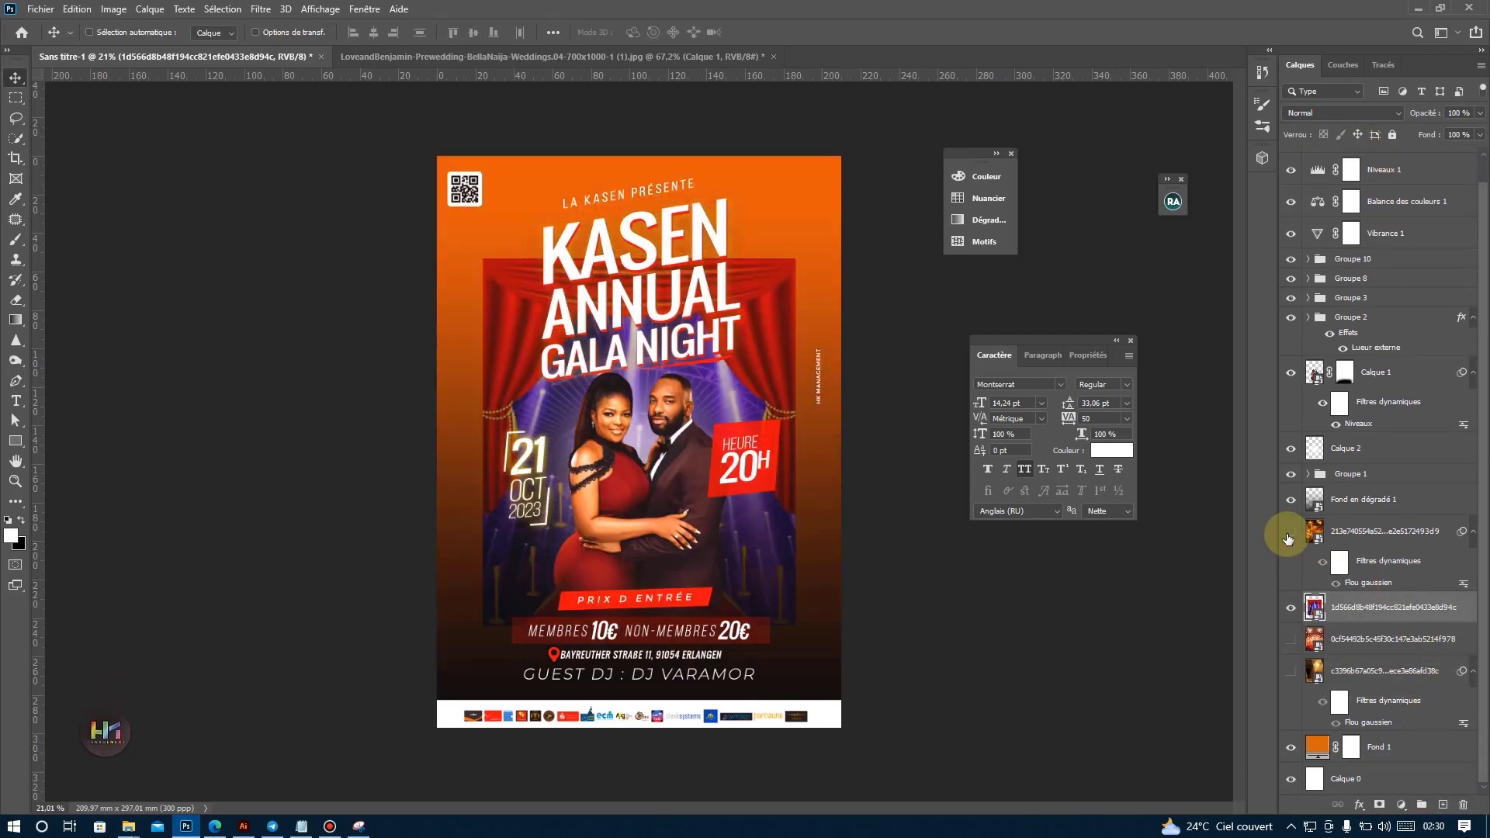
pyautogui.click(1291, 607)
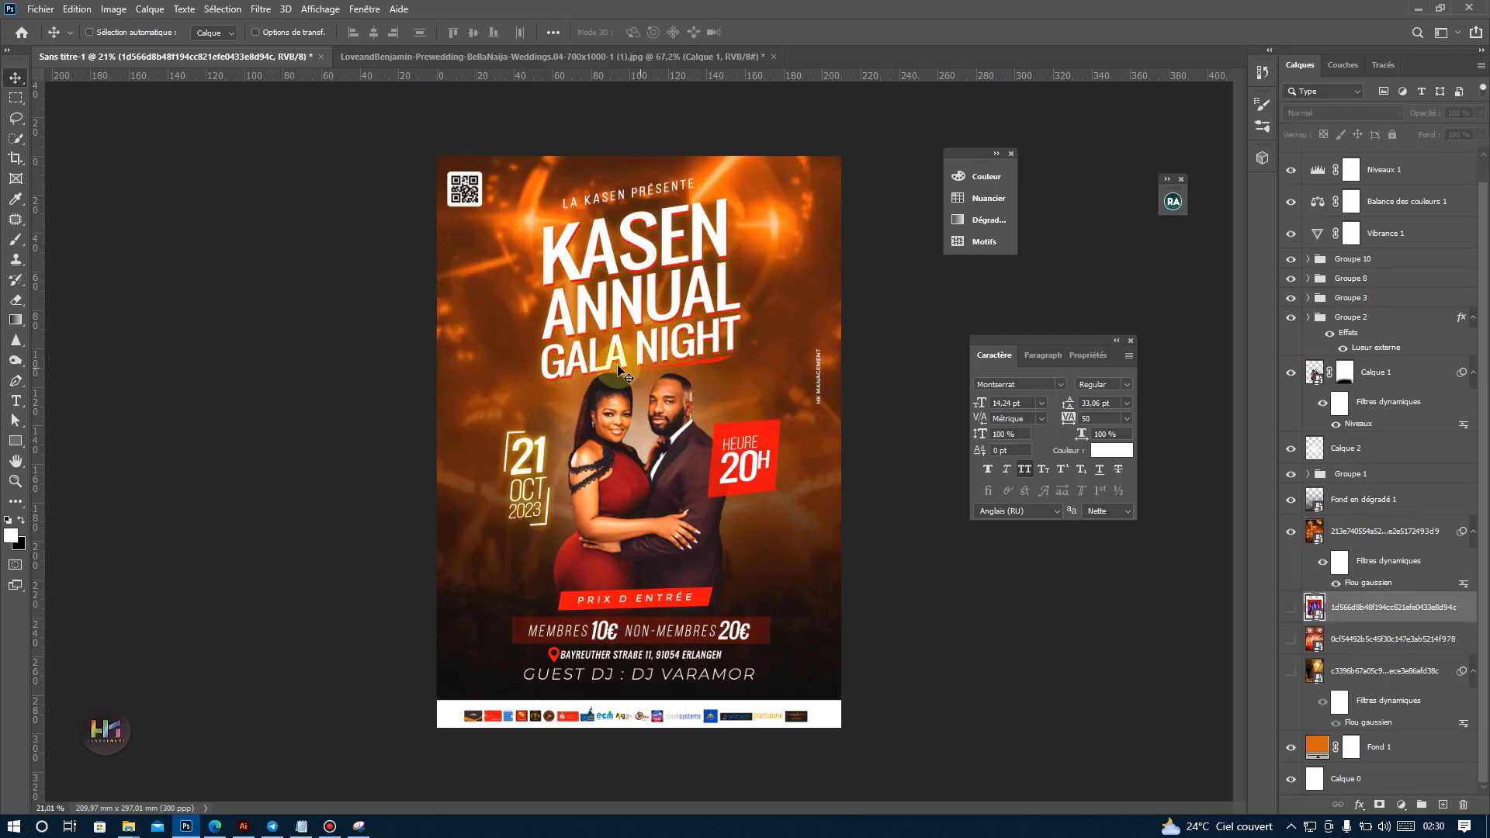
pyautogui.scroll(2, 618, 237)
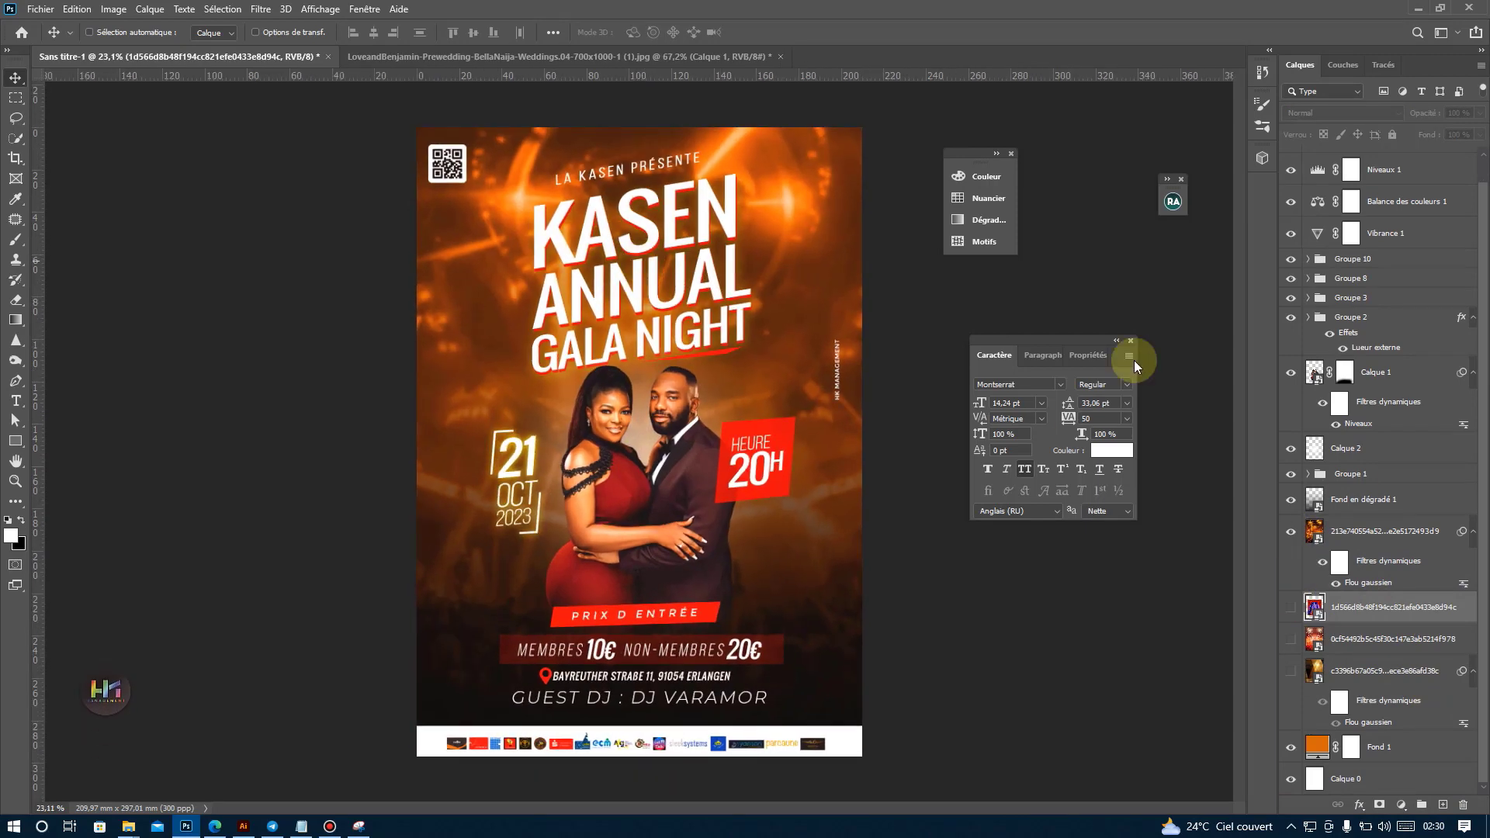
pyautogui.click(1292, 531)
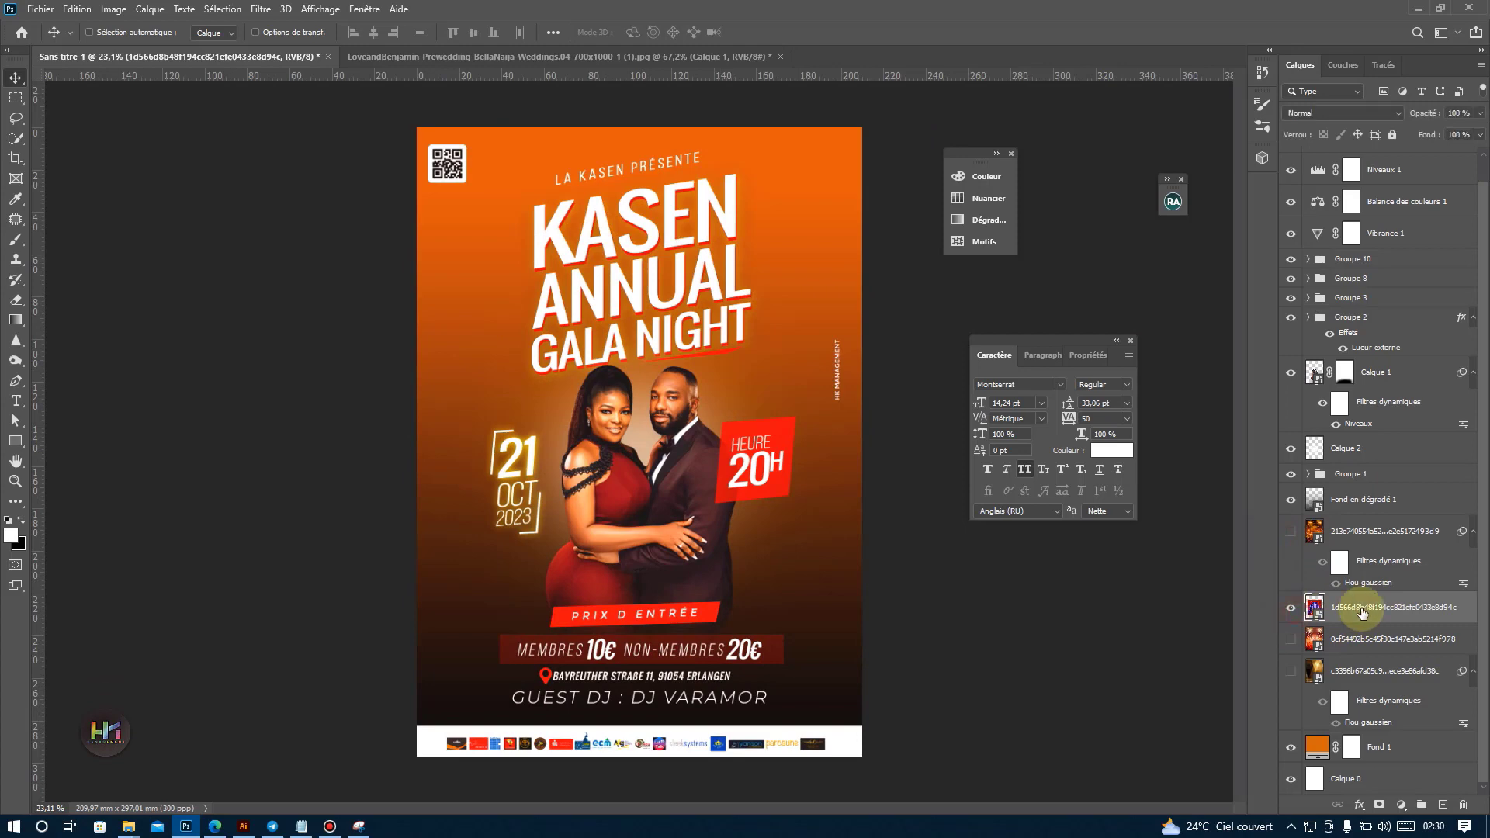
pyautogui.click(1291, 608)
# Enlarge the curtain image with Free Transform until it covers the whole poster background.
pyautogui.hotkey('ctrl', 't')
pyautogui.moveTo(639, 240); pyautogui.dragTo(640, 36)
pyautogui.moveTo(639, 644); pyautogui.dragTo(636, 754)
pyautogui.press('Return')
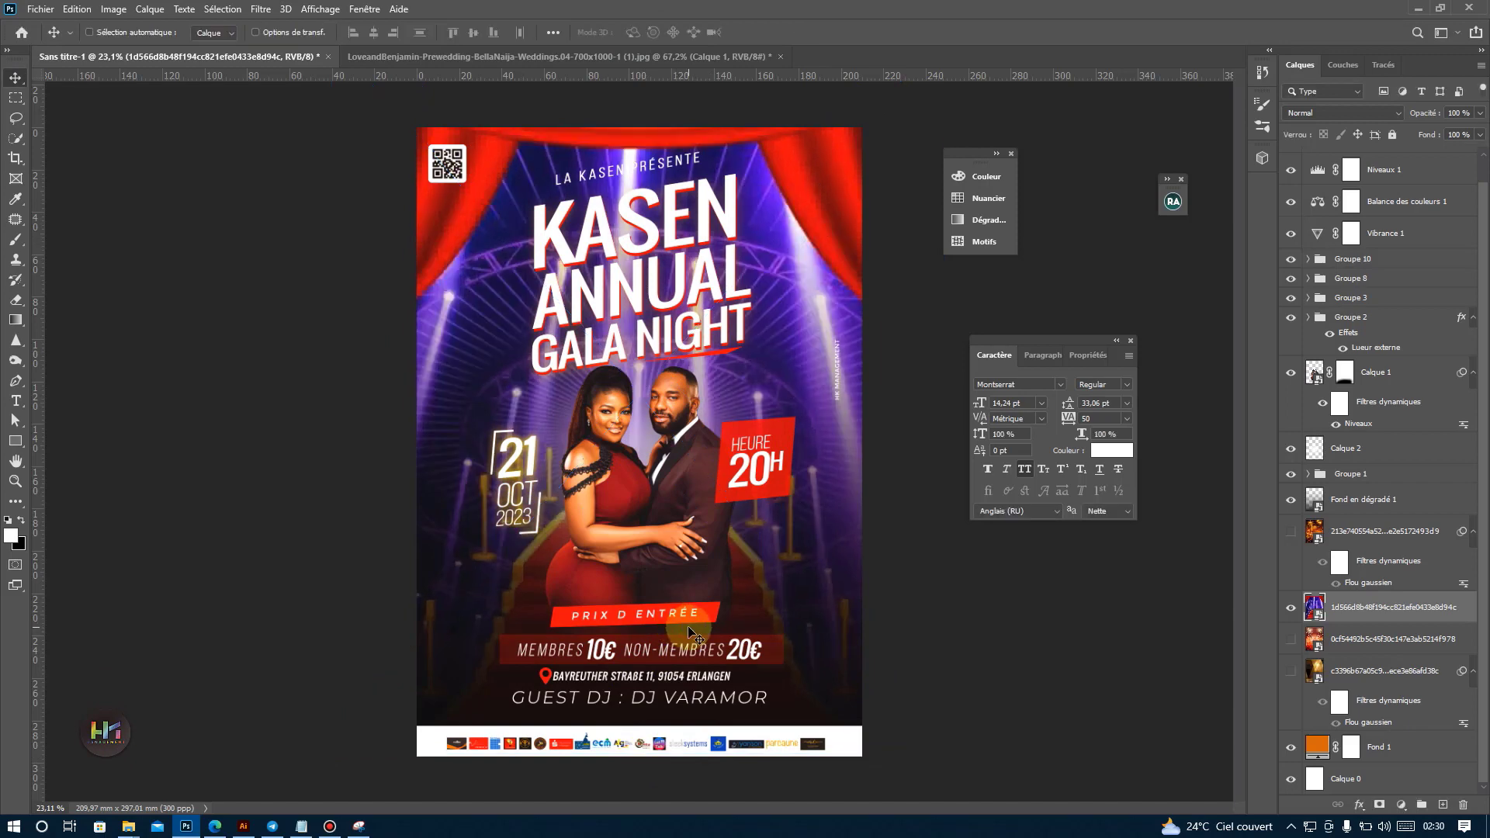
# Apply a Gaussian blur with a radius of 36,0 pixels to the curtain image.
pyautogui.click(261, 9)
pyautogui.moveTo(270, 229)
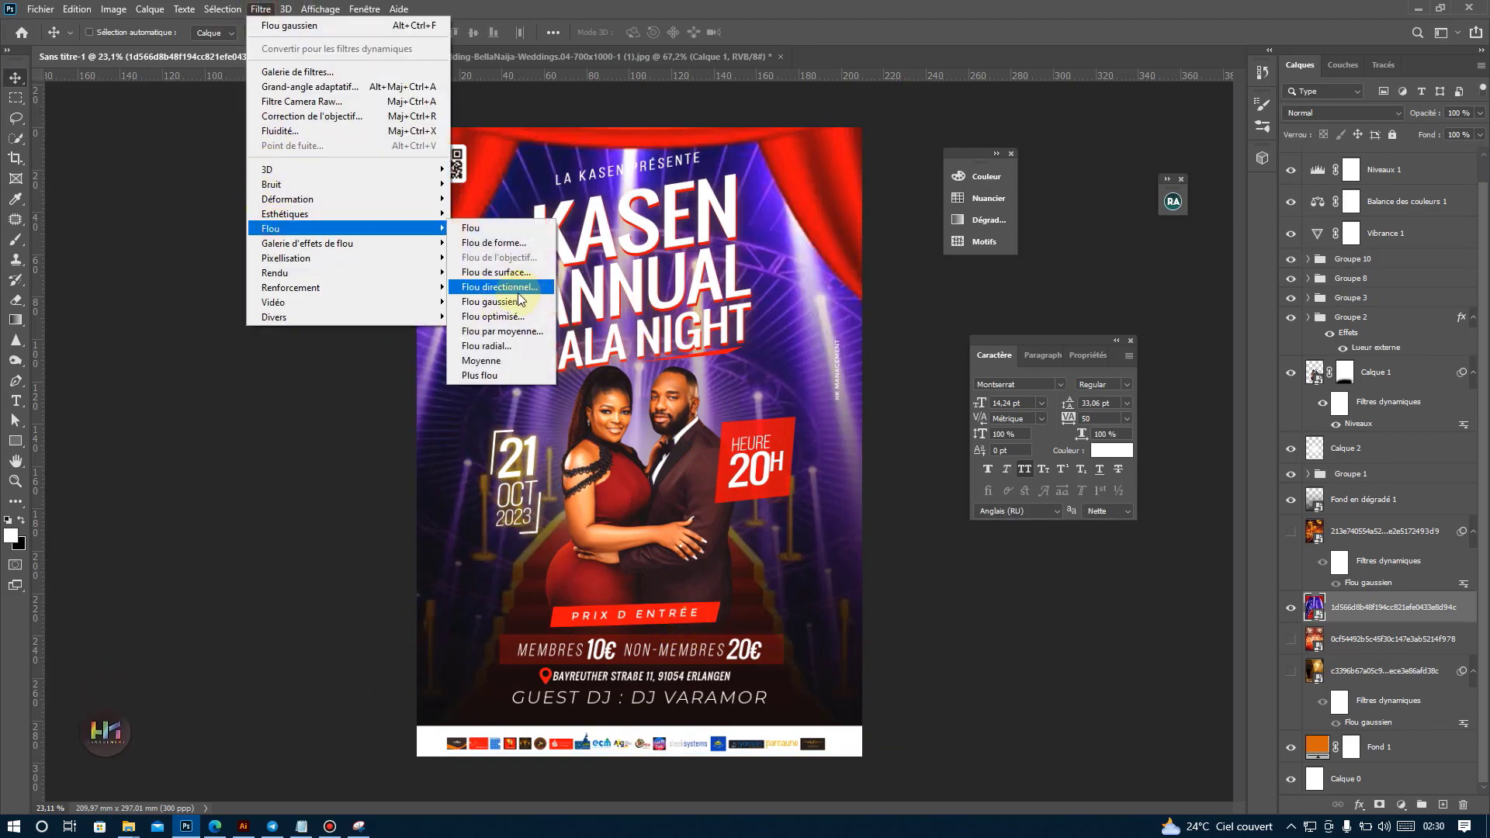
pyautogui.click(496, 287)
pyautogui.click(1146, 418)
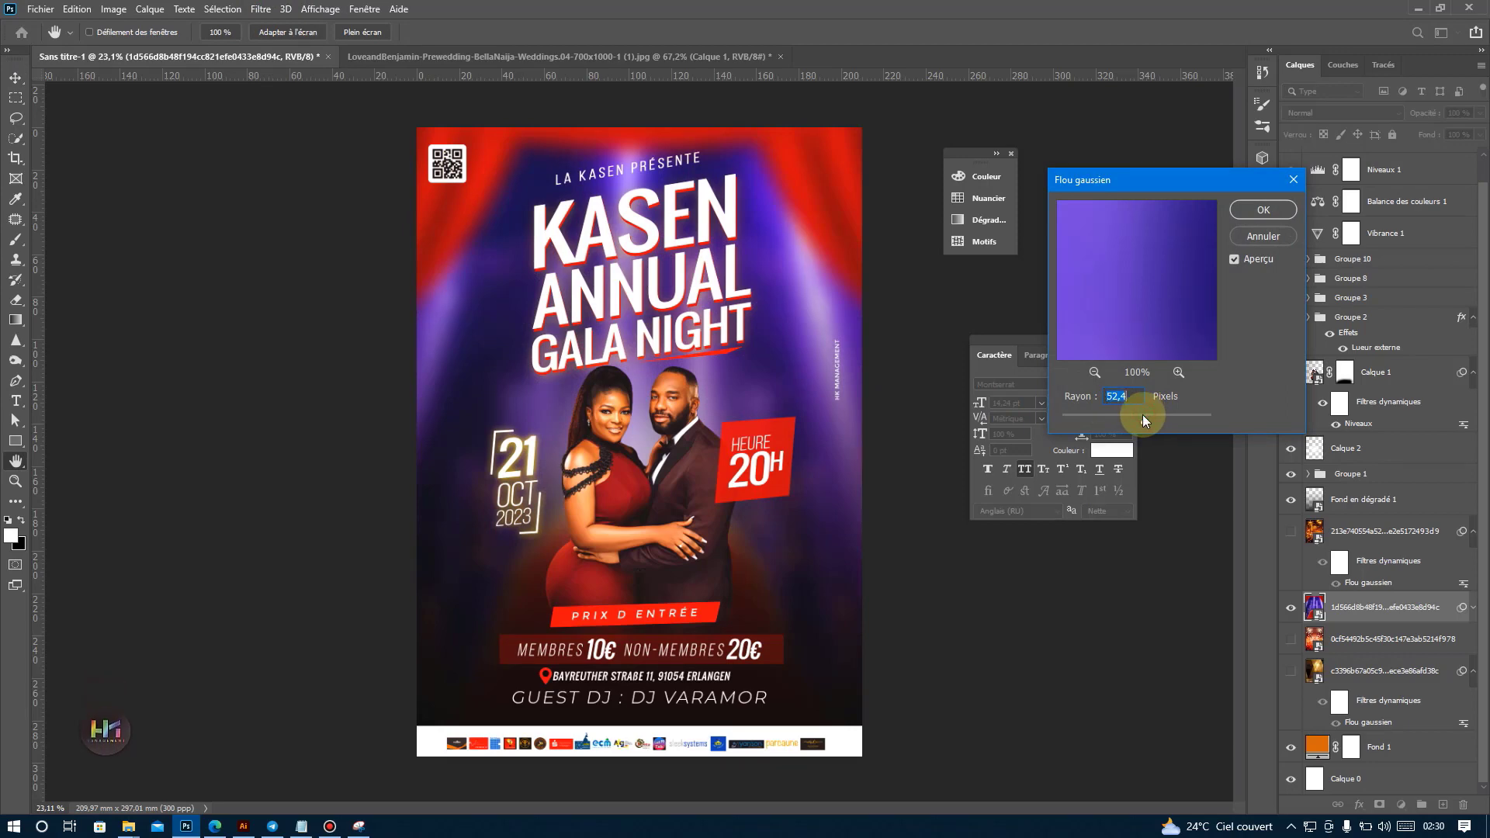
pyautogui.moveTo(1142, 414); pyautogui.dragTo(1138, 414)
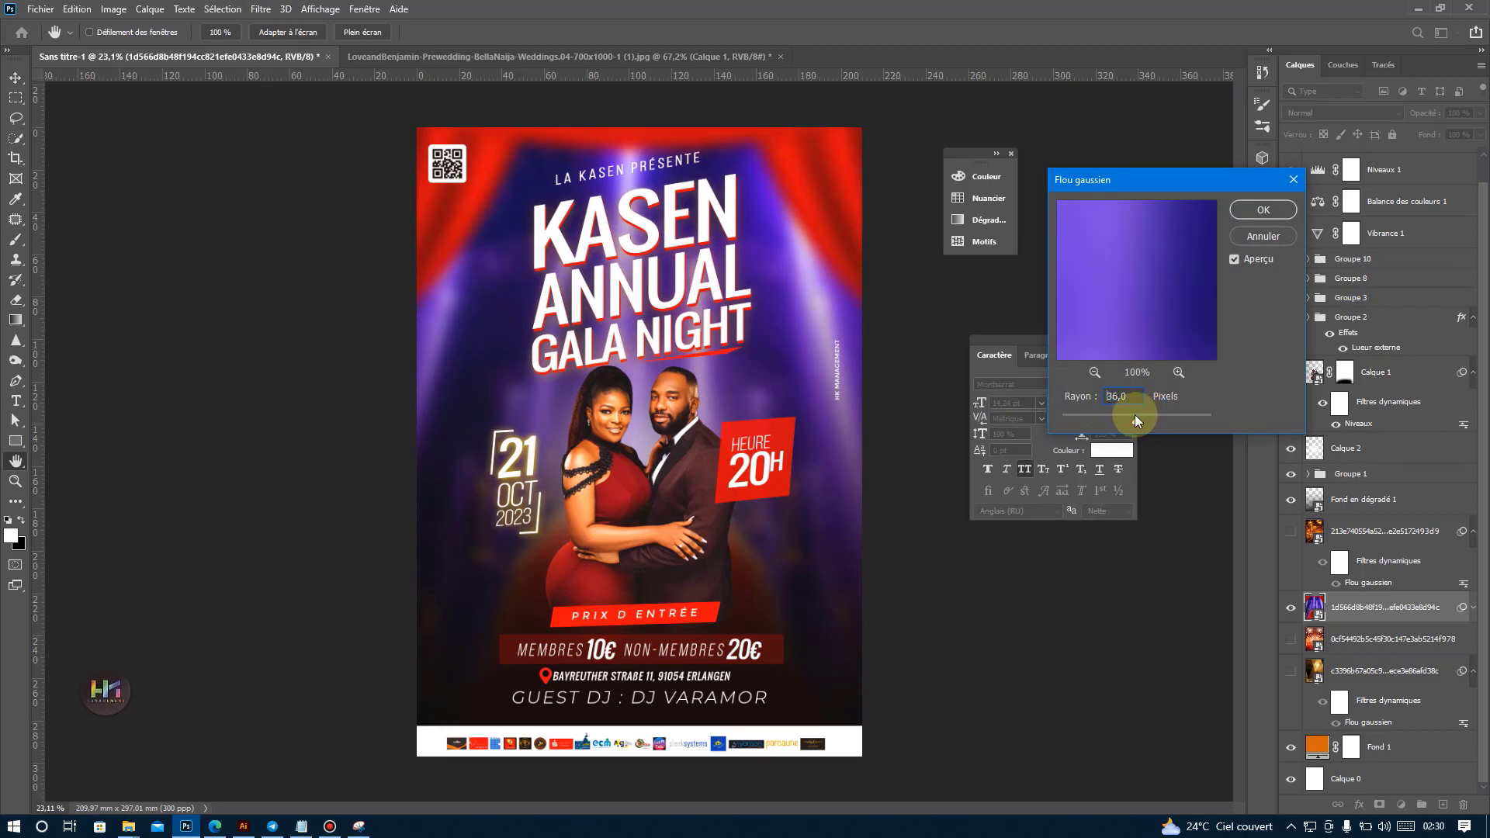
pyautogui.click(1263, 210)
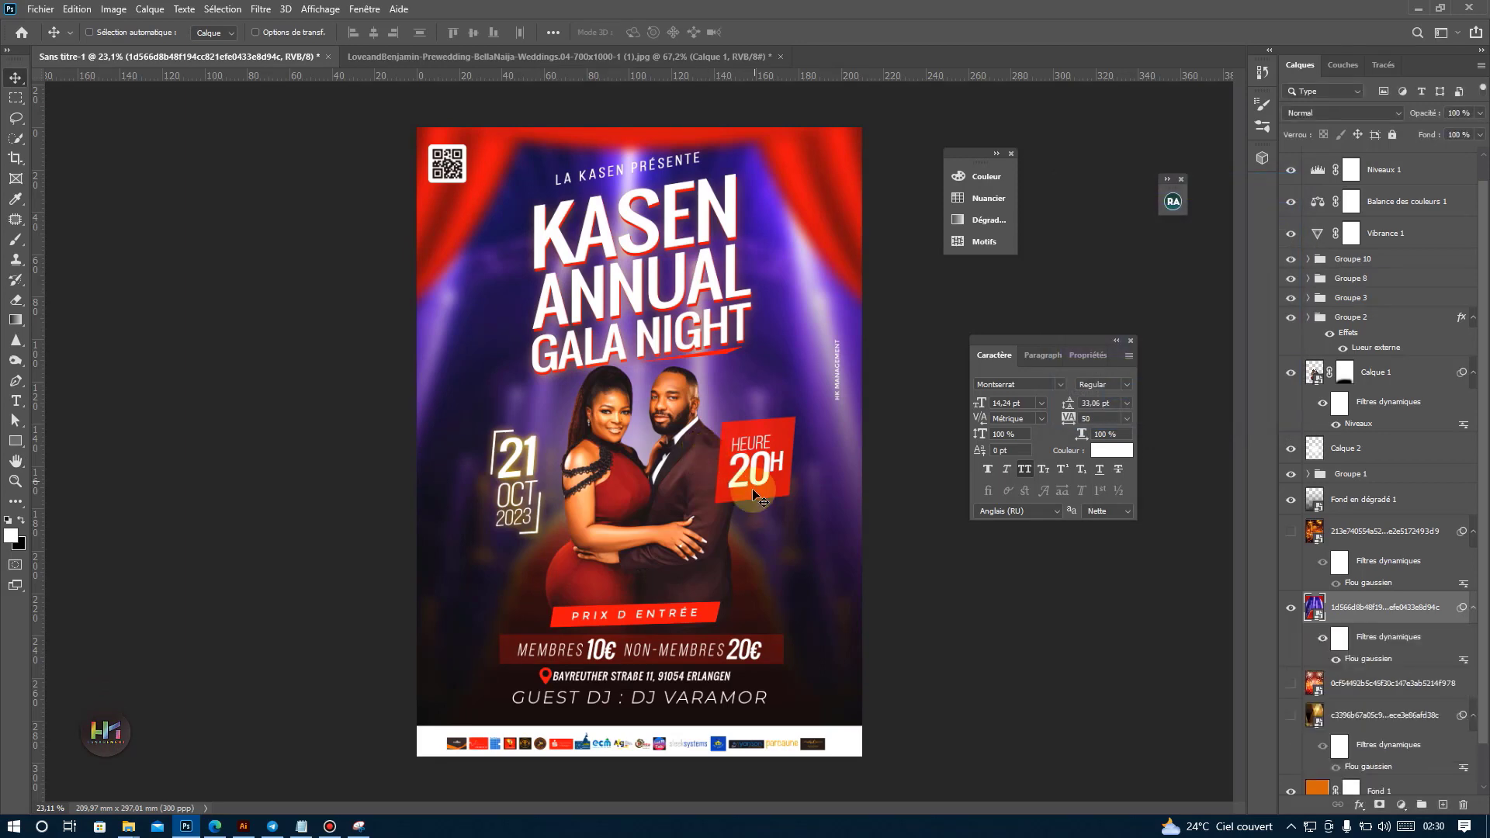
# Hide the orange Fond 1 and add a black (#000000) solid colour fill layer just above Calque 0.
pyautogui.moveTo(753, 455); pyautogui.dragTo(757, 438)
pyautogui.scroll(-2, 700, 357)
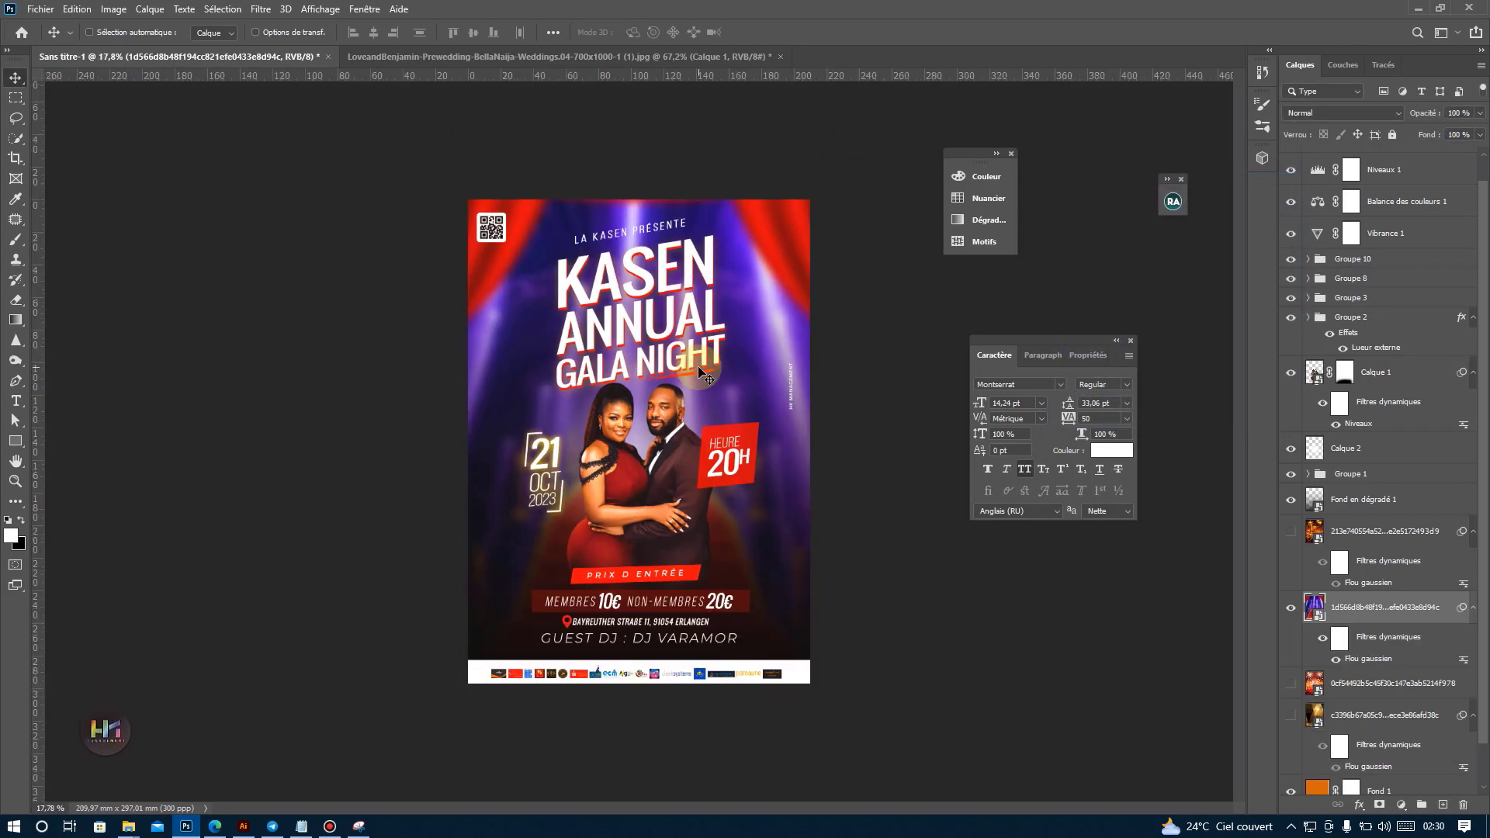
pyautogui.scroll(2, 724, 133)
pyautogui.scroll(-1, 733, 151)
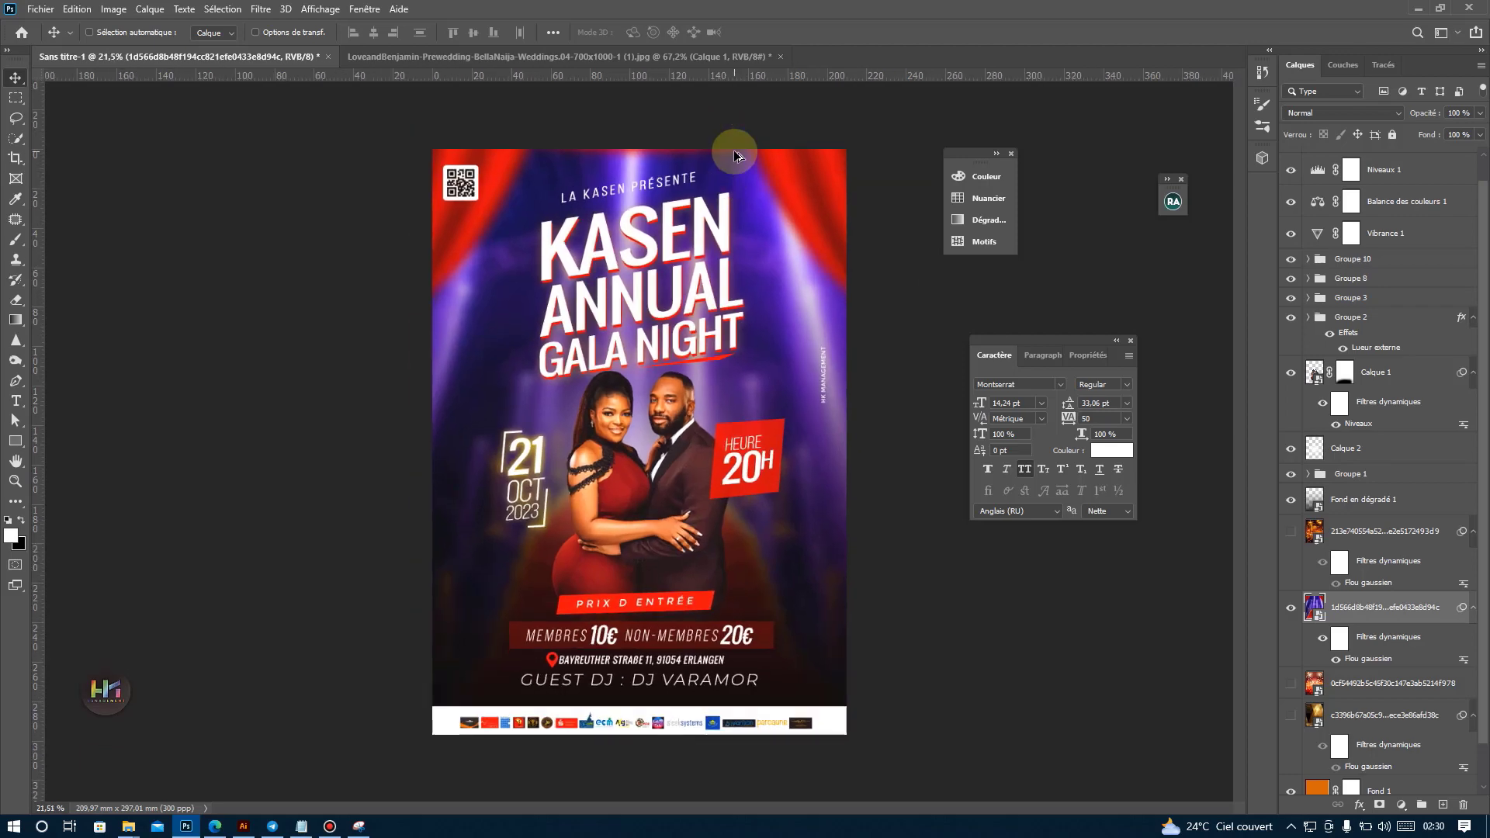
pyautogui.scroll(1, 740, 133)
pyautogui.scroll(-1, 1324, 757)
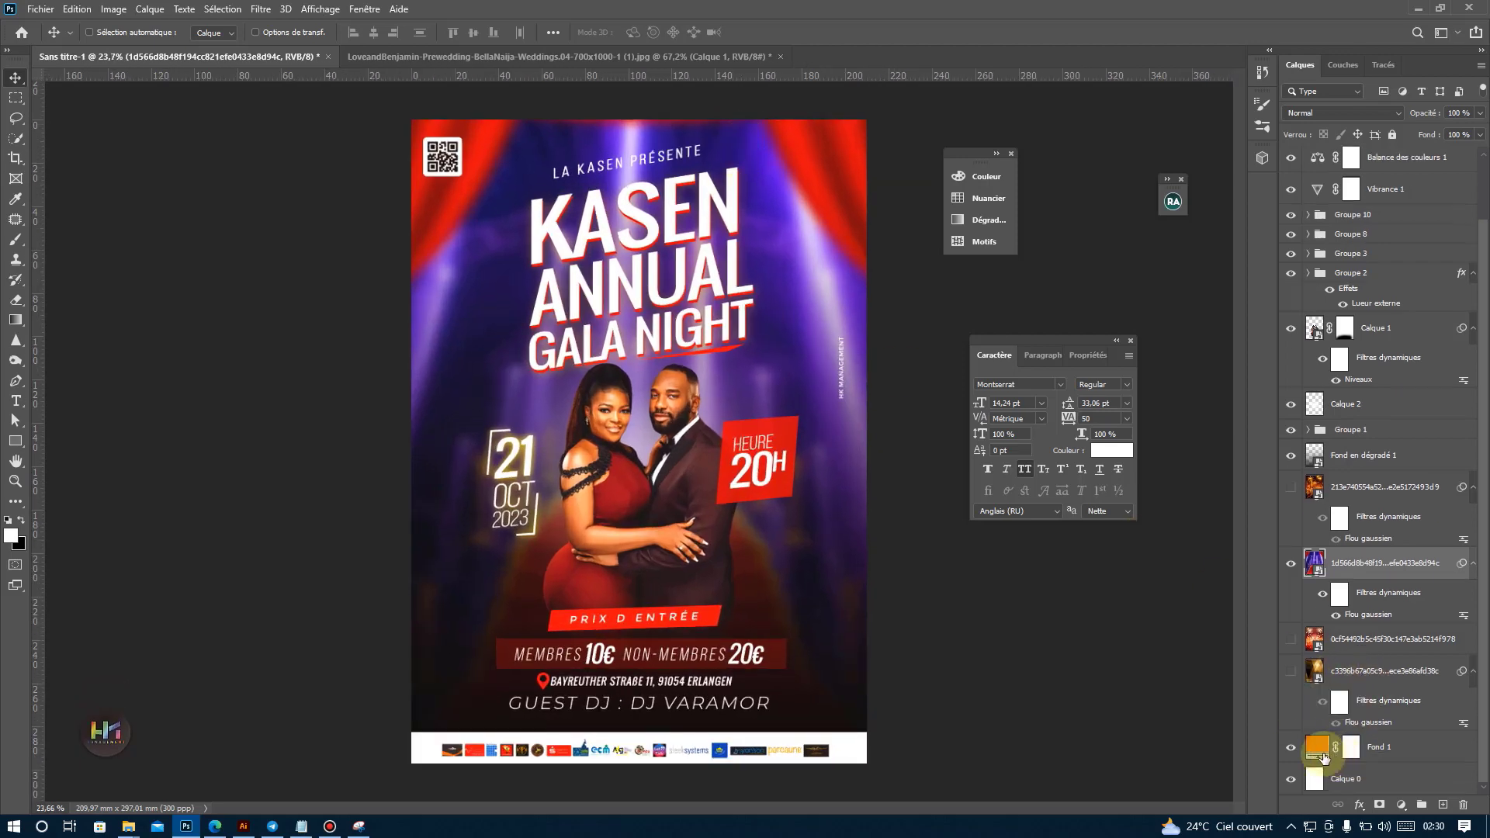
pyautogui.click(1351, 779)
pyautogui.click(1401, 804)
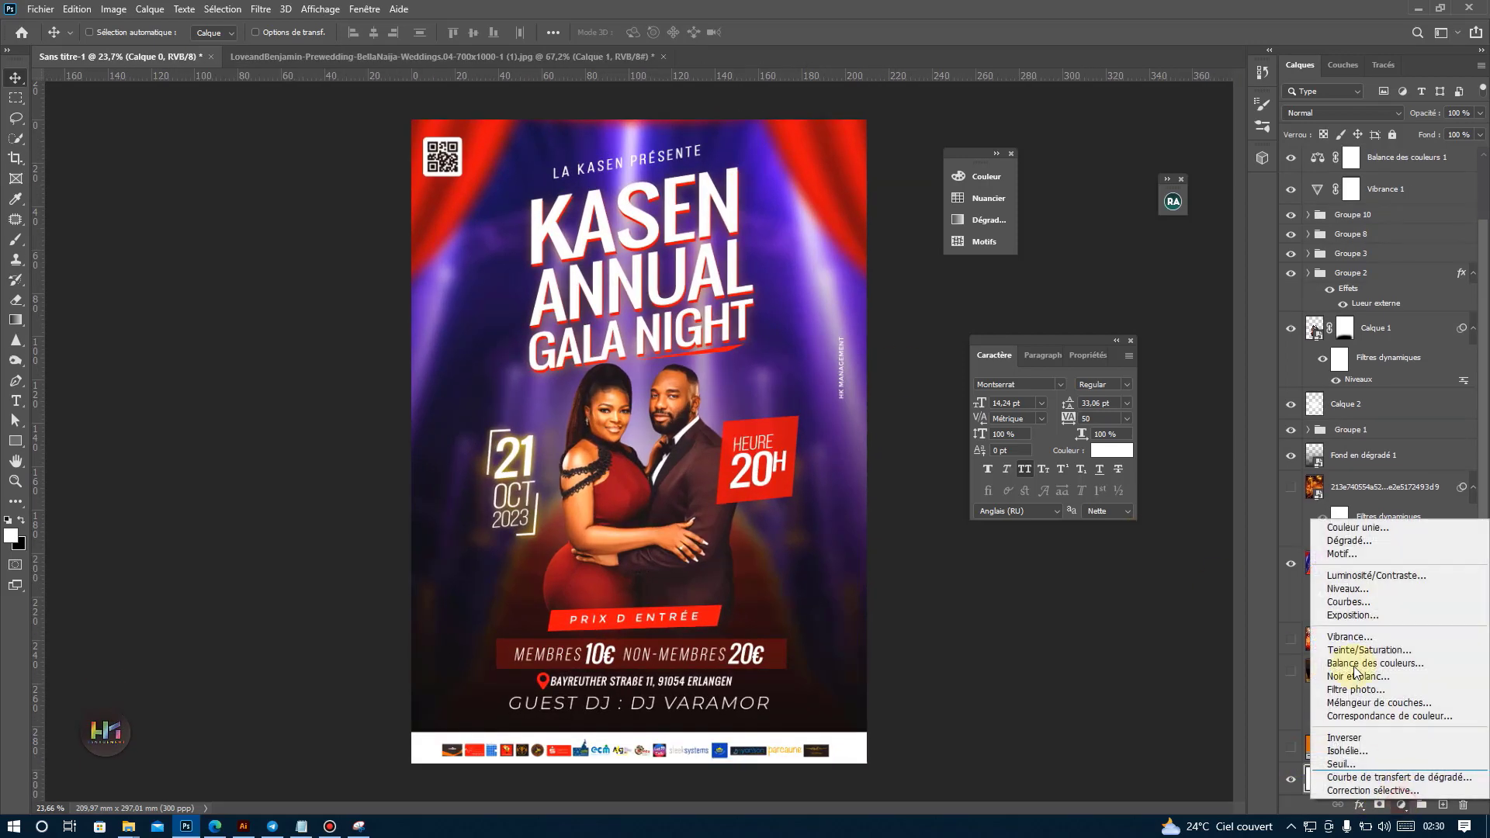
pyautogui.click(1357, 536)
pyautogui.click(1172, 449)
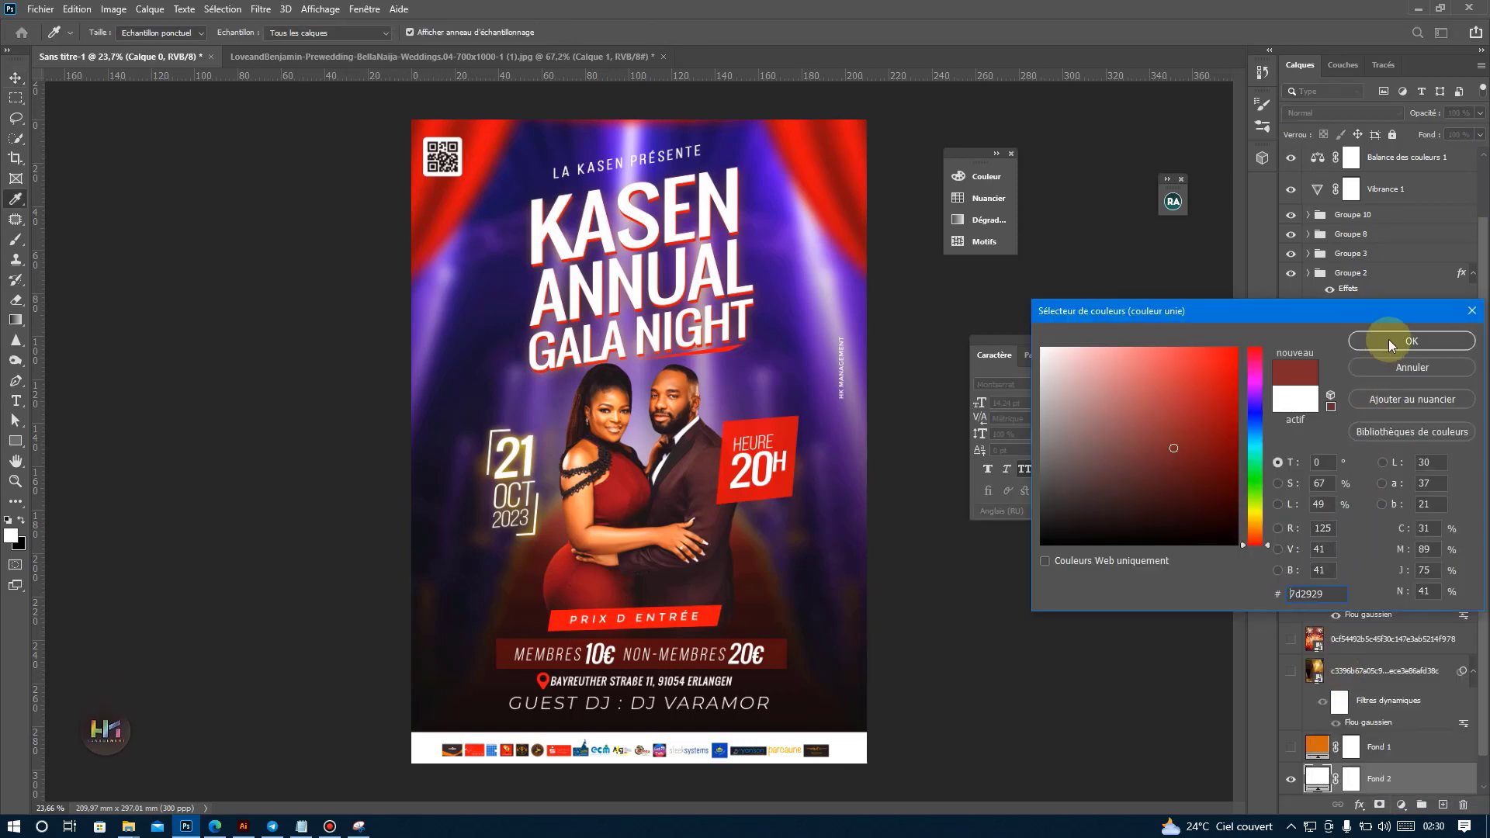
pyautogui.moveTo(1204, 489); pyautogui.dragTo(1265, 579)
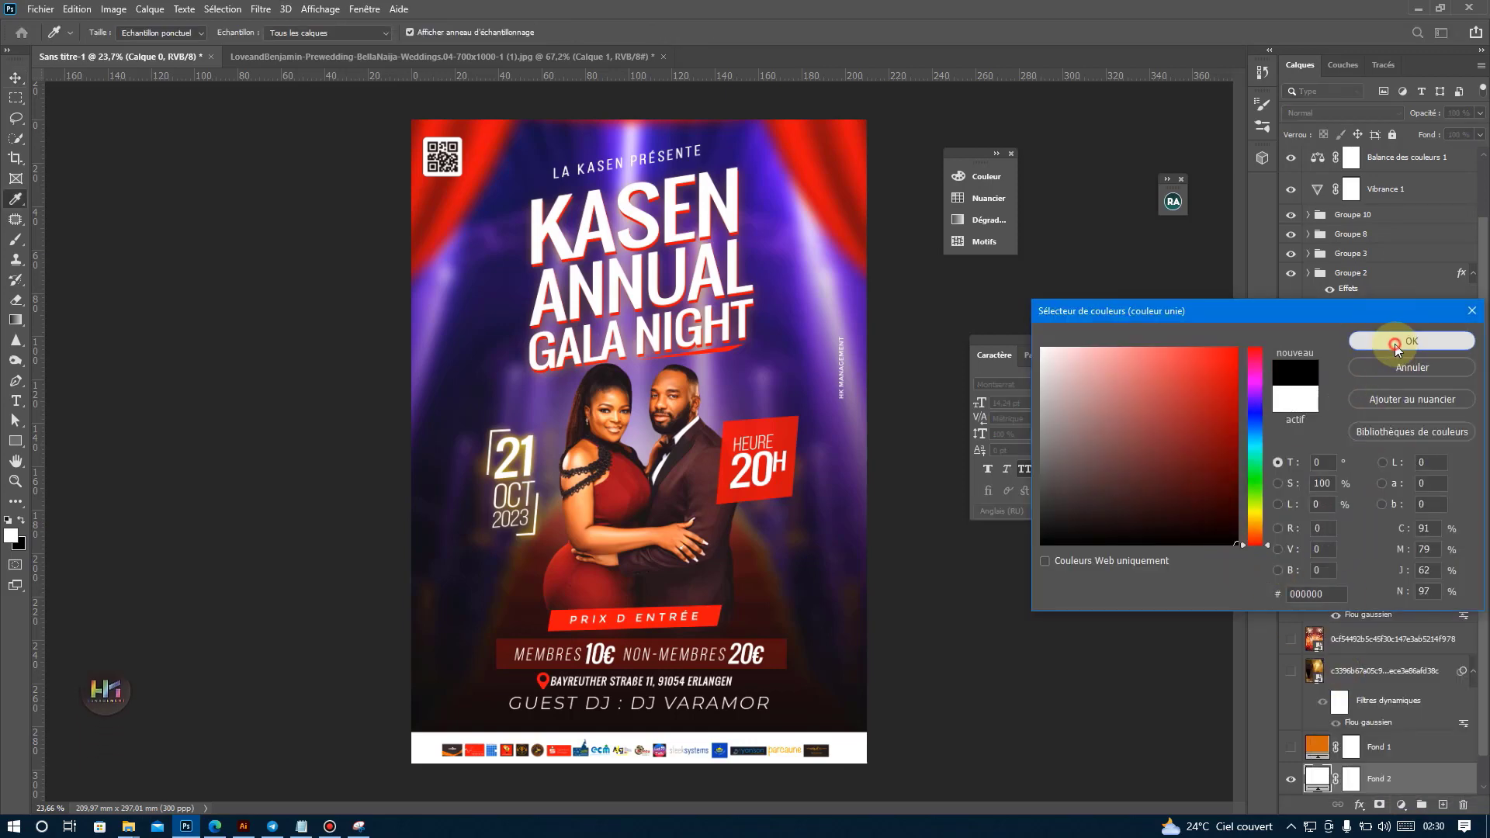
pyautogui.click(1397, 342)
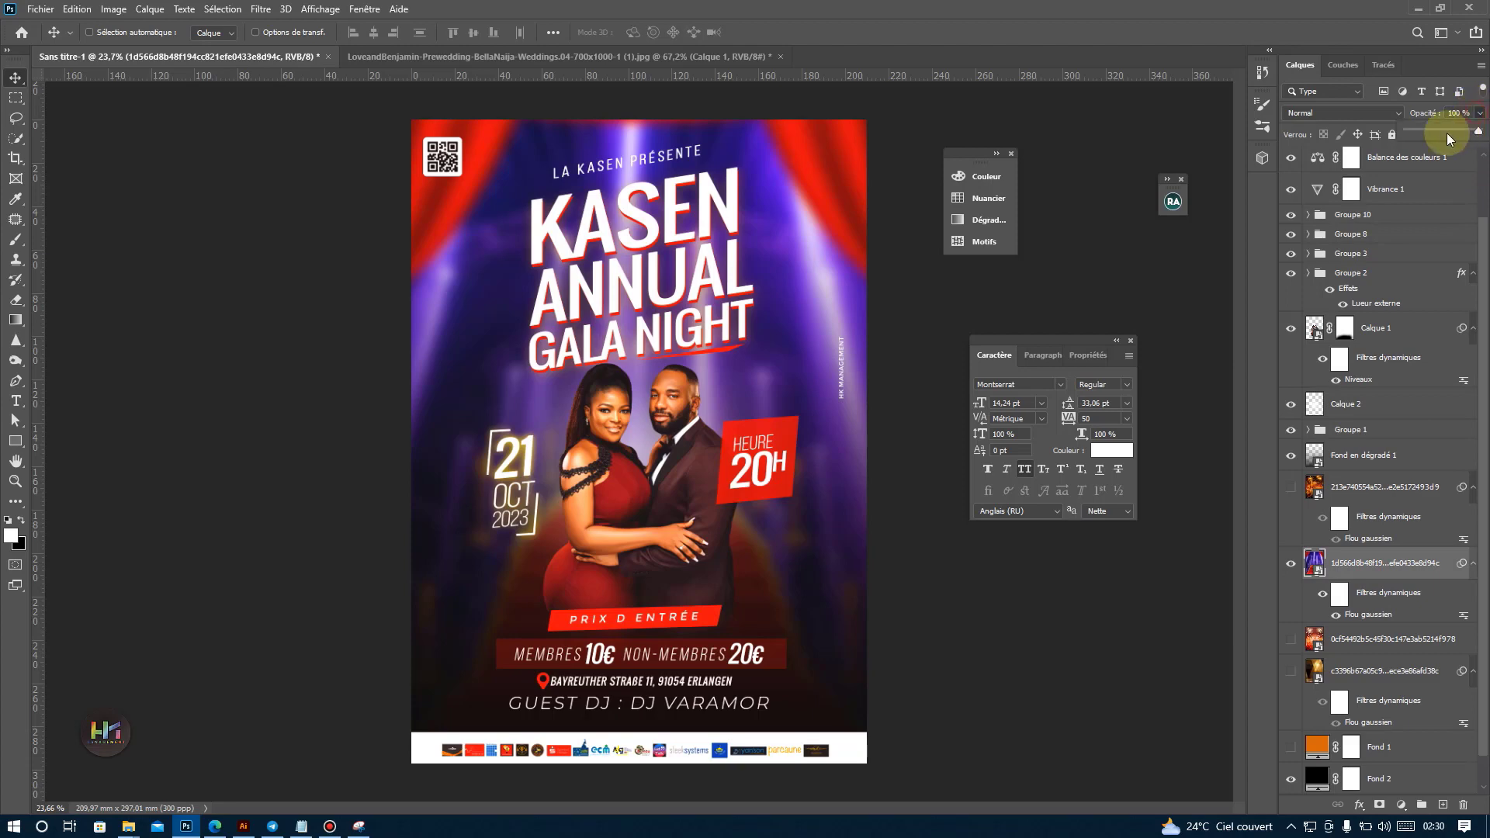
# Keep the curtain layer's opacity at 100% and examine the poster with the curtain background at several zoom levels.
pyautogui.moveTo(1446, 132); pyautogui.dragTo(1478, 134)
pyautogui.moveTo(654, 421); pyautogui.dragTo(652, 447)
pyautogui.hotkey('ctrl', '-')
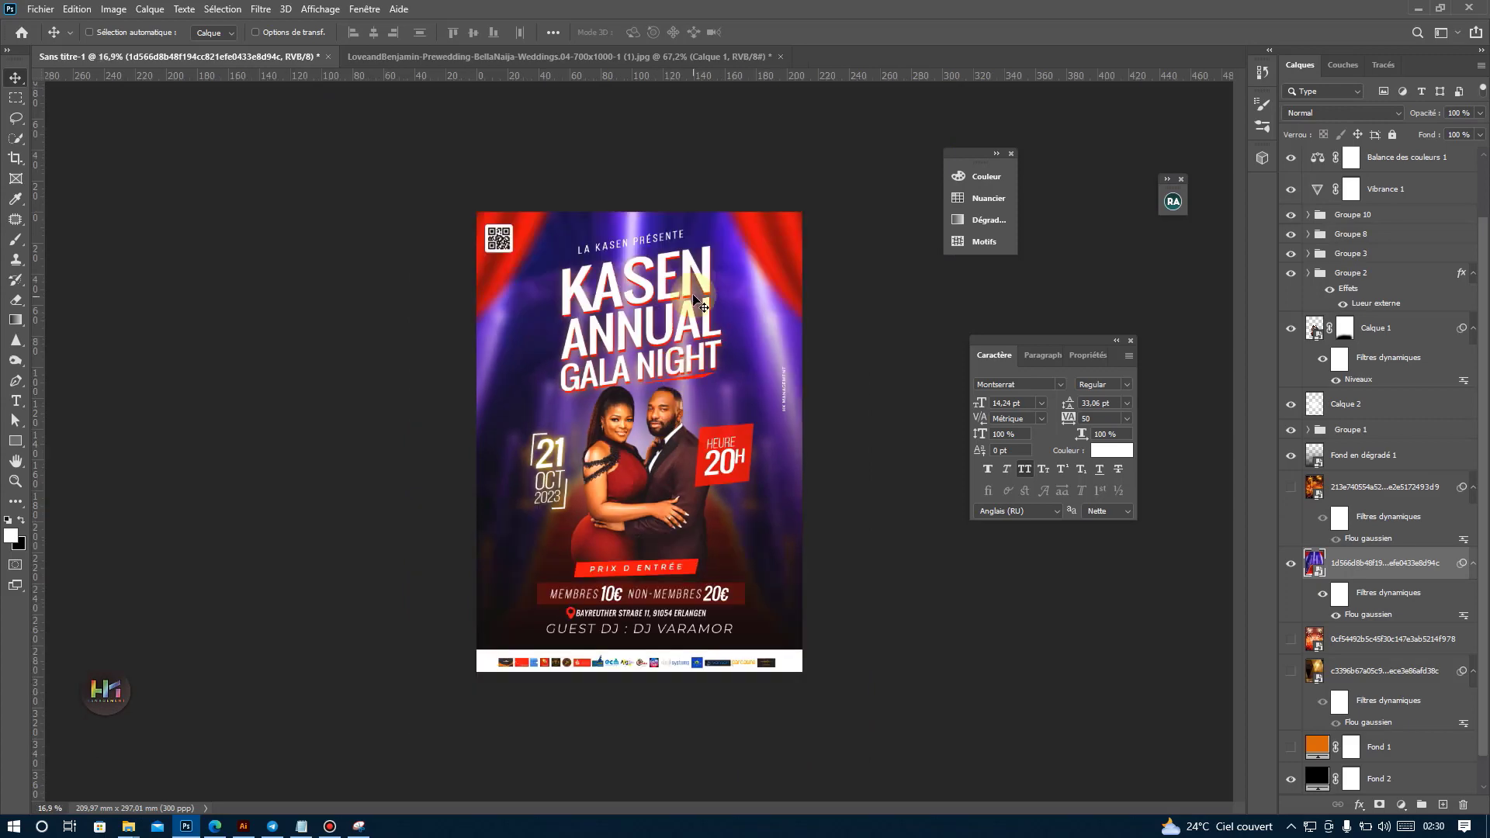
pyautogui.hotkey('ctrl', '+')
pyautogui.moveTo(709, 263)
pyautogui.mouseDown()
pyautogui.moveTo(701, 289)
pyautogui.moveTo(703, 276)
pyautogui.mouseUp()
pyautogui.scroll(3, 703, 277)
pyautogui.scroll(-4, 670, 334)
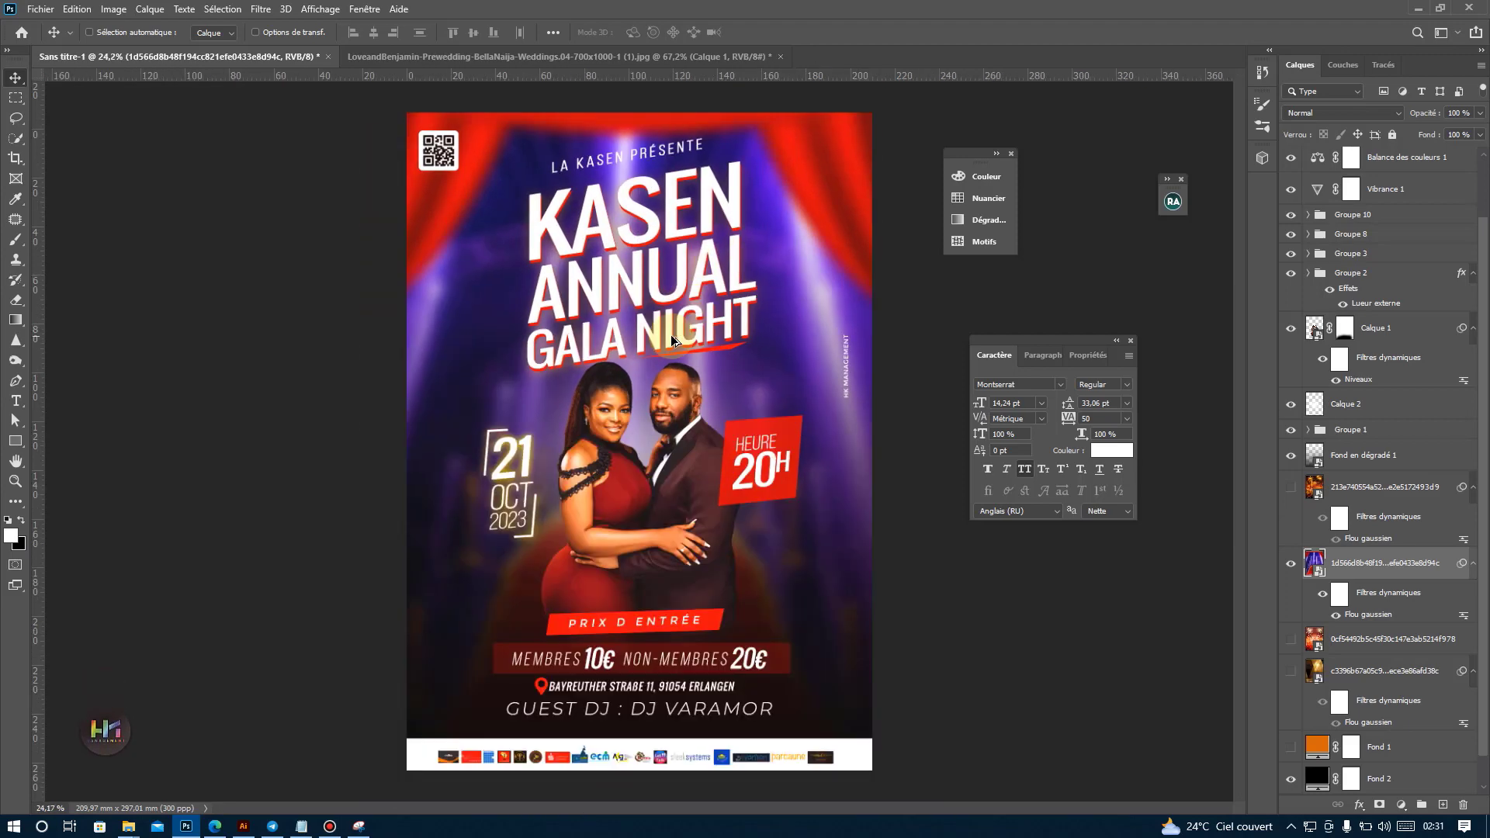
pyautogui.scroll(1, 719, 404)
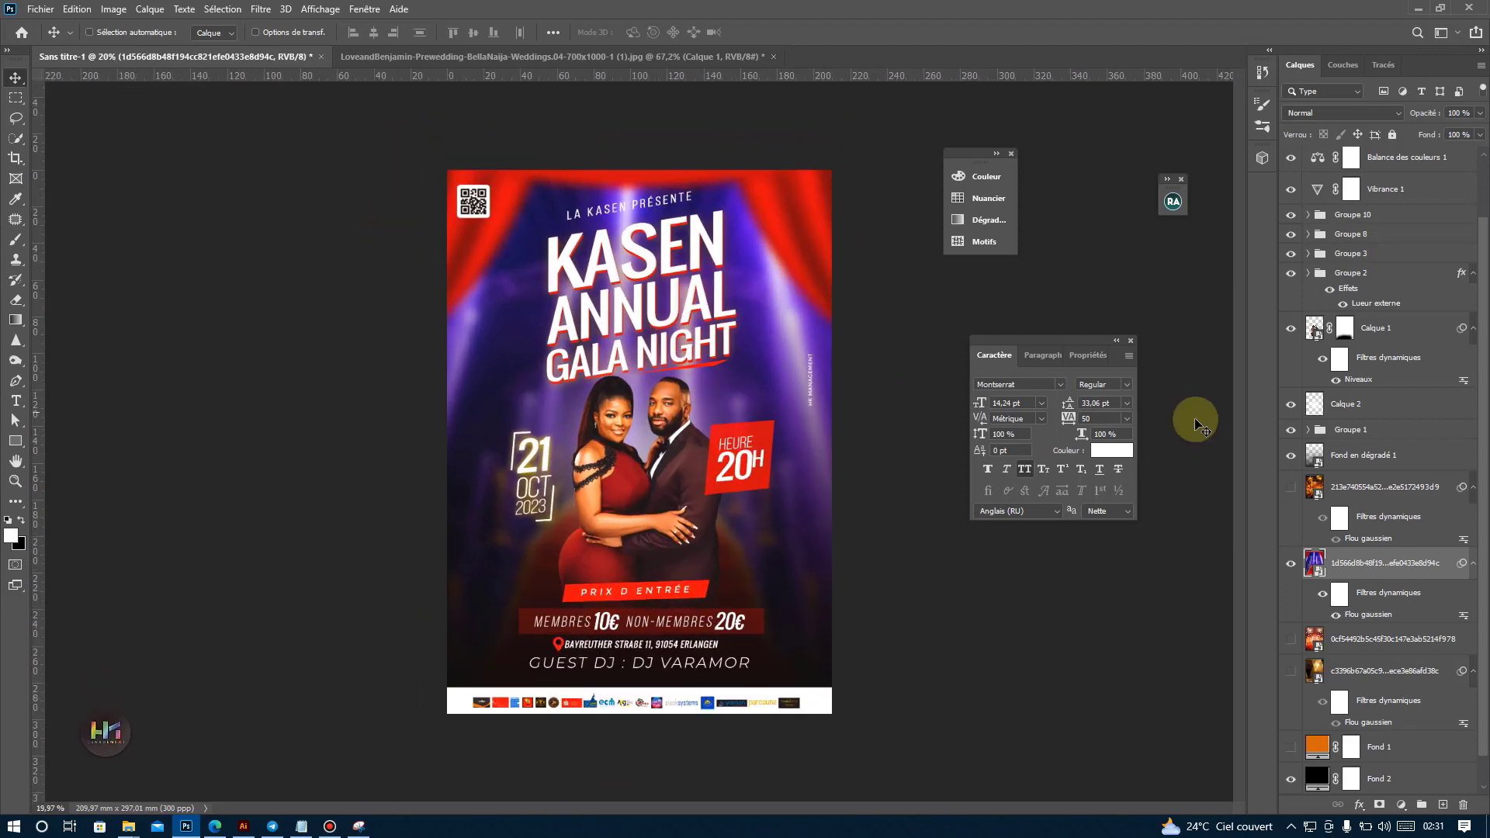
# Restore the orange background by hiding the curtain image and Fond 2 and showing Fond 1 and the 213e740554a52… layer.
pyautogui.click(1291, 565)
pyautogui.click(1291, 778)
pyautogui.click(1291, 746)
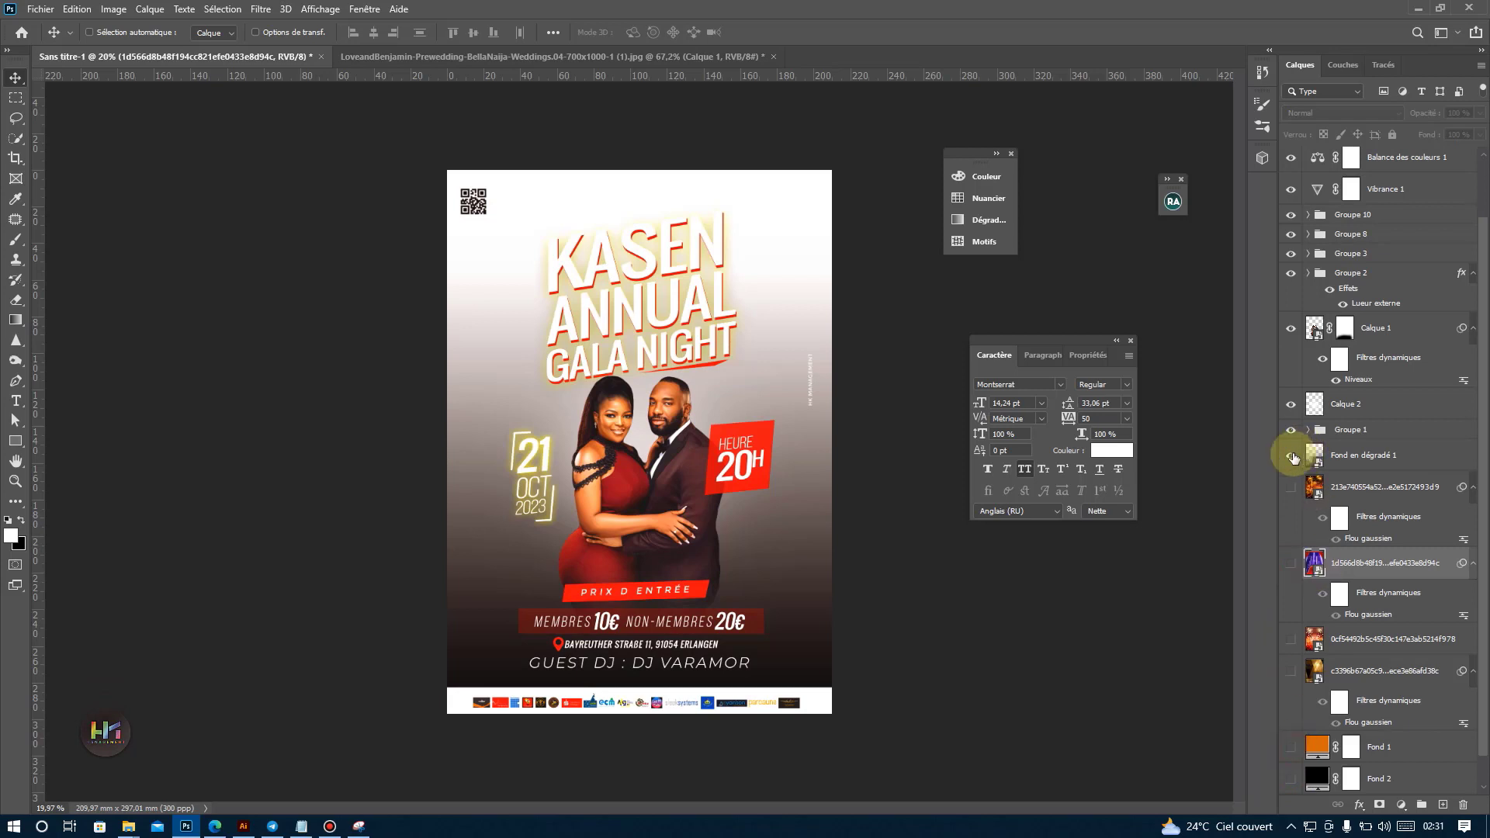
pyautogui.click(1291, 487)
# Lower the opacity of the 213e740554a52… background layer to 71%.
pyautogui.click(1338, 488)
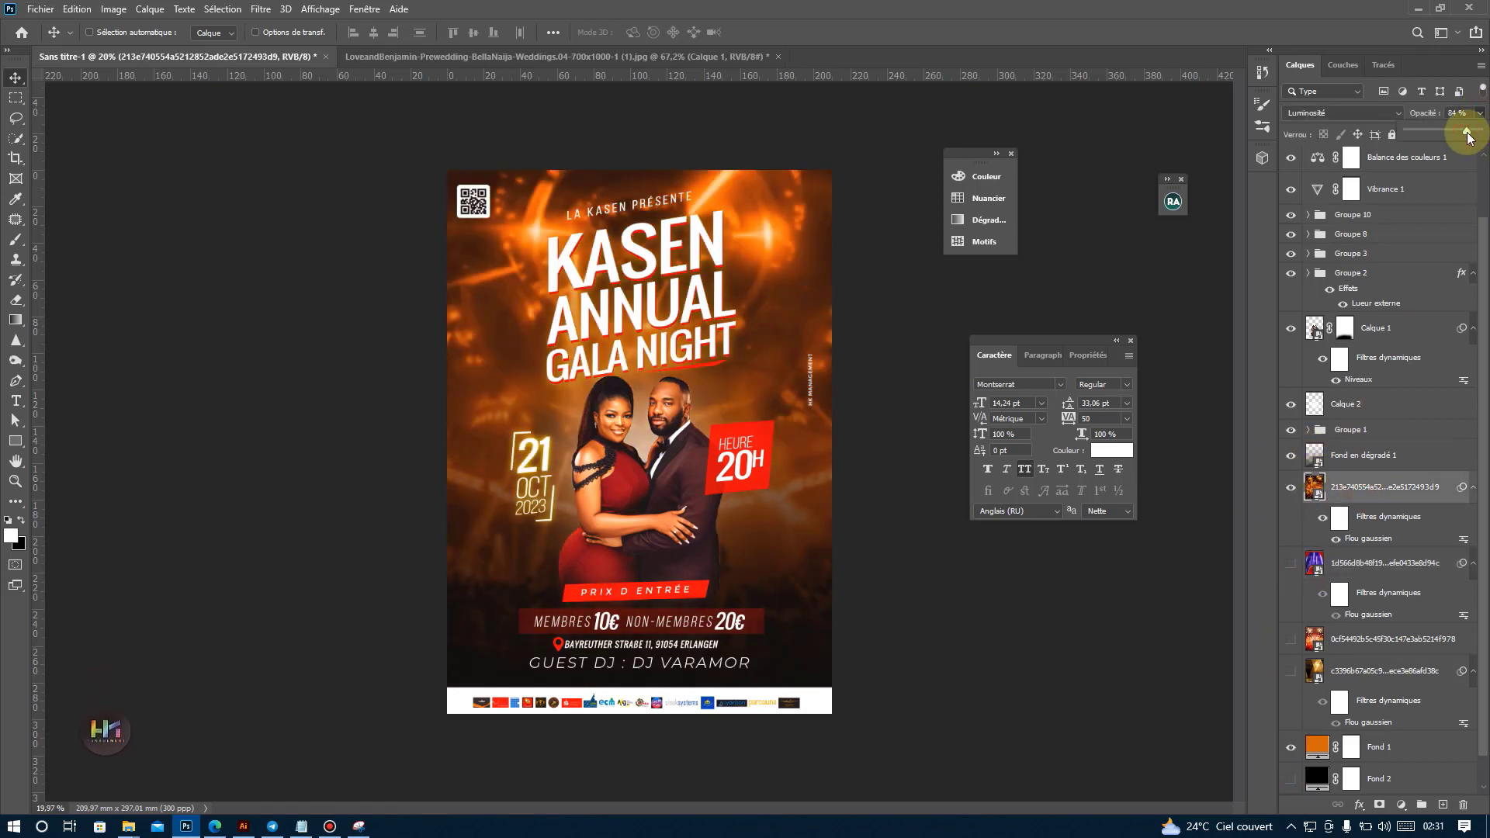
pyautogui.moveTo(1465, 134); pyautogui.dragTo(1458, 132)
pyautogui.scroll(2, 654, 178)
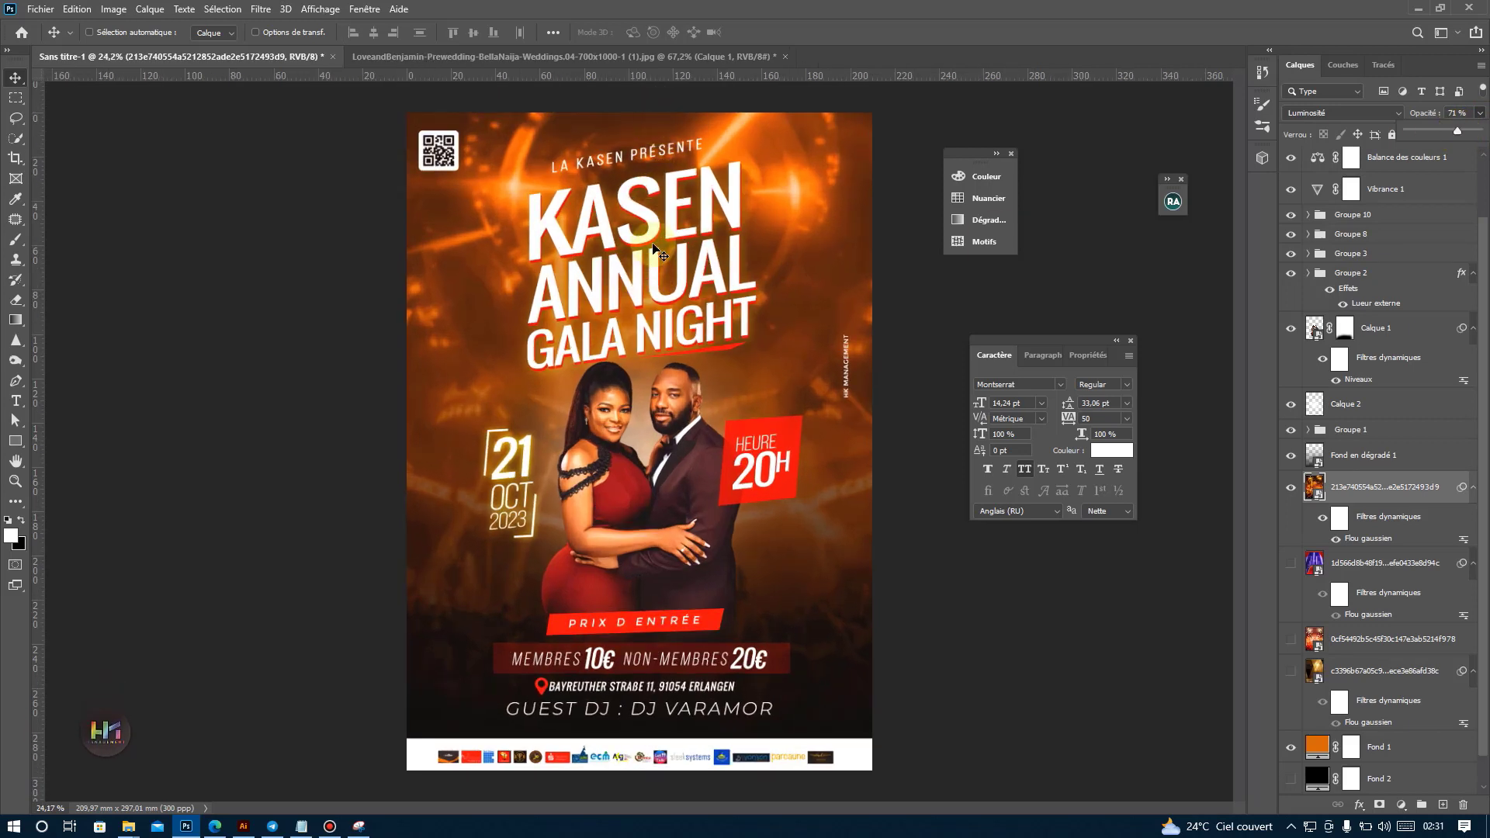
# Switch to Edge to view the complete Photoshop and Illustrator training pages, and return to Photoshop.
pyautogui.click(216, 829)
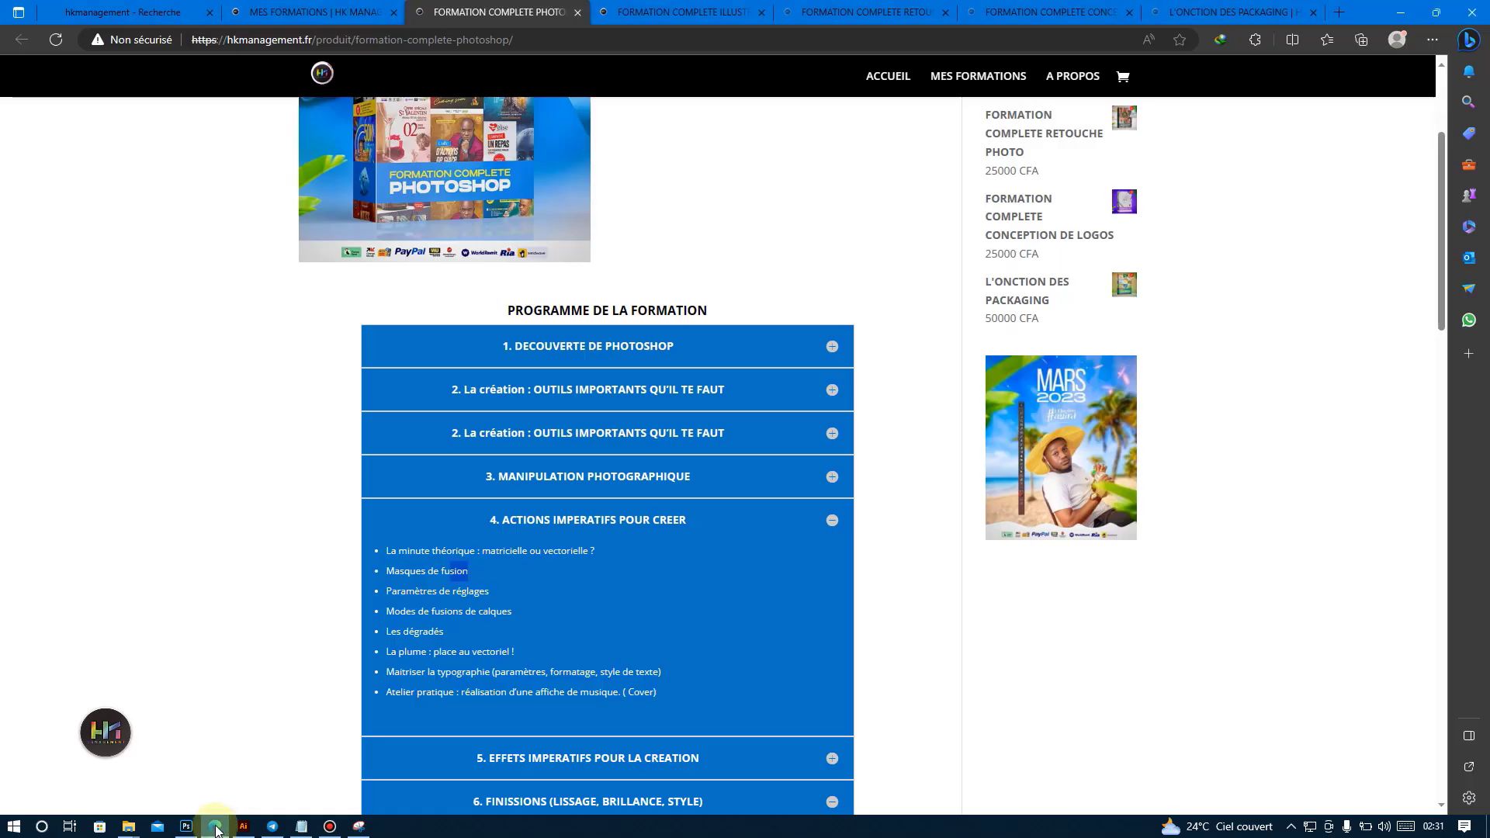
pyautogui.scroll(3, 697, 256)
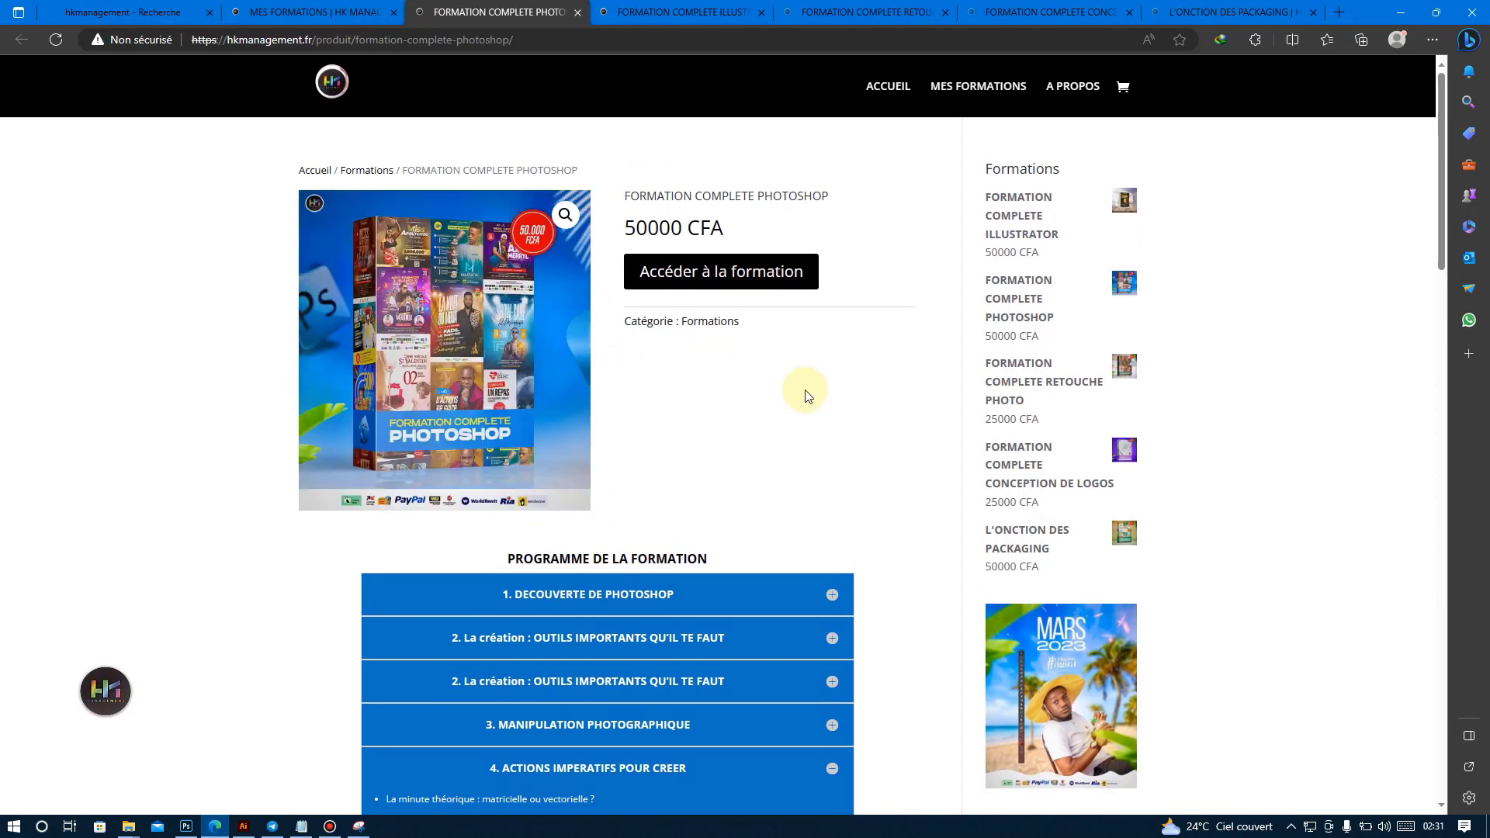
pyautogui.click(668, 11)
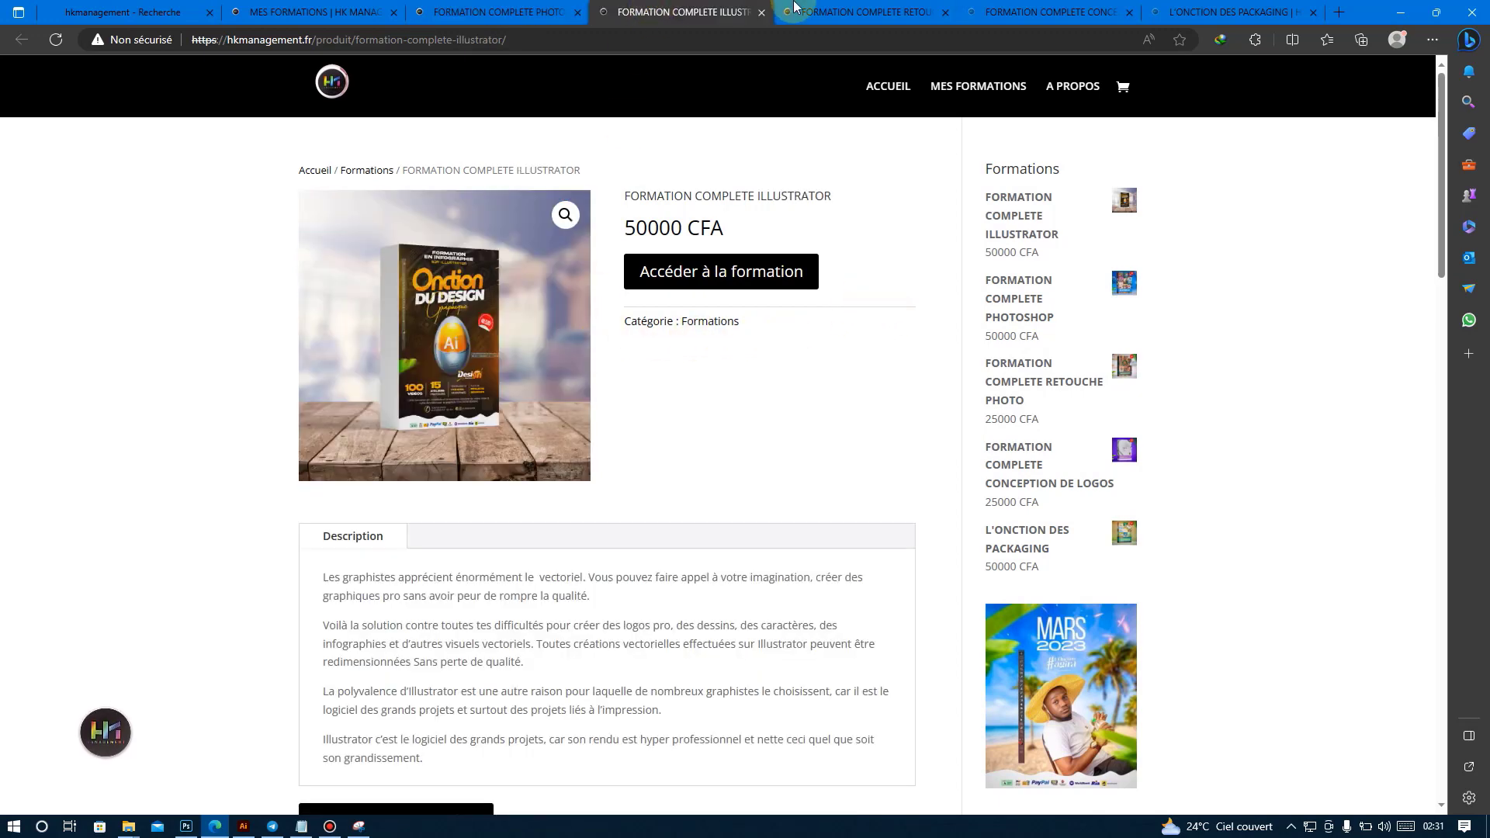
pyautogui.click(309, 826)
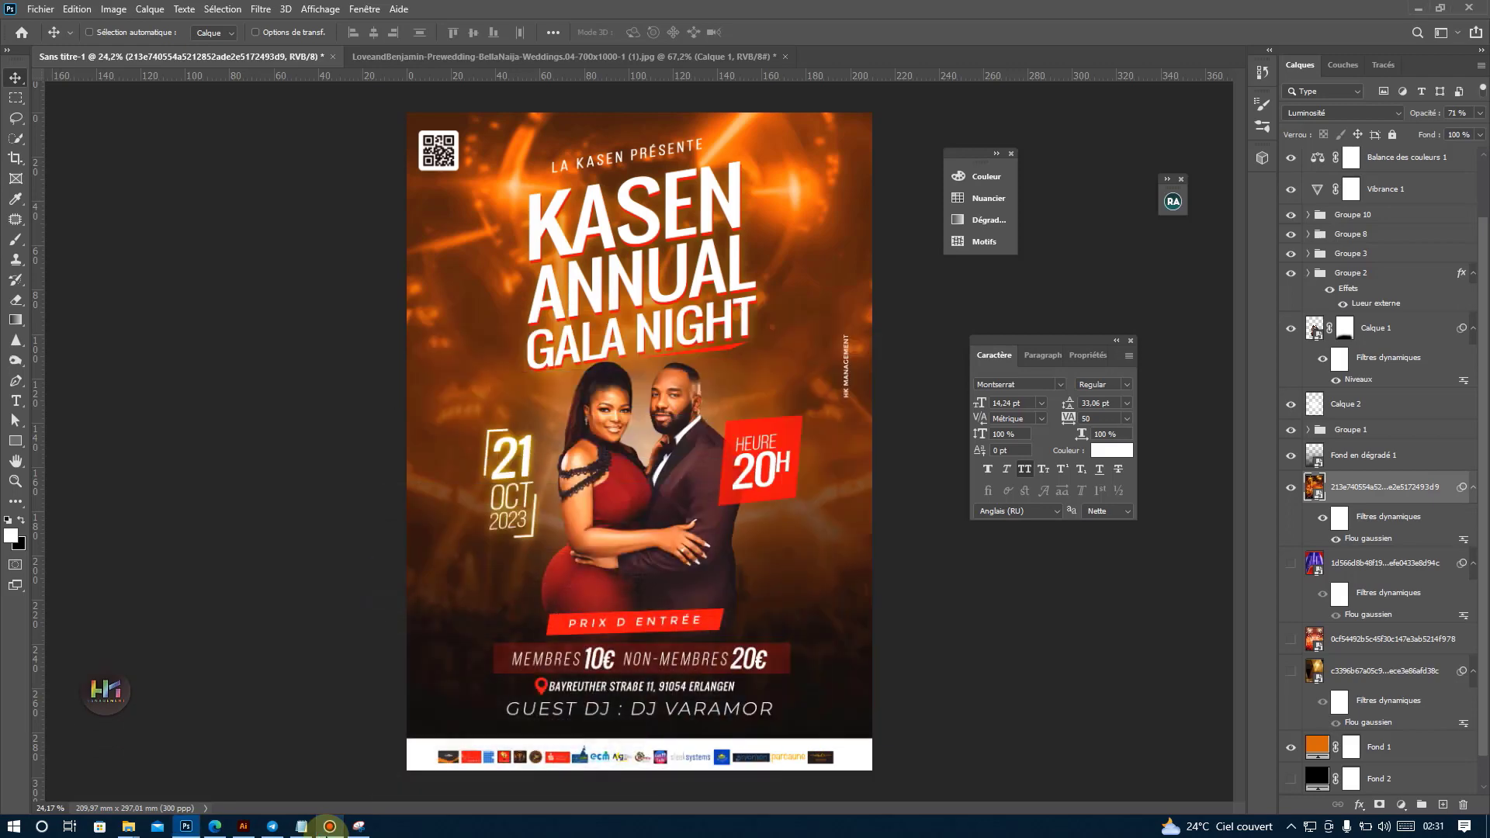
pyautogui.scroll(-1, 552, 483)
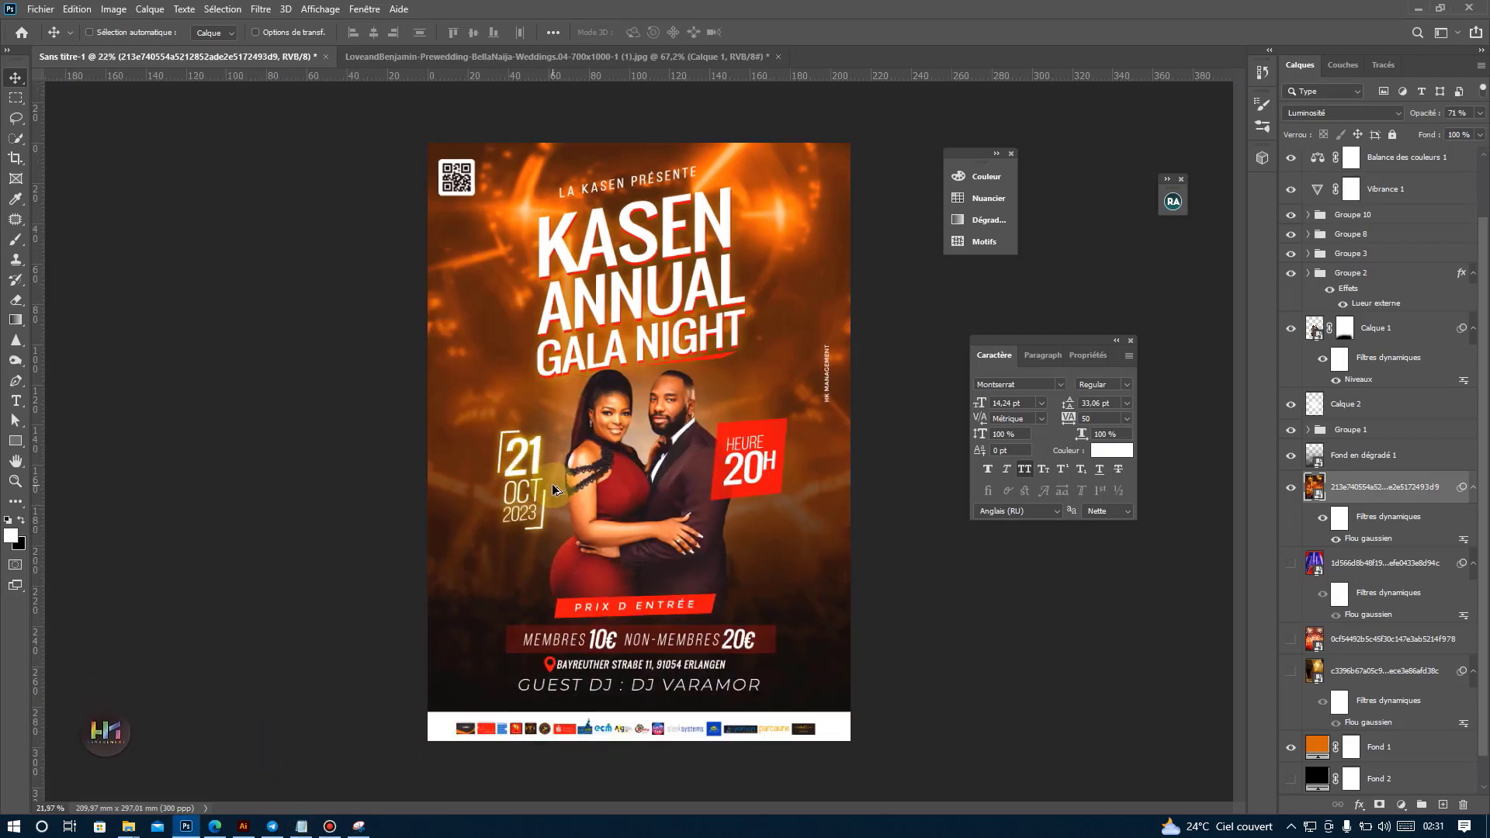
pyautogui.scroll(-2, 520, 464)
pyautogui.scroll(3, 520, 463)
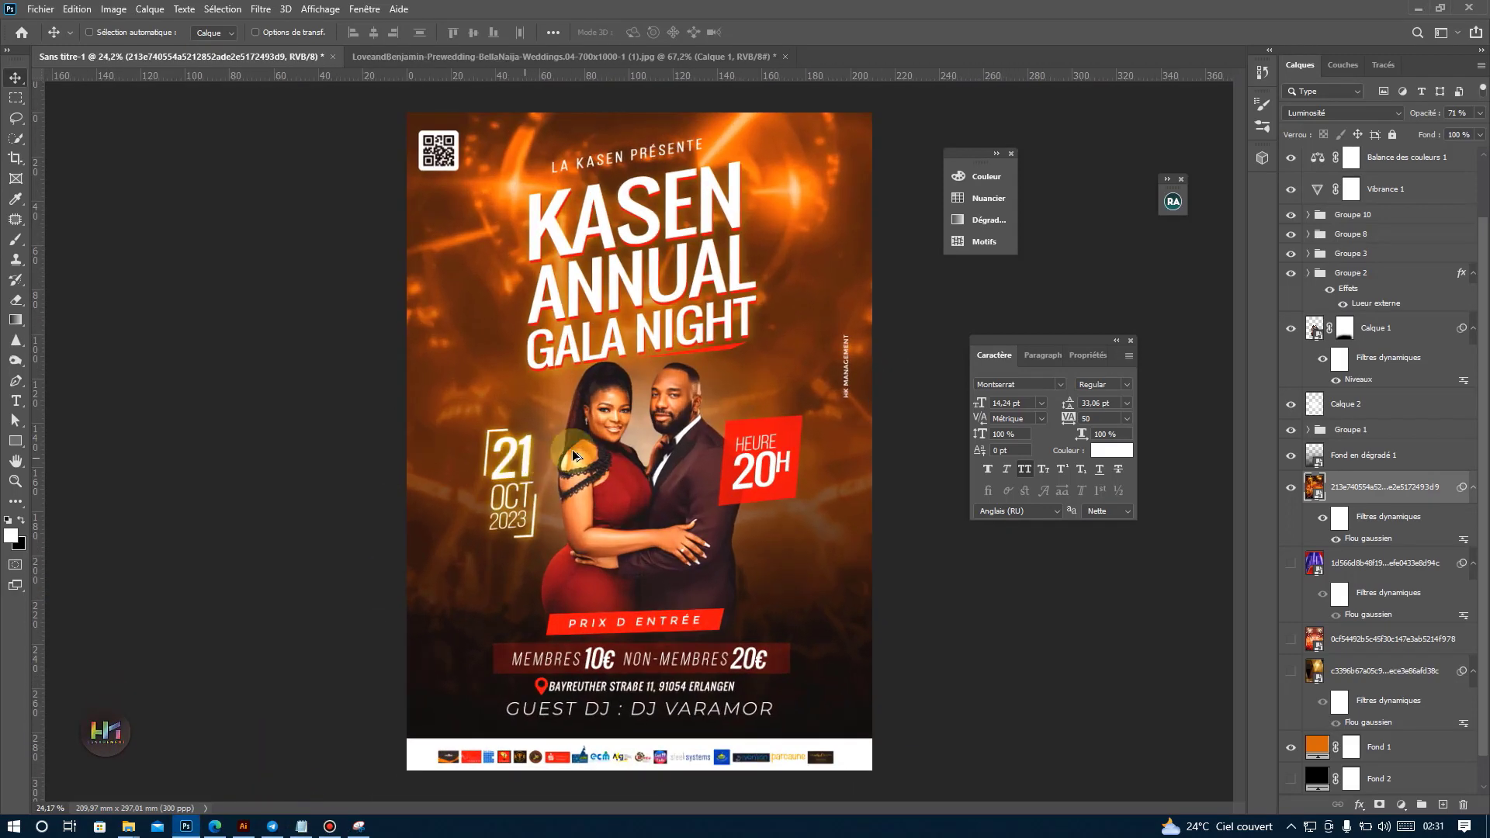
pyautogui.scroll(2, 1360, 193)
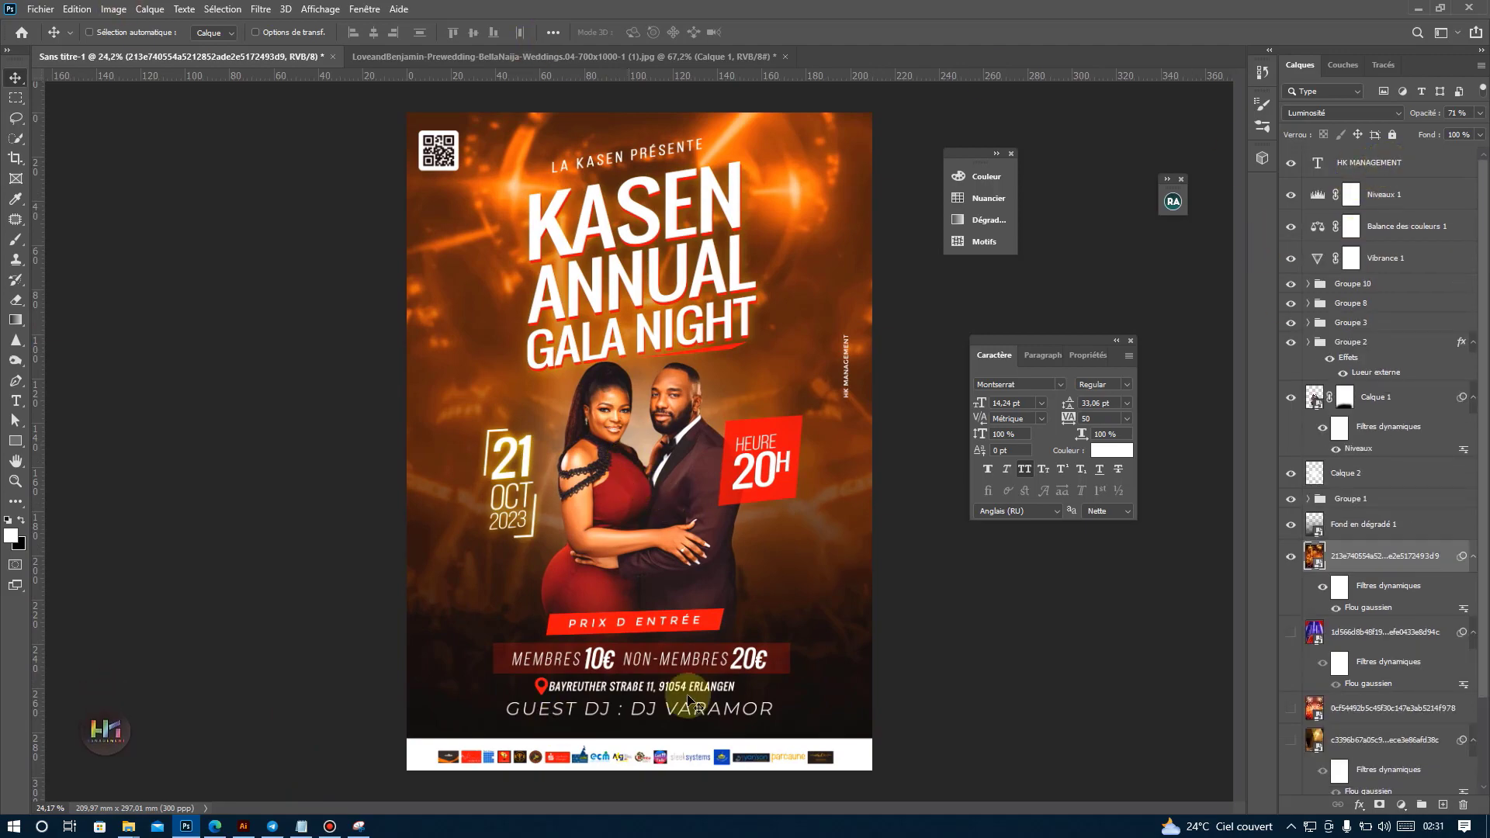
# Open the desktop file mockup.psd and open the contents of its Your Flyer Here smart object.
pyautogui.click(1488, 829)
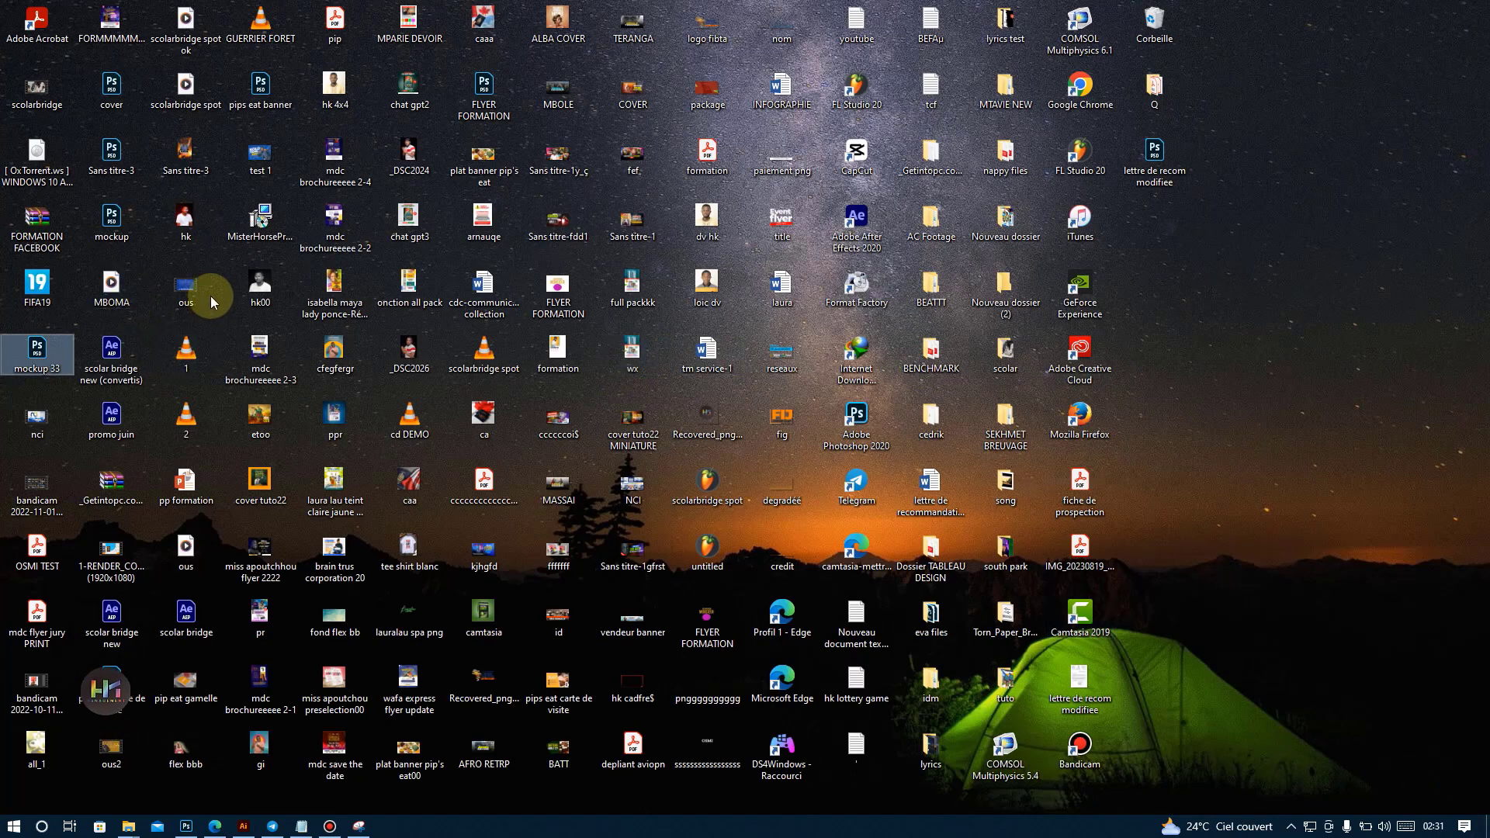
pyautogui.click(118, 225)
pyautogui.doubleClick(120, 231)
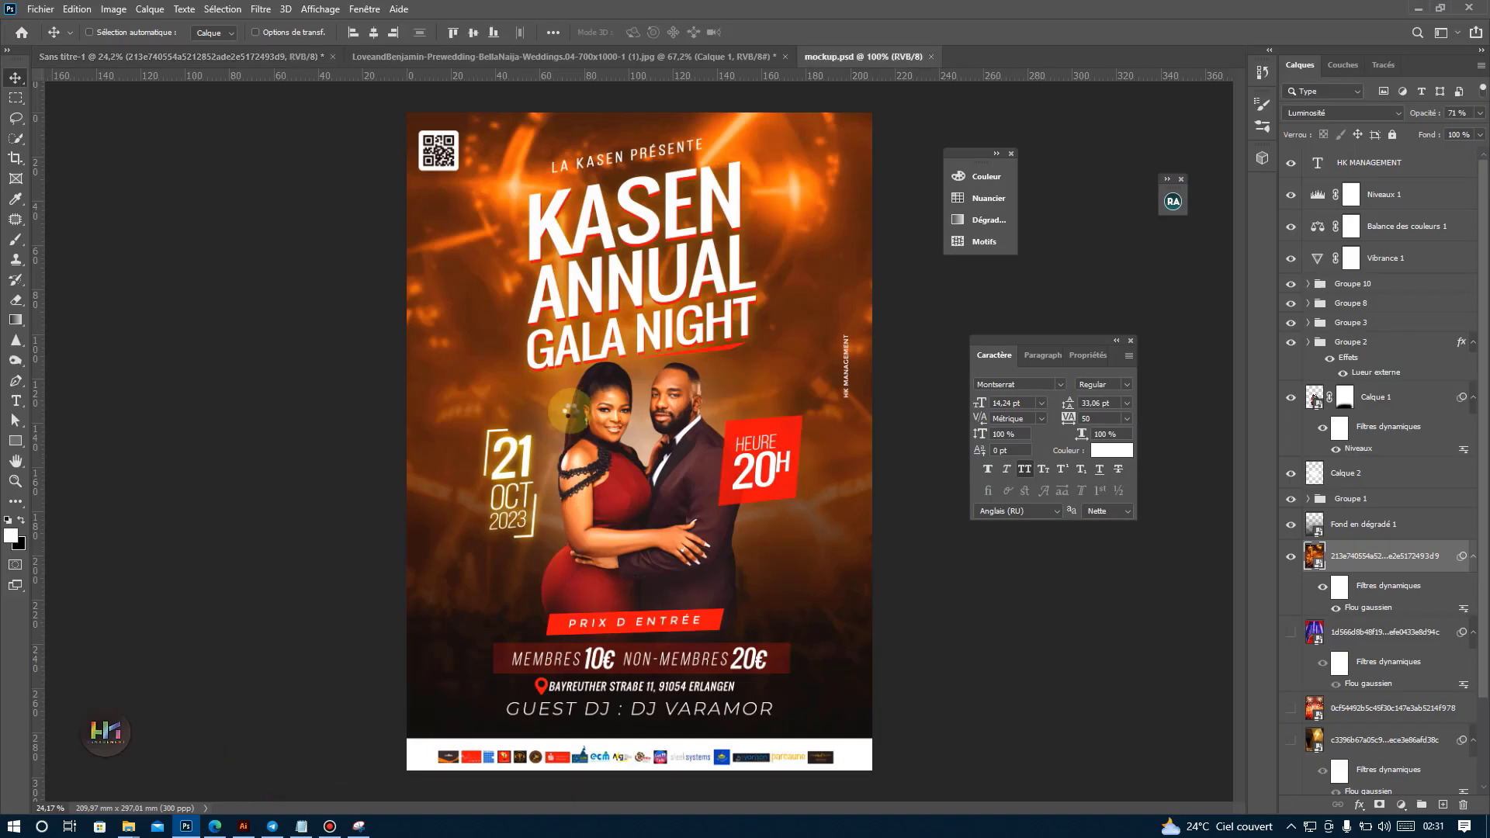
pyautogui.doubleClick(1322, 223)
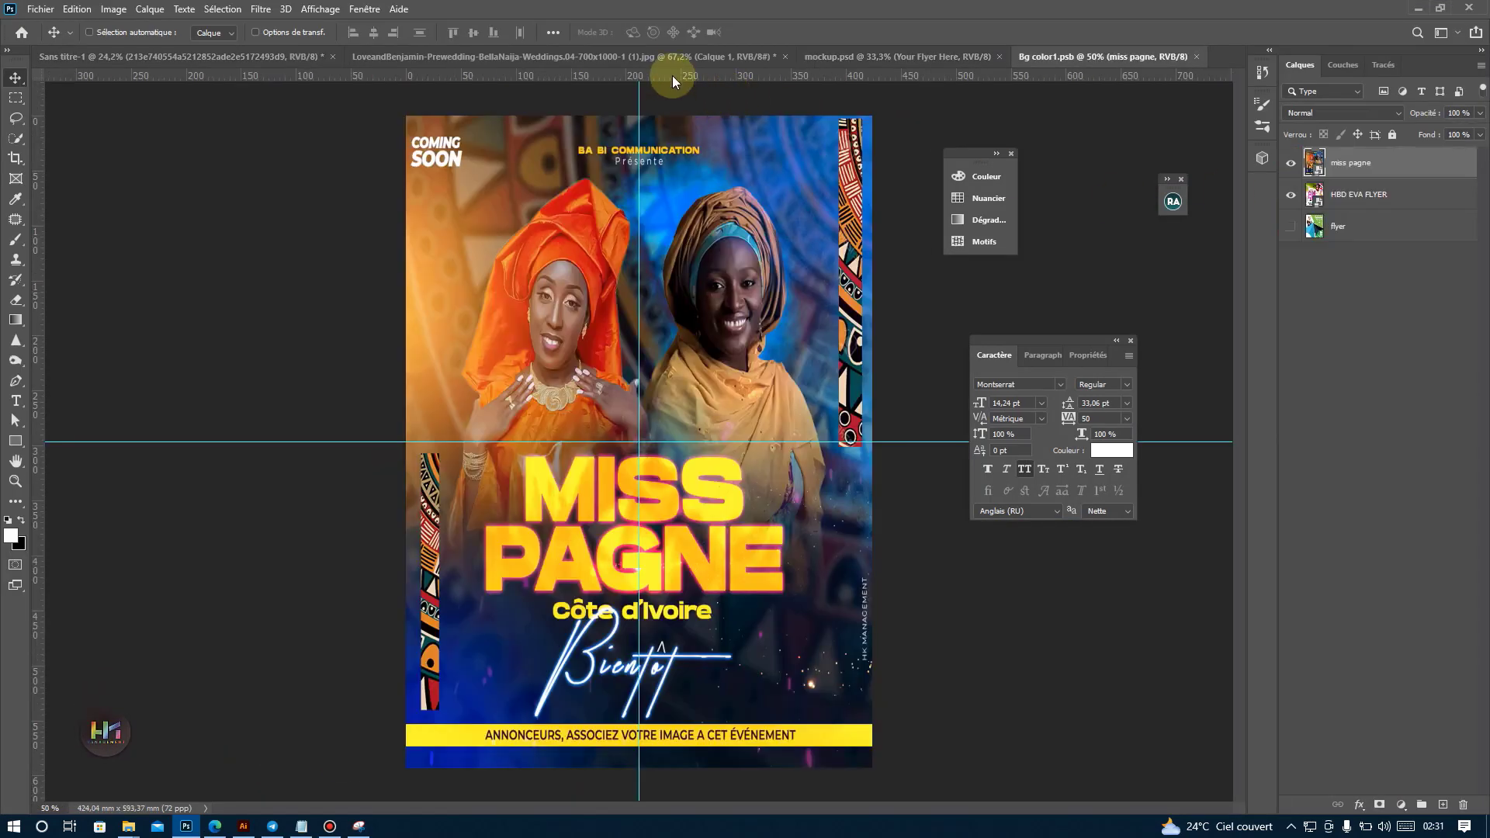
# Stamp the visible poster layers into a merged layer above HK MANAGEMENT and paste a copy into Bg color1.psb.
pyautogui.click(605, 59)
pyautogui.click(199, 65)
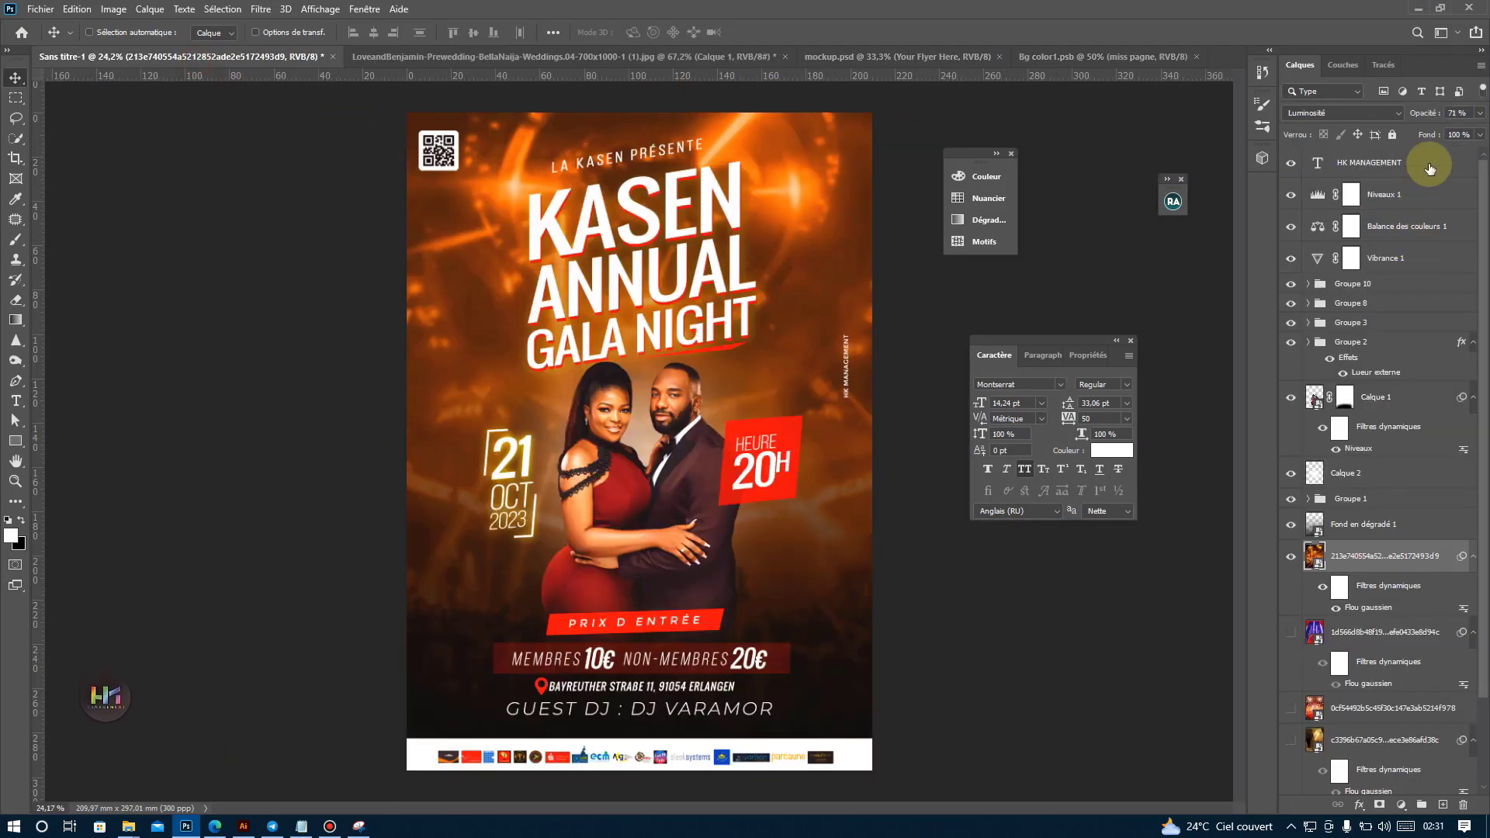
pyautogui.click(1389, 167)
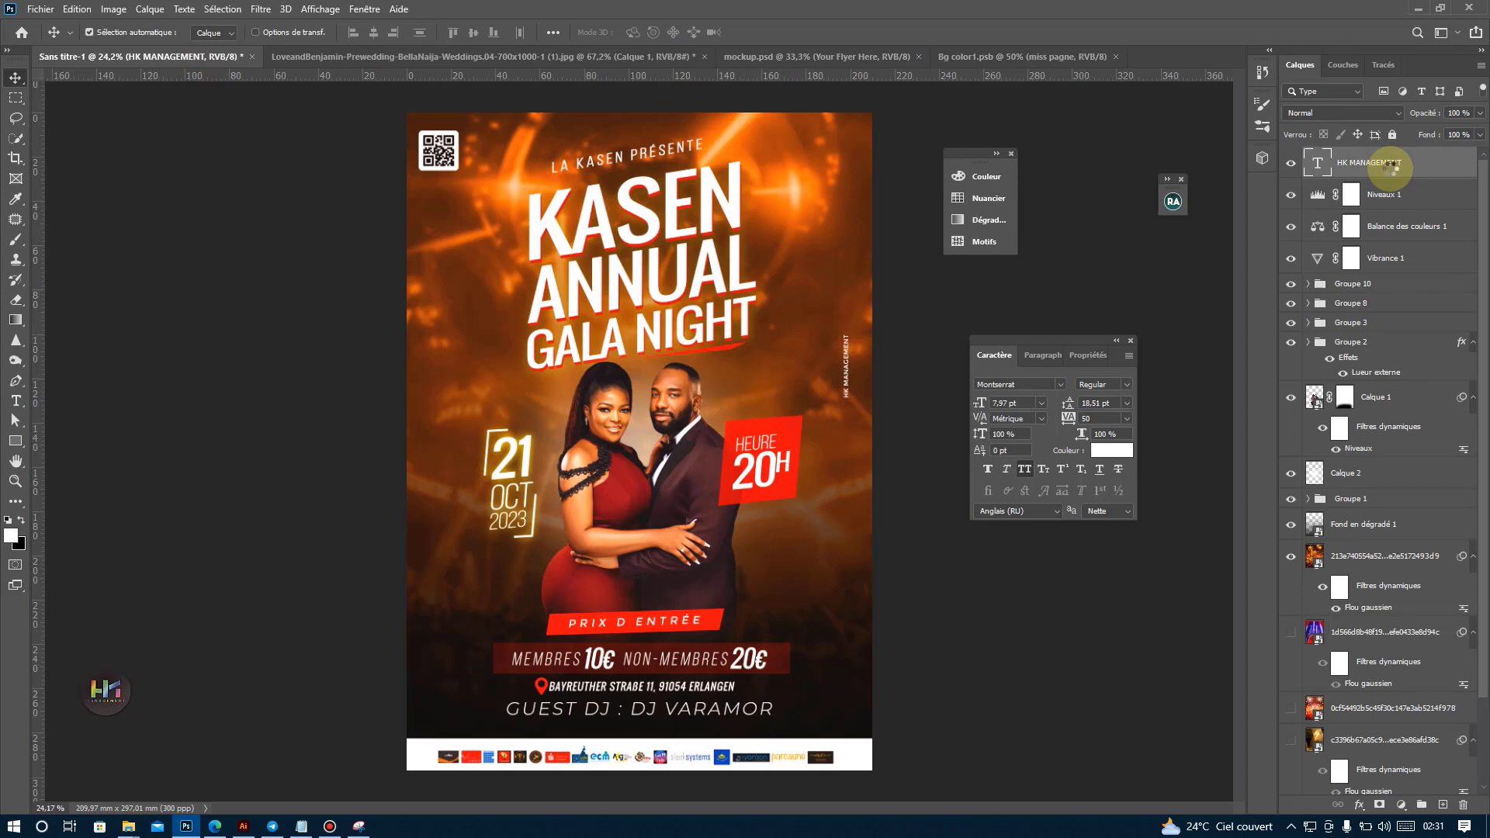
pyautogui.hotkey('ctrl', 'v')
# Scale the pasted poster proportionally to about 48.57% and position it to cover the flyer canvas in Bg color1.psb.
pyautogui.moveTo(630, 310); pyautogui.dragTo(778, 352)
pyautogui.hotkey('ctrl', 't')
pyautogui.scroll(-1, 603, 408)
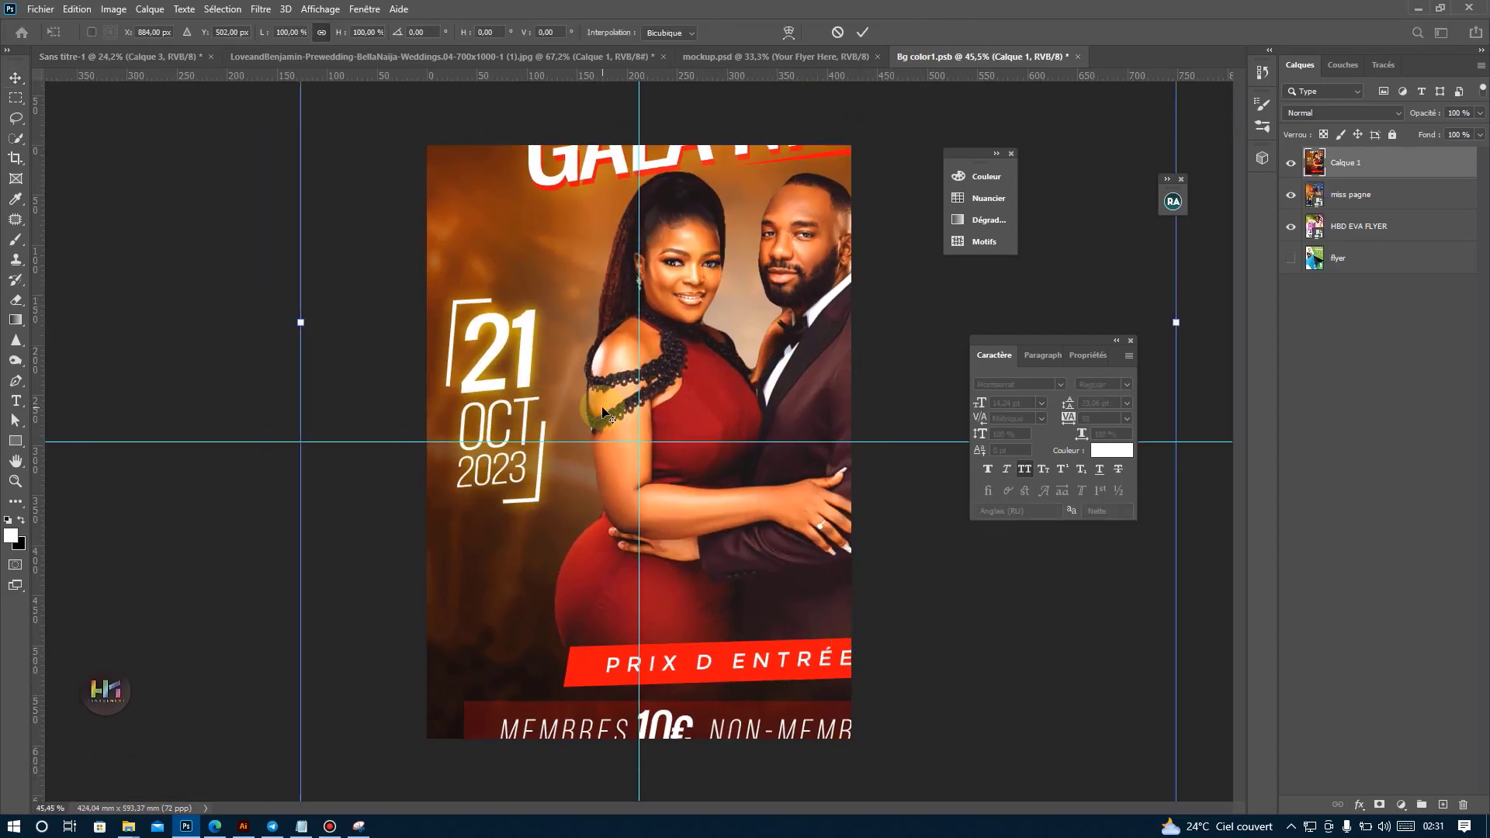
pyautogui.scroll(-4, 603, 408)
pyautogui.moveTo(1007, 323); pyautogui.dragTo(748, 316)
pyautogui.moveTo(676, 300); pyautogui.dragTo(738, 344)
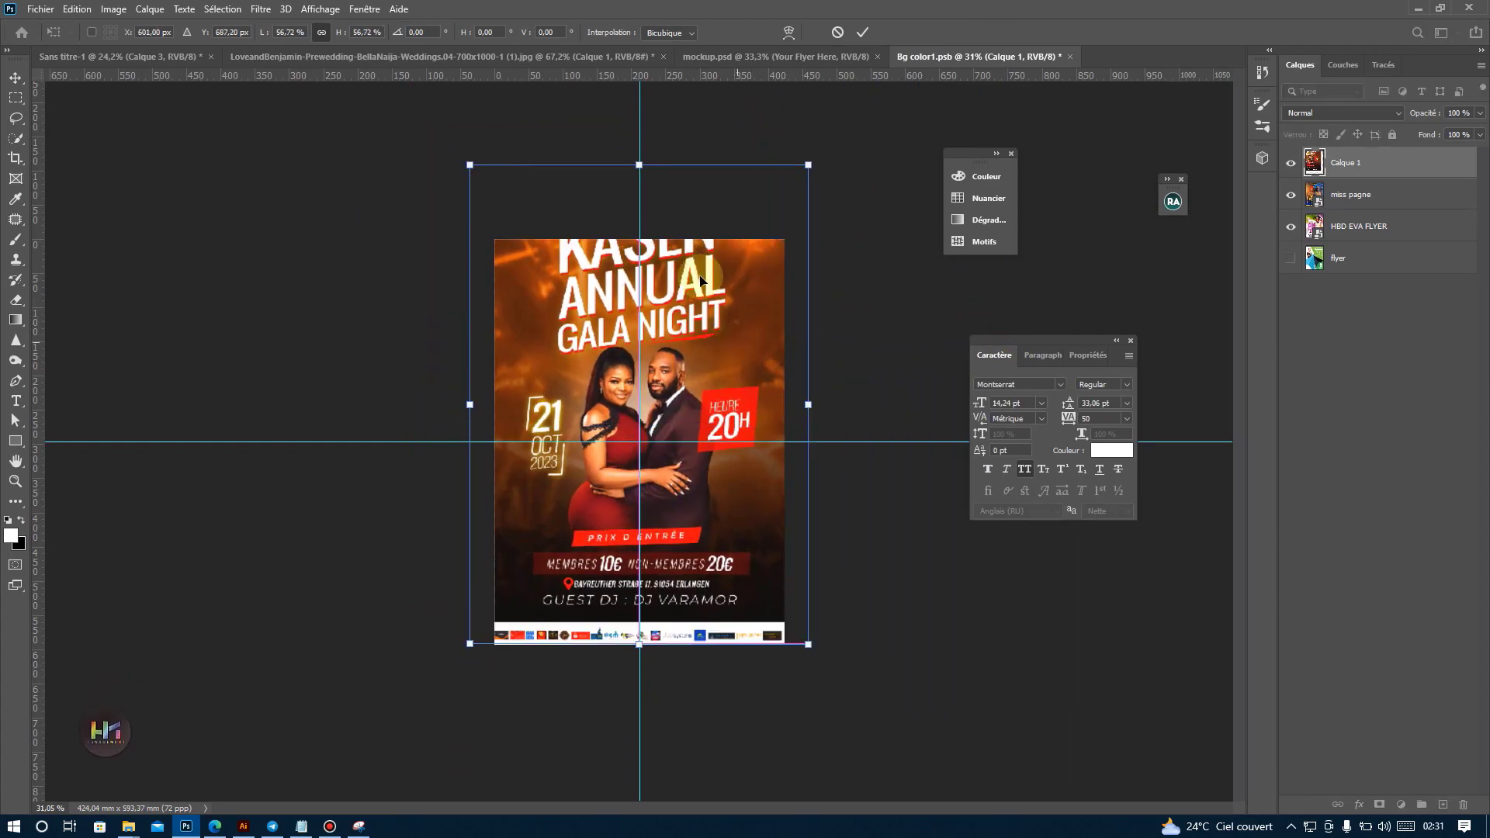
pyautogui.moveTo(649, 163); pyautogui.dragTo(672, 233)
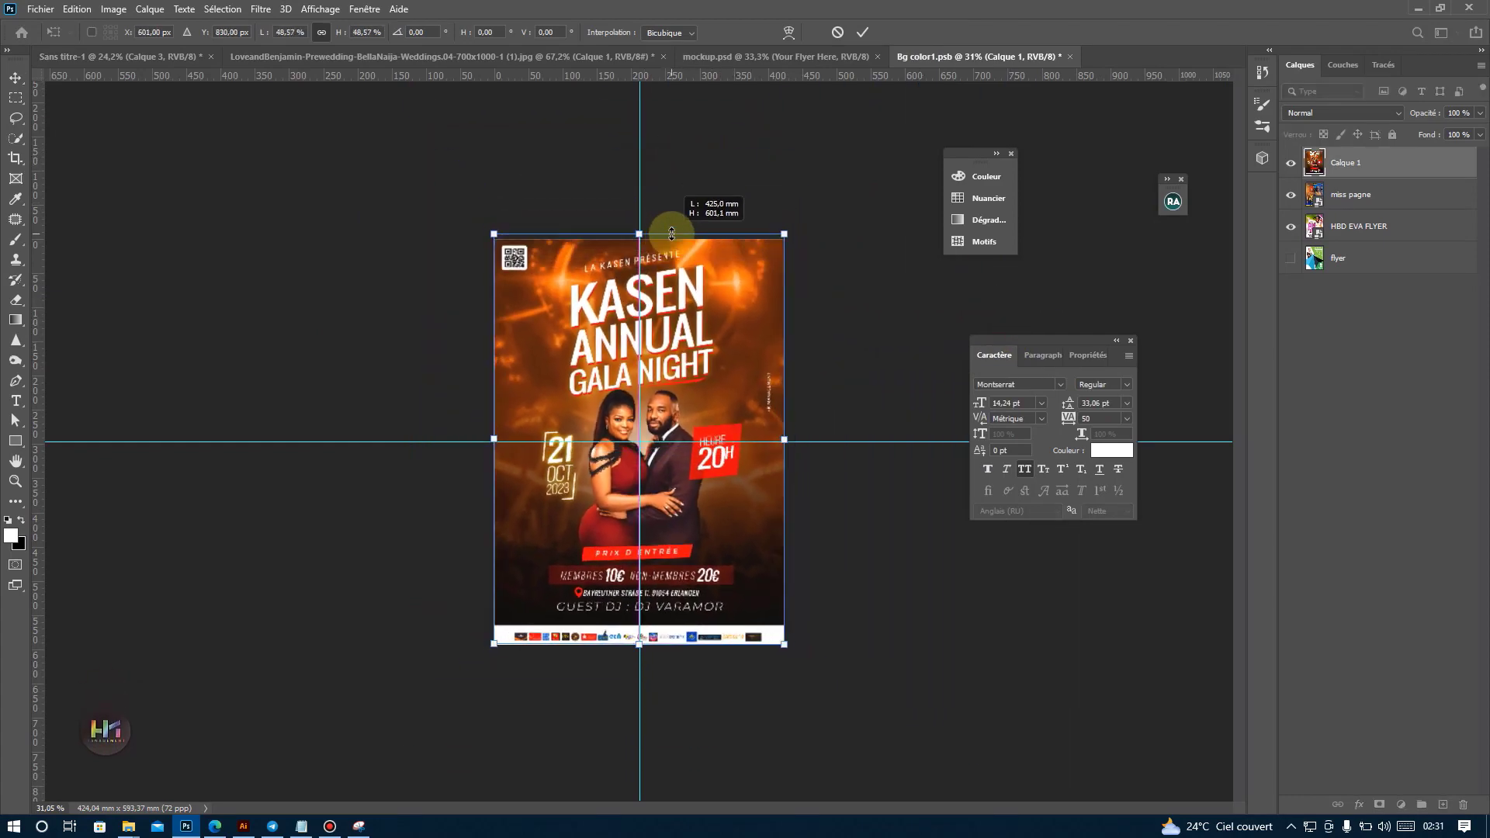
pyautogui.press('Return')
# Save and close Bg color1.psb, and show mockup.psd with the gala poster on its flyers.
pyautogui.scroll(3, 705, 408)
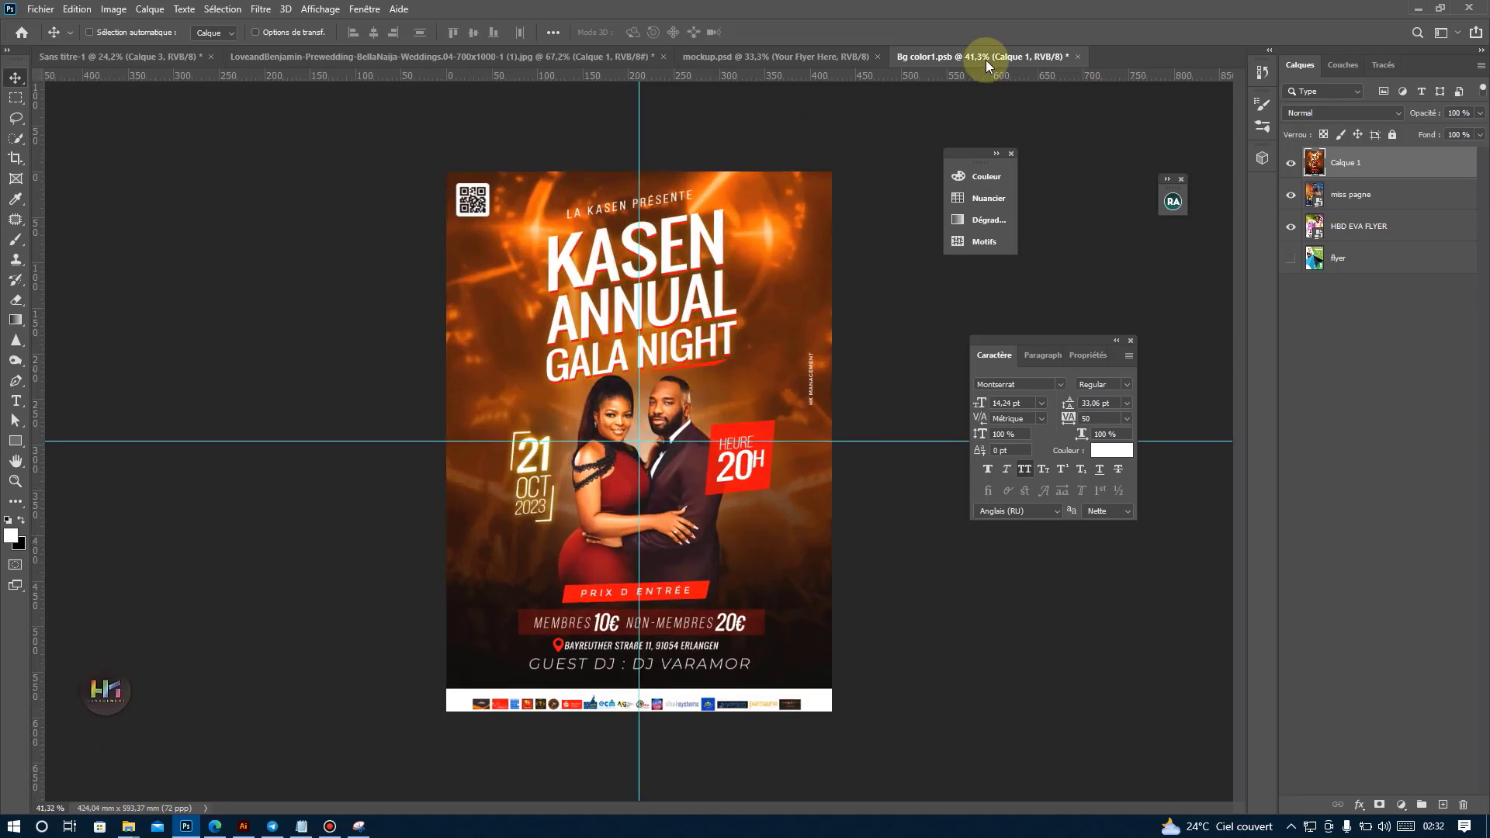
pyautogui.click(1079, 57)
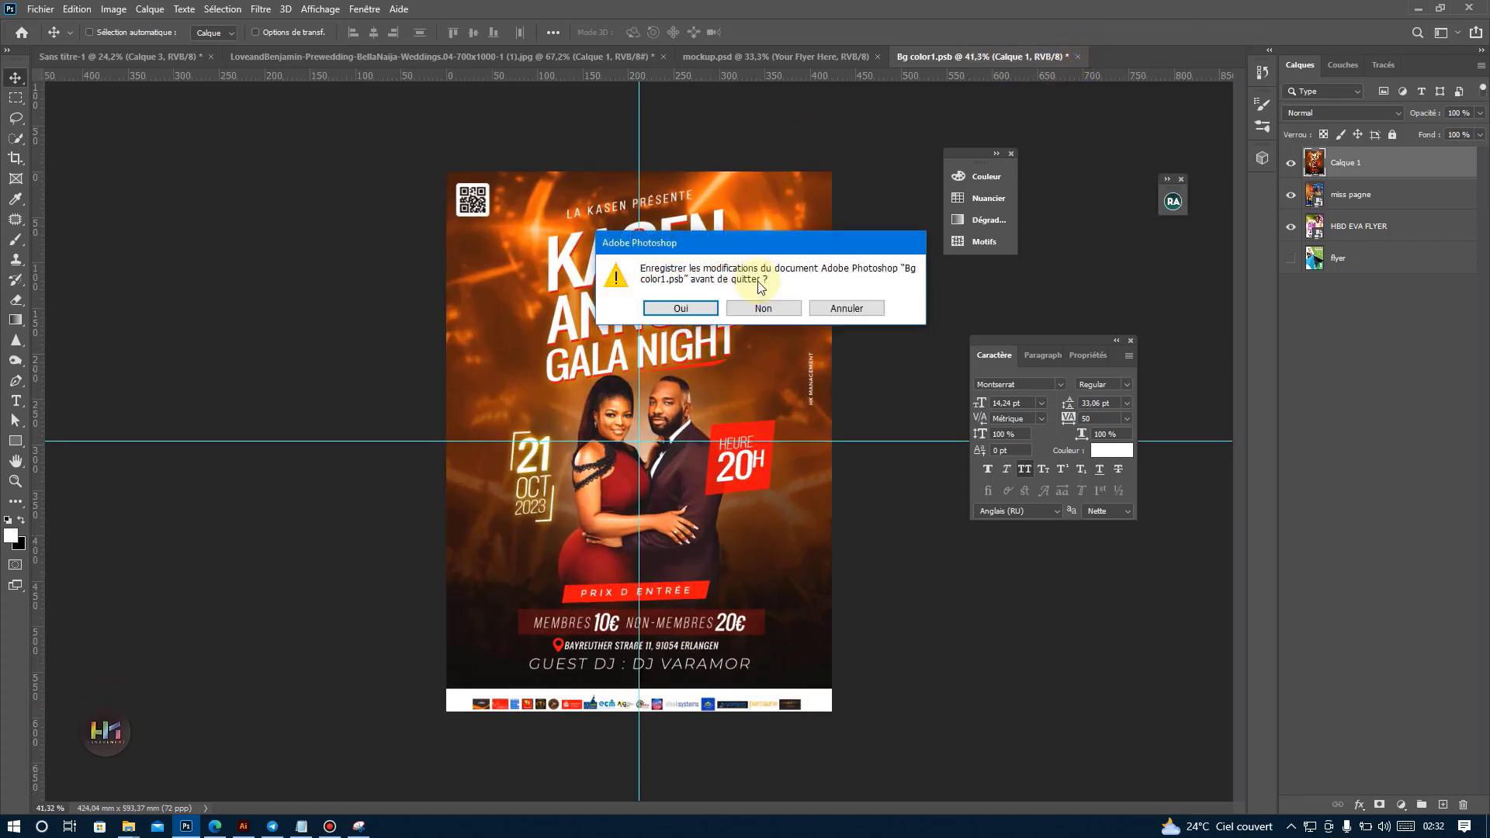
pyautogui.click(680, 308)
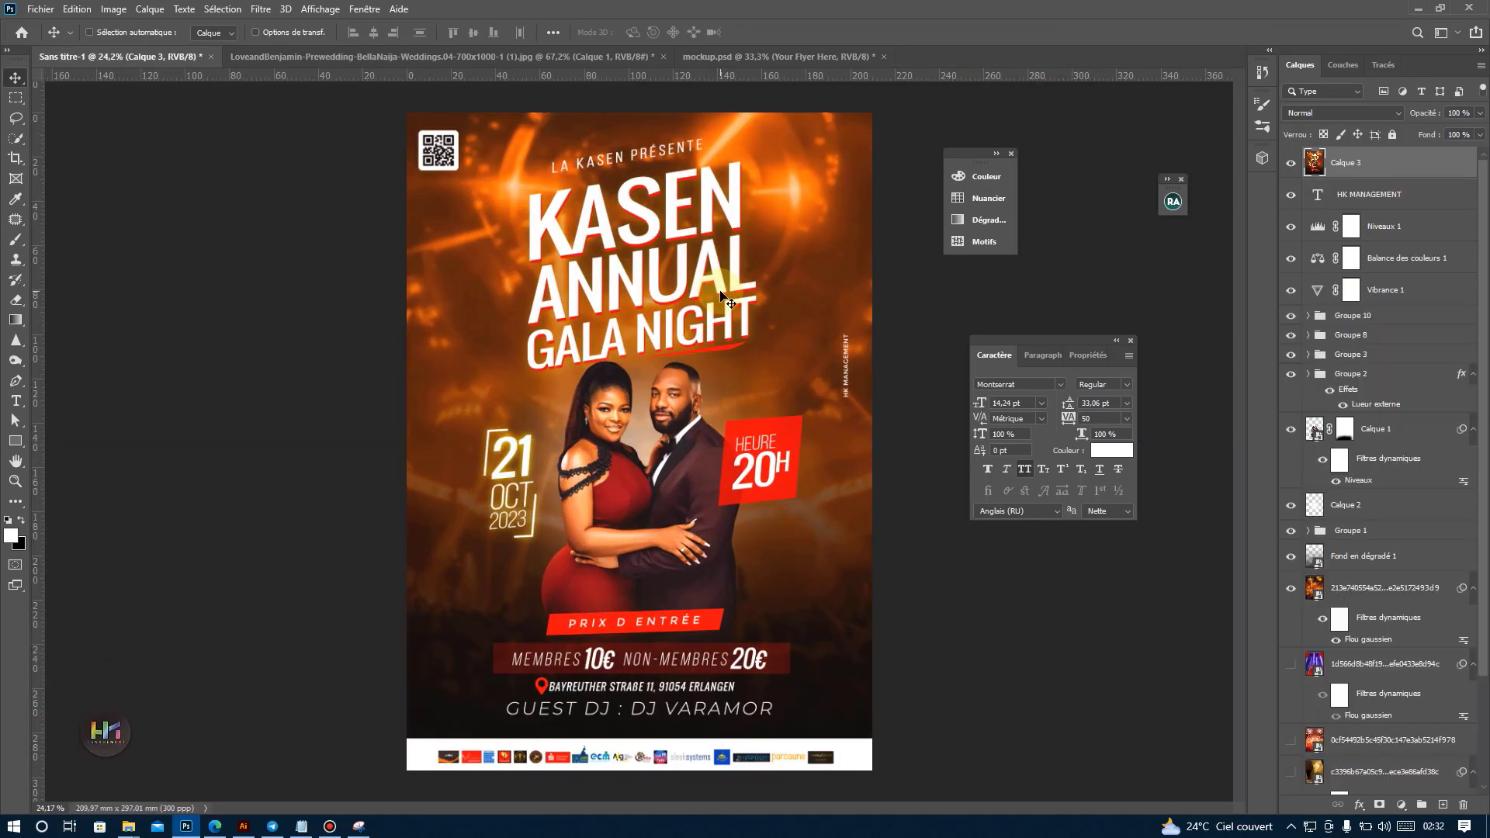
pyautogui.click(790, 59)
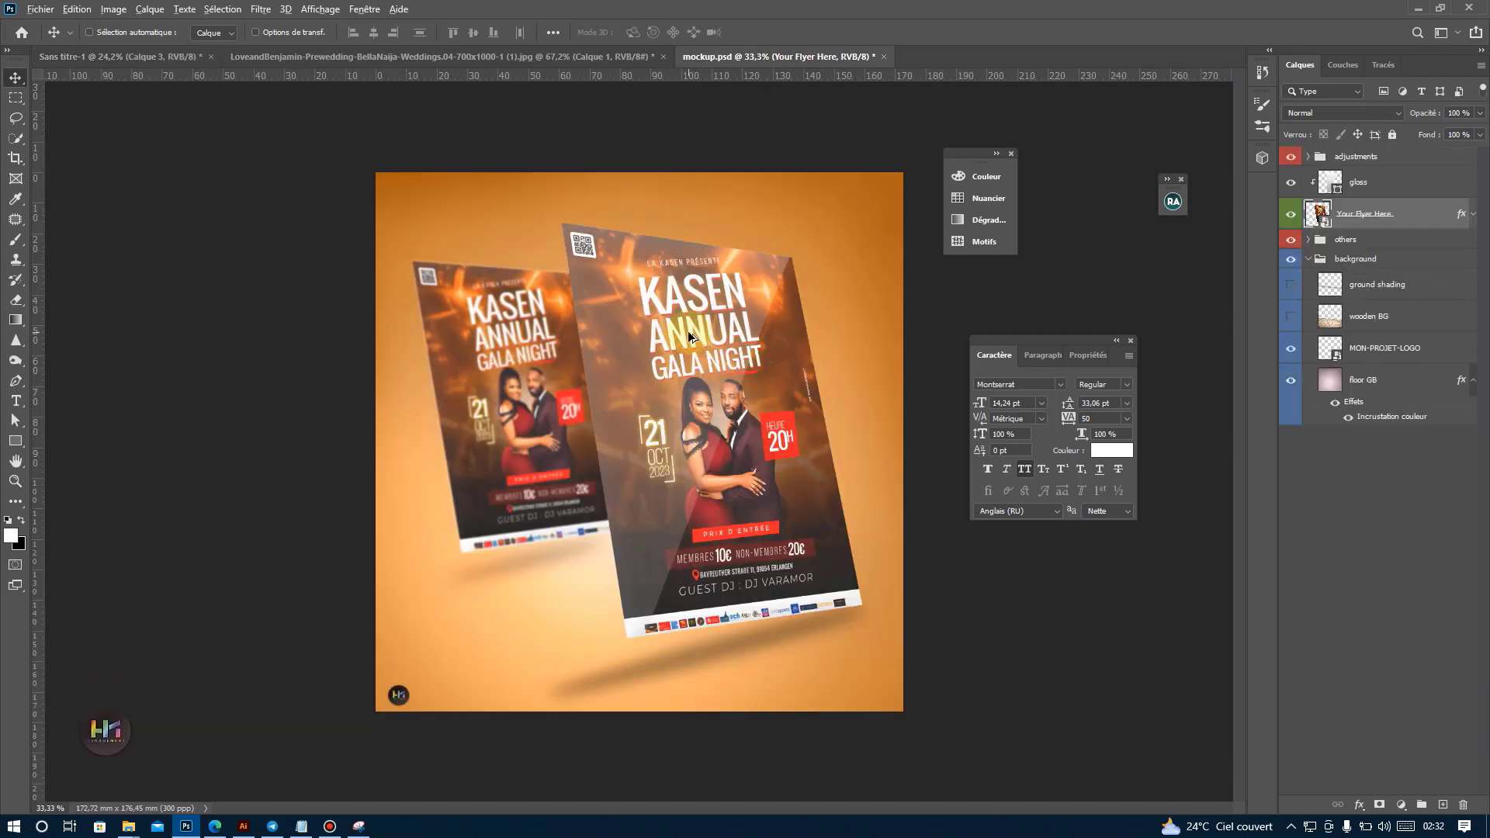
pyautogui.scroll(2, 688, 330)
pyautogui.scroll(-1, 688, 331)
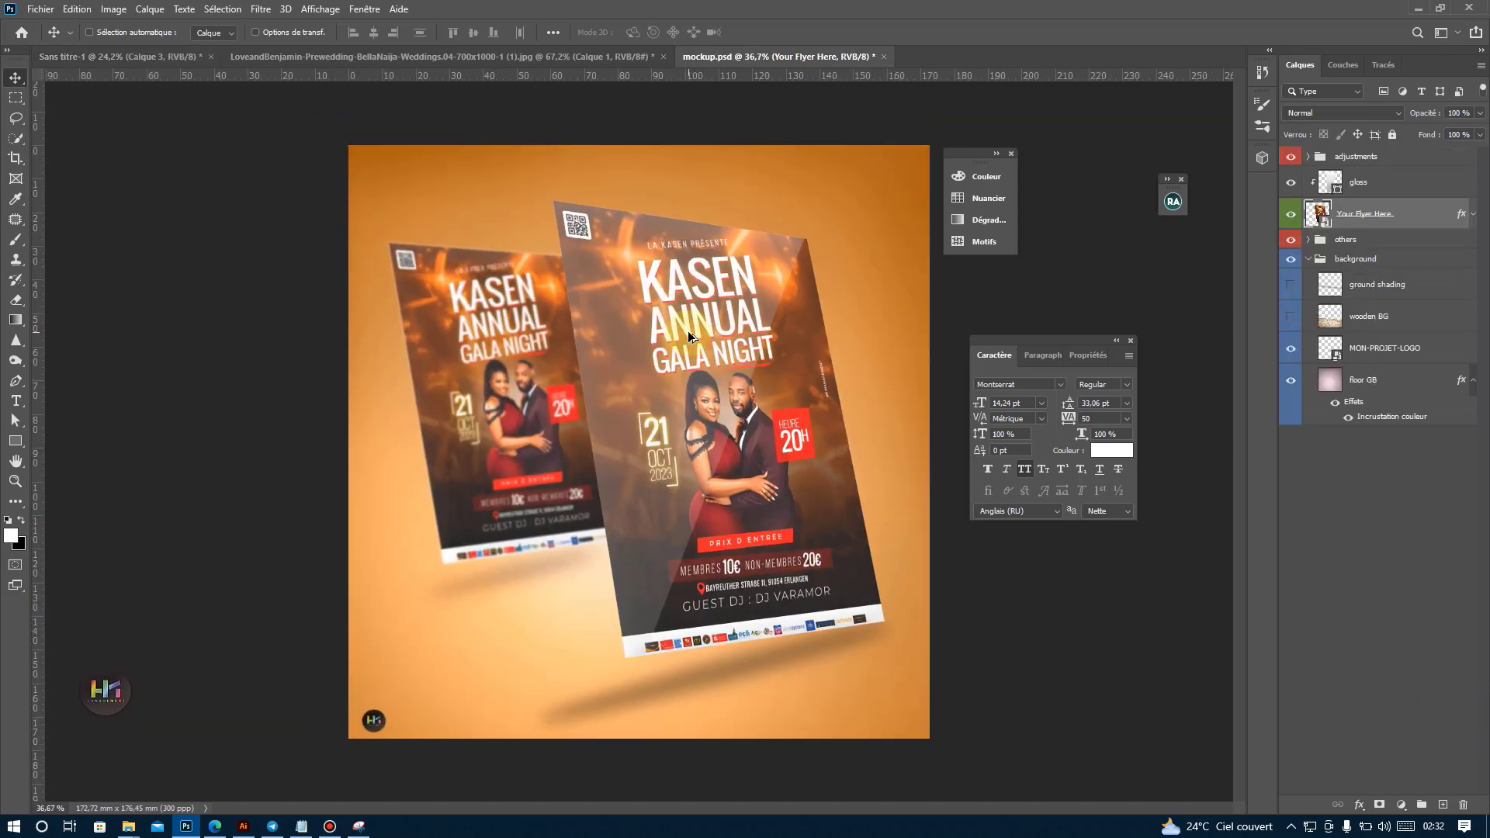
# Reduce the poster's height to 98.71% inside the Your Flyer Here smart object and save it back to the mockup.
pyautogui.doubleClick(1324, 219)
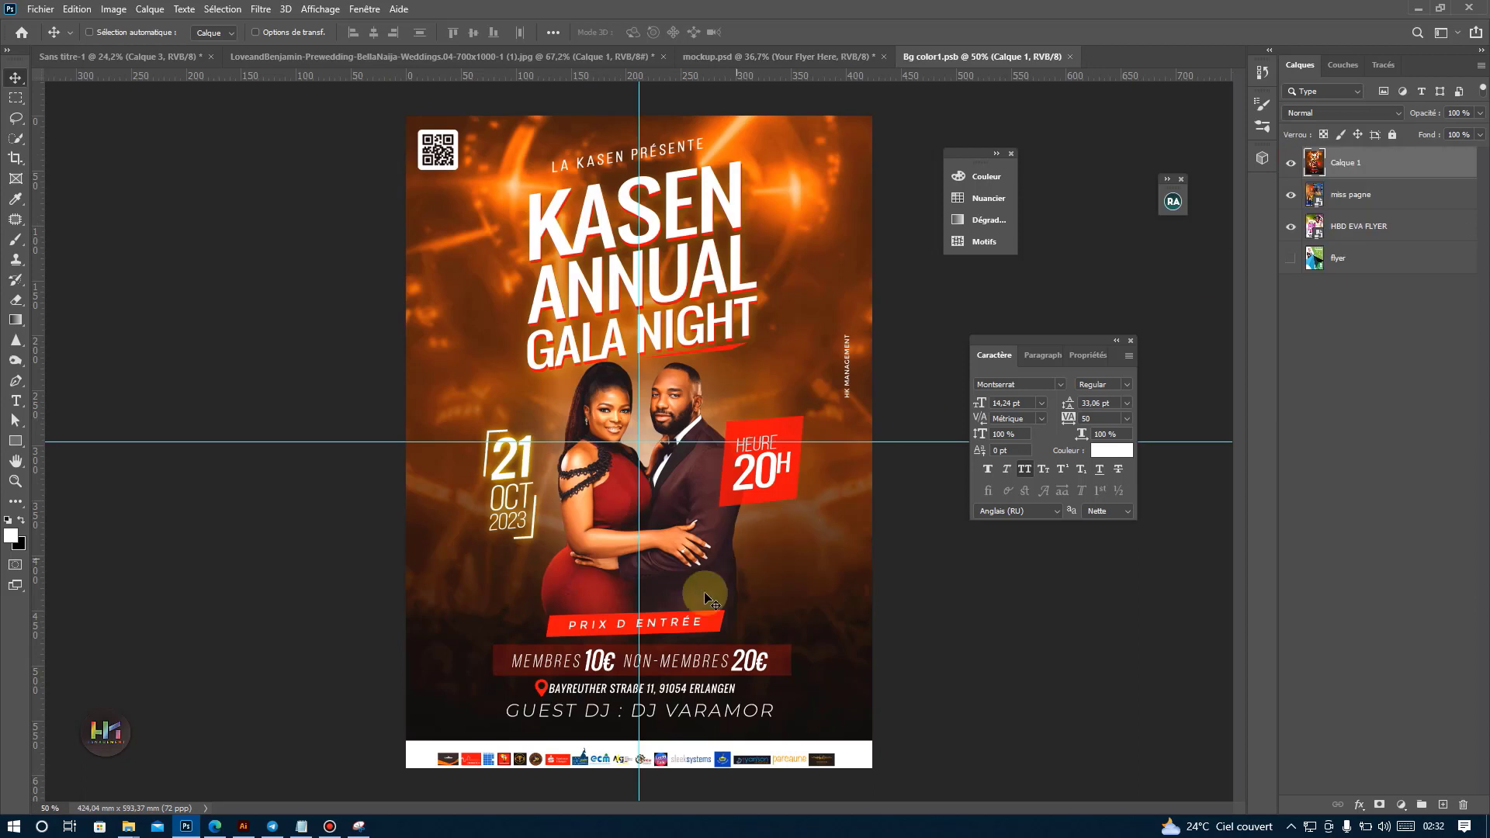
pyautogui.hotkey('ctrl', 't')
pyautogui.moveTo(639, 779); pyautogui.dragTo(641, 774)
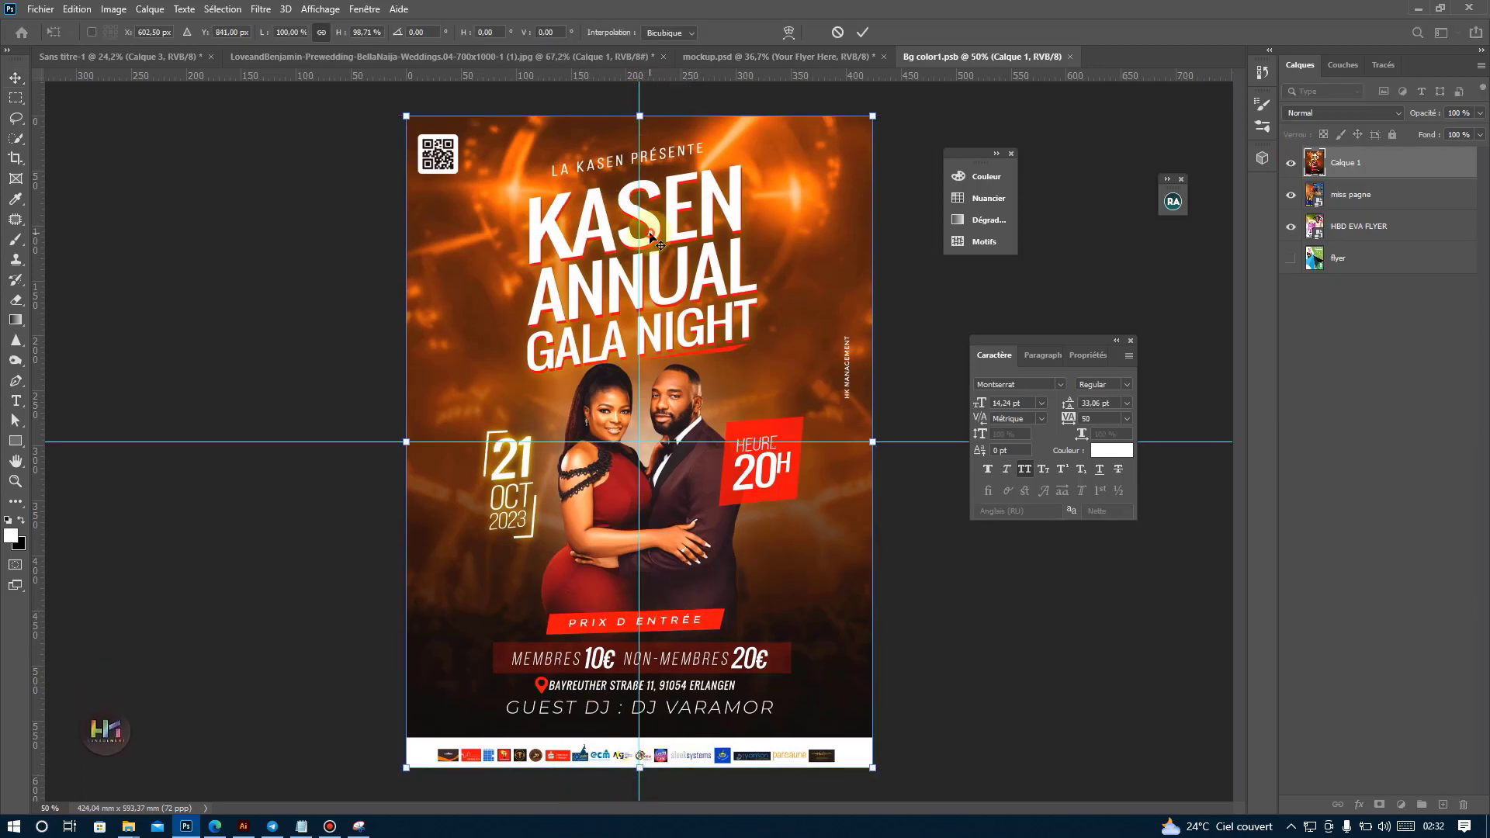
pyautogui.press('Return')
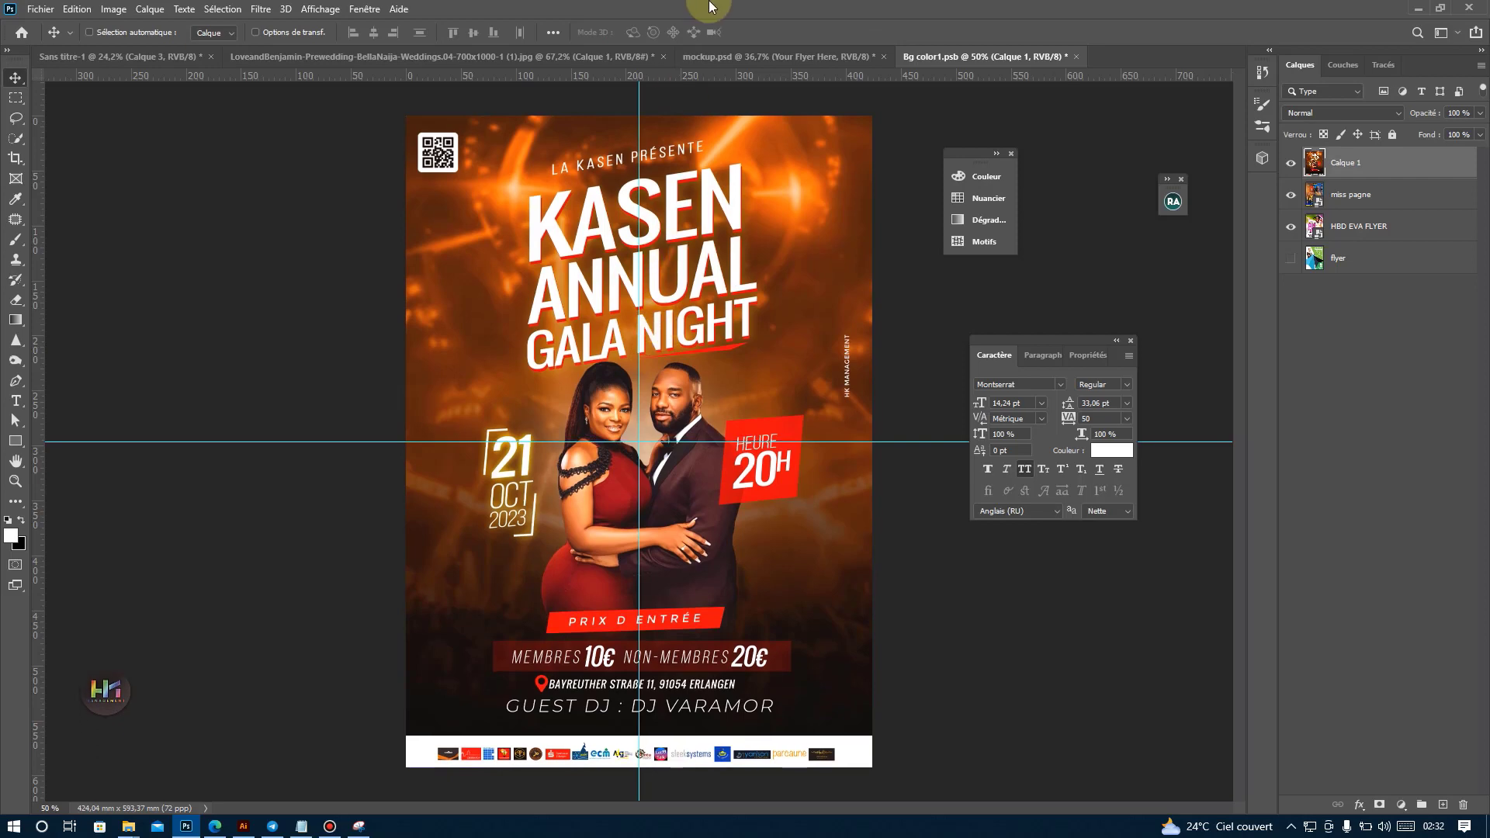
pyautogui.click(1076, 57)
pyautogui.click(683, 310)
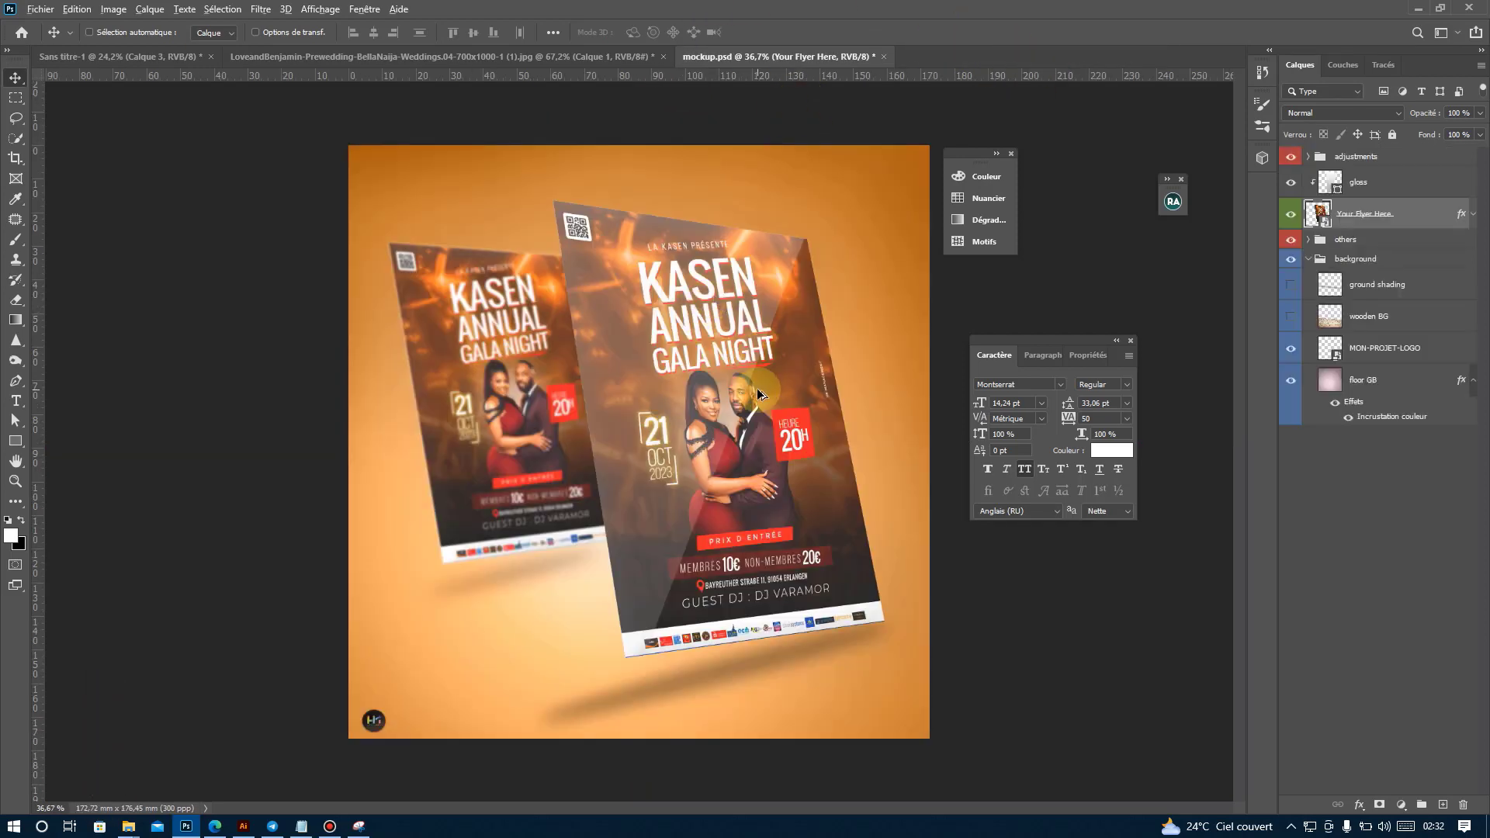
pyautogui.scroll(1, 757, 394)
pyautogui.scroll(4, 824, 641)
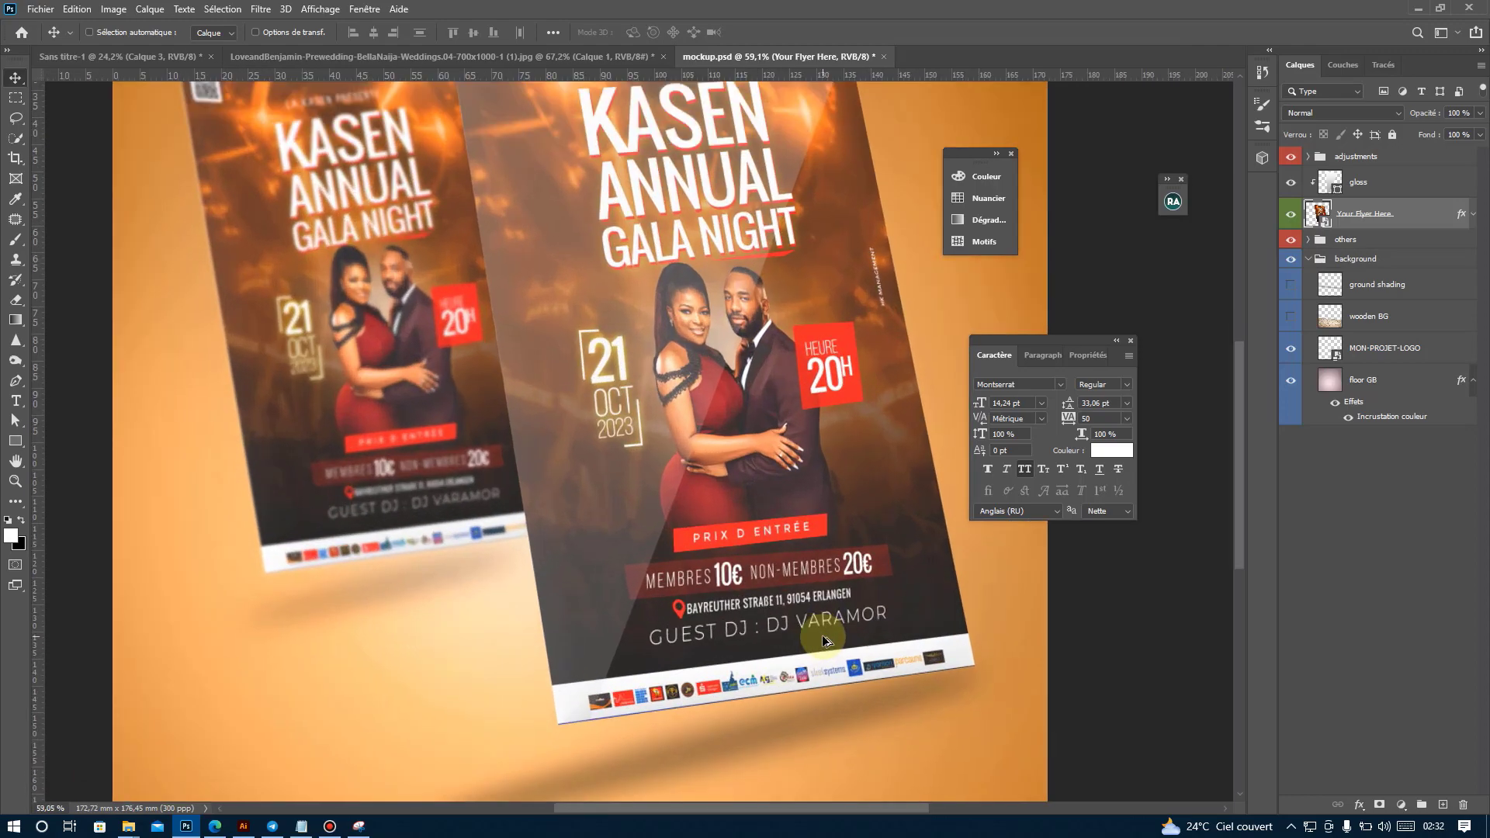
pyautogui.scroll(-4, 822, 630)
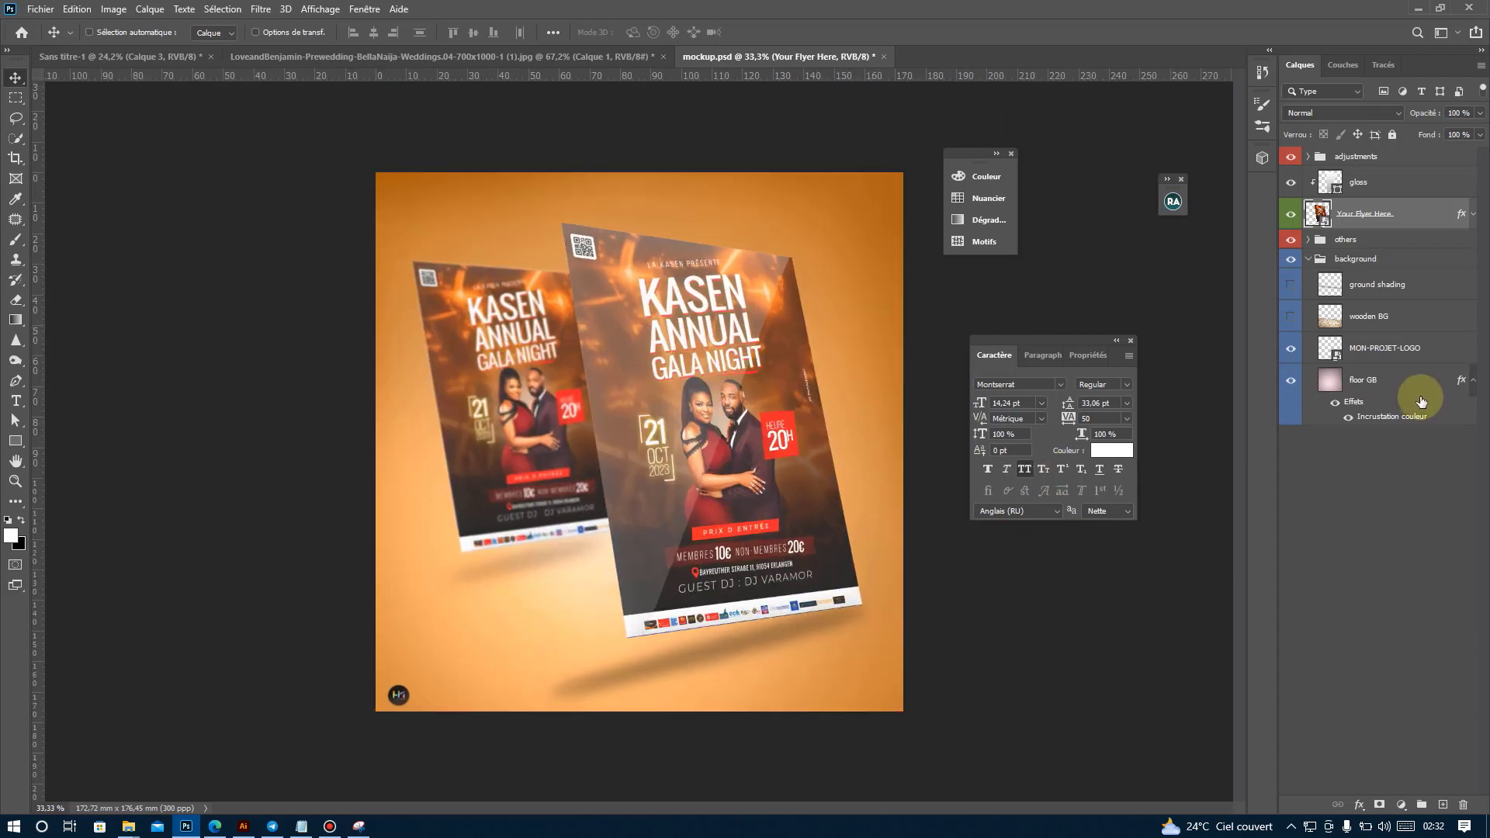
# Try red and brown tones sampled from the poster as the colour overlay of the floor GB layer.
pyautogui.click(1350, 383)
pyautogui.doubleClick(1351, 382)
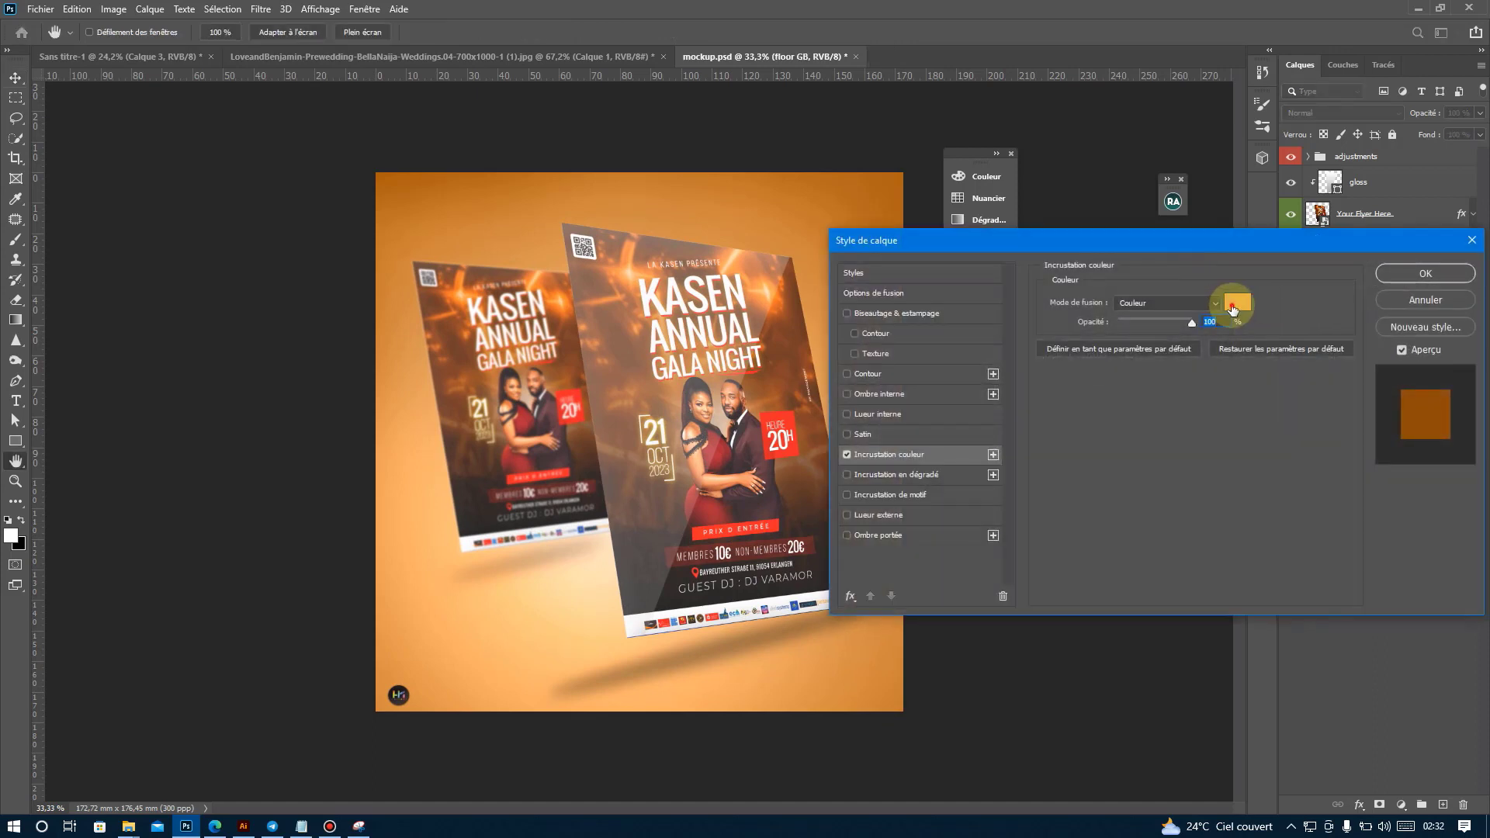
pyautogui.click(1236, 301)
pyautogui.click(767, 417)
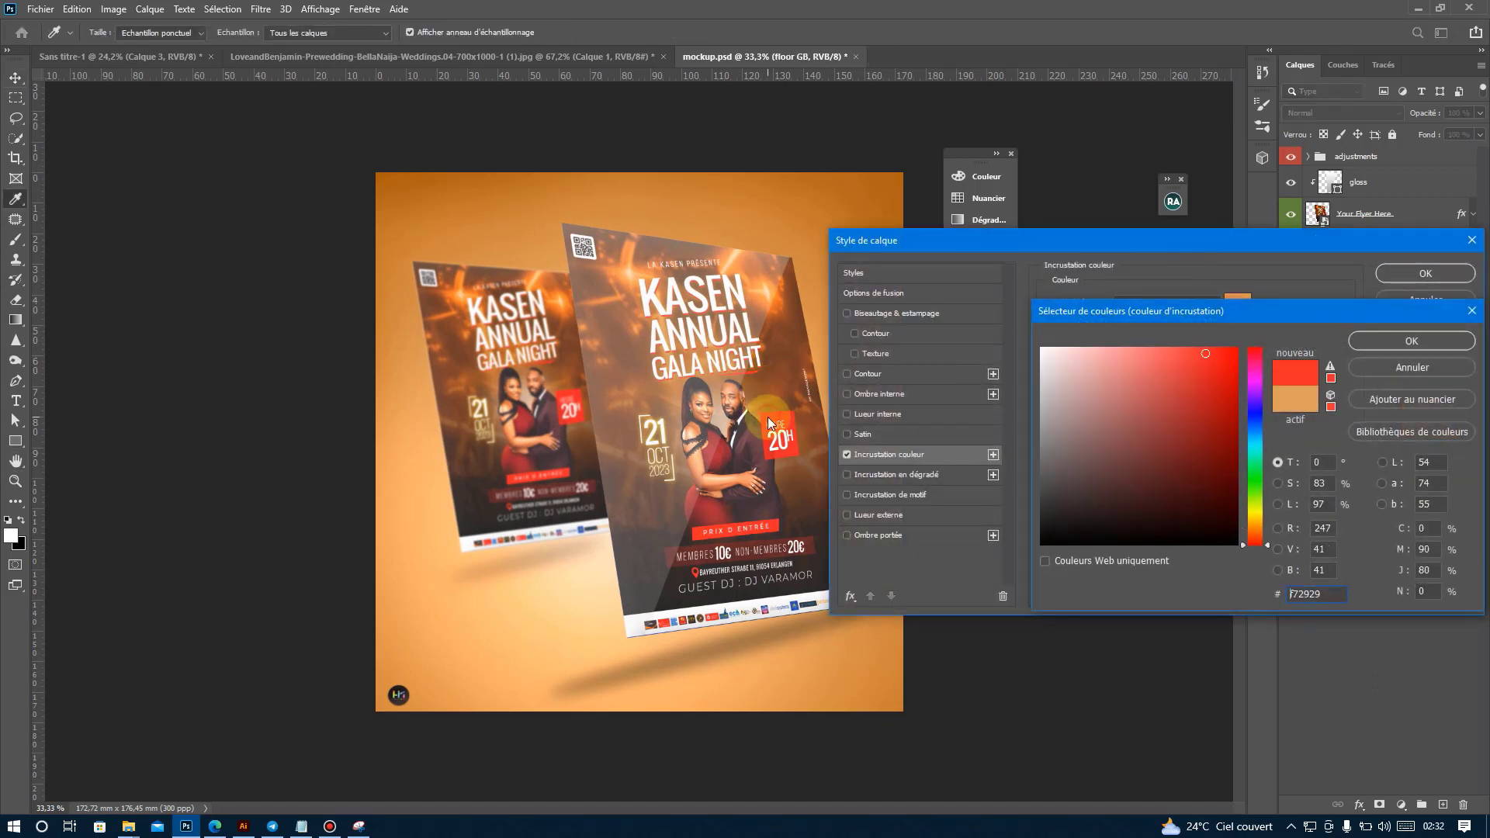
pyautogui.click(617, 399)
pyautogui.click(1405, 365)
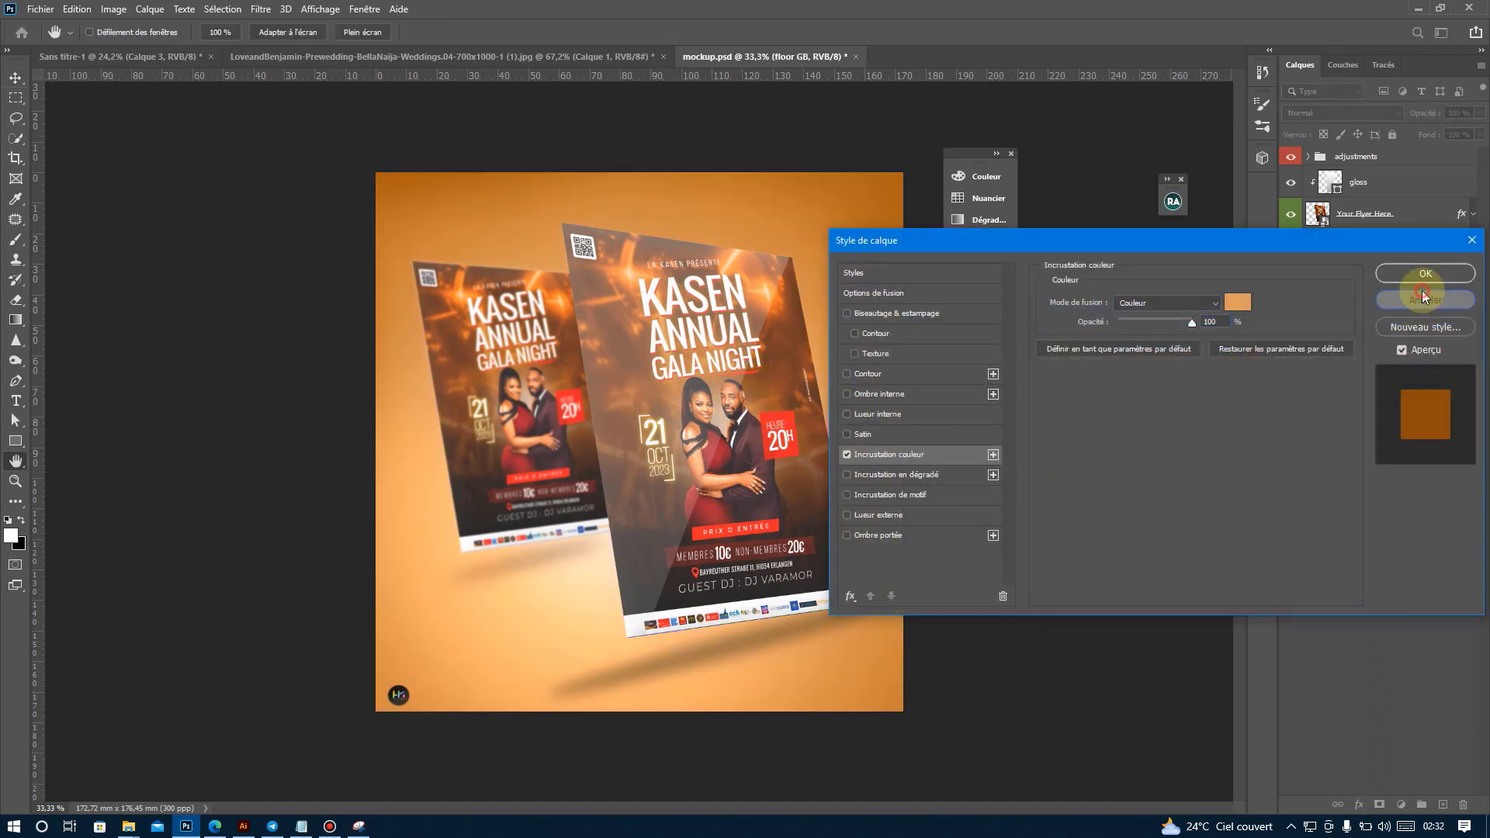
pyautogui.click(1426, 273)
pyautogui.scroll(2, 567, 417)
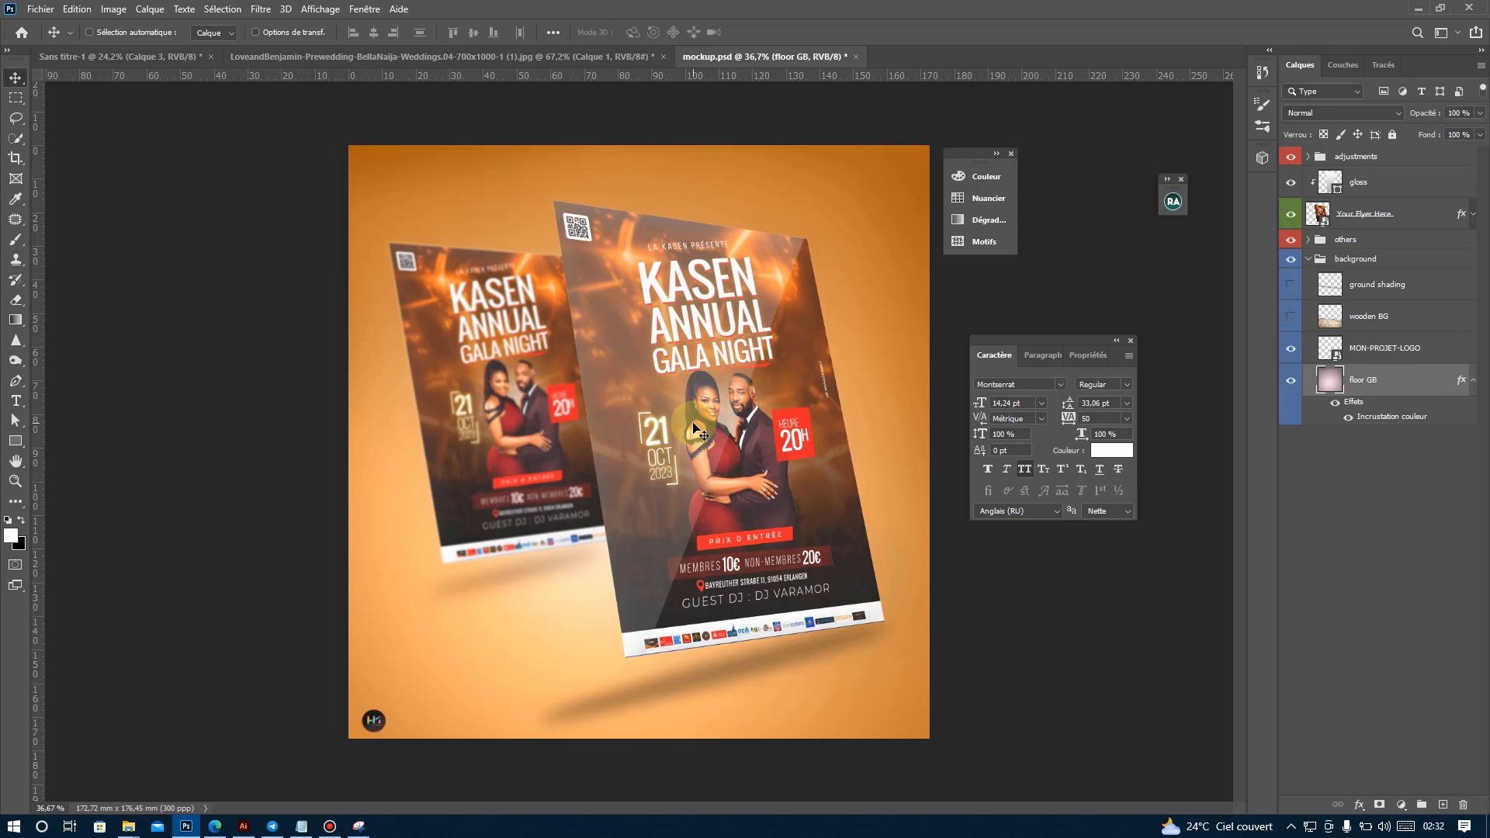
pyautogui.click(330, 828)
pyautogui.click(842, 346)
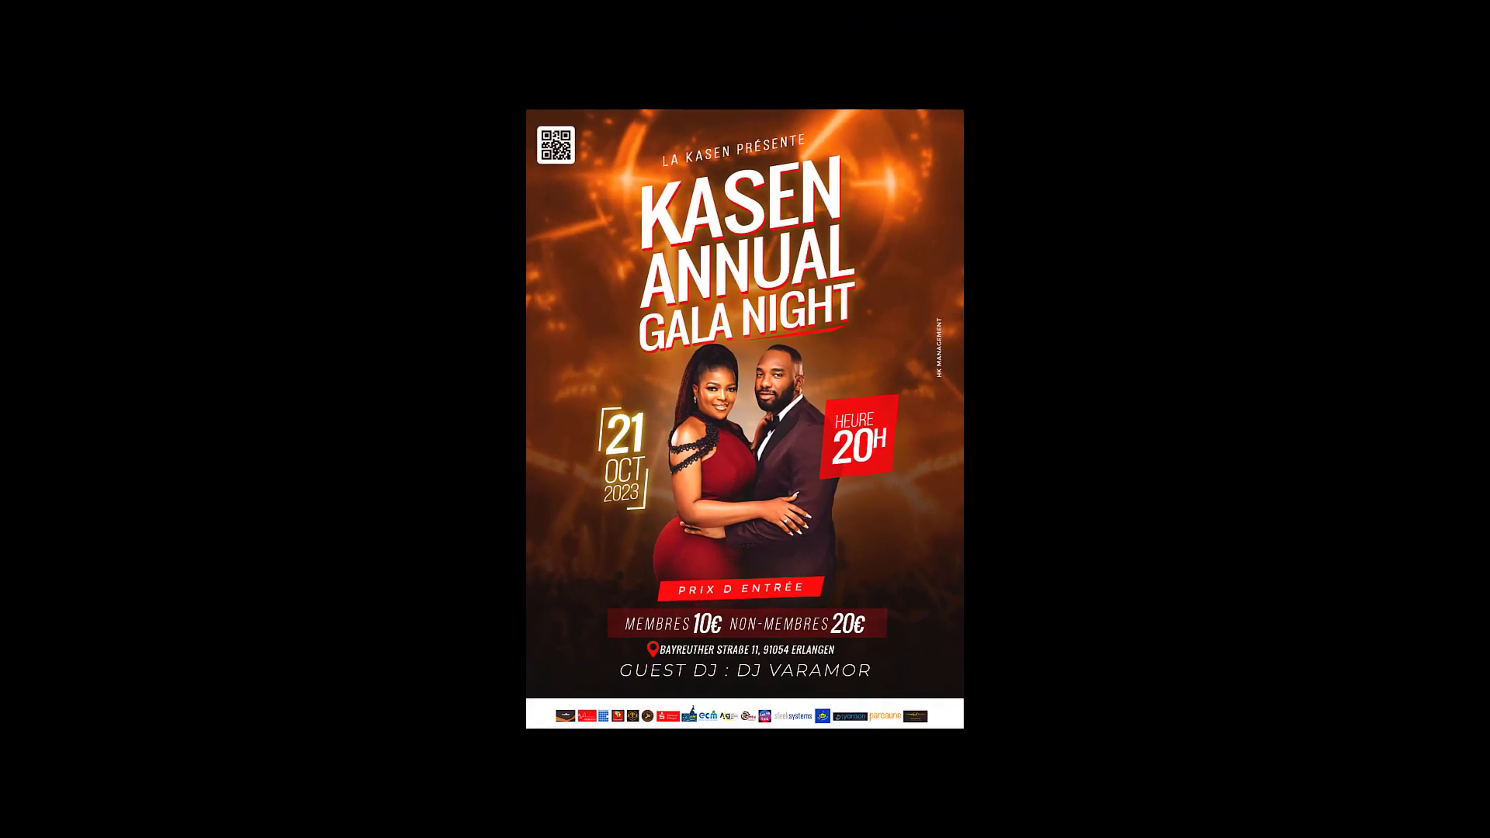